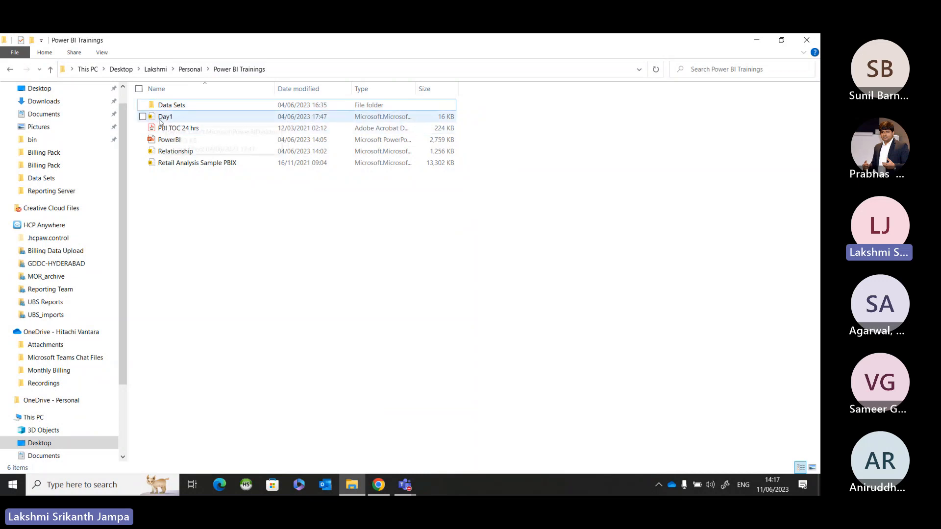
Open the Day1 report and save it as Day2 in the Data Sets folder, postponing the pending query changes.
click(171, 120)
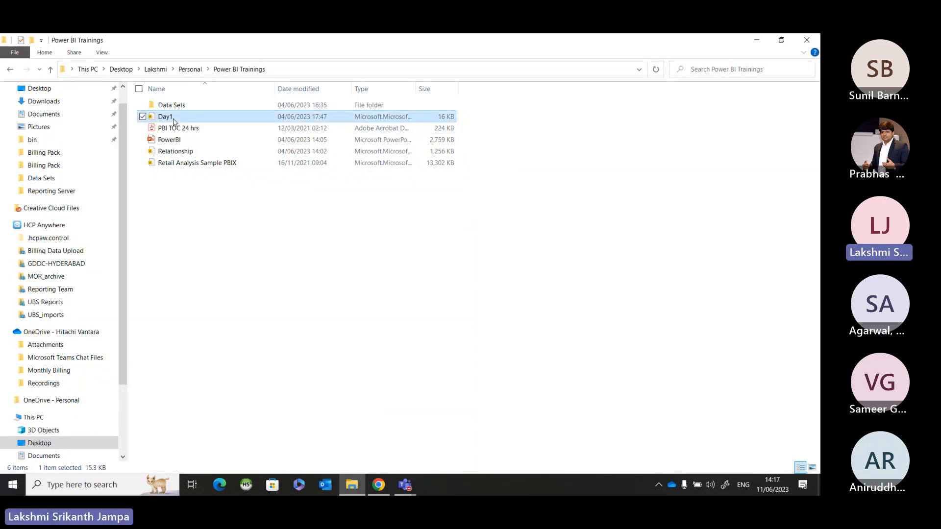
double_click(174, 121)
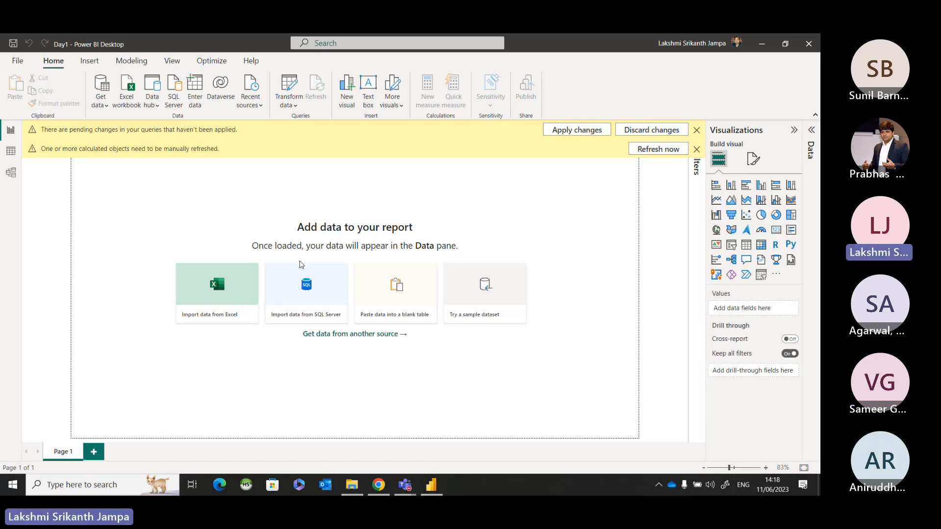
click(16, 63)
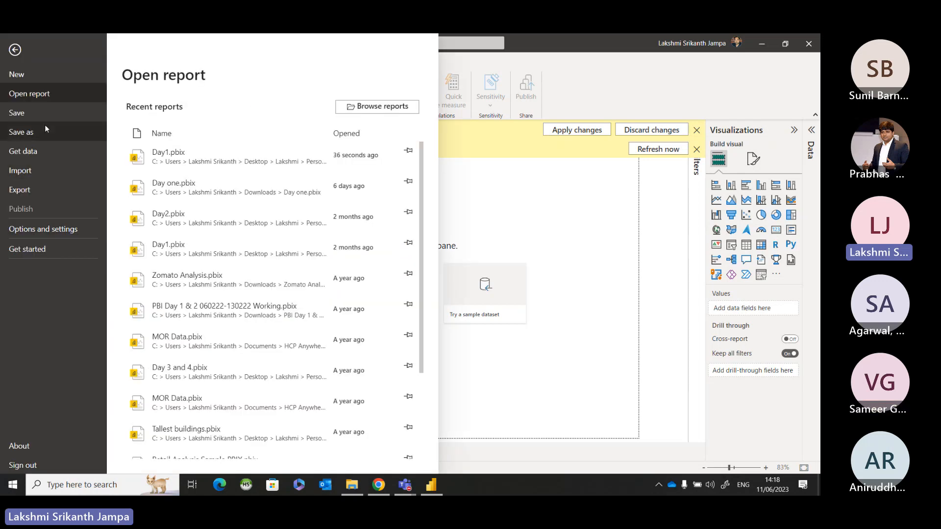
click(43, 130)
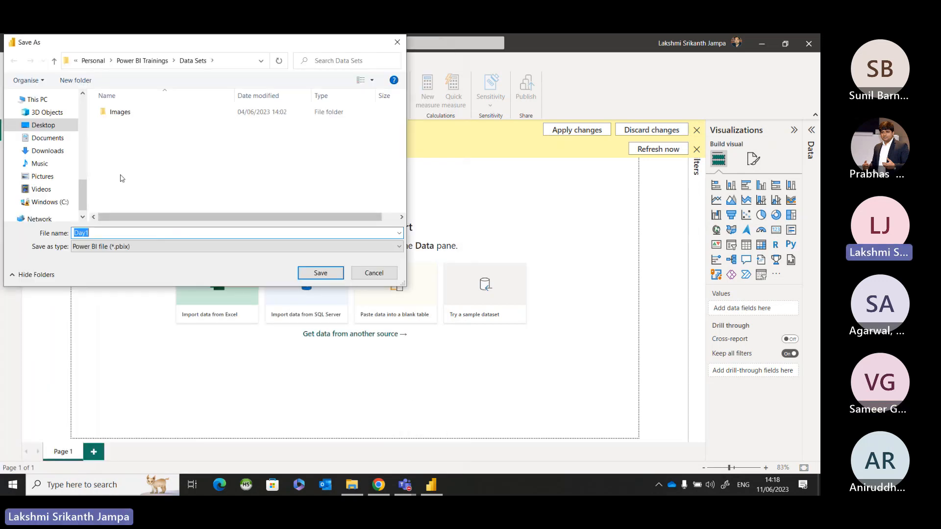
click(93, 231)
key(BackSpace)
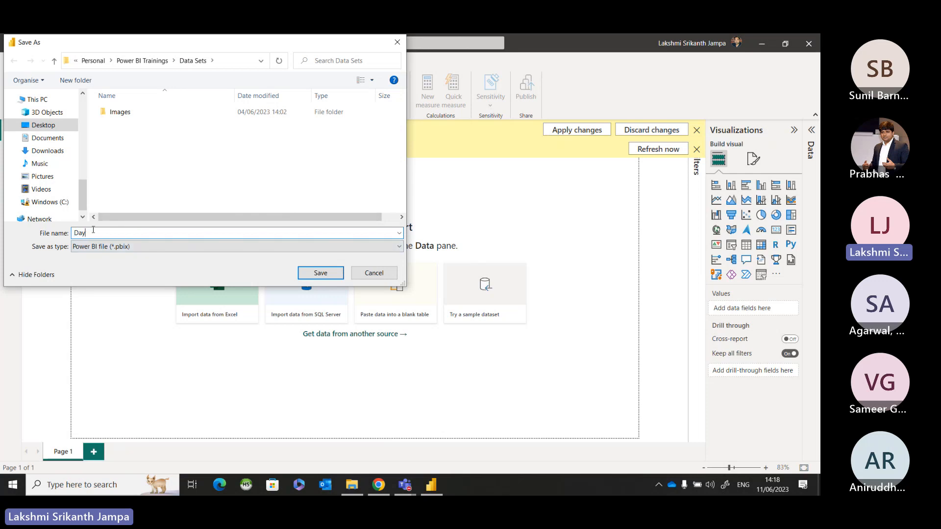
text(2)
key(Return)
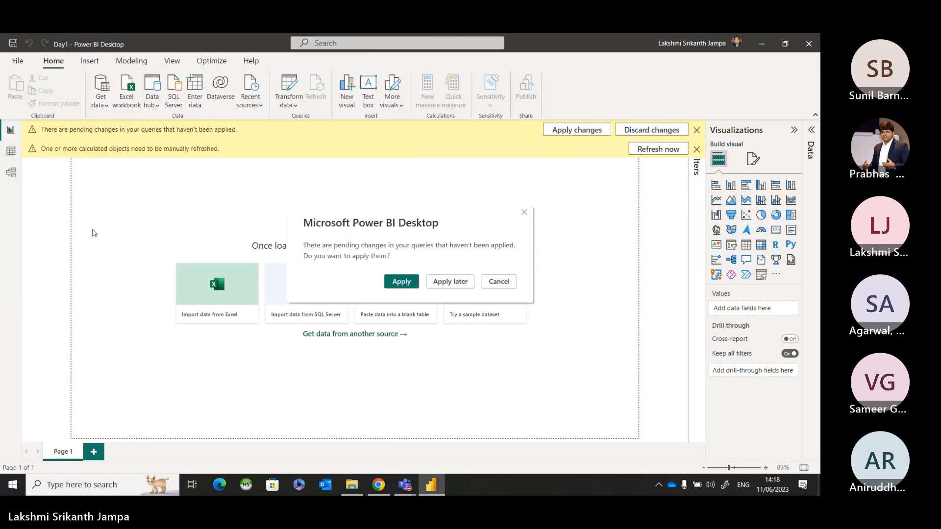
click(456, 282)
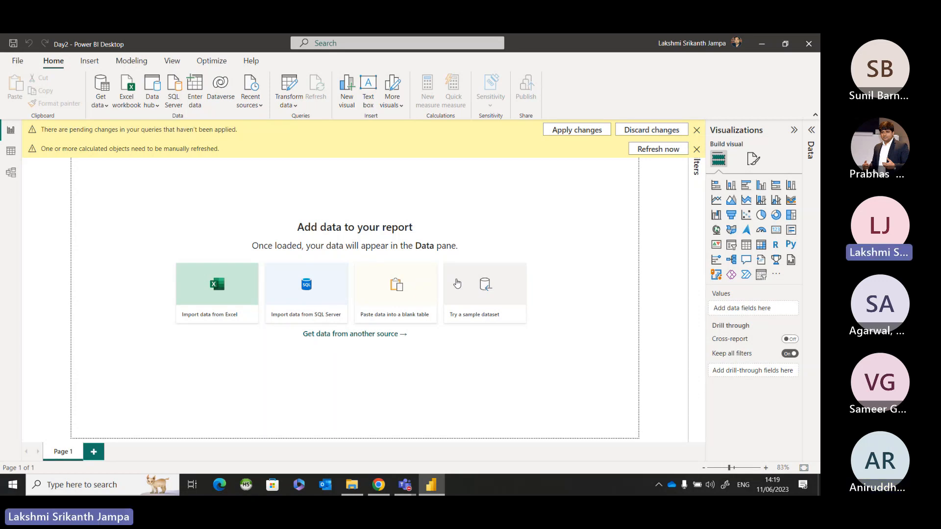
Check where Day2.pbix was saved using the training folder and the recent reports, and close the report.
click(353, 486)
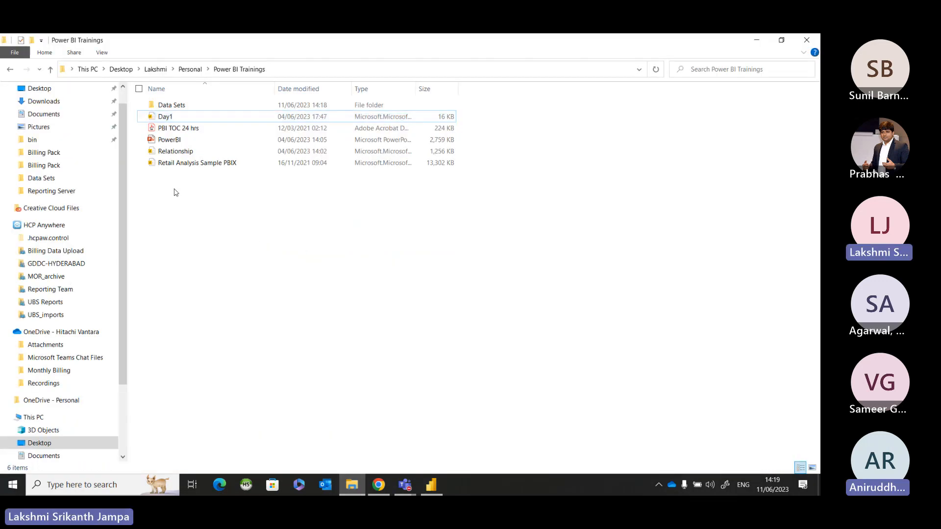
click(656, 70)
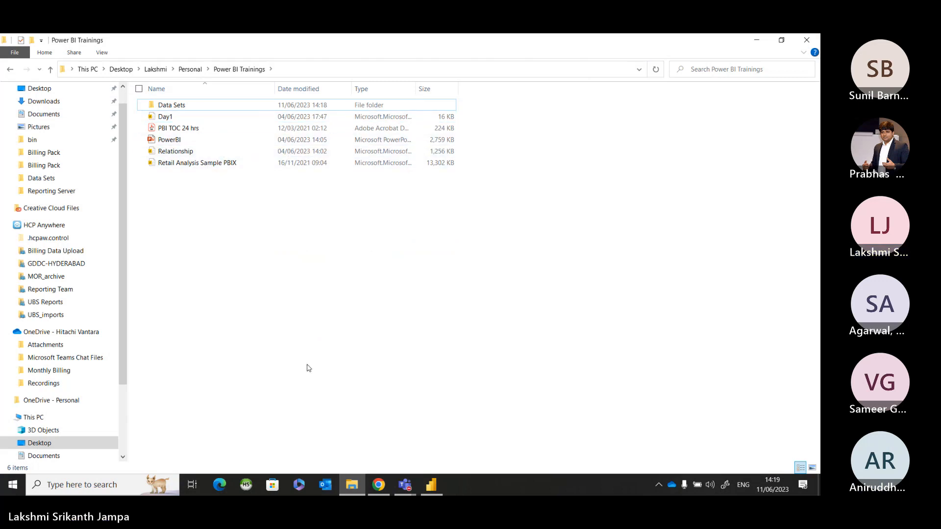
key(alt+Tab)
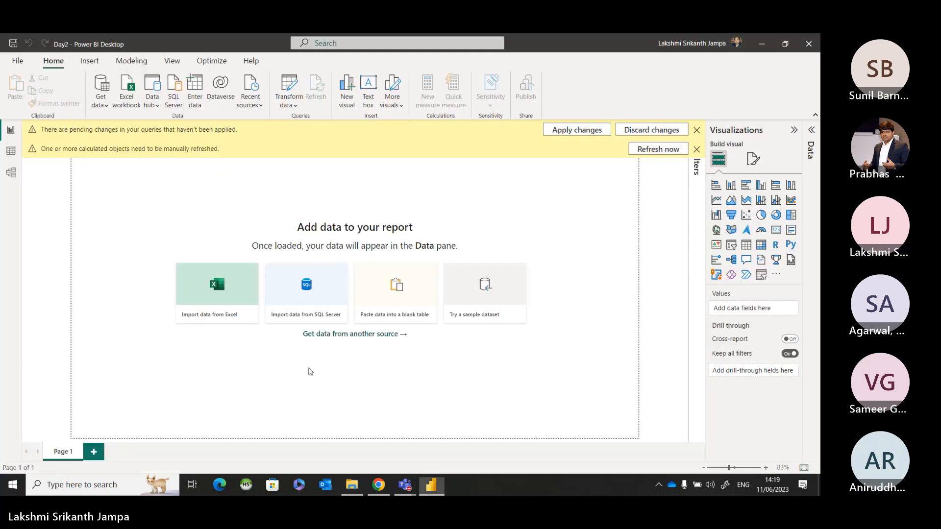
click(20, 65)
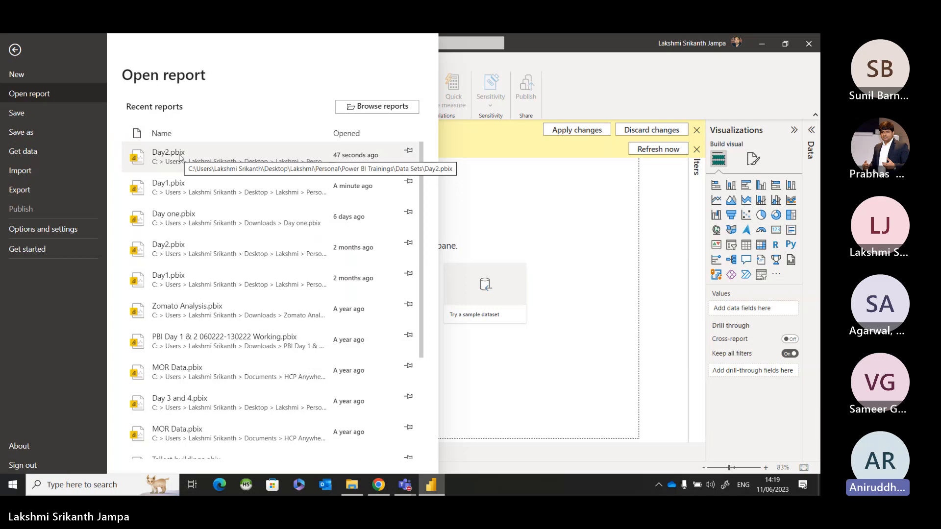
click(809, 43)
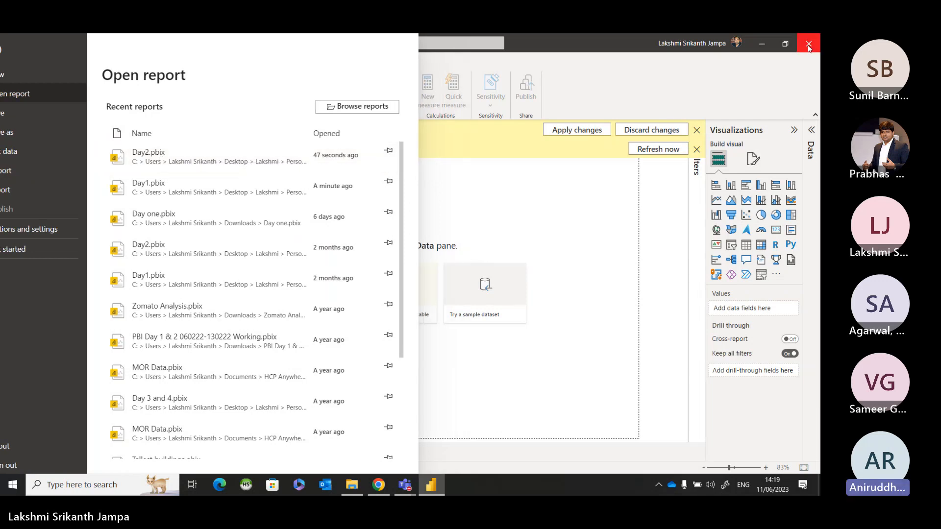
Move the Day2 file from the Data Sets folder up to Power BI Trainings and open it from there.
double_click(172, 105)
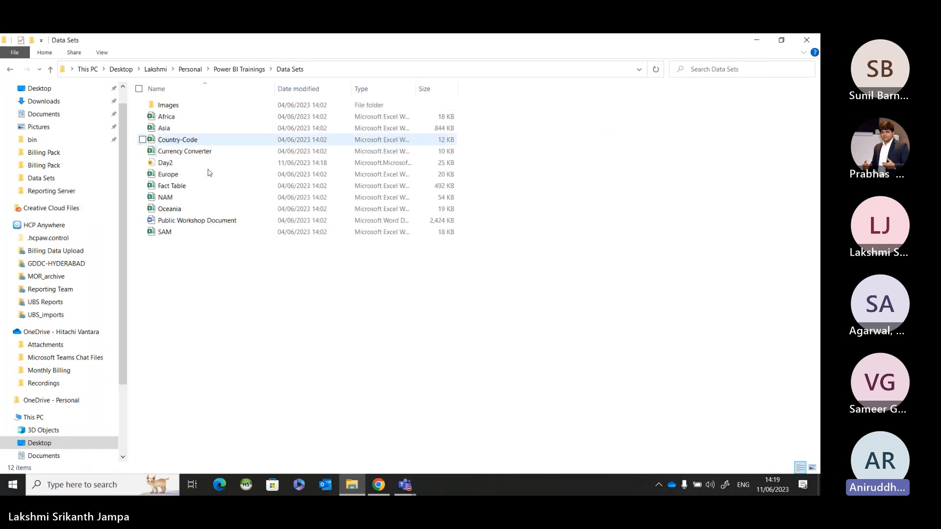
click(218, 167)
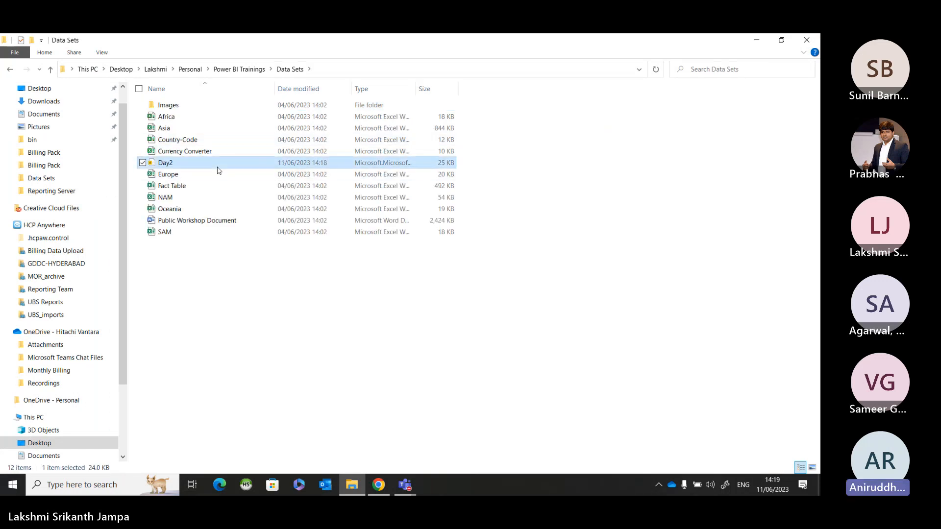
click(242, 70)
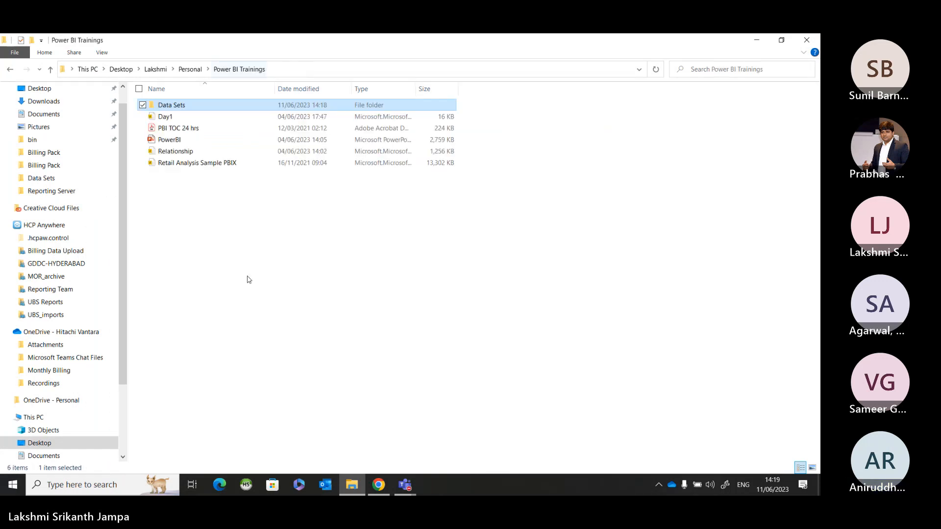
key(ctrl+v)
click(249, 278)
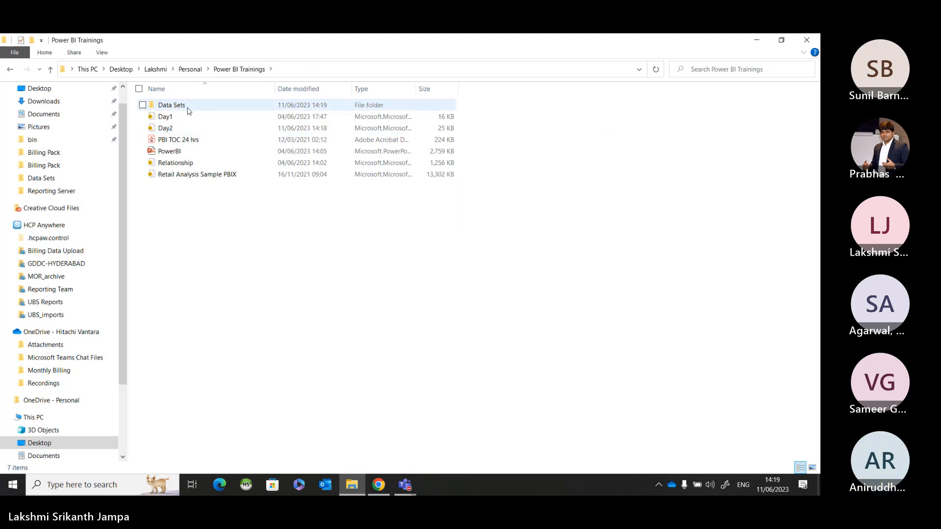
double_click(182, 131)
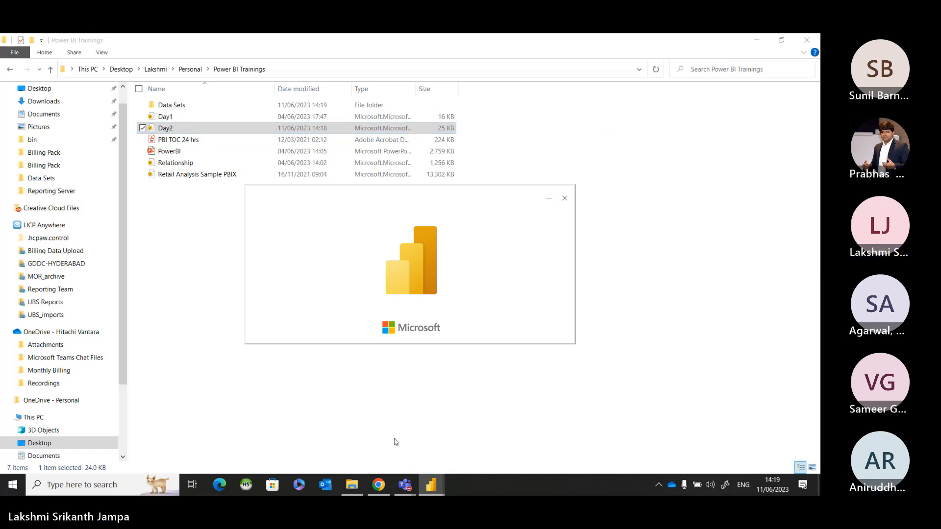
Switch to the Teams meeting window, show the meeting chat to read its messages, and minimize the window.
mouse_move(406, 484)
click(454, 431)
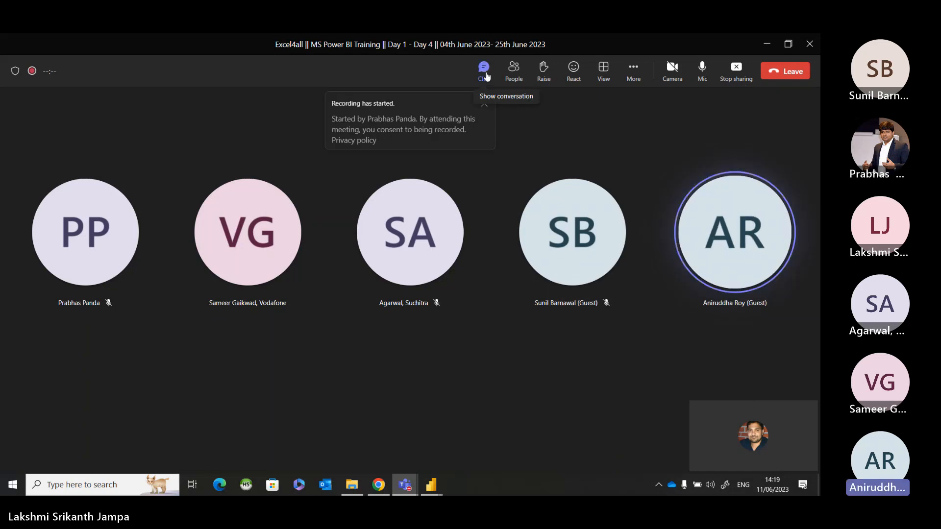
click(485, 74)
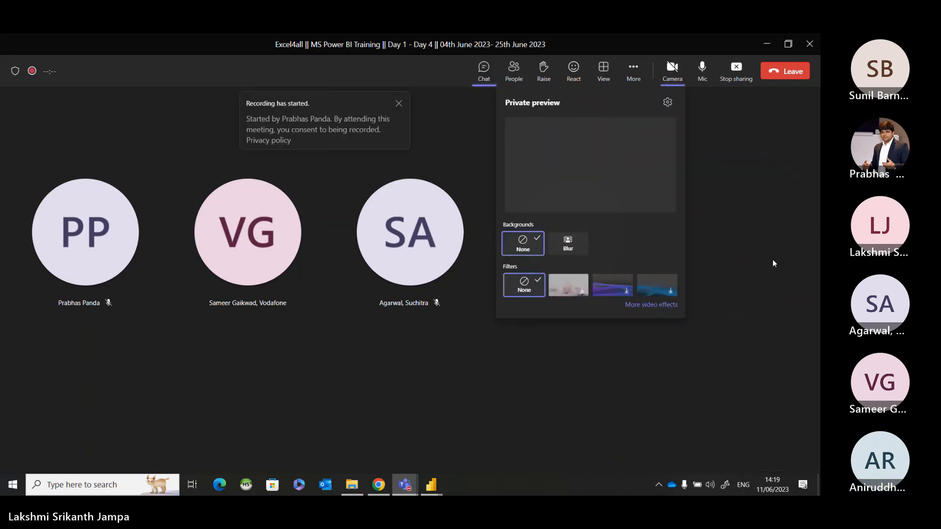
click(481, 73)
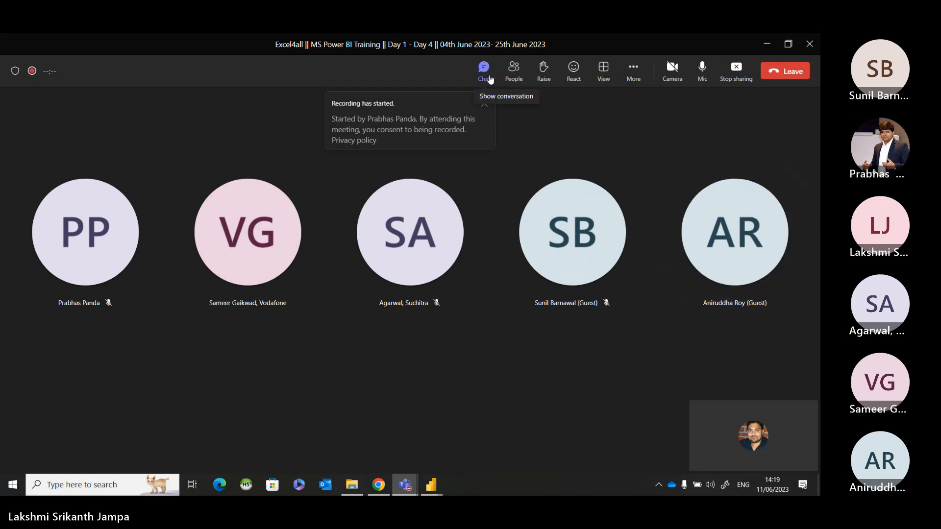
click(481, 74)
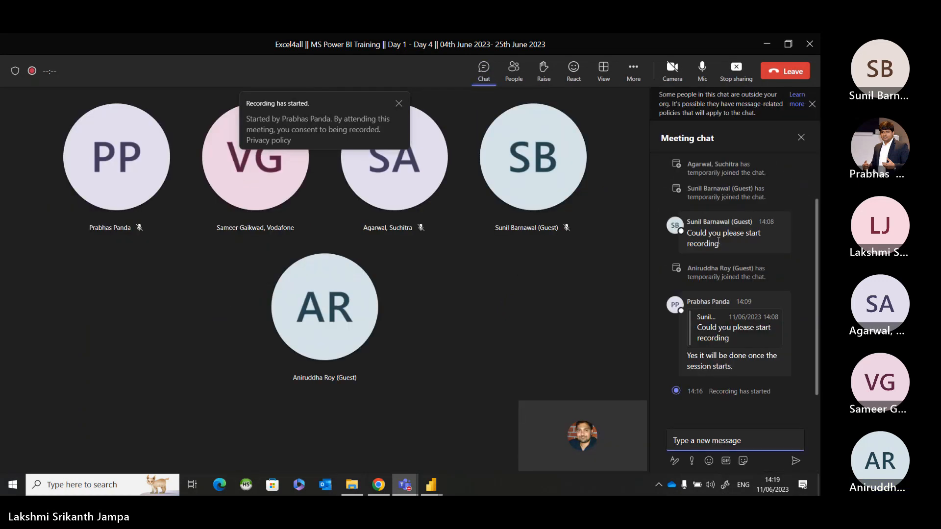
click(763, 45)
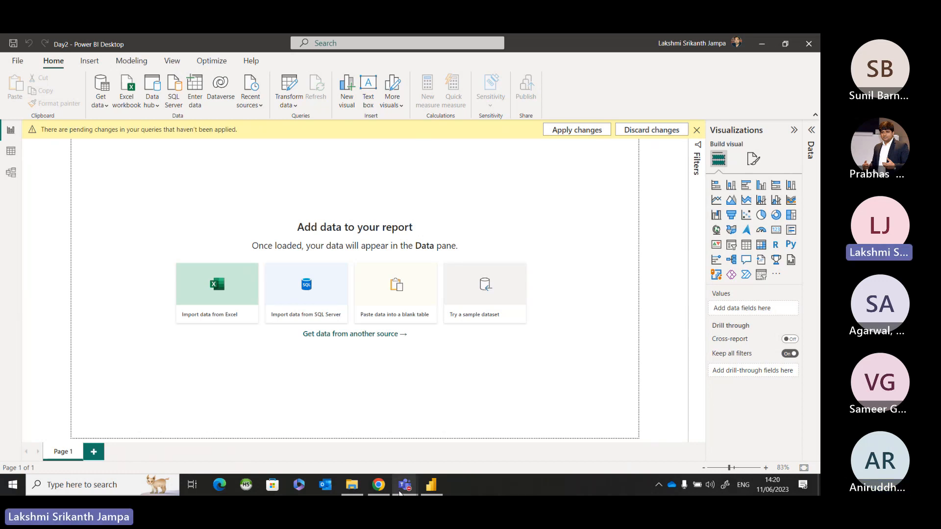
Return to the Teams meeting to check the chat for replies, dismissing the recording notice, and minimize the window.
mouse_move(405, 484)
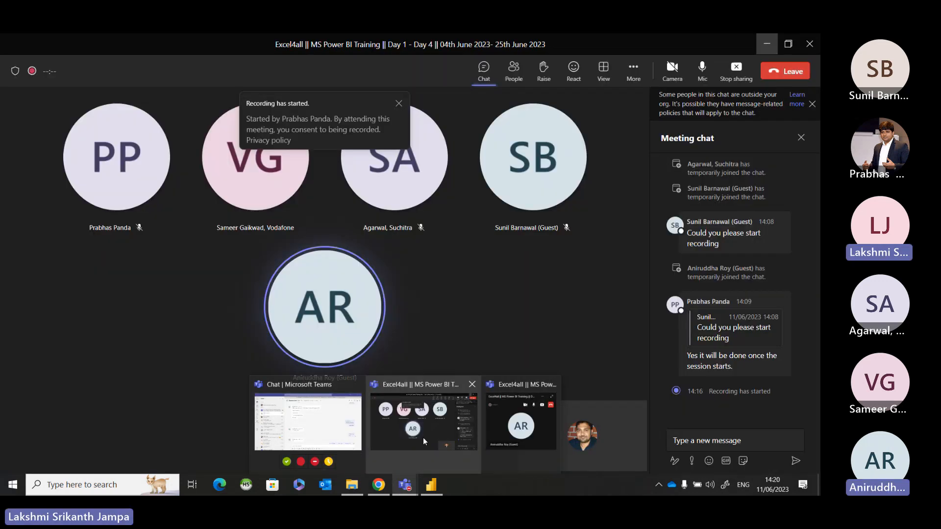
click(423, 438)
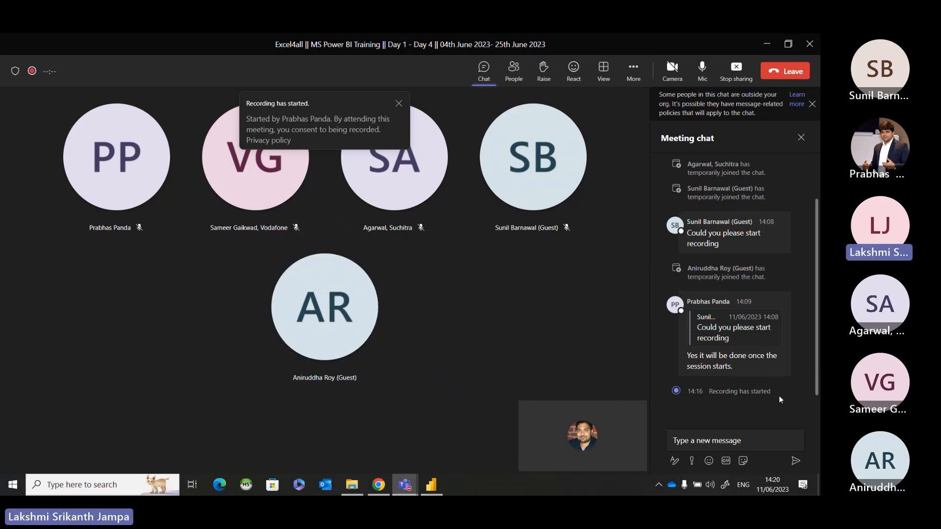
click(771, 433)
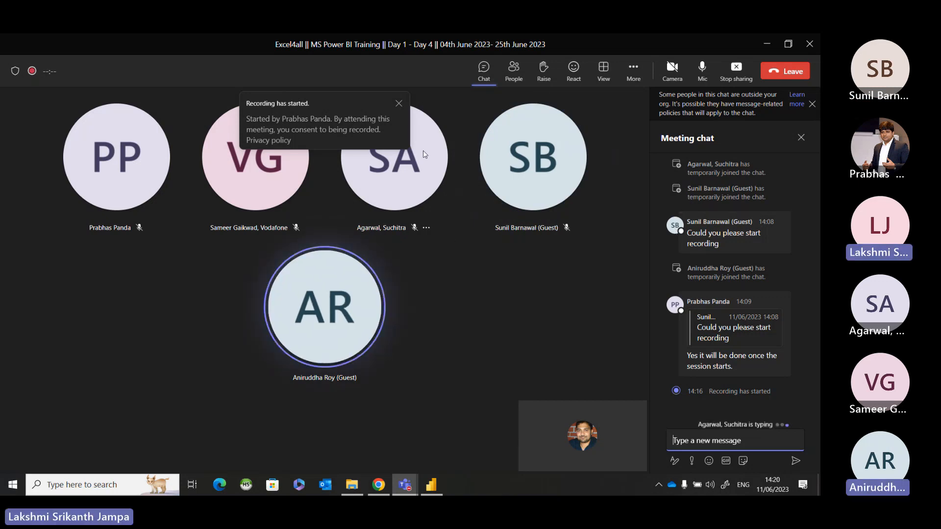
click(398, 103)
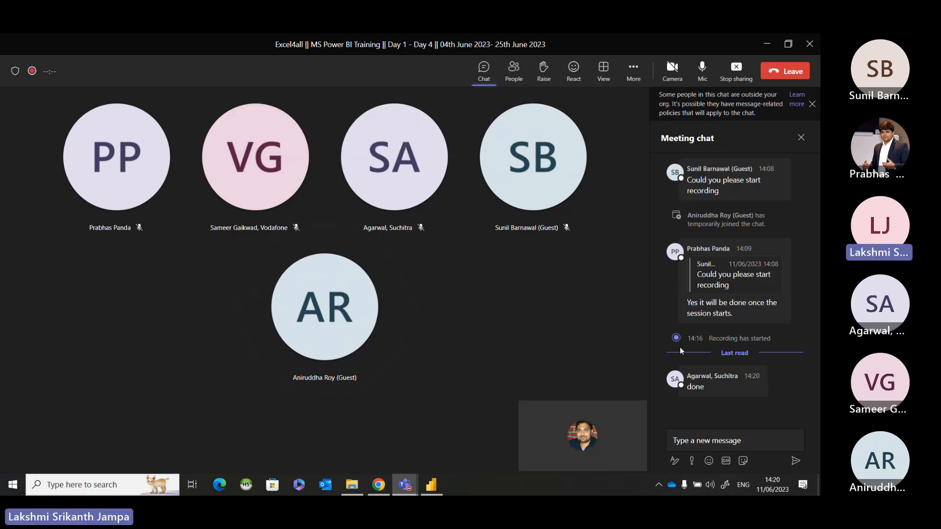
click(767, 44)
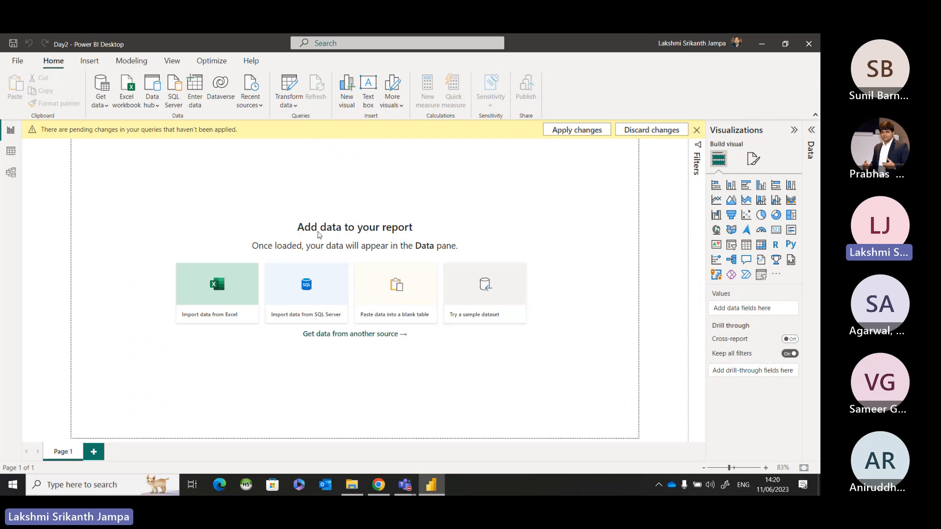
Open the Power Query Editor for the Day2 report's queries.
click(296, 92)
click(290, 91)
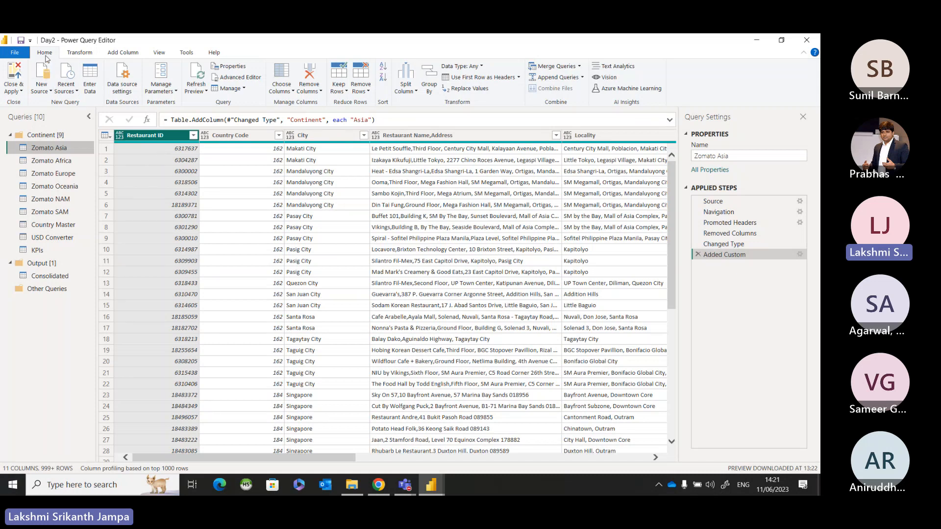
key(ctrl)
key(ctrl)
key(ctrl)
key(ctrl)
key(ctrl)
key(ctrl)
Show the available preview refresh options for the Zomato Asia query.
click(206, 94)
key(ctrl)
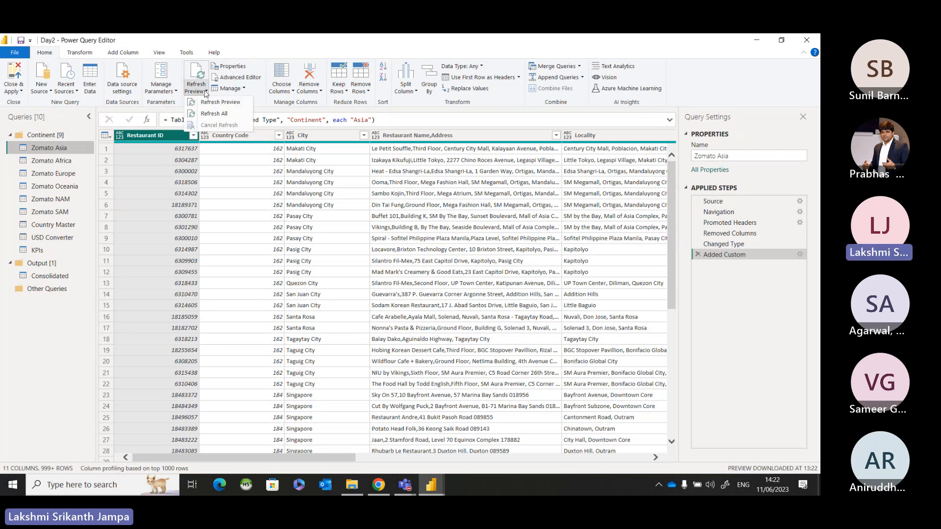
key(ctrl)
key(ctrl)
key(ctrl)
key(ctrl)
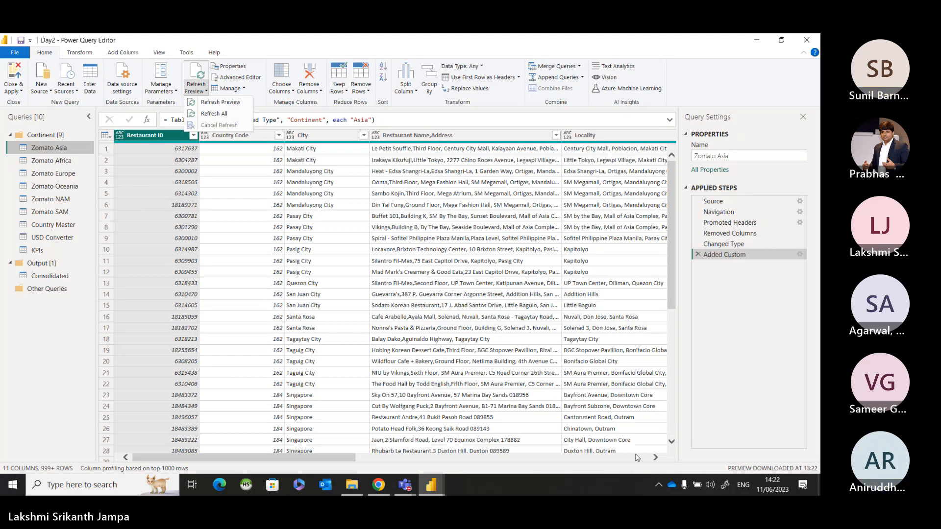
Switch to the Teams meeting window to check the participants and the meeting chat.
click(409, 485)
click(438, 440)
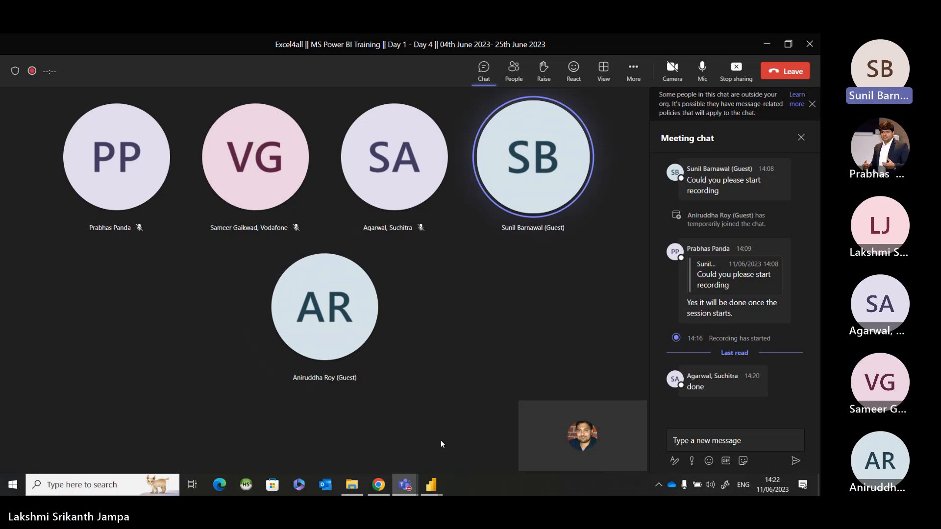
click(769, 45)
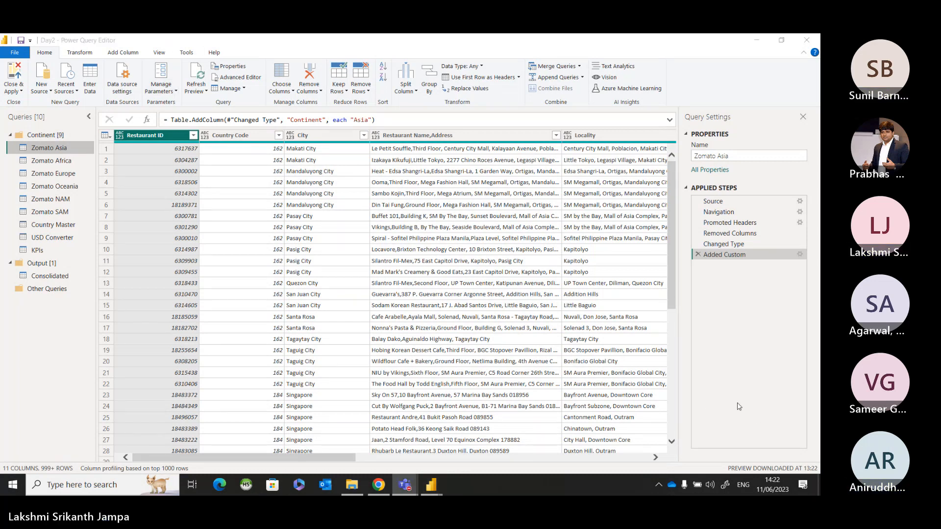
mouse_move(401, 488)
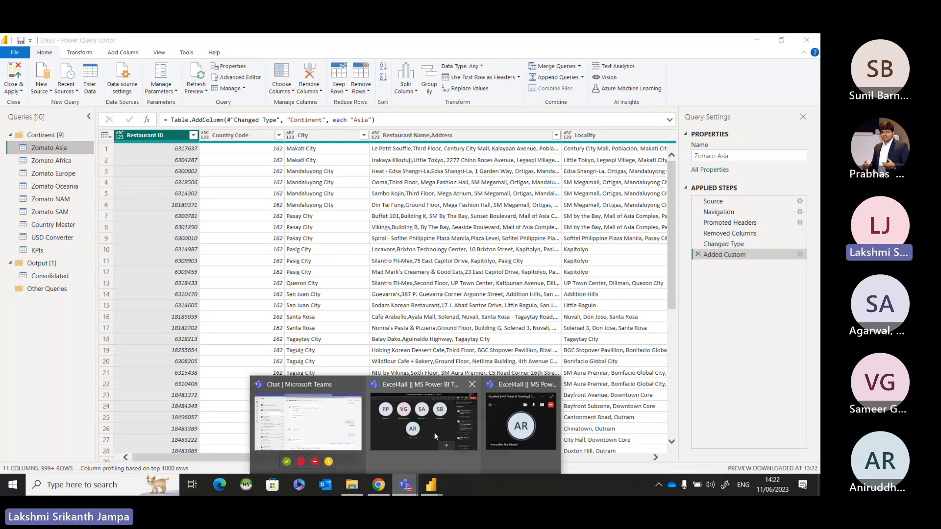
click(434, 433)
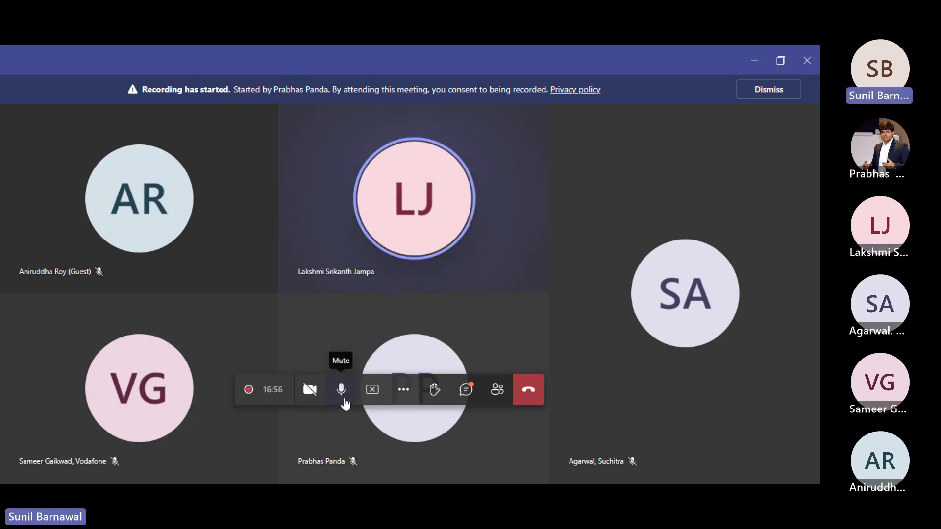
click(372, 395)
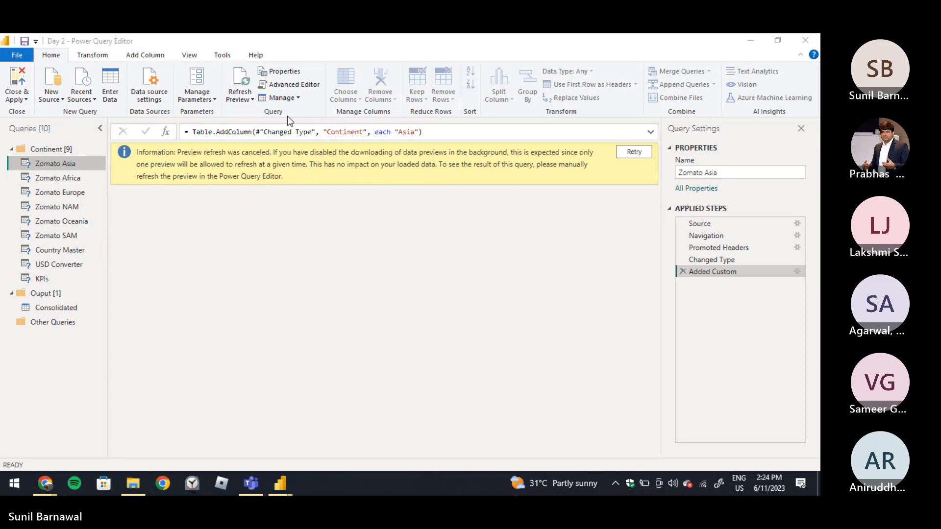
Refresh the previews of all queries in the Day 2 report.
click(253, 99)
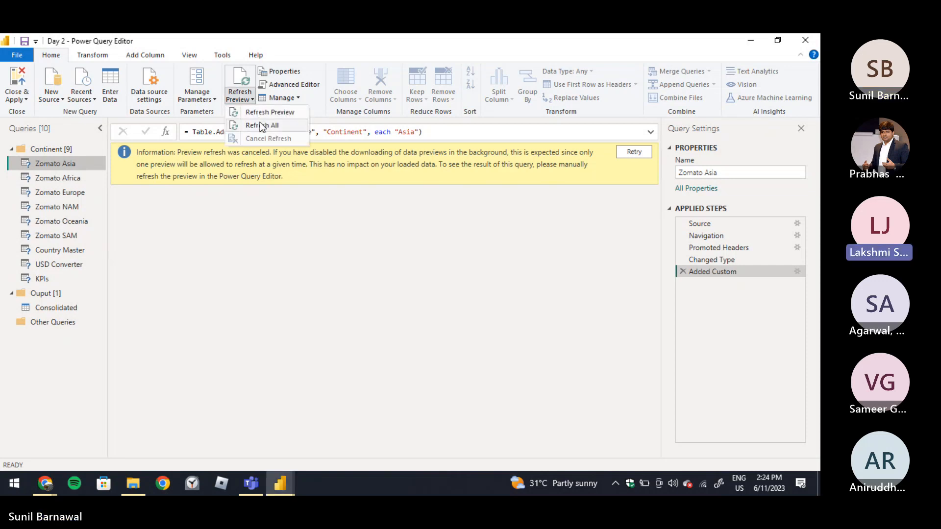
click(261, 126)
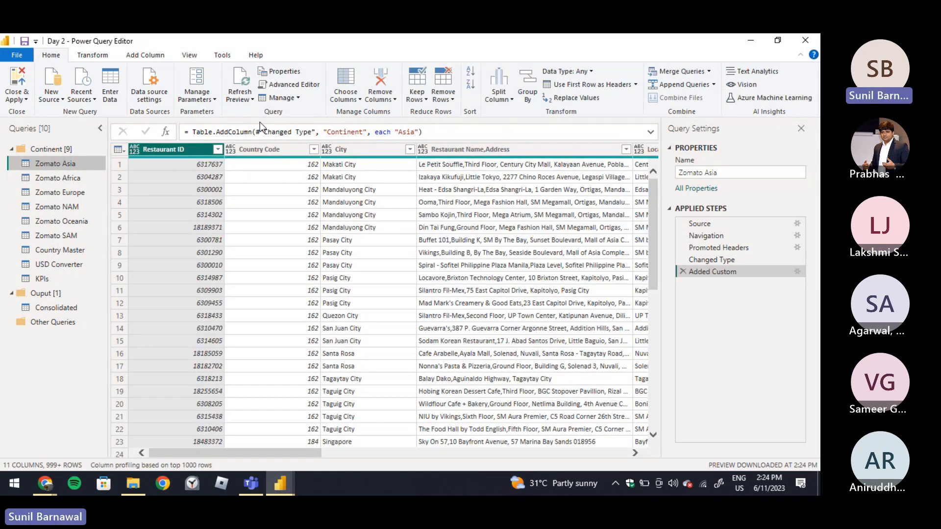
Switch to the Teams meeting window and stop sharing the screen.
key(alt+Tab)
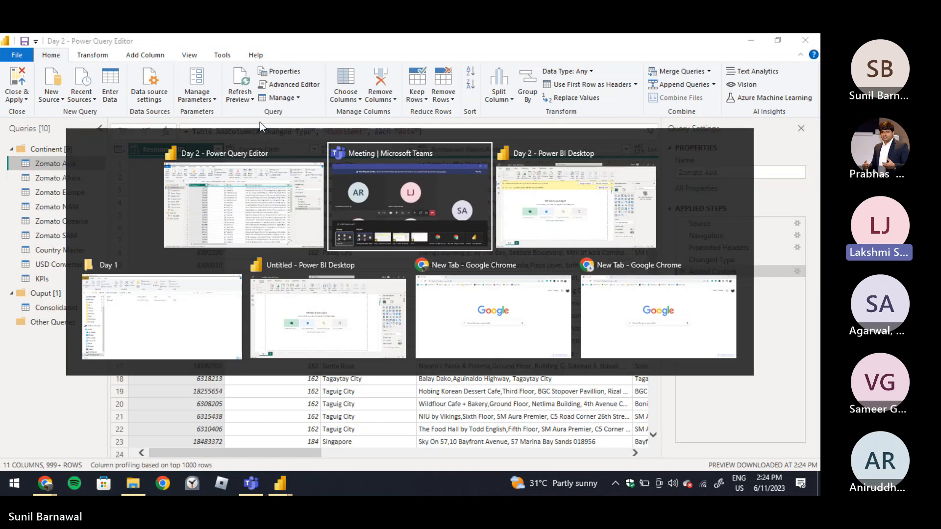
key(Escape)
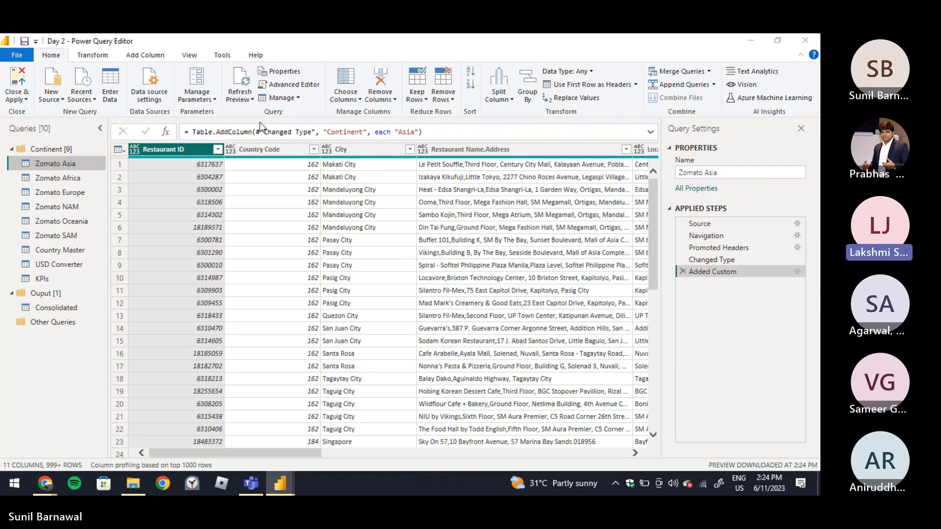
key(alt+Tab)
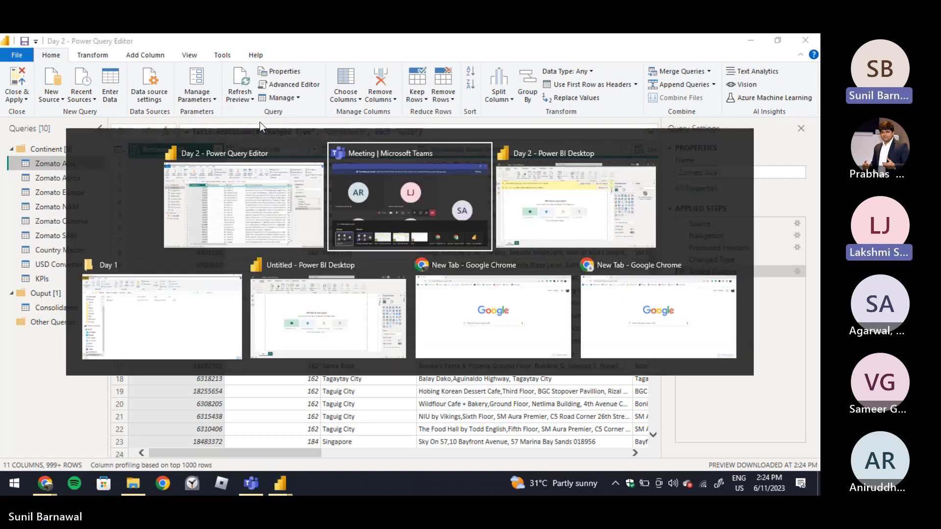
key(alt+Tab)
key(alt+Tab)
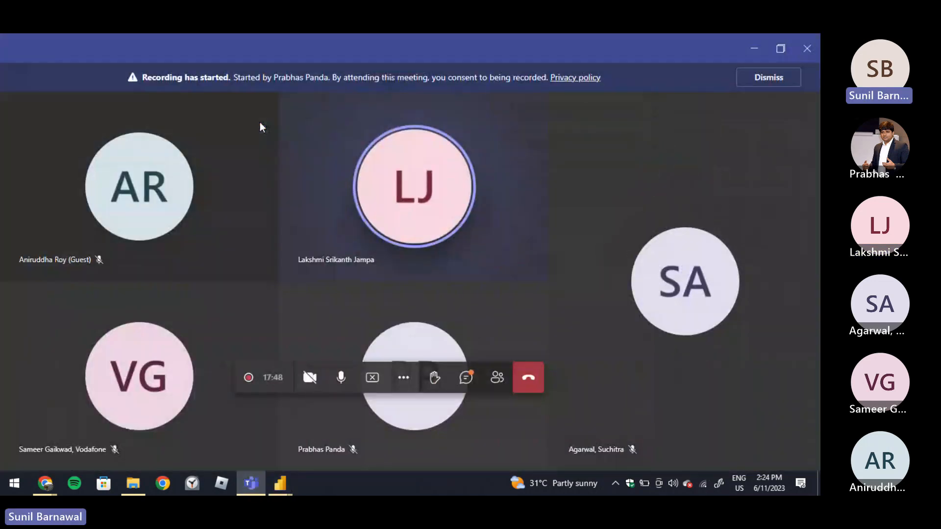
click(372, 384)
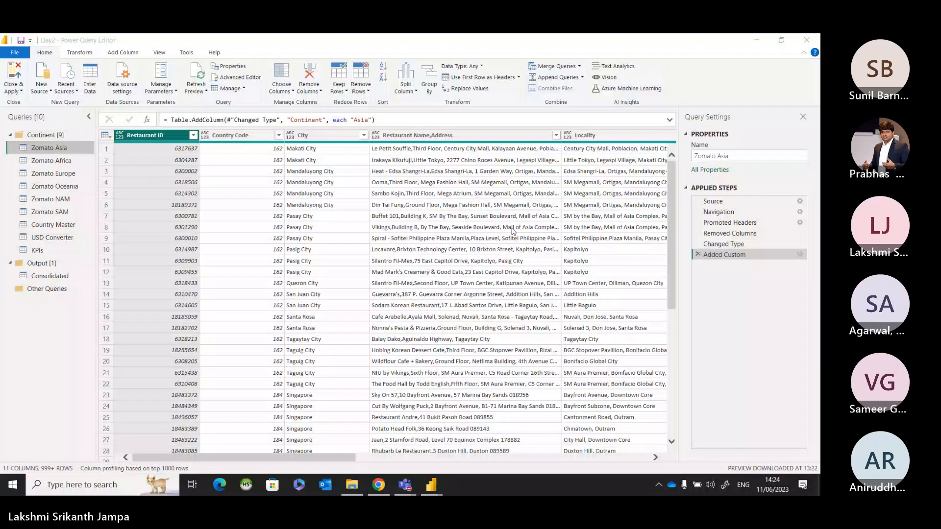
Refresh all query previews in the trainer's Day2 file and show the Consolidated query in the Output group.
click(199, 92)
click(199, 92)
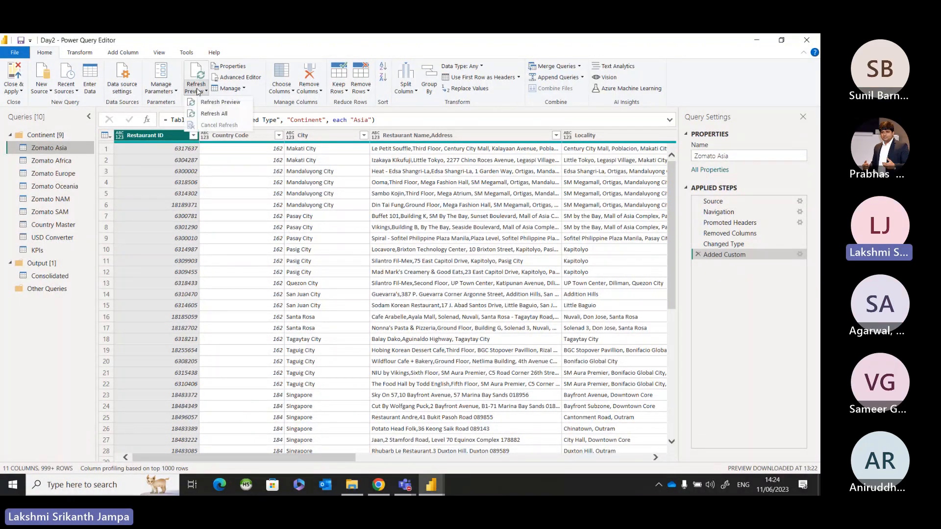
click(205, 118)
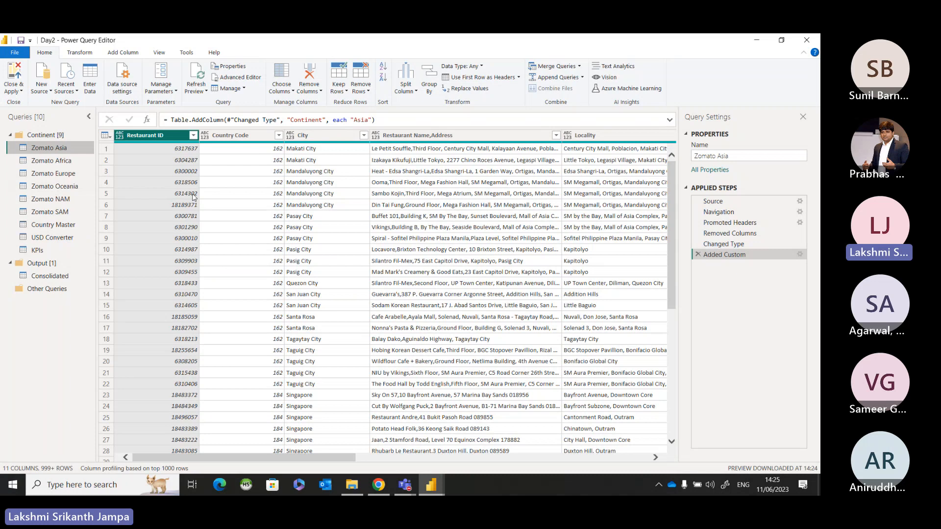
click(775, 337)
click(51, 277)
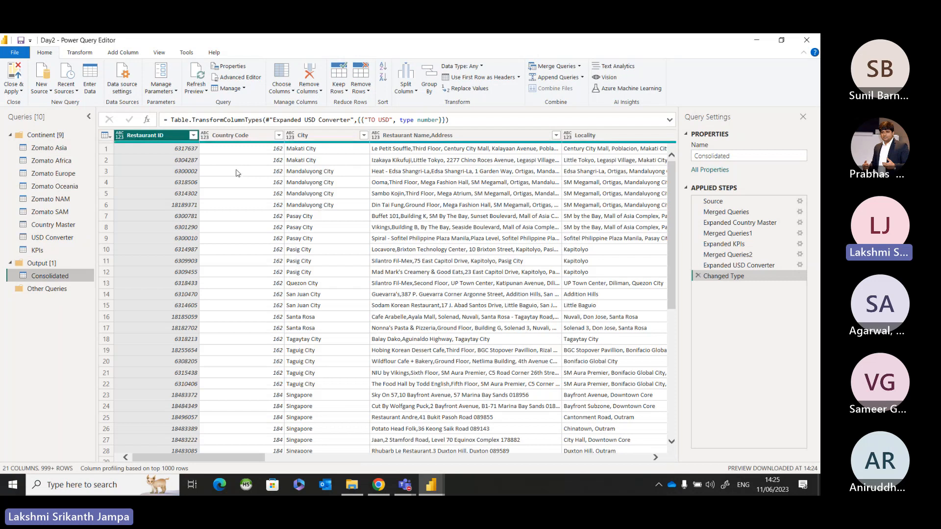
Apply the query changes to the Day2 report and close the Power Query Editor.
click(48, 57)
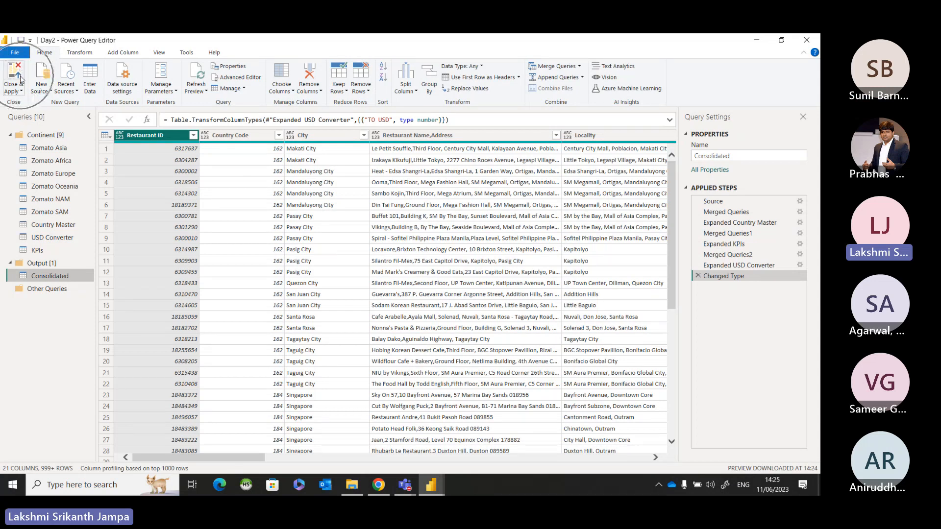
click(17, 91)
key(ctrl)
key(ctrl)
key(ctrl)
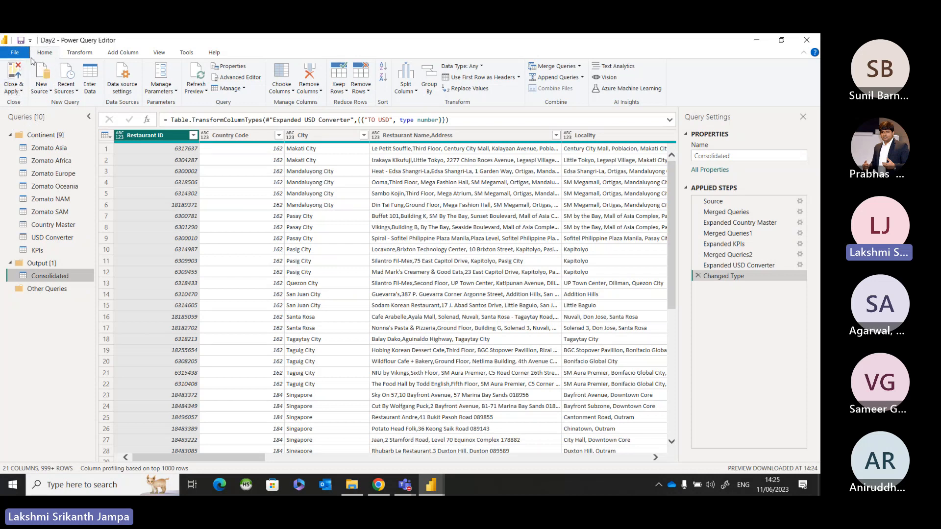
key(ctrl)
key(ctrl)
click(16, 75)
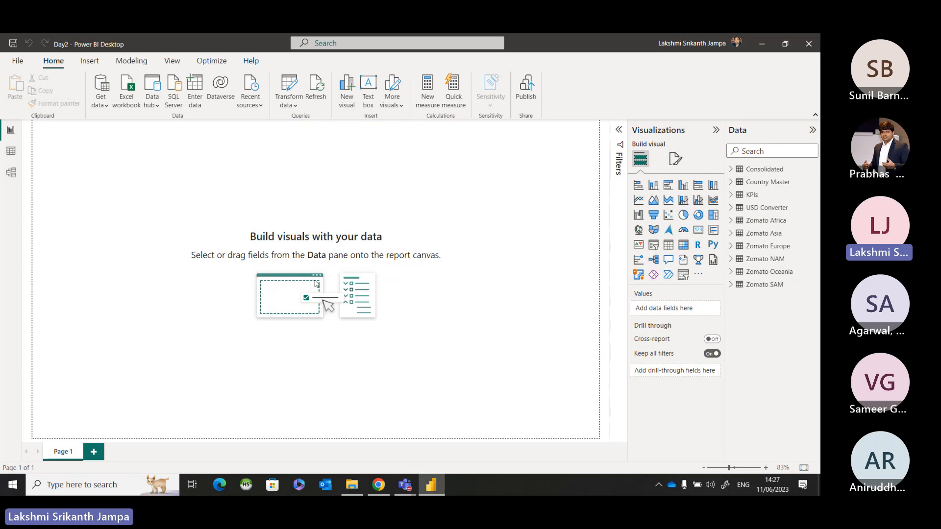
Switch to the Teams meeting window to check the participants and chat, and return to the Day2 report in Power BI Desktop.
key(alt+Tab)
key(Tab)
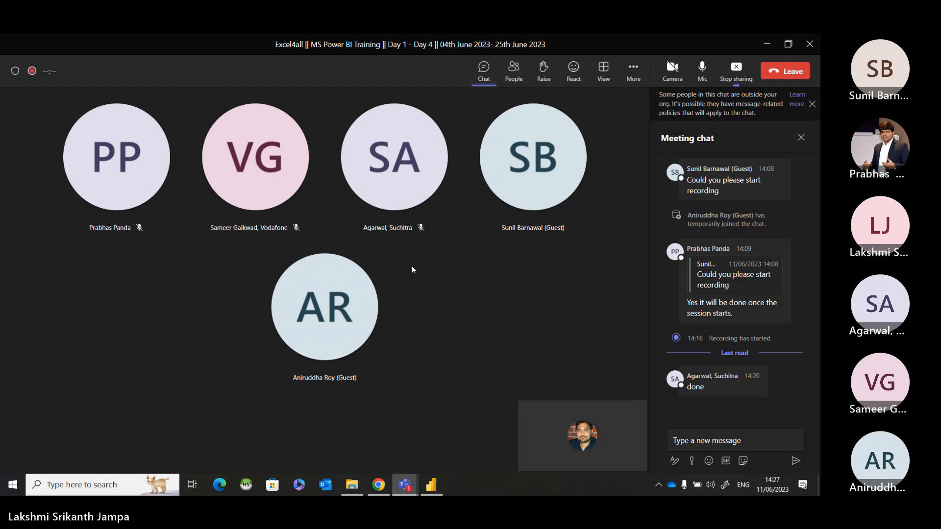
key(alt+Tab)
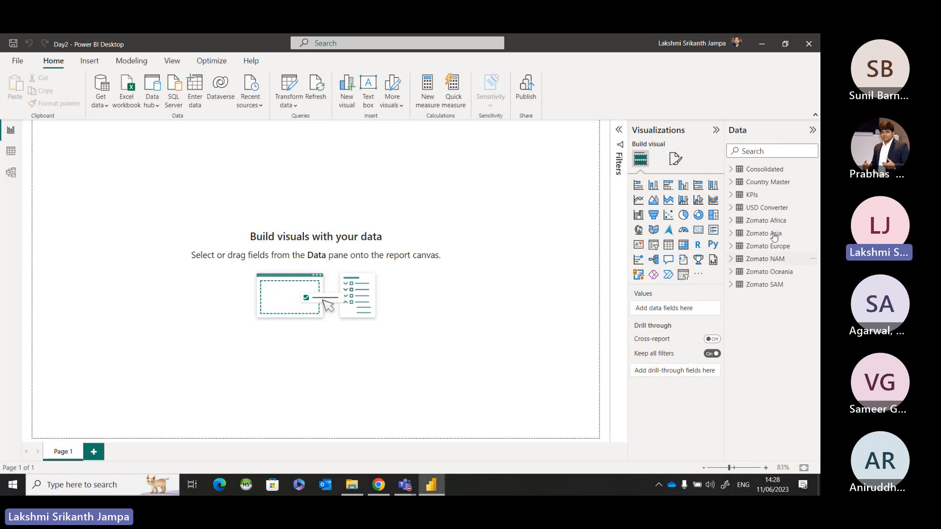
Expand the Consolidated table to review its loaded fields and collapse it again.
click(742, 145)
click(731, 170)
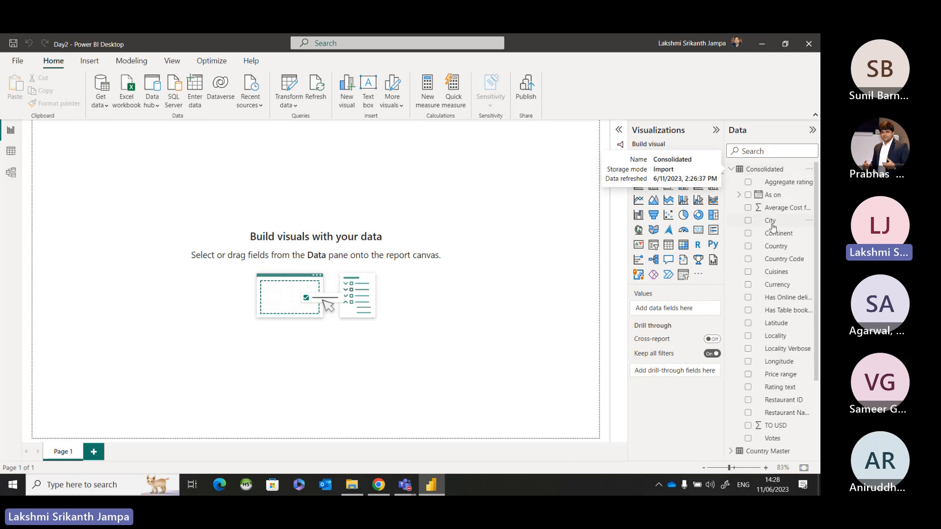
scroll(773, 225, down, 3)
scroll(775, 226, up, 3)
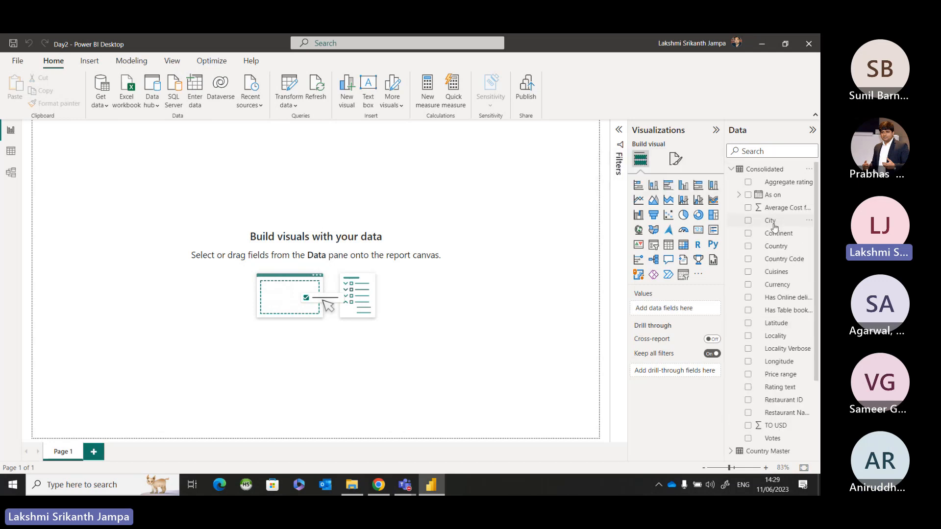
click(732, 171)
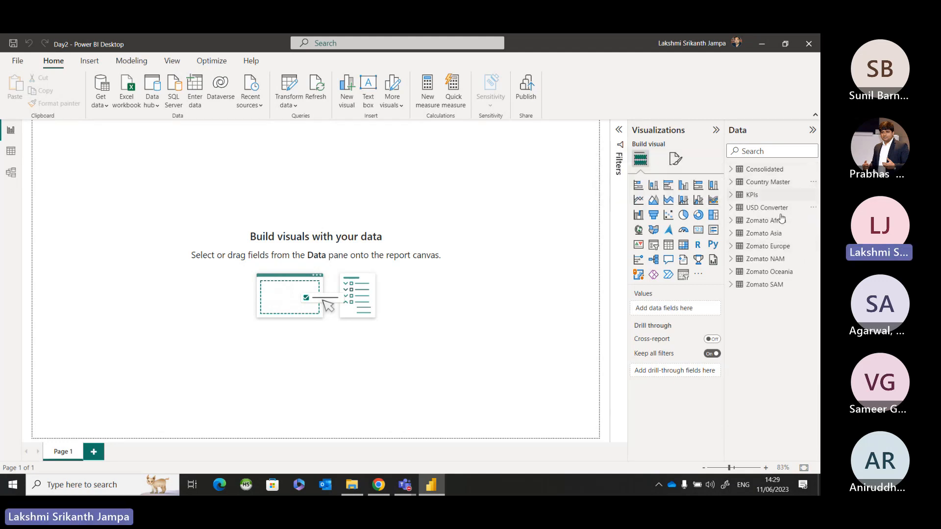
Open the Model view of the Day2 report to show the table relationships.
click(17, 134)
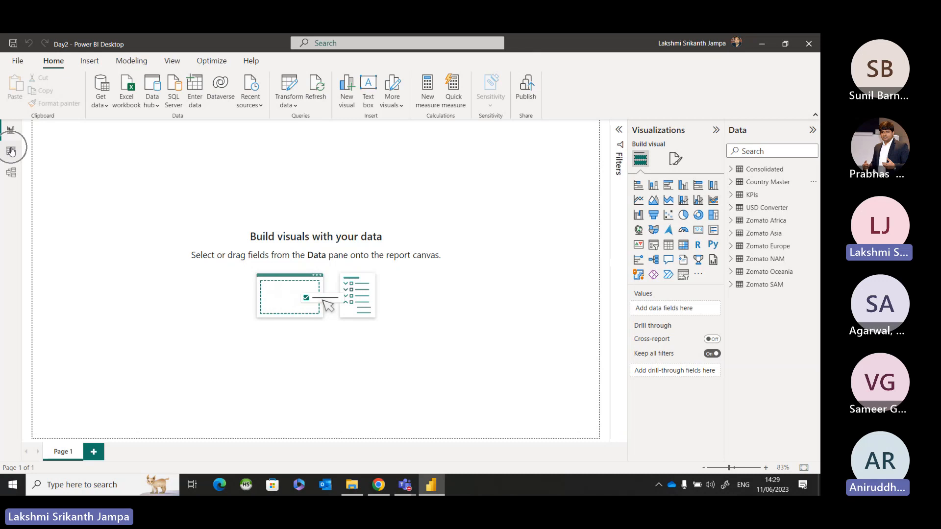
click(10, 183)
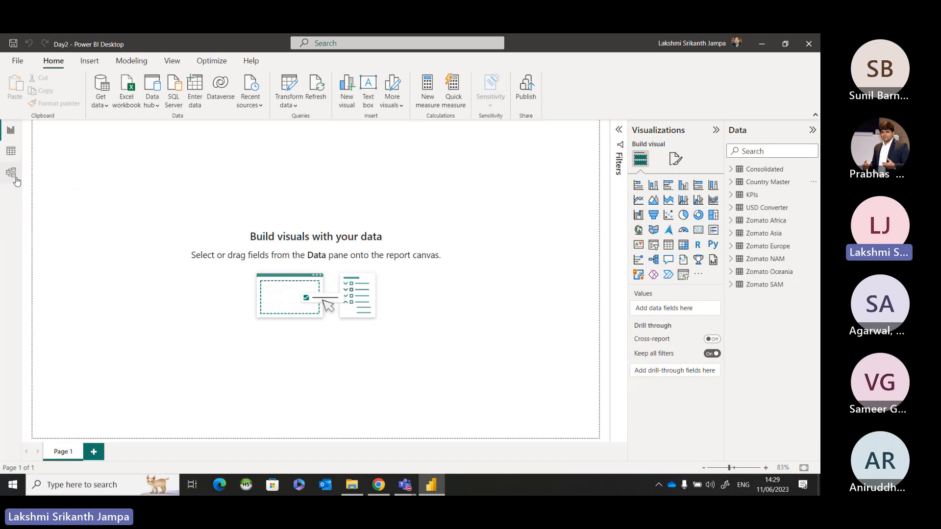
key(ctrl)
key(ctrl)
key(ctrl)
key(ctrl)
key(ctrl)
key(ctrl)
key(ctrl)
click(16, 181)
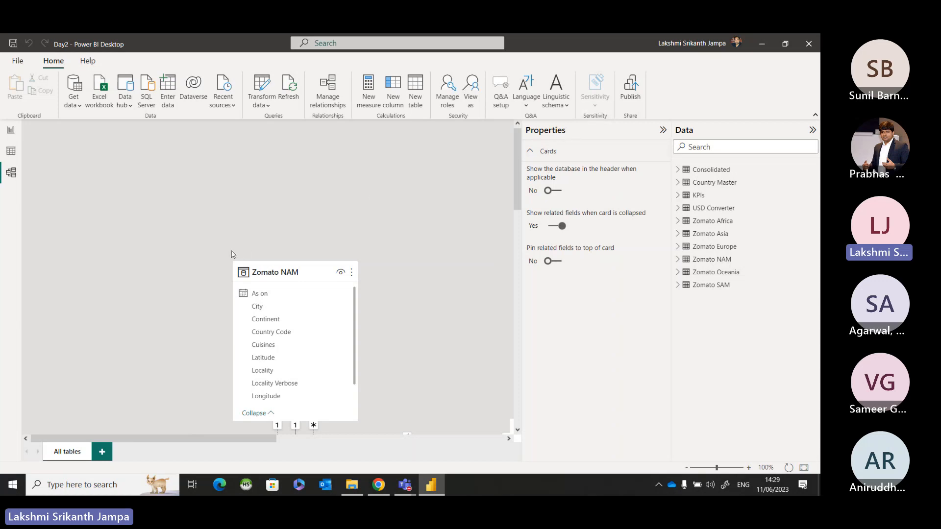
Examine the Zomato NAM table card and the relationship lines running from it in the model diagram.
key(ctrl)
key(ctrl)
scroll(286, 224, down, 3)
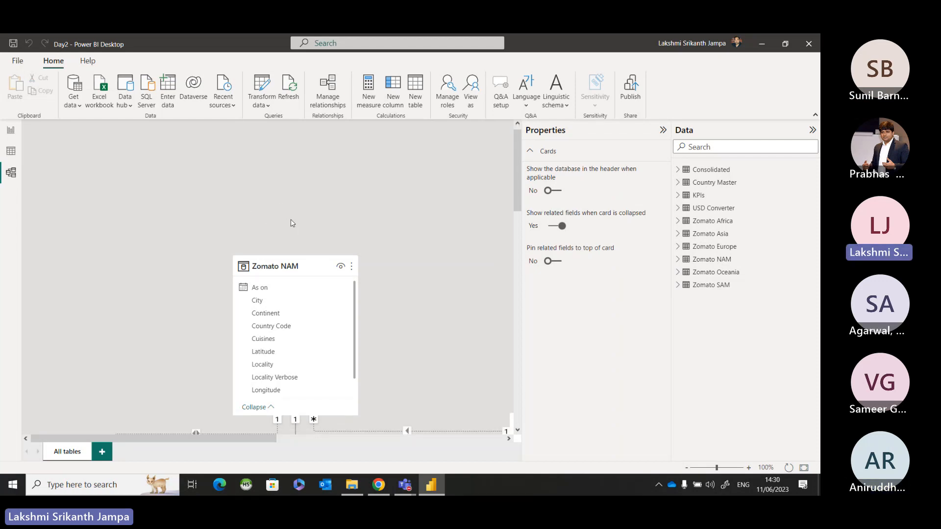
scroll(294, 223, down, 1)
scroll(296, 224, up, 1)
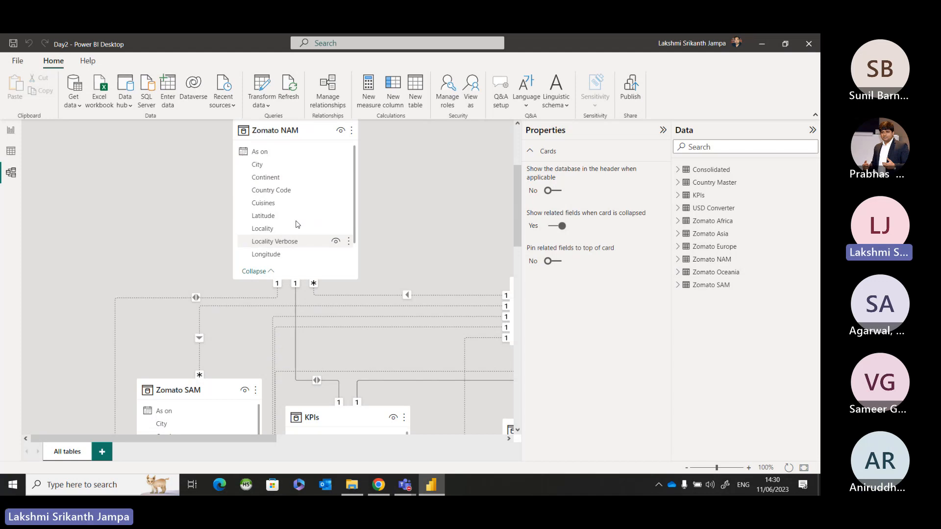
scroll(416, 228, up, 3)
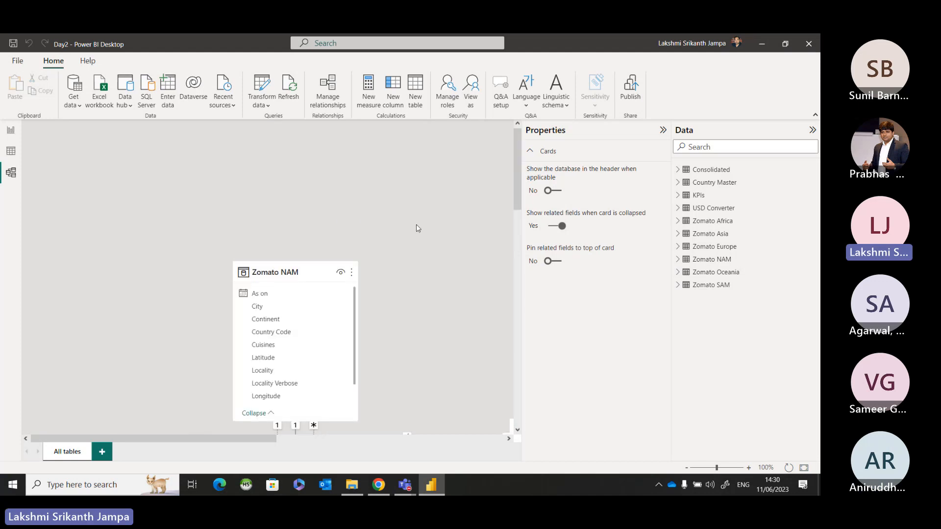
scroll(420, 230, down, 2)
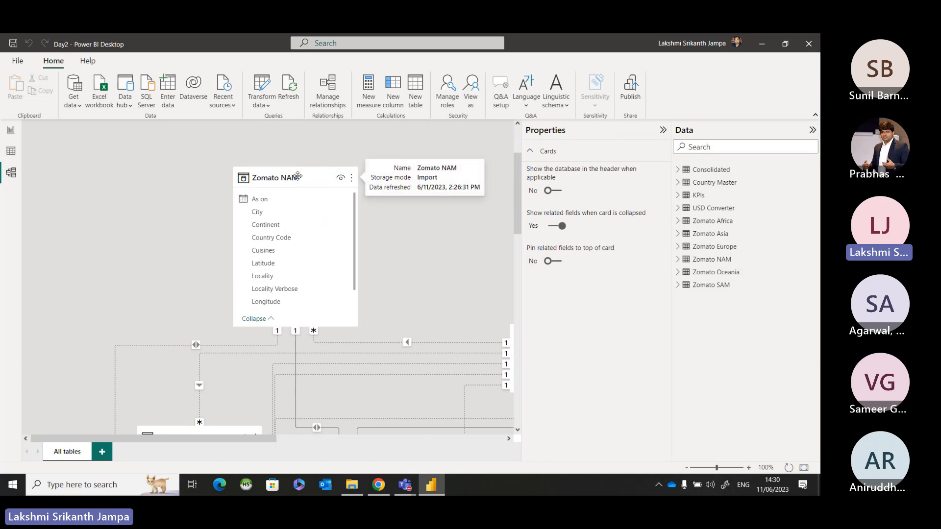
Select all tables in the model diagram, viewed as a whole at 27% zoom, and select only the Zomato Asia table.
click(297, 175)
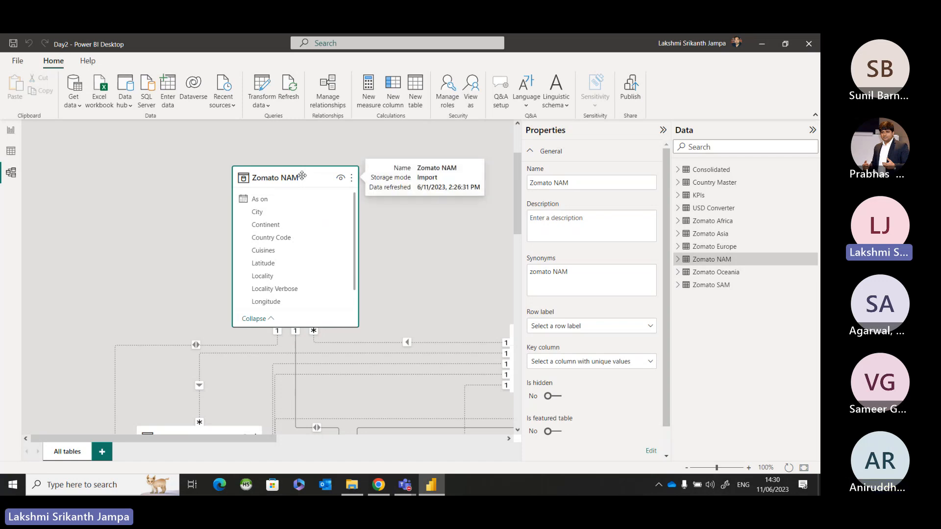
key(ctrl+a)
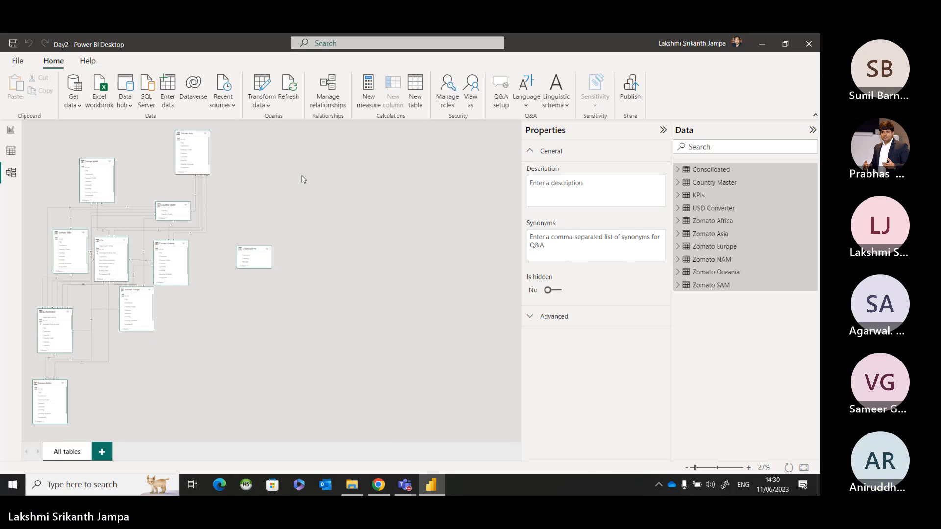
click(326, 215)
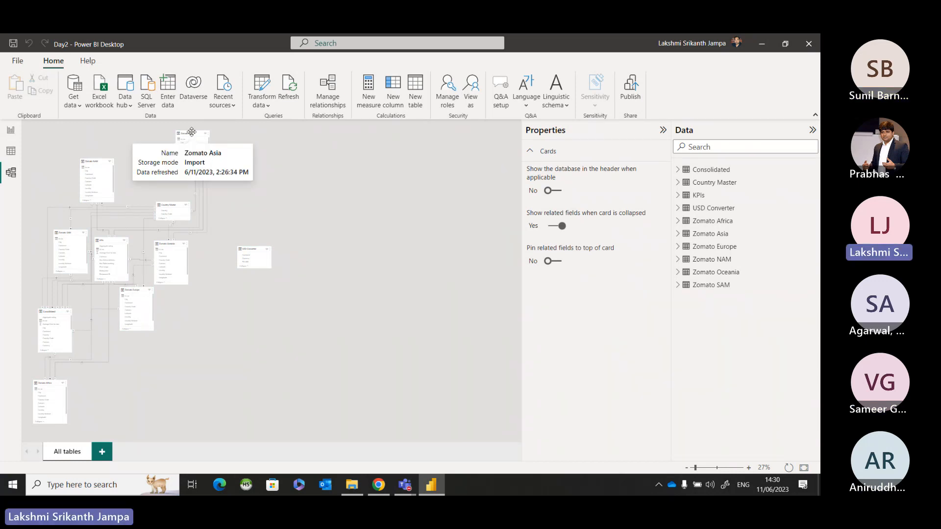
click(191, 132)
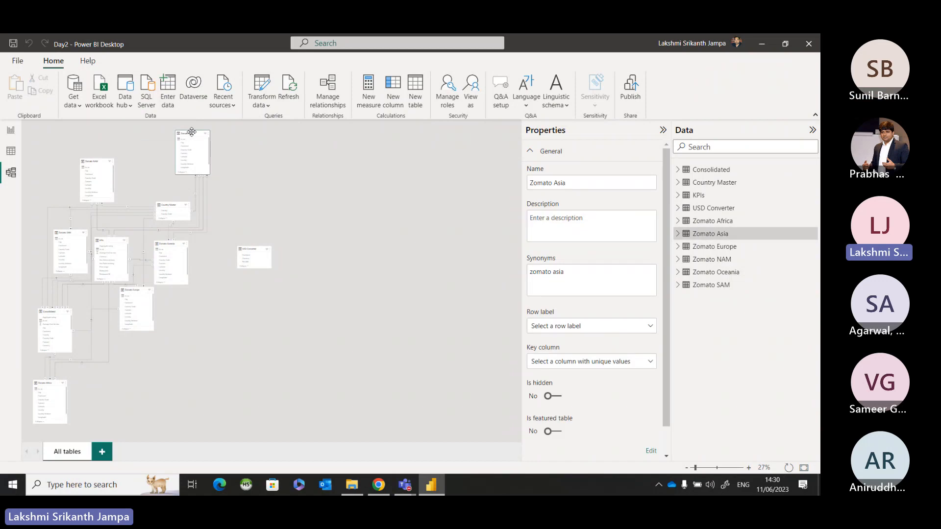
click(191, 132)
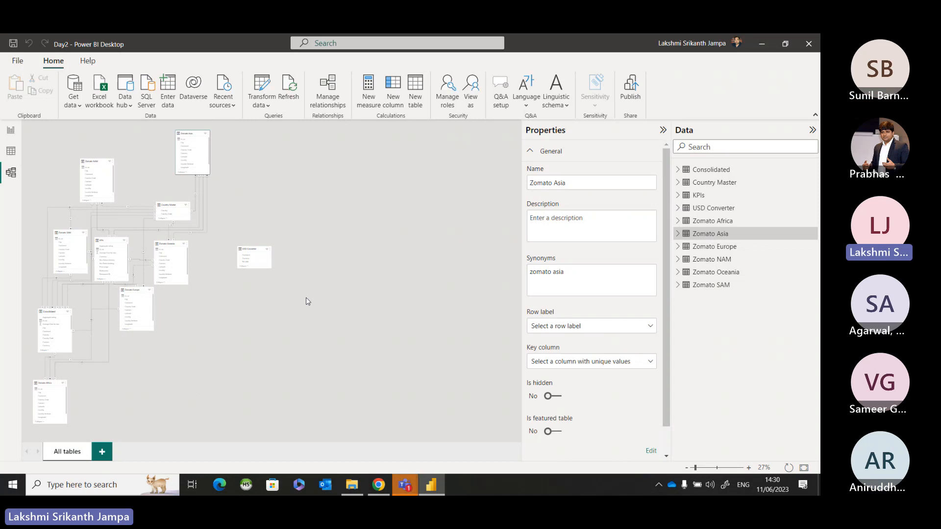
Check the Teams meeting window for participant activity and return to the Day2 model diagram.
mouse_move(405, 485)
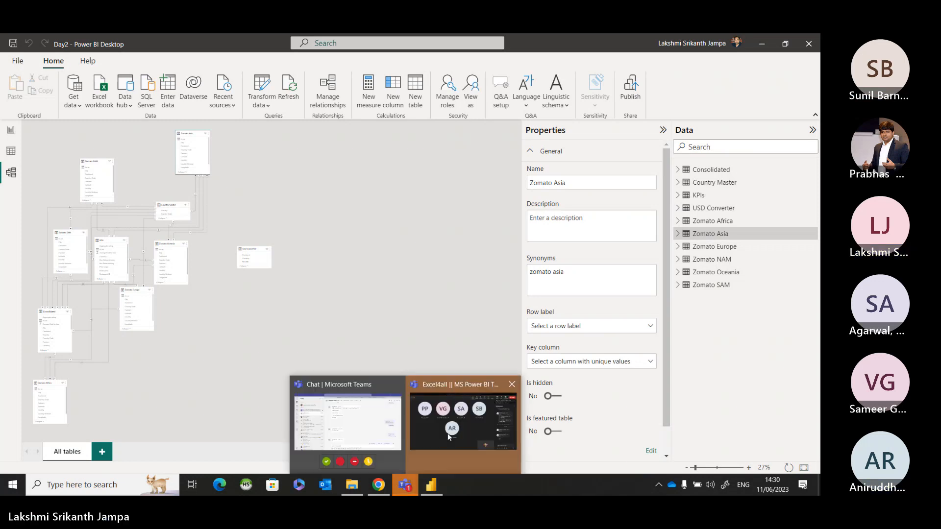
click(448, 433)
key(alt+Tab)
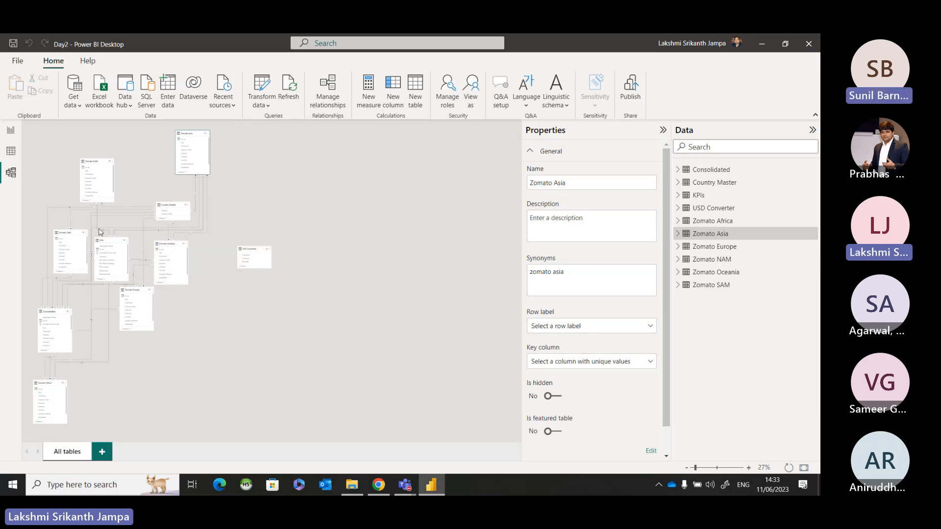
Examine the Zomato SAM, KPIs, Zomato Oceania and Zomato Europe table cards in the model diagram at 100% zoom.
scroll(79, 220, up, 1)
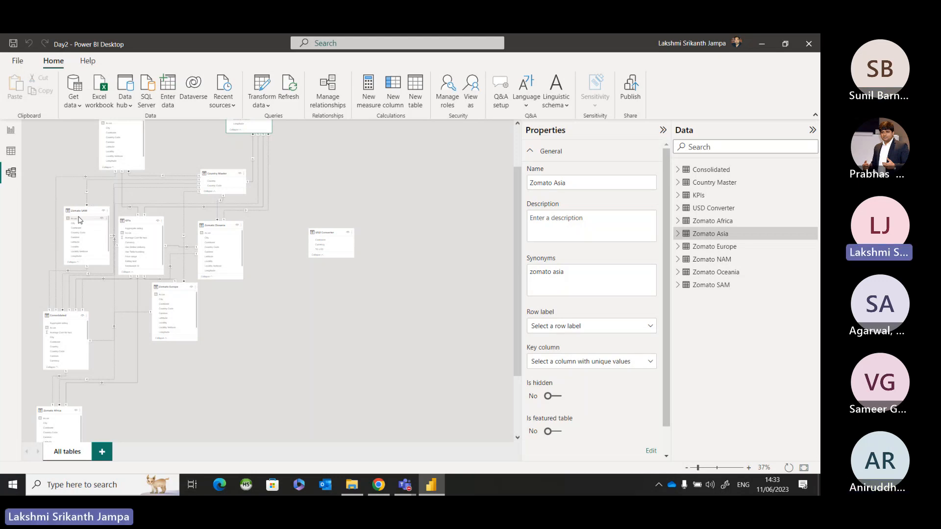
scroll(79, 219, up, 3)
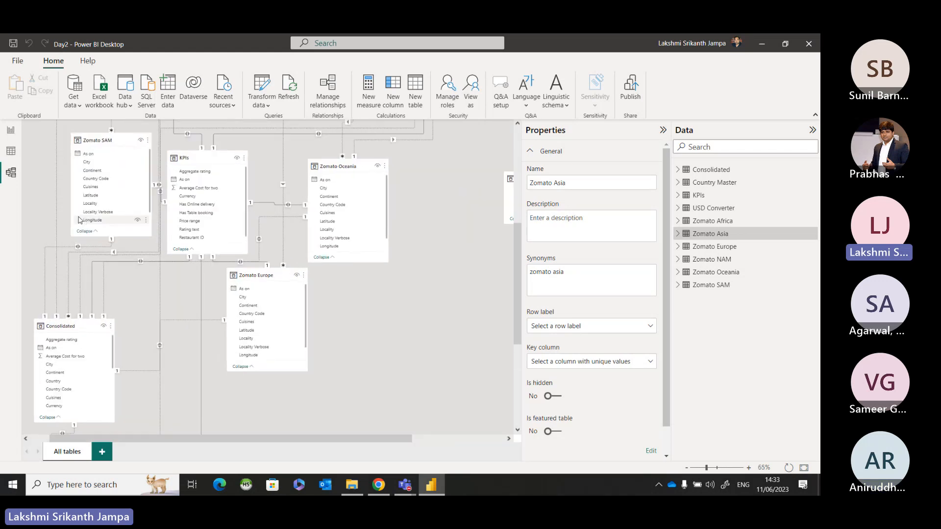
scroll(79, 220, down, 3)
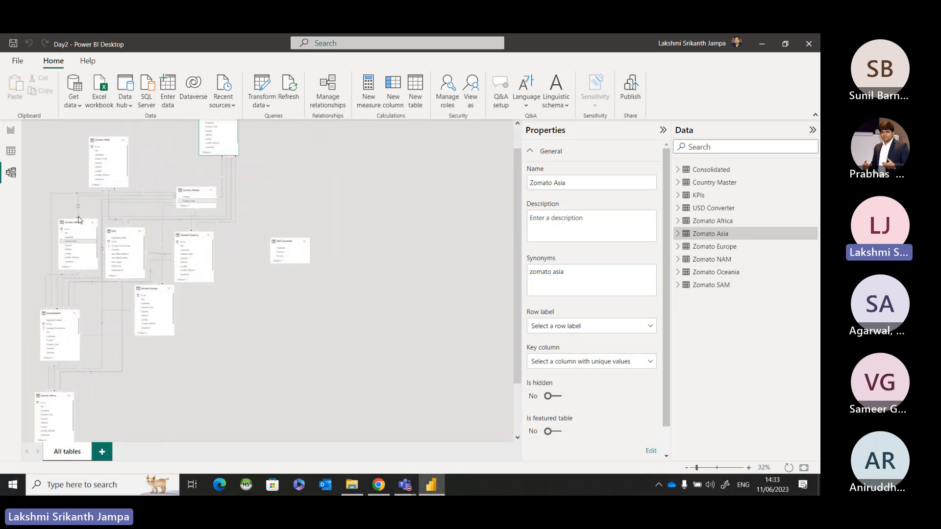
scroll(78, 220, up, 2)
scroll(79, 219, up, 2)
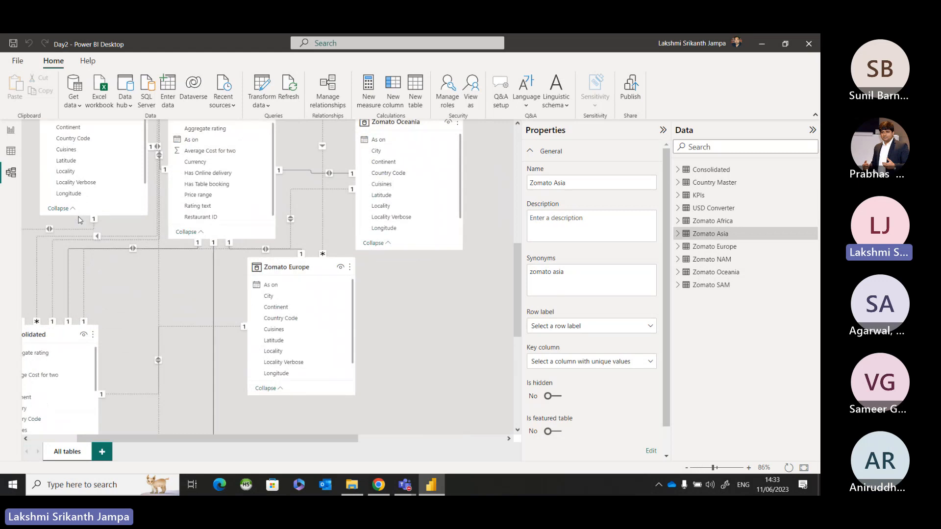
scroll(79, 219, up, 1)
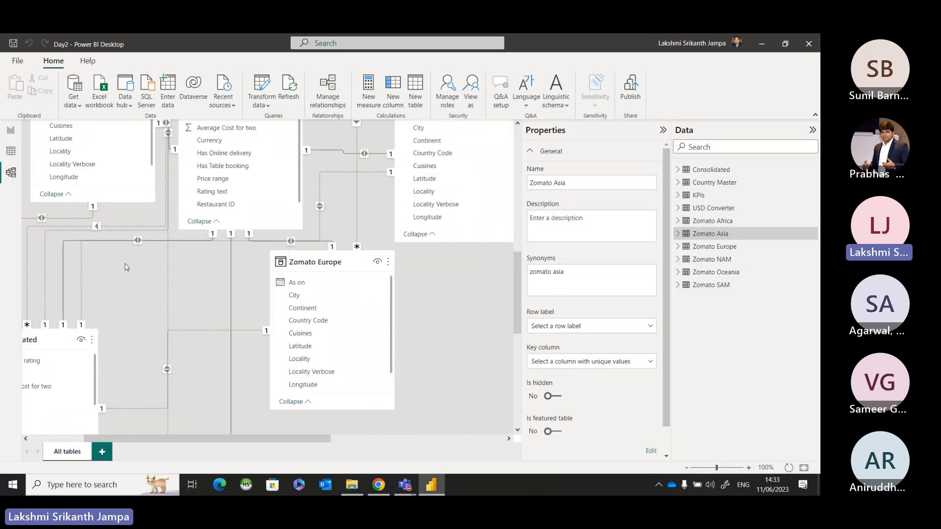
scroll(190, 285, up, 6)
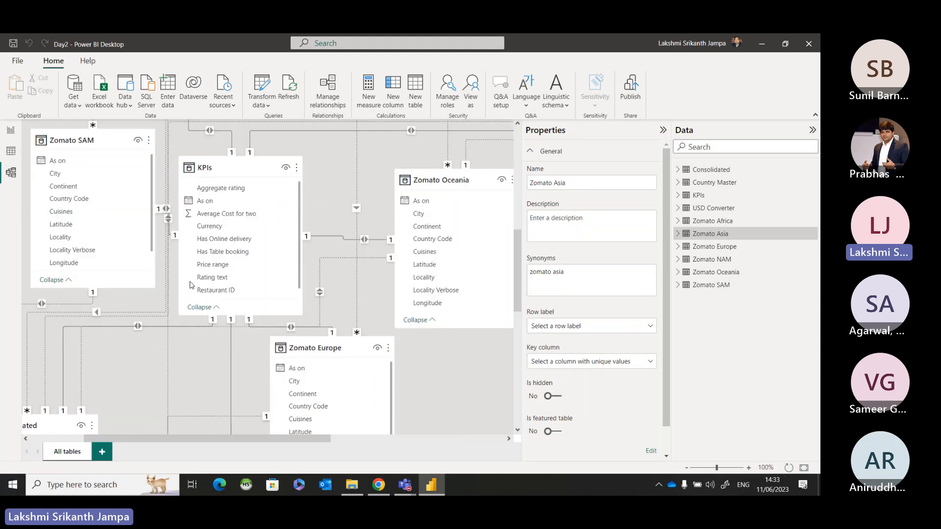
Examine the relationship lines linking the Zomato NAM table with Country Master, Zomato SAM and KPIs in the model diagram.
scroll(191, 285, up, 4)
scroll(210, 323, down, 2)
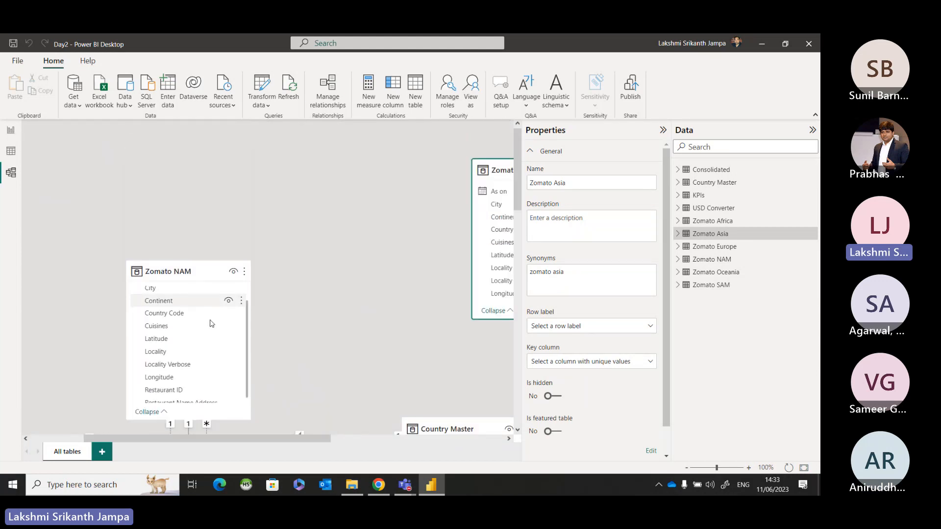
scroll(349, 327, down, 1)
scroll(350, 327, down, 3)
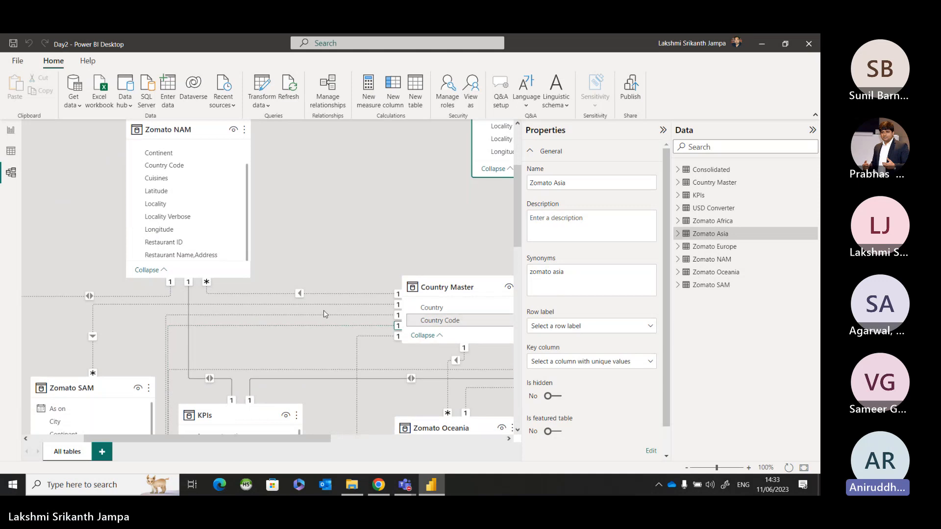
scroll(323, 315, down, 3)
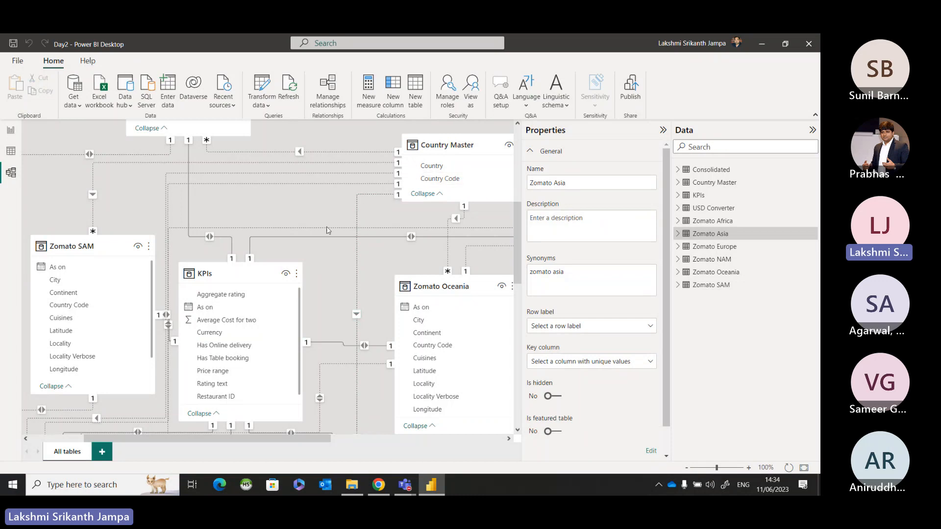
scroll(214, 218, up, 3)
scroll(214, 218, up, 3)
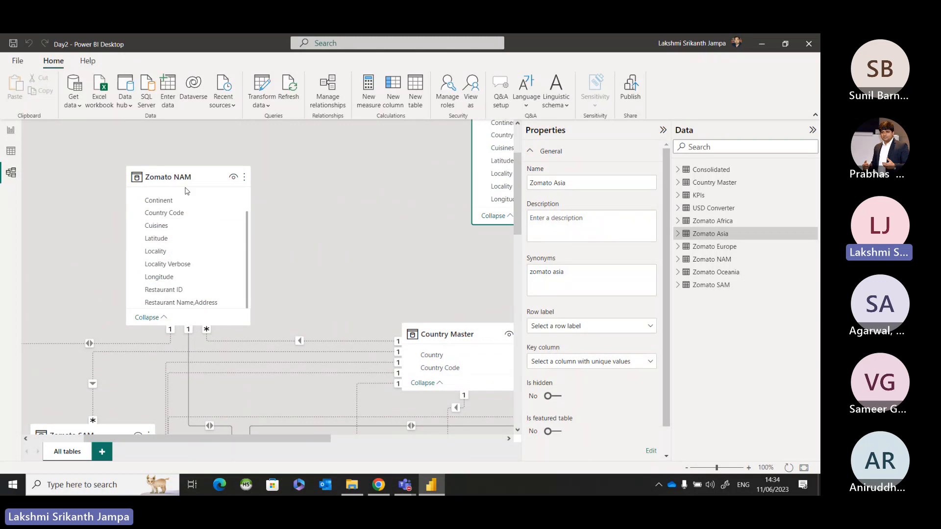
click(189, 184)
scroll(179, 255, down, 3)
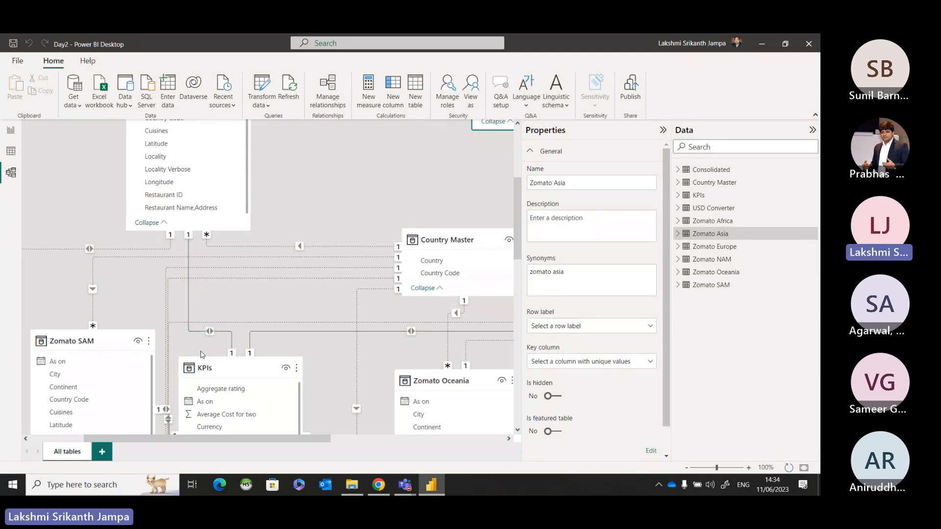
click(236, 368)
click(236, 369)
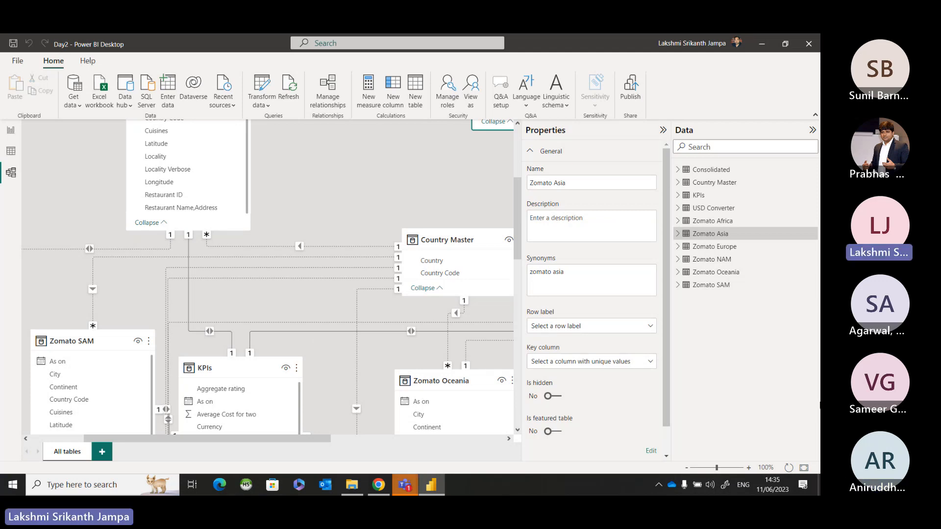
Check the chat in the Teams meeting window and return to the Day2 report to open its Manage relationships list.
mouse_move(409, 486)
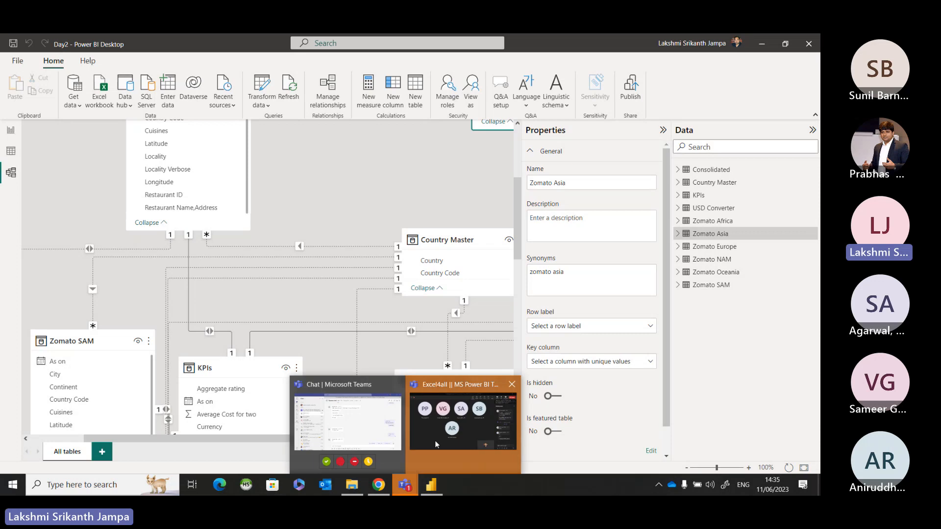
click(464, 413)
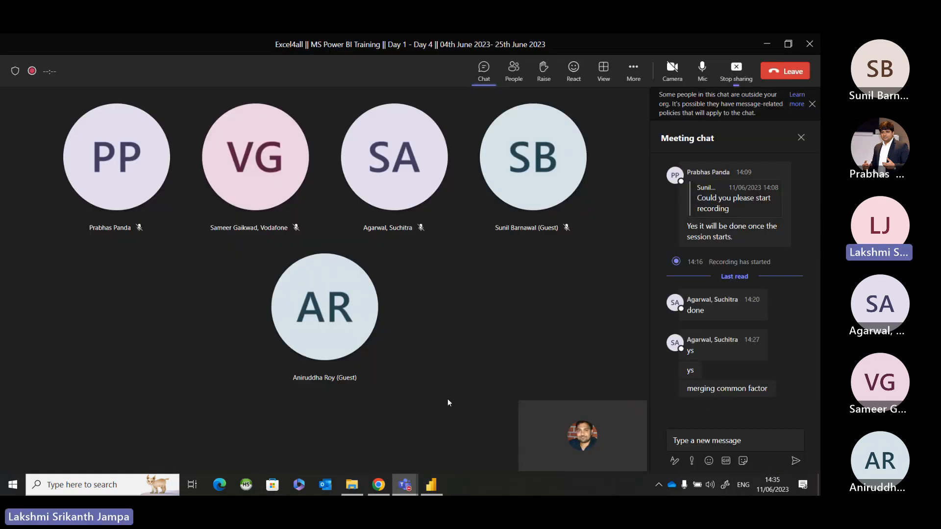
key(alt+Tab)
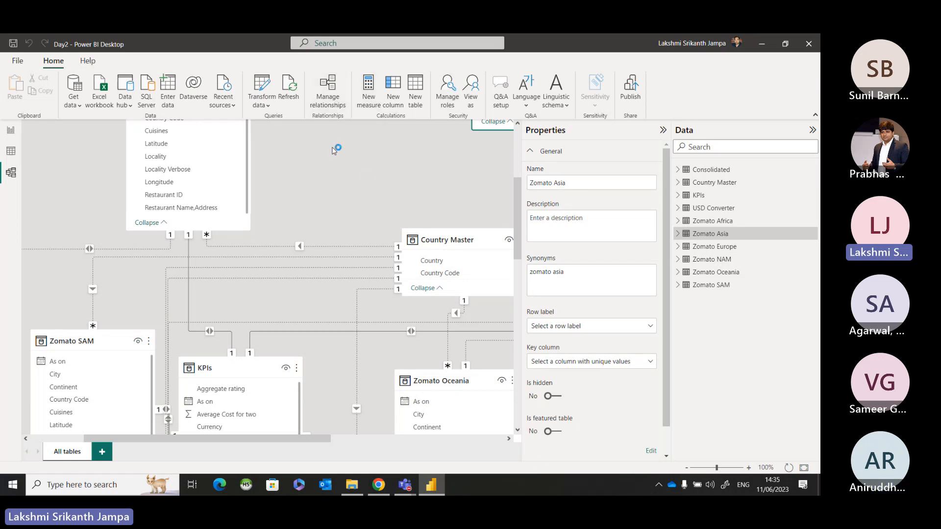
click(320, 107)
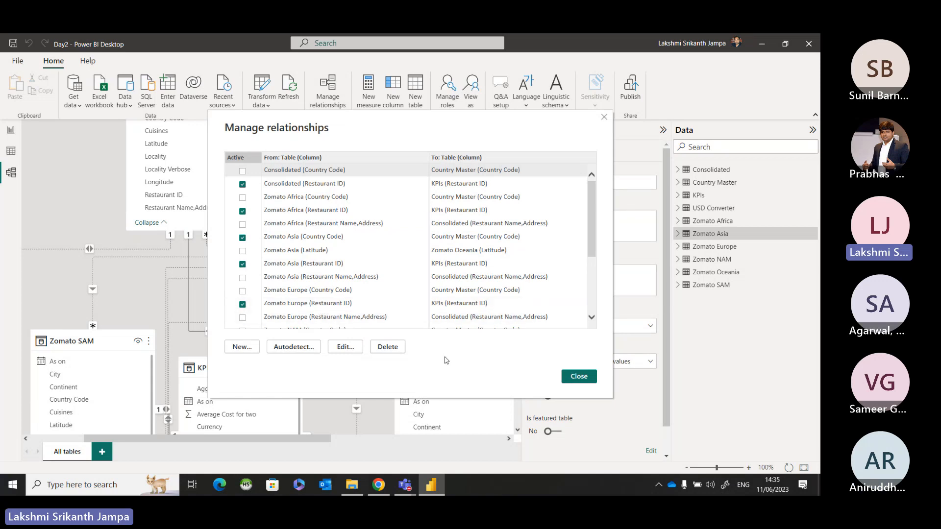
Open a new Notepad note, write the heading CARDINALITY and leave a blank line below it.
click(13, 486)
text(not)
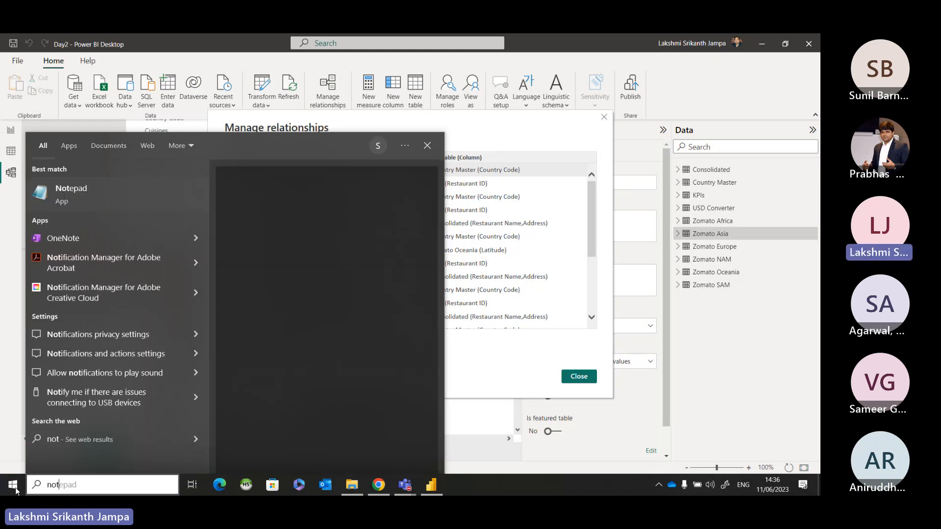
key(Return)
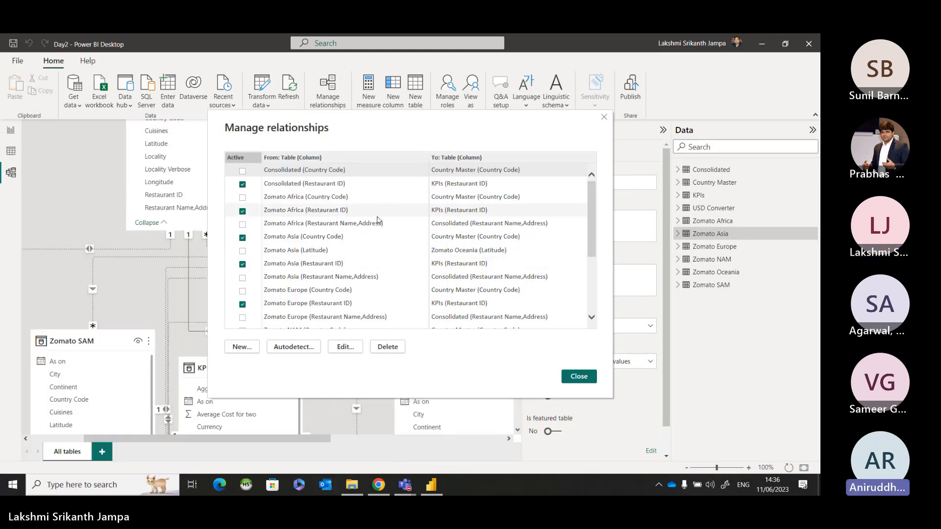
text(CA)
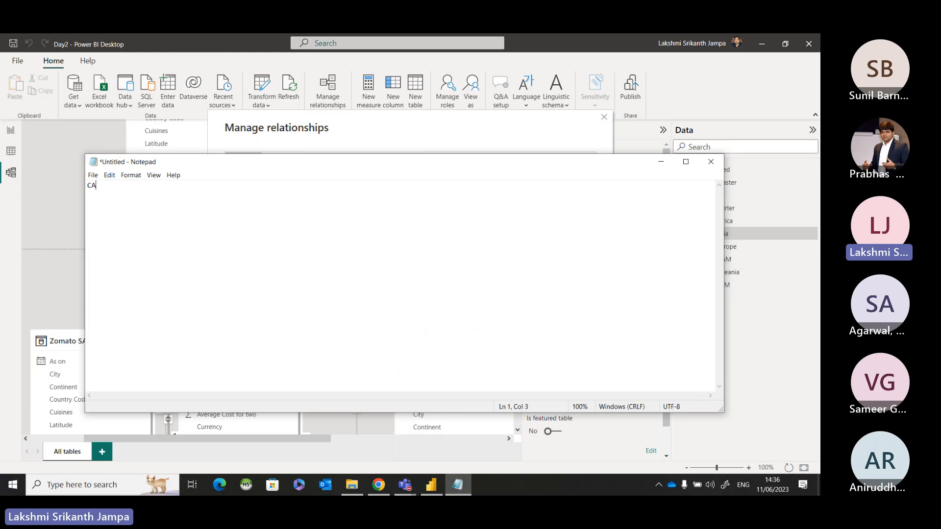
text(RDIAL)
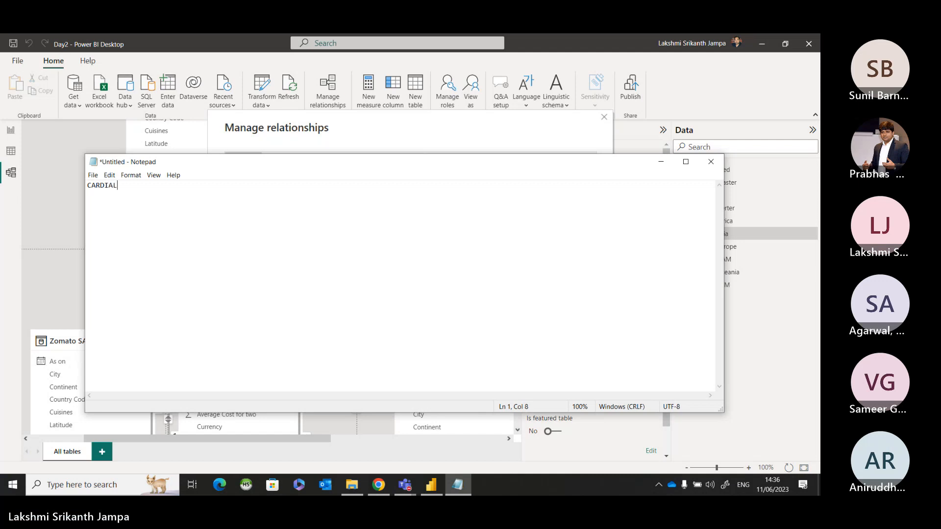
text(ITY)
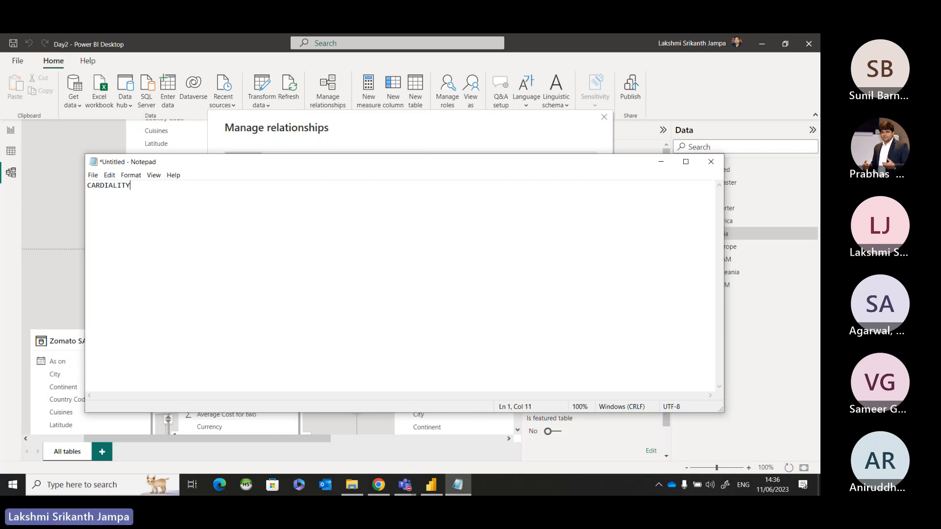
key(Left)
key(Left)
key(Left)
key(Left)
key(Left)
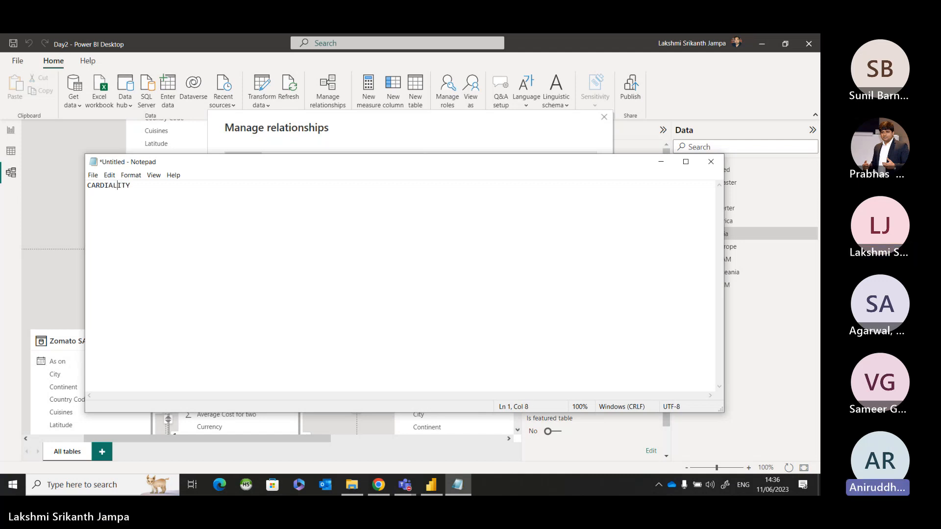
text(N)
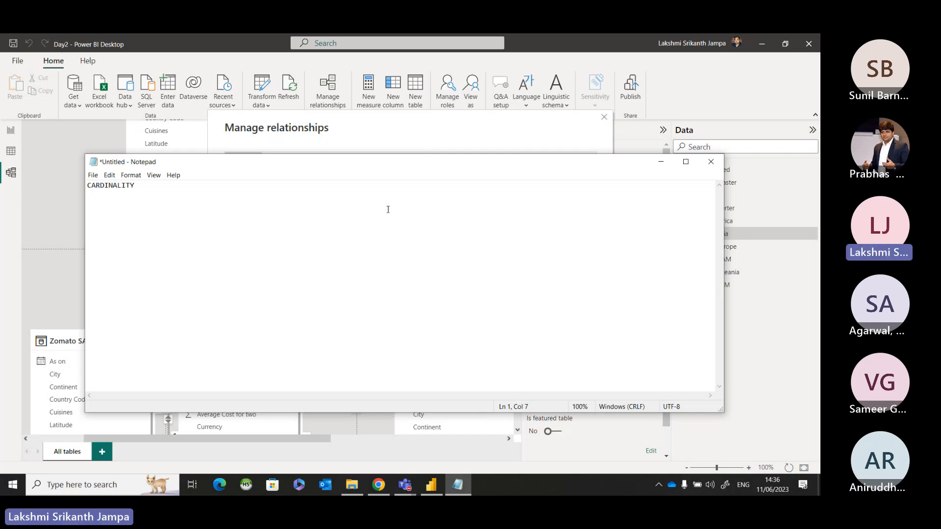
drag(159, 184, 67, 180)
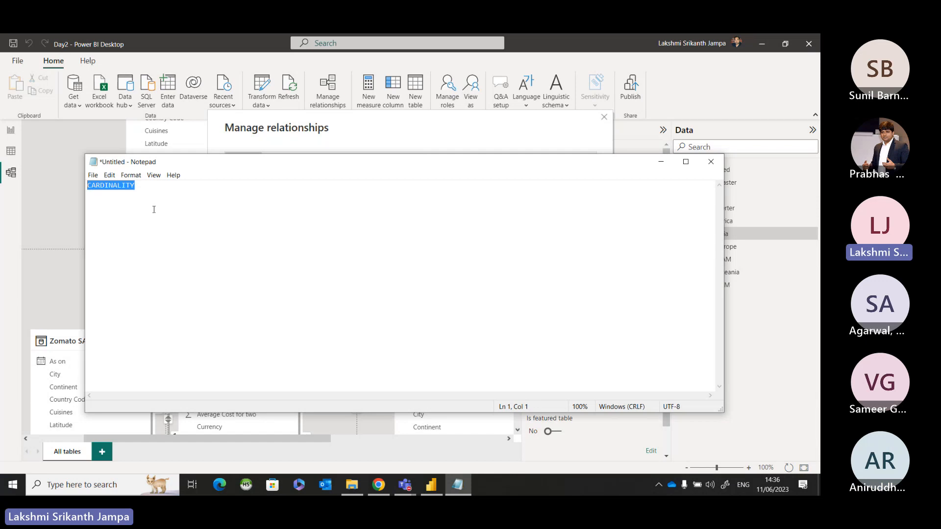
click(150, 191)
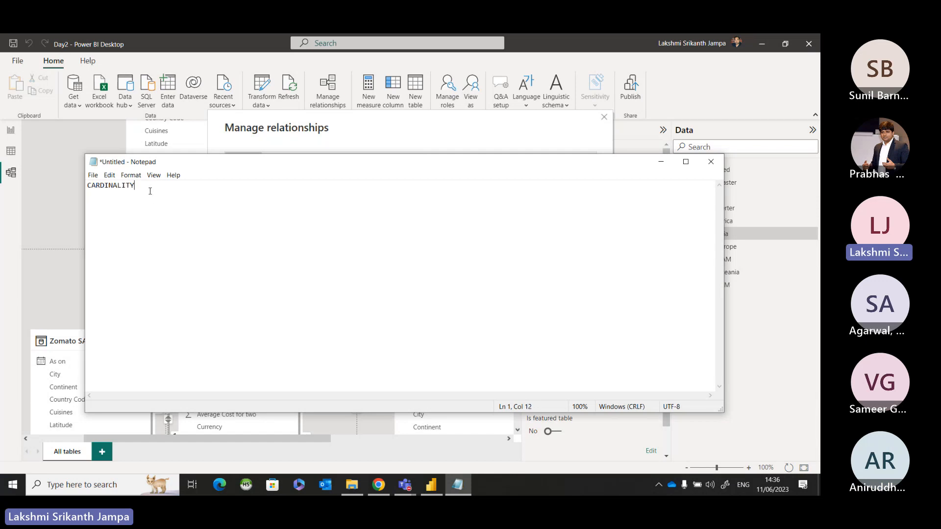
key(Return)
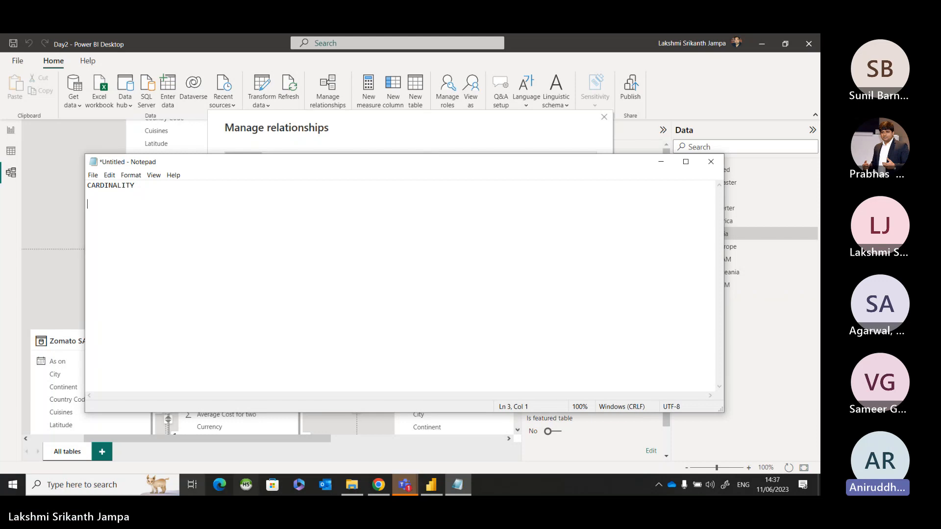
Read the latest messages in the Teams meeting chat and return to the Notepad note.
mouse_move(406, 489)
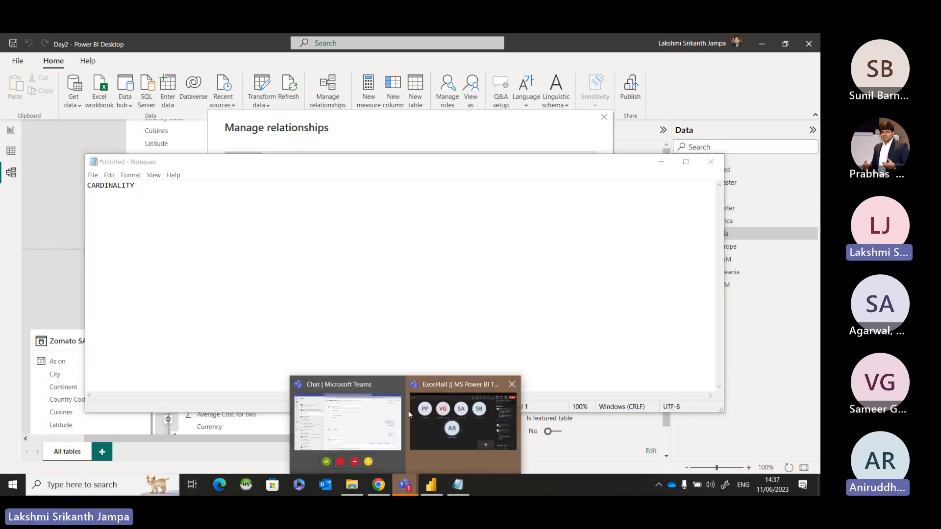
click(469, 426)
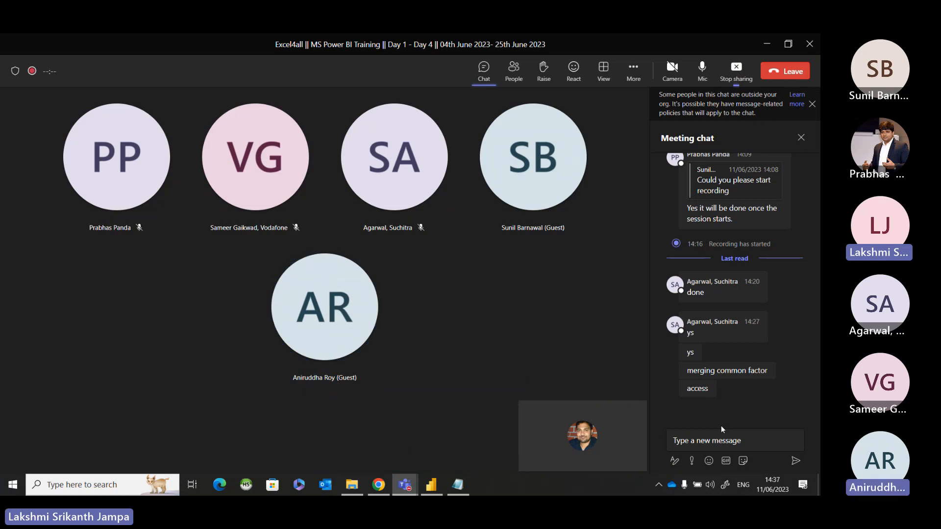
click(702, 446)
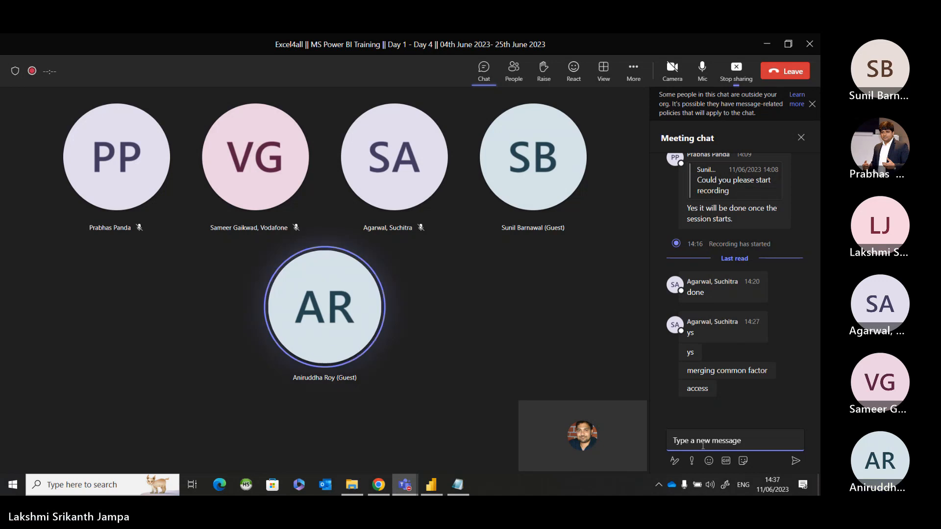
key(alt+Tab)
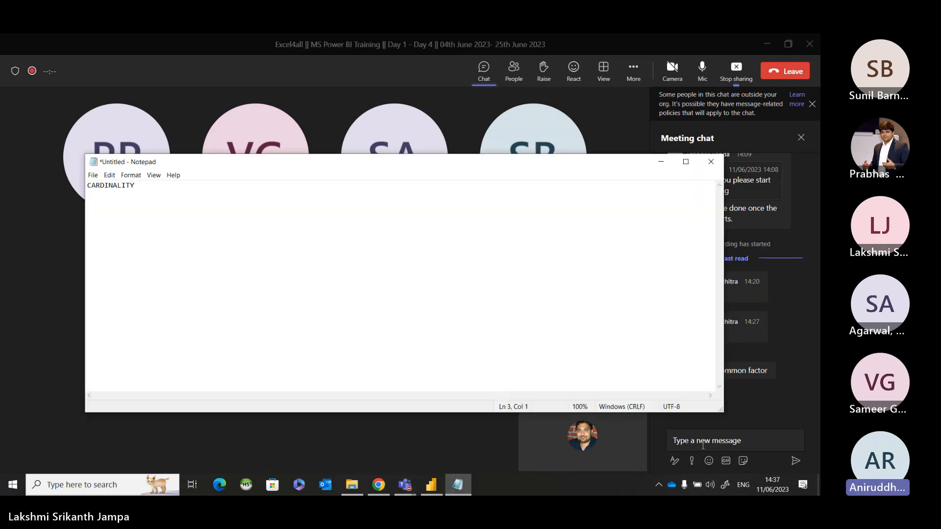
List One to One, One to Many, Many to One and Many to Many on separate lines under the CARDINALITY heading.
text(One to One )
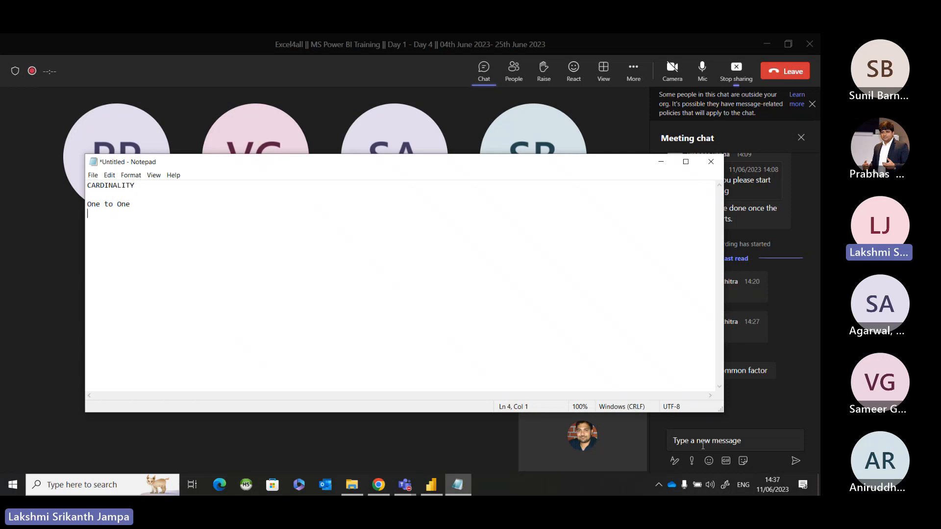
text(One to Many)
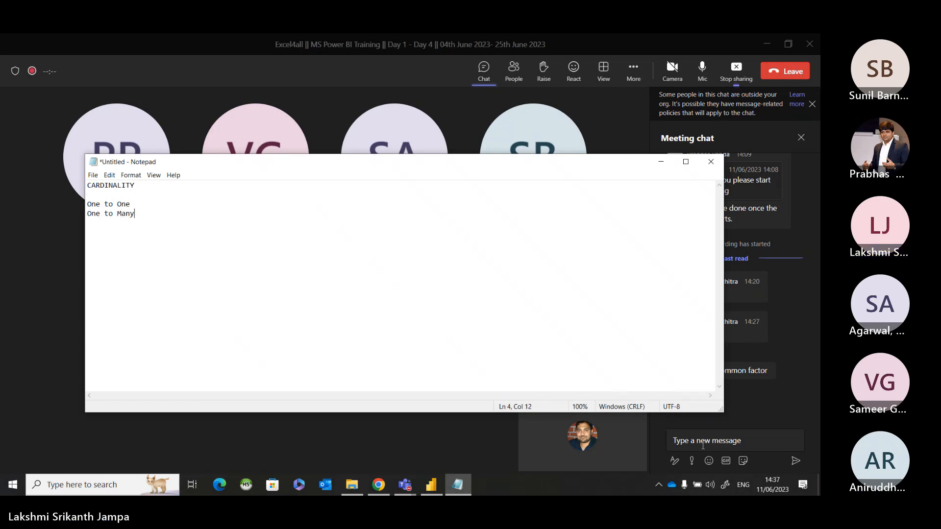
key(Return)
text(Many to O)
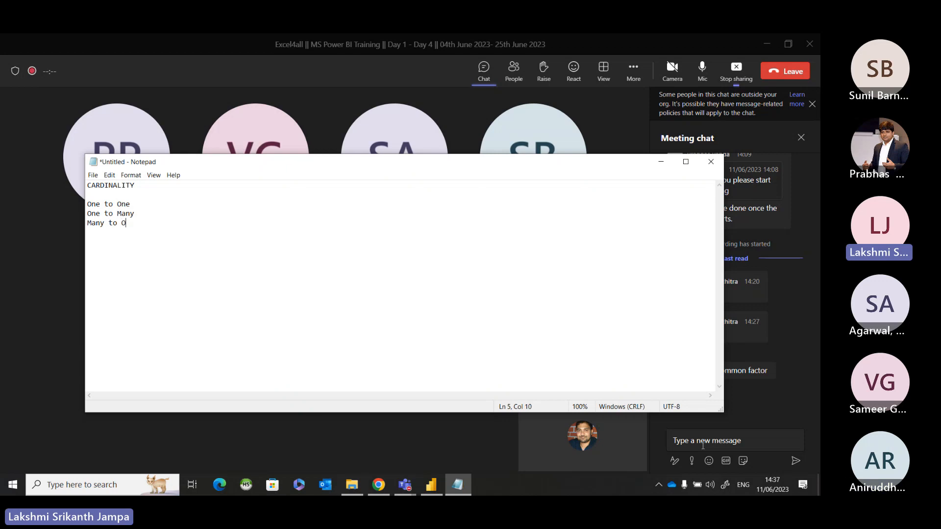
text(ne)
key(Return)
text(Many )
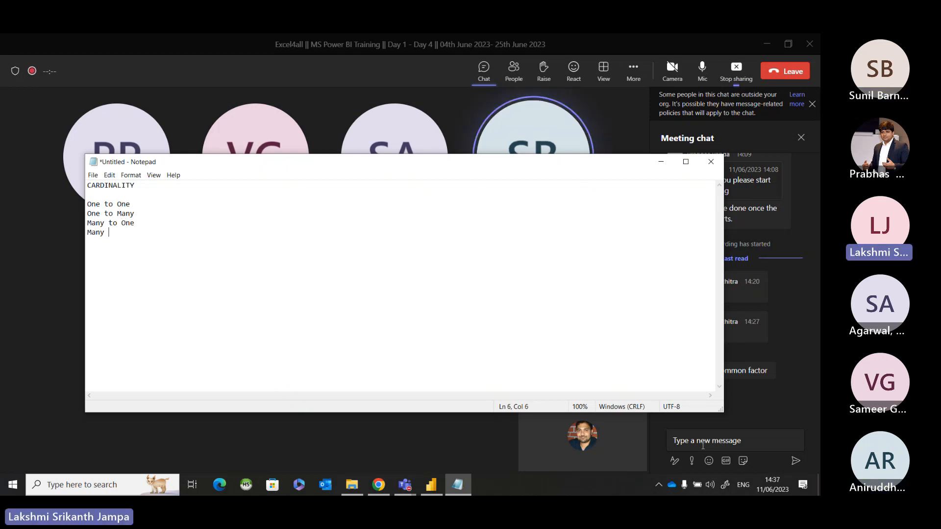
text(to Many)
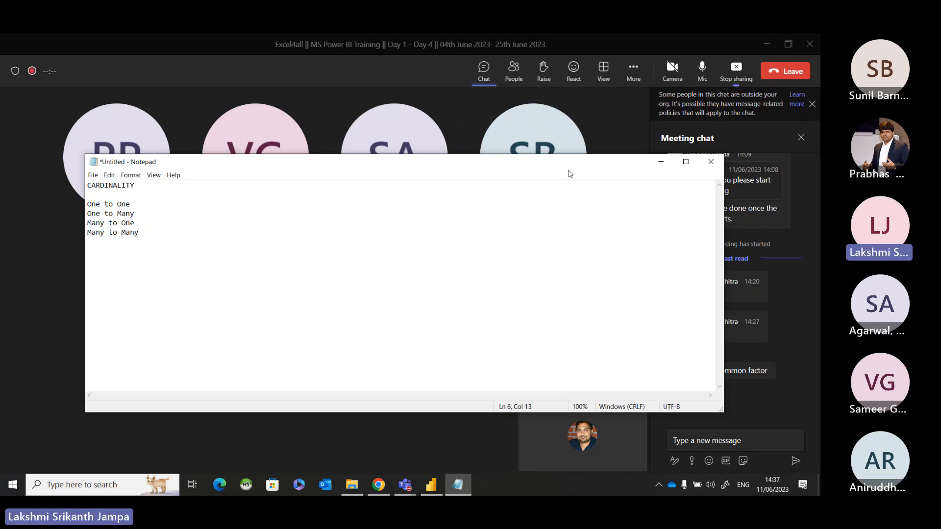
Move the Notepad window higher and highlight the CARDINALITY heading and the four relationship types listed below it.
drag(577, 165, 576, 80)
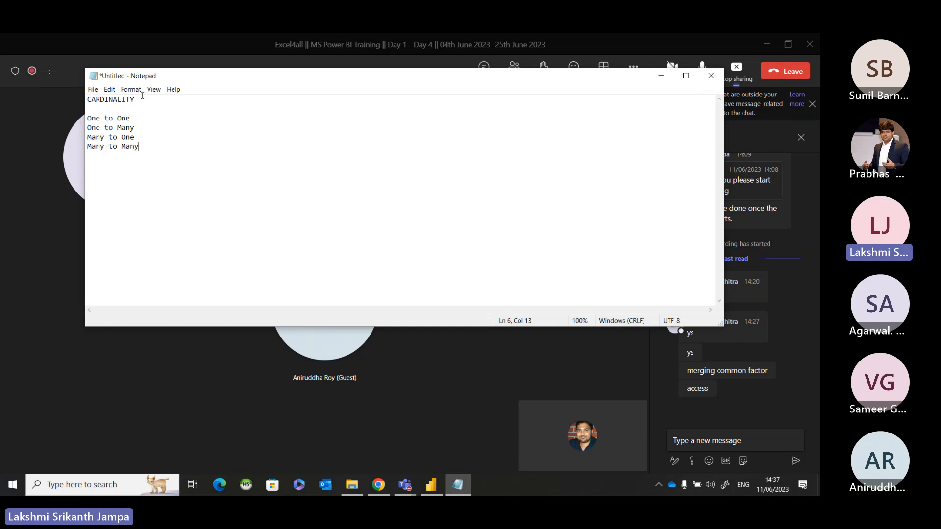
drag(141, 99, 76, 99)
click(176, 126)
drag(146, 146, 87, 117)
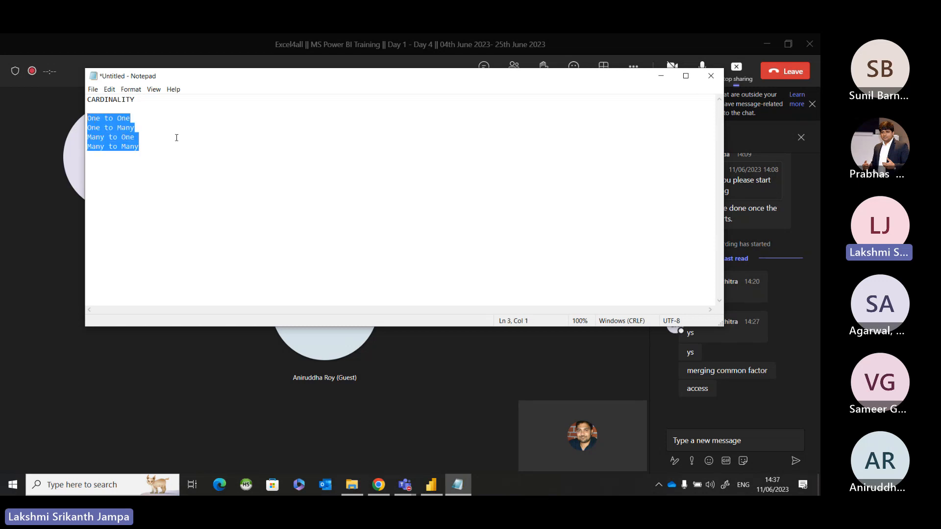
click(138, 146)
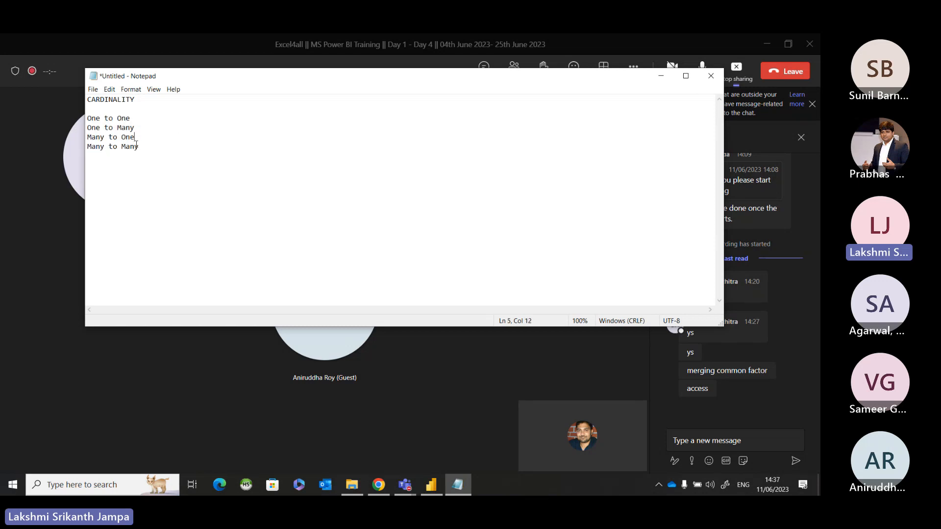
Highlight the One to One line and add a dash at its end for an explanation.
drag(150, 116, 86, 118)
click(181, 121)
text(-)
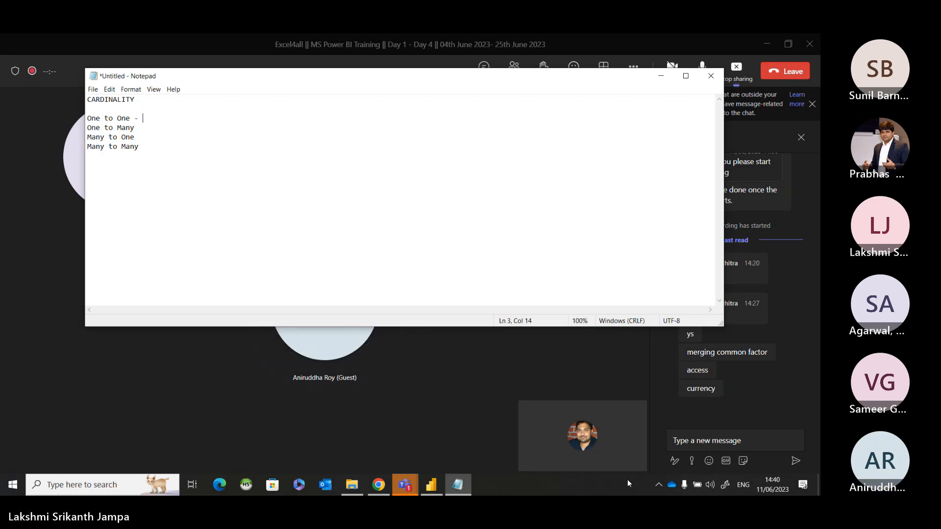
Check the Manage relationships list in the Day2 report and glance at the Power BI Trainings folder.
click(430, 483)
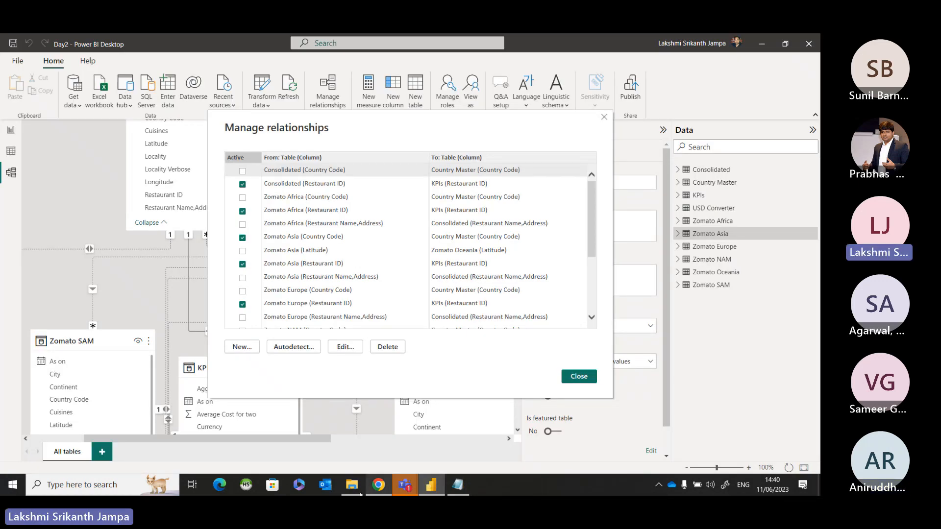
click(354, 491)
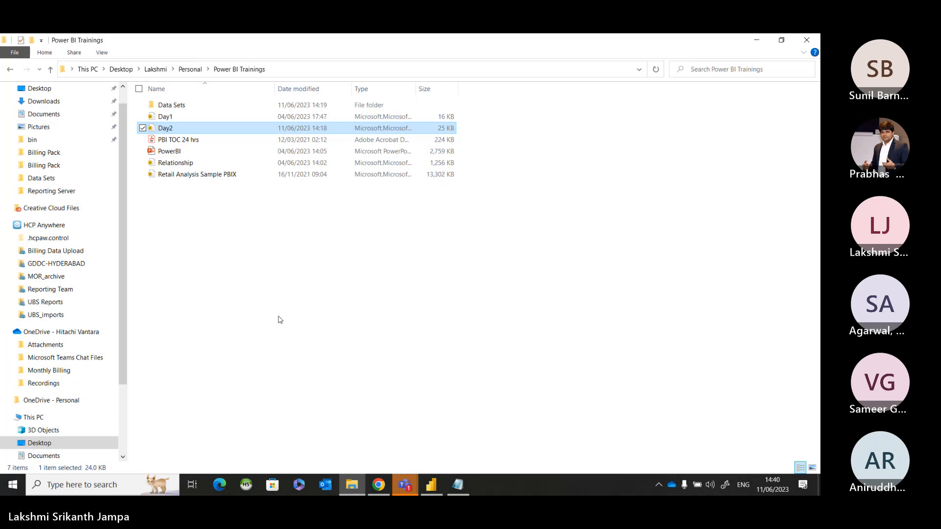
key(alt+Tab)
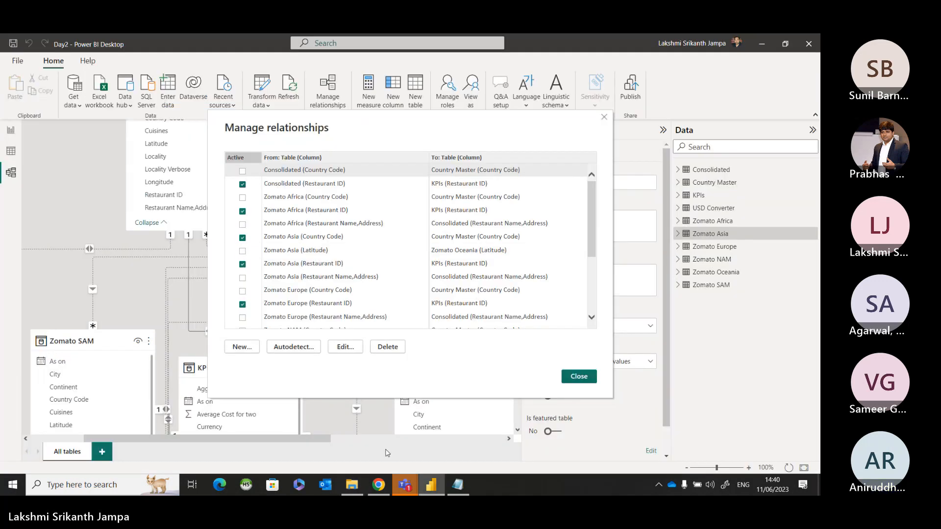
Return to the Notepad note and write "Zomato Asia to COnsolidated table - Restaurant ID -" after the One to One dash.
click(458, 485)
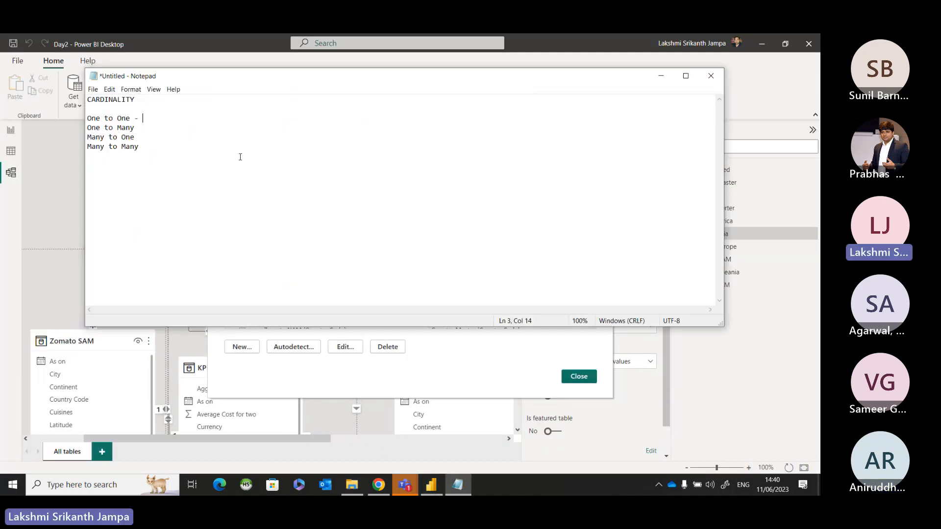
text(Zomato Asia to )
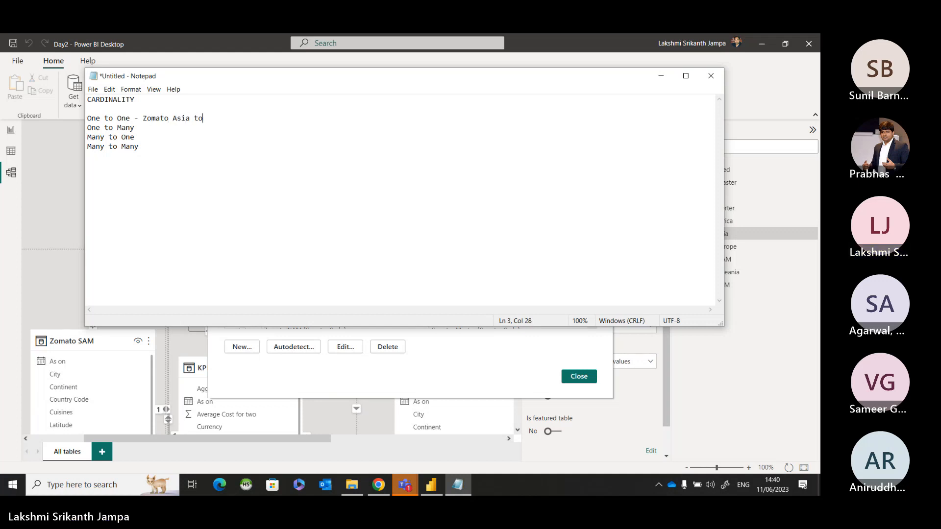
text(COntry)
key(BackSpace)
key(BackSpace)
key(BackSpace)
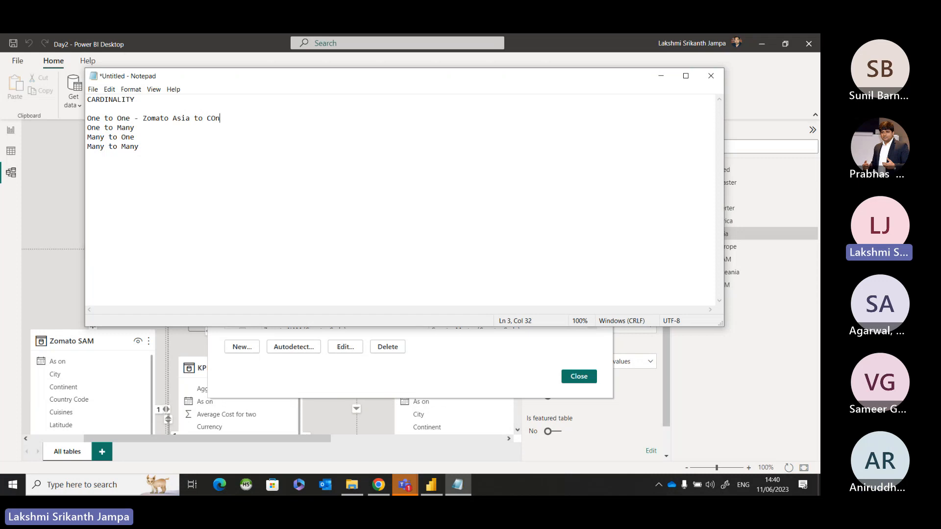
text(tin)
key(BackSpace)
key(BackSpace)
key(BackSpace)
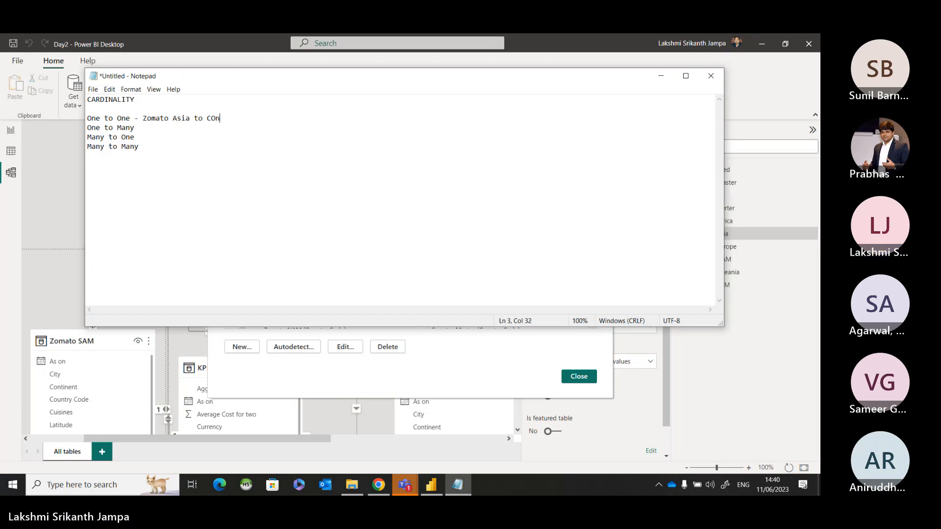
text(solidated table - R)
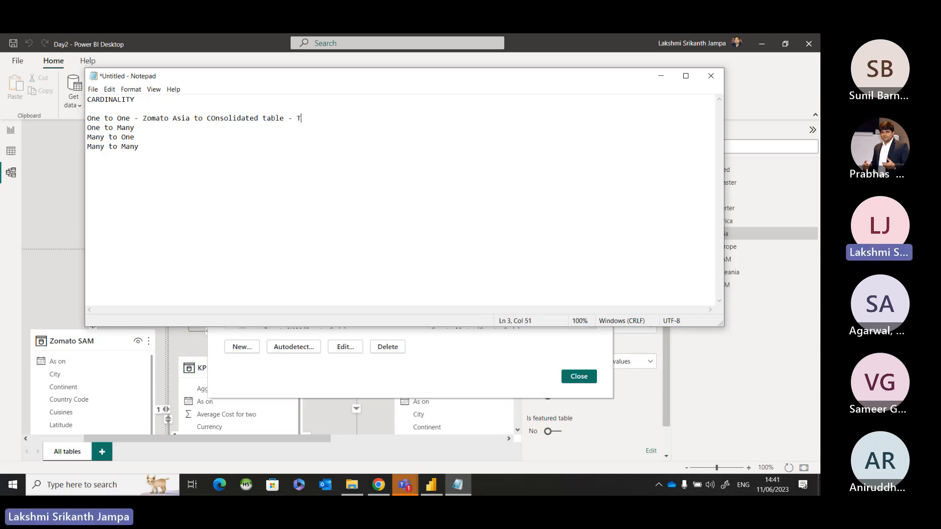
text(estau)
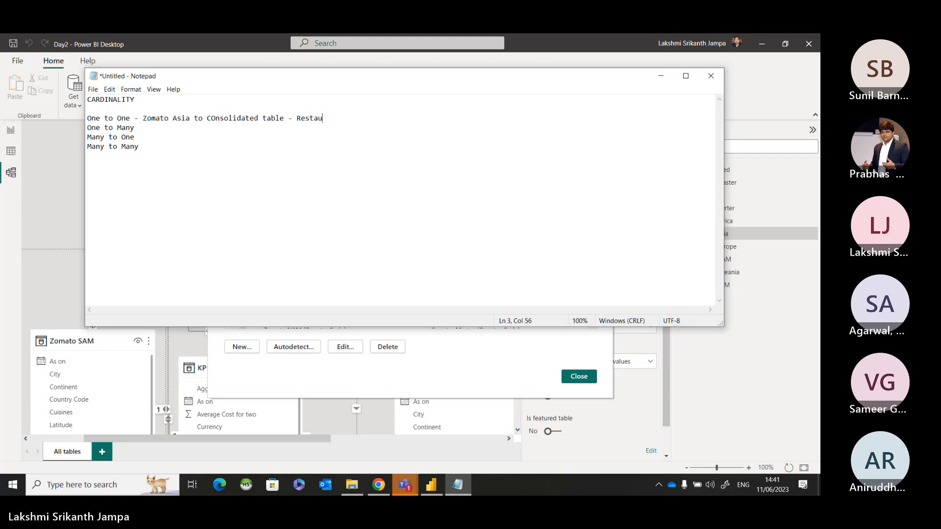
text(rant ID -)
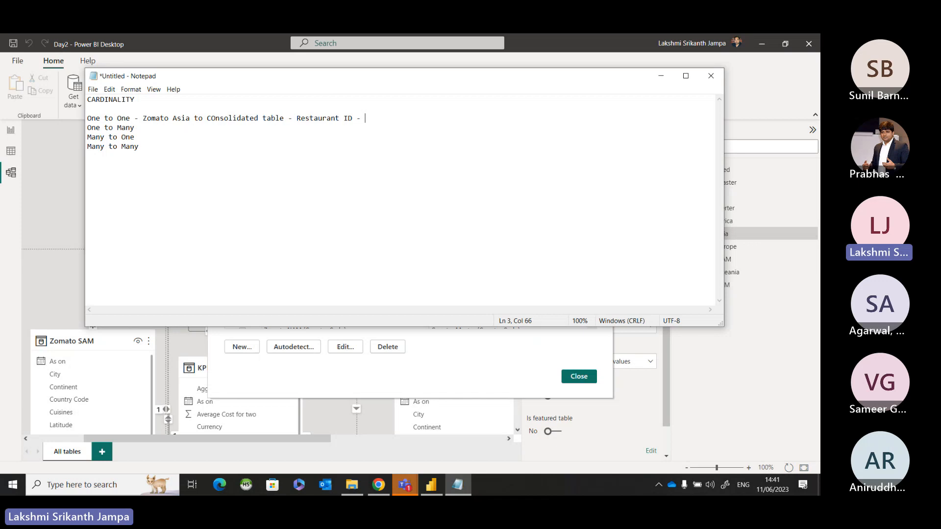
Replace the One to One text following Zomato Asia with "Unique restaurant IDs are connected to Consoldiated restaurant ID's".
key(BackSpace)
key(BackSpace)
key(BackSpace)
key(BackSpace)
key(BackSpace)
key(BackSpace)
key(BackSpace)
key(BackSpace)
key(BackSpace)
key(BackSpace)
key(BackSpace)
key(BackSpace)
key(BackSpace)
key(BackSpace)
key(BackSpace)
key(BackSpace)
key(BackSpace)
key(BackSpace)
key(BackSpace)
key(BackSpace)
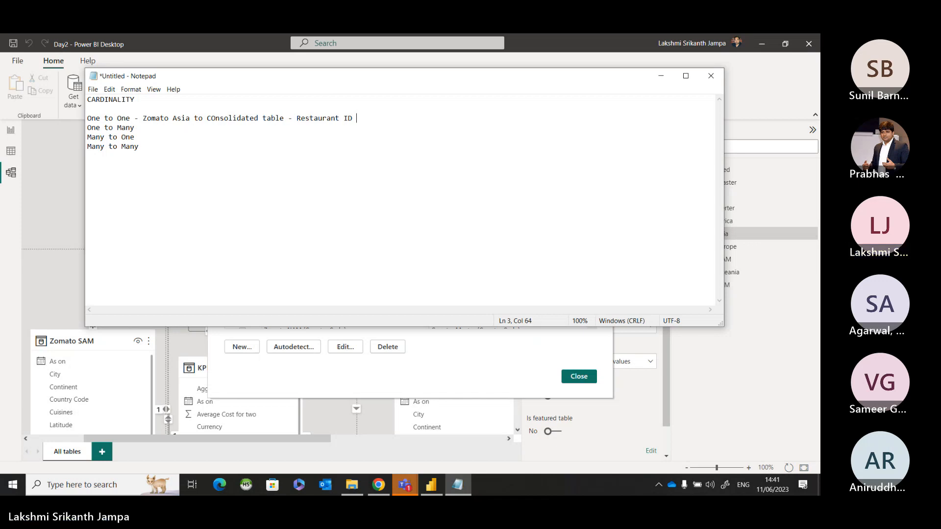
key(BackSpace)
key(BackSpace)
key(BackSpace)
key(BackSpace)
key(BackSpace)
key(BackSpace)
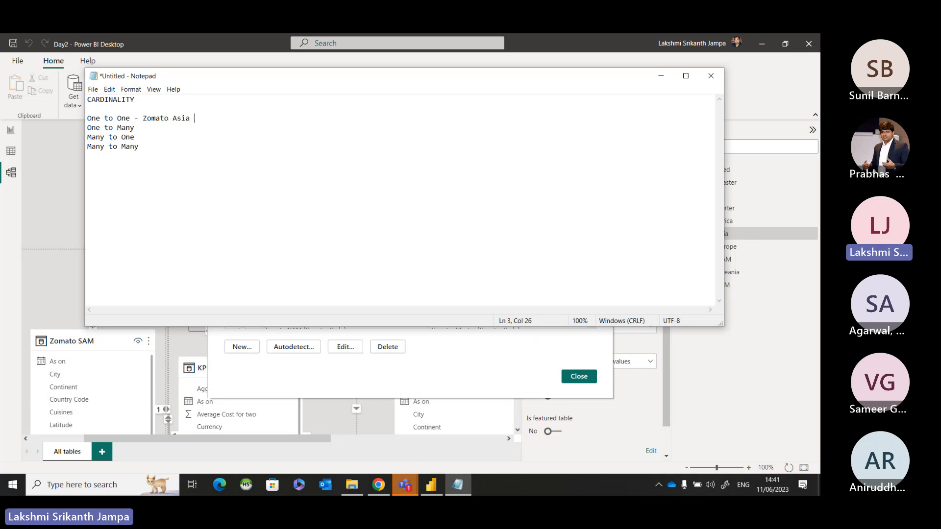
text(Unique restat)
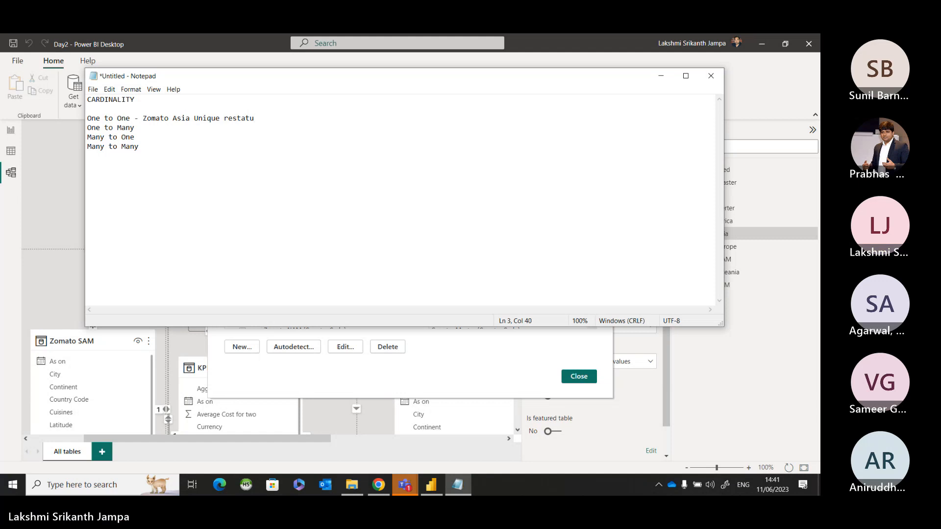
key(BackSpace)
text(urant IDs are c)
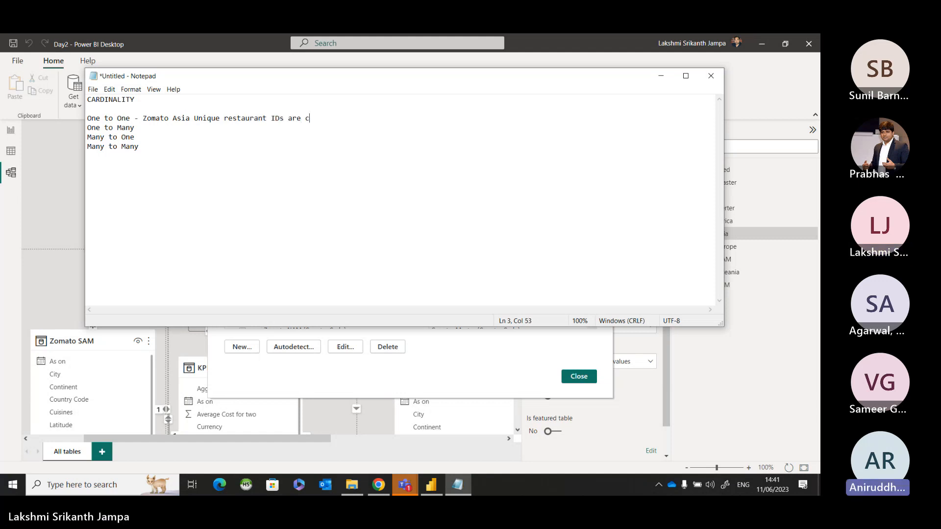
text(onnected to Co)
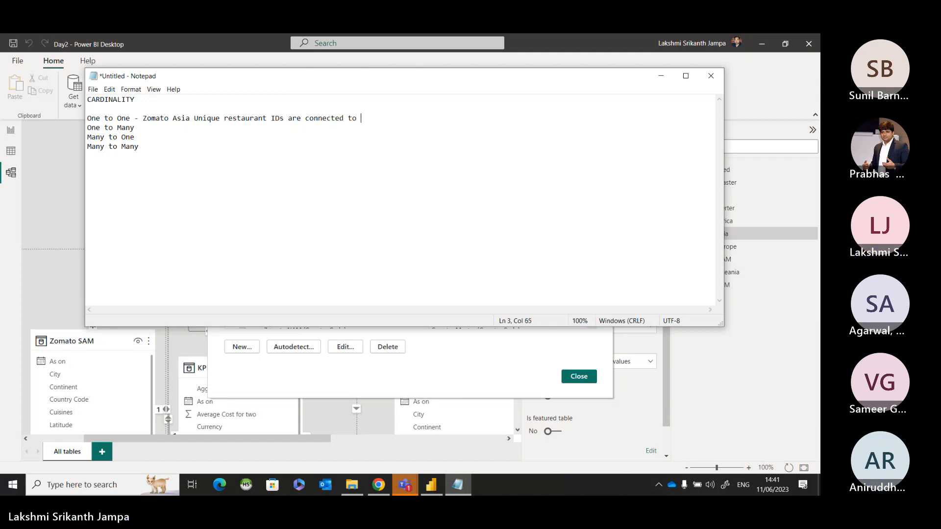
key(BackSpace)
key(BackSpace)
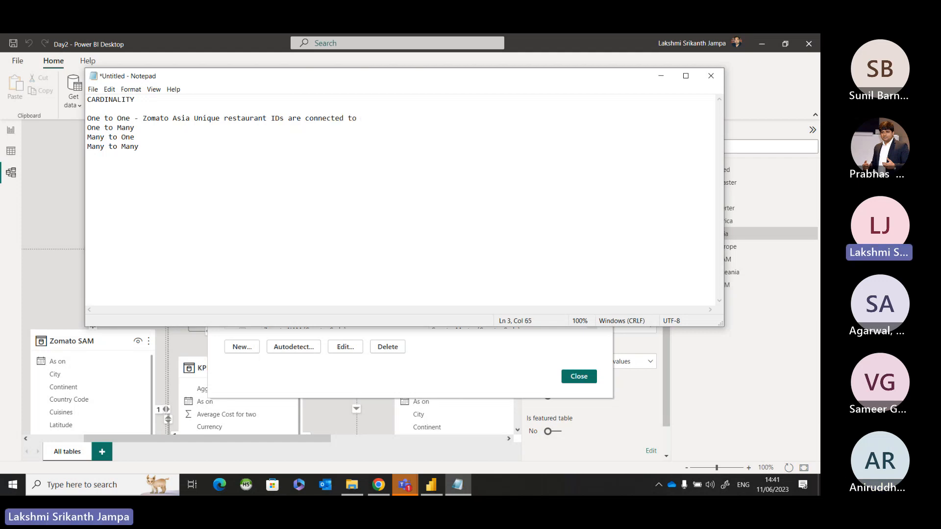
text(Consoldiated )
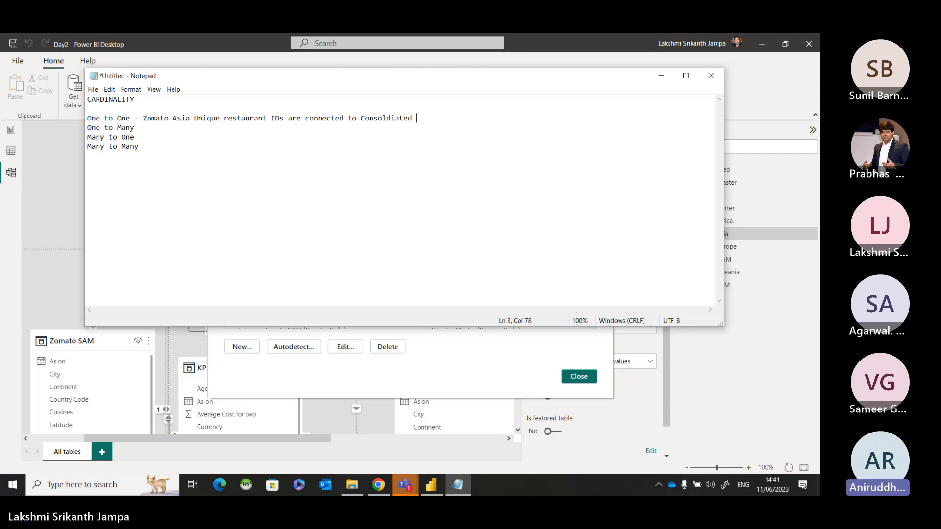
text(restaur)
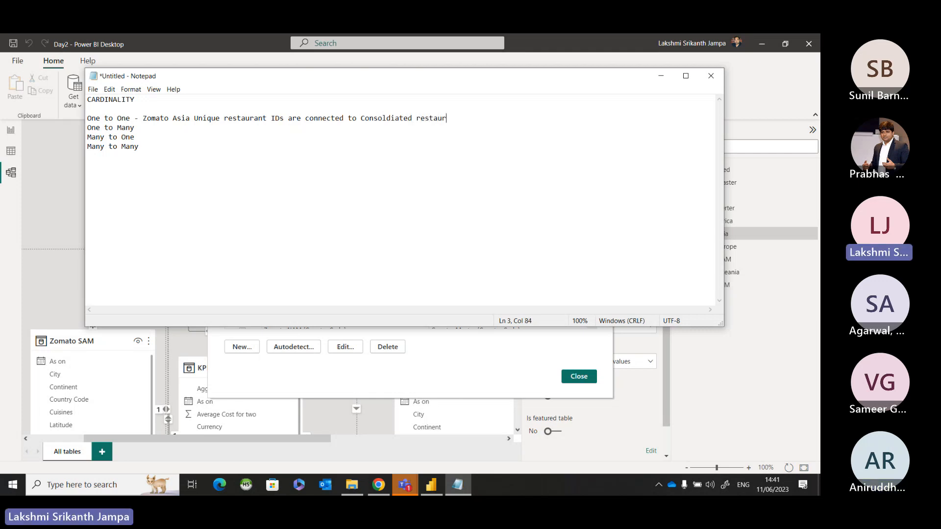
text(ant ID's)
Check the Teams meeting chat, return to the Notepad note and place the cursor at the end of the One to Many line.
click(404, 483)
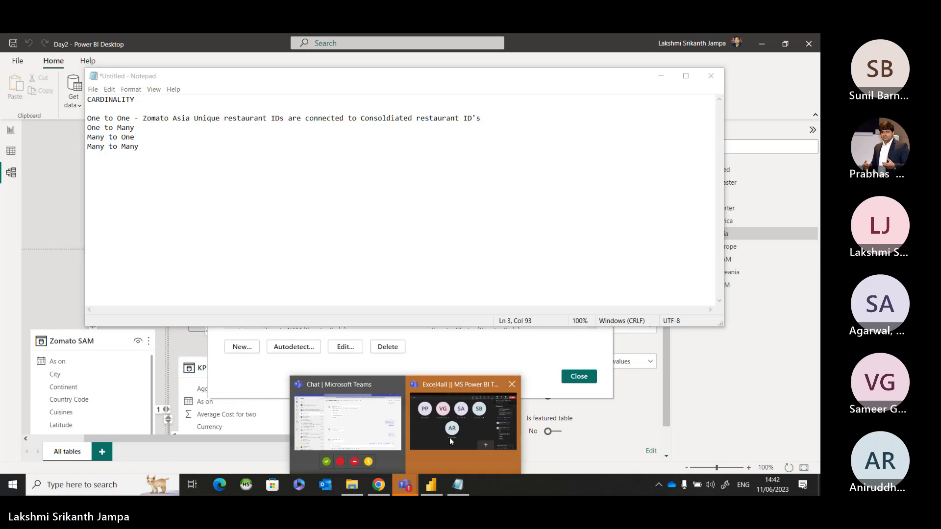
click(448, 437)
key(alt+Tab)
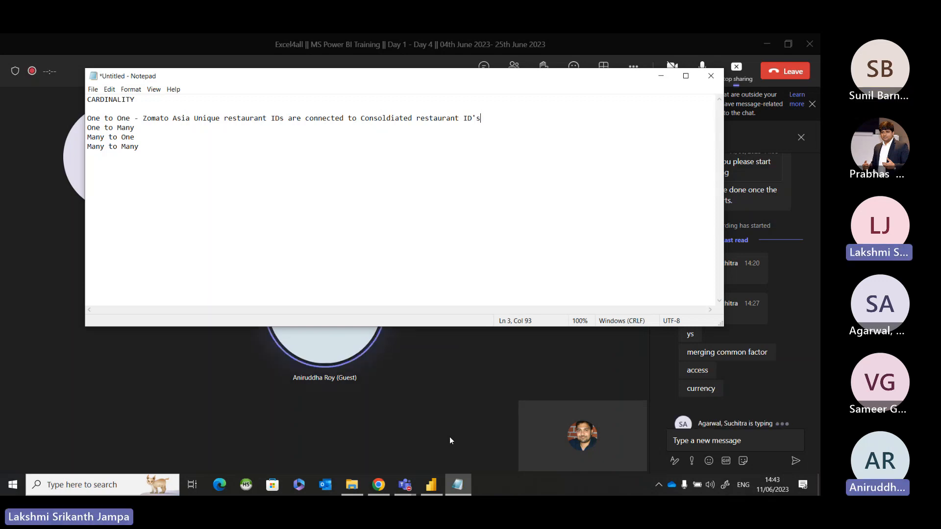
click(180, 128)
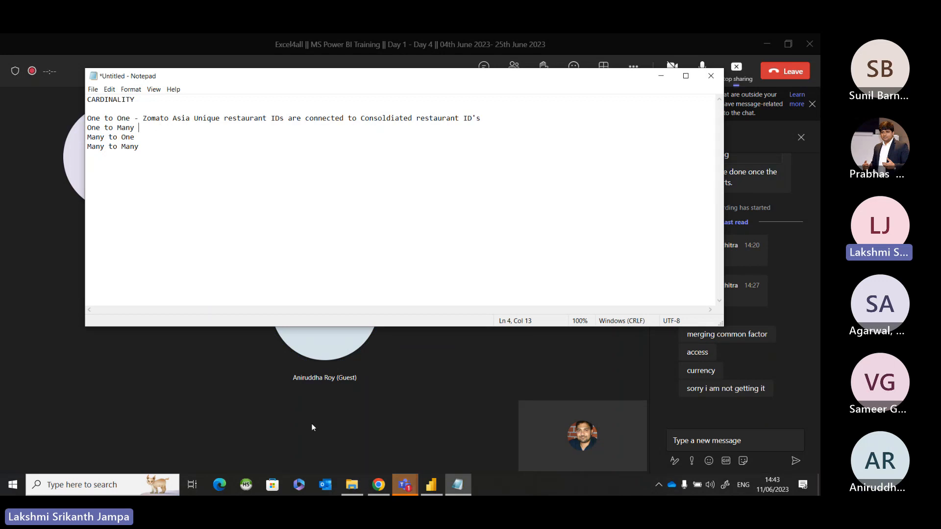
Open the Data Sets folder inside Power BI Trainings and point out the region workbooks, including Asia, Africa, Europe, NAM and Oceania.
click(352, 484)
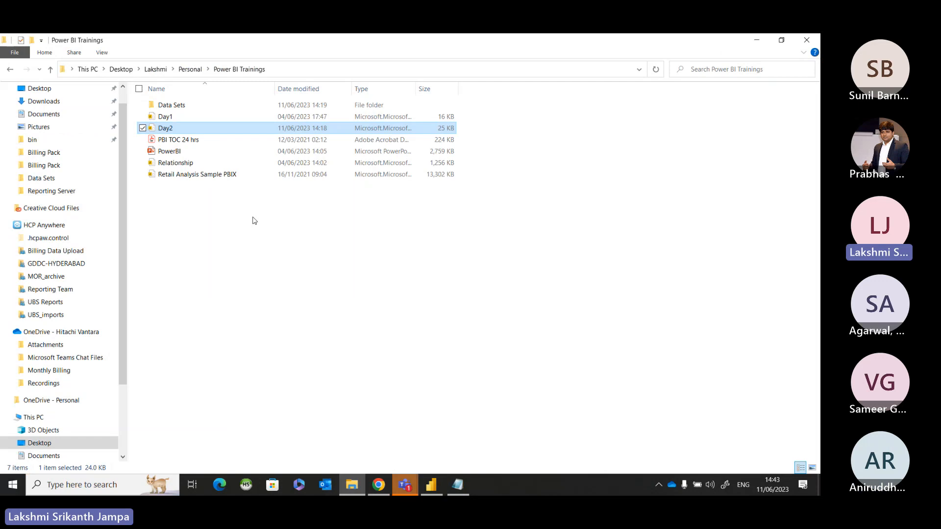
click(215, 108)
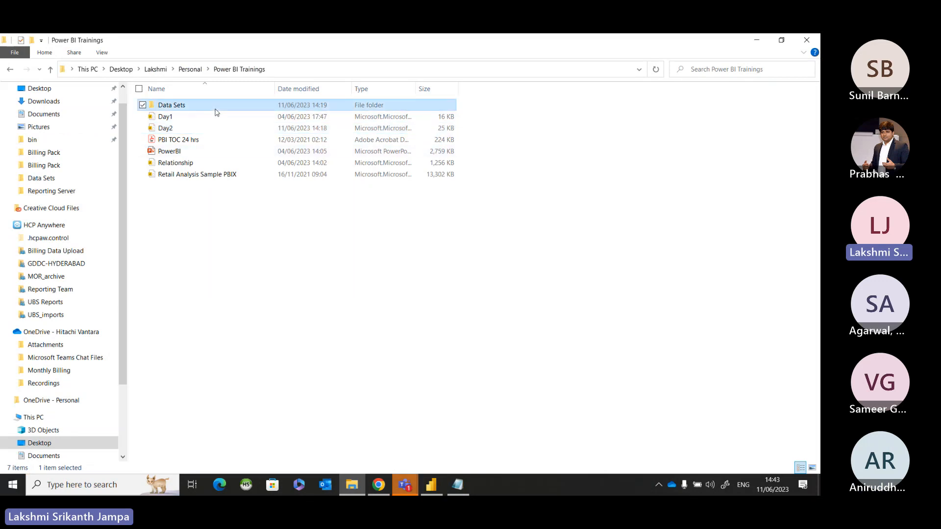
double_click(216, 112)
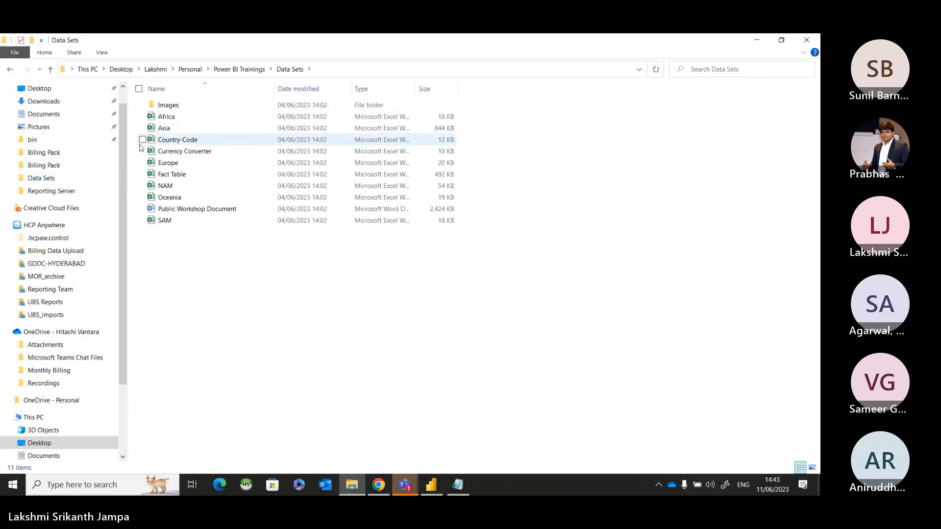
click(186, 129)
click(187, 118)
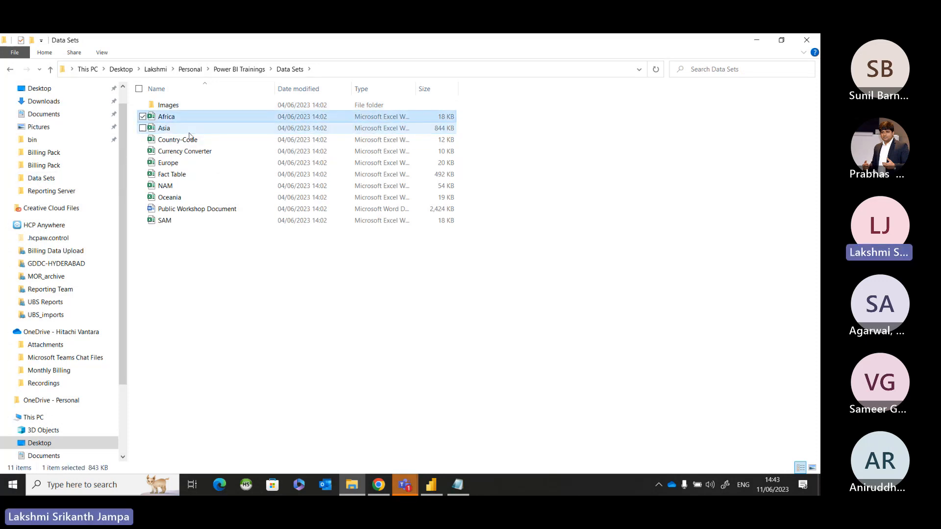
click(176, 162)
click(177, 186)
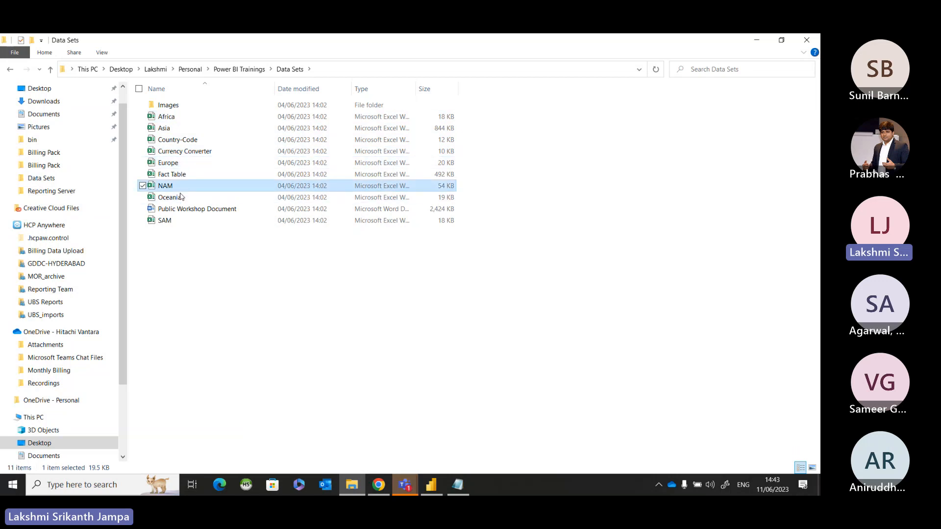
click(178, 197)
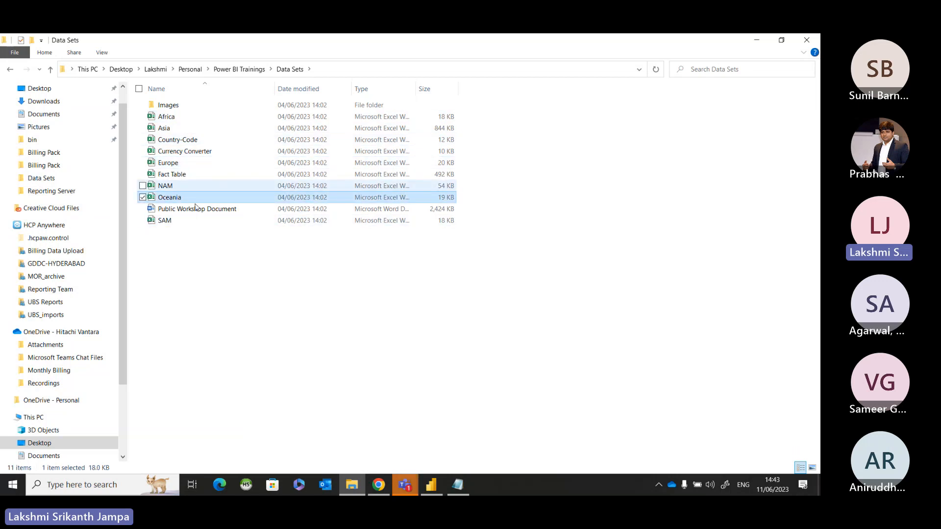
Open the Asia workbook from the Data Sets folder, checking the Teams meeting while it loads, and enable editing.
click(166, 128)
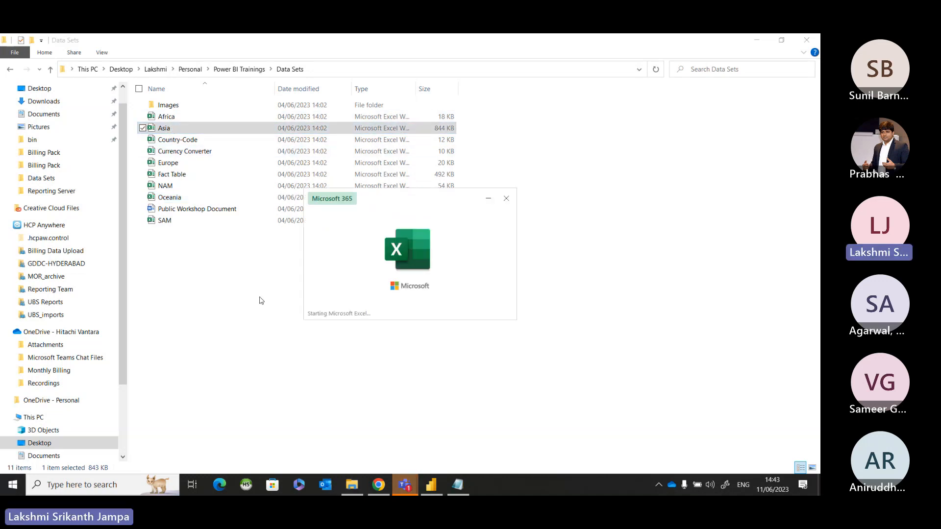
mouse_move(405, 485)
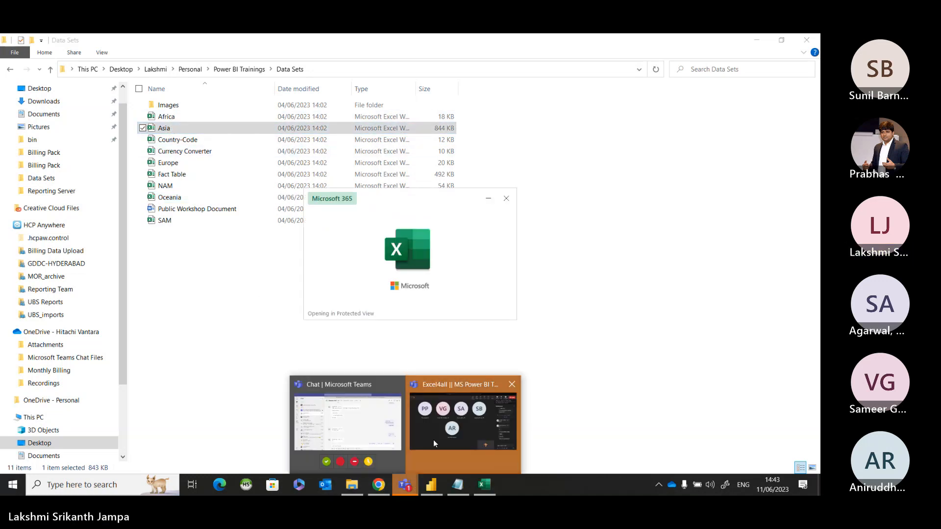
click(433, 440)
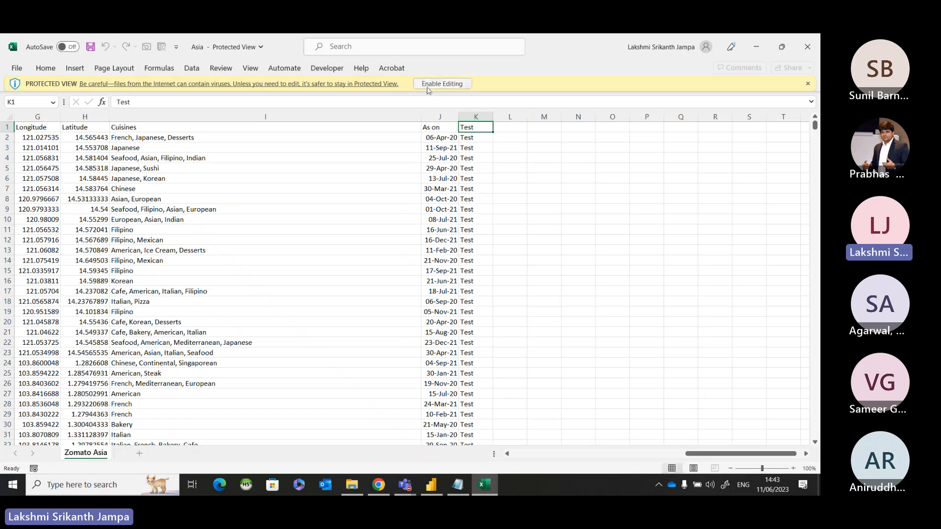
click(434, 84)
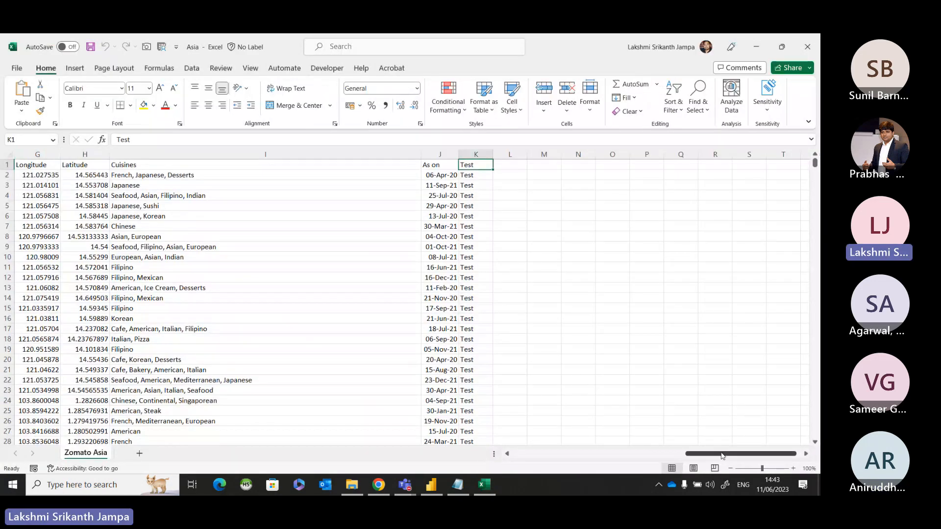
Copy the entire Restaurant ID column from the Asia workbook into column A of a new blank workbook.
drag(717, 456, 542, 455)
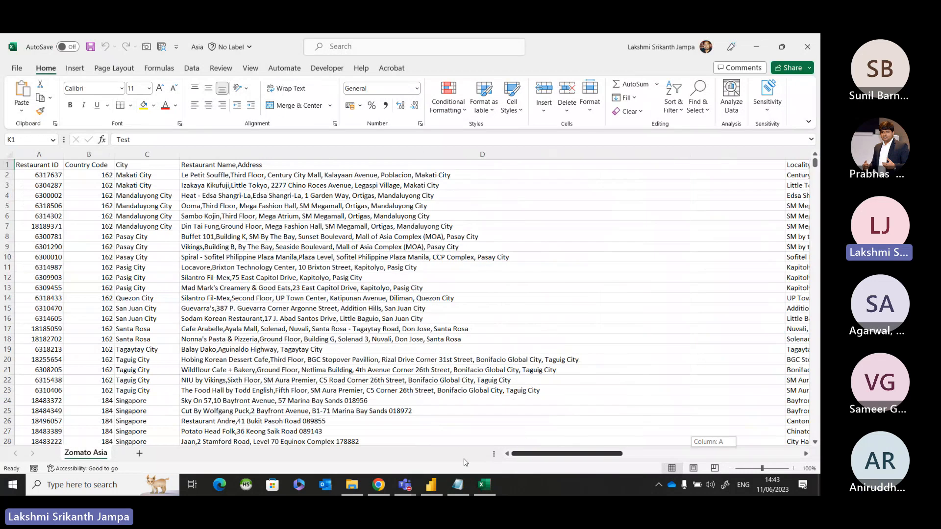
click(39, 155)
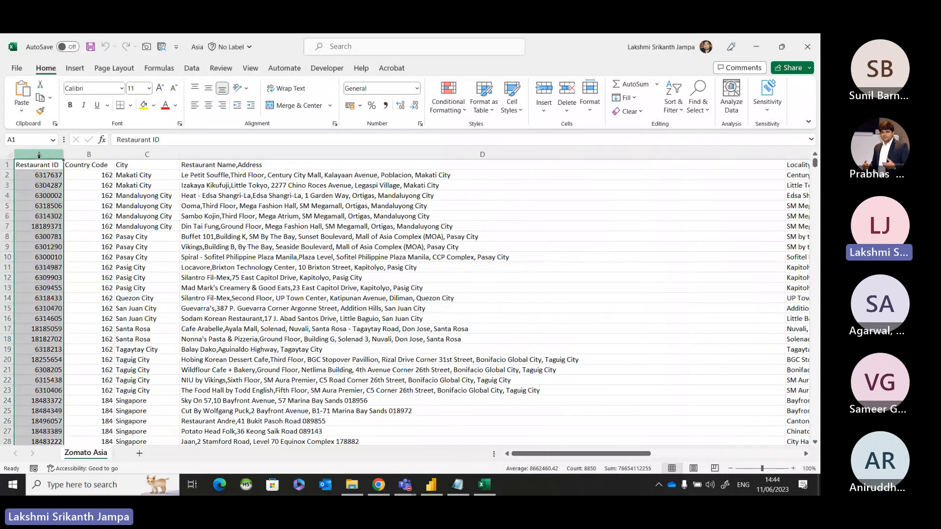
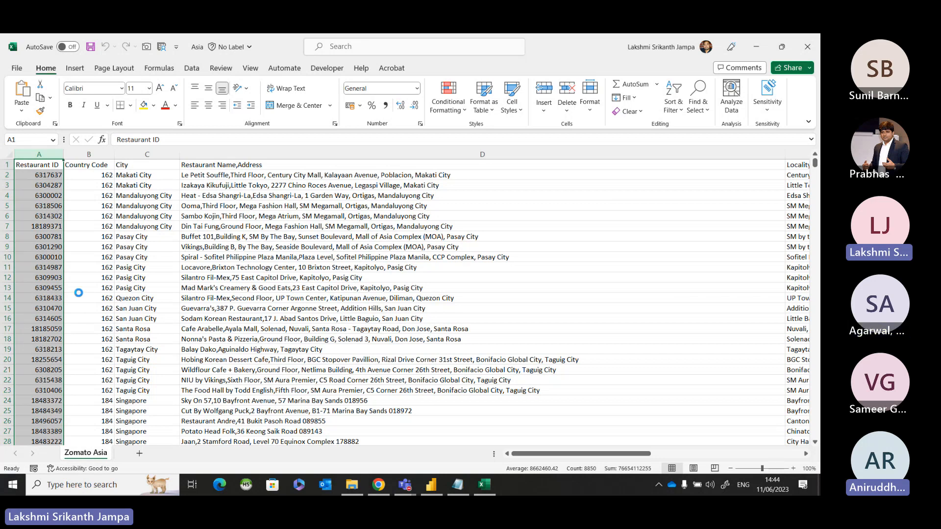
key(ctrl+c)
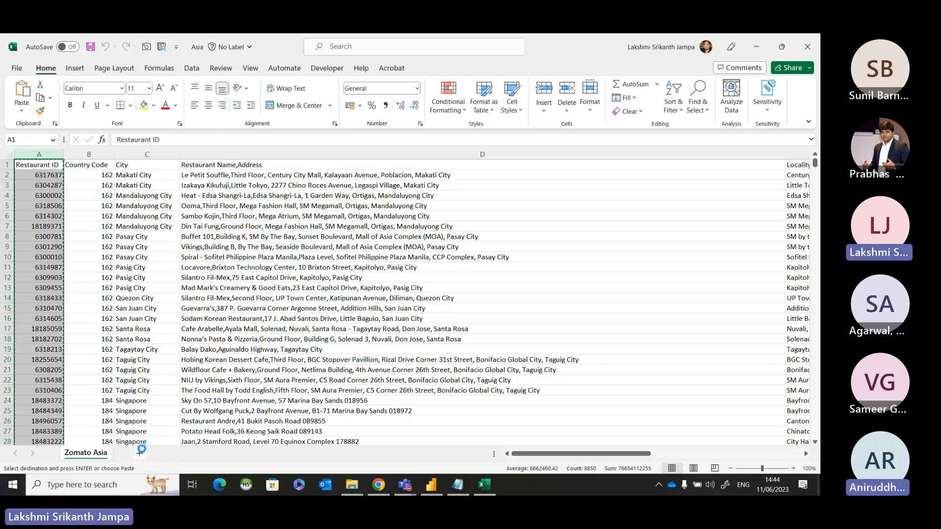
key(ctrl+n)
click(22, 153)
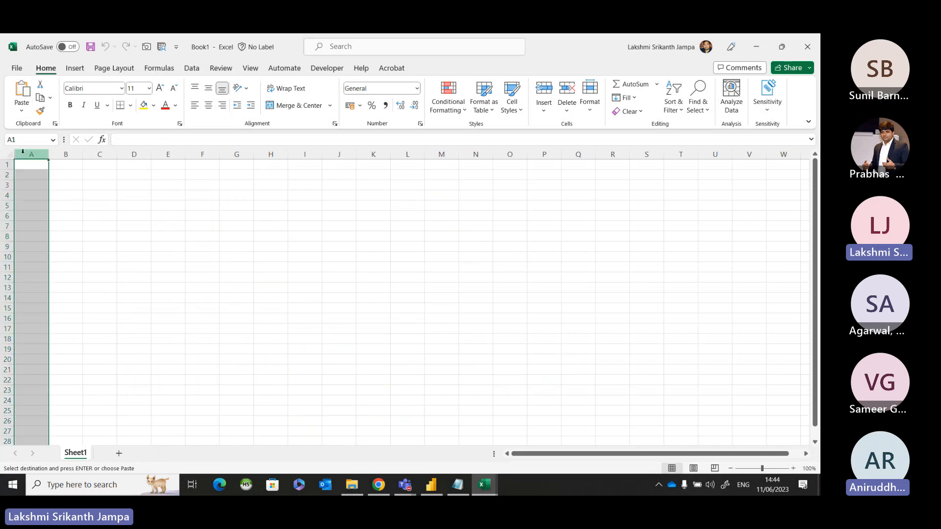
key(ctrl+v)
click(115, 216)
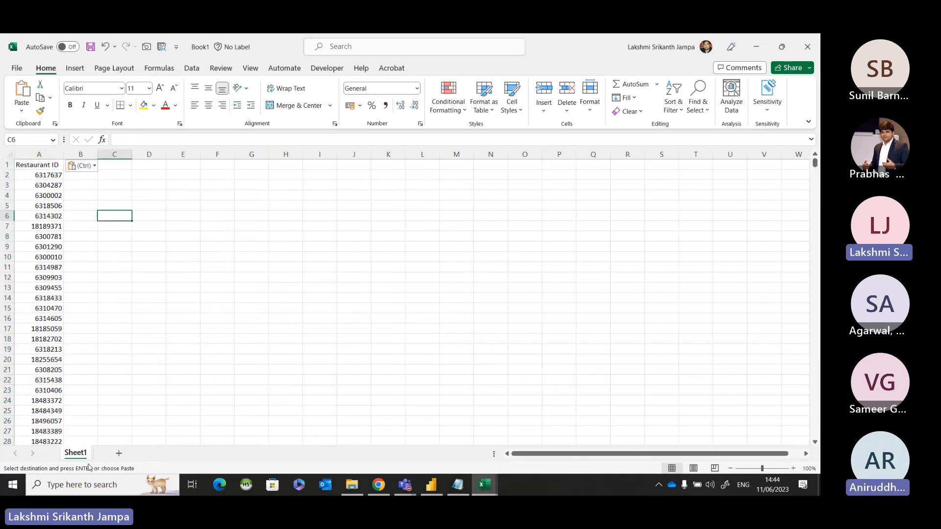
Open the Africa workbook from the Data Sets folder and copy all its restaurant IDs from A2 down, without the header.
click(352, 484)
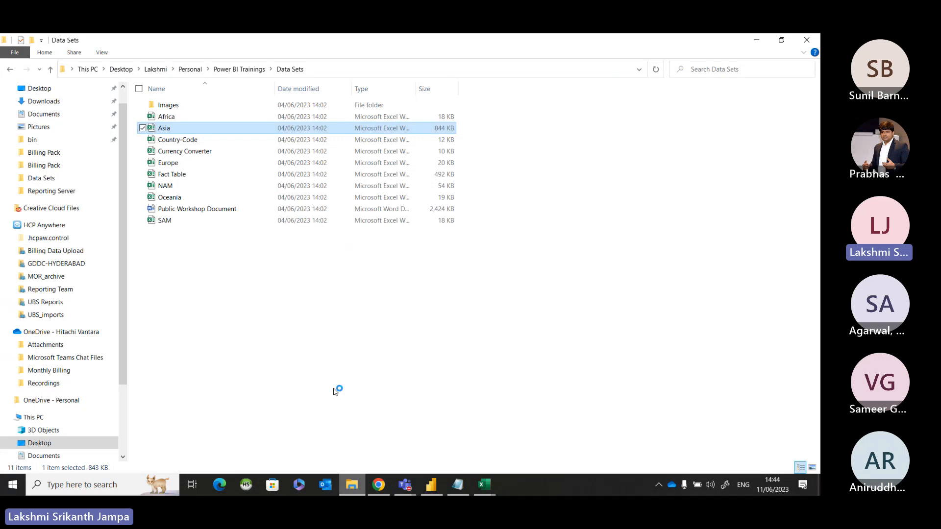
click(167, 117)
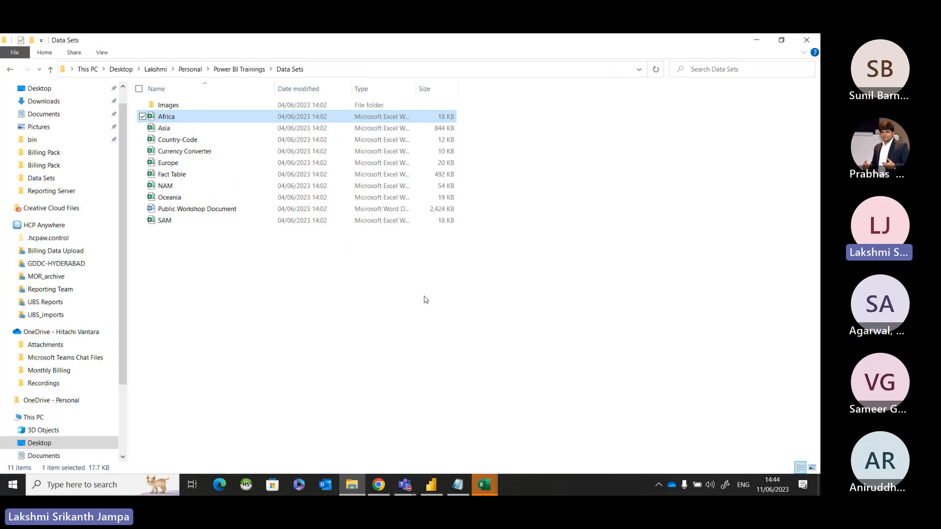
click(484, 486)
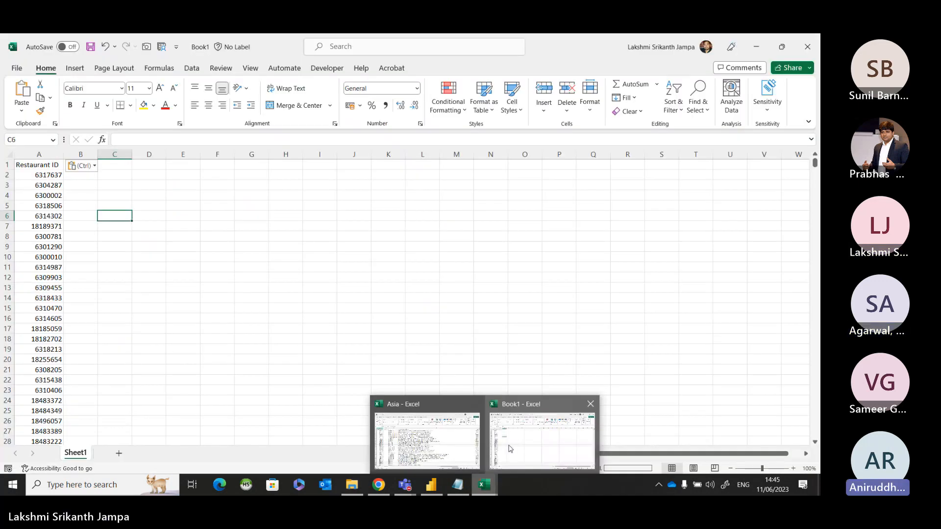
click(514, 433)
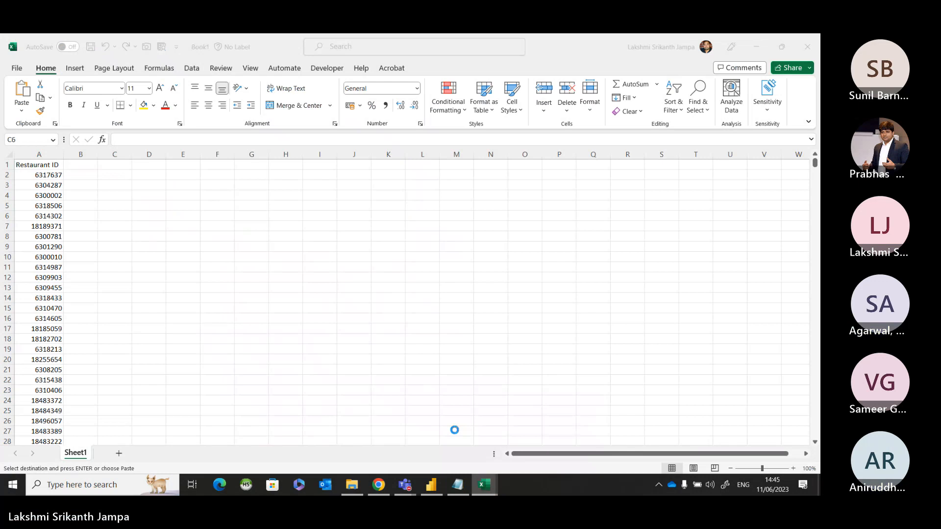
click(51, 177)
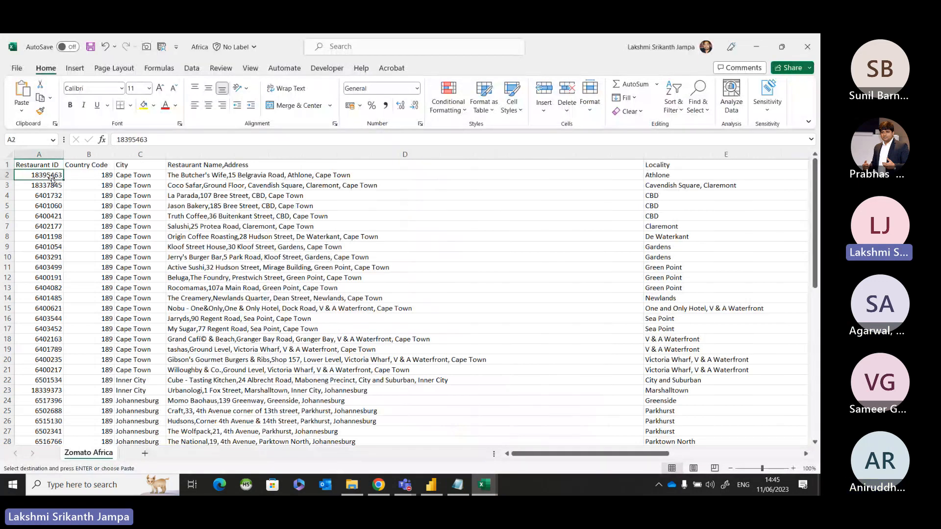
key(ctrl+v)
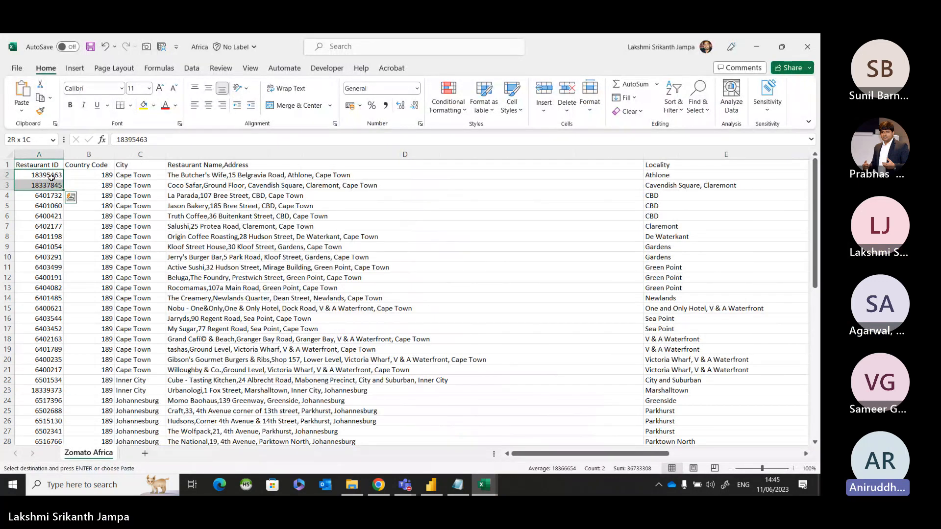
key(ctrl+q)
key(Escape)
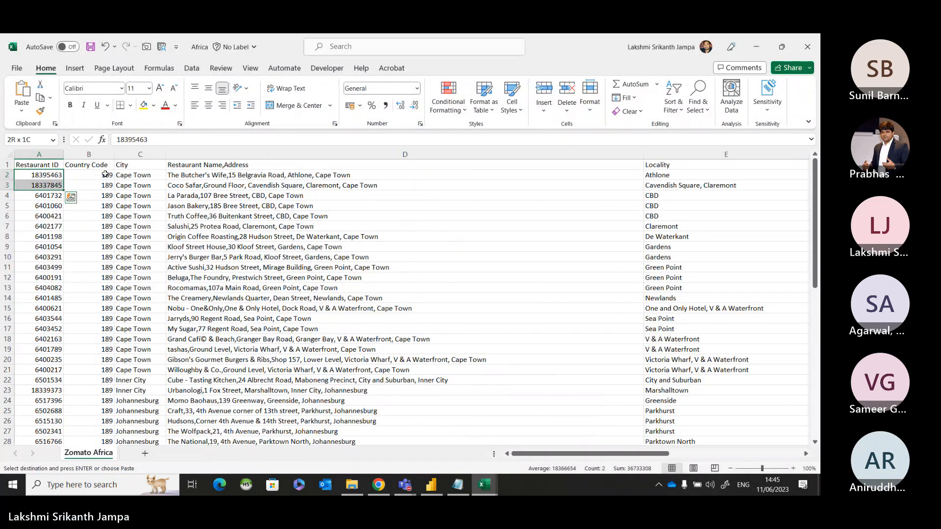
key(ctrl+shift+Down)
key(ctrl+shift+Down)
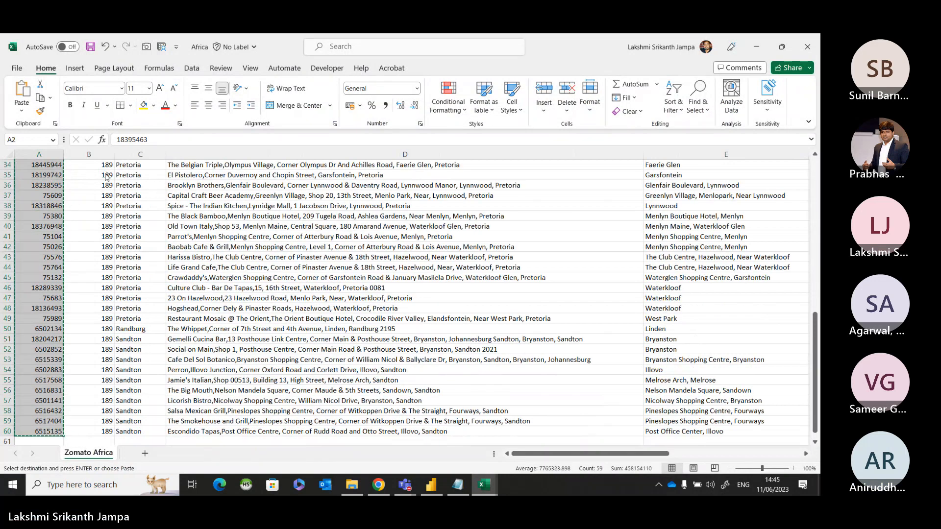
Append the copied Africa restaurant IDs directly below the last Asia ID in column A of Book1.
key(alt+Tab)
key(Left)
key(Left)
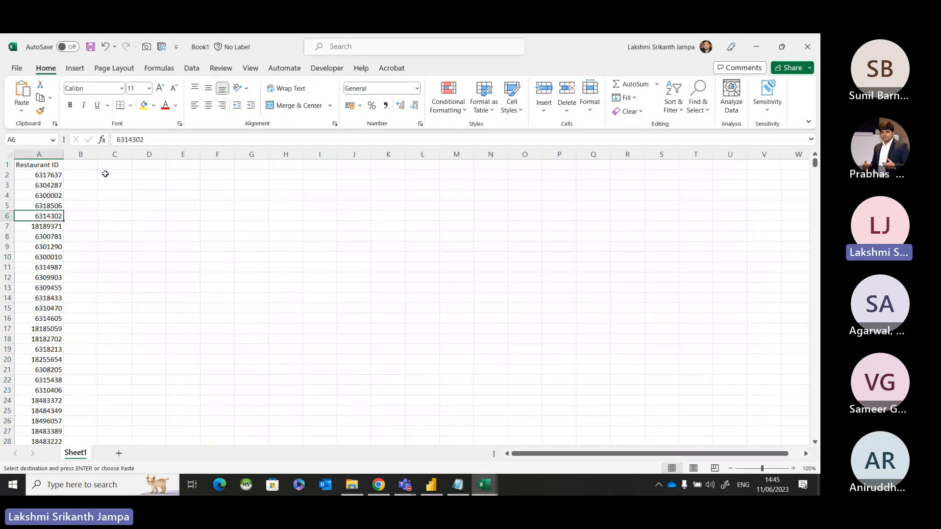
key(ctrl+Down)
key(Down)
key(ctrl+v)
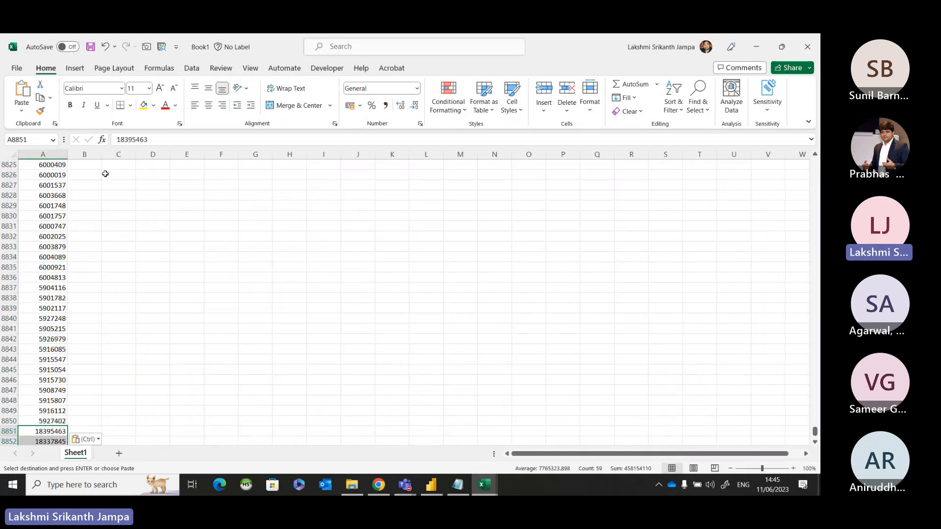
key(ctrl+Home)
key(Escape)
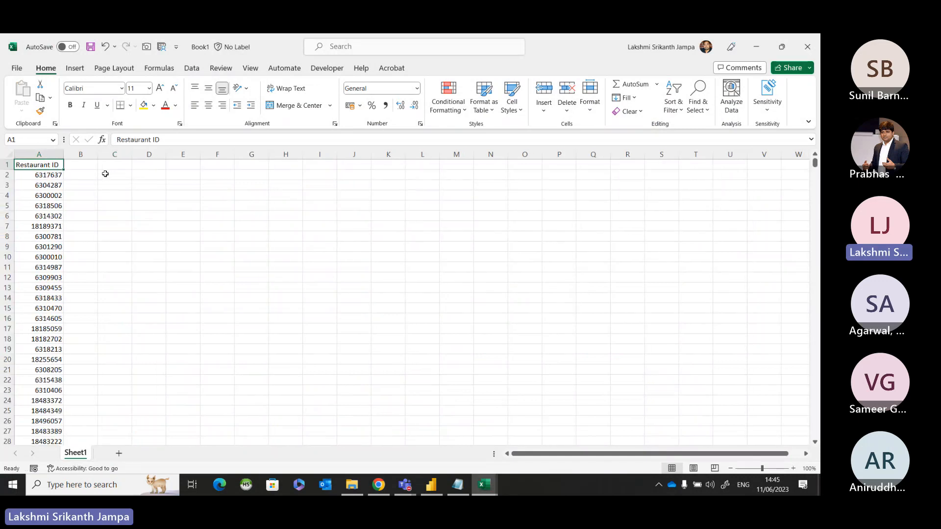
Enter the labels ASIA in cell E5 and AFRICA in cell E6 of Book1.
click(177, 206)
text(ASIA)
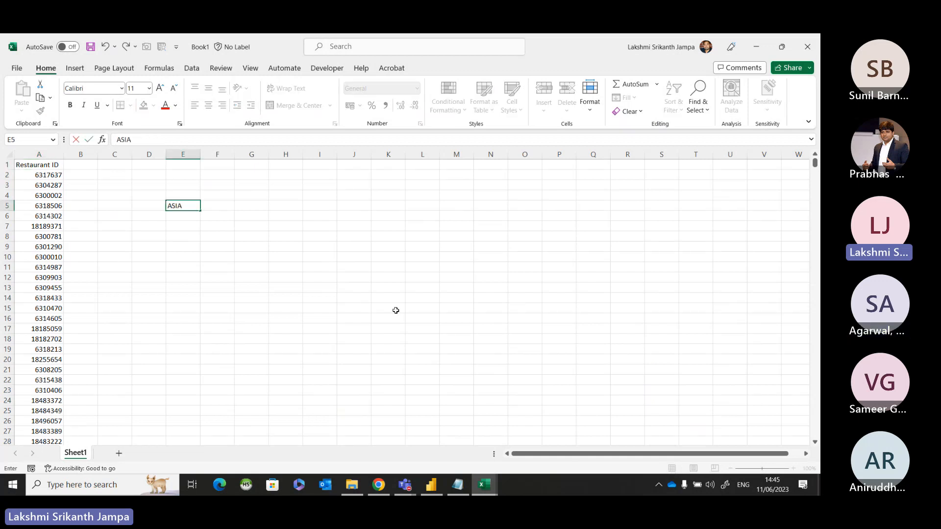
key(Return)
text(AFRICA)
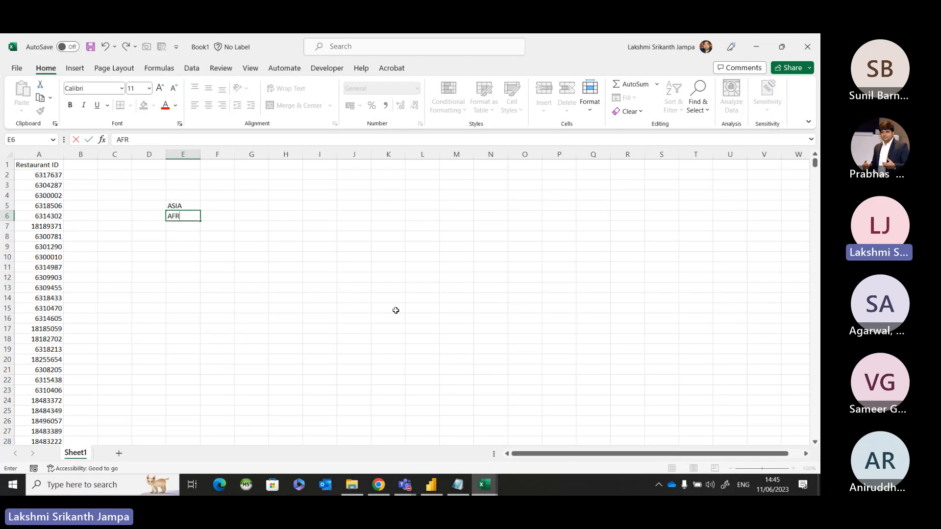
key(Return)
Enter the label CONSOLDIATED in cell G6, two columns across from AFRICA.
key(Up)
key(Right)
key(Right)
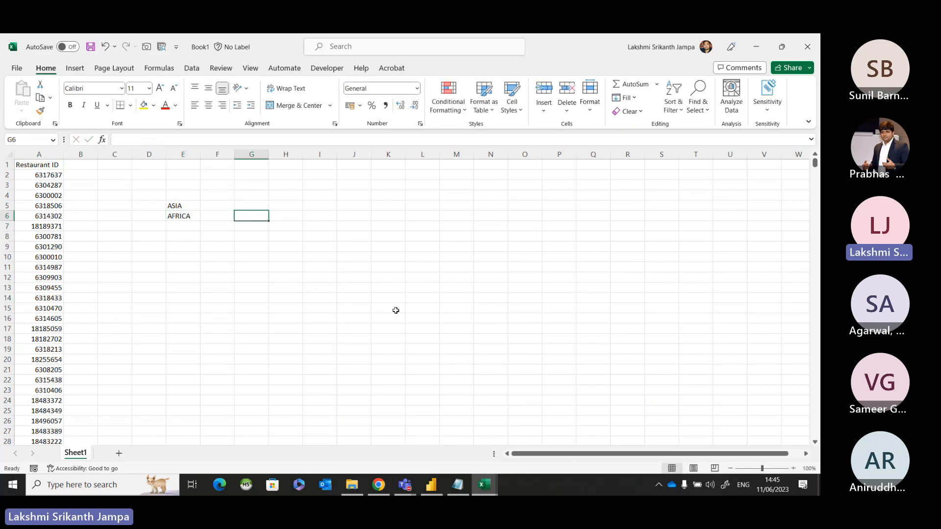
text(CONSOLDIAT)
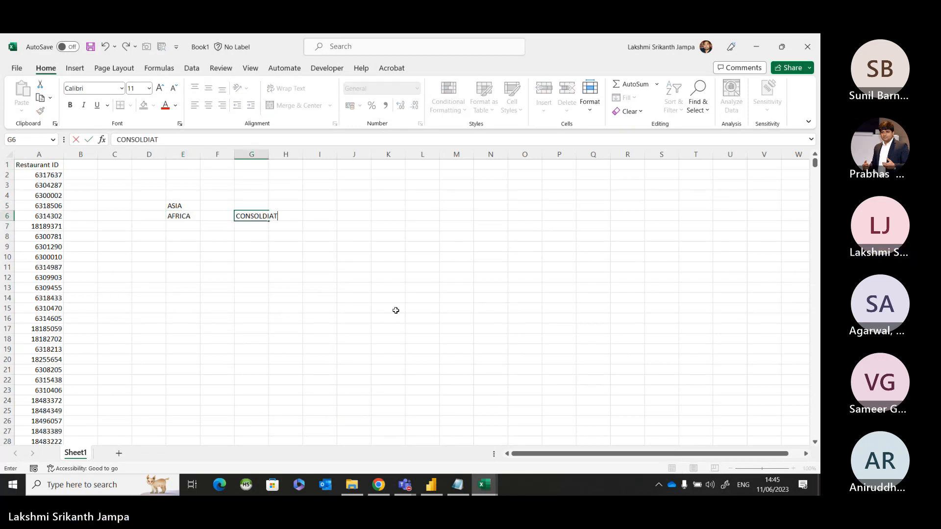
text(ED)
key(Return)
Point out the ASIA and CONSOLDIATED cells together, check the cardinality note in Notepad and return to Book1.
key(Up)
key(Left)
key(Left)
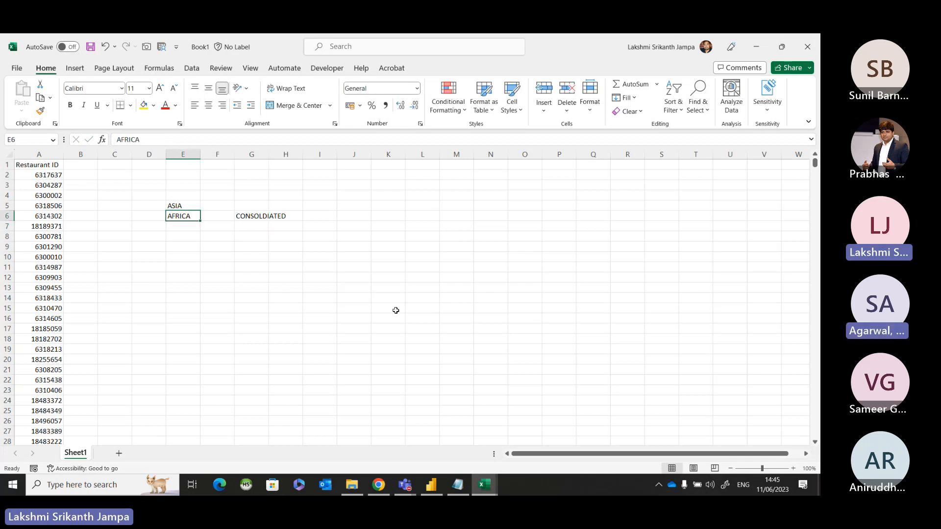
key(Up)
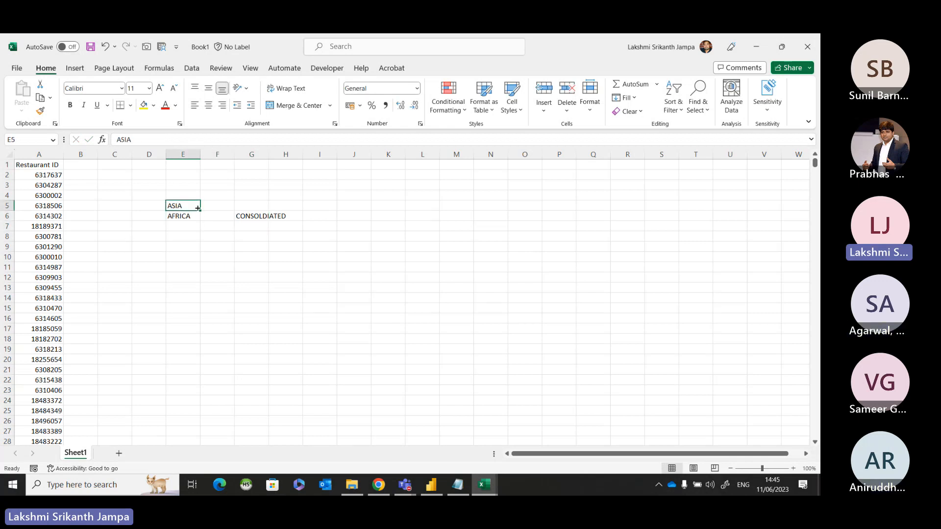
ctrl+click(249, 215)
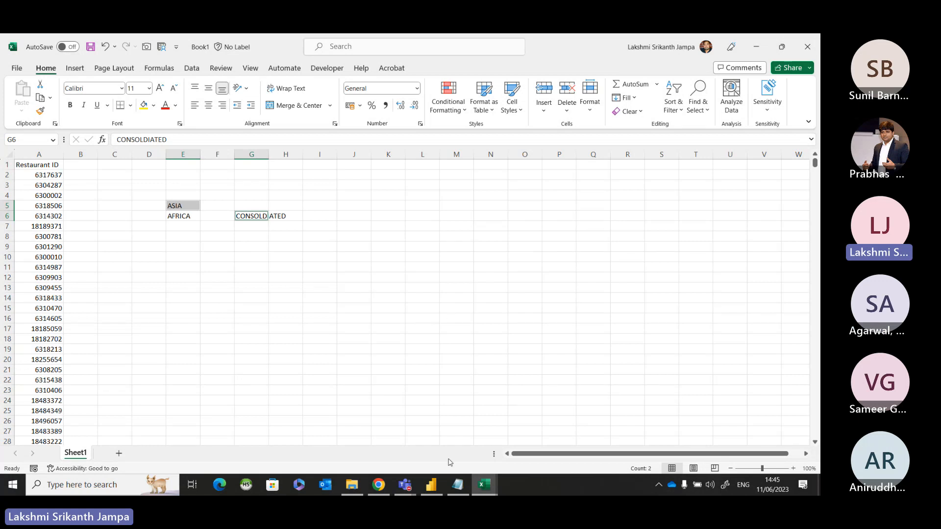
click(458, 485)
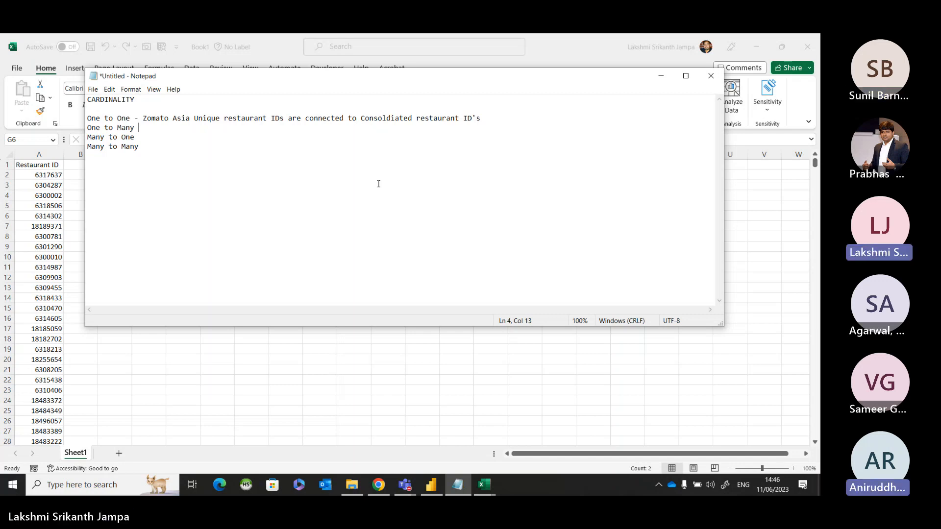
key(alt+Tab)
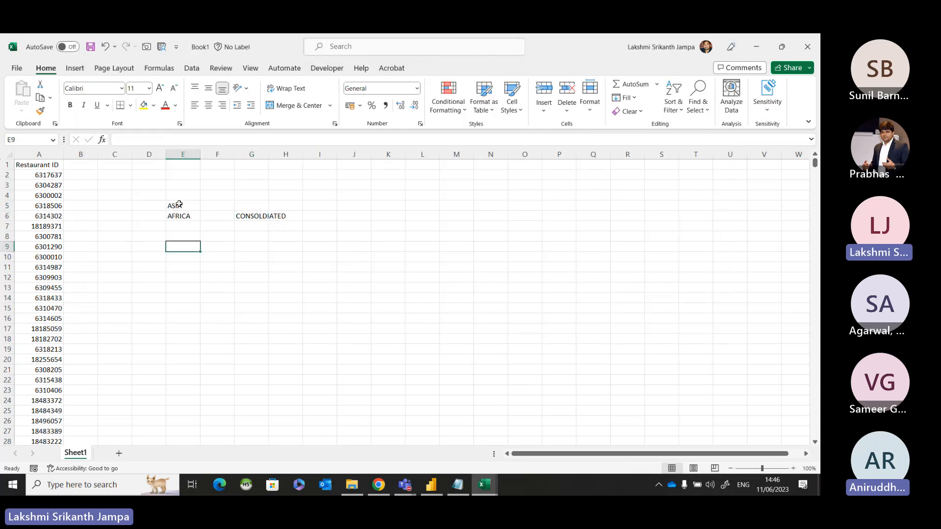
Add the headings LEFT in cell E4 above ASIA and RIGHT in cell G4 above CONSOLDIATED.
click(180, 195)
text(LEFT)
key(Return)
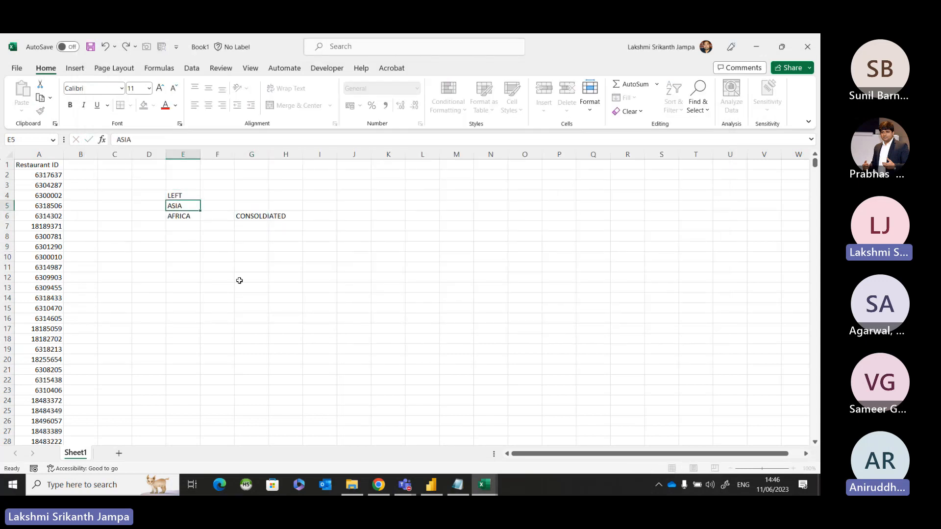
key(Up)
key(Right)
key(Right)
text(RIGHT)
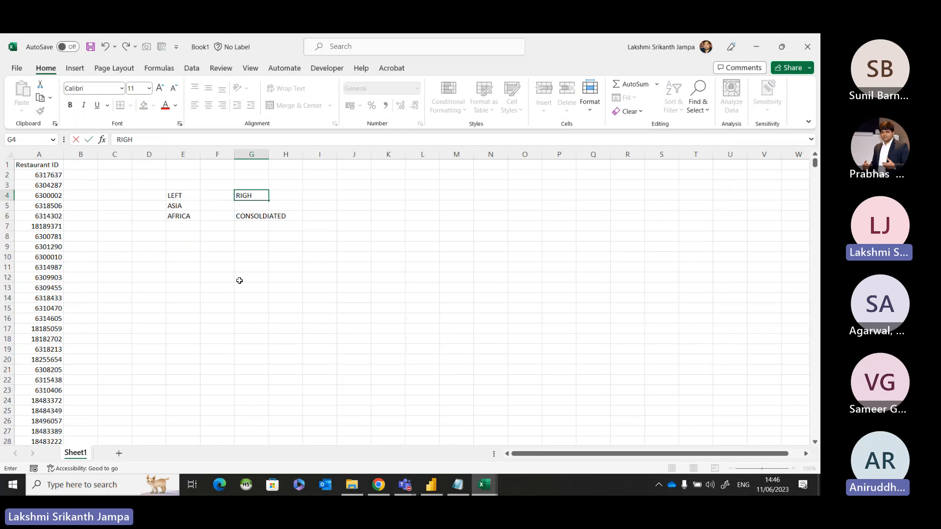
key(Return)
key(Left)
key(Right)
key(Down)
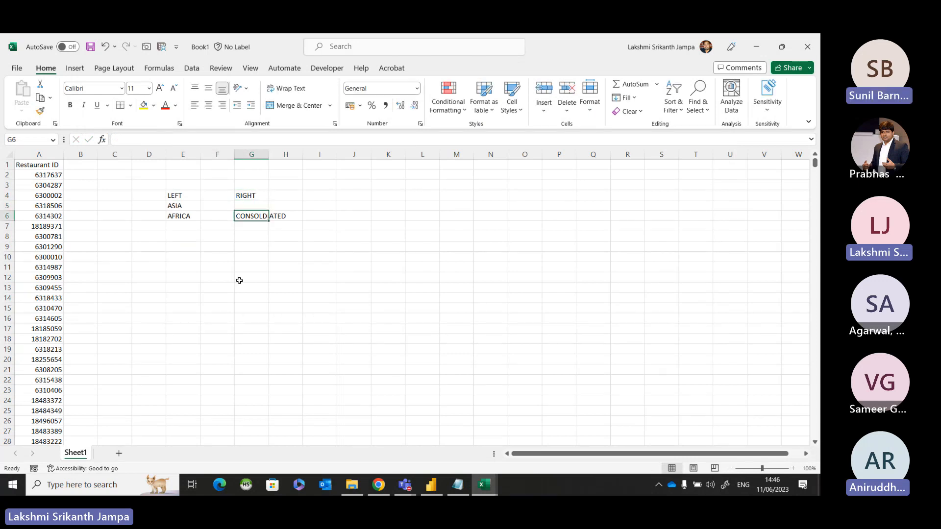
key(Left)
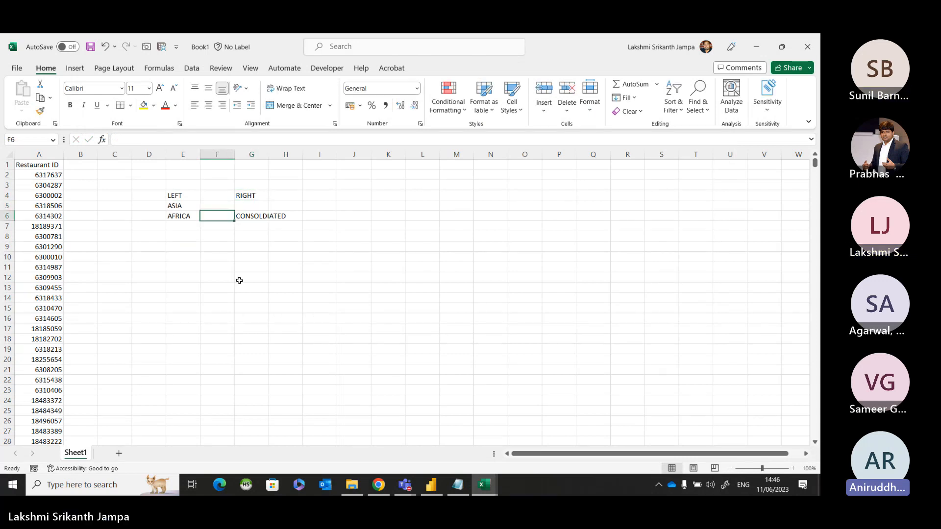
key(Down)
key(Left)
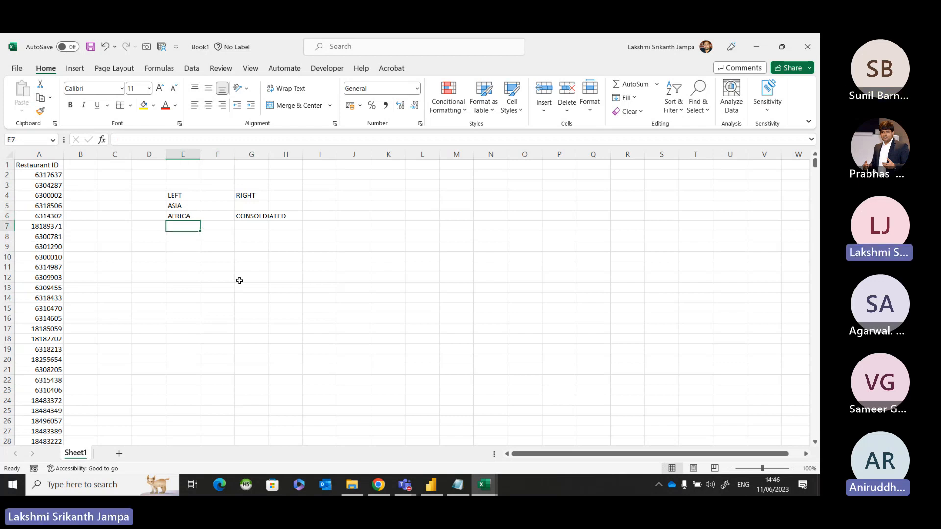
key(Up)
key(Right)
key(Right)
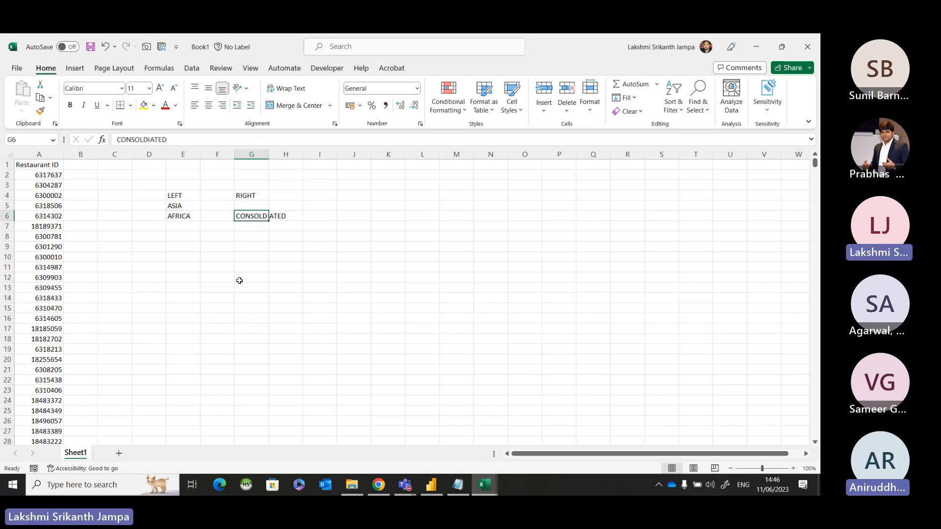
key(shift+Left)
key(Right)
key(Left)
key(Down)
key(Up)
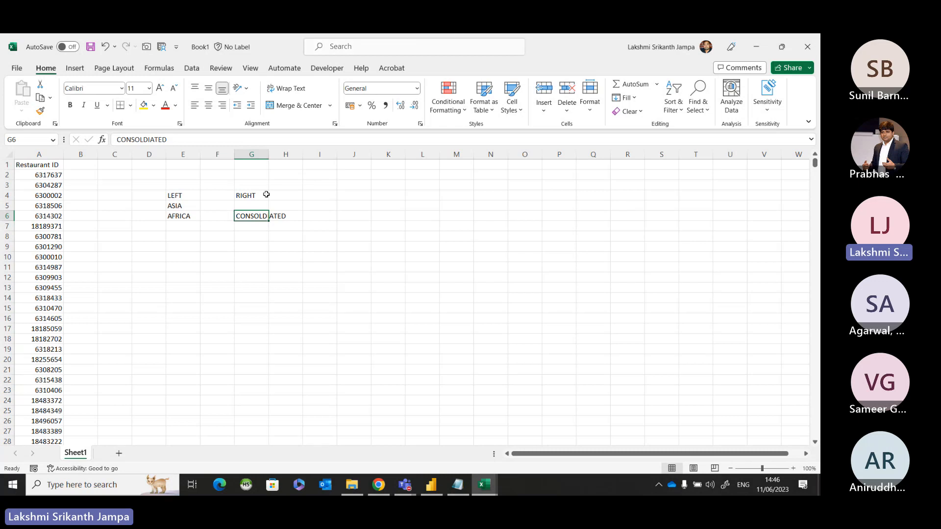
Copy the RIGHT and CONSOLDIATED block from G4:G7 to the cells starting at E11.
drag(266, 194, 252, 227)
key(ctrl+c)
click(188, 267)
key(ctrl+v)
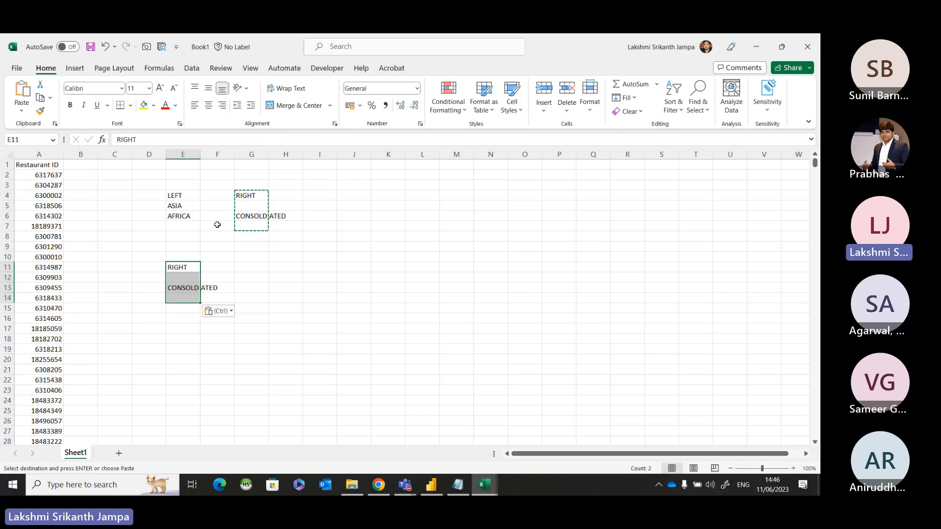
key(Escape)
Copy the LEFT, ASIA and AFRICA block from E4:E6 to the cells starting at G11.
drag(172, 195, 179, 216)
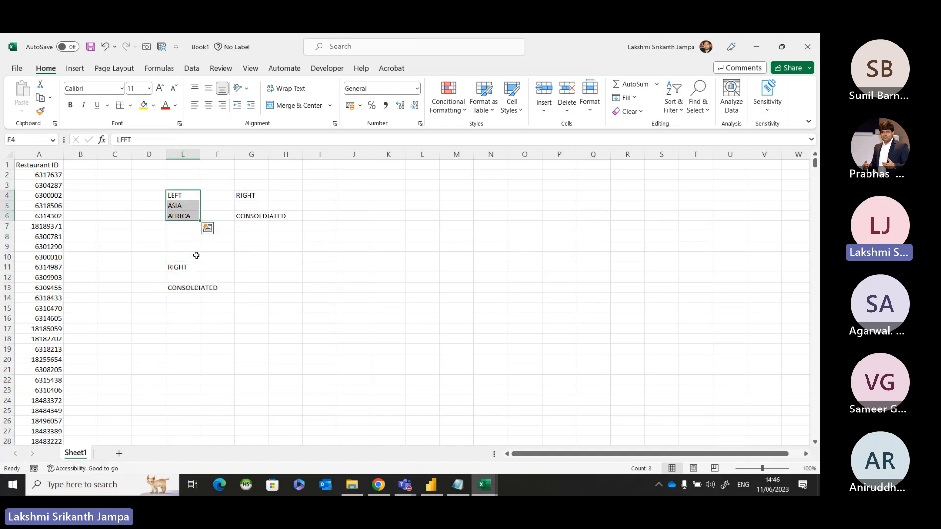
key(ctrl+c)
click(246, 267)
key(ctrl+v)
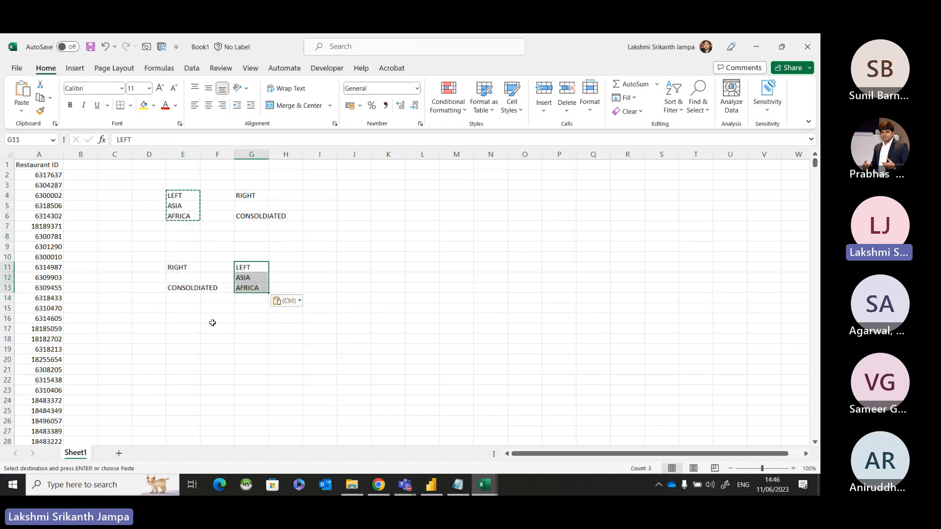
click(212, 323)
Relabel the headings of the lower example as Left in cell E11 and Right in cell G11.
click(195, 266)
text(LEft)
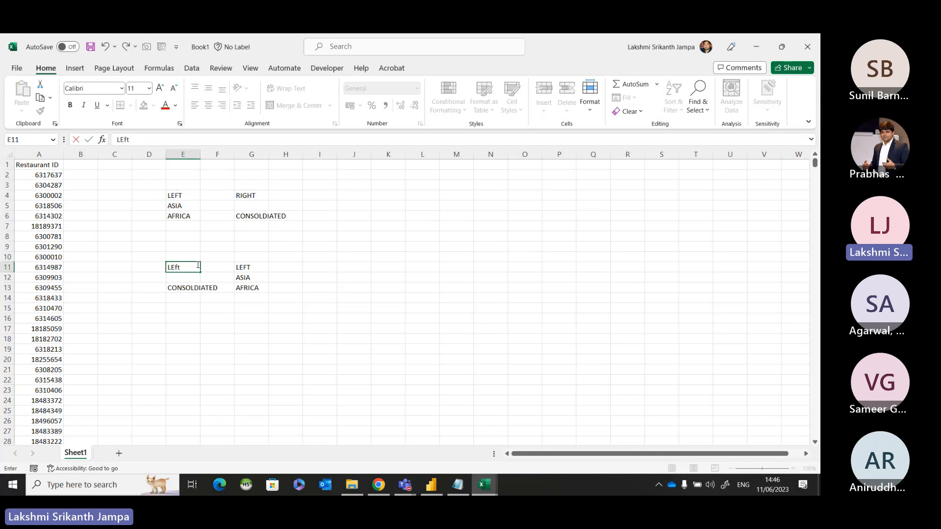
key(Return)
key(Right)
key(Right)
key(Up)
text(Ri)
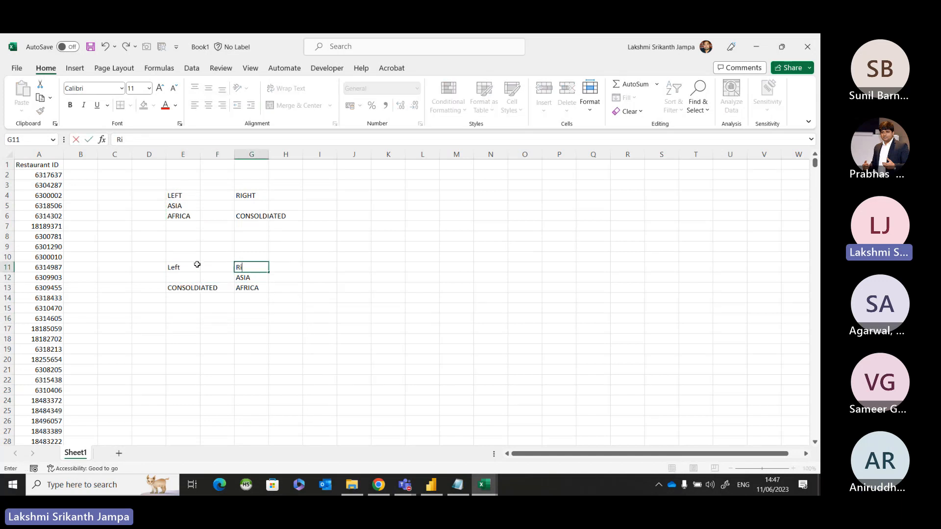
text(ght)
key(Return)
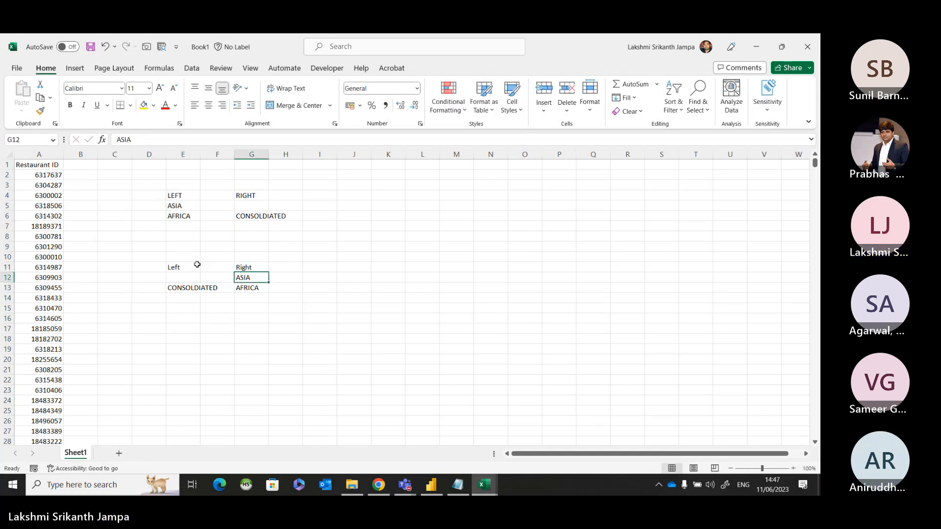
Enter the label Unique in cell E14 below CONSOLDIATED and select the ASIA cell in the lower example.
click(193, 291)
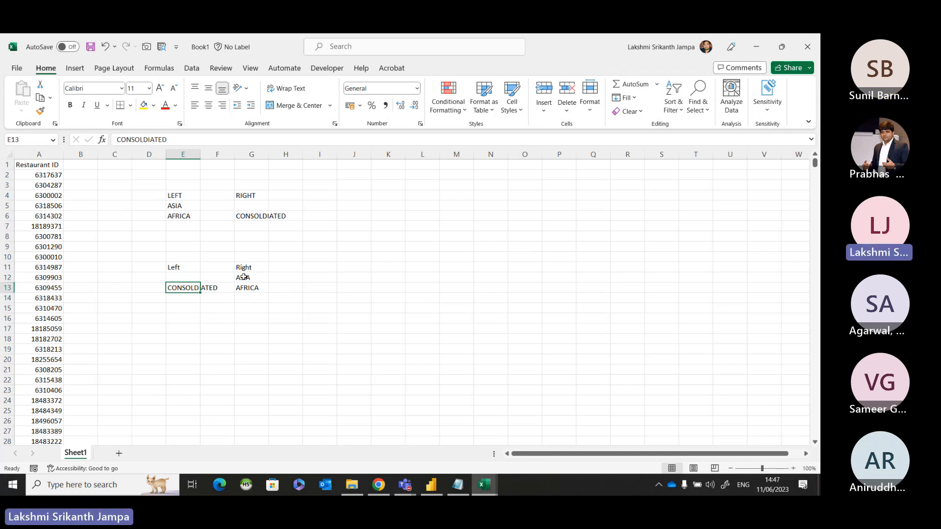
click(180, 299)
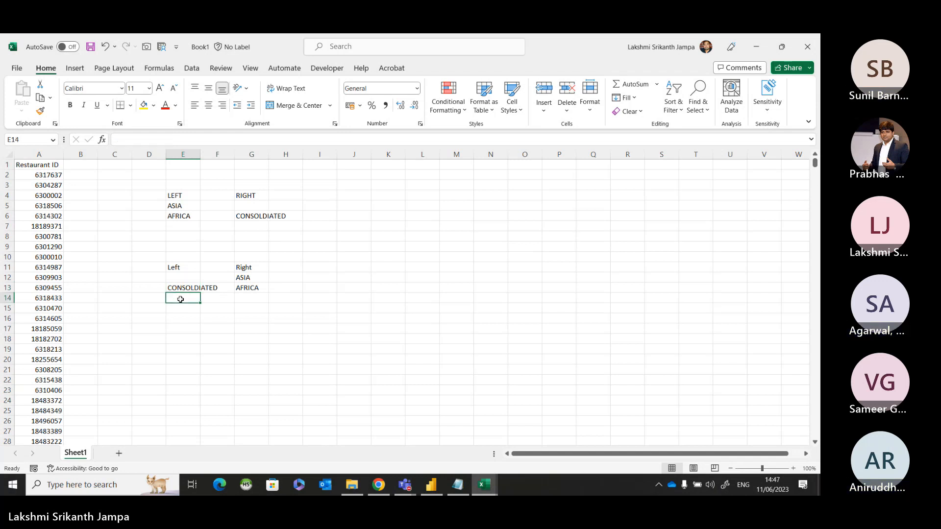
text(UNique)
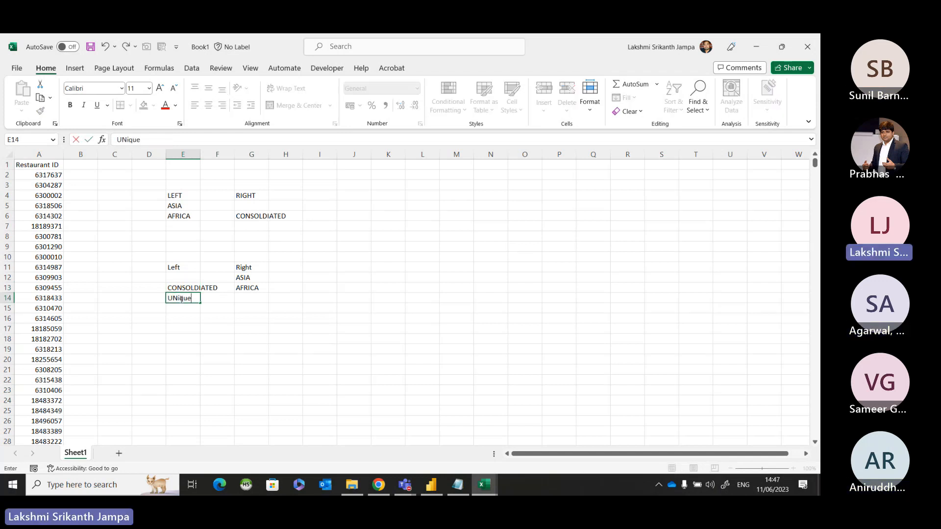
key(Return)
key(Up)
key(Right)
key(Up)
key(Up)
key(Right)
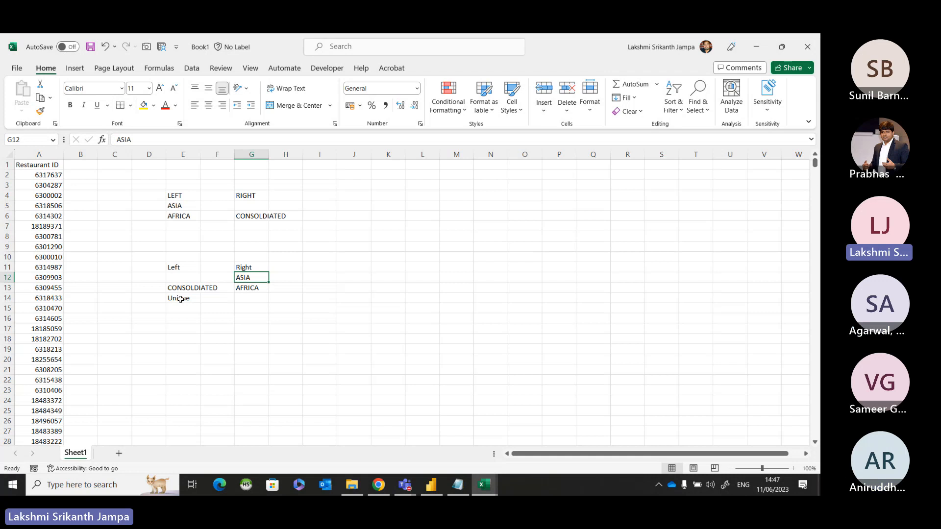
Switch to Notepad and replace the One to One explanation with "Left hand side Unique values connected each unique value on the right hand side".
click(468, 488)
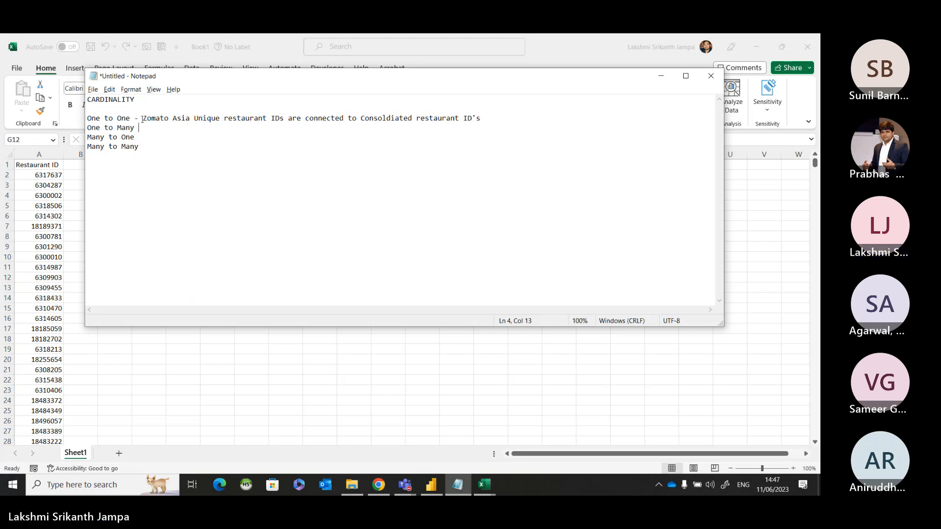
mouse_move(142, 119)
mouse_down()
mouse_move(374, 143)
mouse_move(510, 126)
mouse_move(507, 113)
mouse_move(88, 118)
mouse_move(145, 119)
mouse_move(137, 128)
mouse_move(144, 119)
mouse_up()
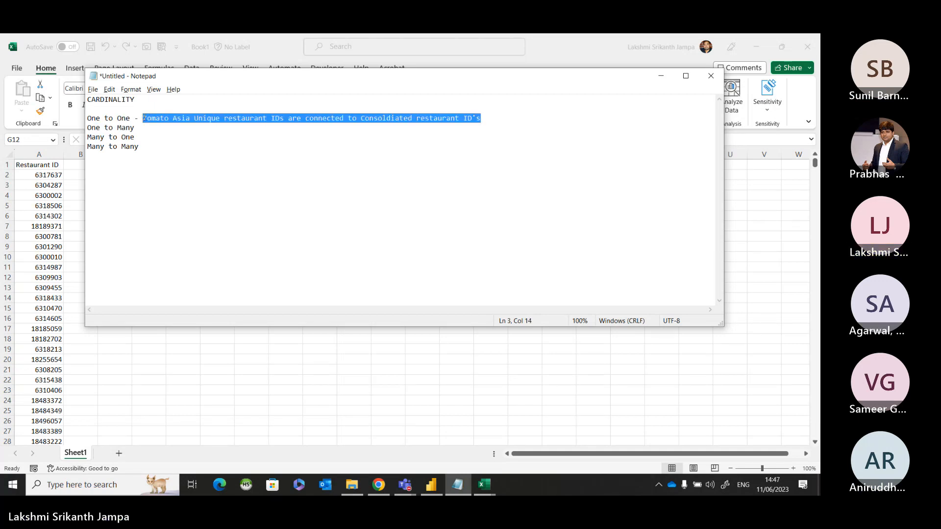
text(Left)
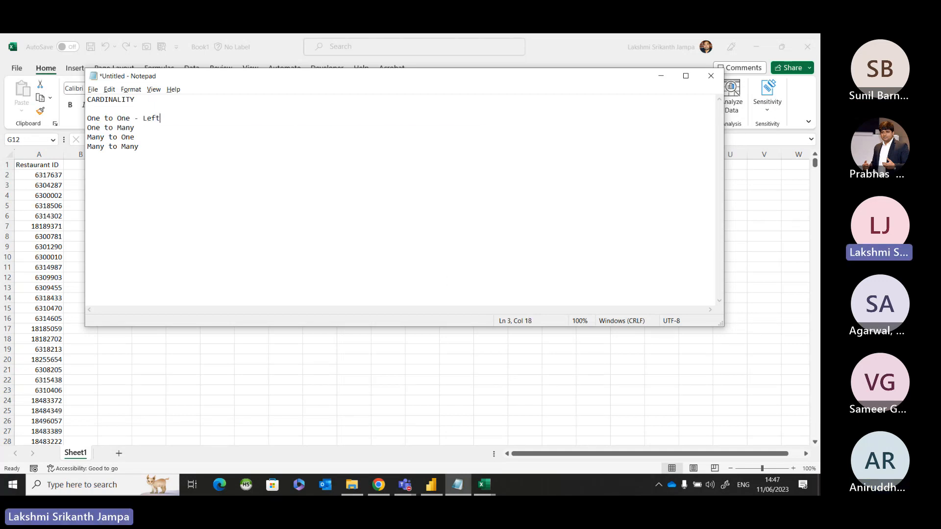
text( hand side)
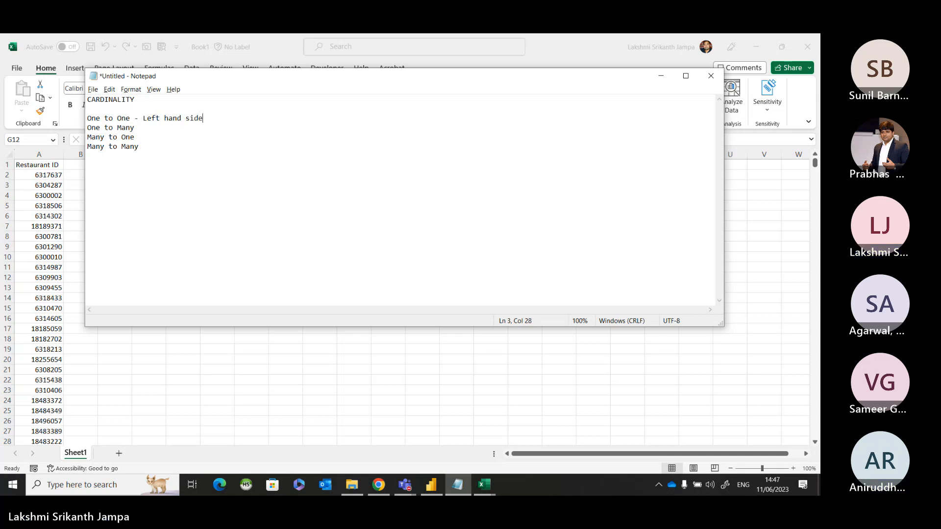
text( Unique)
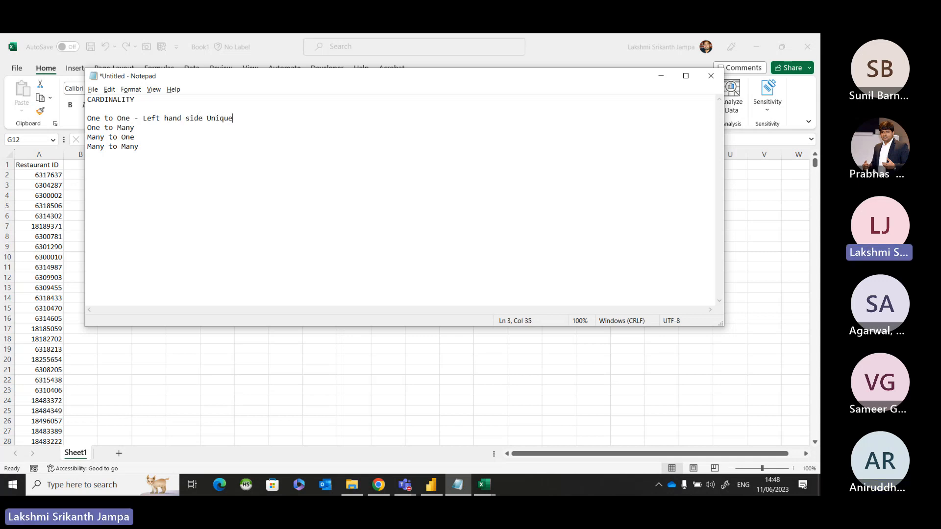
text( values con)
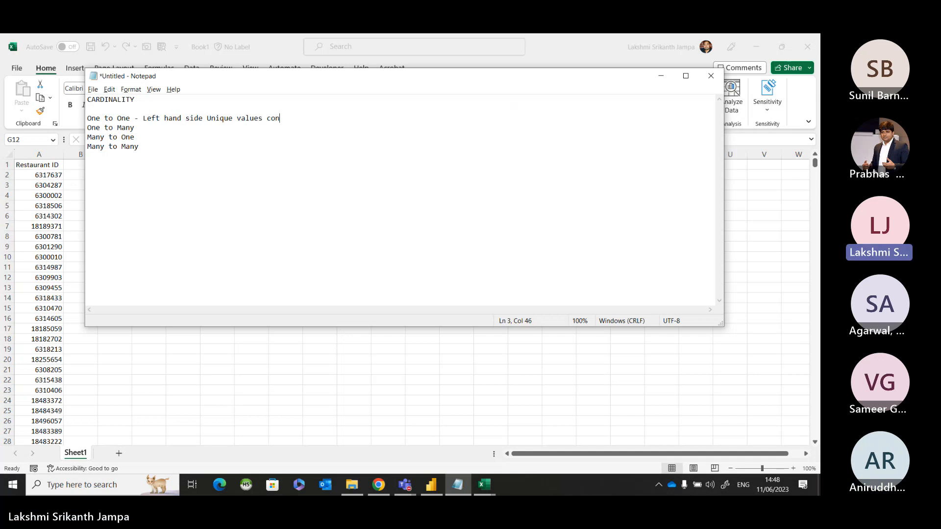
text(nected each )
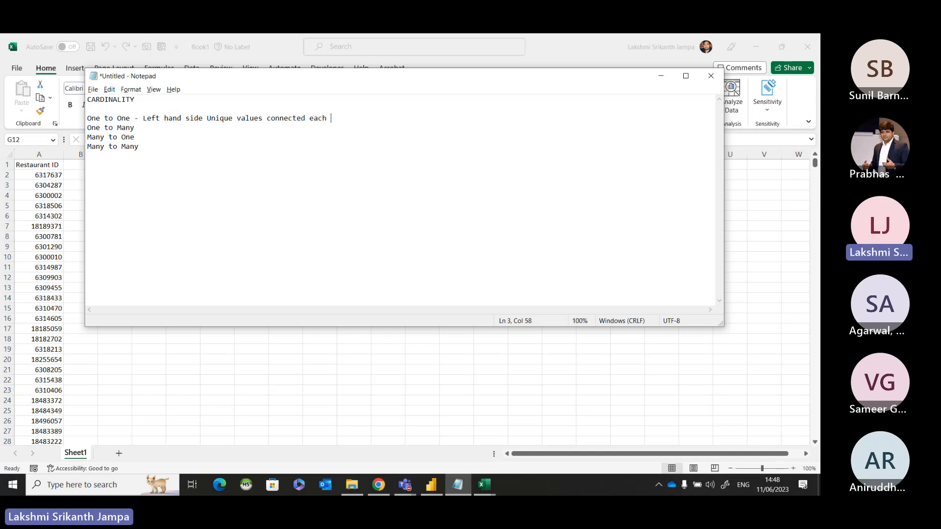
text(unique value )
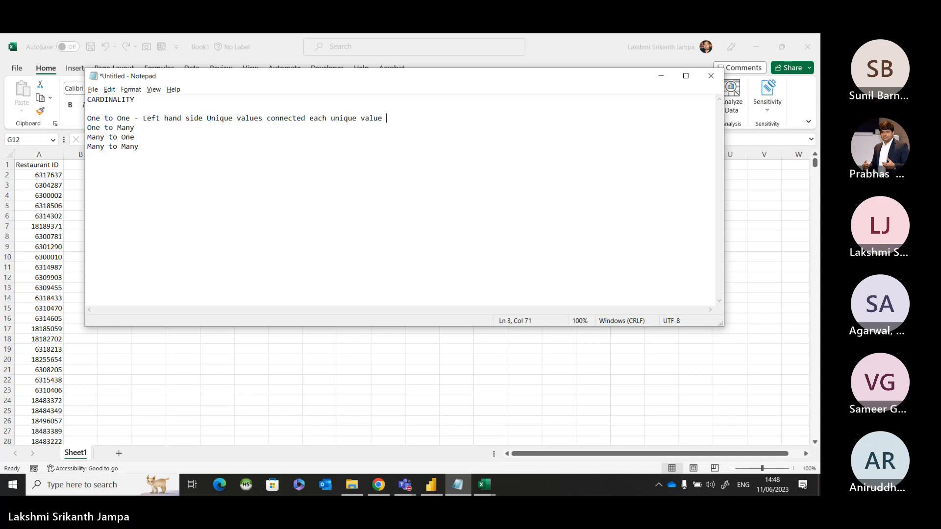
text(on the right hand side)
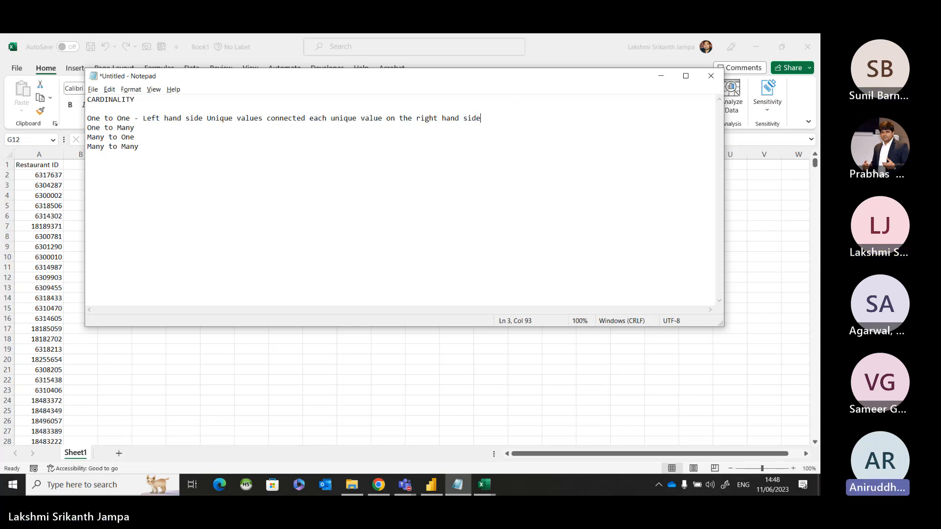
Append "(Continent to consoldiated / consolidated to continent)" to the end of the One to One line.
text(()
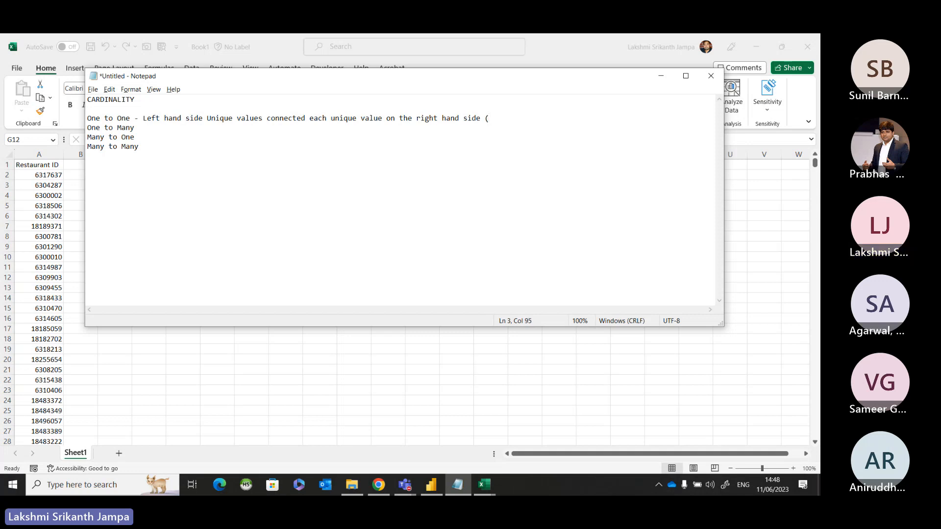
text(Continet)
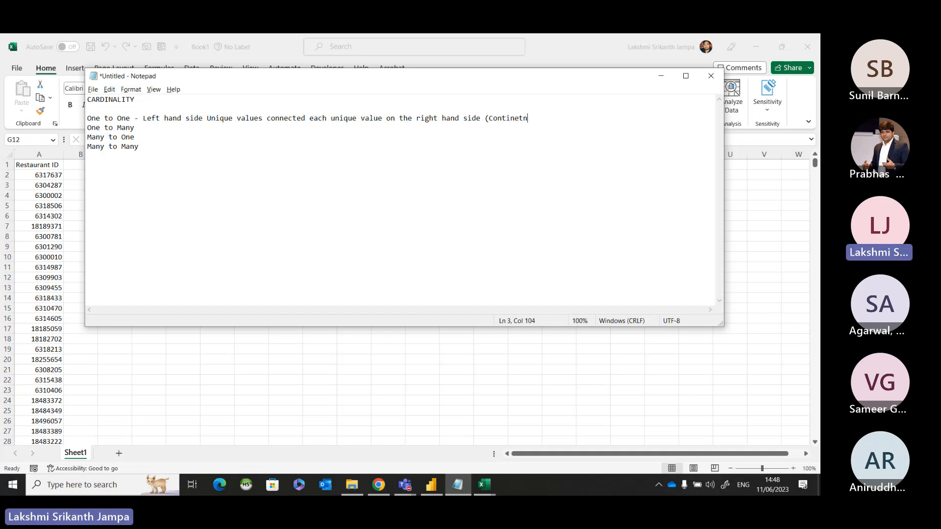
key(BackSpace)
text(nt ot cou)
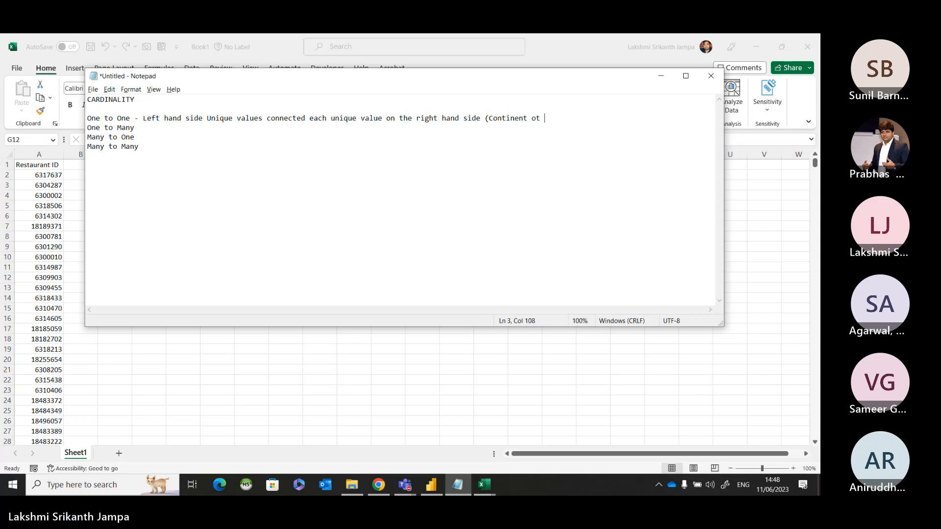
key(BackSpace)
key(BackSpace)
key(BackSpace)
key(BackSpace)
key(BackSpace)
key(BackSpace)
text(to )
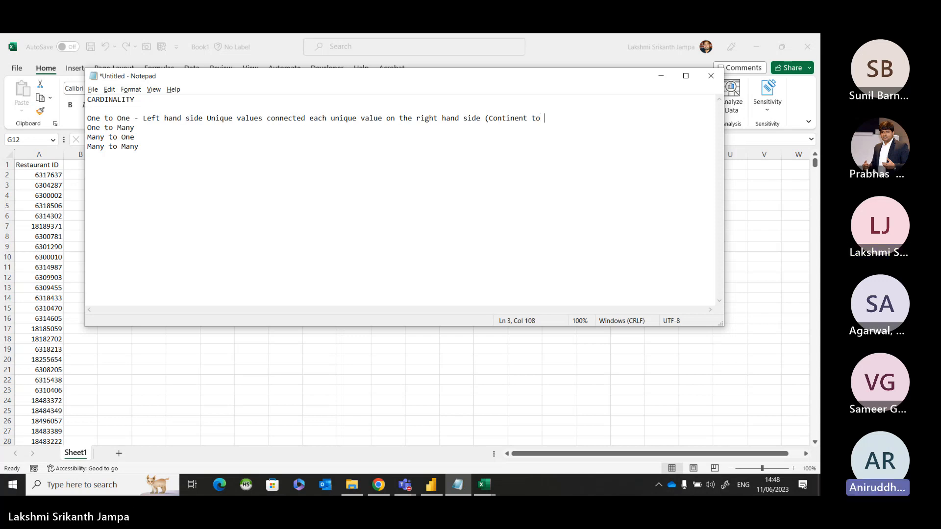
text(consoldiated / cosodli)
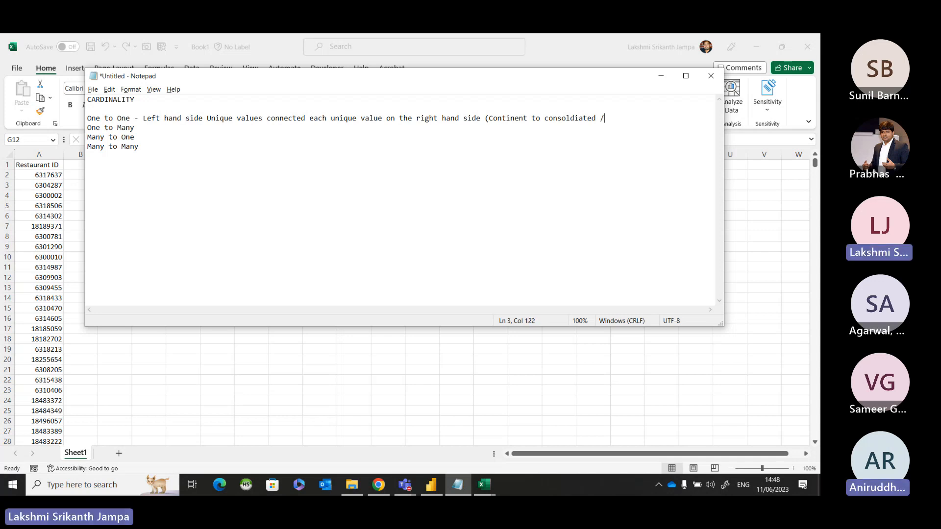
key(BackSpace)
key(BackSpace)
key(BackSpace)
key(BackSpace)
key(BackSpace)
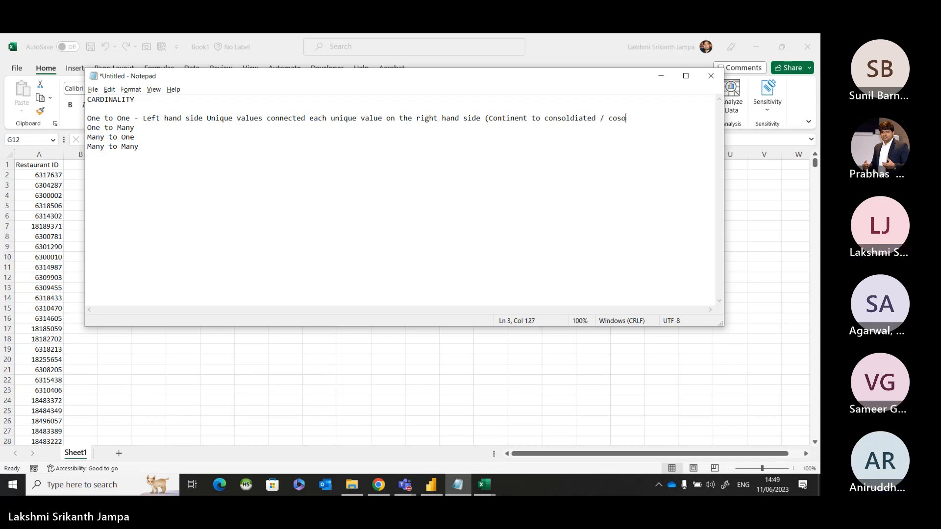
text(nsoli)
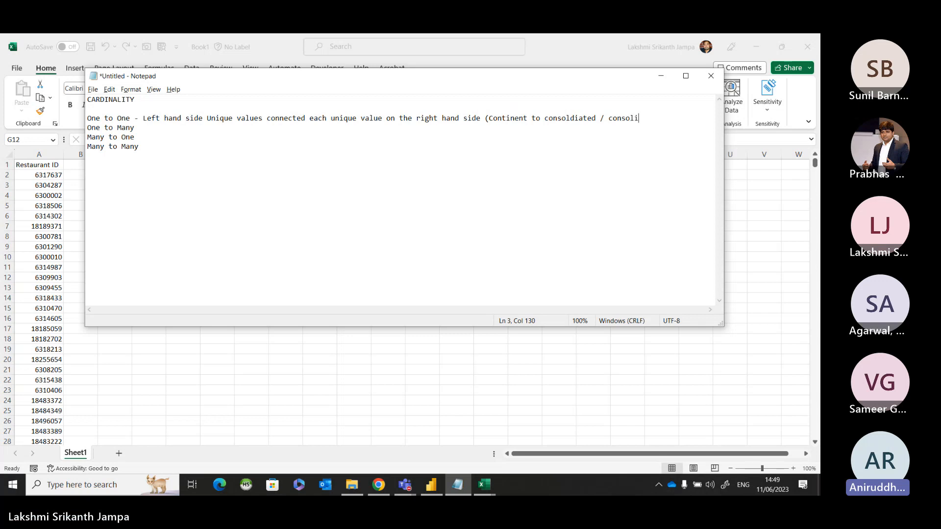
text(dated to con)
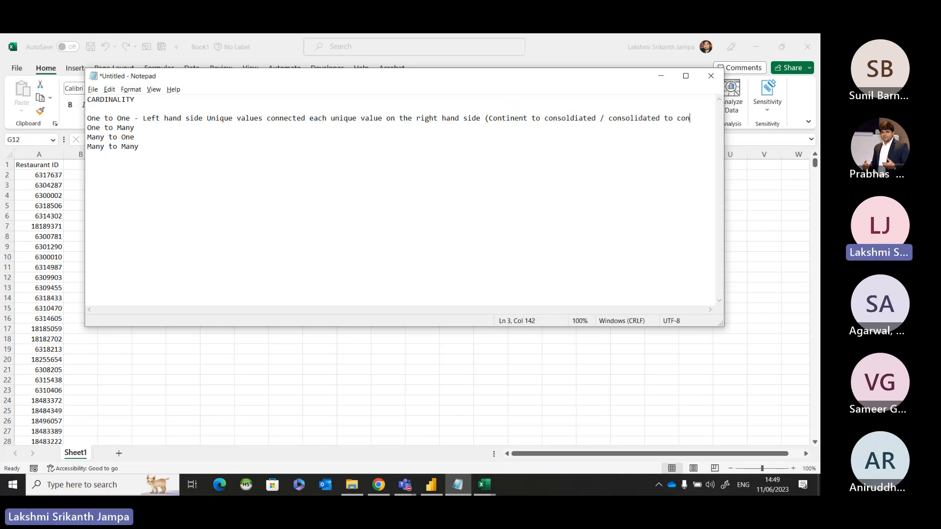
text(tinent))
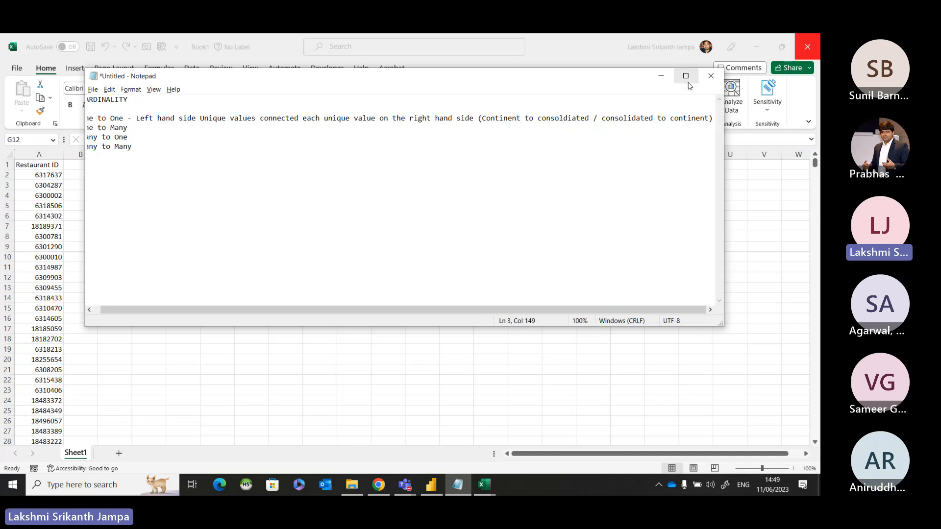
View the whole One to One line in a maximized window and restore the window to its smaller size.
click(685, 76)
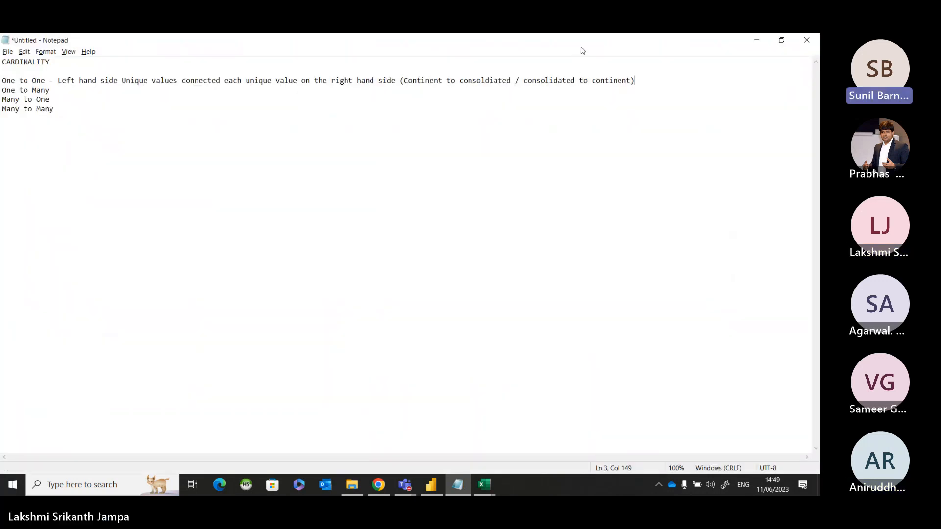
double_click(517, 45)
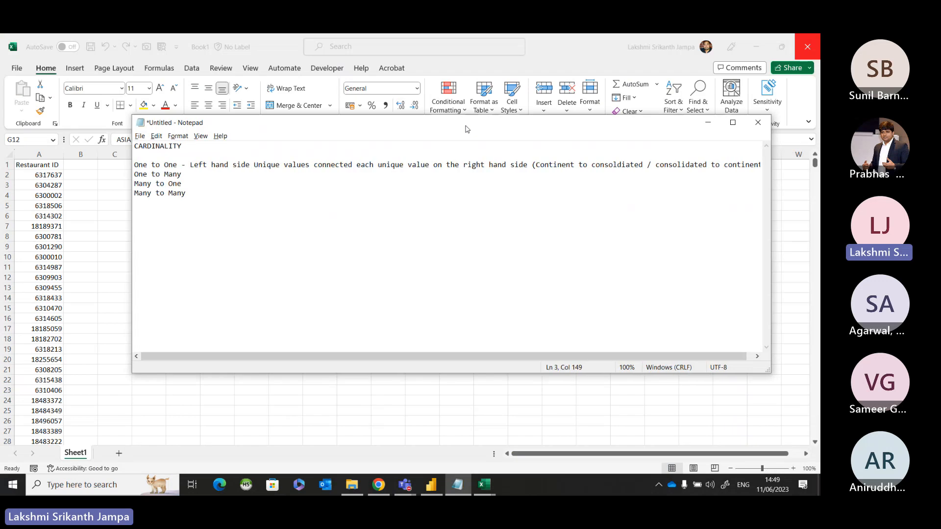
drag(196, 170, 386, 152)
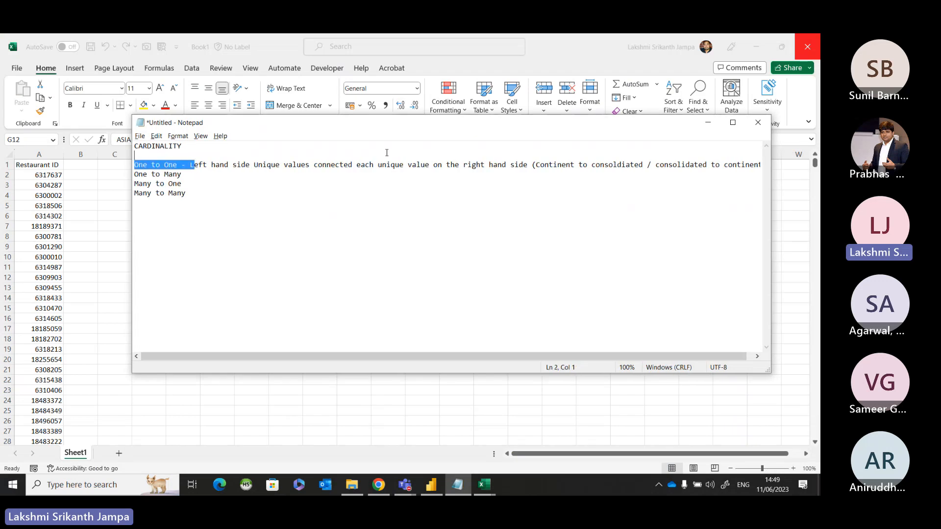
click(706, 175)
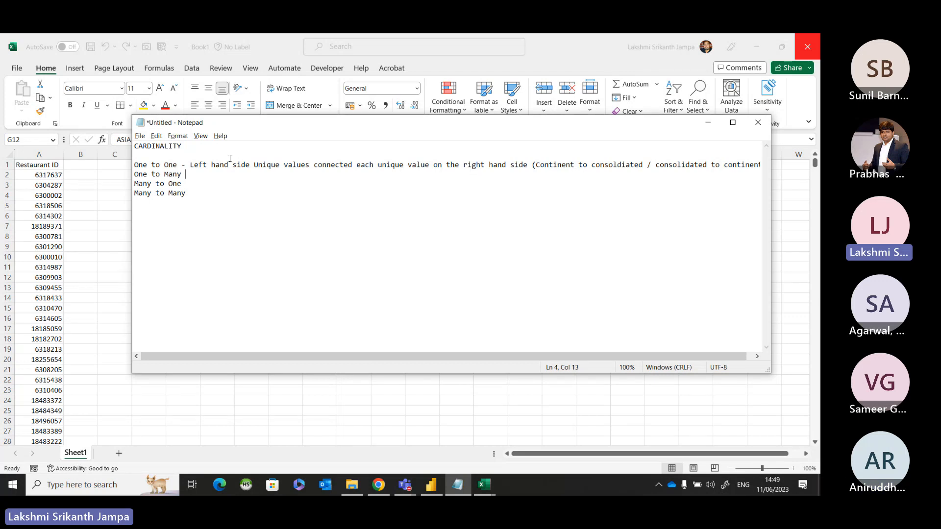
Copy the One to One explanation, without its bracketed example, to the end of the One to Many line.
drag(181, 166, 526, 165)
key(ctrl+c)
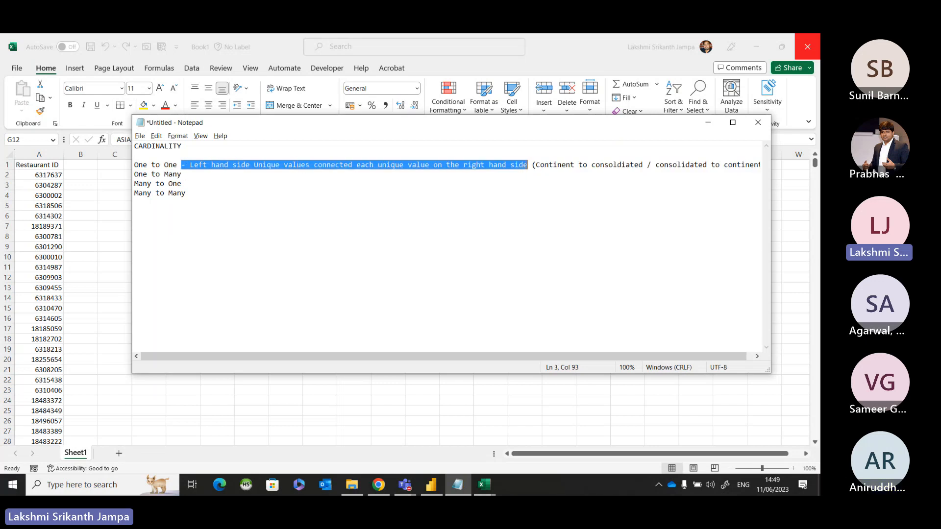
click(448, 177)
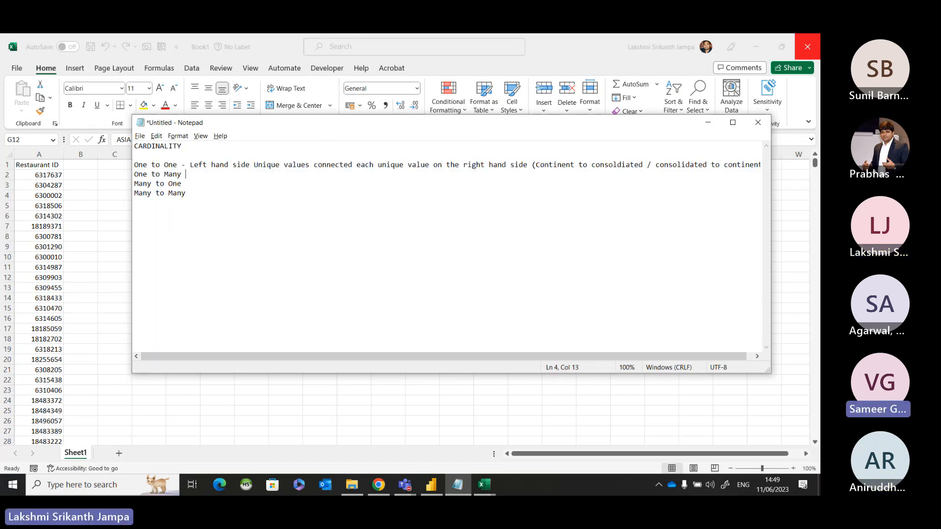
key(ctrl+v)
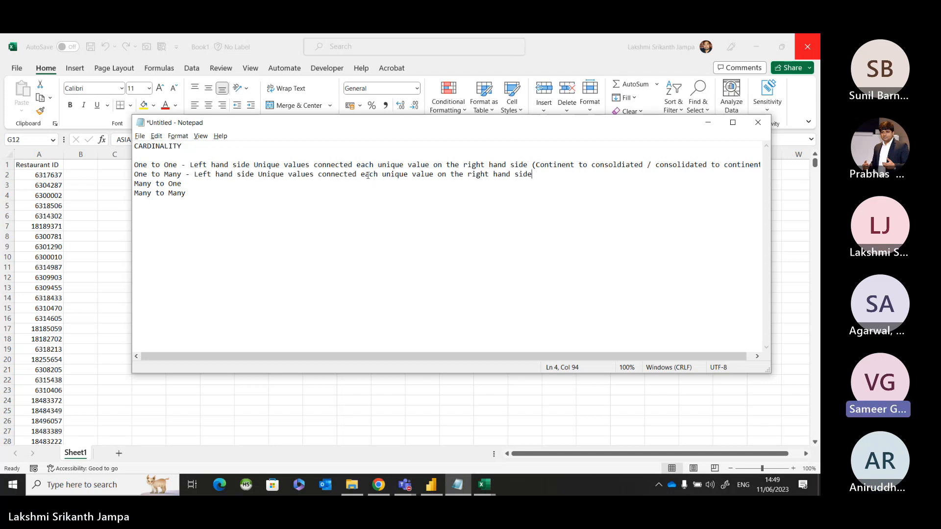
Replace "each unique value" in the One to Many line with "to duplicate values".
drag(361, 175, 435, 172)
text(to )
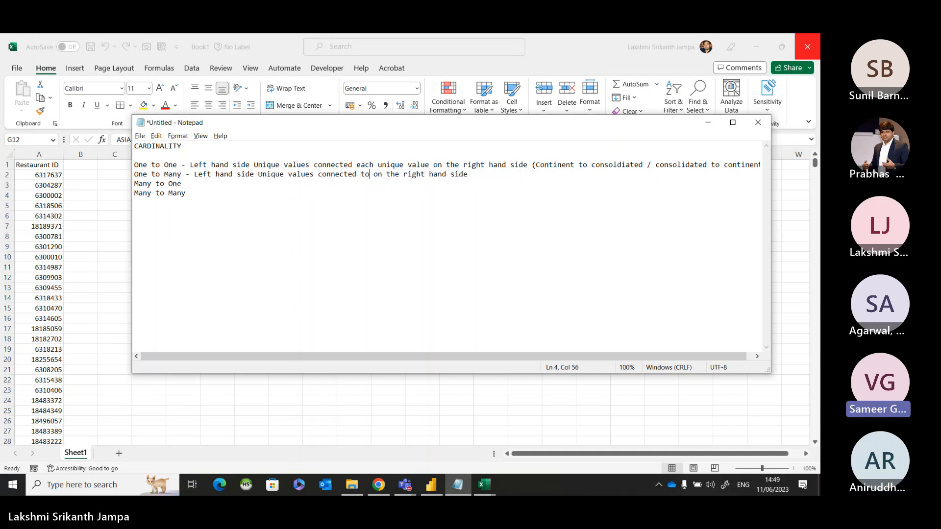
text(many val)
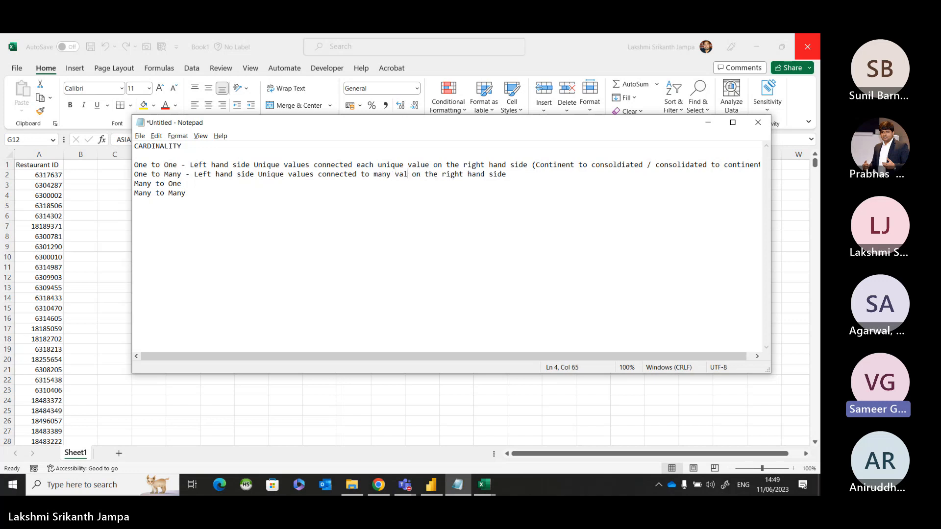
key(BackSpace)
key(BackSpace)
key(BackSpace)
key(BackSpace)
key(BackSpace)
key(BackSpace)
key(BackSpace)
key(BackSpace)
text(duplic)
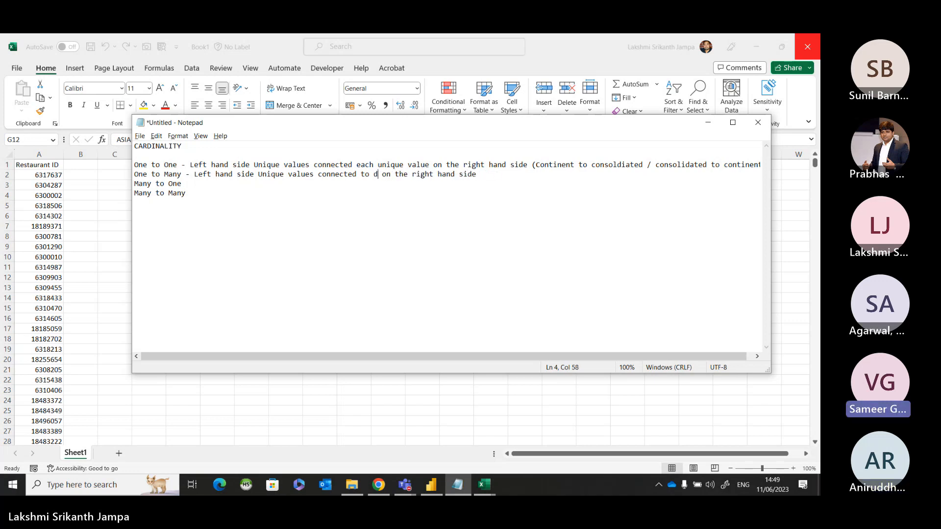
text(ate v)
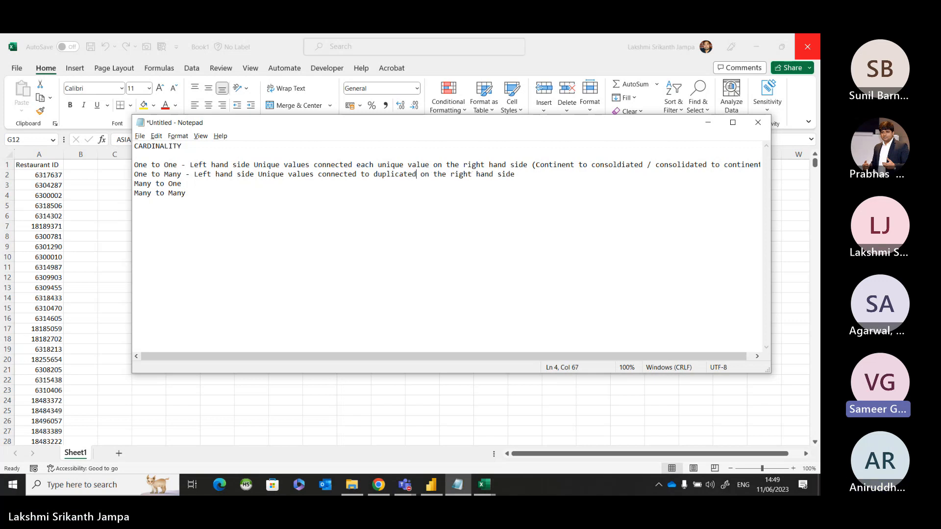
text(alues)
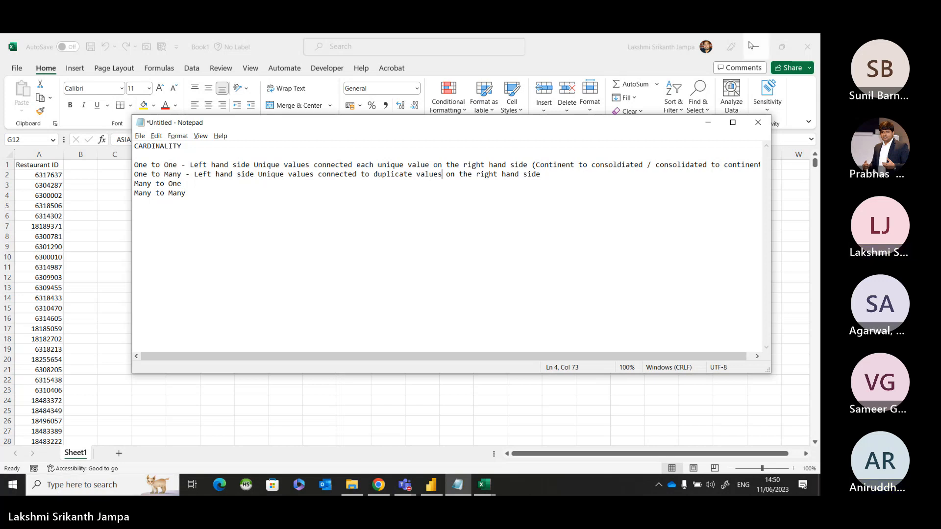
Close the Book1 workbook in Excel without saving, and close the Africa and Asia workbooks.
click(808, 46)
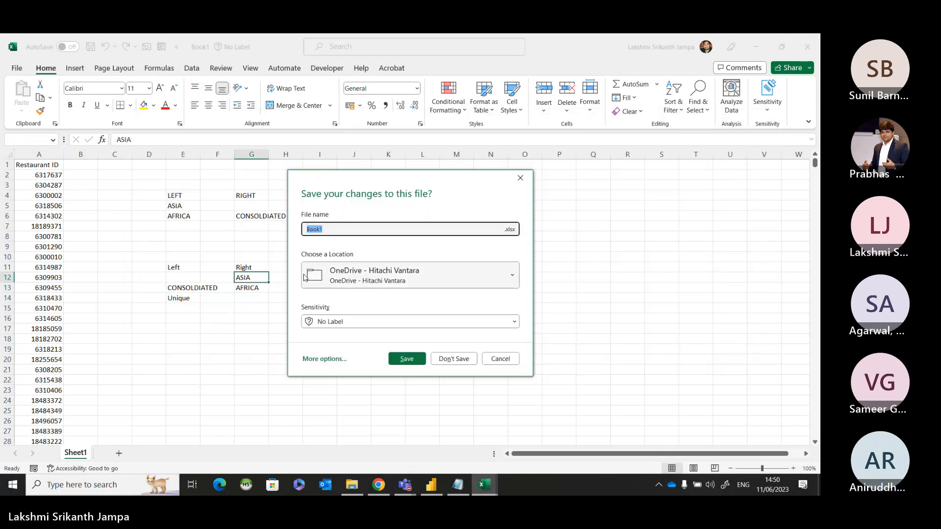
click(447, 359)
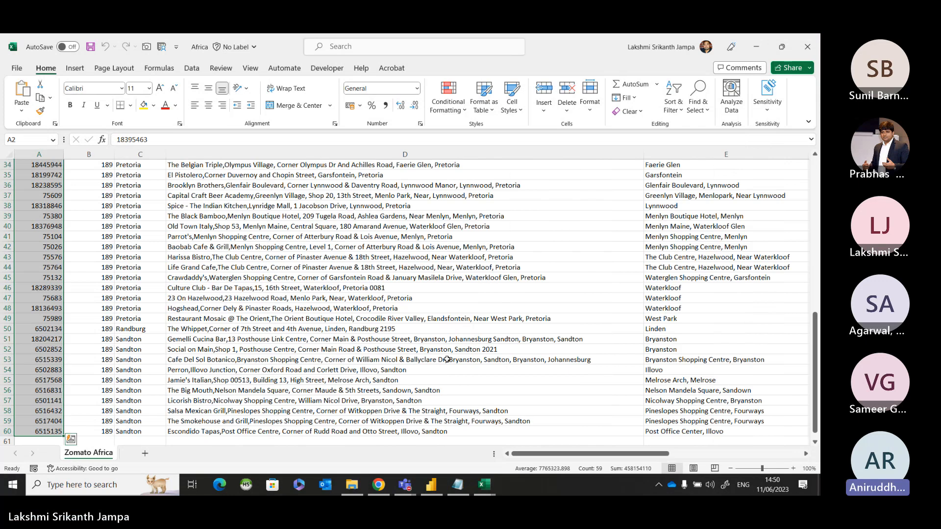
click(806, 48)
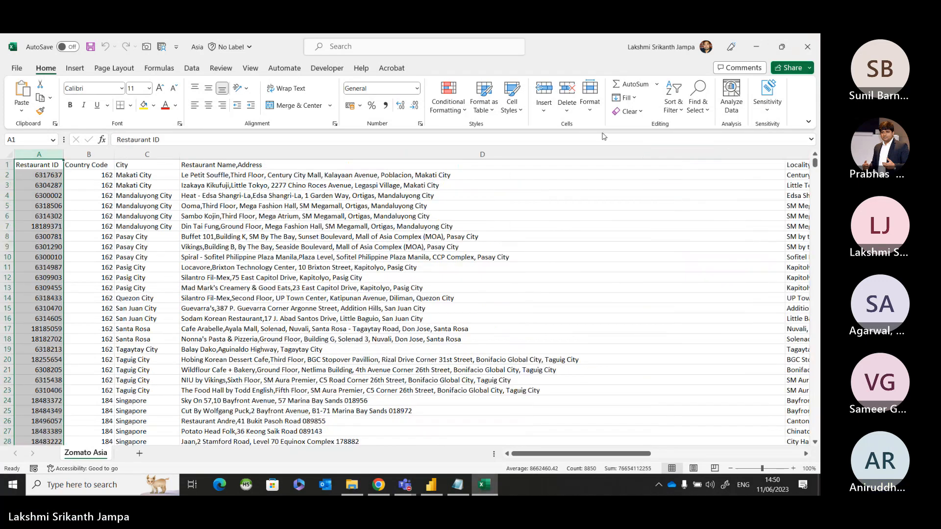
click(806, 47)
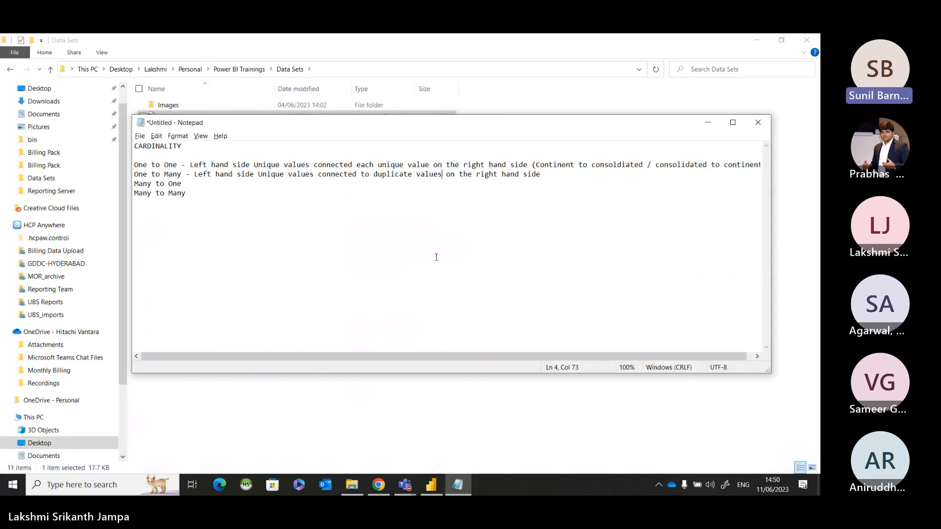
Switch to Power BI Desktop, close the relationships list, and examine the currency data in the Consolidated and USD Converter tables.
click(428, 486)
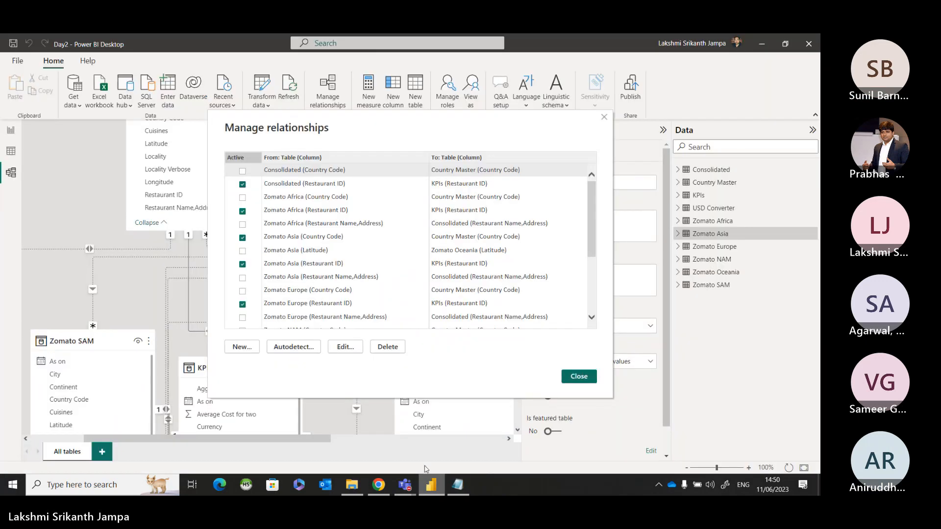
click(579, 377)
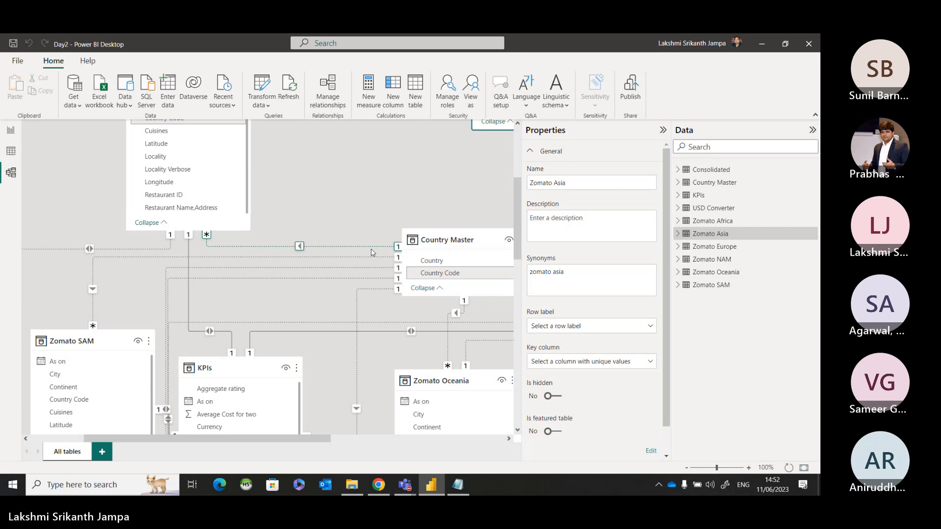
click(16, 155)
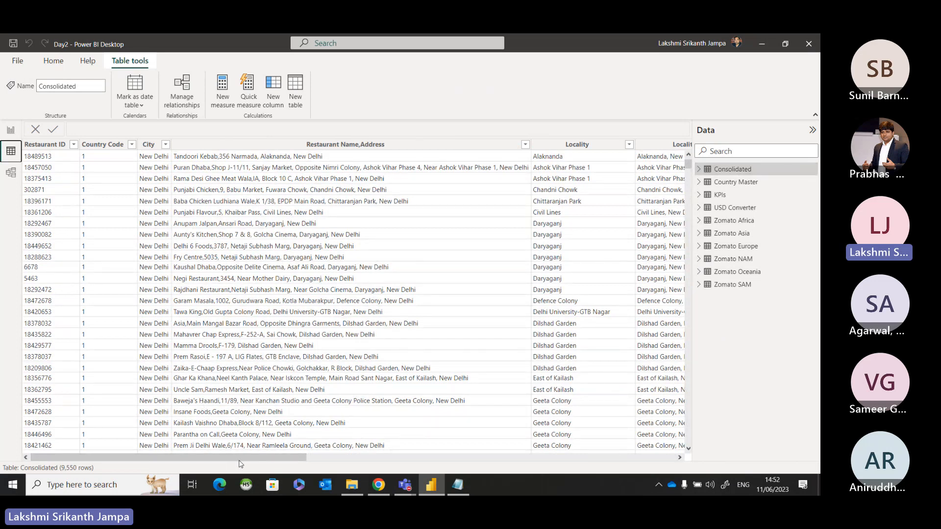
drag(272, 457, 589, 478)
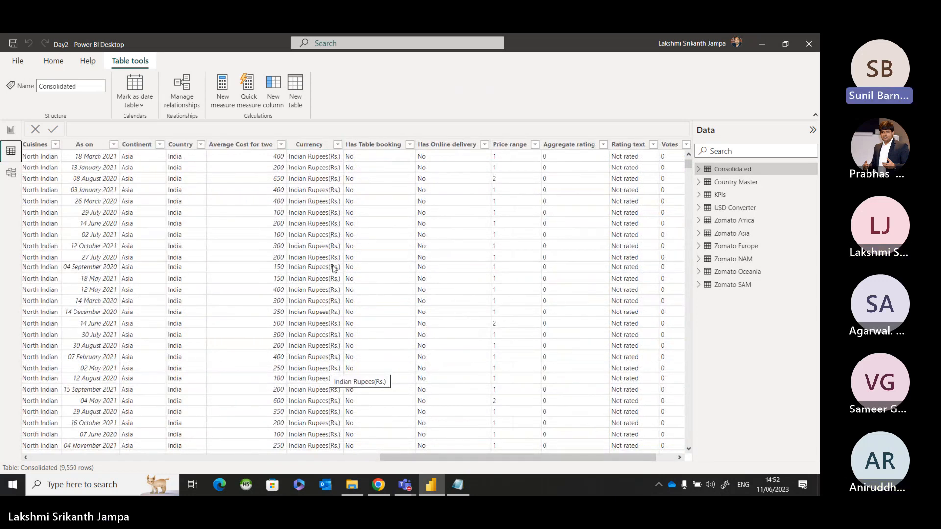
click(733, 209)
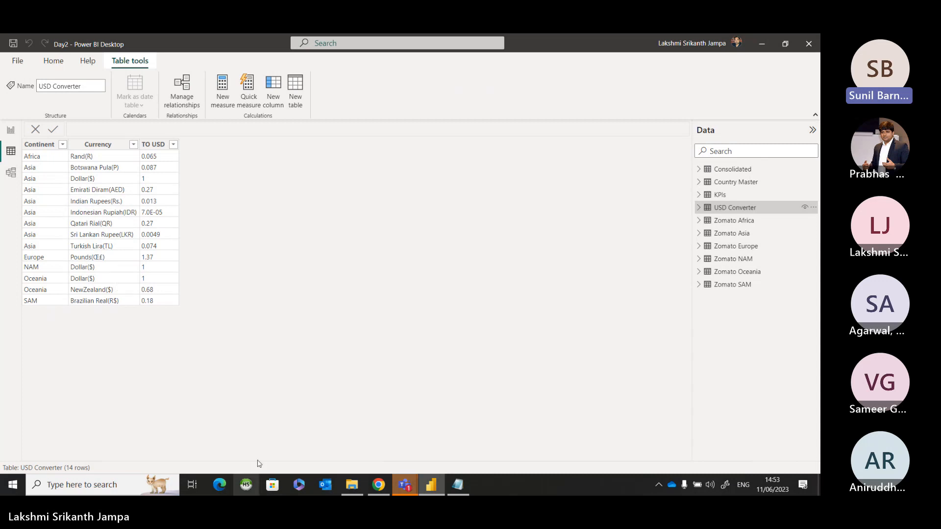
Switch to the Teams meeting chat to read the latest participant answer, and return to Power BI Desktop.
mouse_move(405, 487)
click(416, 434)
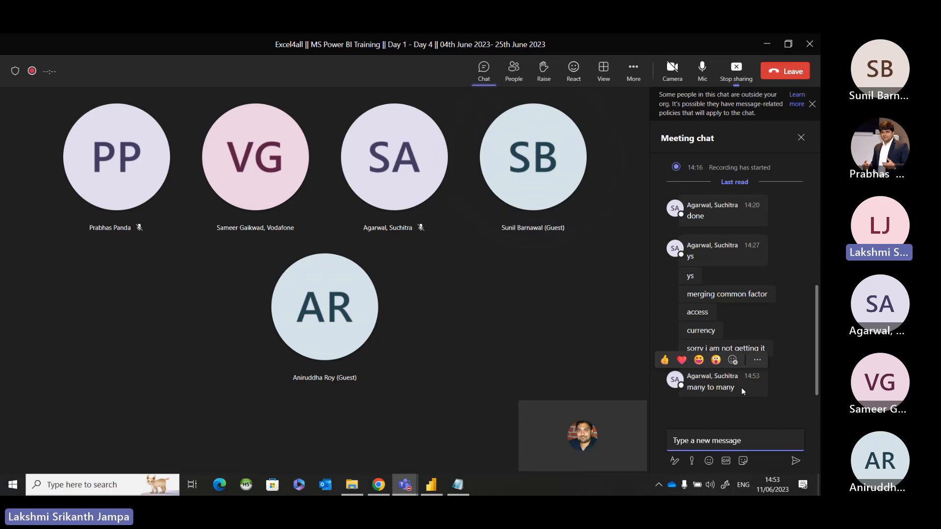
drag(742, 387, 686, 387)
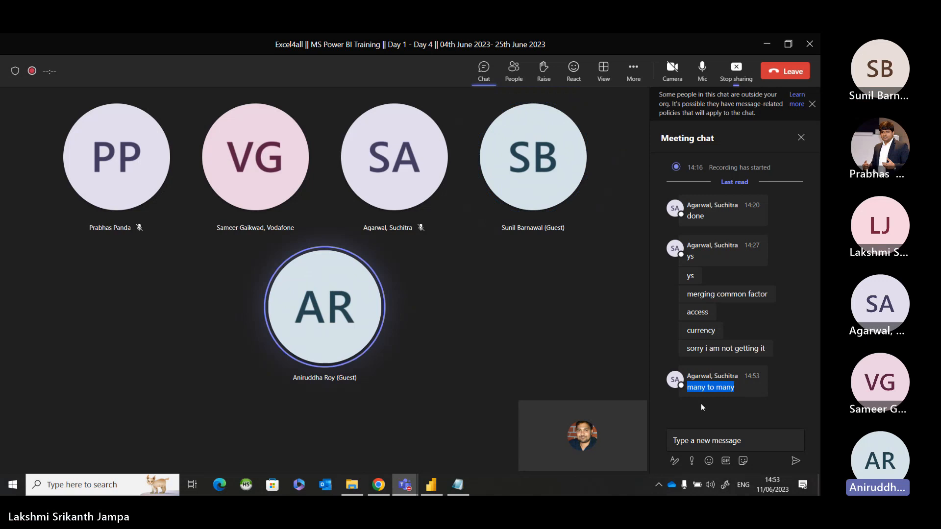
key(alt+Tab)
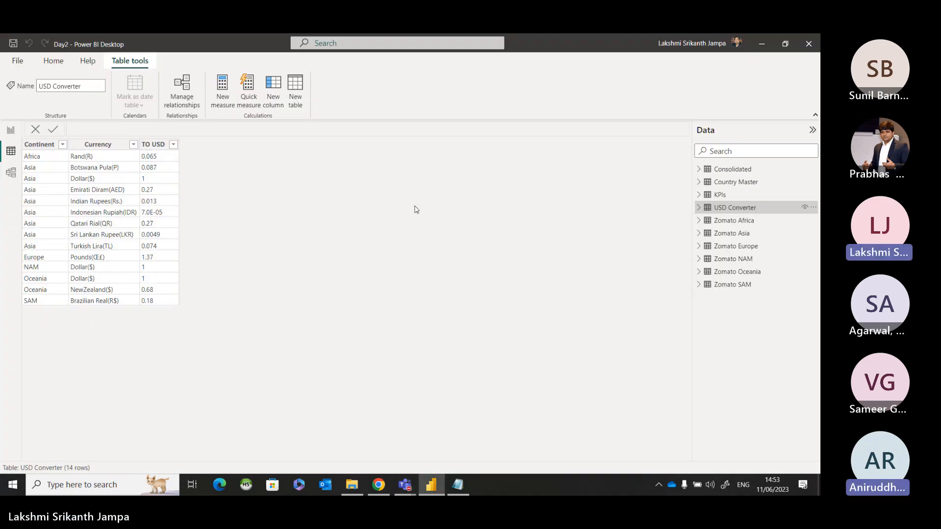
Compare the Currency column of the Consolidated table with the one in the USD Converter table.
click(763, 170)
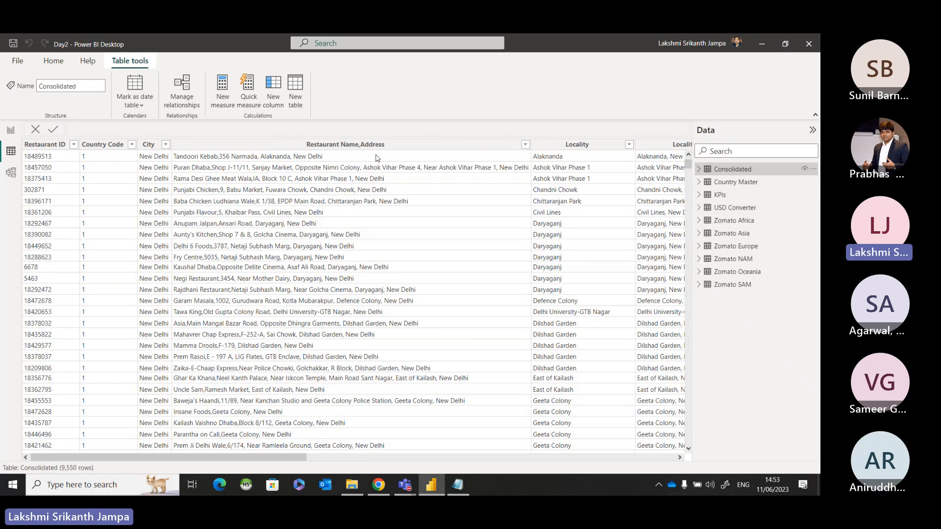
drag(283, 457, 493, 470)
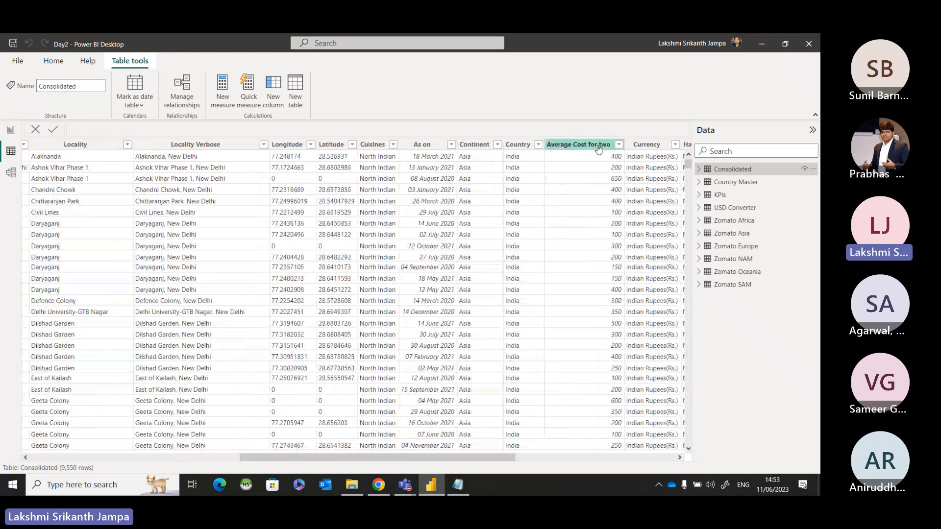
click(646, 145)
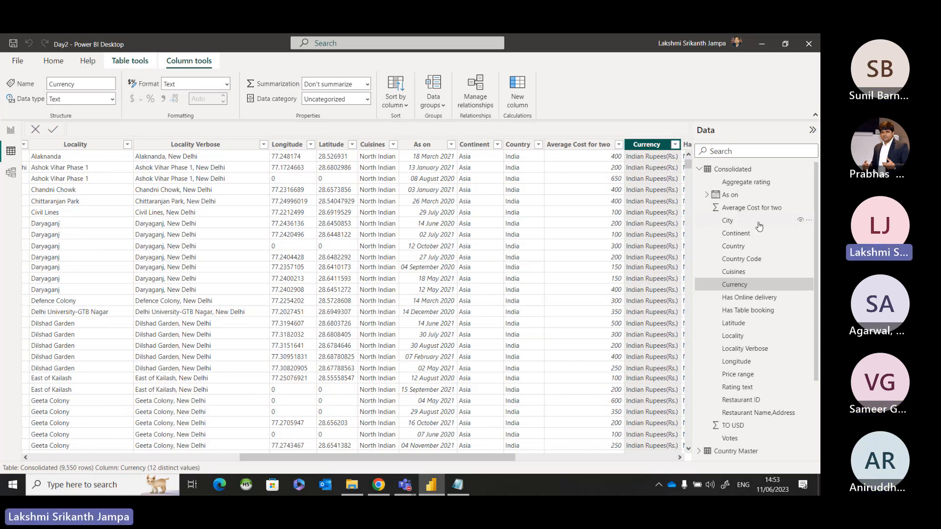
click(730, 169)
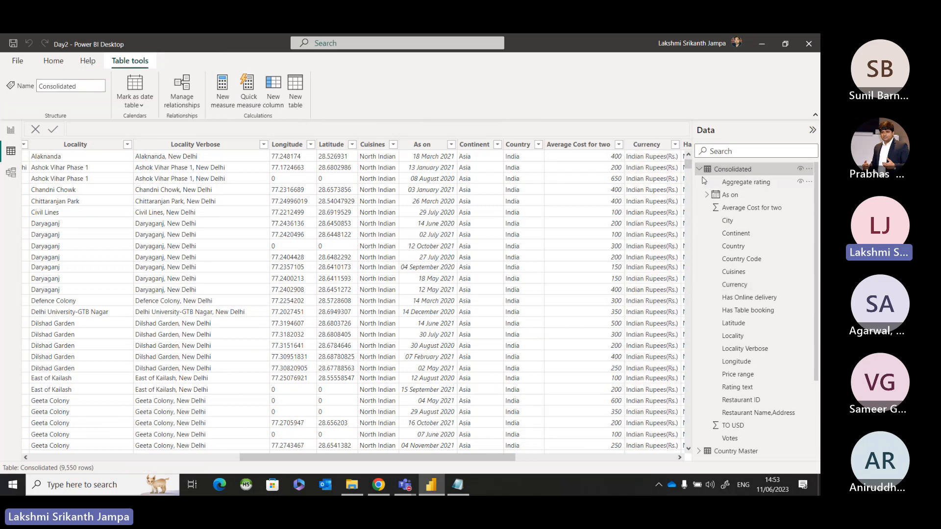
click(700, 169)
click(734, 211)
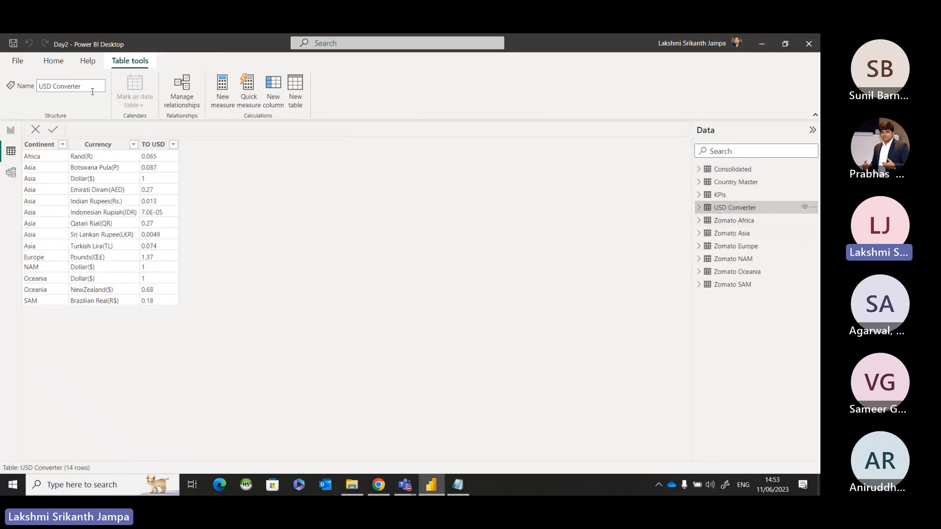
click(91, 147)
Switch to Notepad and append "- Left hand side duplicate values connected to duplicate values on the right hand side (" to the Many to Many line.
click(457, 485)
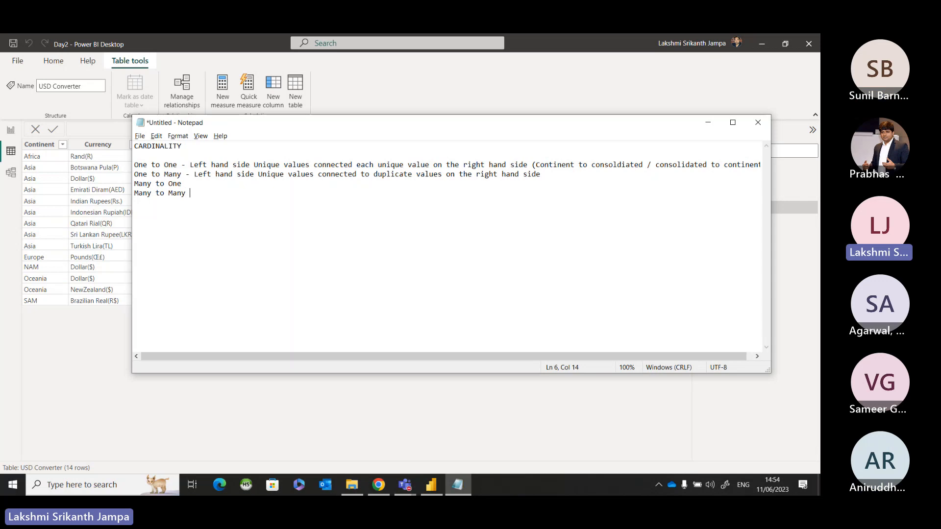
text(-)
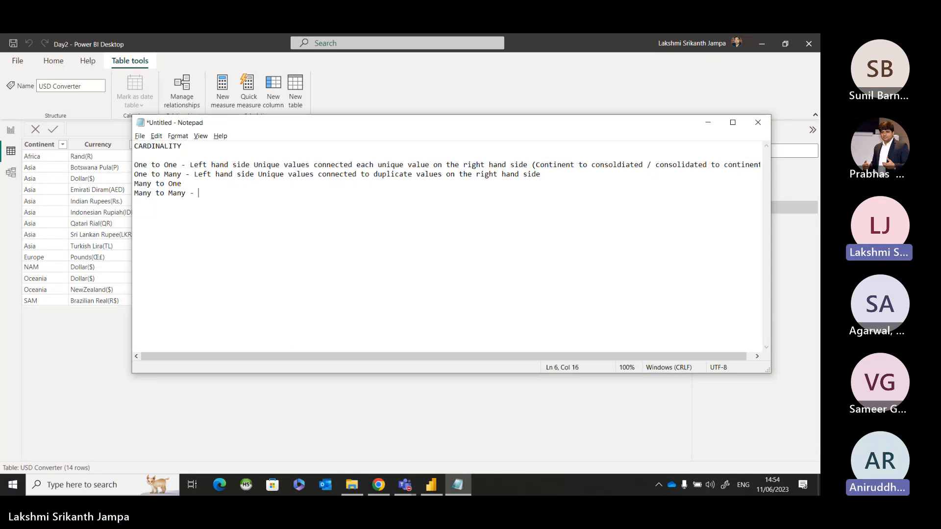
text( Left)
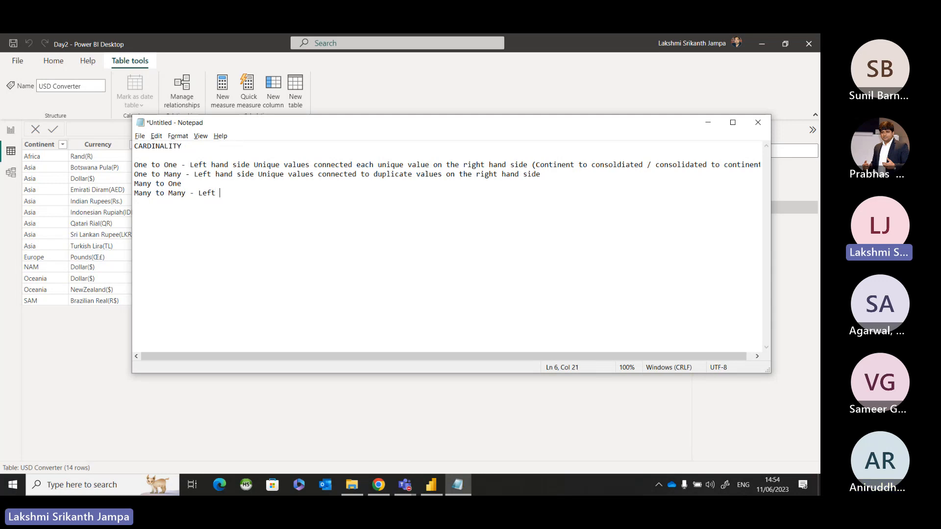
text( hand side )
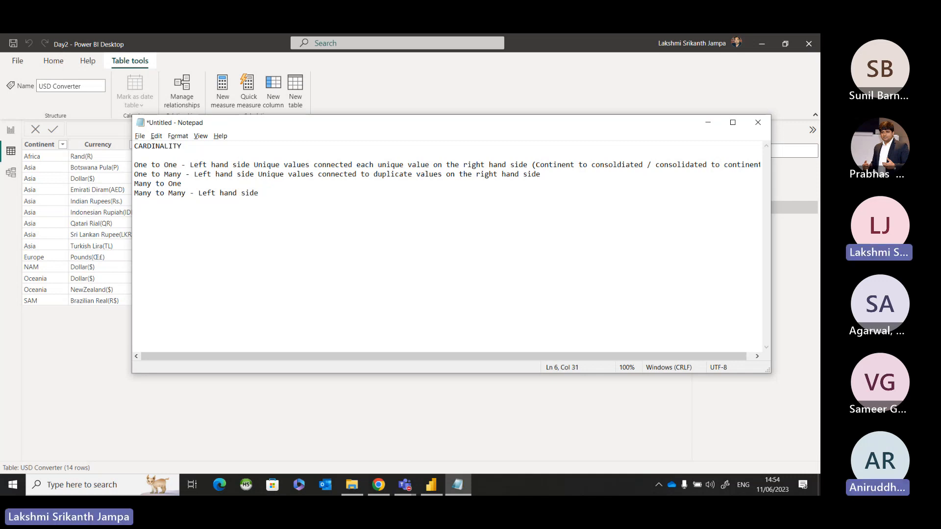
text(dip)
key(BackSpace)
key(BackSpace)
text(upoli)
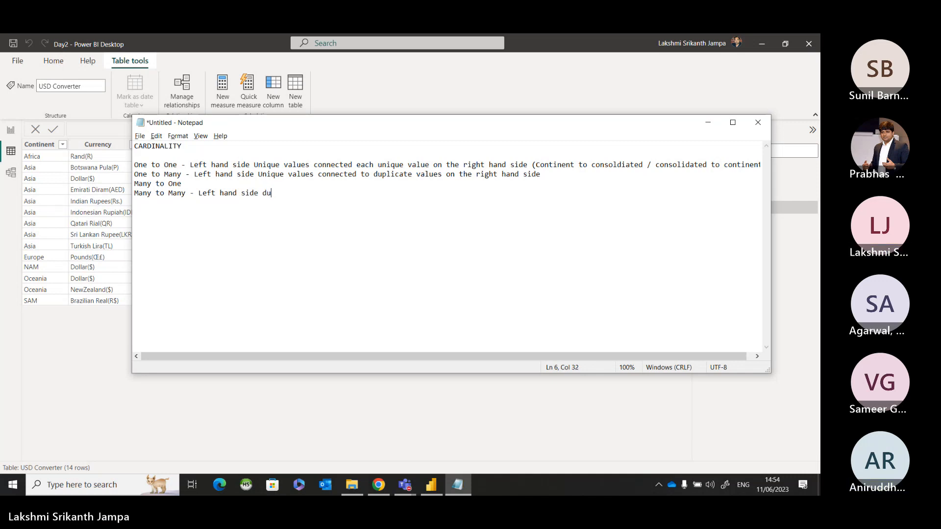
key(BackSpace)
key(BackSpace)
key(BackSpace)
text(l)
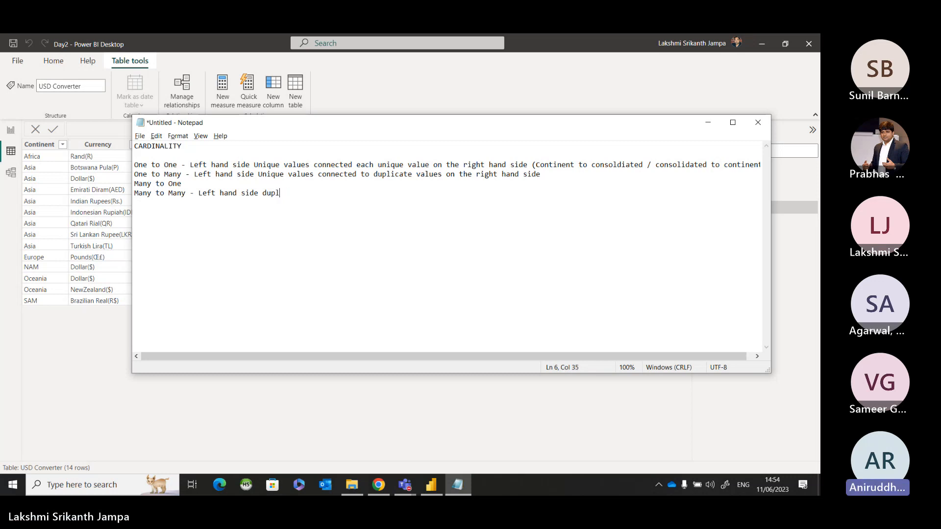
text(icate values )
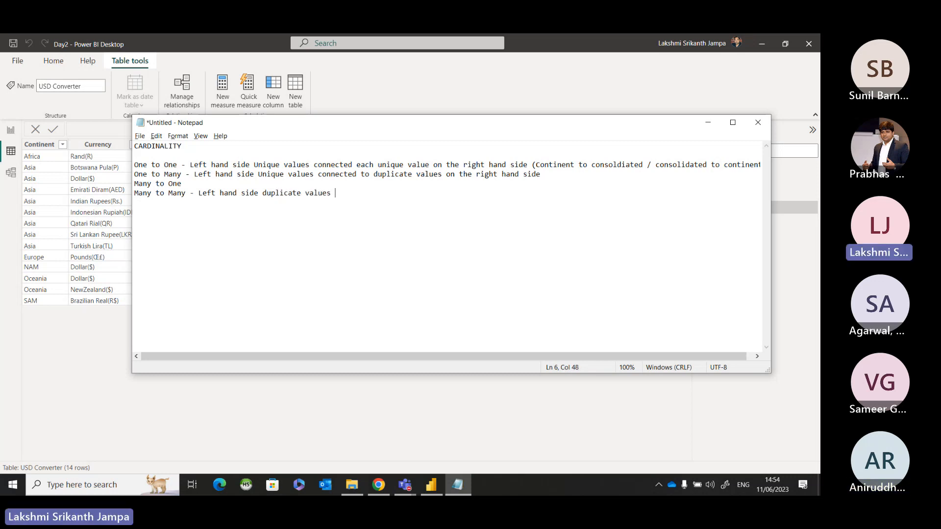
text(connected)
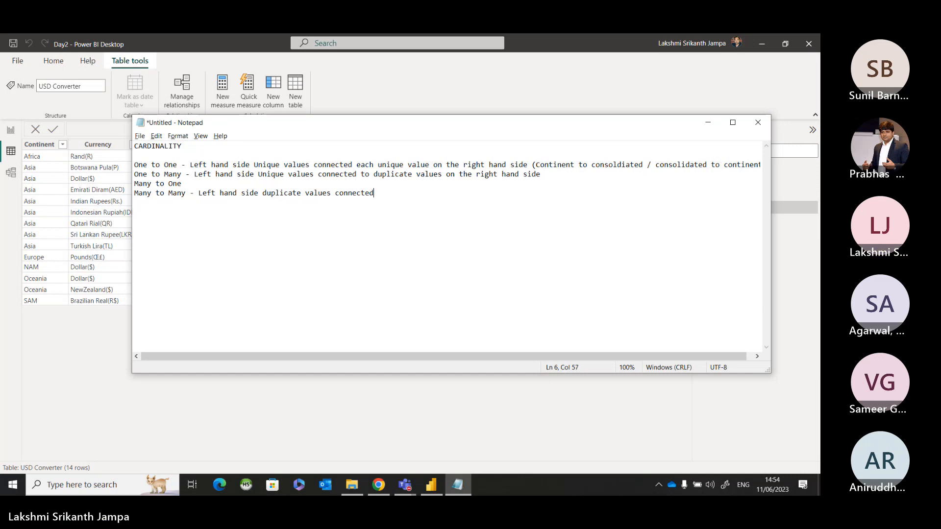
text( to duplicat)
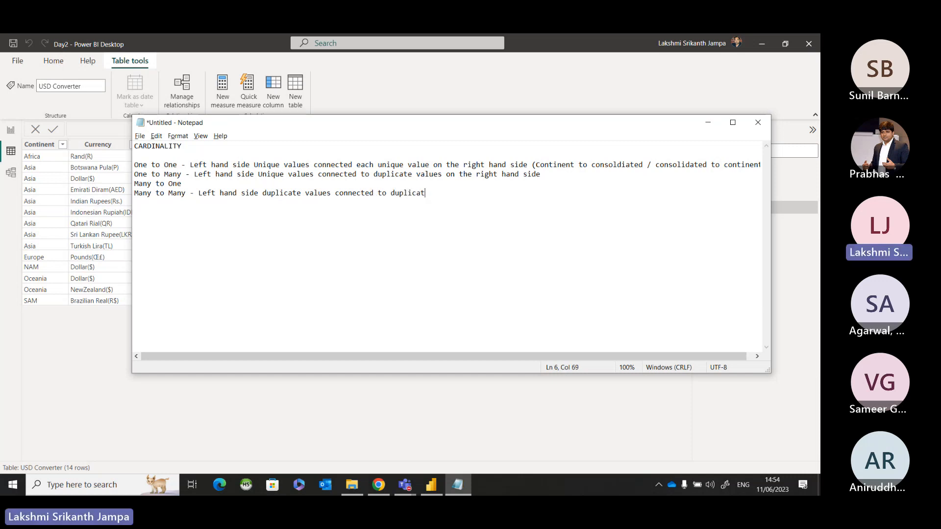
text(e values on)
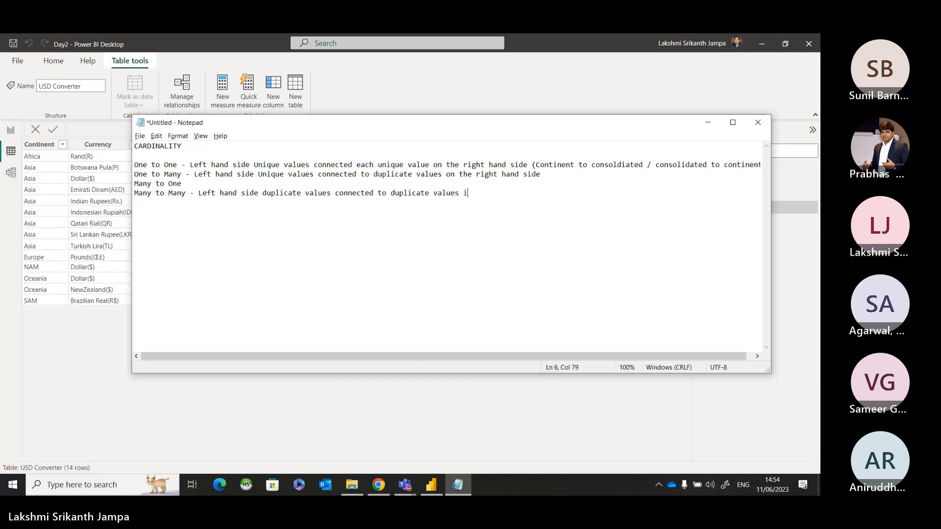
text( the right hand side ()
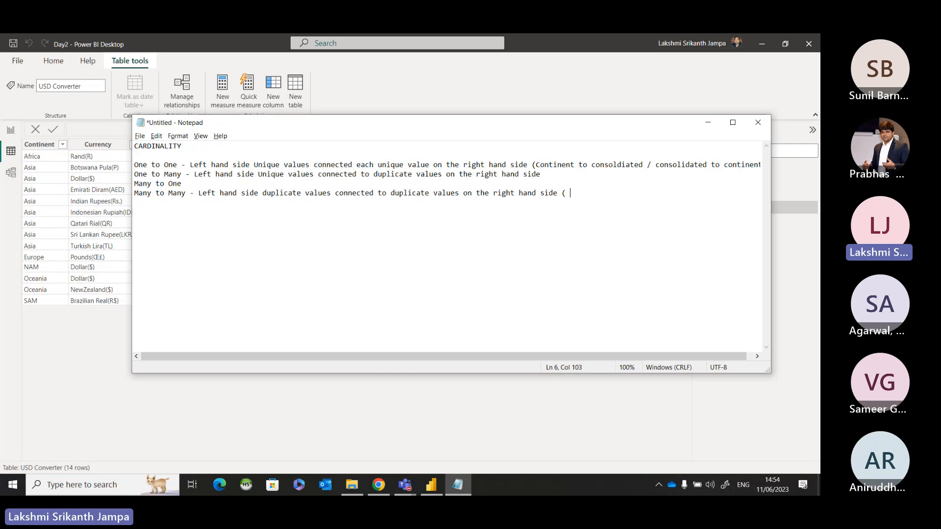
Complete the example at the end of the Many to Many line with "Consolidated to USD converter)".
text( Consildi)
key(BackSpace)
key(BackSpace)
key(BackSpace)
key(BackSpace)
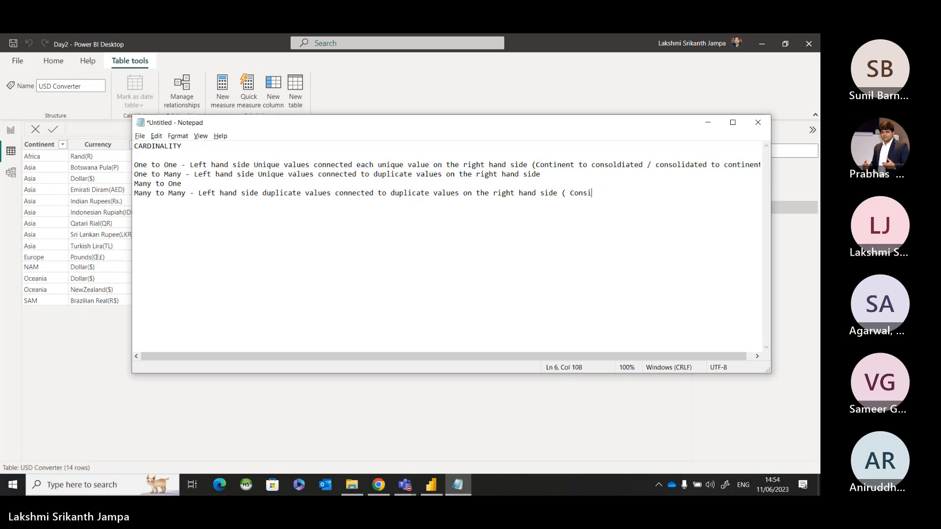
text(olidated t)
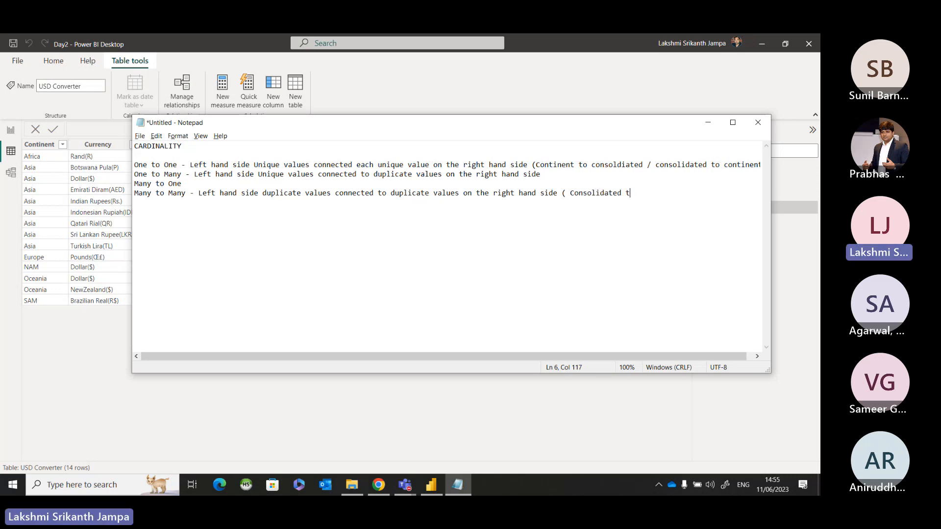
text(o Currenc)
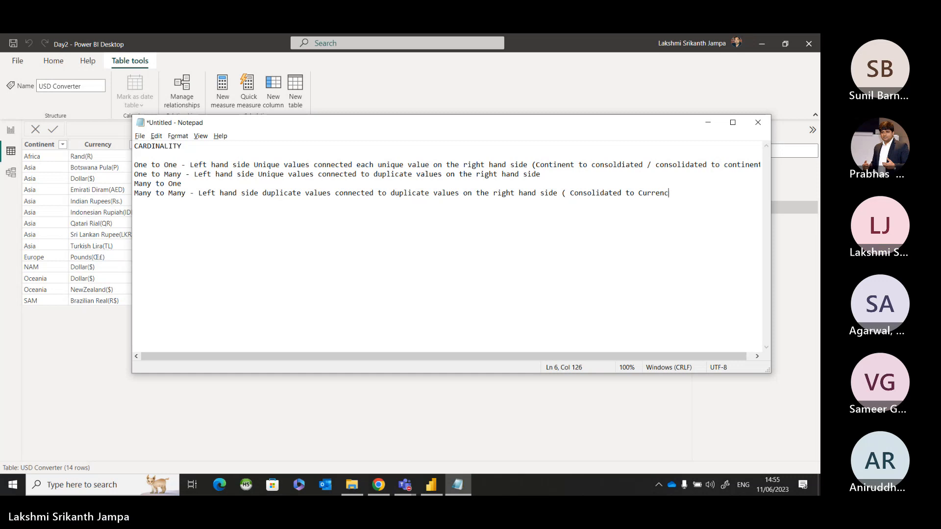
text(y)
key(BackSpace)
key(BackSpace)
key(BackSpace)
key(BackSpace)
key(BackSpace)
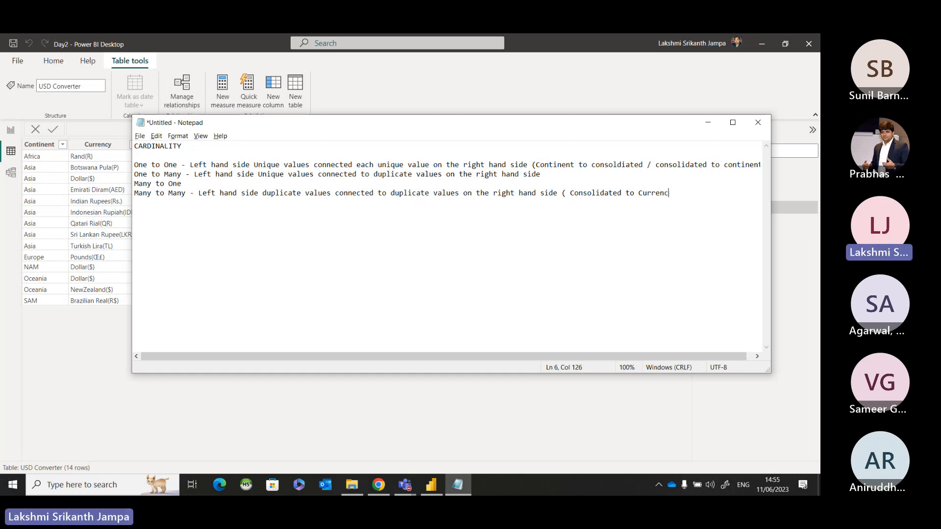
key(BackSpace)
key(BackSpace)
key(BackSpace)
text(USD)
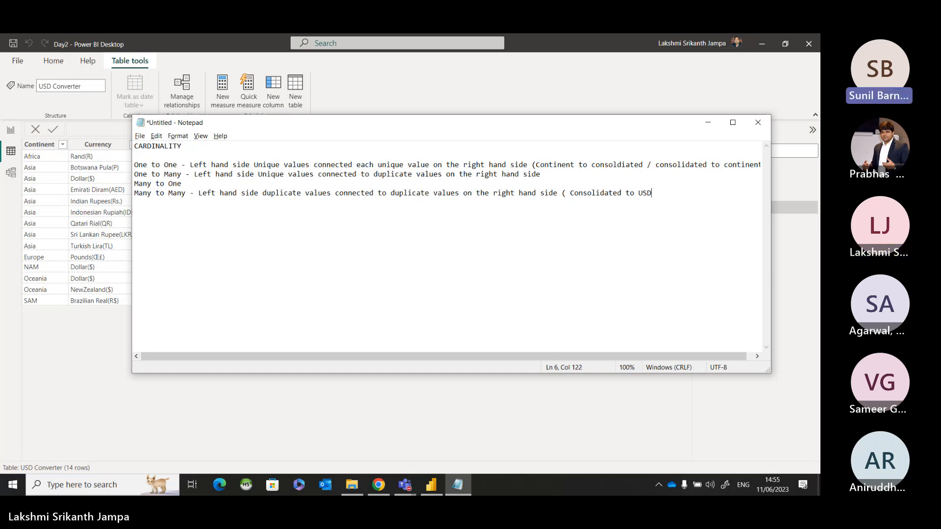
text( conver)
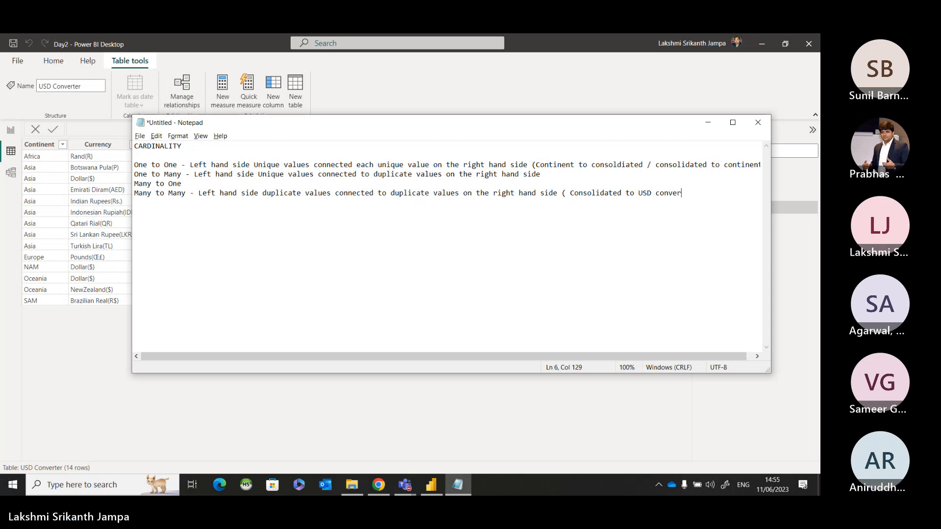
text(ter))
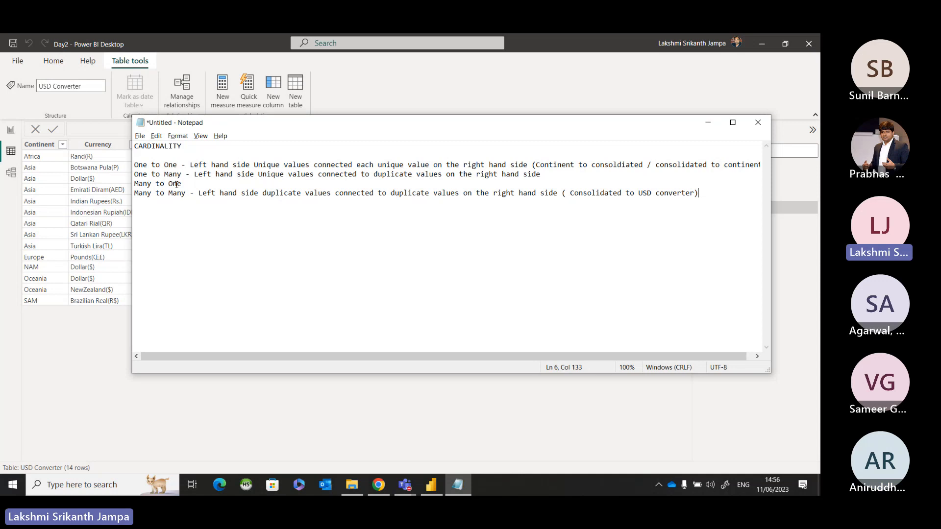
Switch to Power BI Desktop and compare the country codes in the Country Master and Consolidated tables.
click(193, 393)
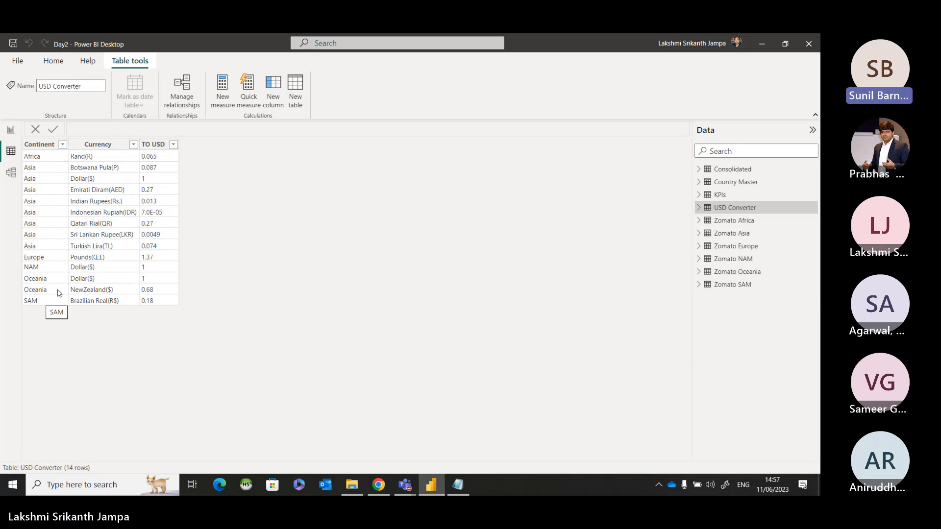
click(727, 184)
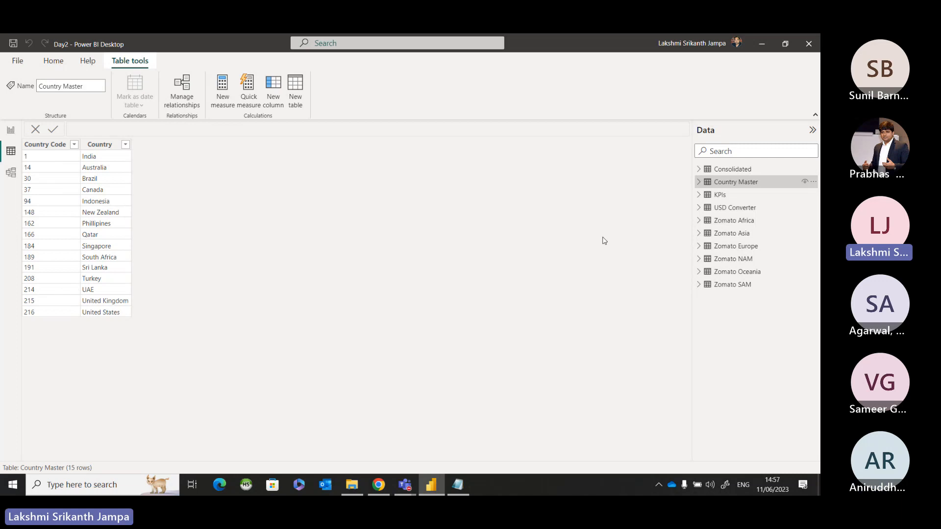
click(747, 170)
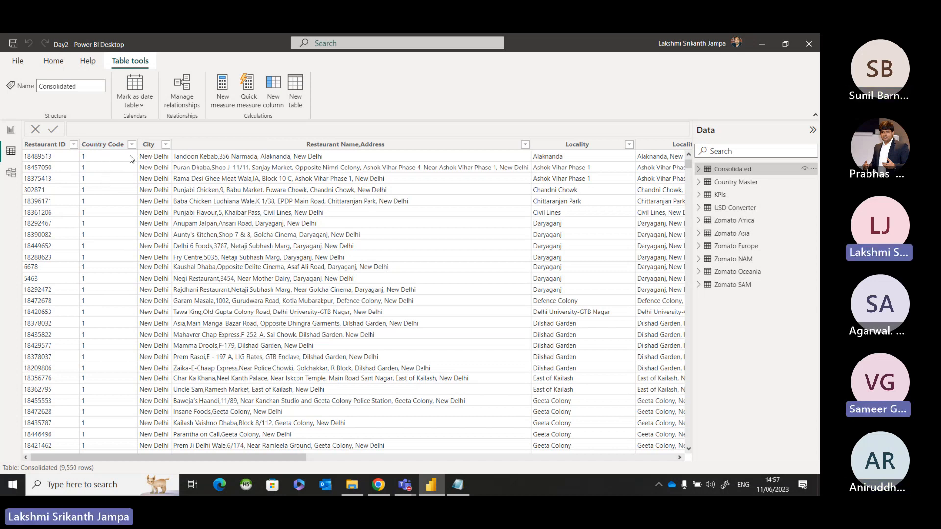
click(735, 183)
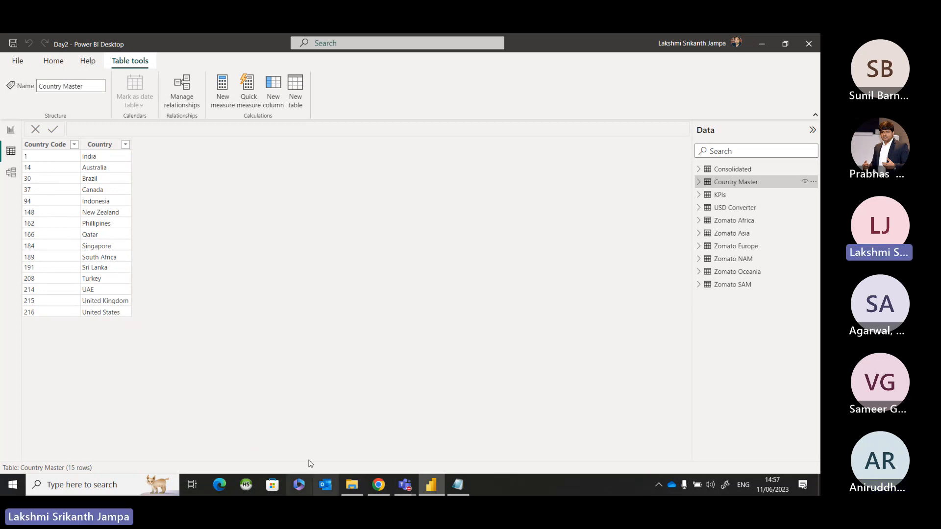
click(461, 486)
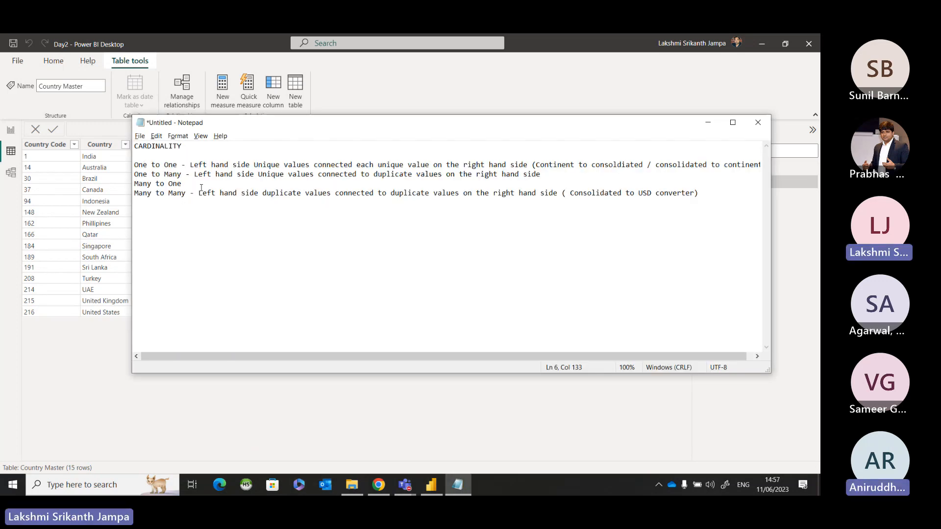
text(-)
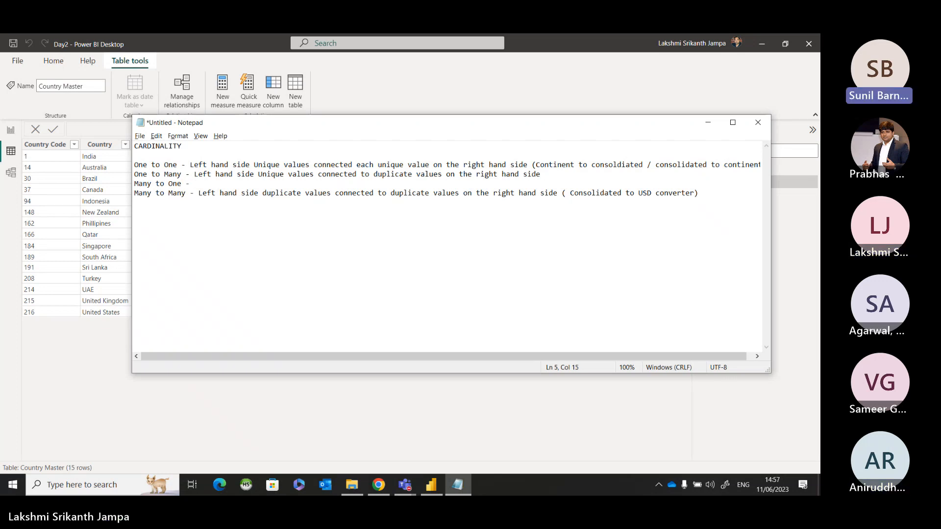
text(- Left hand side Unique values connected each unique value on the right hand side)
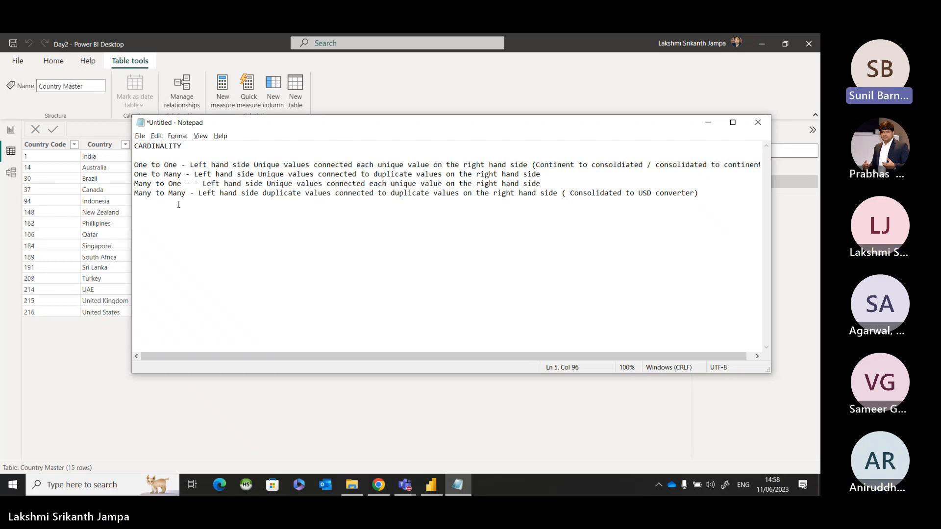
key(alt+Tab)
key(alt+Tab)
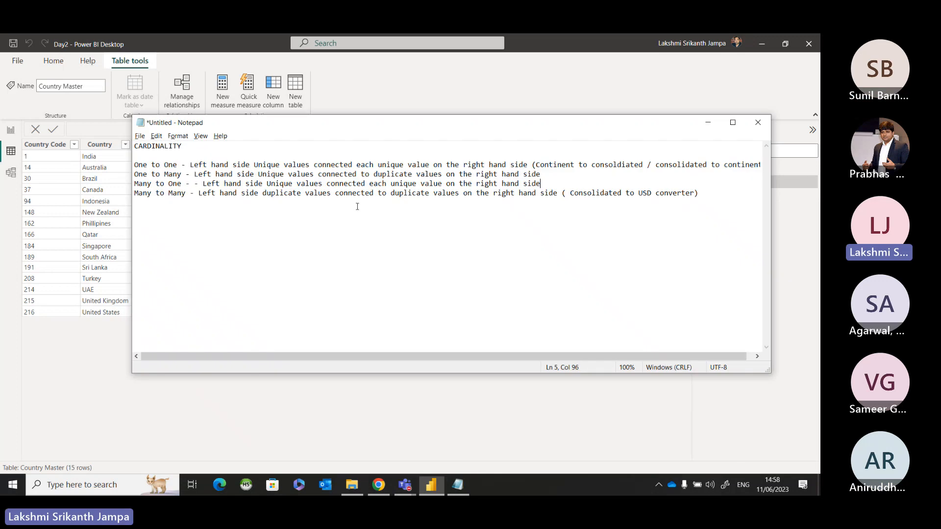
key(ctrl+z)
key(ctrl+z)
key(ctrl+c)
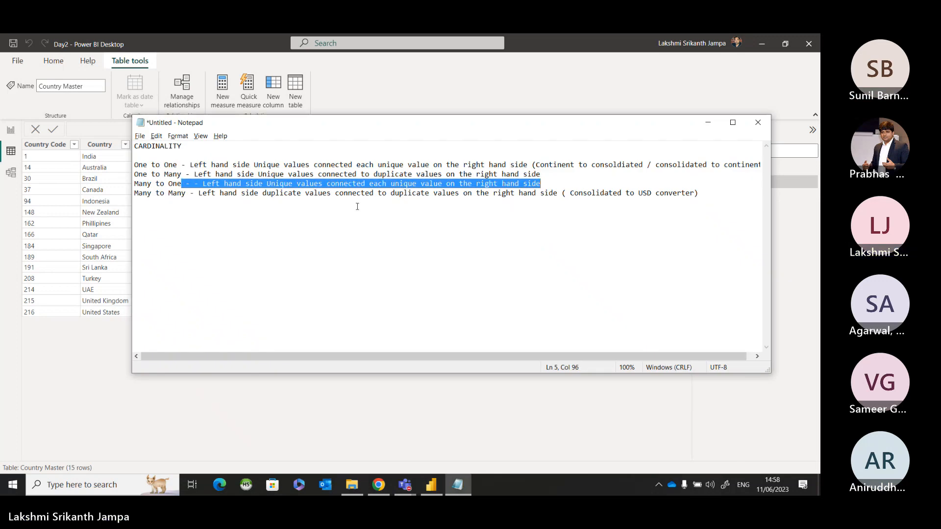
key(Delete)
Switch to Power BI Desktop and check the Country Code column of the Consolidated table against the Country Master table.
key(alt+Tab)
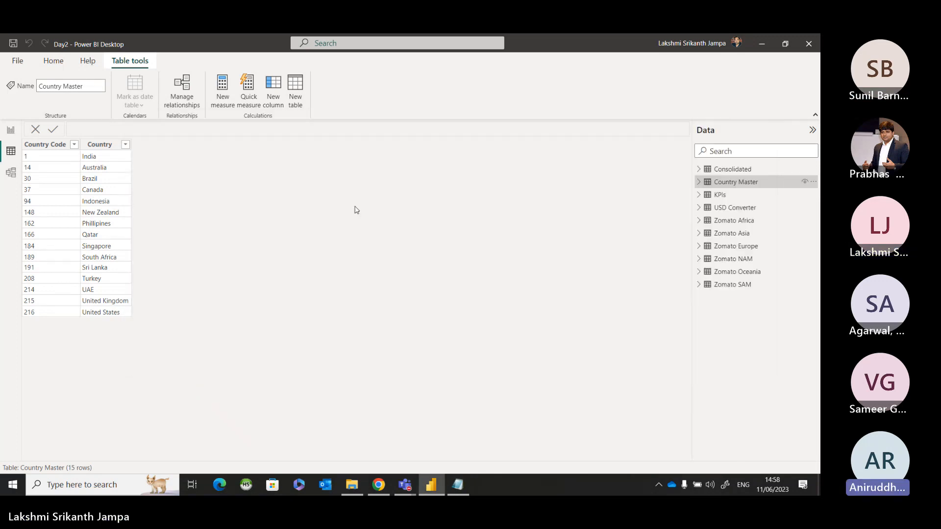
click(742, 174)
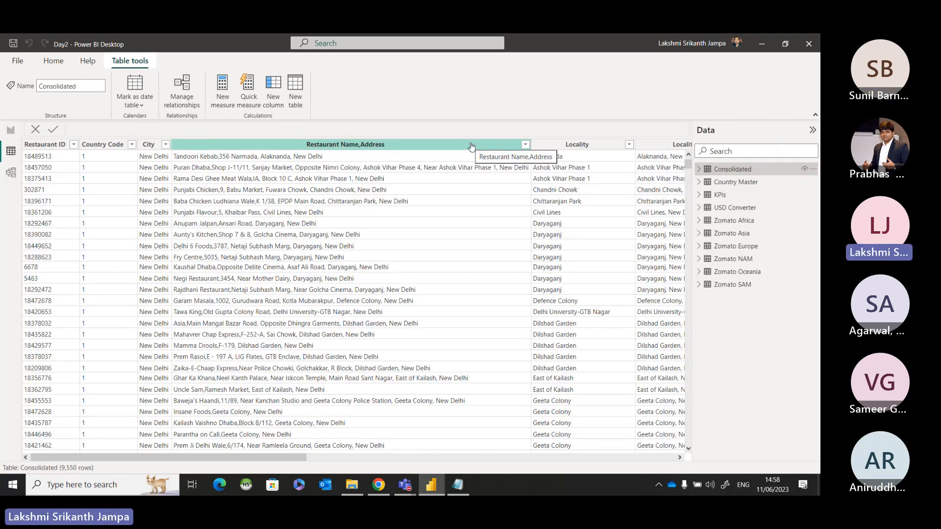
click(109, 144)
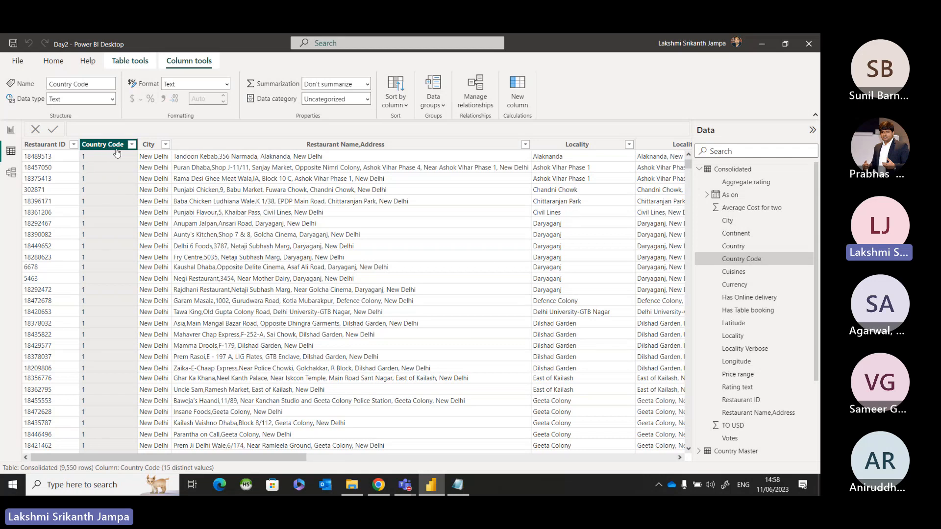
click(731, 169)
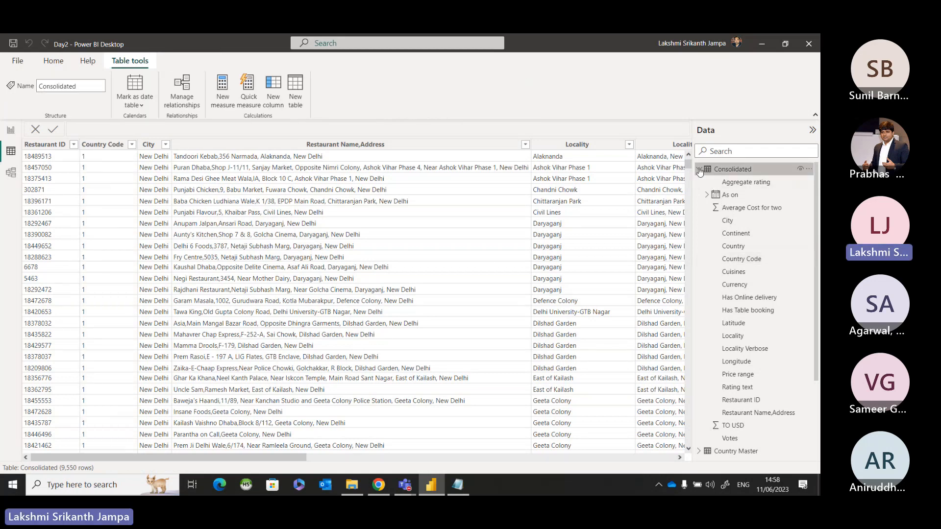
click(731, 169)
click(727, 189)
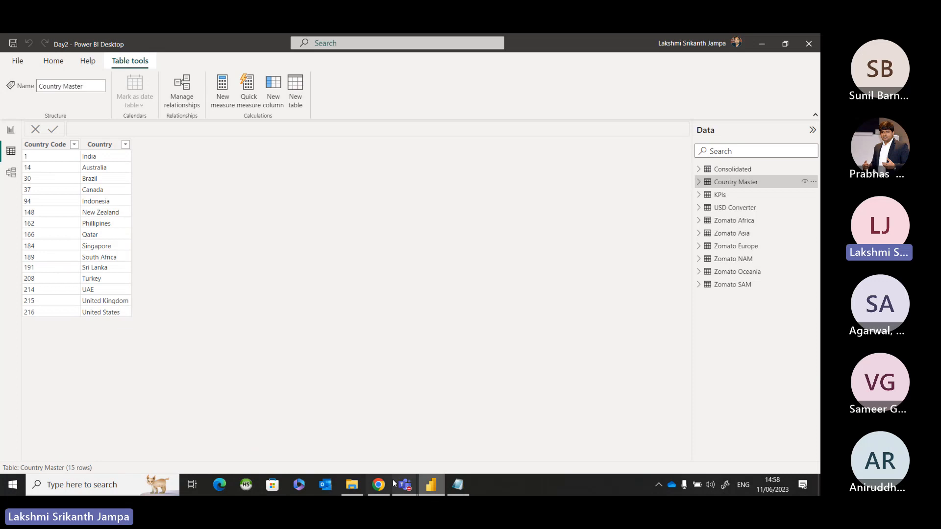
Switch to Notepad and append "- Left hand side duplicate values connected each unique value on the right hand side" to the Many to One line.
click(458, 484)
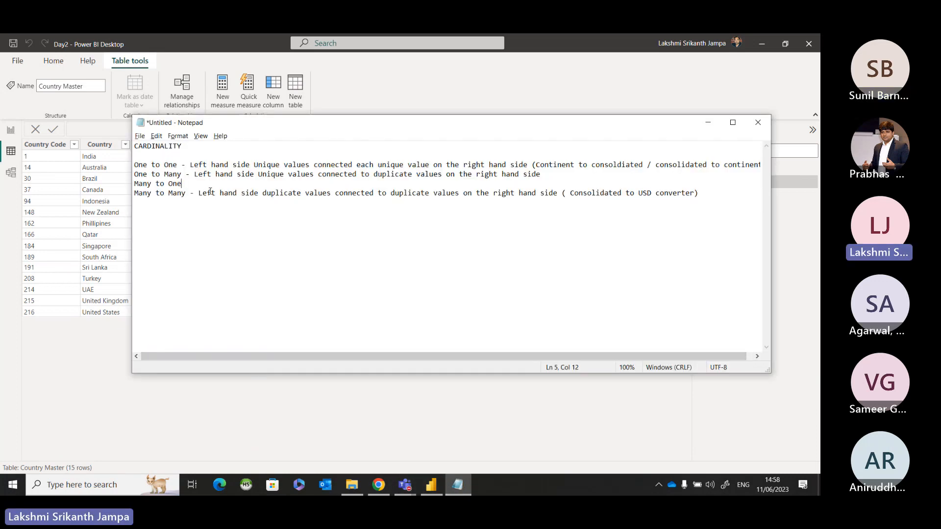
key(ctrl+v)
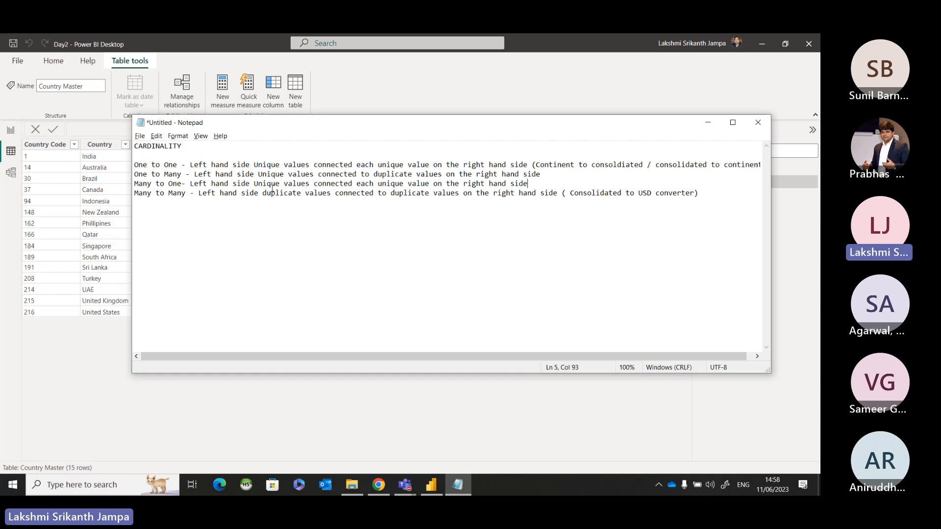
drag(253, 184, 280, 184)
text(duplica)
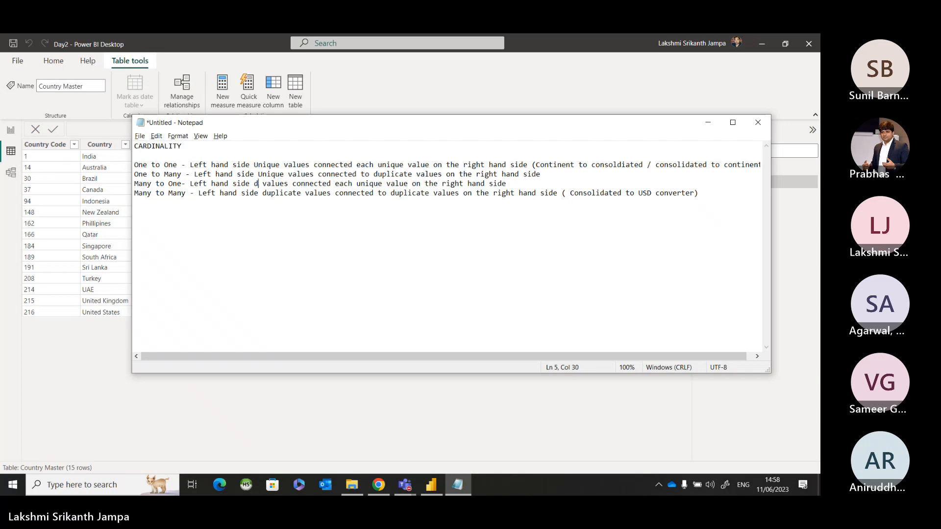
text(te)
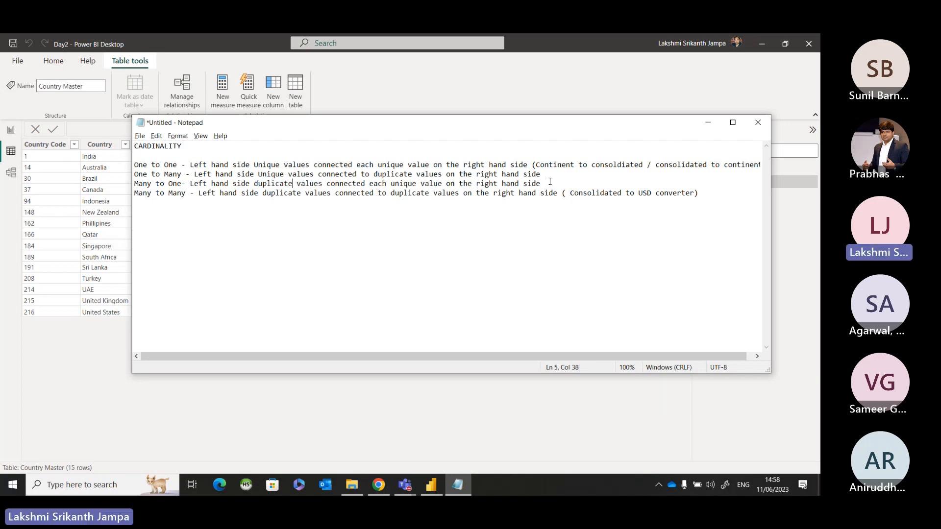
Add the example "( Consolidated to Country Master)" at the end of the Many to One line.
key(End)
text(( Consilidat)
key(BackSpace)
key(BackSpace)
key(BackSpace)
key(BackSpace)
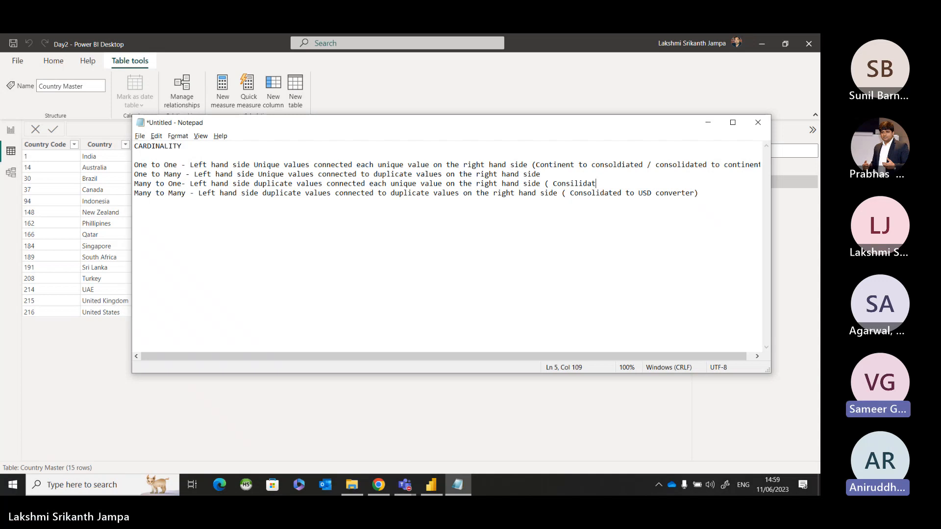
key(BackSpace)
key(BackSpace)
text(olidat)
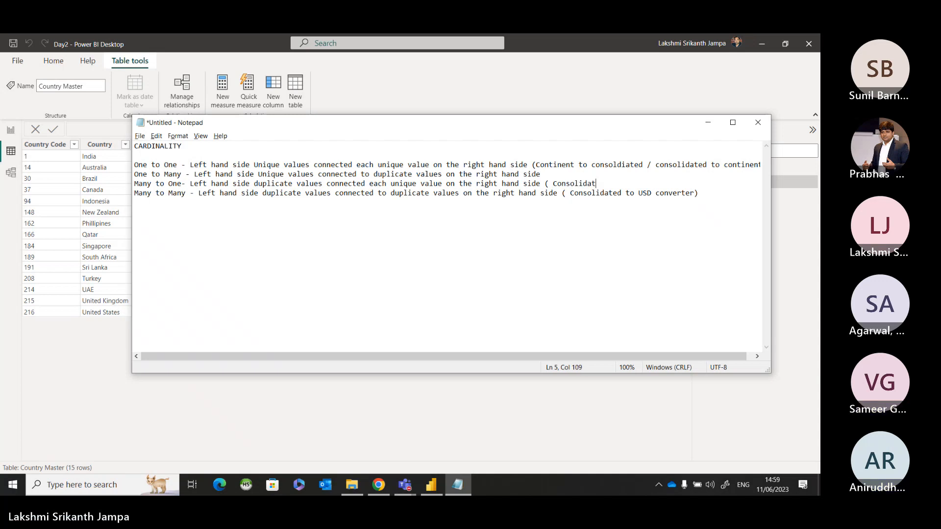
text(ed to Co)
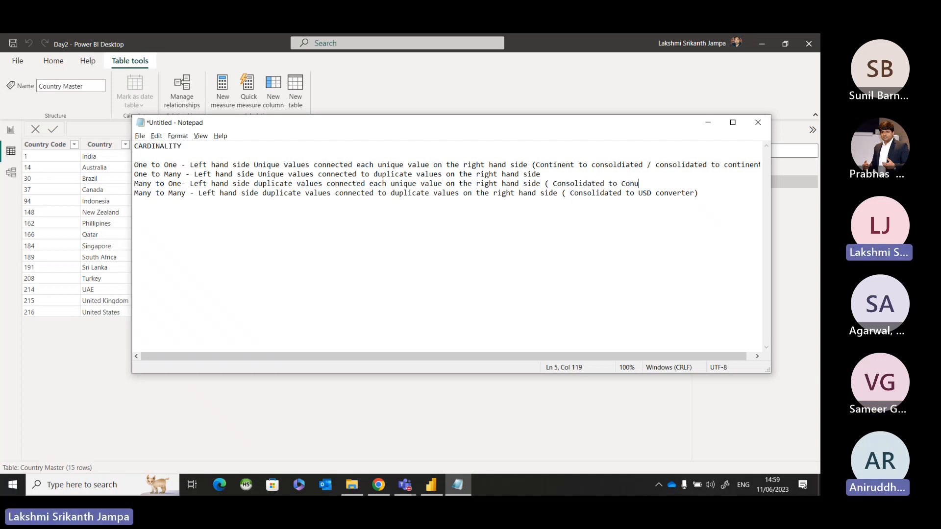
text(untry )
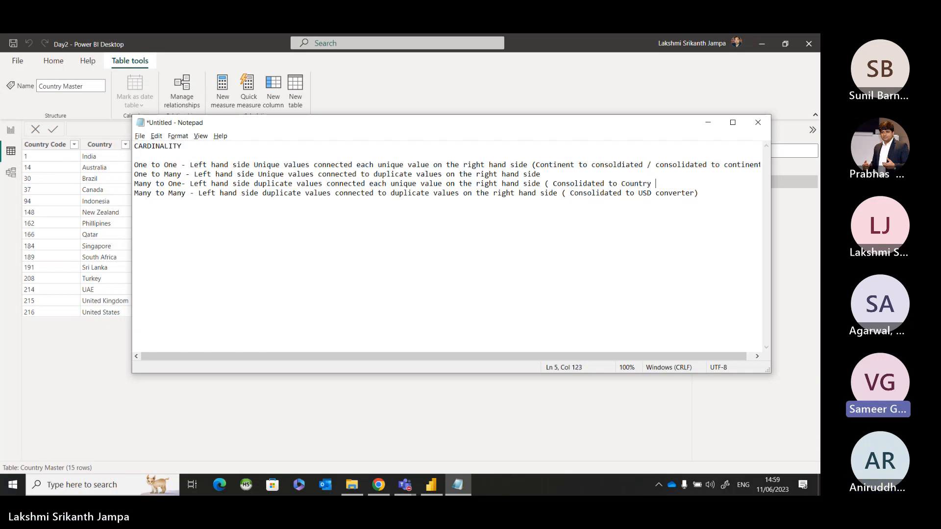
text(Master))
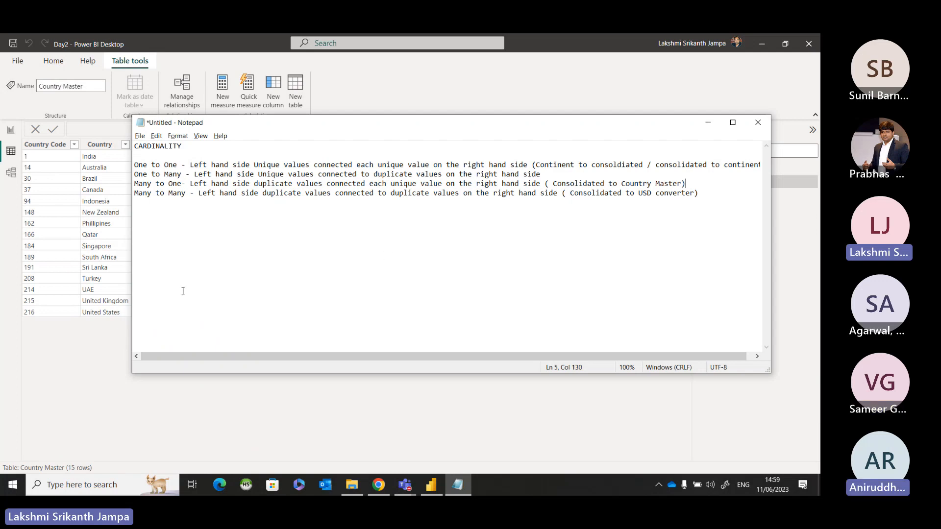
Add the example "(Country master to consolidated)" at the end of the One to Many line in Notepad.
key(alt+Tab)
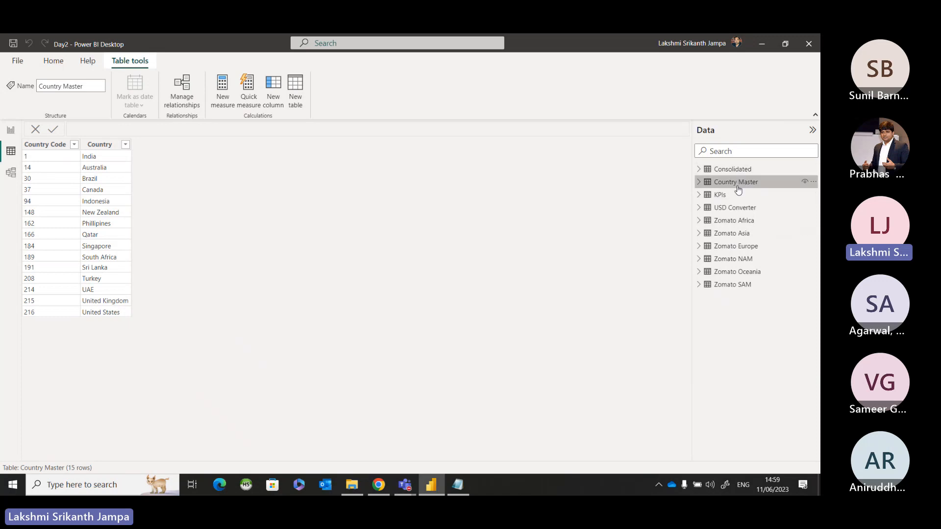
mouse_move(738, 190)
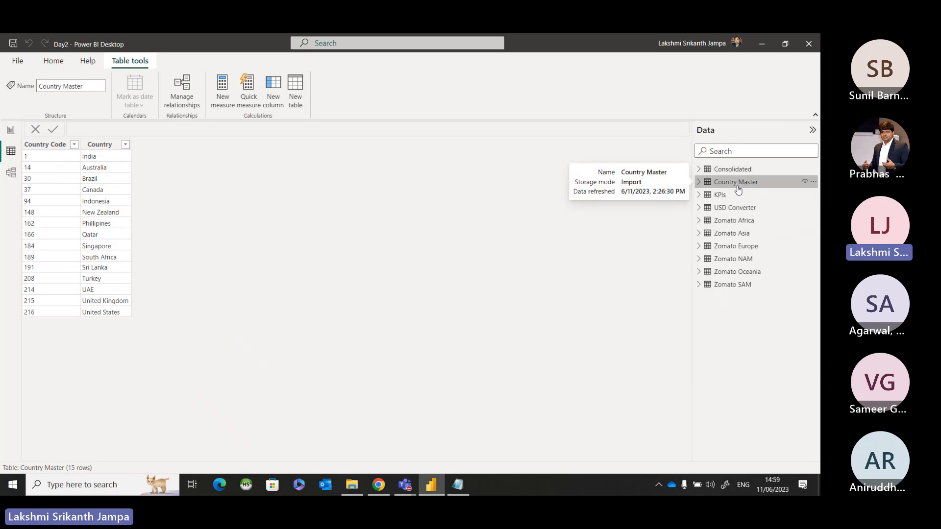
key(alt+Tab)
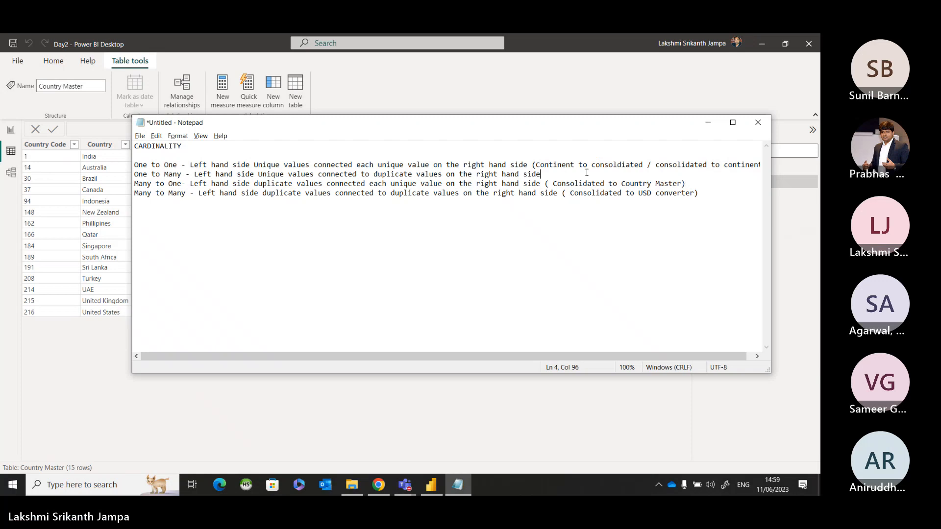
text(()
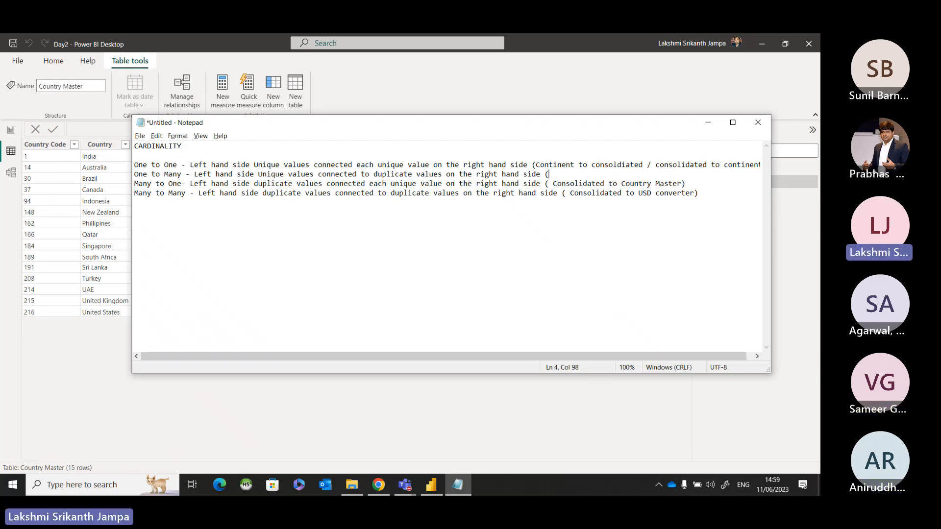
text(Country master to consilidated)
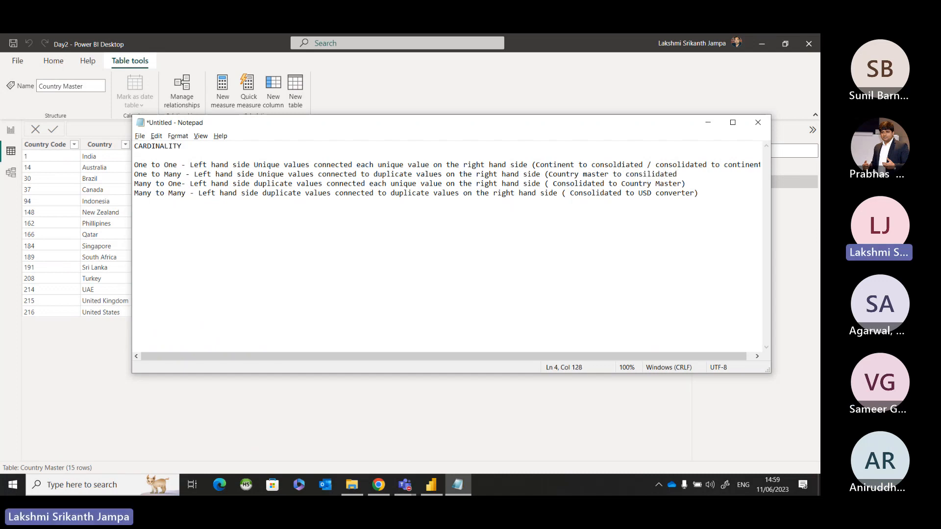
key(BackSpace)
key(BackSpace)
key(BackSpace)
key(BackSpace)
key(BackSpace)
key(BackSpace)
key(BackSpace)
key(BackSpace)
text(o)
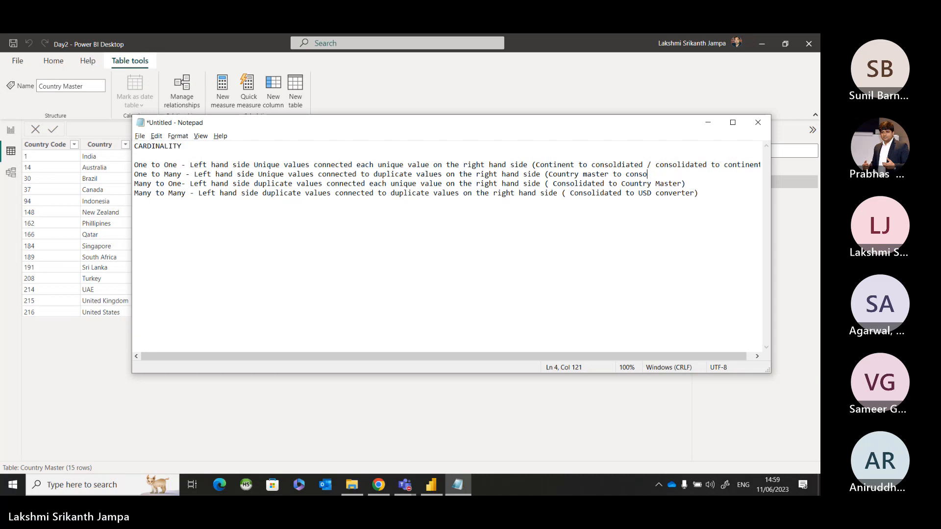
text(lidated))
Copy the four cardinality lines from Notepad and send them in the Teams meeting chat.
drag(706, 193, 62, 162)
click(411, 486)
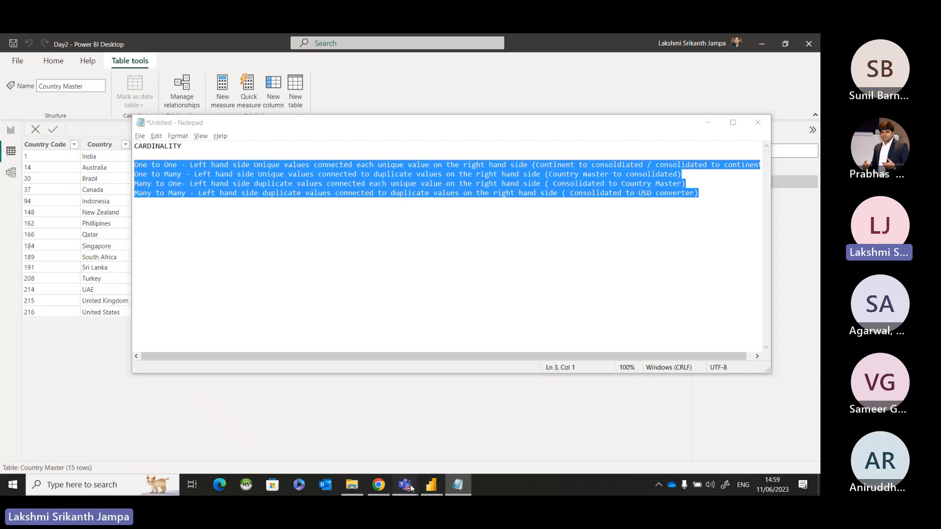
click(439, 414)
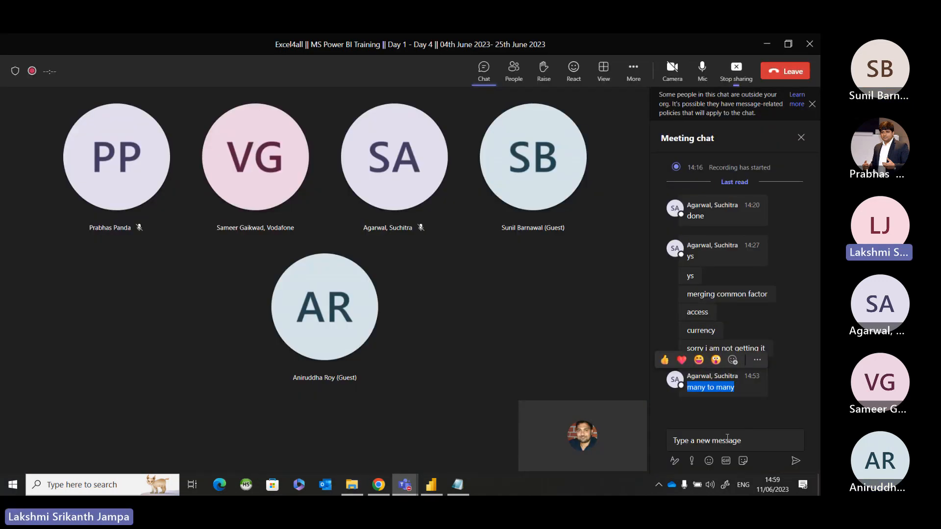
click(727, 440)
key(ctrl+v)
key(Return)
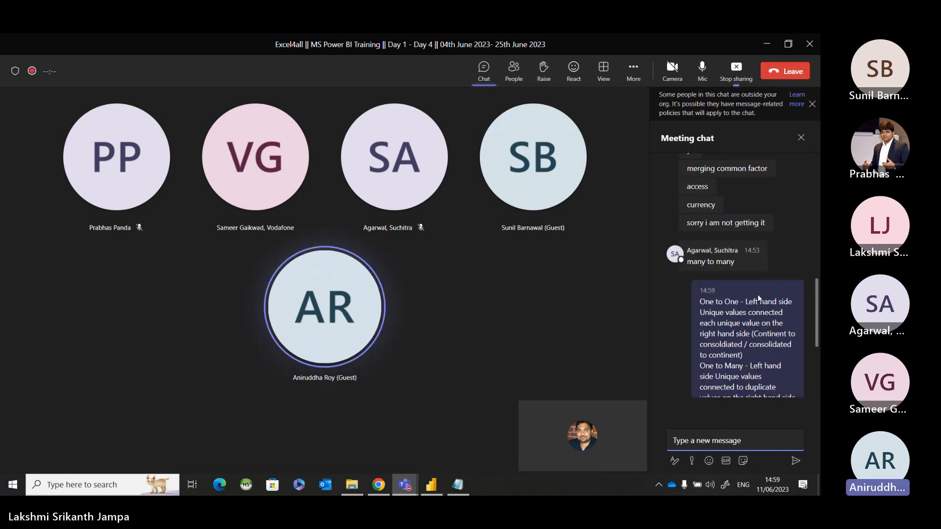
Switch back to Notepad and maximize its window.
key(alt+Tab)
click(678, 279)
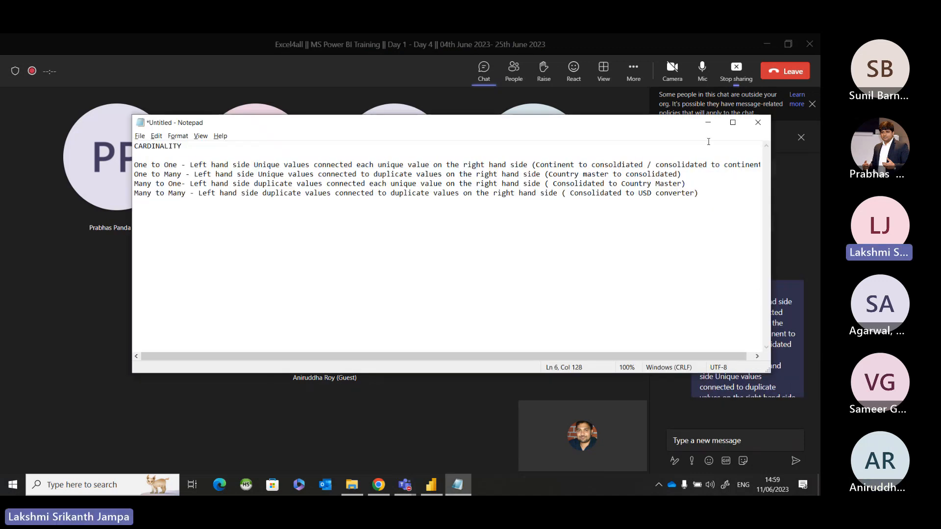
click(733, 122)
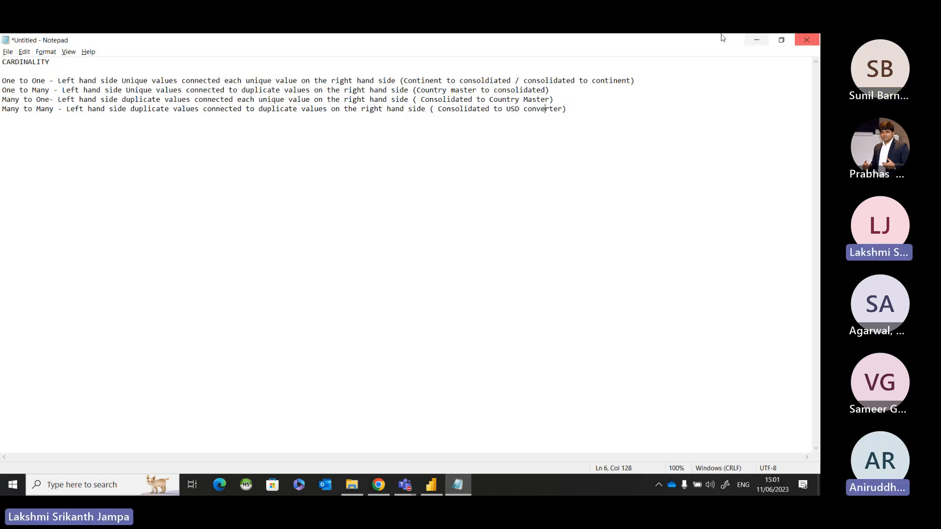
Switch to Power BI Desktop and examine the Consolidated table and the USD Converter table.
click(755, 40)
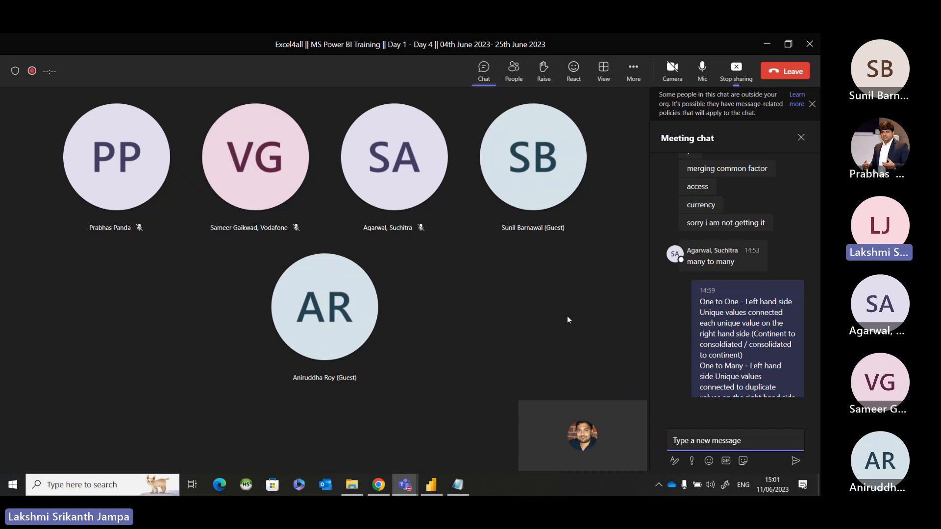
mouse_move(431, 485)
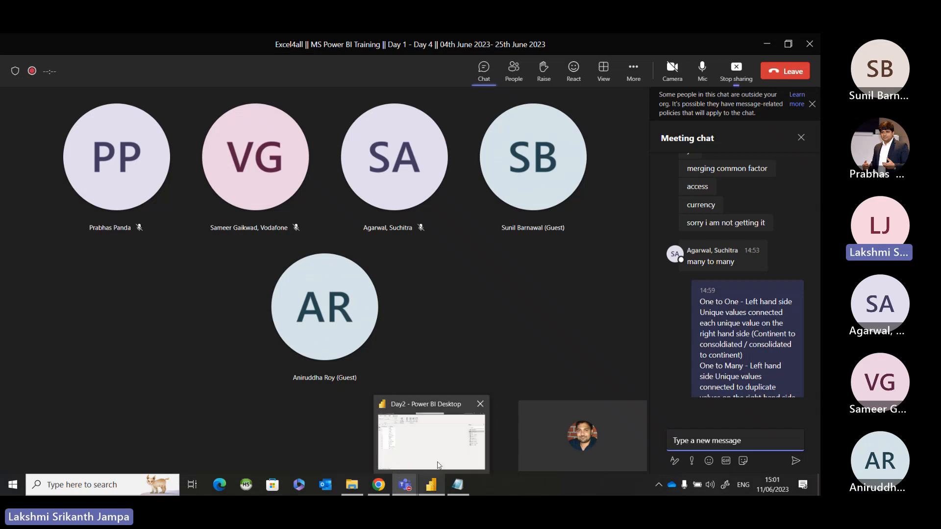
click(439, 465)
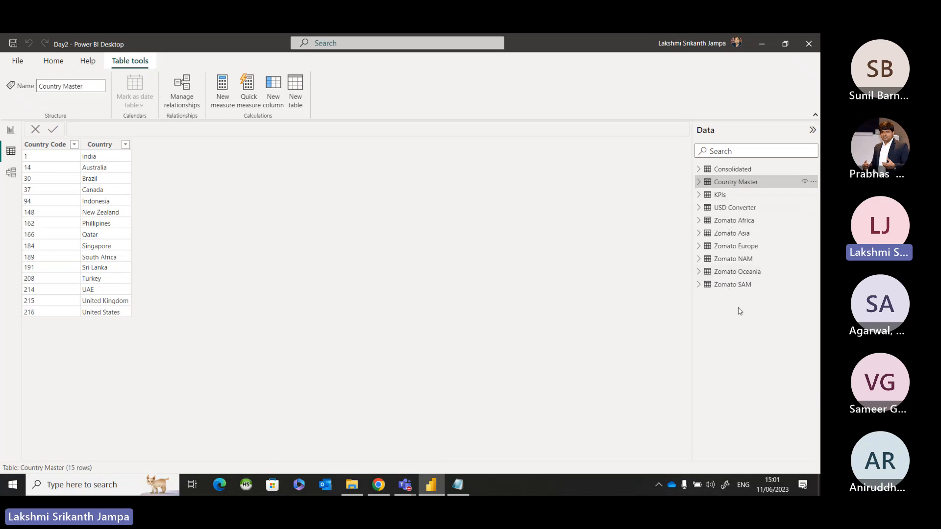
click(730, 170)
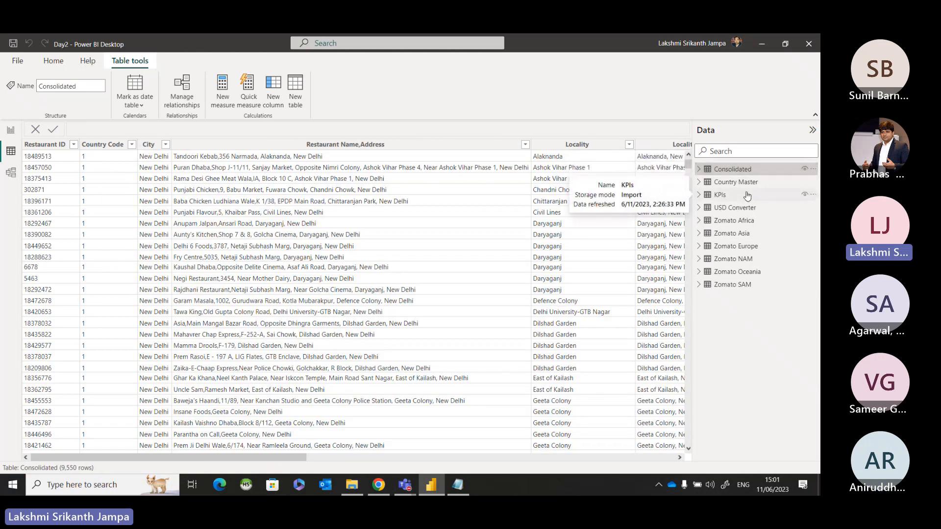
click(739, 208)
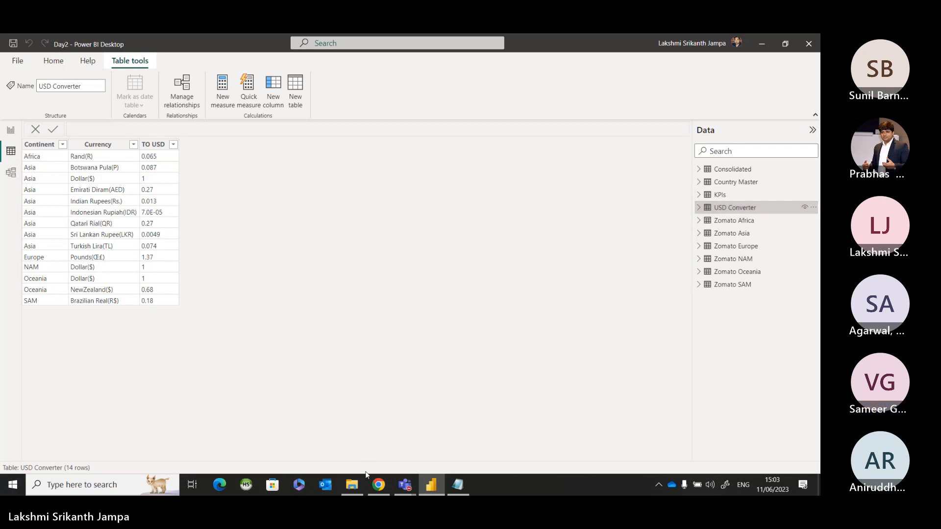
click(352, 485)
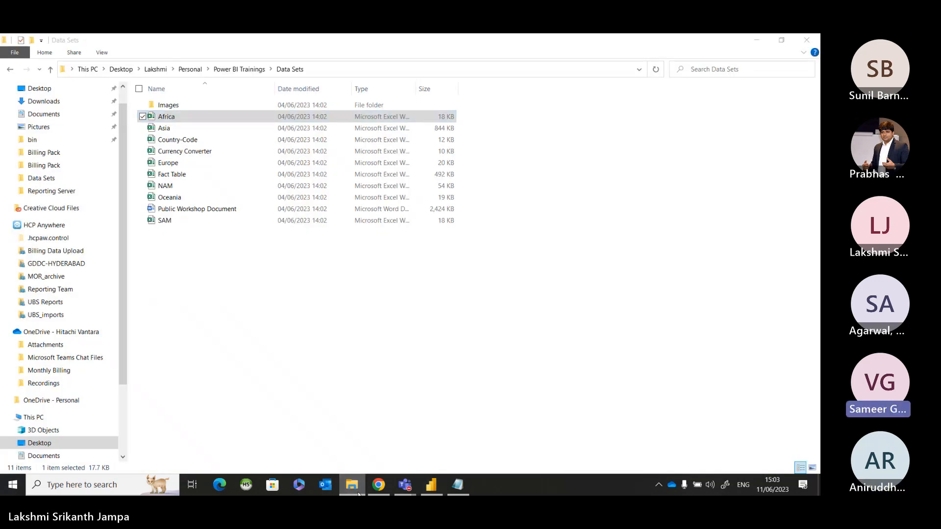
click(351, 485)
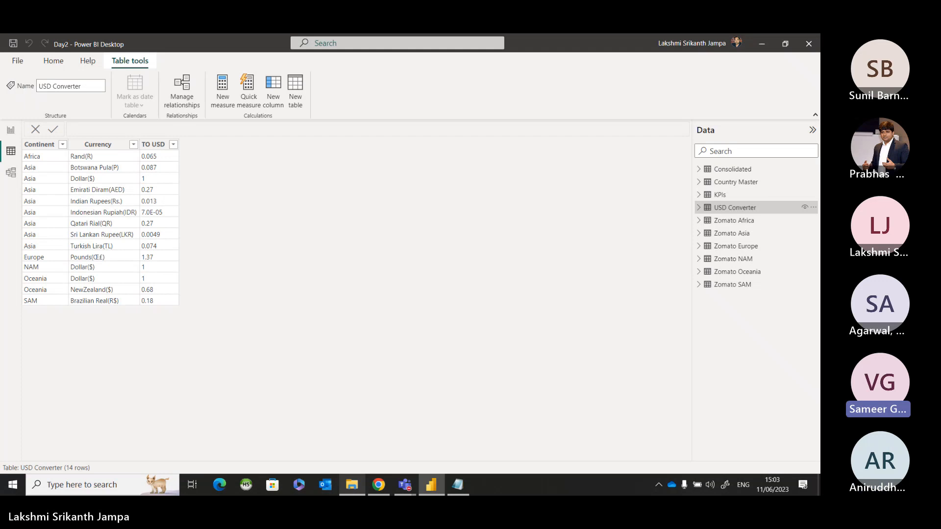
Switch to Notepad and add the line "COnsolidated USD COnverter" a few blank lines below the cardinality notes.
click(457, 485)
key(Return)
key(Return)
key(Return)
key(Return)
key(Return)
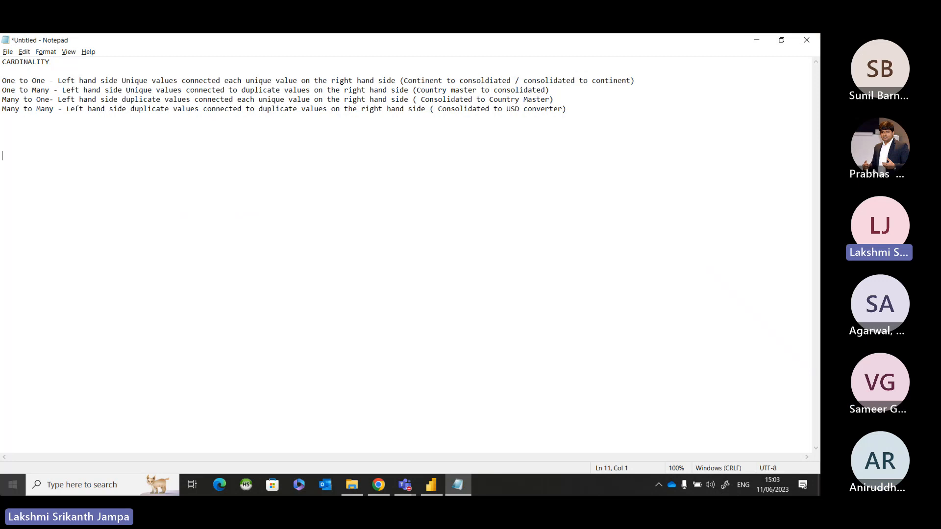
text(COnsolidated)
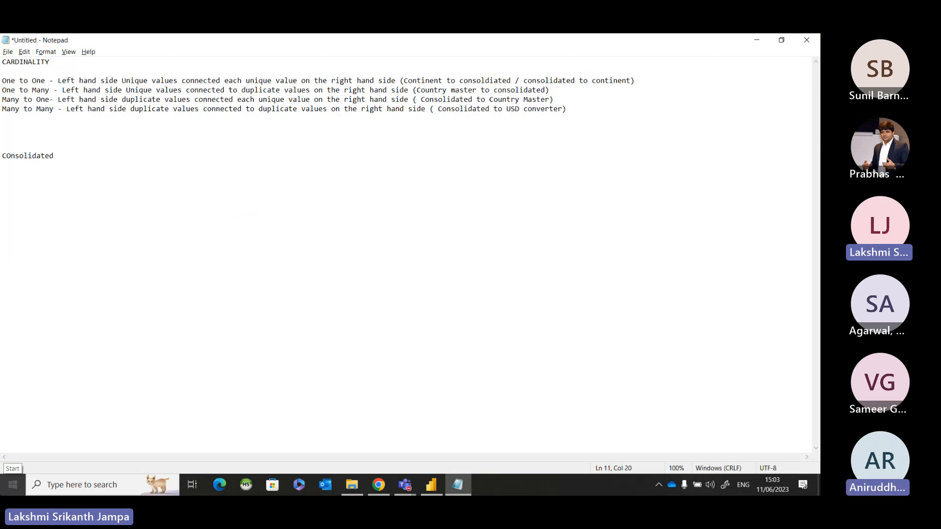
text(       USCCon)
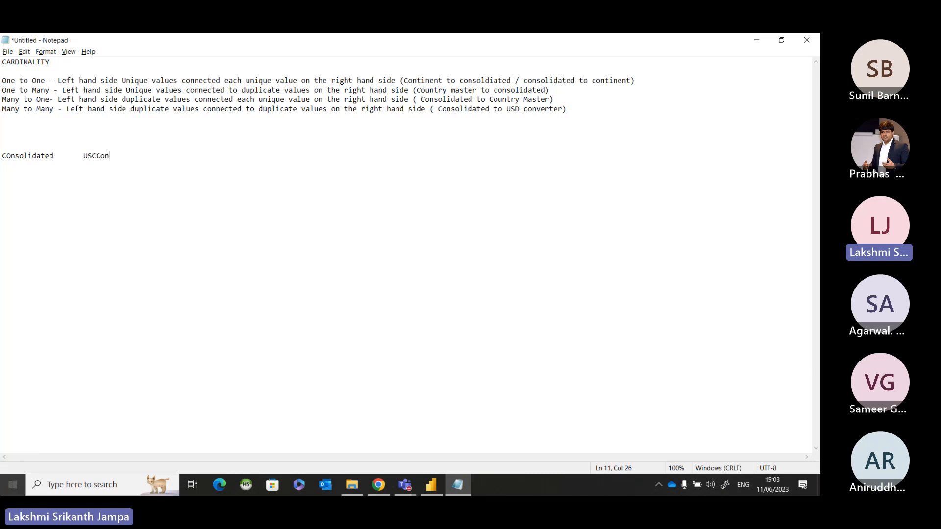
key(BackSpace)
key(BackSpace)
key(BackSpace)
key(BackSpace)
text(D CO)
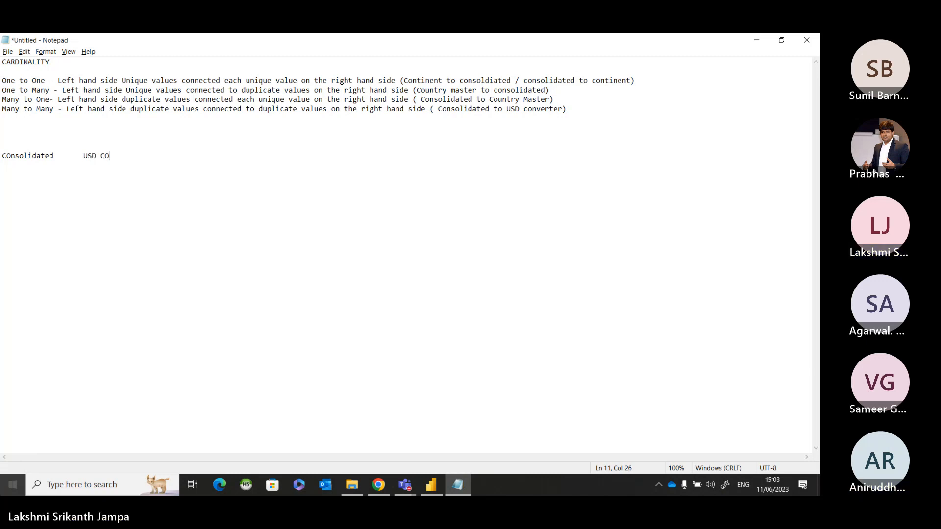
text(nverter)
key(Return)
Copy the Consolidated and USD Converter line, and open a blank workbook in Excel.
drag(160, 161, 2, 156)
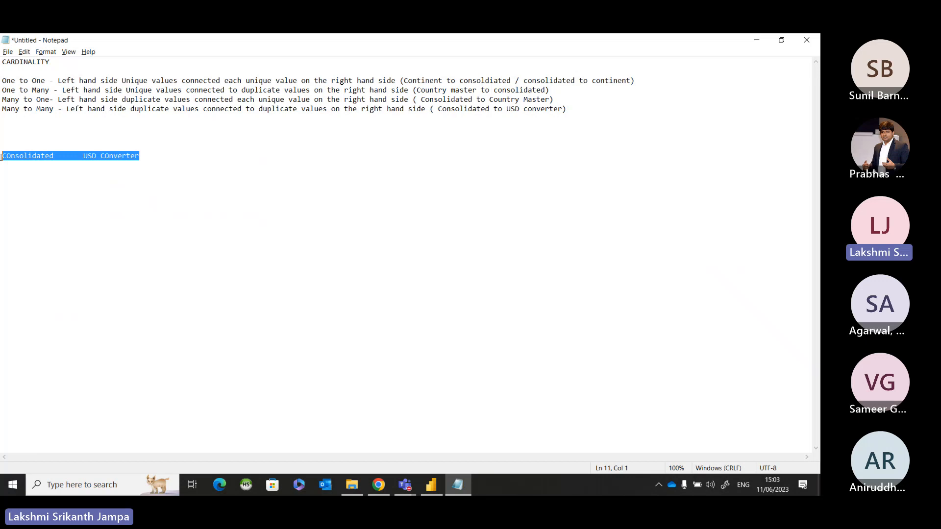
click(100, 492)
text(excel)
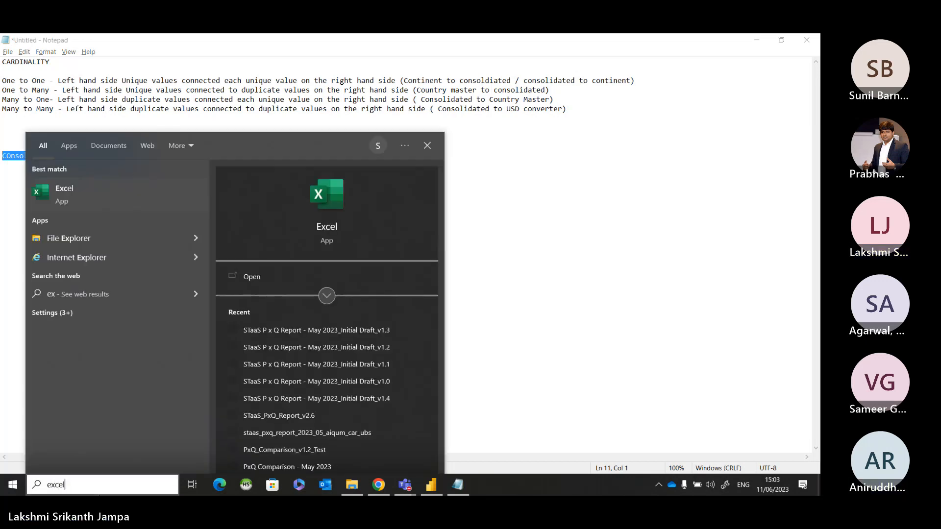
text(\)
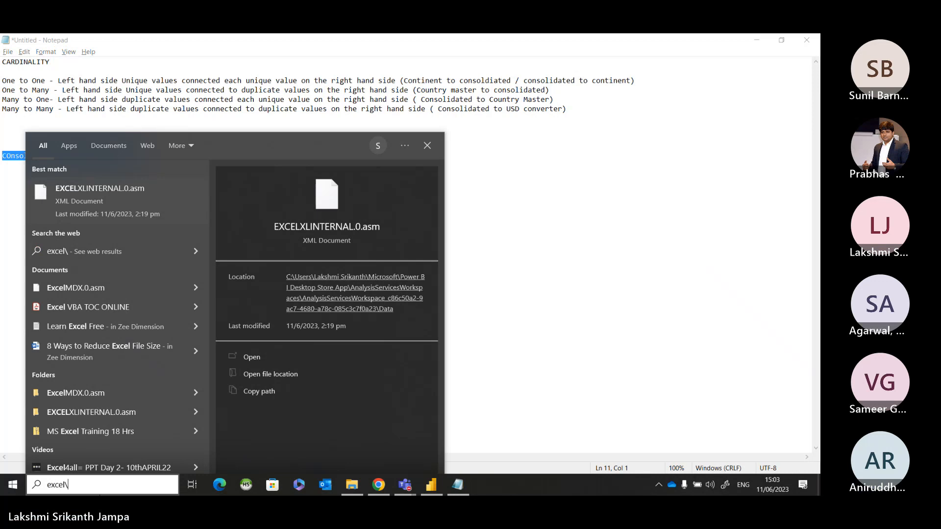
key(BackSpace)
key(Return)
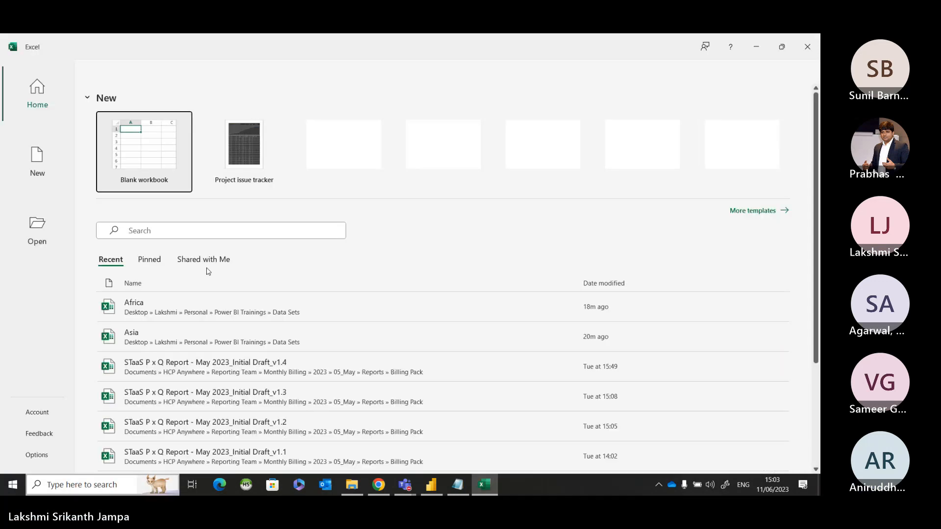
click(183, 188)
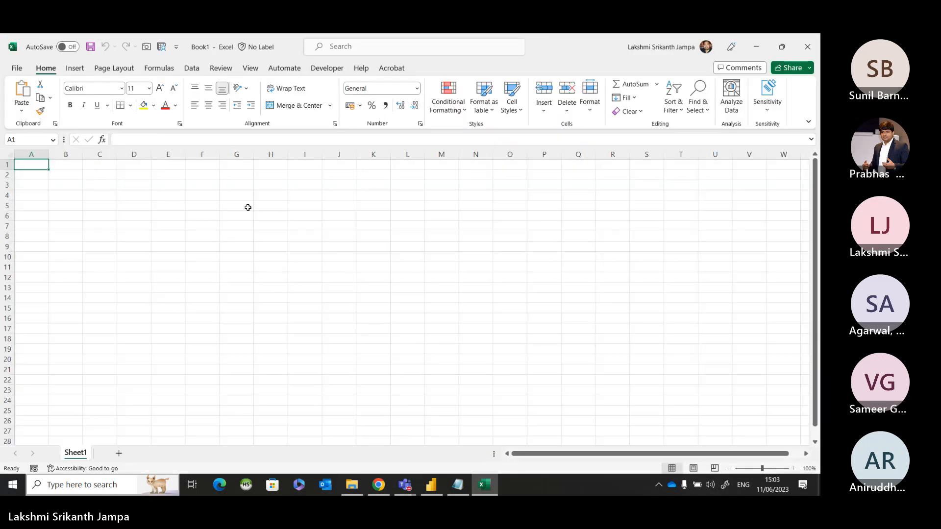
Paste the copied line into cell H8 with column H fitted to it, and trim the entry to "Consolidated".
click(253, 235)
text(COnsolidated     USD COnverter)
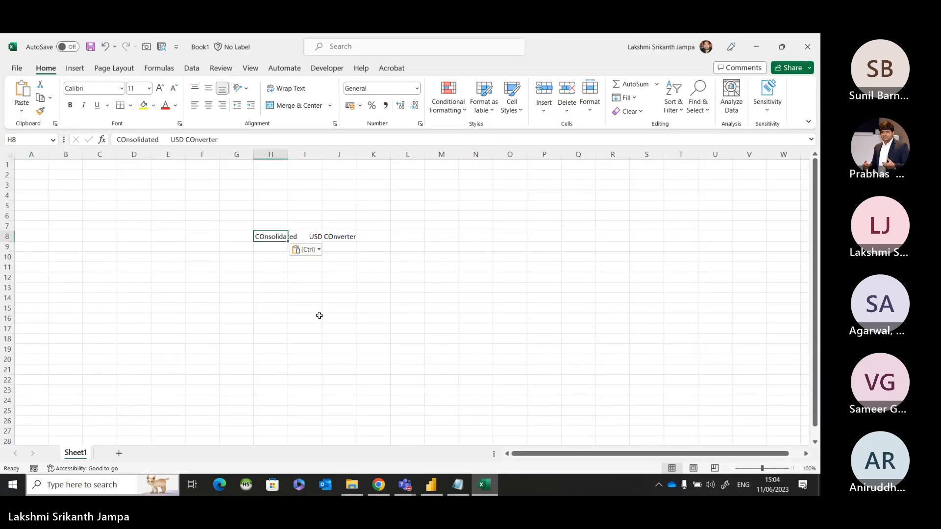
double_click(288, 154)
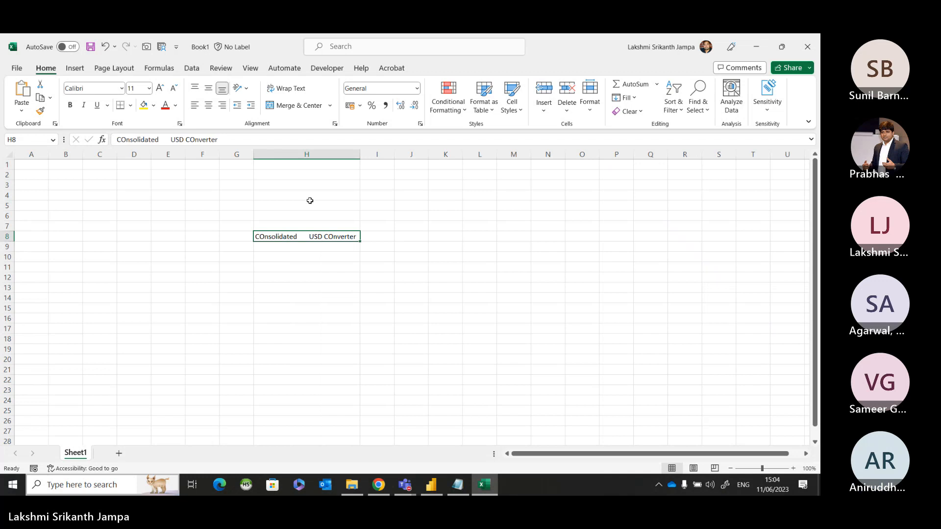
double_click(314, 235)
drag(297, 236, 367, 229)
key(BackSpace)
key(Return)
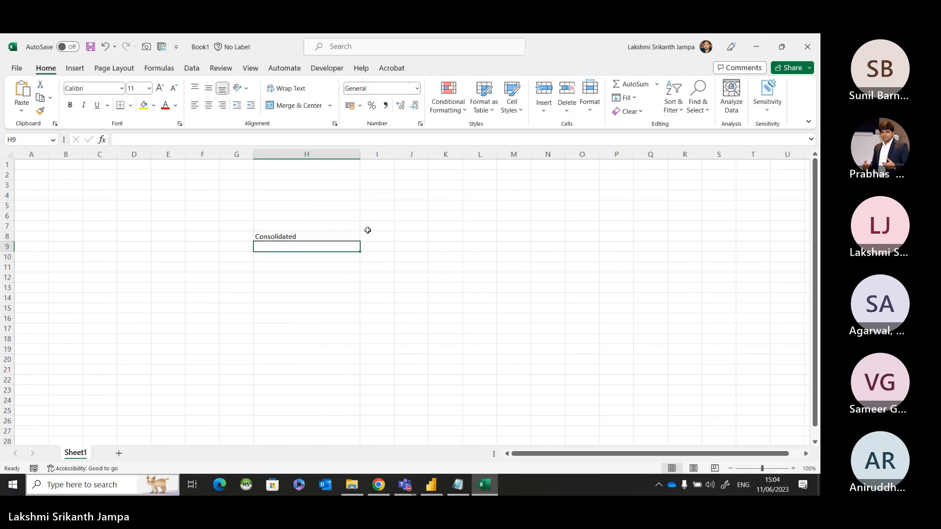
Enter the headings "Left" in cell H7 and "Right" in cell I7.
click(288, 224)
text(Le)
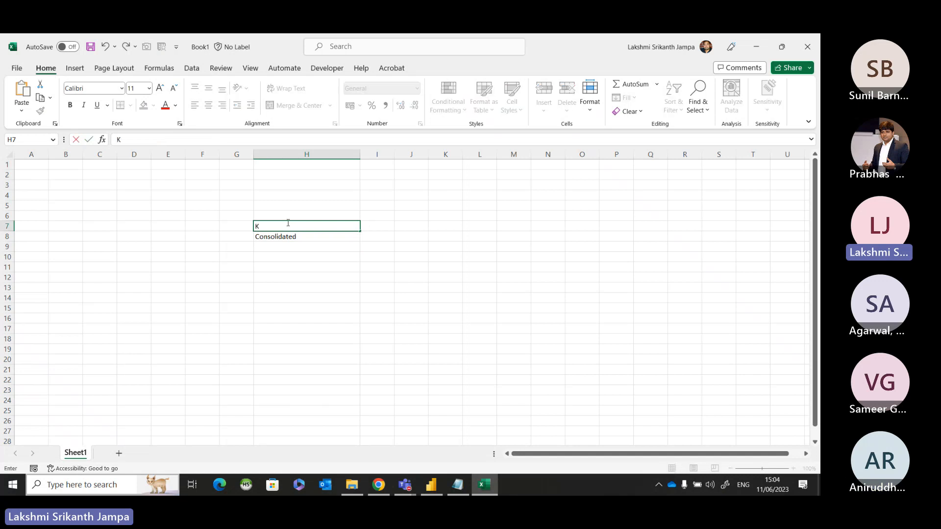
text(ft)
key(Return)
click(288, 223)
key(Right)
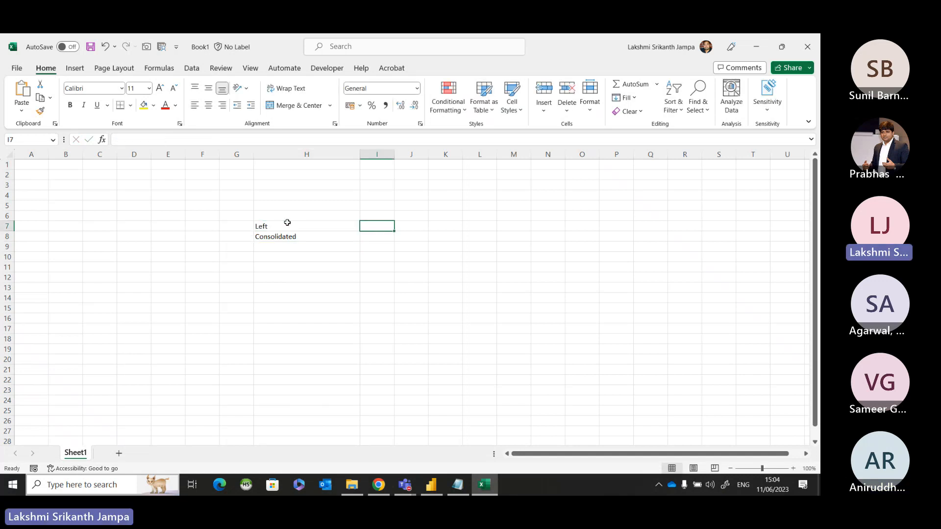
text(Right)
key(Return)
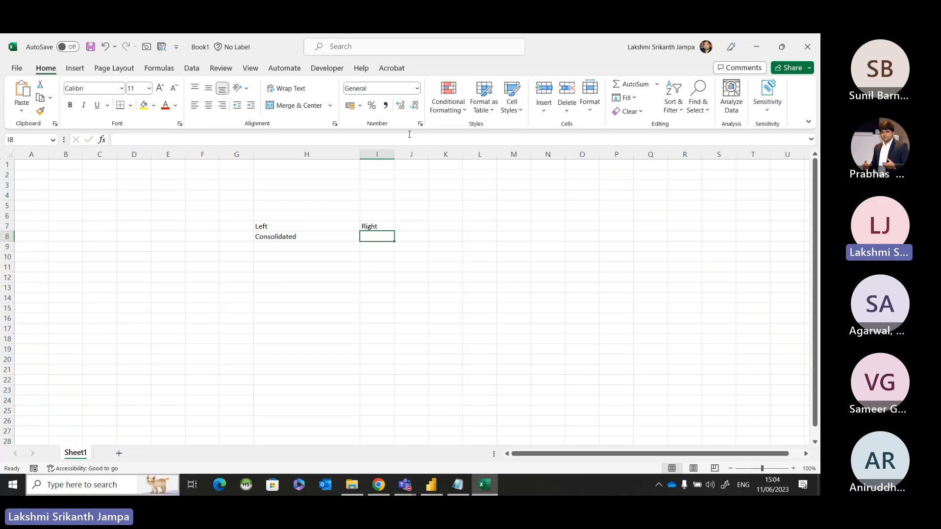
Resize columns H and I to the same width.
double_click(361, 155)
drag(275, 154, 313, 152)
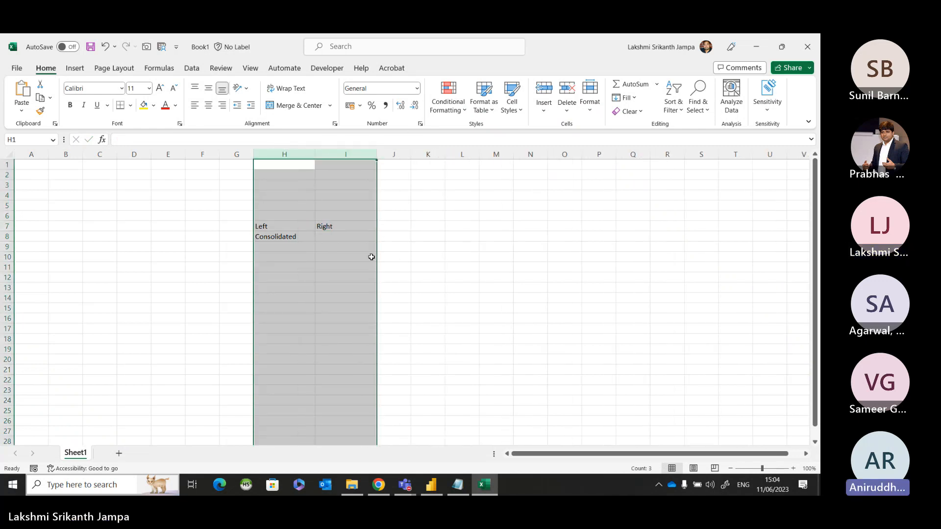
click(369, 254)
Widen column J and enter the heading "Relationship" in cell J7.
click(390, 225)
drag(417, 153, 475, 153)
text(Relationshipo)
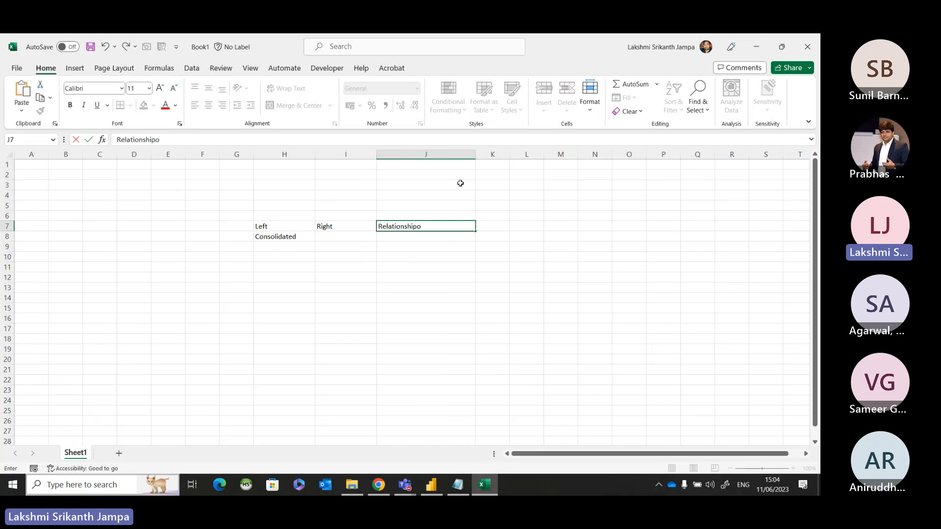
key(BackSpace)
key(Return)
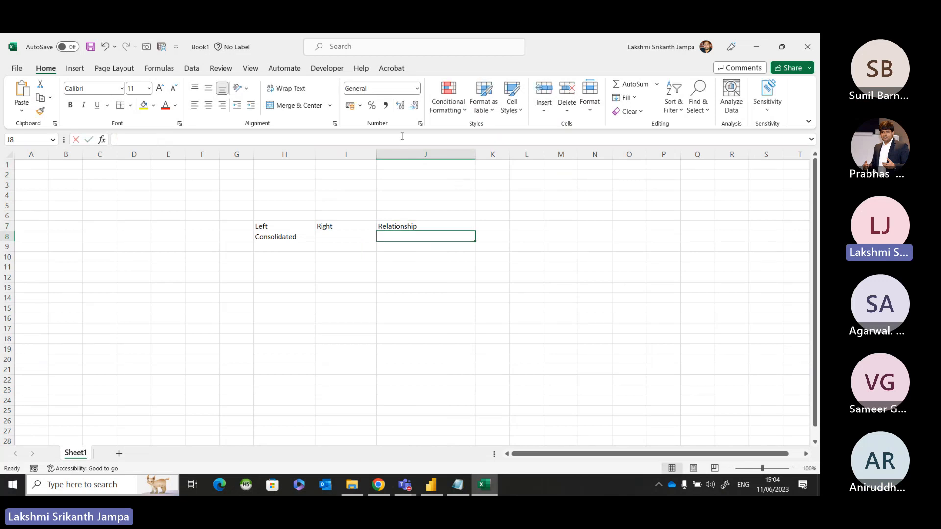
Insert a column before the Relationship column, head it "Common / Connector" in J7, and fit its width to the text.
click(400, 154)
key(ctrl+shift+plus)
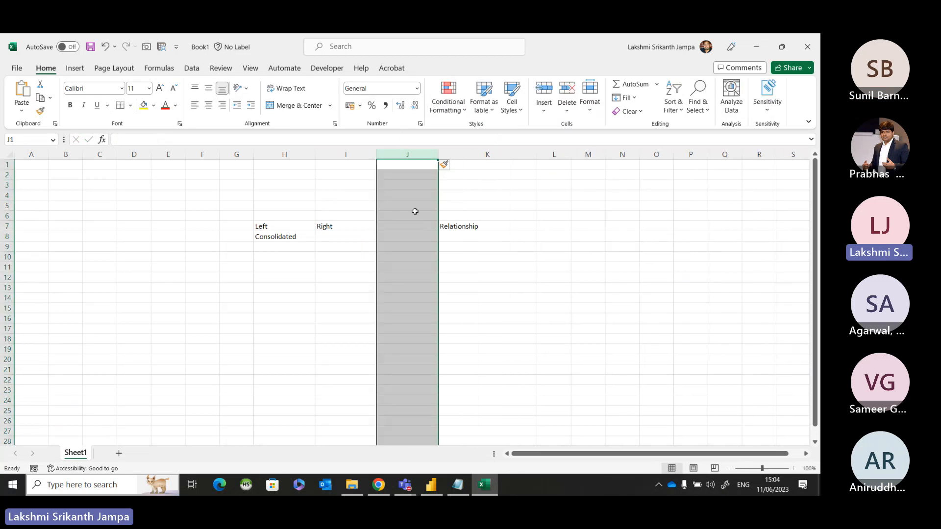
click(405, 226)
text(COnn)
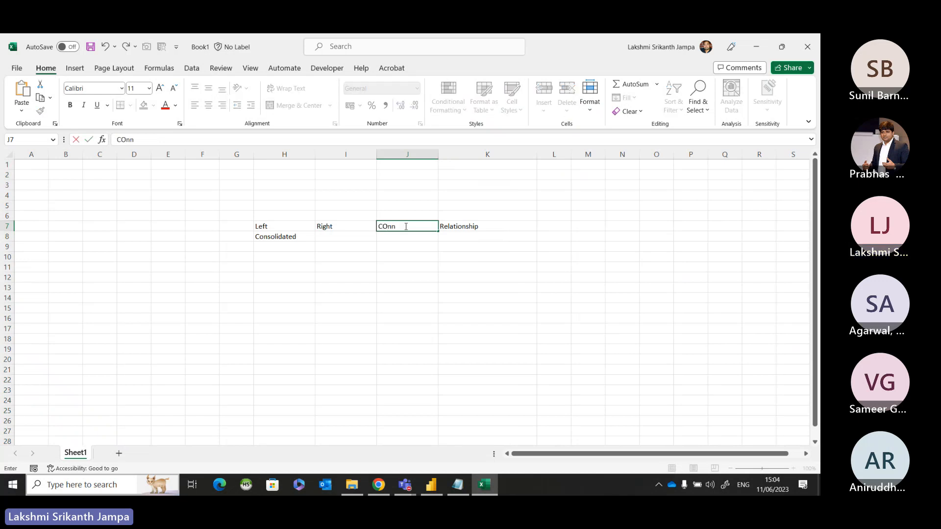
text(ommon)
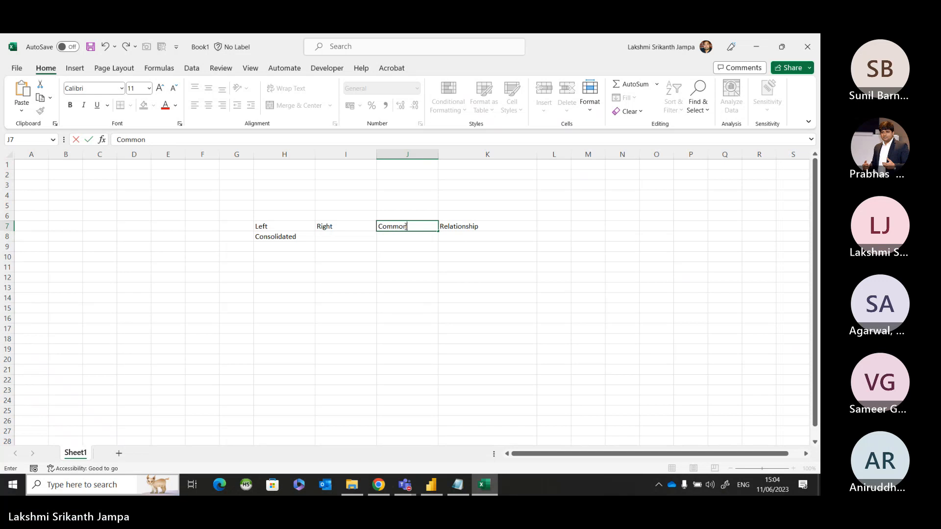
text( / Connection)
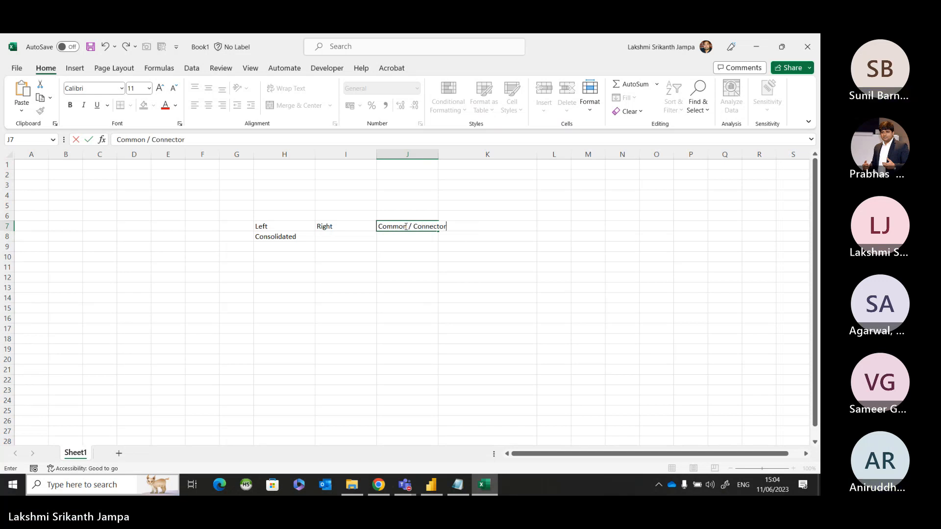
key(Return)
double_click(438, 154)
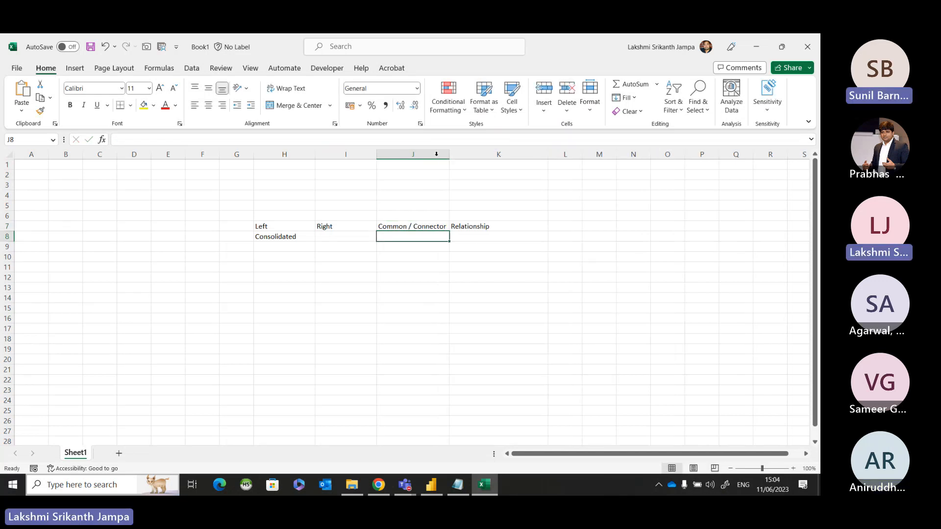
Enter "USD Converter" in cell I8 and "Continent" in cell J8.
click(318, 235)
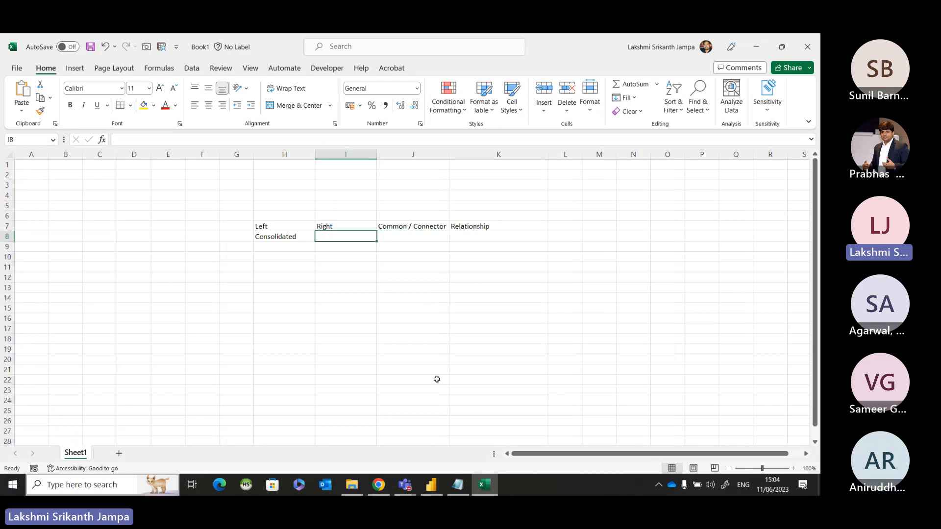
text(USD Converted)
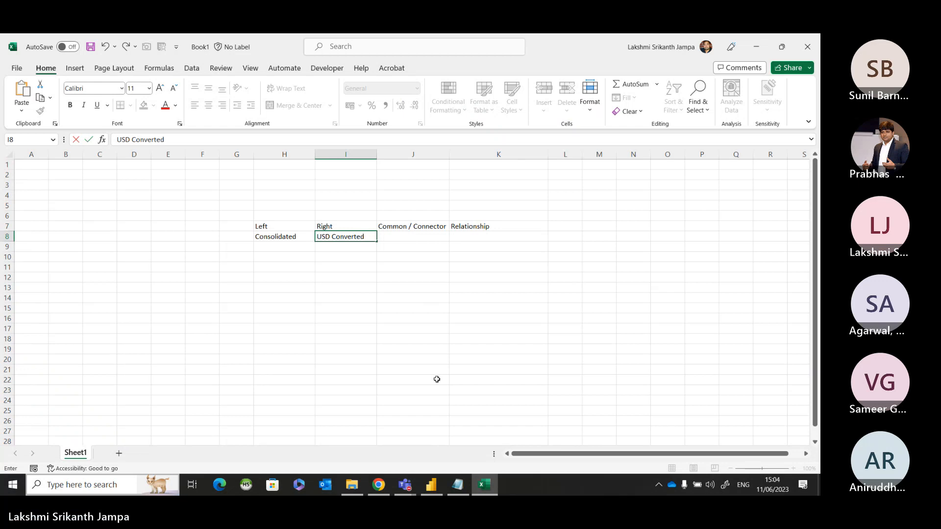
key(BackSpace)
text(r)
key(Return)
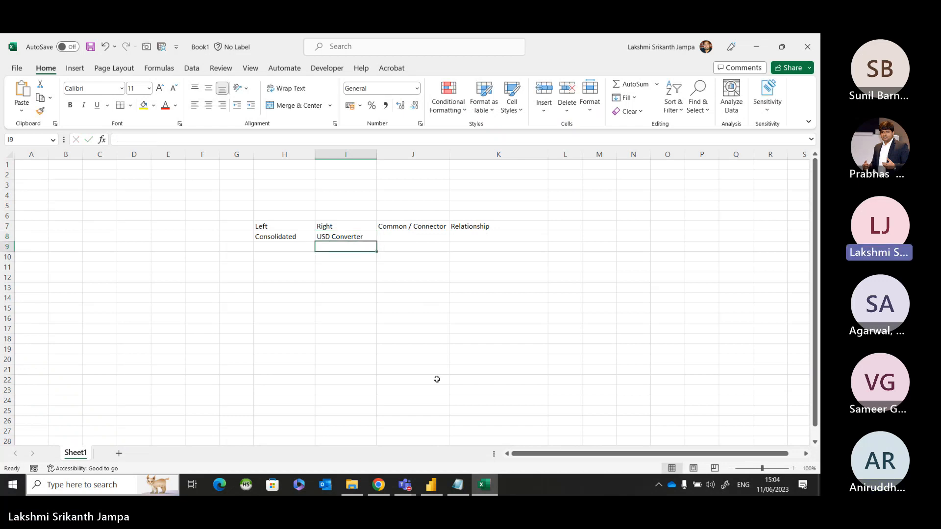
click(422, 239)
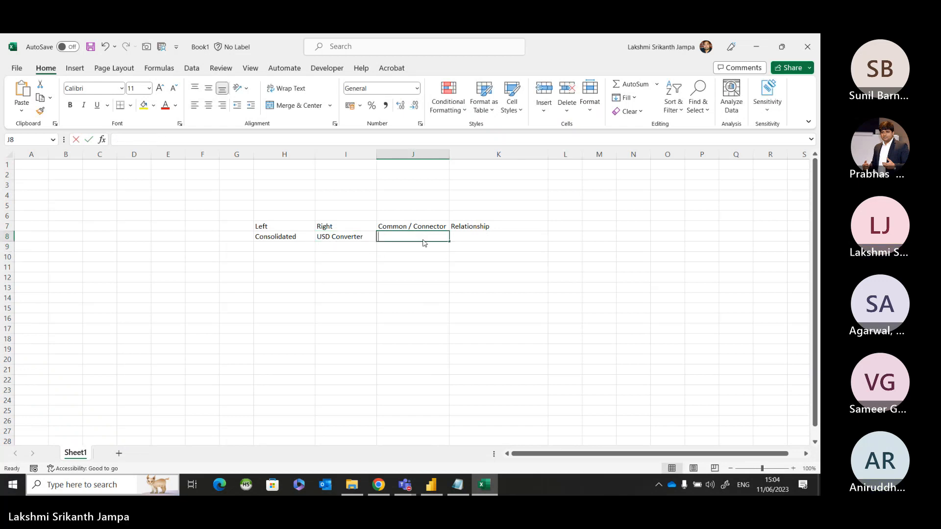
text(Continent)
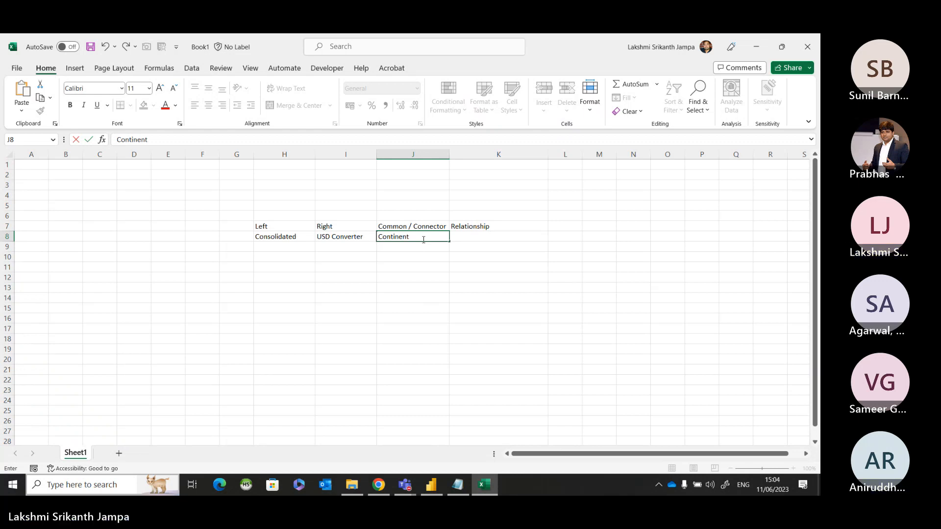
key(Return)
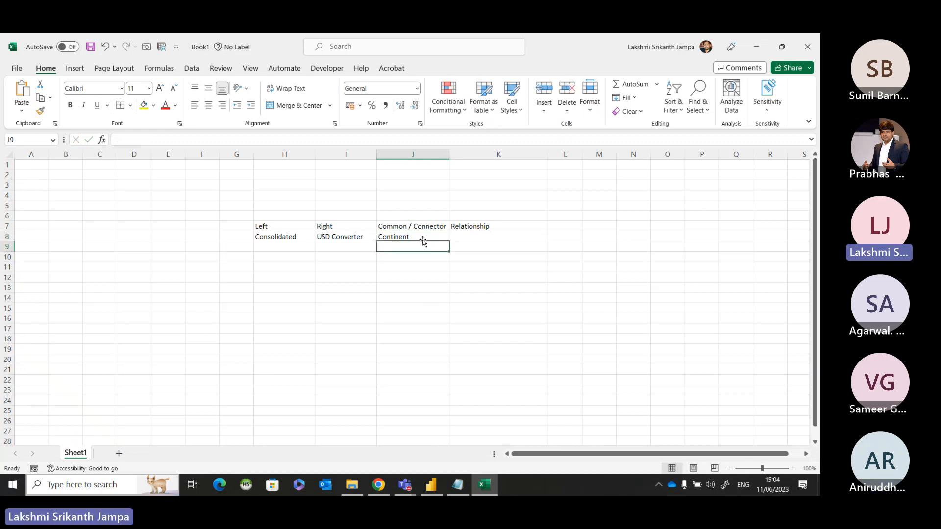
Enter "Many to One" as the relationship in cell K8.
click(466, 238)
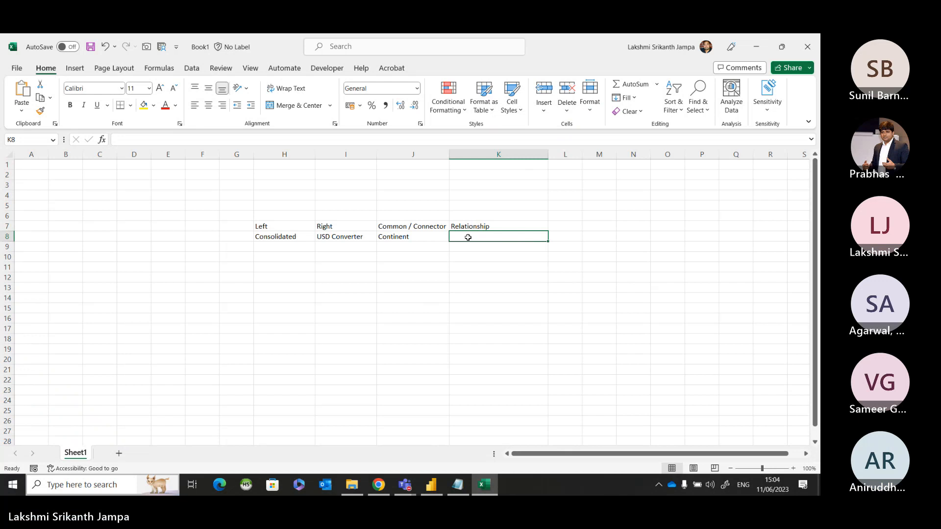
text(Man)
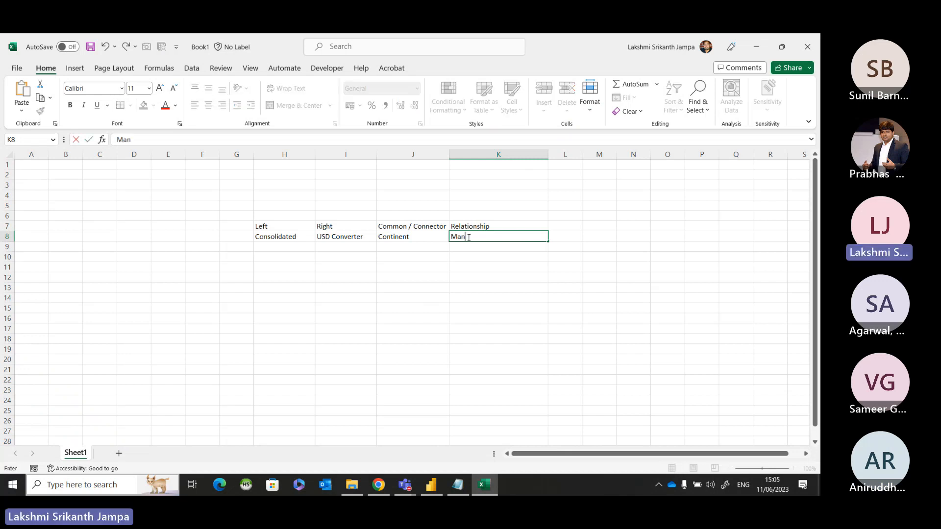
text(yu to One)
key(Return)
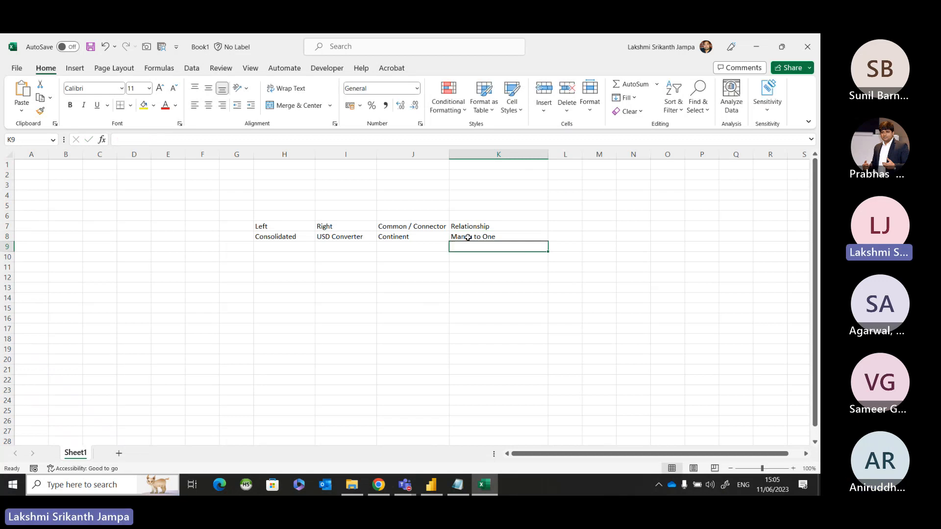
click(468, 237)
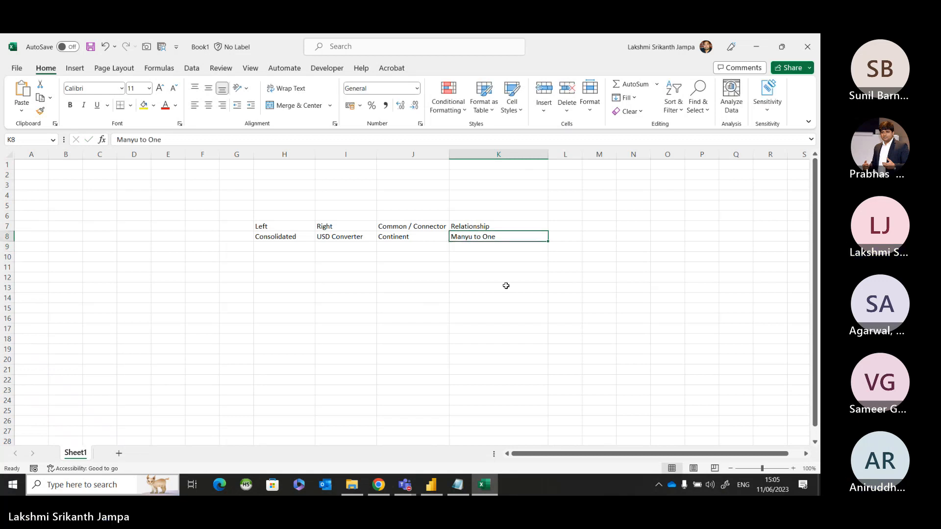
text(Many to Obe)
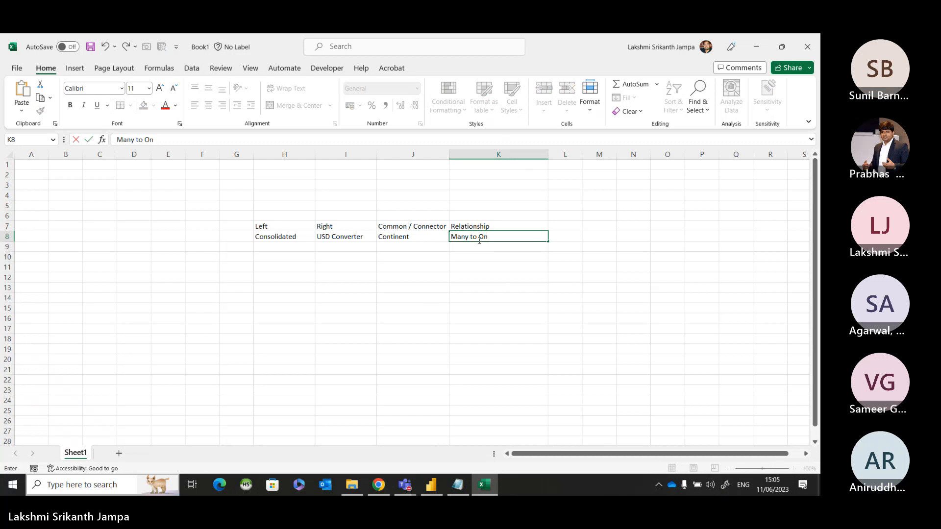
text(e)
key(Return)
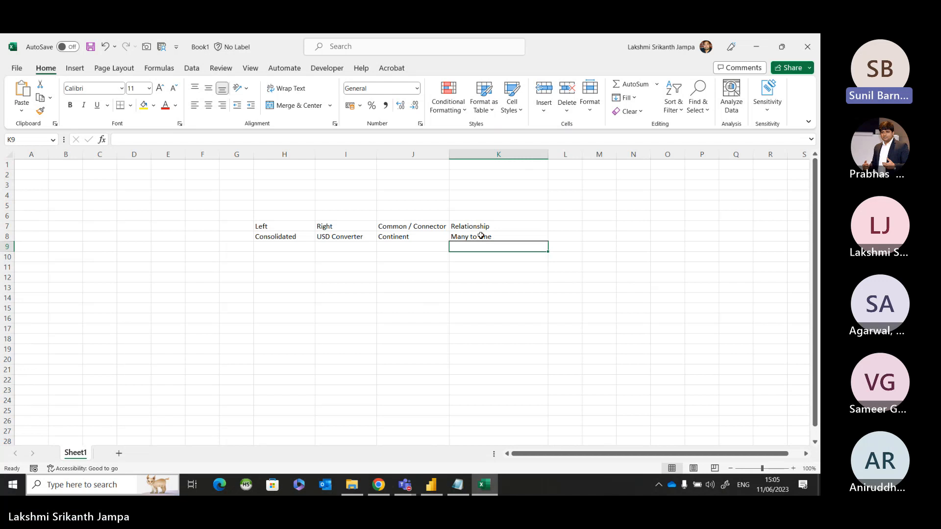
Replace the relationship in cell K8 with "Many to Many".
click(480, 236)
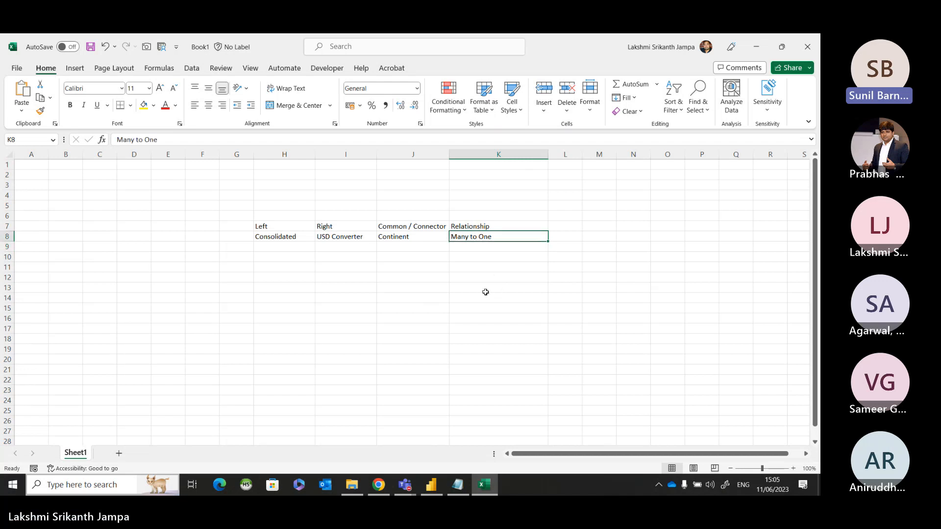
text(Ma)
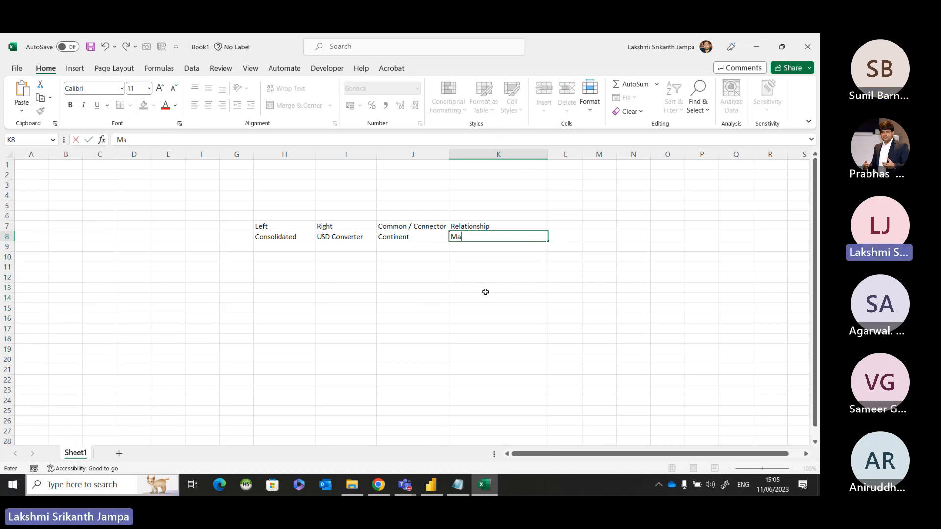
text(ny to Many)
key(Return)
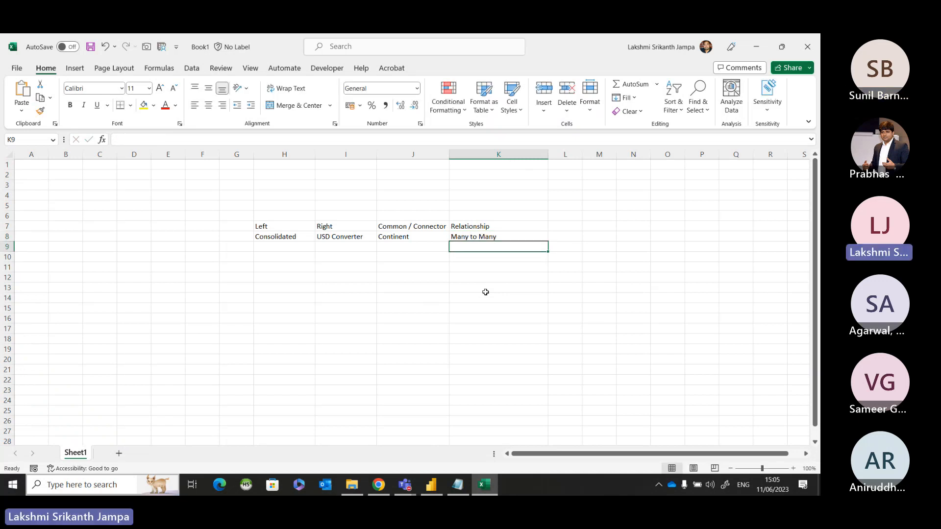
Fill the Left and Right entries of row 8 down into row 9, and enter "Continent & Currency" in J9.
click(287, 247)
shift+click(324, 245)
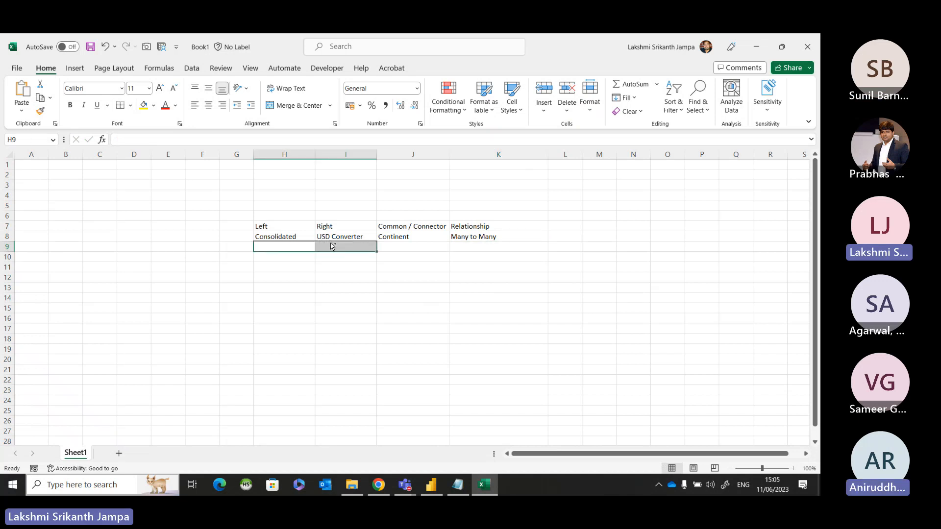
key(ctrl+d)
click(430, 249)
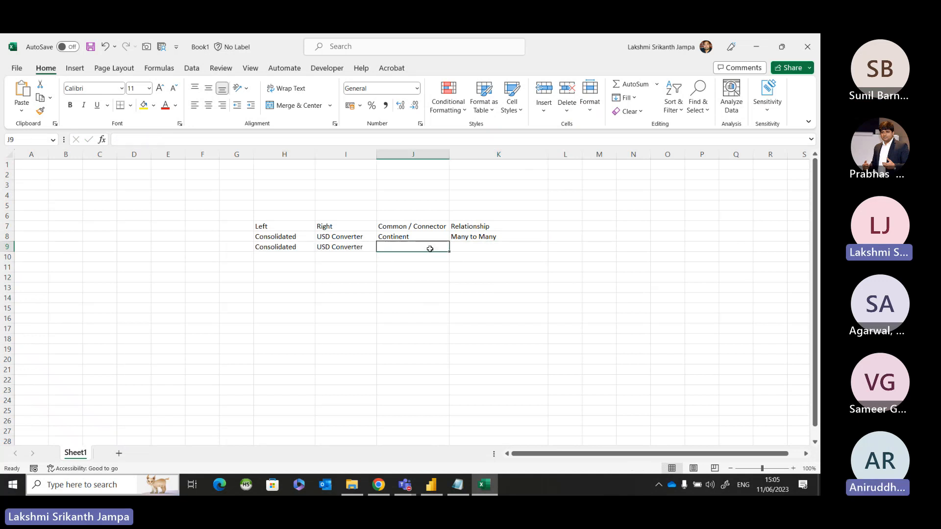
text(Continent)
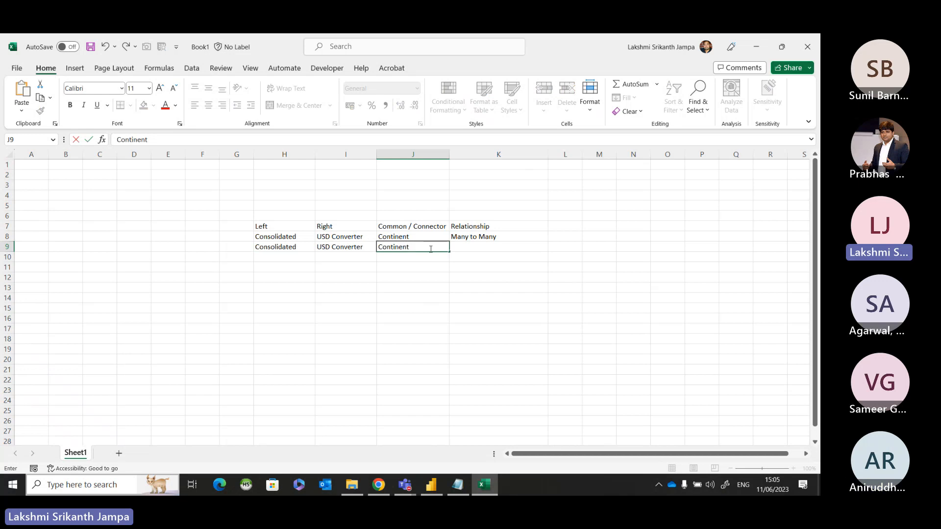
text( & C)
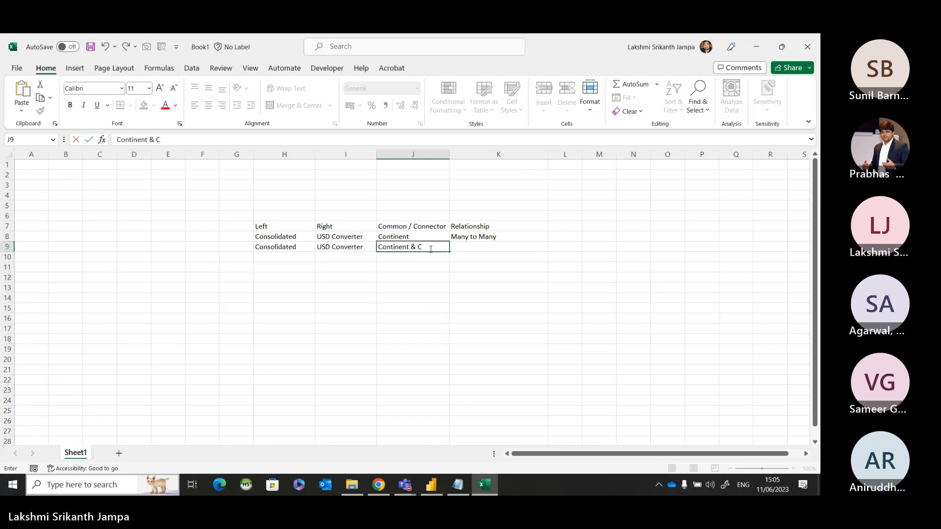
text(urrency)
key(Return)
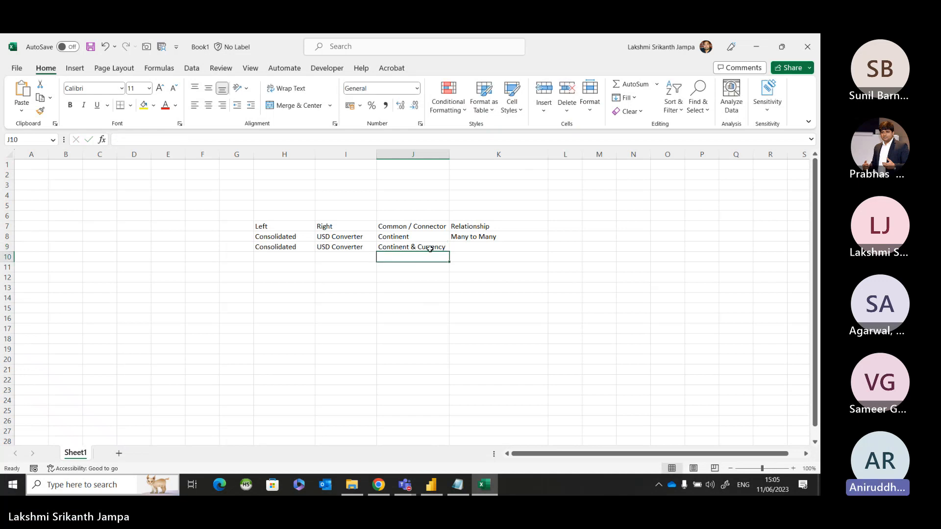
Enter "Many to One" as the relationship in cell K9.
click(457, 246)
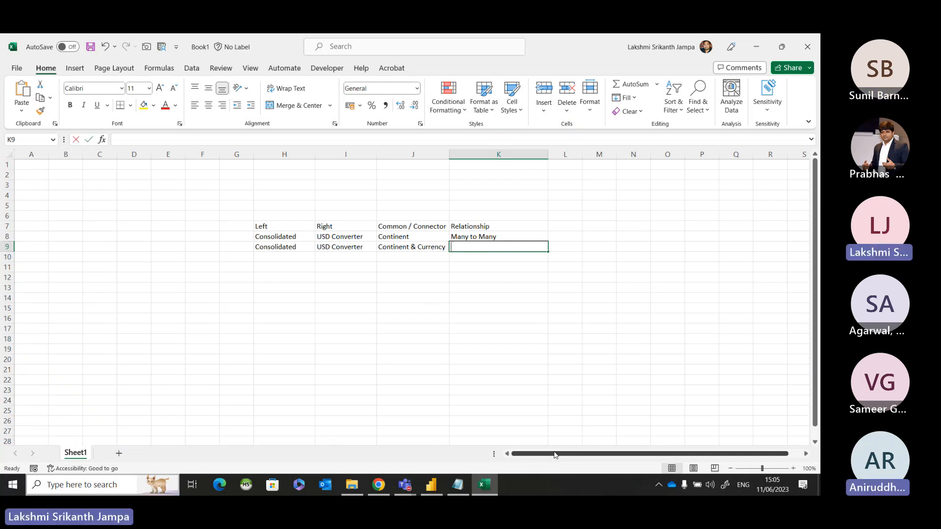
text(Many to  One)
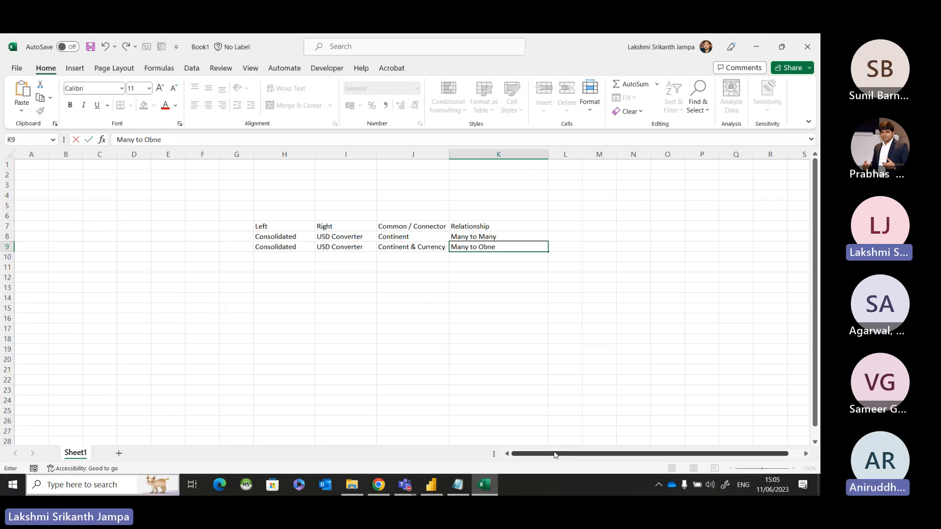
key(BackSpace)
key(BackSpace)
text(e)
key(Return)
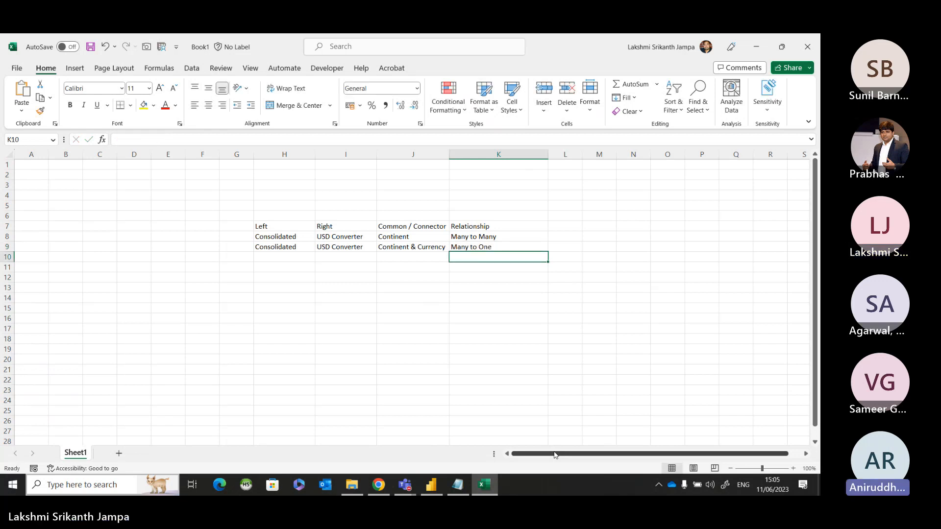
click(357, 248)
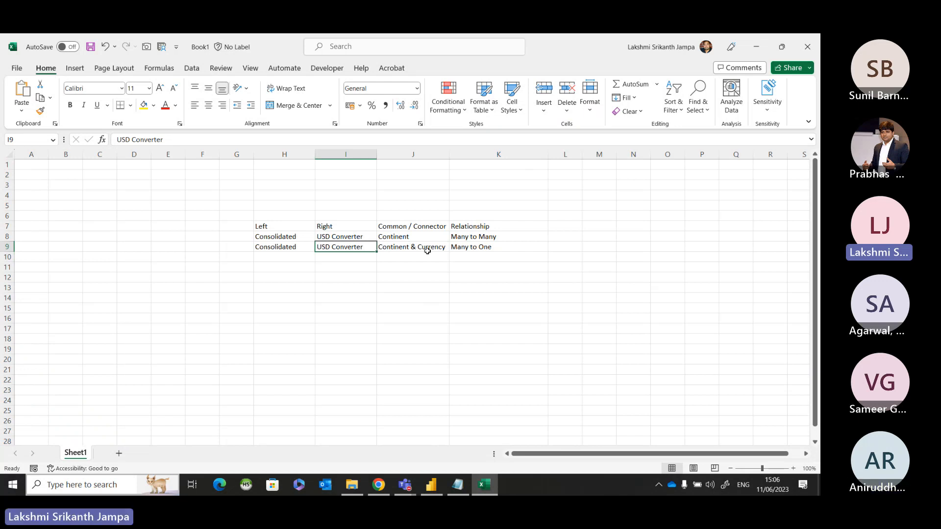
click(301, 247)
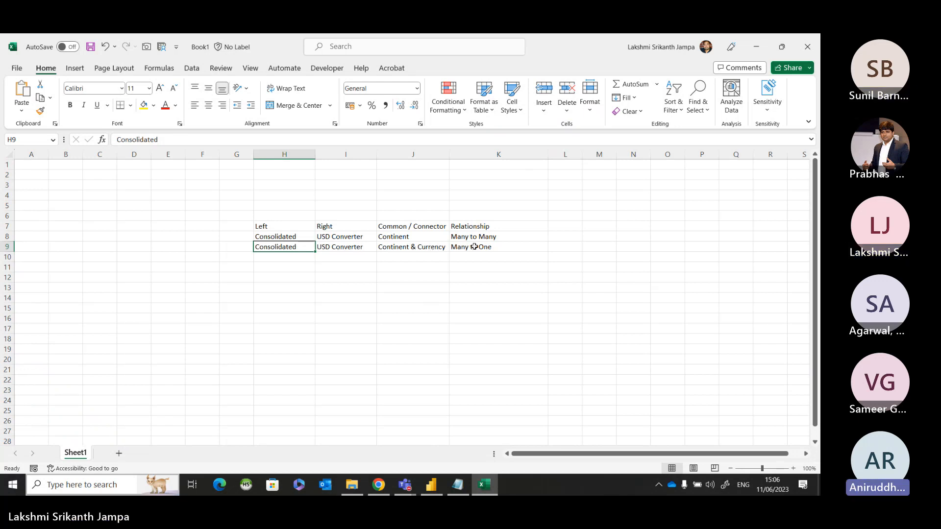
Enter "Asia", "Consildated" and "Restaurant ID" as the Left, Right and Common / Connector entries in H10:J10.
click(269, 254)
text(Asia)
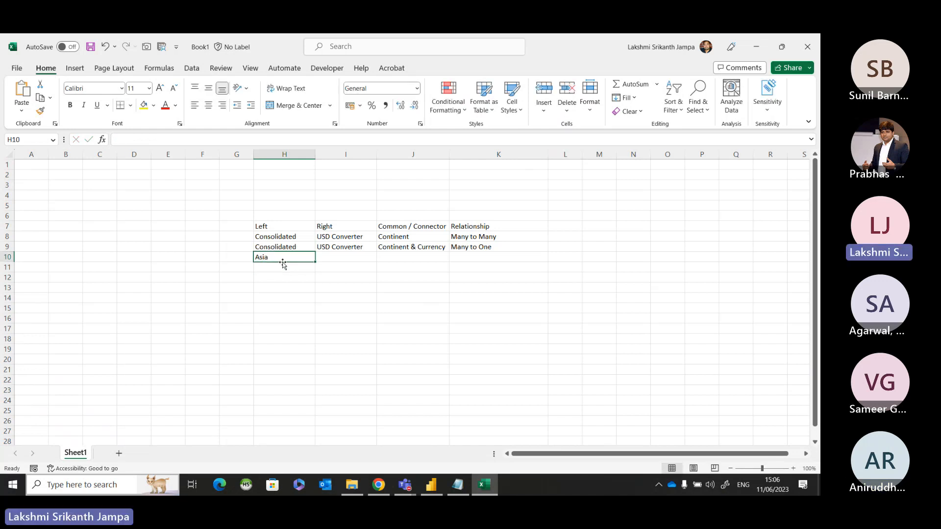
key(Tab)
text(C)
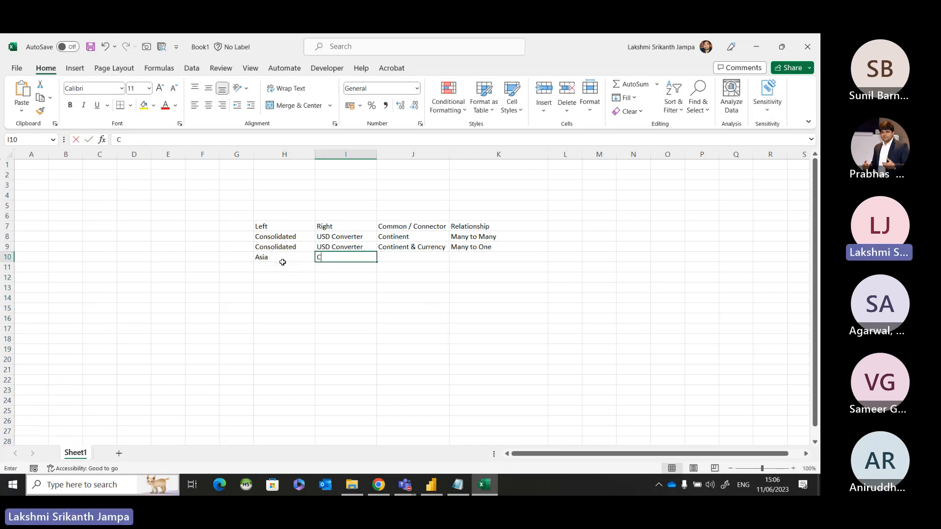
text(onsildated)
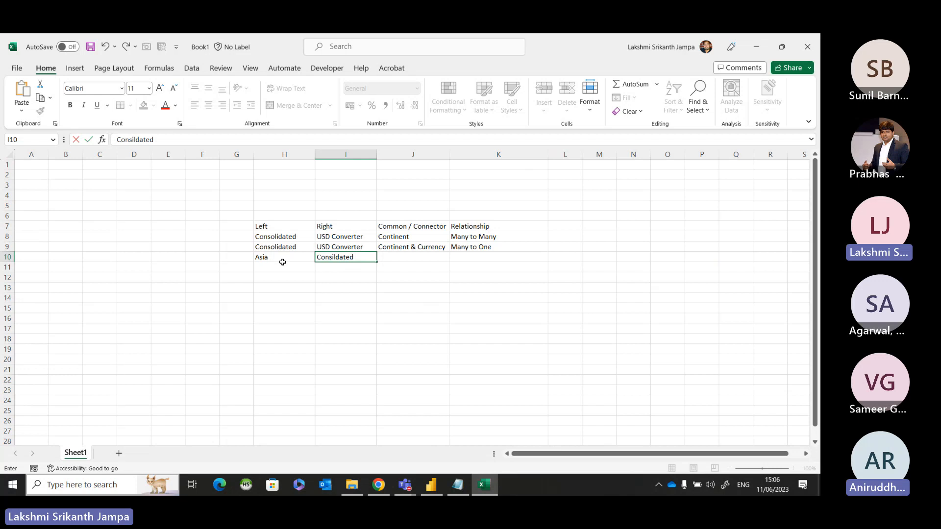
key(Tab)
text(Resi)
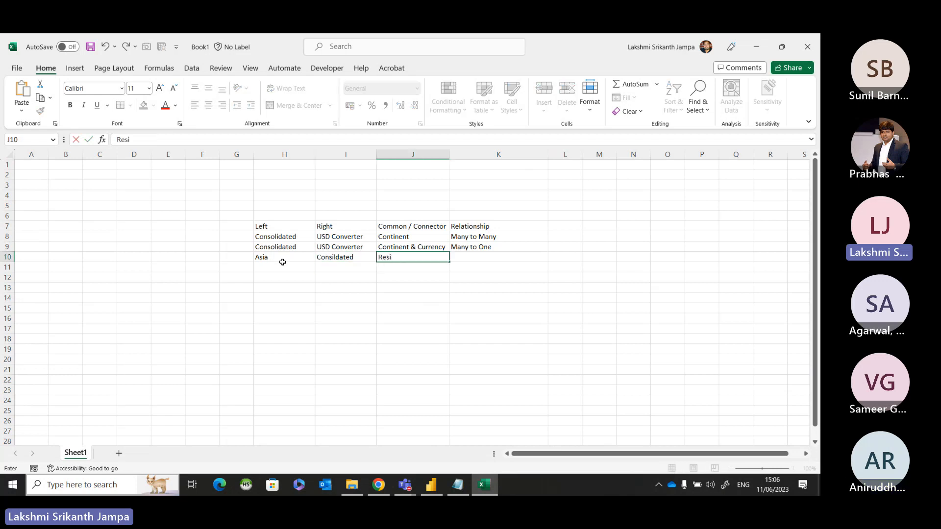
key(BackSpace)
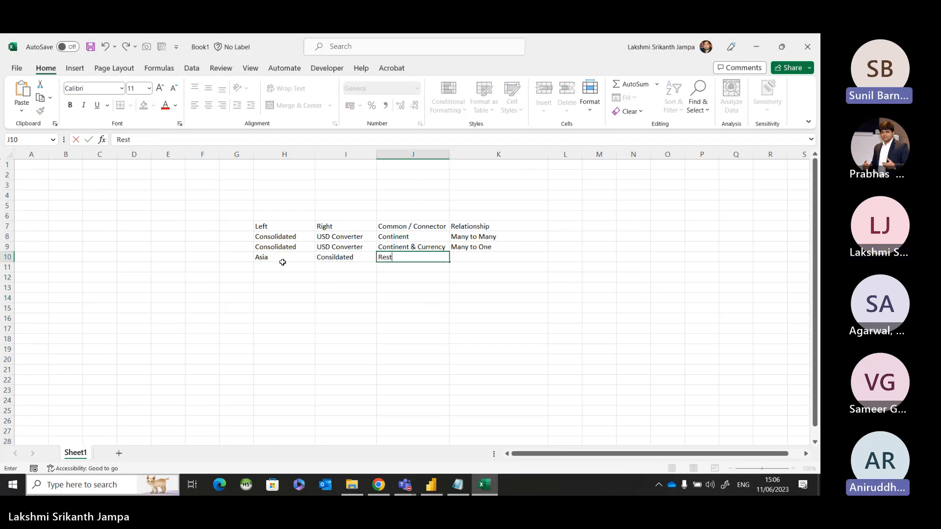
text(staurant ID)
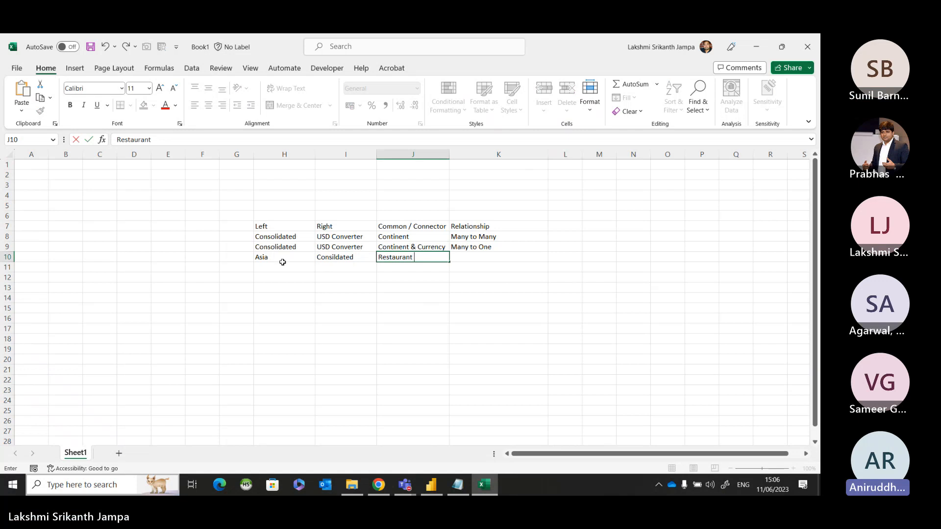
key(Return)
Enter "One to One" as the relationship in cell K10.
key(Up)
key(Right)
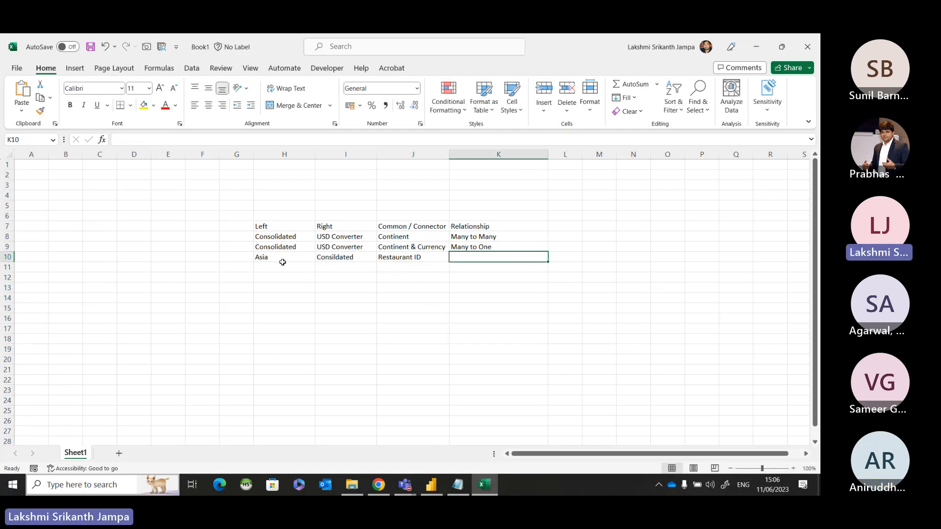
text(Ont)
key(BackSpace)
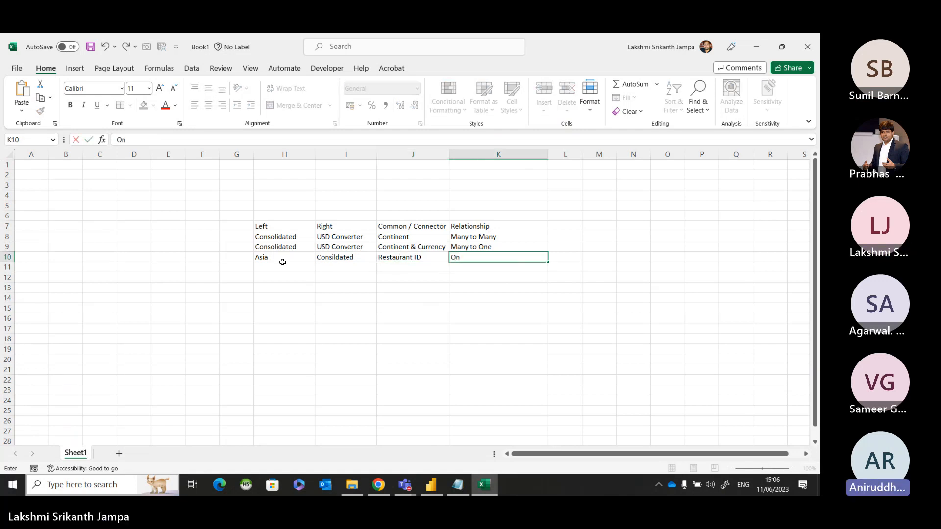
text(r)
text( to One)
key(Return)
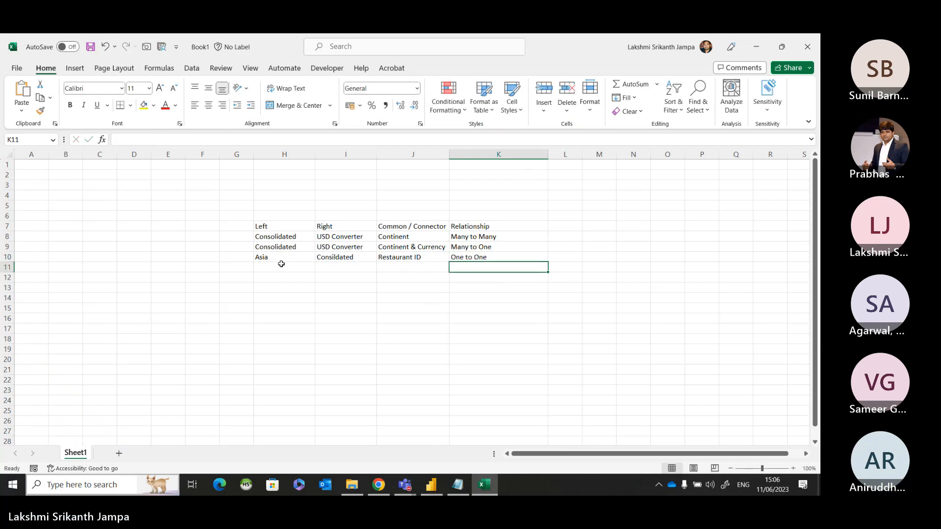
List "Africa", "Europe", "Oceania", "NAM" and "SAM" in the Left column, cells H11 to H15.
click(281, 266)
text(Afric)
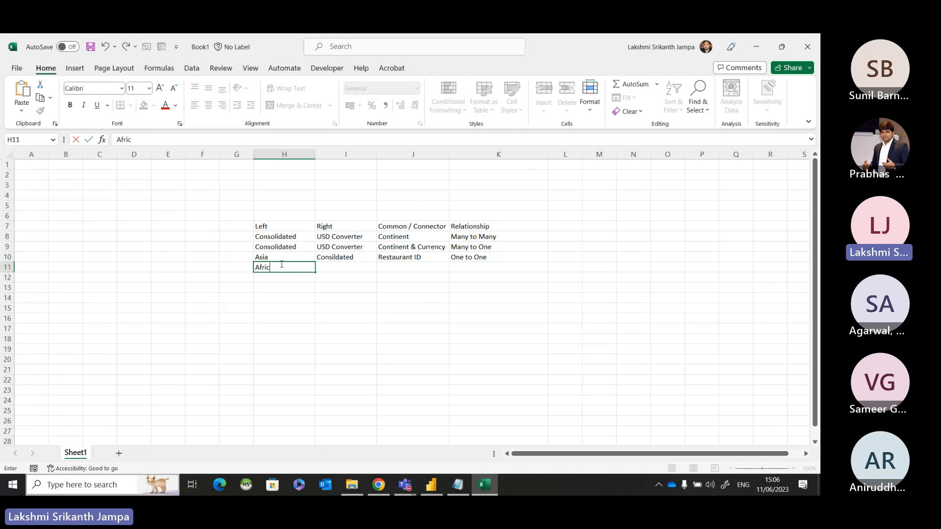
text(a)
key(Return)
text(E)
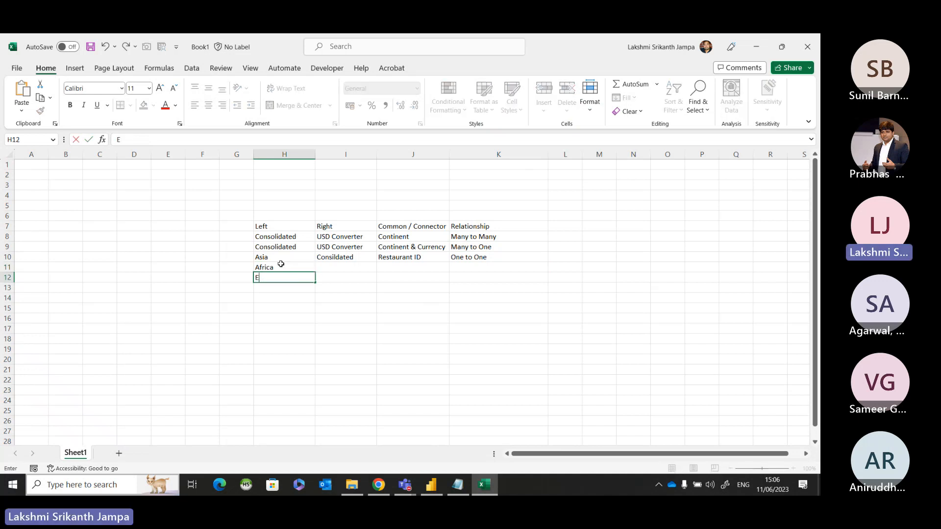
text(urope)
key(Return)
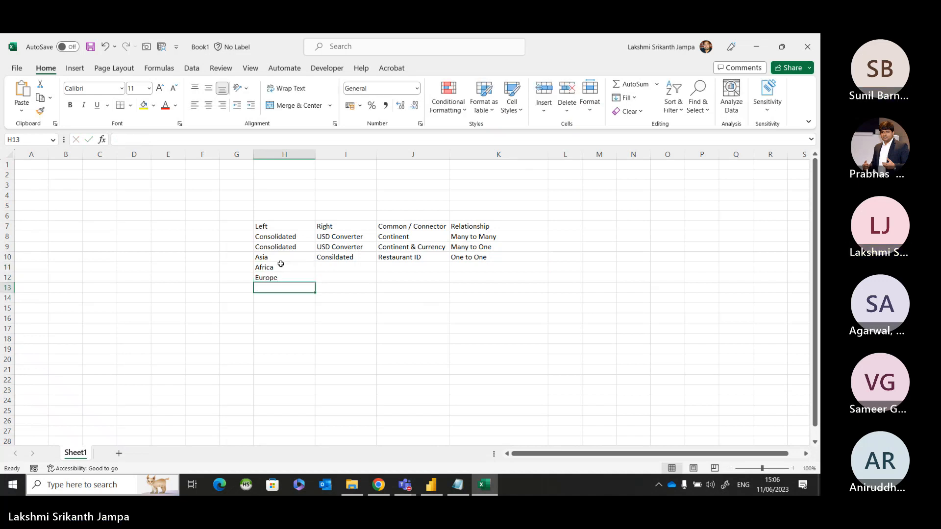
text(OC)
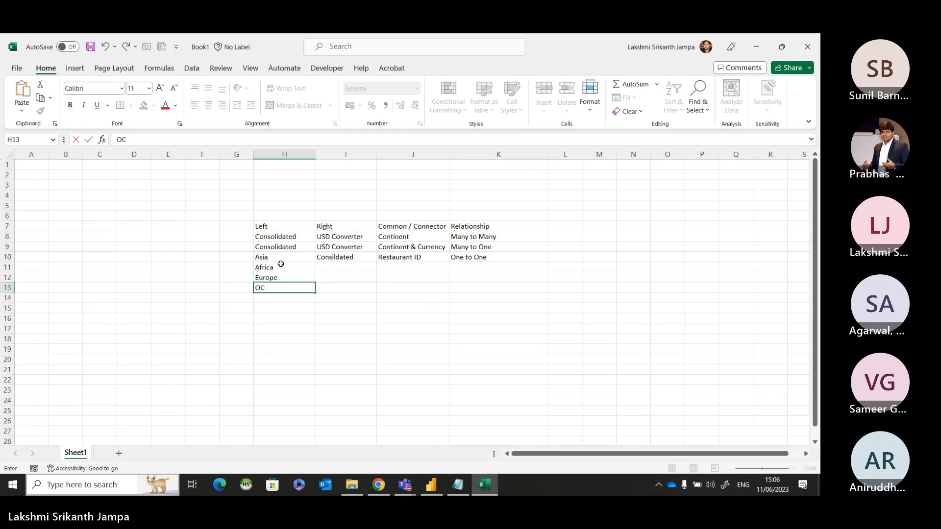
text(eanina)
key(Return)
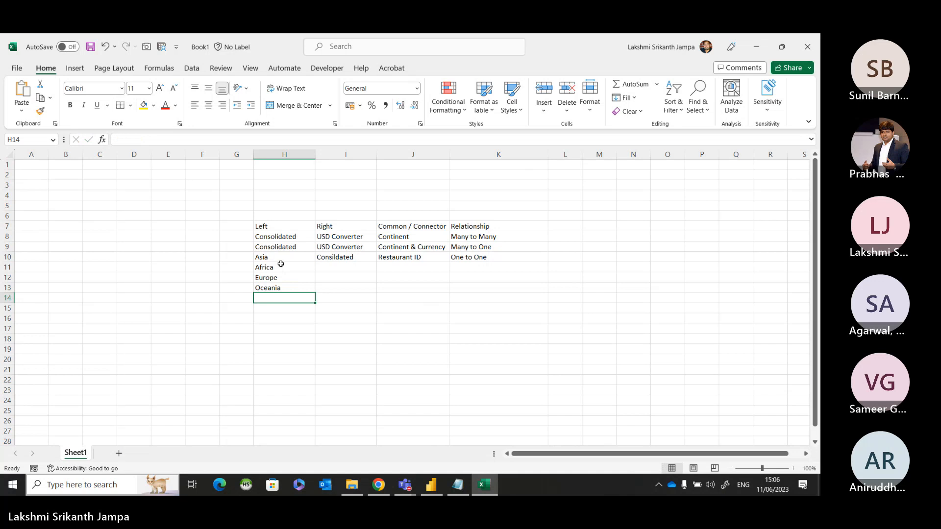
text(NAM)
key(Return)
text(SAM)
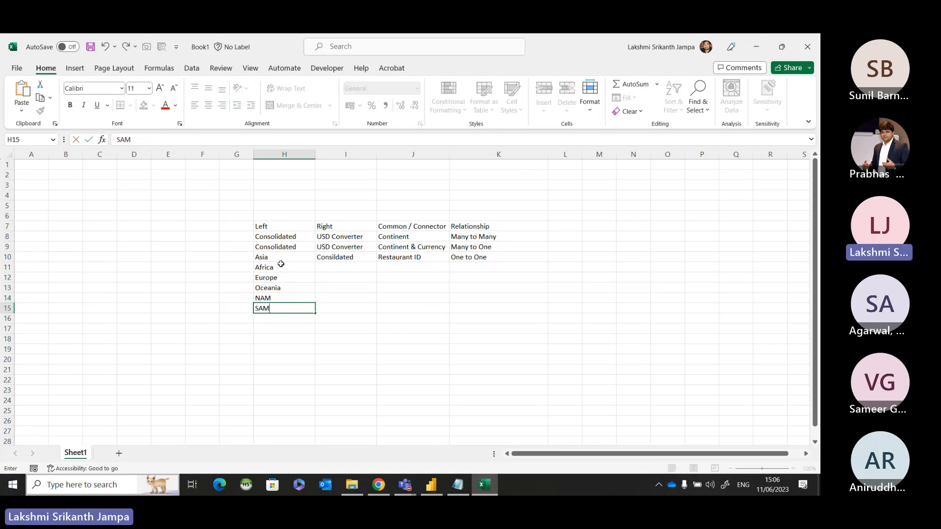
key(ctrl+Return)
Fill the Right entry of I10 down through I15.
key(Right)
key(shift+Up)
key(shift+Up)
key(shift+Up)
key(shift+Up)
key(shift+Up)
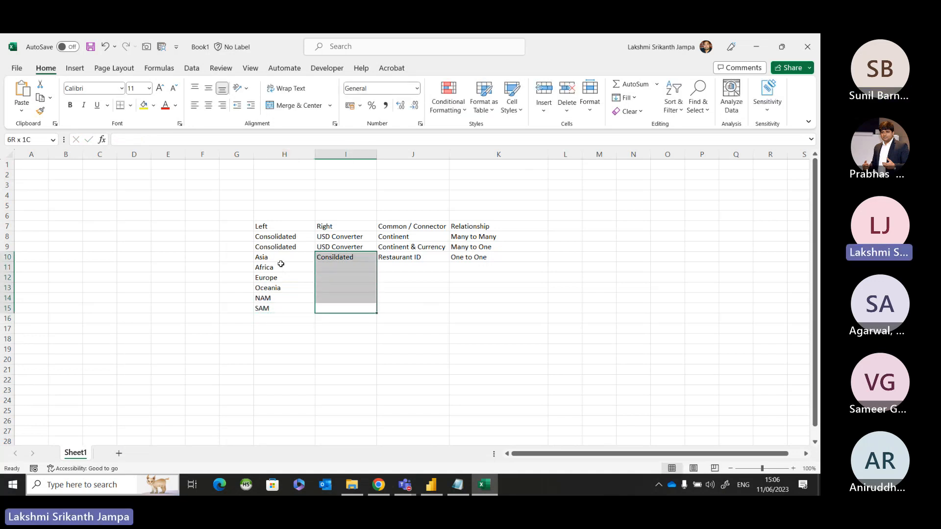
key(ctrl+Return)
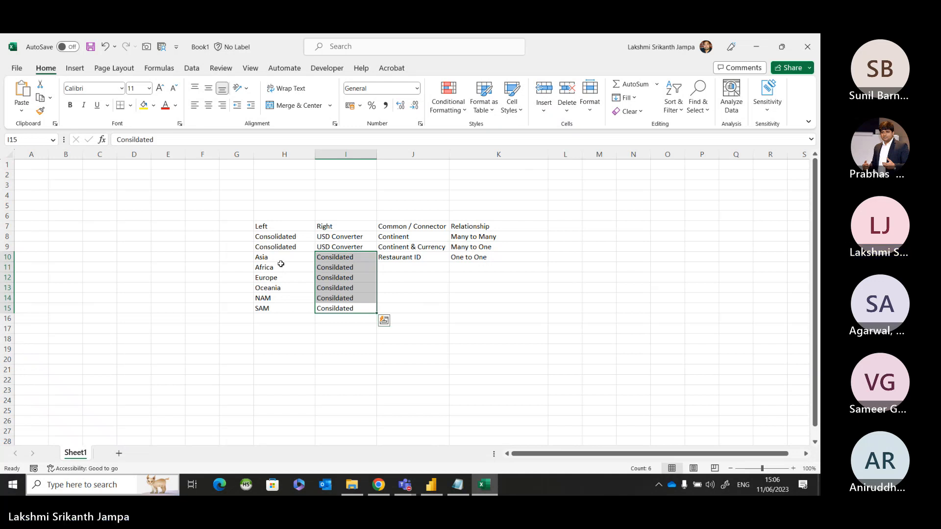
Correct the spelling of the Right entries in I10:I15 to "Consolidated".
key(alt+Tab)
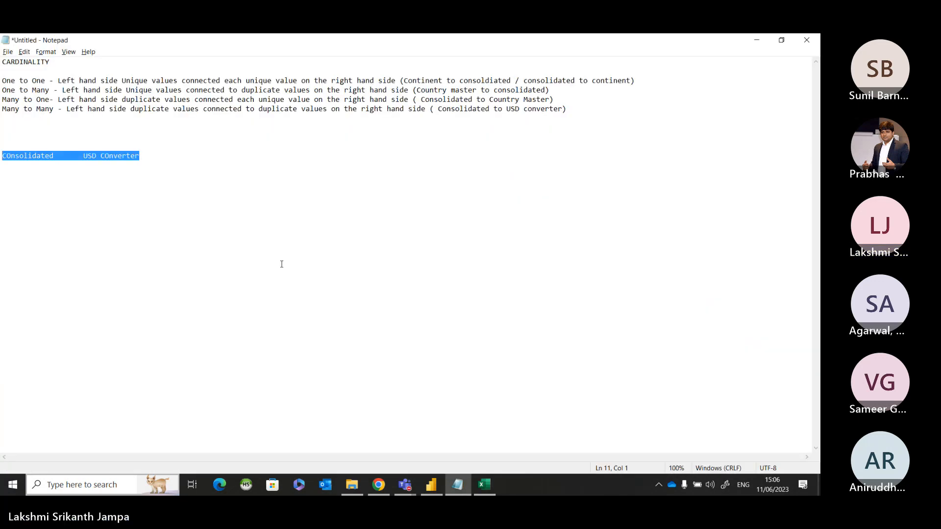
key(alt+Tab)
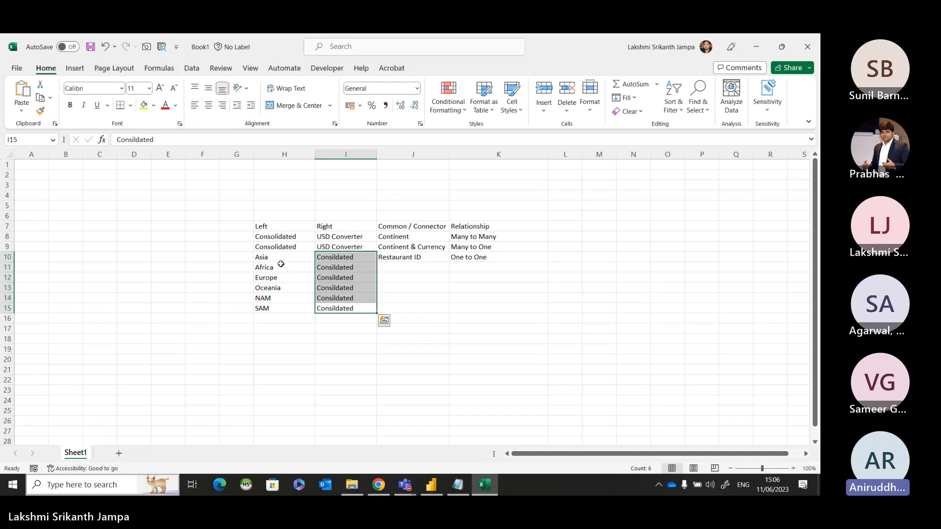
key(F2)
key(BackSpace)
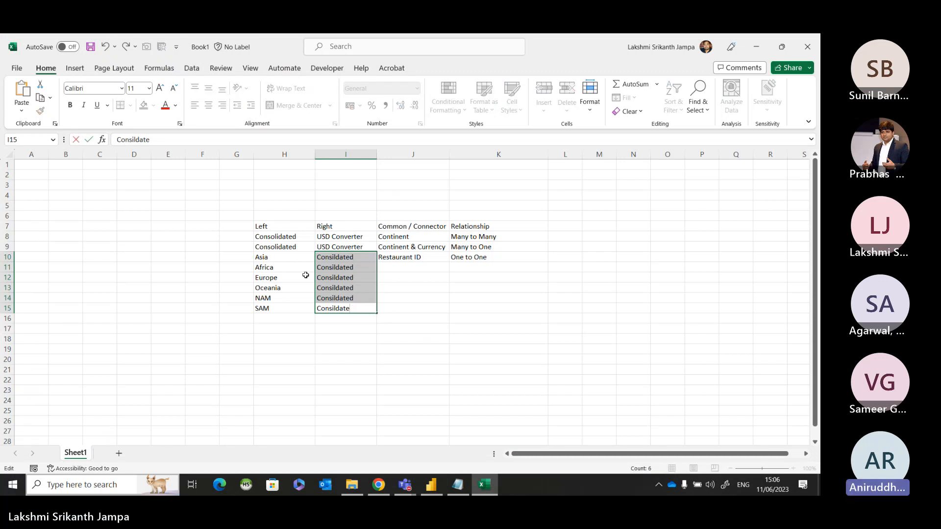
key(BackSpace)
key(BackSpace)
key(BackSpace)
key(BackSpace)
key(BackSpace)
key(BackSpace)
text(solidated)
key(ctrl+Return)
key(Up)
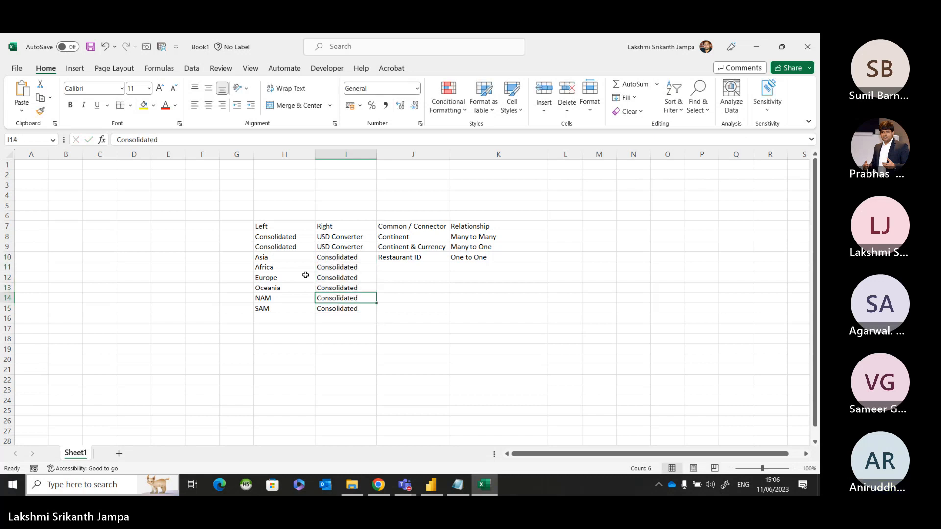
Fill "Restaurant ID" from J10 down through J15 in the Common / Connector column.
key(Right)
key(Up)
key(Up)
key(Up)
key(Up)
key(shift+Down)
key(shift+Down)
key(shift+Down)
key(shift+Down)
key(shift+Down)
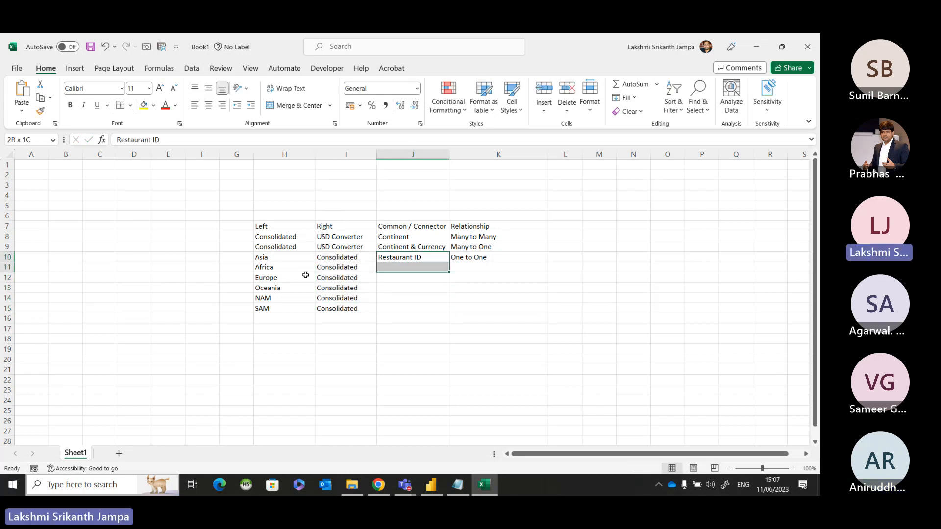
key(ctrl+d)
Fill "One to One" from K10 down through K15 in the Relationship column.
key(Left)
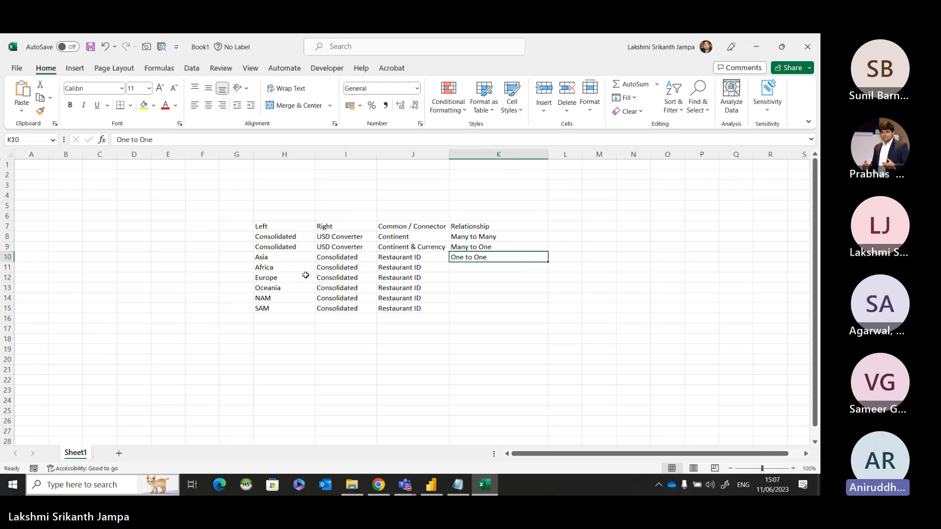
key(shift+Down)
key(shift+Down)
key(shift+Down)
key(shift+Down)
key(shift+Down)
key(ctrl+d)
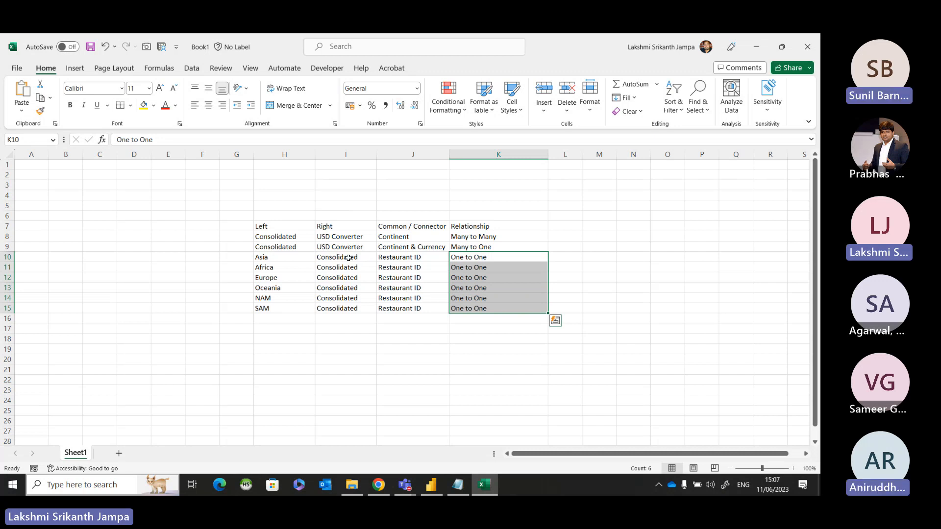
Copy the "Consolidated" entries from I10:I15 into the Left column at H16:H21.
drag(346, 258, 356, 306)
key(ctrl+c)
click(289, 326)
key(ctrl+v)
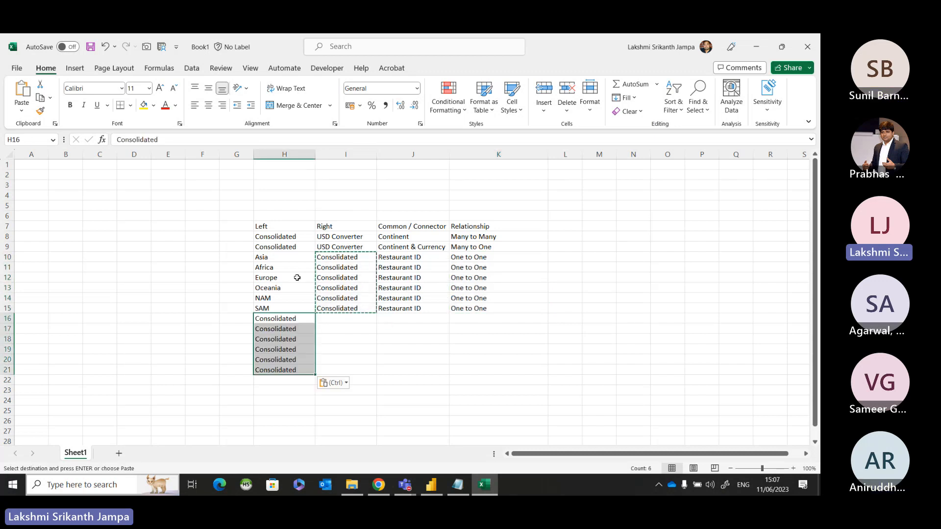
Copy the continent names from H10:H15 into the Right column at I16:I21.
drag(293, 260, 294, 308)
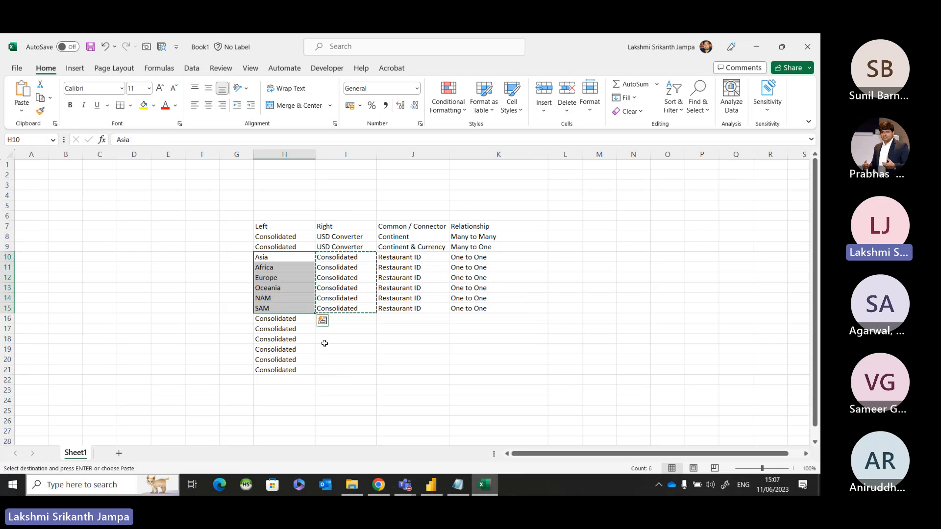
key(ctrl+c)
click(334, 321)
key(ctrl+v)
key(Escape)
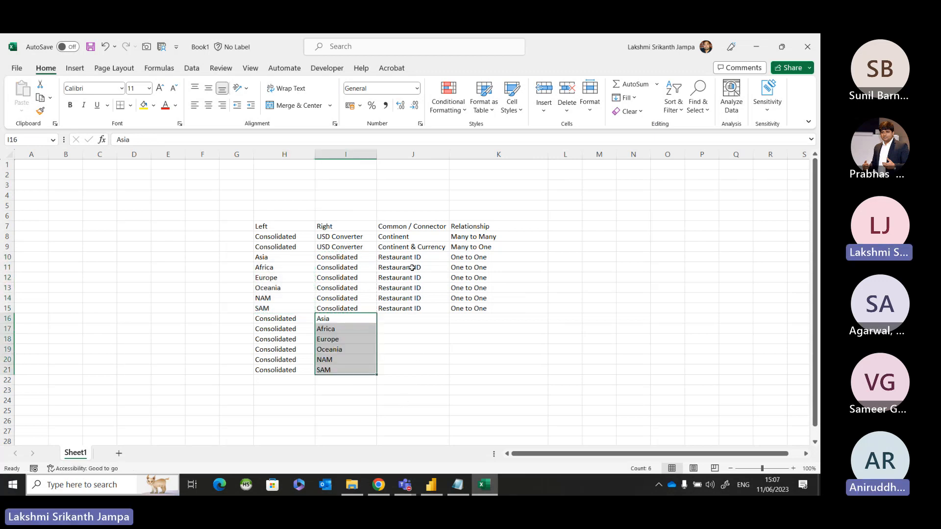
Copy the "Restaurant ID" connector entries from J10:J15 into J16:J21.
drag(414, 259, 412, 306)
key(ctrl+c)
click(403, 319)
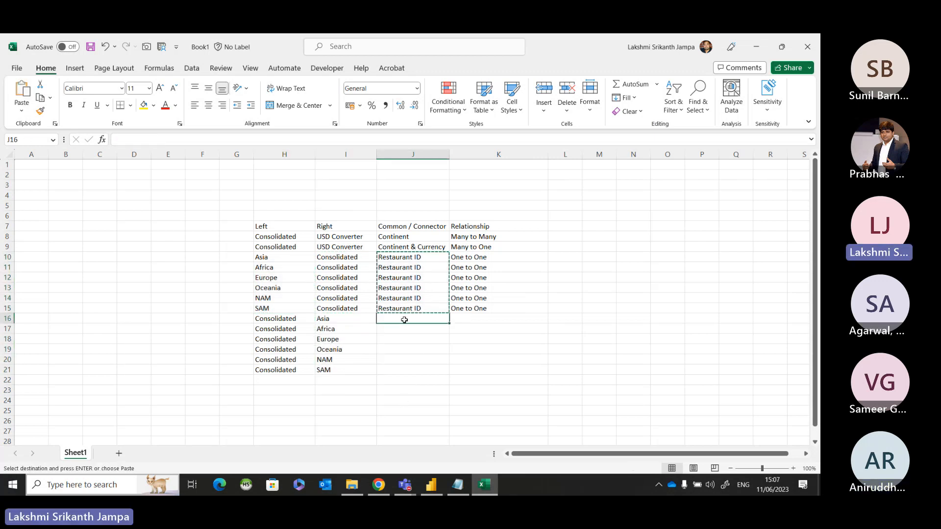
key(ctrl+v)
key(Escape)
Fill the "One to One" relationship from K10 down through K21.
drag(486, 257, 497, 365)
key(ctrl+d)
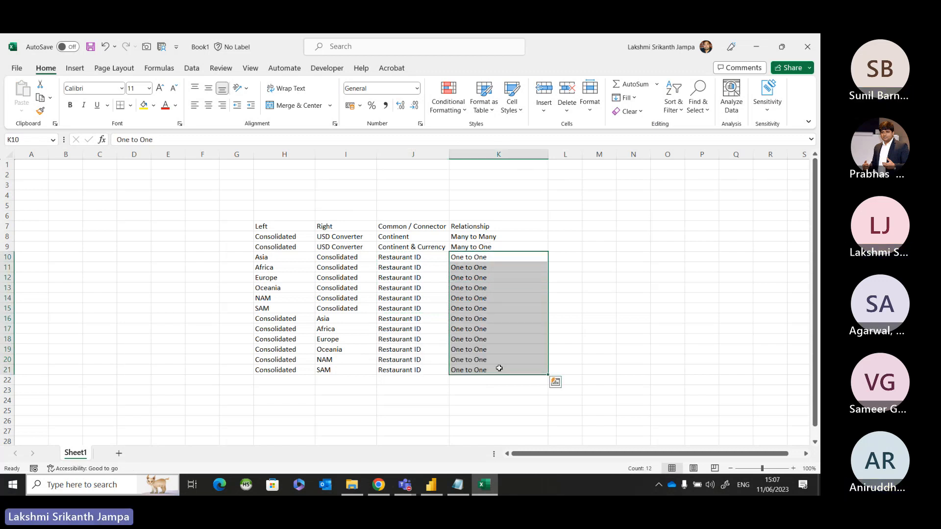
click(497, 367)
click(435, 378)
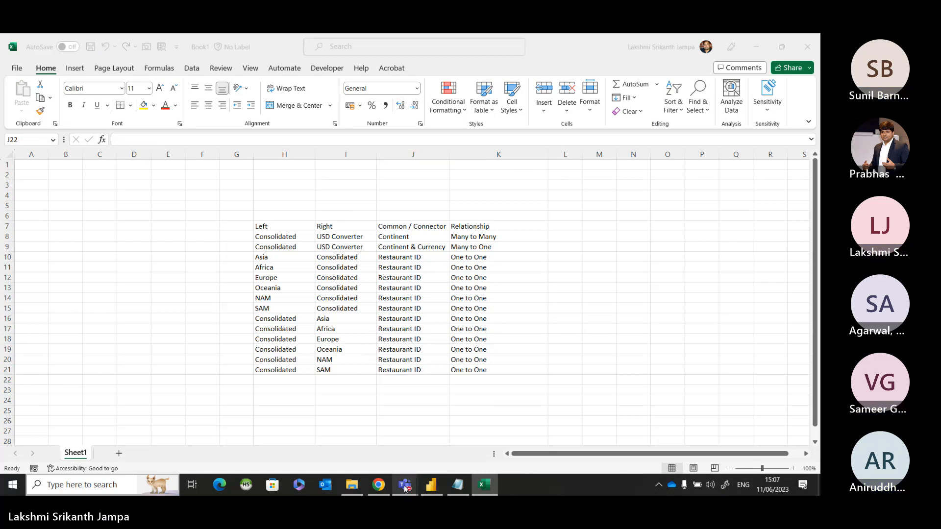
Switch to the Teams meeting window, review the latest messages in the meeting chat, and return to the Excel workbook.
mouse_move(405, 485)
click(441, 434)
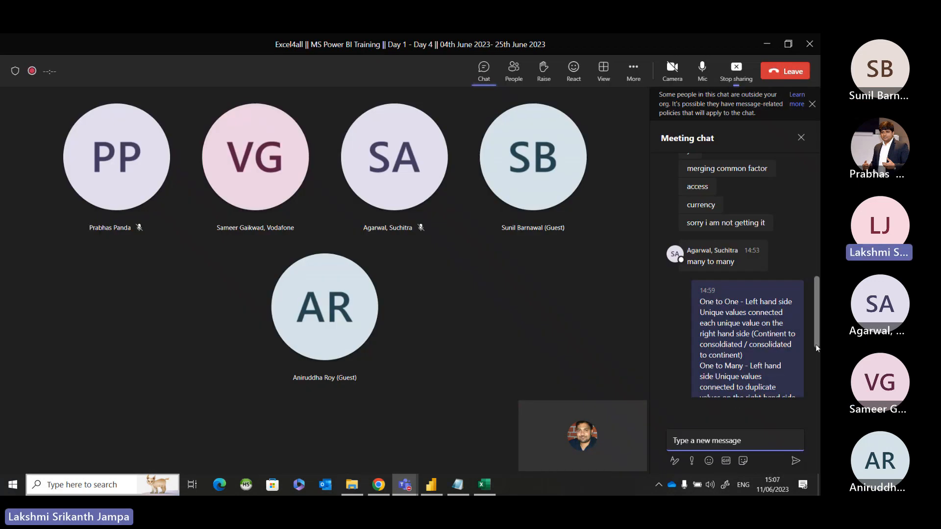
scroll(717, 385, down, 3)
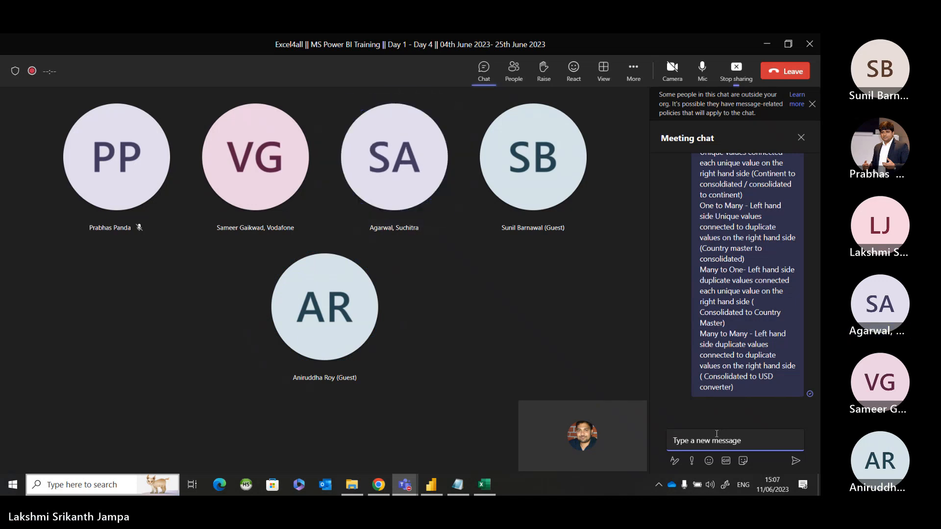
key(alt+Tab)
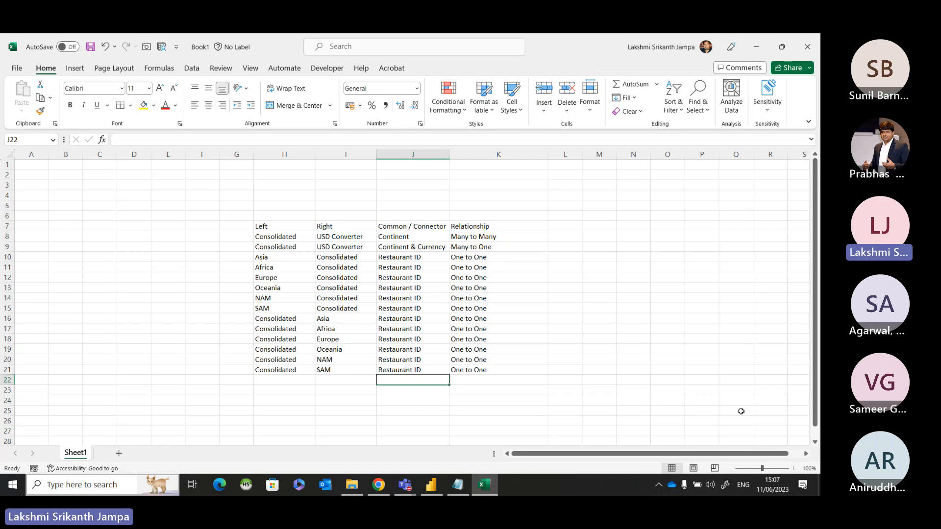
Switch to the Day2 file in Power BI Desktop and show its data model diagram.
mouse_move(404, 491)
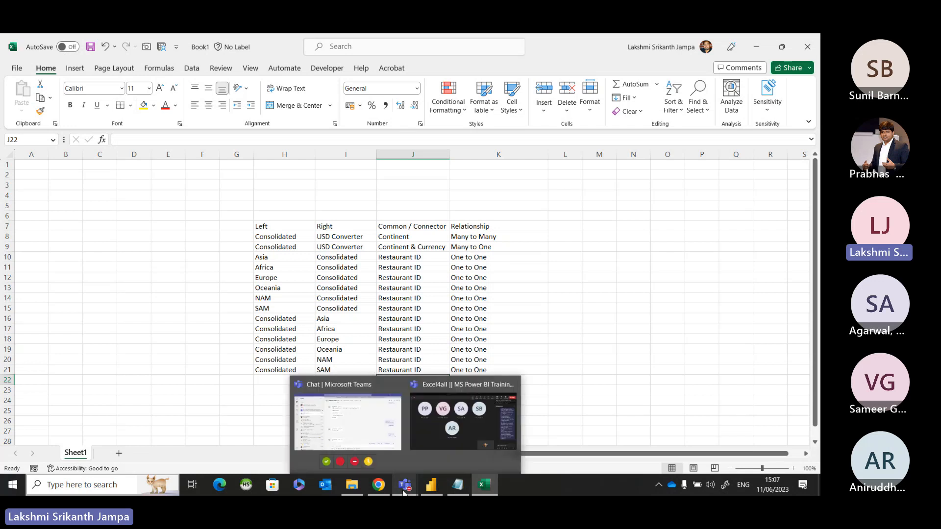
click(431, 485)
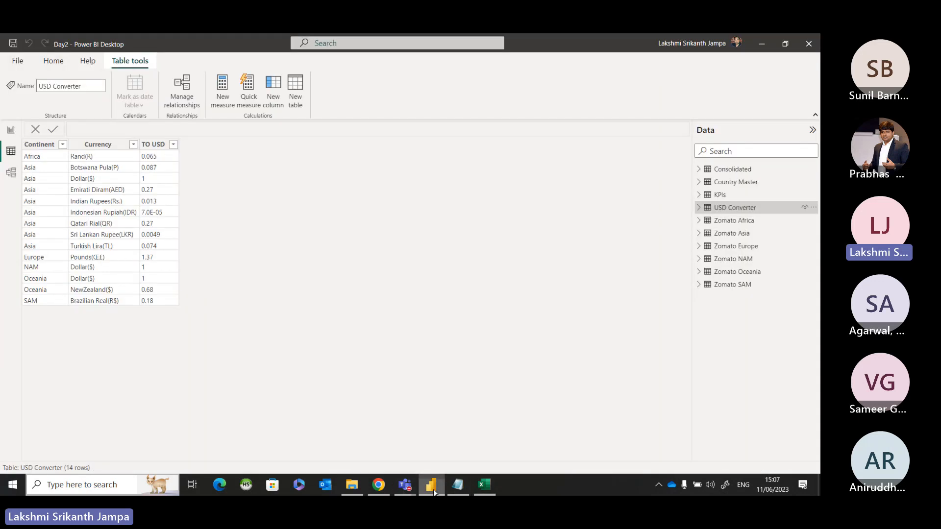
click(10, 173)
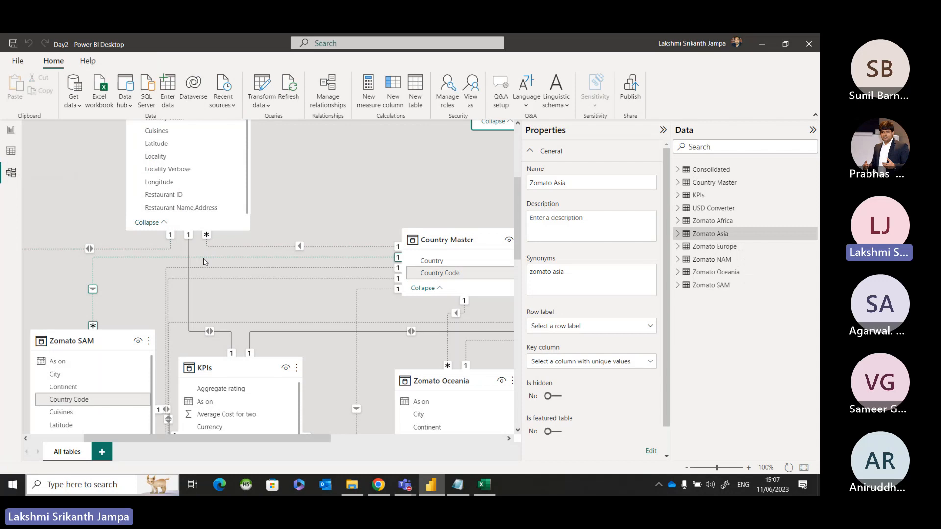
Examine the relationship lines and cardinality markers between Zomato NAM, KPIs and the neighbouring tables in the model diagram.
scroll(193, 282, up, 2)
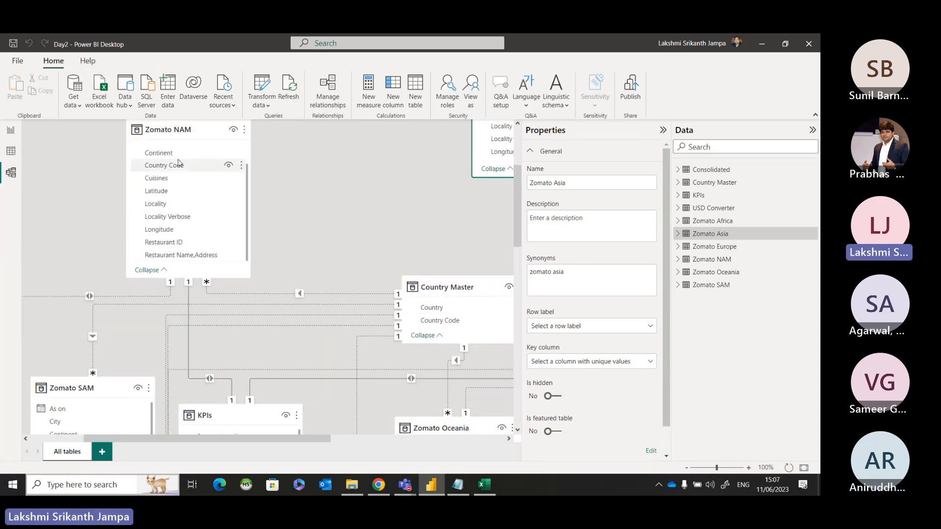
scroll(208, 337, down, 4)
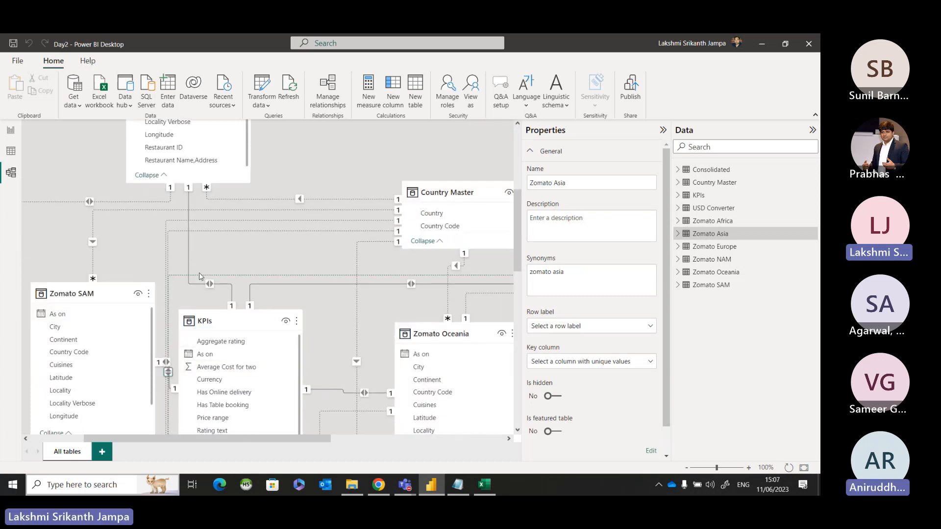
click(191, 197)
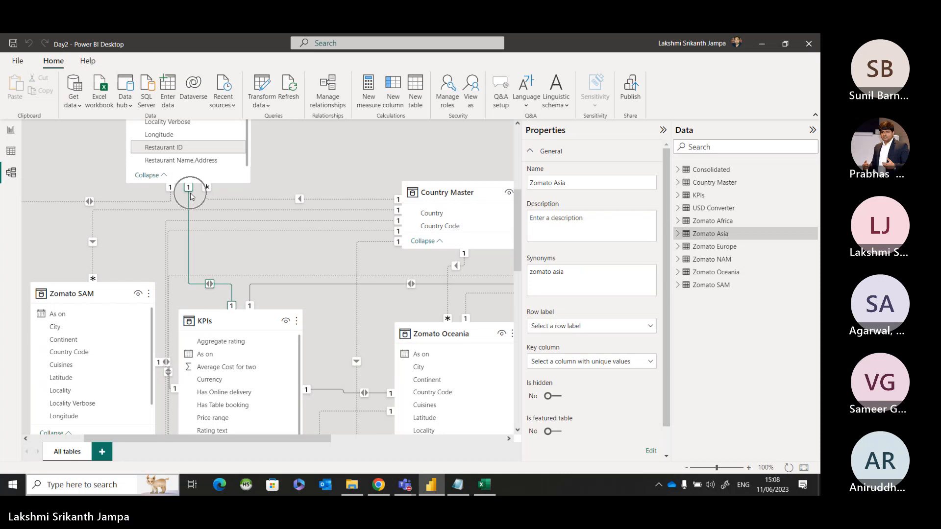
click(224, 278)
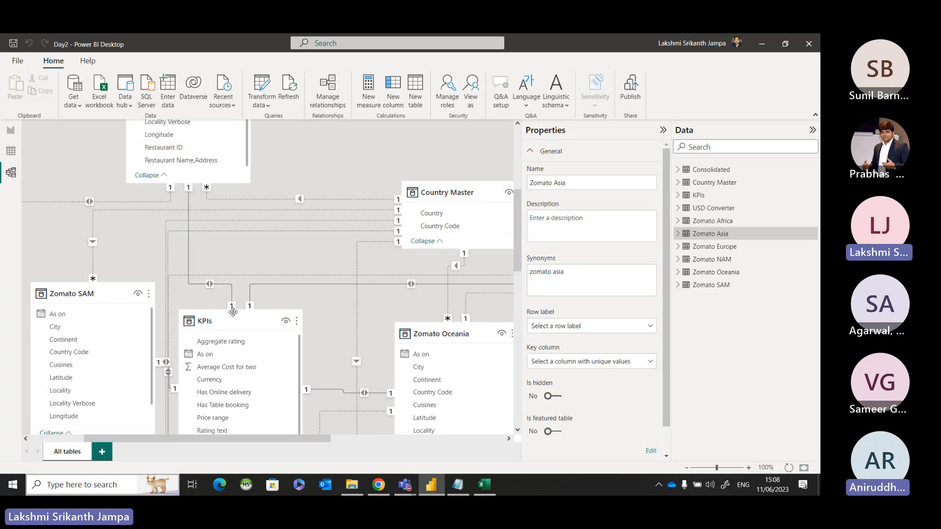
key(ctrl)
key(ctrl)
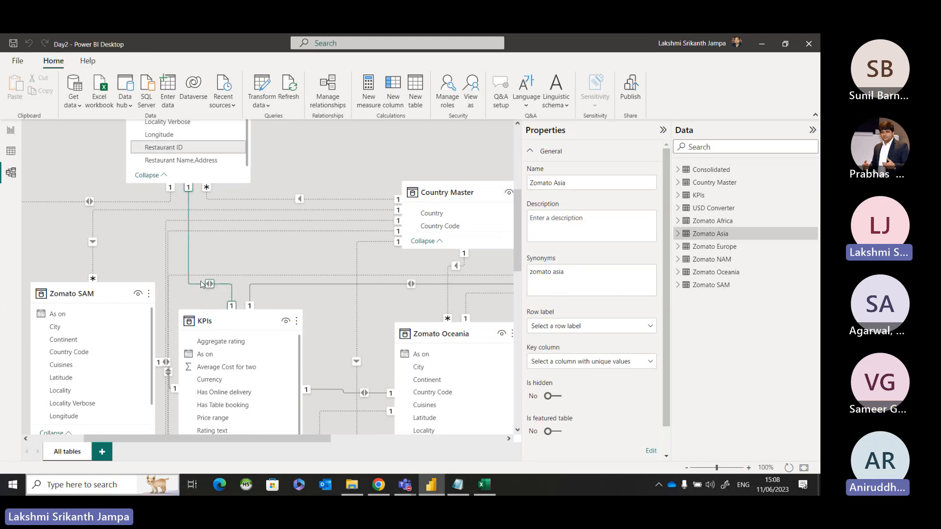
key(ctrl)
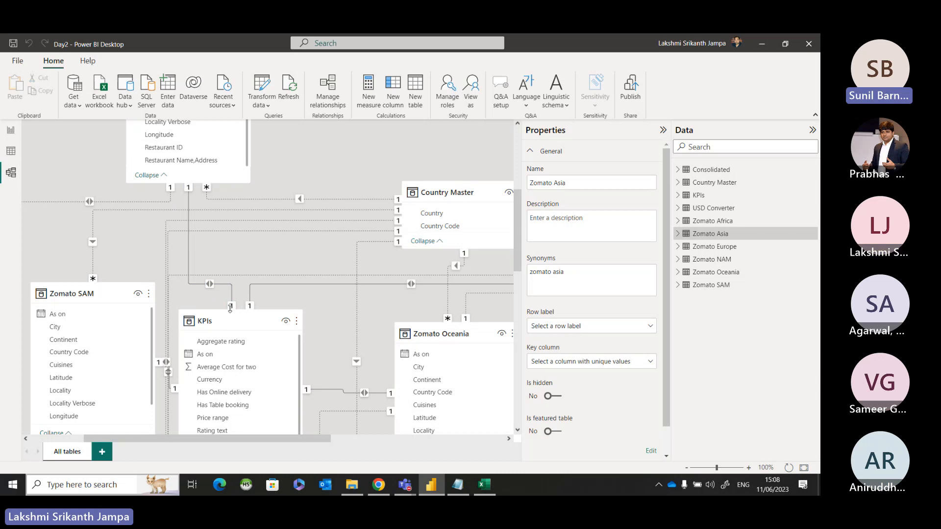
scroll(294, 308, down, 4)
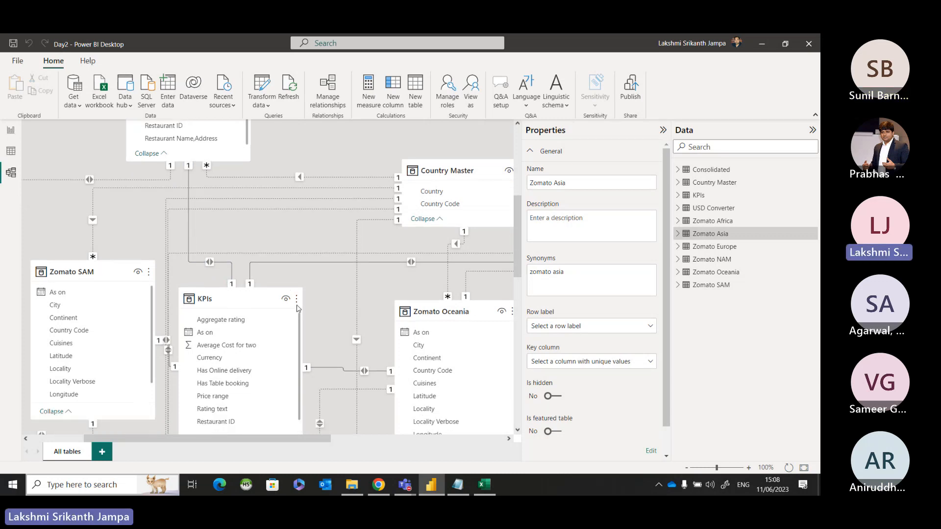
scroll(297, 307, down, 2)
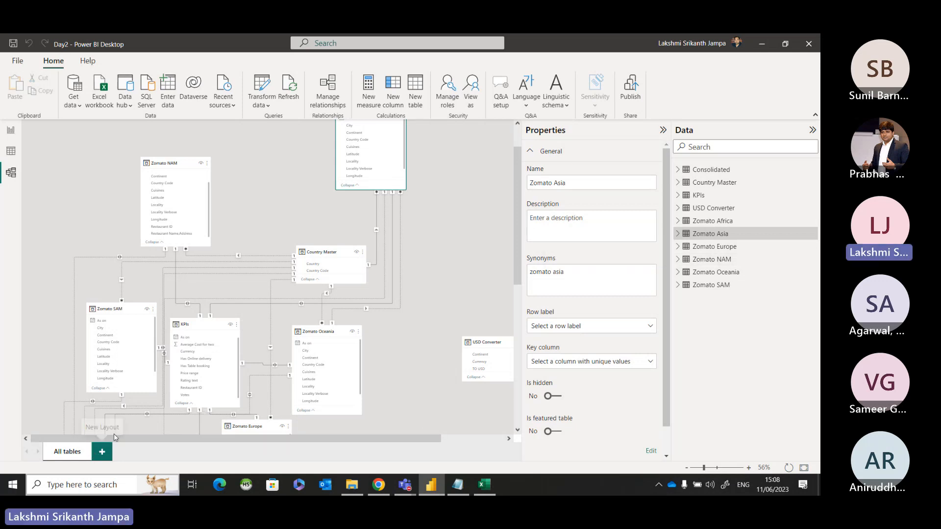
Create a new diagram layout and place the Zomato Asia table on its empty canvas.
click(104, 455)
click(105, 456)
click(105, 455)
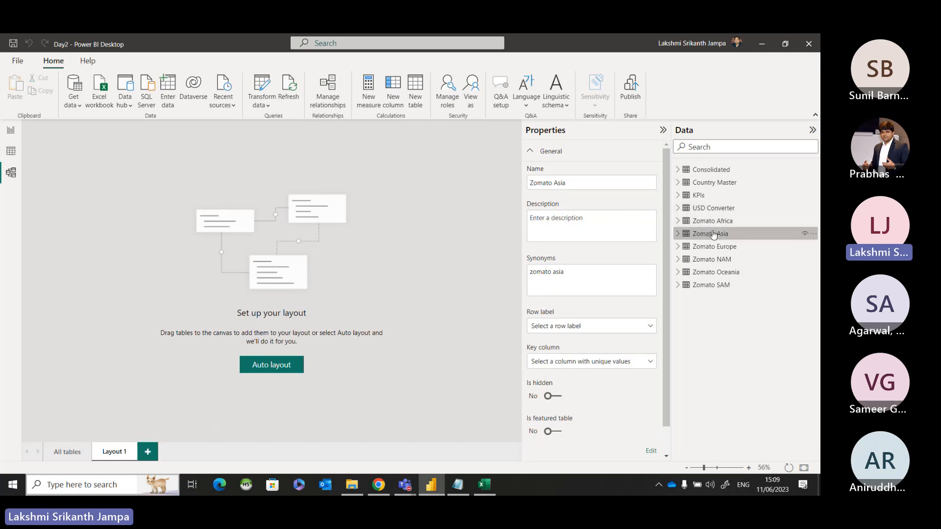
drag(713, 234, 227, 183)
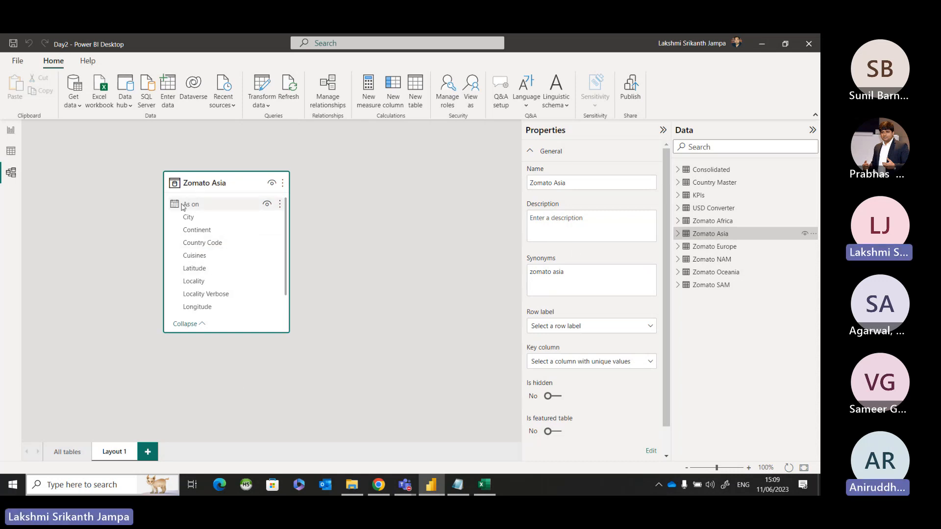
Rename the new diagram layout as Asia.
double_click(115, 451)
text(Asia)
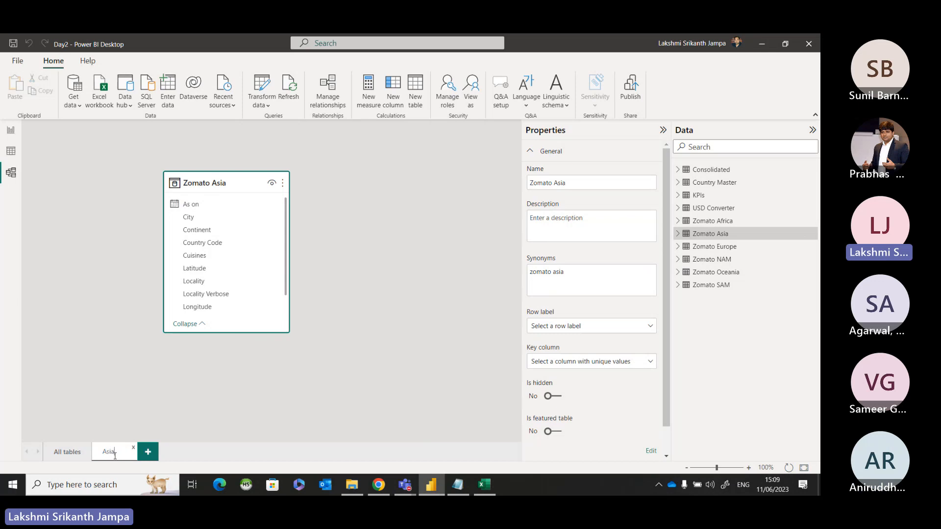
key(Return)
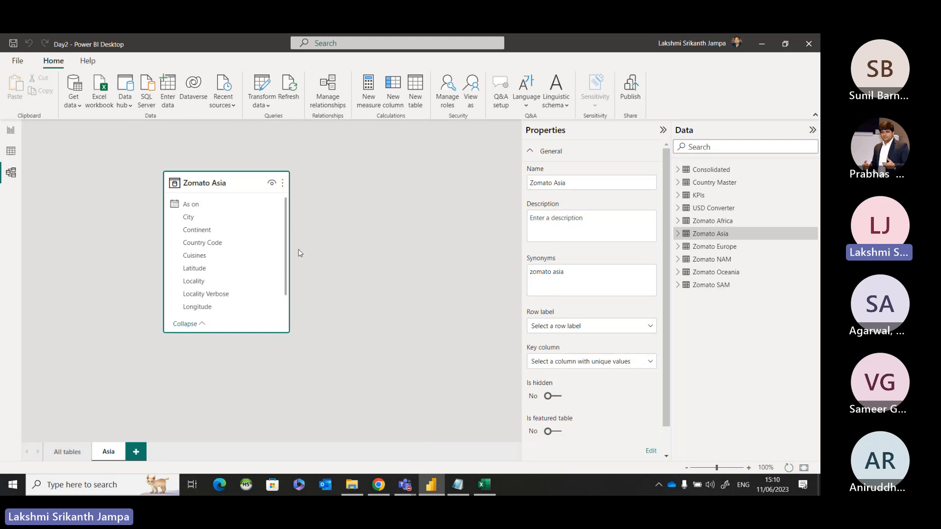
Add the tables related to Zomato Asia to the Asia layout.
right_click(227, 178)
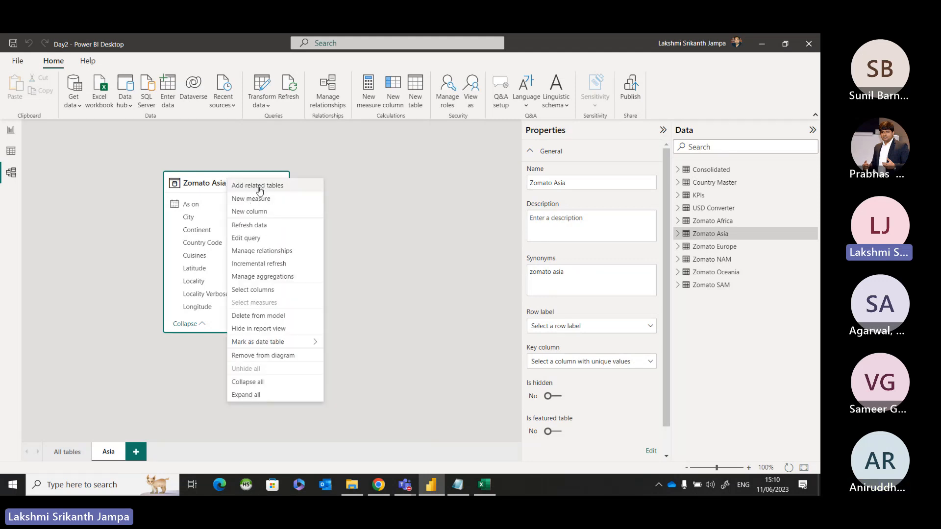
key(ctrl)
key(ctrl)
key(ctrl)
key(ctrl)
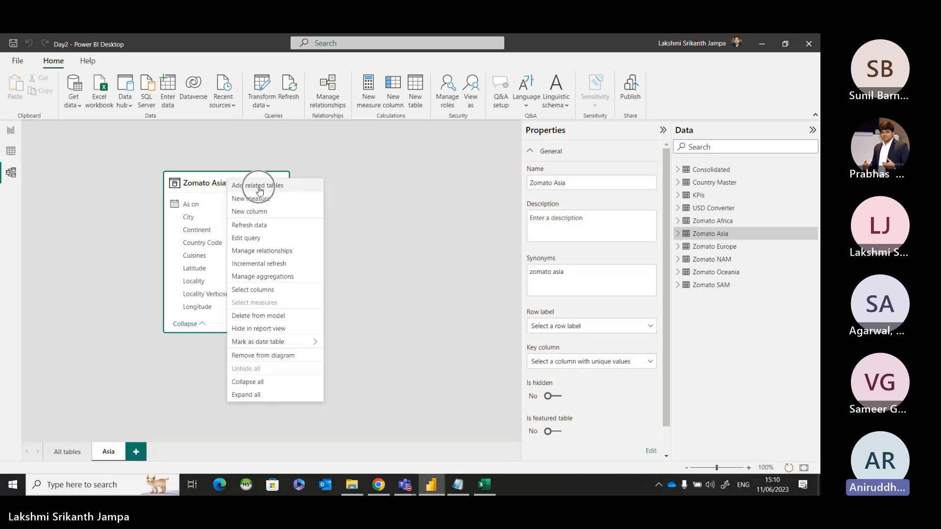
key(ctrl)
key(ctrl)
key(ctrl)
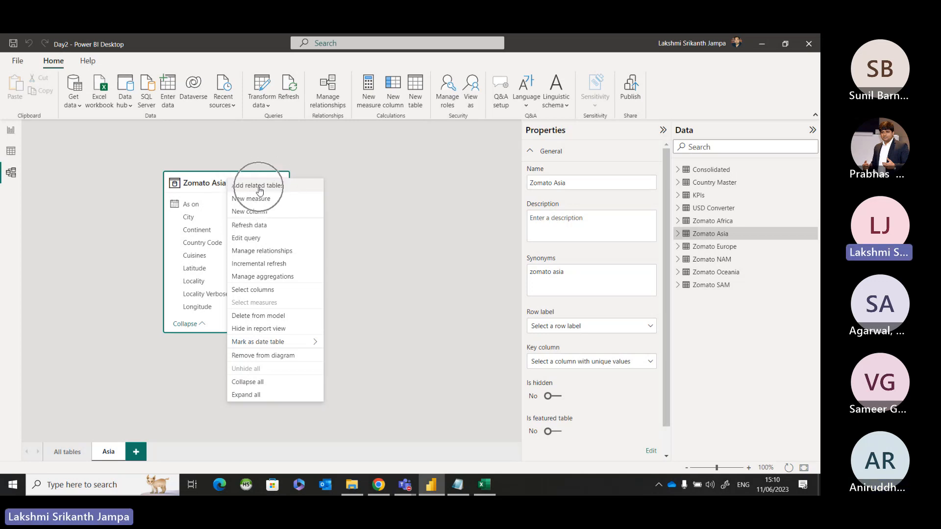
Add all tables related to Zomato Asia to the Asia layout and bring the diagram into view.
click(259, 190)
scroll(260, 194, down, 6)
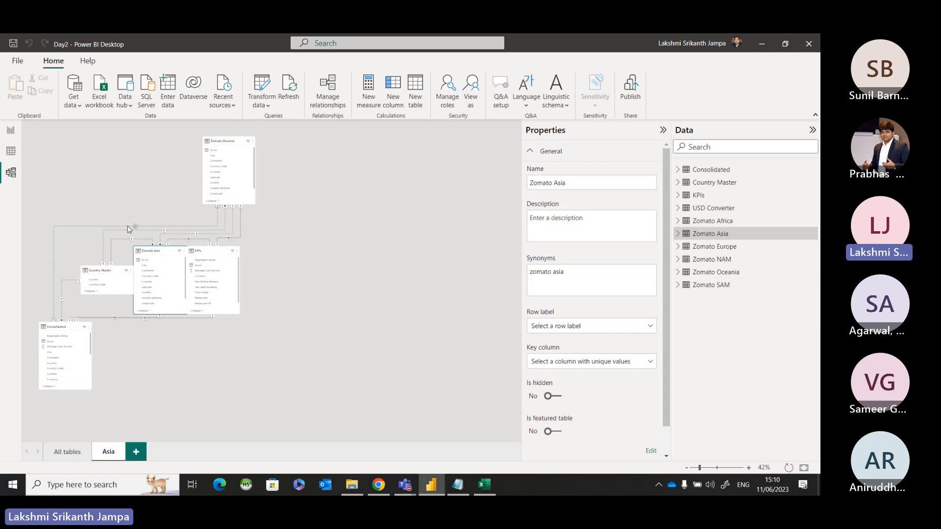
scroll(120, 254, up, 3)
scroll(120, 254, up, 3)
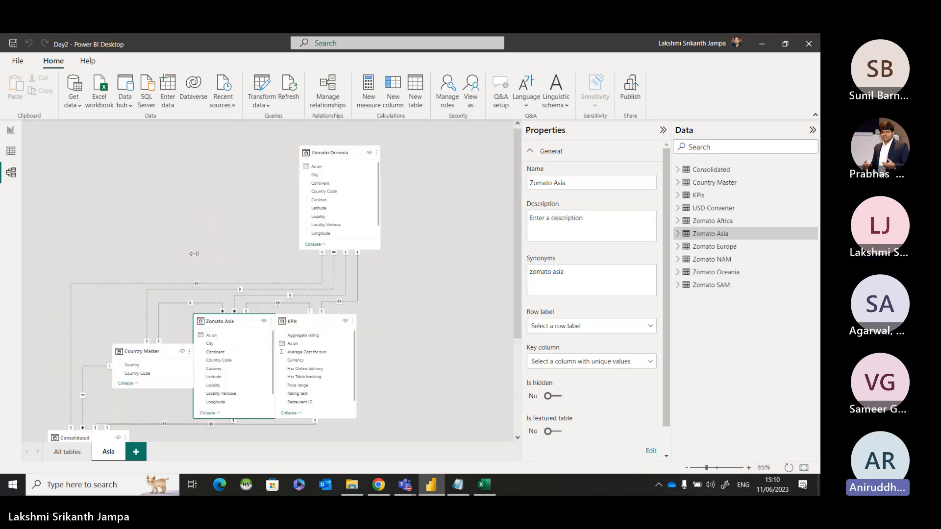
scroll(195, 259, down, 1)
scroll(194, 259, up, 1)
scroll(403, 341, down, 1)
Spread the KPIs, Zomato Asia, Country Master and Consolidated tables apart, with Consolidated below Zomato Asia and Country Master beside it.
click(385, 267)
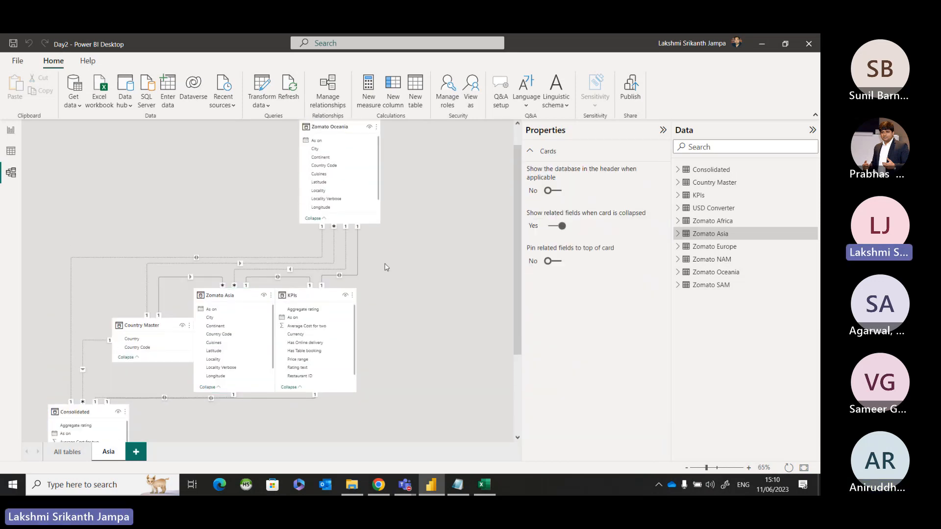
drag(328, 297, 502, 270)
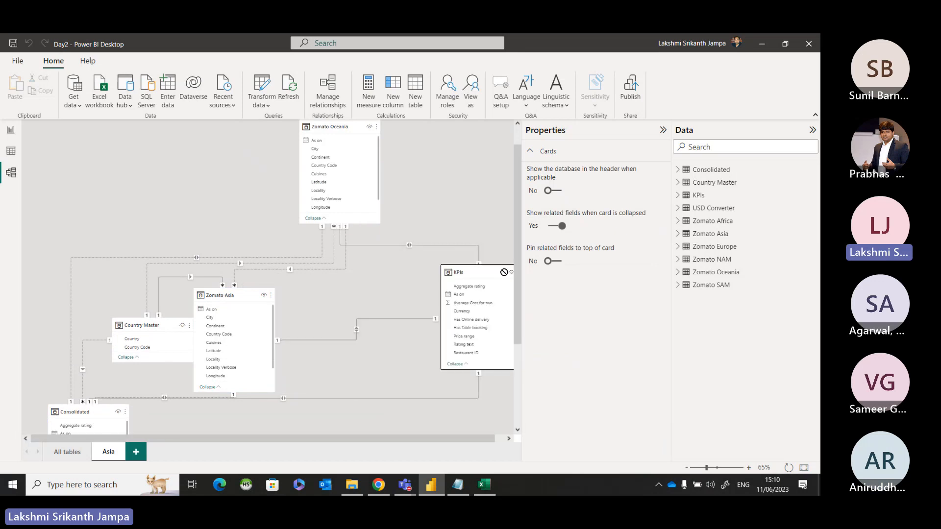
drag(230, 295, 309, 254)
drag(154, 318, 188, 273)
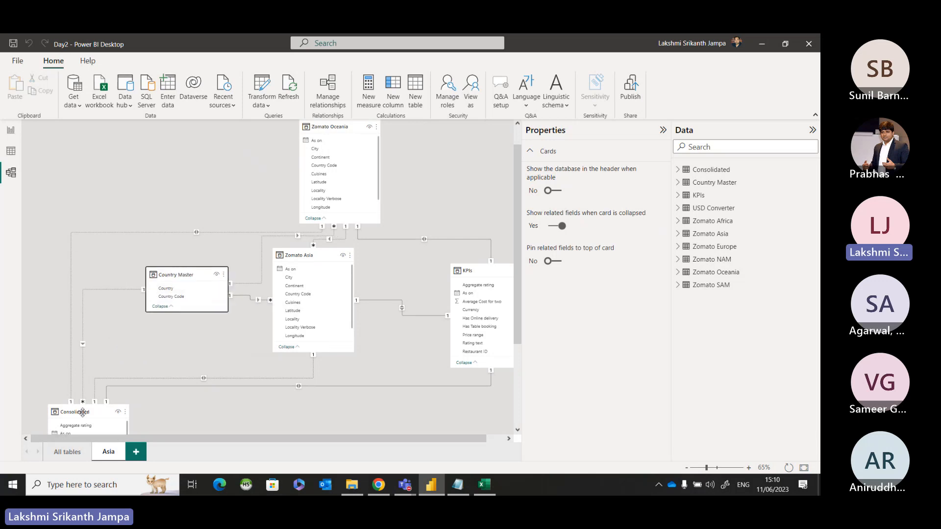
drag(84, 412, 314, 401)
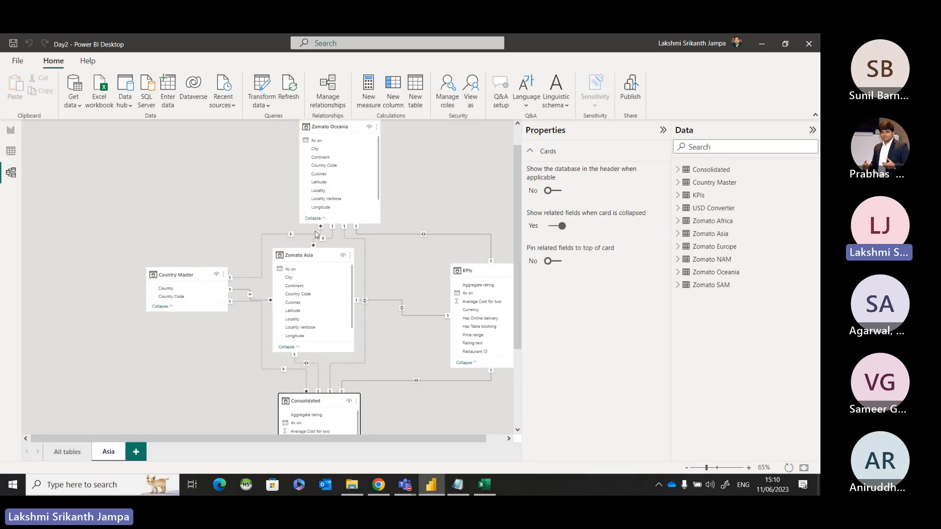
Examine the relationship lines and fields connecting Zomato Oceania and Zomato Asia in the diagram.
scroll(325, 274, up, 2)
scroll(325, 273, up, 5)
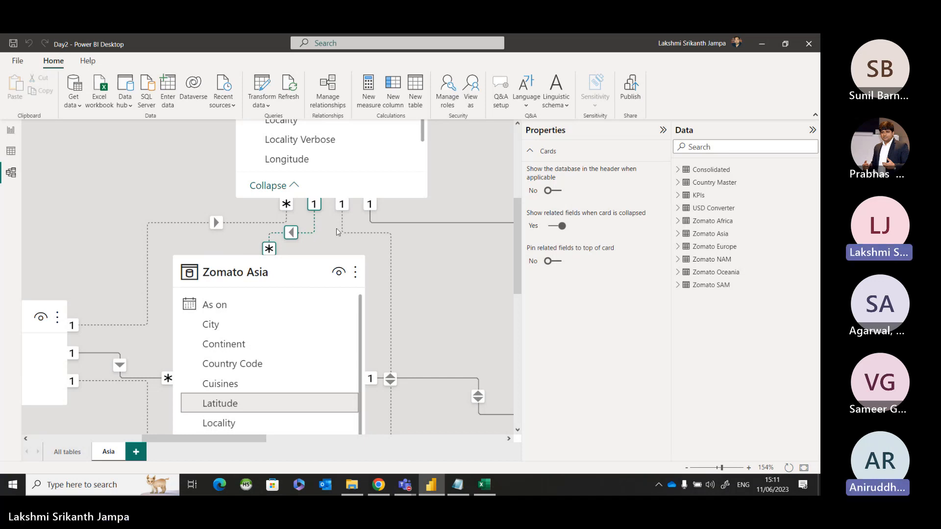
scroll(393, 193, up, 3)
scroll(376, 243, down, 2)
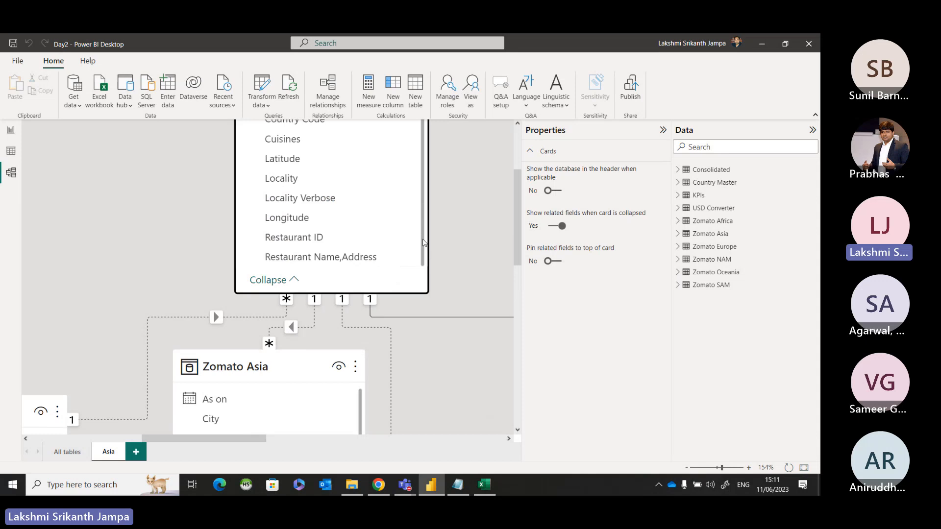
scroll(374, 244, up, 2)
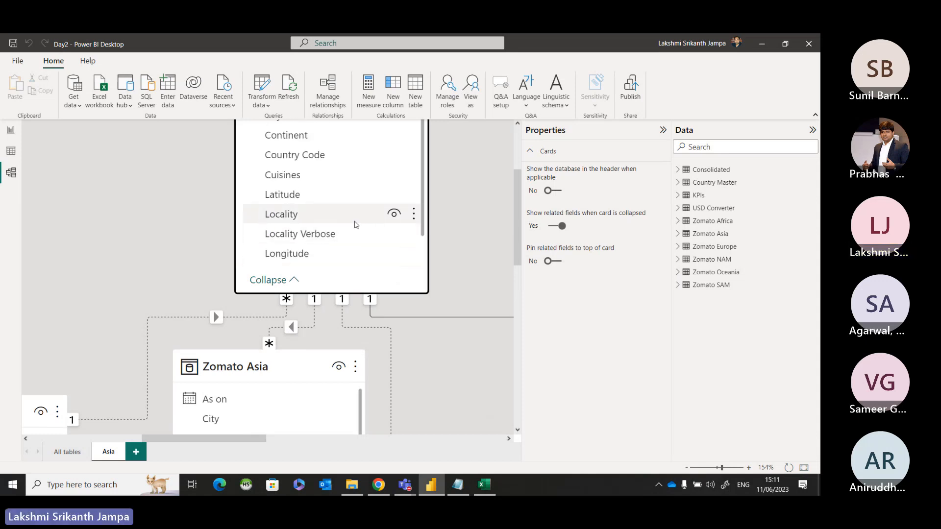
scroll(353, 221, up, 3)
scroll(272, 348, down, 2)
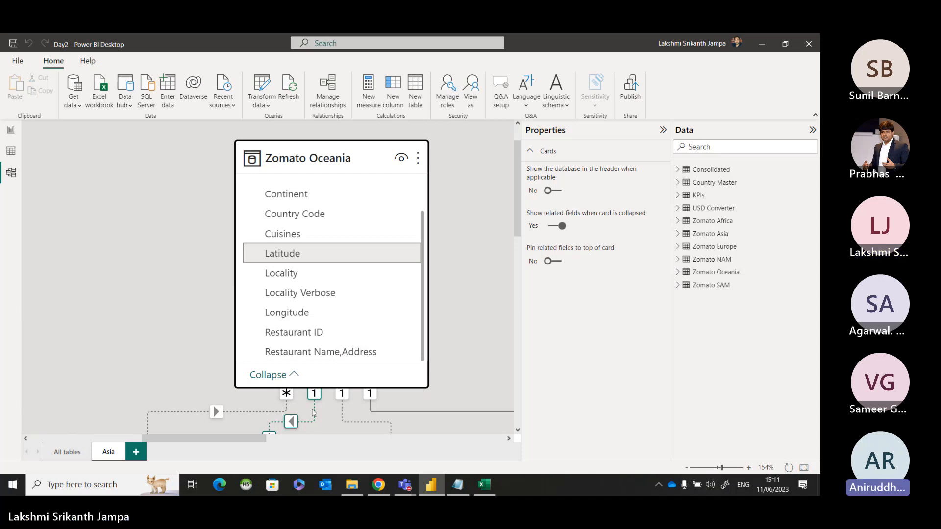
scroll(312, 413, down, 3)
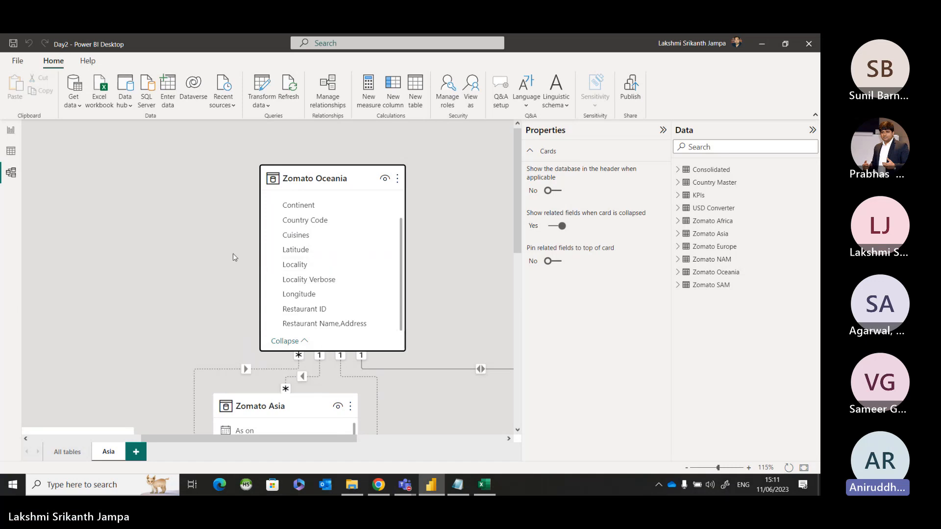
scroll(234, 256, down, 2)
scroll(233, 257, down, 2)
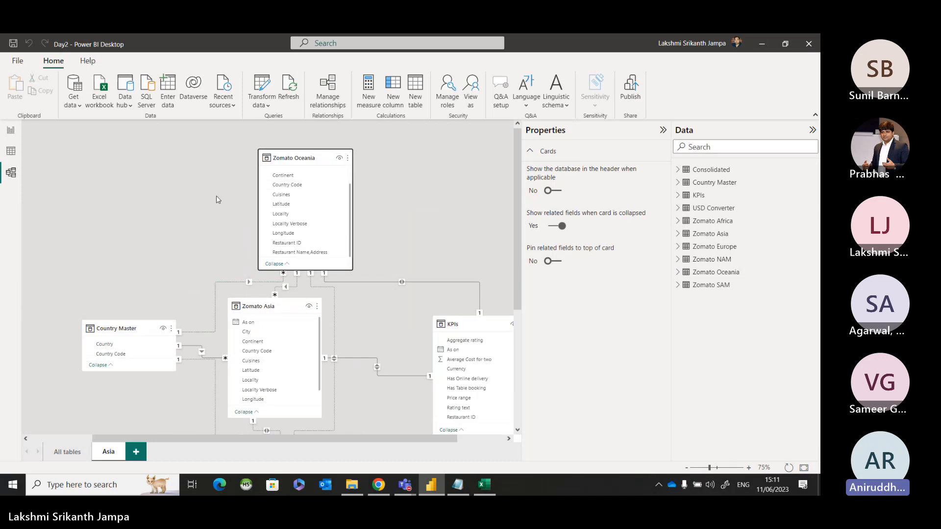
scroll(296, 273, up, 1)
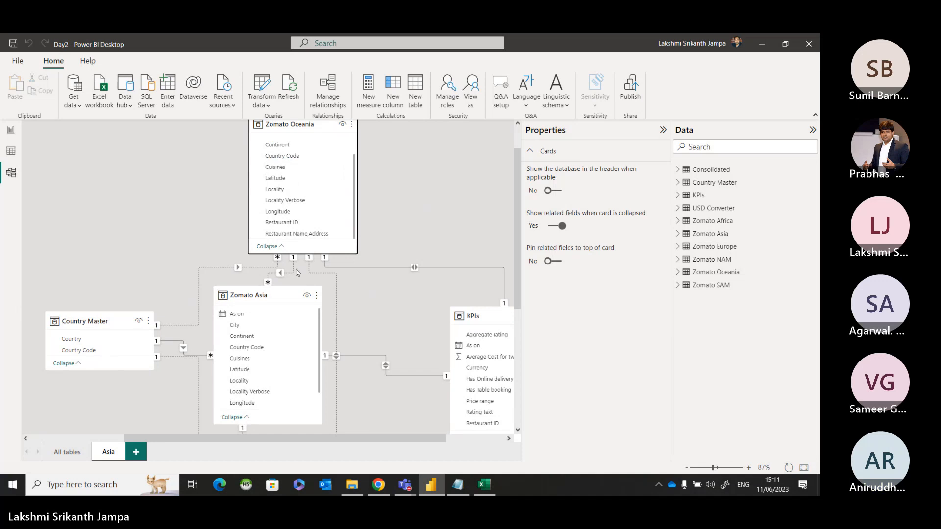
scroll(296, 272, up, 1)
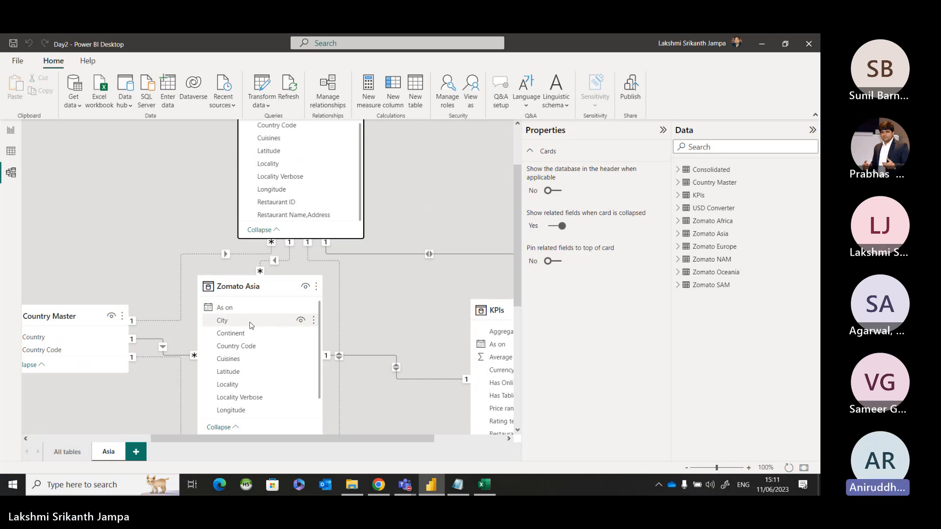
scroll(250, 326, up, 2)
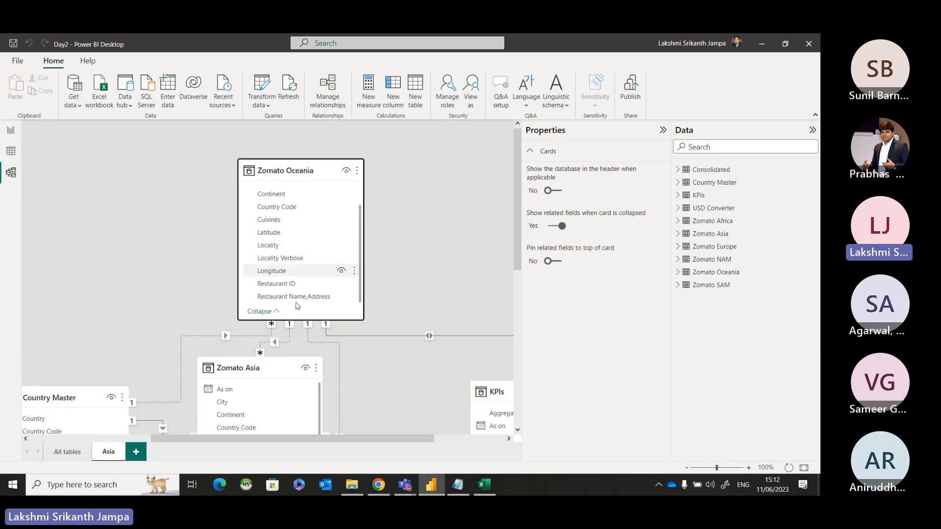
Inspect the Latitude relationship between Zomato Asia and Zomato Oceania in the relationship editor, then close it without changes.
double_click(288, 341)
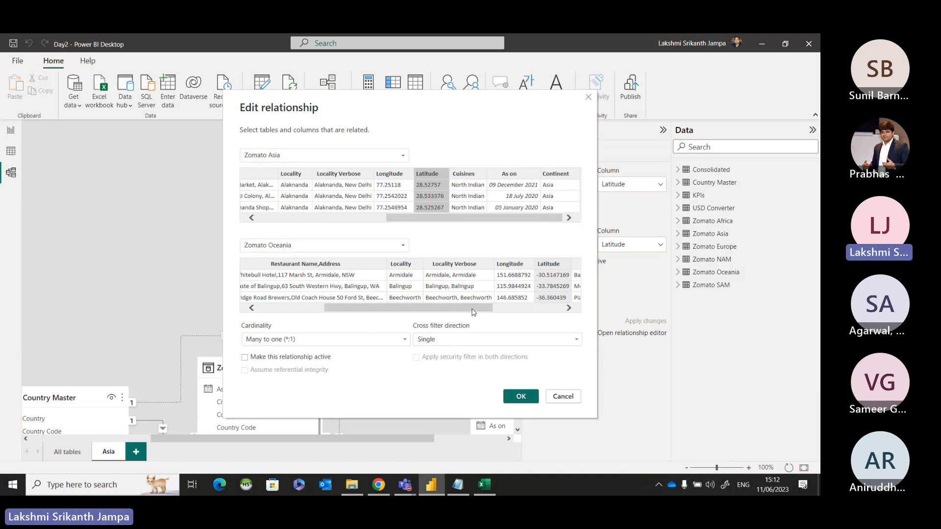
drag(472, 310, 497, 314)
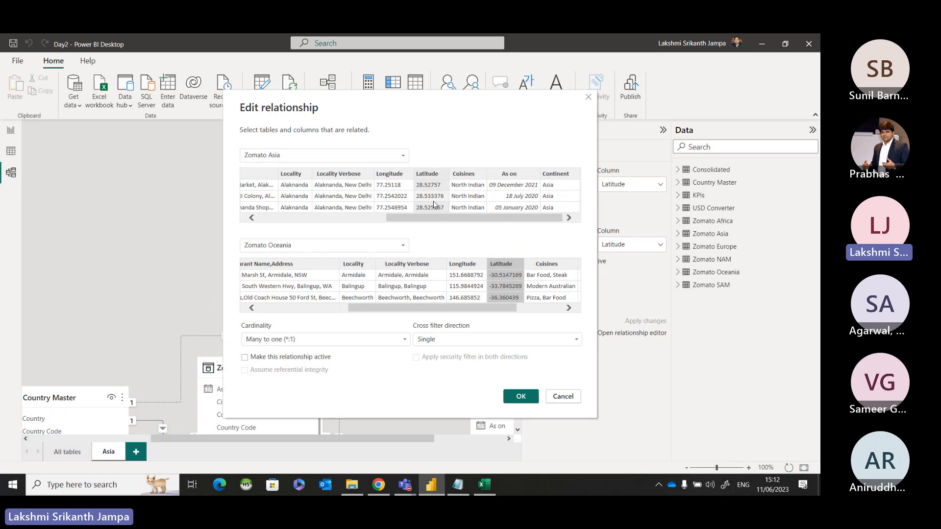
click(563, 395)
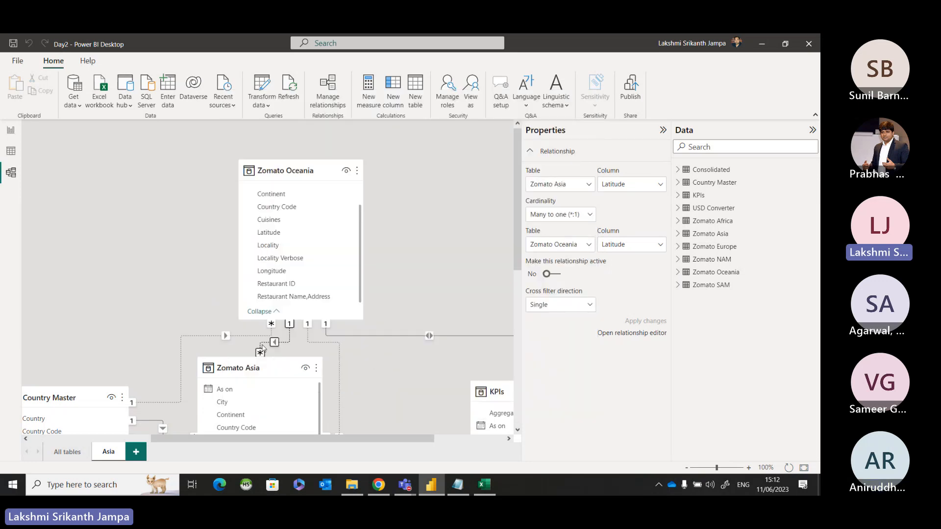
Select the relationship line between Zomato Asia and Zomato Oceania and check its cardinality and filter direction up close.
scroll(264, 351, up, 5)
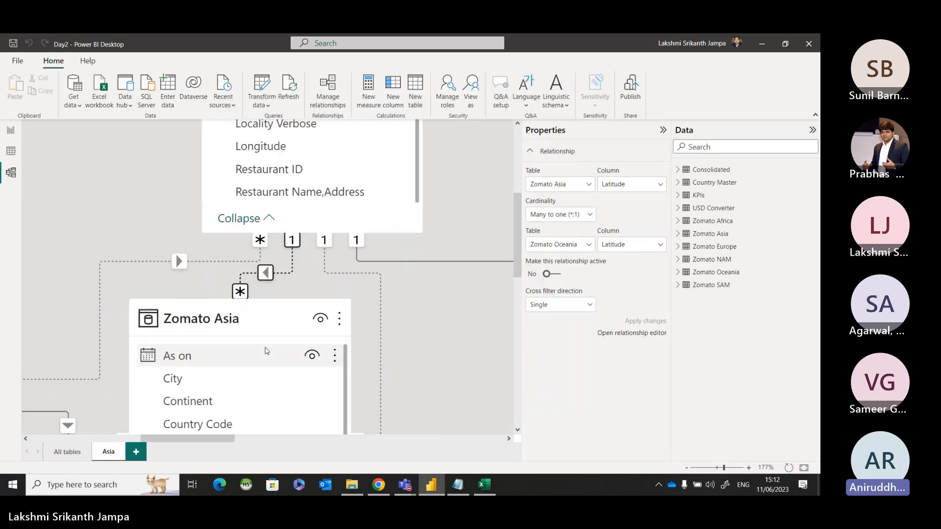
scroll(274, 257, up, 1)
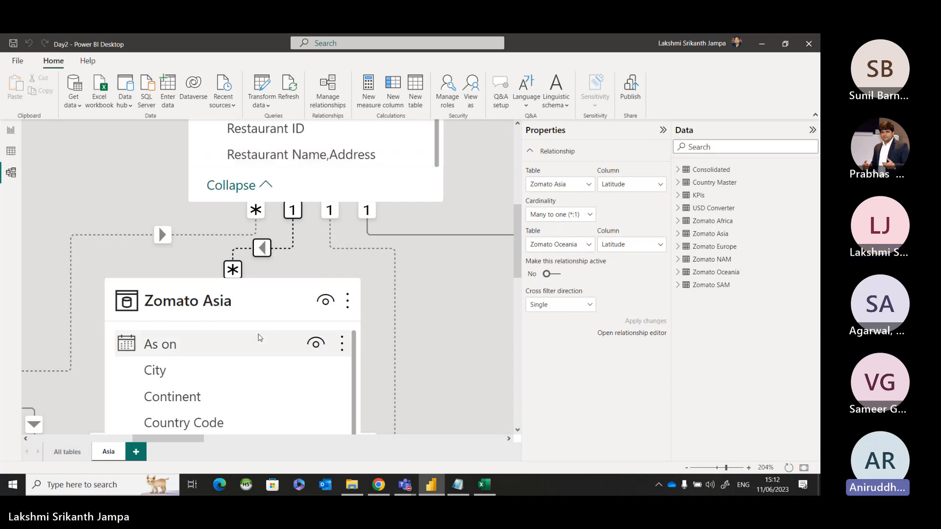
click(283, 253)
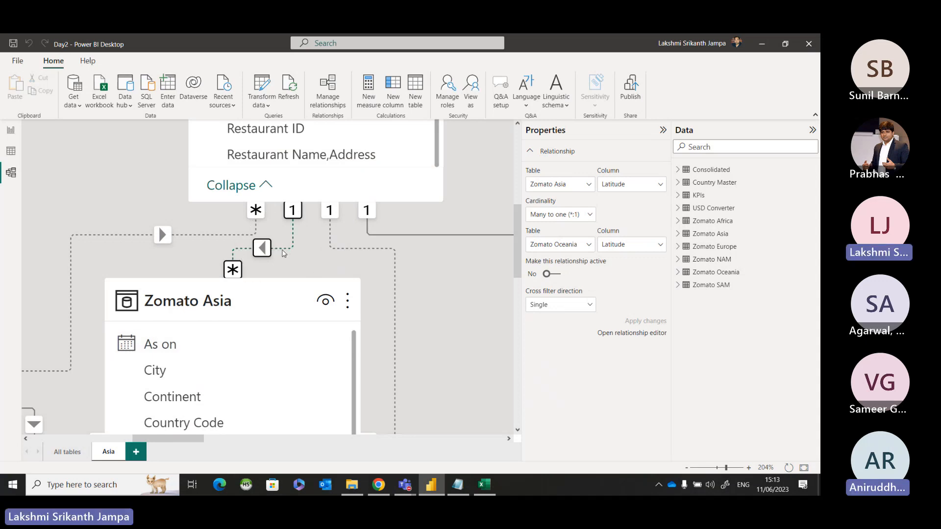
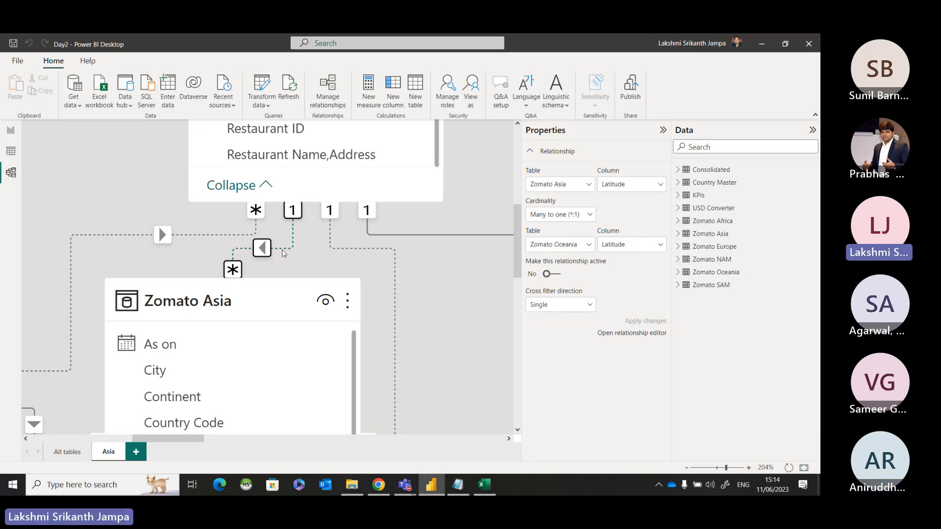
Create a new model layout and name it NAM.
scroll(282, 253, down, 4)
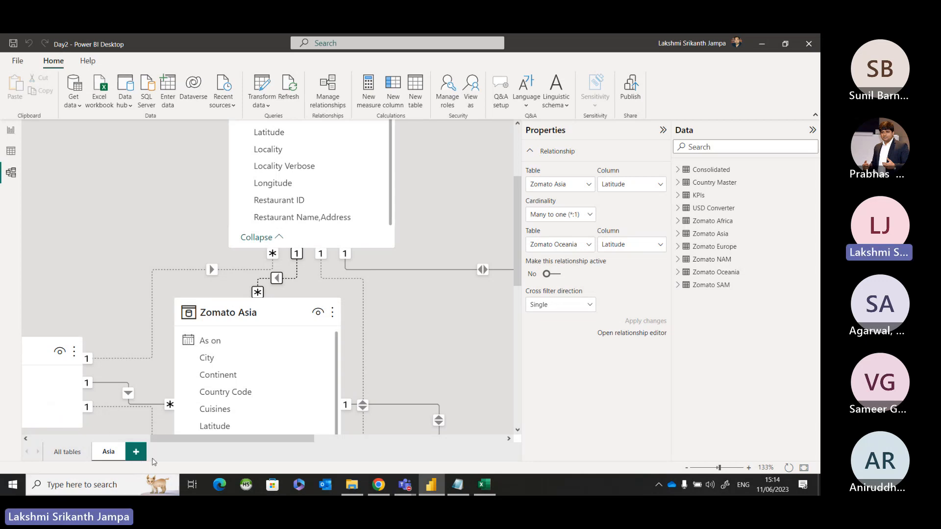
click(136, 451)
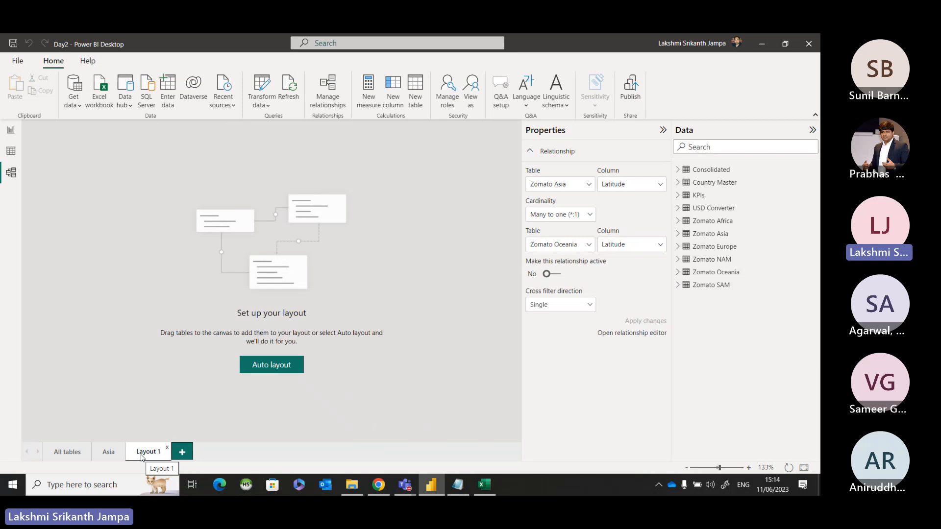
double_click(141, 452)
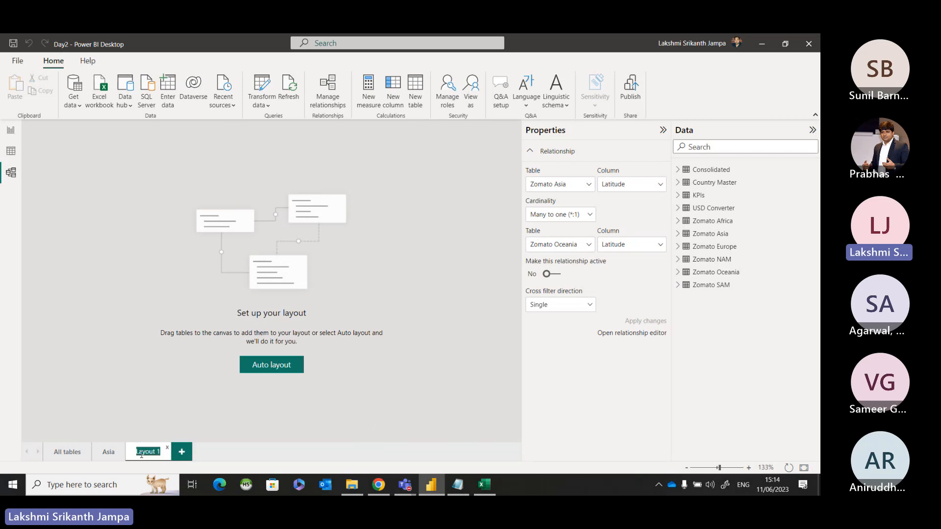
text(NAM)
key(Return)
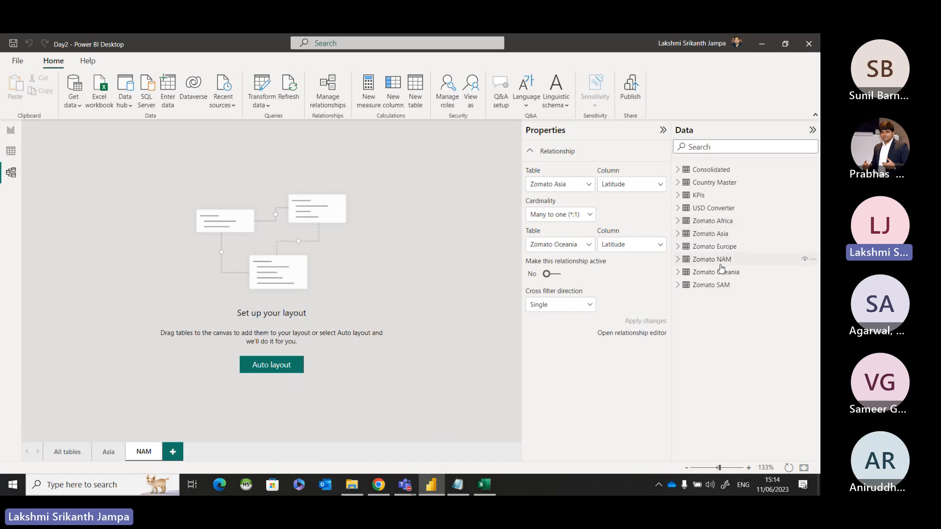
Place the Zomato NAM table on the NAM layout and add its related tables.
drag(720, 264, 338, 237)
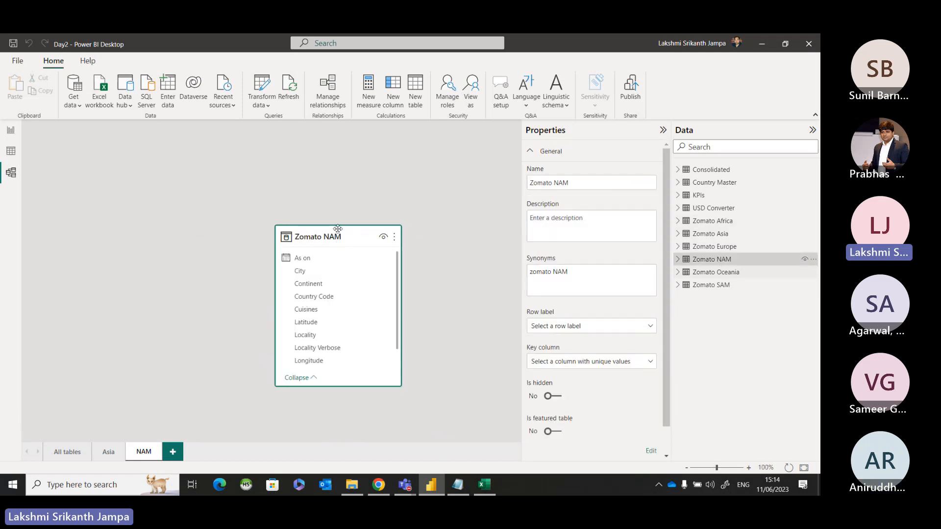
right_click(338, 228)
click(348, 236)
scroll(348, 236, down, 1)
scroll(399, 253, down, 4)
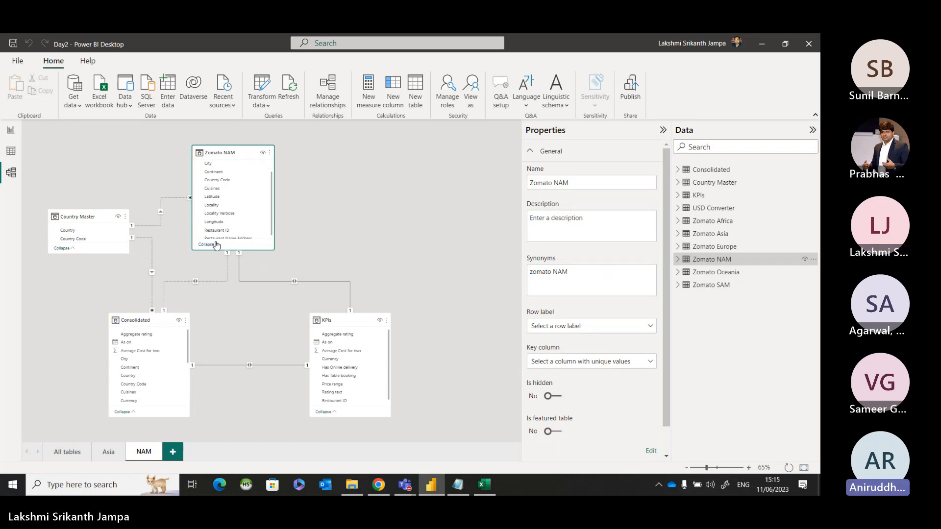
Create another model layout and name it Consilidated.
click(172, 451)
double_click(174, 452)
text(d)
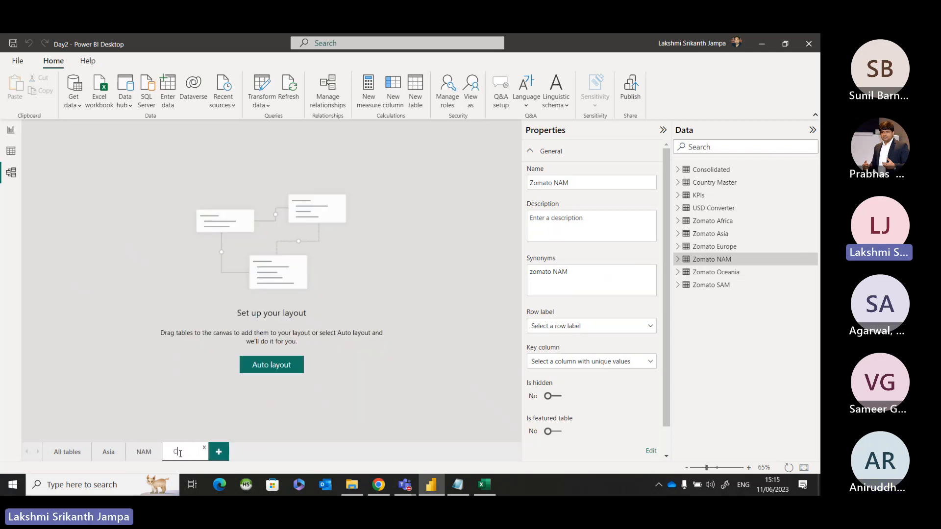
text(onsil)
text(idated)
key(Return)
Correct the spelling of the newest layout's name to Consolidated.
double_click(181, 453)
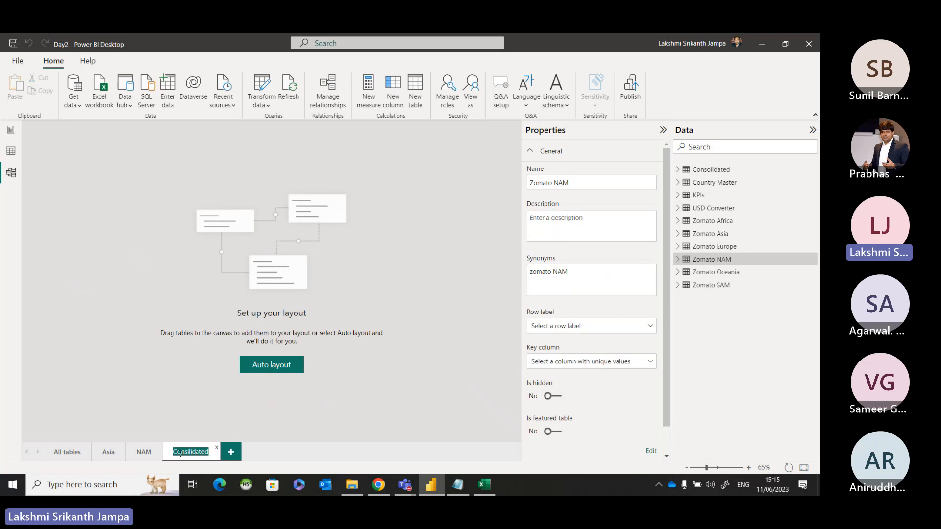
text(Co)
text(solidated)
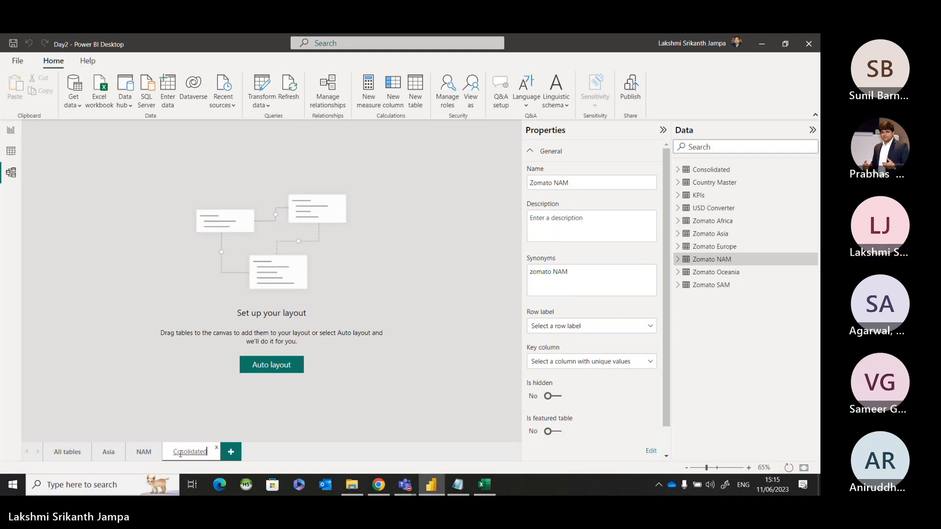
key(Return)
double_click(177, 456)
click(180, 453)
text(n)
key(Return)
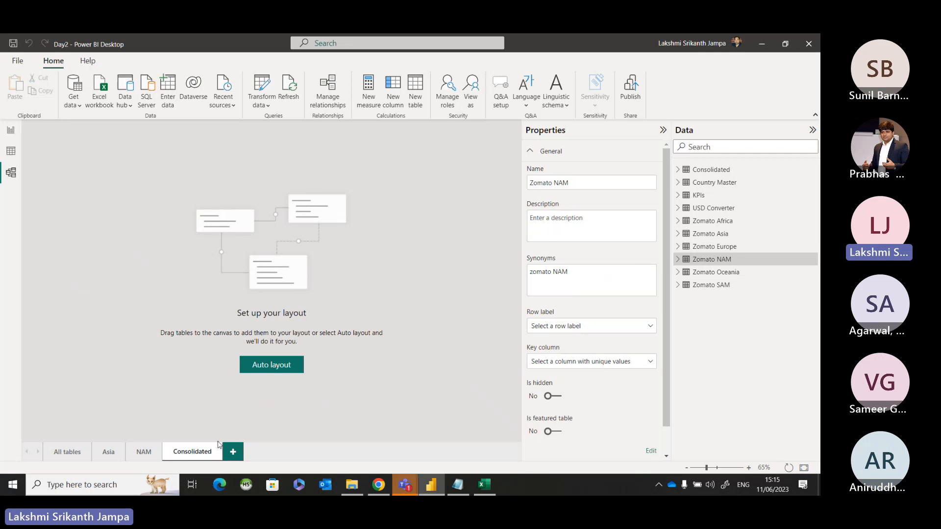
Switch to the Microsoft Teams meeting window and read the latest message in the meeting chat.
click(410, 485)
click(462, 412)
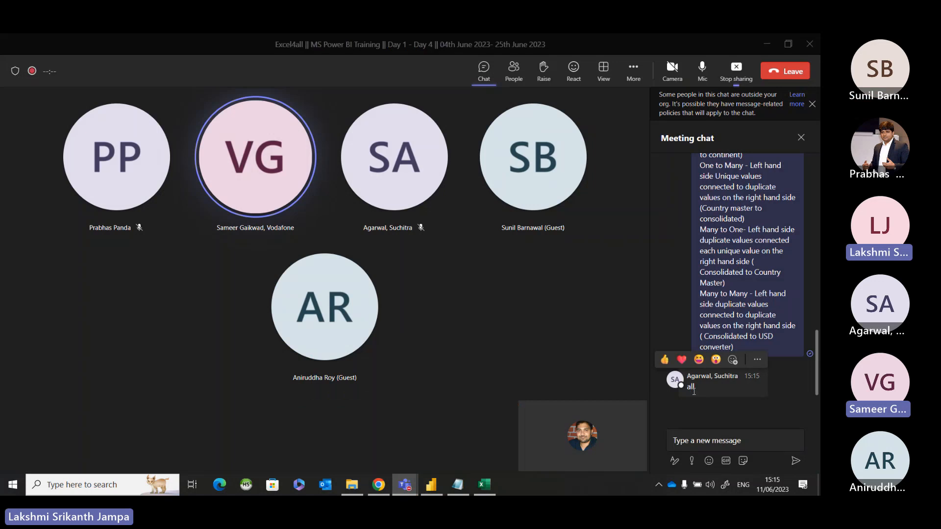
Return to Power BI Desktop, place the Consolidated table on the Consolidated layout and add its related tables.
key(alt+Tab)
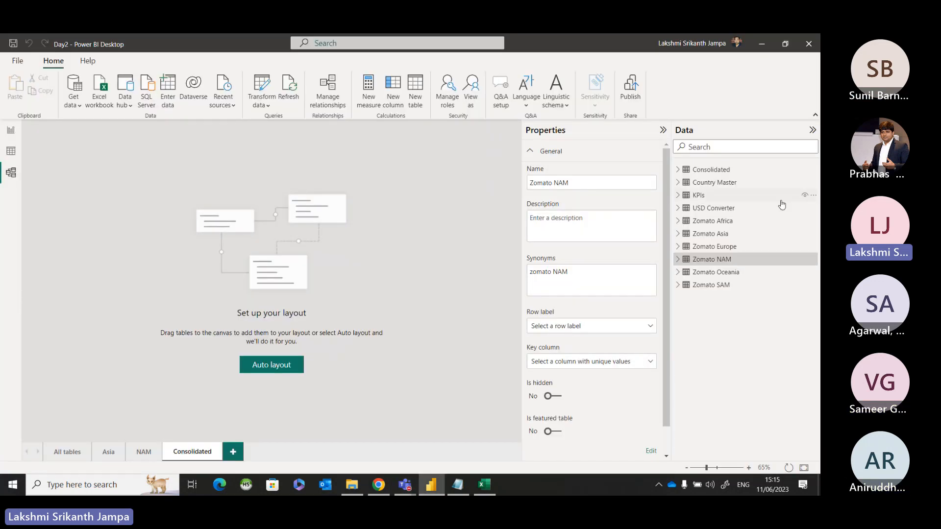
drag(715, 170, 276, 211)
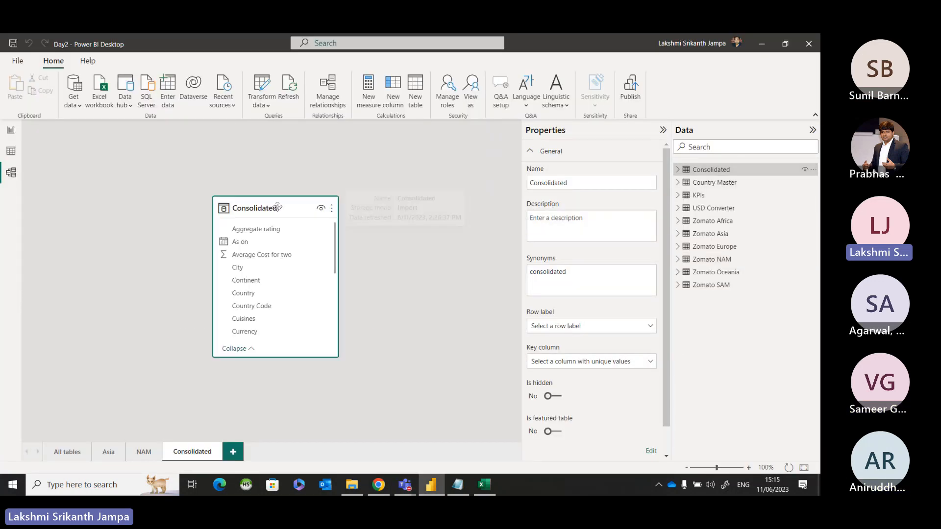
right_click(277, 208)
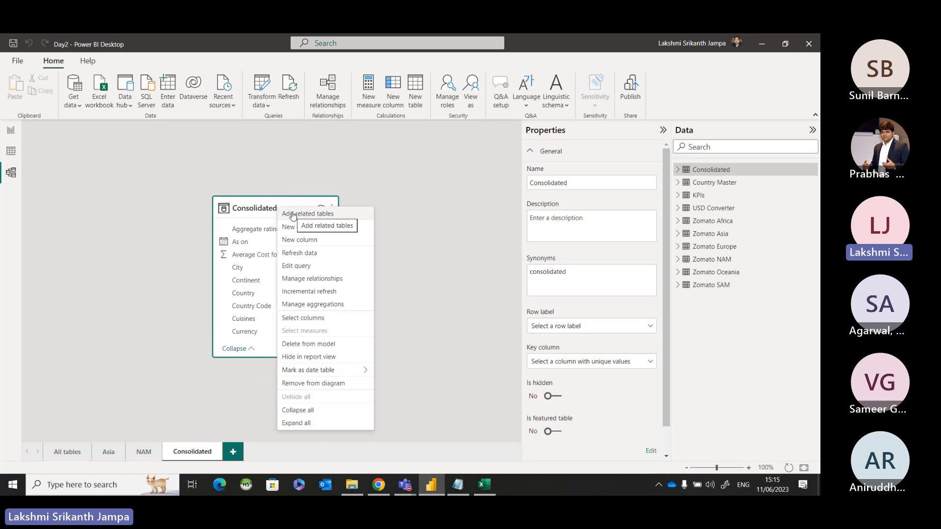
click(292, 215)
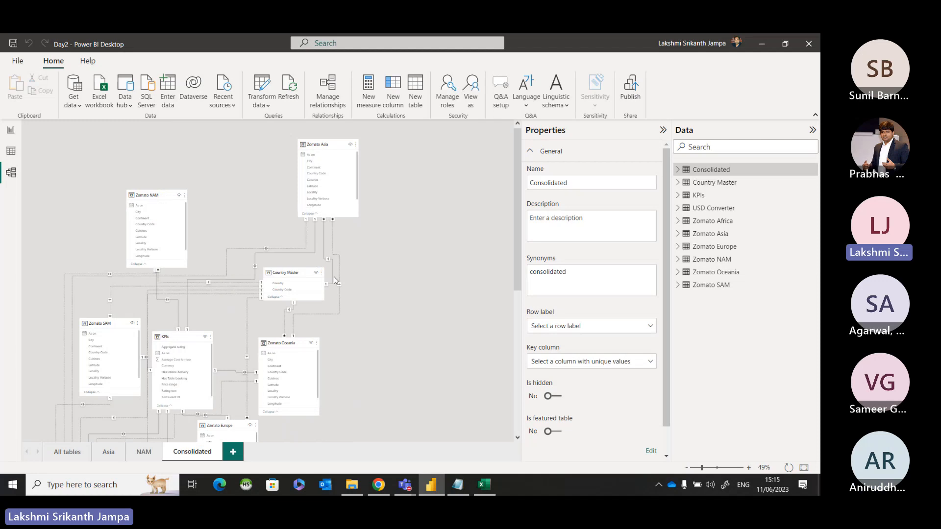
Examine the Consolidated layout's relationships and check whether the USD Converter table is among the related tables.
scroll(314, 289, down, 4)
scroll(288, 312, up, 1)
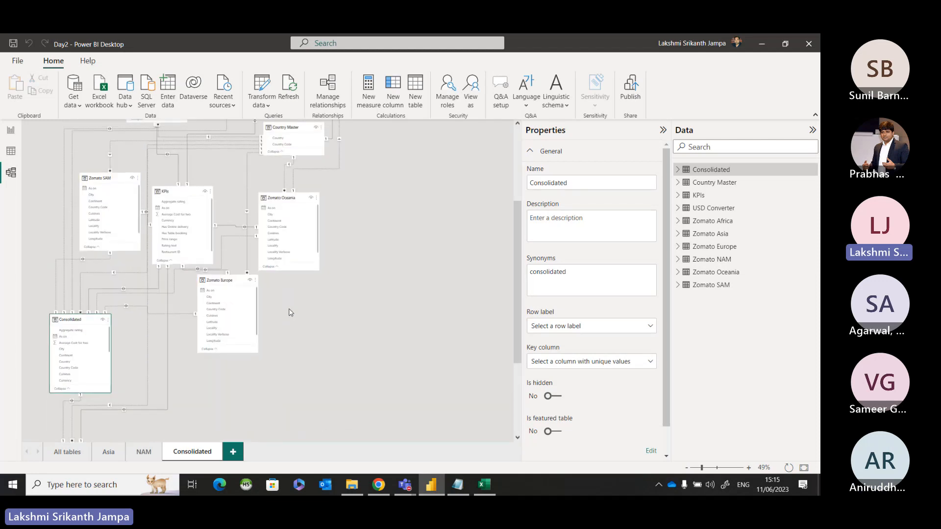
scroll(289, 312, up, 2)
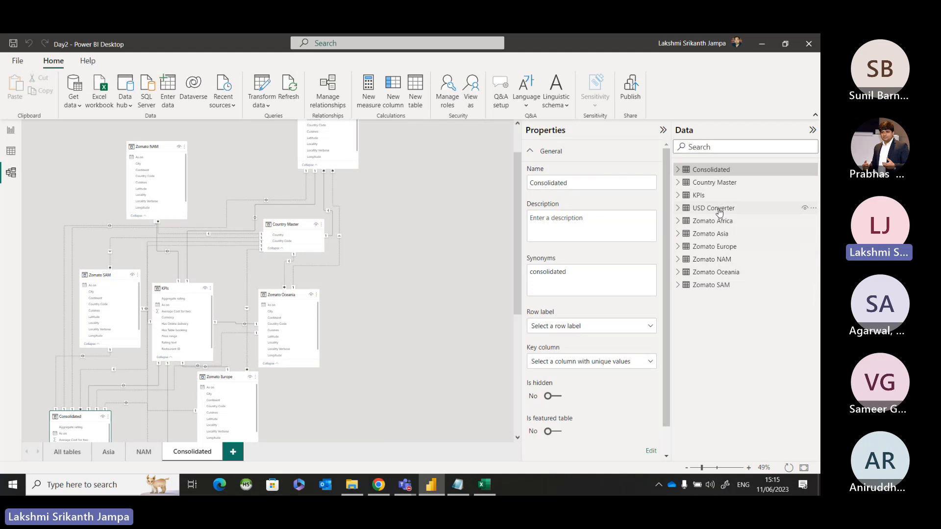
mouse_move(720, 212)
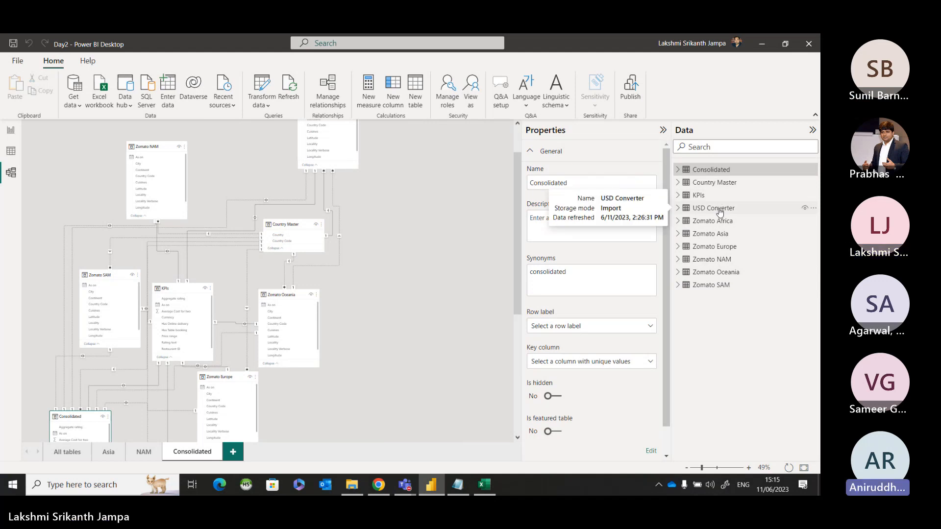
scroll(379, 261, down, 2)
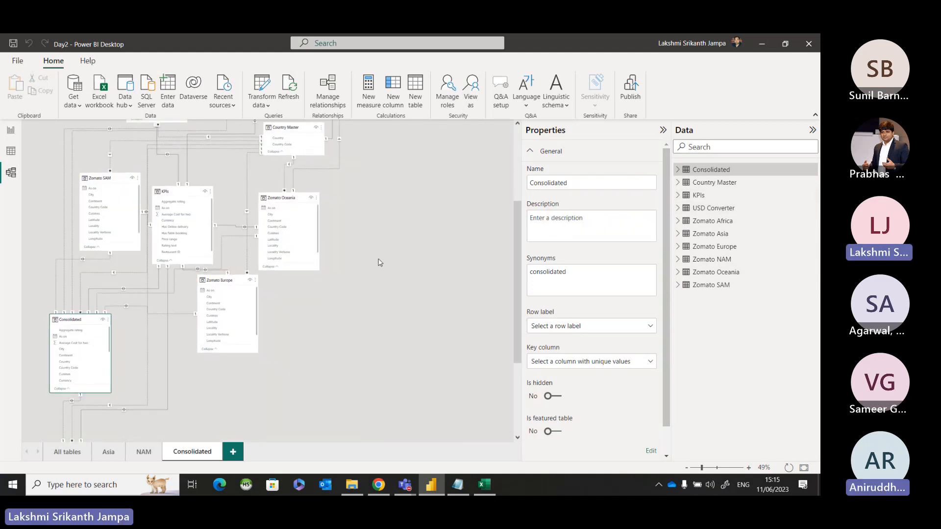
scroll(380, 262, down, 1)
scroll(380, 262, down, 1)
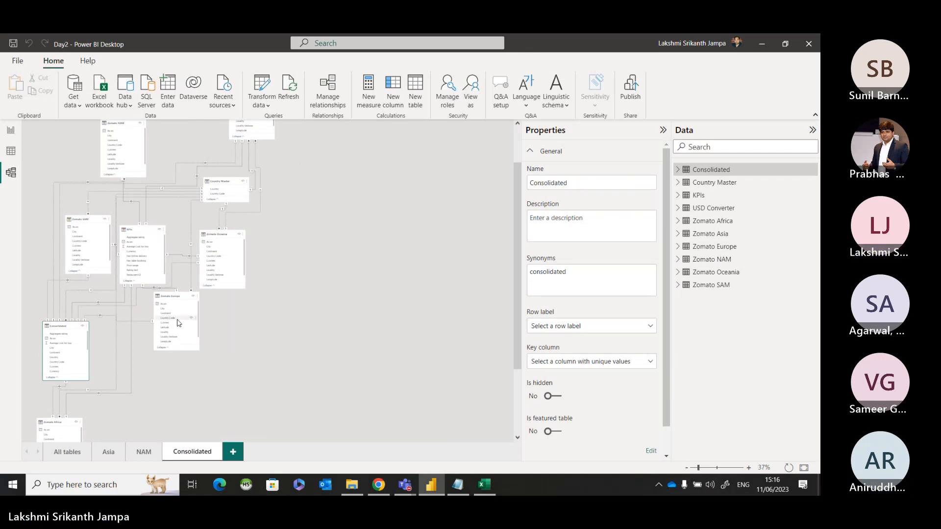
Create another model layout and name it KPI's.
click(240, 454)
double_click(241, 453)
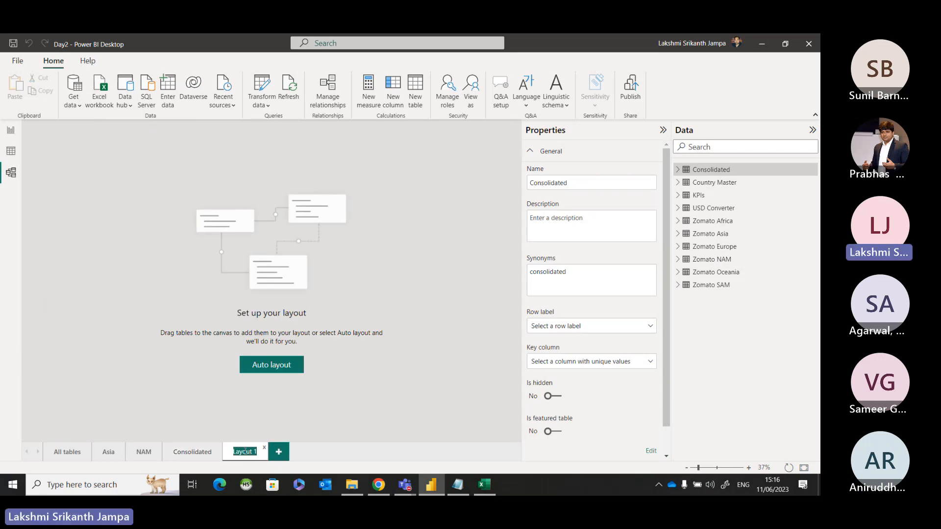
text(KPI)
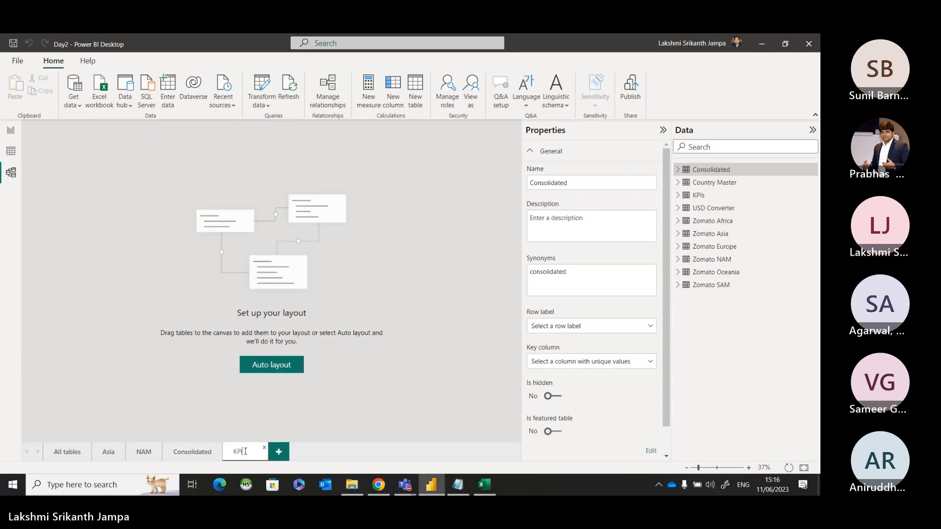
text('s)
key(Return)
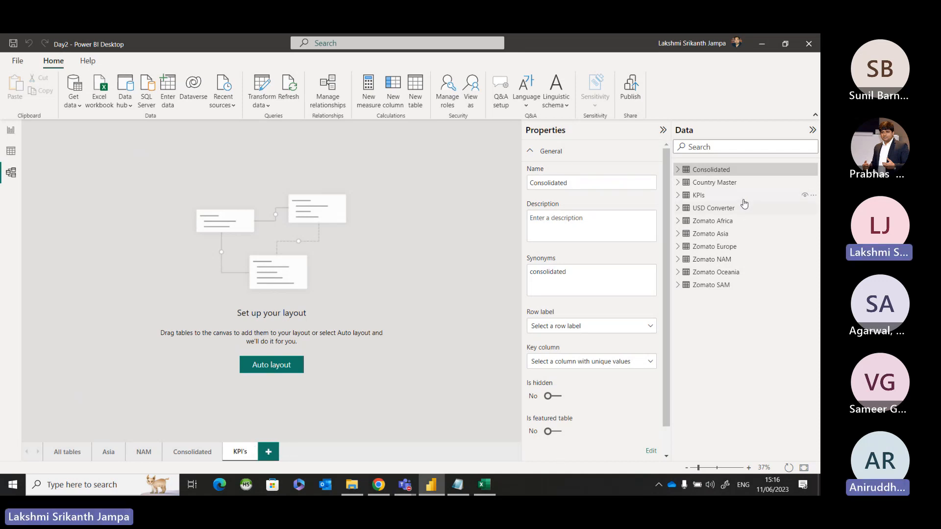
Place the KPIs table on the KPI's layout and add its related tables.
drag(739, 197, 289, 181)
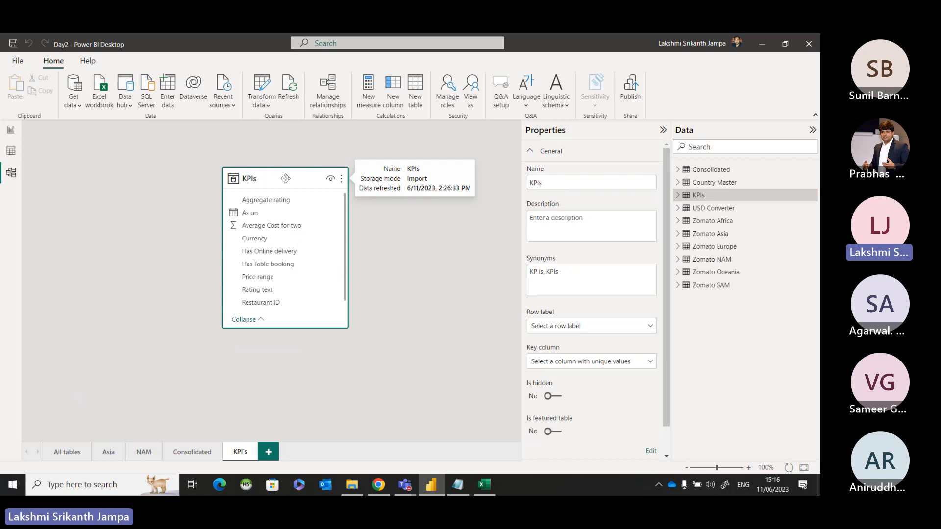
right_click(287, 180)
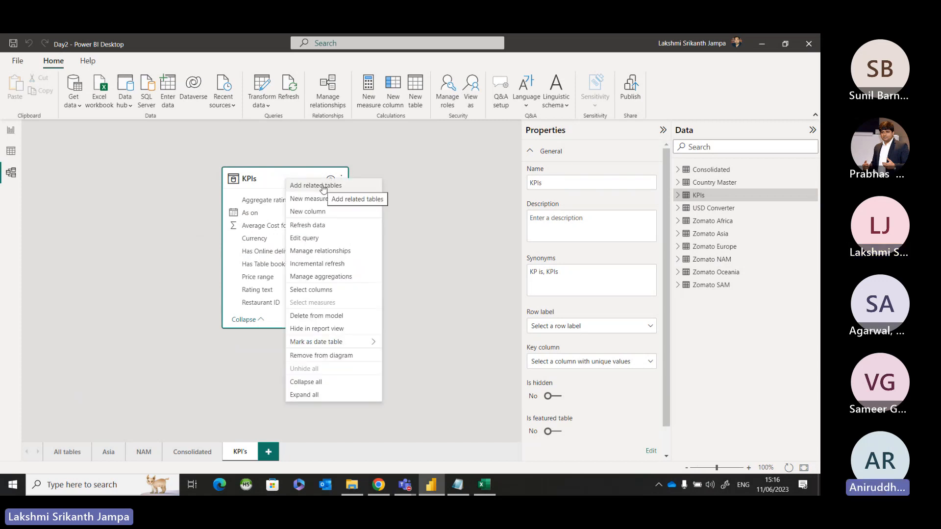
click(323, 186)
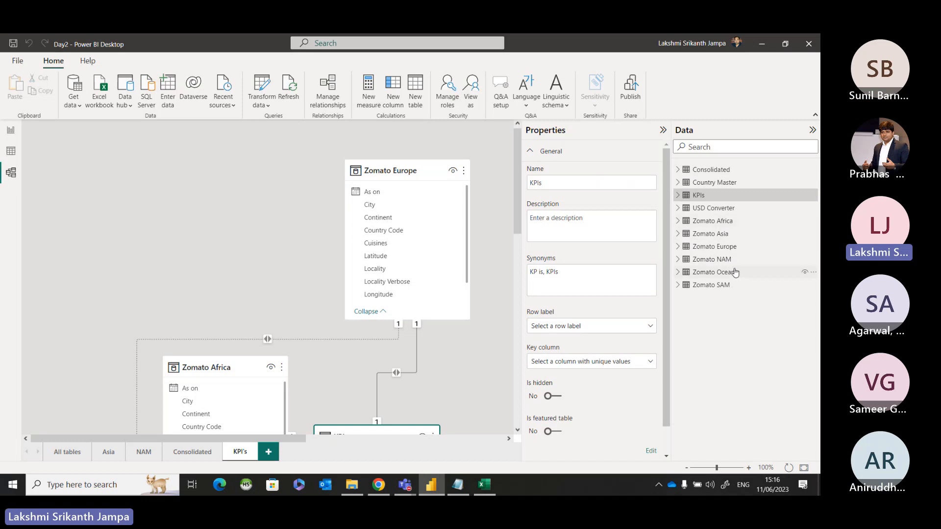
Examine how the KPIs table connects to the Consolidated and regional Zomato tables across the KPI's layout.
scroll(293, 226, down, 4)
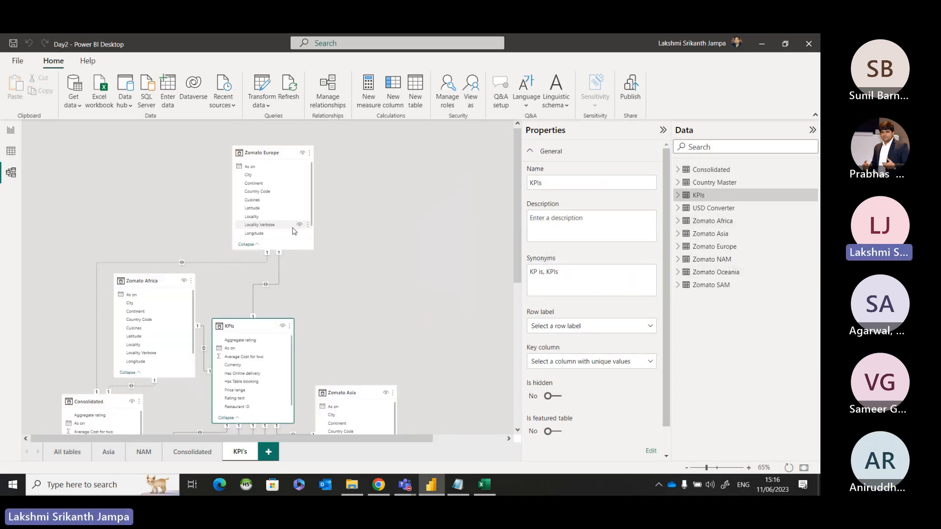
scroll(294, 230, down, 5)
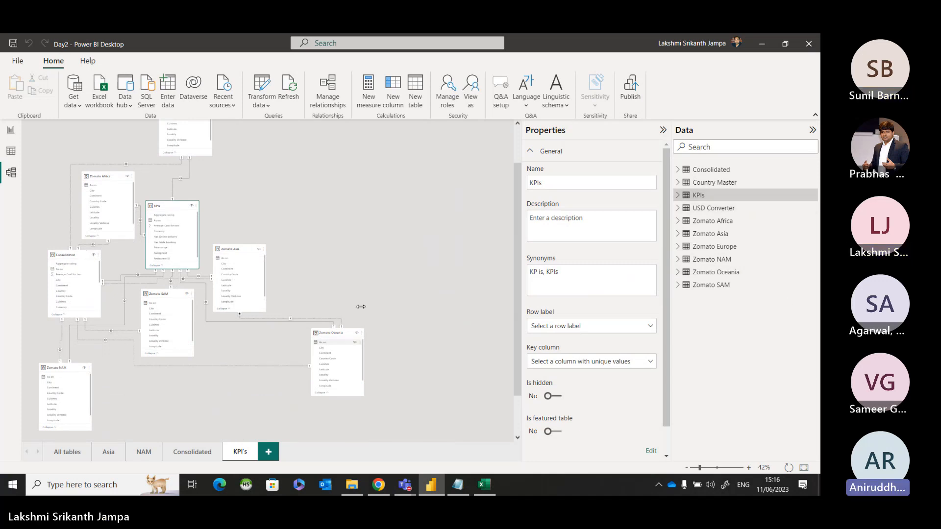
scroll(220, 245, up, 2)
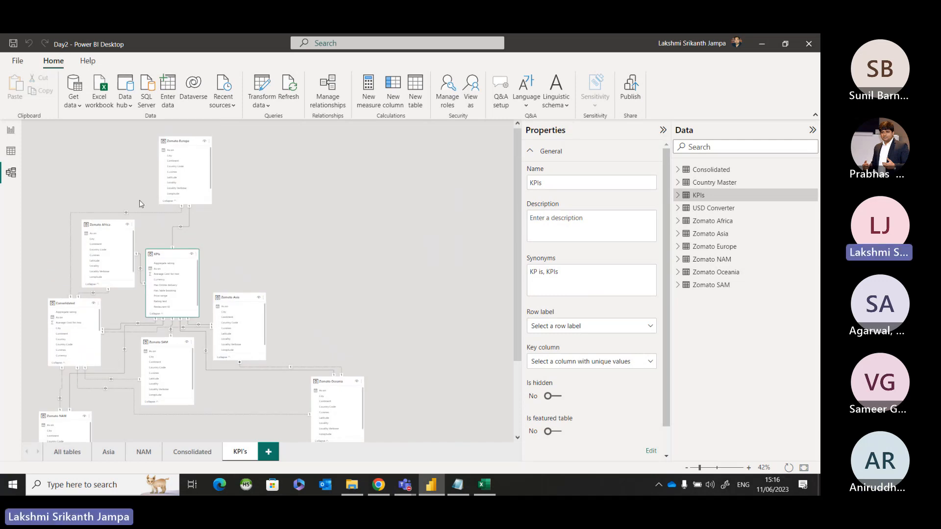
ctrl+scroll(139, 203, up, 3)
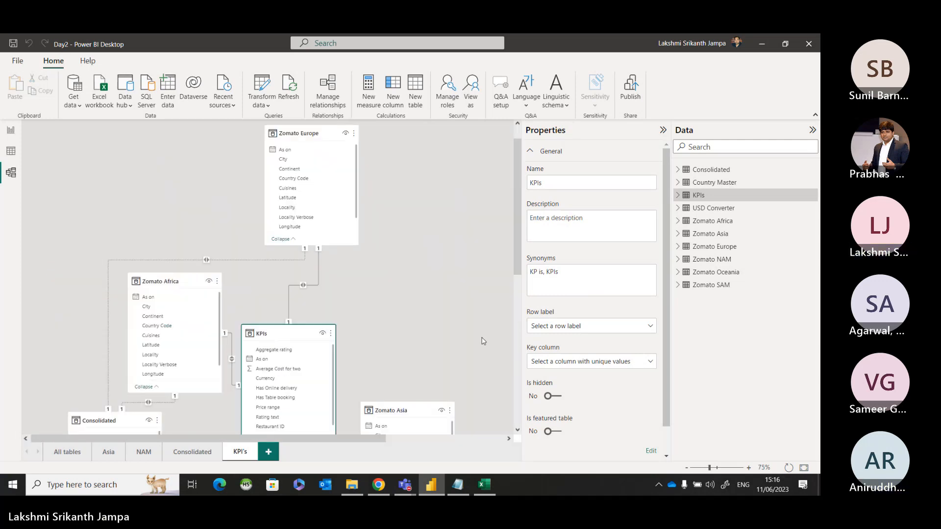
scroll(483, 340, down, 5)
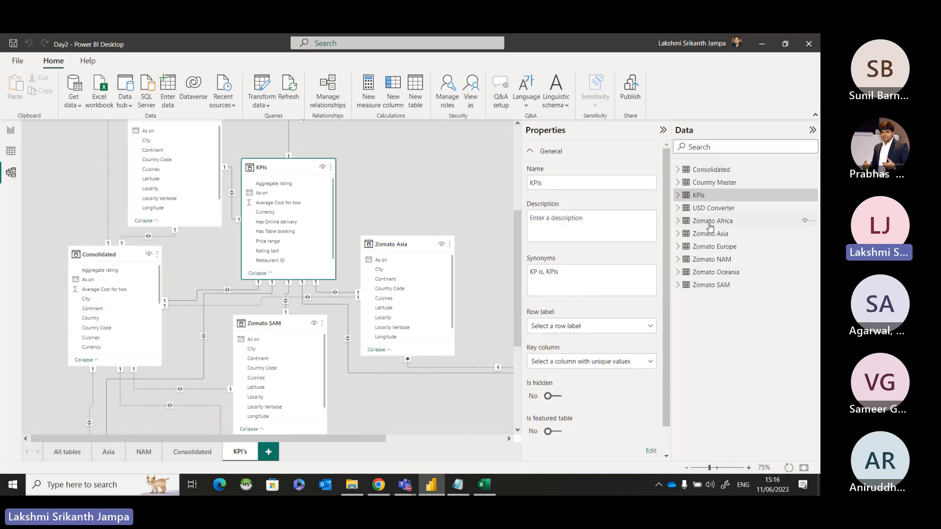
scroll(410, 304, down, 5)
scroll(410, 305, right, 3)
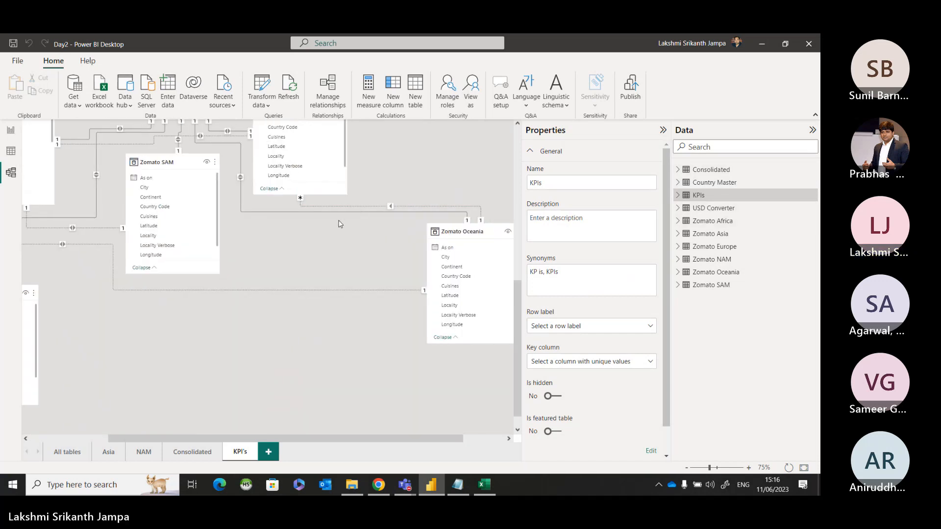
scroll(341, 224, up, 5)
scroll(341, 224, left, 3)
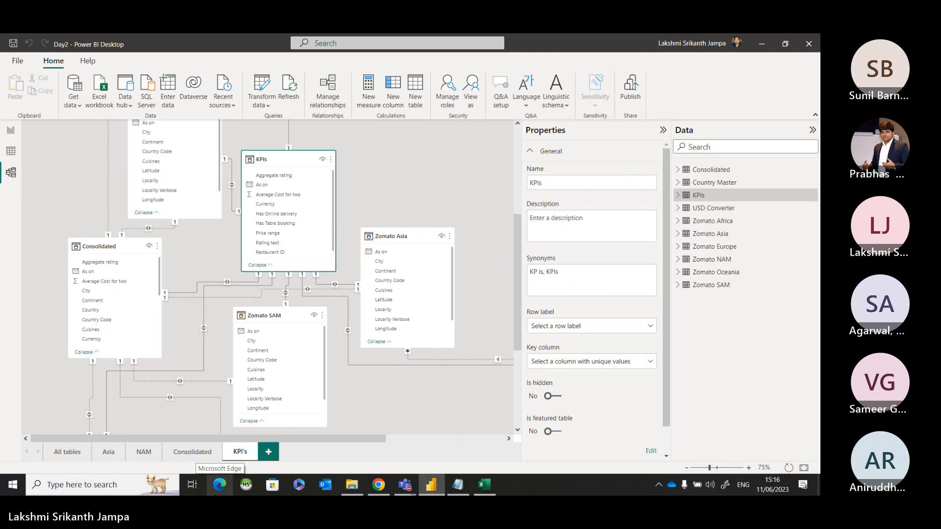
Compare the KPI's layout with the All tables layout and add another blank model layout.
click(77, 451)
click(236, 453)
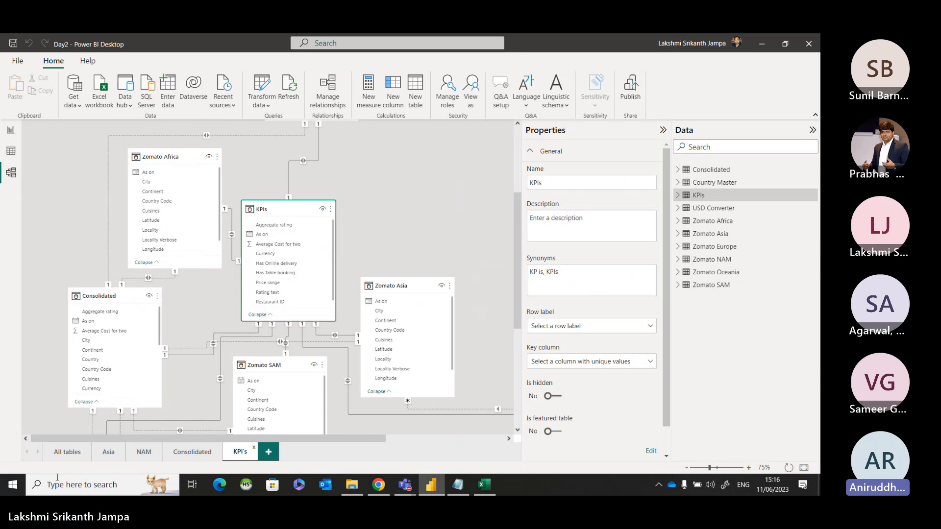
click(66, 461)
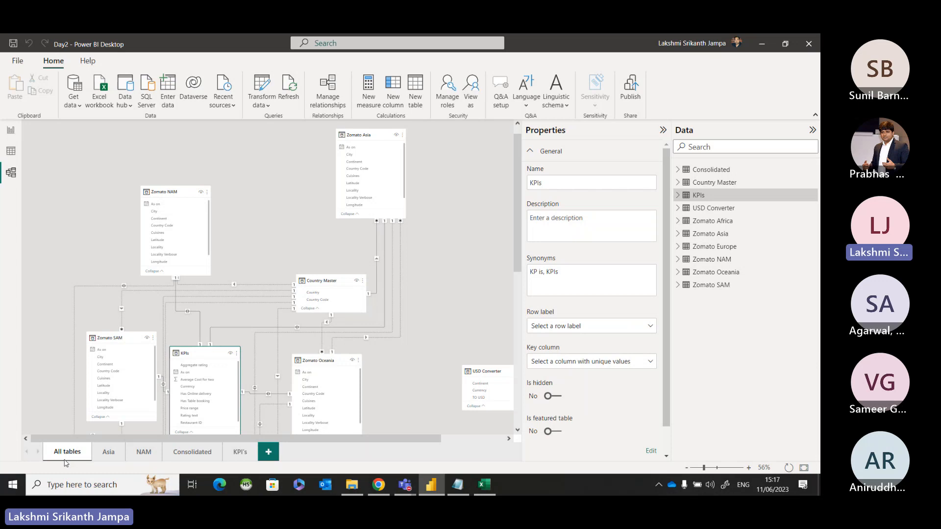
click(269, 451)
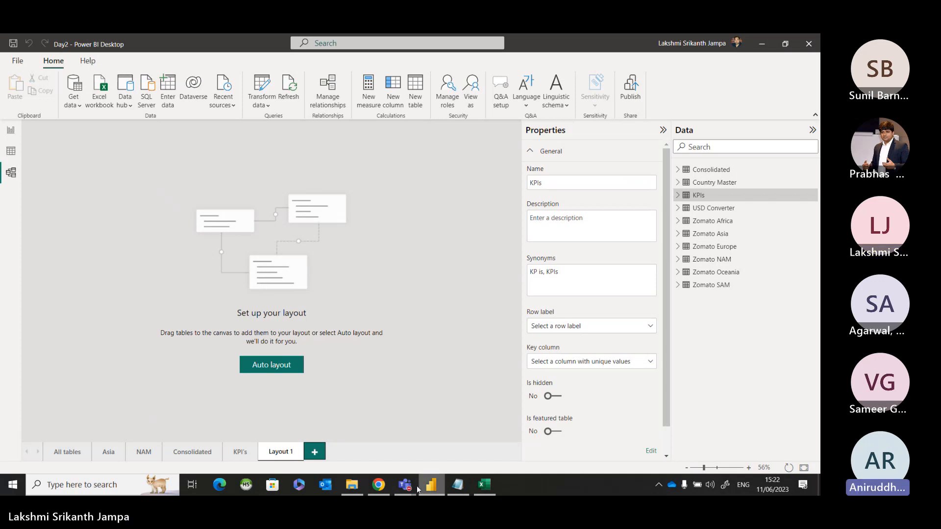
Switch to the Microsoft Teams meeting window and dismiss the mute notification.
mouse_move(414, 469)
click(419, 433)
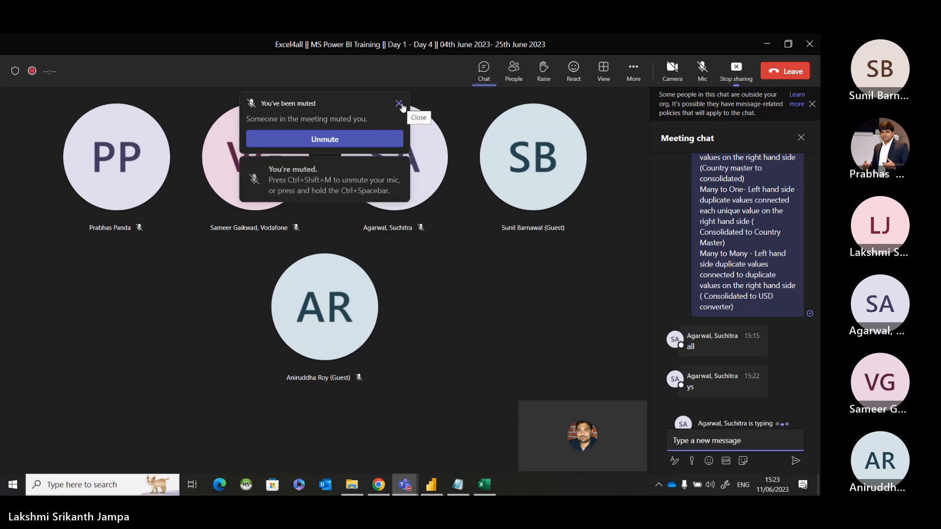
click(377, 140)
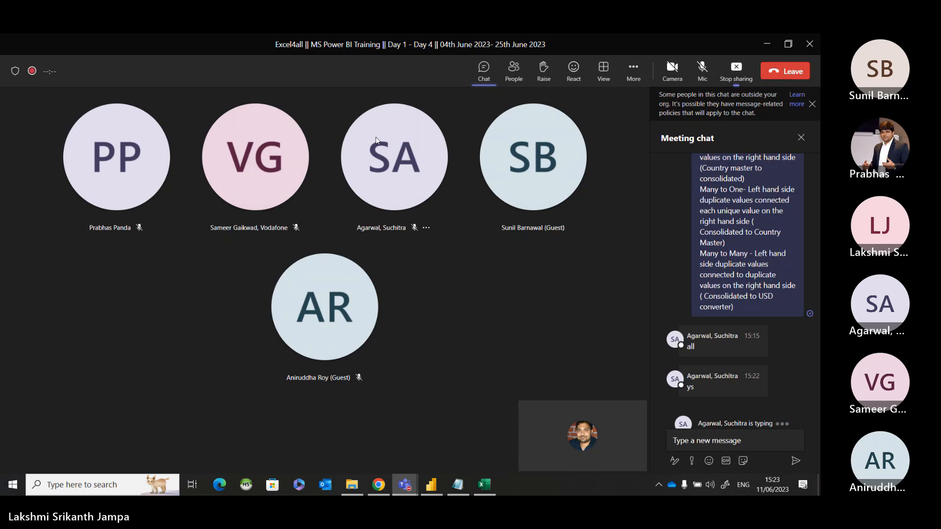
mouse_move(377, 143)
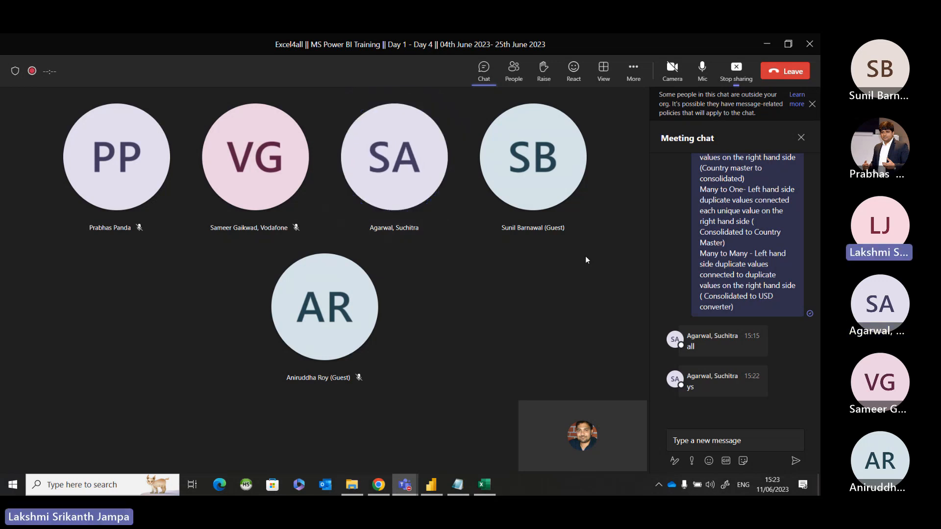
Switch to Notepad and replace the Consolidated and USD Converter line below the cardinality notes with the word Sheet.
click(466, 485)
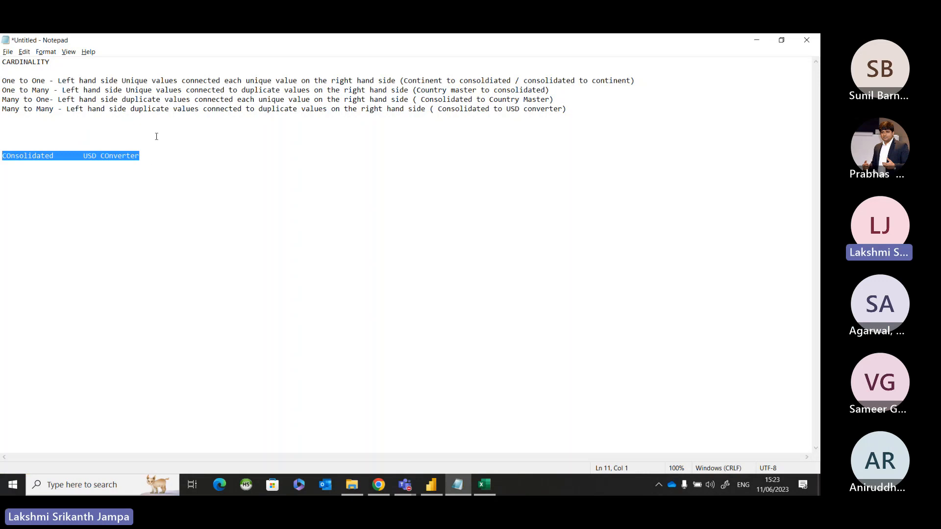
click(148, 150)
drag(149, 163, 41, 146)
text(Sheet)
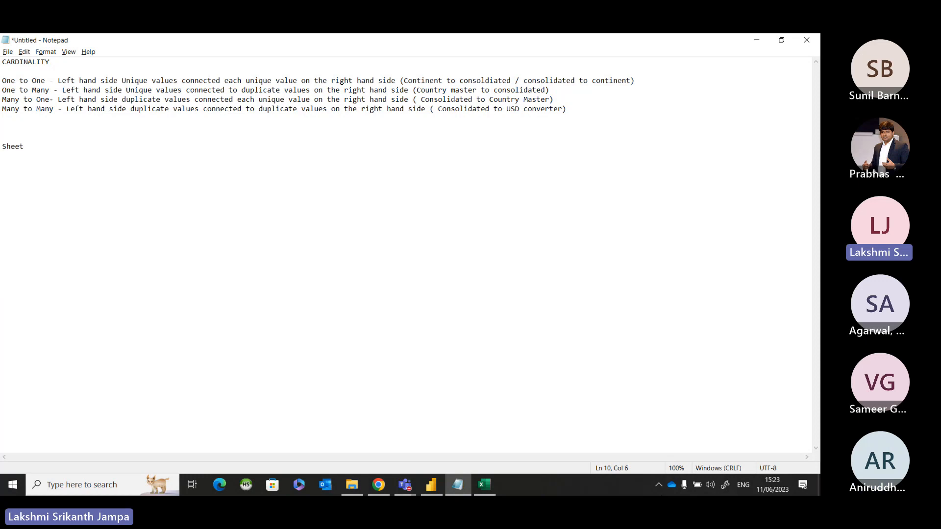
Switch to the Excel workbook, select the table of relationships on Sheet1, and add a new worksheet and open it.
click(484, 485)
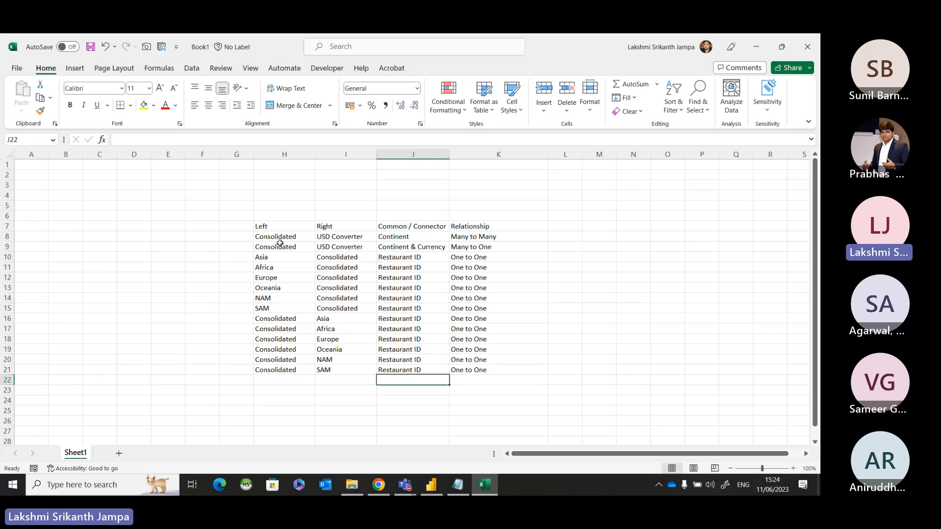
drag(281, 216, 489, 381)
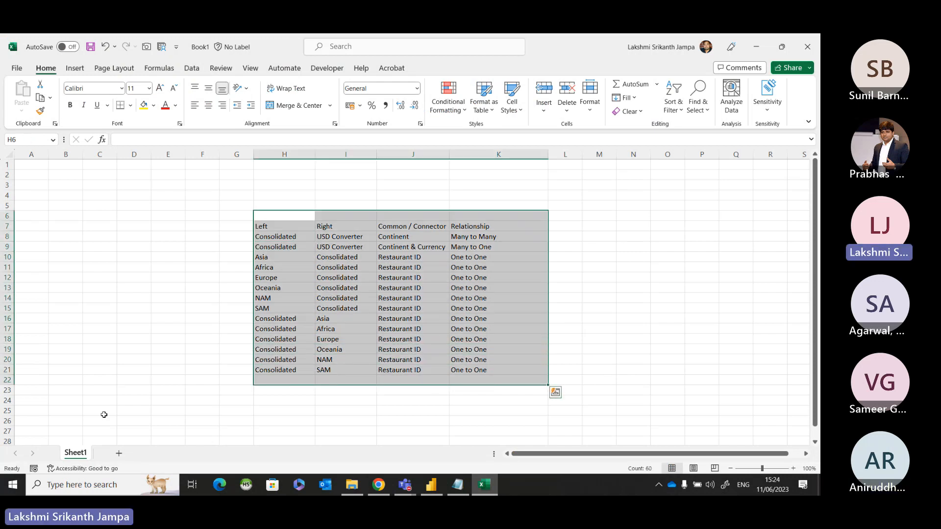
click(118, 453)
click(156, 340)
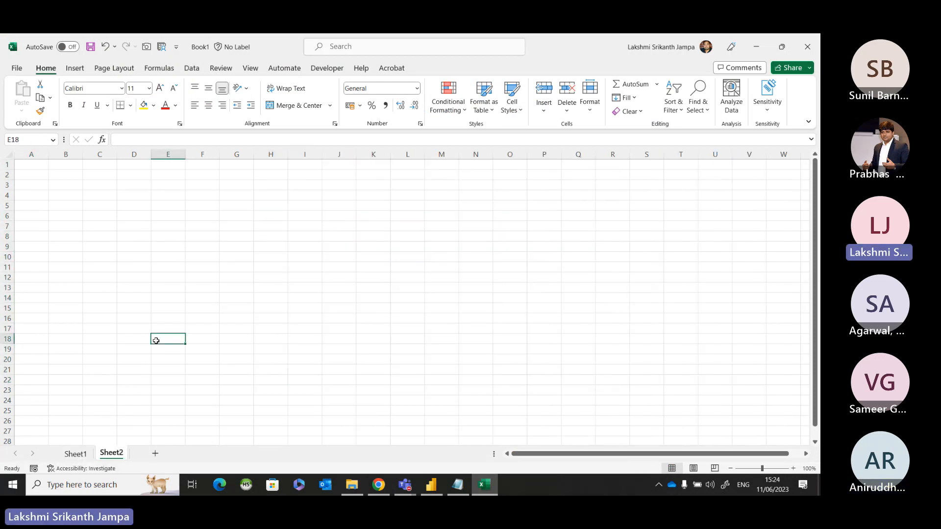
click(76, 453)
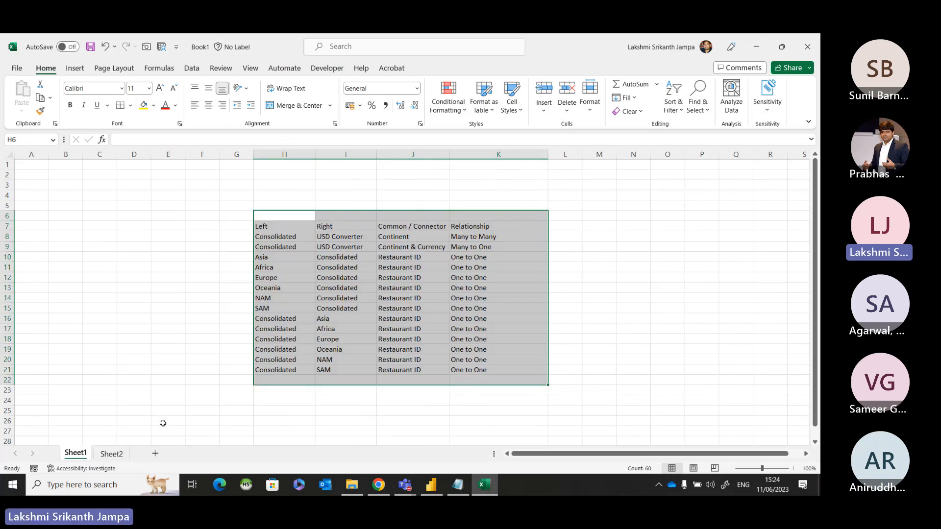
click(119, 454)
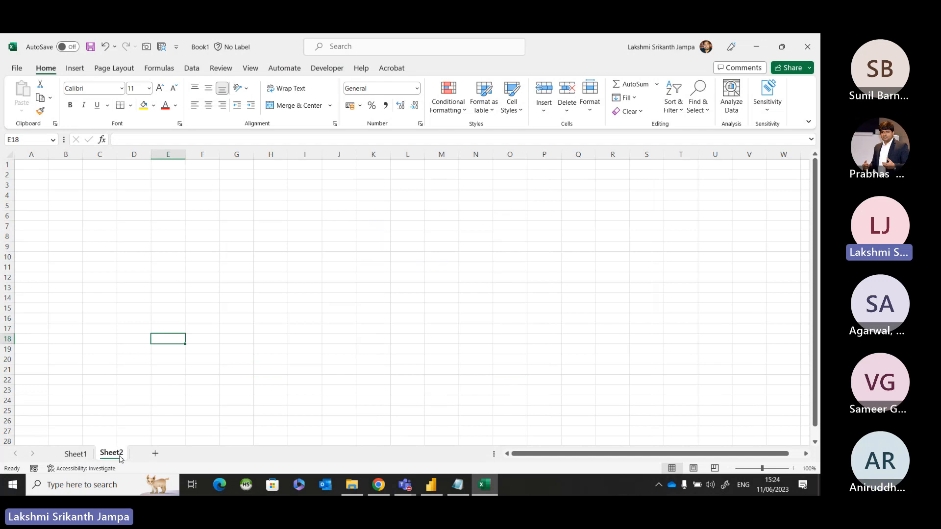
Return to Sheet1, select the relationship table H7:K21, and enter the heading Mulitple in cell H5 above it.
click(79, 455)
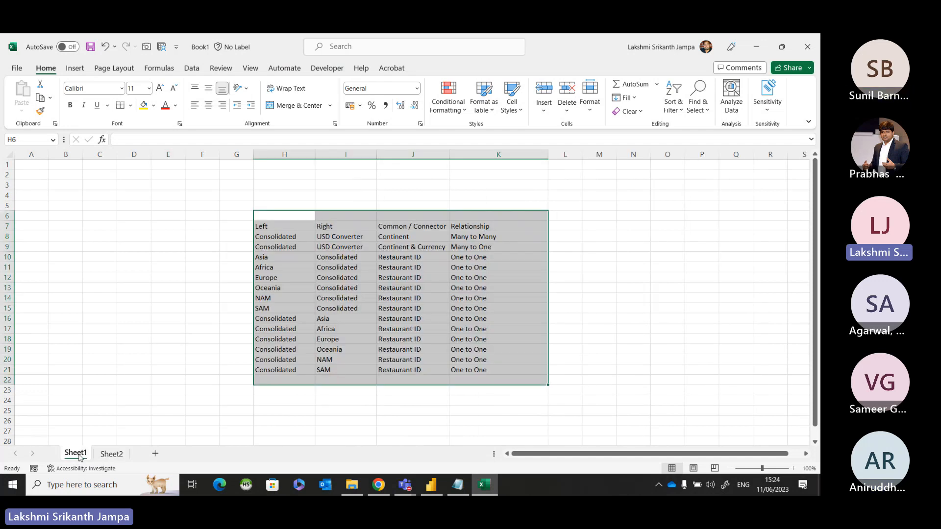
drag(293, 226, 464, 368)
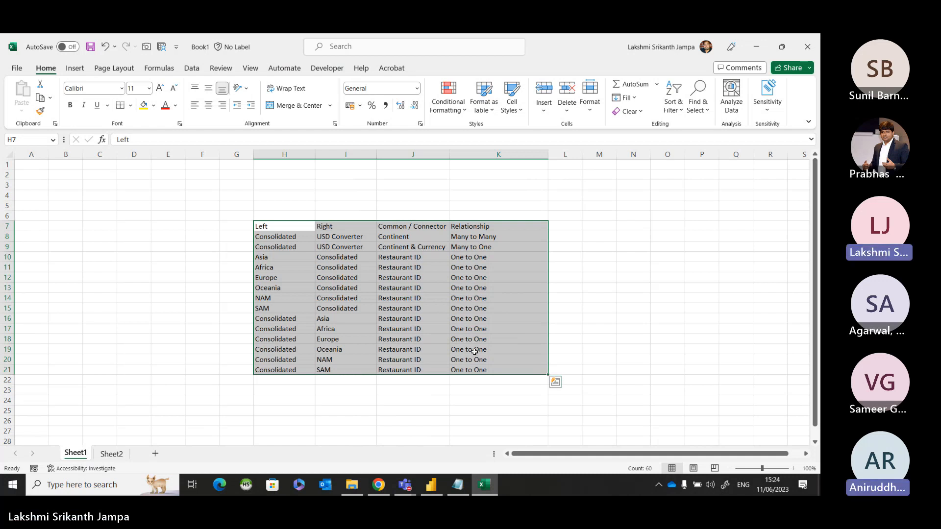
click(284, 205)
text(Mulitple)
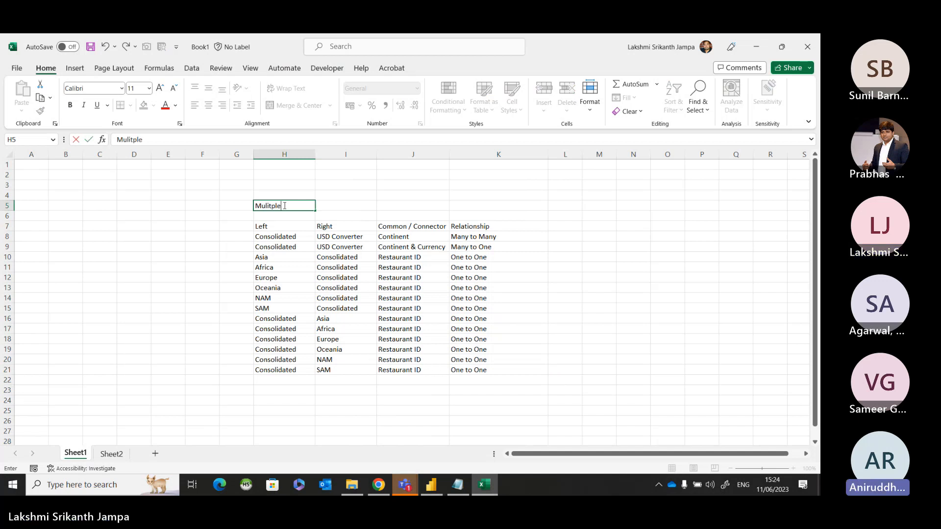
key(Return)
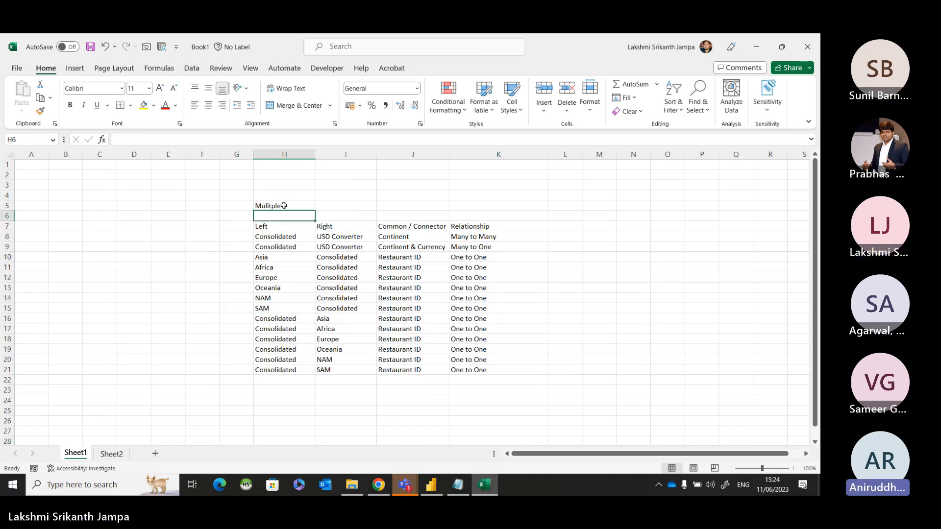
Insert a PivotTable from Sheet1 range H7:K21 at cell B7 of the same sheet, with Relationship as rows and its count as values.
click(111, 454)
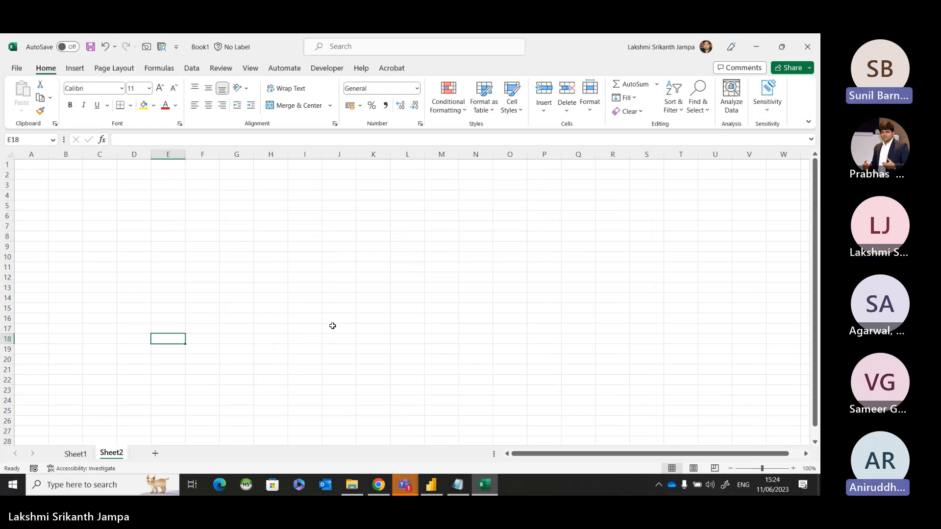
click(75, 454)
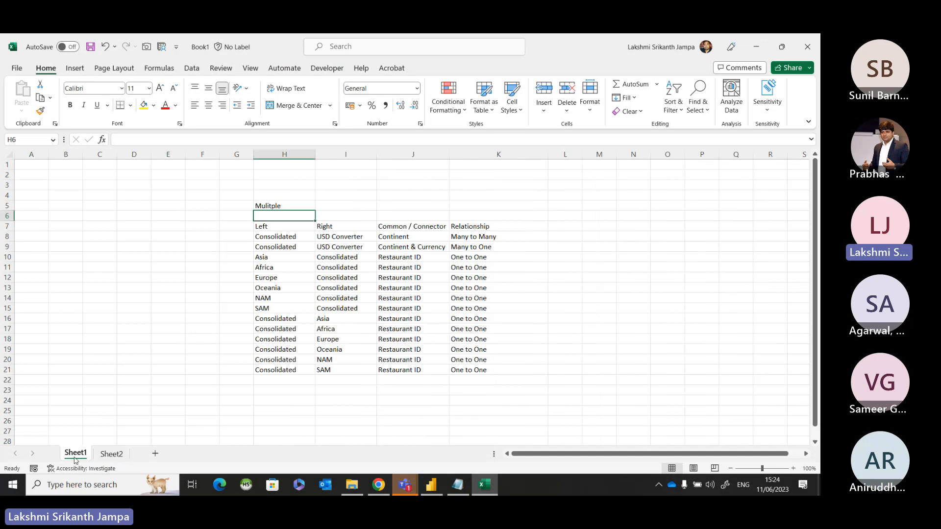
drag(272, 227, 484, 369)
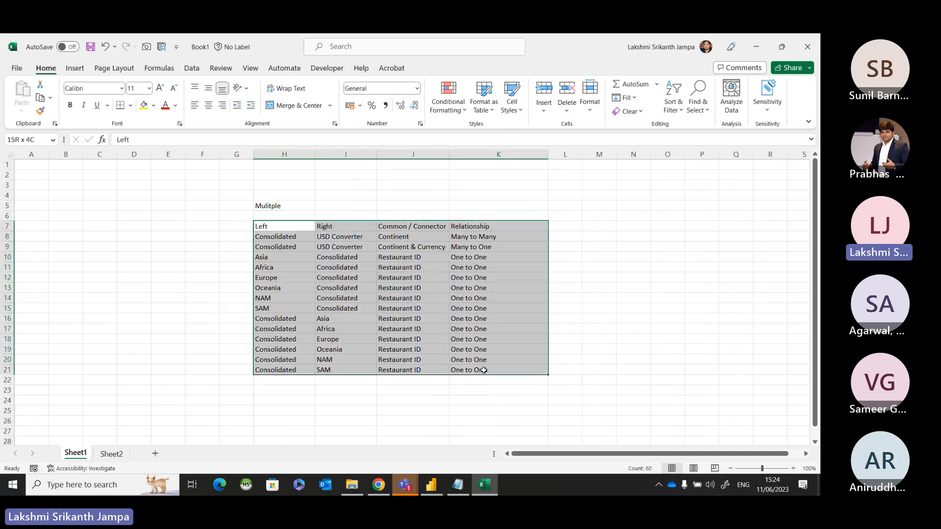
click(75, 68)
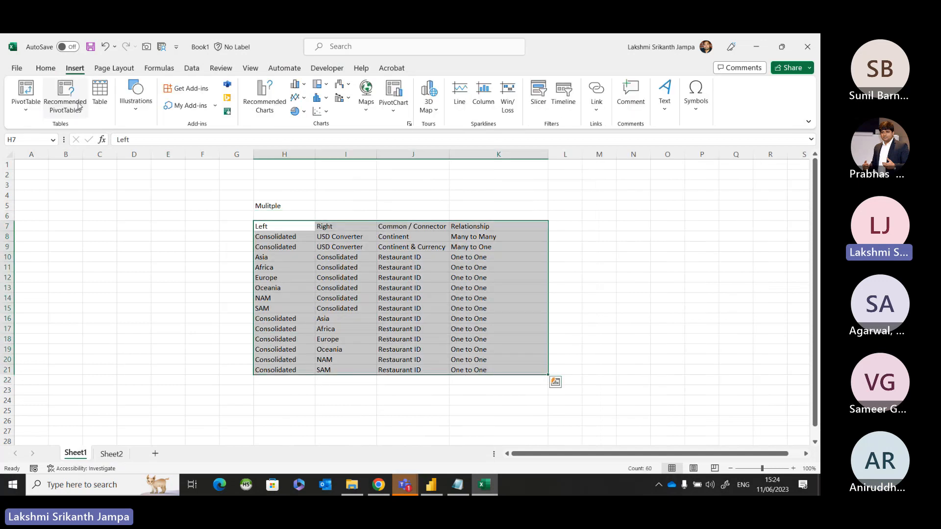
click(26, 94)
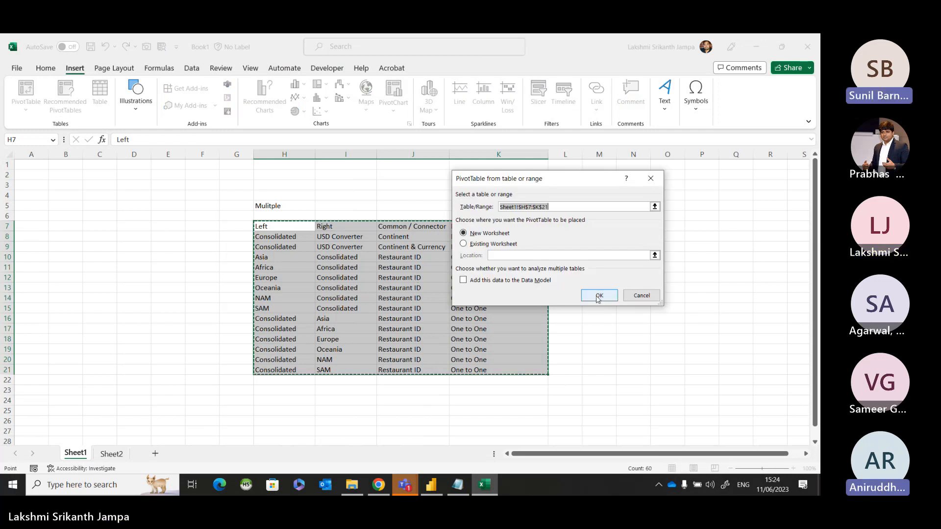
click(508, 248)
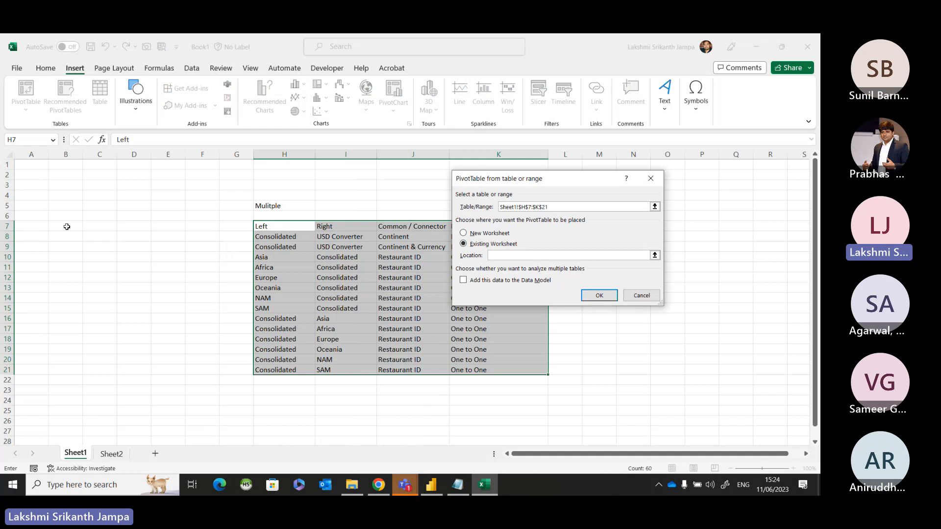
click(67, 227)
click(598, 295)
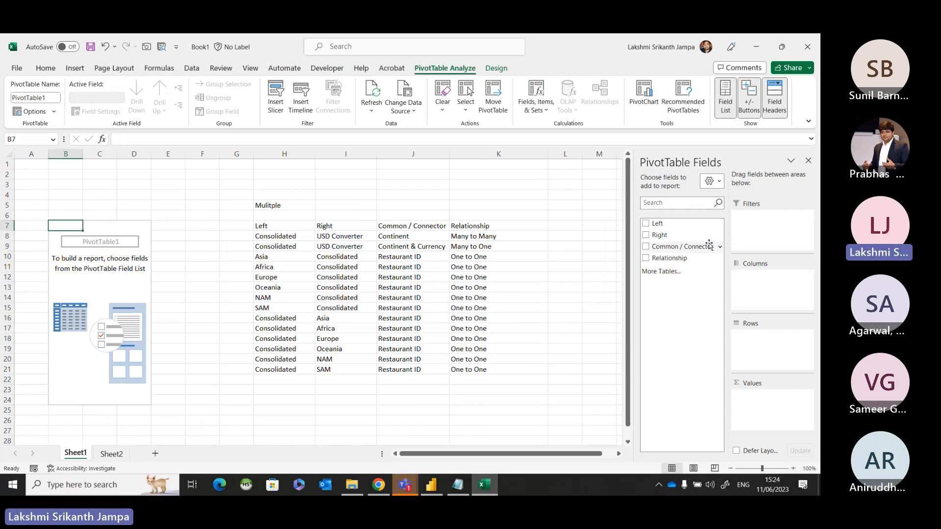
drag(679, 259, 774, 338)
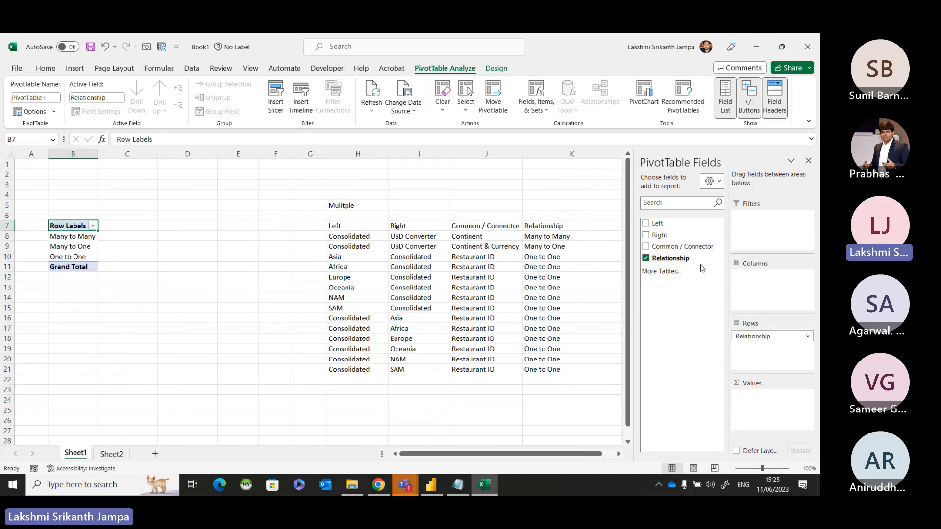
drag(681, 260, 768, 396)
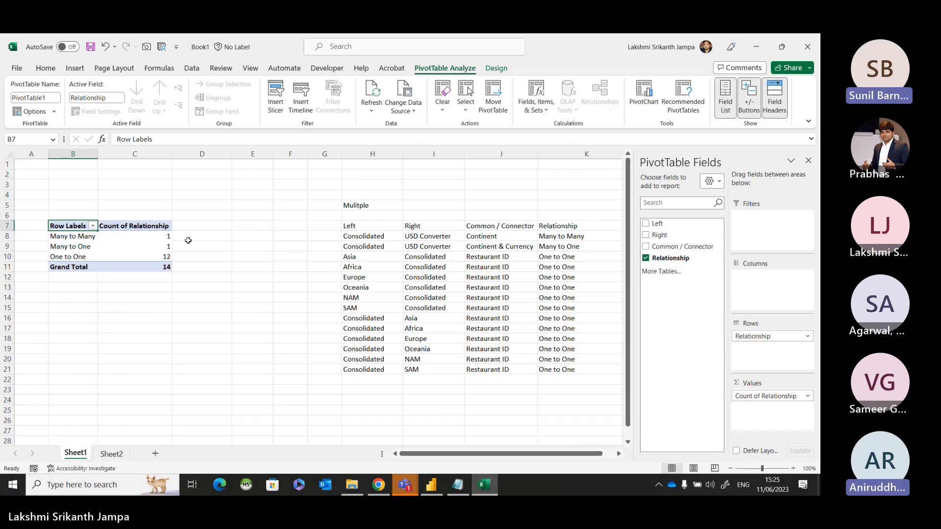
Insert a slicer for the Left field and place it between the PivotTable and the relationship table.
click(270, 112)
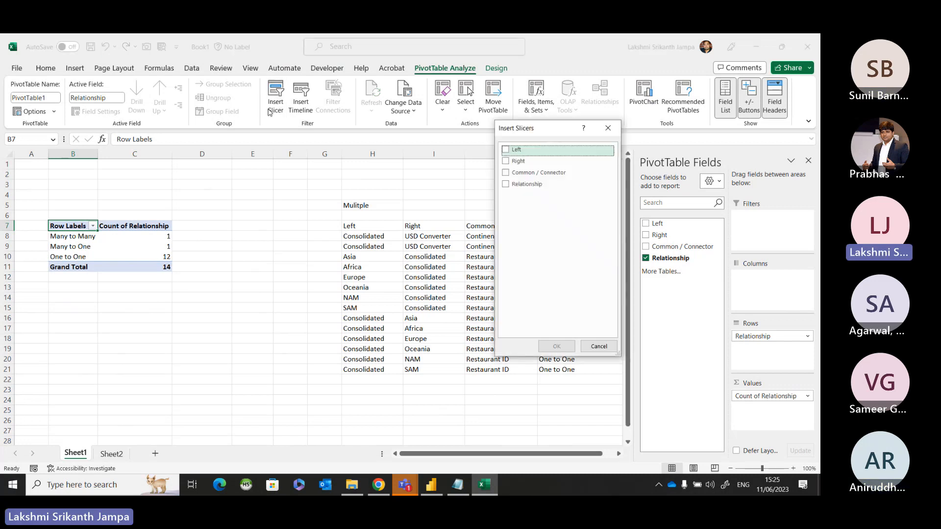
click(506, 151)
click(545, 343)
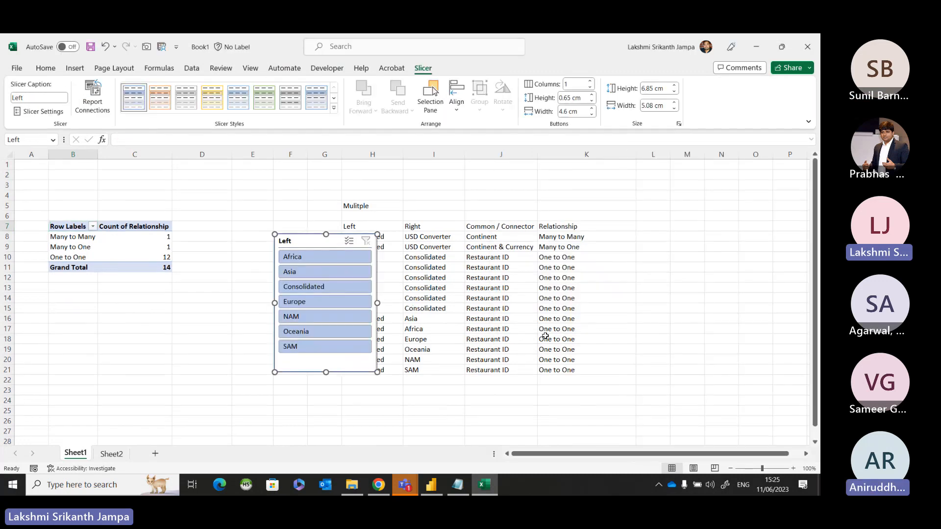
drag(331, 234, 270, 205)
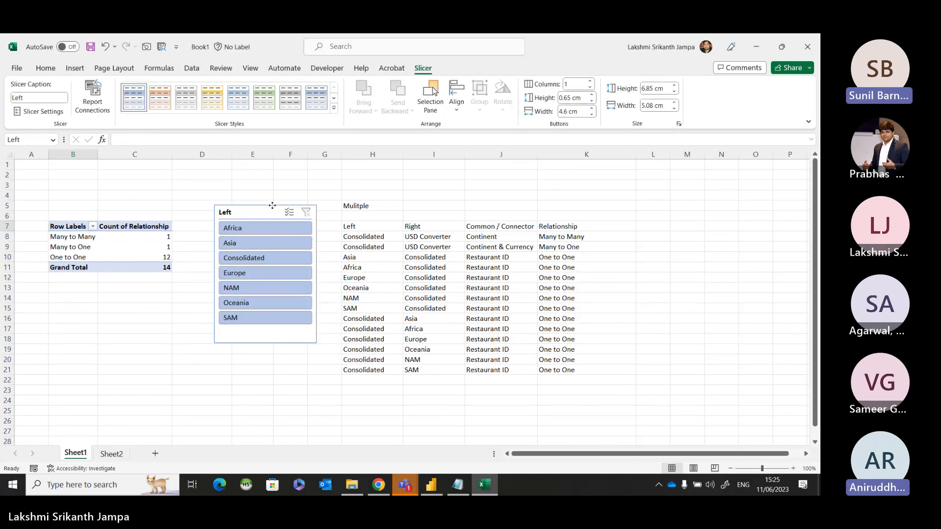
click(188, 328)
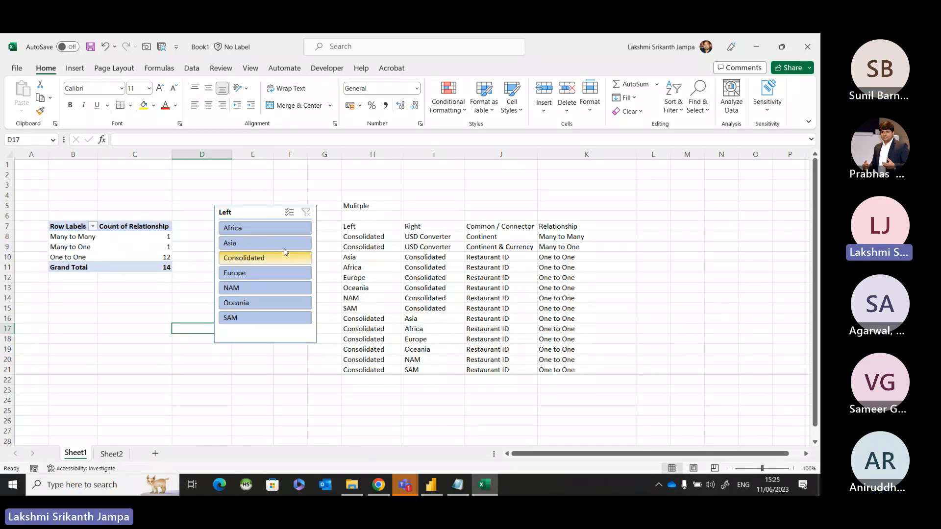
Filter the PivotTable by the different Left slicer entries, finish on Consolidated, and shift the slicer slightly closer to the PivotTable.
click(263, 243)
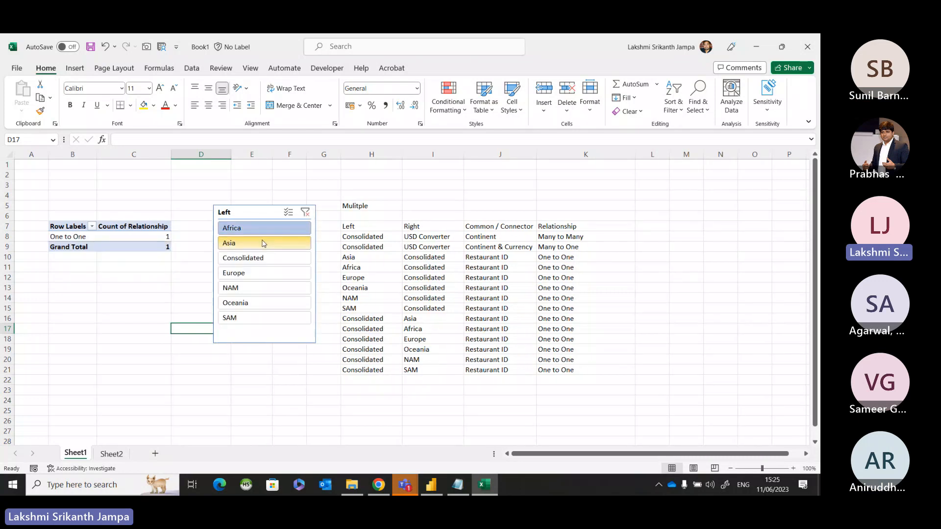
click(263, 258)
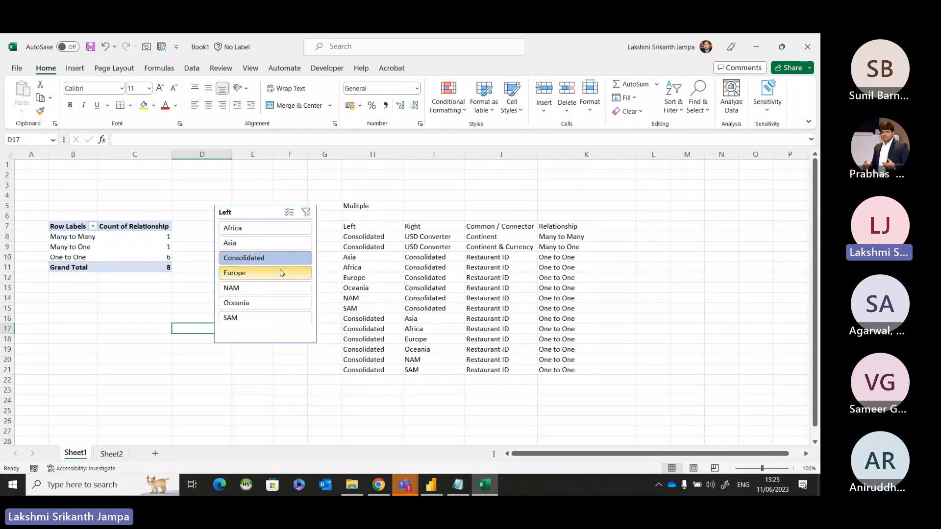
click(279, 273)
click(280, 288)
click(279, 303)
click(279, 317)
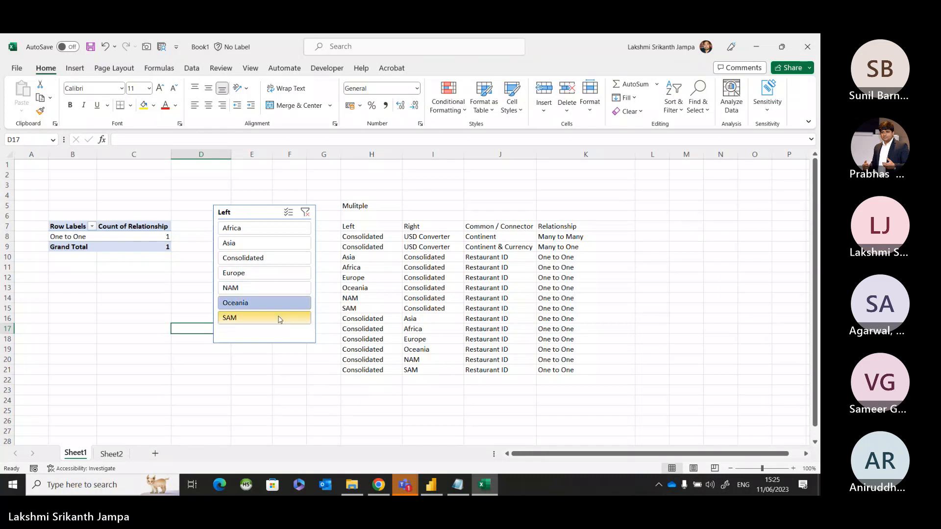
click(280, 303)
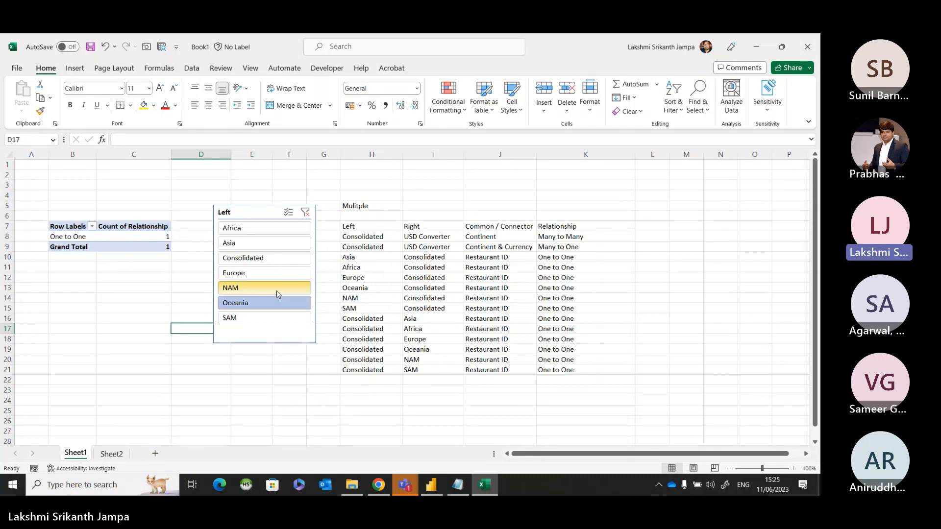
click(277, 288)
click(277, 273)
click(274, 258)
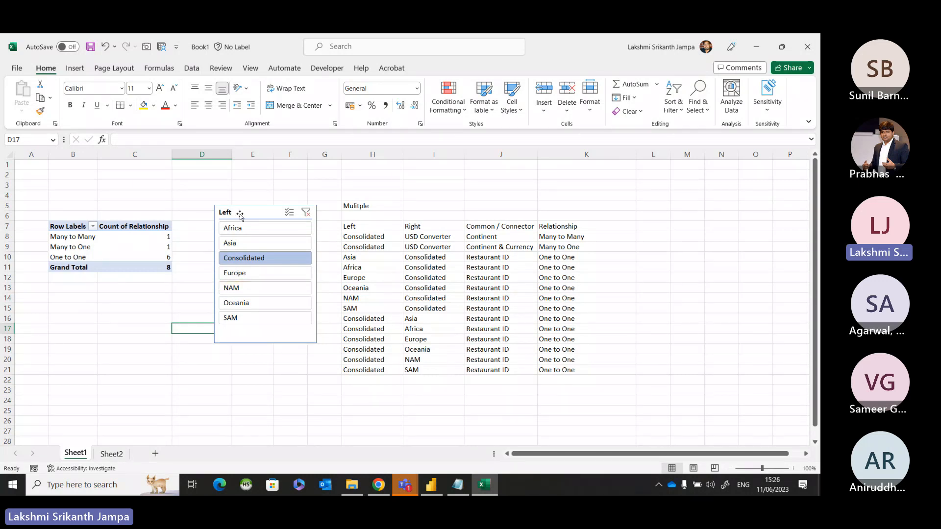
drag(240, 214, 219, 205)
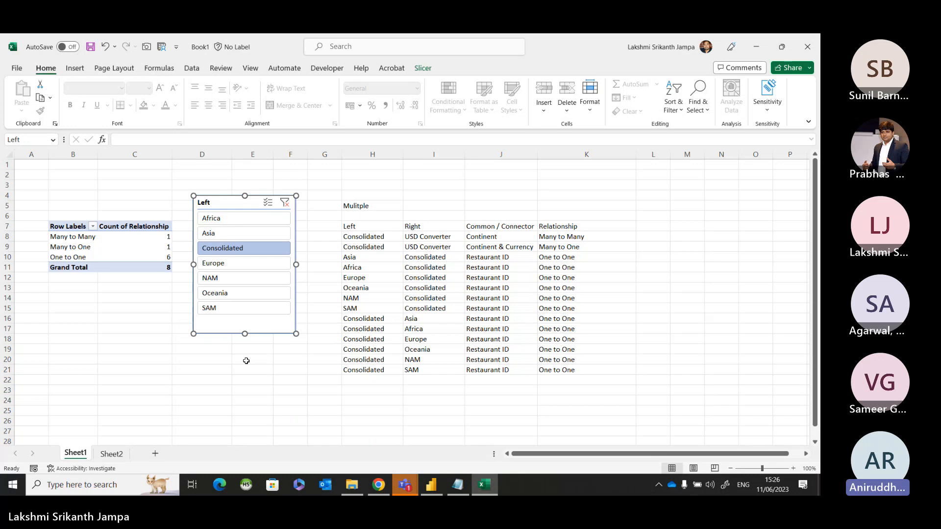
Switch to the Microsoft Teams meeting window and read the participants' replies in the meeting chat.
mouse_move(405, 485)
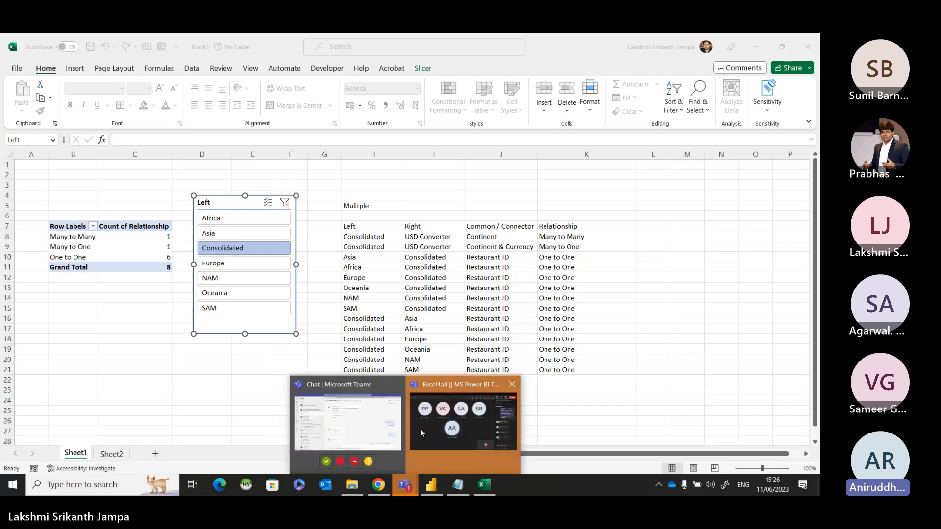
click(463, 420)
click(767, 43)
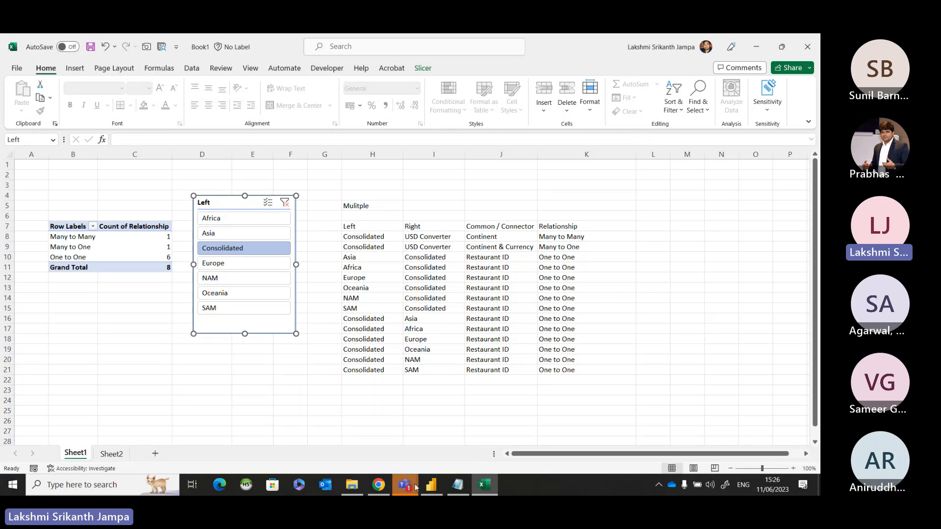
mouse_move(416, 487)
click(424, 447)
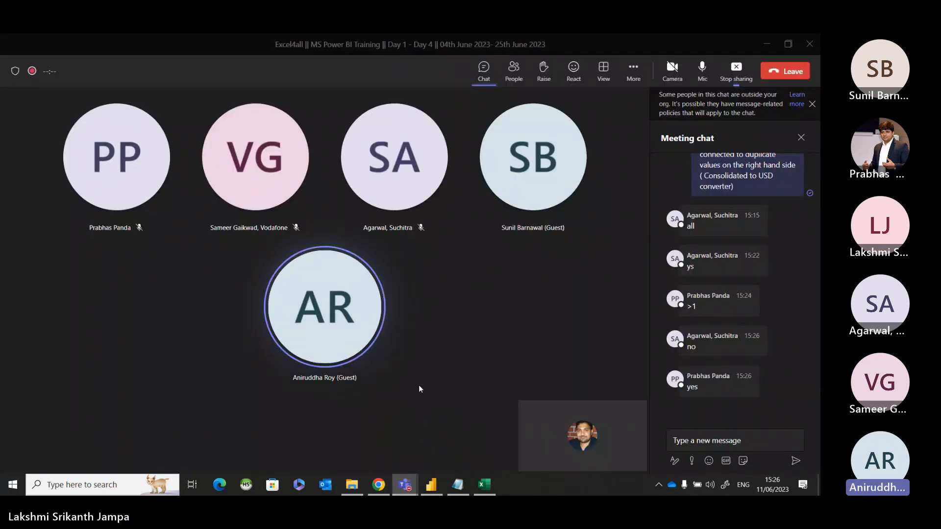
key(alt+Tab)
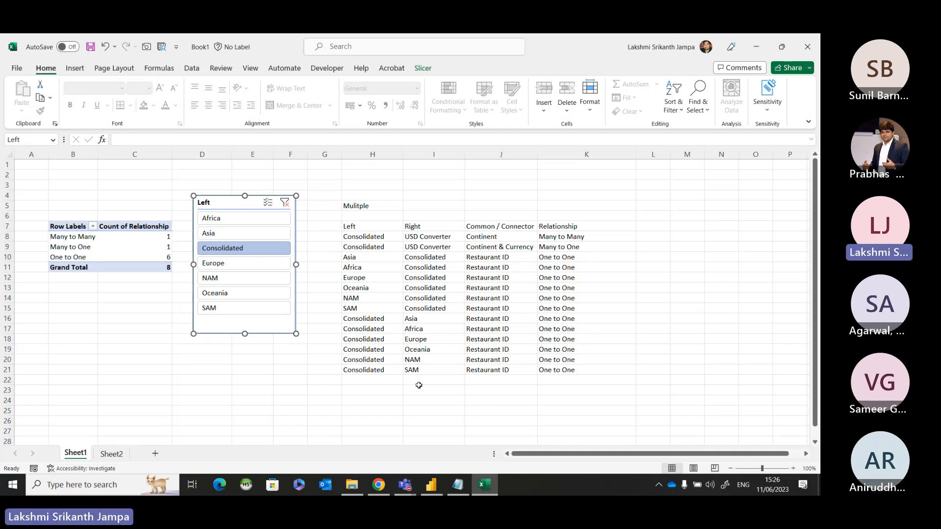
key(alt+Tab)
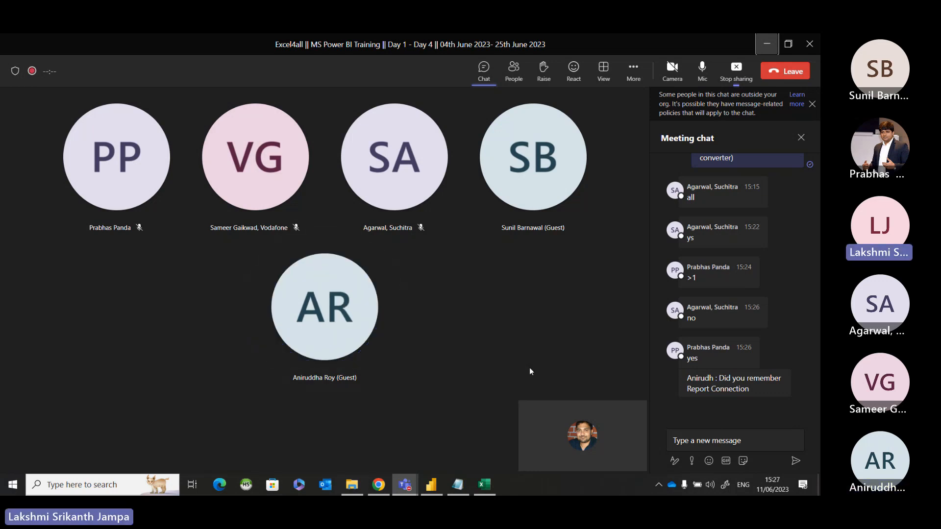
mouse_move(733, 391)
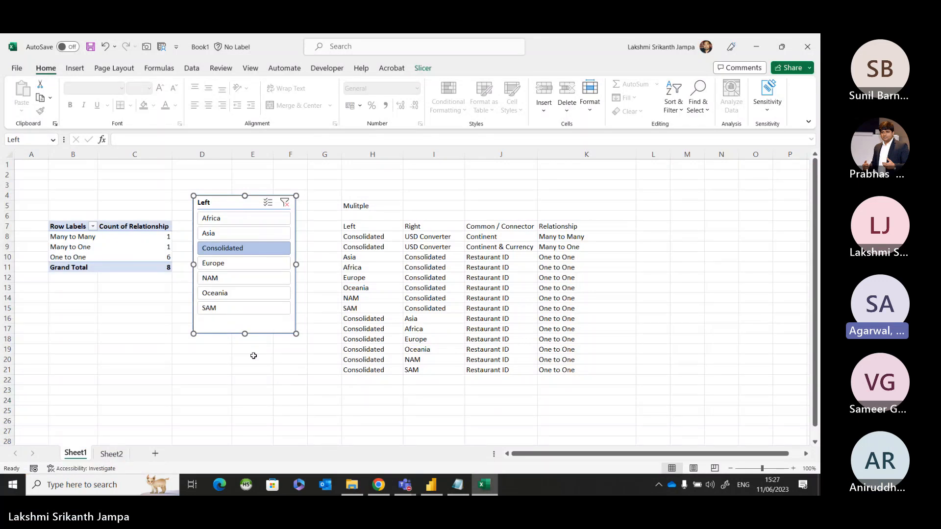
Back in the Excel workbook, add a new worksheet after Sheet1 and enter the header Emp in cell D2.
click(155, 454)
click(128, 177)
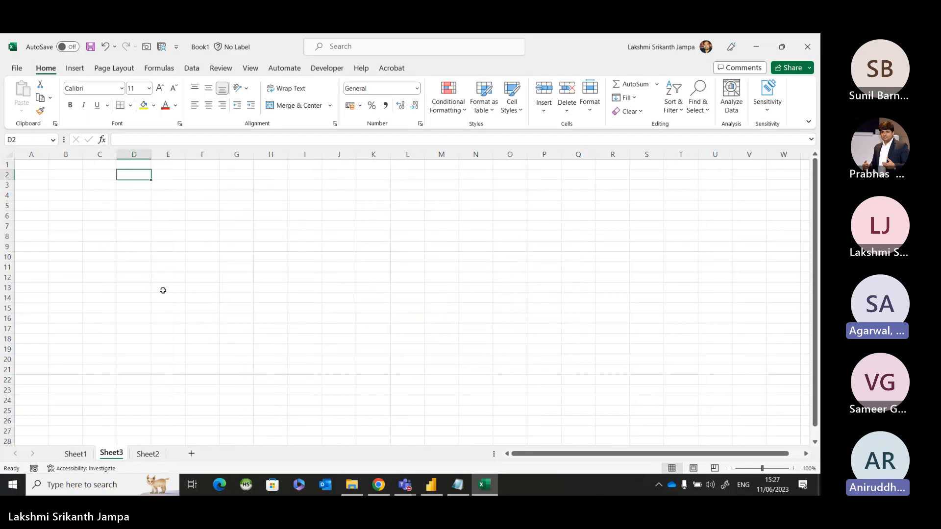
text(Emp)
key(Return)
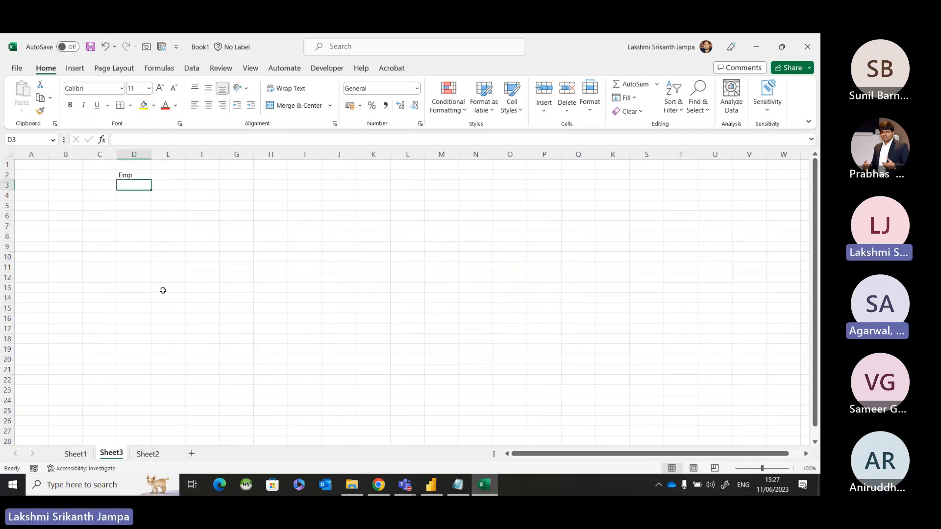
Enter the formula =RANDBETWEEN(1,255) in cell D3 under the Emp header.
drag(137, 186, 140, 305)
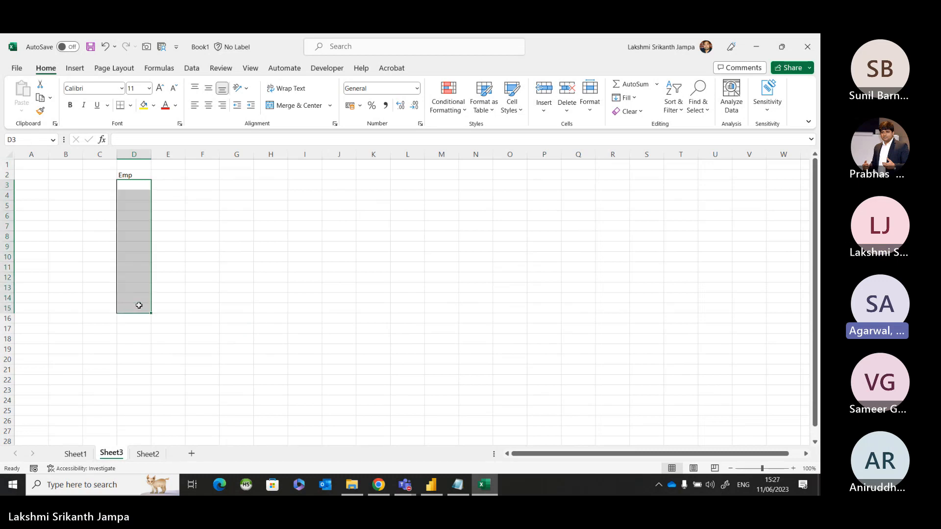
text(=Rnad)
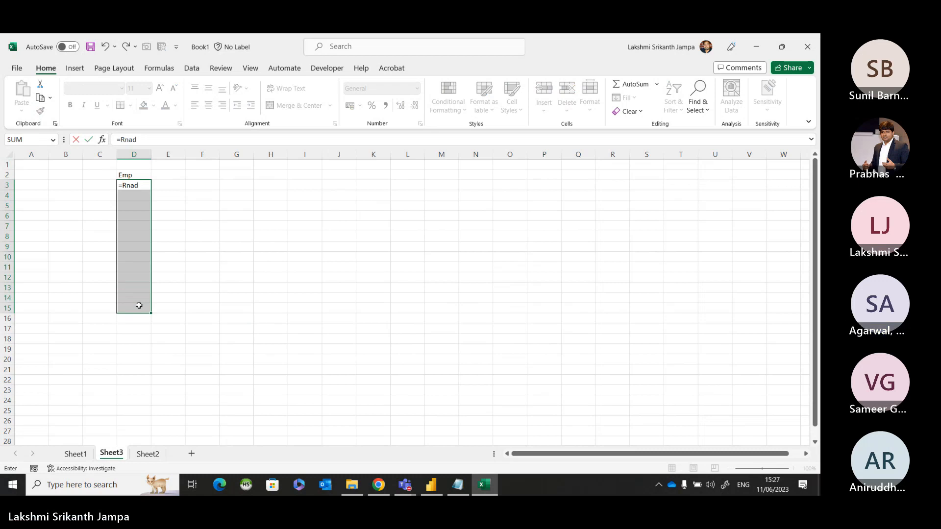
key(BackSpace)
key(BackSpace)
key(BackSpace)
text(and()
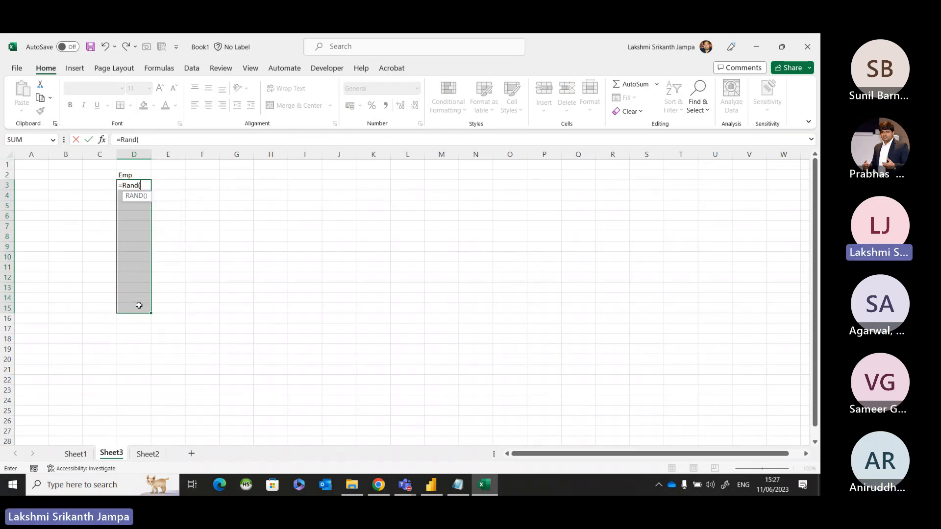
text(1,255)
key(Return)
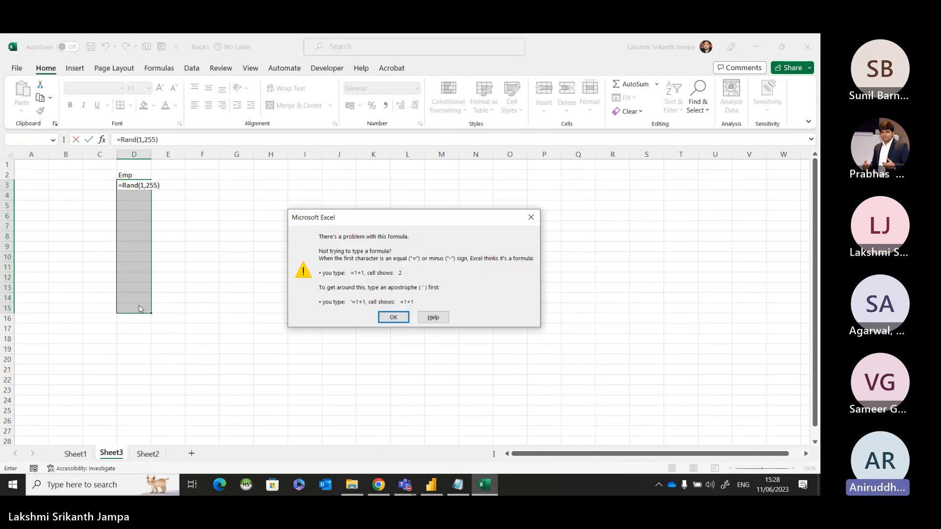
key(Return)
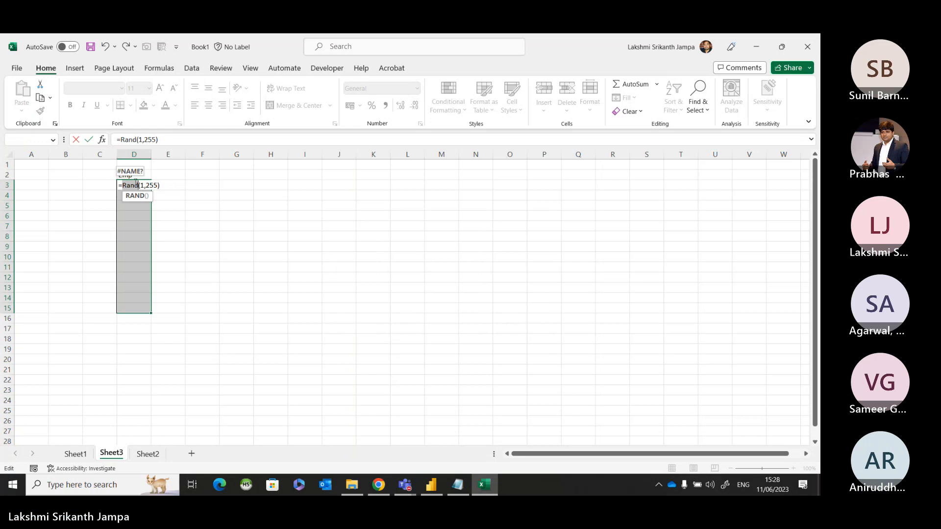
text(Be)
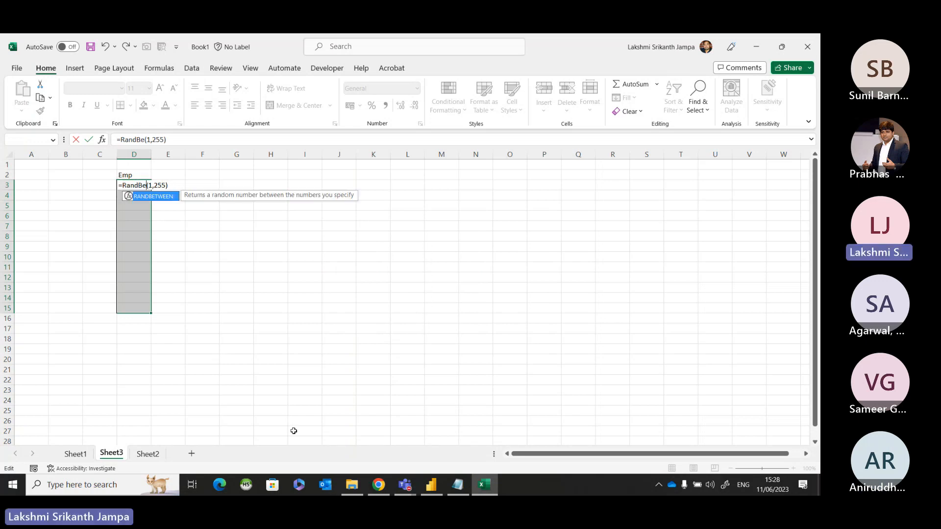
key(Tab)
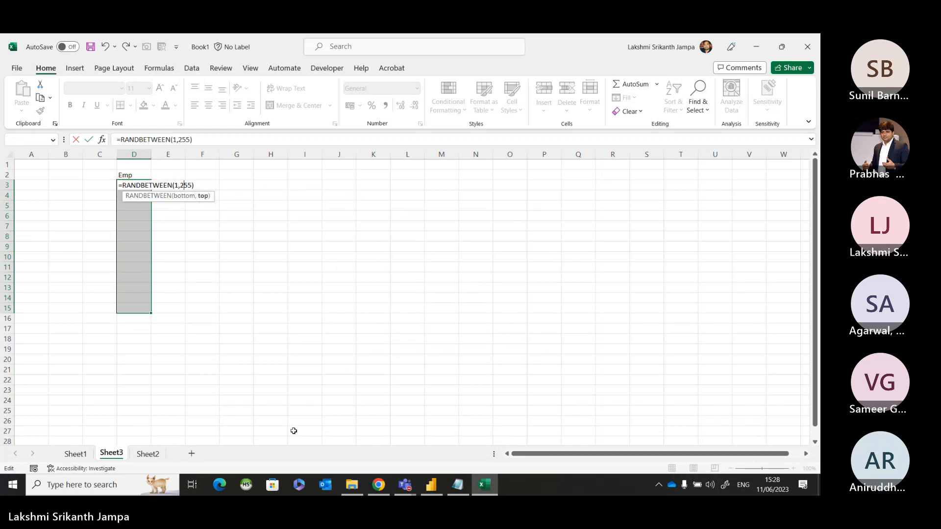
key(Return)
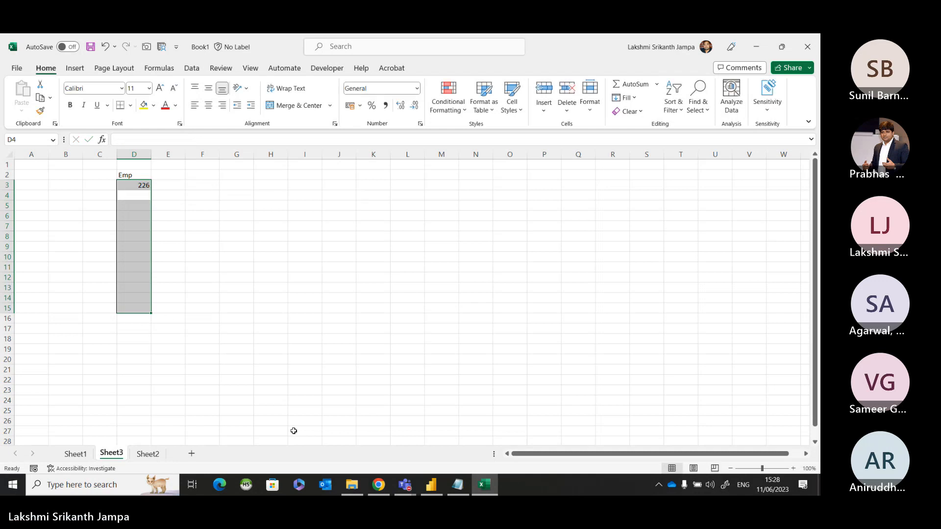
Fill the RANDBETWEEN formula from D3 through D13 in the Emp column.
key(Up)
key(shift+Down)
key(shift+Down)
key(shift+Down)
key(shift+Down)
key(shift+Down)
key(shift+Down)
key(shift+Down)
key(shift+Down)
key(shift+Down)
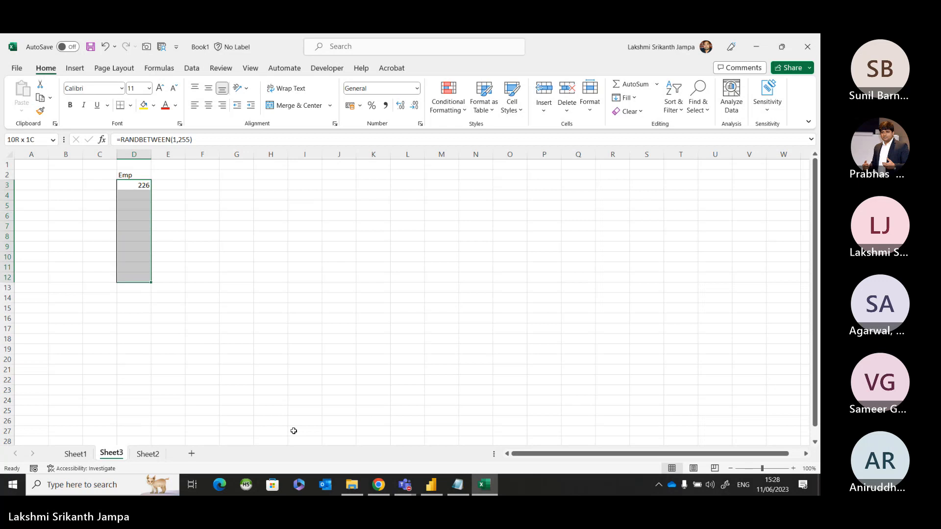
key(shift+Down)
key(F2)
key(ctrl+Return)
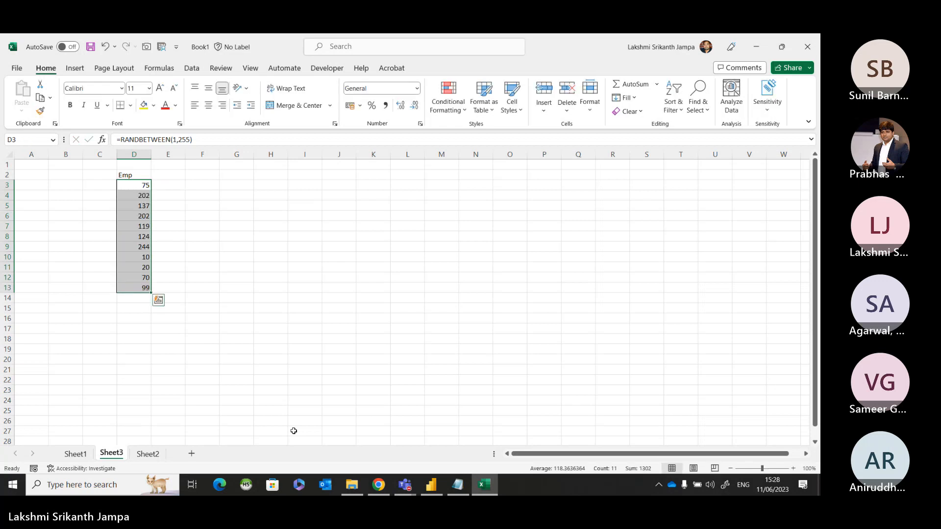
Enter the letters A, B, C, E, F, G, H, I, J, K and L in cells E3 to E13 beside the Emp numbers.
key(Right)
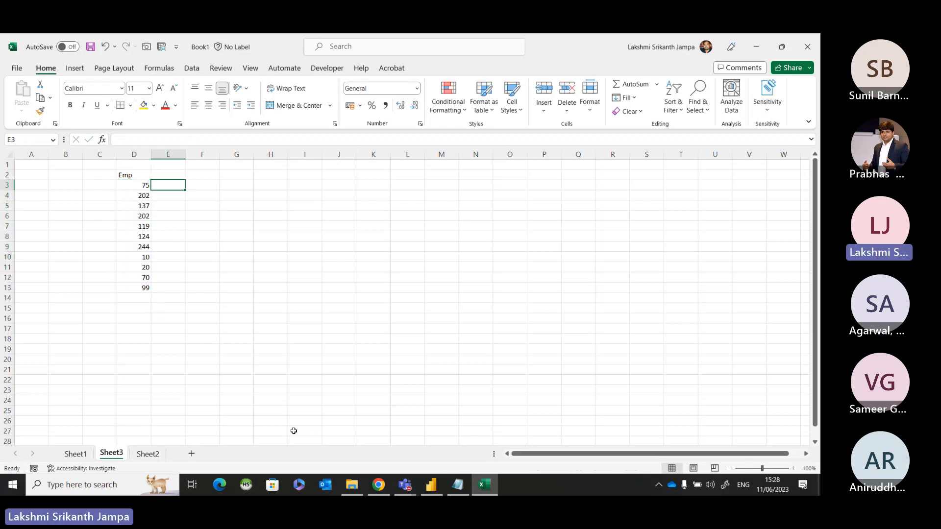
text(A)
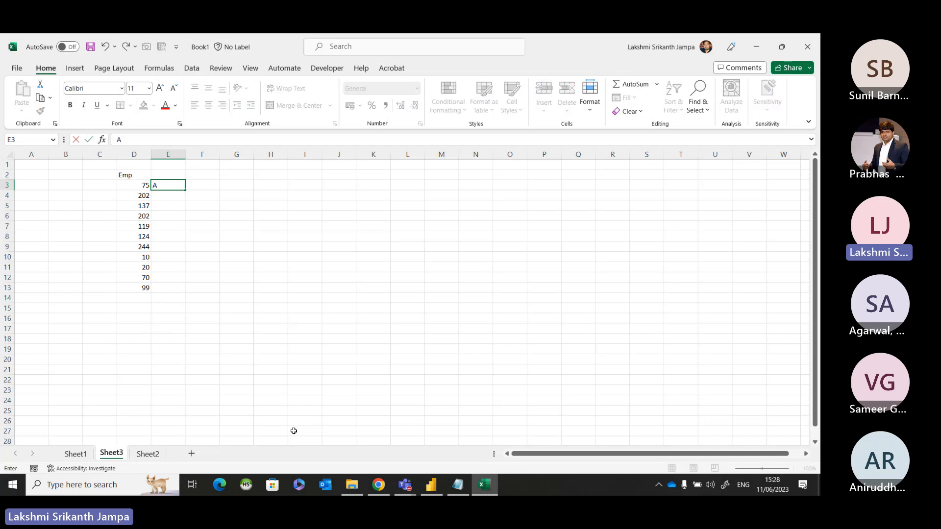
key(Return)
text(V)
key(Return)
key(Up)
text(B)
key(Return)
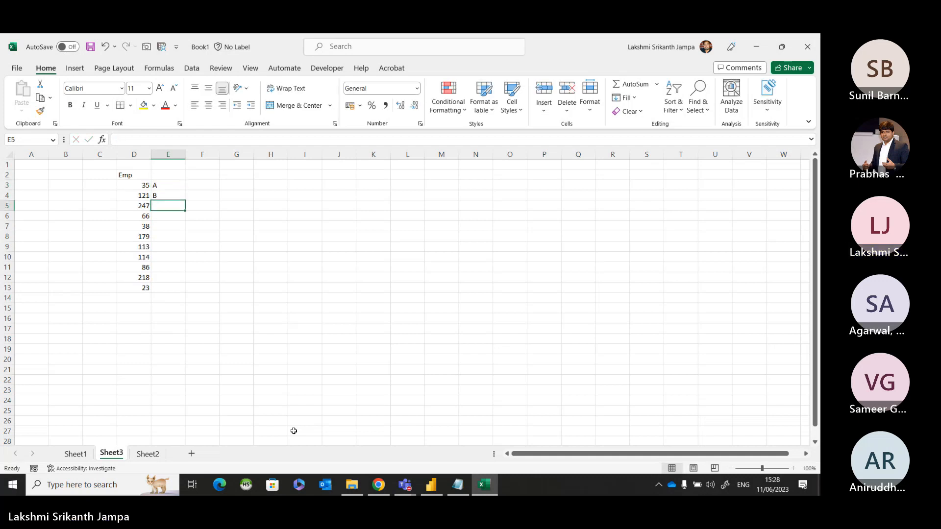
text(V)
key(Return)
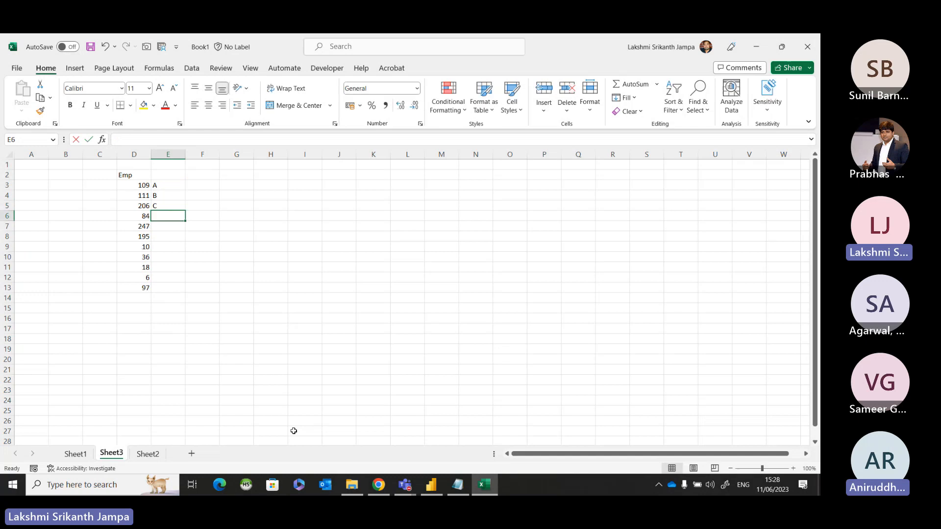
text(E)
key(Return)
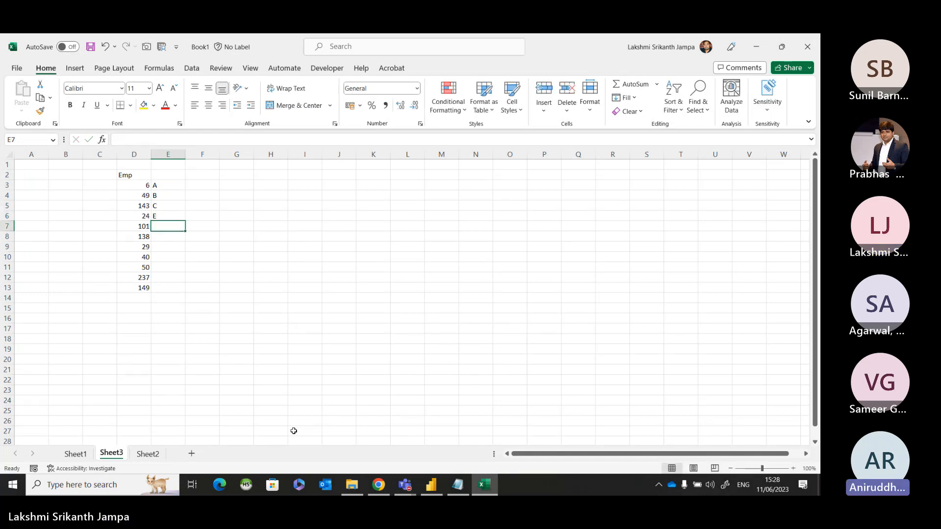
text(F)
key(Return)
text(G)
key(Return)
text(H)
key(Return)
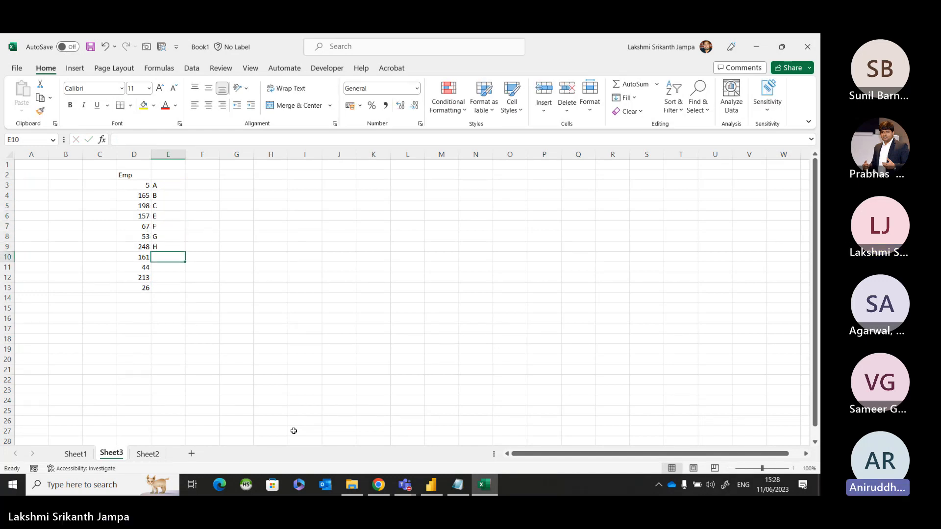
text(I)
key(Return)
text(J)
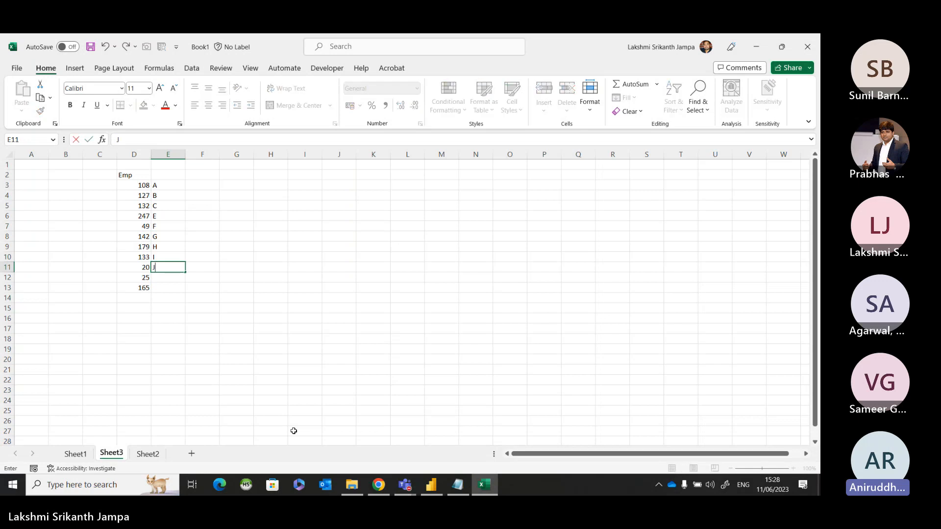
key(Return)
text(K)
key(Return)
key(shift+Down)
text(K)
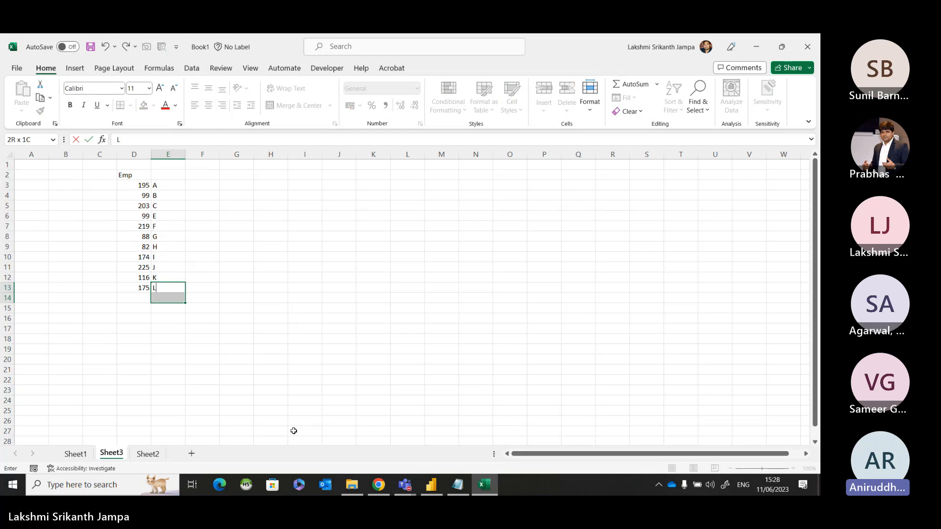
key(Return)
click(268, 369)
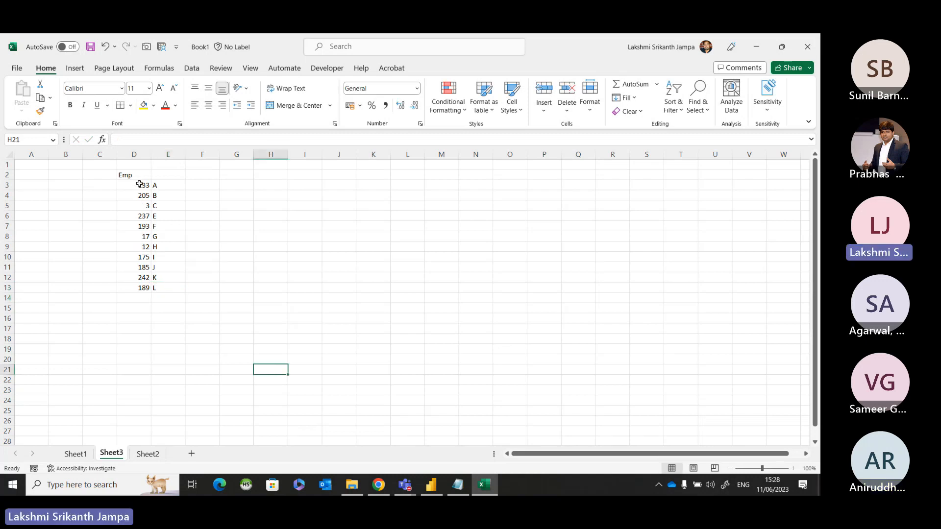
Replace the random-number formulas in D3:E13 with static values by copying the range and pasting values over it.
drag(140, 185, 166, 294)
key(ctrl+c)
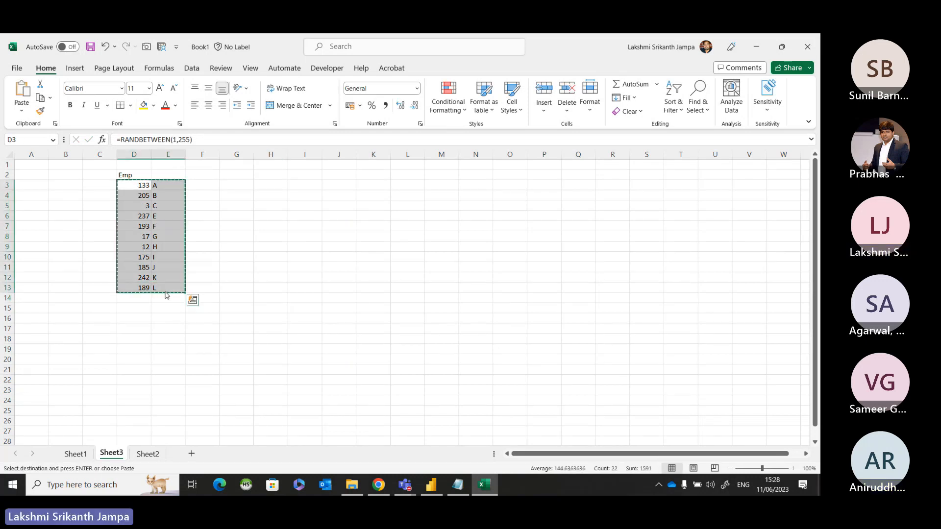
key(ctrl+alt+v)
key(v)
key(Return)
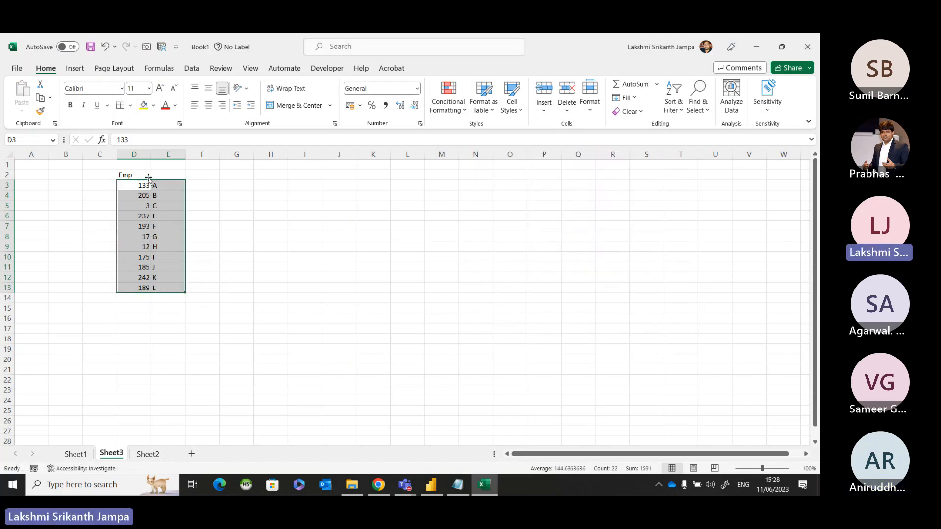
Enter the header Name in cell E2 above the letters.
click(168, 176)
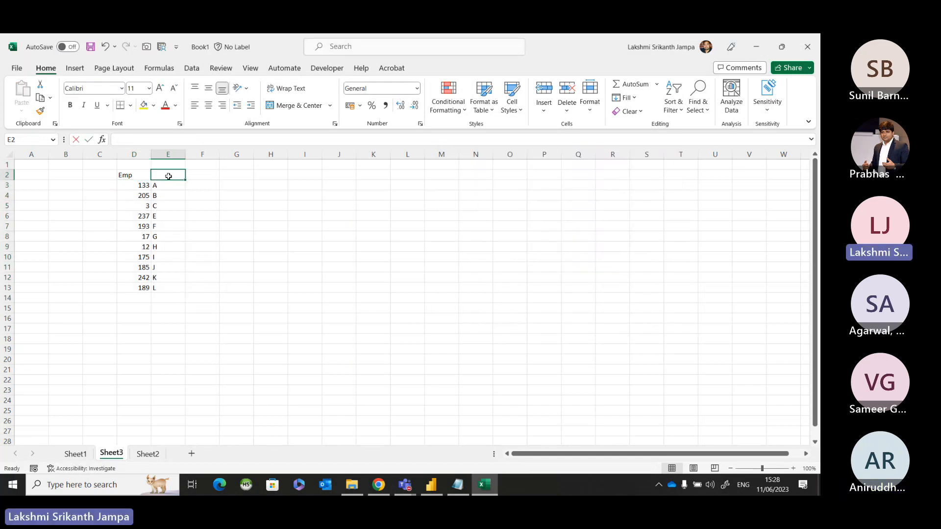
text(Name)
key(Return)
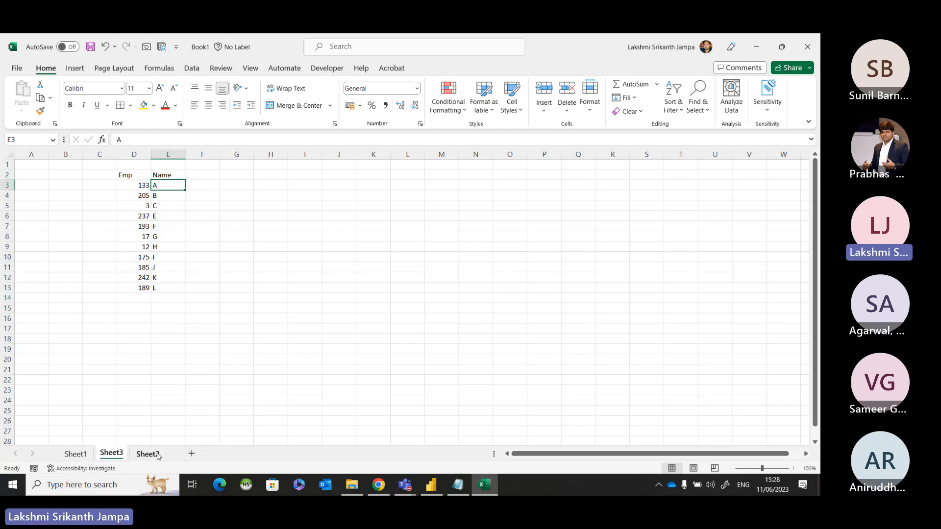
Delete the empty Sheet2 and display Sheet1 with the PivotTable.
right_click(139, 455)
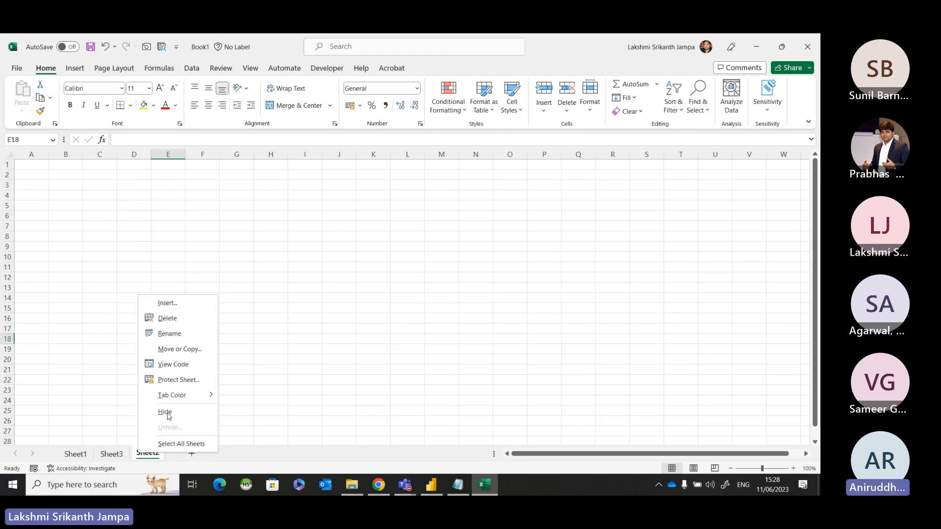
click(167, 317)
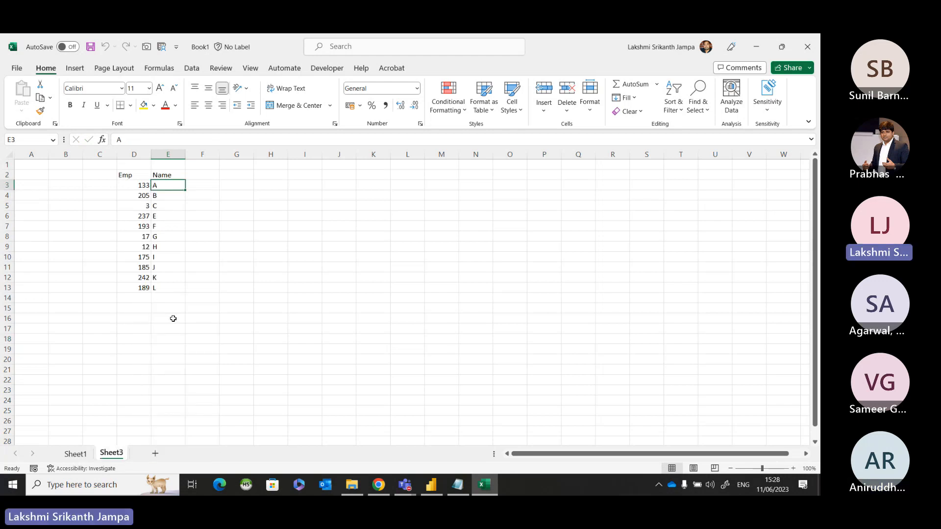
right_click(74, 453)
click(182, 443)
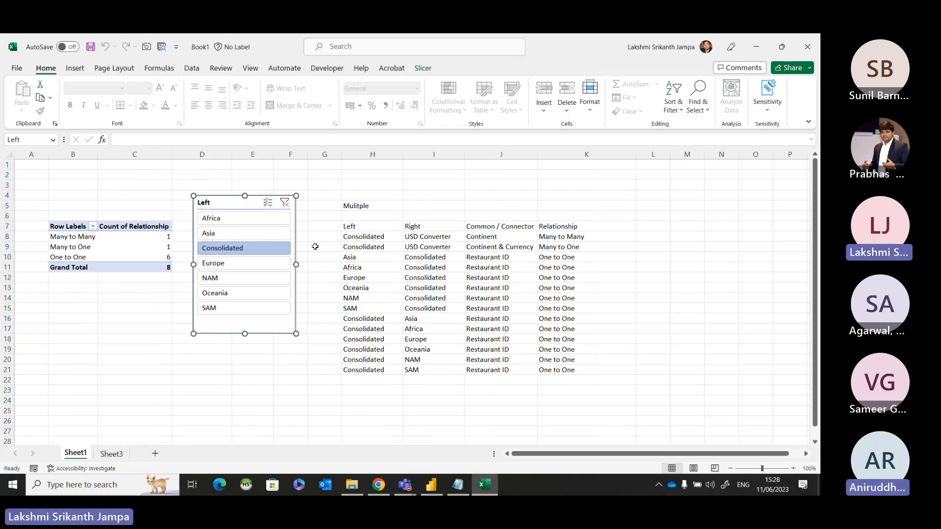
Copy the relationship table H7:K21 and send it as a message in the Microsoft Teams meeting chat.
drag(371, 226, 539, 373)
key(ctrl+c)
mouse_move(415, 486)
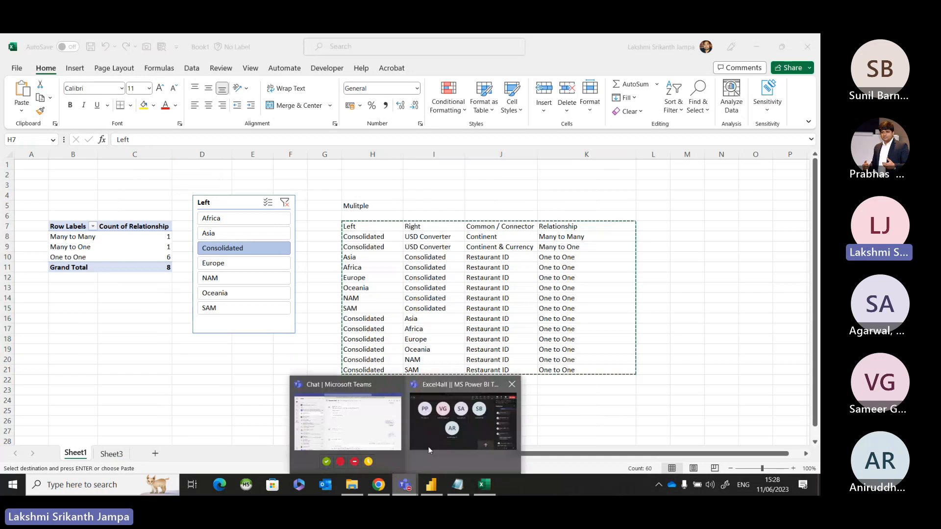
click(463, 428)
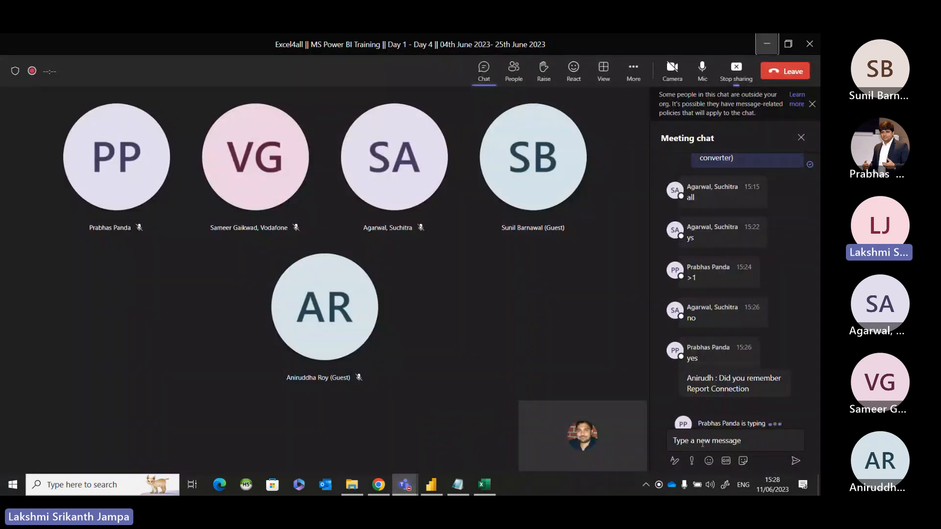
click(702, 443)
key(ctrl+v)
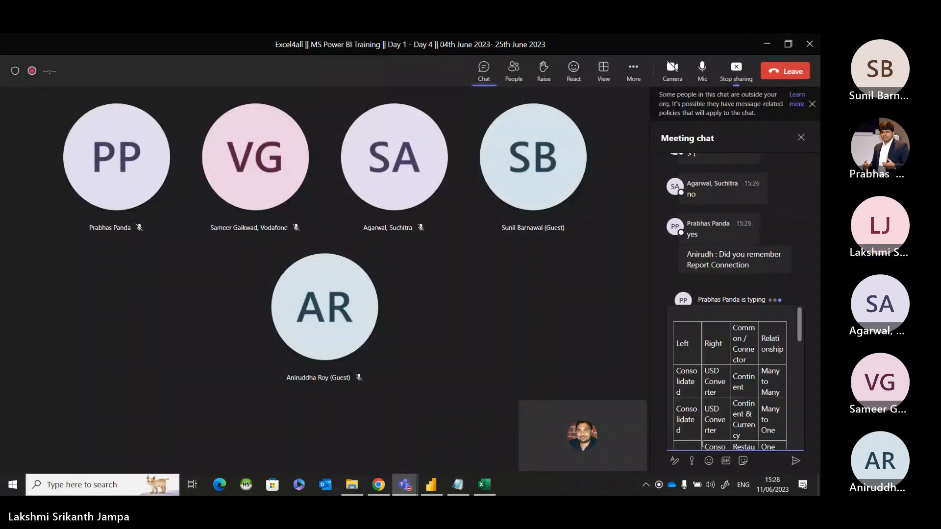
key(Return)
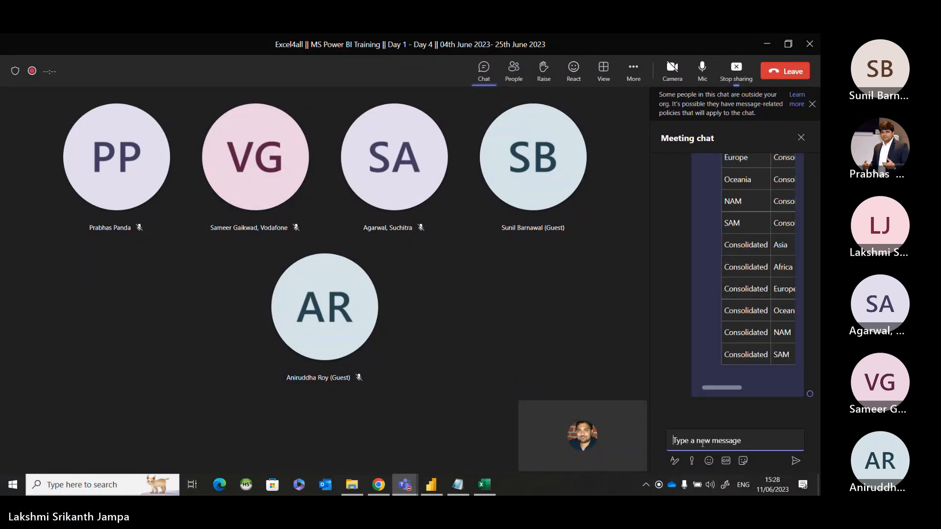
Review the posted relationship table and earlier replies in the meeting chat, then switch back to the Excel workbook and clear the copy selection.
scroll(743, 355, up, 5)
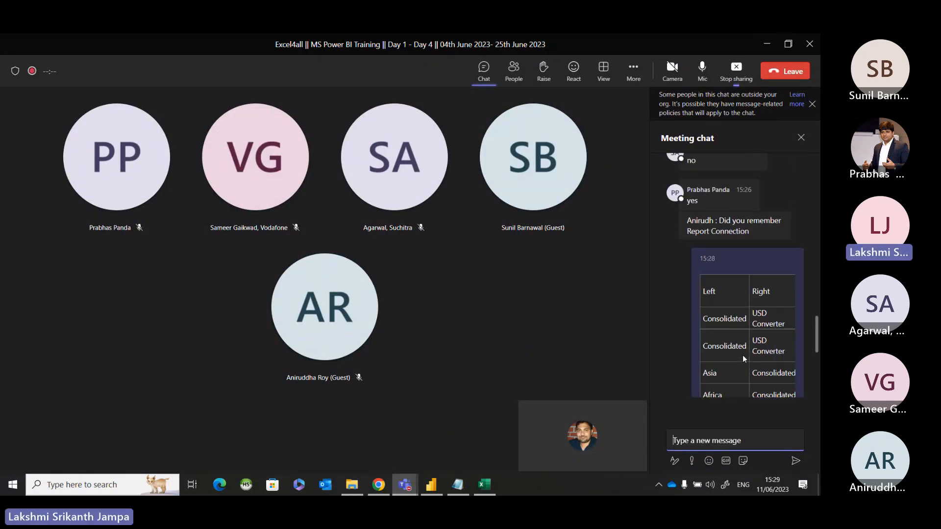
scroll(724, 283, down, 5)
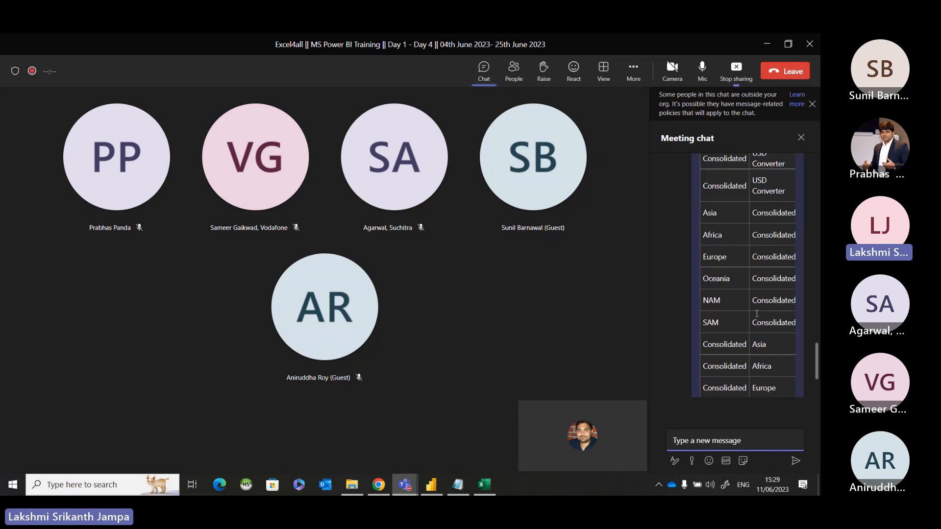
scroll(748, 319, up, 7)
scroll(748, 319, down, 4)
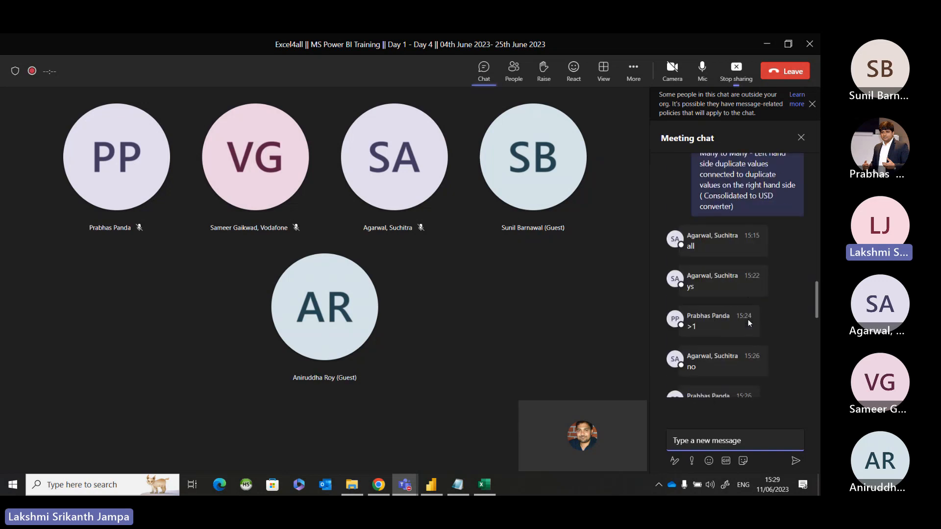
scroll(748, 322, down, 3)
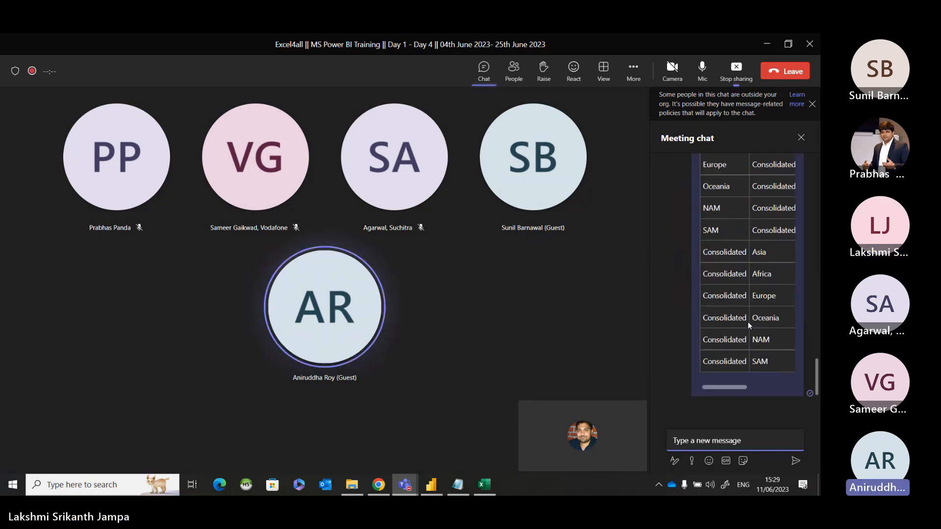
key(alt+Tab)
key(Escape)
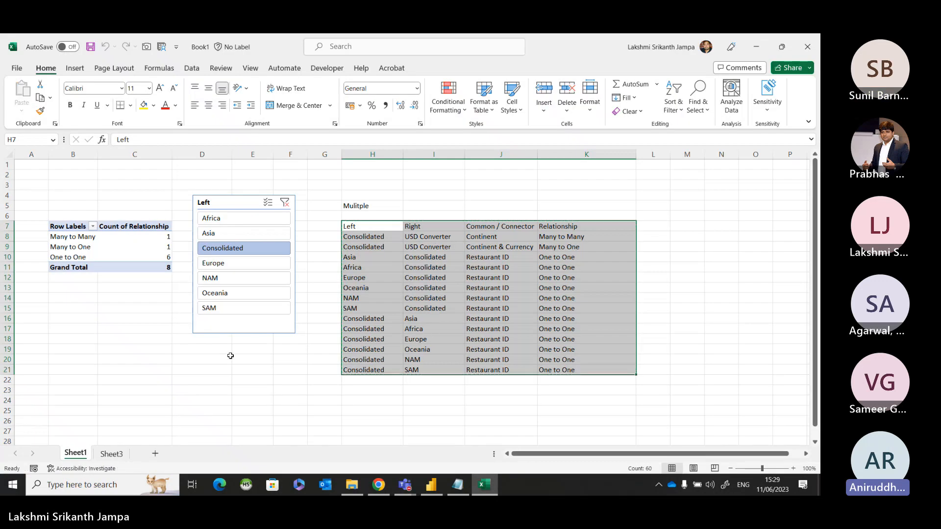
Delete Sheet1 containing the PivotTable, slicer and relationship table.
click(202, 359)
right_click(80, 461)
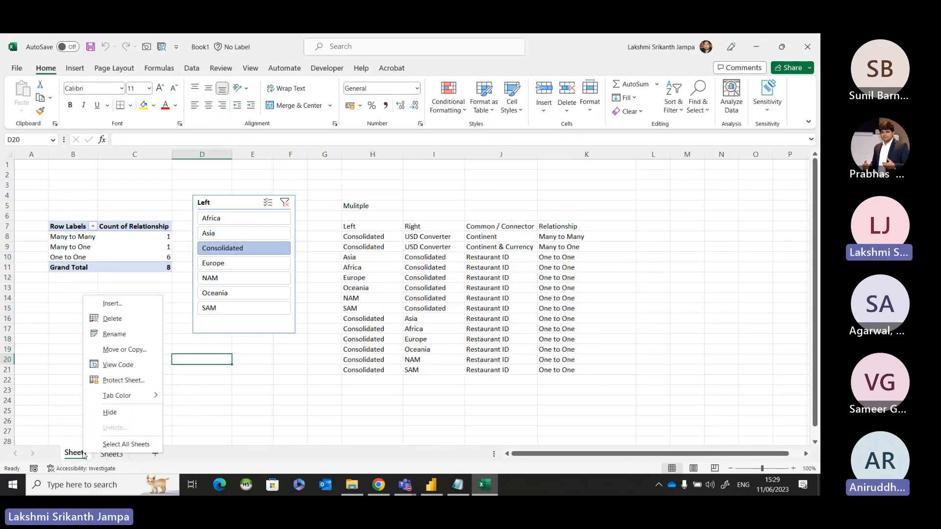
click(118, 319)
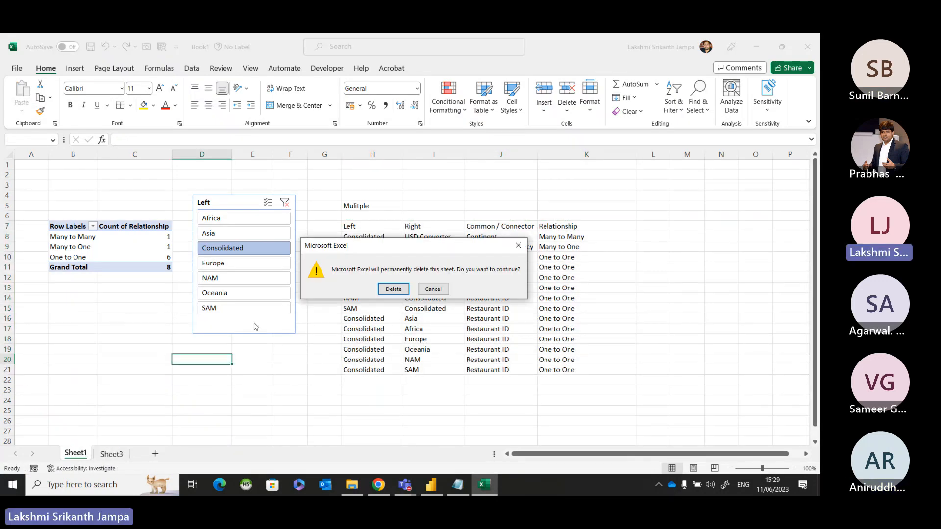
click(387, 287)
click(196, 264)
Copy the Emp and Name table D2:E13 from Sheet3 into a new worksheet, starting at cell D5.
drag(139, 175, 158, 284)
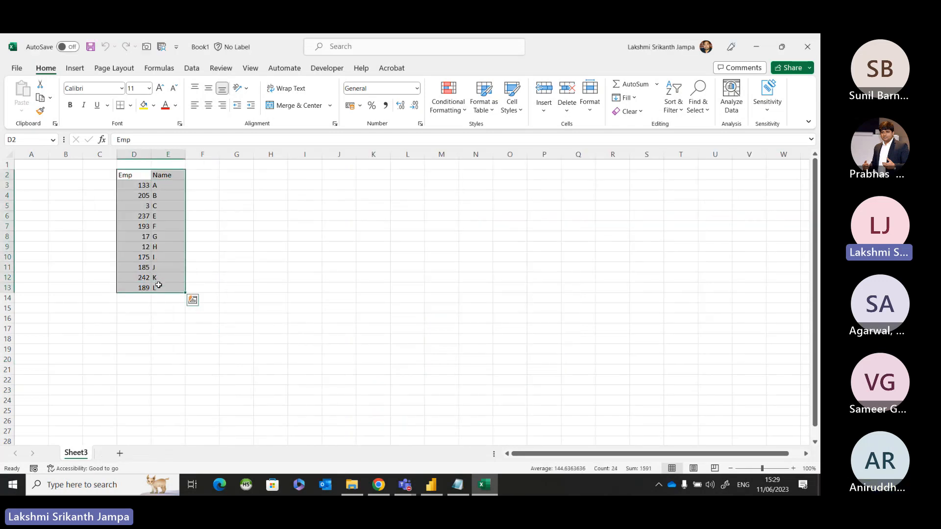
key(ctrl+c)
click(119, 453)
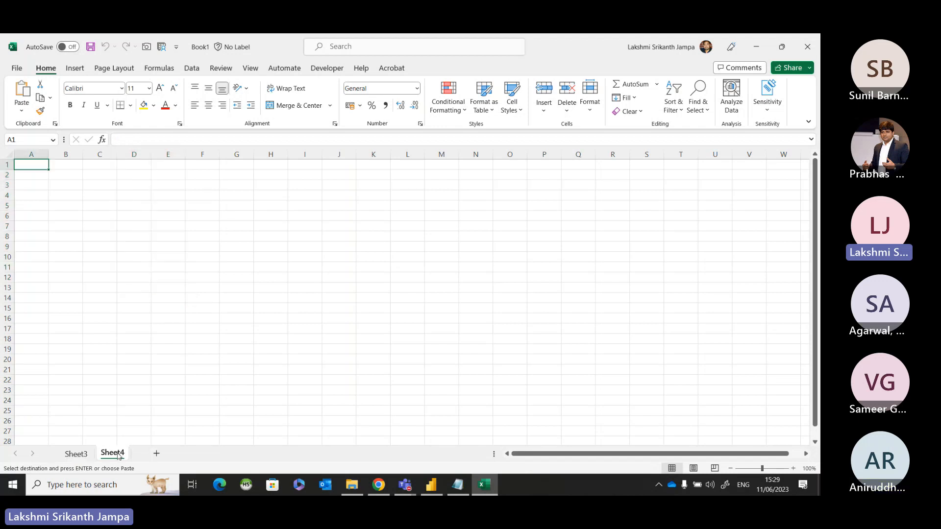
click(145, 206)
key(ctrl+v)
click(198, 235)
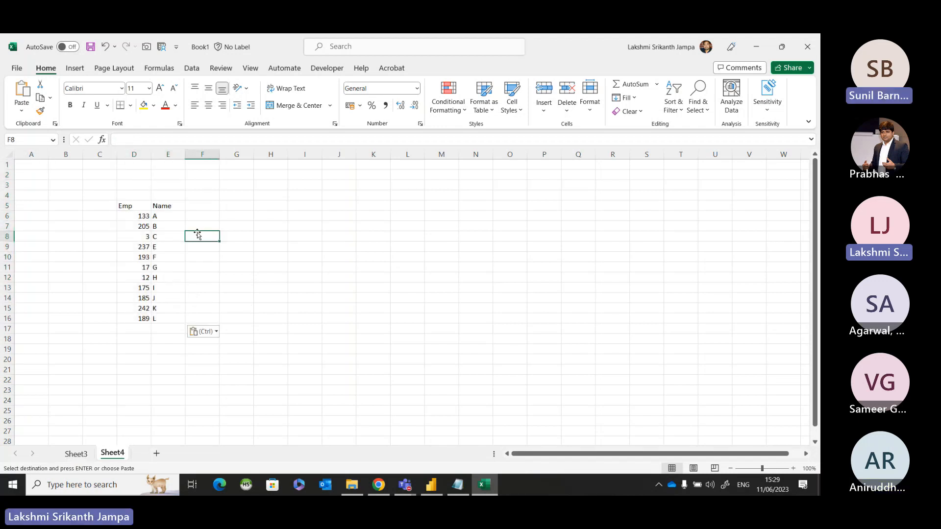
Replace the Name header in cell E5 of the copied table with Age.
click(178, 208)
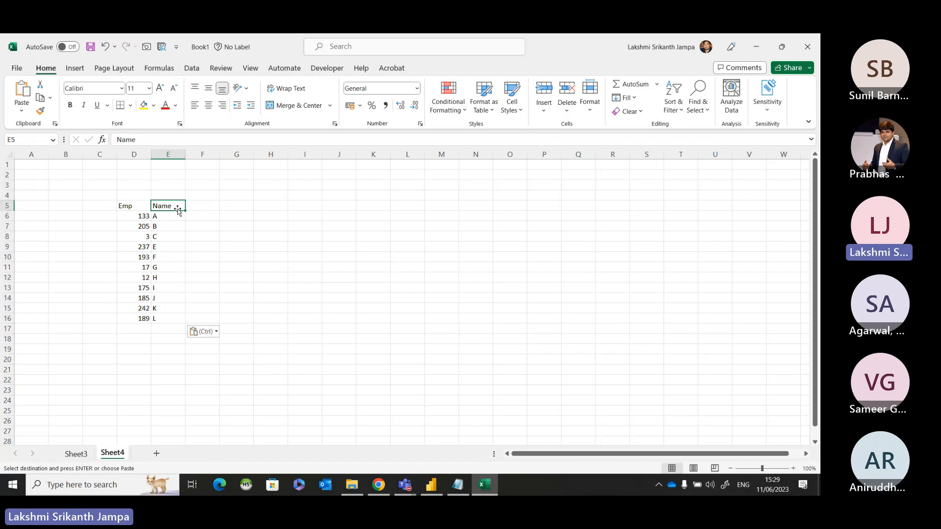
text(Age)
key(Return)
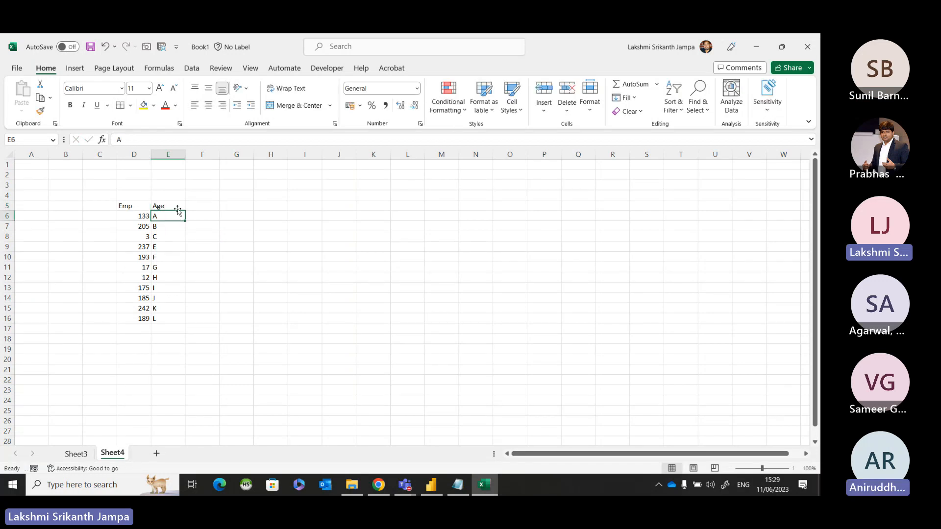
Fill the Age cells E6:E16 with the formula =RANDBETWEEN(35,50).
key(ctrl+shift+Down)
text(=Ran)
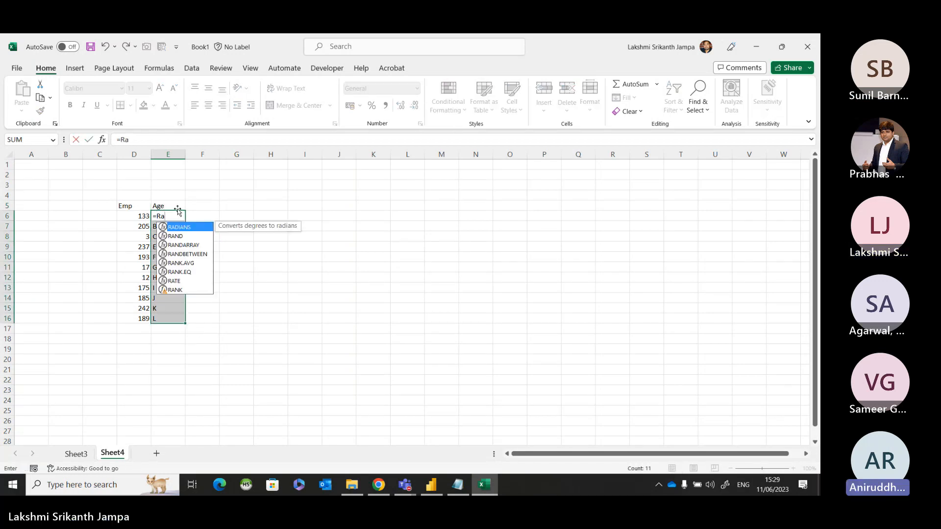
key(Down)
key(Down)
key(Tab)
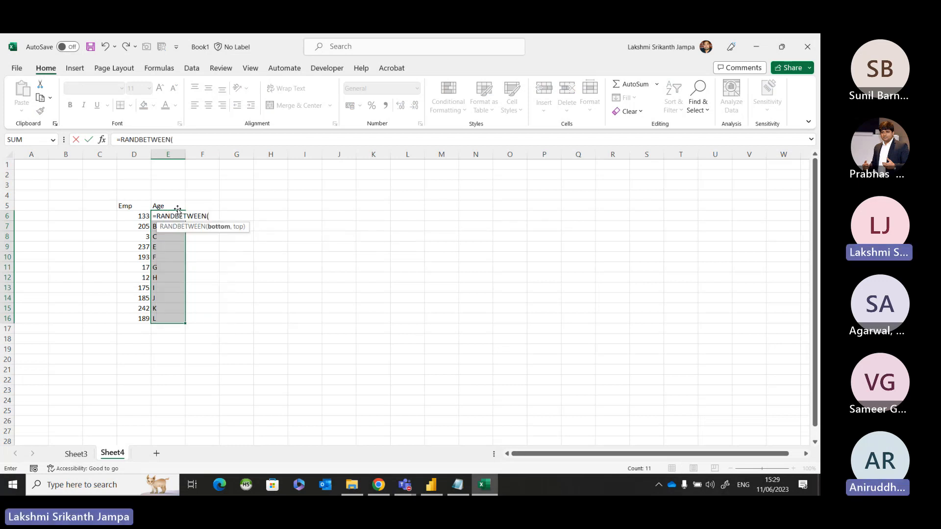
text(35,509)
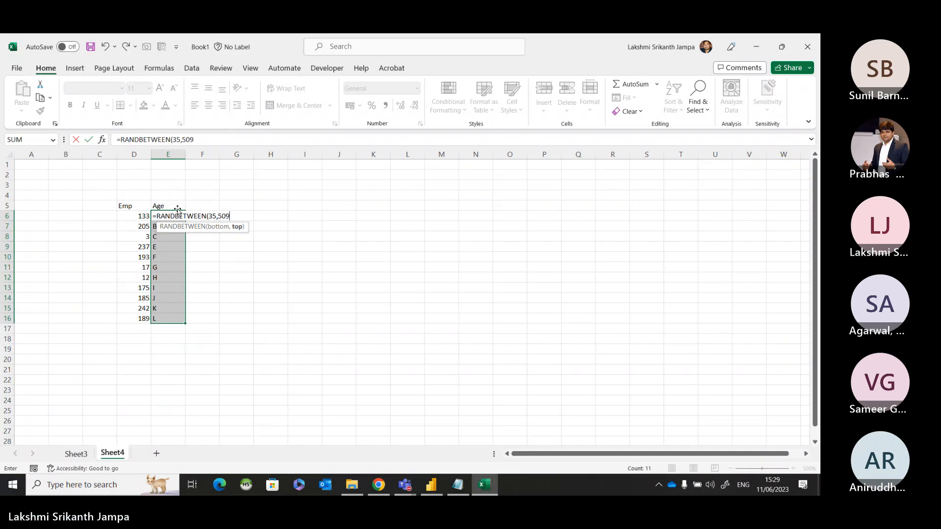
key(BackSpace)
text())
key(ctrl+Return)
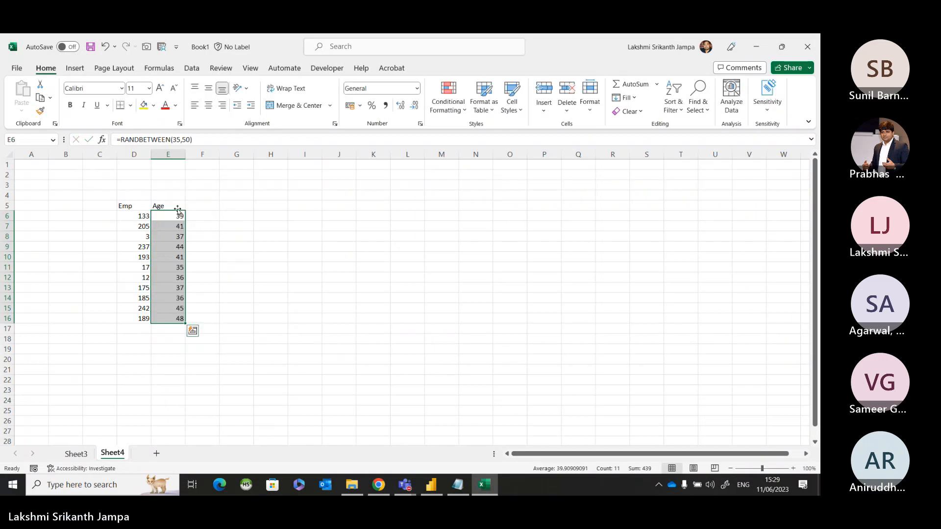
Convert the random age formulas in E6:E16 to fixed values with Paste Special Values.
key(ctrl+c)
key(alt+e)
key(s)
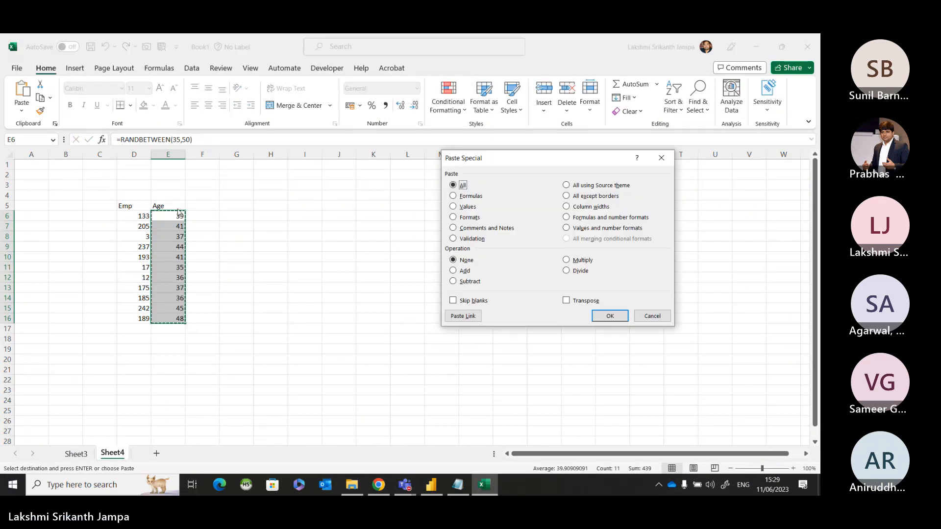
key(v)
key(Return)
key(Escape)
click(189, 205)
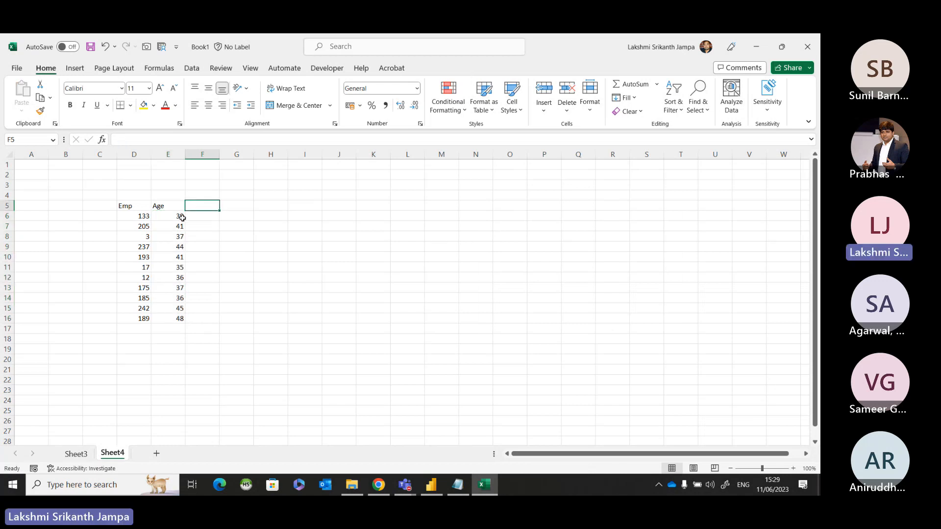
Compare the Emp and Age table on Sheet4 with the Emp and Name table on Sheet3.
drag(125, 207, 162, 319)
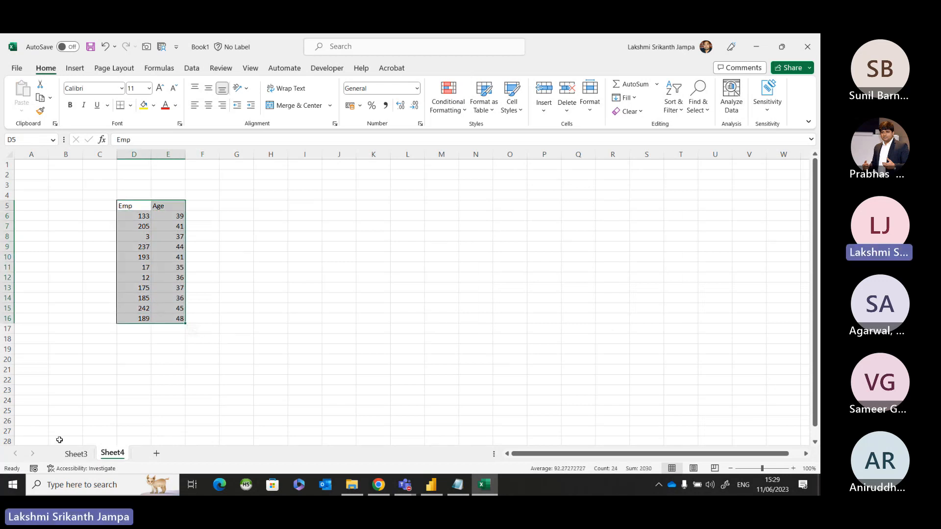
click(75, 454)
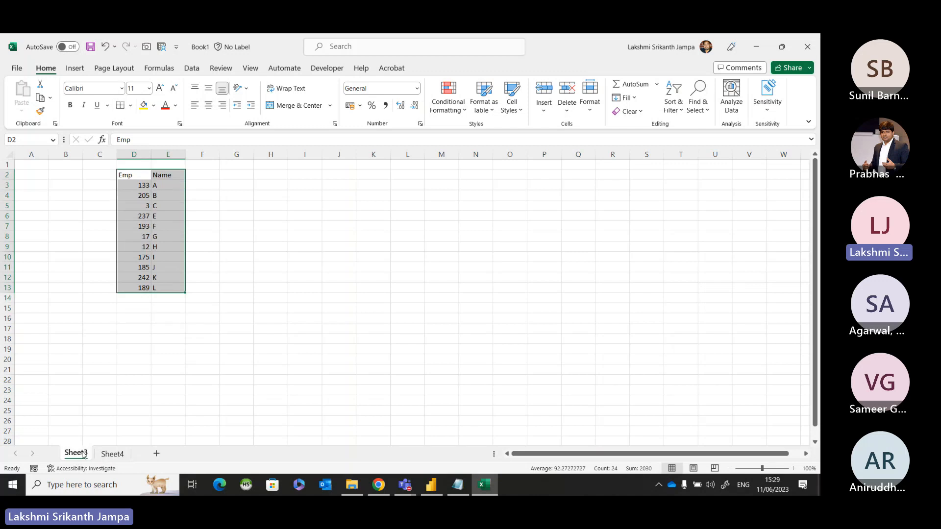
drag(142, 175, 161, 288)
click(204, 289)
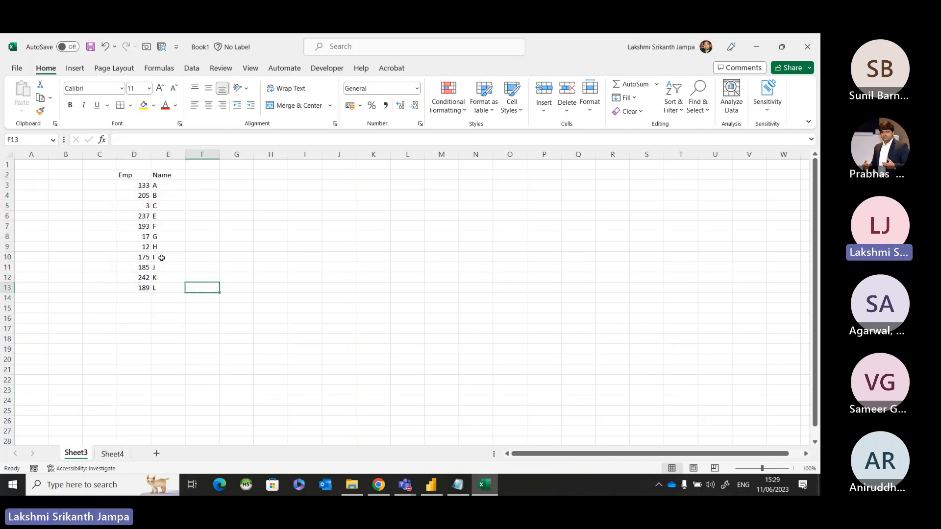
click(112, 454)
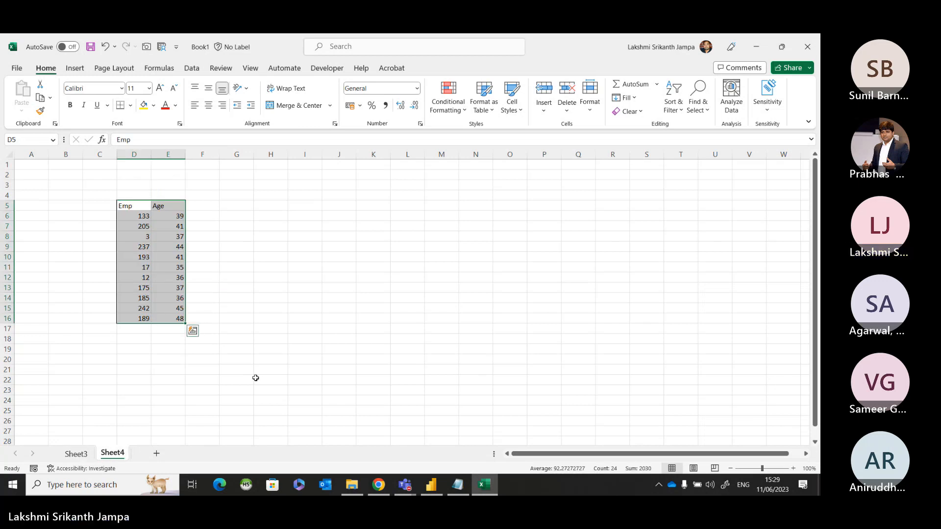
click(76, 454)
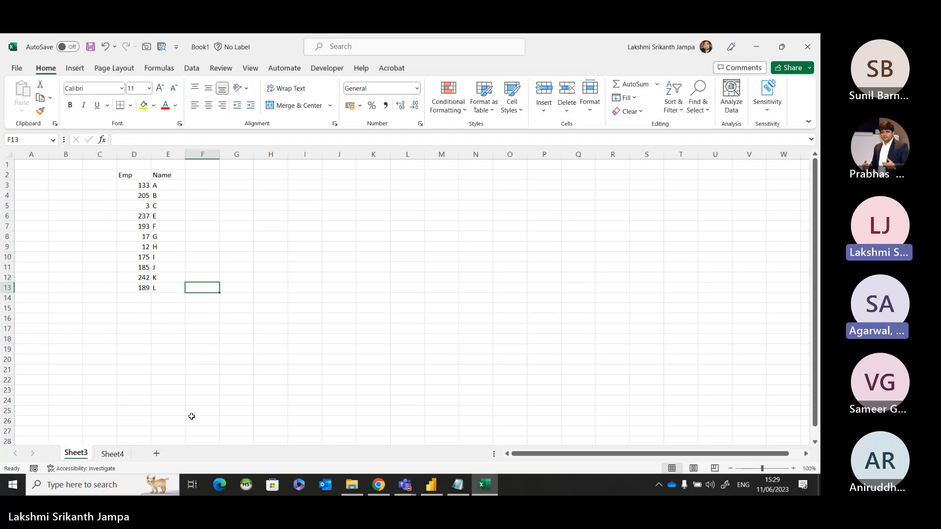
click(112, 453)
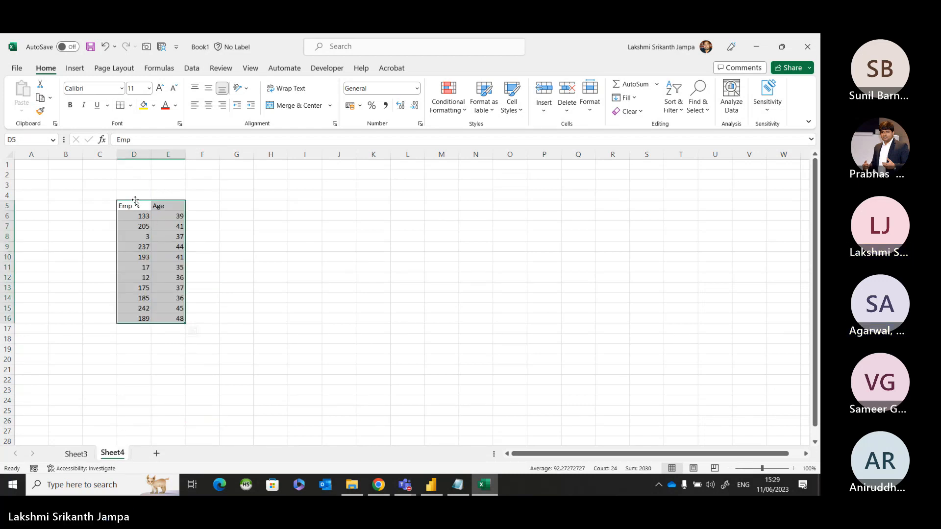
click(294, 267)
click(90, 456)
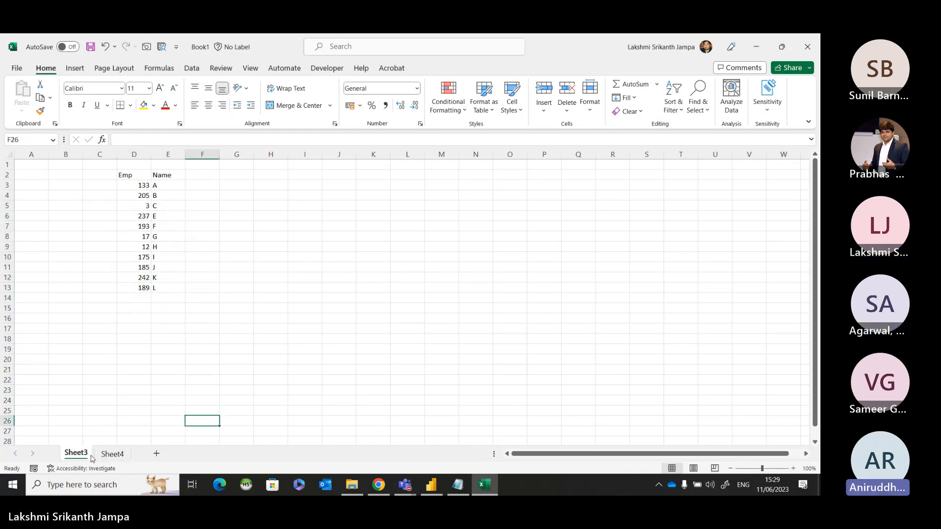
Create a PivotTable from Sheet3's D2:E13 on a new worksheet, with Emp in Rows and the count of Name in Values.
drag(141, 175, 162, 288)
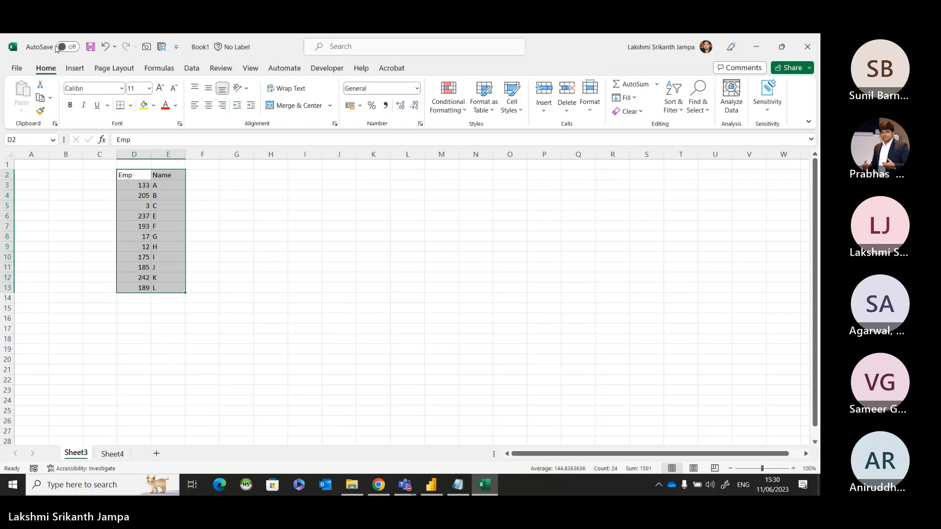
click(75, 68)
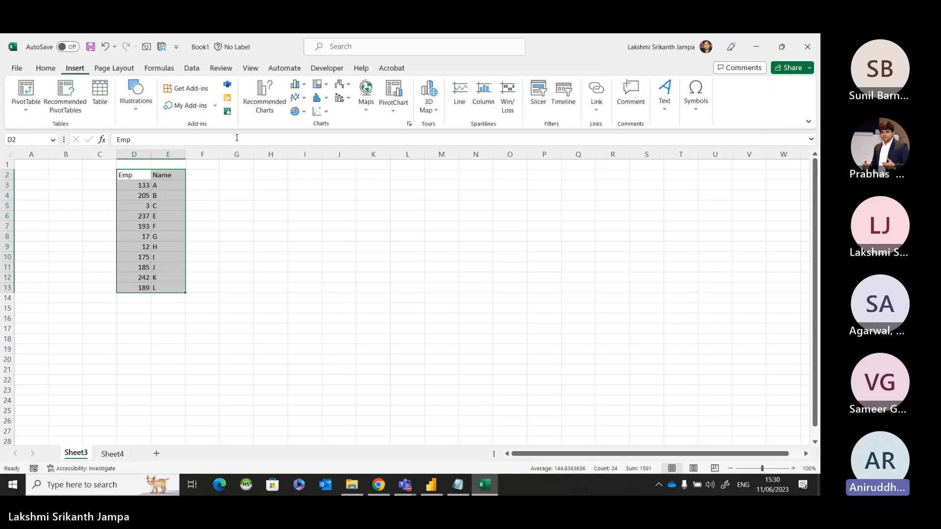
click(26, 90)
click(591, 300)
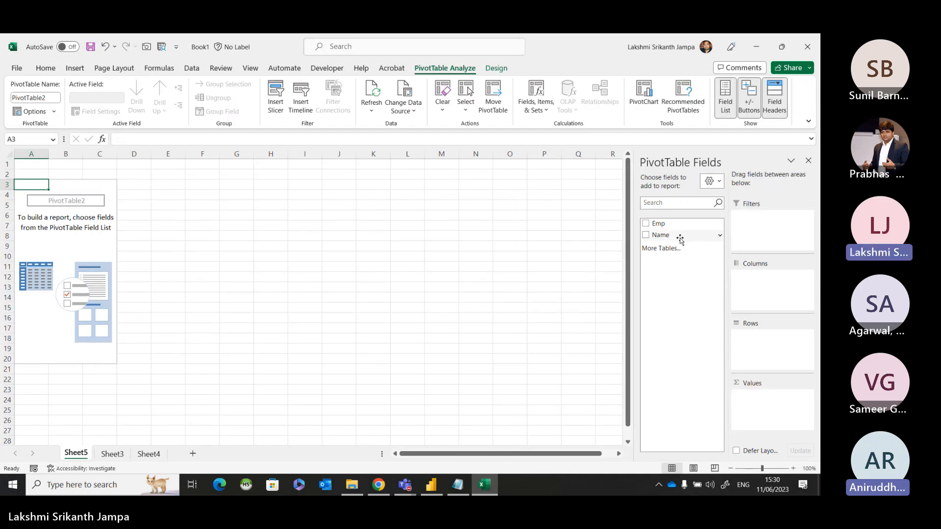
drag(658, 224, 791, 351)
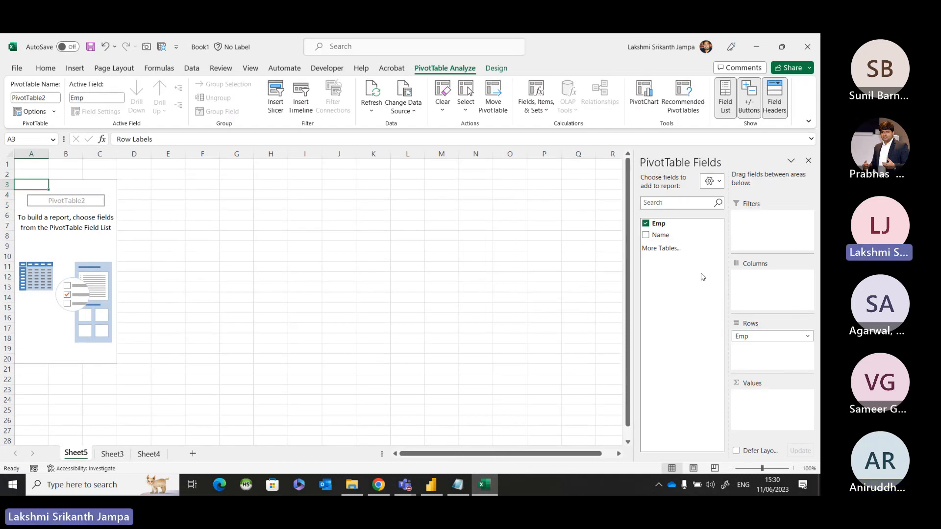
drag(657, 235, 771, 421)
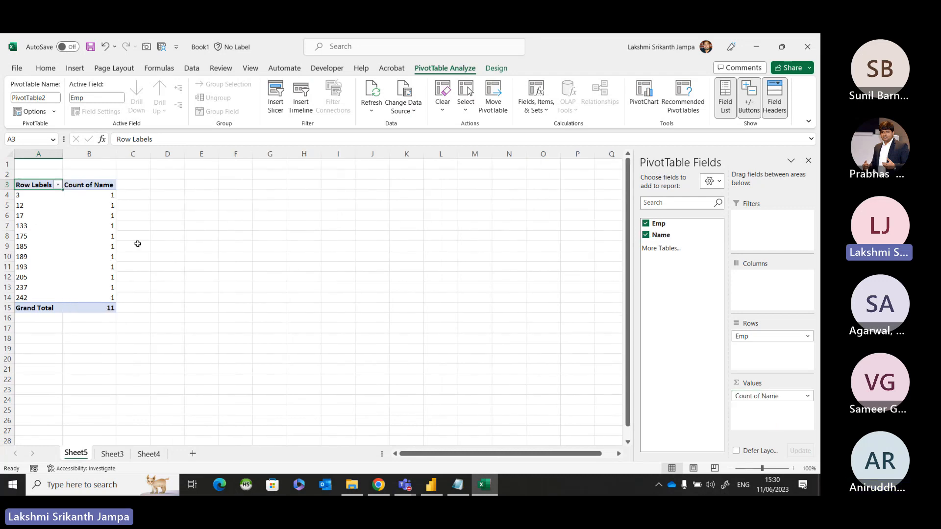
Insert a PivotTable from the Emp and Age range D5:E16 on Sheet4, placing it at cell D3 of Sheet5.
click(110, 454)
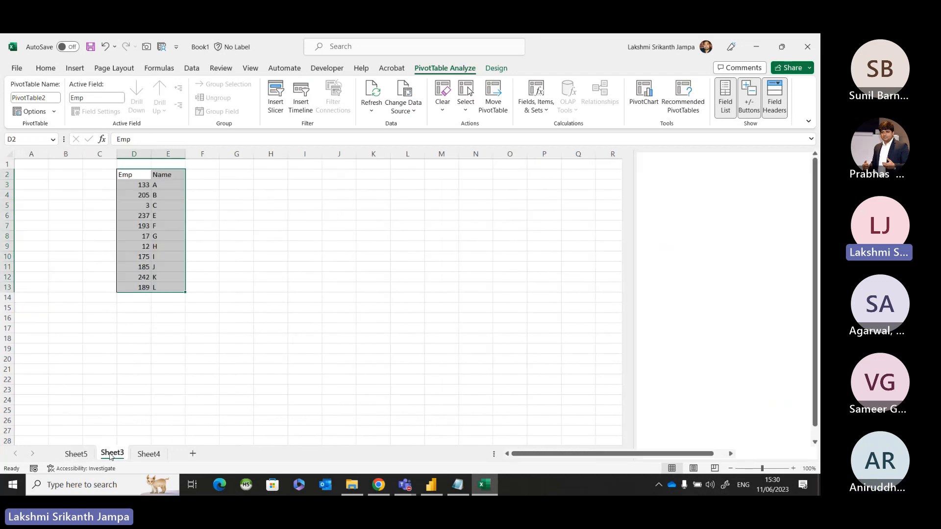
click(142, 454)
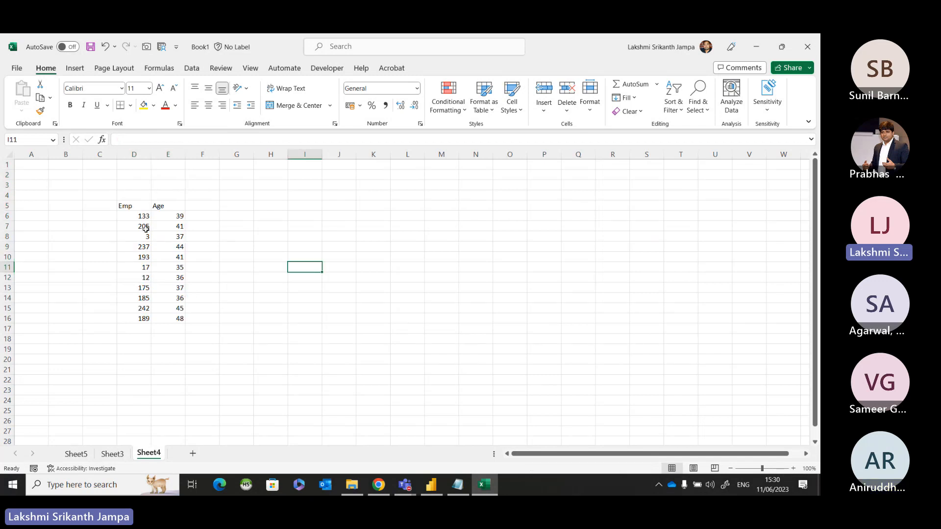
drag(138, 208, 171, 314)
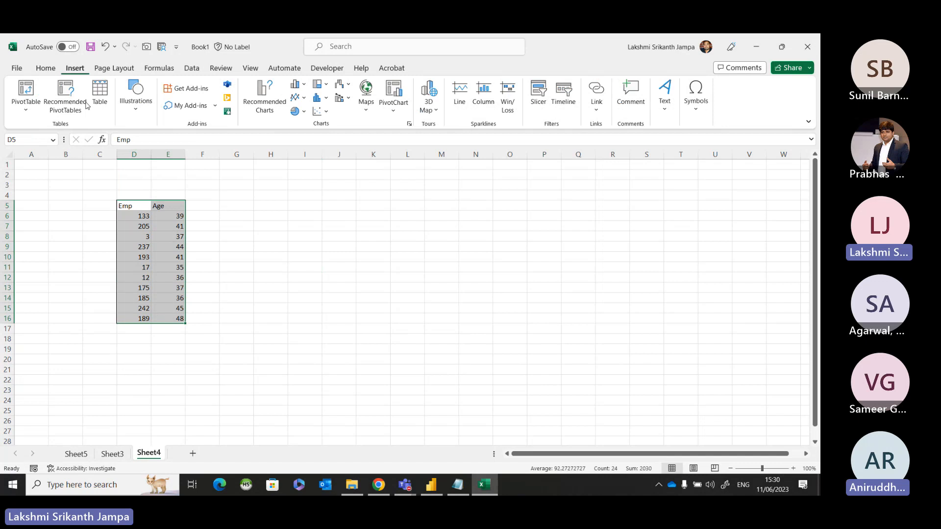
click(26, 91)
click(486, 247)
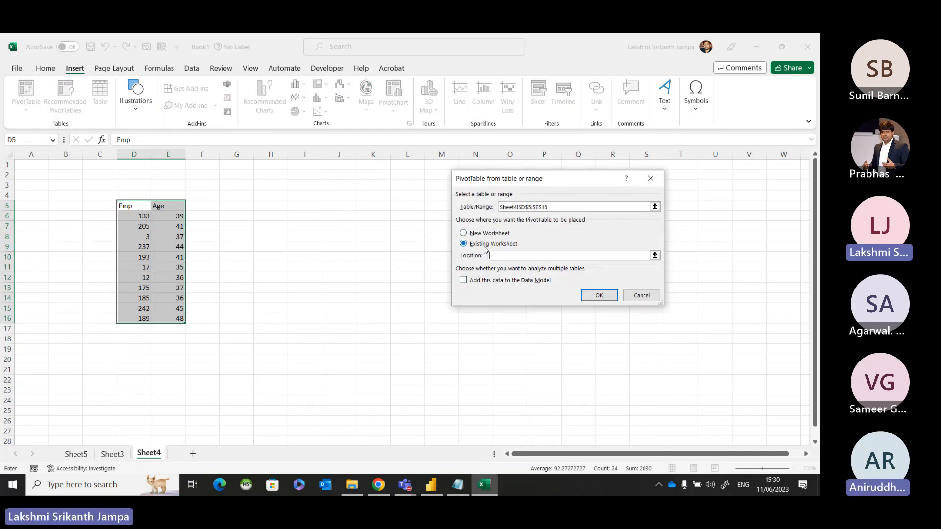
click(83, 456)
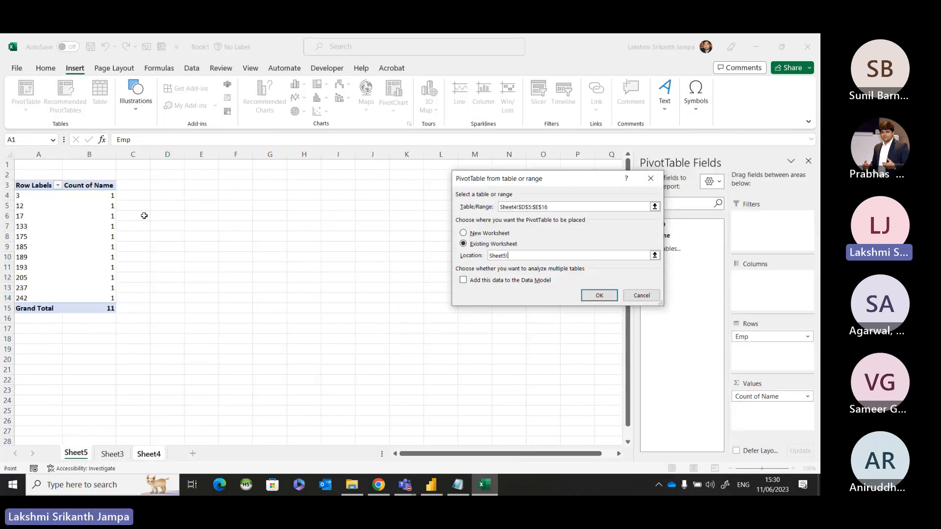
click(169, 184)
click(597, 297)
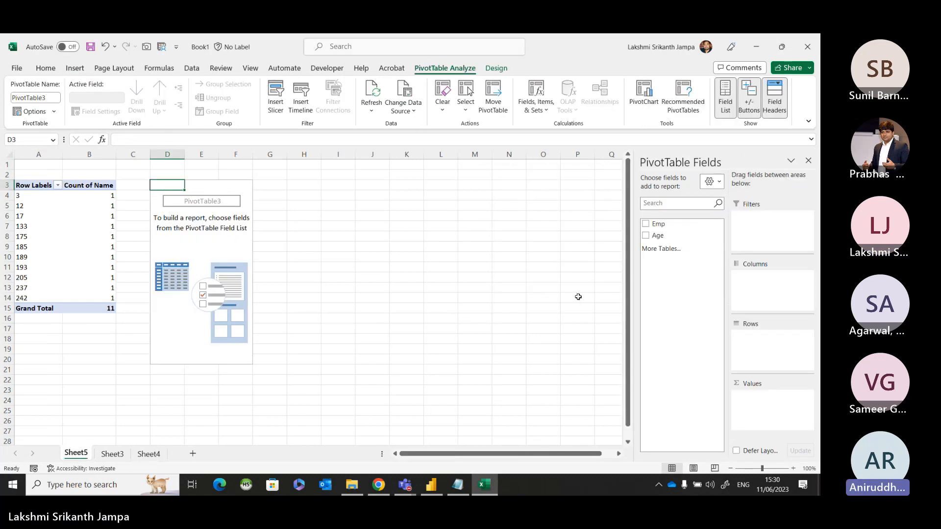
Put Emp in Rows and the sum of Age in Values of the second PivotTable, then compare both PivotTables.
drag(664, 224, 764, 358)
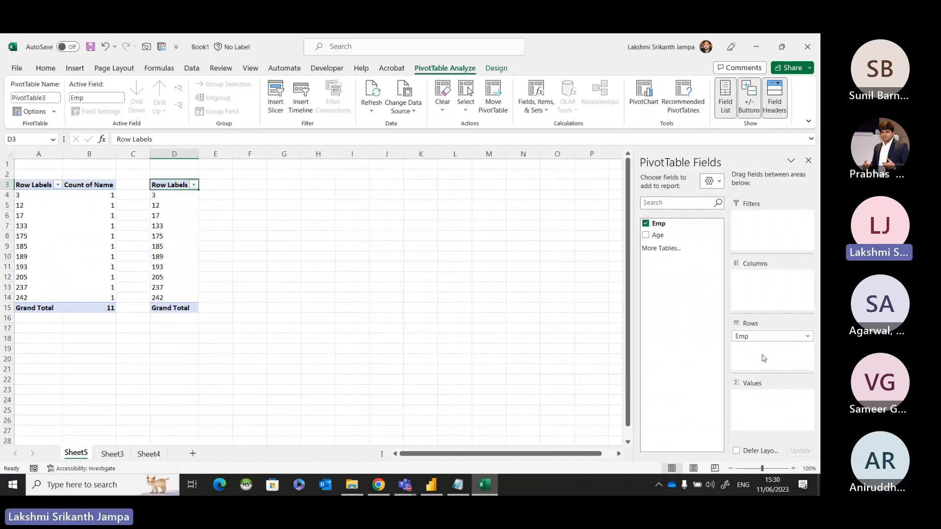
drag(659, 236, 772, 416)
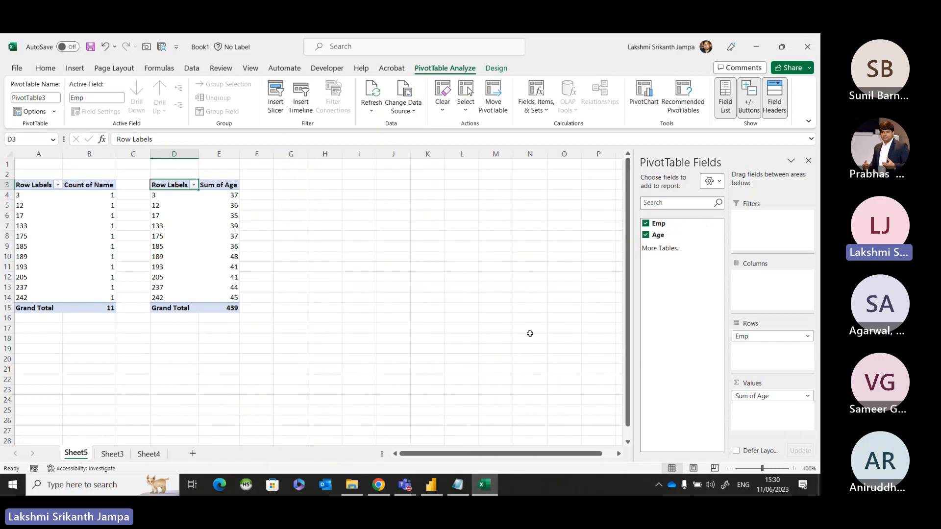
click(390, 309)
click(215, 248)
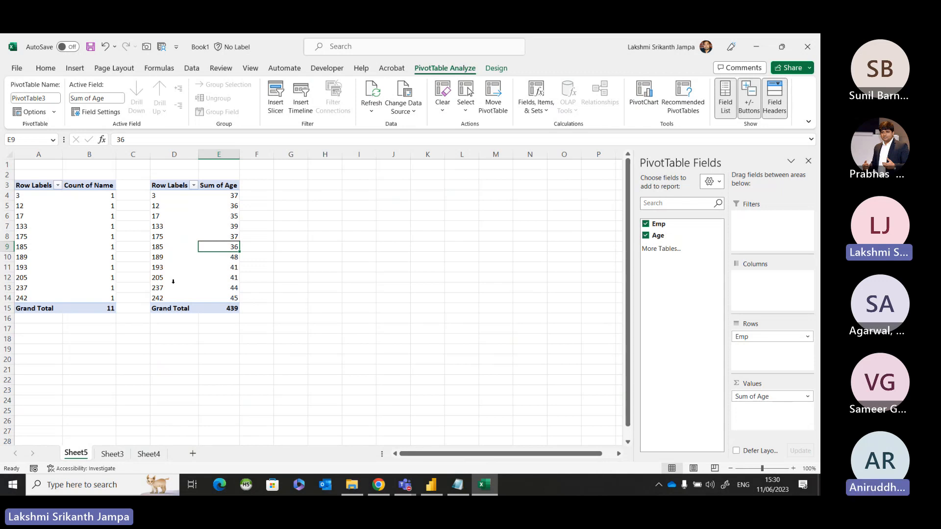
click(91, 226)
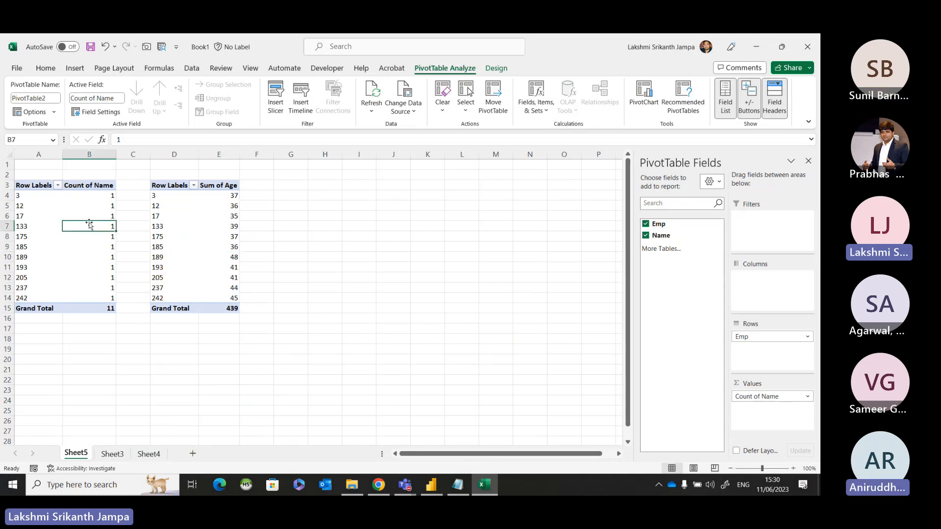
Insert an Emp slicer for the Count of Name PivotTable and place it beside both PivotTables at columns J to L.
click(275, 98)
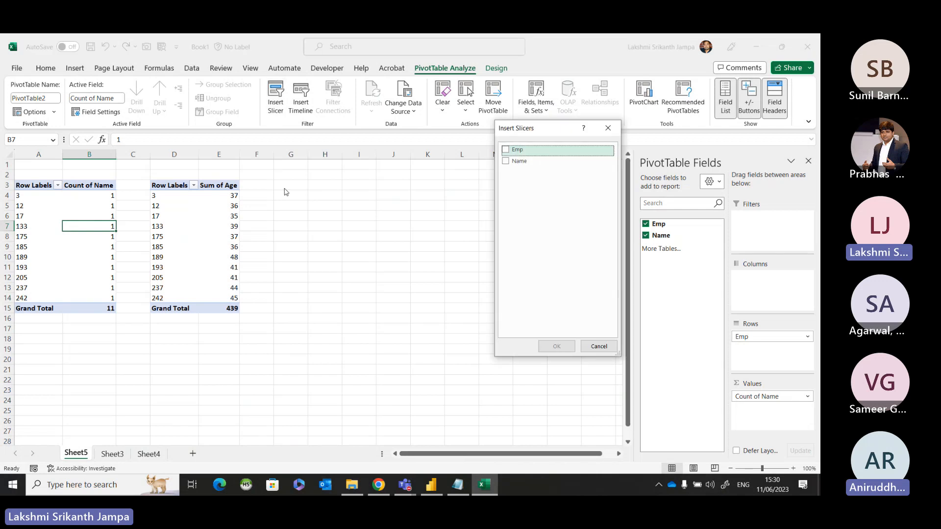
click(506, 149)
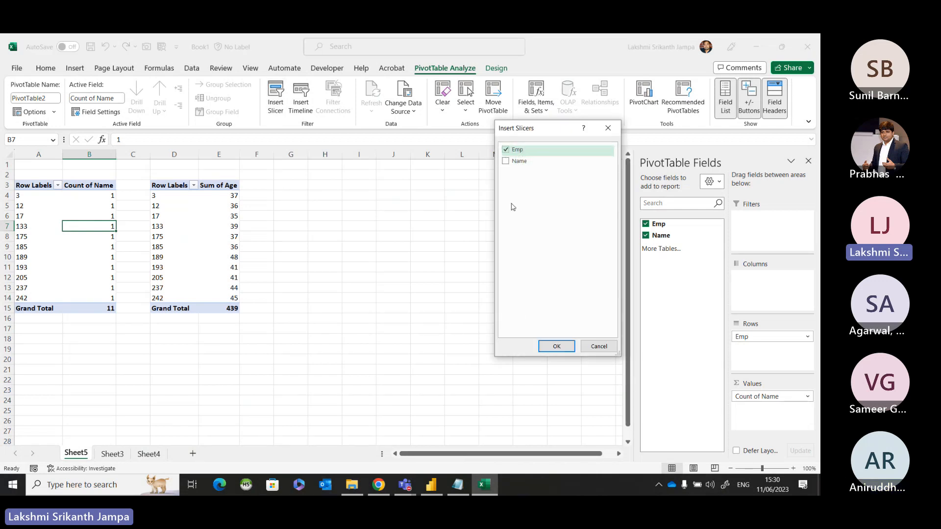
click(555, 346)
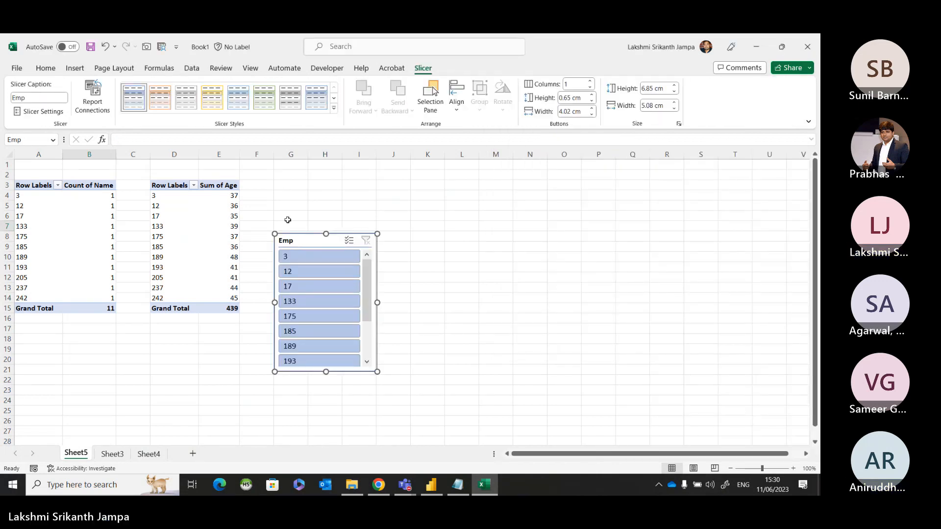
drag(300, 238, 402, 194)
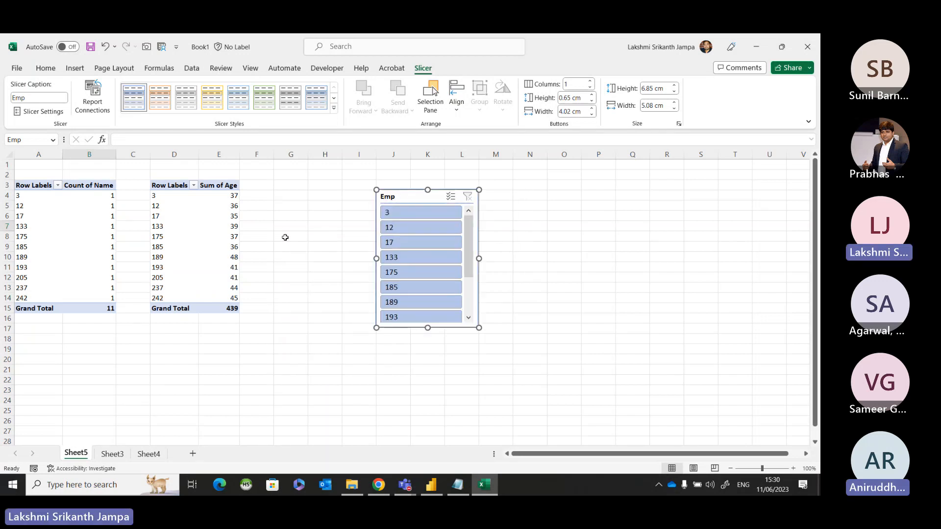
click(287, 237)
Label the PivotTables with their source sheets, entering sheet3 in cell A2 and sheet4 in cell D2.
click(105, 236)
click(189, 247)
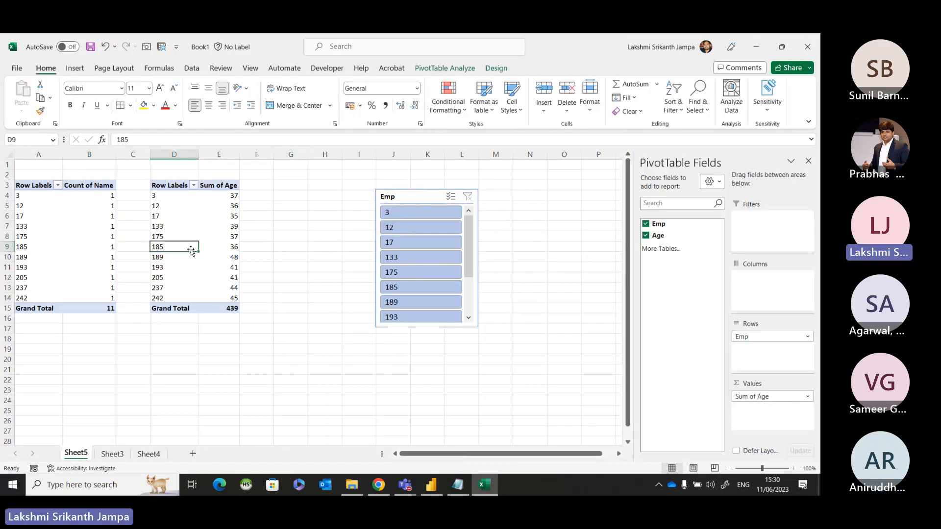
click(48, 174)
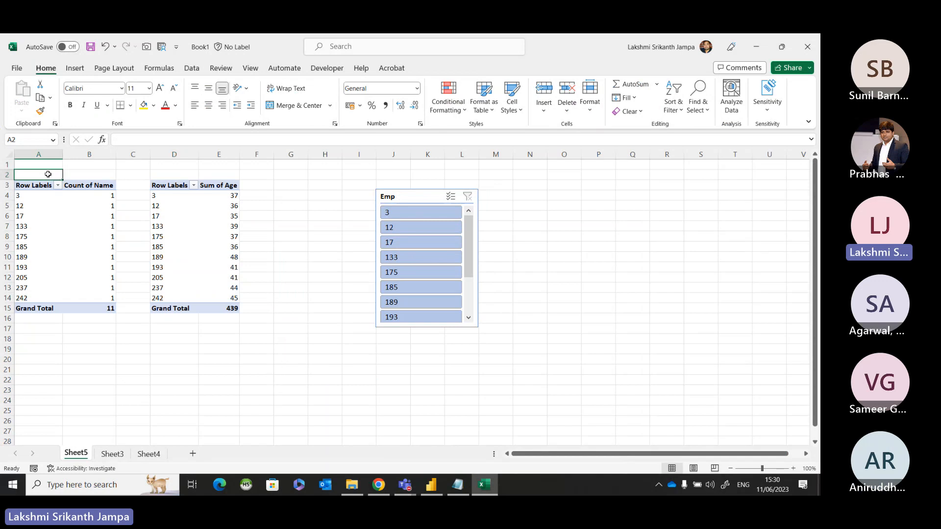
text(sheet3)
key(Return)
key(Up)
key(Right)
key(Right)
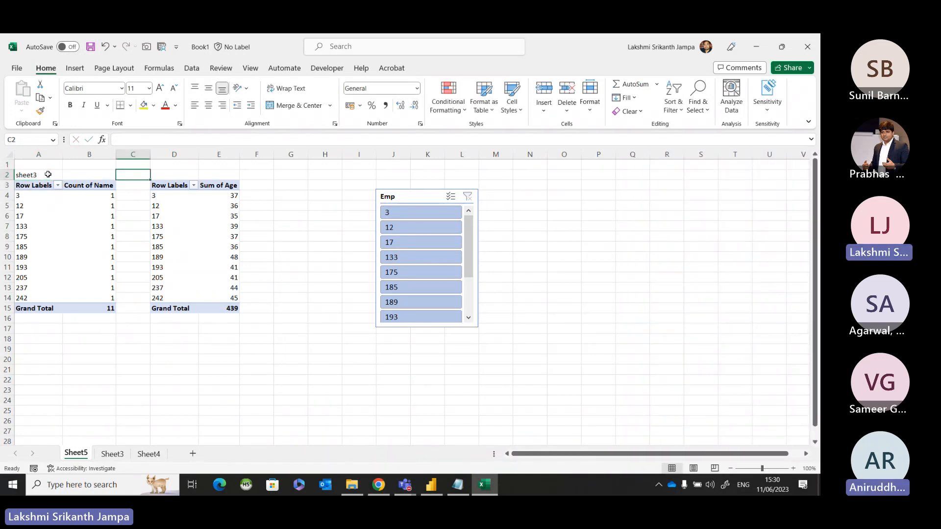
key(Right)
text(sheet)
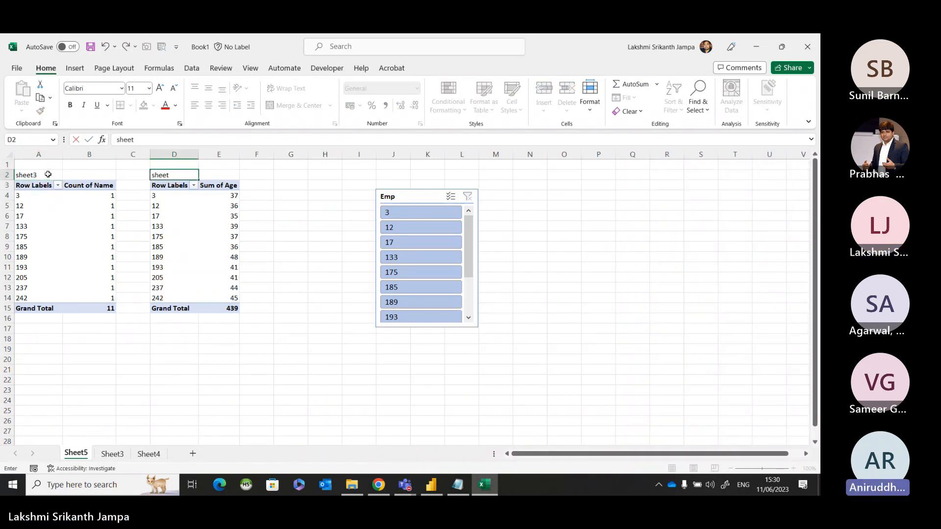
text(4)
key(Return)
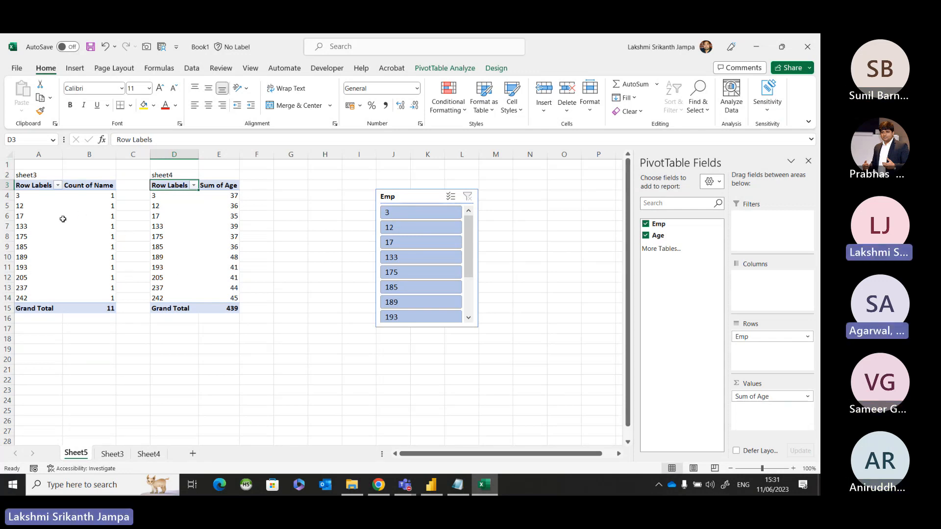
Test the Emp slicer with 3, clear the filter, and check which PivotTables its Report Connections offer.
click(396, 217)
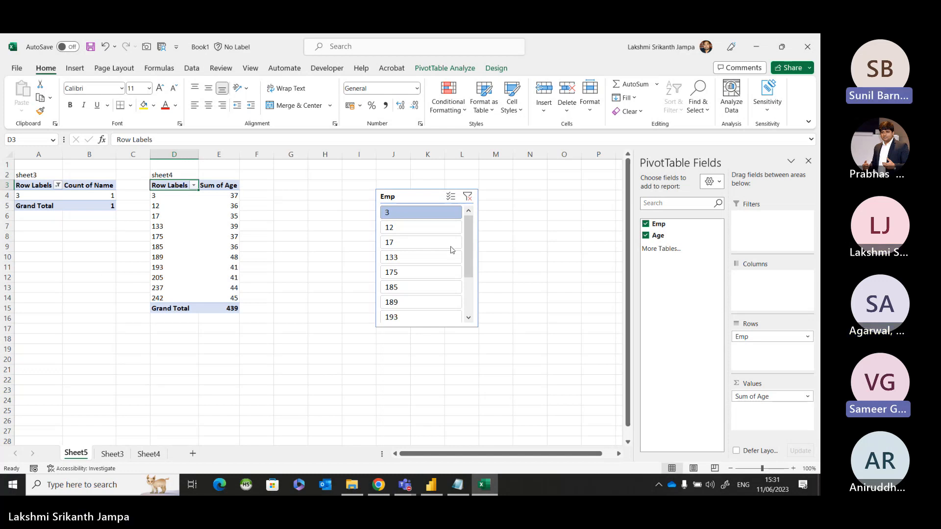
click(468, 196)
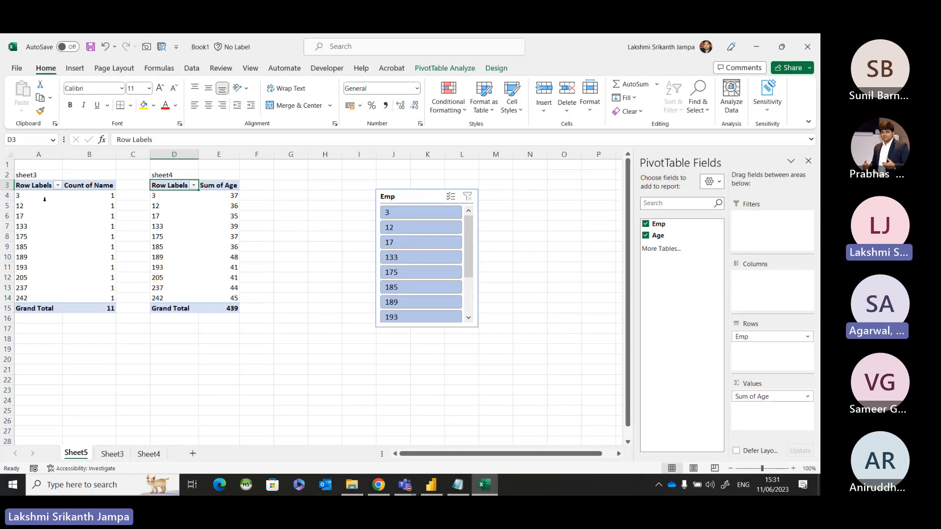
right_click(408, 201)
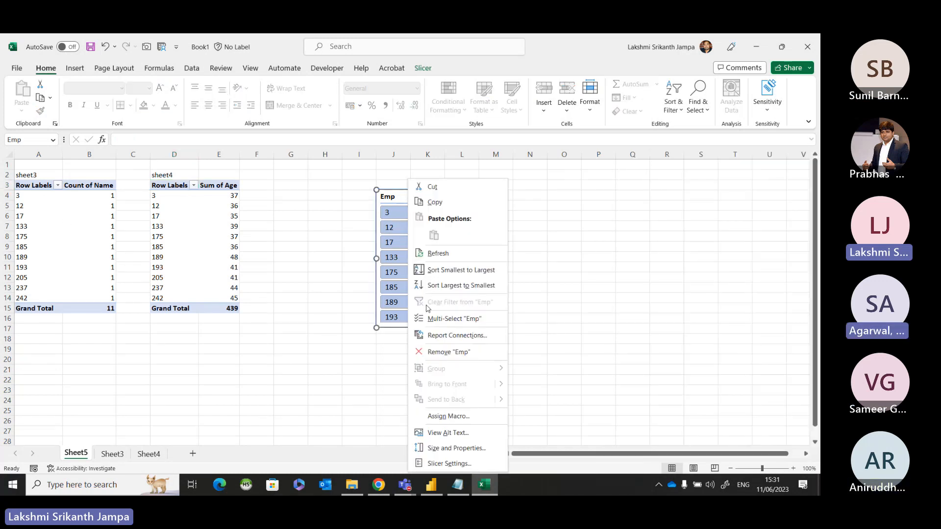
click(451, 335)
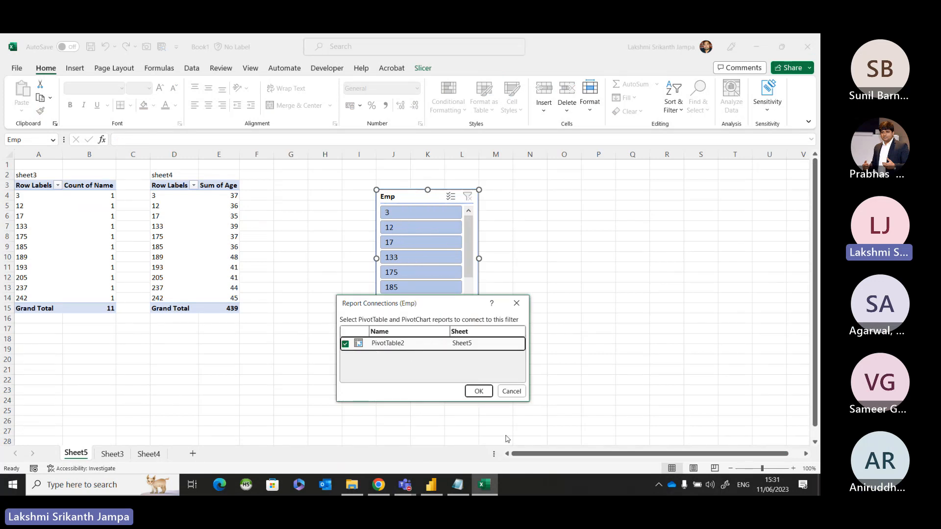
click(479, 391)
click(484, 390)
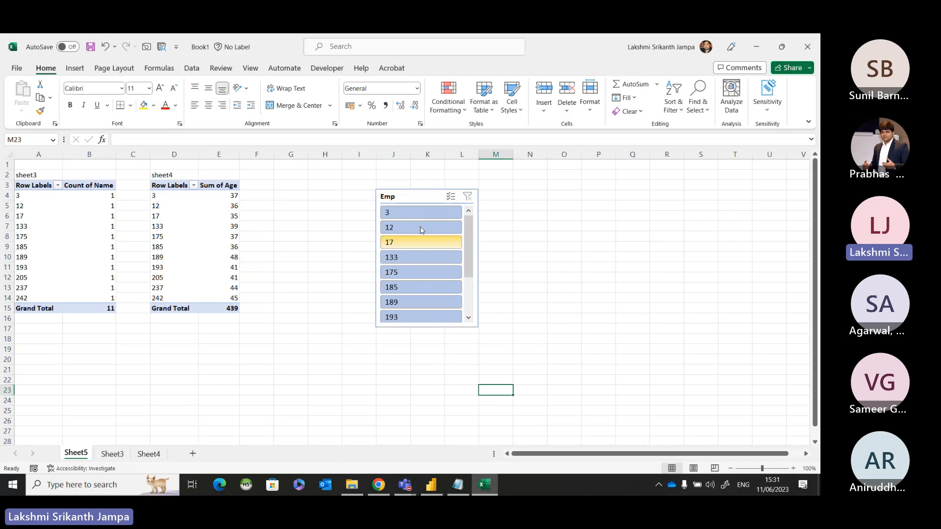
Filter with the Emp slicer by 3 and by 17, compare both PivotTables, and clear the slicer filter.
click(419, 219)
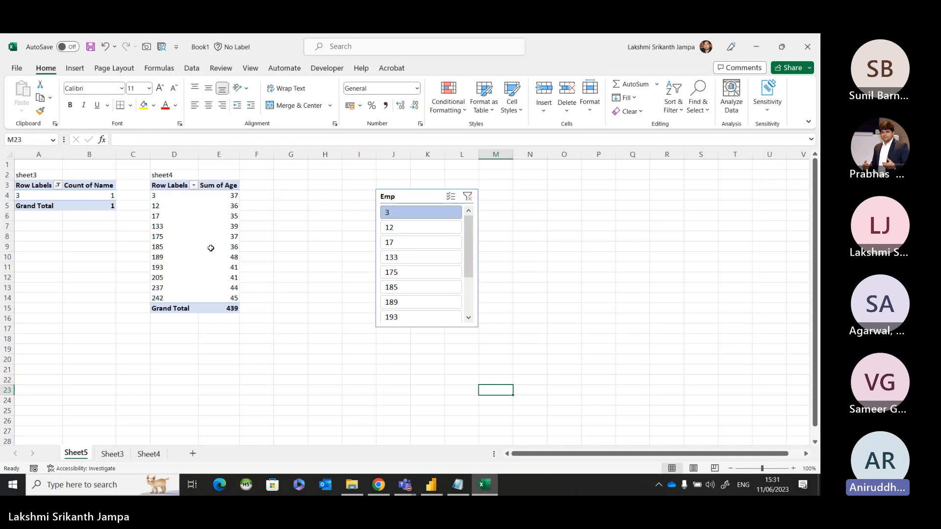
click(401, 241)
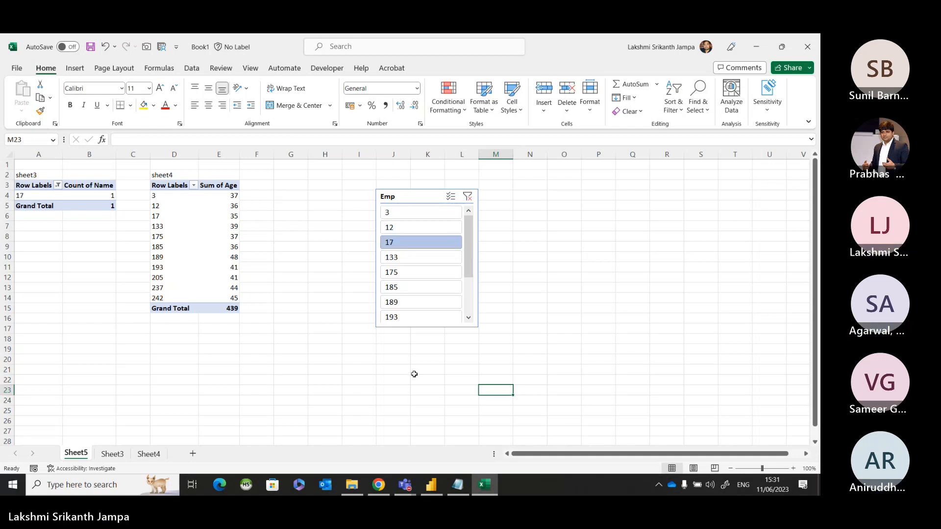
click(230, 267)
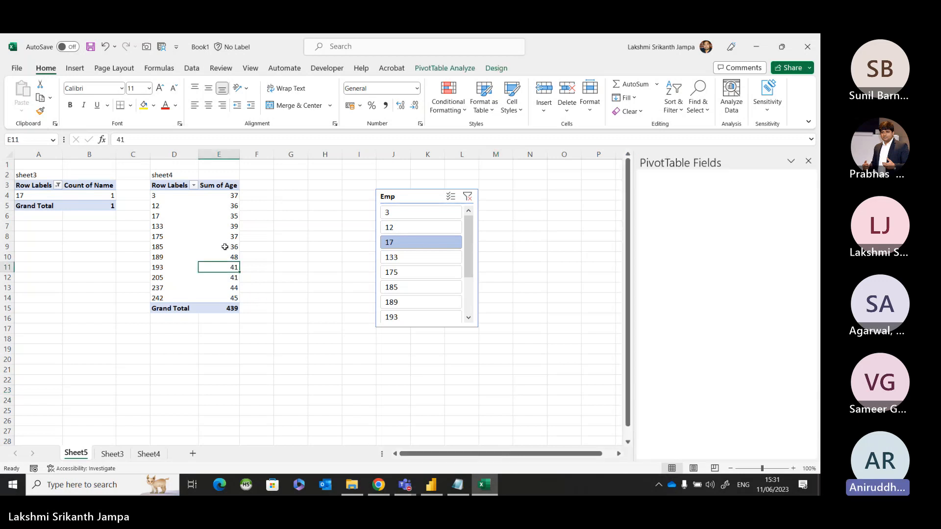
click(443, 69)
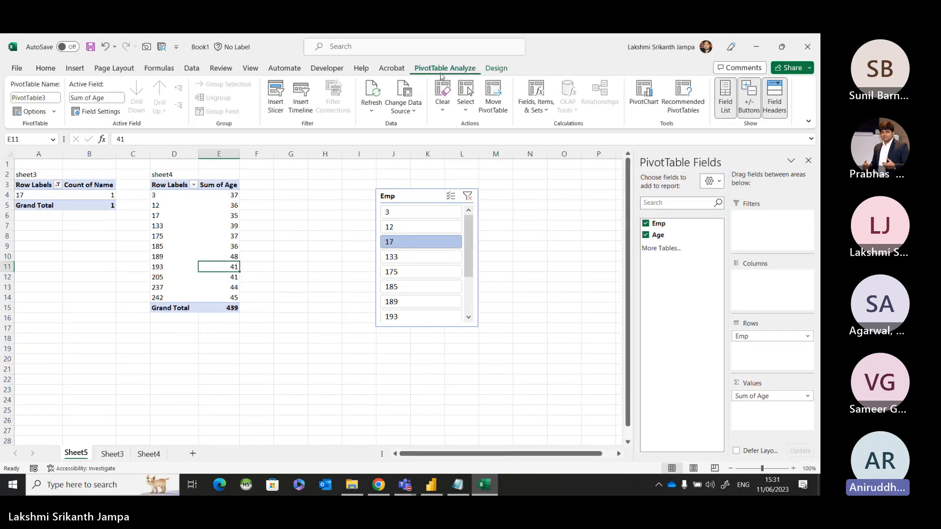
click(61, 197)
click(460, 194)
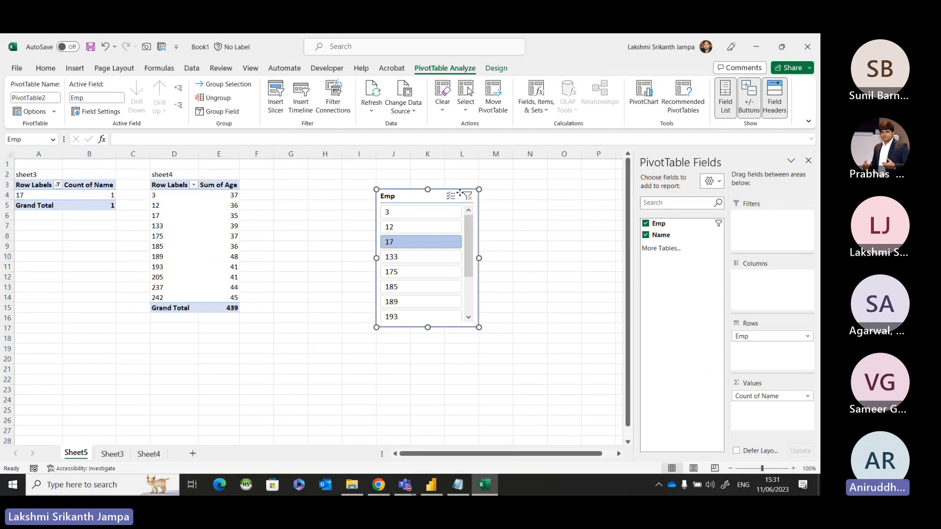
click(468, 196)
right_click(282, 236)
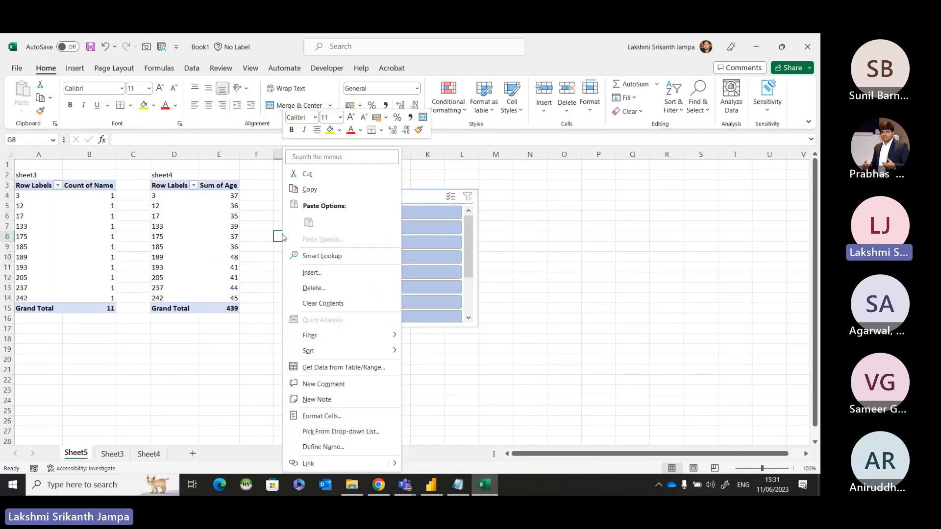
key(Escape)
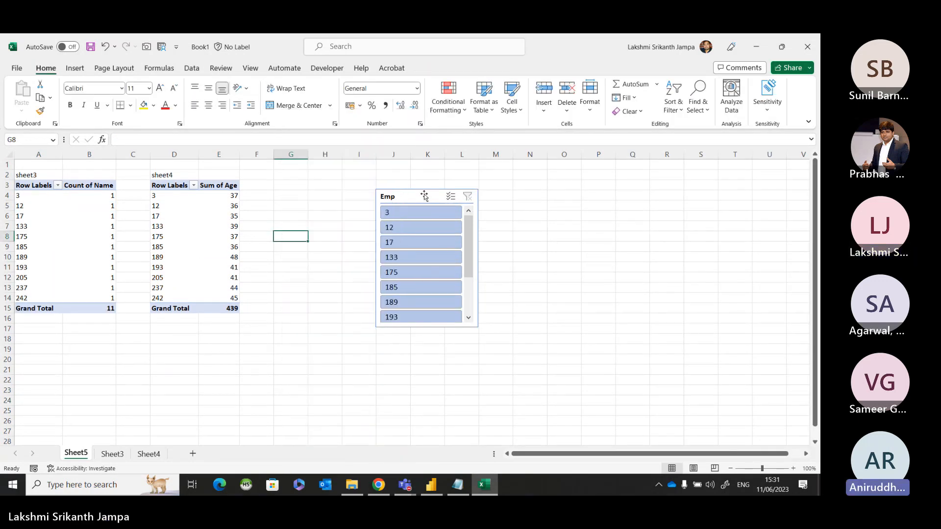
Switch to the Teams meeting, review the earlier messages in the meeting chat, and return to the Excel workbook.
click(404, 484)
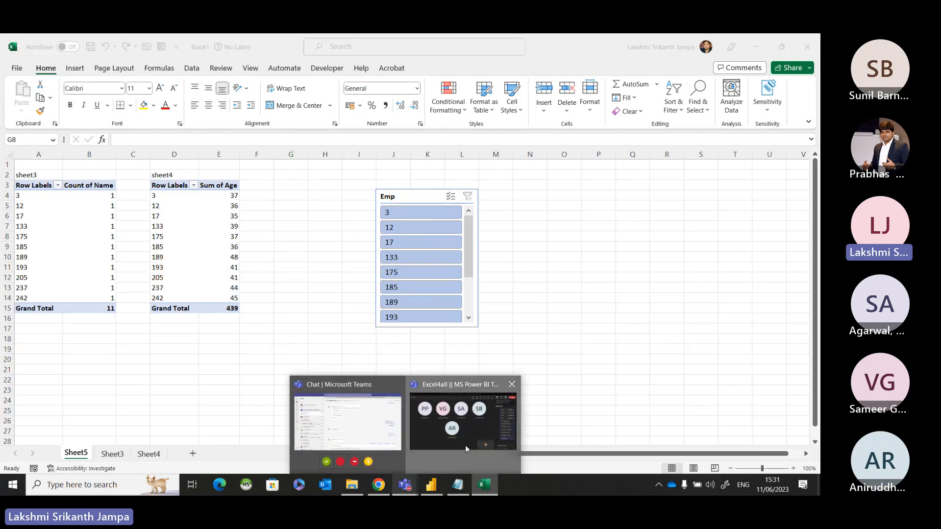
click(466, 431)
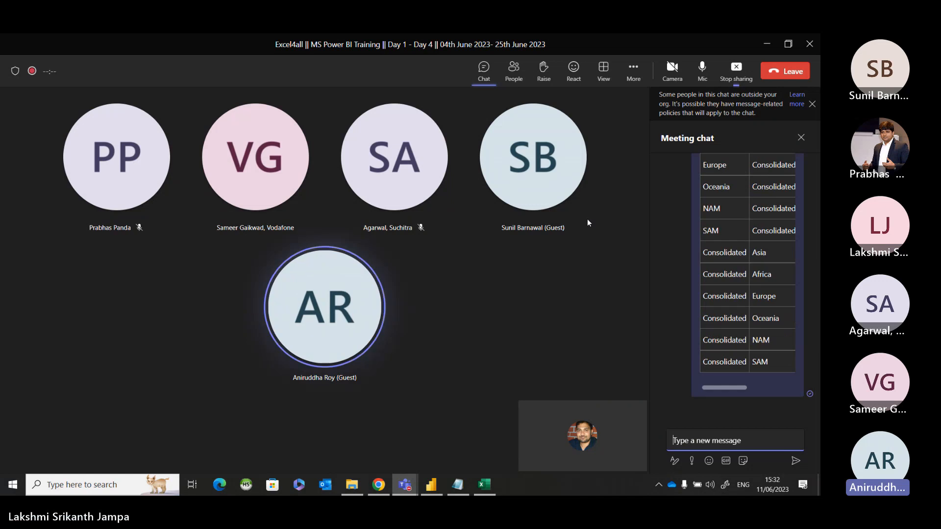
key(alt+Tab)
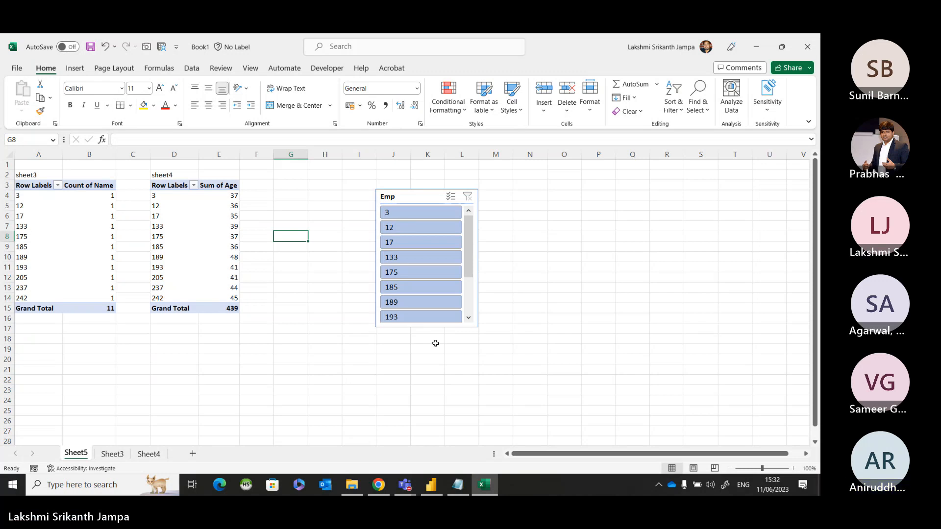
key(alt+Tab)
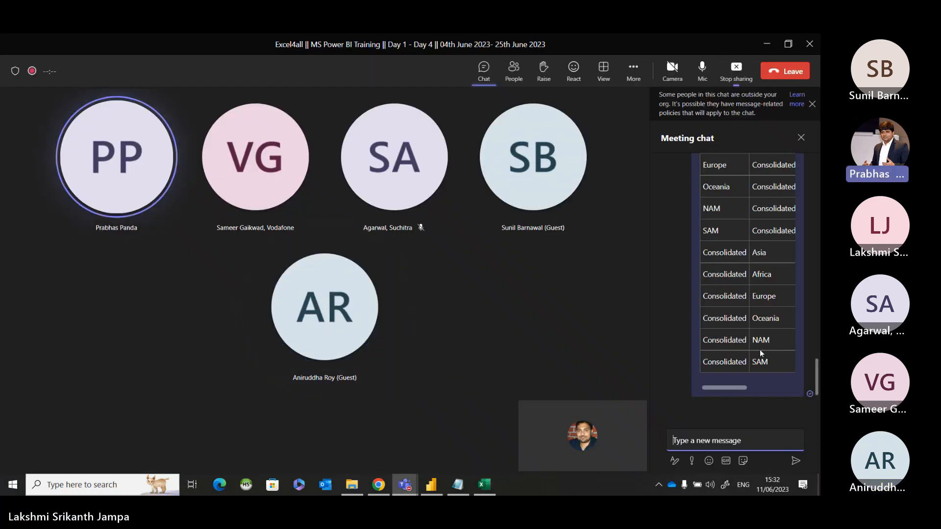
scroll(760, 354, up, 8)
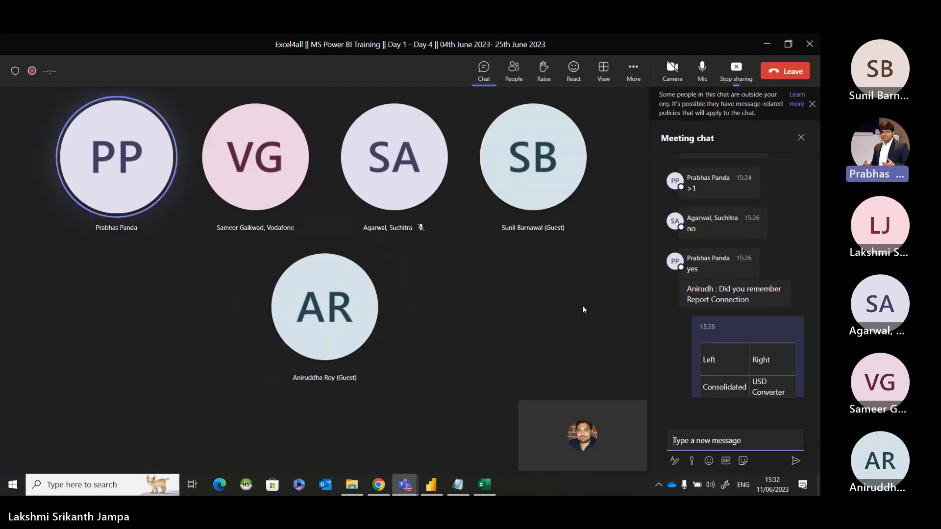
key(alt+Tab)
click(497, 286)
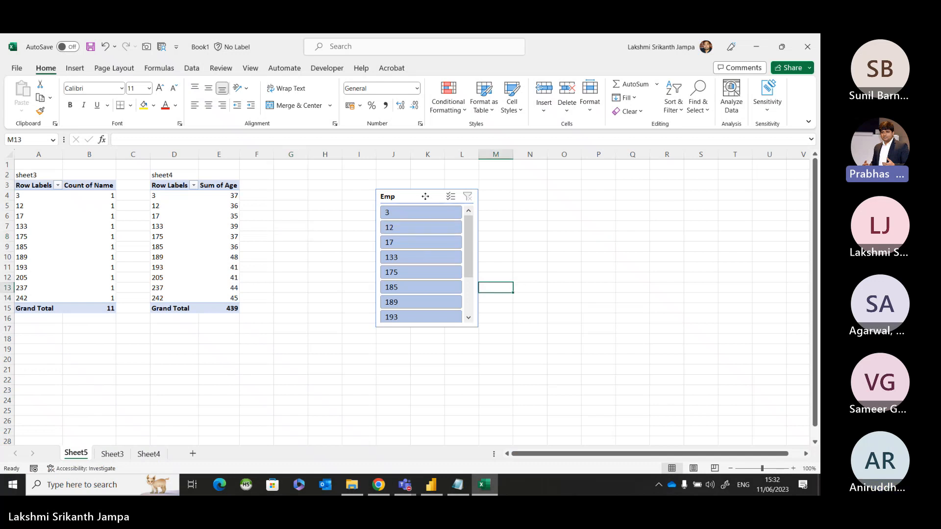
Move the Emp slicer closer to the second PivotTable, at columns H to J.
drag(426, 196, 358, 187)
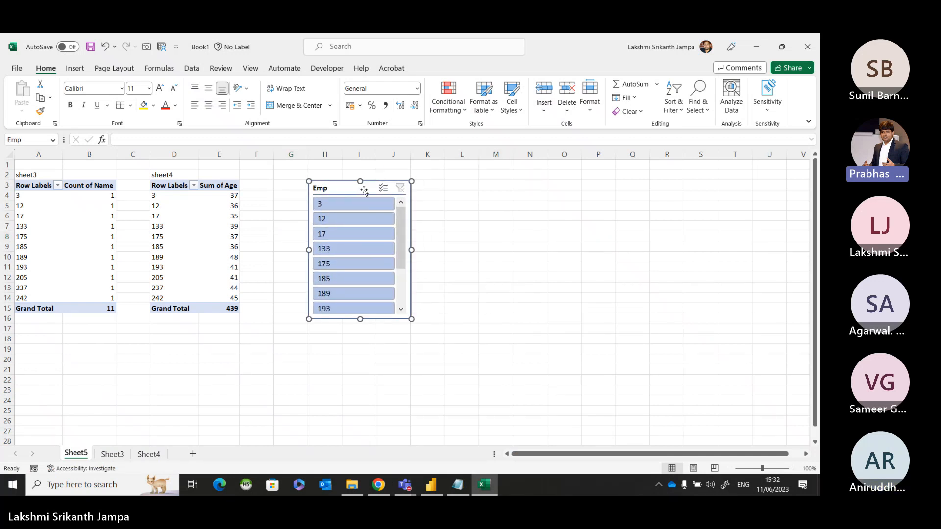
click(564, 246)
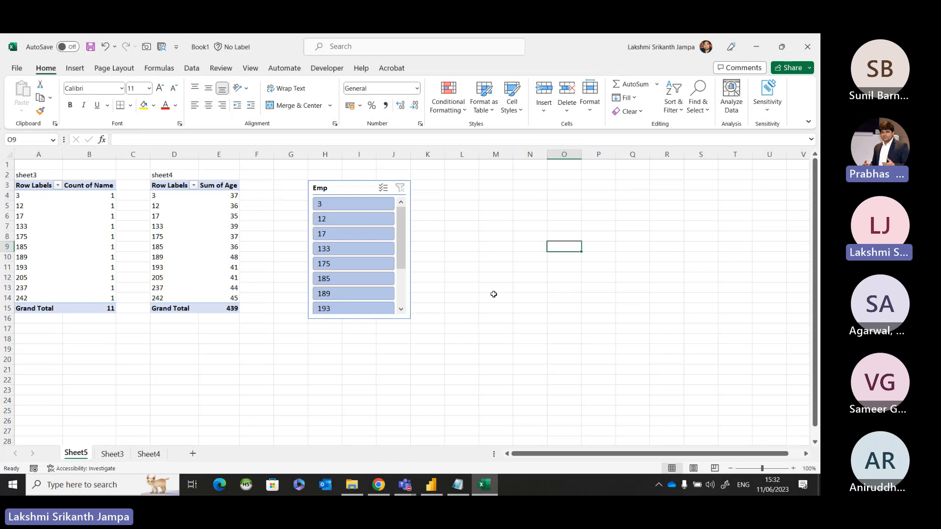
click(366, 185)
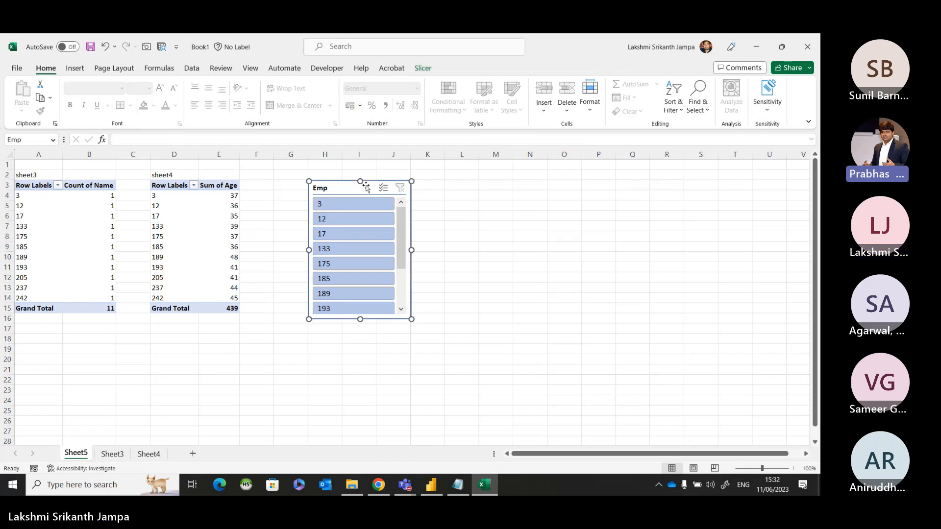
key(alt+Tab)
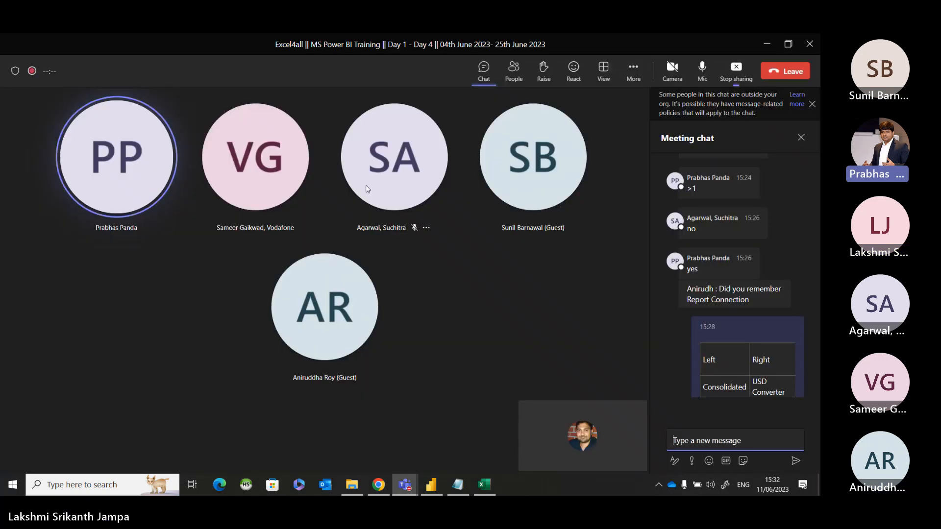
key(alt+Tab)
click(564, 332)
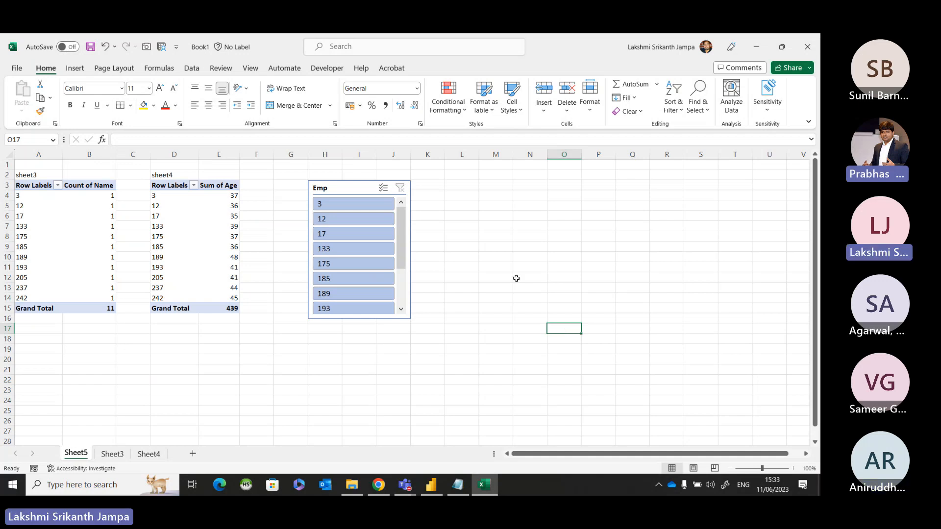
click(331, 339)
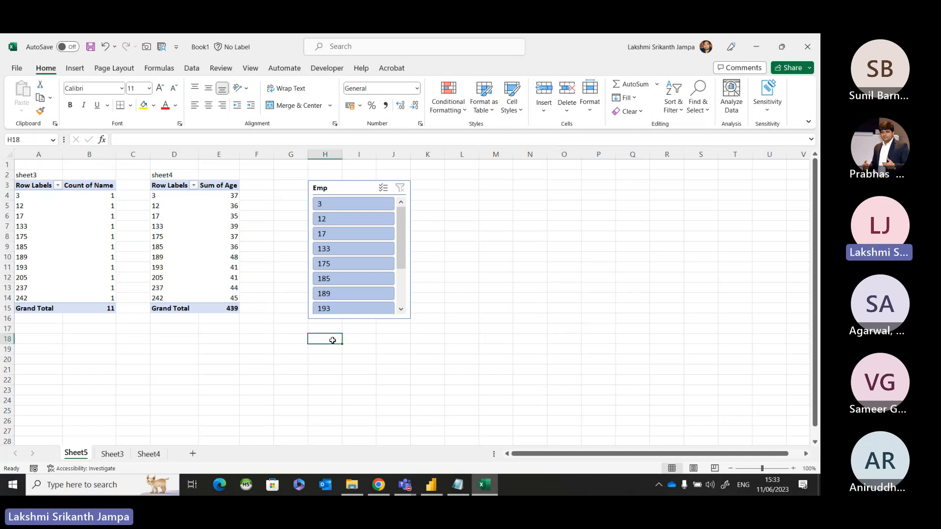
Compare the source tables on Sheet3 and Sheet4 with the two PivotTables on Sheet5 that were built from them.
click(107, 457)
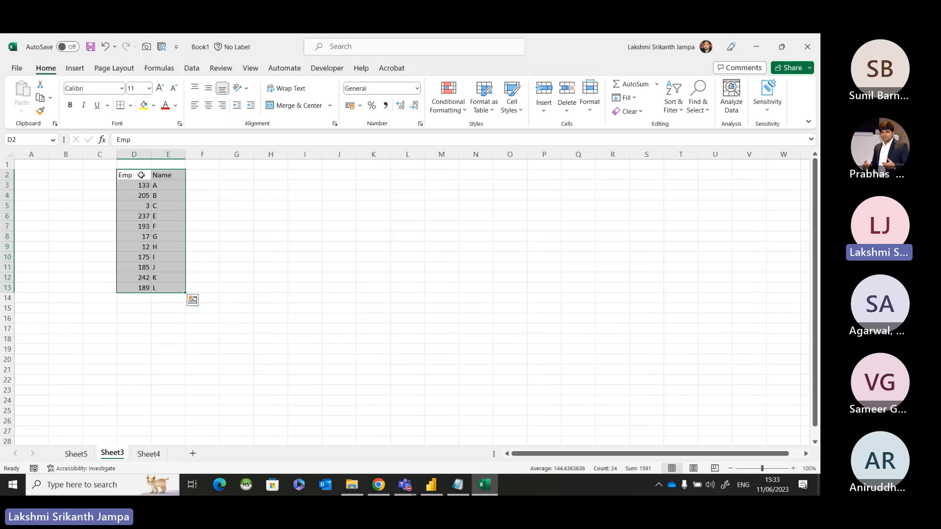
drag(138, 176, 156, 288)
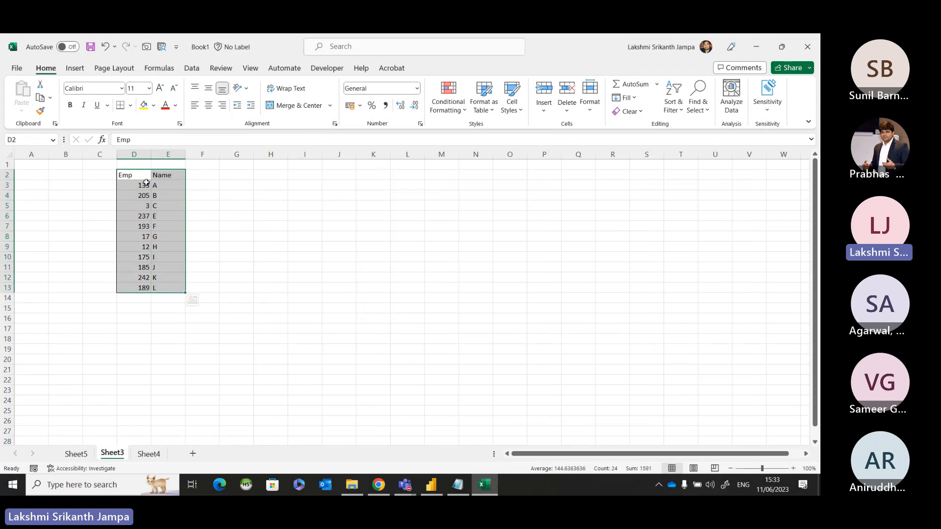
click(76, 454)
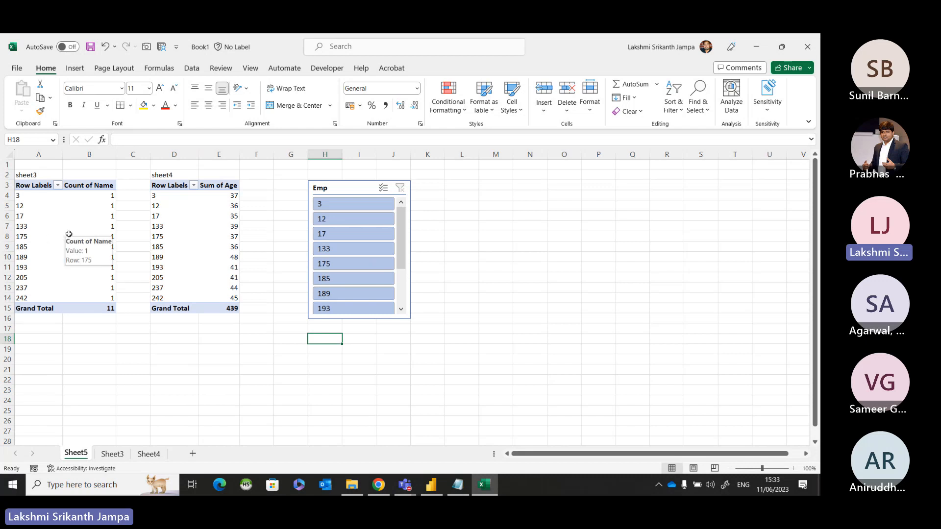
click(48, 215)
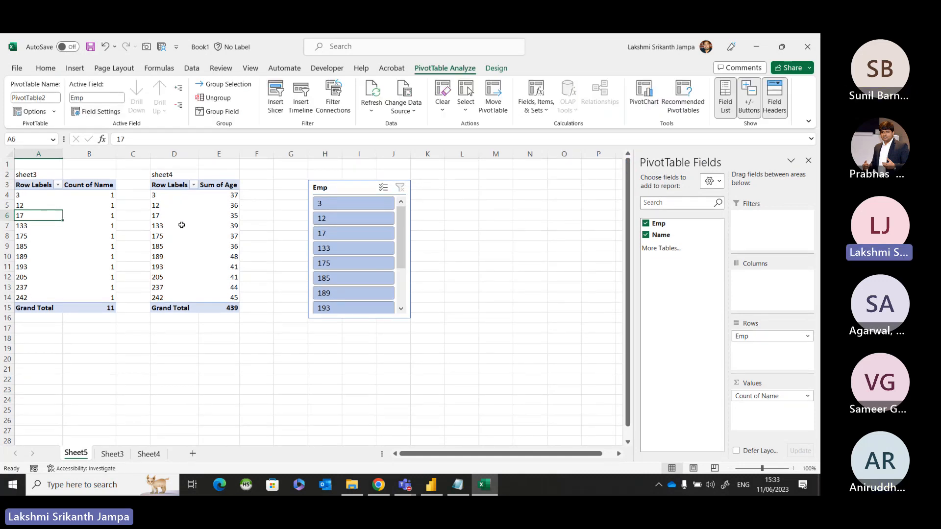
click(146, 455)
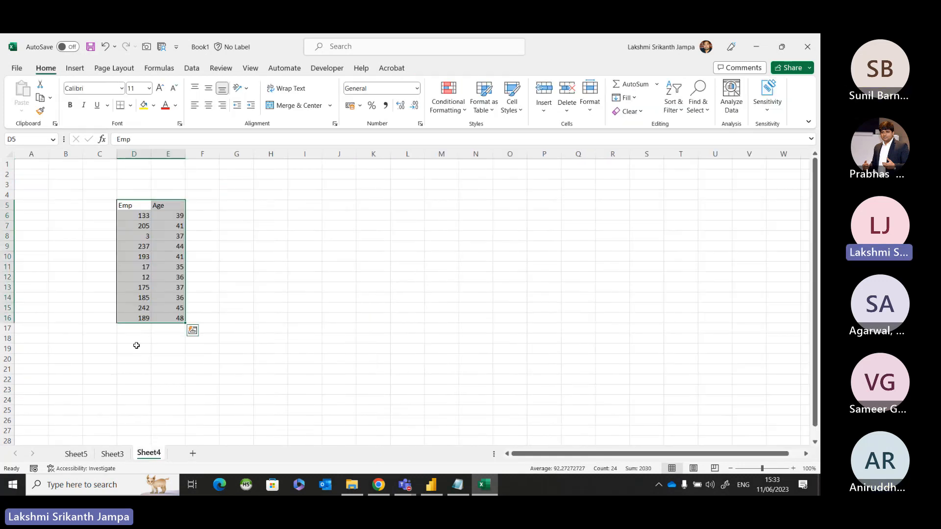
click(137, 288)
click(76, 454)
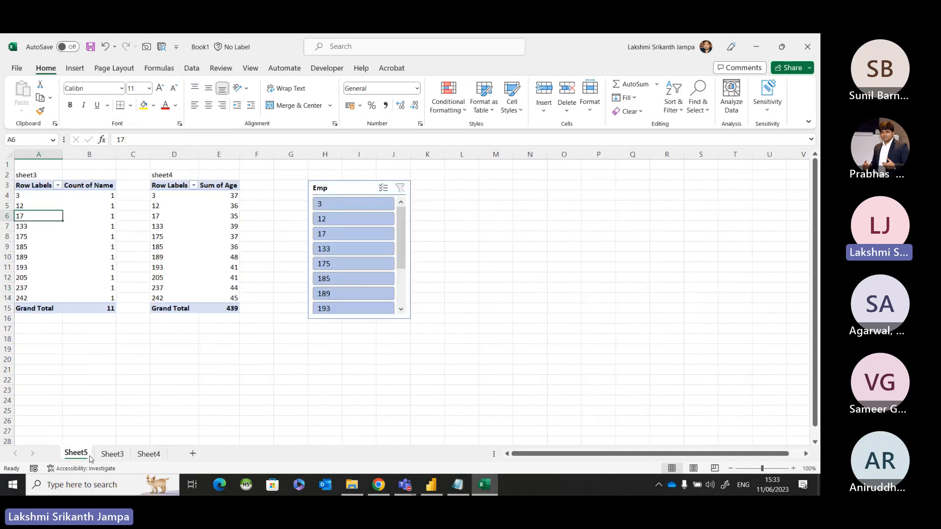
click(178, 251)
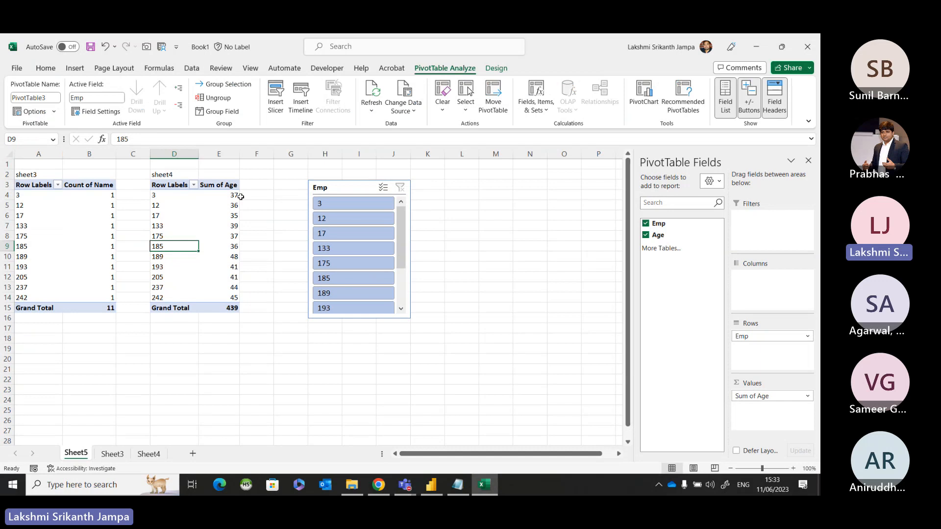
Delete the Emp slicer and insert a new Emp slicer from the sheet3 PivotTable, placed at columns H to J.
click(373, 185)
key(Delete)
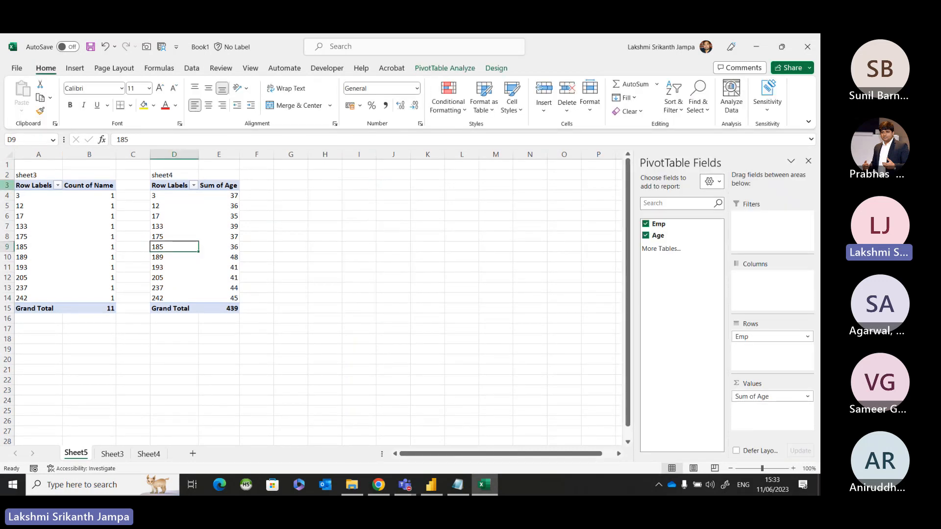
click(106, 218)
click(416, 69)
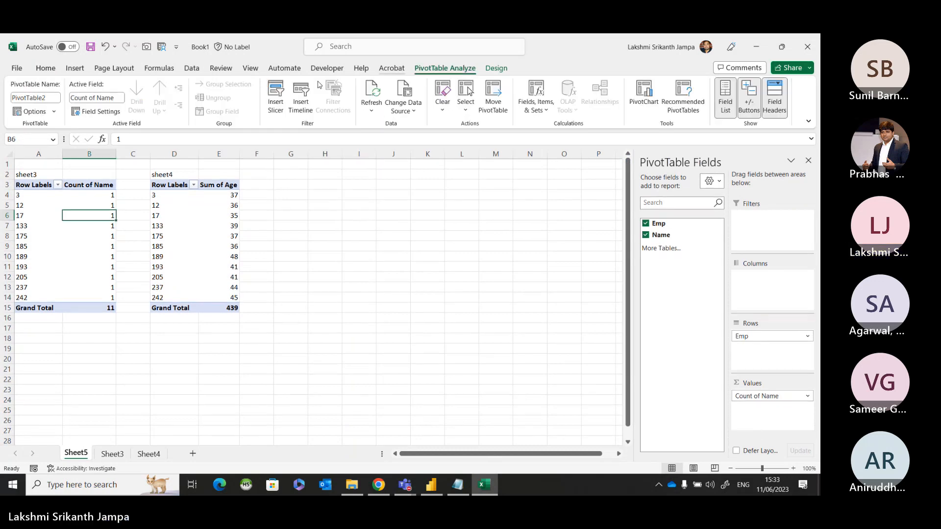
click(272, 94)
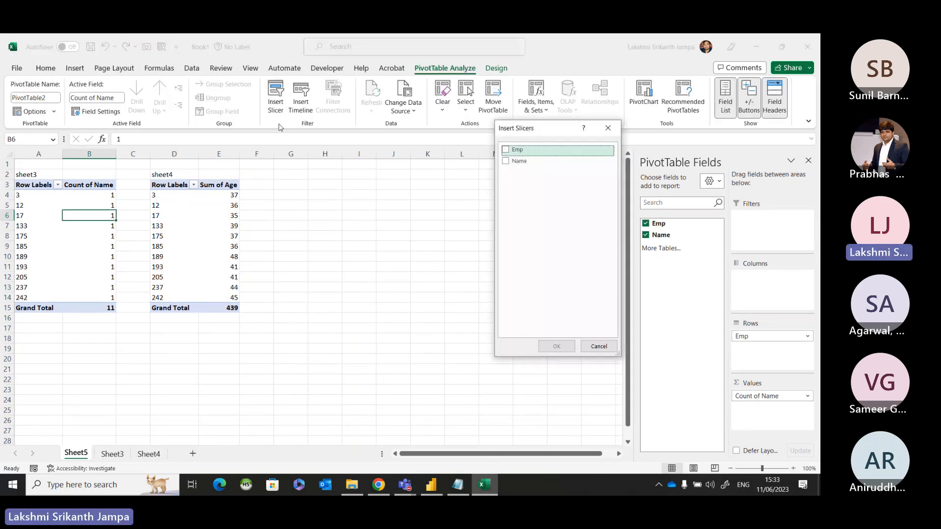
click(505, 150)
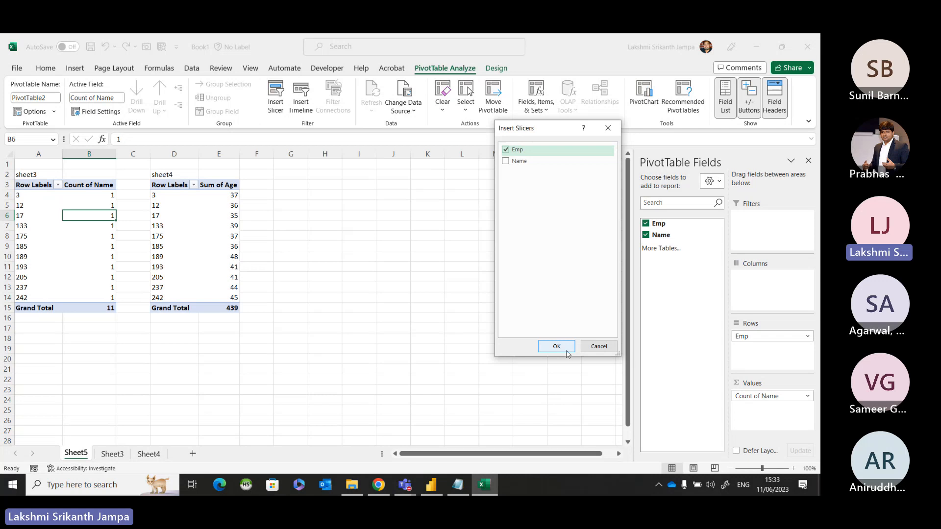
click(566, 350)
drag(322, 241, 356, 193)
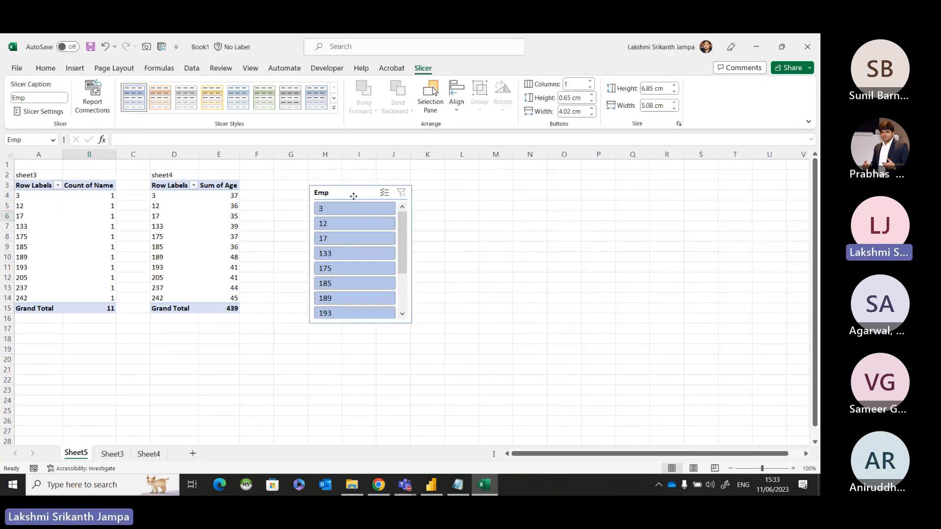
click(495, 267)
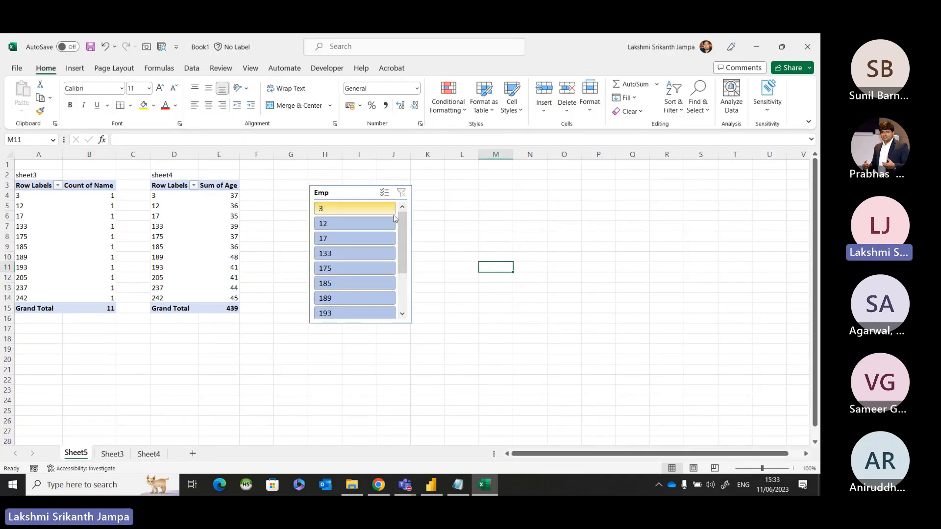
Test the new Emp slicer with 12, 17 and 133, compare both PivotTables, and clear the filter.
click(360, 224)
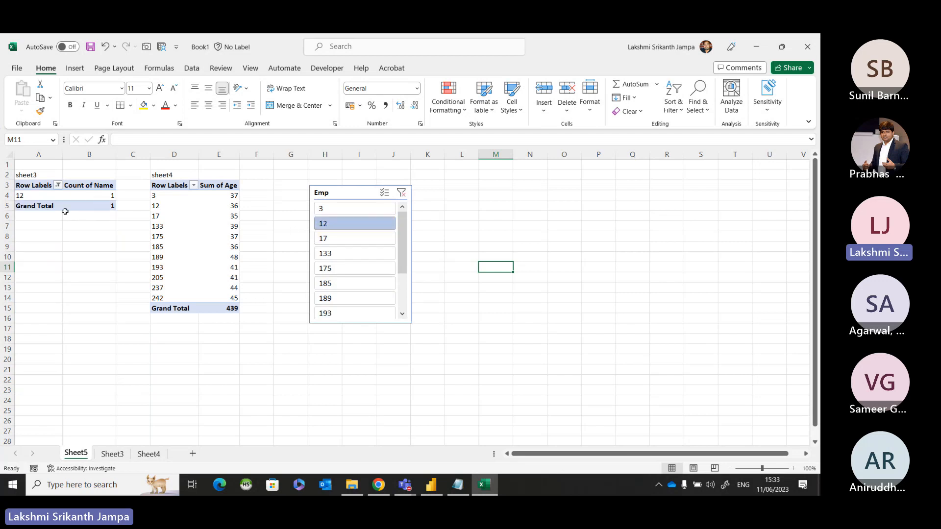
click(346, 239)
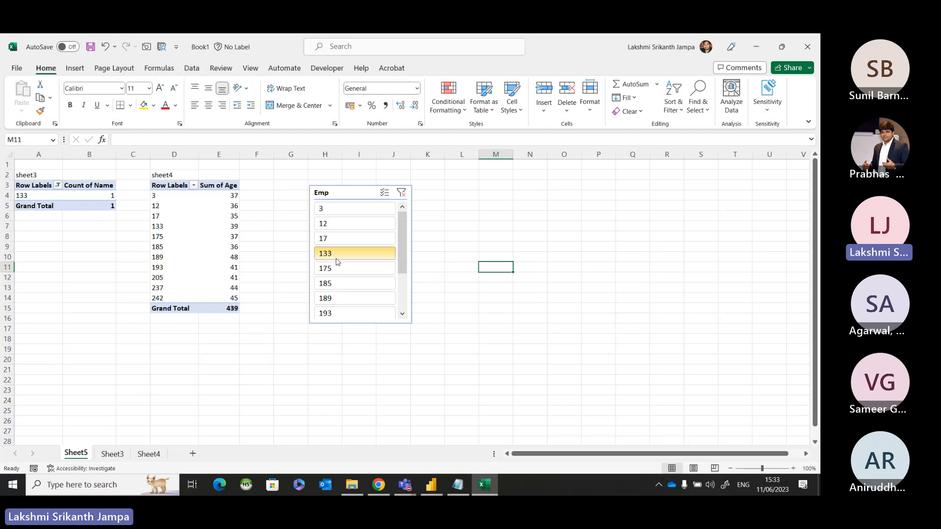
click(337, 255)
click(401, 194)
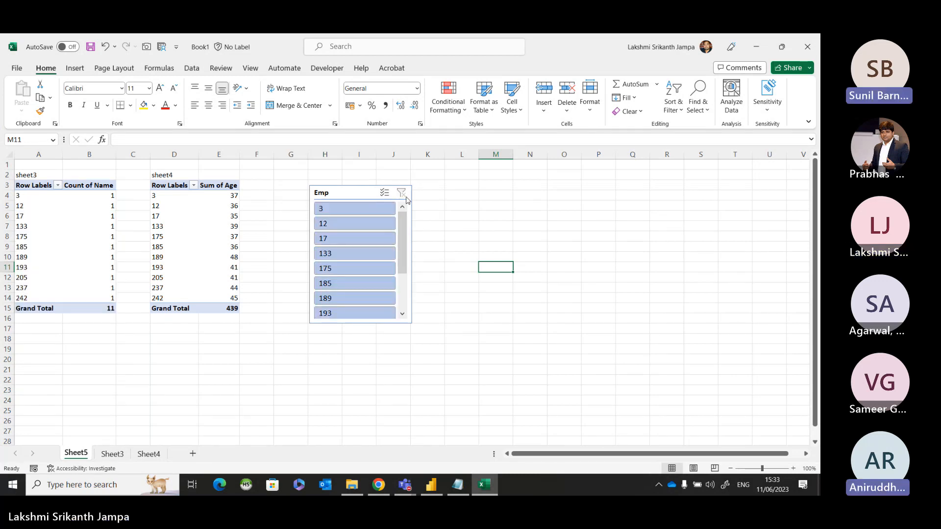
Check which PivotTables the new slicer's Report Connections offer, and close the dialog without changes.
right_click(365, 197)
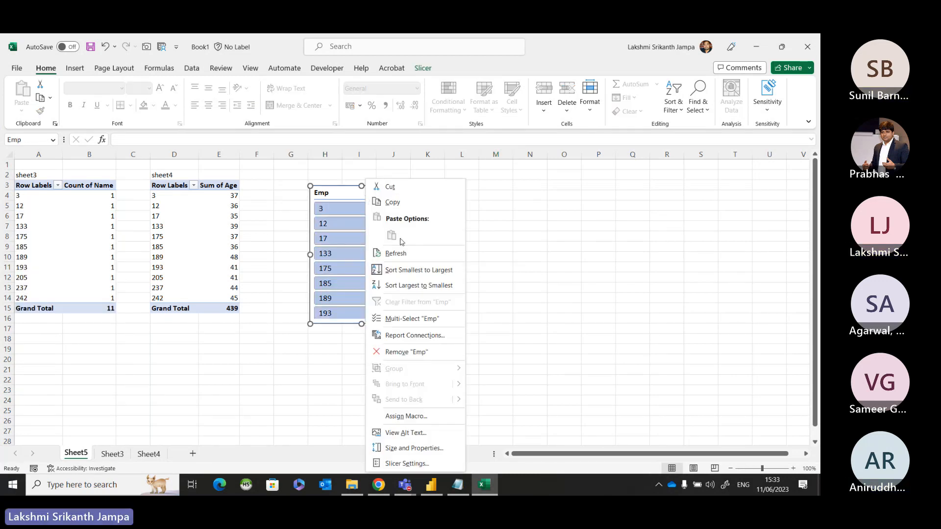
click(404, 336)
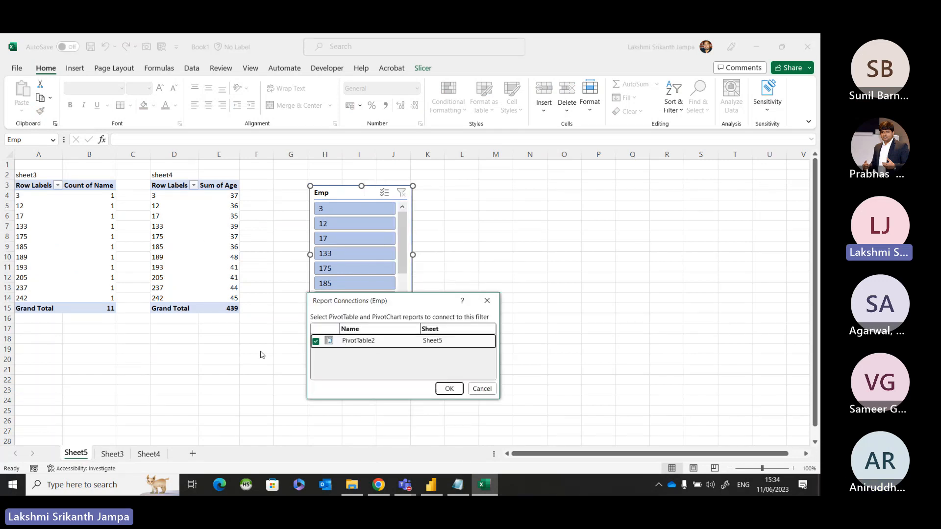
click(483, 389)
click(461, 358)
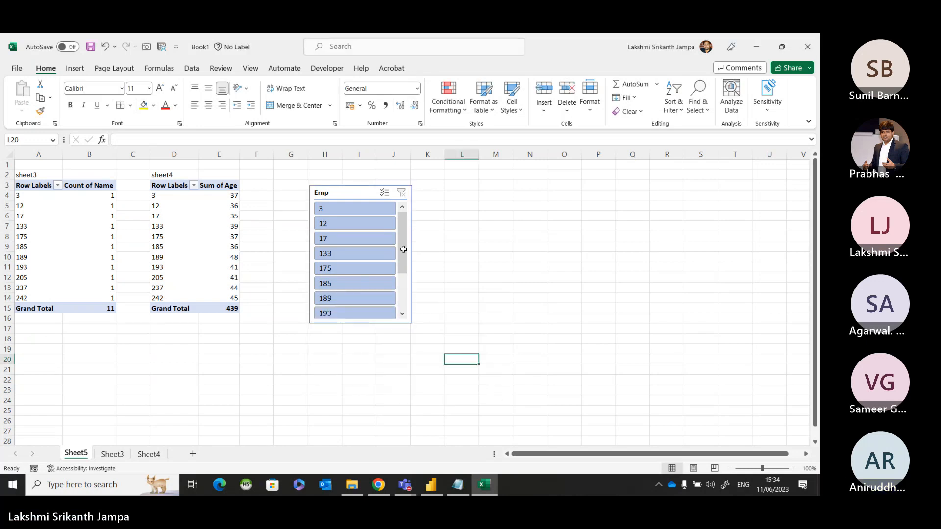
Look up the employee name in Sheet4 cell F6 with =VLOOKUP(D6,Sheet3!D3:$E$13,2,0).
click(148, 454)
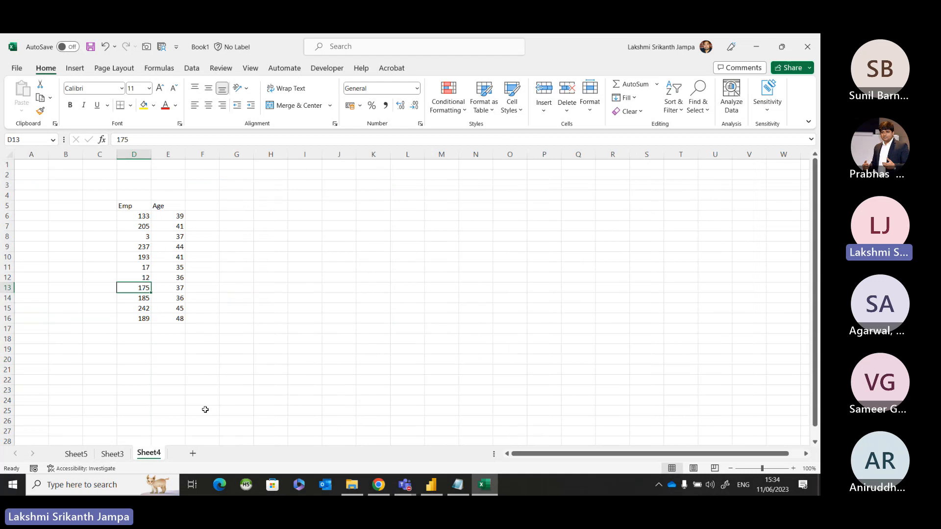
click(198, 227)
click(200, 216)
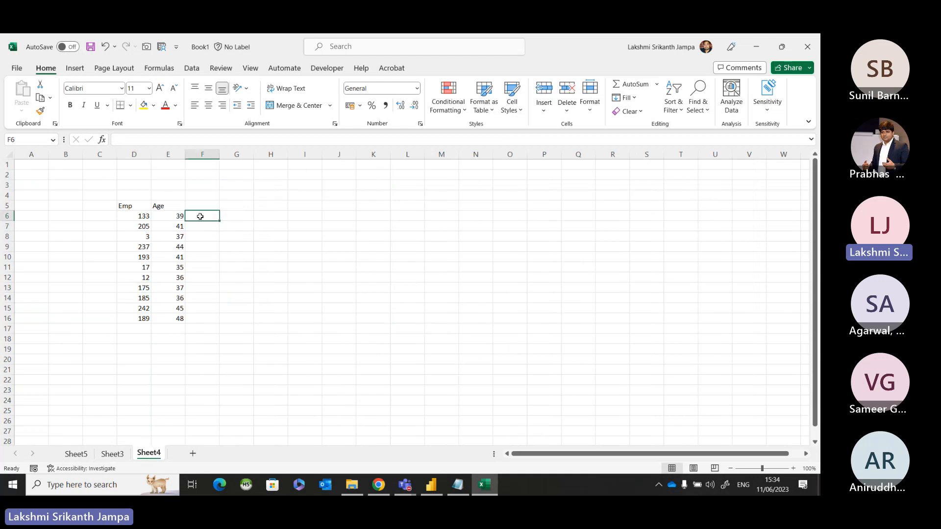
text(=VLOOKUP()
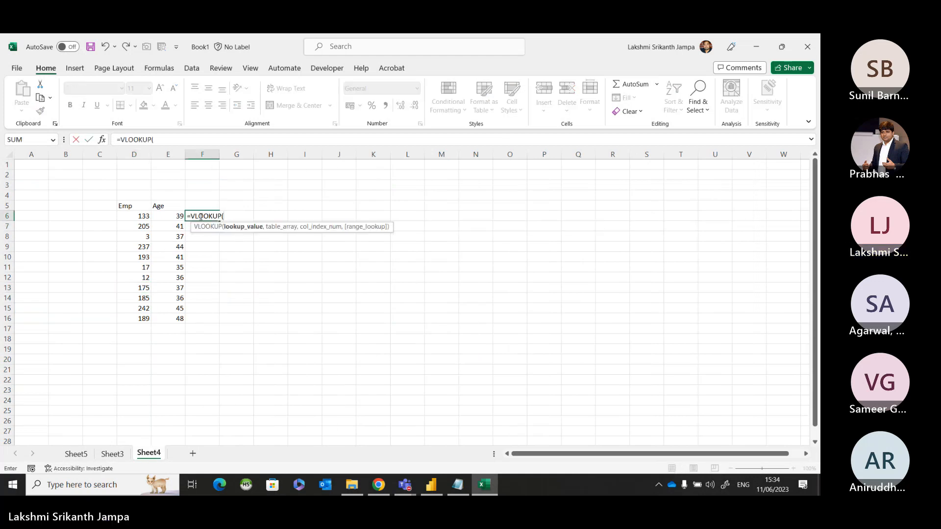
text(D6,)
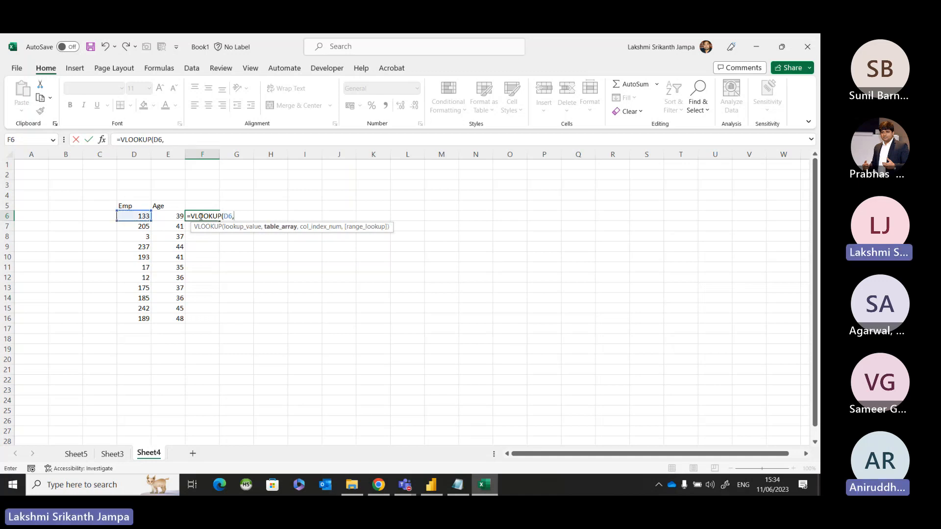
click(113, 454)
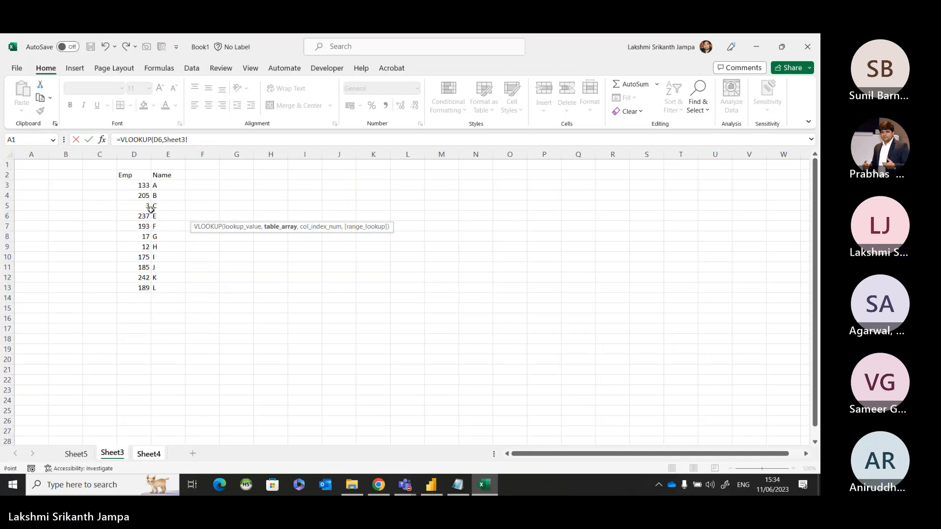
click(144, 186)
drag(148, 197, 157, 287)
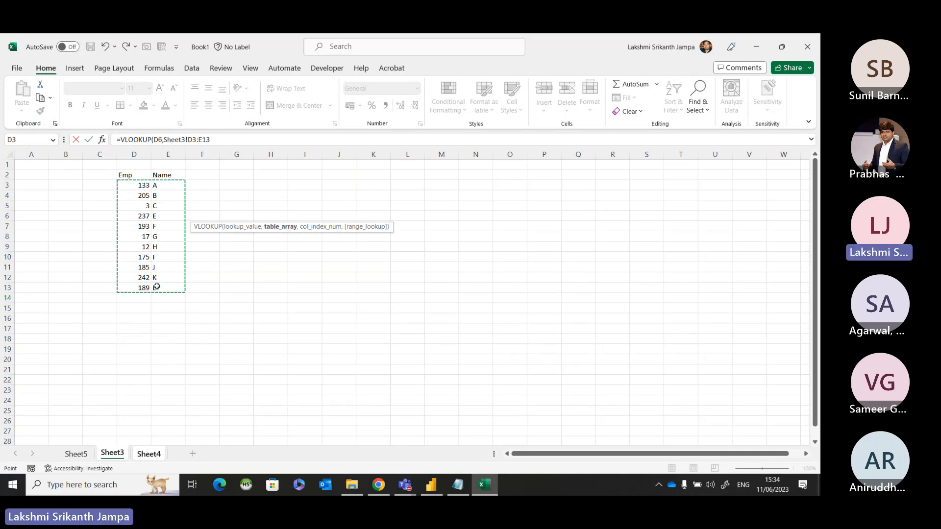
key(F2)
key(F4)
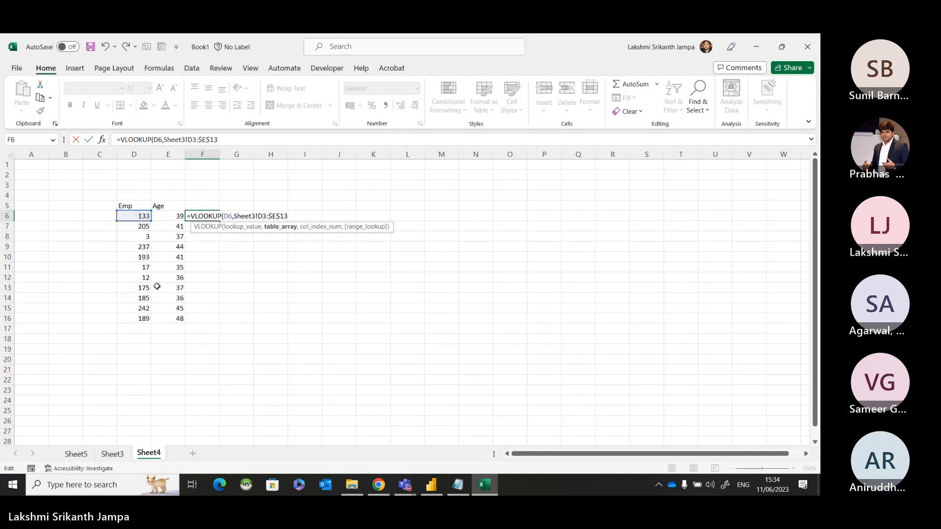
click(229, 140)
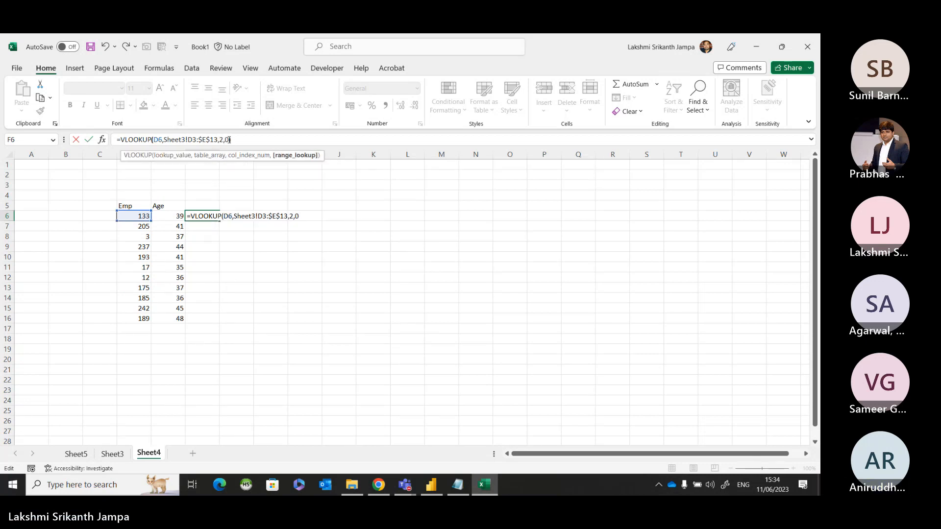
key(Return)
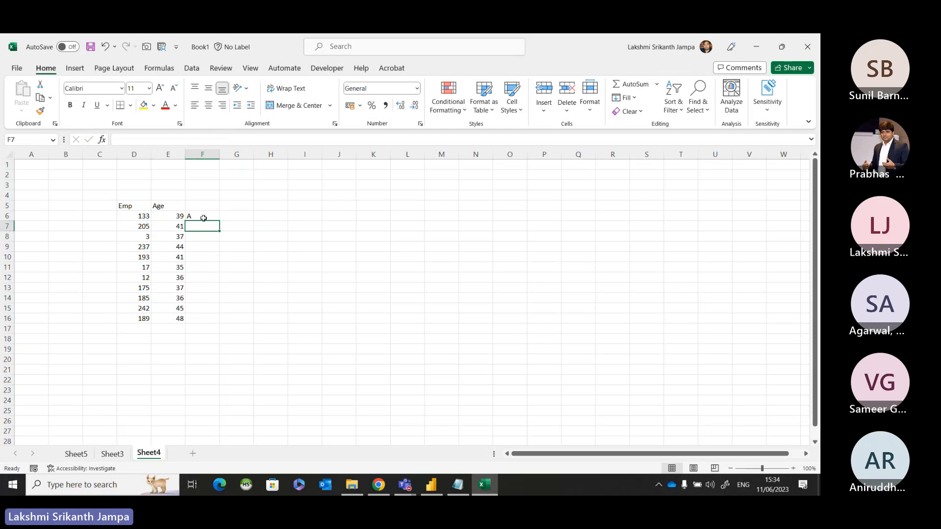
Fill the VLOOKUP formula down through F16 and head the column Name in F5.
drag(203, 217, 209, 314)
key(ctrl+d)
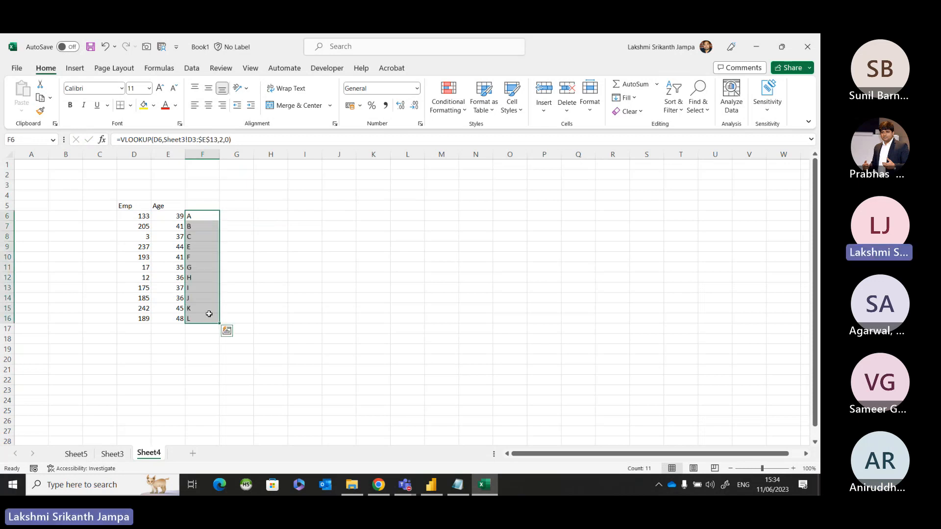
click(242, 284)
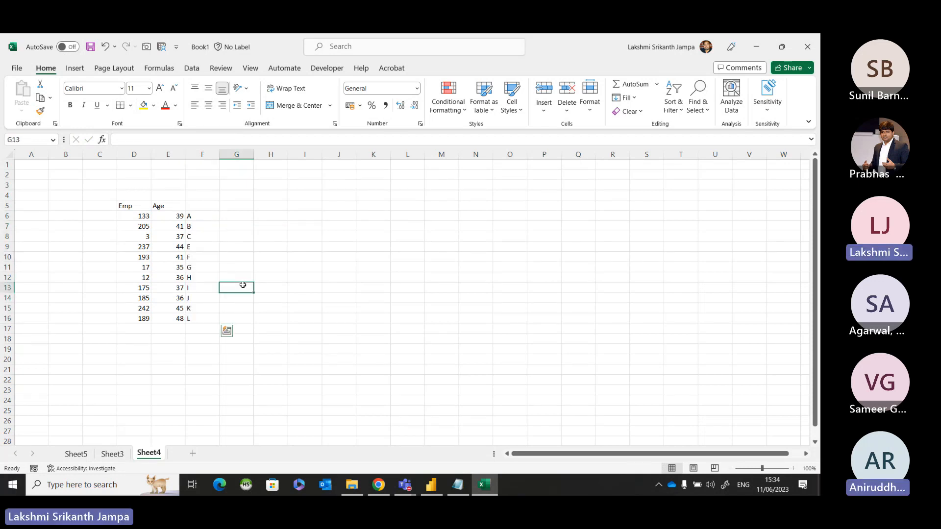
click(206, 203)
text(Name)
key(Return)
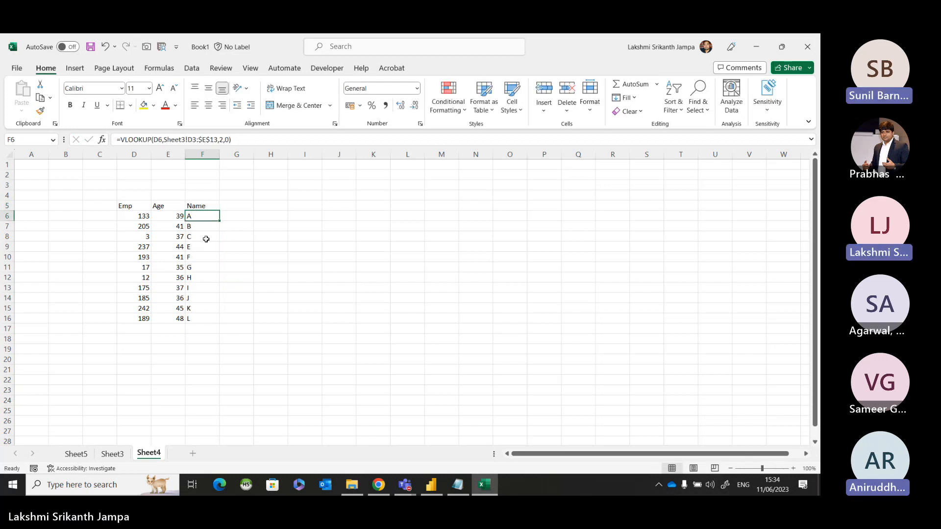
Create a PivotTable from Sheet4 range D5:F16 on the existing worksheet Sheet5 at cell G3.
drag(121, 204, 188, 321)
click(75, 68)
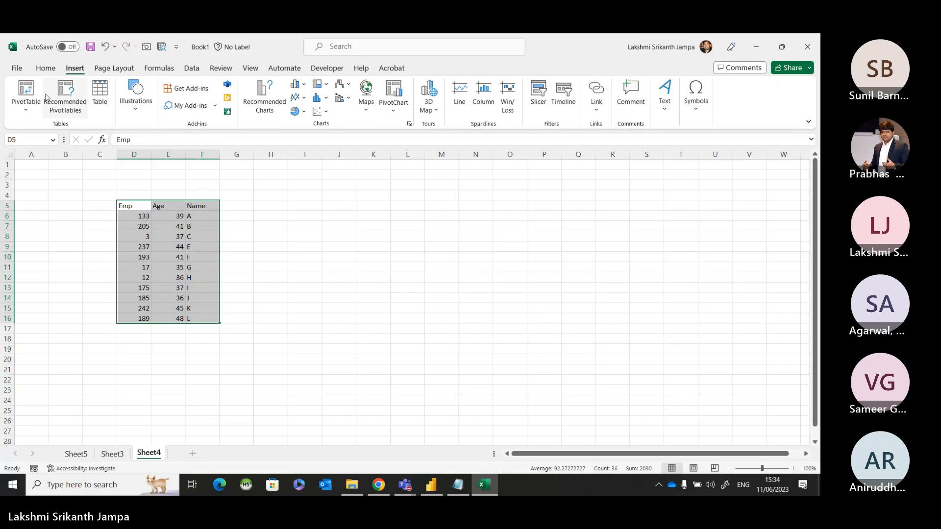
click(27, 93)
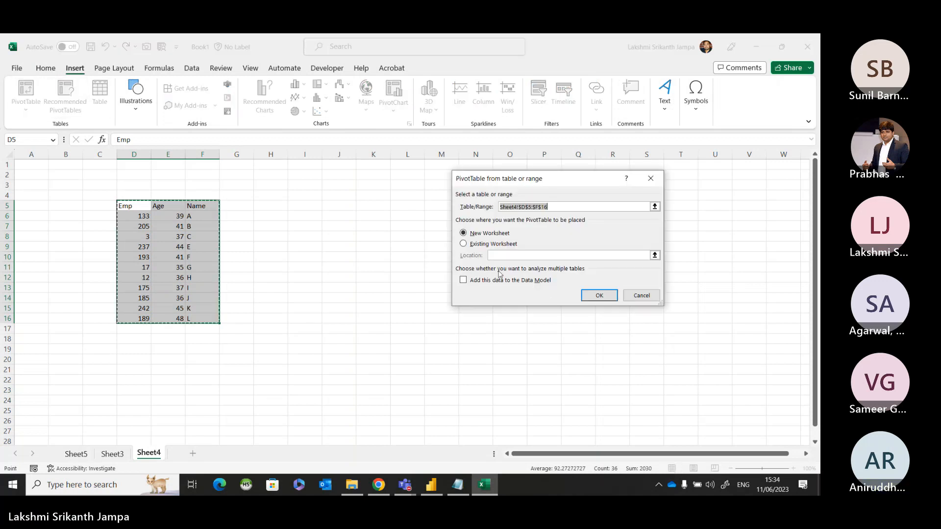
click(492, 244)
click(78, 453)
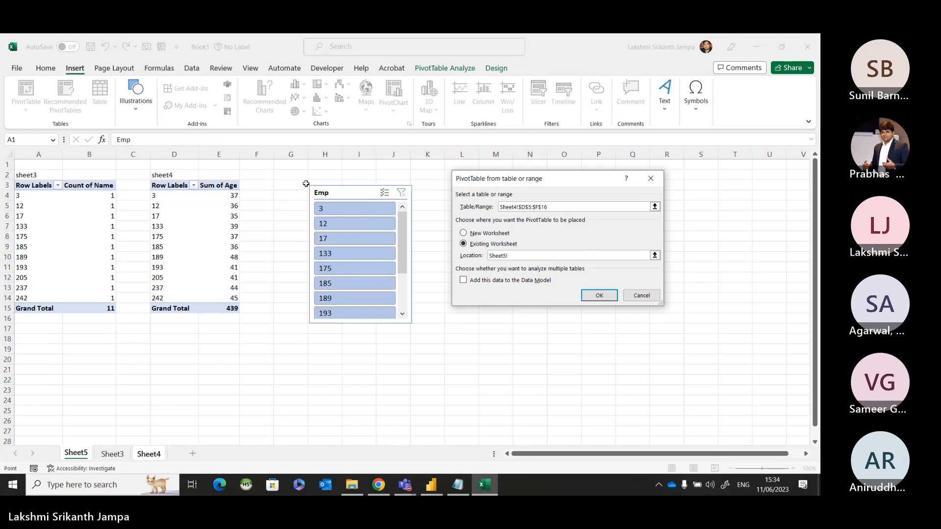
click(290, 185)
click(599, 295)
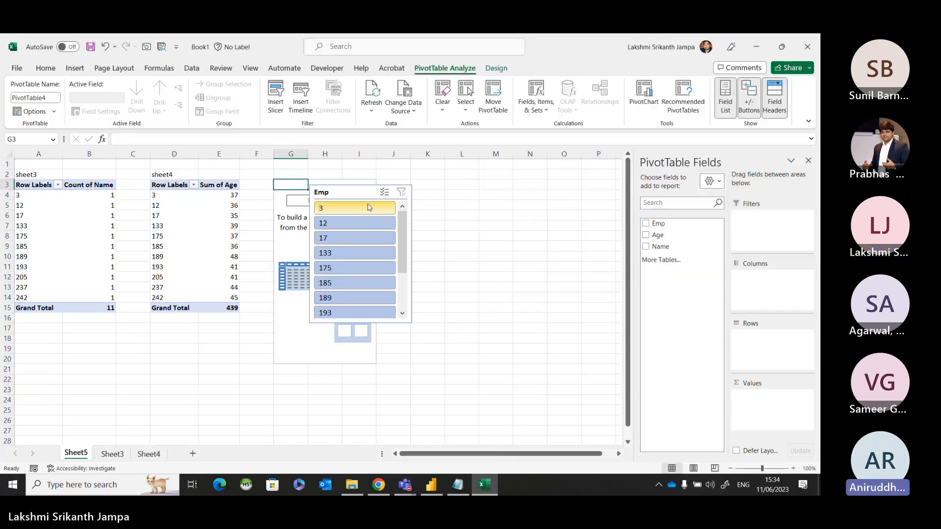
Move the Emp slicer clear of the new PivotTable at G3, and add Emp to its rows and Age to its values.
drag(379, 196, 627, 222)
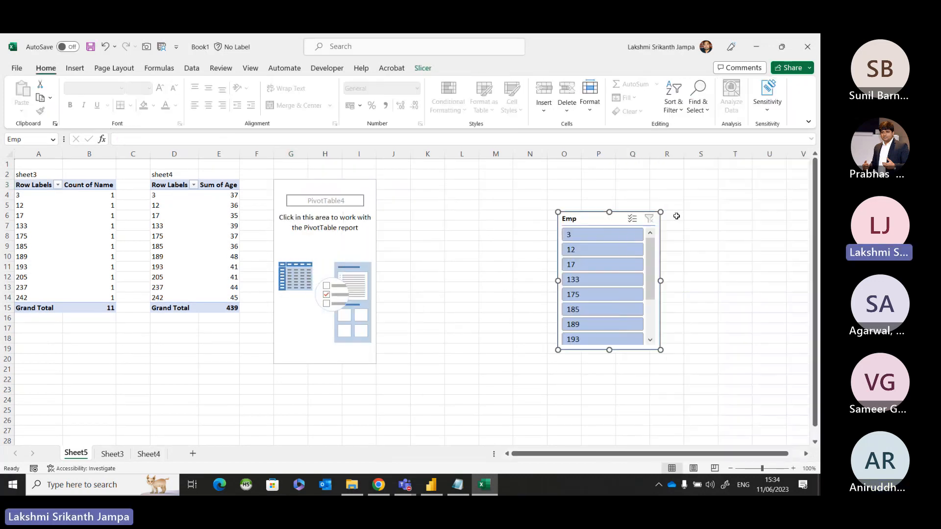
click(341, 237)
click(646, 224)
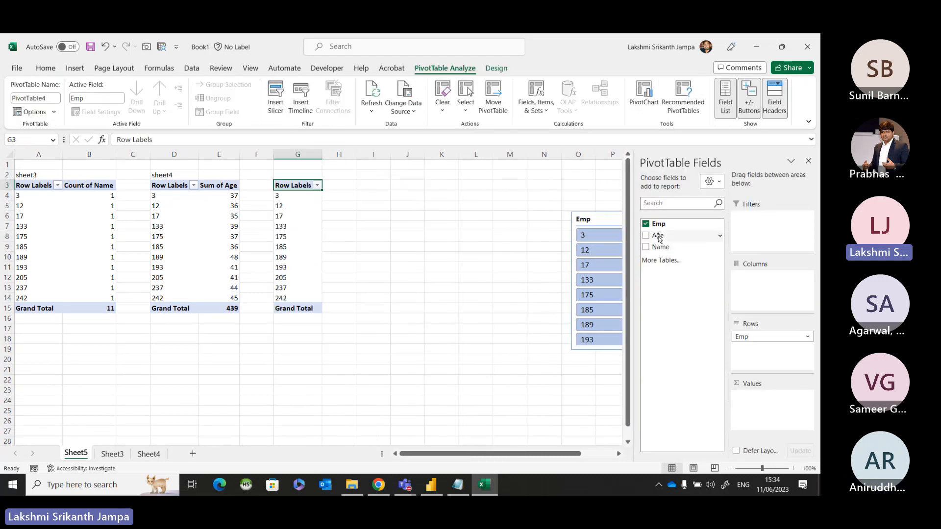
drag(660, 247, 789, 412)
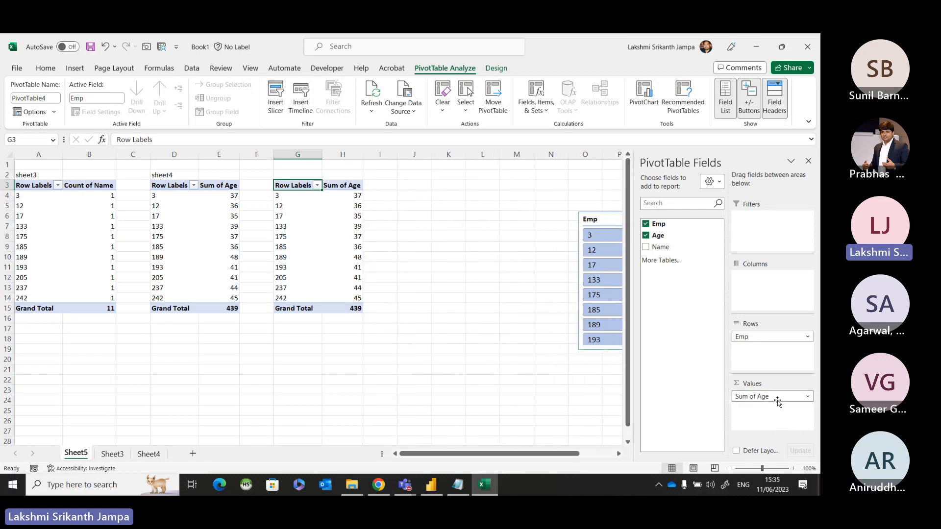
Filter the existing Emp slicer to 3 beside the PivotTables and check which PivotTables its Report Connections offer.
click(481, 267)
drag(579, 216, 452, 182)
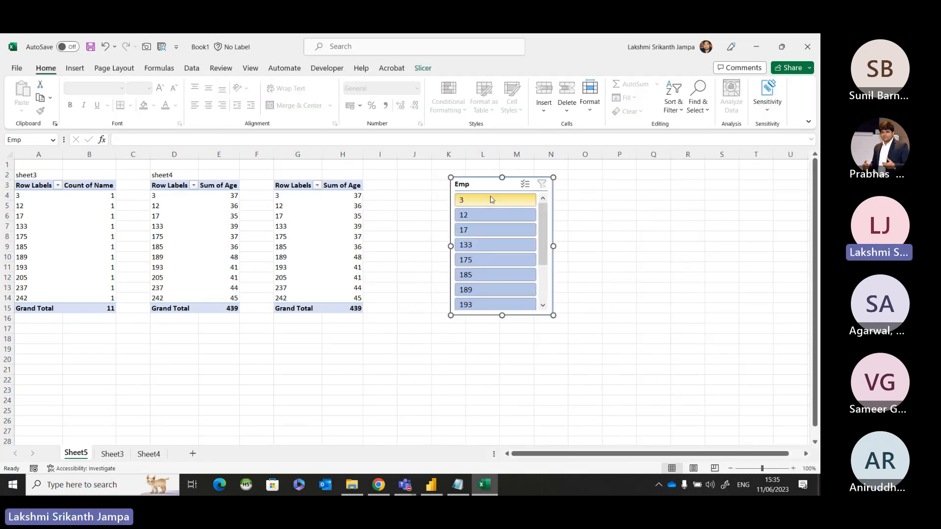
click(491, 200)
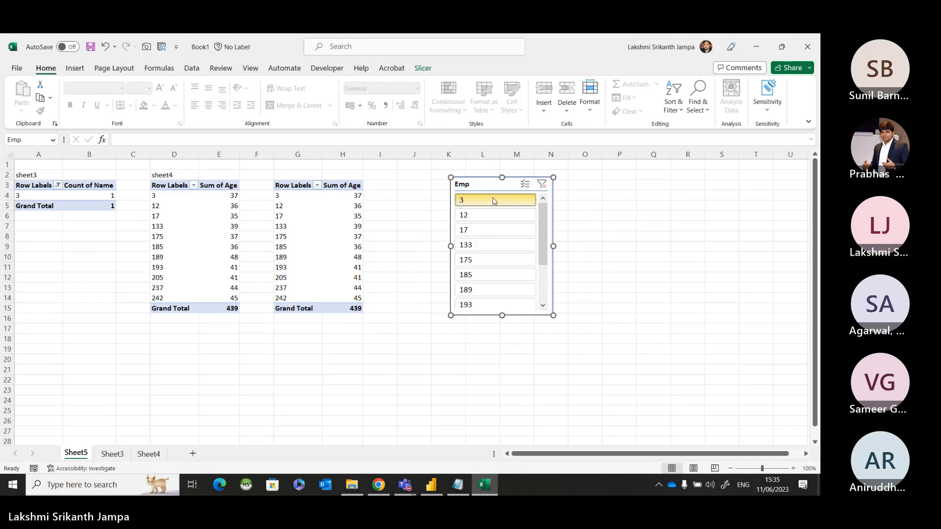
right_click(496, 184)
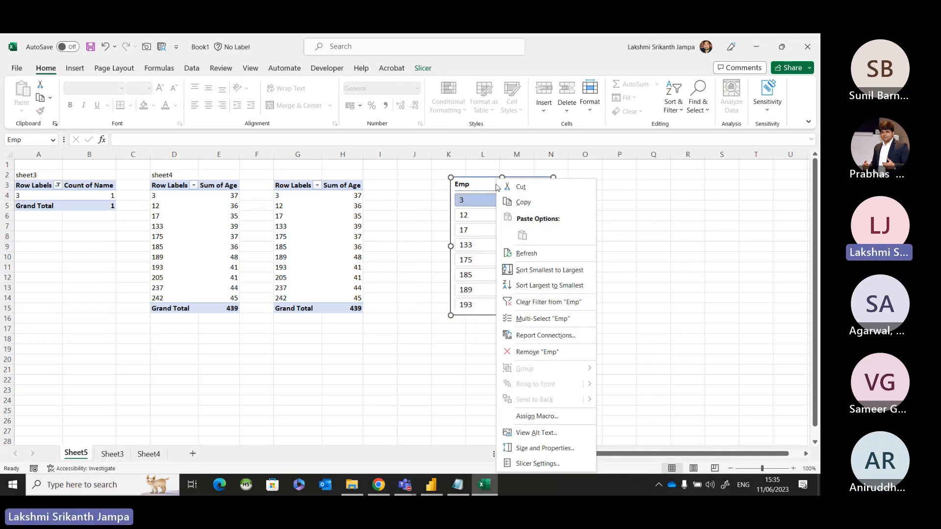
click(531, 336)
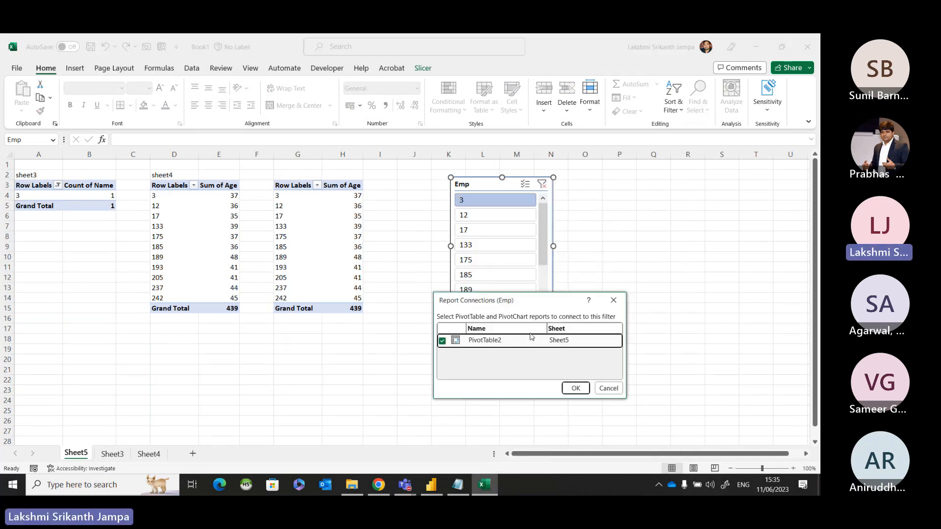
click(608, 388)
click(344, 350)
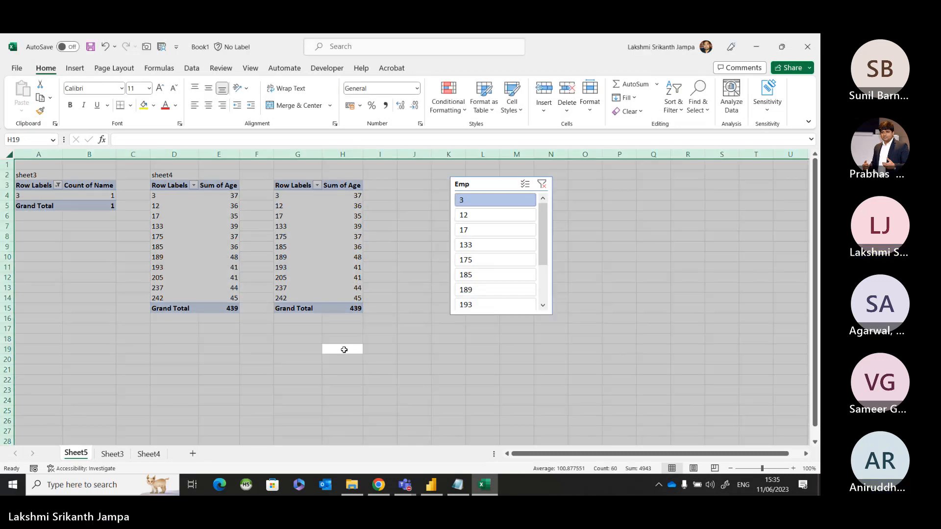
click(398, 369)
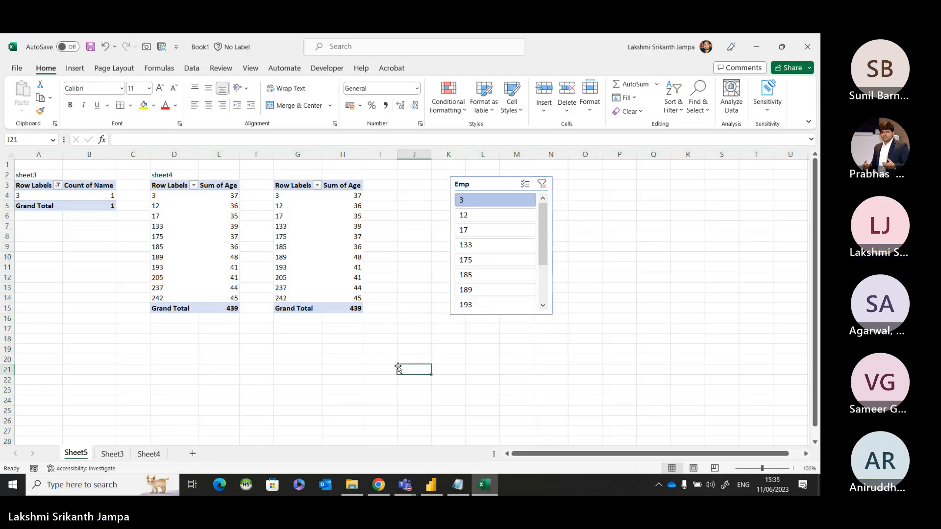
Delete the Emp slicer and clear the Emp filter from the sheet3 PivotTable.
click(478, 184)
key(Delete)
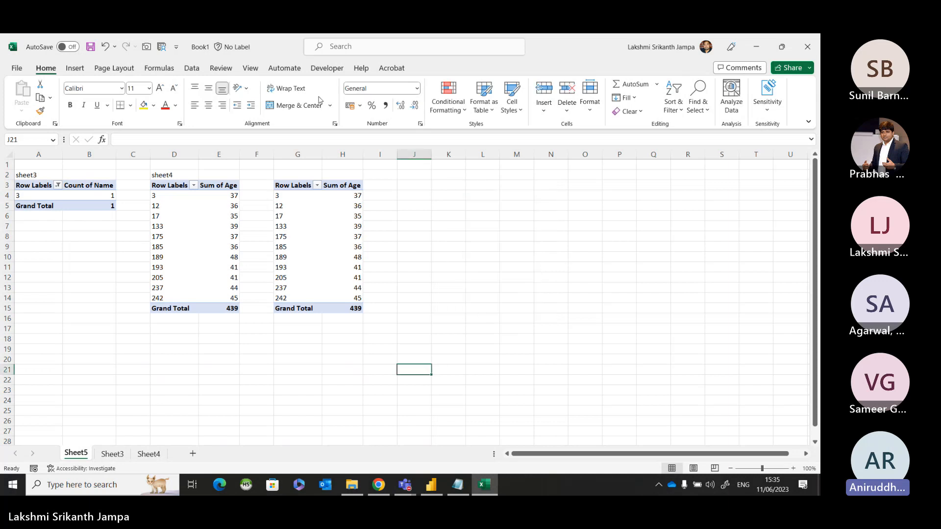
click(90, 194)
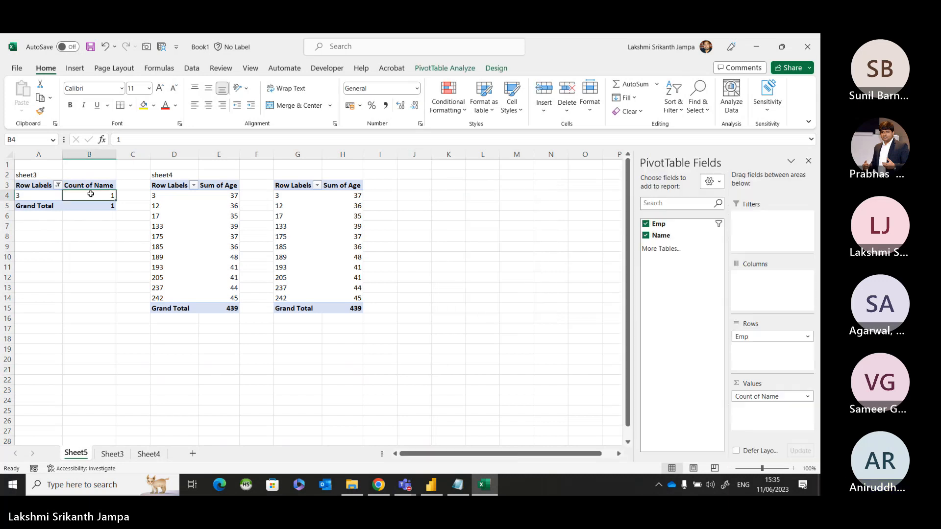
click(58, 186)
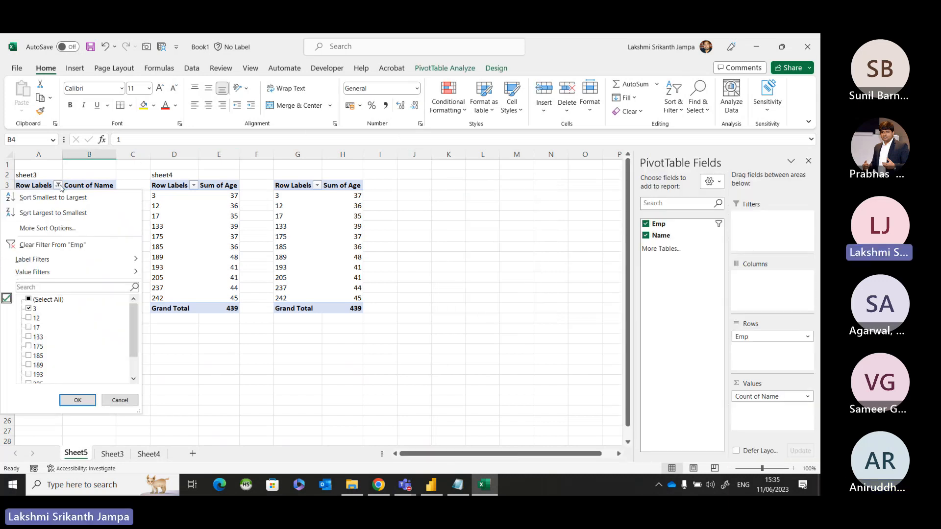
click(47, 245)
Insert an Emp slicer for the combined PivotTable at G3 and place it beside that table, around columns J to L.
click(298, 205)
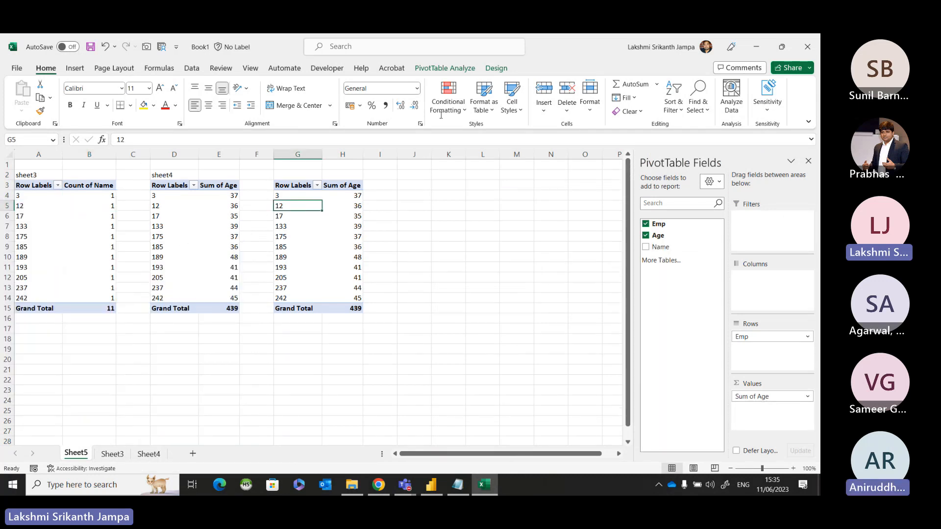
click(470, 68)
click(275, 96)
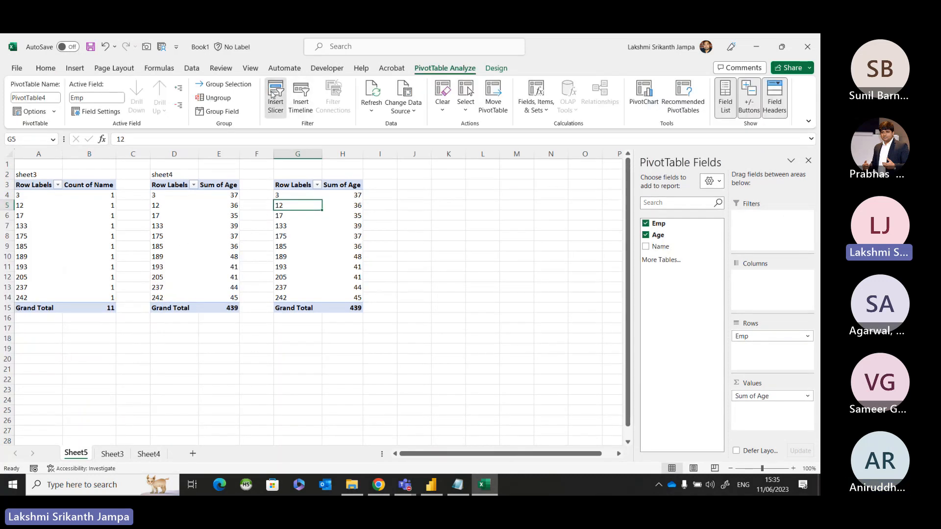
click(506, 149)
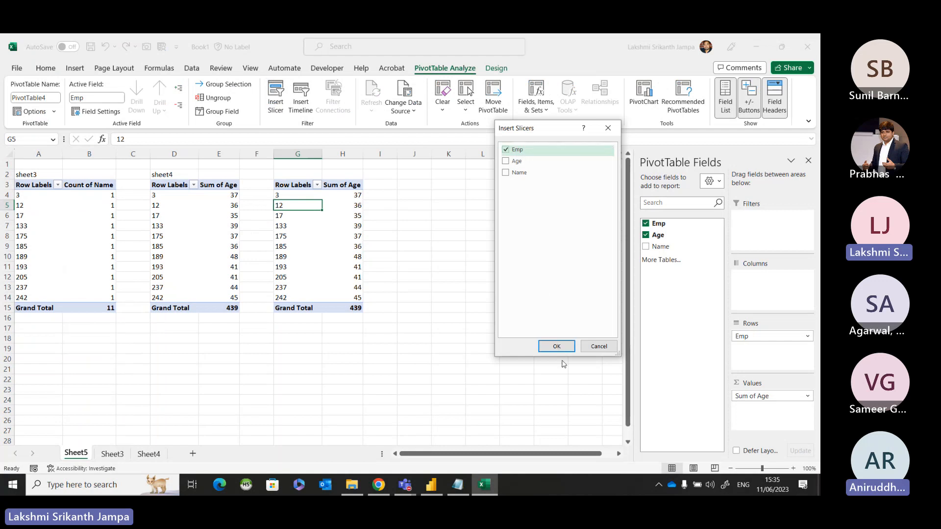
click(557, 346)
drag(310, 245, 441, 197)
Test the new Emp slicer with 3, 12, 17, 175, 185 and 193, and clear its filter.
click(619, 267)
click(450, 214)
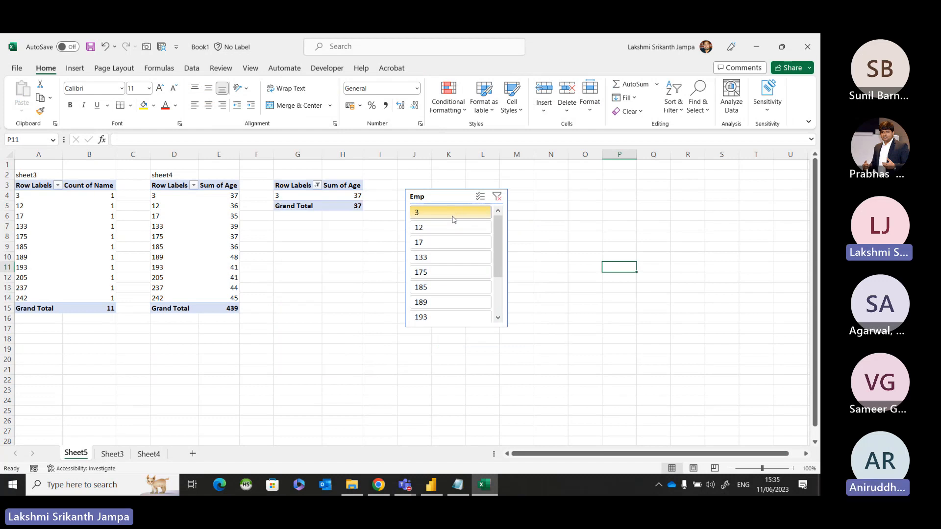
click(440, 228)
click(440, 243)
click(440, 272)
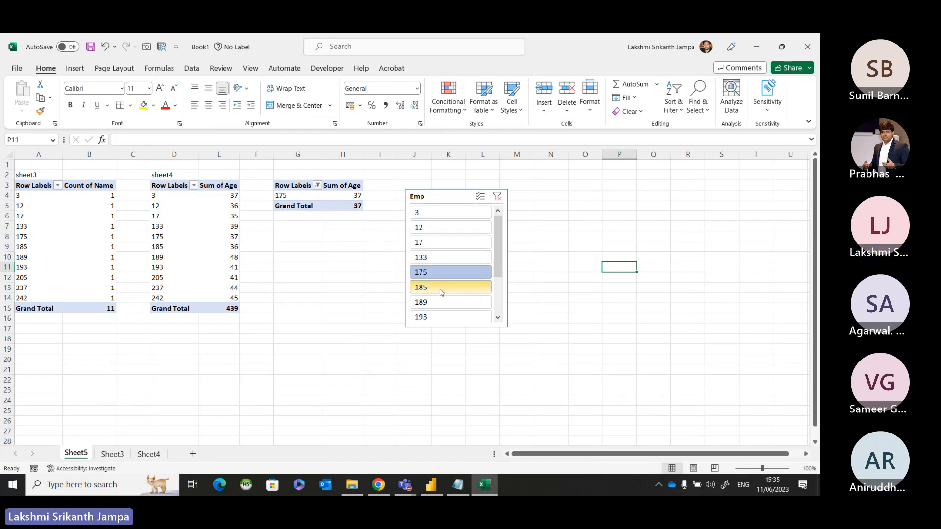
click(441, 287)
click(441, 316)
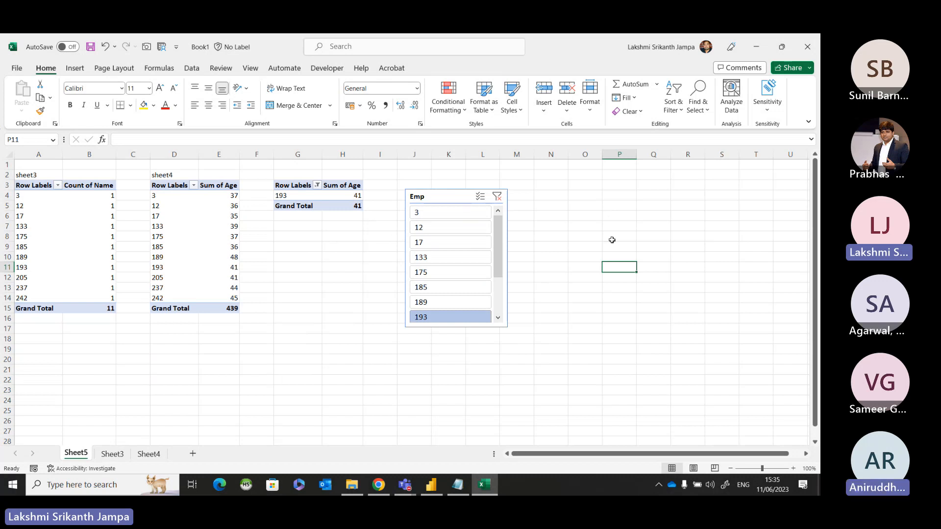
click(497, 198)
click(497, 198)
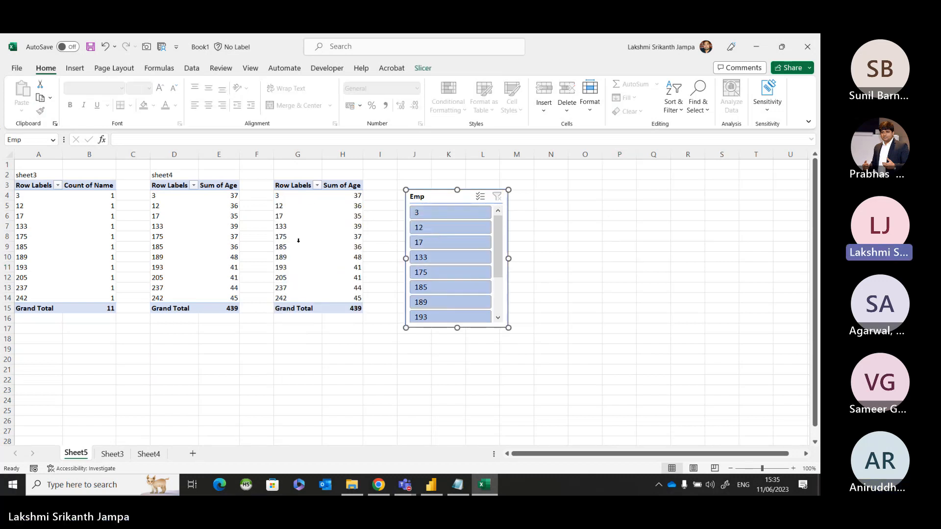
Compare the source tables on Sheet3 and Sheet4 with the PivotTables on Sheet5, and highlight the combined Sheet4 table D5:F16.
click(112, 454)
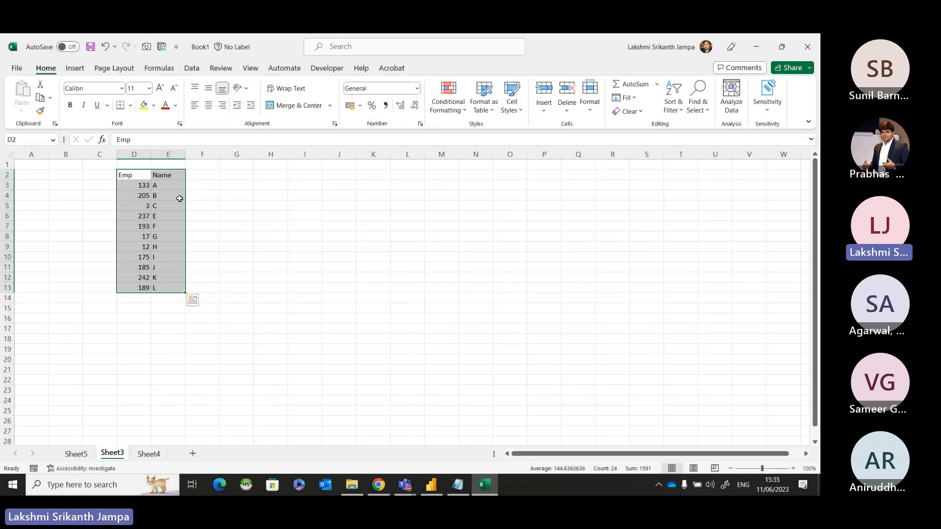
click(149, 454)
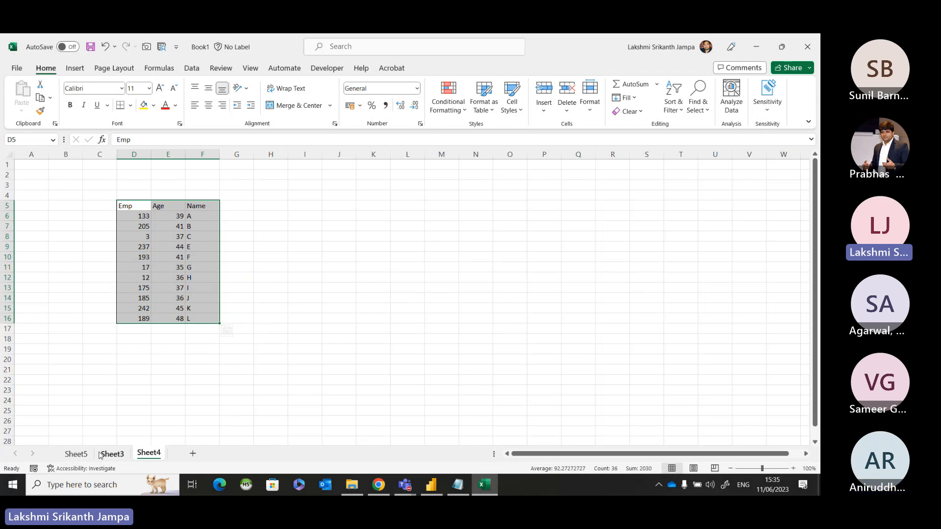
click(76, 454)
click(559, 218)
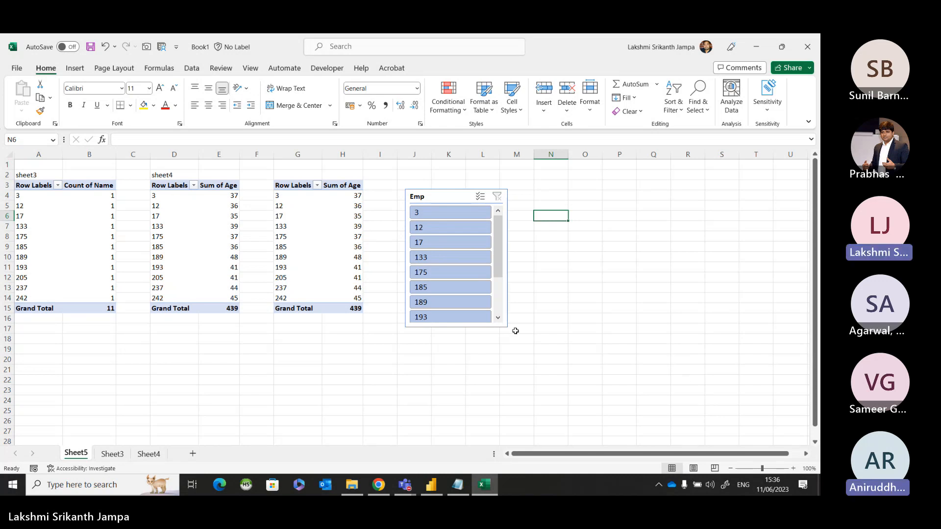
click(148, 454)
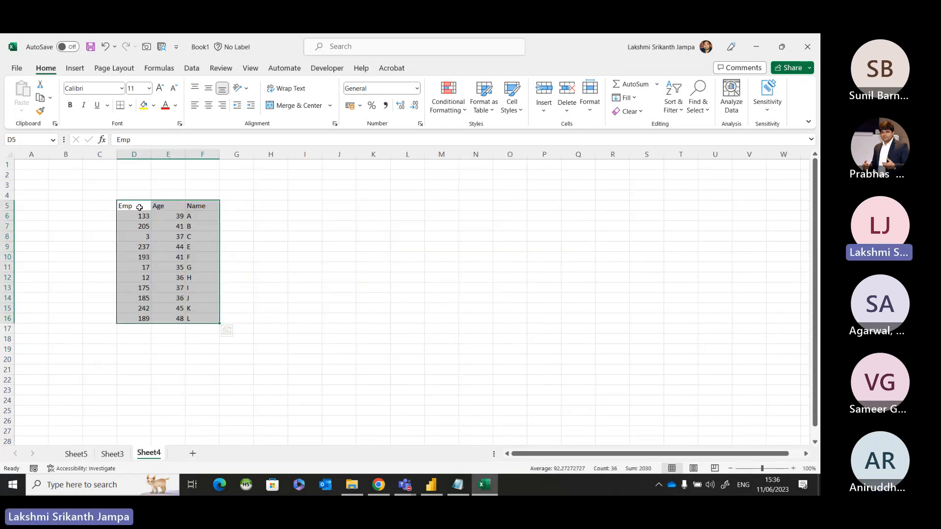
drag(136, 208, 195, 324)
click(337, 340)
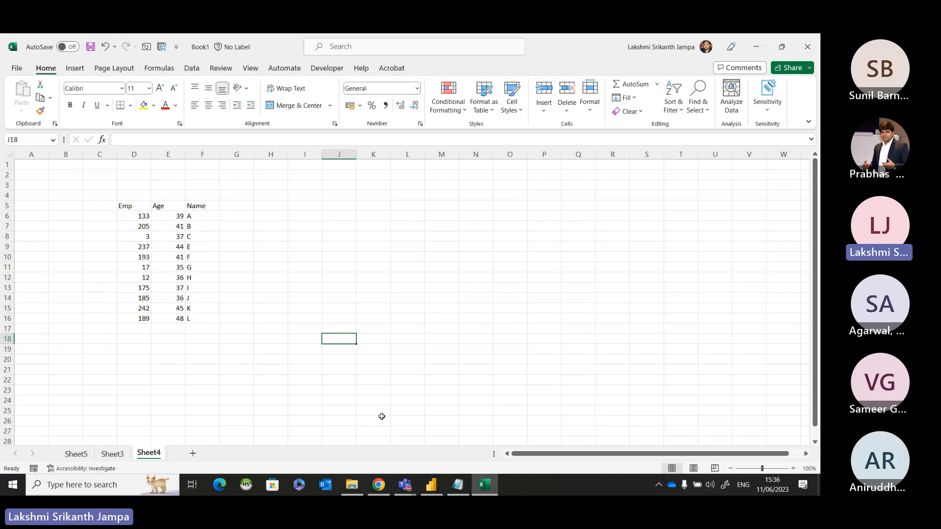
Switch to Power BI Desktop and open the All tables layout of the model.
click(431, 485)
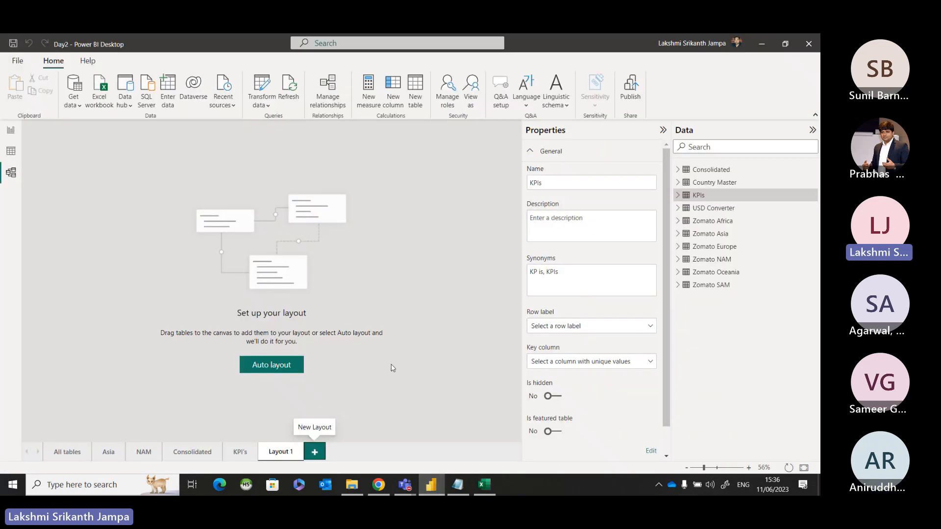
click(62, 457)
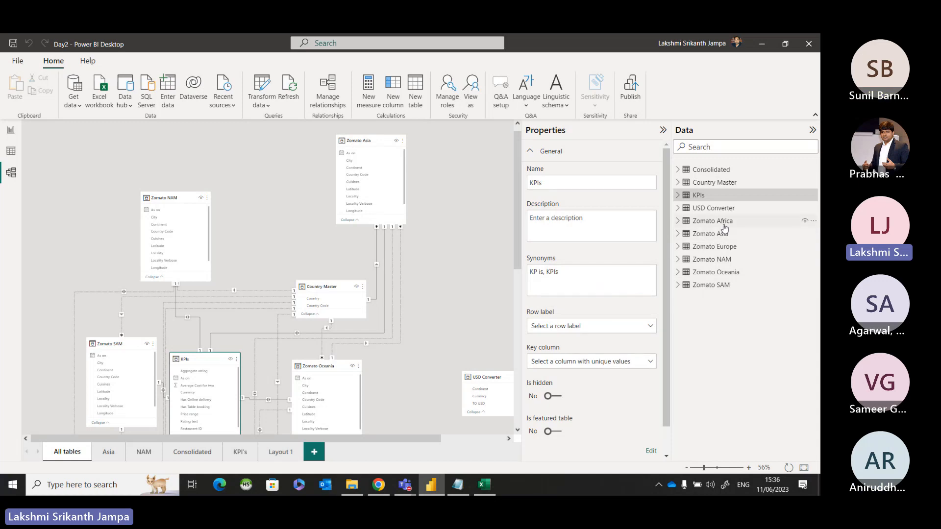
key(ctrl)
key(ctrl)
Delete all the existing relationships in Manage relationships and close the dialog.
click(329, 98)
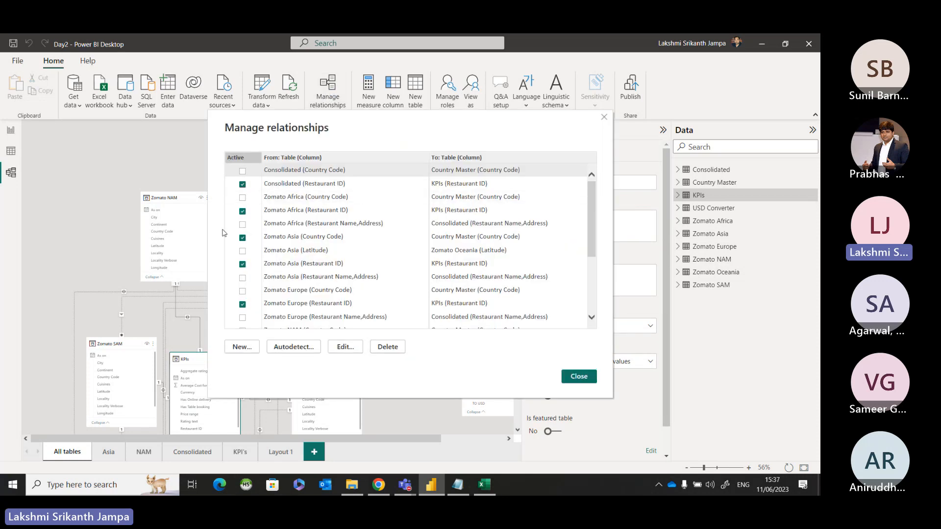
click(340, 171)
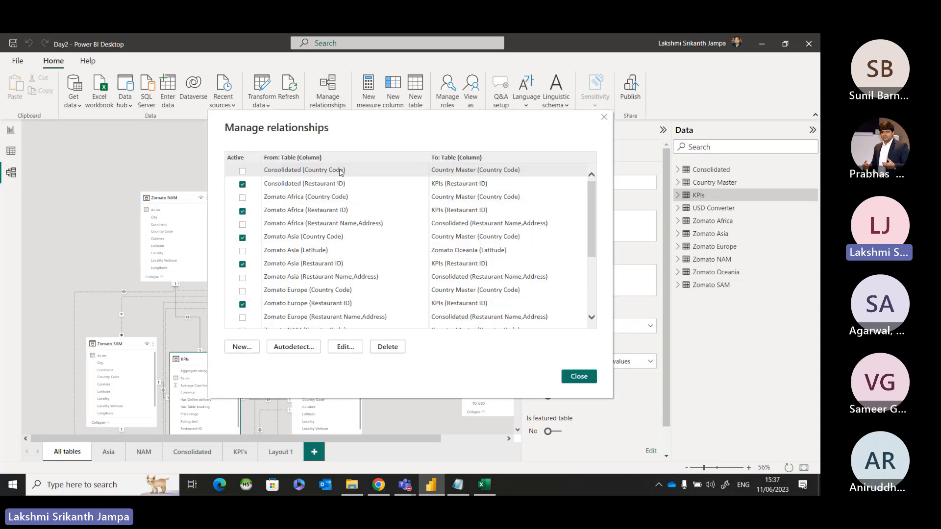
key(ctrl+a)
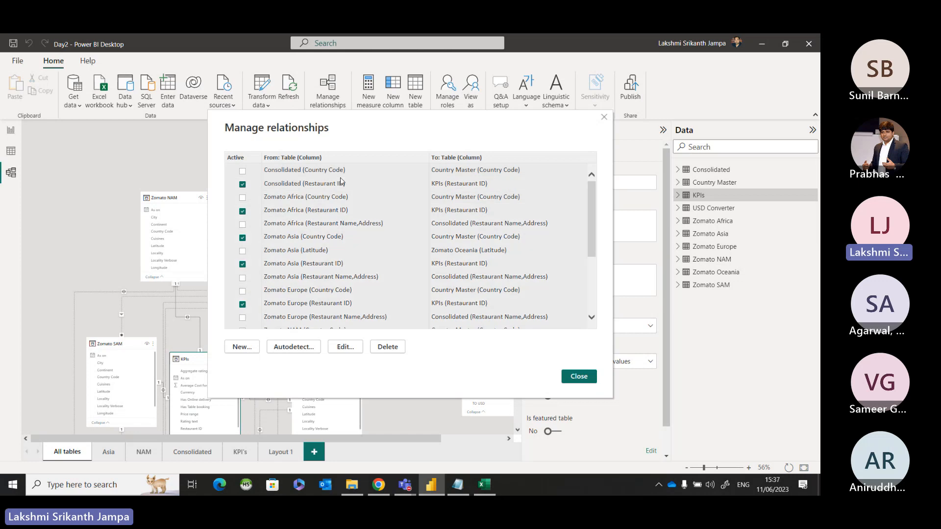
click(395, 348)
click(484, 283)
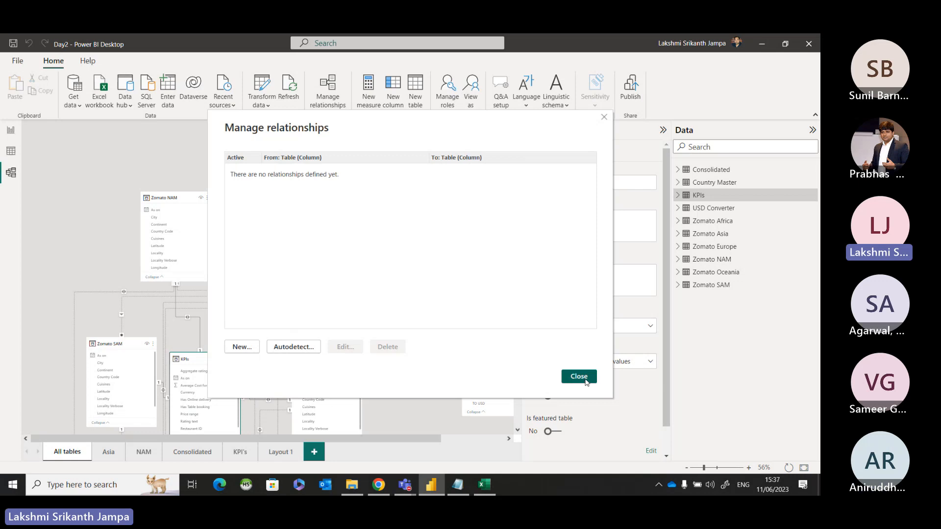
click(578, 376)
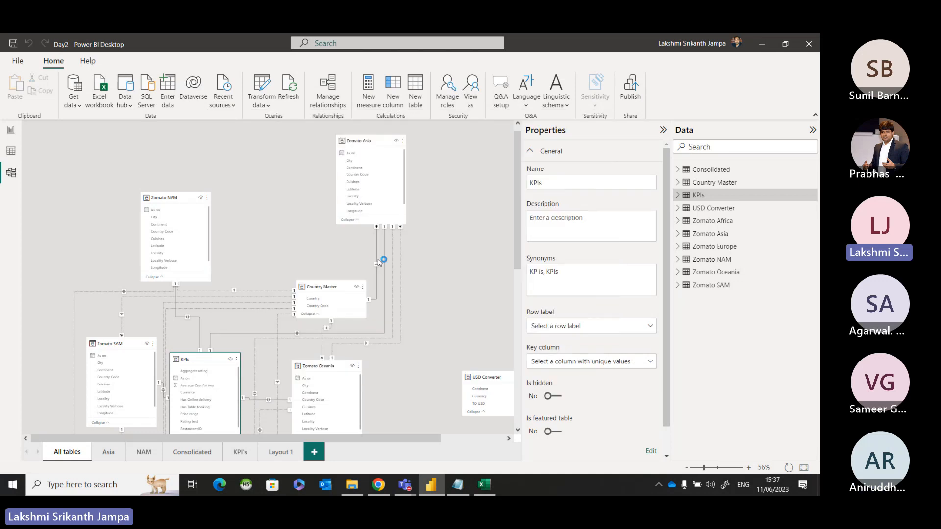
Look over the unlinked tables in the All tables layout and open the report view.
scroll(316, 332, down, 3)
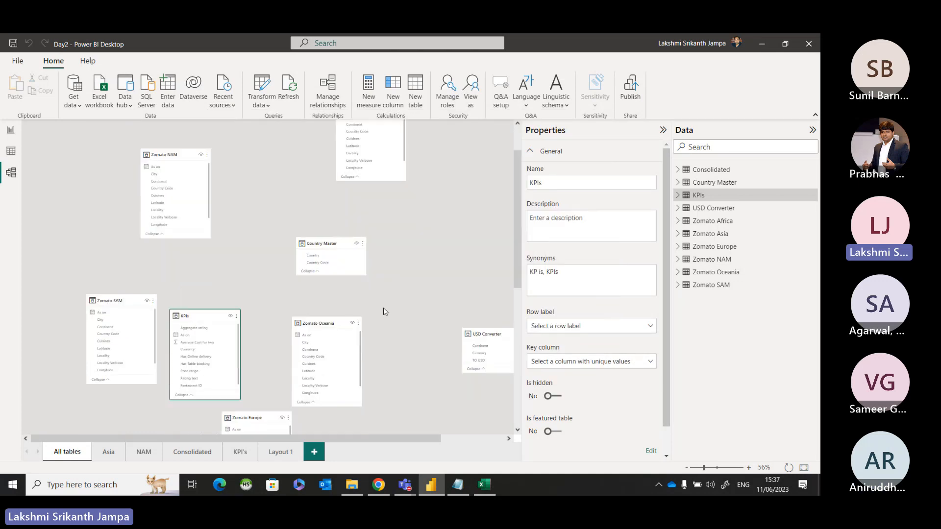
scroll(282, 292, down, 1)
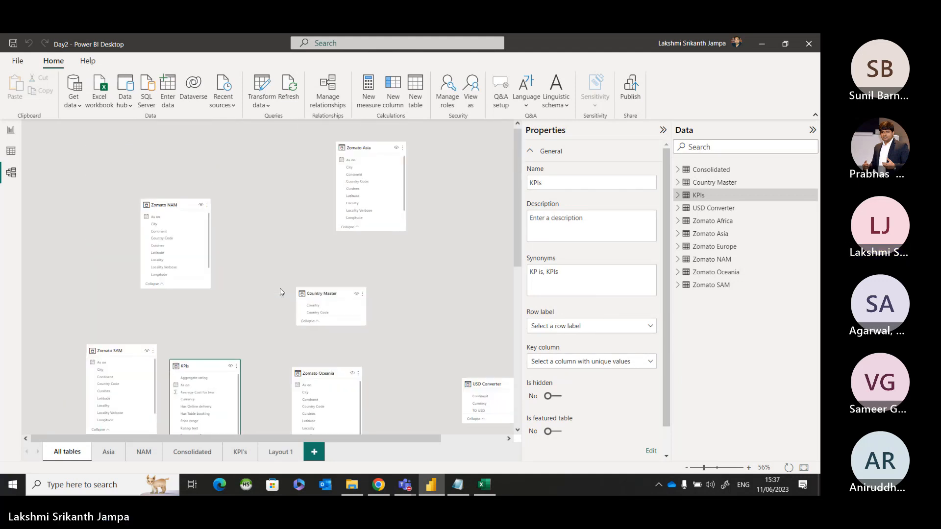
scroll(349, 255, down, 1)
scroll(349, 255, down, 1)
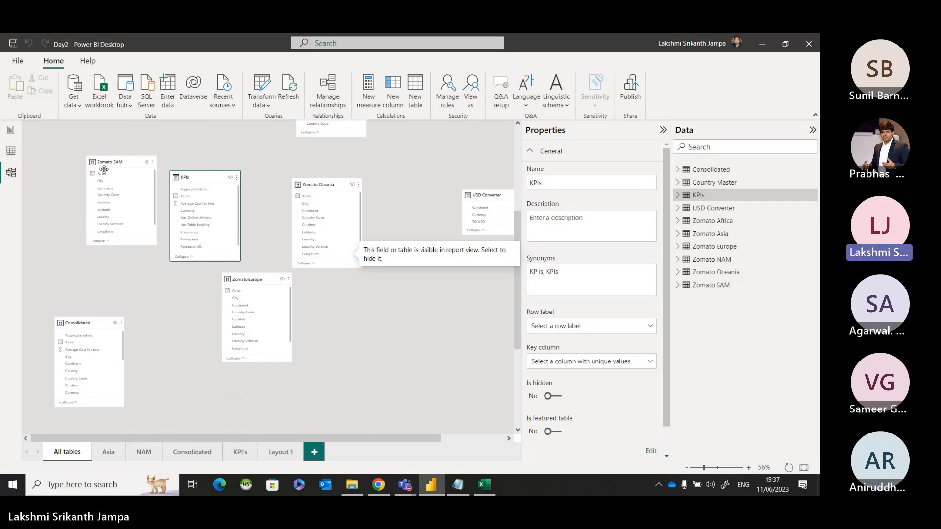
click(9, 132)
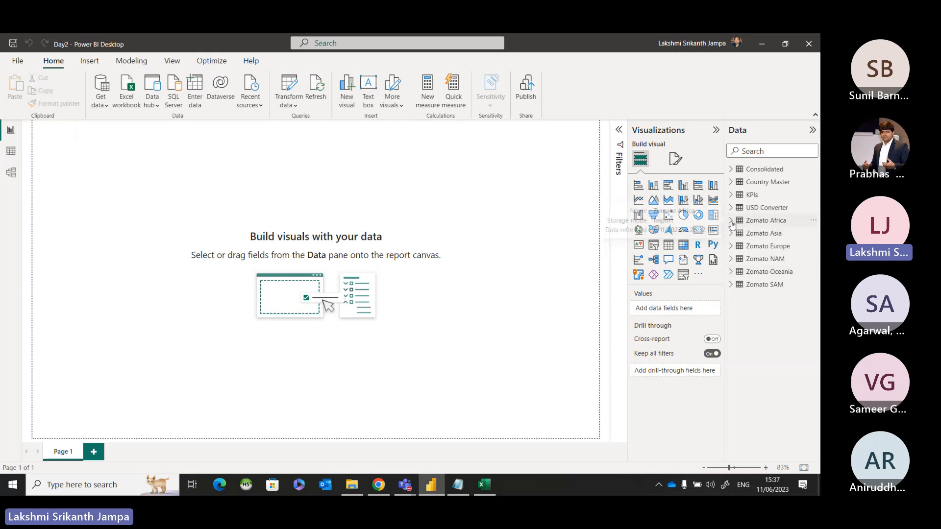
Add the City field of Zomato Africa to the report canvas, convert the visual to a slicer and size it to fit the city list.
click(749, 221)
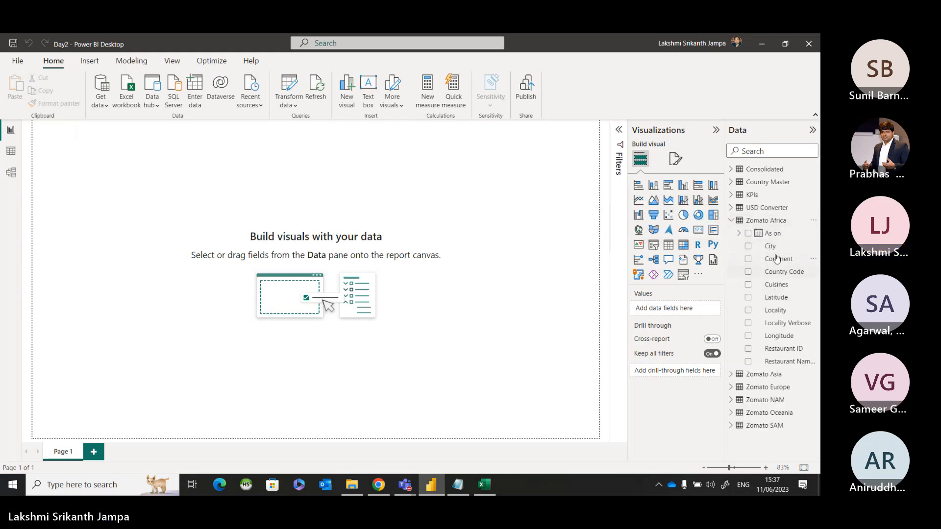
drag(773, 250, 141, 174)
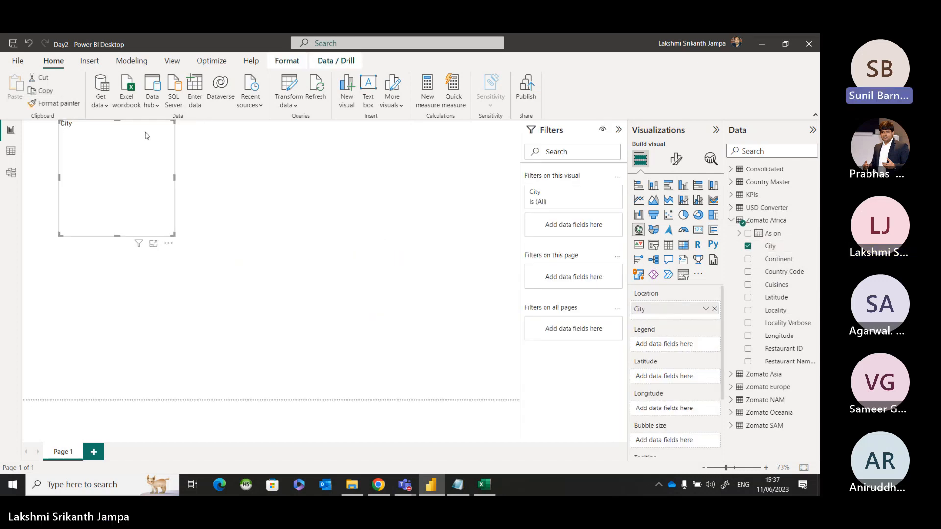
drag(147, 134, 153, 157)
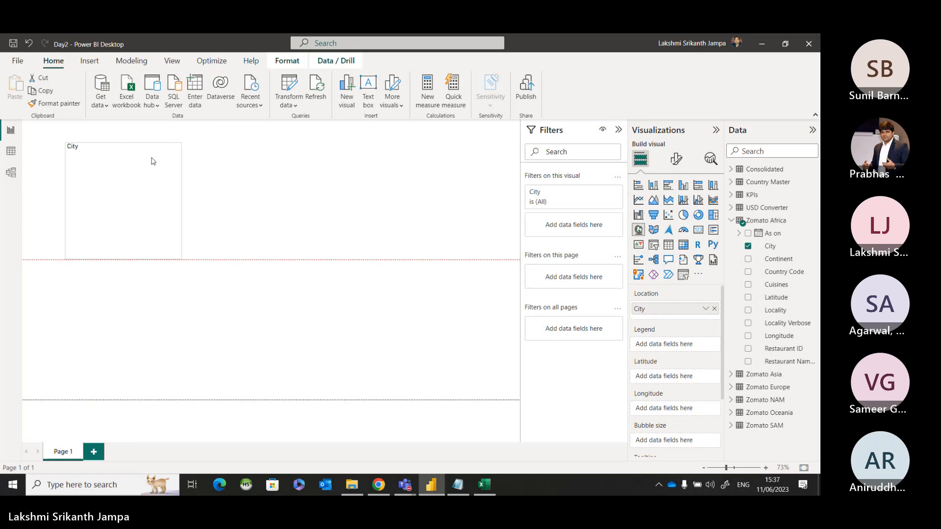
click(669, 245)
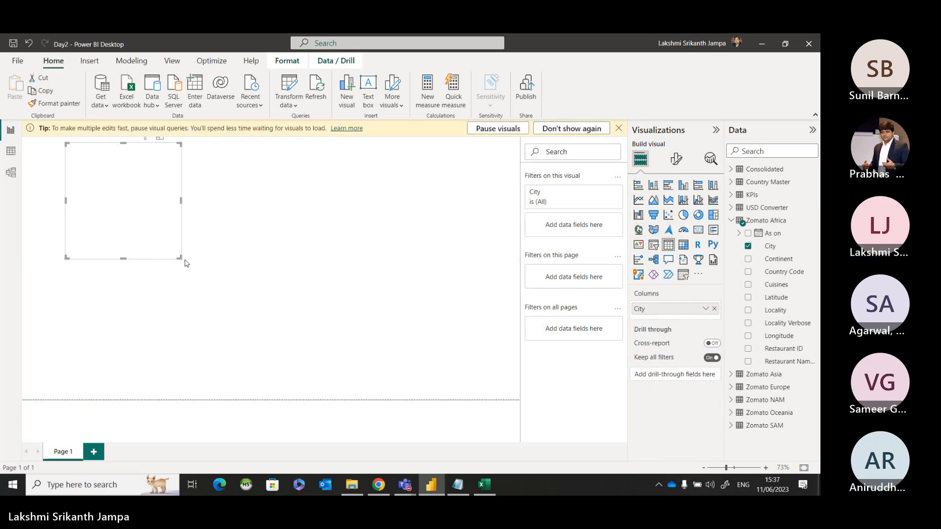
drag(181, 258, 296, 372)
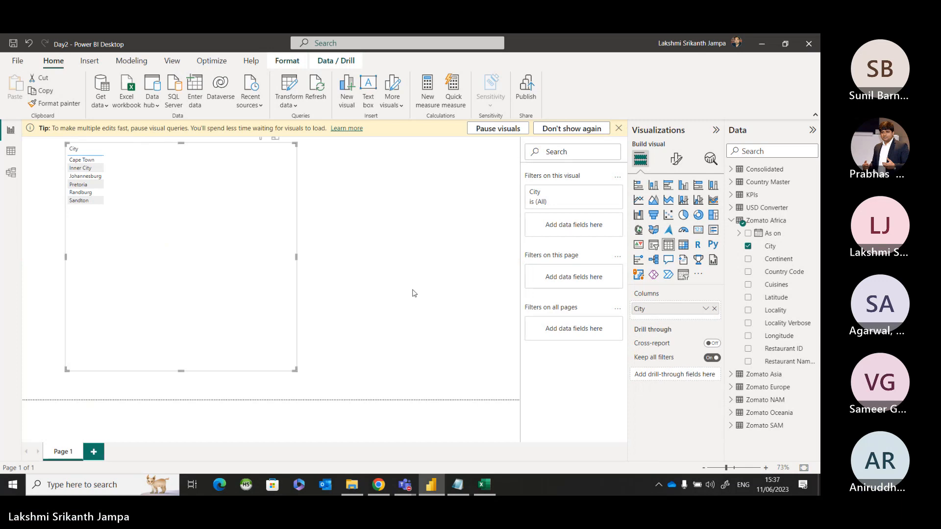
click(619, 128)
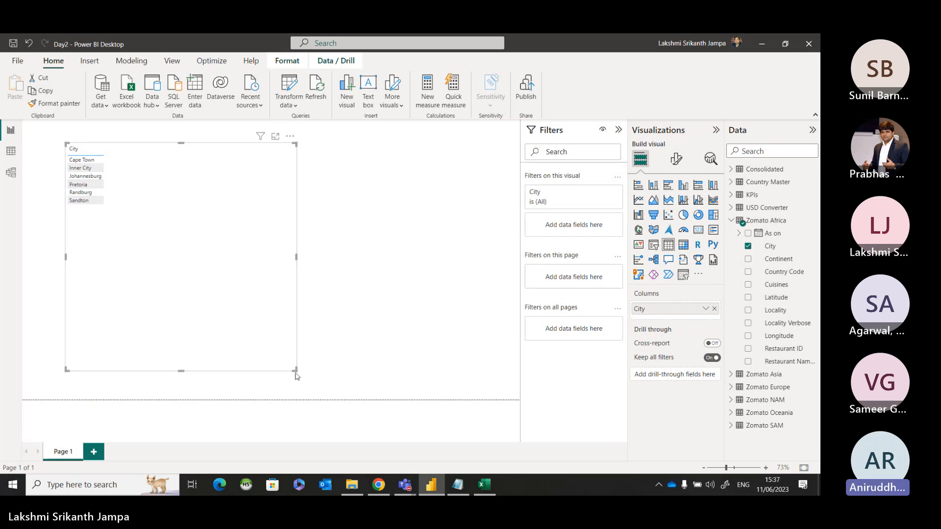
drag(294, 370, 147, 224)
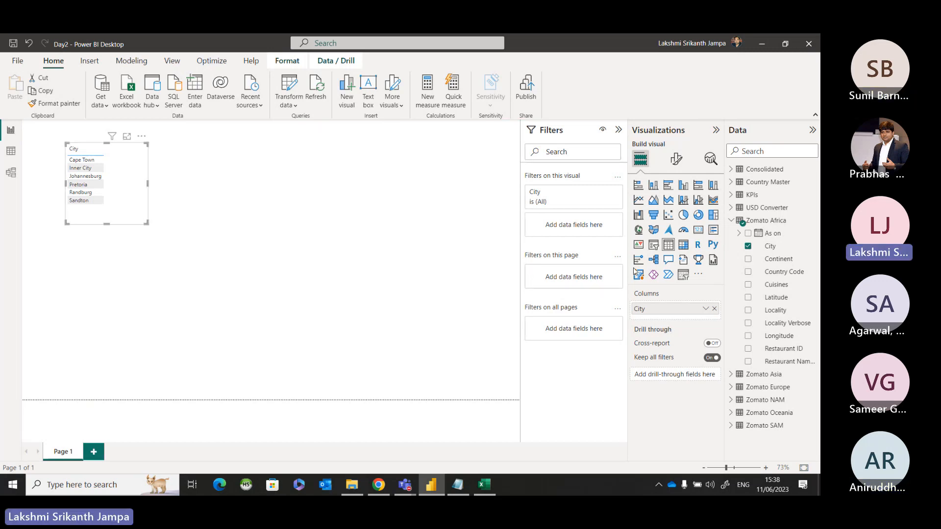
click(654, 247)
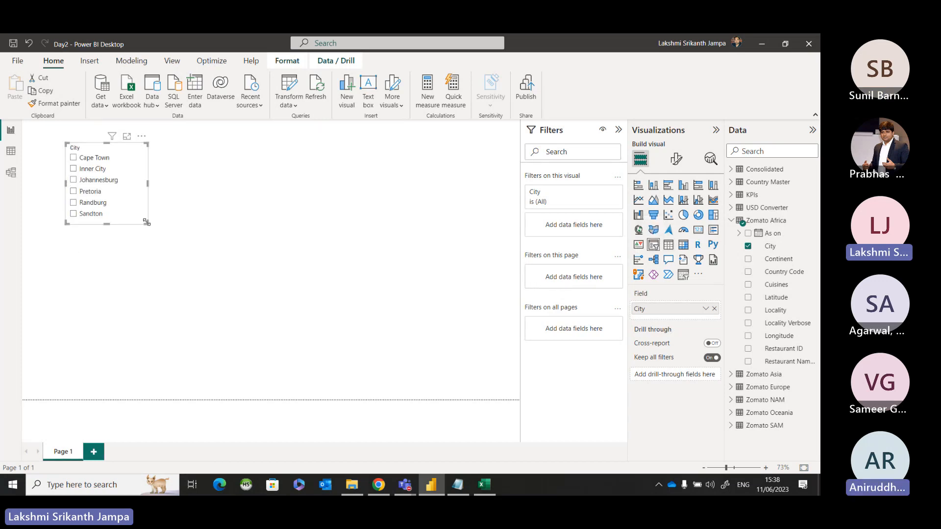
mouse_move(147, 223)
mouse_down()
mouse_move(138, 257)
mouse_move(132, 230)
mouse_up()
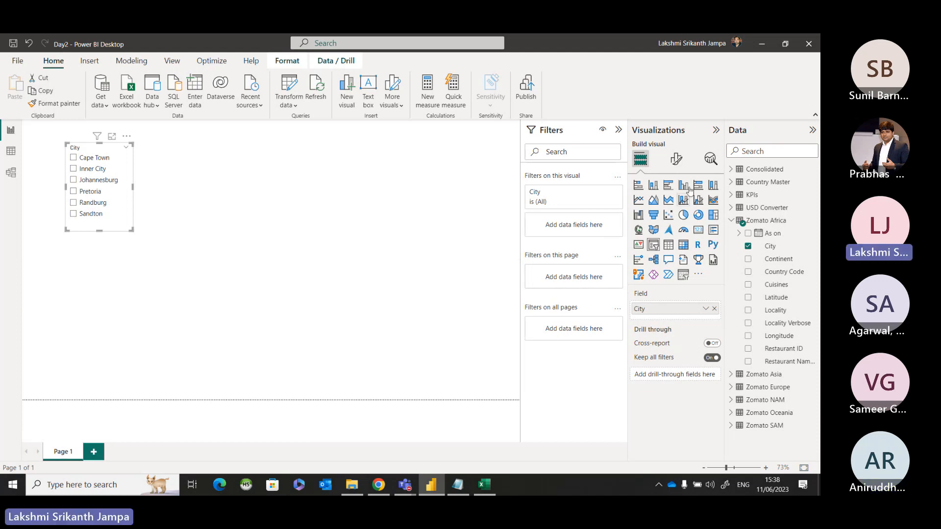
Create a clustered column chart of Average Cost for two by Continent from the Consolidated table beside the slicer, and widen it.
click(731, 169)
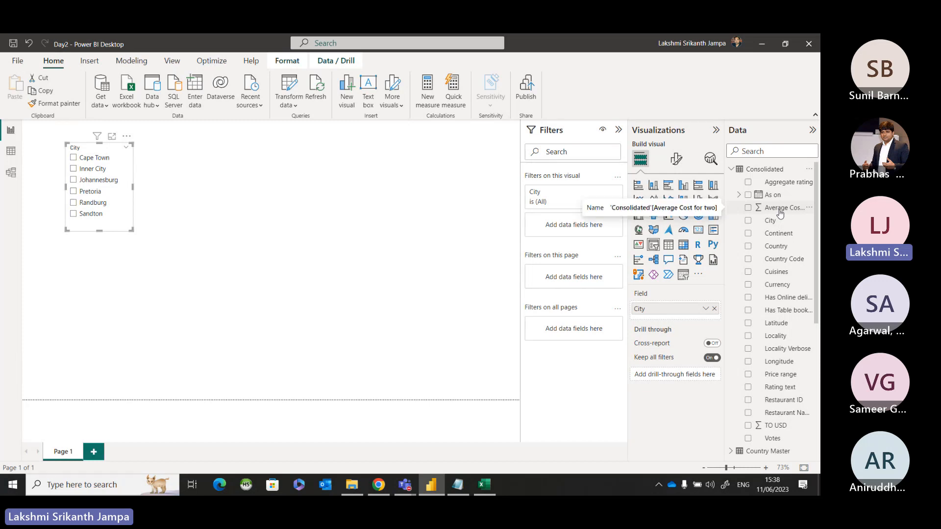
scroll(793, 279, down, 2)
scroll(793, 279, up, 2)
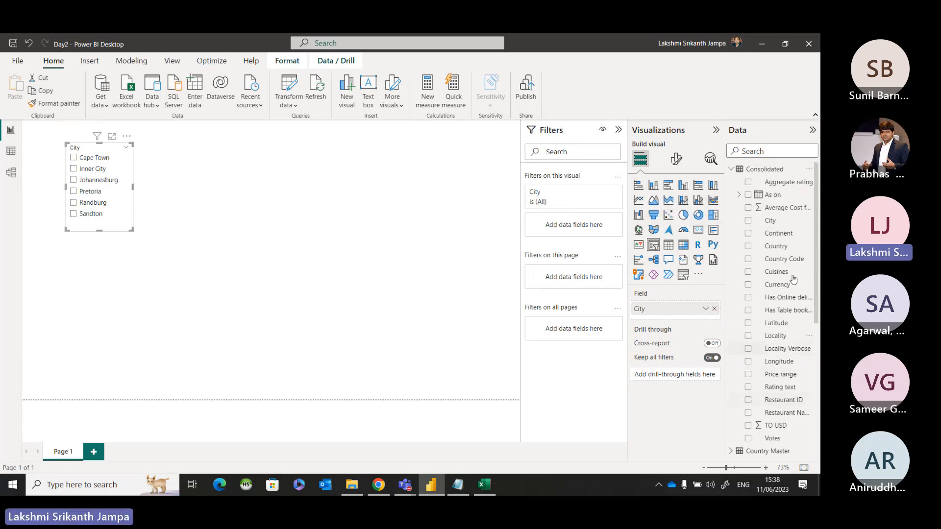
drag(778, 215, 206, 163)
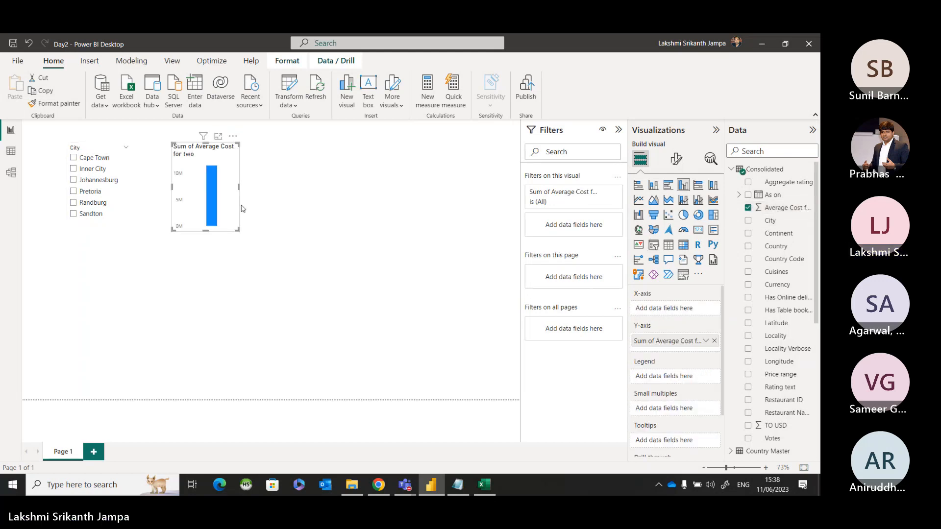
drag(238, 228, 447, 257)
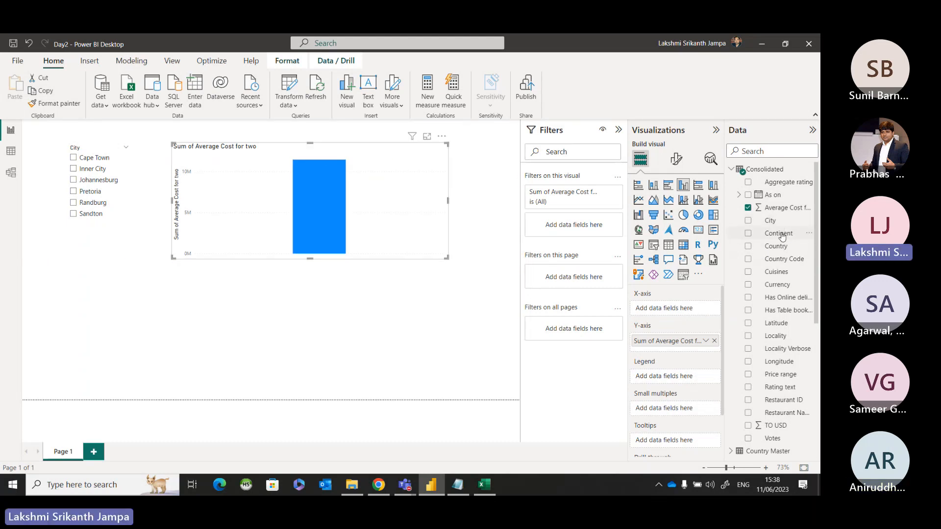
drag(785, 238, 693, 315)
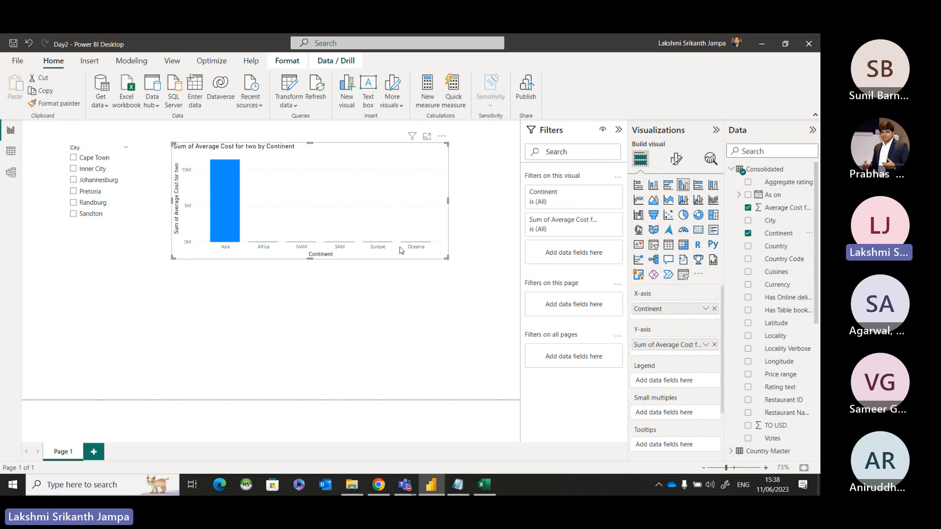
click(159, 299)
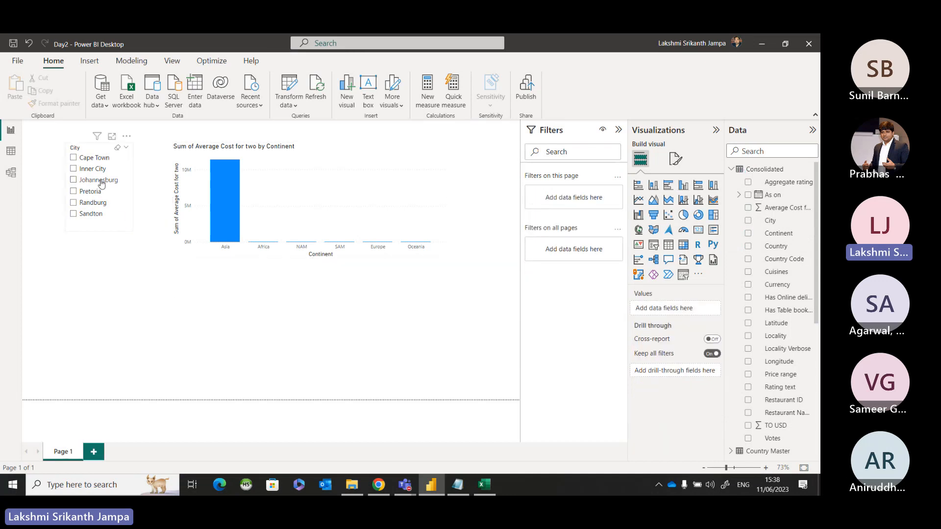
Filter the City slicer to Cape Town and collapse the Consolidated and Zomato Africa field lists.
click(86, 159)
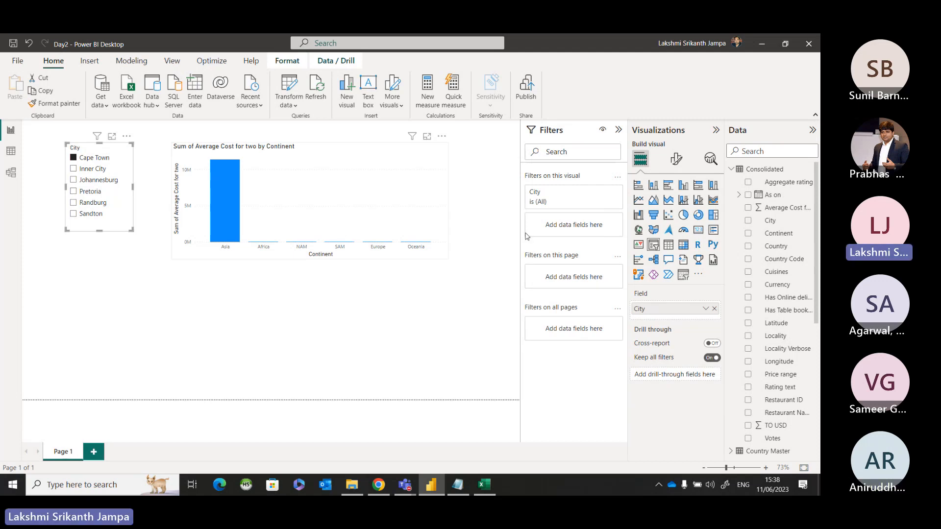
click(731, 170)
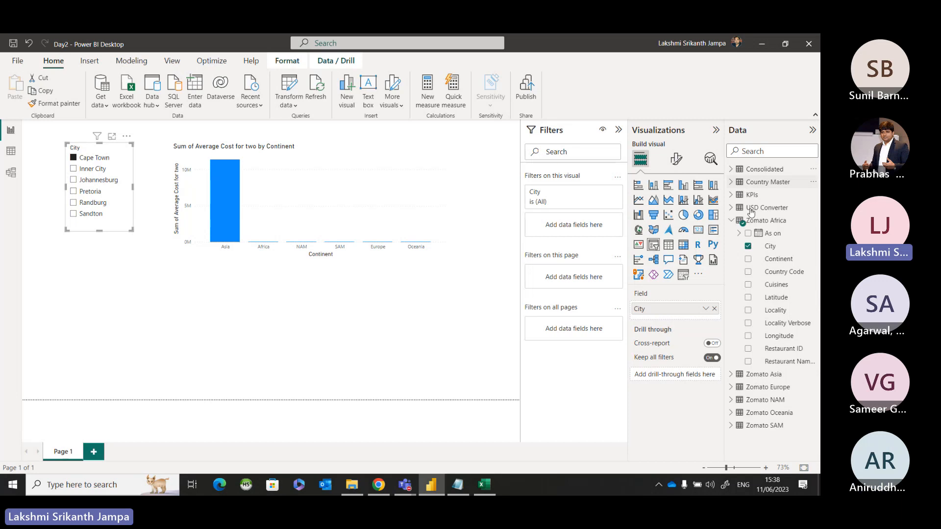
click(731, 222)
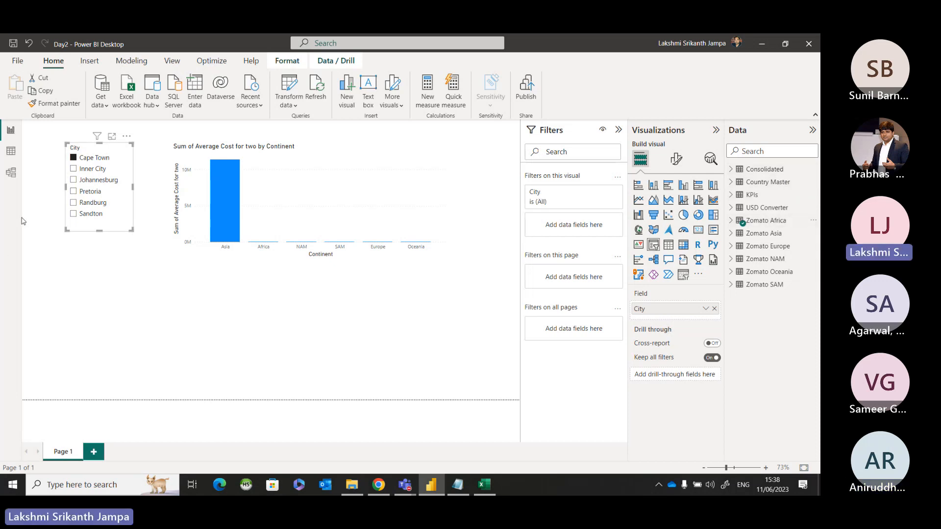
Check the All tables layout of the model for links between the tables.
click(11, 172)
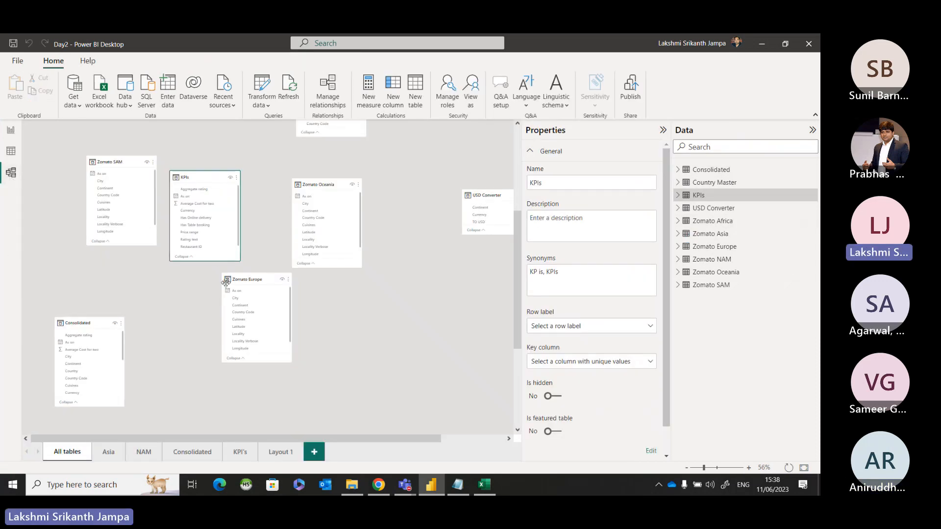
scroll(189, 224, up, 2)
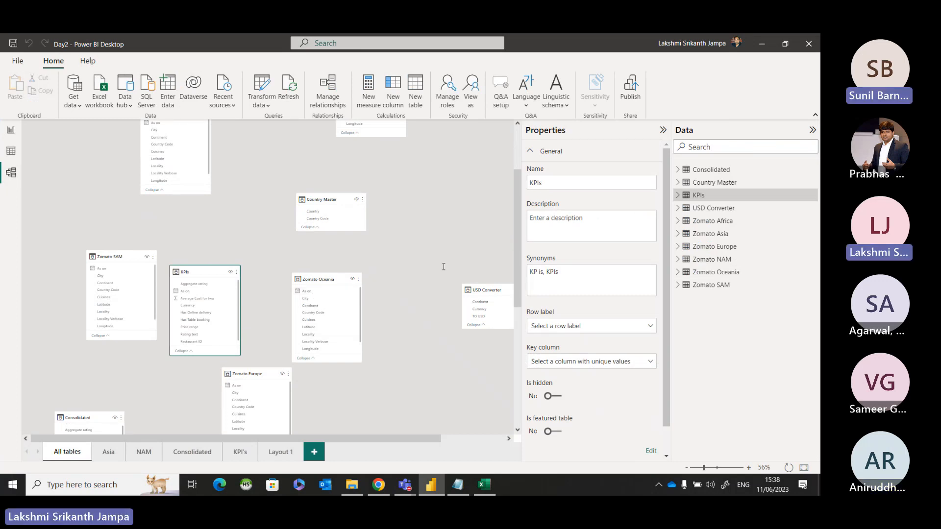
click(401, 241)
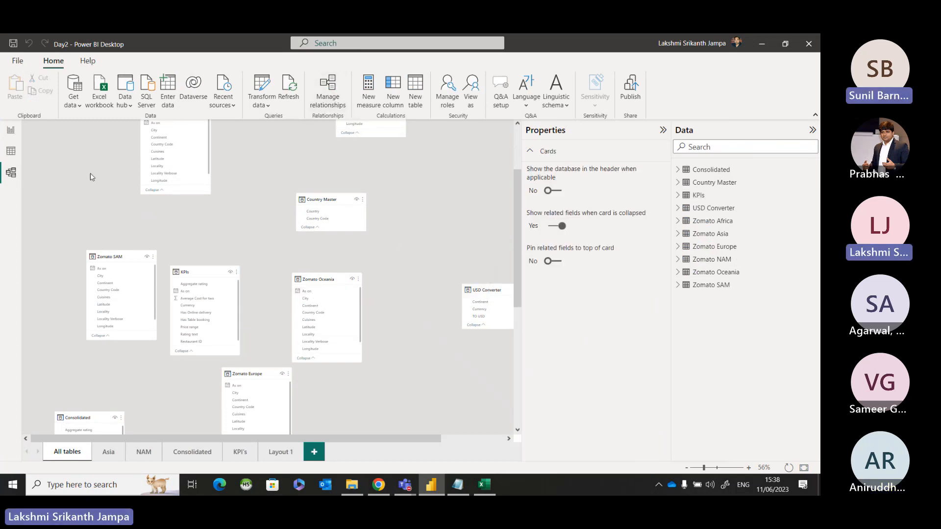
Return to the report and test the City slicer with Inner City, Johannesburg and Pretoria in turn.
click(10, 130)
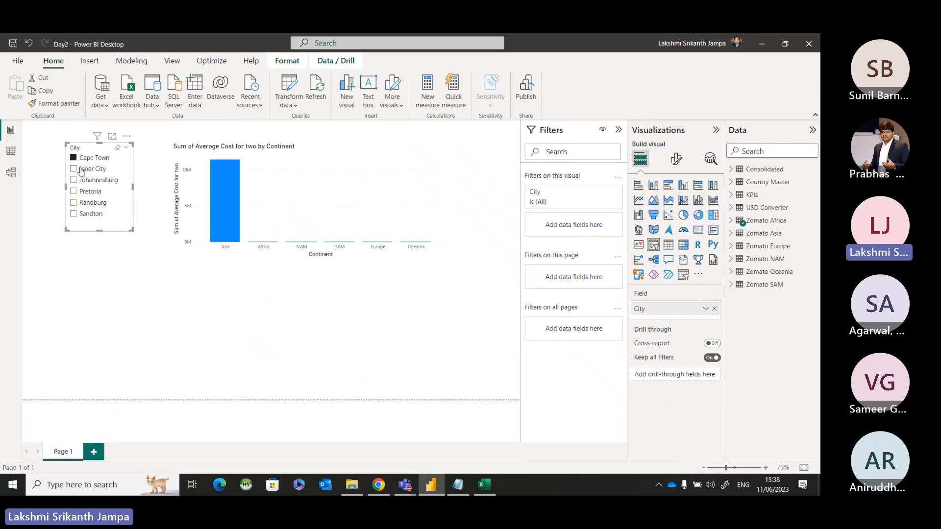
click(81, 169)
click(80, 179)
click(81, 191)
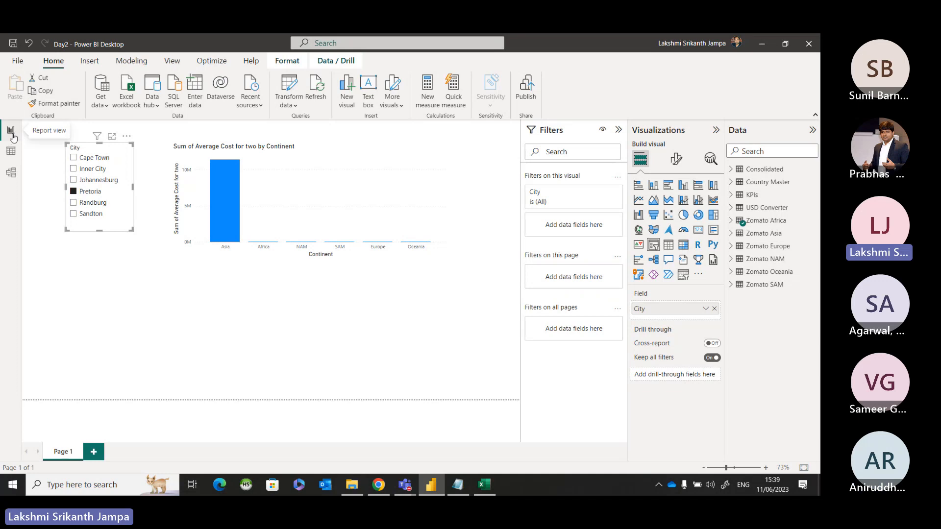
Create an active one-to-one relationship between Zomato Africa and Consolidated on Restaurant ID, with cross filter direction Both.
click(11, 173)
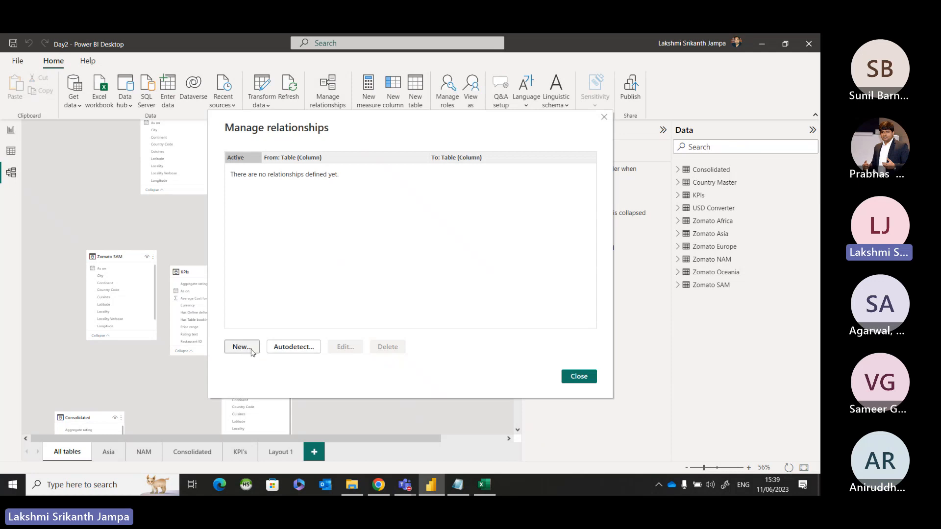
click(251, 349)
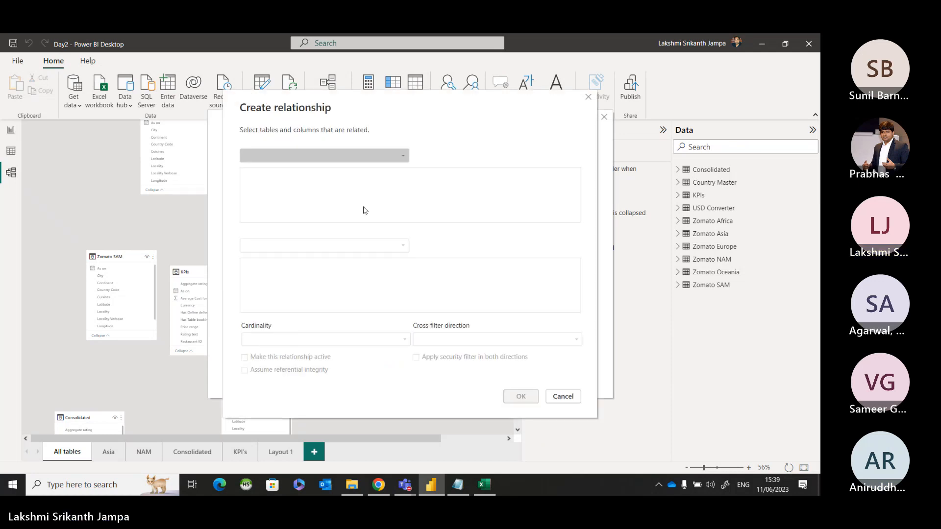
click(289, 157)
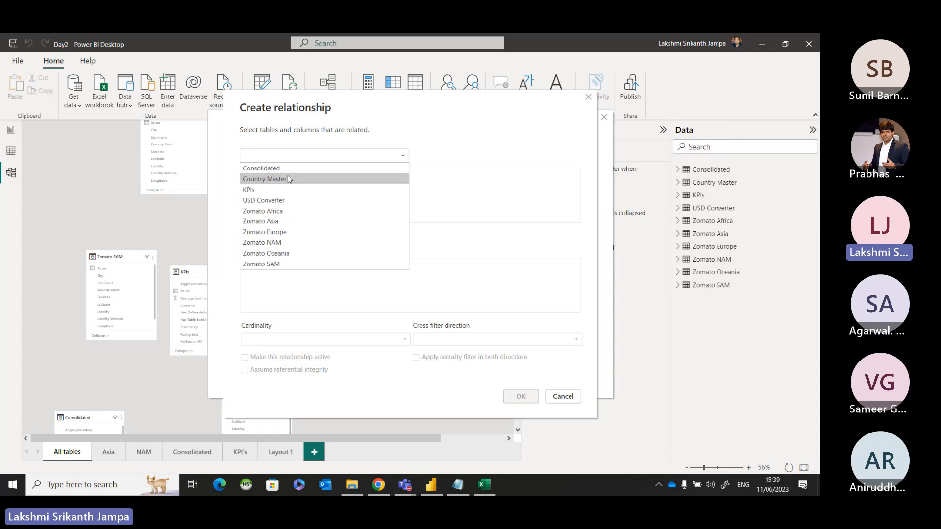
click(275, 211)
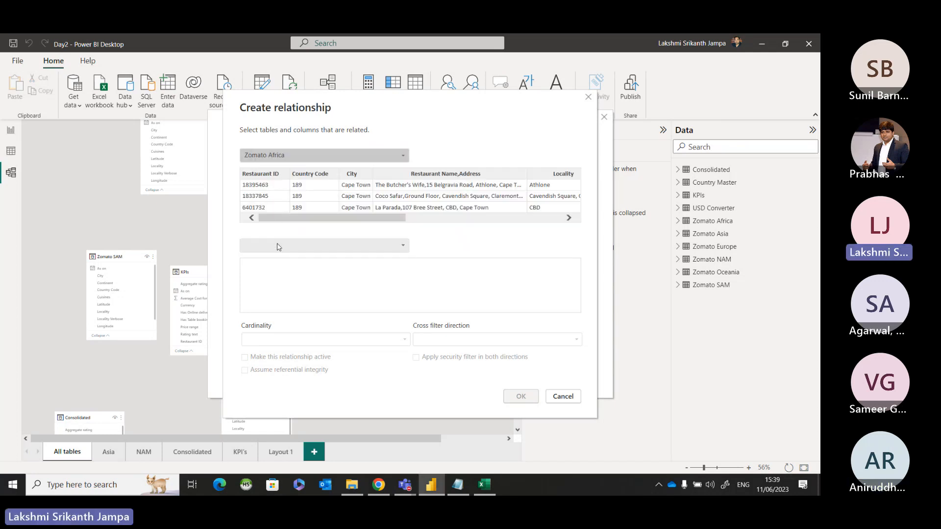
click(278, 246)
click(278, 260)
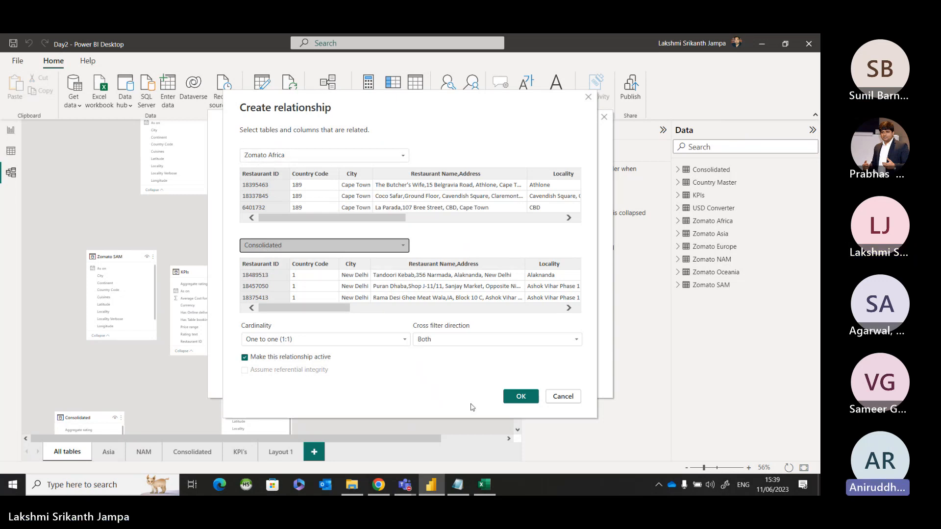
key(ctrl)
key(ctrl)
key(ctrl)
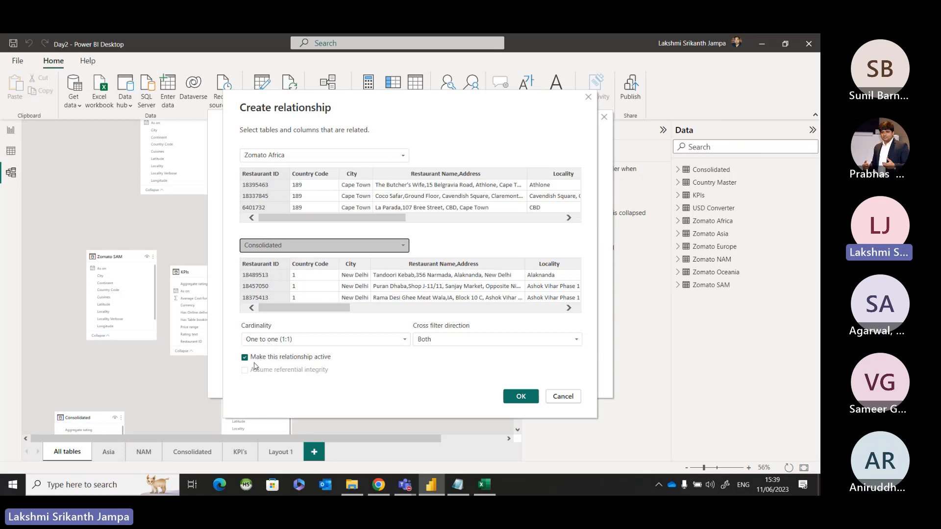
click(527, 402)
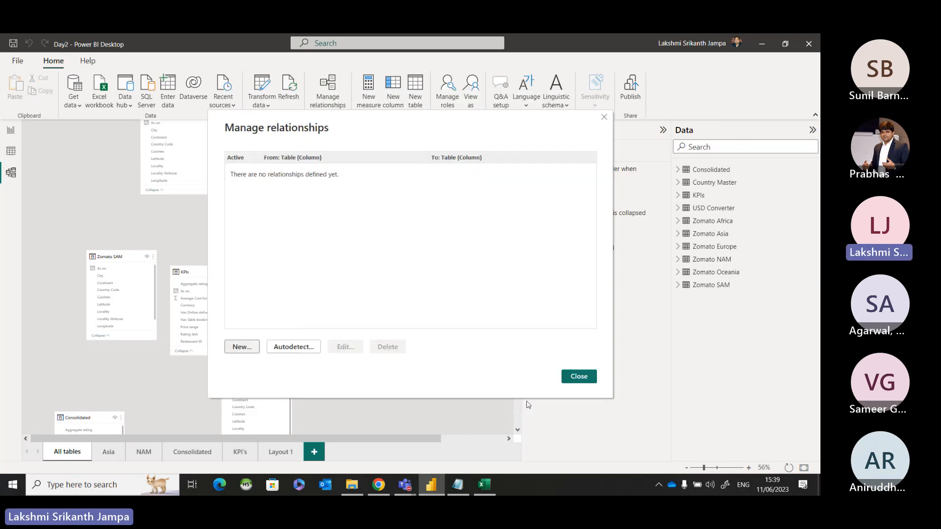
click(578, 377)
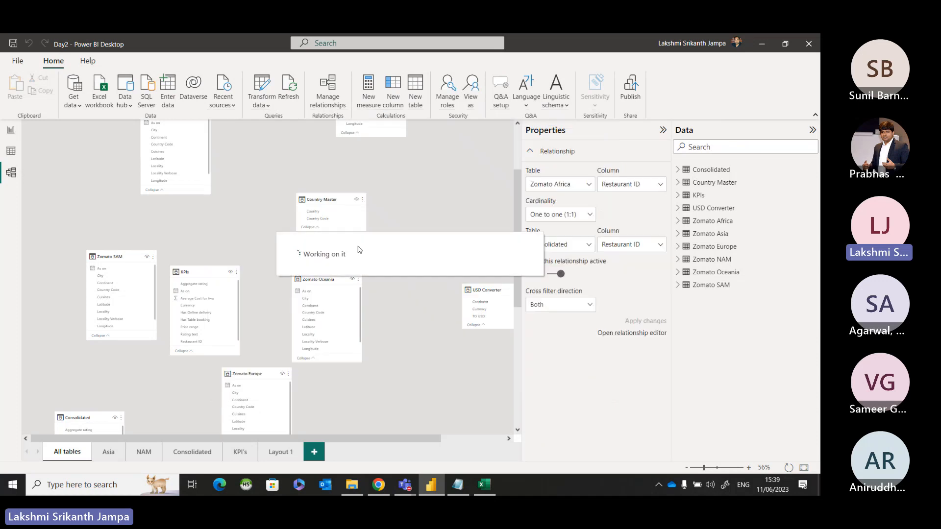
Examine the link between Consolidated and Zomato Africa in the model, and test the report's City slicer with Cape Town and Inner City.
scroll(380, 335, down, 2)
scroll(380, 336, down, 4)
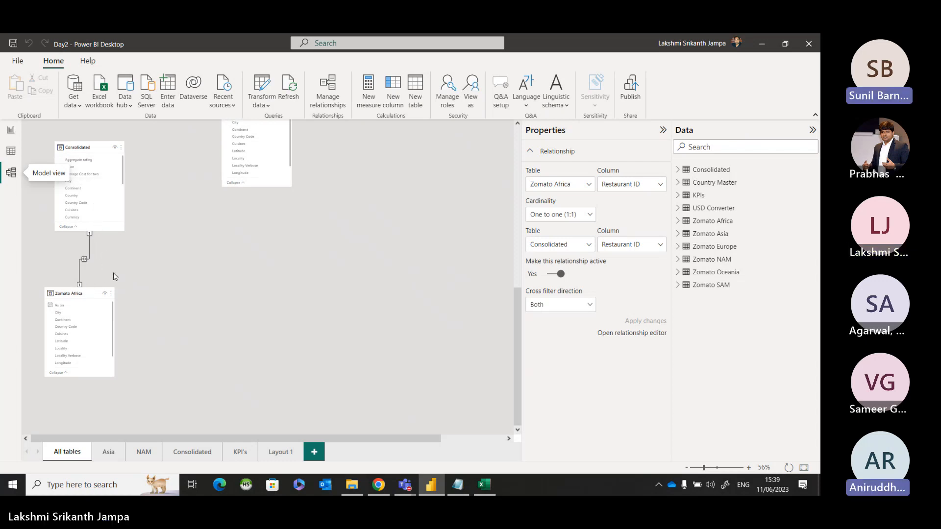
click(11, 130)
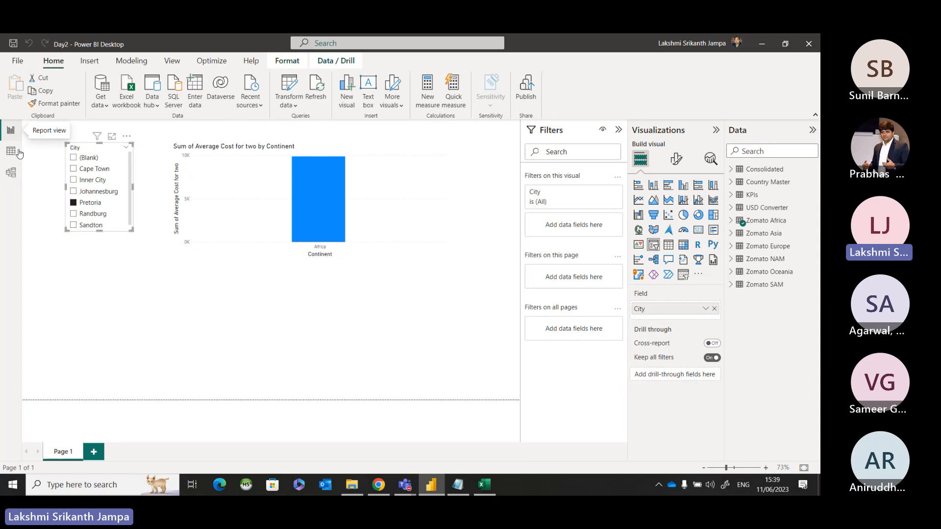
click(209, 289)
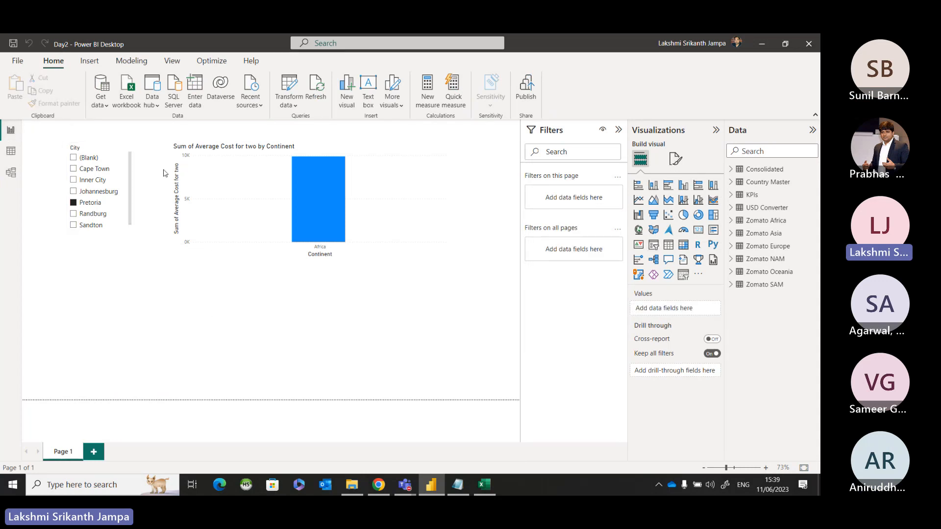
click(95, 169)
click(93, 180)
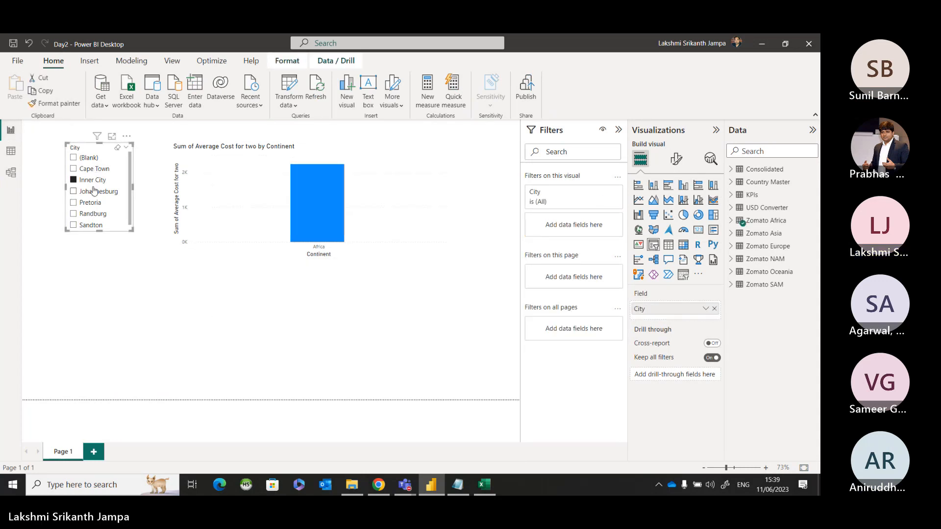
Test the City slicer with Johannesburg, Randburg and Sandton in turn, and inspect the Africa column's details in the chart.
click(94, 191)
click(93, 213)
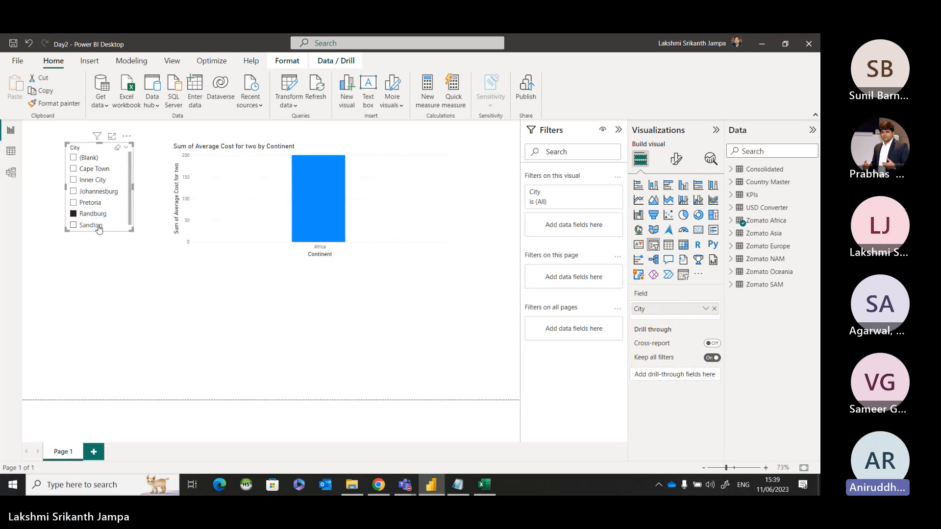
click(91, 225)
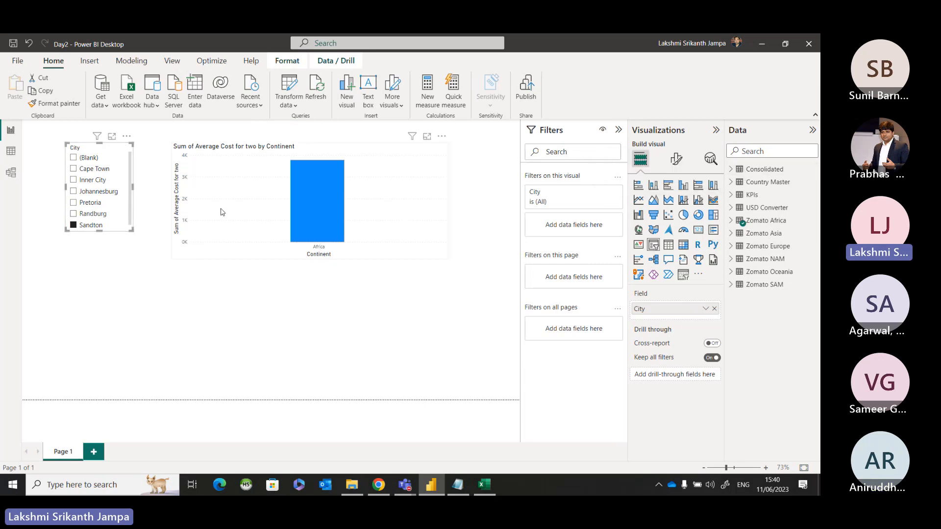
mouse_move(299, 225)
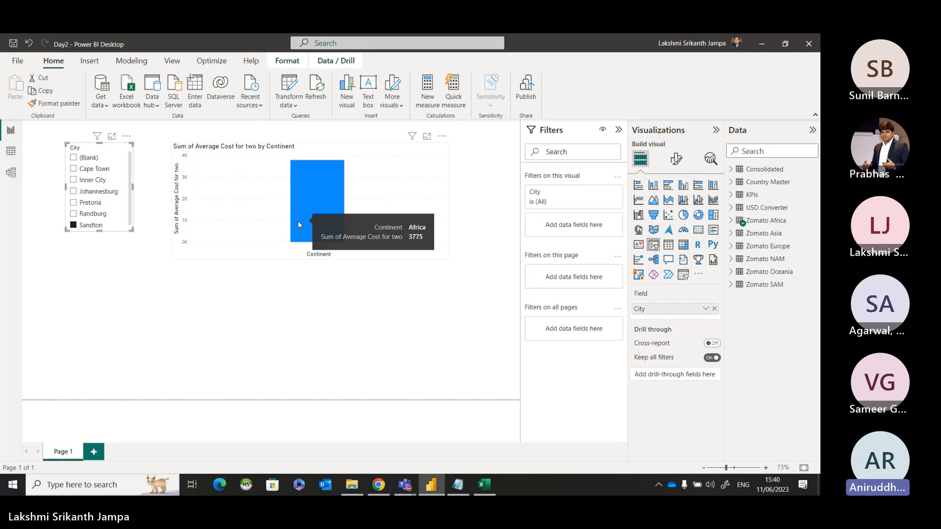
Compare the Zomato Africa–Consolidated relationship in the model with the filtered chart on the report page.
click(11, 172)
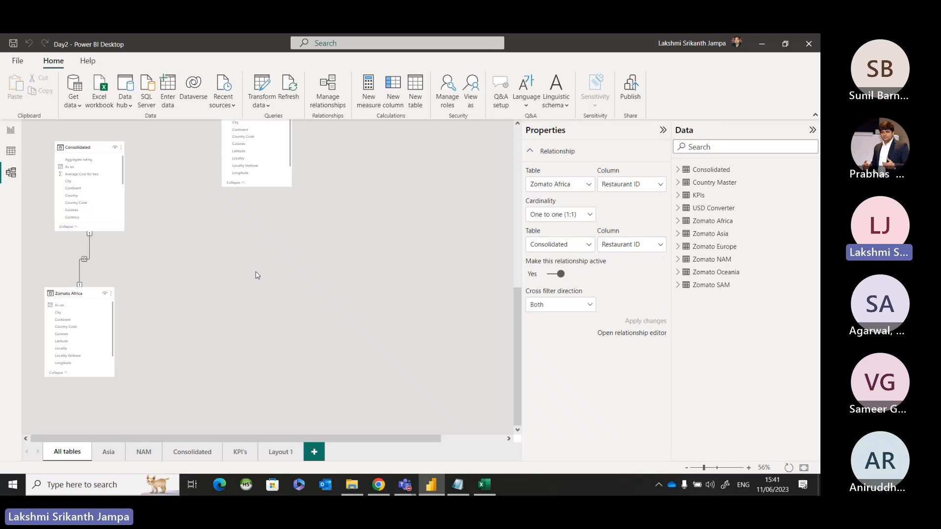
click(11, 130)
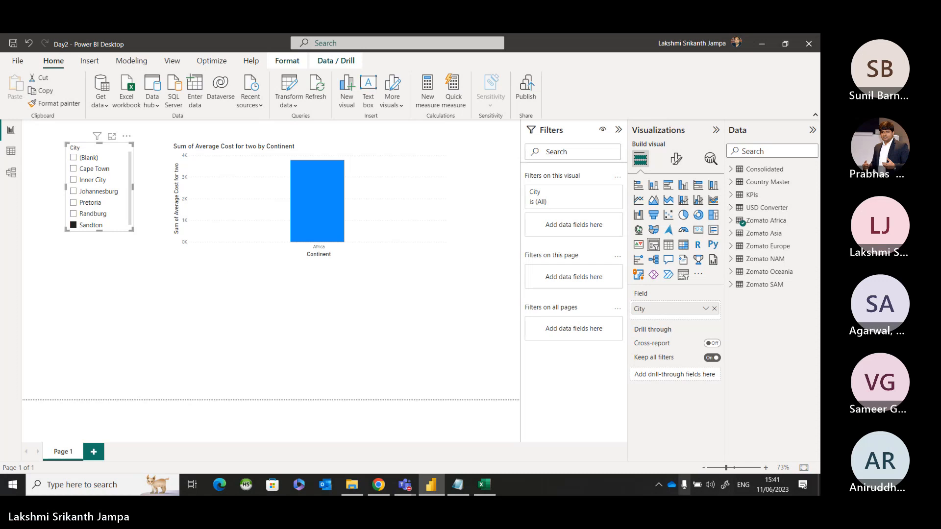
click(365, 298)
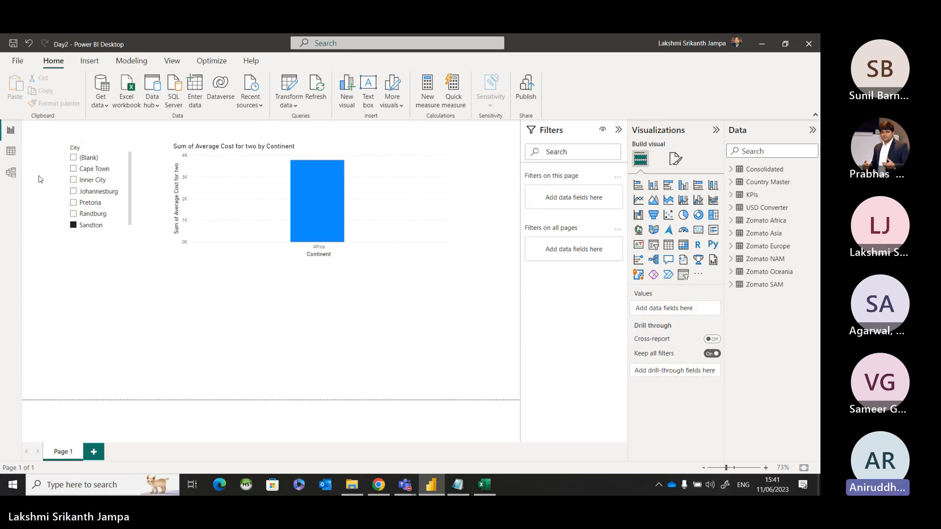
click(15, 175)
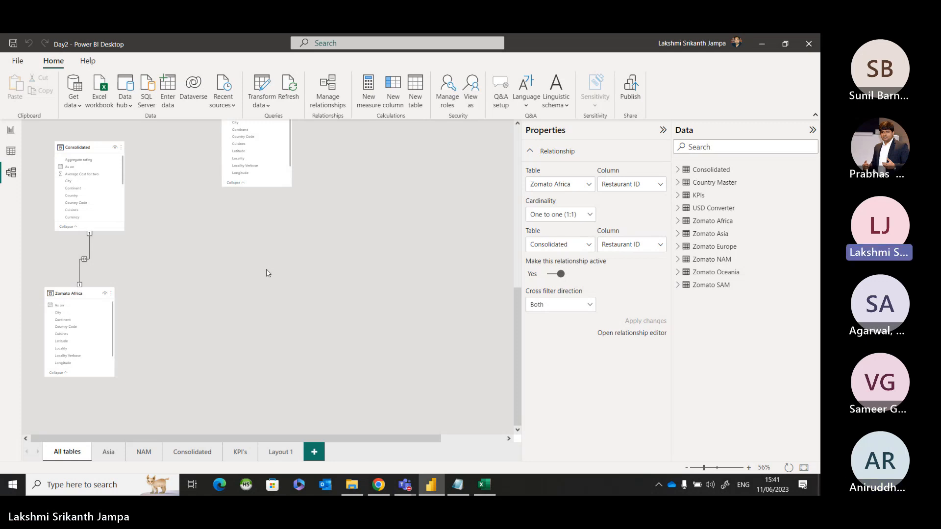
Look through the All tables, Asia and NAM model layouts for links between their tables.
scroll(259, 267, up, 2)
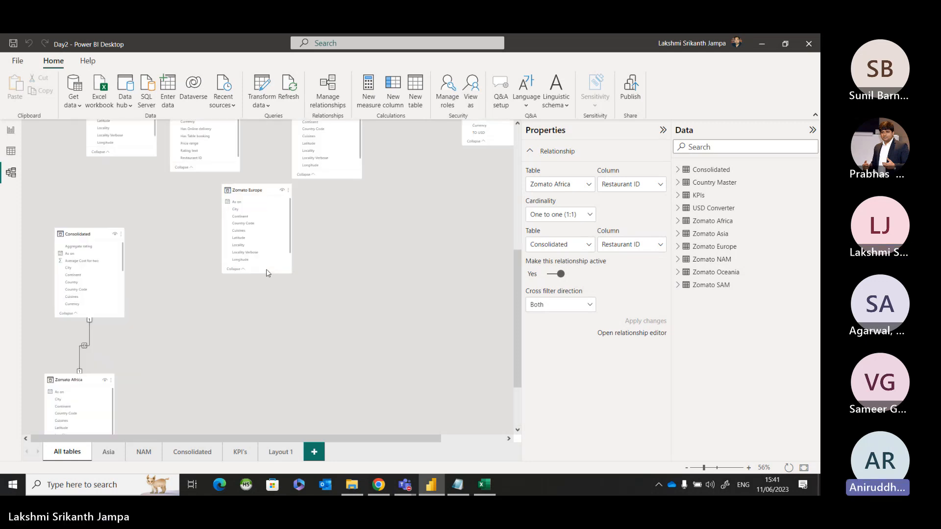
click(108, 451)
scroll(260, 311, down, 3)
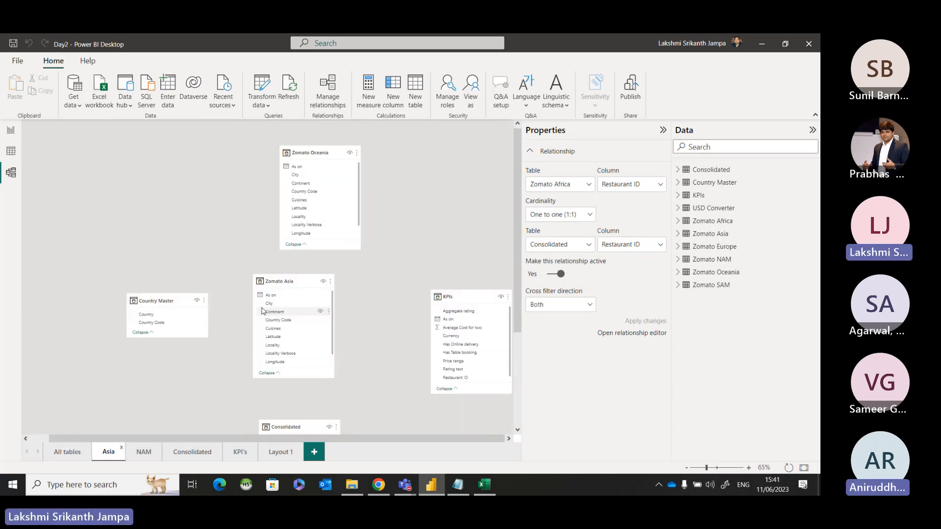
scroll(382, 318, down, 2)
scroll(382, 319, down, 2)
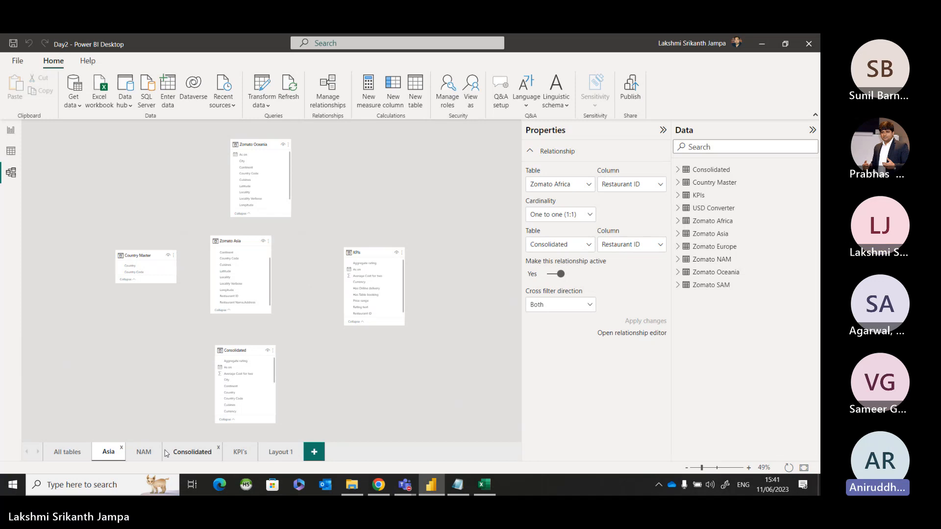
click(143, 451)
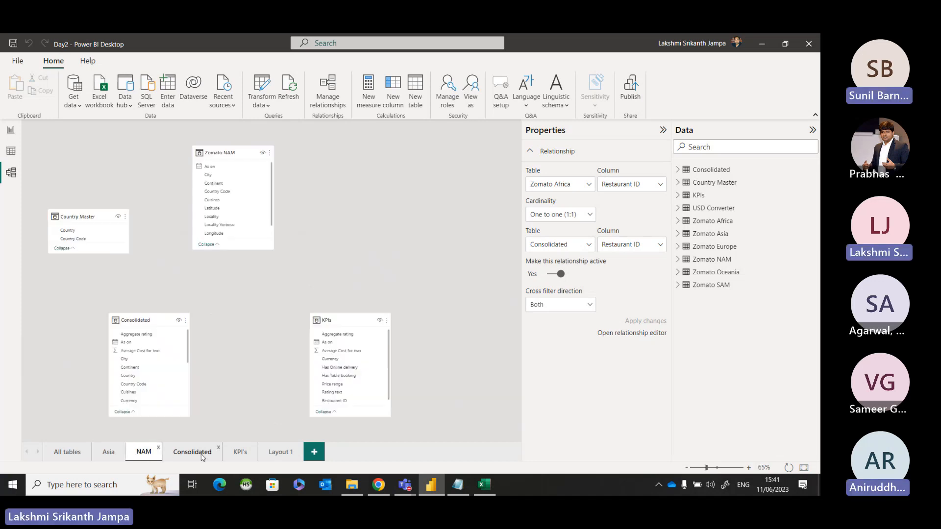
Place the Zomato Africa table in the empty Layout 1 of the model and add its related tables.
click(289, 453)
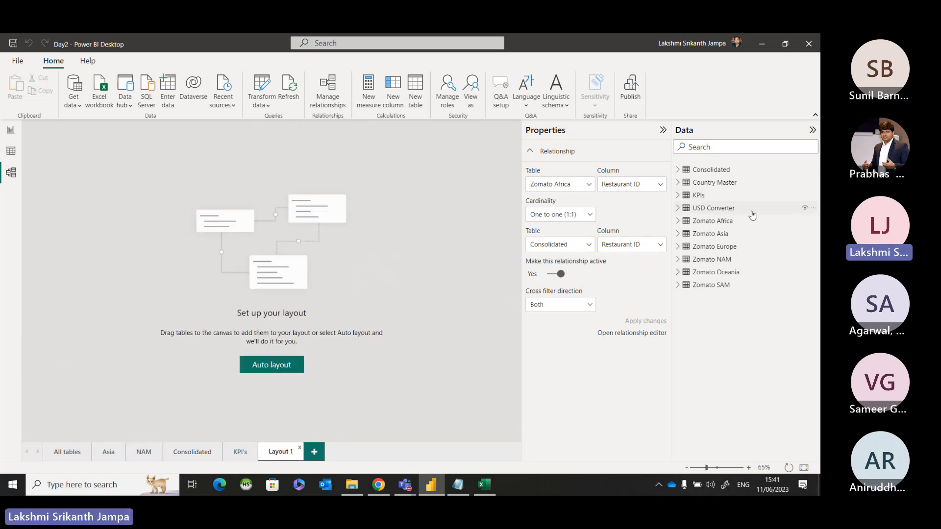
drag(720, 221, 224, 169)
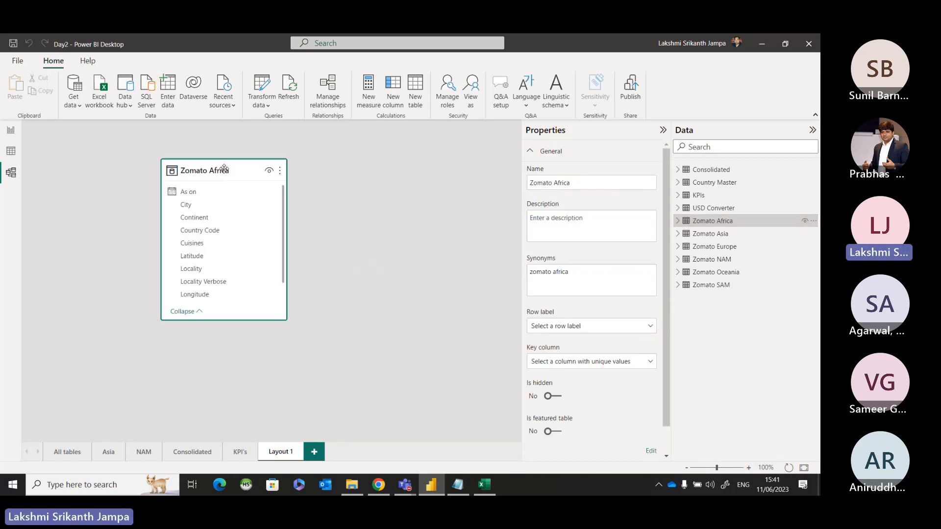
right_click(224, 170)
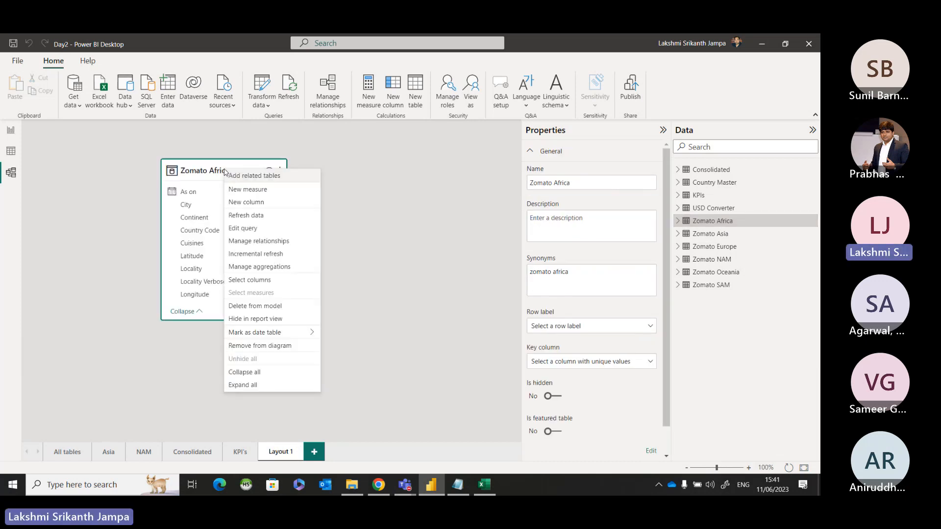
click(238, 178)
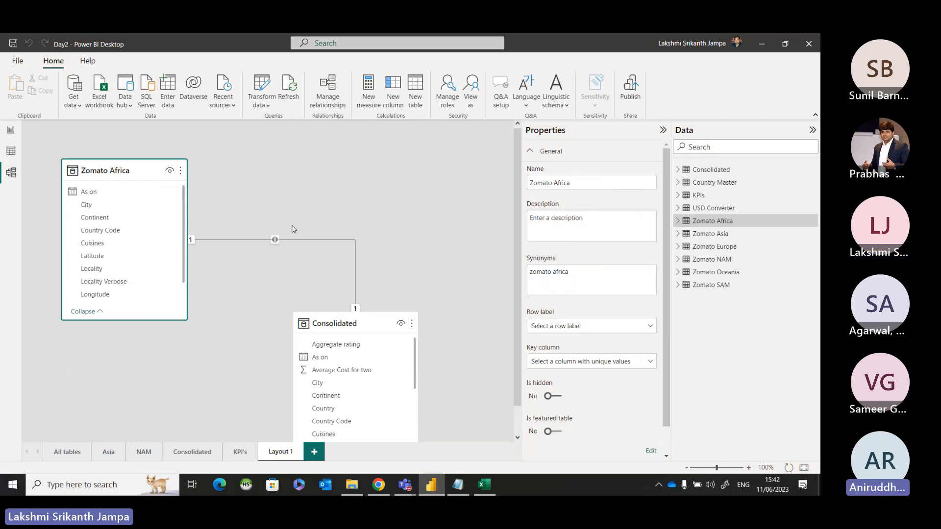
Examine the rows and columns of Consolidated, Country Master, KPIs, USD Converter, Zomato Africa and Zomato Asia in the data view.
click(10, 151)
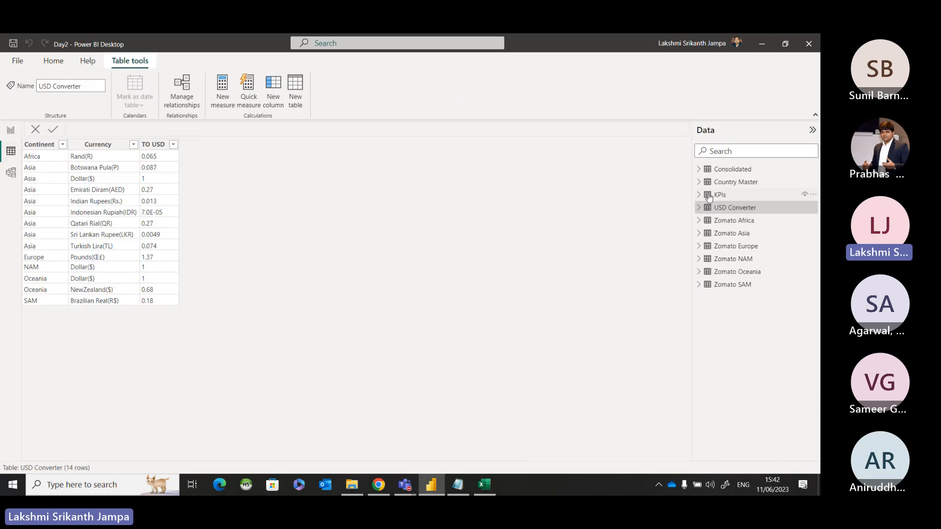
click(724, 171)
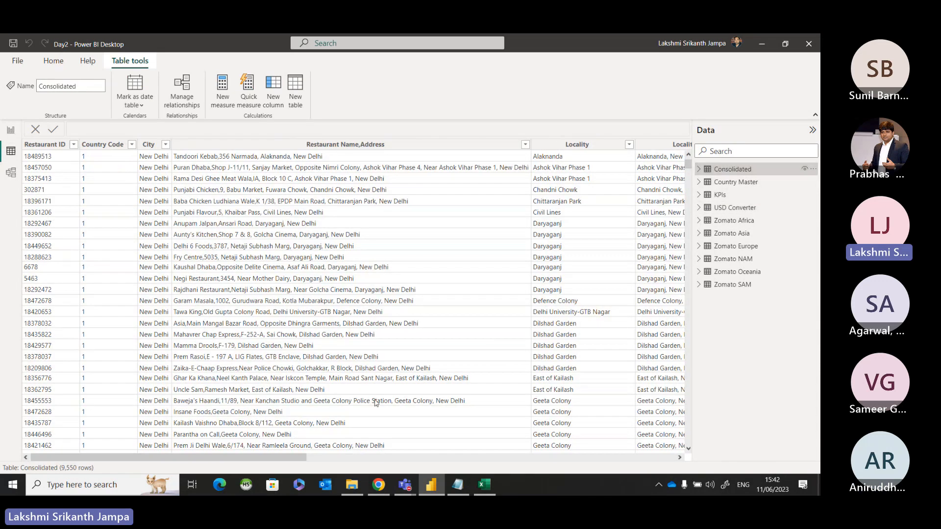
drag(279, 457, 731, 475)
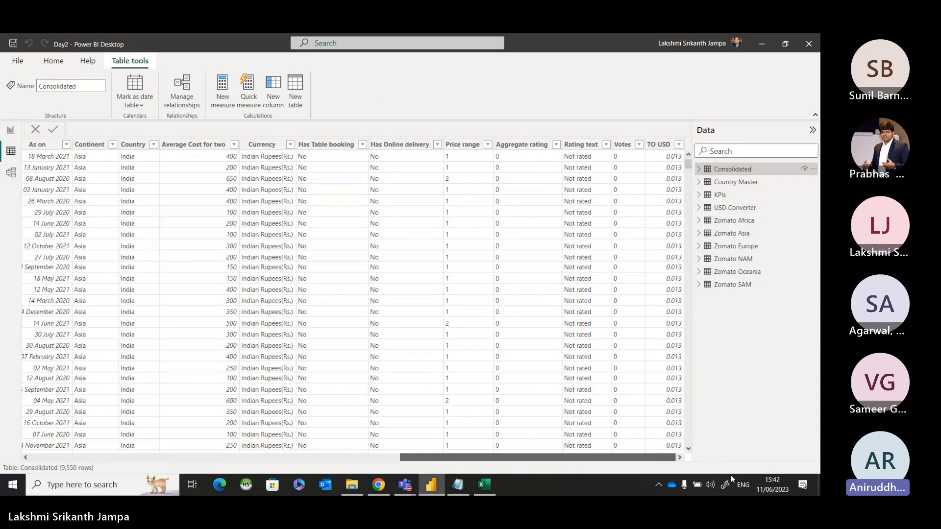
click(724, 182)
click(722, 195)
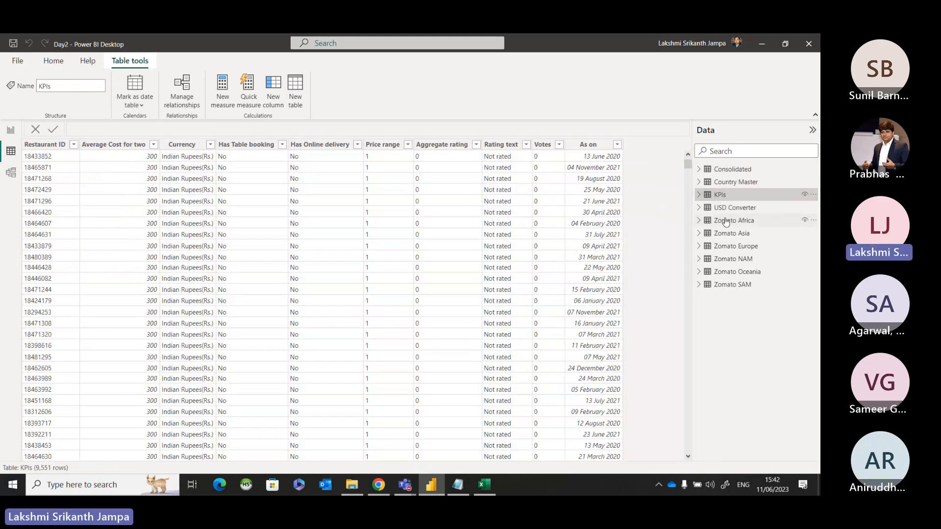
click(725, 208)
click(727, 223)
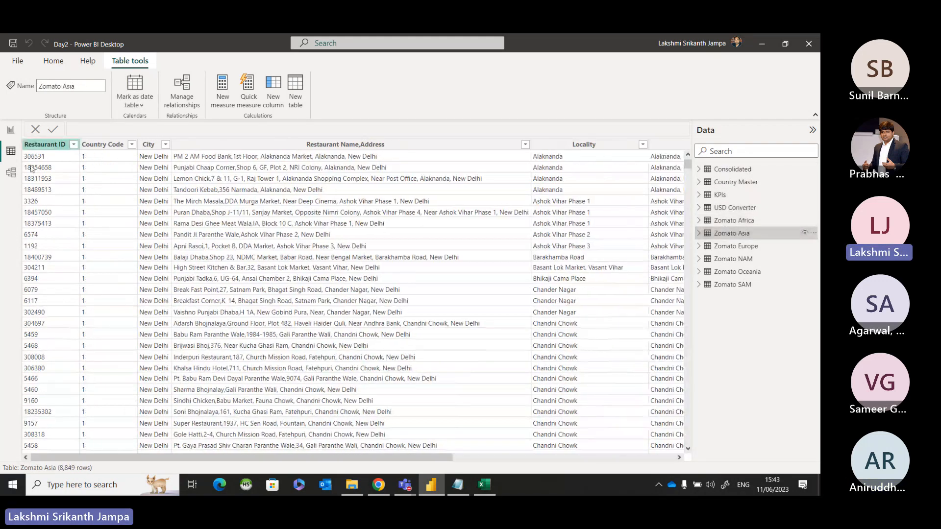
View the queries in the Power Query Editor, close it, and review the model's All tables layout.
click(11, 174)
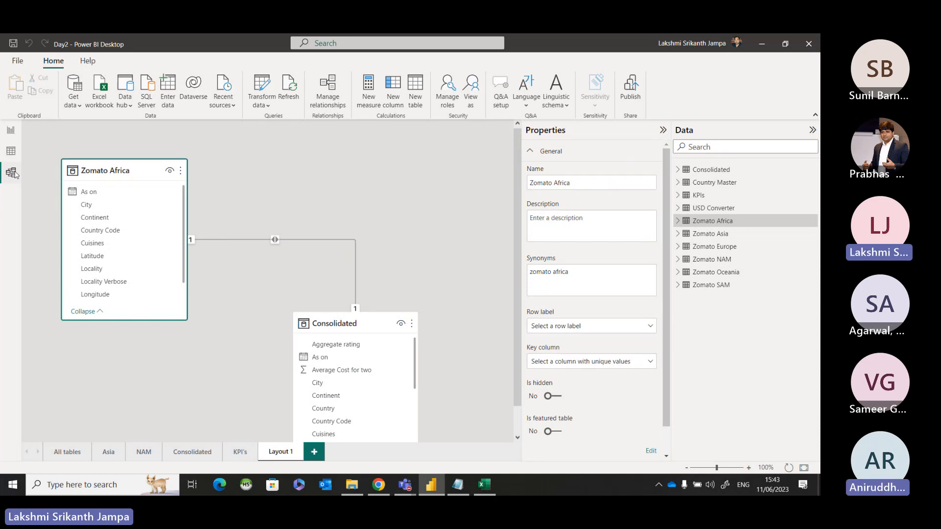
click(256, 92)
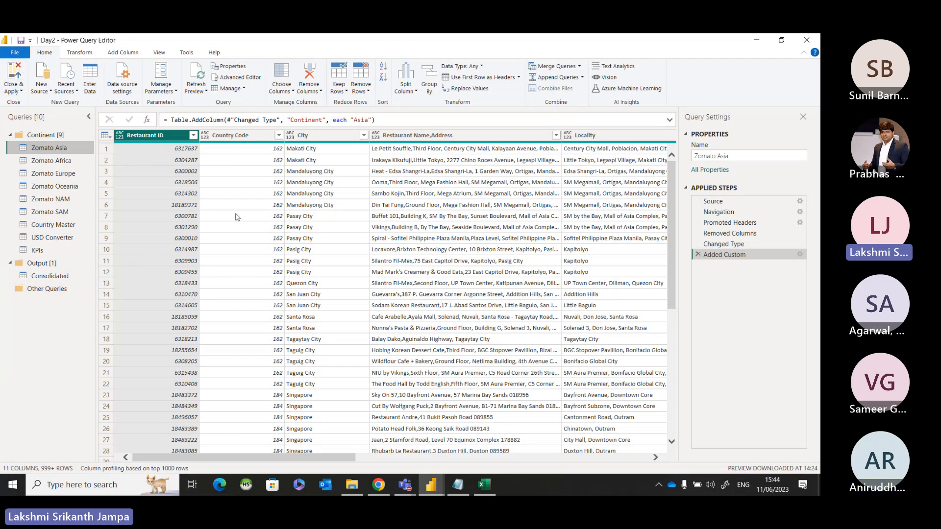
click(21, 76)
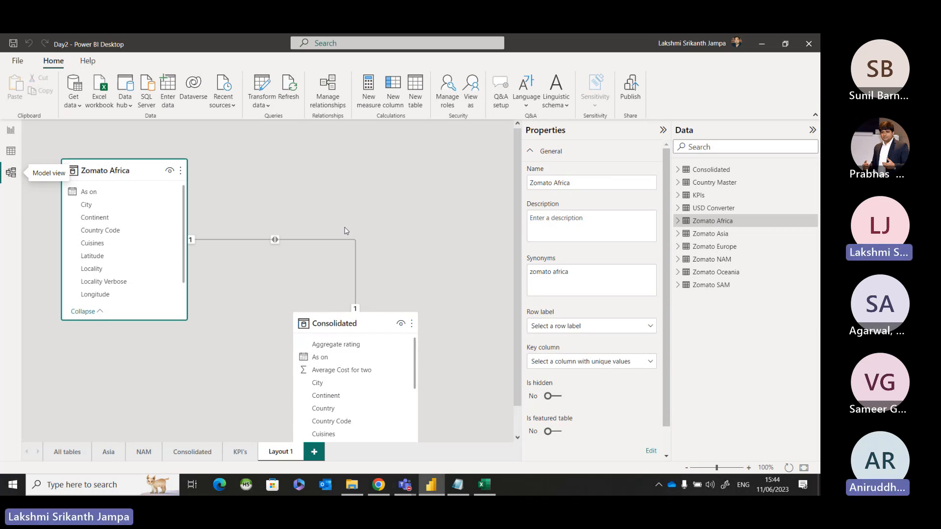
click(245, 299)
click(75, 453)
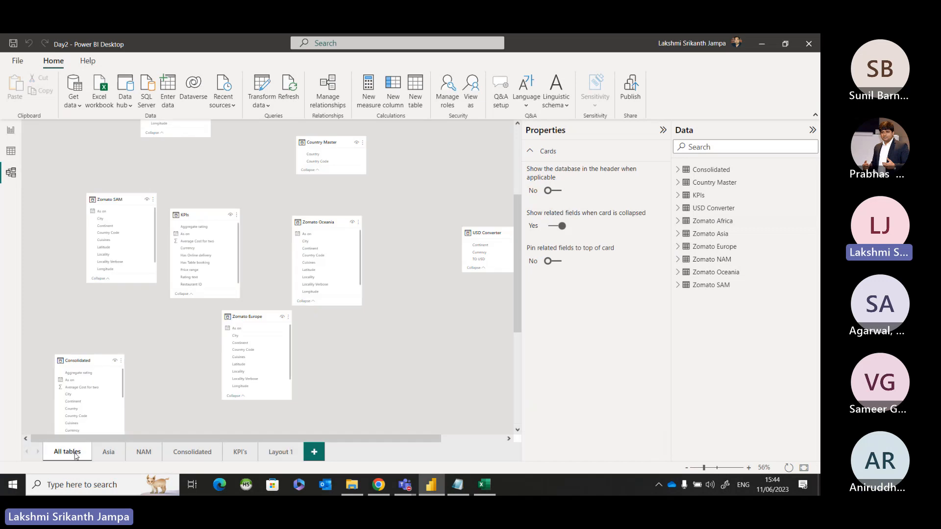
scroll(268, 255, up, 3)
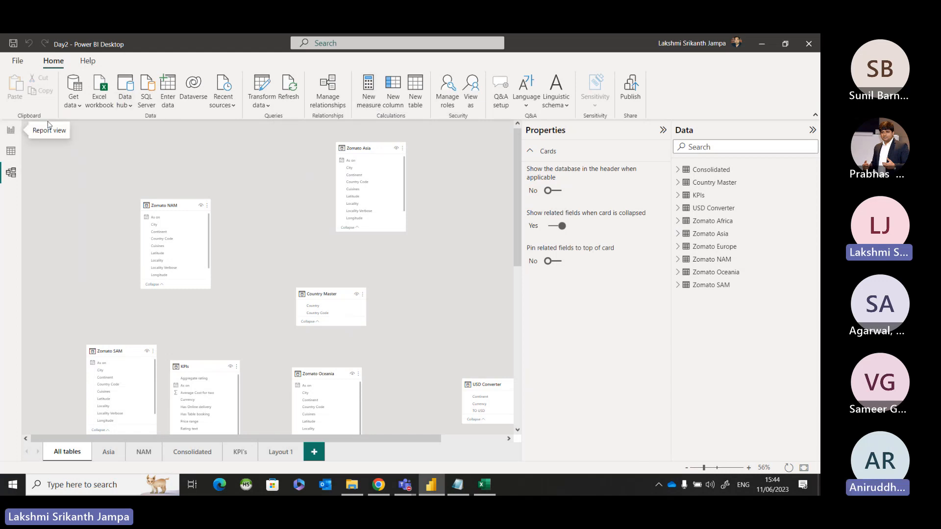
In the Consolidated query, replace the last Changed Type step by setting the TO USD column to Decimal Number, and close and apply.
click(263, 87)
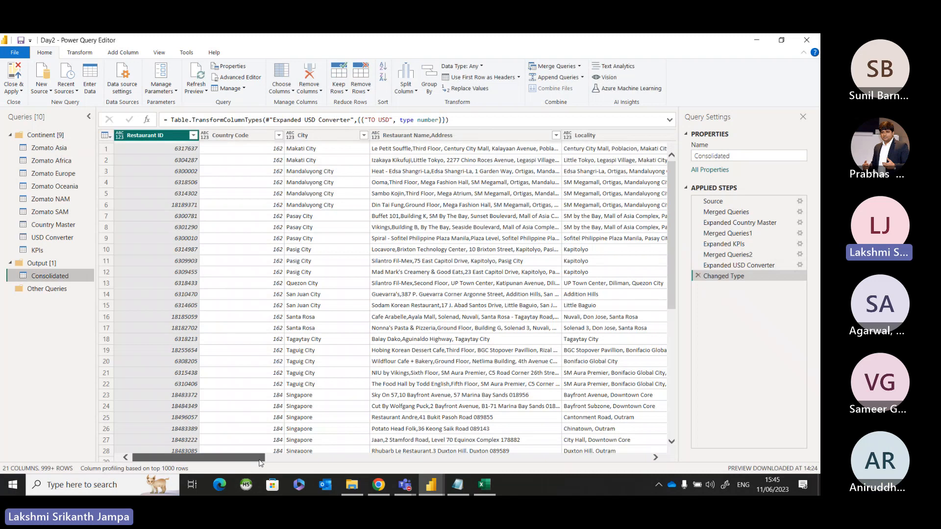
drag(196, 458, 744, 465)
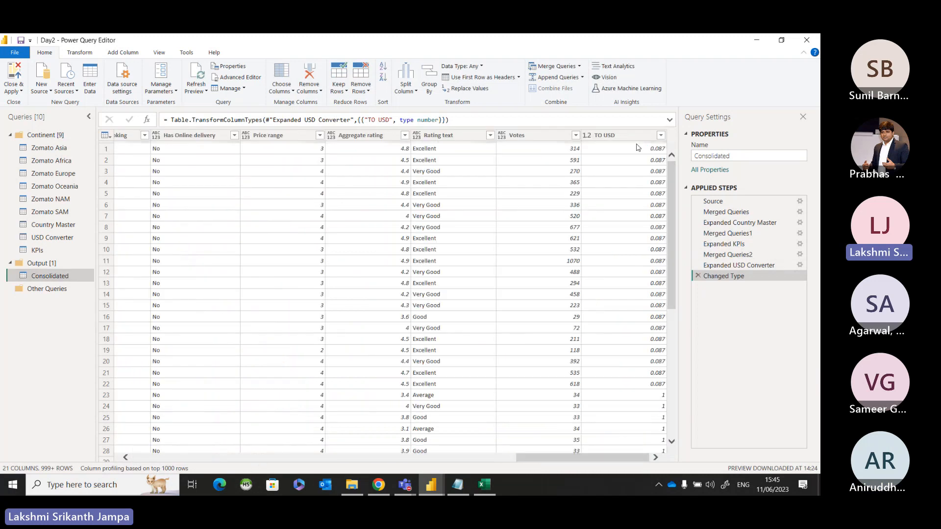
click(698, 276)
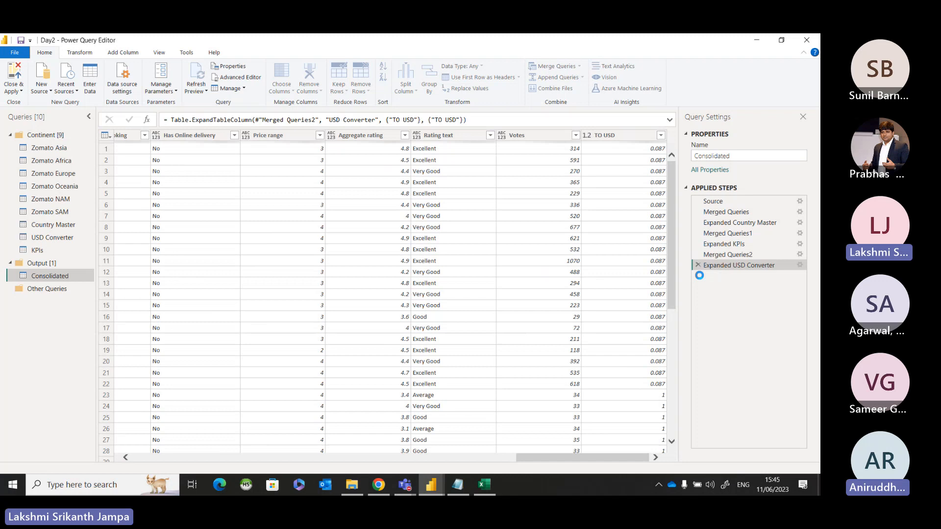
click(607, 138)
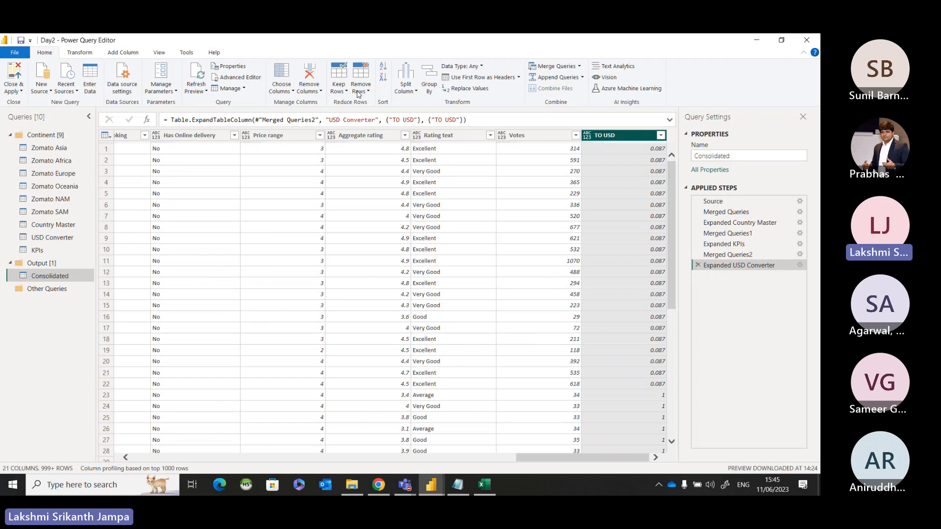
click(473, 67)
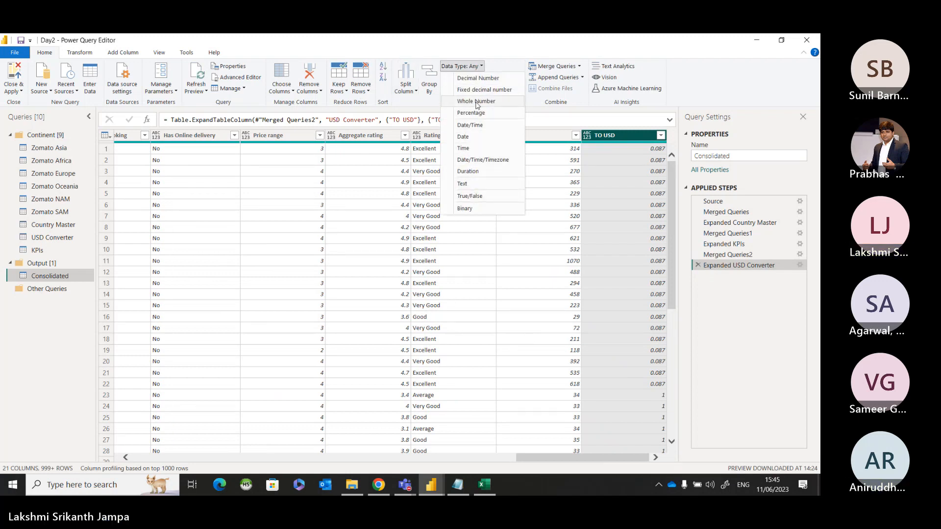
click(481, 78)
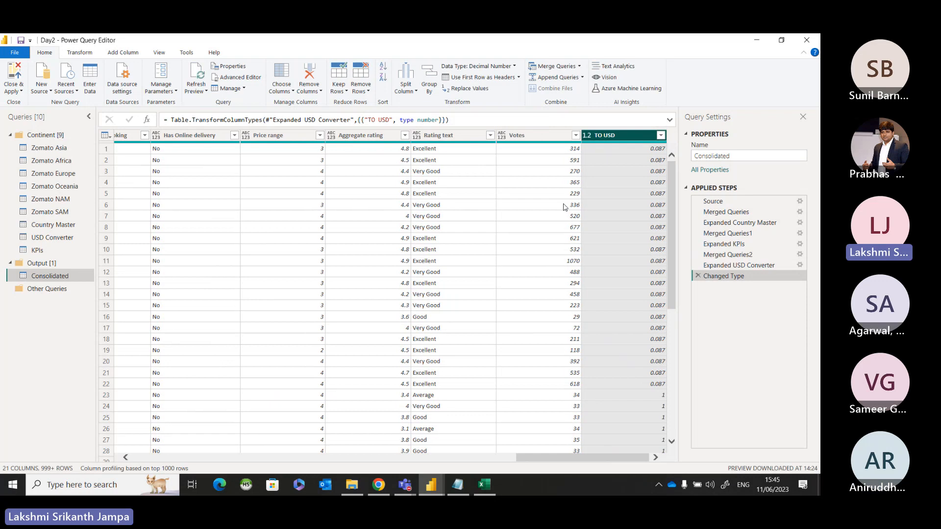
click(16, 73)
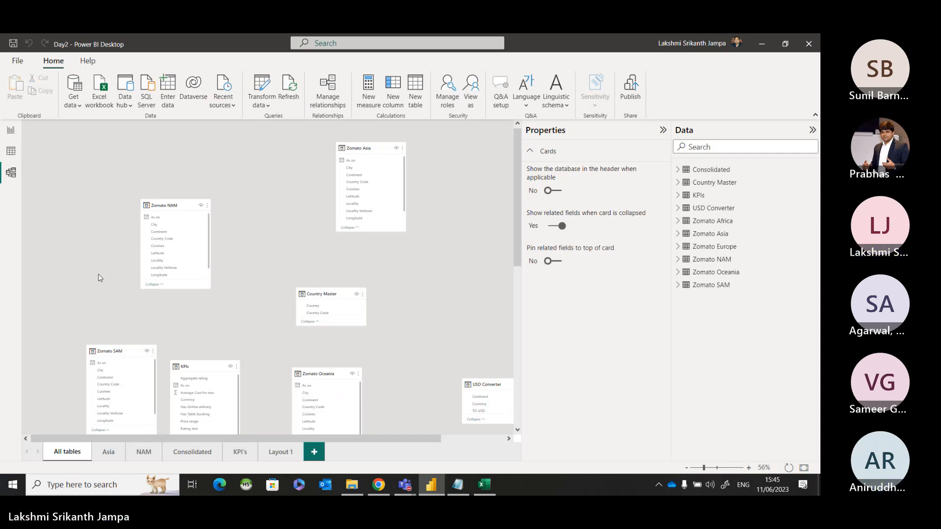
Check the report page, and examine the columns of the Zomato Asia query in the Power Query Editor.
click(11, 131)
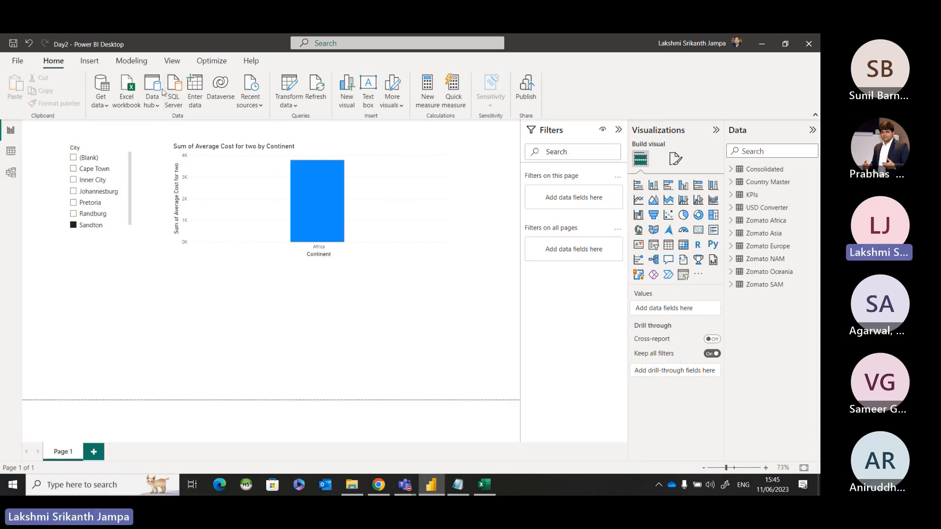
click(294, 88)
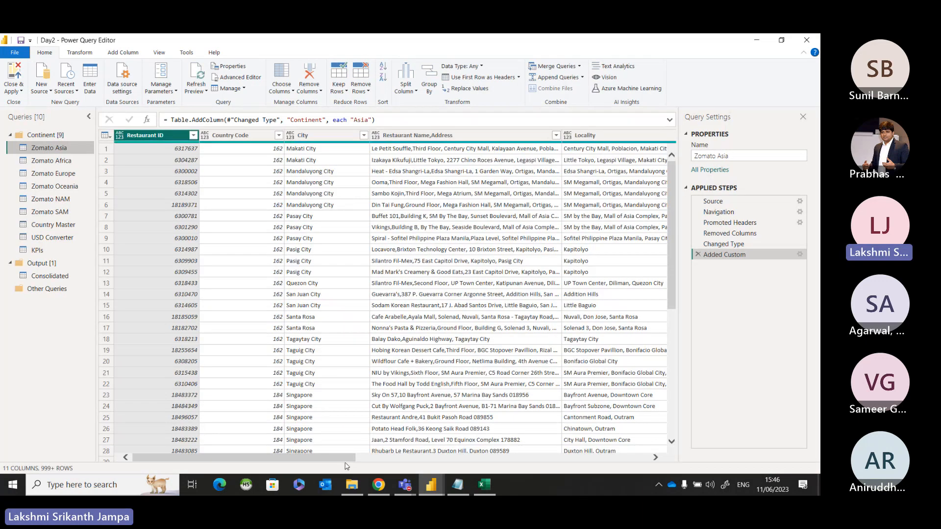
drag(346, 459, 663, 439)
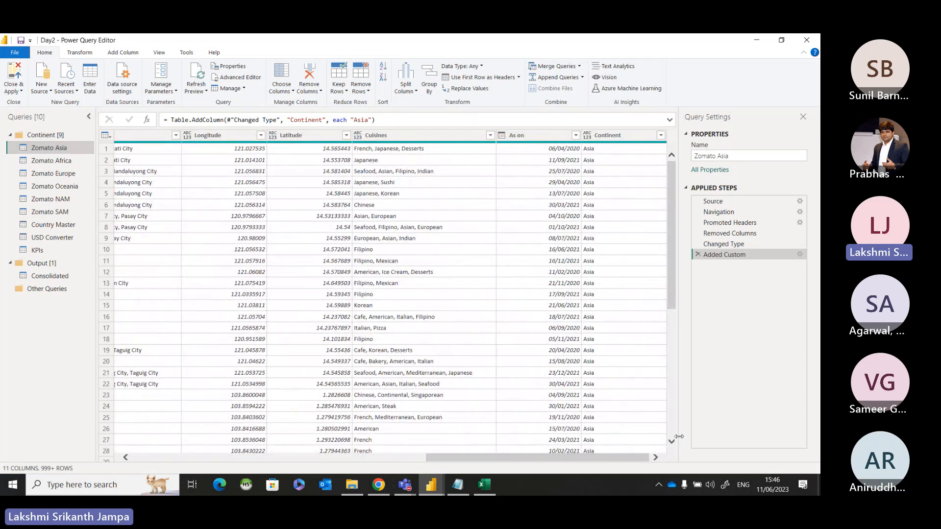
Start a custom column in the Consolidated query and name it Average cost in USD.
click(20, 277)
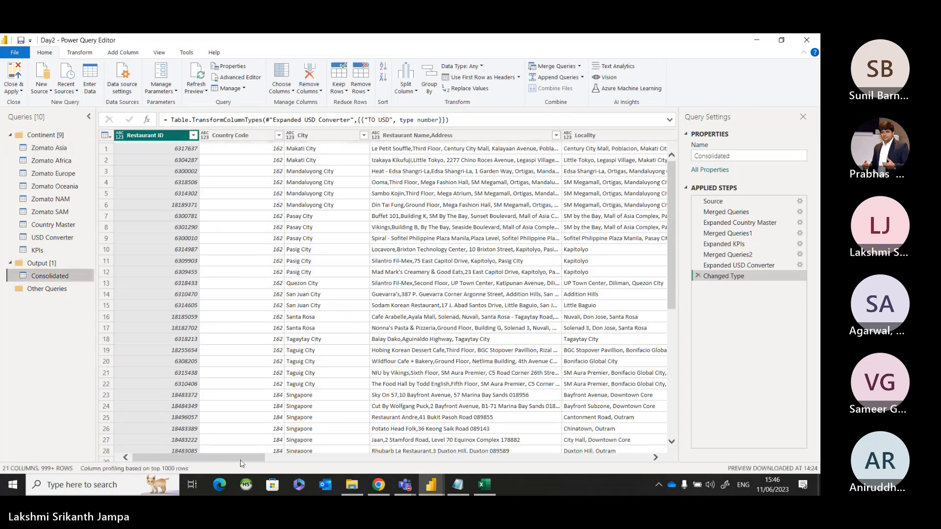
drag(241, 458, 664, 451)
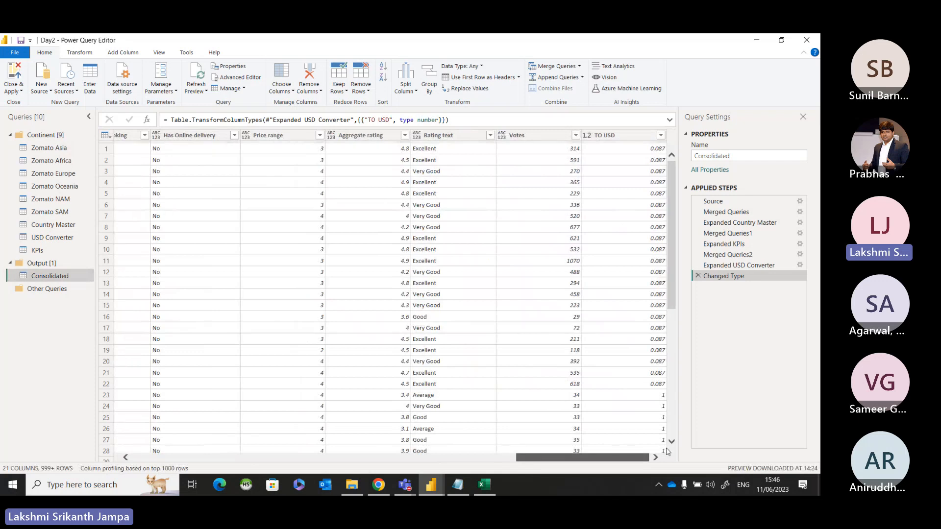
mouse_move(629, 451)
mouse_down()
mouse_move(613, 450)
mouse_move(626, 451)
mouse_up()
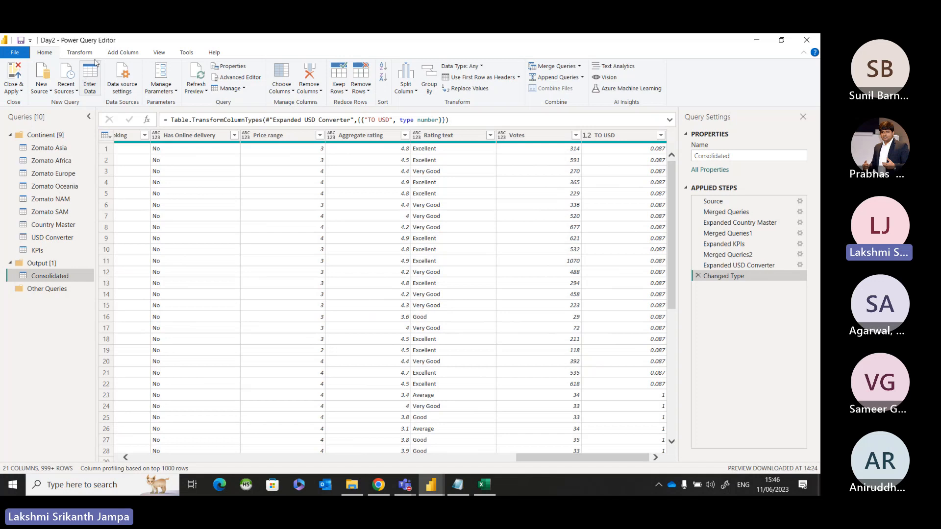
click(120, 52)
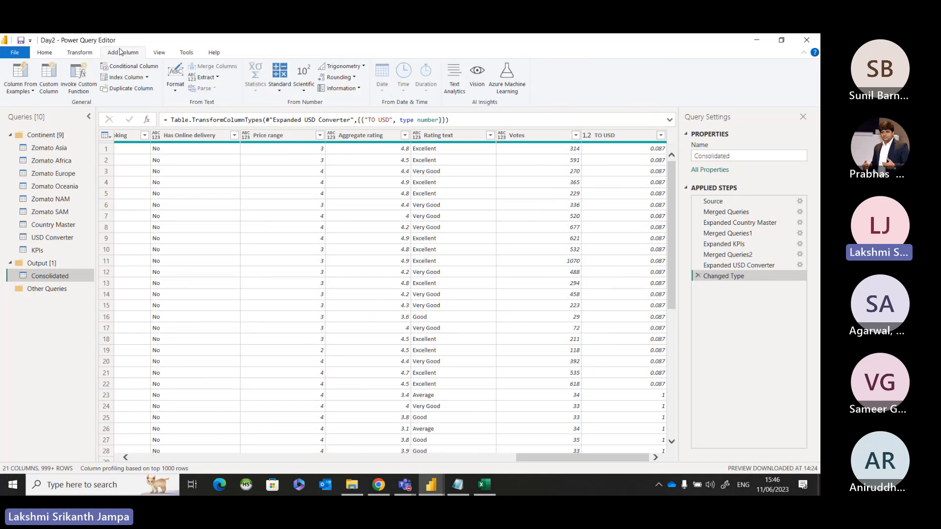
click(49, 77)
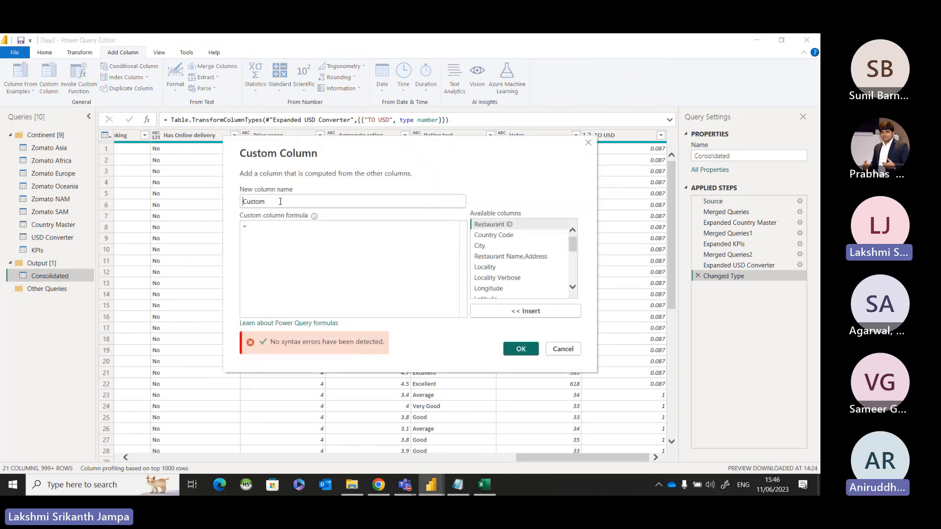
drag(281, 202, 233, 207)
text(Ave)
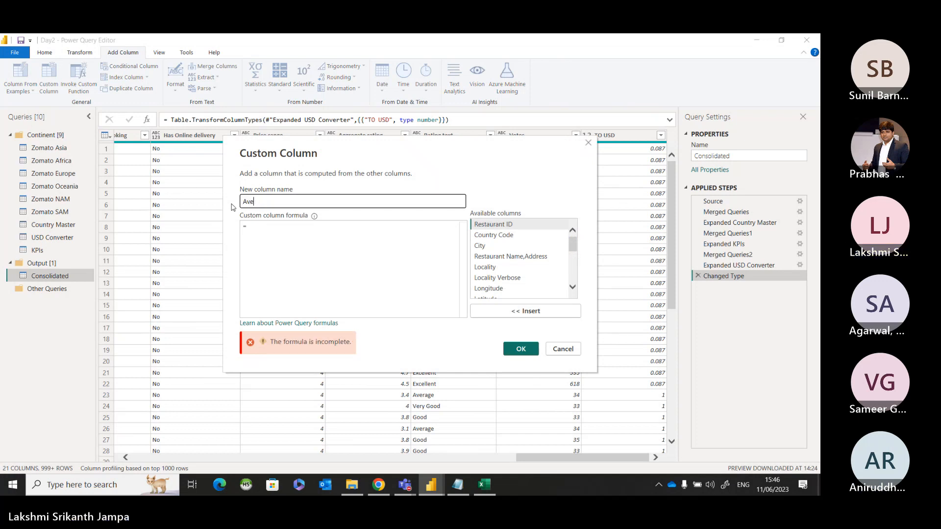
text(arge cos)
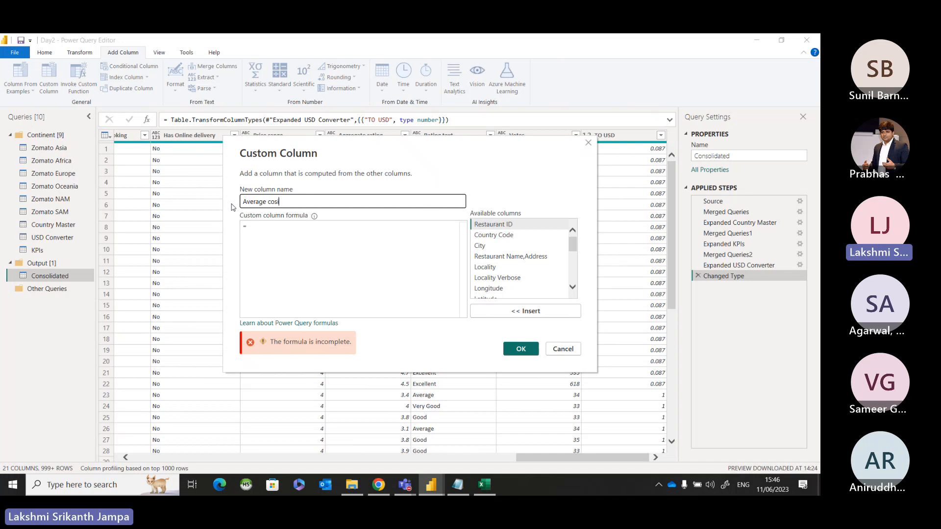
text(t in USF)
key(BackSpace)
text(D)
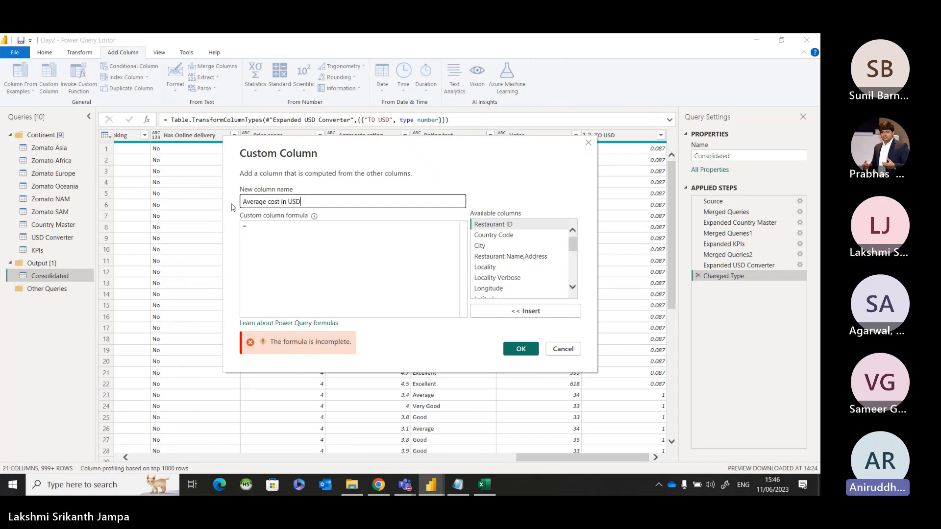
Define the custom column's formula as [Average Cost for two] * [TO USD] and create the column.
click(275, 229)
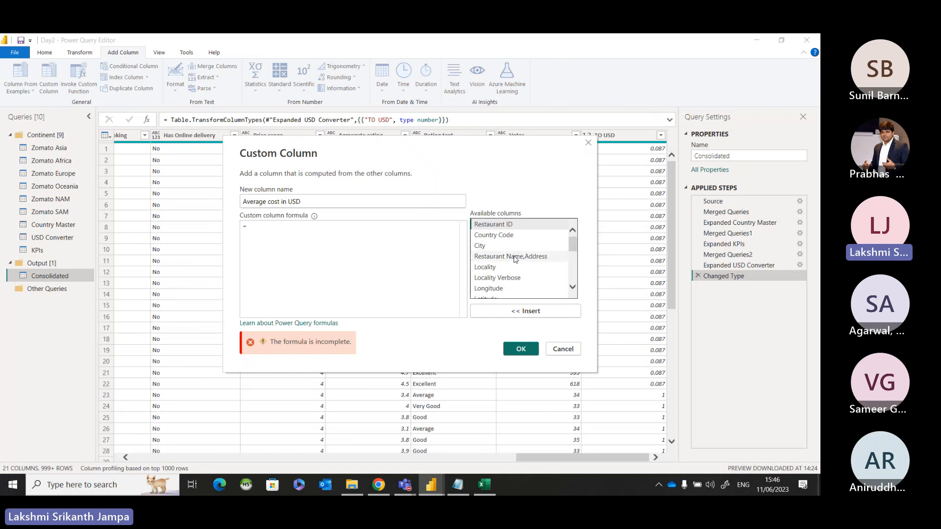
scroll(514, 265, down, 3)
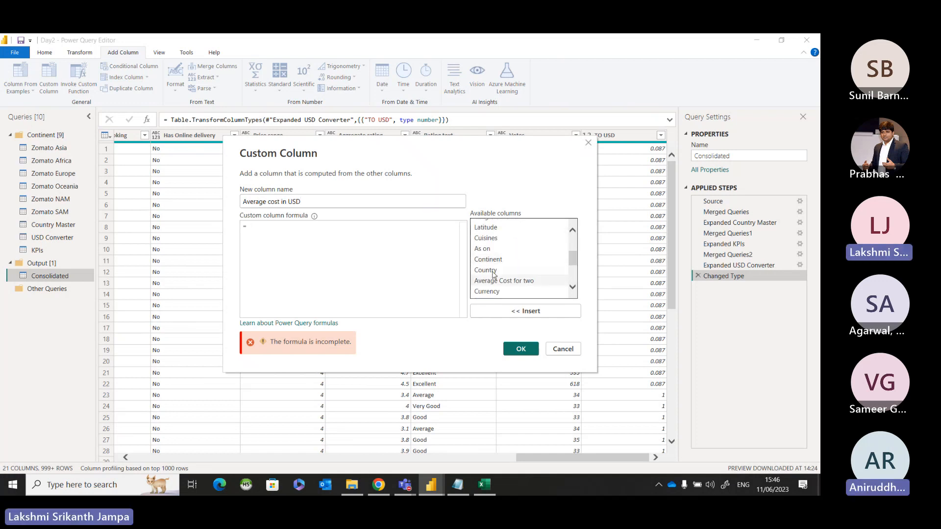
scroll(514, 269, down, 1)
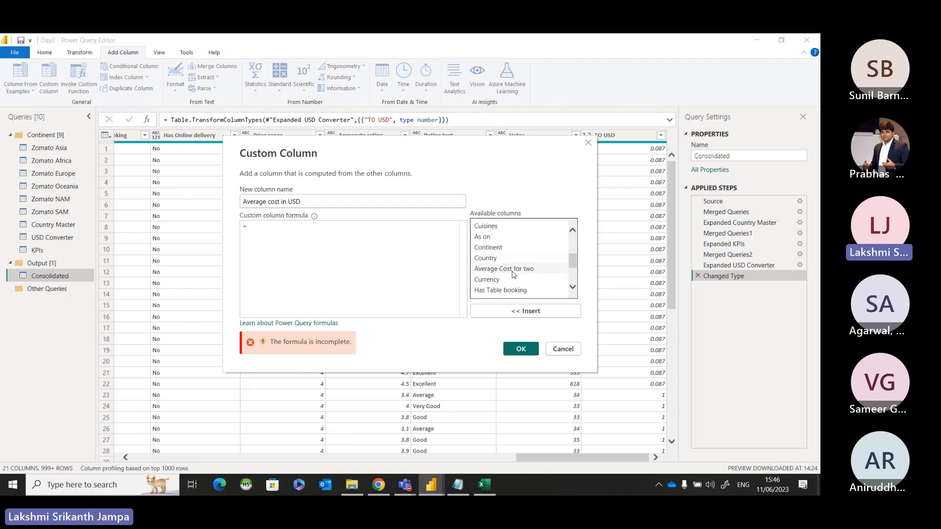
click(512, 270)
double_click(514, 273)
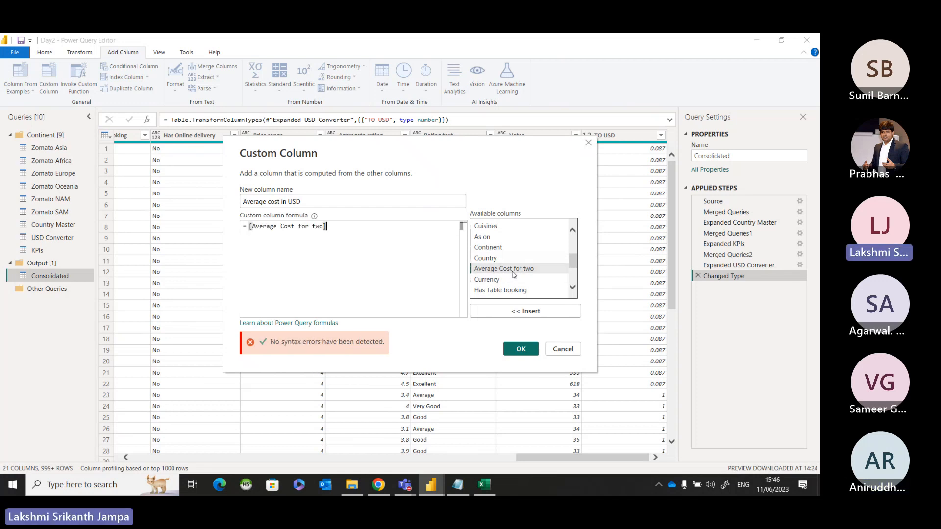
text(*)
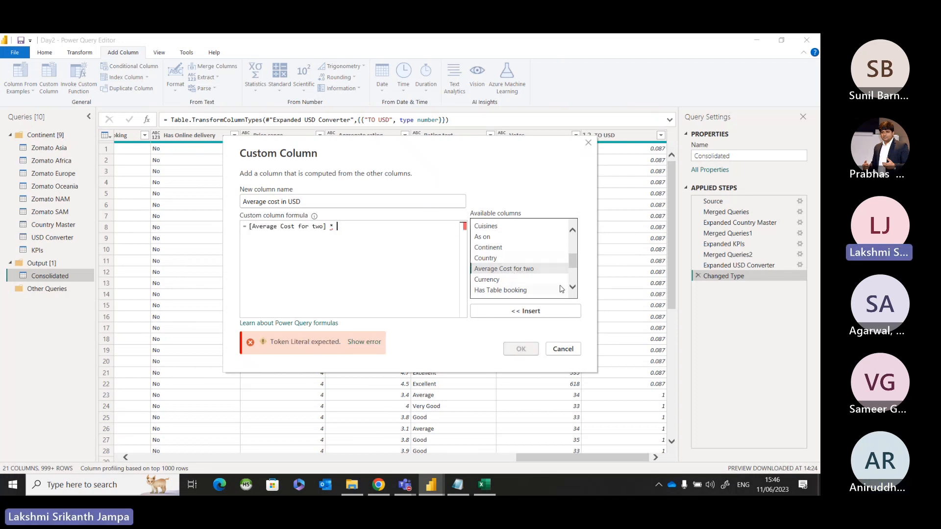
scroll(561, 289, down, 2)
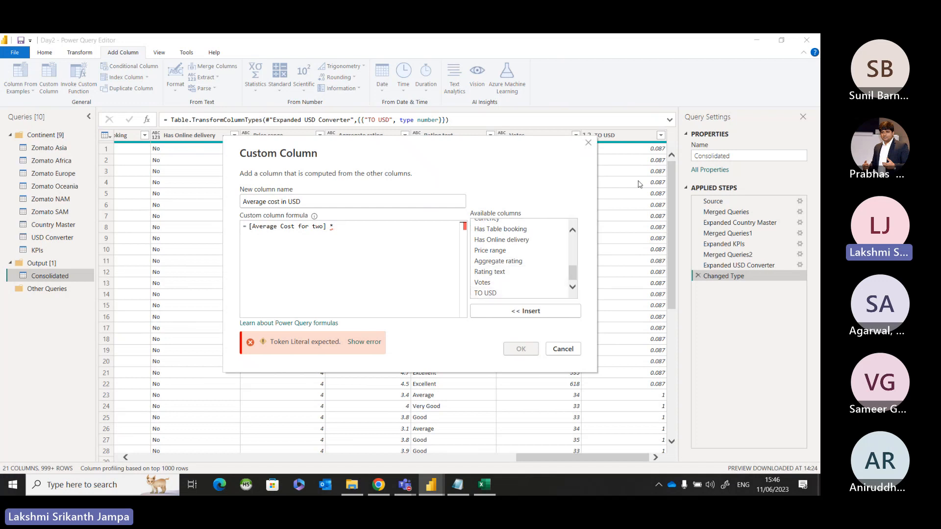
double_click(485, 292)
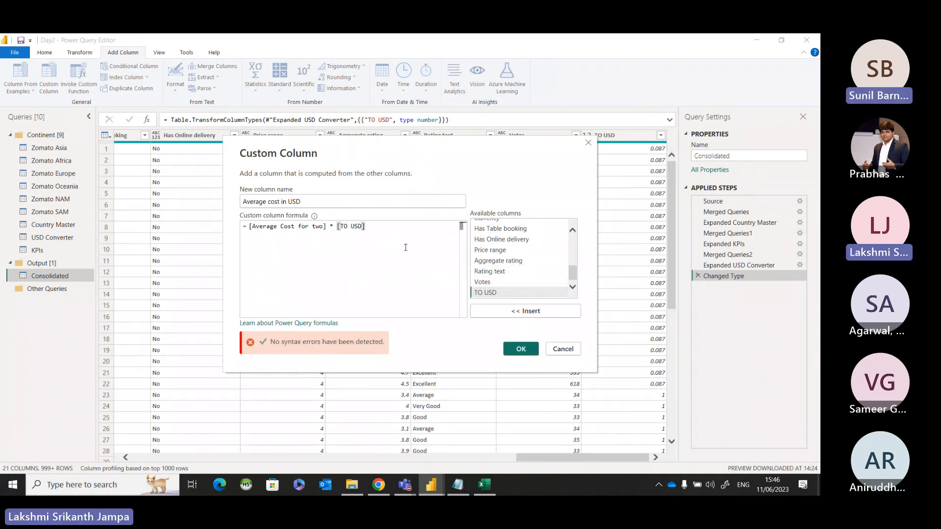
click(518, 351)
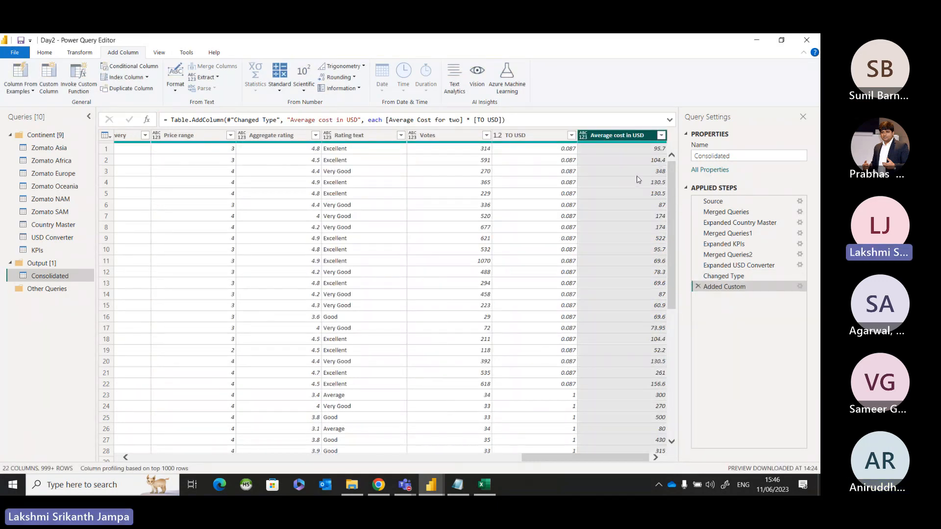
Set the Average cost in USD column to Decimal Number, and close the editor and apply the pending changes.
click(583, 136)
click(620, 146)
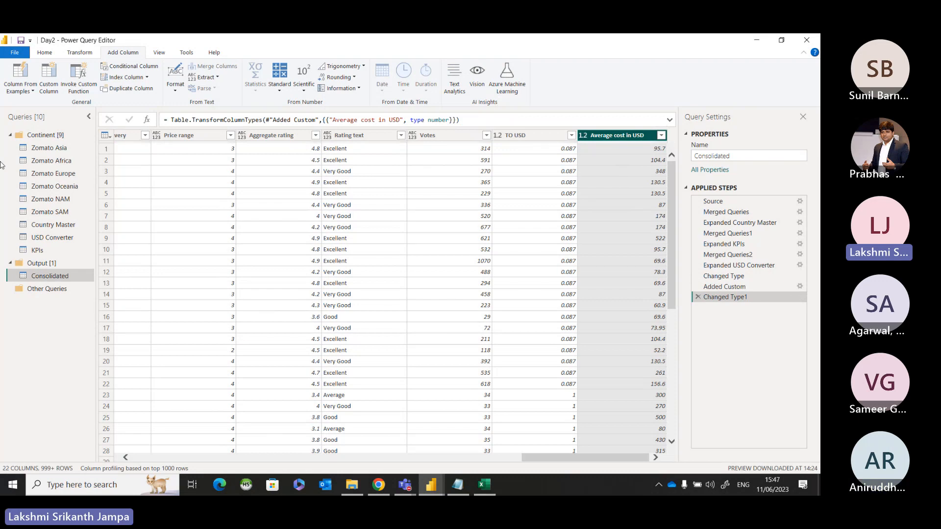
click(51, 54)
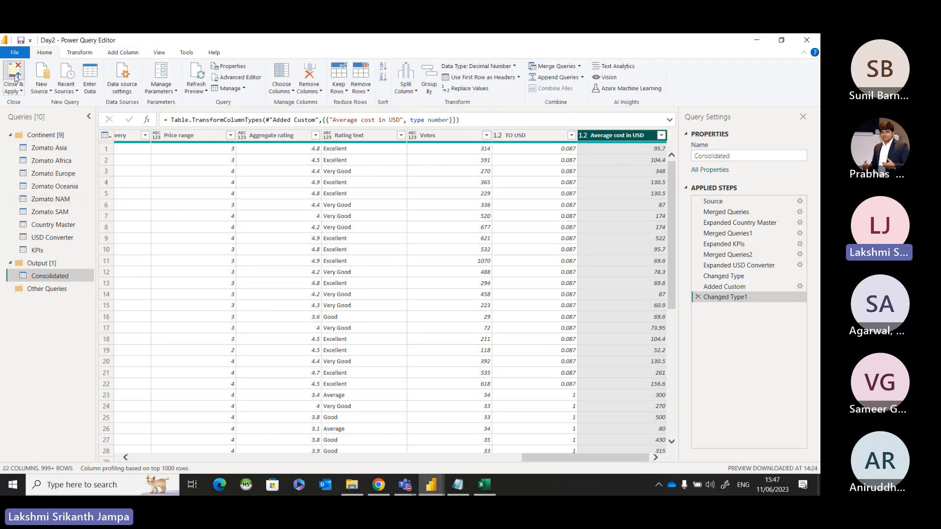
click(14, 78)
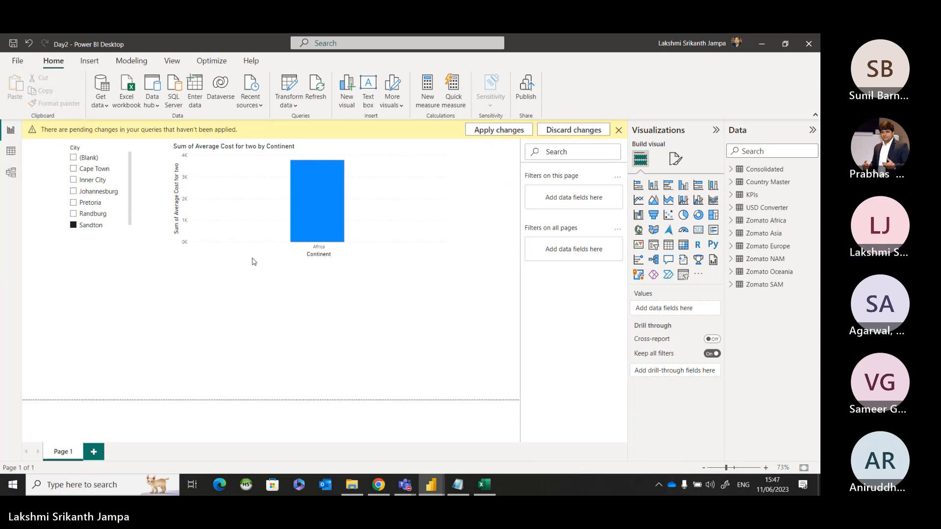
click(503, 131)
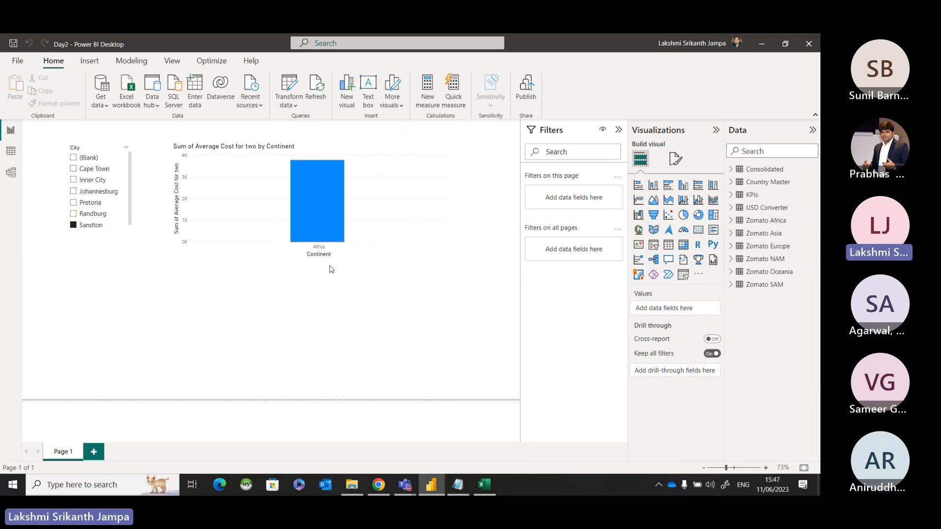
In the model view, autodetect relationships between the tables and look through the resulting list in Manage relationships.
click(14, 178)
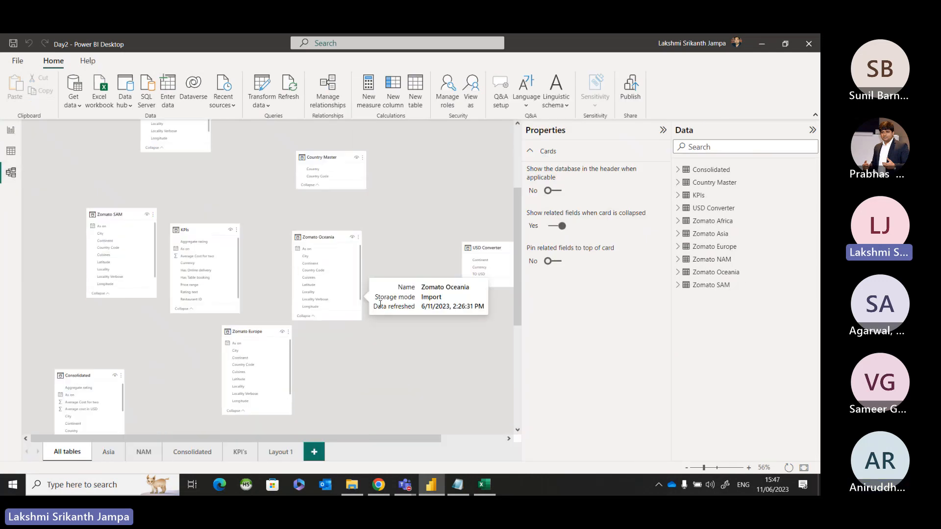
scroll(387, 324, down, 3)
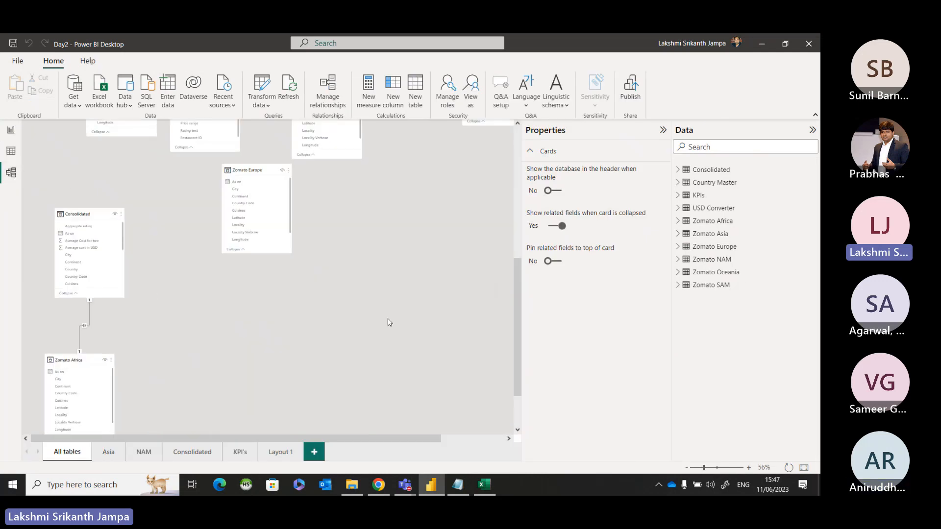
scroll(389, 322, up, 5)
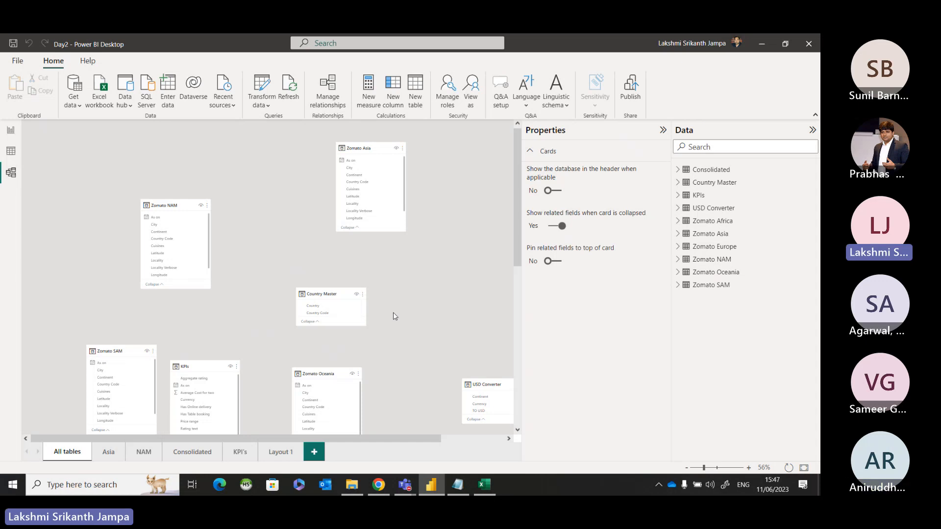
click(320, 98)
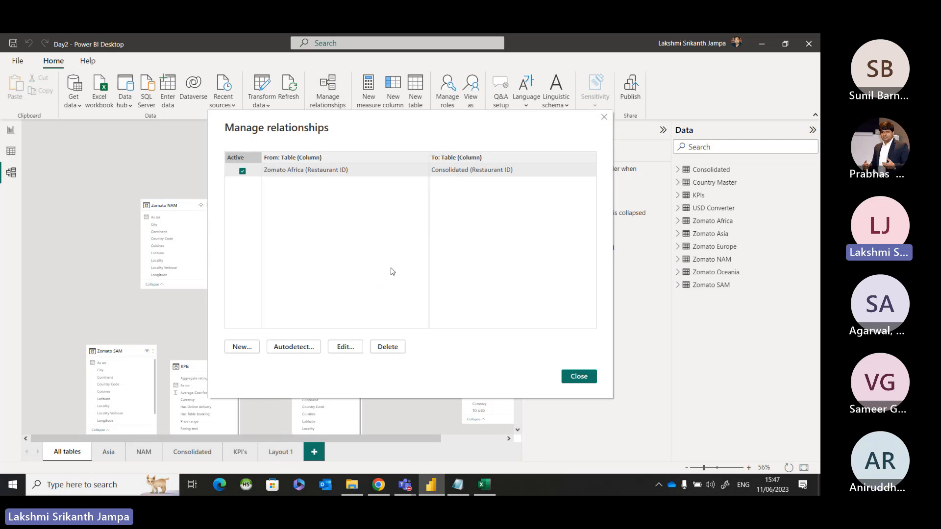
click(295, 348)
click(295, 348)
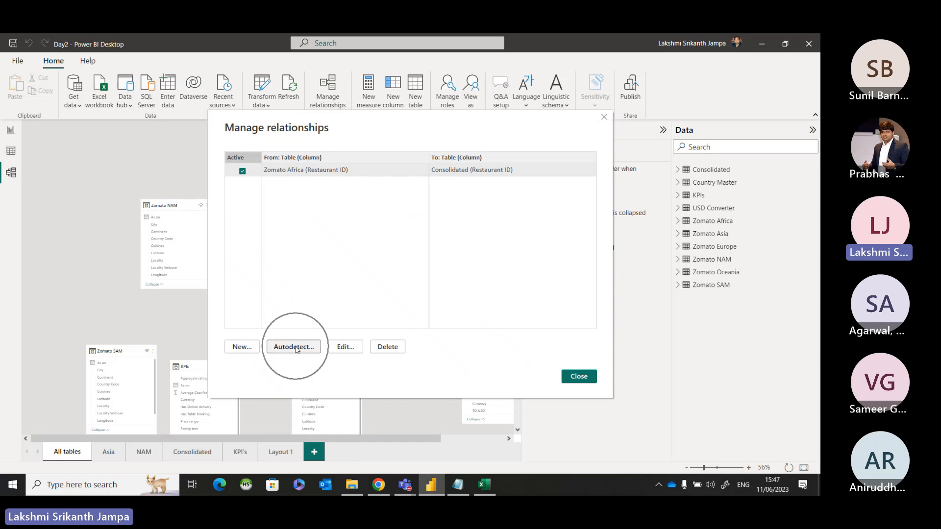
click(295, 347)
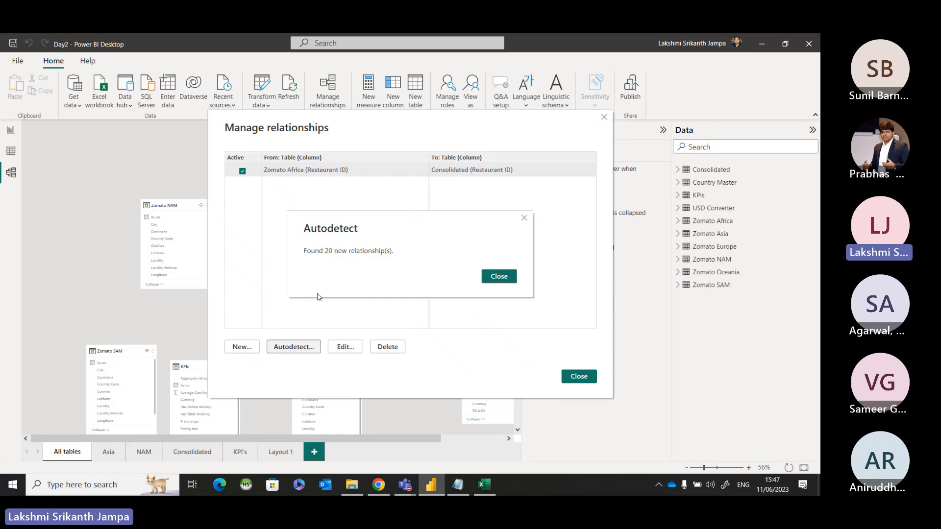
click(507, 278)
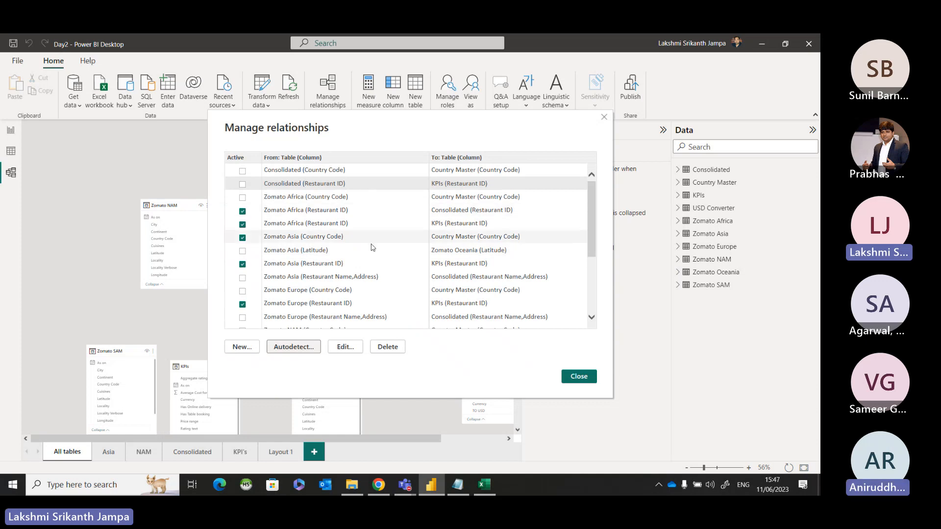
scroll(372, 248, down, 3)
scroll(371, 256, up, 3)
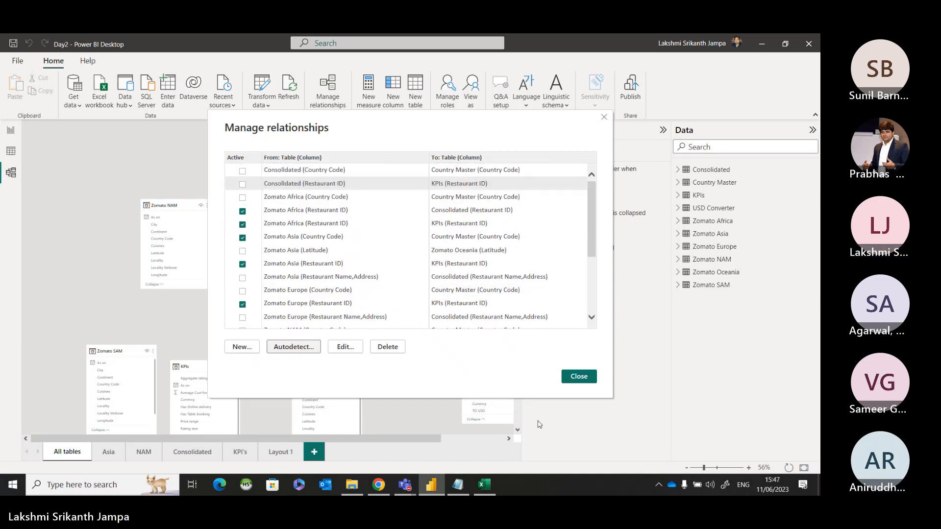
click(576, 377)
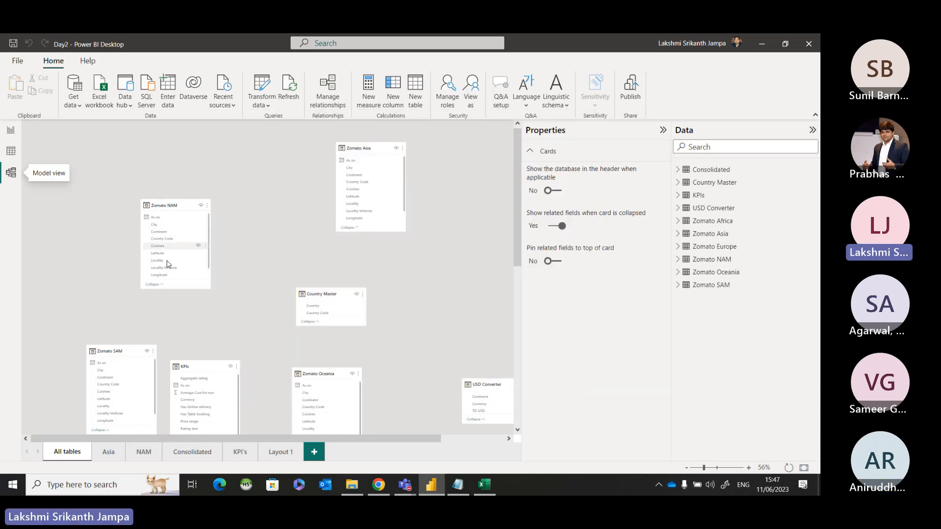
Examine the relationship lines between the tables in the All tables layout.
scroll(334, 294, down, 5)
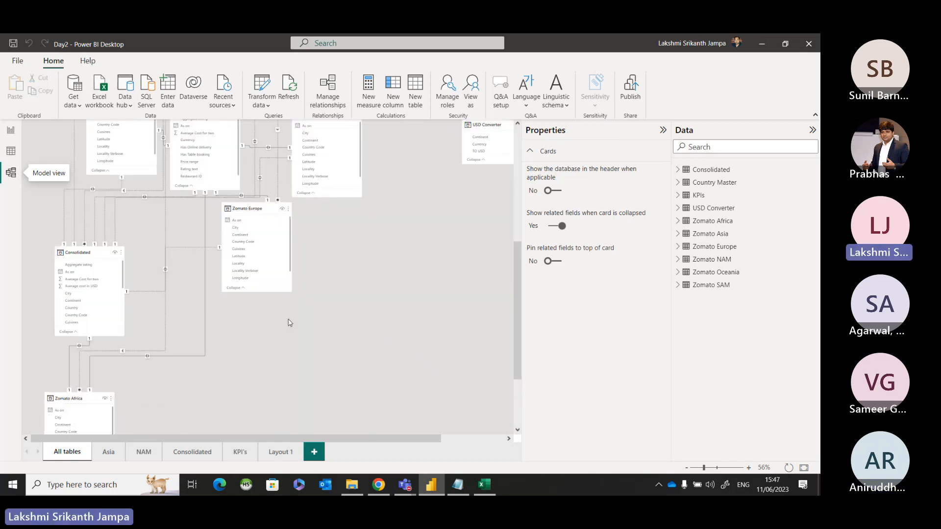
scroll(291, 320, down, 2)
scroll(292, 317, up, 7)
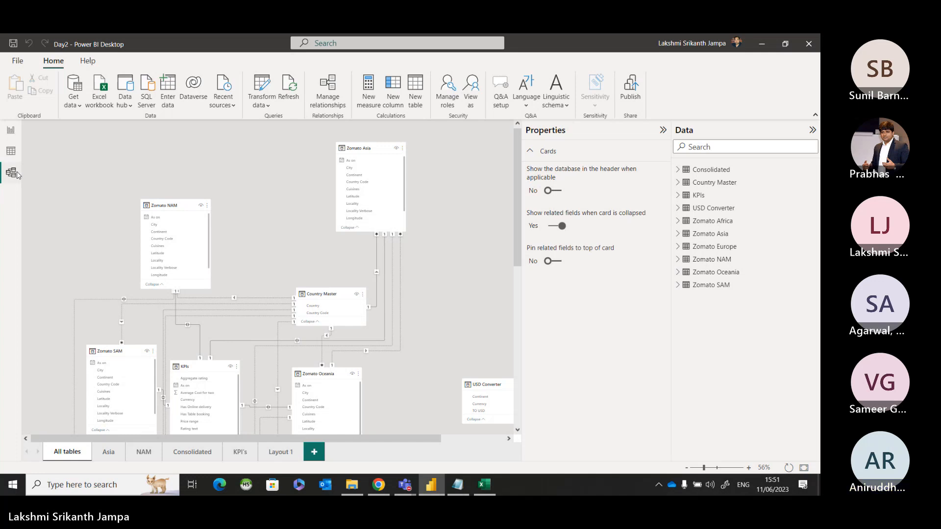
Switch to the Microsoft Teams meeting window to check the participants and chat, and minimise it again.
mouse_move(403, 485)
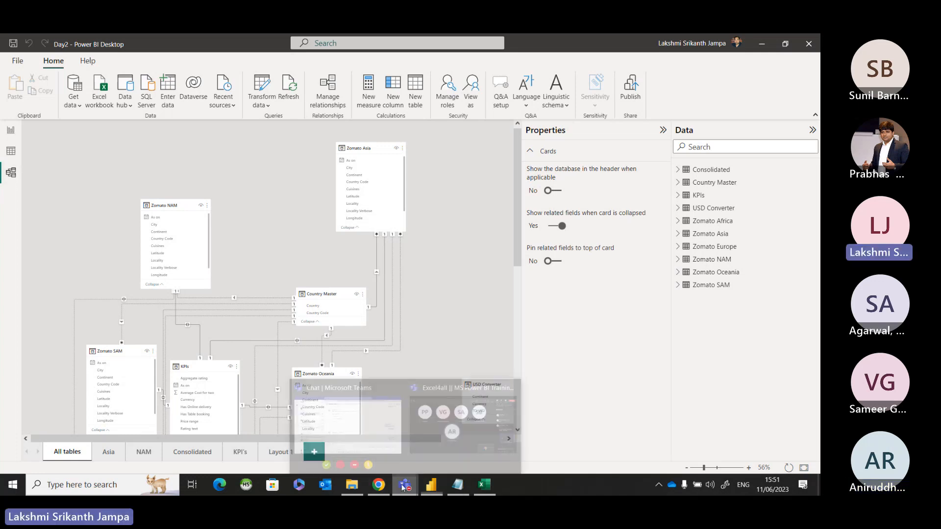
click(447, 404)
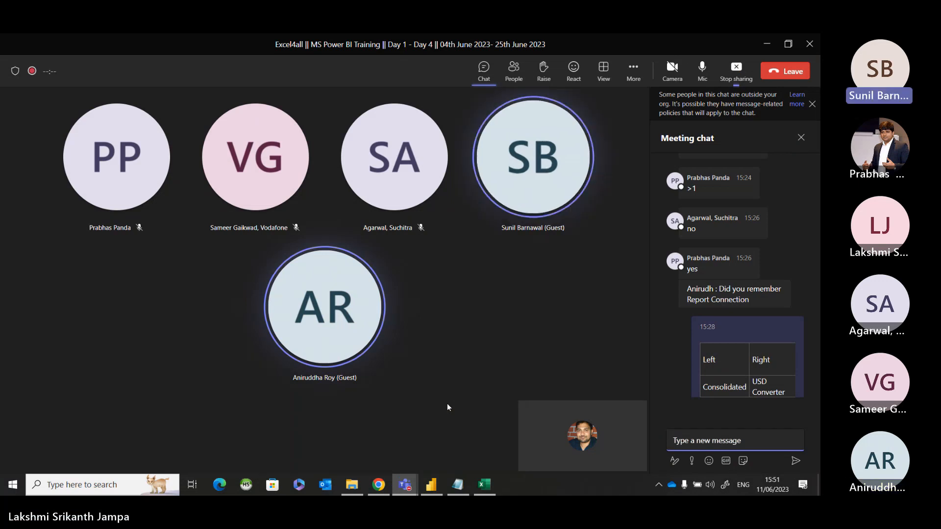
click(767, 43)
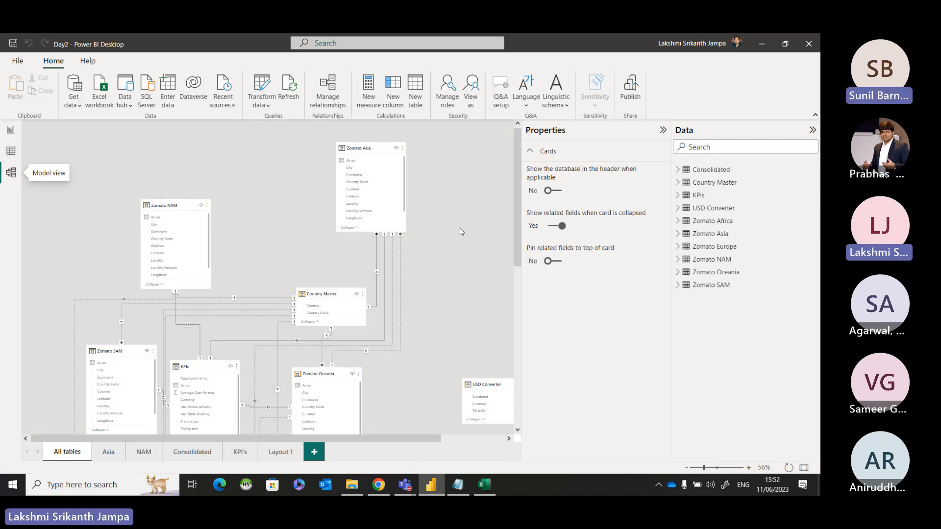
Return to the report page, and open the Retail Analysis Sample PBIX file from the Power BI Trainings folder.
click(9, 134)
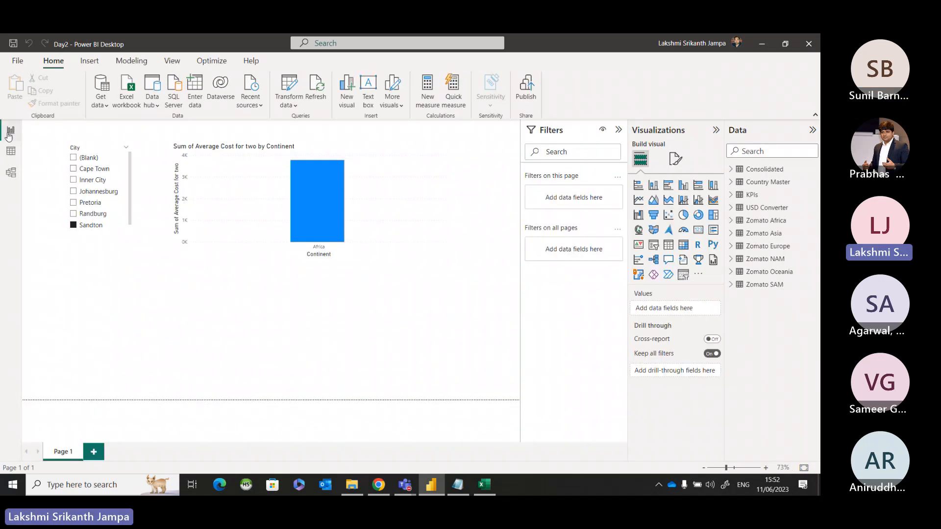
click(352, 485)
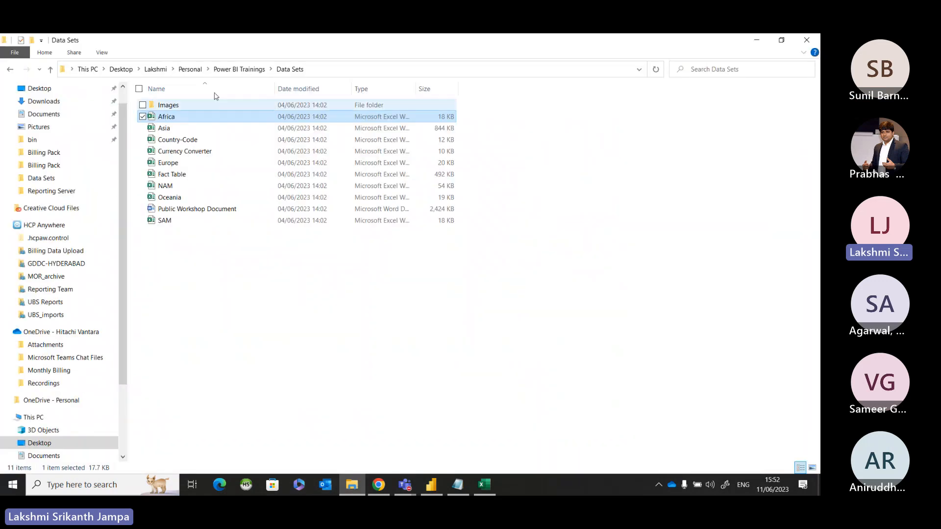
click(245, 72)
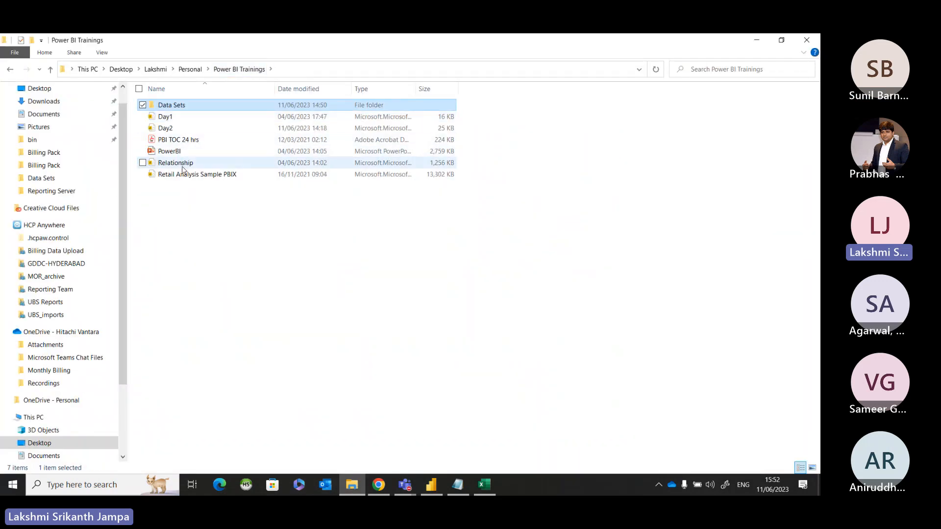
click(186, 175)
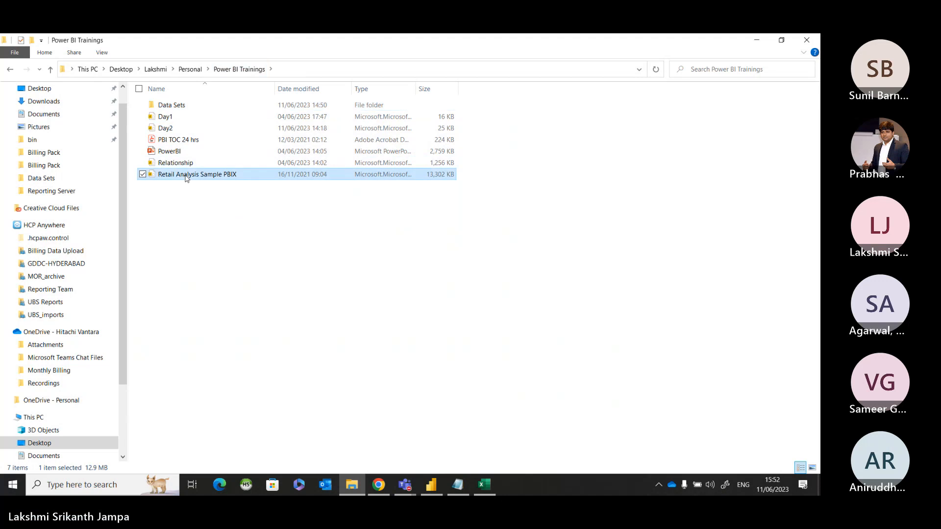
double_click(187, 175)
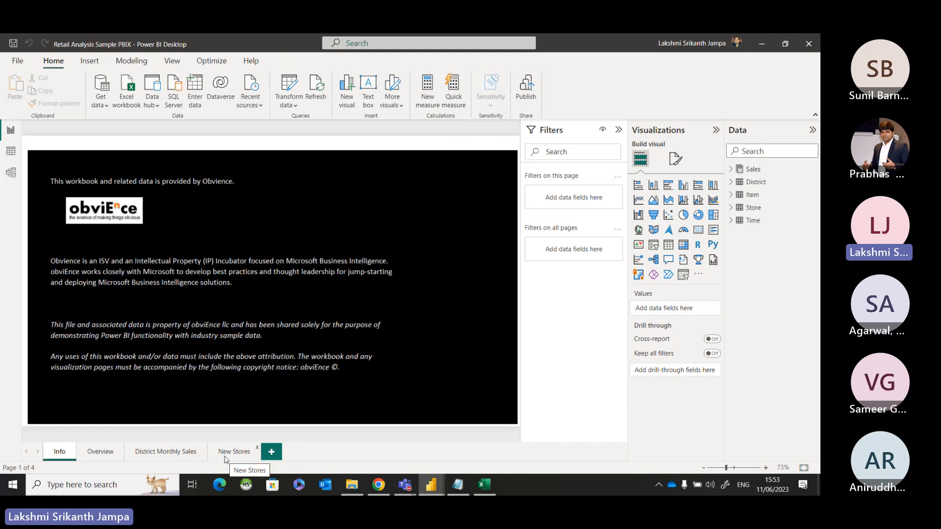
Open the Overview report page and stop the tip about pausing visual queries from showing again.
click(475, 246)
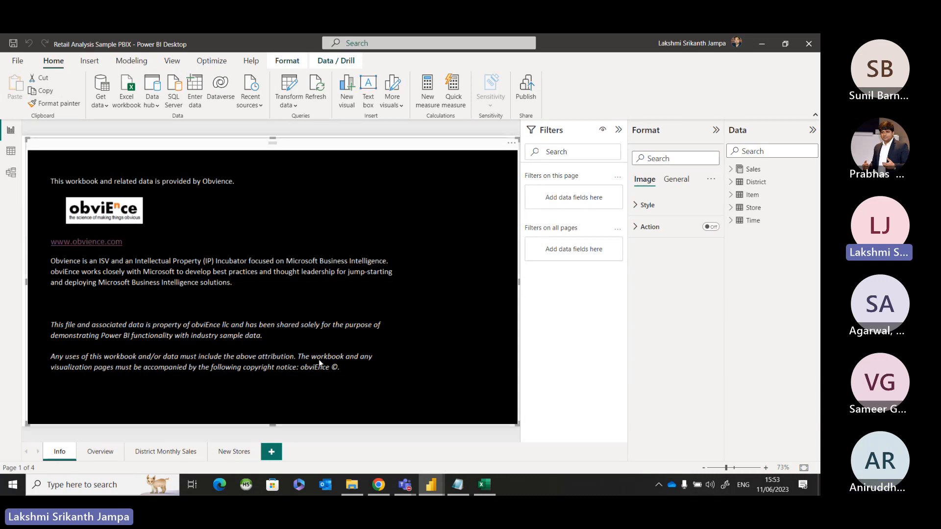
click(98, 452)
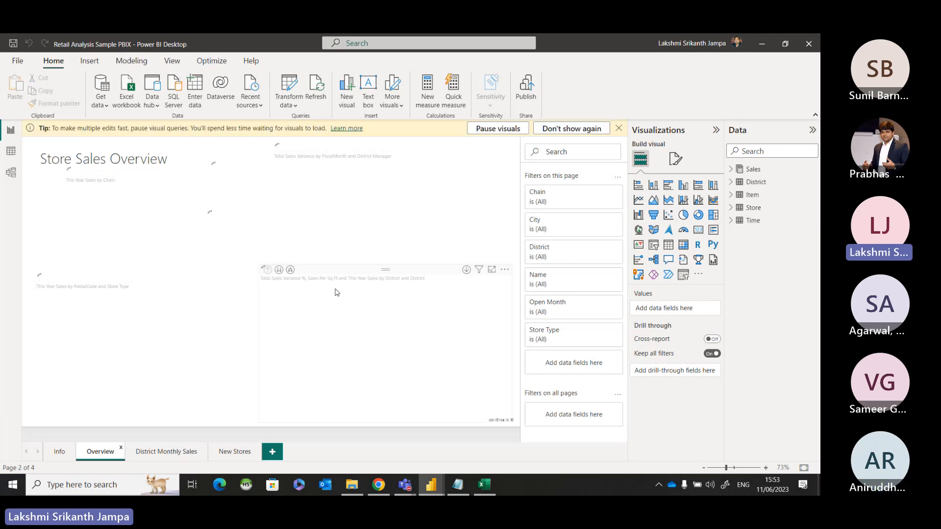
click(583, 129)
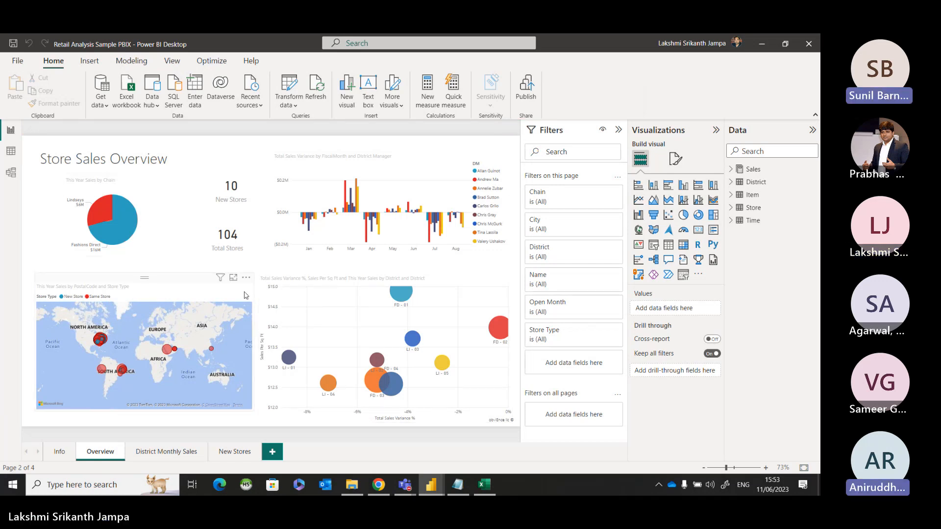
On the District Monthly Sales page, filter the visuals by successive managers in the District Manager slicer, ending with the fifth one listed.
click(164, 451)
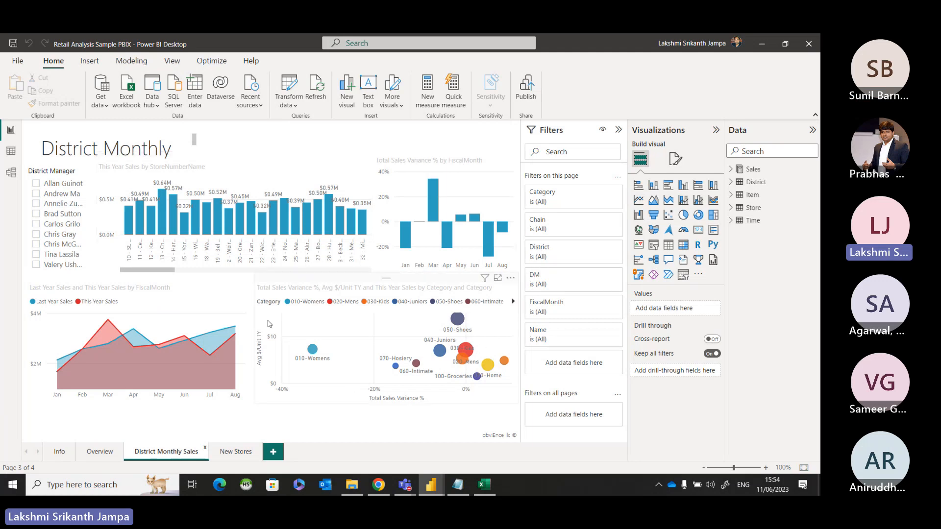
click(37, 183)
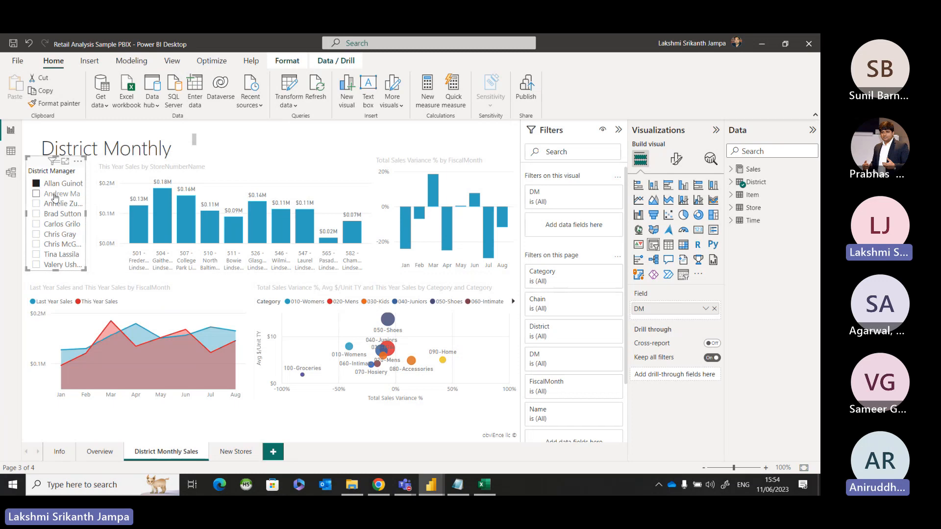
click(39, 196)
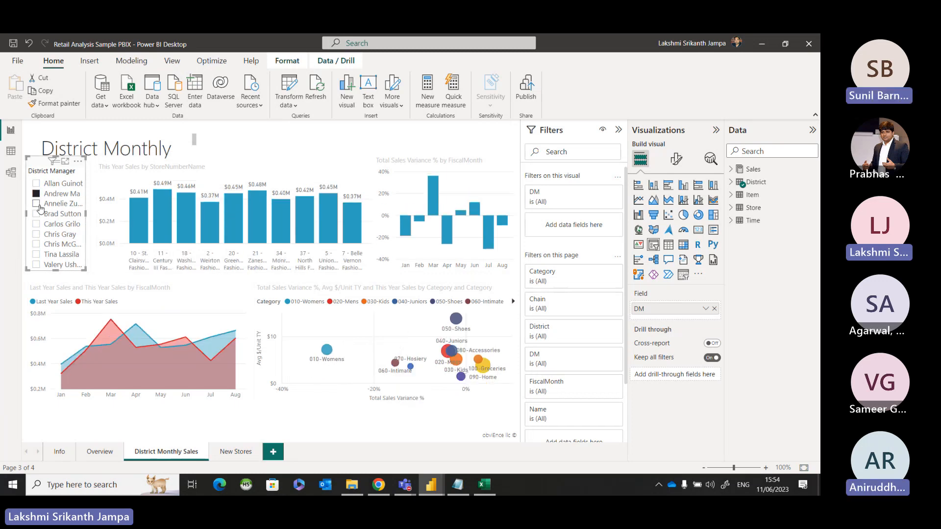
click(39, 205)
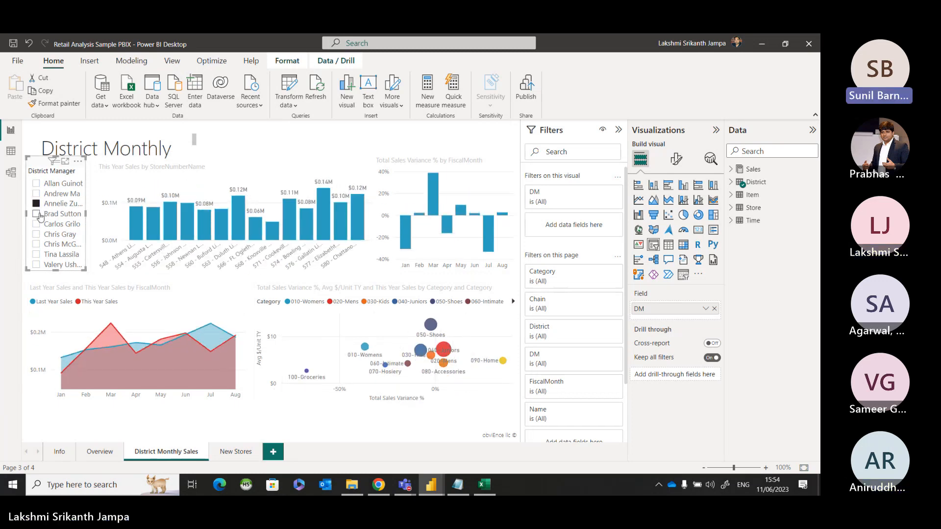
click(39, 214)
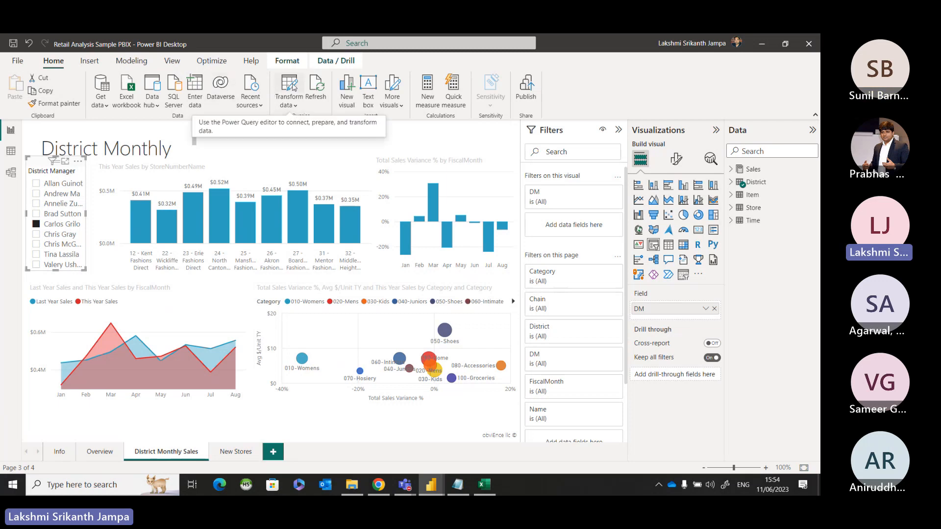
Check the queries in the Power Query Editor, close it, and view all tables and their relationships in the model view.
click(289, 85)
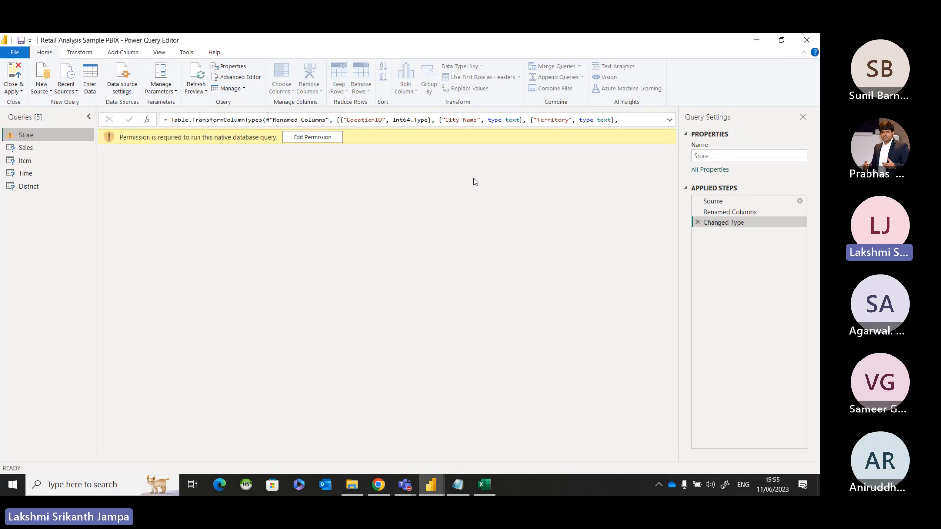
click(810, 38)
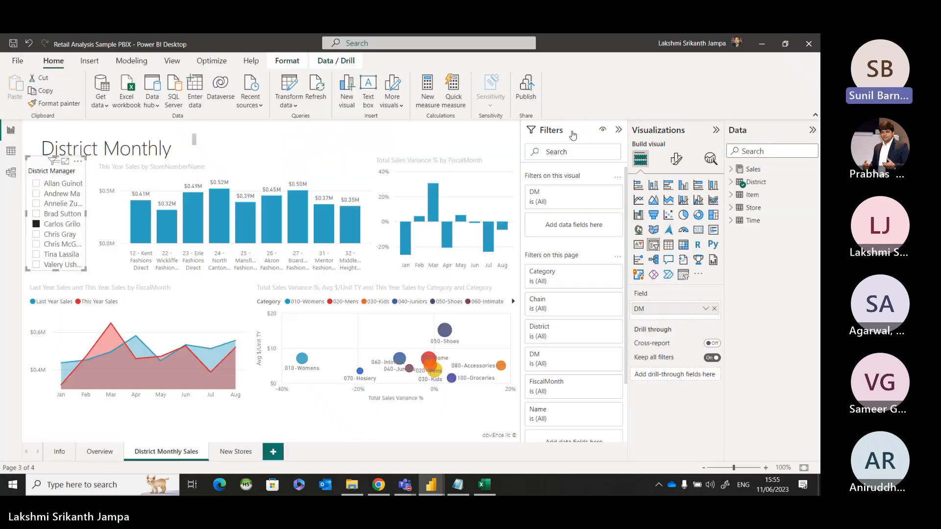
click(11, 175)
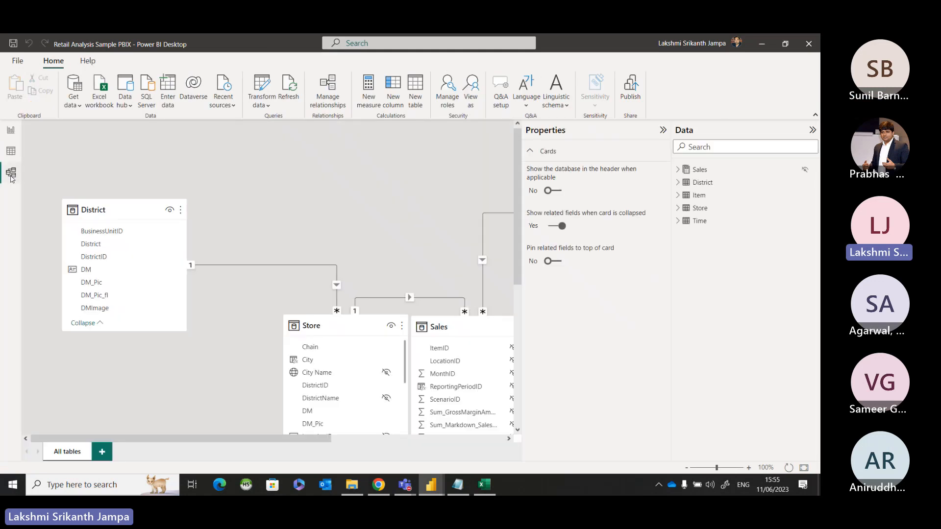
scroll(357, 212, down, 3)
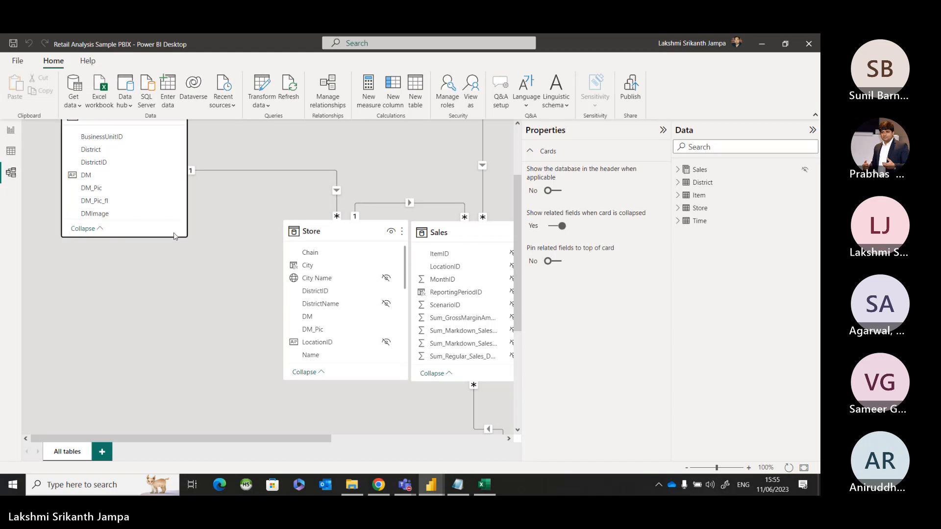
key(ctrl+a)
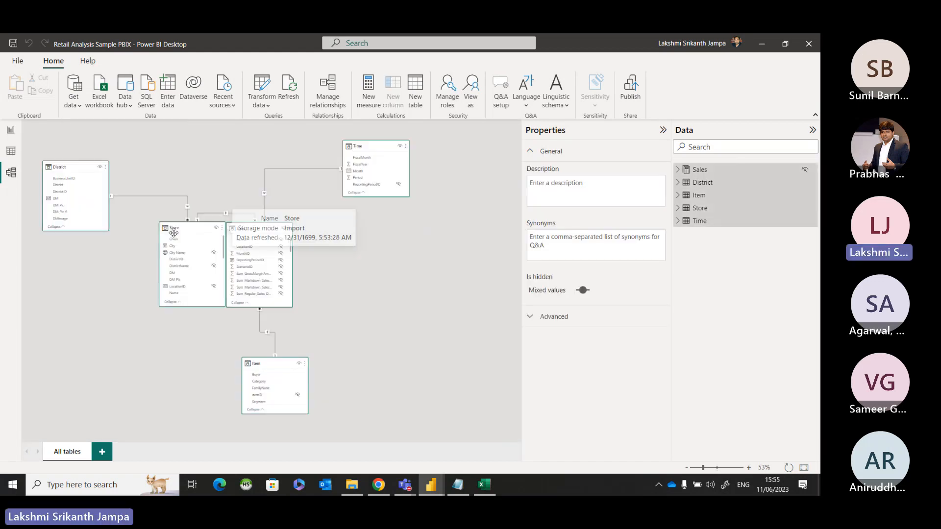
click(384, 413)
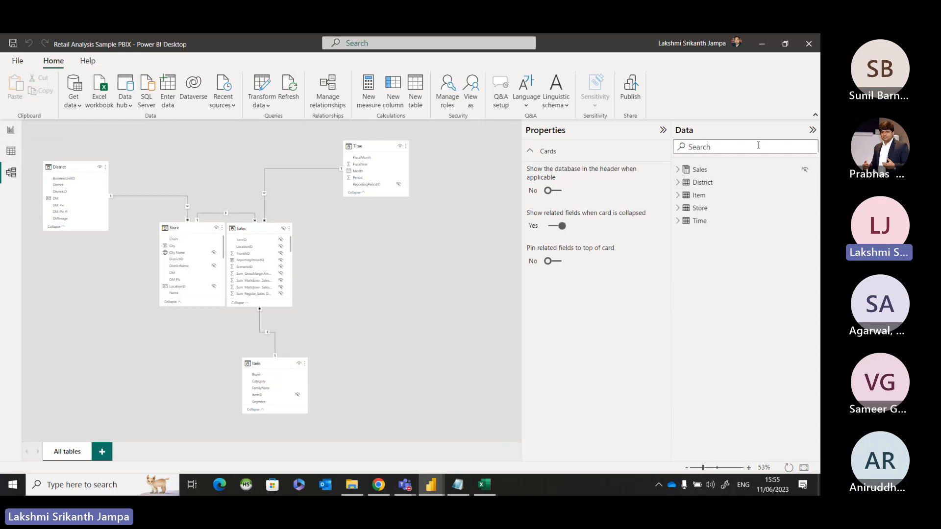
Look through the District table's fields and search the model's data fields for "Manager".
click(678, 183)
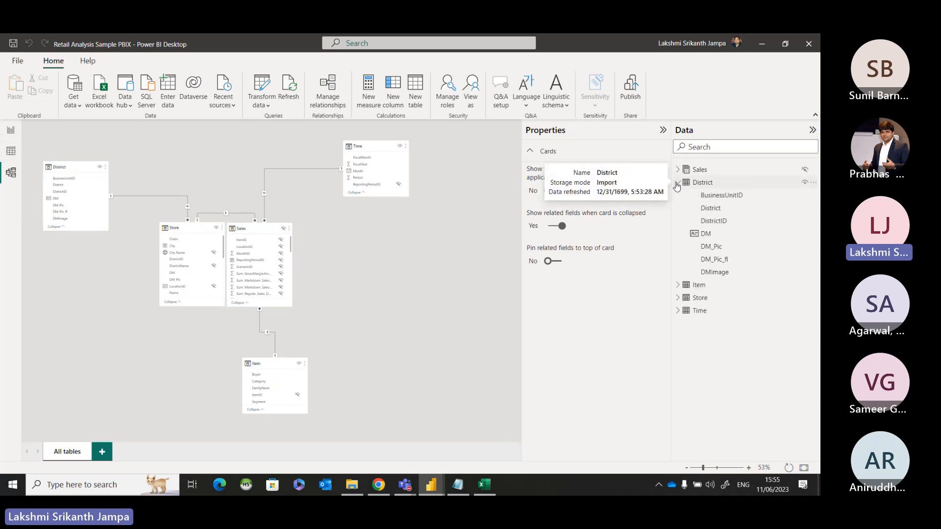
click(677, 183)
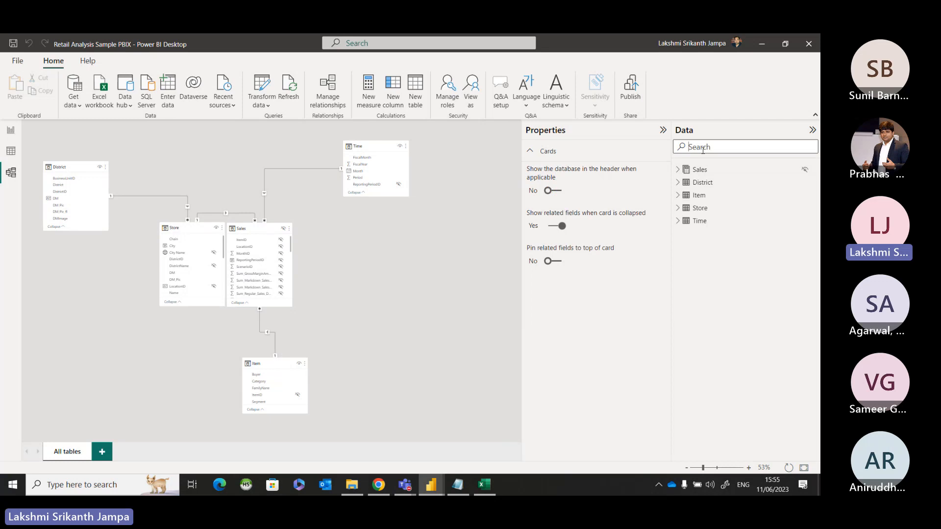
text(Manager)
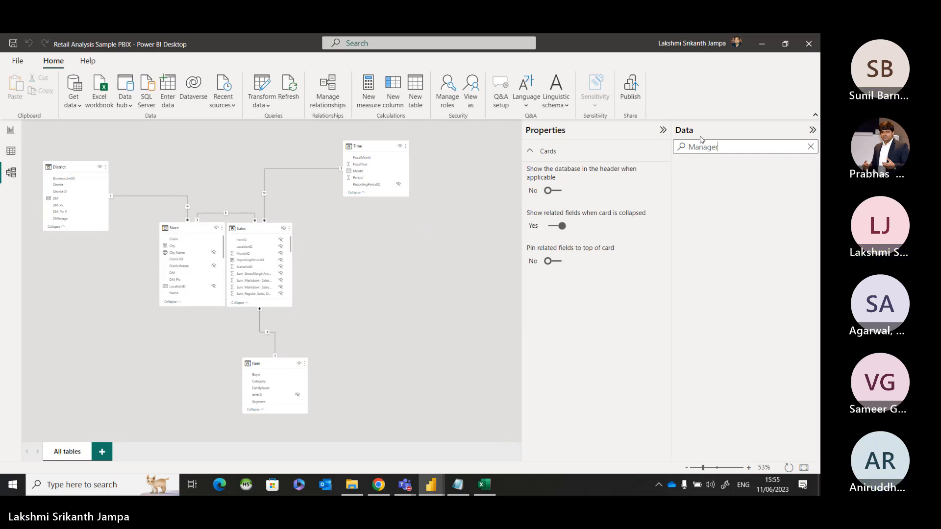
Find the District Manager slicer's source field in the report's District table and search the model's fields for "DM".
click(11, 136)
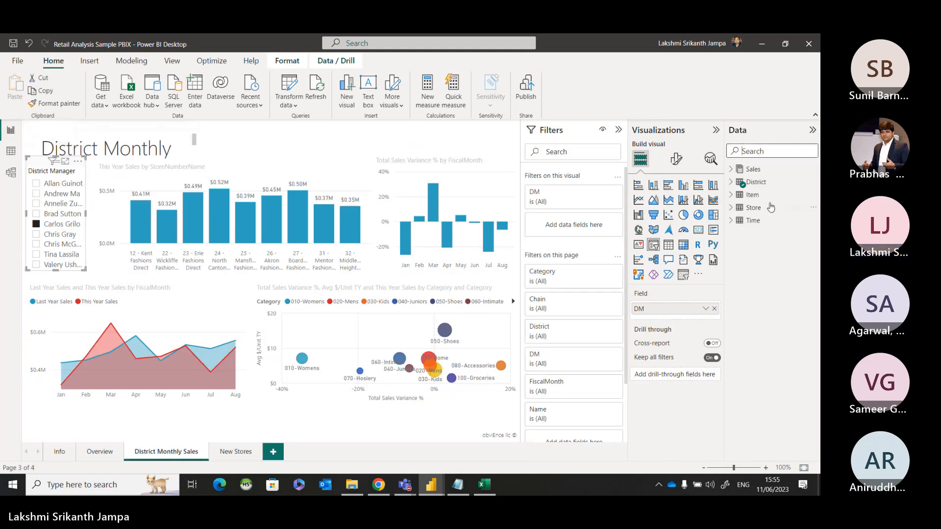
click(731, 183)
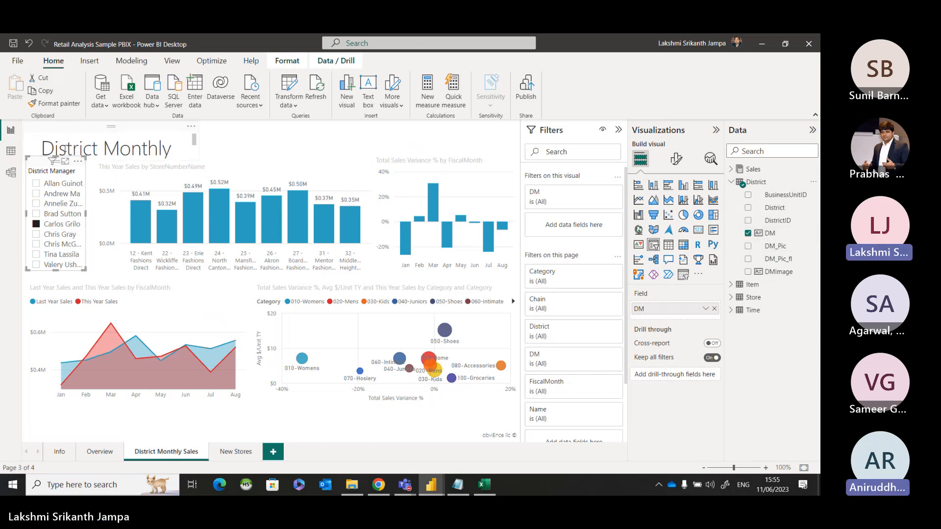
click(11, 172)
drag(719, 142, 666, 153)
text(DM)
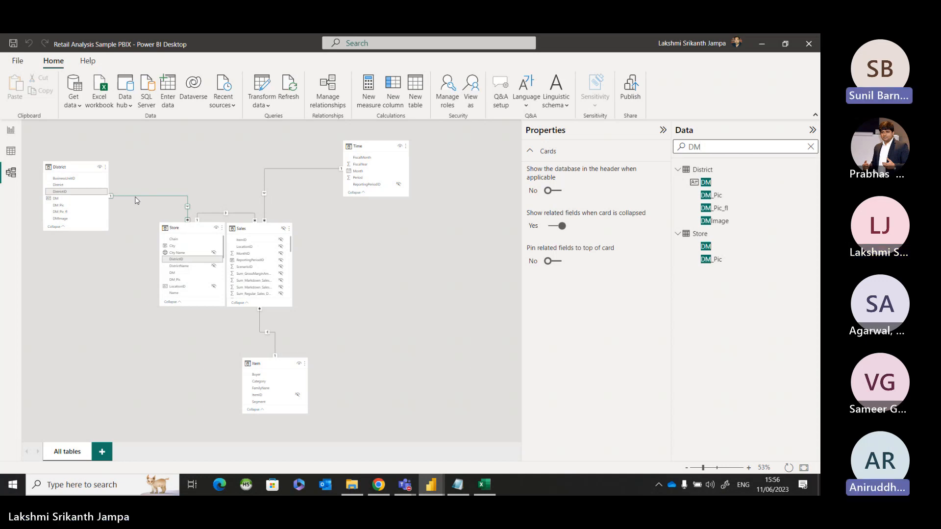
Examine the relationship between the District and Store tables and the fields in both tables up close.
scroll(136, 200, up, 8)
scroll(174, 262, up, 3)
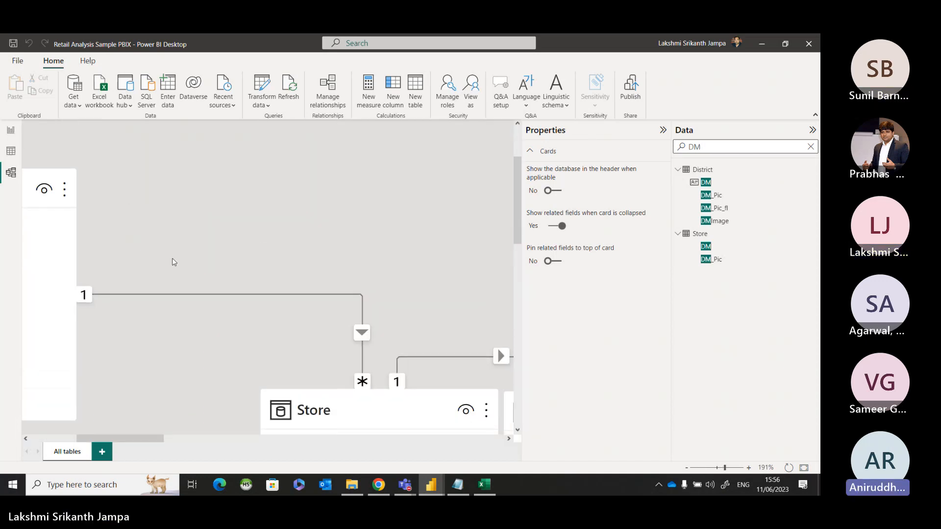
scroll(147, 438, left, 5)
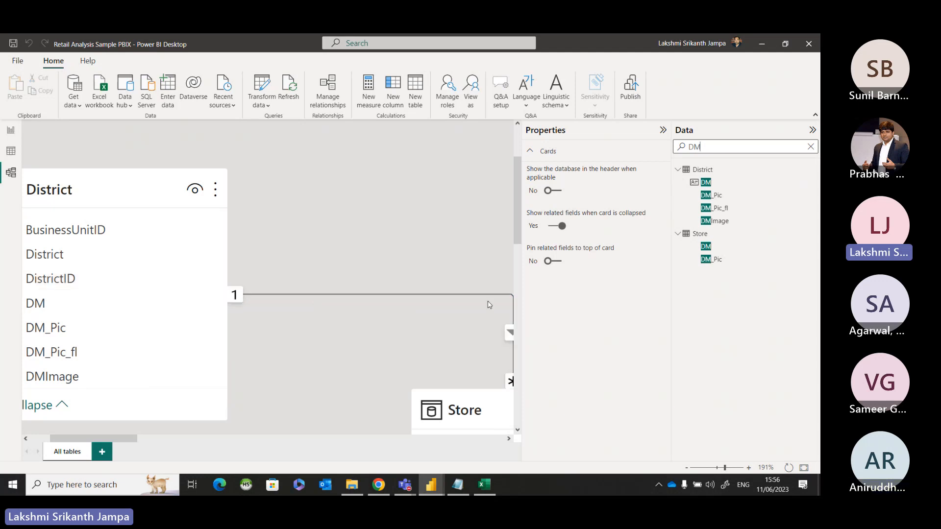
scroll(216, 313, down, 1)
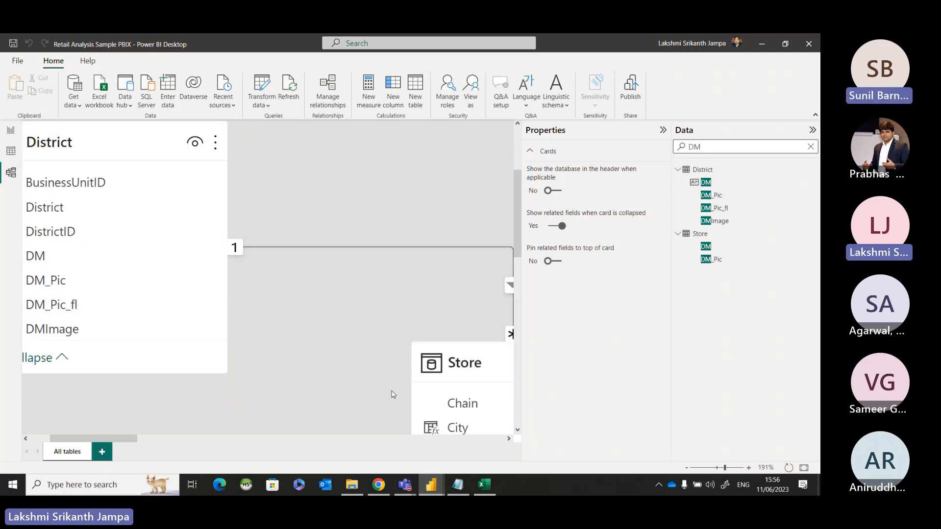
scroll(220, 416, right, 1)
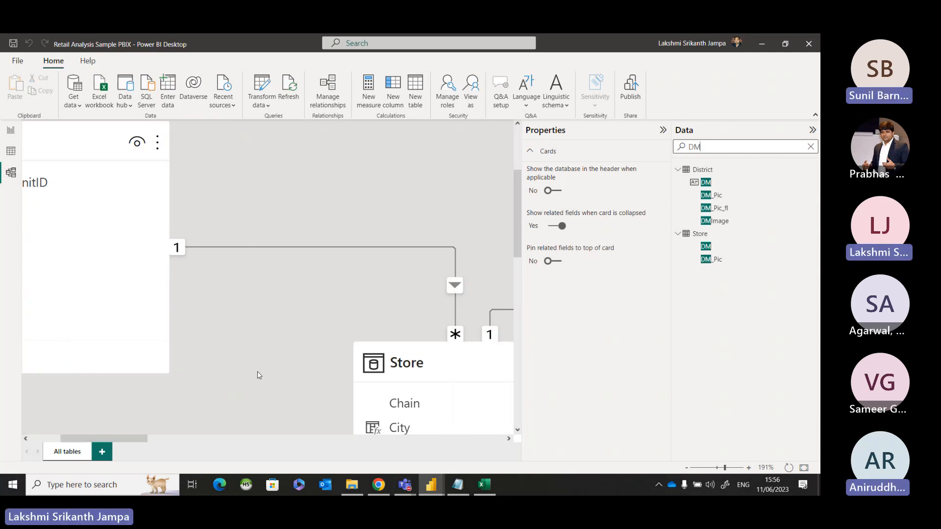
scroll(258, 374, down, 2)
scroll(371, 346, down, 1)
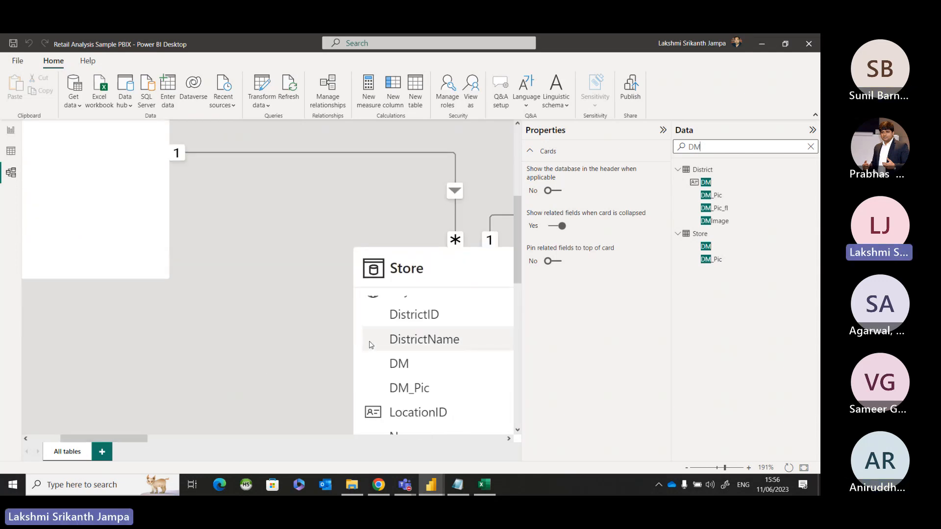
scroll(198, 291, up, 3)
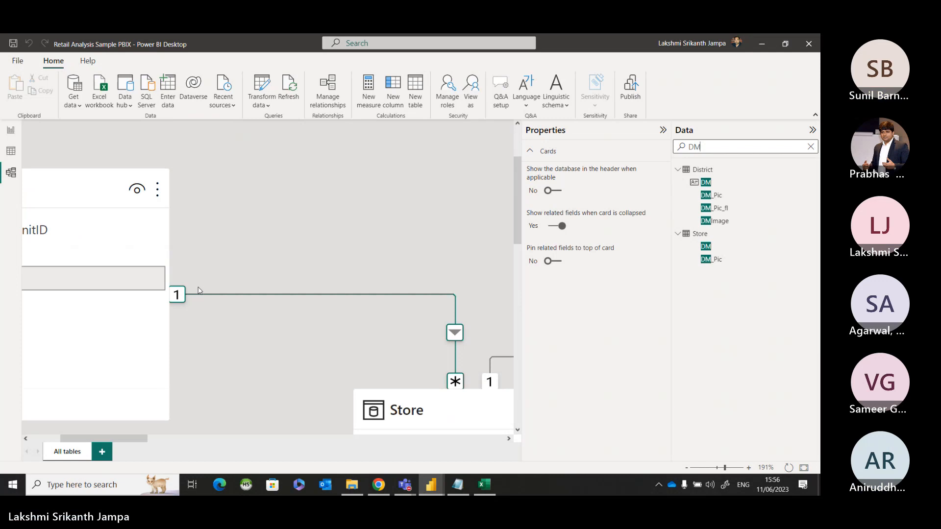
scroll(201, 282, down, 2)
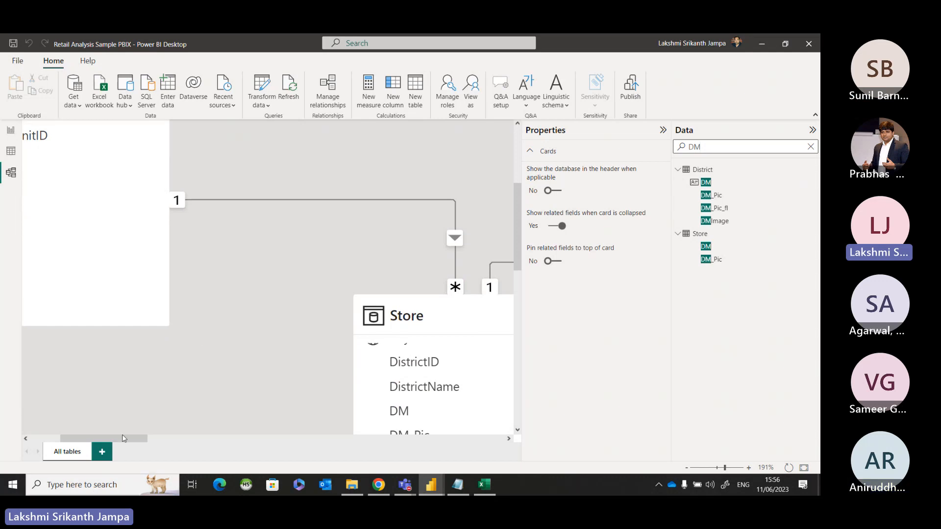
drag(114, 438, 93, 438)
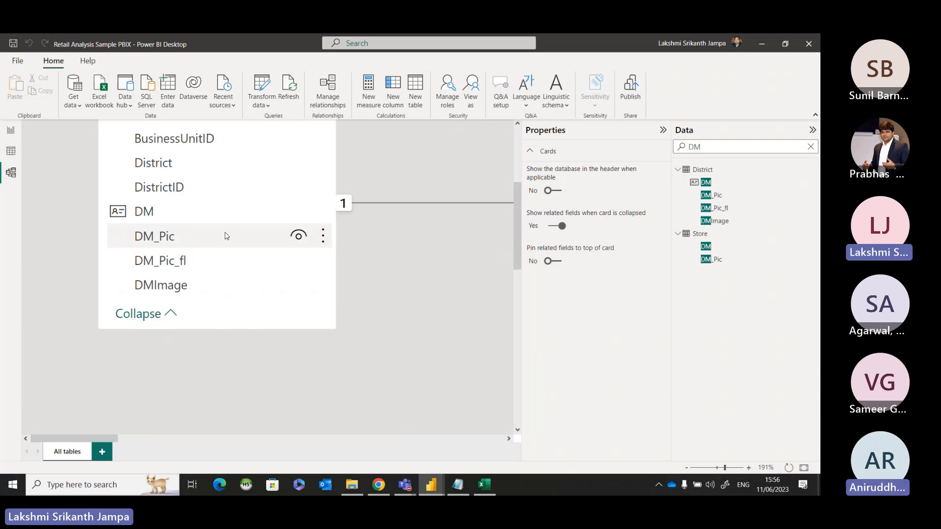
Delete the relationship between the District and Store tables and return to the District Monthly Sales report page.
click(10, 130)
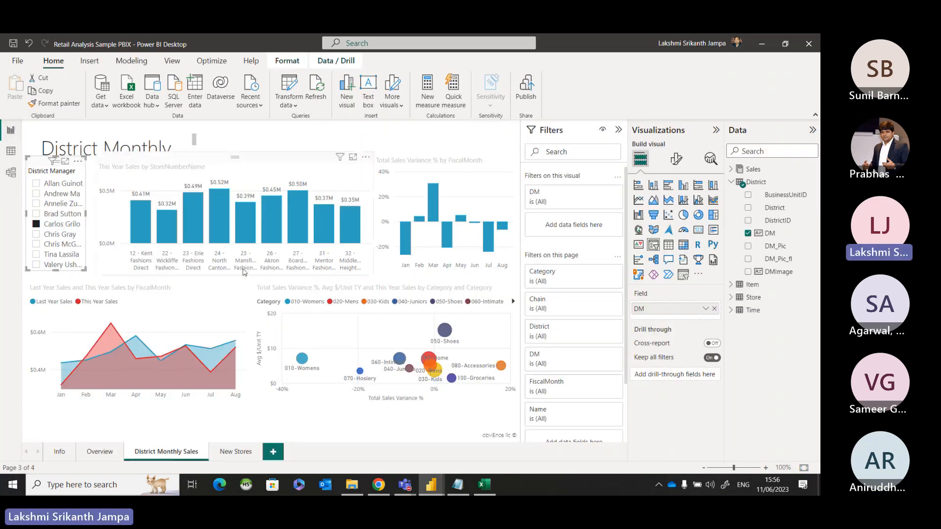
click(10, 173)
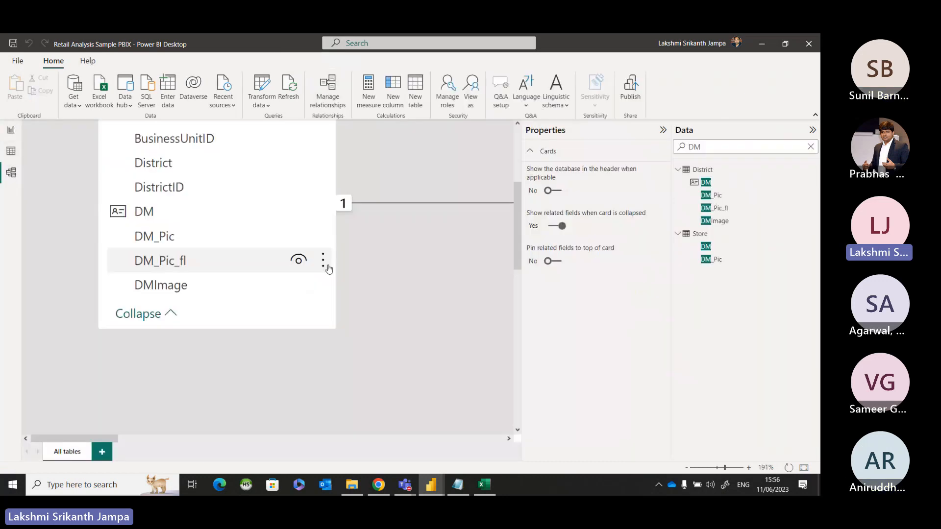
right_click(417, 207)
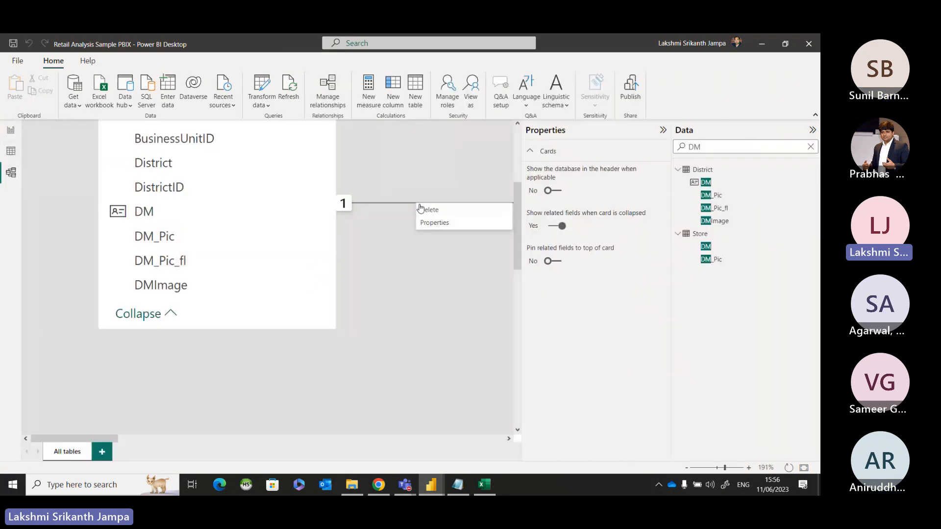
click(422, 210)
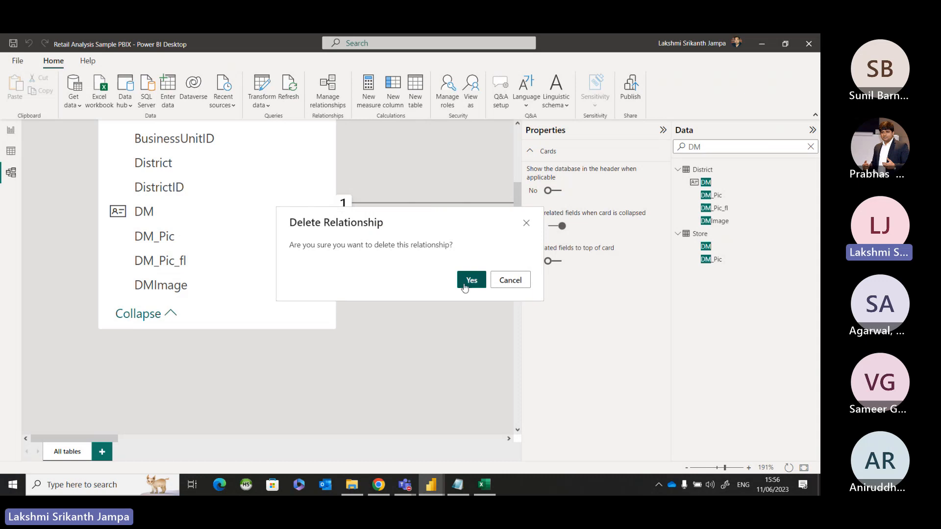
click(470, 280)
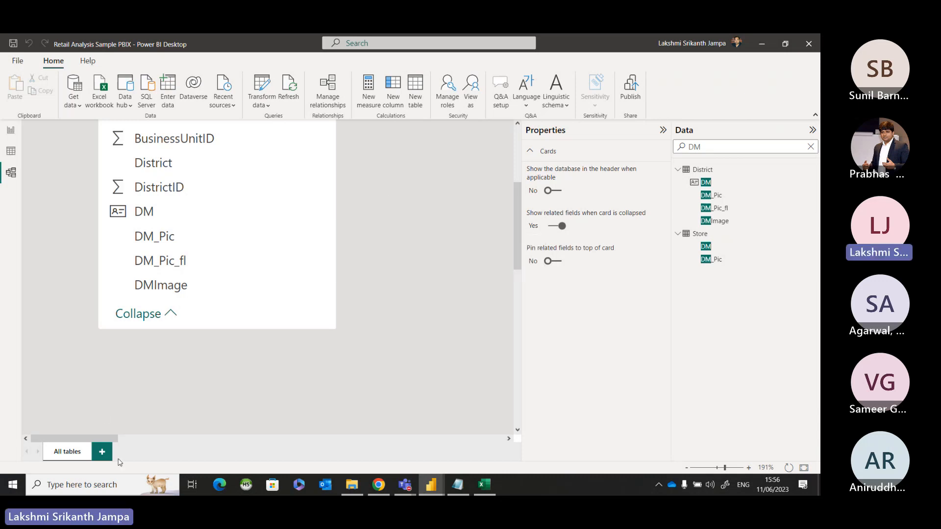
drag(106, 438, 127, 441)
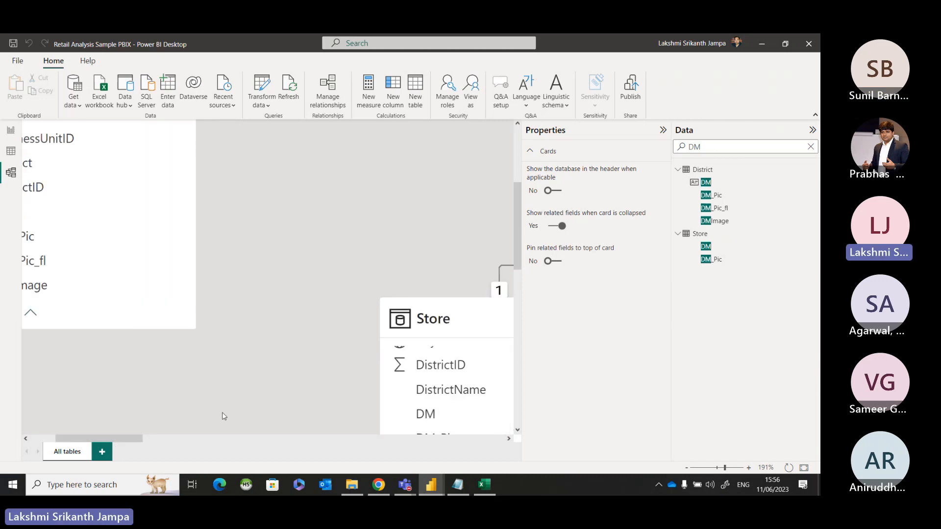
click(10, 130)
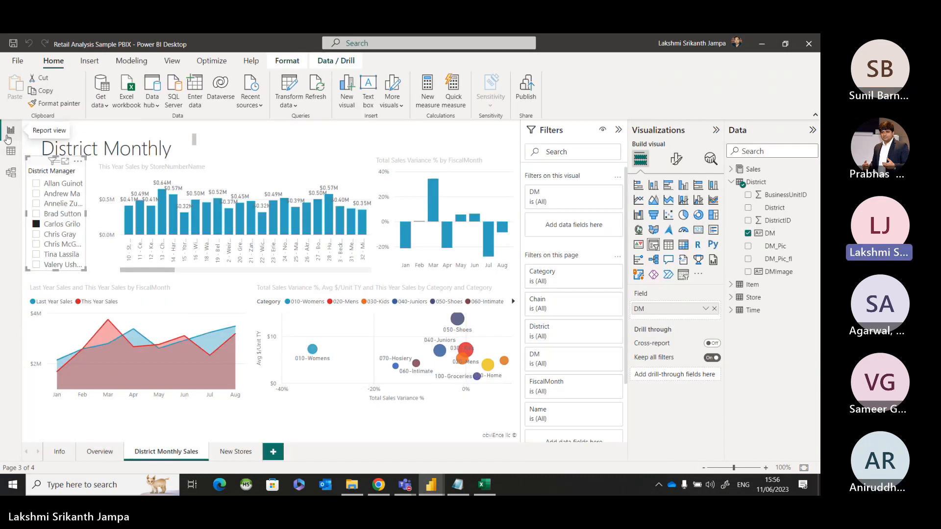
Select several district managers one after another in the District Manager slicer to check how the page's visuals react without the relationship.
click(37, 185)
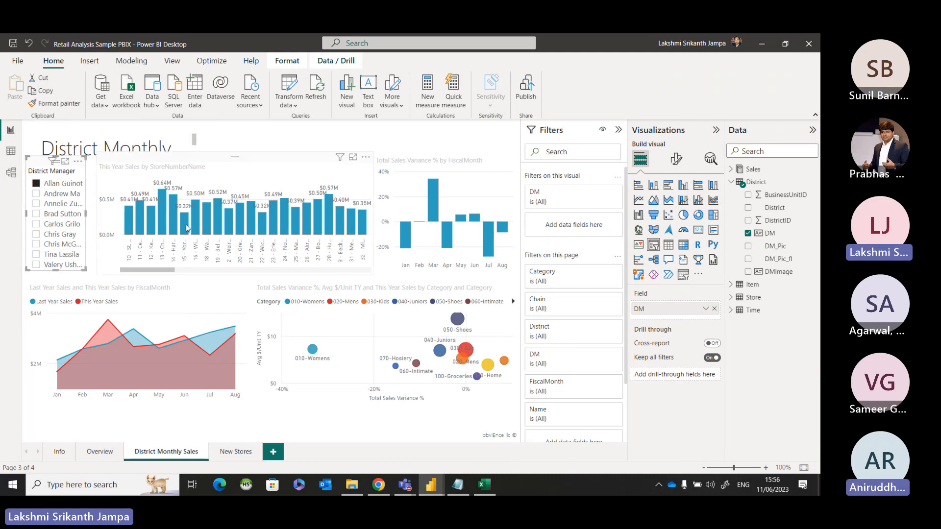
click(37, 194)
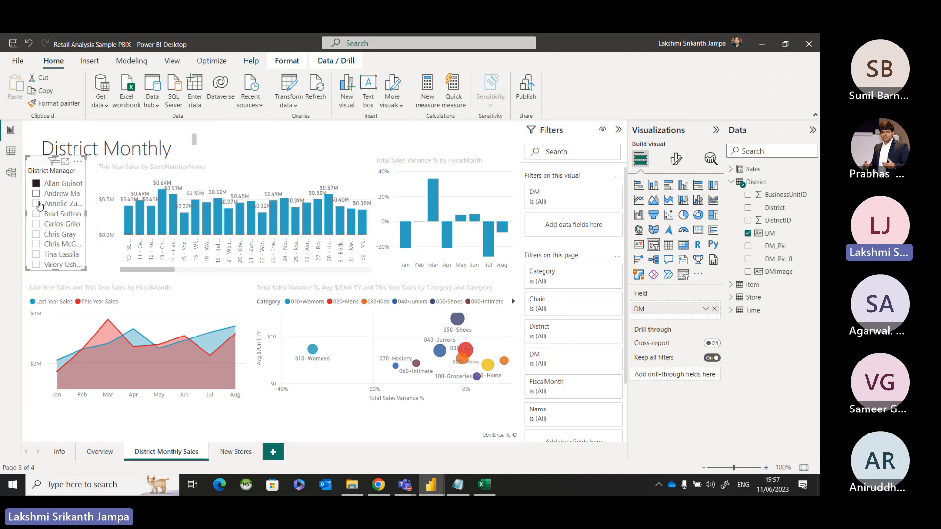
click(35, 214)
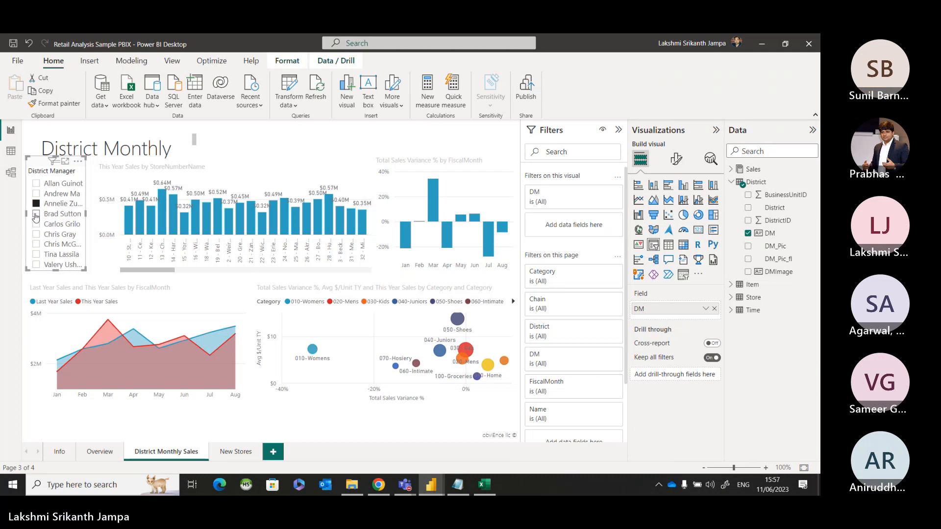
click(36, 234)
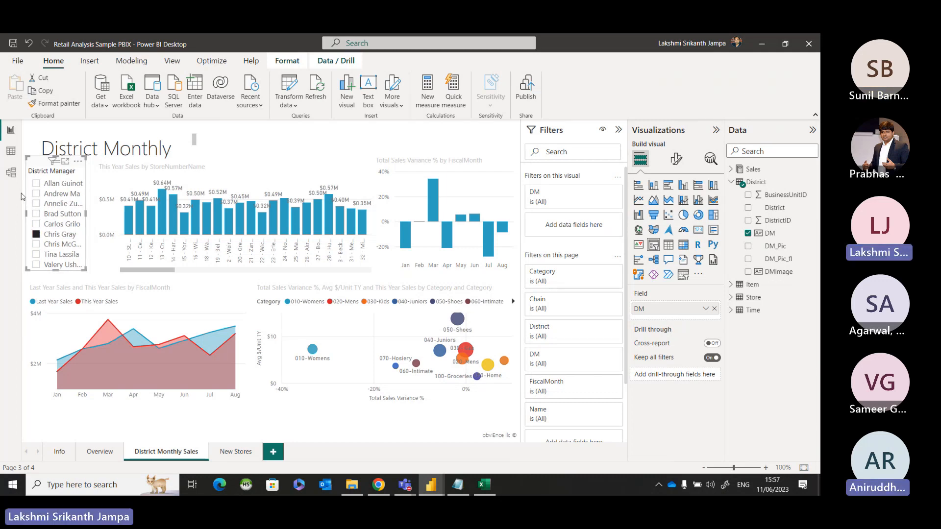
Create an active one-to-many relationship from District to Store on DistrictID with single cross-filter direction in the data model.
click(11, 172)
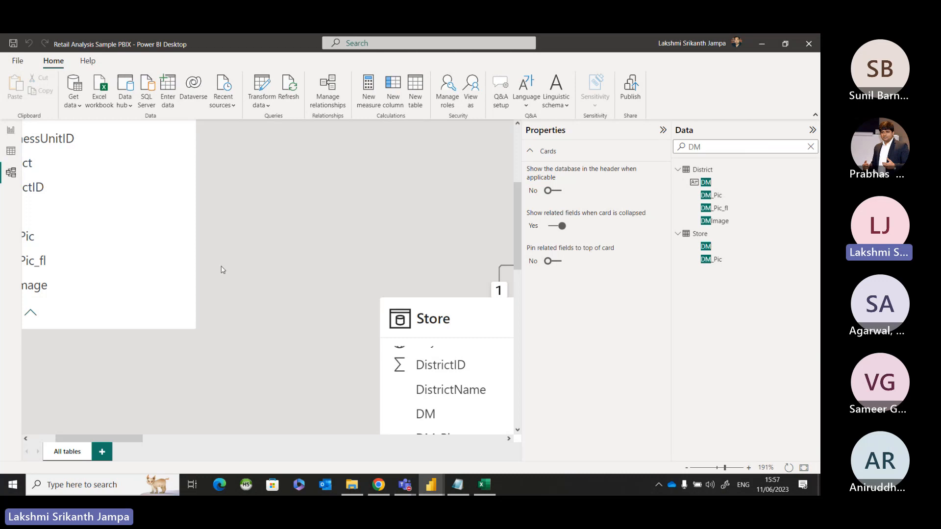
click(327, 94)
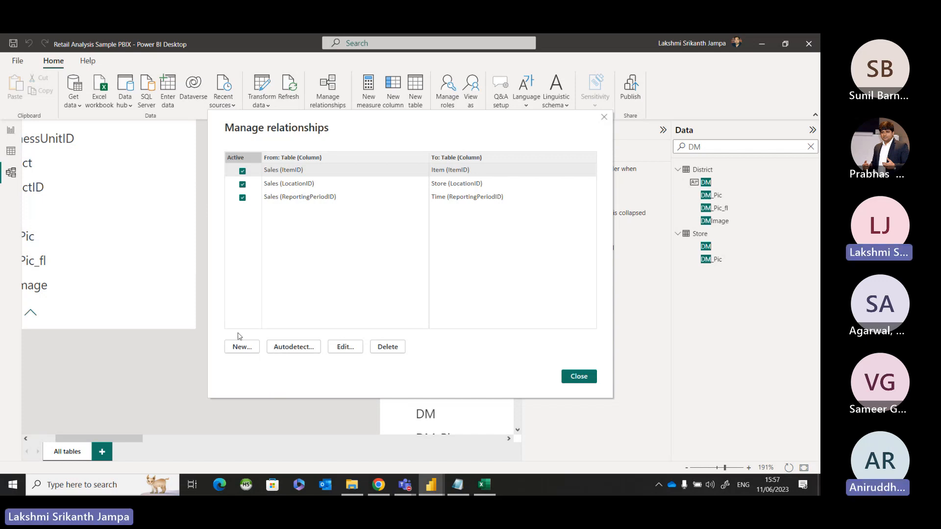
click(242, 347)
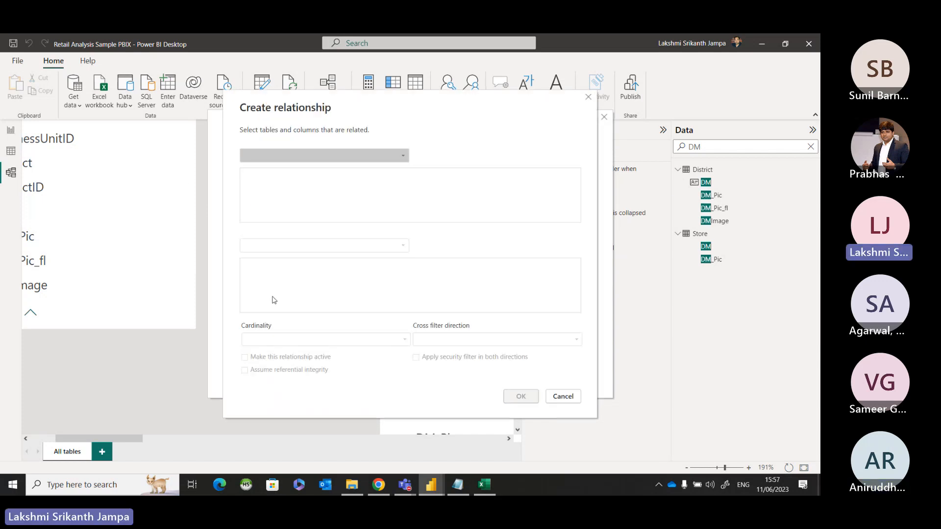
click(307, 160)
click(301, 170)
click(287, 245)
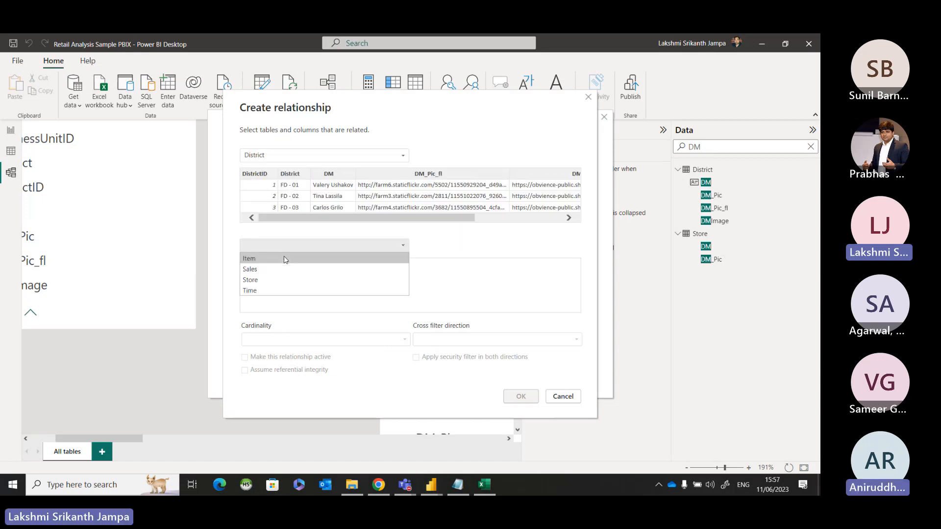
click(285, 271)
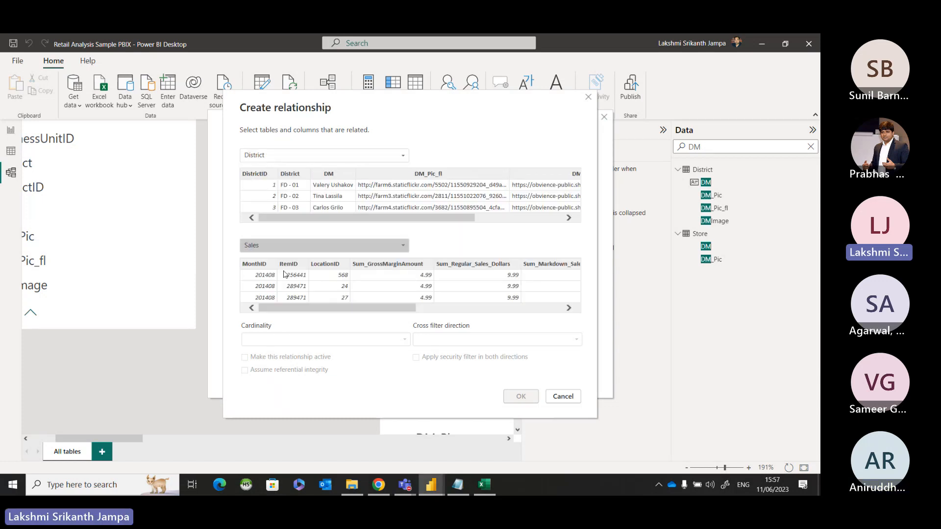
click(277, 245)
click(273, 281)
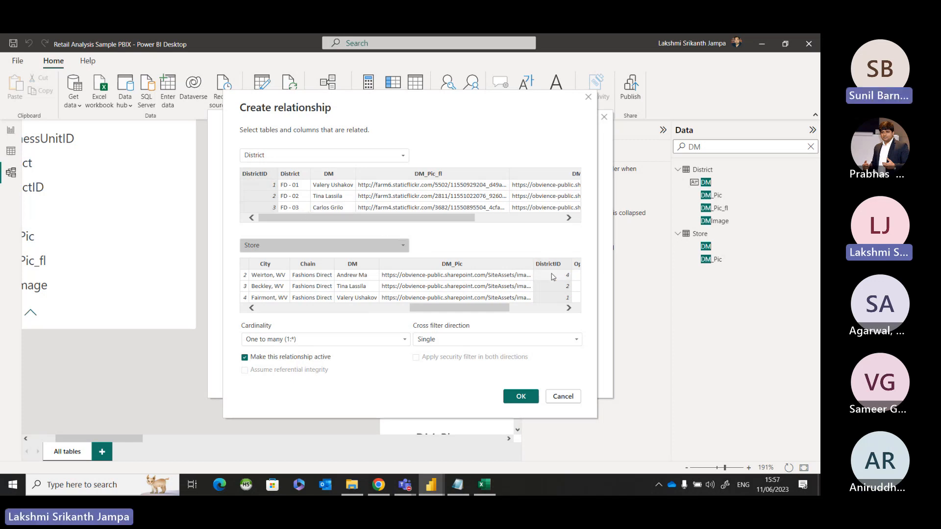
click(520, 397)
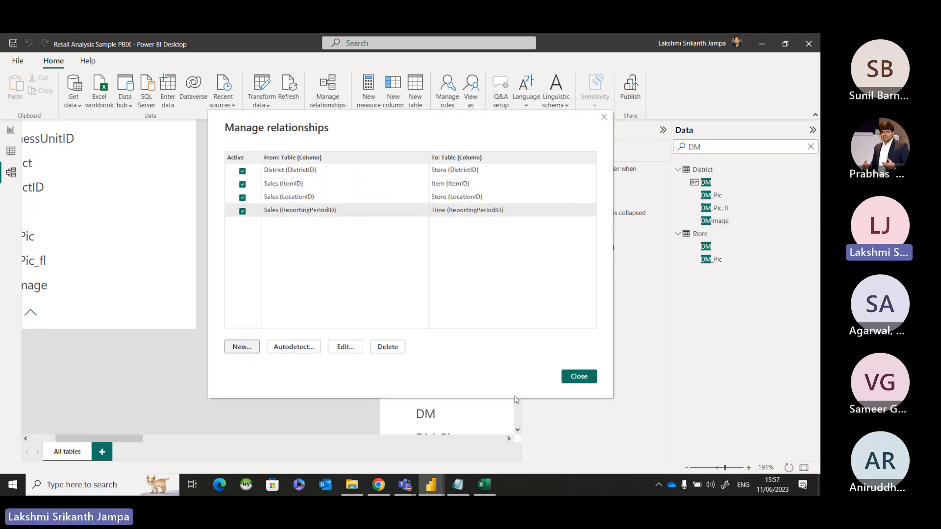
click(579, 379)
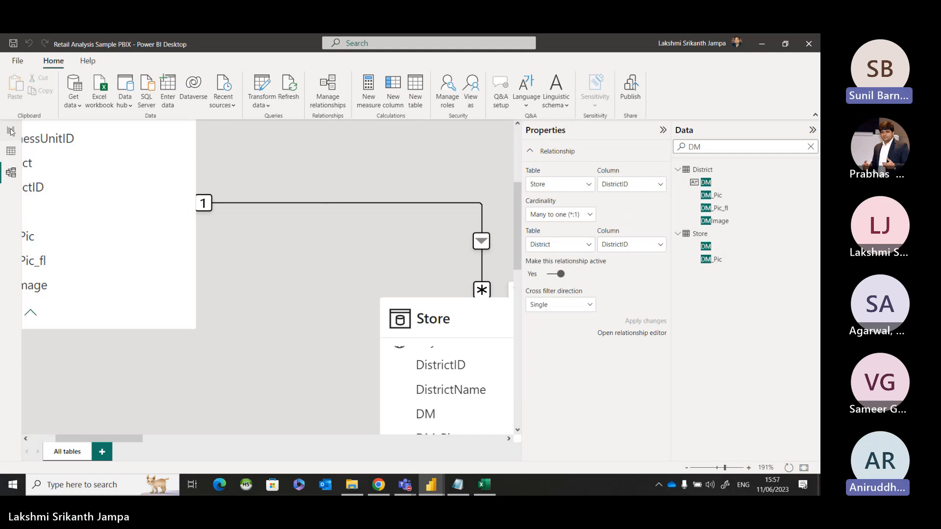
Return to the District Monthly Sales page and filter it by different district managers to check the slicer against the restored relationship.
click(11, 131)
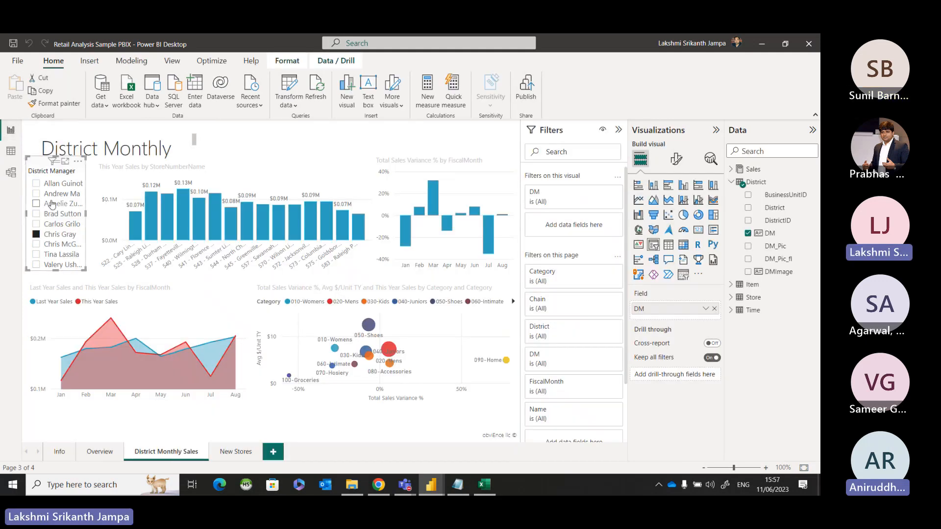
click(35, 194)
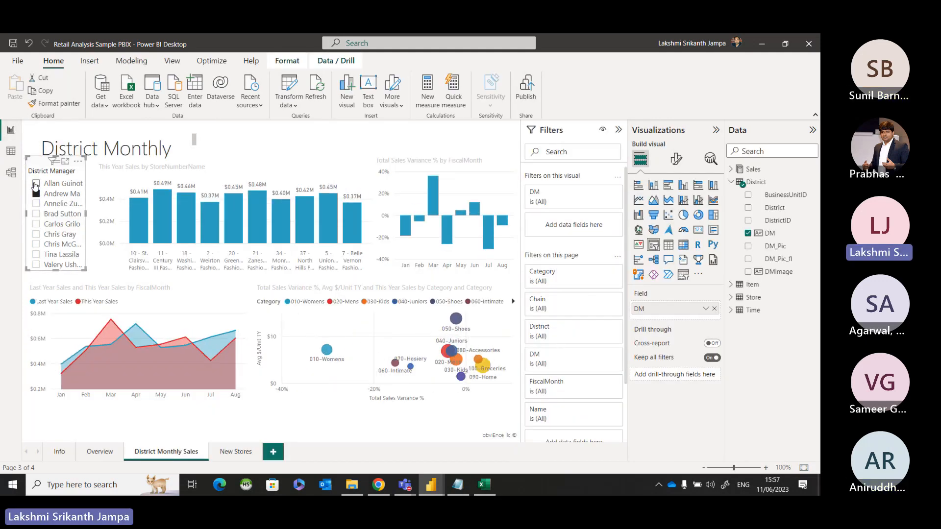
click(36, 234)
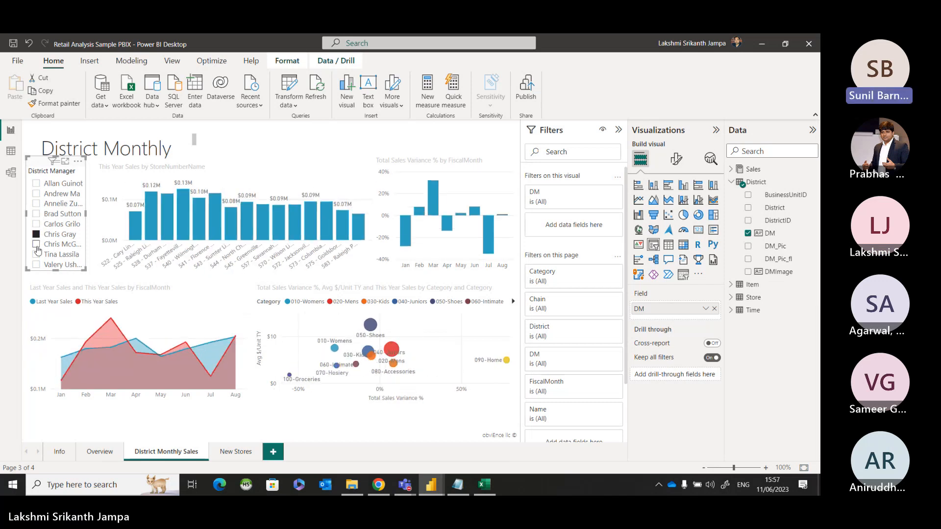
click(37, 245)
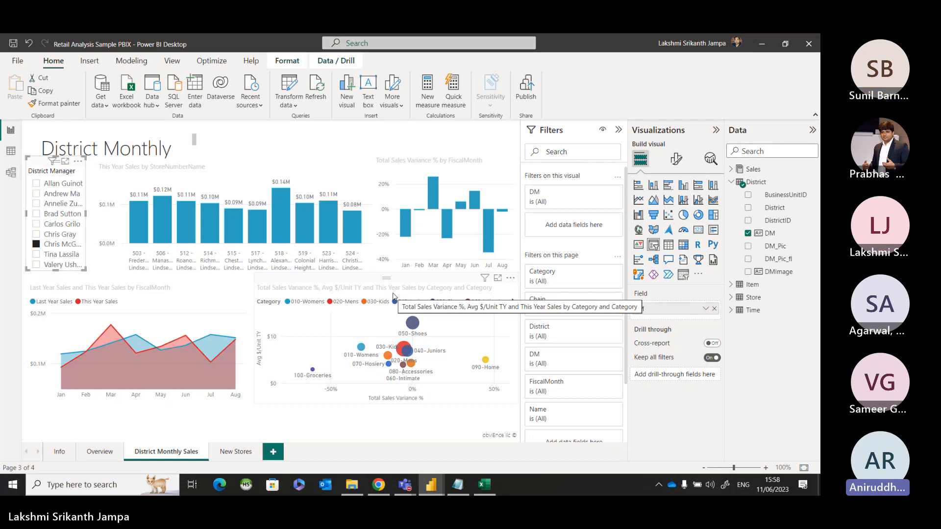
Examine the District, Store and Sales tables in the model diagram and the relationship connecting District to Store.
click(7, 179)
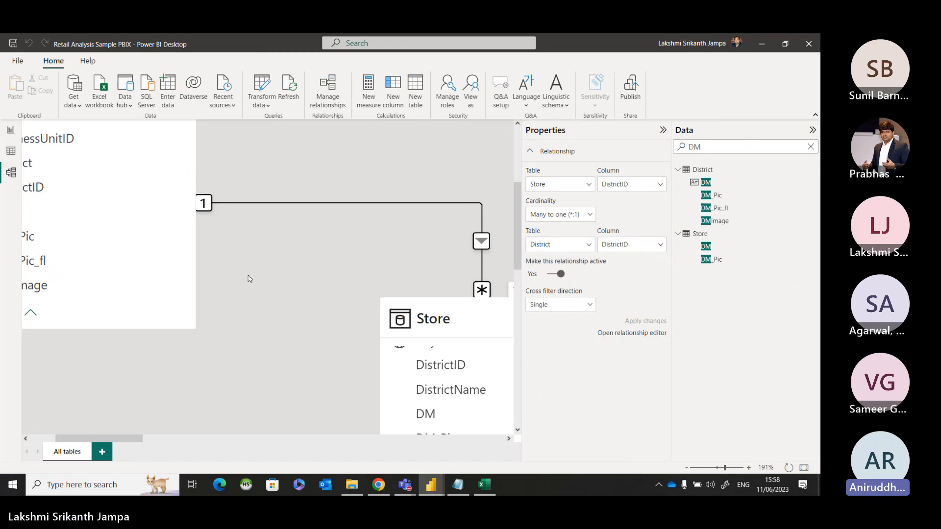
scroll(248, 276, down, 3)
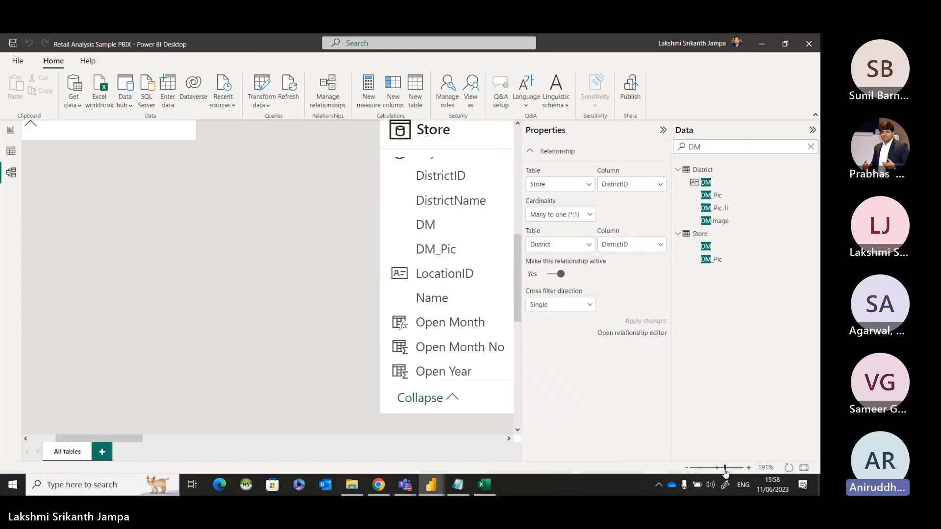
drag(724, 468, 717, 470)
scroll(384, 384, down, 4)
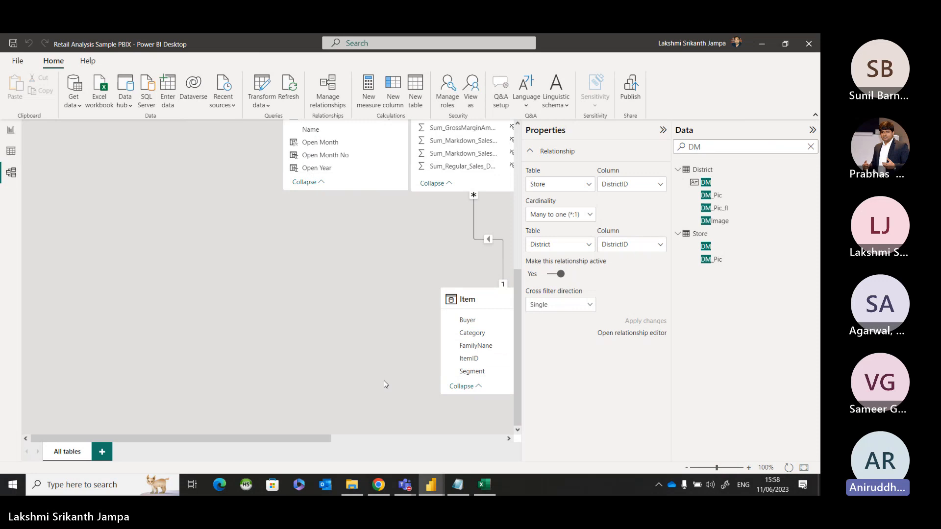
scroll(384, 384, up, 3)
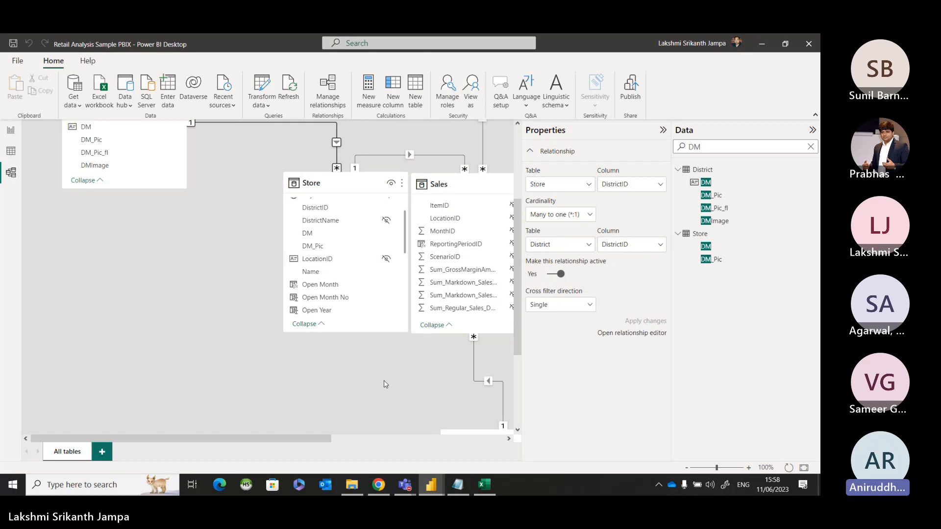
scroll(384, 384, up, 1)
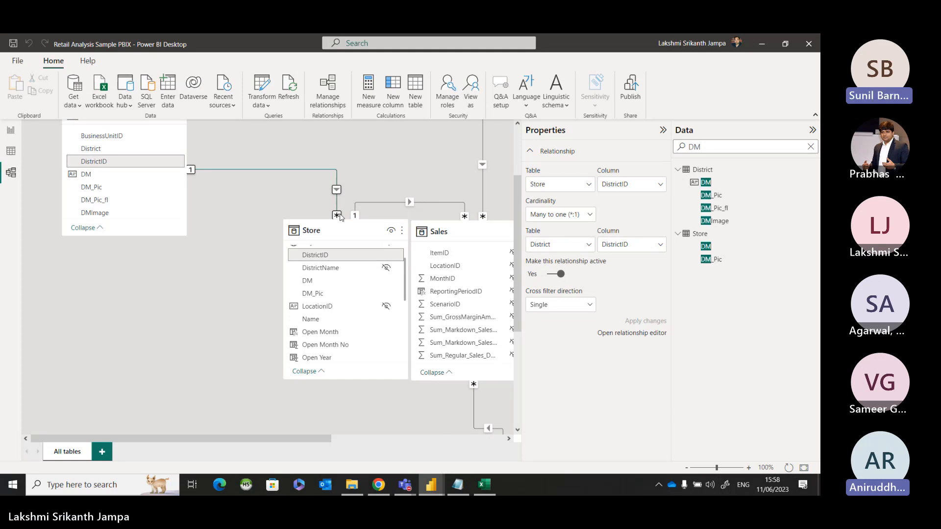
scroll(340, 217, up, 1)
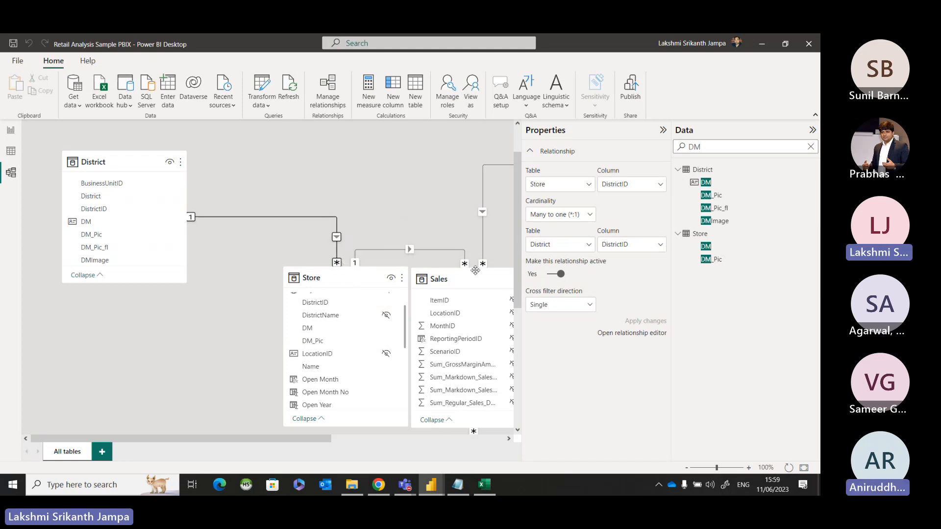
Examine how the Sales table is related to the Store, Time and Item tables, and view the model diagram at 68% zoom.
drag(319, 434, 448, 434)
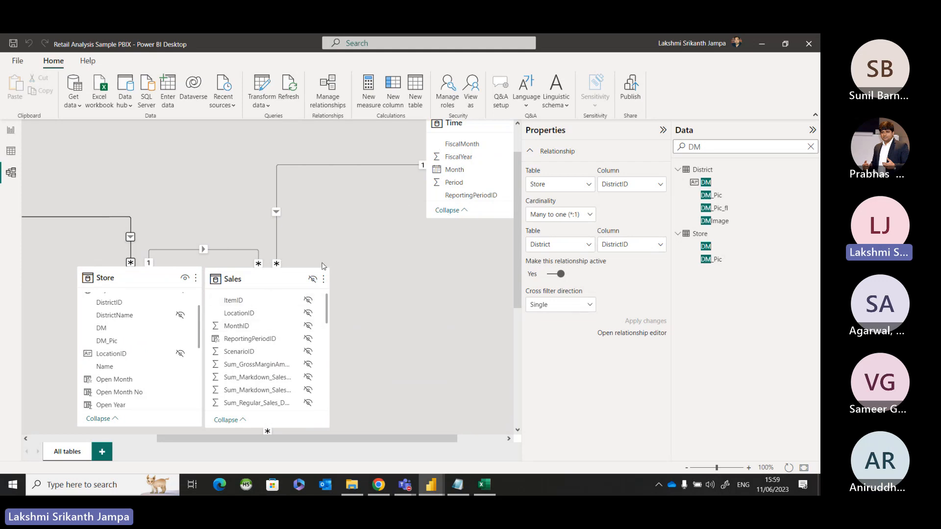
scroll(322, 266, down, 5)
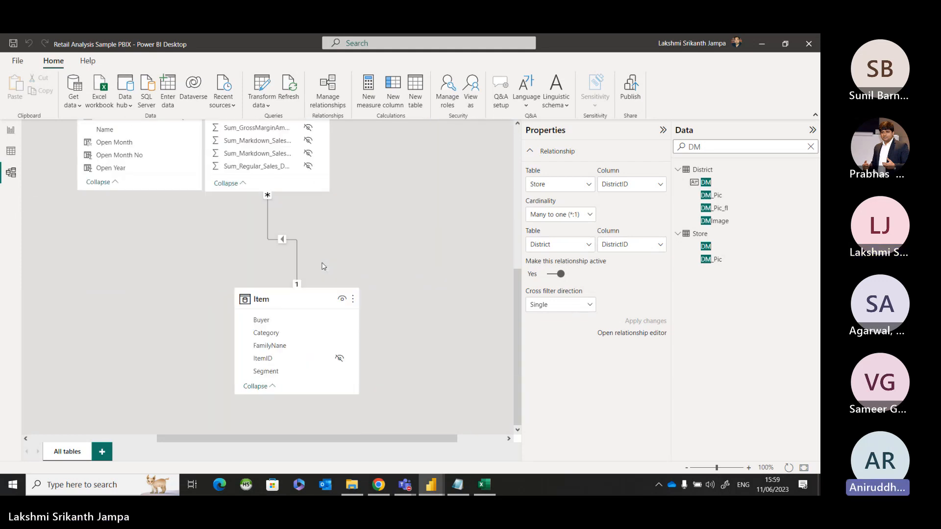
scroll(322, 266, up, 2)
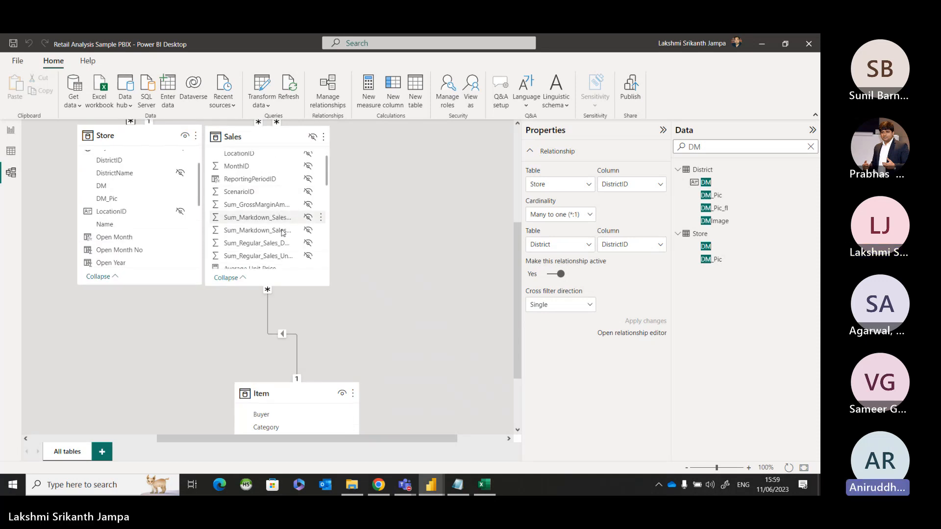
scroll(310, 339, up, 4)
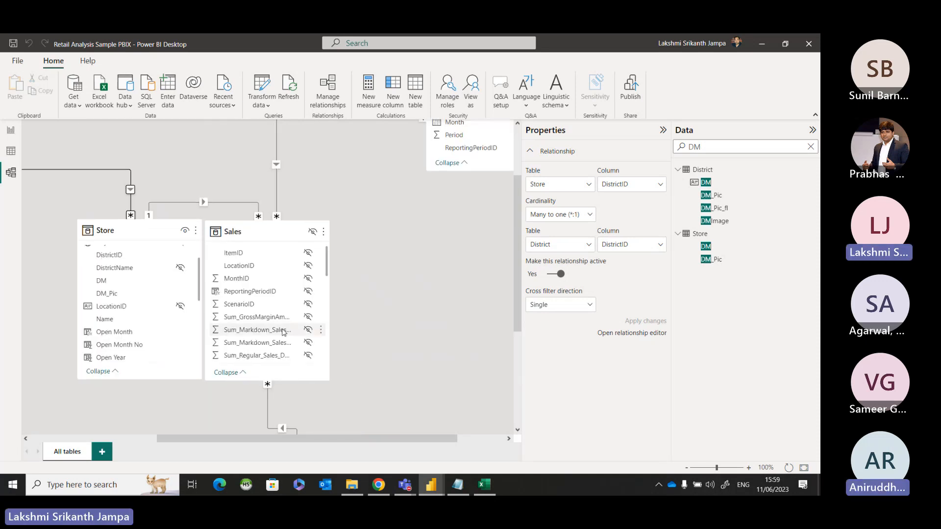
scroll(290, 351, down, 1)
scroll(289, 351, down, 2)
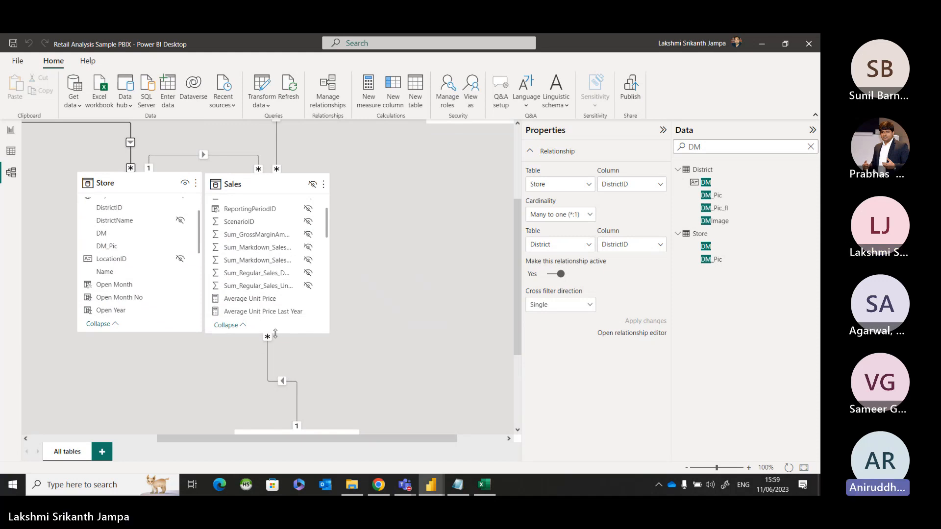
scroll(414, 373, down, 6)
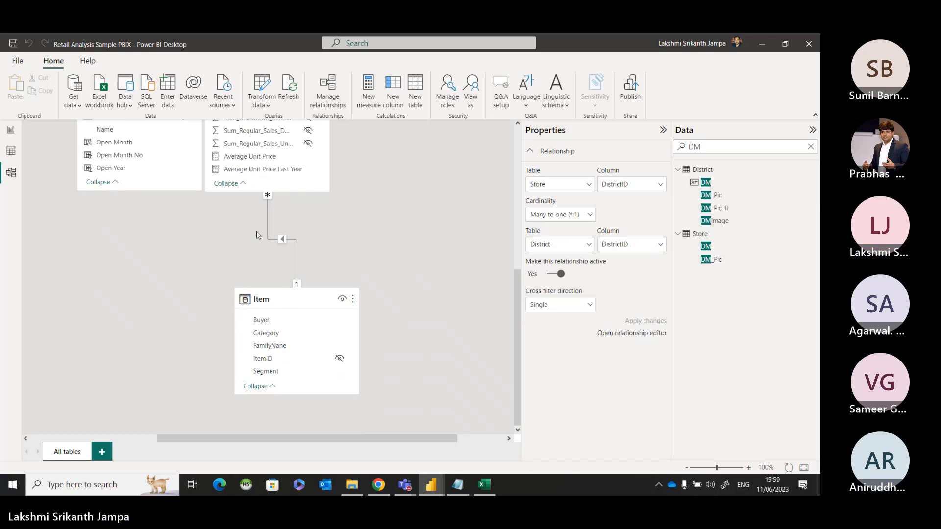
scroll(296, 262, up, 12)
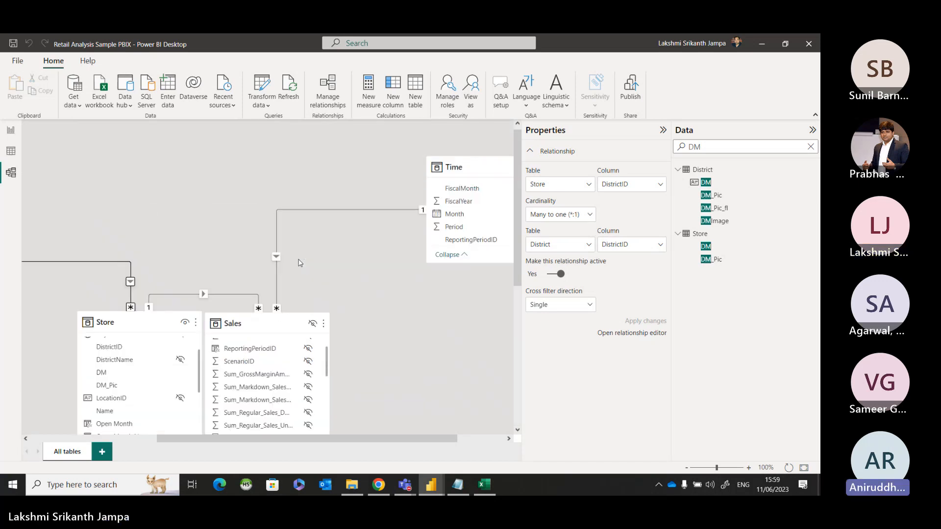
drag(352, 439, 234, 442)
scroll(193, 354, down, 3)
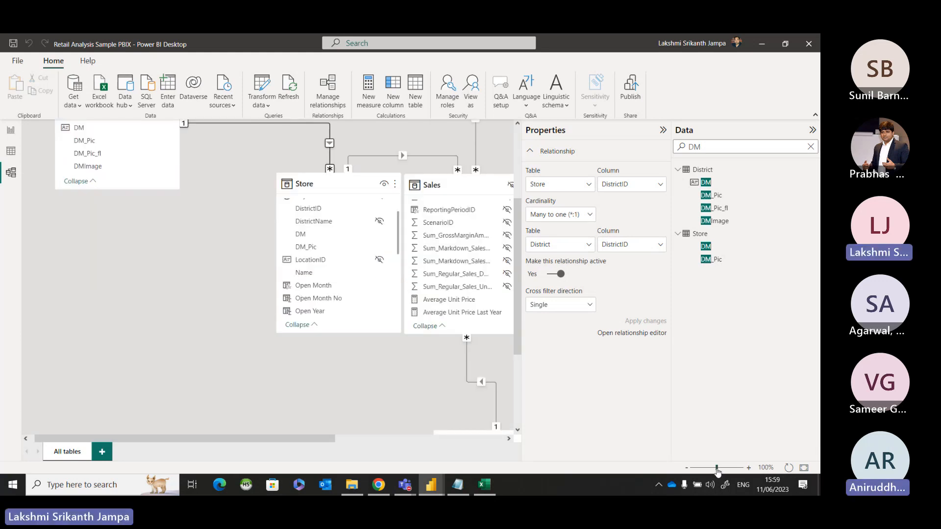
drag(713, 471, 707, 469)
scroll(352, 351, up, 1)
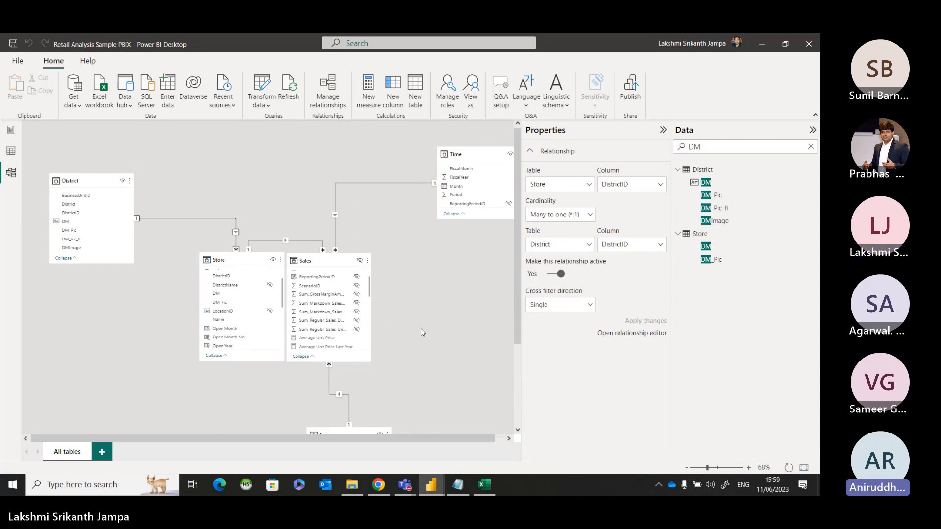
Return to the report page, switch to the Microsoft Teams meeting to read the latest chat content, and come back to the report.
click(12, 136)
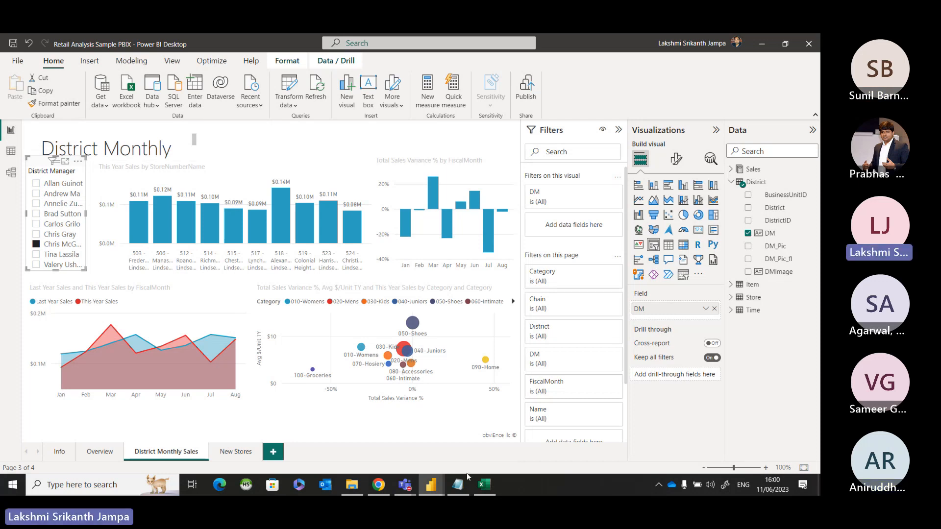
mouse_move(413, 486)
click(440, 425)
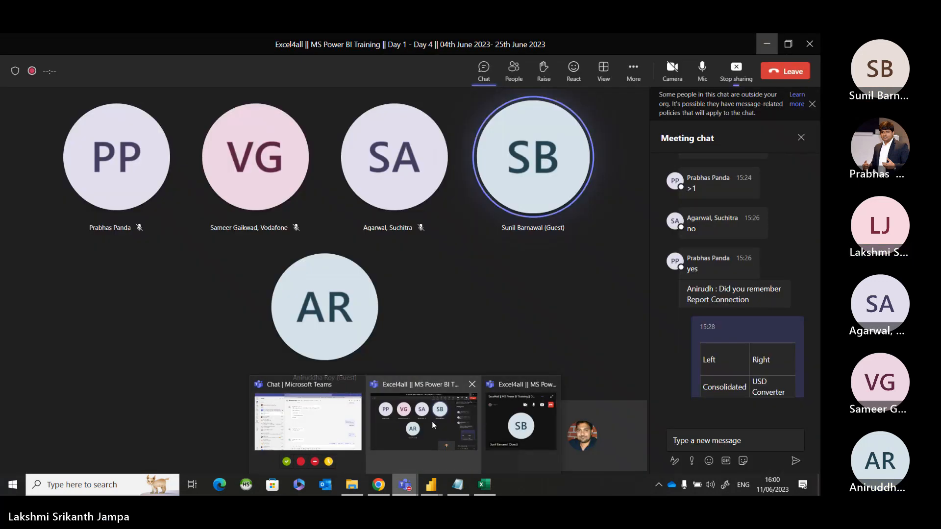
scroll(769, 358, down, 5)
scroll(769, 358, down, 3)
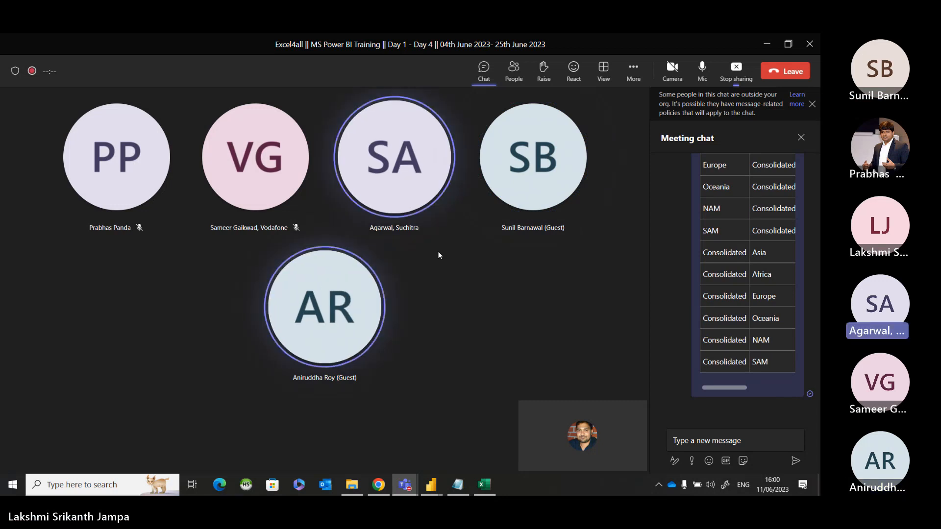
click(766, 44)
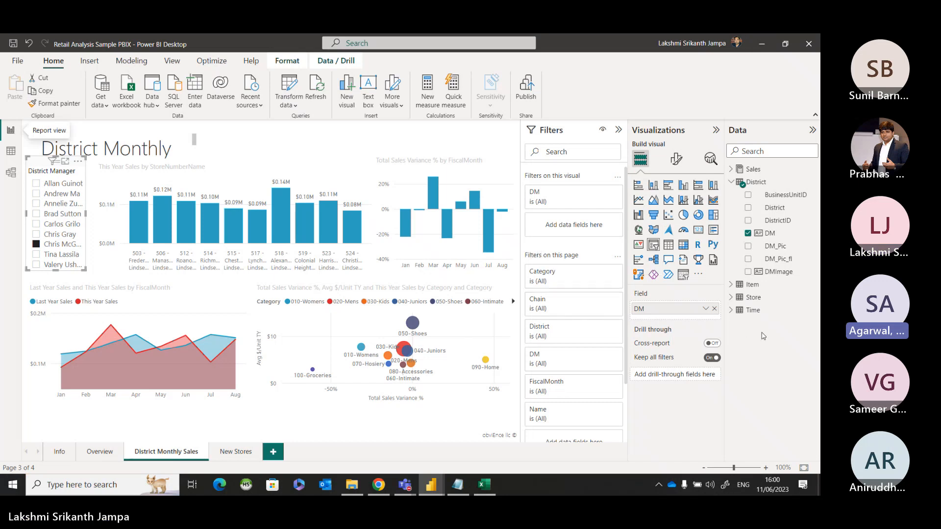
Return to the model diagram and look through the fields of the Sales table.
click(769, 338)
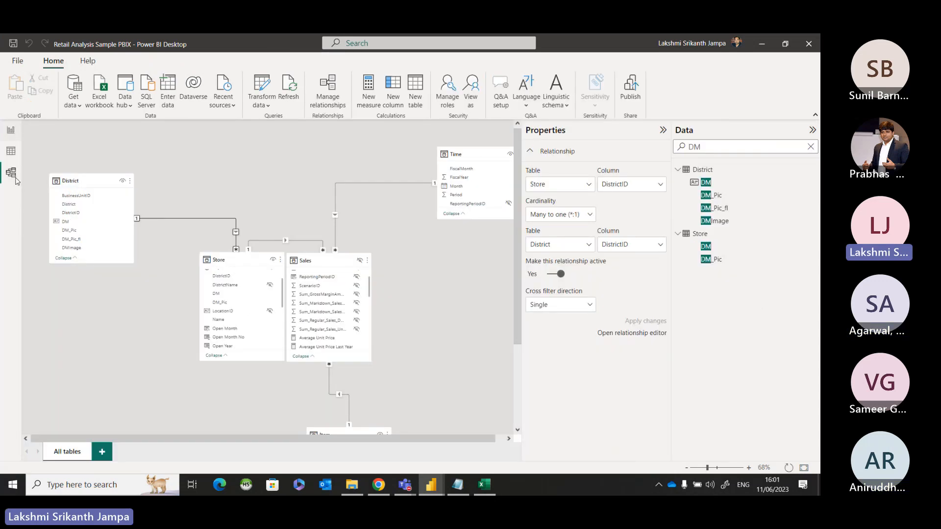
click(15, 179)
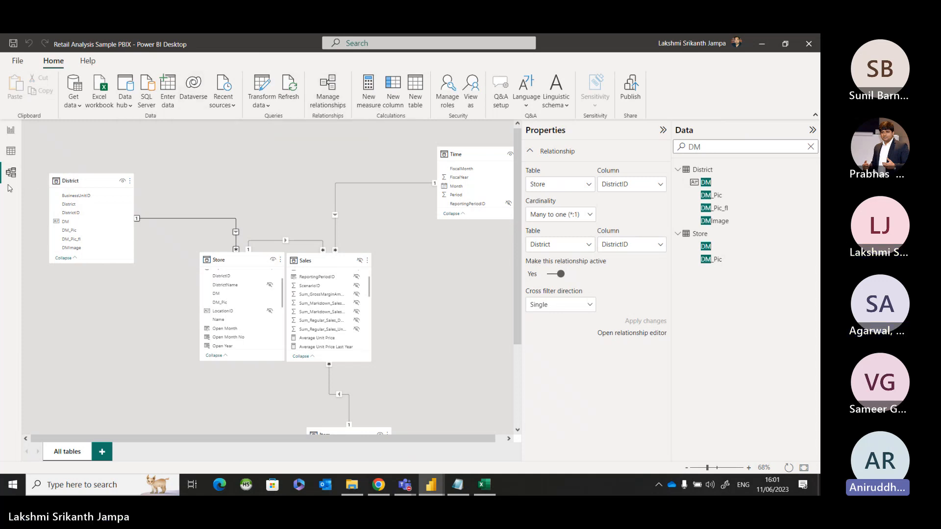
key(ctrl)
key(ctrl)
key(ctrl)
key(ctrl)
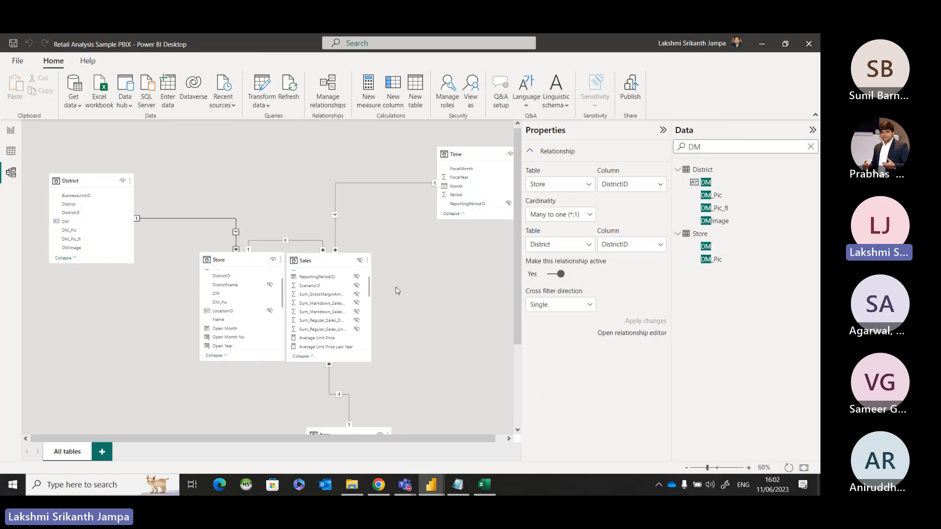
scroll(360, 343, down, 10)
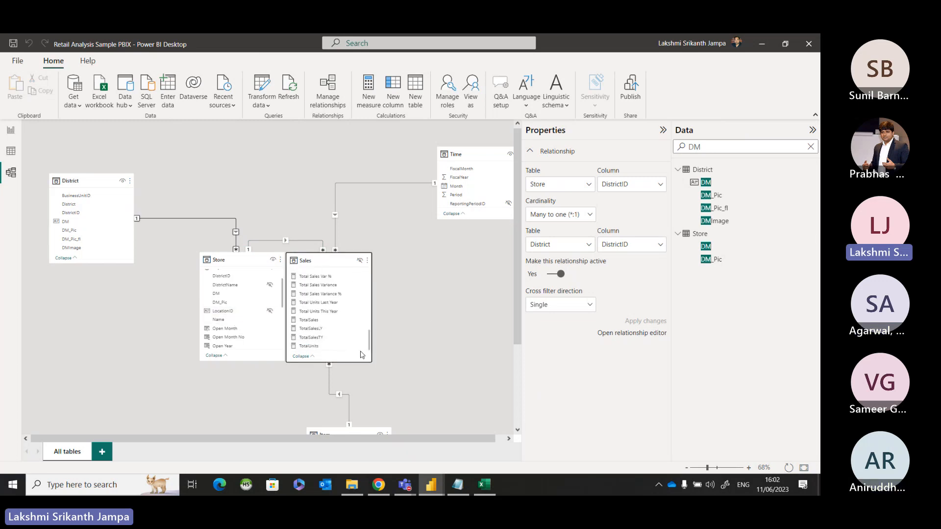
scroll(363, 343, up, 5)
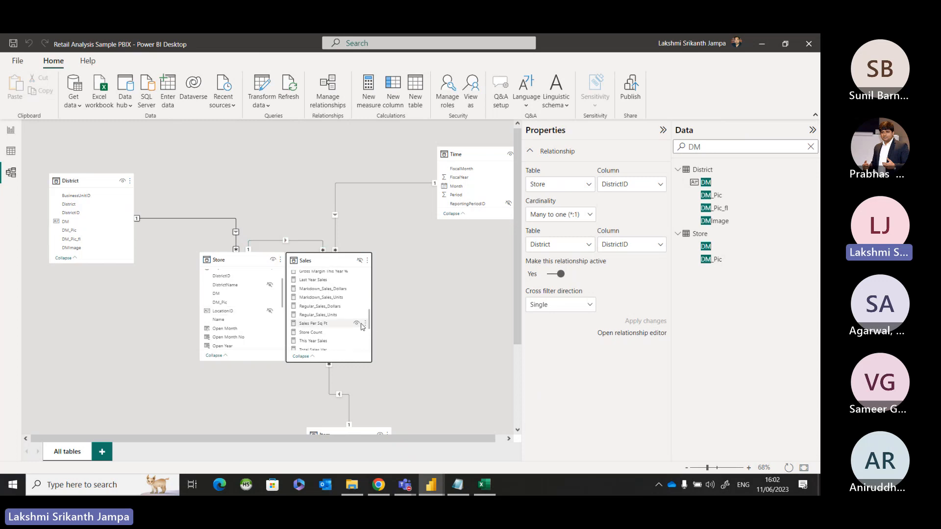
Lengthen the Sales table box downward in the model diagram and move the Item table clear of it.
drag(341, 363, 337, 479)
scroll(413, 302, down, 1)
scroll(412, 301, down, 1)
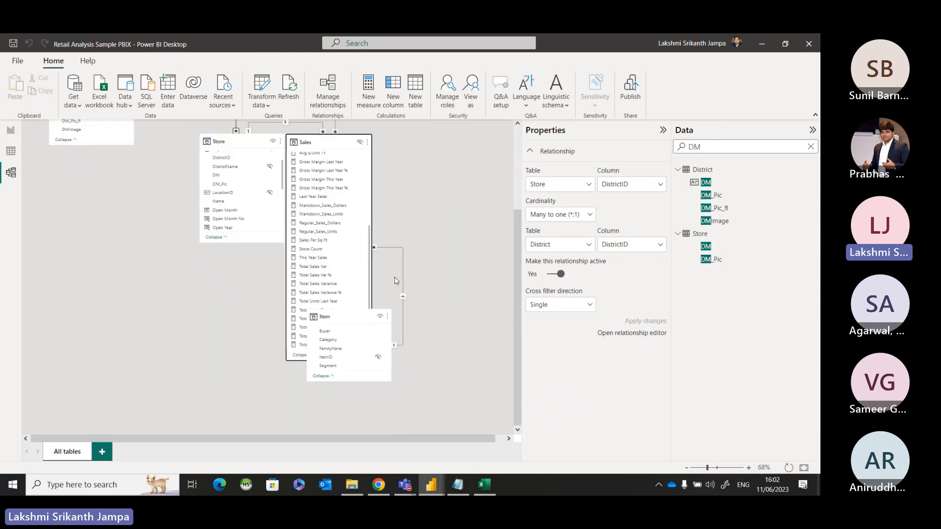
drag(350, 315, 448, 377)
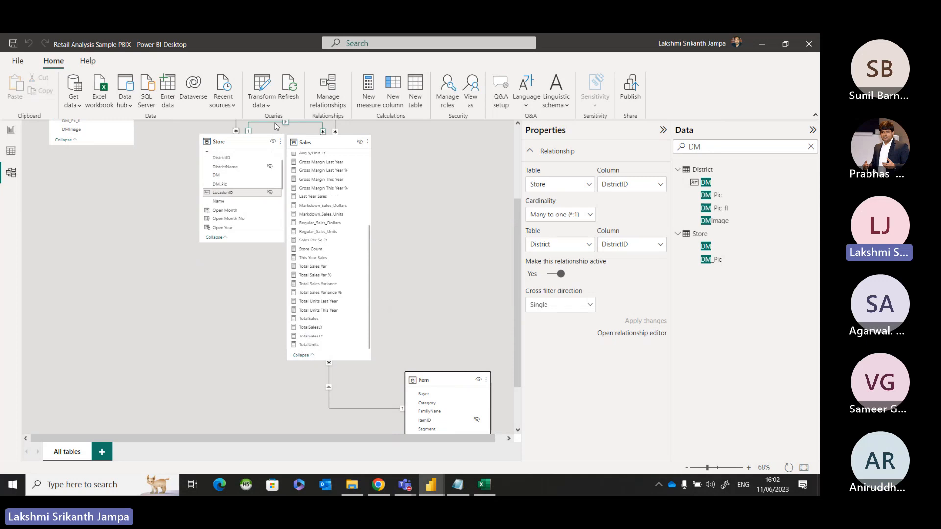
scroll(336, 221, up, 5)
scroll(341, 223, up, 2)
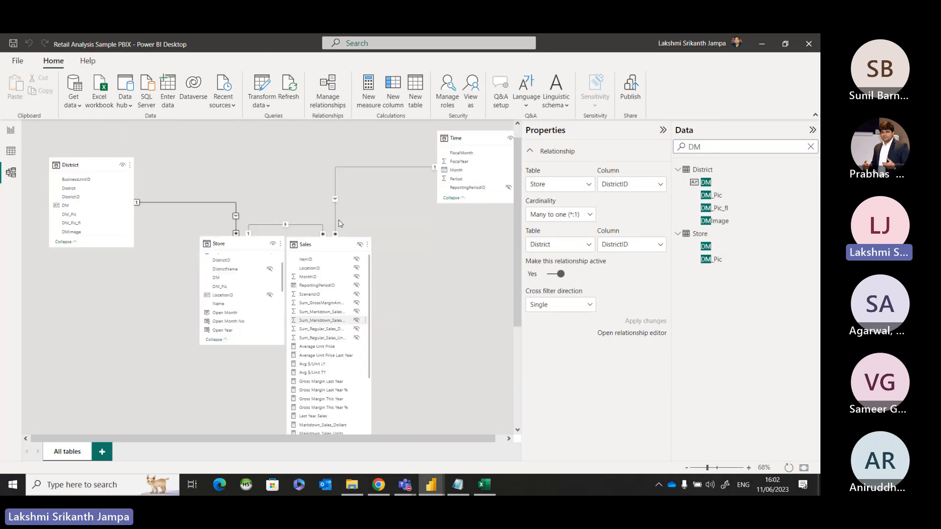
scroll(341, 223, up, 1)
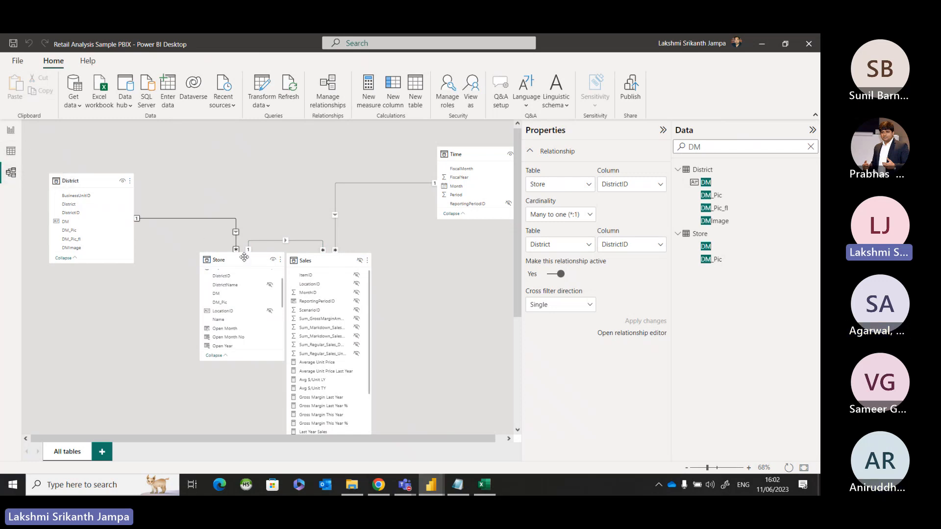
Review the Sales–Store LocationID relationship's cardinality and cross filter direction in Manage relationships, and leave without changes.
click(328, 98)
drag(377, 126, 316, 155)
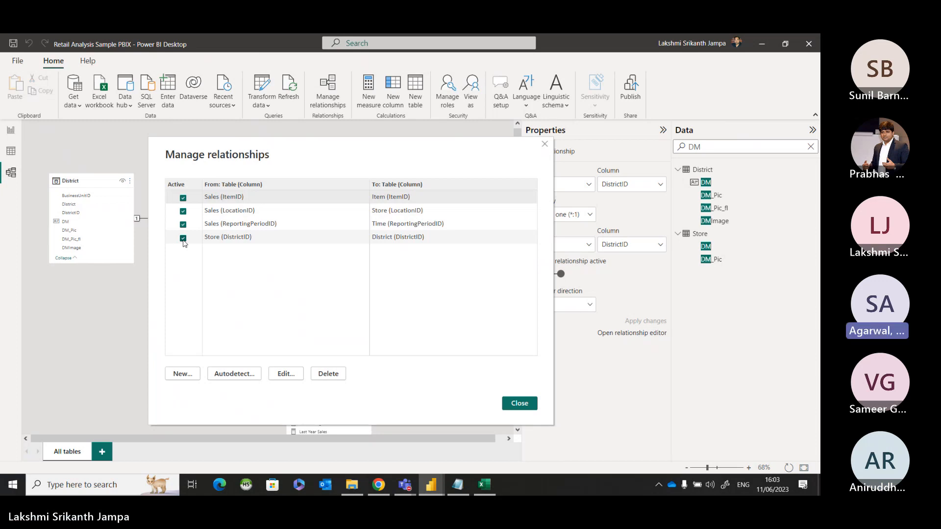
click(225, 215)
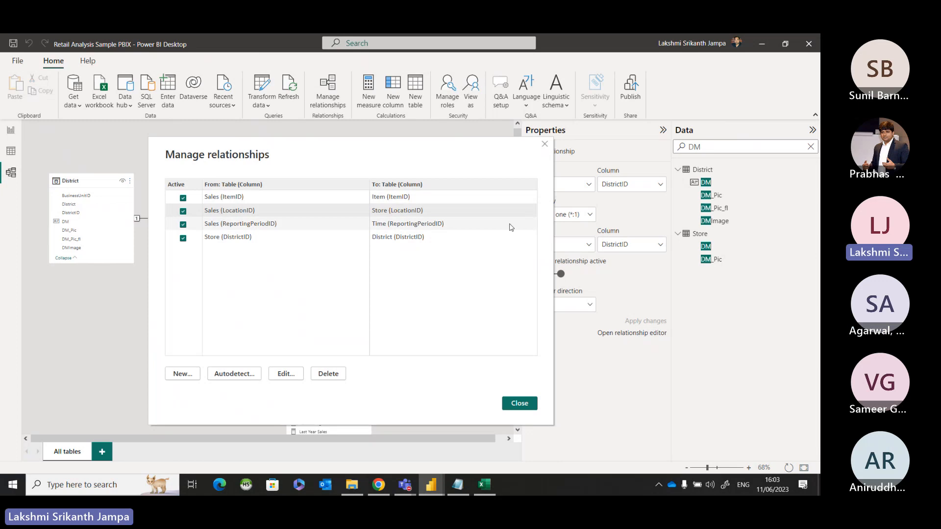
double_click(244, 214)
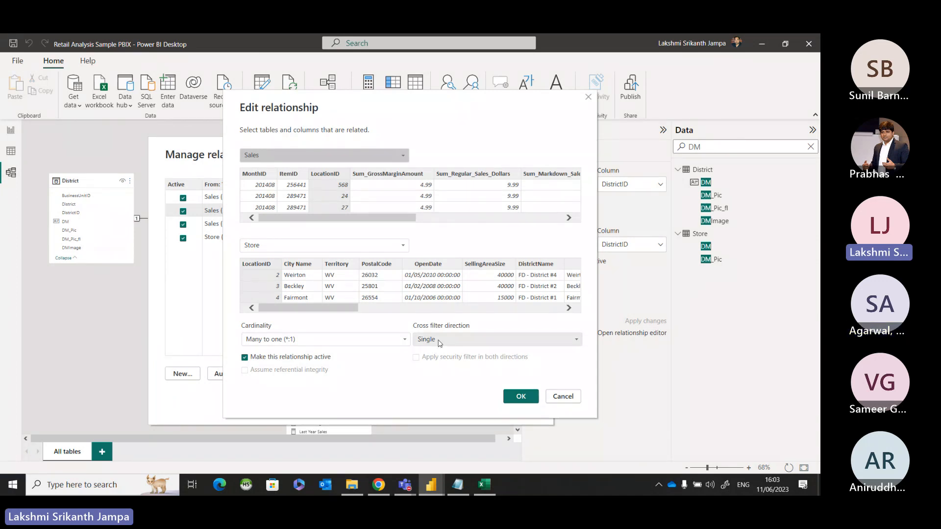
click(579, 394)
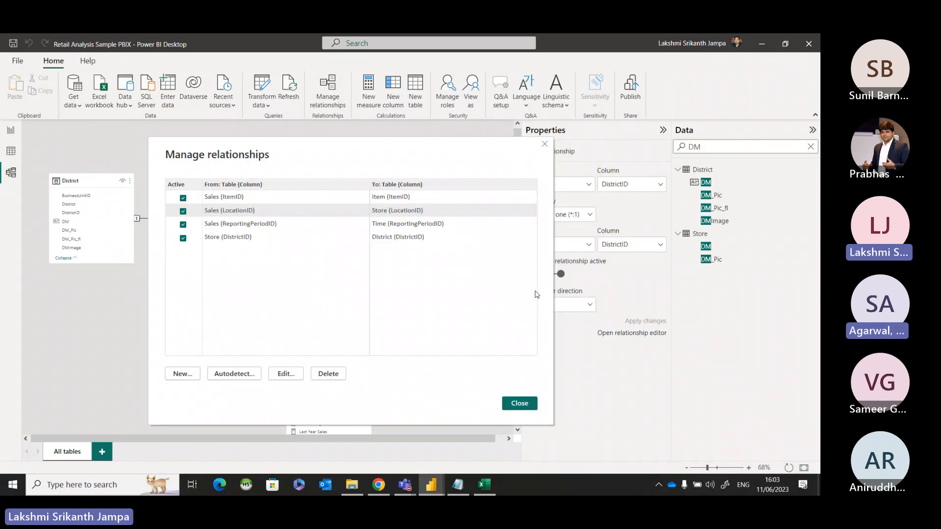
click(174, 205)
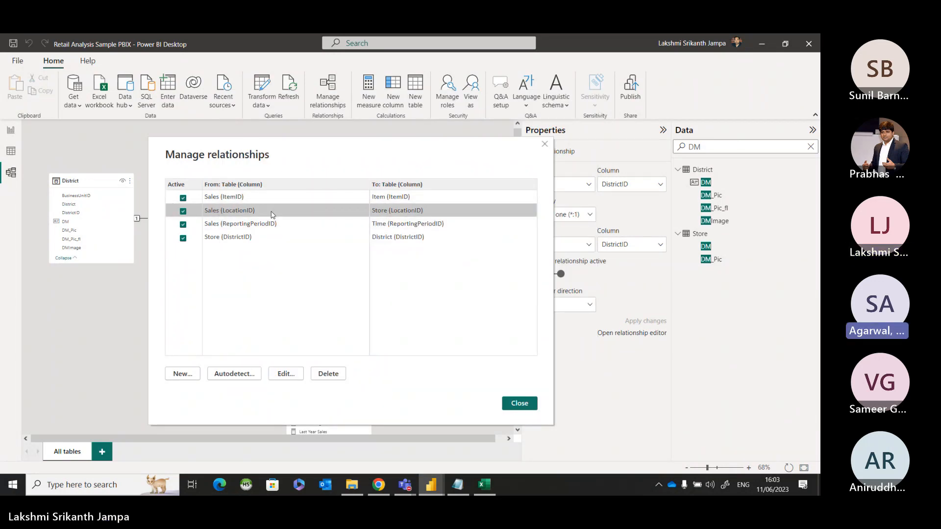
click(544, 143)
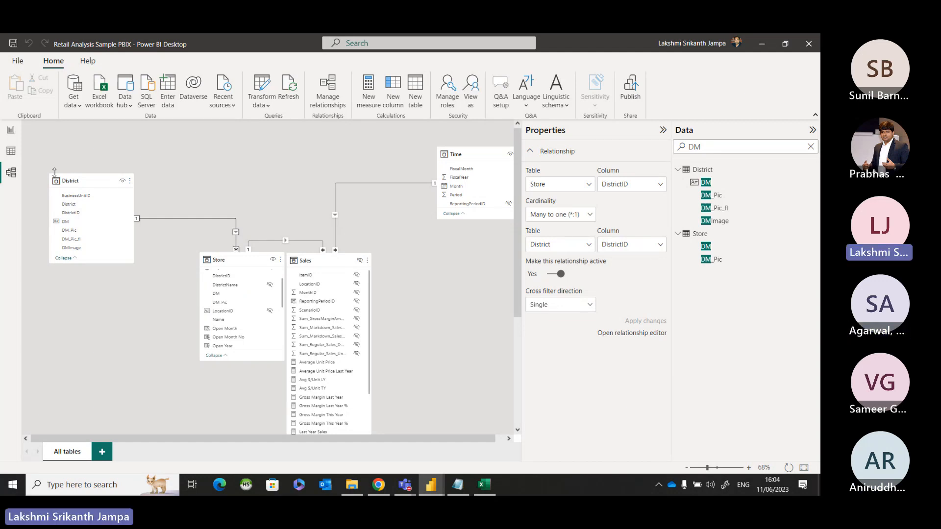
Check the District table in data view from the report, and close the Retail Analysis Sample report without saving.
click(7, 138)
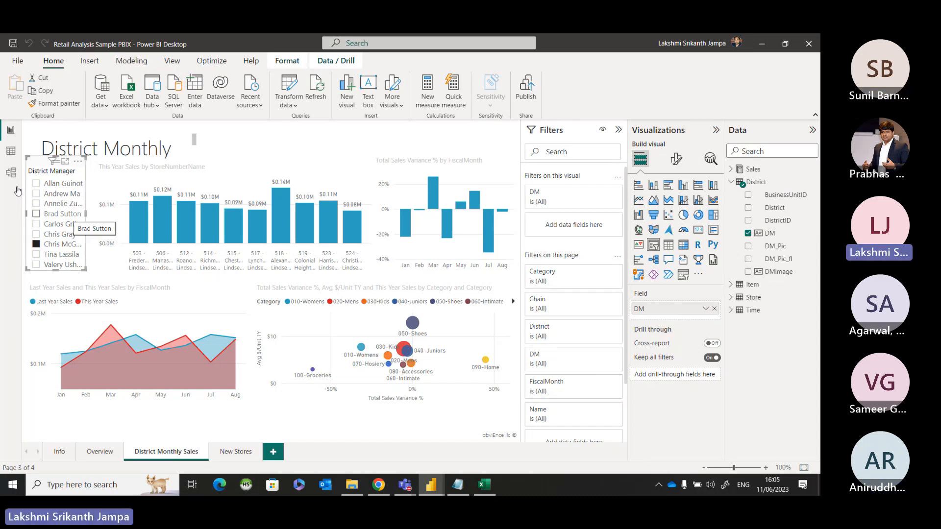
click(11, 151)
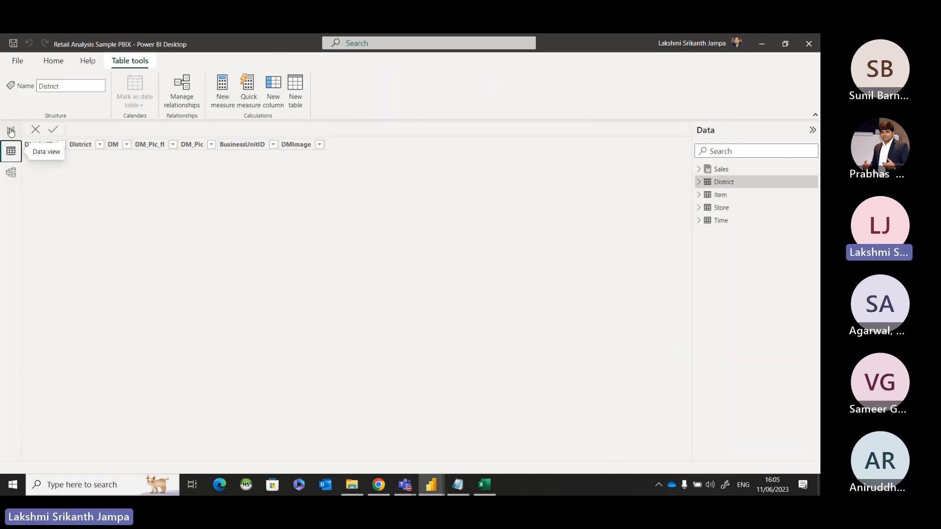
click(11, 130)
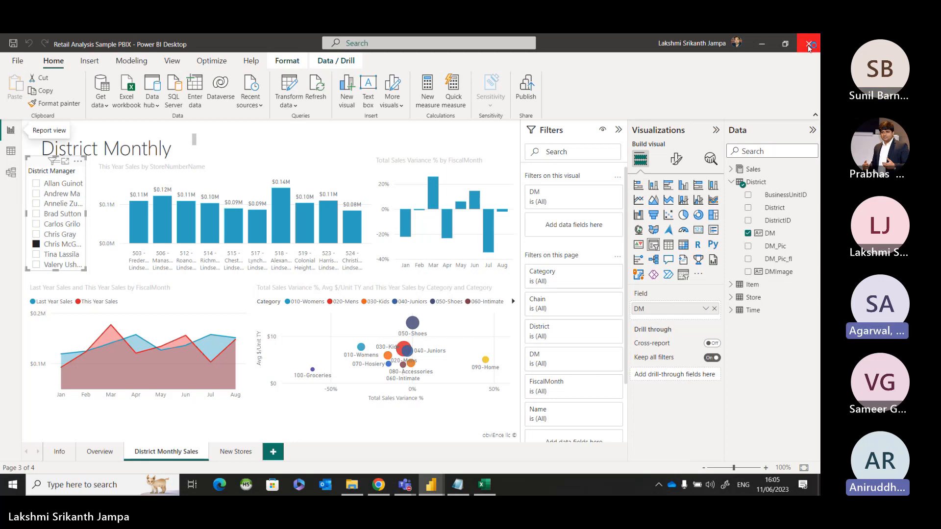
click(447, 275)
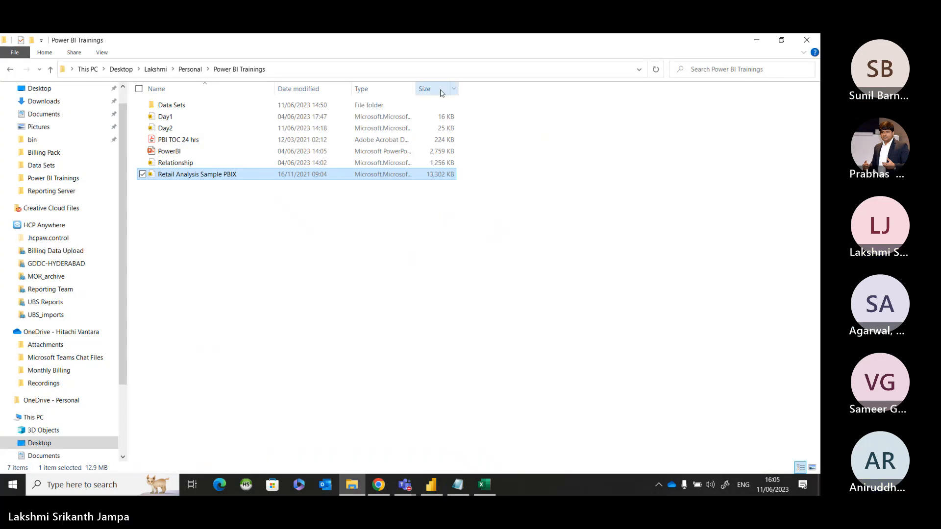
click(518, 52)
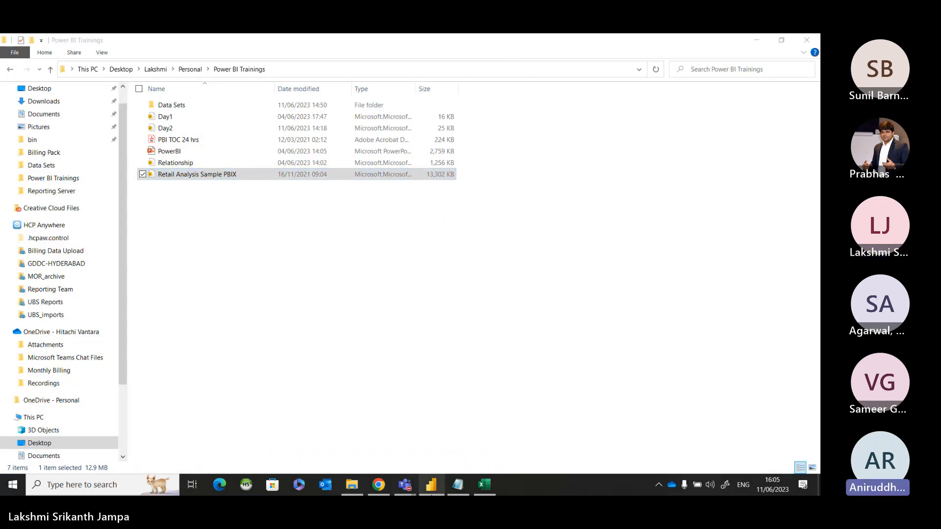
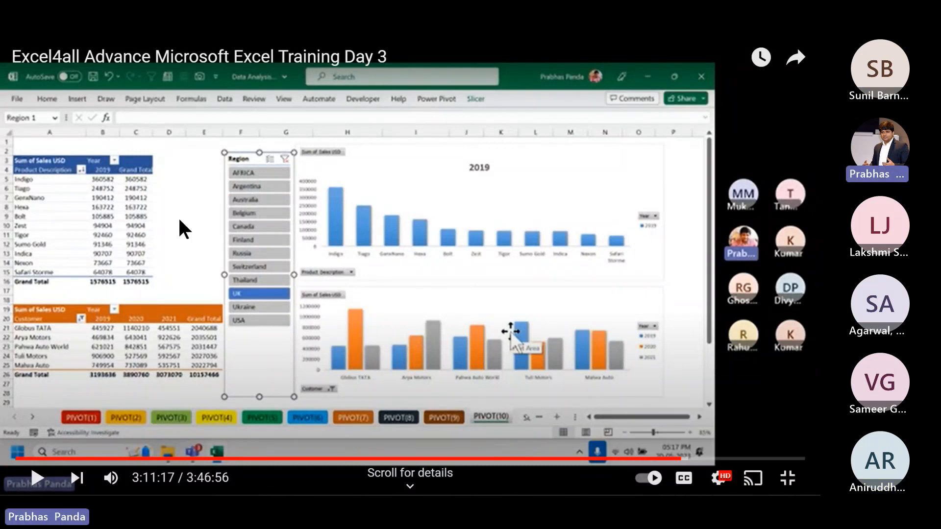
Rewind the Excel training video to 3:09:00 and play the section with two pivot tables and charts.
click(675, 460)
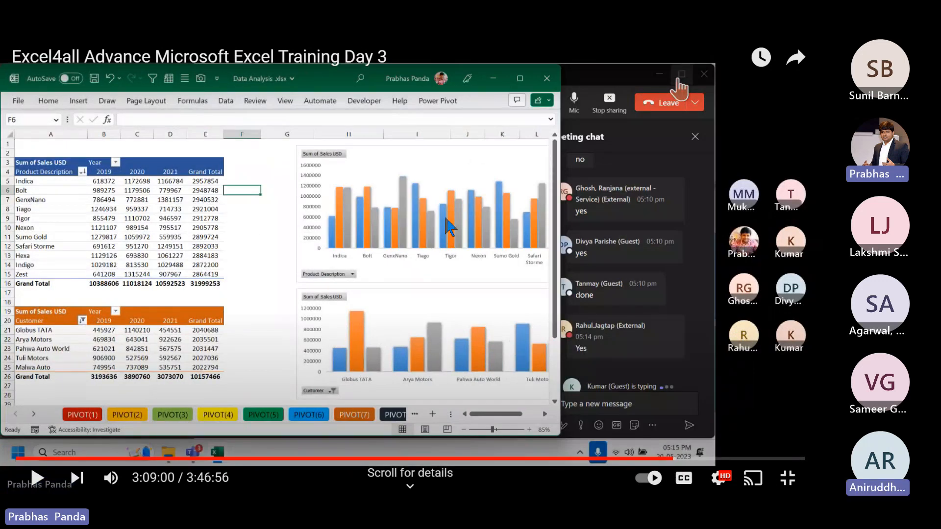
click(523, 88)
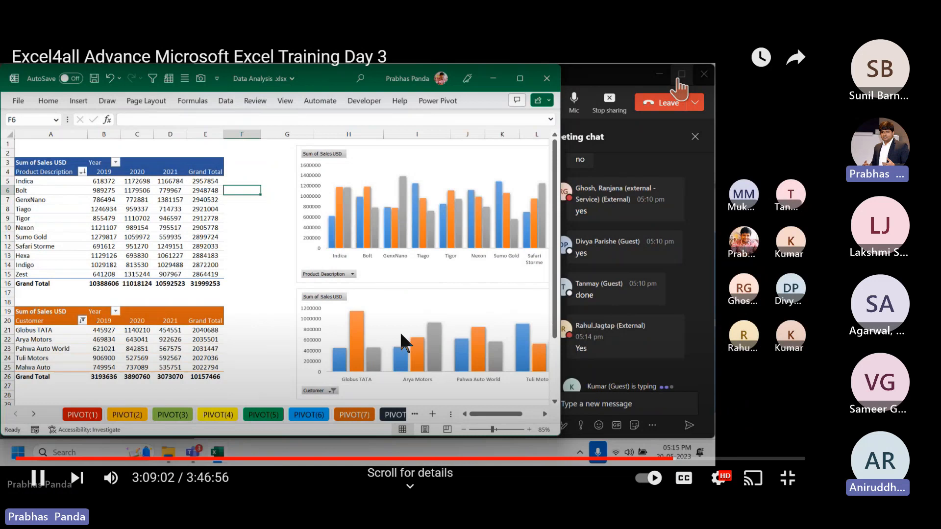
click(37, 478)
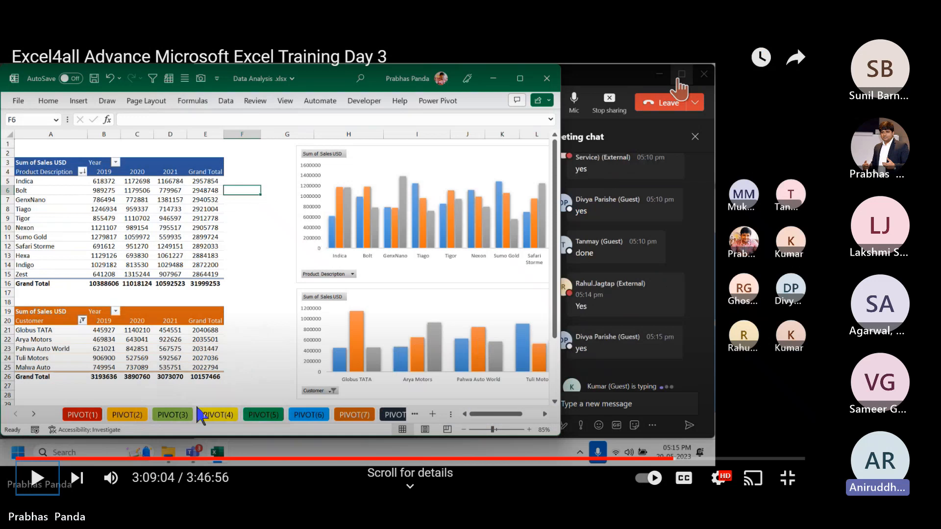
click(43, 481)
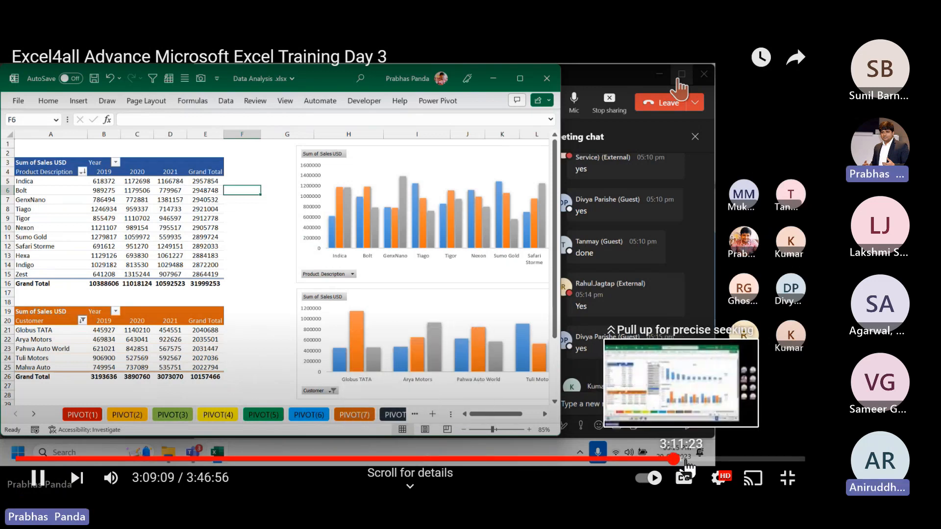
Find the Region slicer's Report Connections option in the video, pause at 3:11:28 and exit full screen.
click(684, 459)
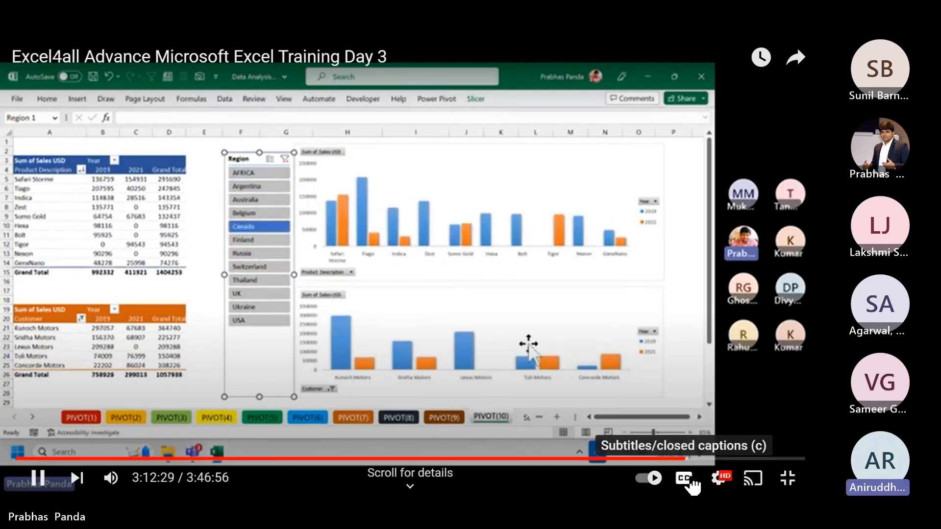
click(681, 459)
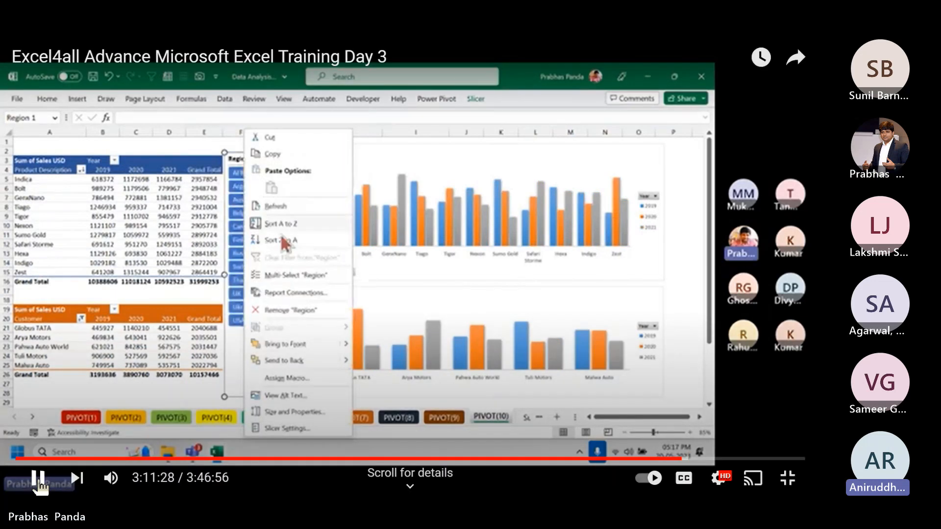
click(38, 477)
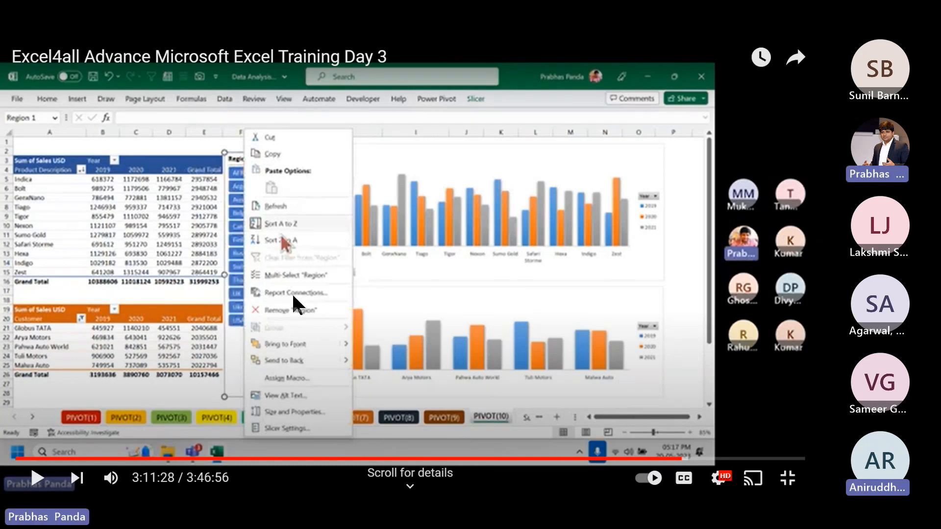
key(Escape)
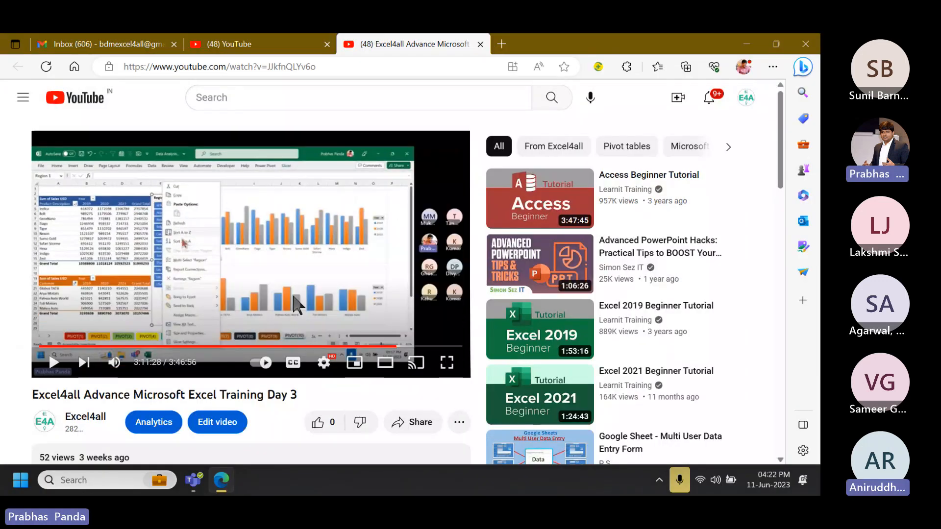
Close the video's browser window and end screen sharing in the Teams meeting with the microphone muted.
click(812, 46)
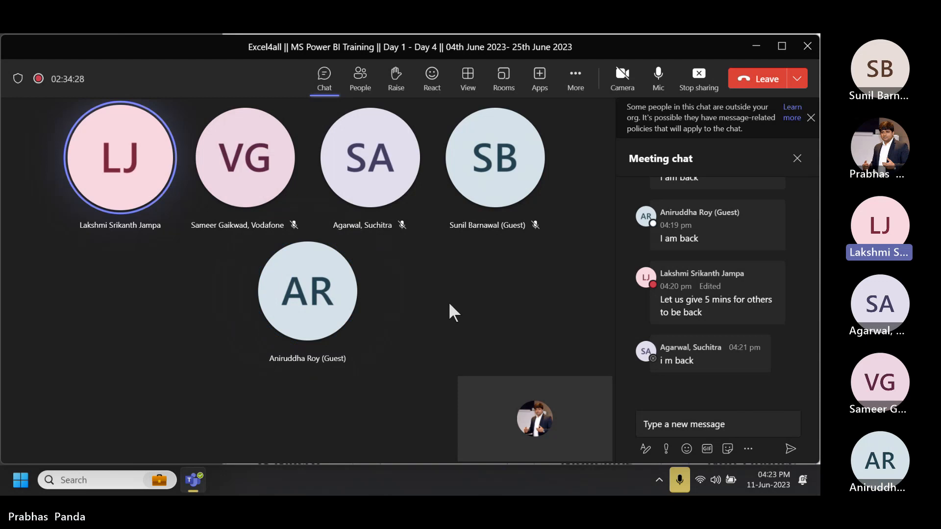
click(660, 74)
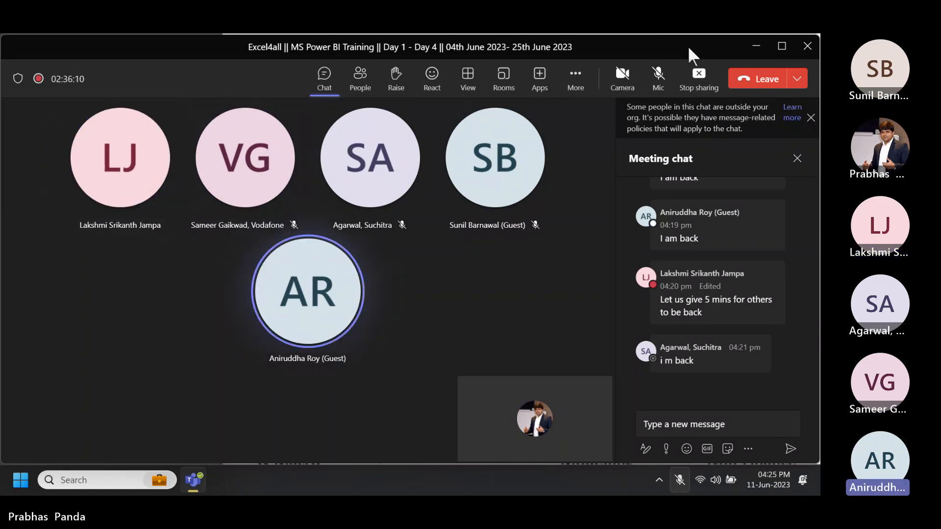
click(699, 78)
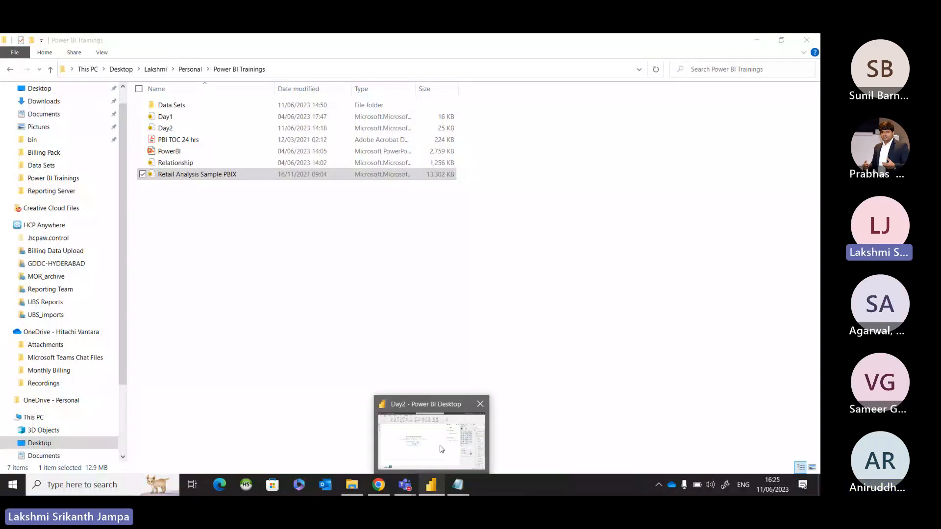
Switch to the Day2 Power BI file, view its model diagram and open its queries in Power Query Editor.
click(443, 448)
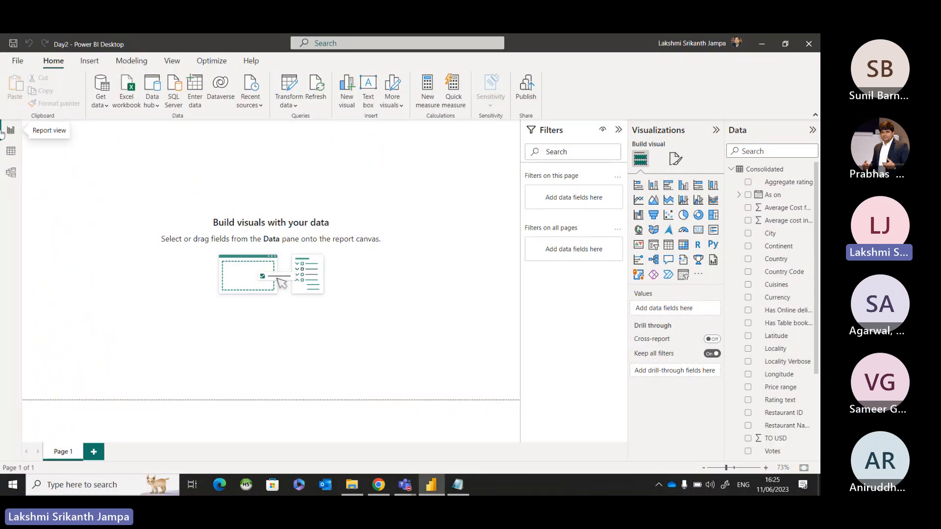
click(12, 179)
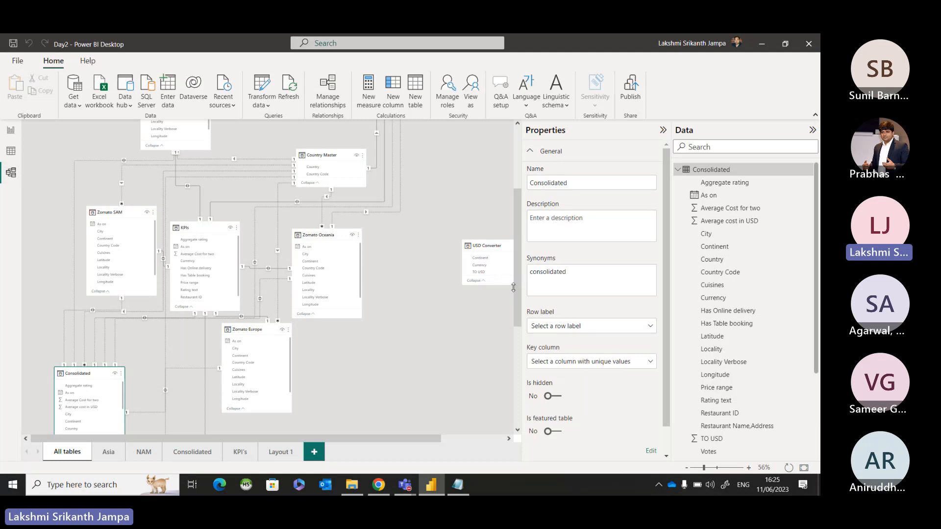
click(264, 85)
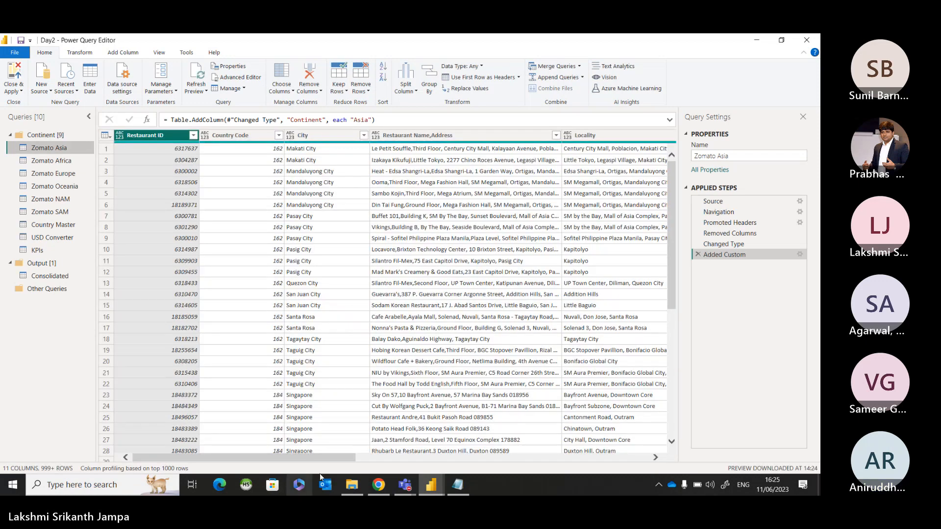
Review the last columns of the Zomato Asia query and those of the Consolidated query.
drag(334, 459, 629, 459)
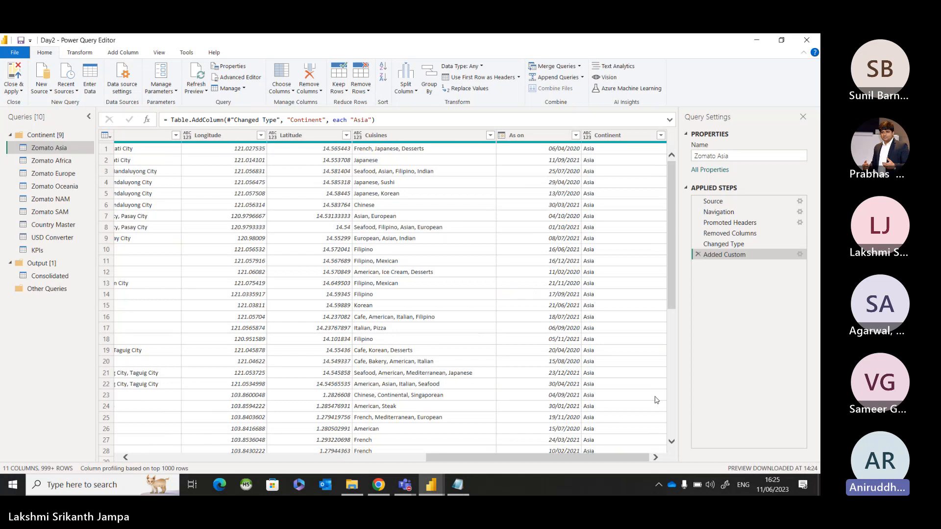
click(58, 274)
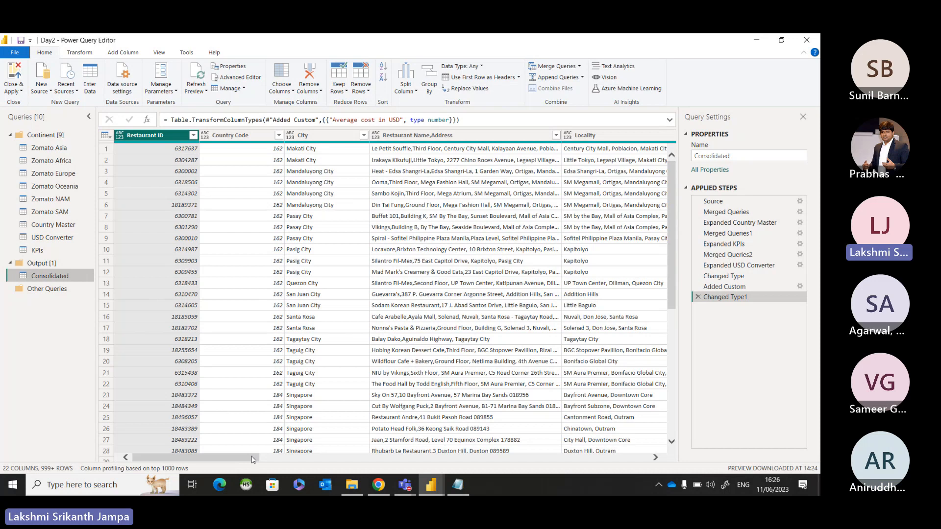
drag(253, 459, 646, 459)
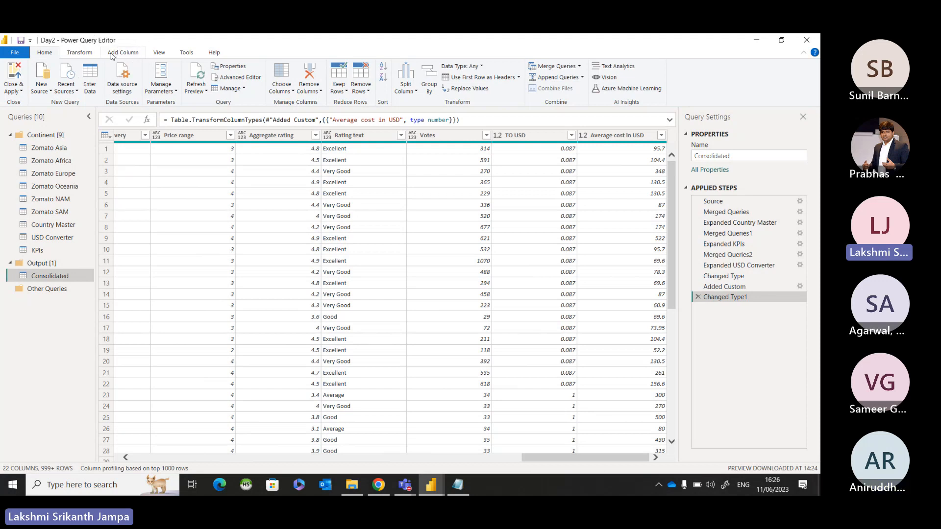
click(111, 54)
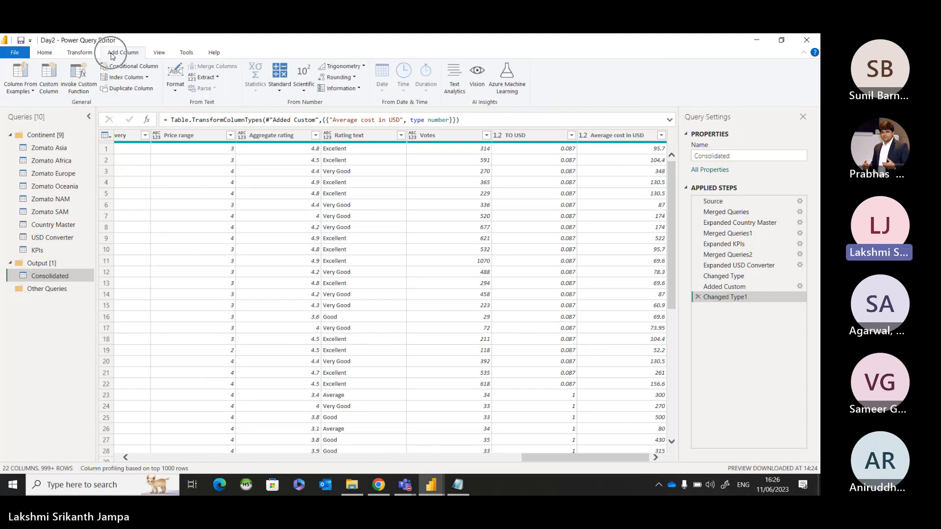
click(53, 75)
click(53, 75)
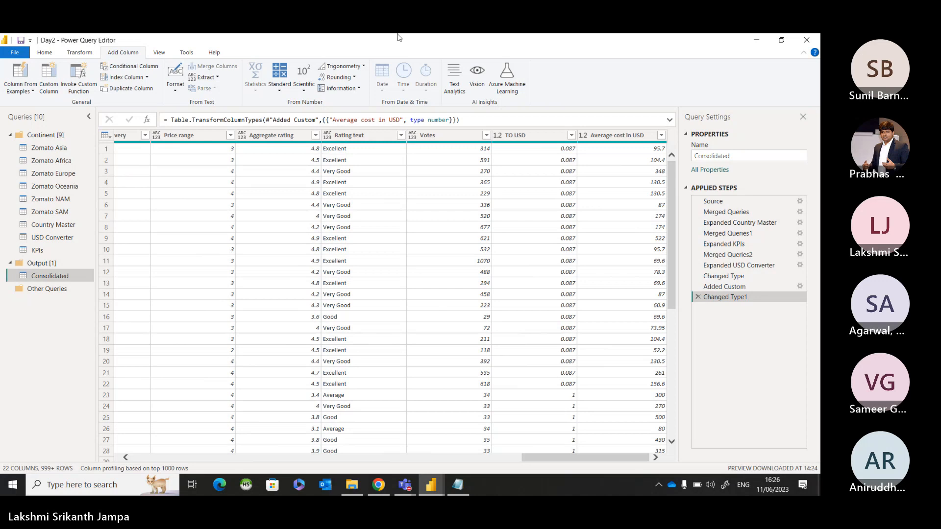
key(alt+Tab)
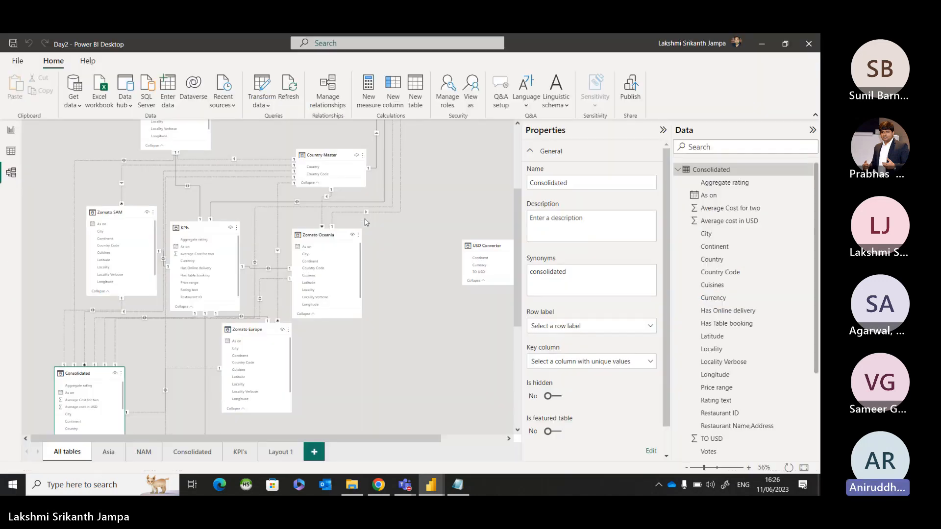
key(alt+Tab)
key(alt+Tab)
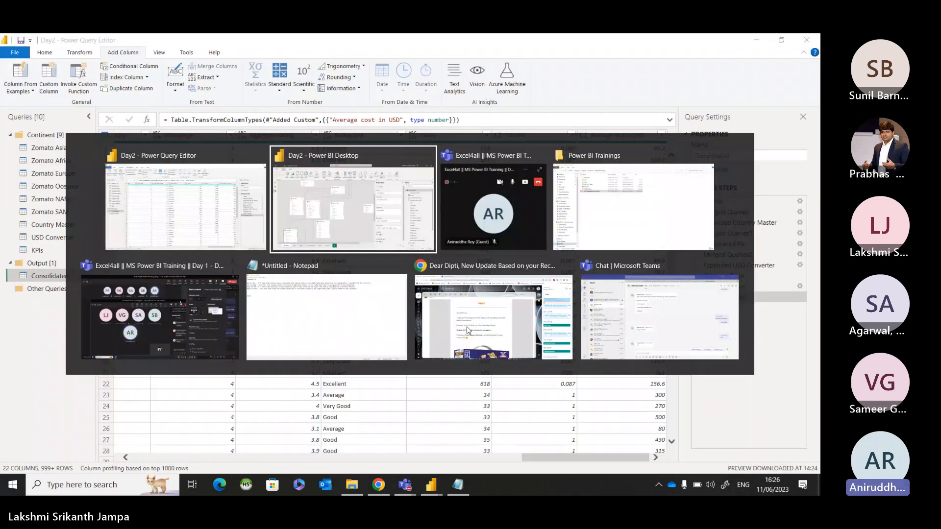
key(Escape)
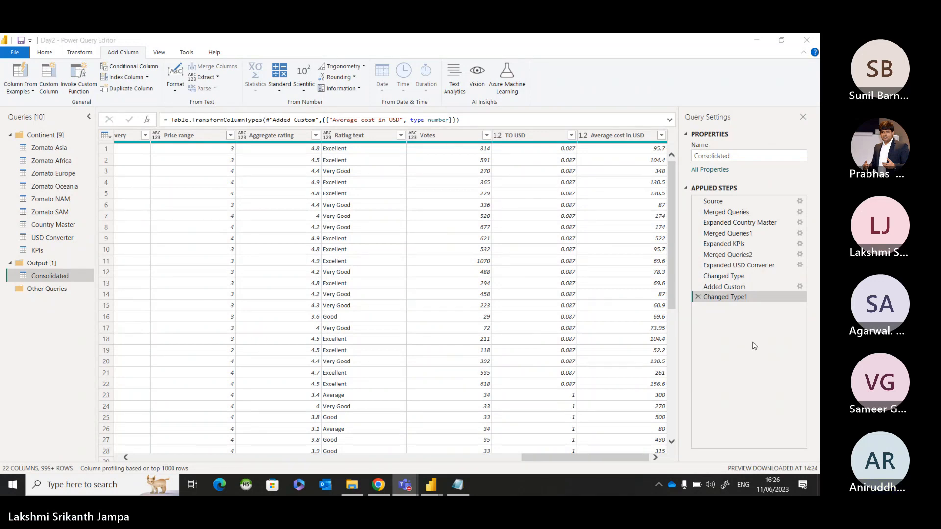
click(776, 338)
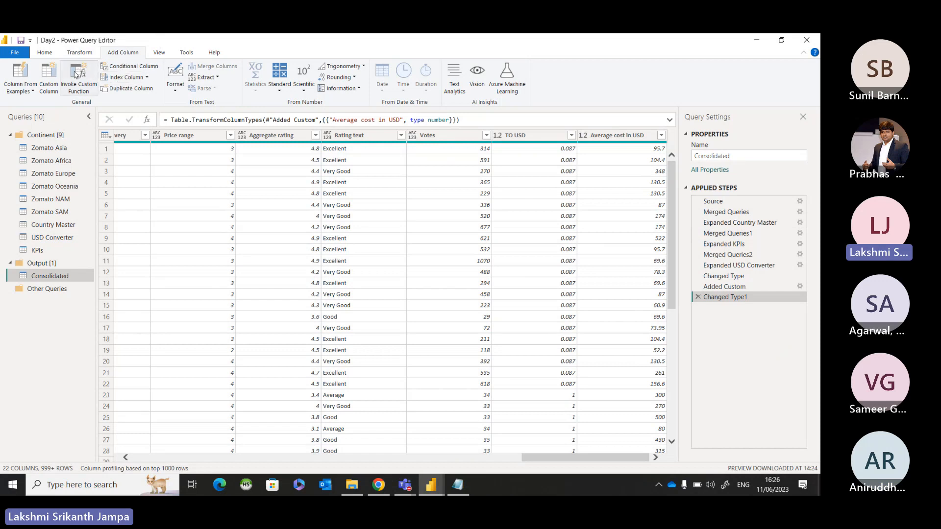
Edit the Consolidated query's Added Custom step, clearing its formula and renaming the new column as Average in USD.
click(799, 287)
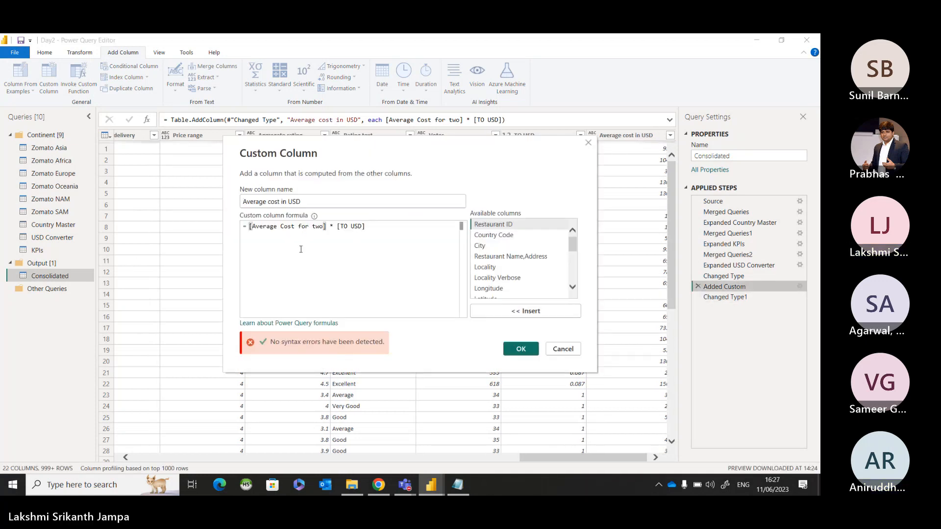
key(ctrl+a)
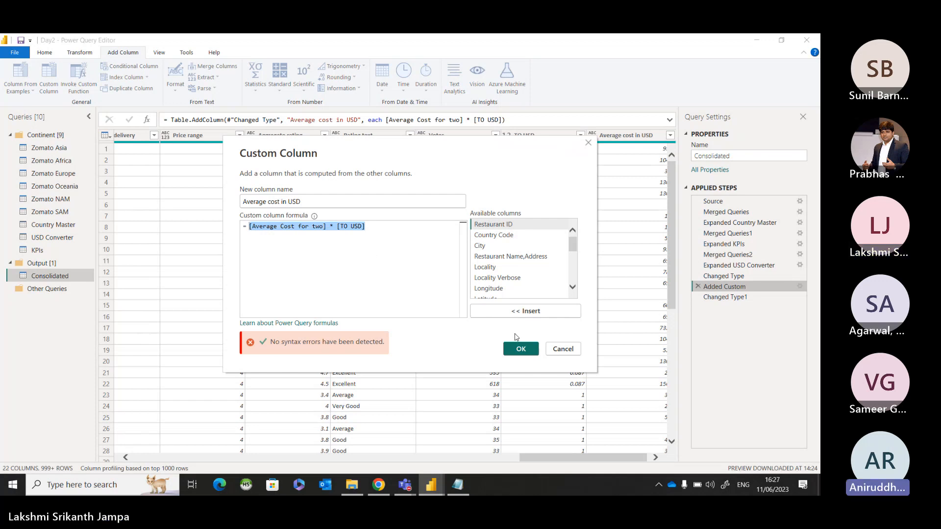
click(383, 224)
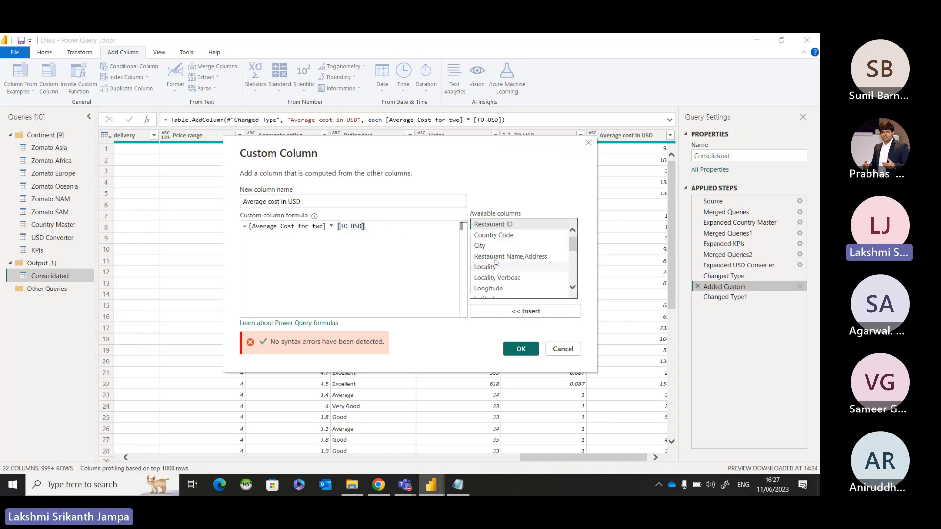
key(ctrl+a)
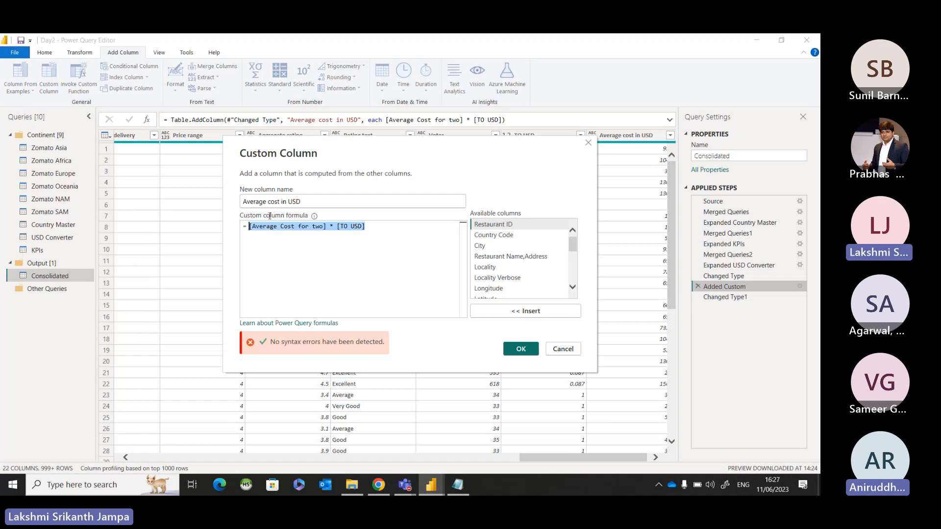
key(BackSpace)
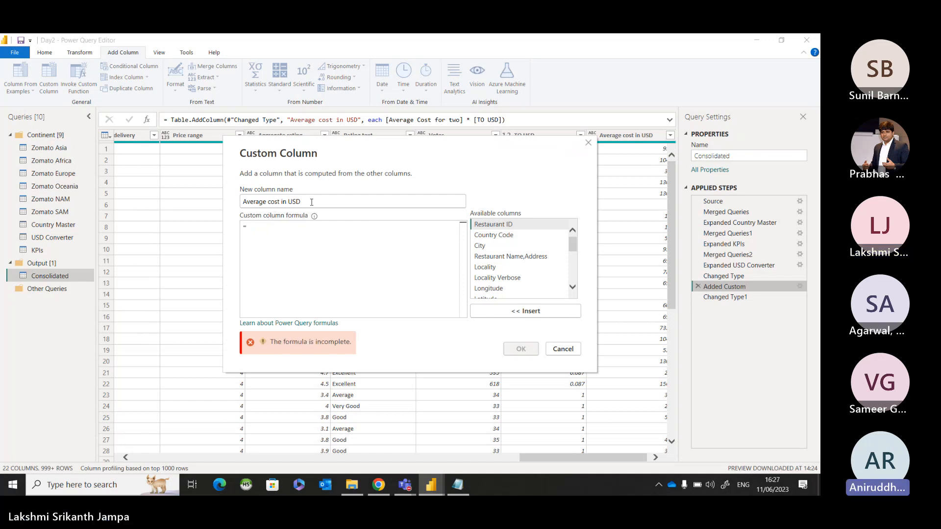
key(shift+Tab)
key(BackSpace)
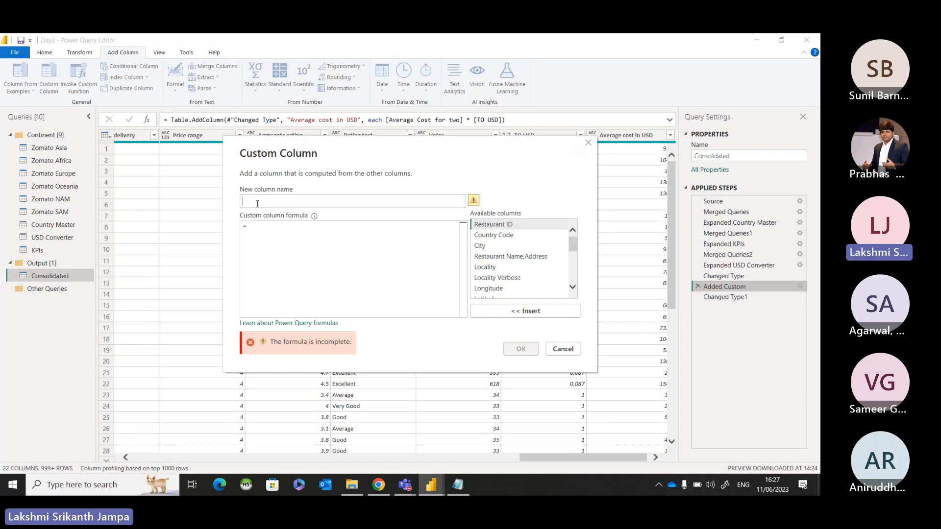
text(Average)
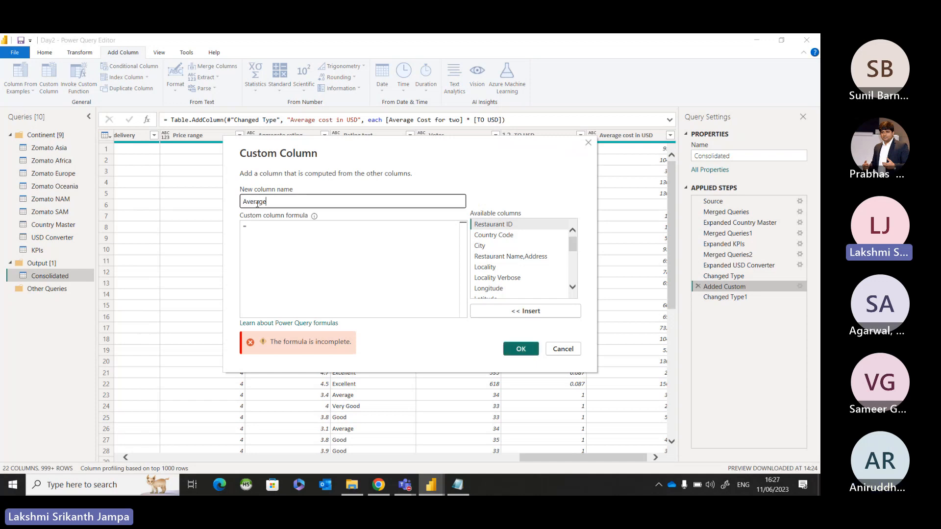
text( in USD)
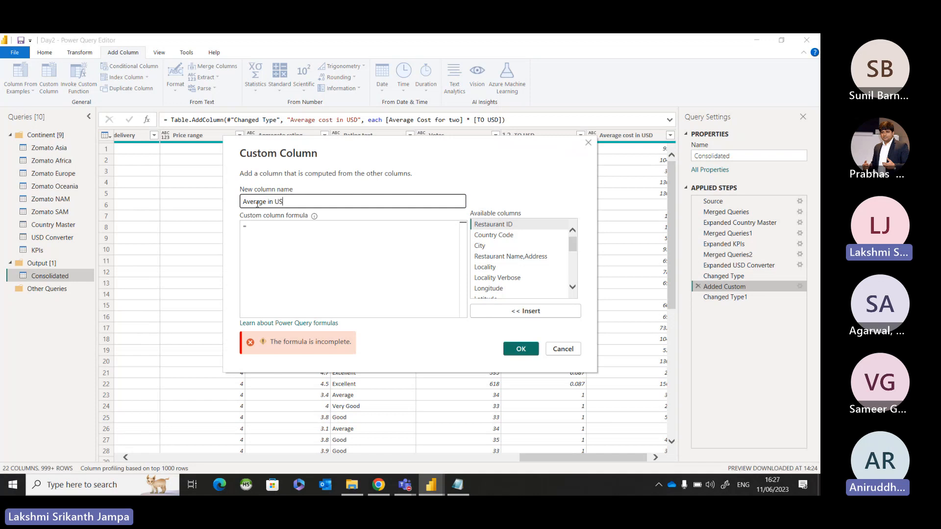
Build the custom column formula [Average Cost for two] * [TO USD] from the available columns and apply it.
click(260, 223)
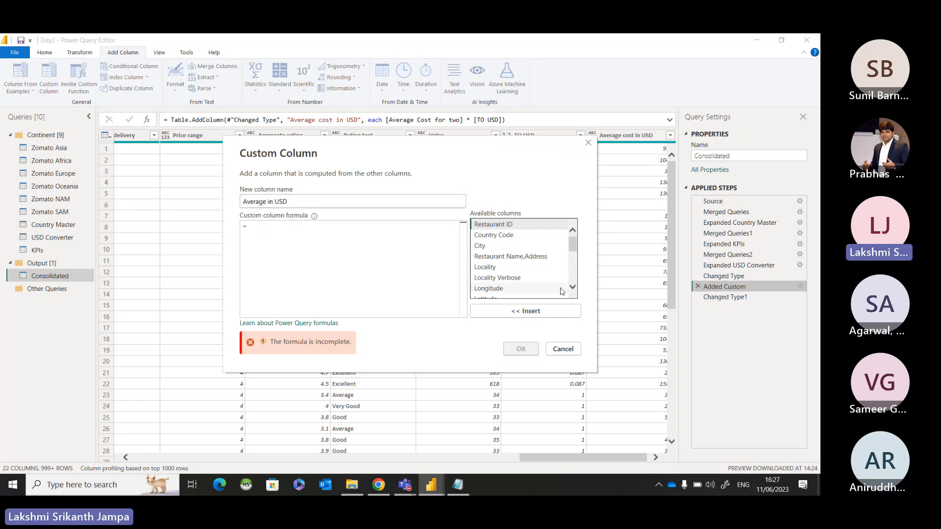
scroll(541, 283, down, 1)
scroll(541, 284, down, 2)
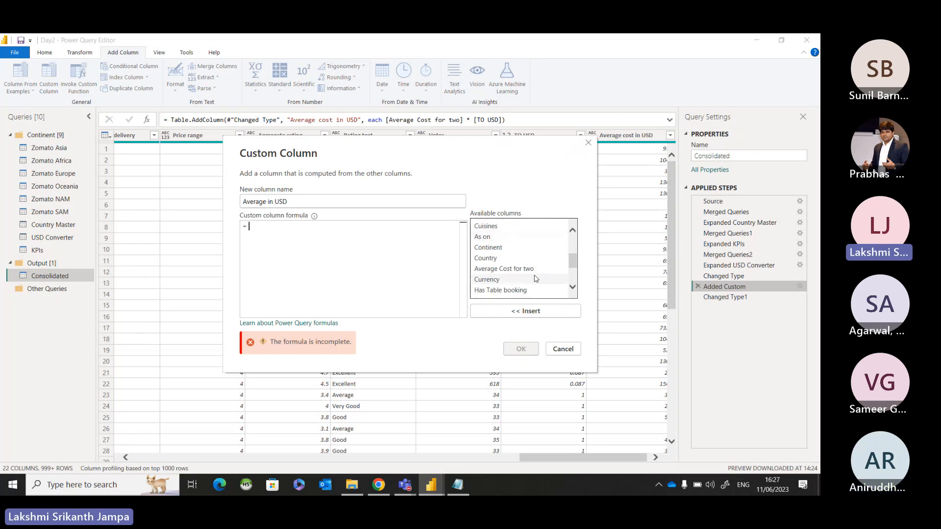
double_click(522, 271)
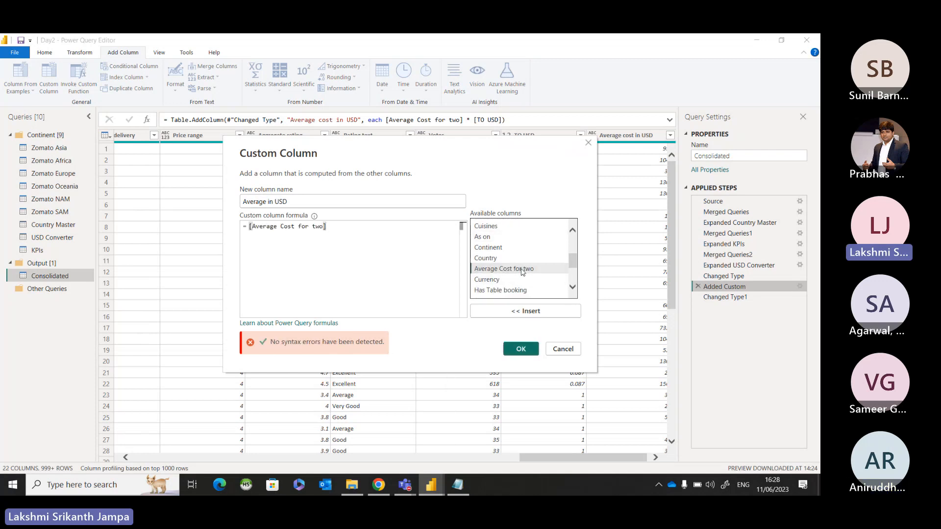
text(*)
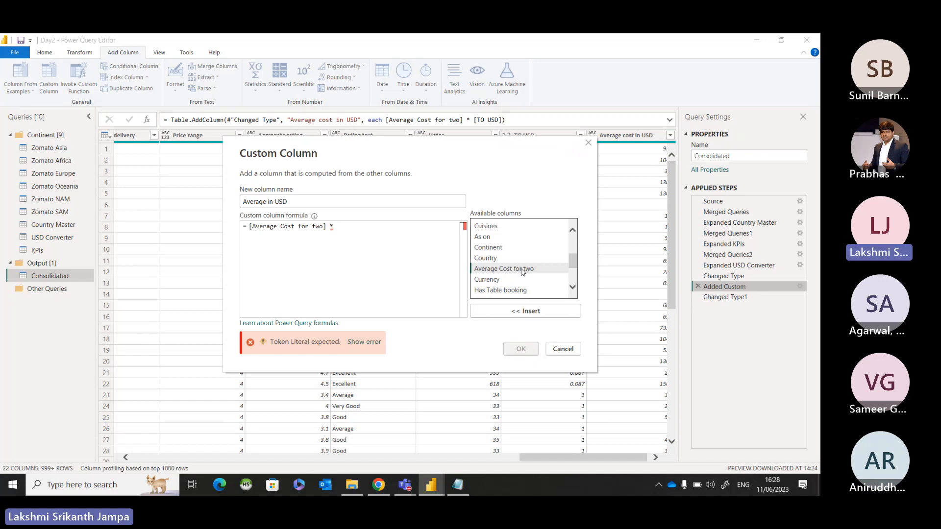
scroll(522, 274, down, 3)
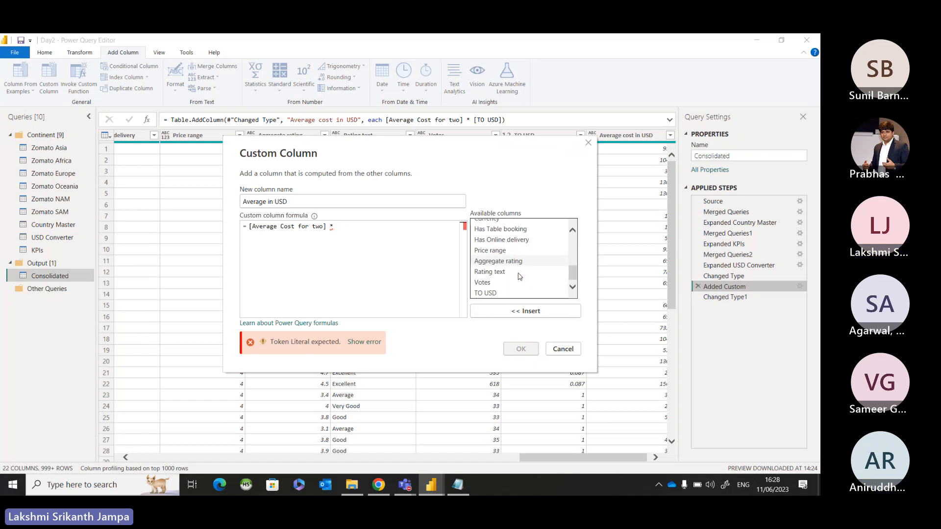
double_click(507, 293)
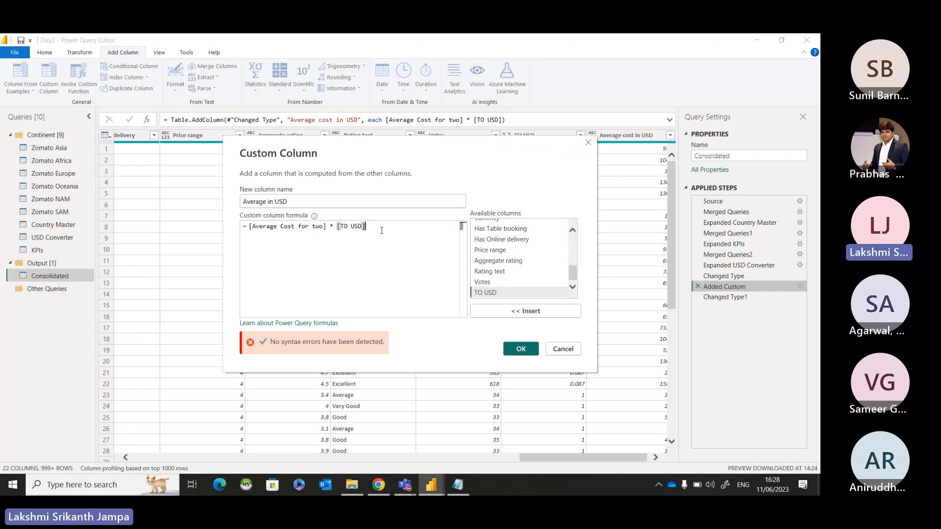
click(521, 348)
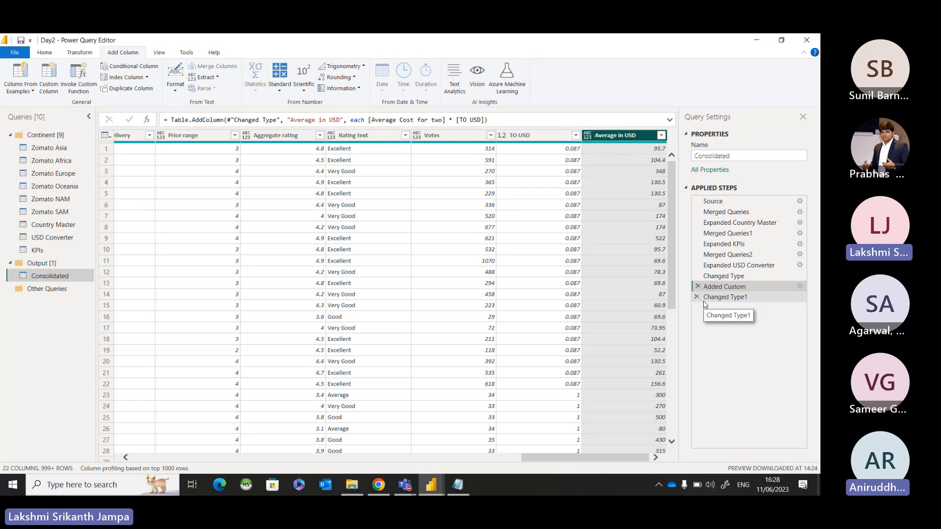
Delete the Changed Type1 step that follows Added Custom in the Consolidated query.
click(740, 300)
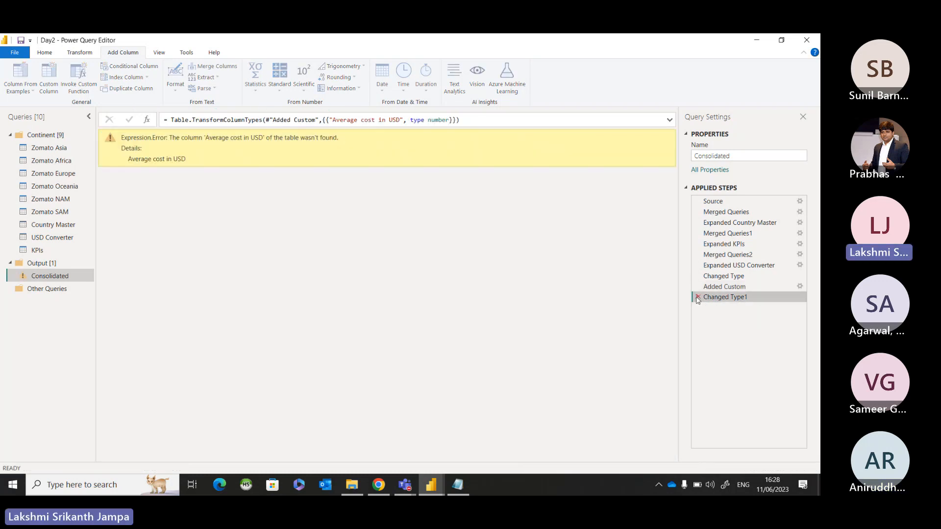
click(698, 289)
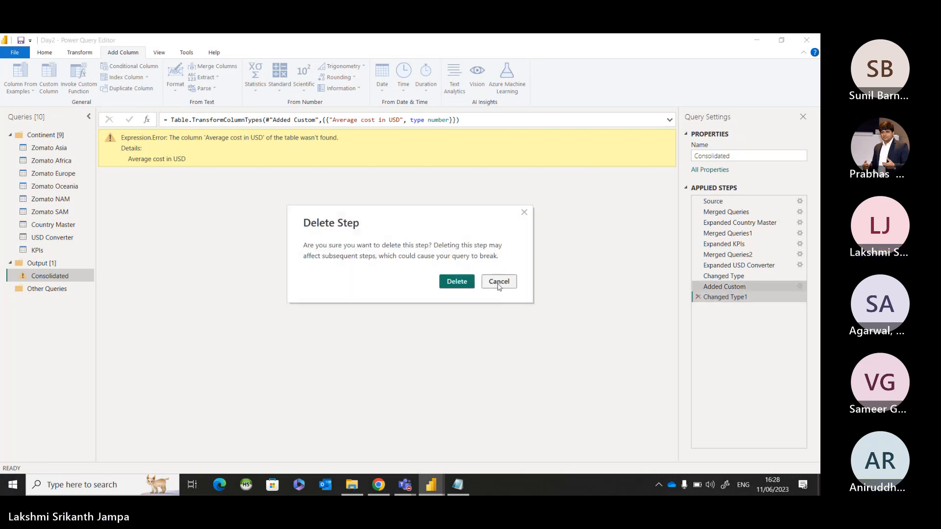
click(498, 286)
click(699, 297)
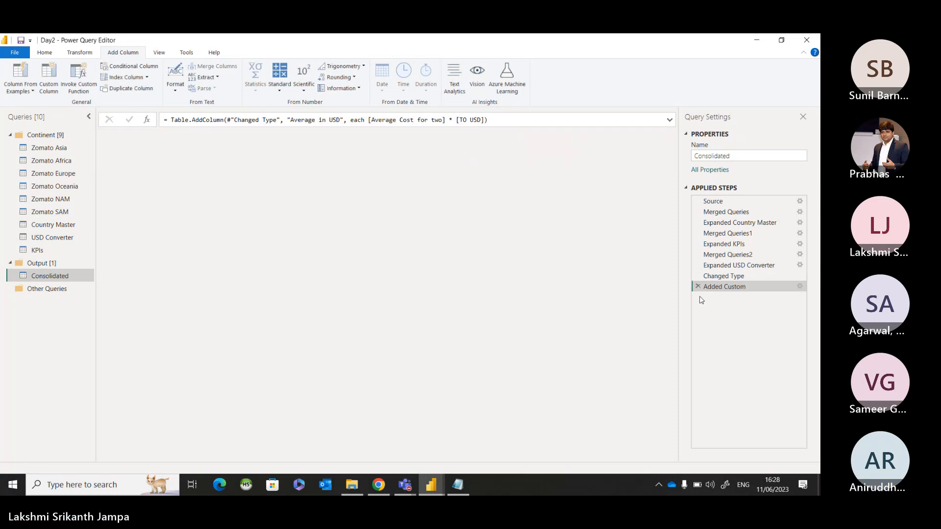
Set the data type of the Average in USD column to Decimal Number.
drag(238, 459, 641, 459)
click(587, 135)
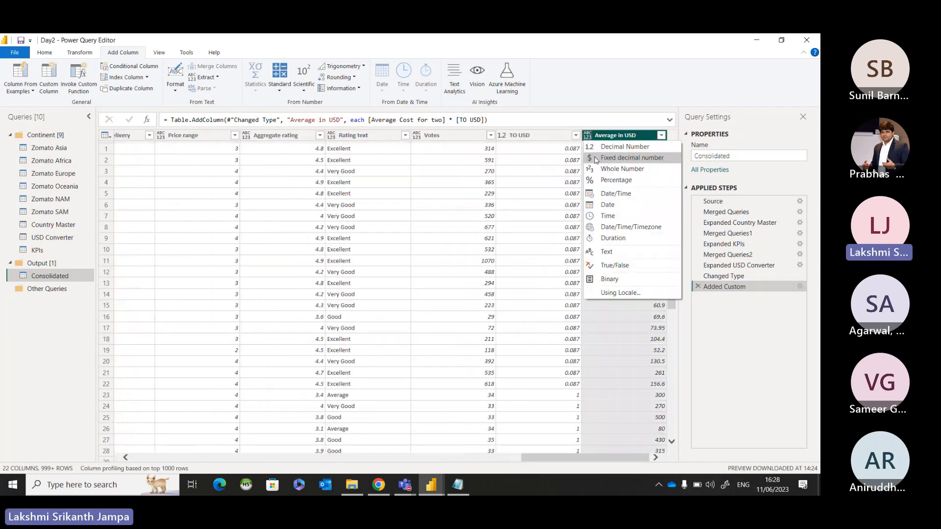
click(597, 146)
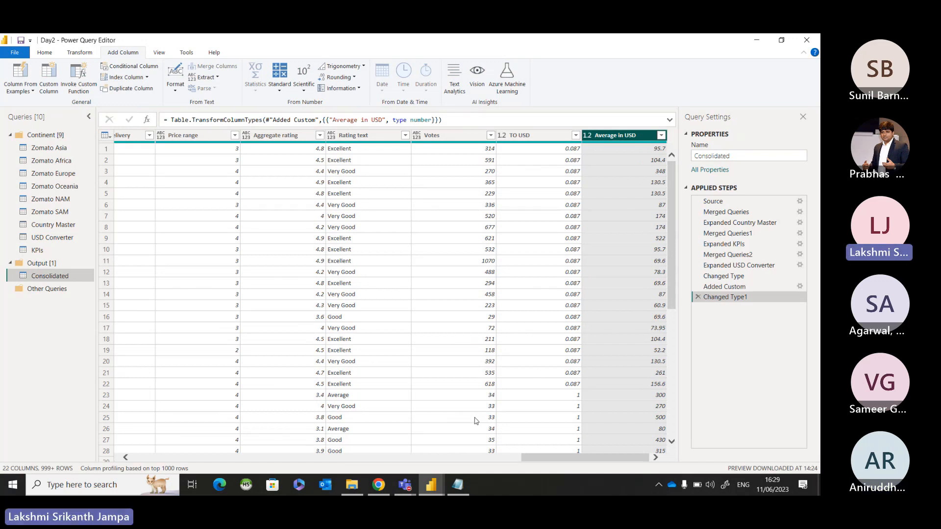
Check the participants and chat in the Teams meeting window, and return to Power Query Editor.
mouse_move(414, 485)
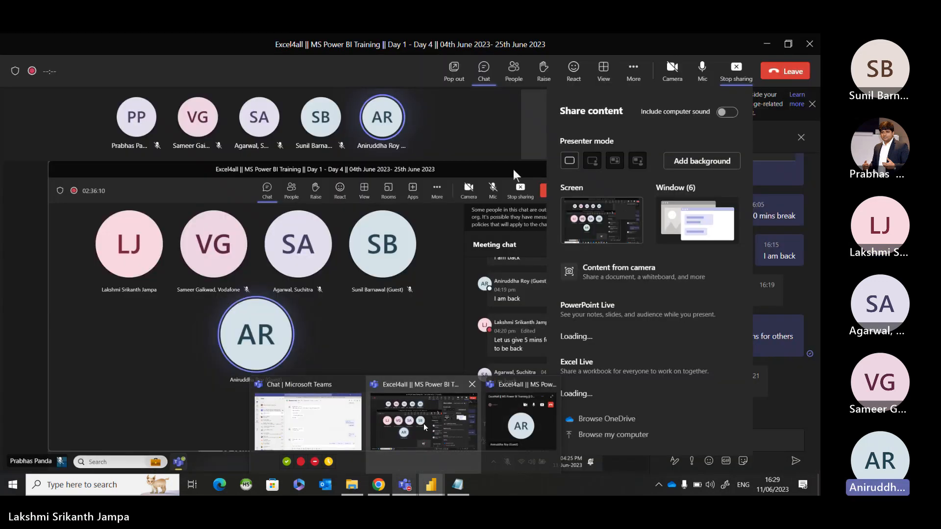
click(424, 427)
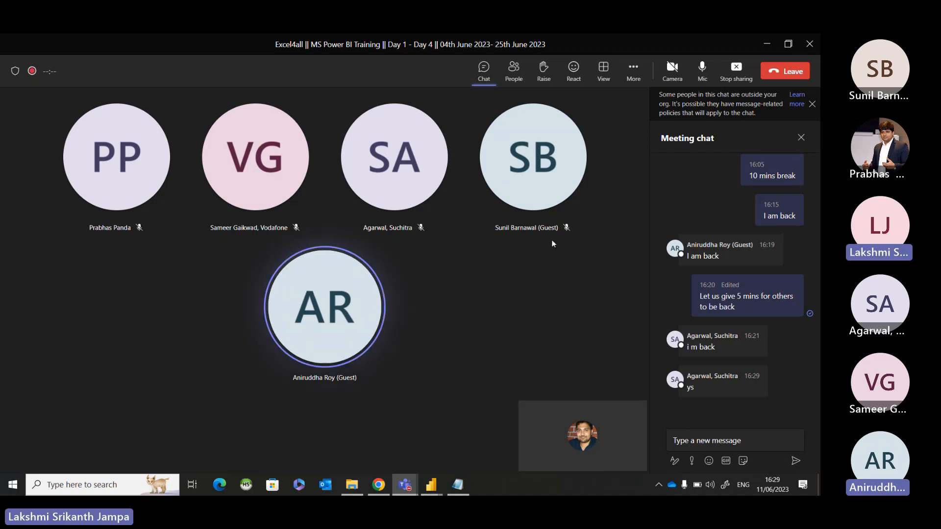
click(767, 43)
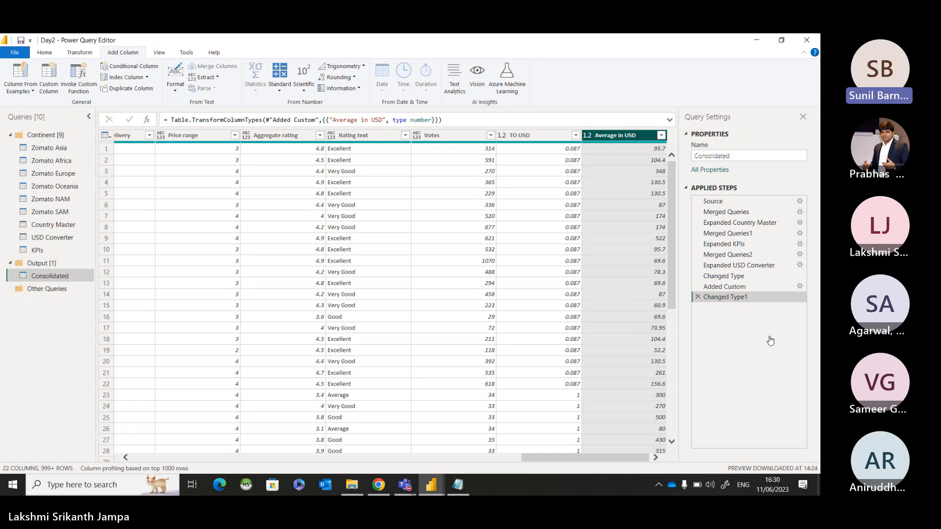
Open the Added Custom step's settings and review the Average in USD formula and the available columns.
click(800, 286)
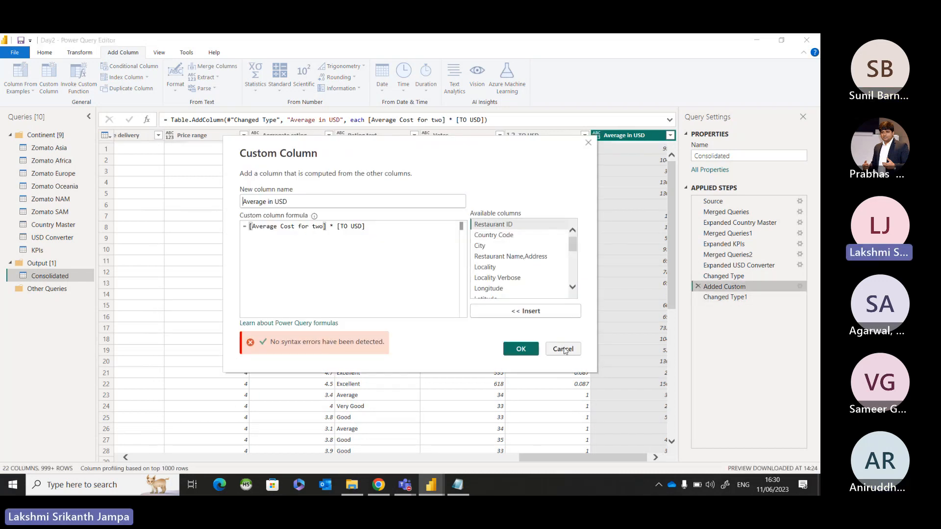
drag(365, 226, 247, 226)
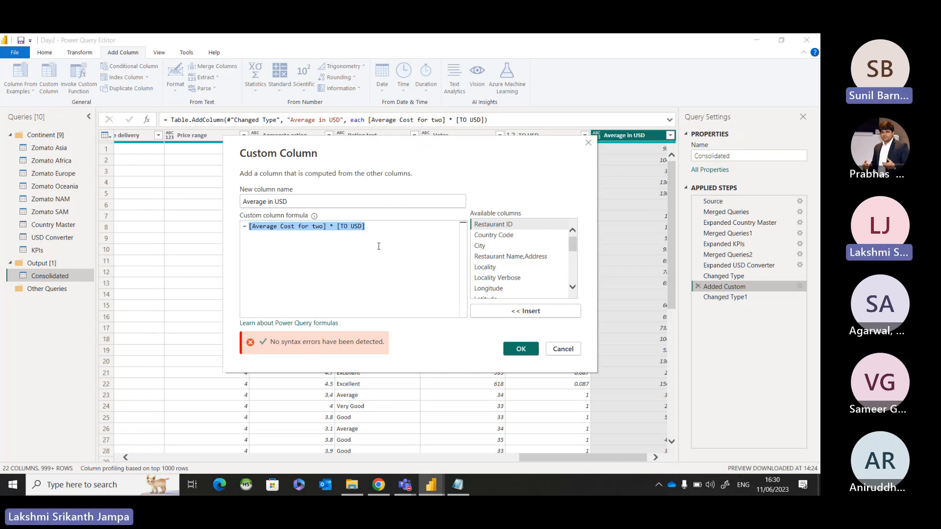
click(381, 226)
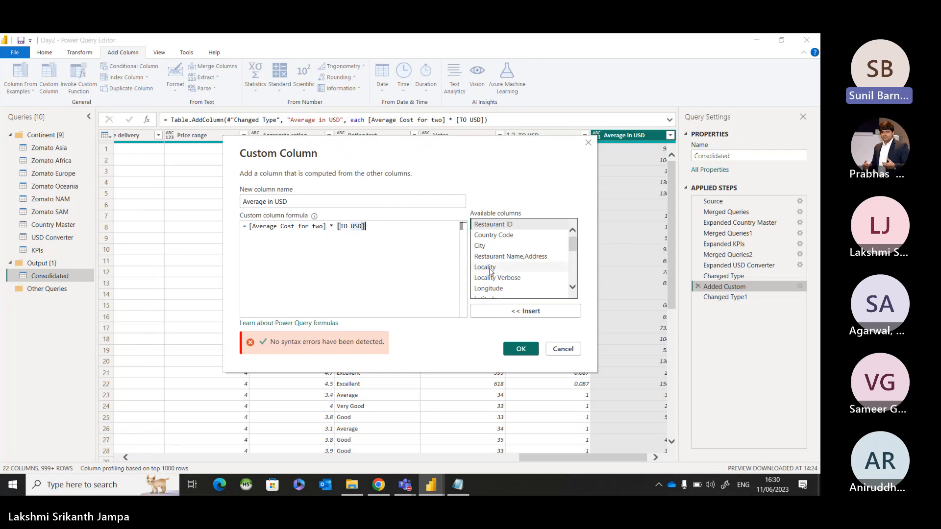
scroll(503, 269, down, 5)
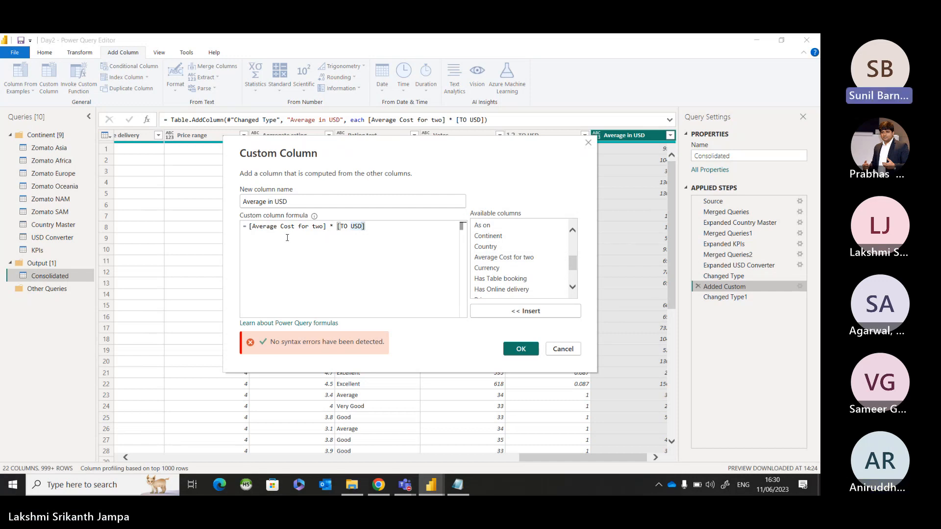
Clear and rebuild the Average in USD formula as [Average Cost for two] * [TO USD], and discard the edit.
drag(388, 230, 250, 226)
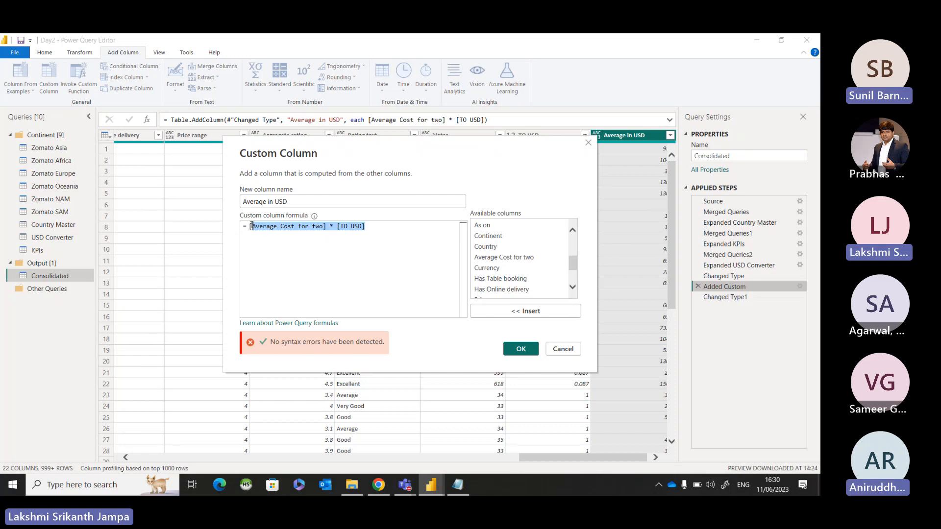
key(BackSpace)
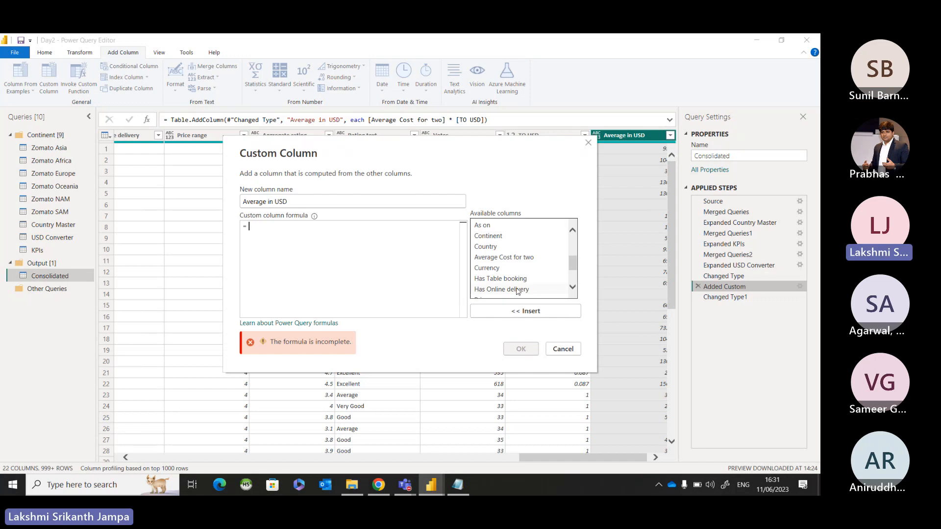
double_click(517, 259)
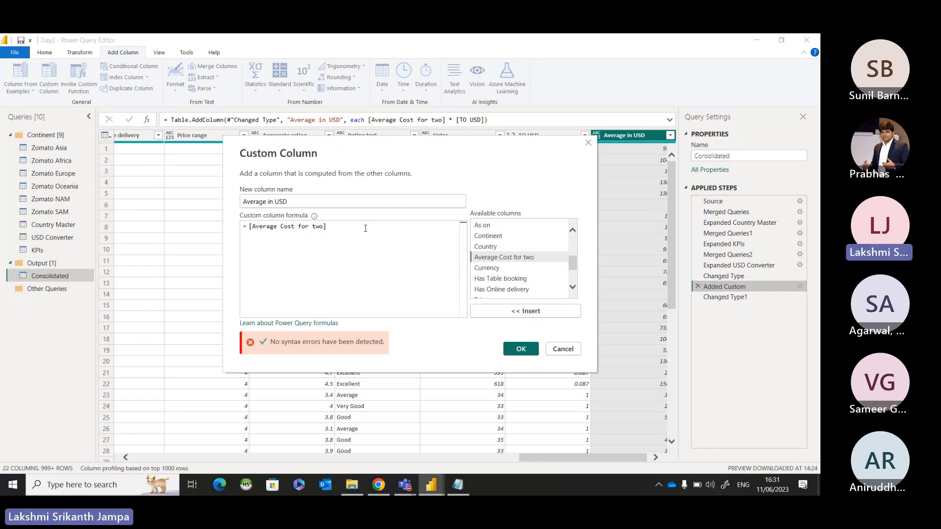
text(*)
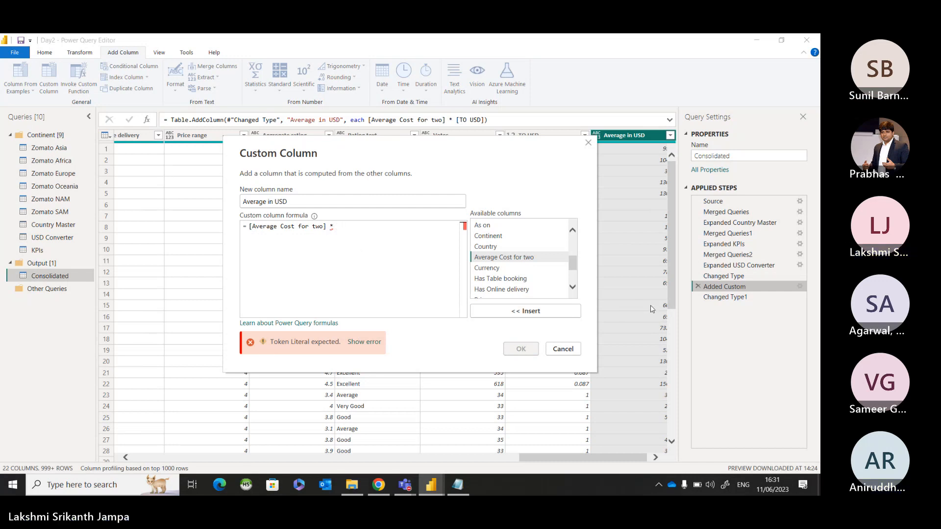
scroll(510, 278, down, 2)
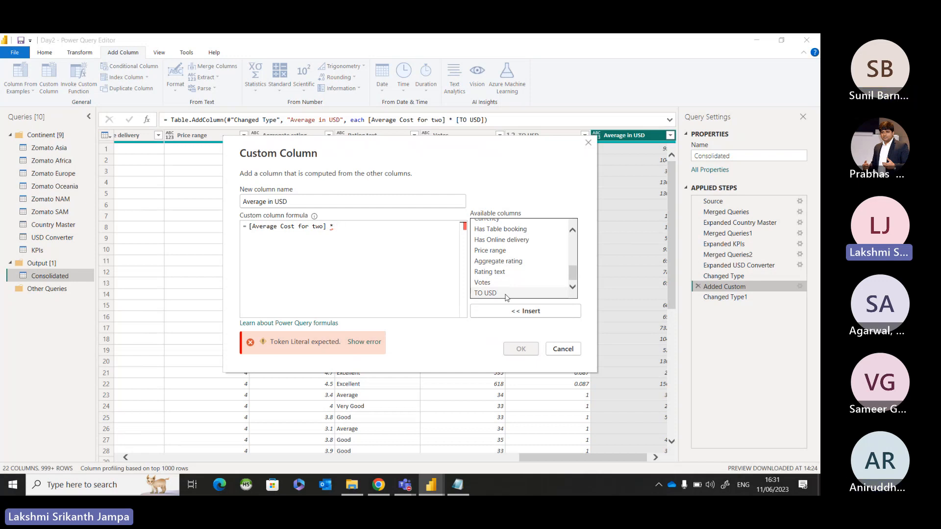
double_click(490, 293)
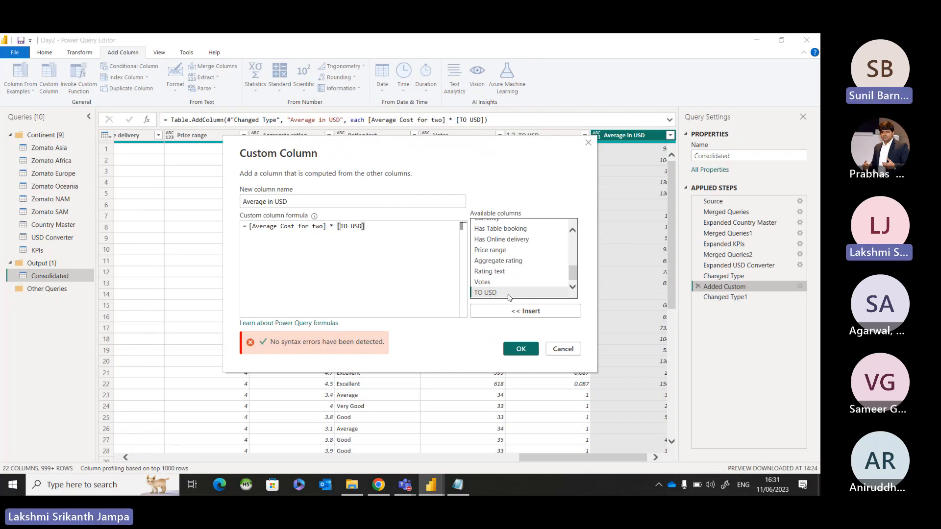
click(563, 349)
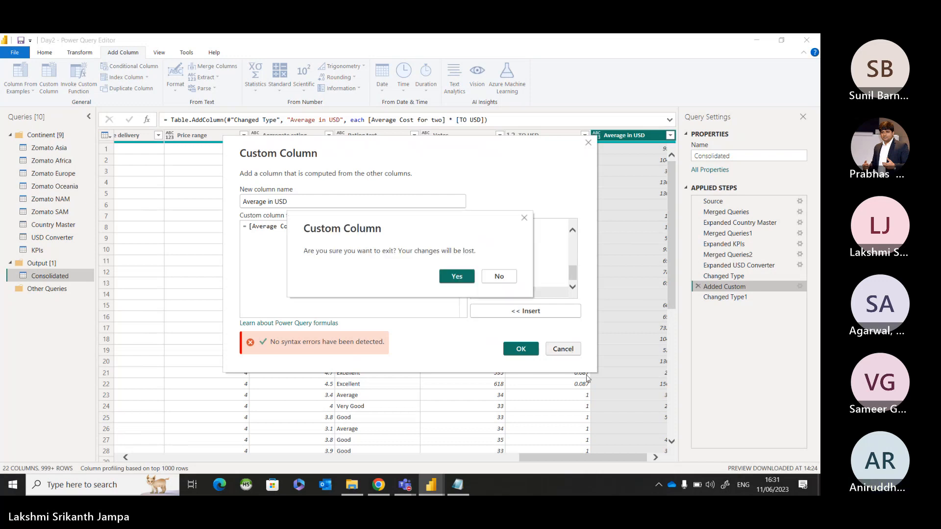
click(456, 276)
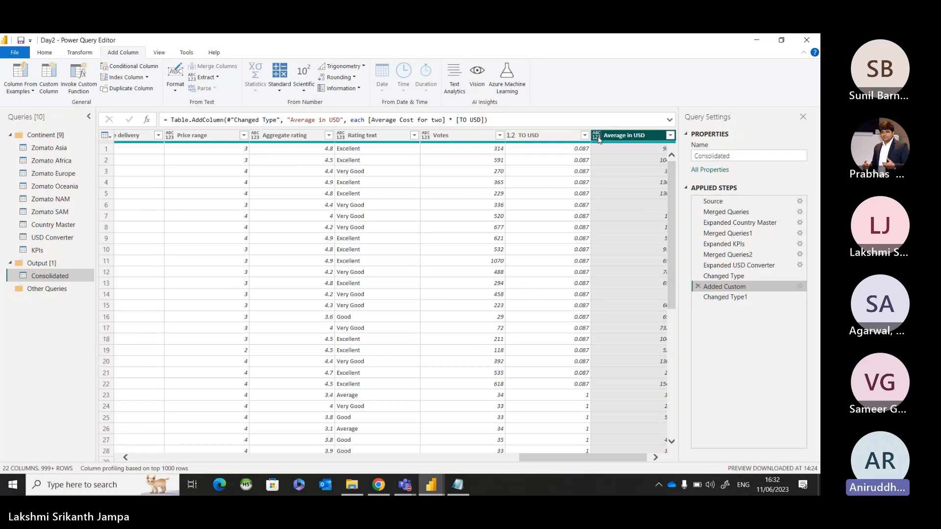
Select the Changed Type1 step and point out the data type of the Average in USD column.
click(742, 300)
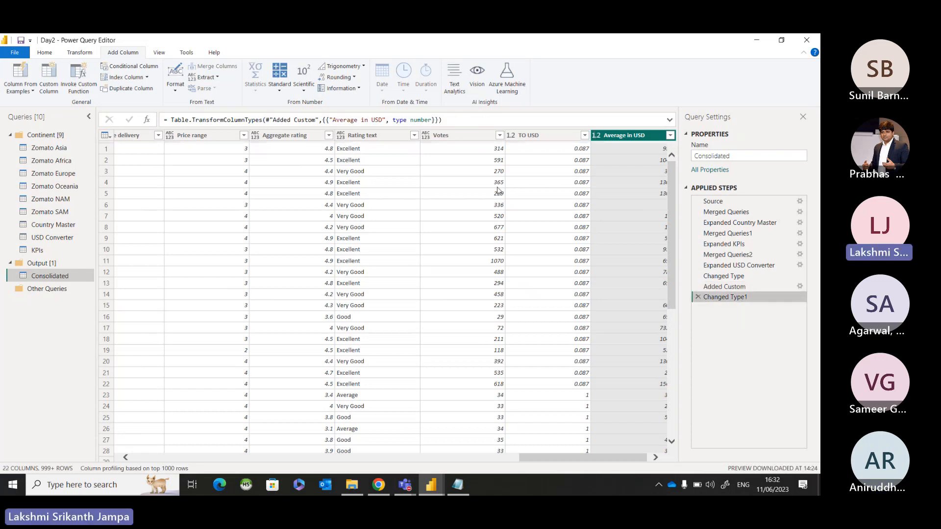
click(601, 140)
key(ctrl)
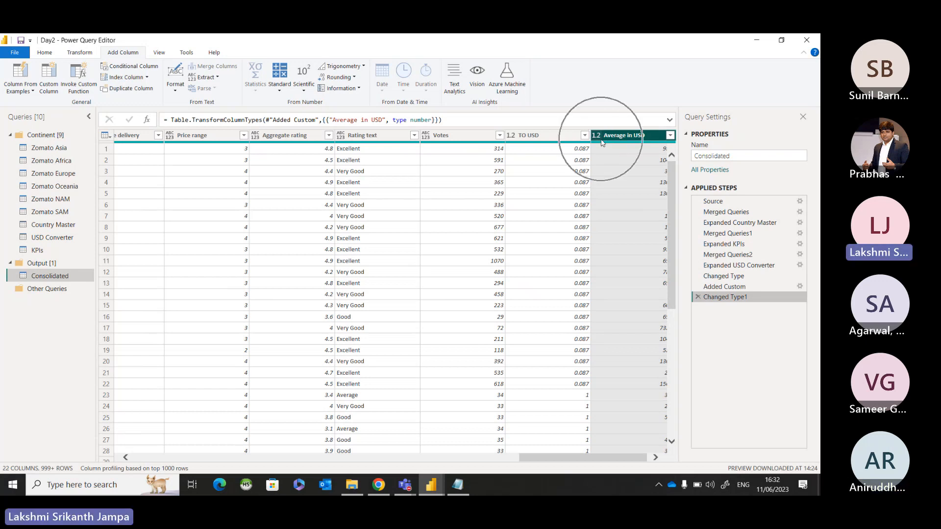
key(ctrl)
key(ctrl)
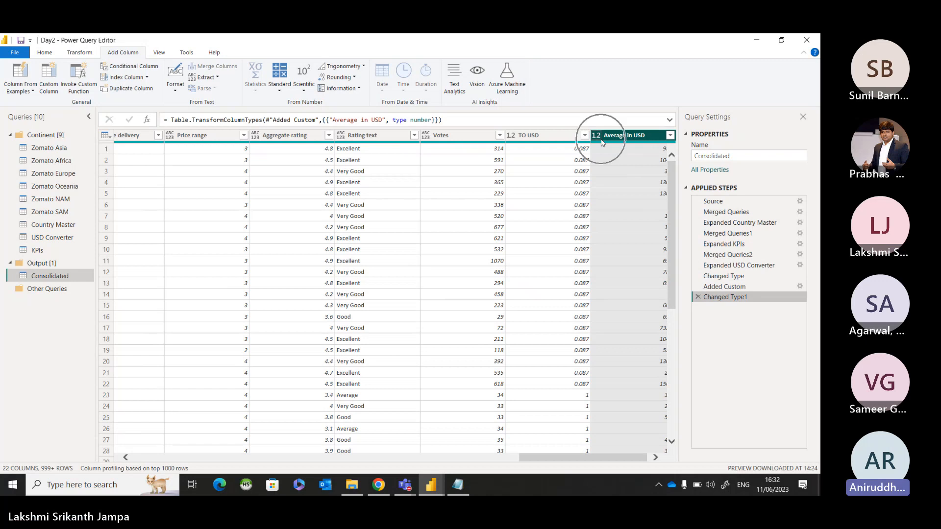
key(ctrl)
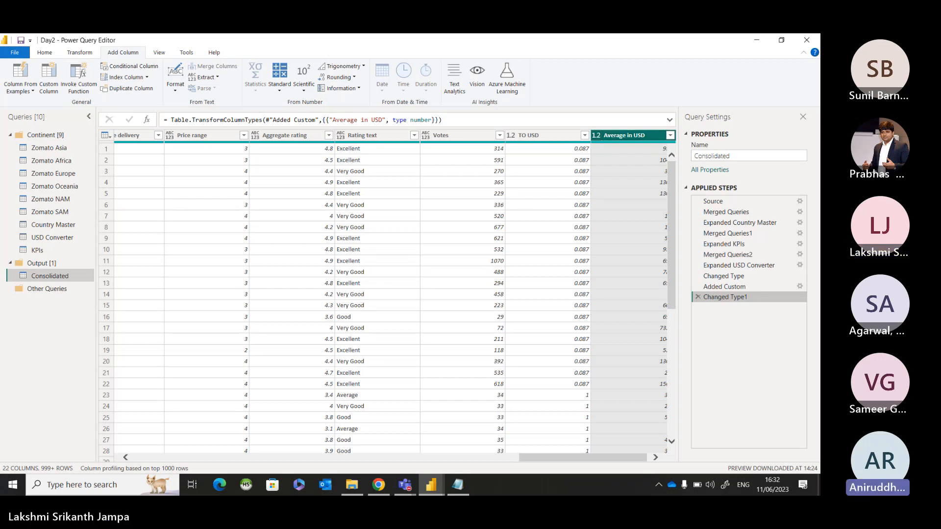
Switch to the Notepad notes and replace the word Sheet with "DAX (Data Analysis Expression)".
click(459, 485)
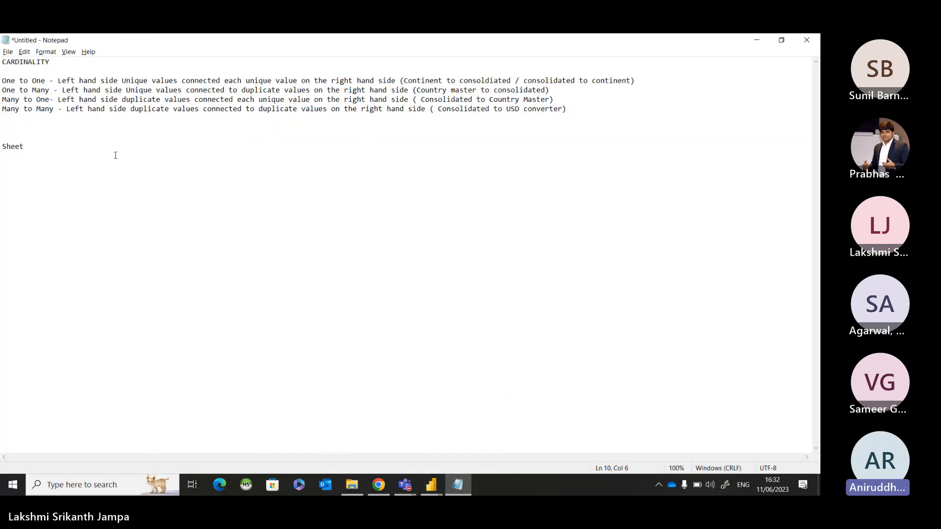
key(BackSpace)
key(BackSpace)
key(BackSpace)
key(BackSpace)
key(BackSpace)
text(DAX)
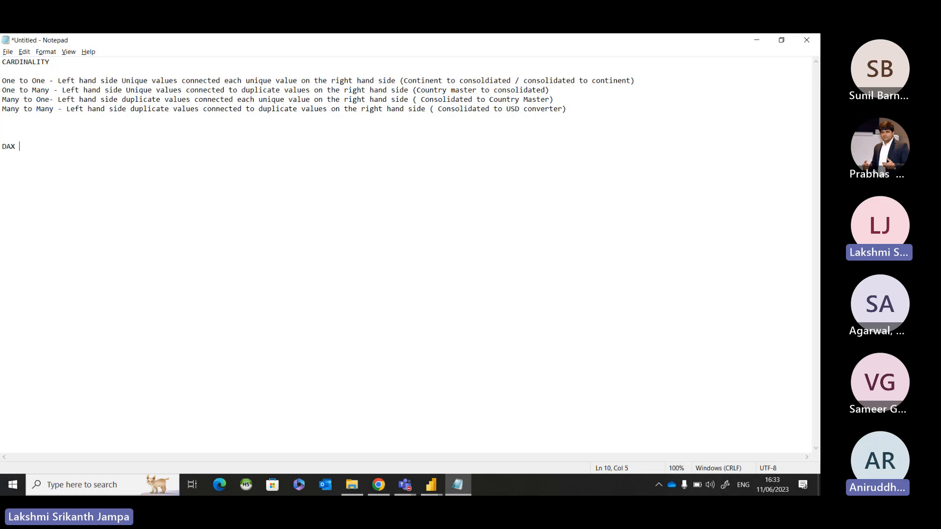
text((Data Ana)
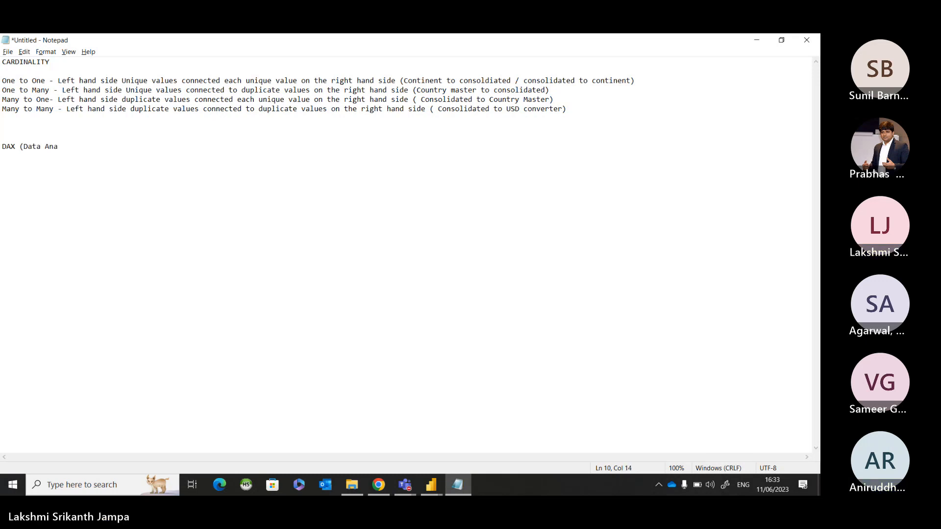
text(lysis E)
text(xpressio)
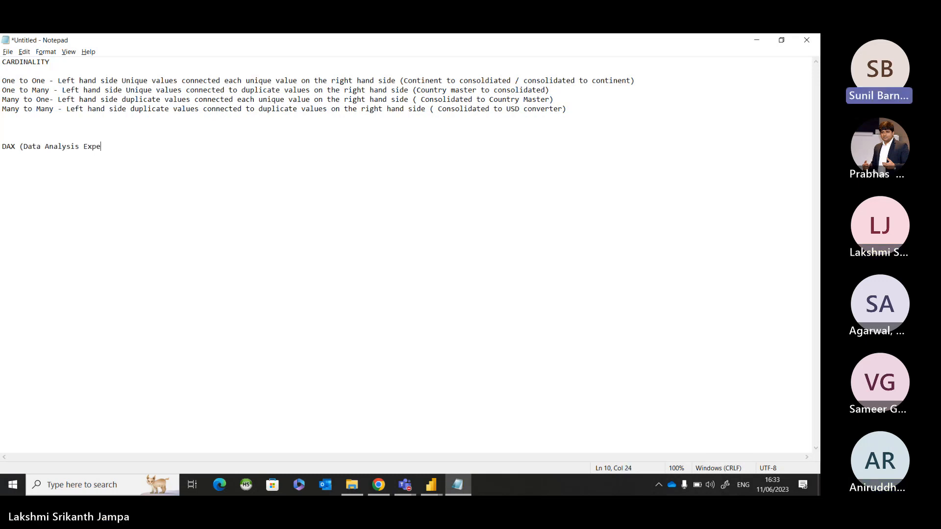
text(n))
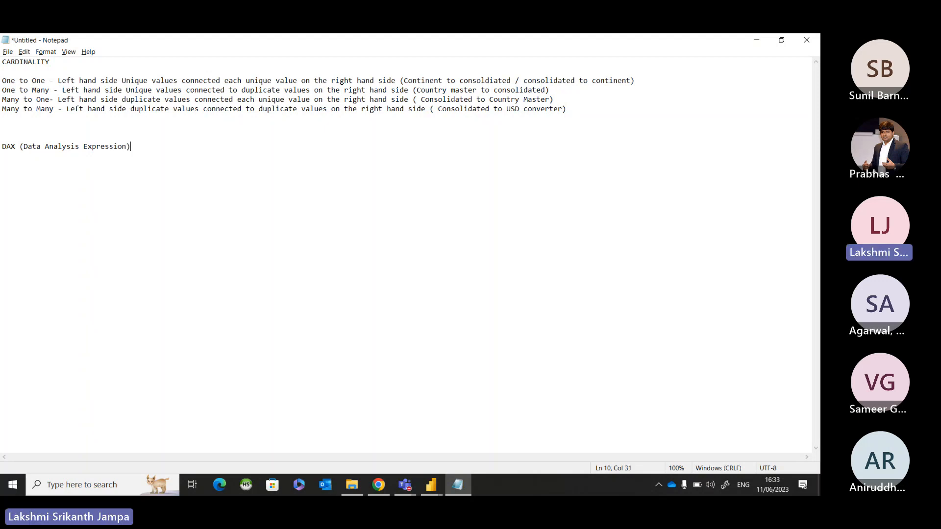
Return to Power Query Editor and try to add a custom column with the formula Average([Average in USD]) to the Consolidated query.
key(alt+Tab)
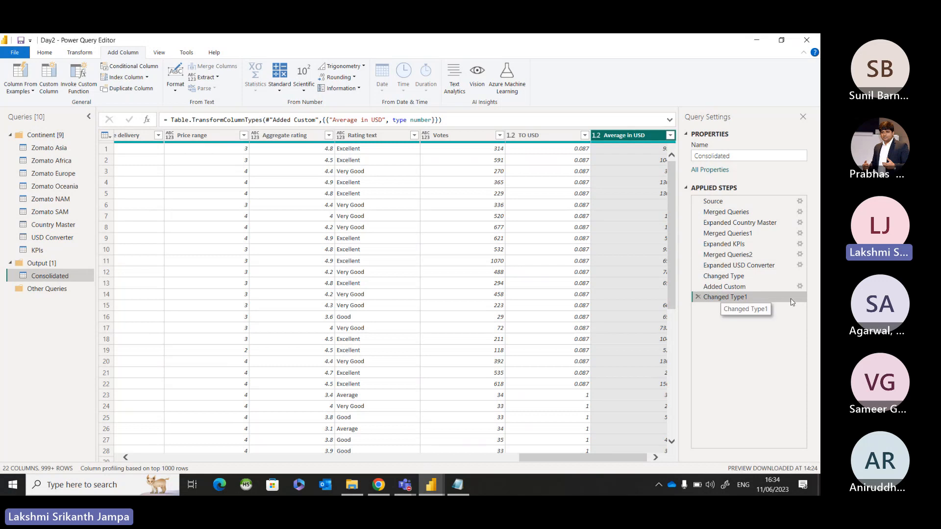
click(799, 287)
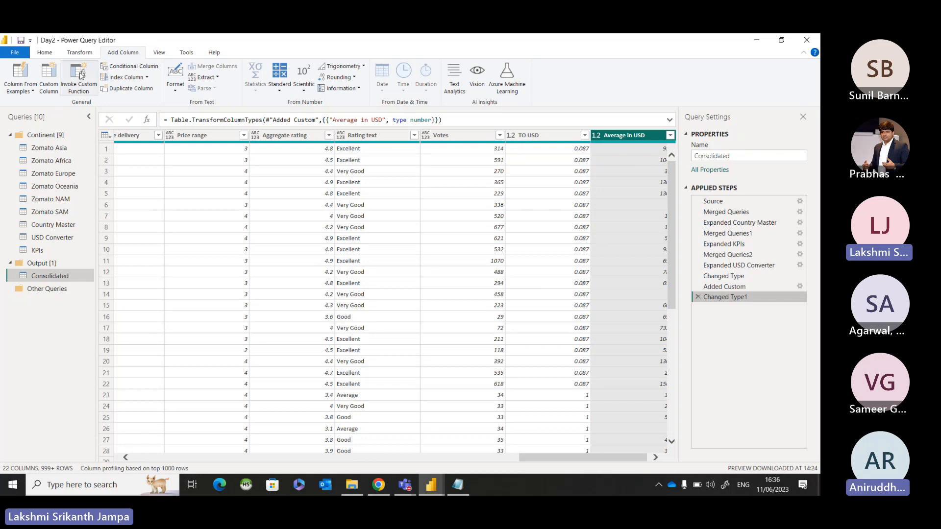
click(47, 86)
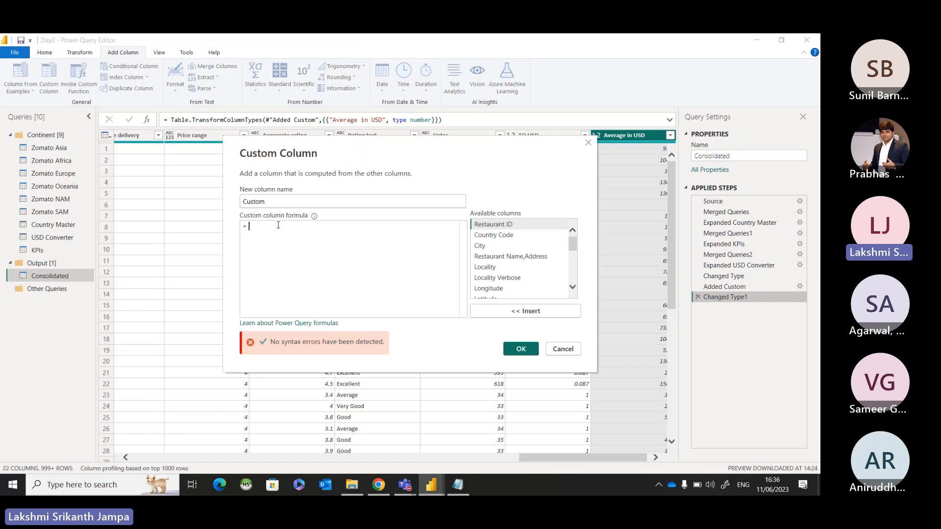
text(Average)
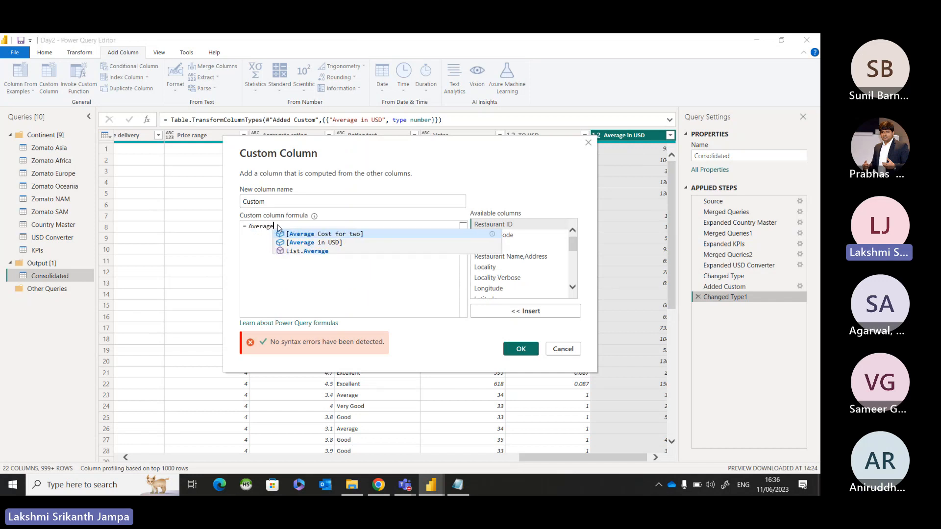
text(()
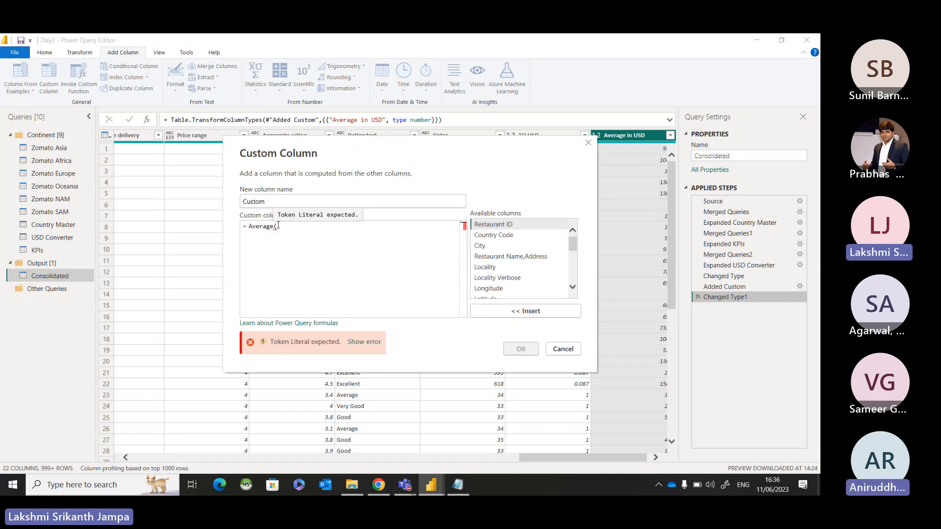
scroll(535, 266, down, 5)
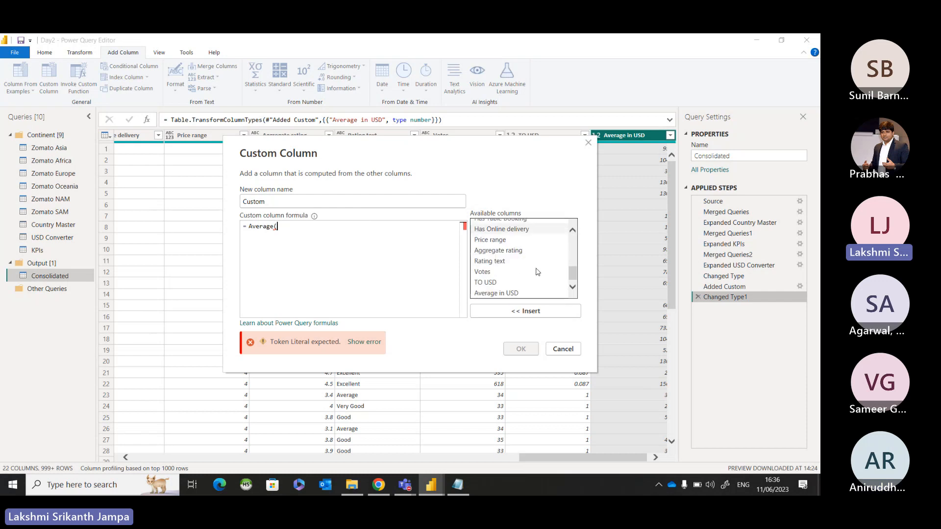
double_click(502, 293)
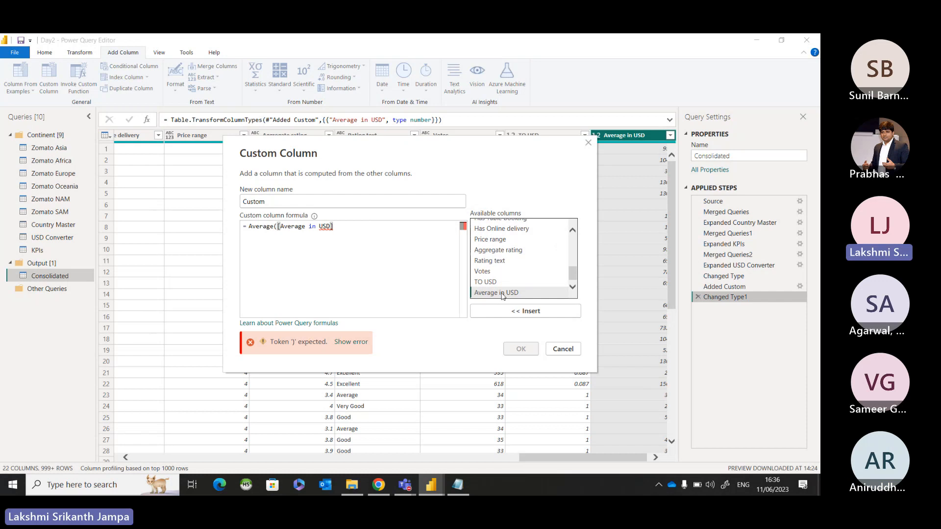
text())
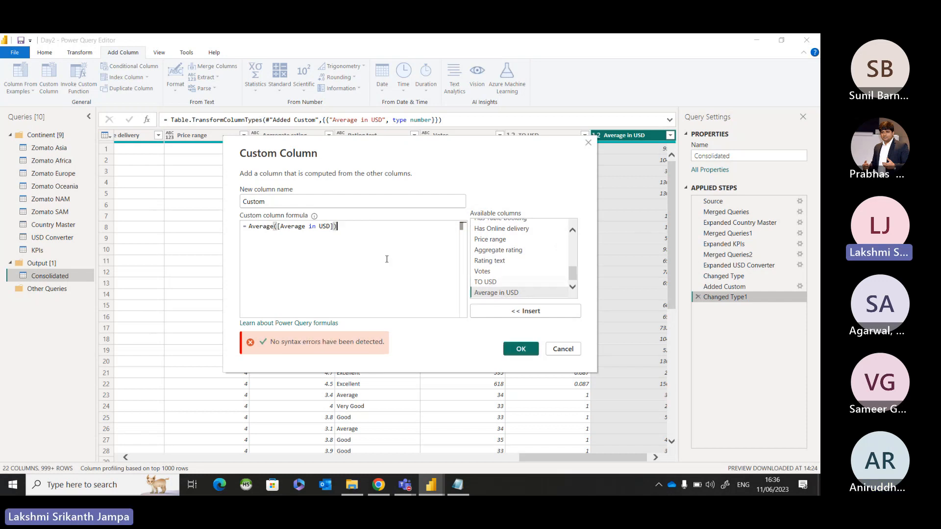
click(521, 349)
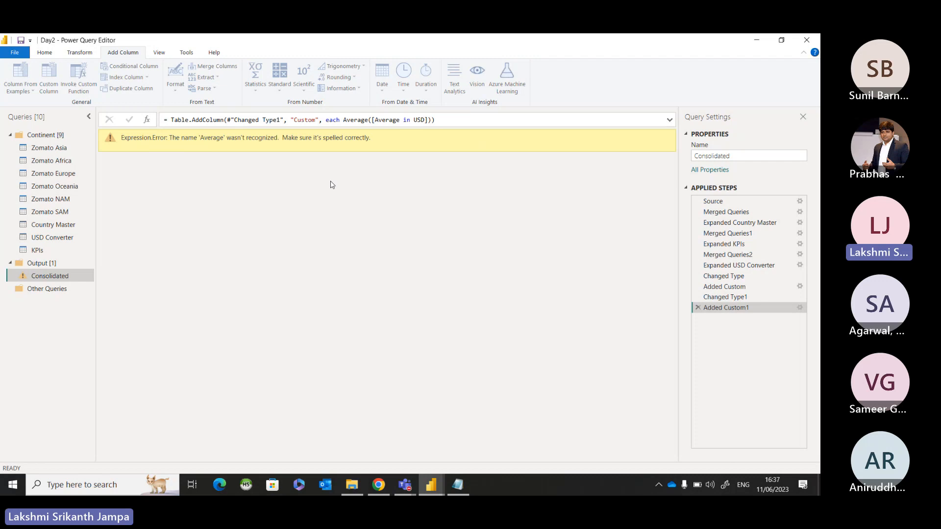
Check the Added Custom1 step's formula without editing it, and delete the step from the Consolidated query.
click(799, 307)
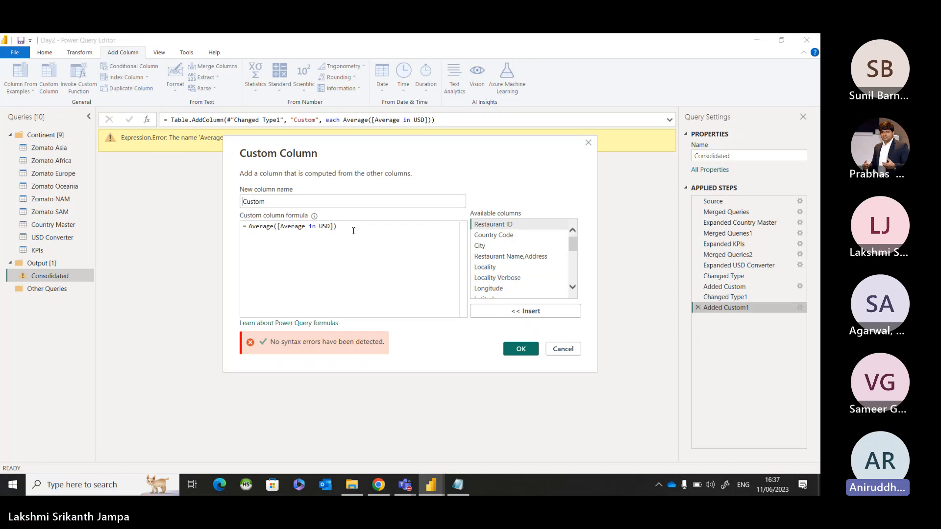
click(563, 349)
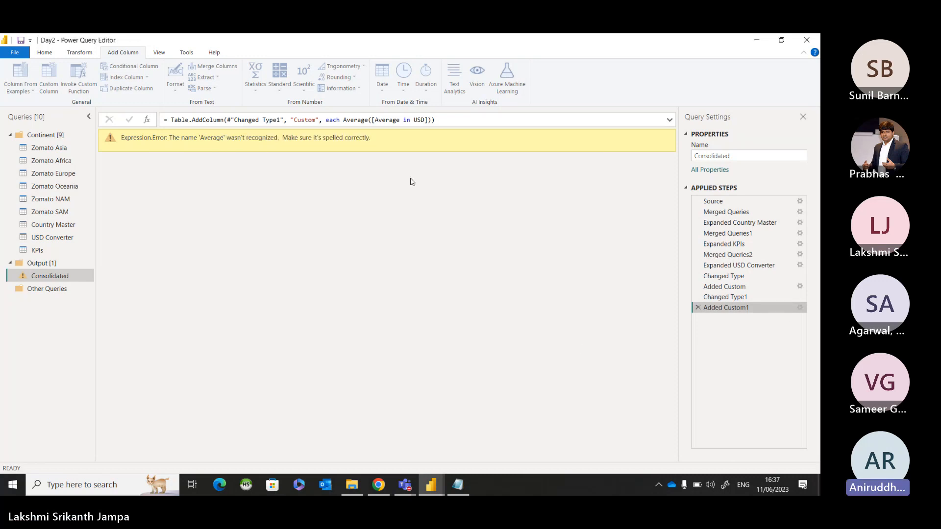
click(698, 308)
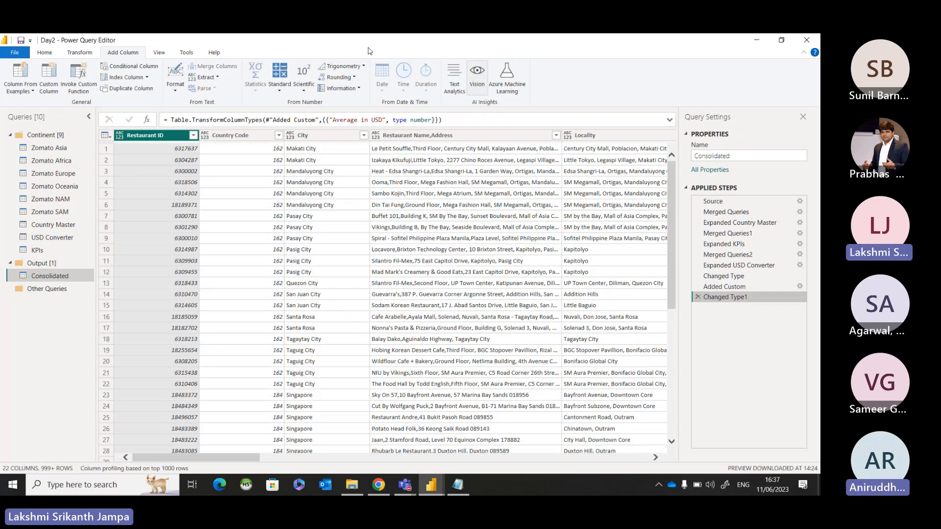
Try to add a custom column to the Consolidated query with the formula Average([Average in USD]).
click(49, 78)
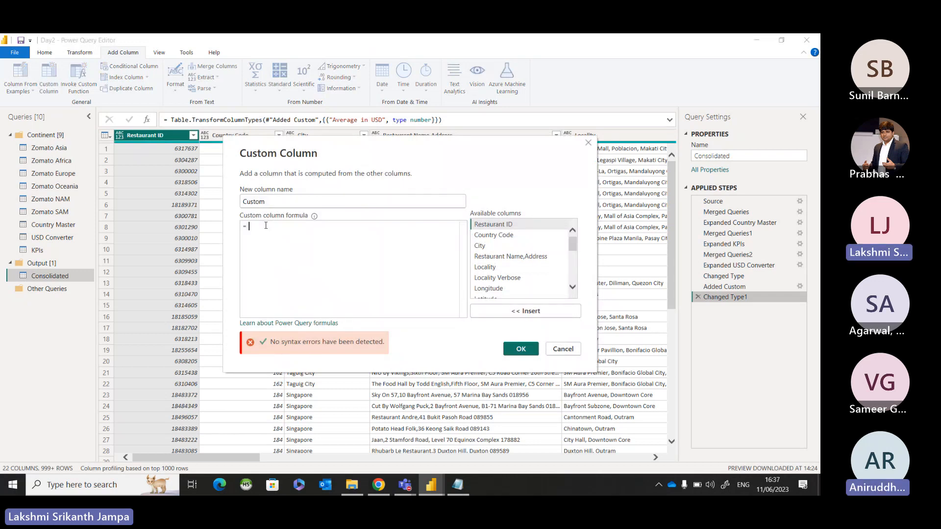
text(Avet)
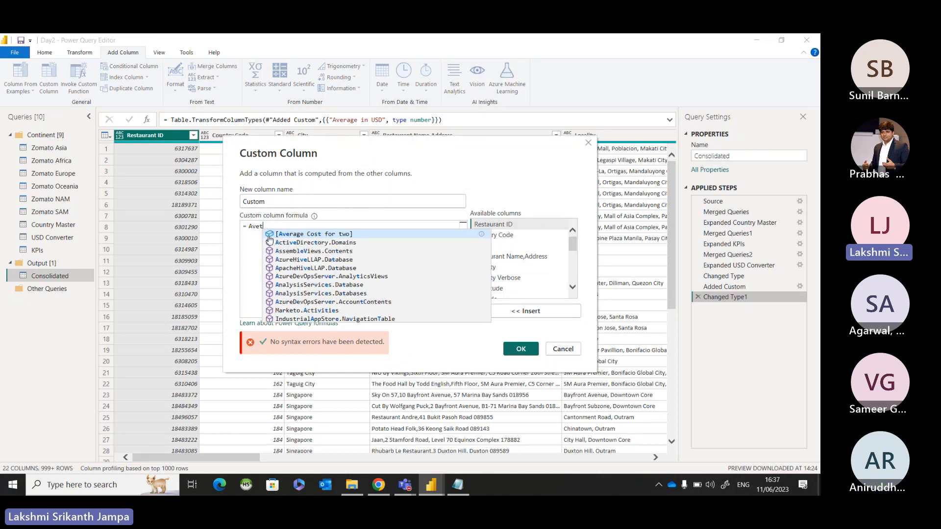
key(BackSpace)
text(rag)
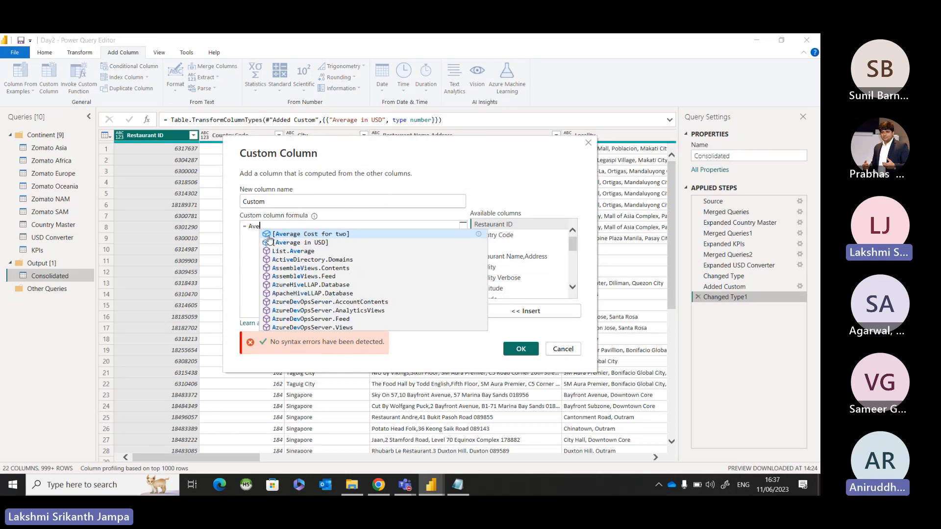
text(e)
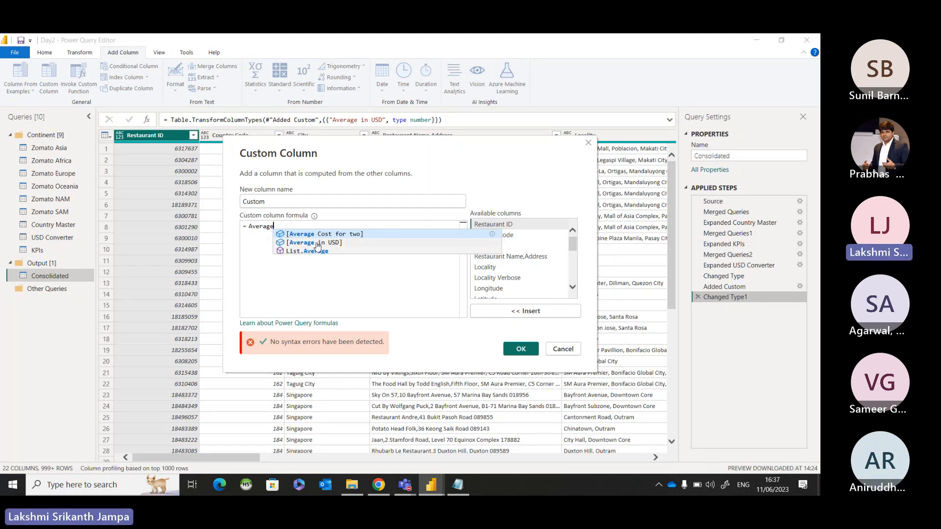
text(()
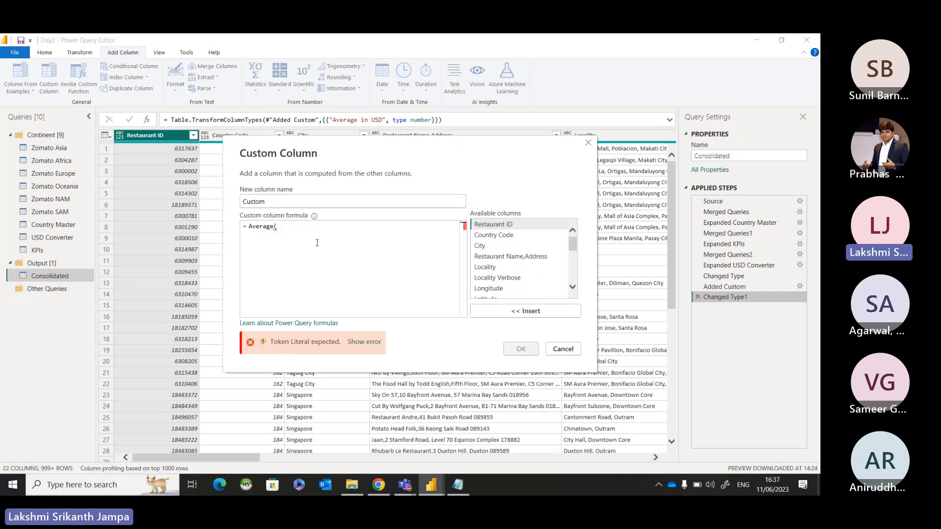
scroll(546, 296, down, 3)
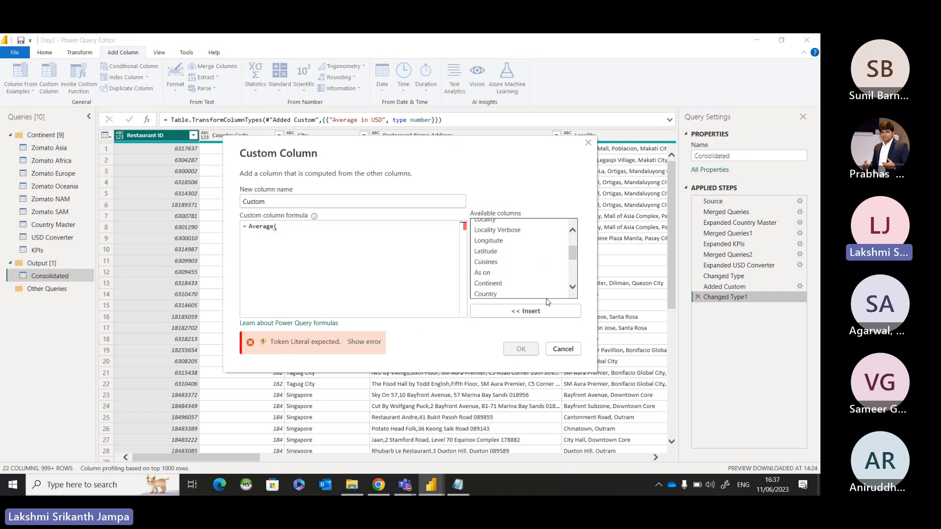
scroll(519, 292, down, 3)
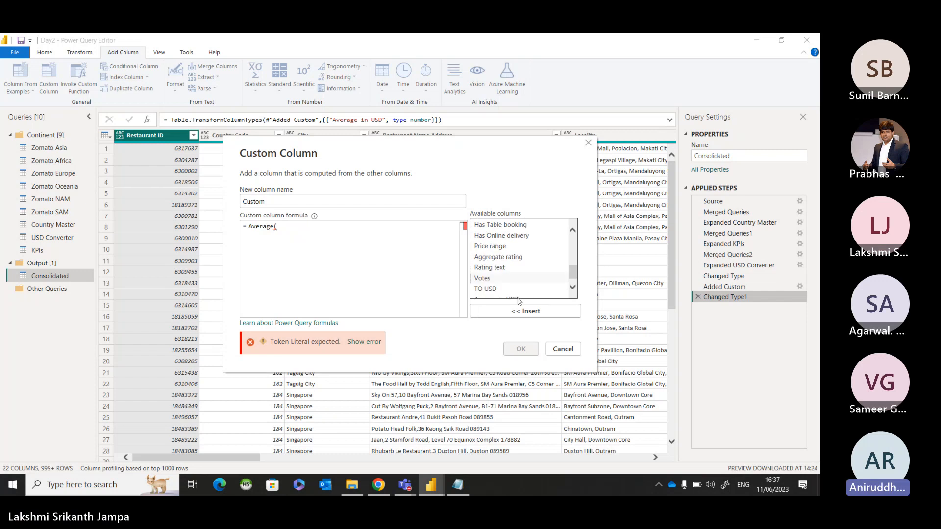
double_click(496, 293)
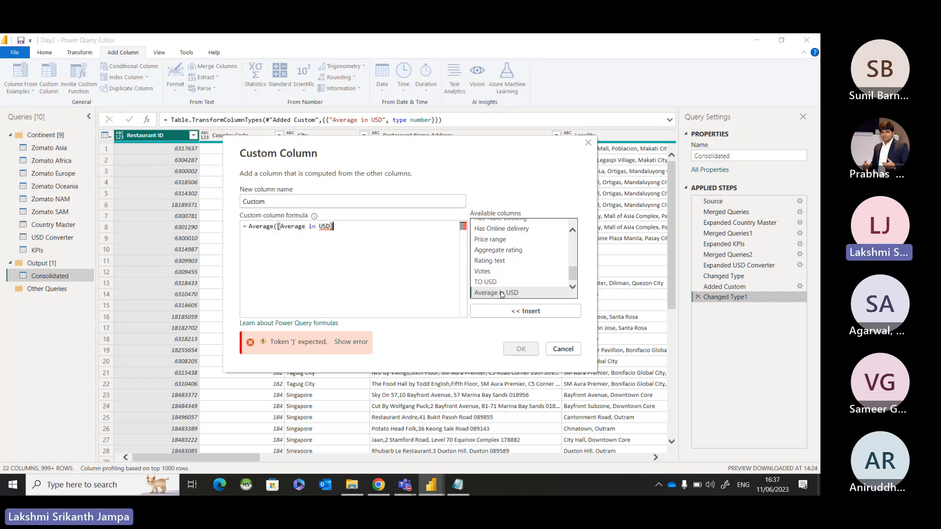
text())
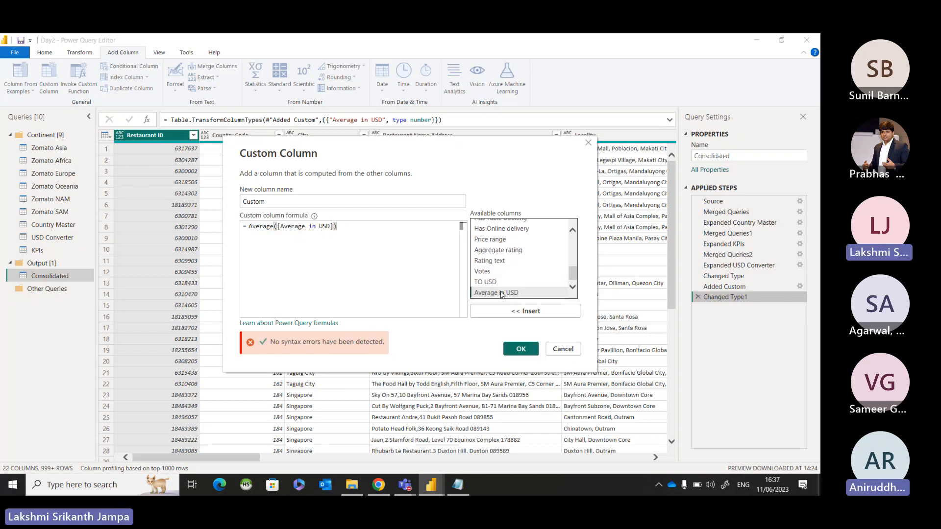
click(519, 349)
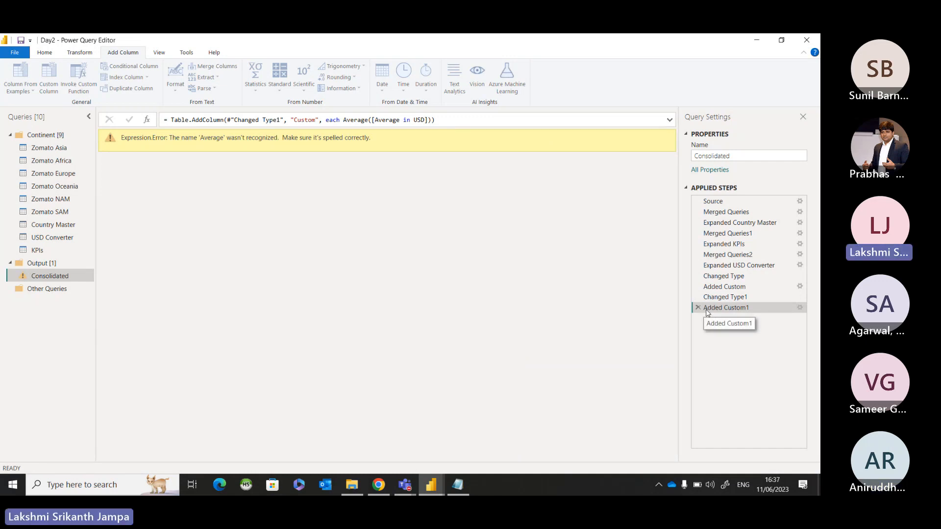
Try Sum([Average in USD]) as the Added Custom1 step's formula, and delete the step from the Consolidated query.
click(800, 308)
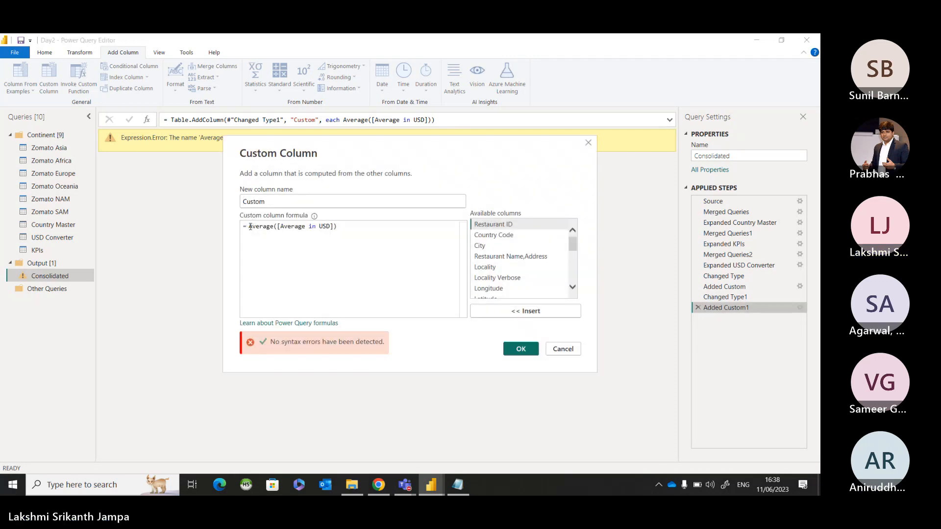
drag(249, 226, 273, 226)
key(BackSpace)
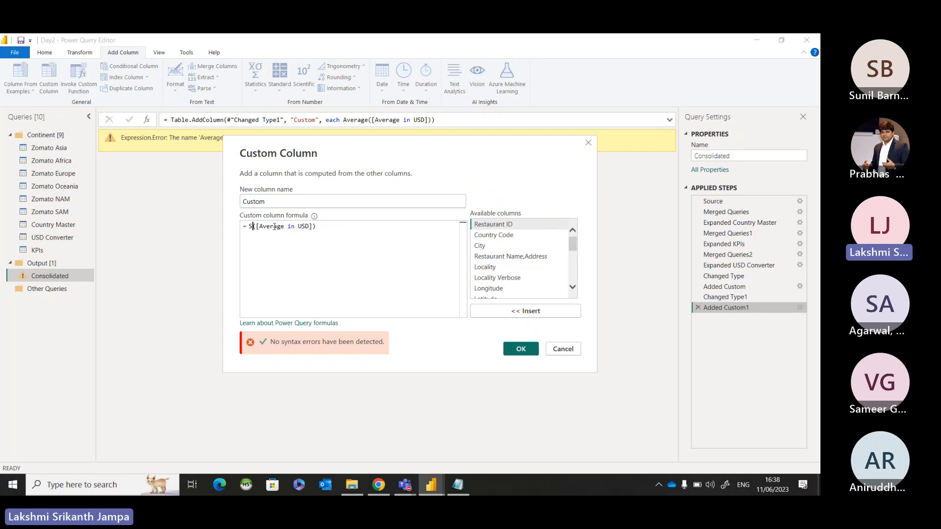
text(Sum)
click(521, 348)
click(521, 348)
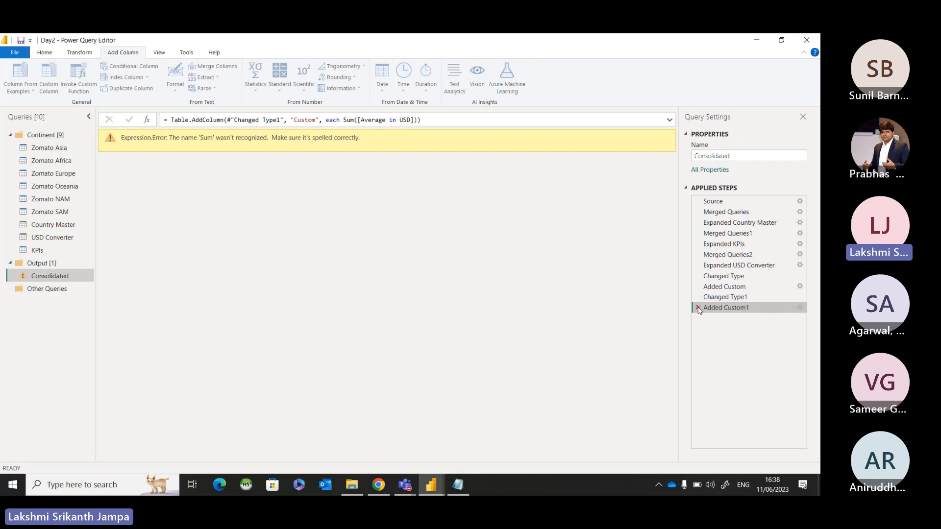
click(698, 308)
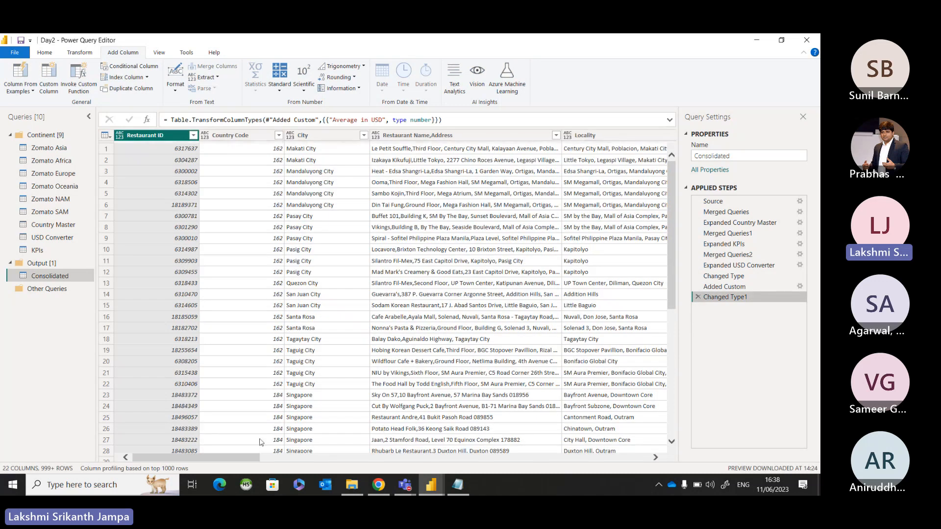
Load and examine the full list of filter values in the Average in USD column, without applying a filter.
drag(251, 458, 785, 472)
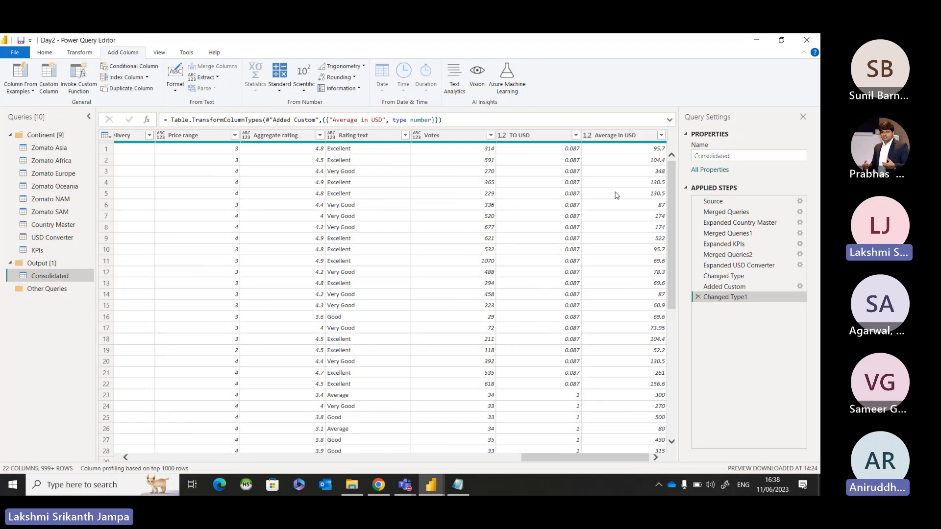
click(660, 135)
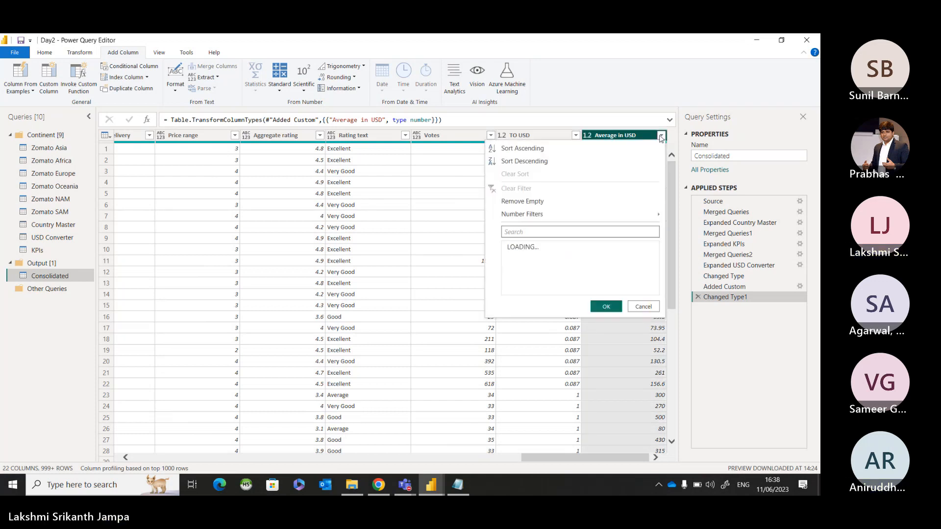
scroll(618, 314, down, 4)
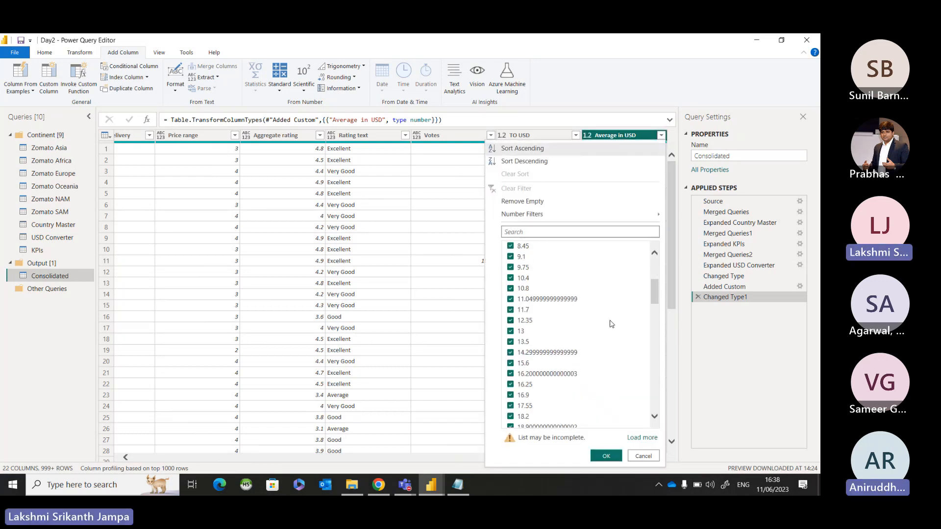
click(638, 438)
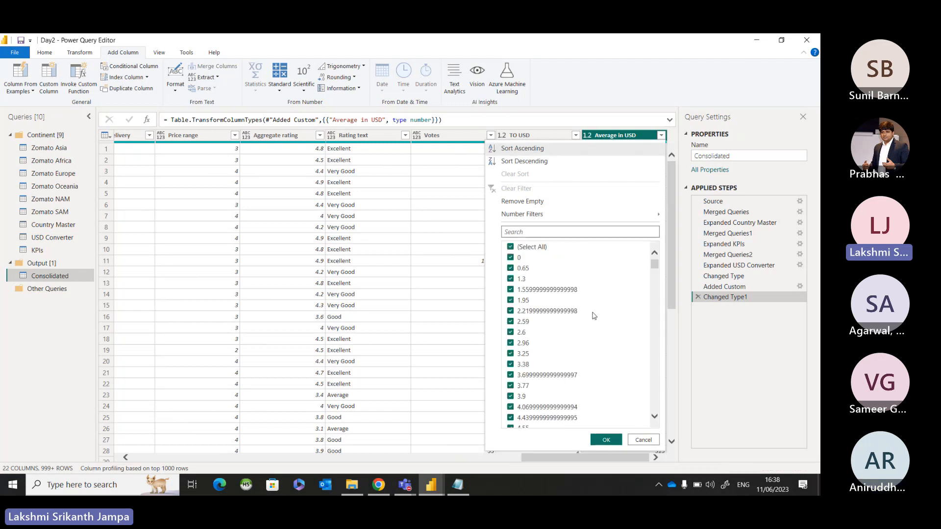
scroll(602, 318, down, 5)
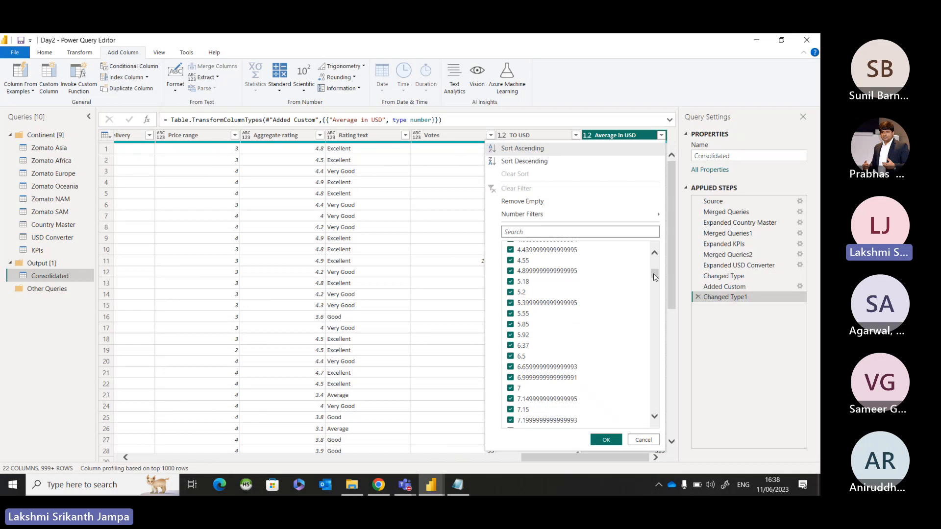
drag(655, 278, 655, 399)
click(643, 440)
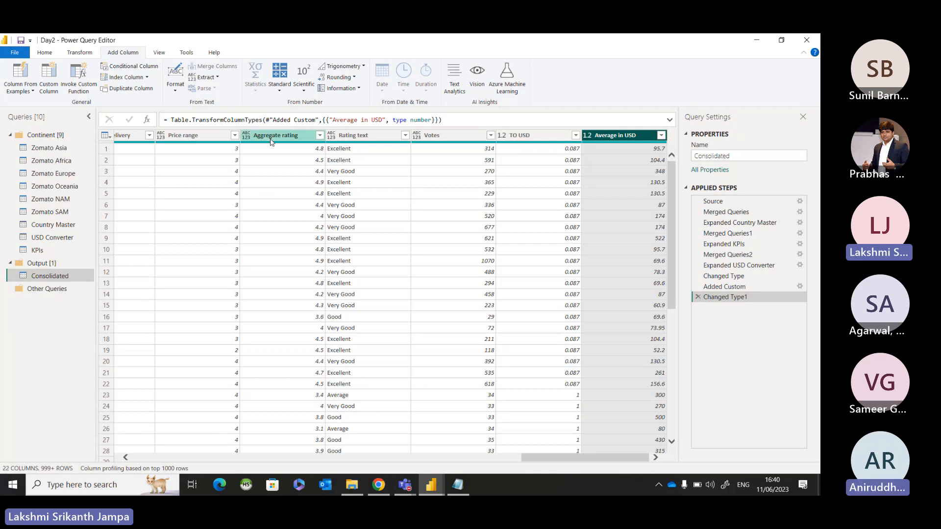
key(ctrl)
key(ctrl)
key(ctrl)
key(ctrl)
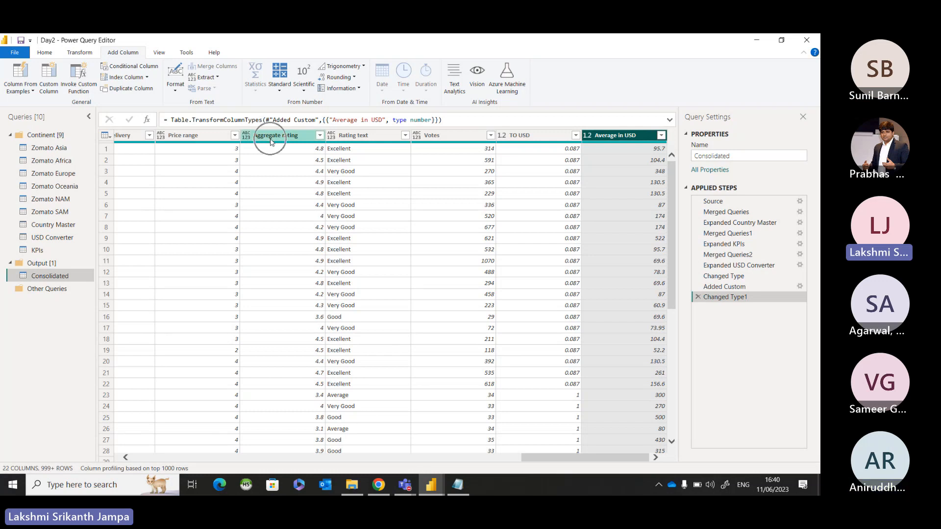
key(ctrl)
key(ctrl)
key(ctrl)
key(ctrl)
click(341, 138)
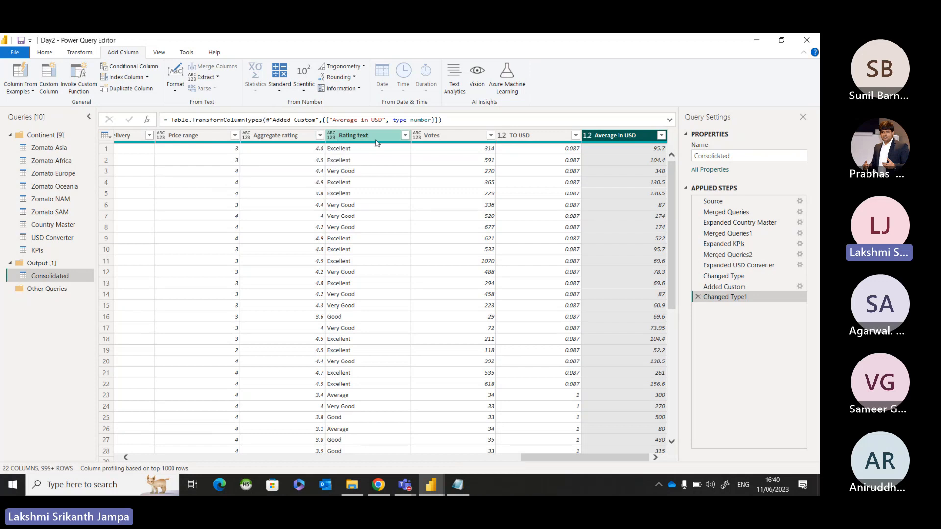
key(ctrl)
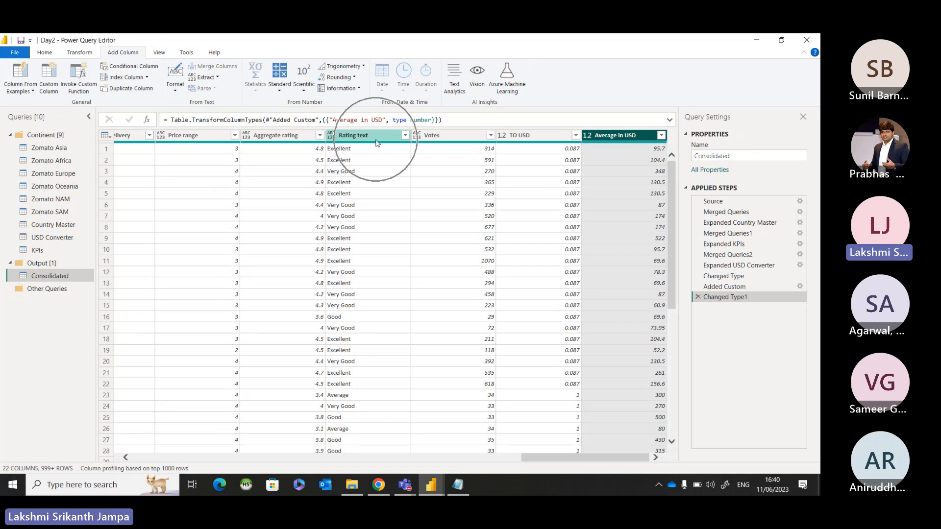
Review the filter values of the Aggregate rating column without applying a filter.
click(320, 135)
scroll(210, 324, down, 5)
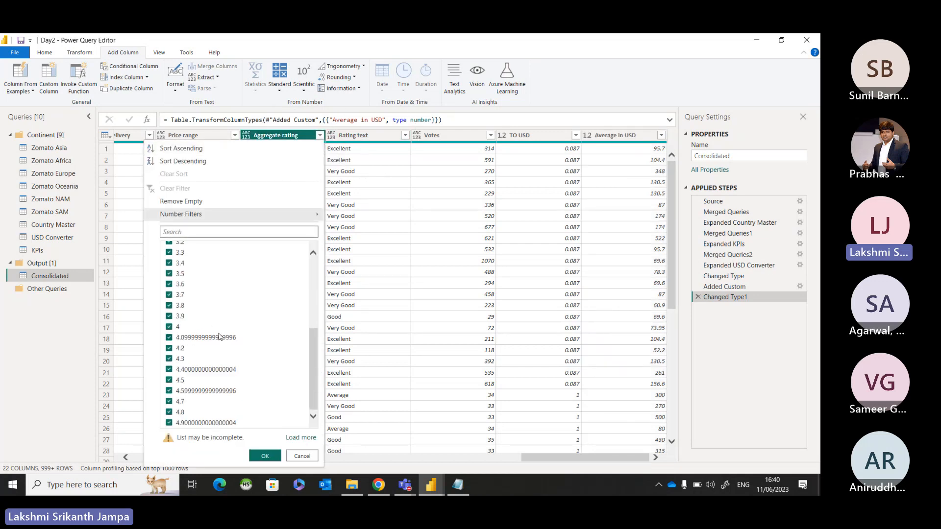
click(302, 455)
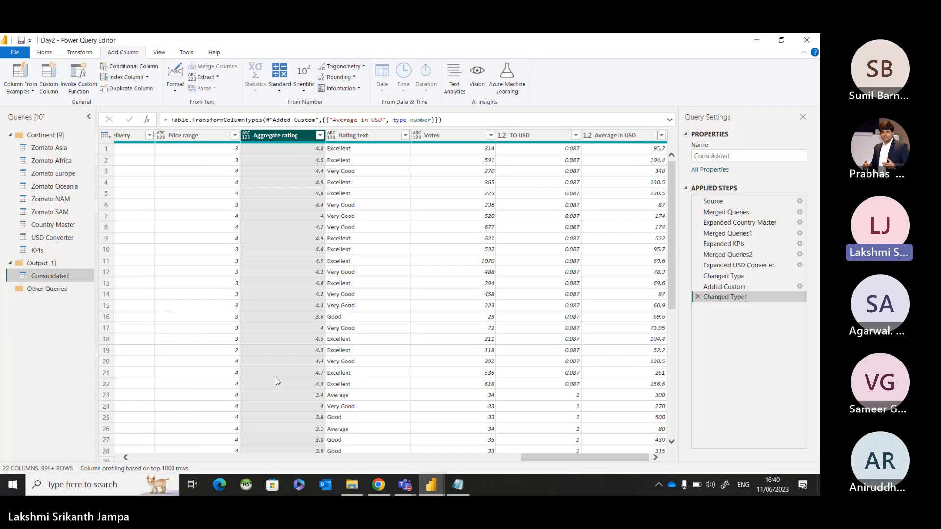
Switch to the Notepad notes and add the line "0 - 4 - Exclude" below the DAX heading.
click(456, 487)
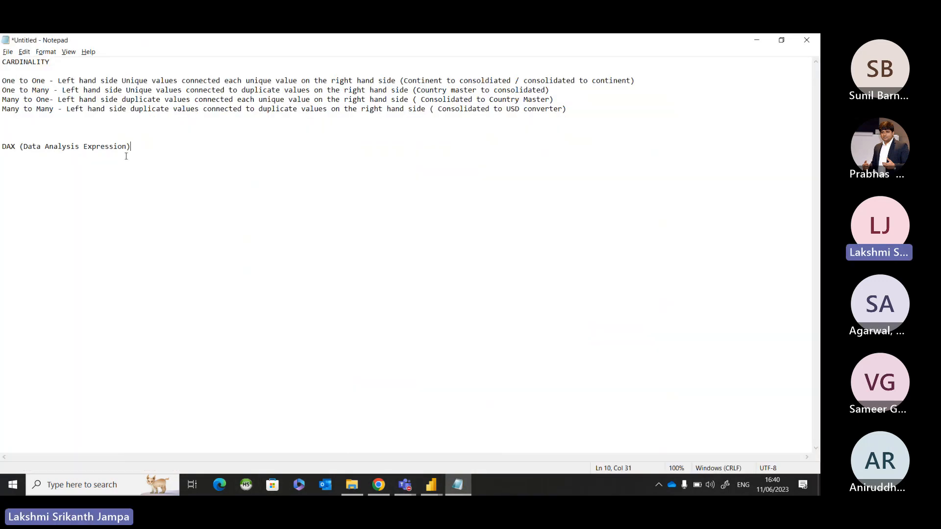
text(0 4 0)
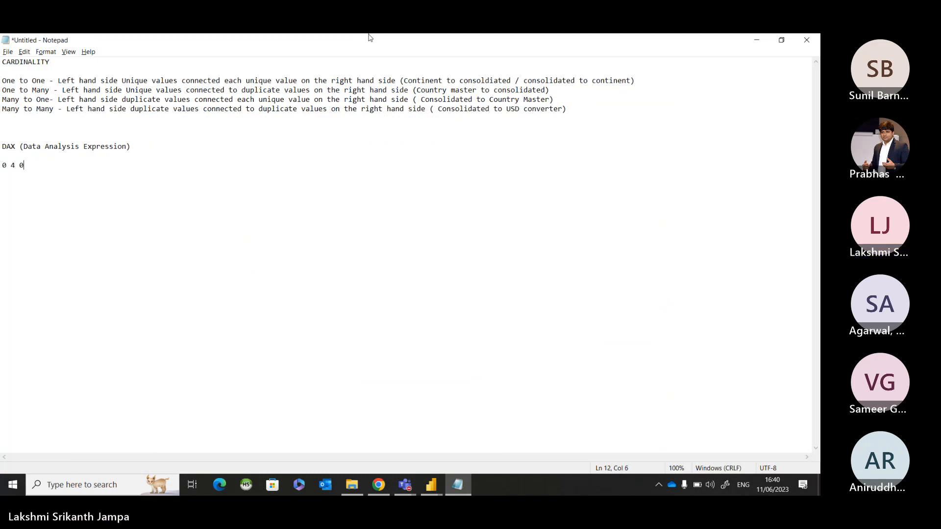
key(BackSpace)
text(-)
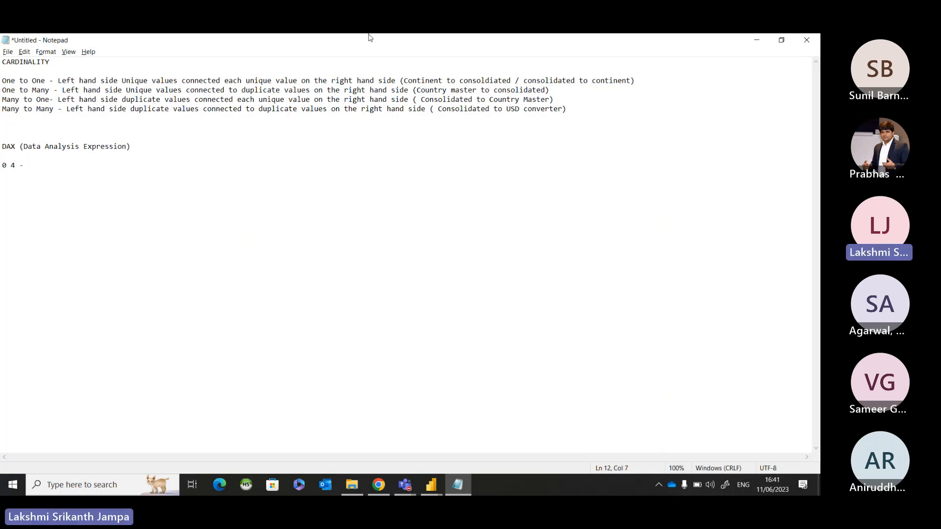
key(BackSpace)
key(BackSpace)
key(BackSpace)
key(BackSpace)
key(BackSpace)
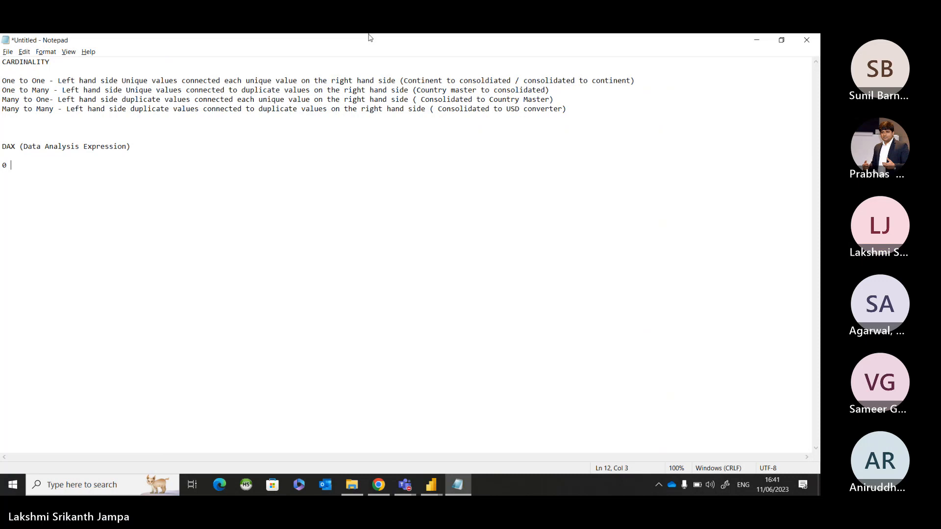
text(- 4 - )
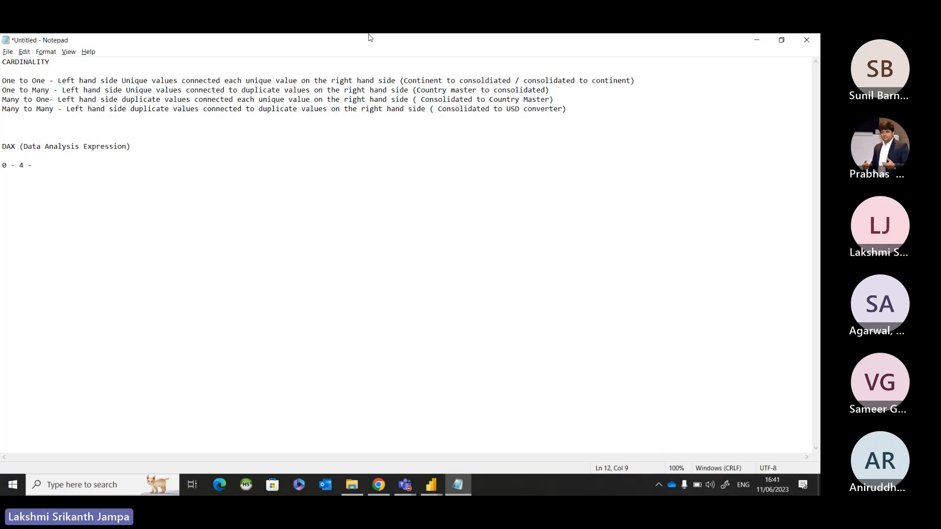
text(Exclude )
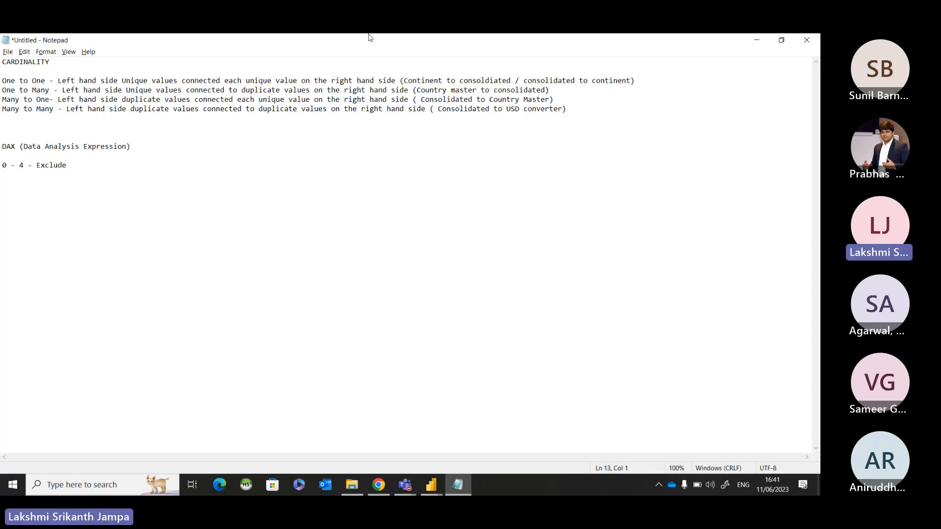
Add the lines "4 - 4.5 - Good" and "4.5 - Excellent" below the Exclude line in the DAX notes.
text(4 - 4.5)
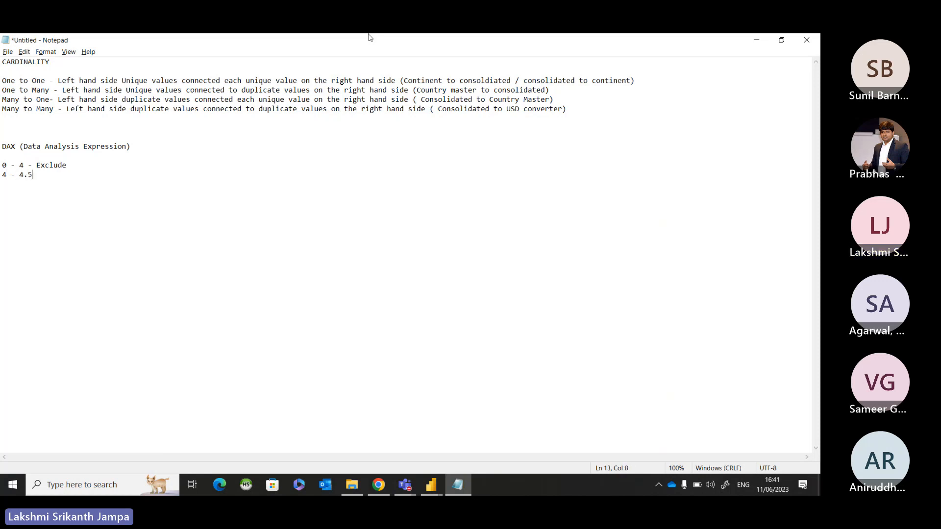
text( - Good)
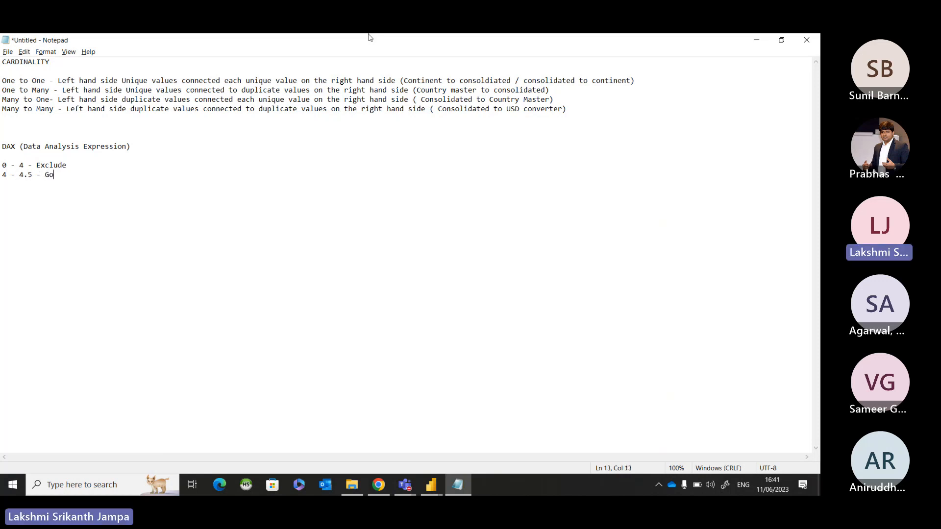
key(Return)
text(4.5 - )
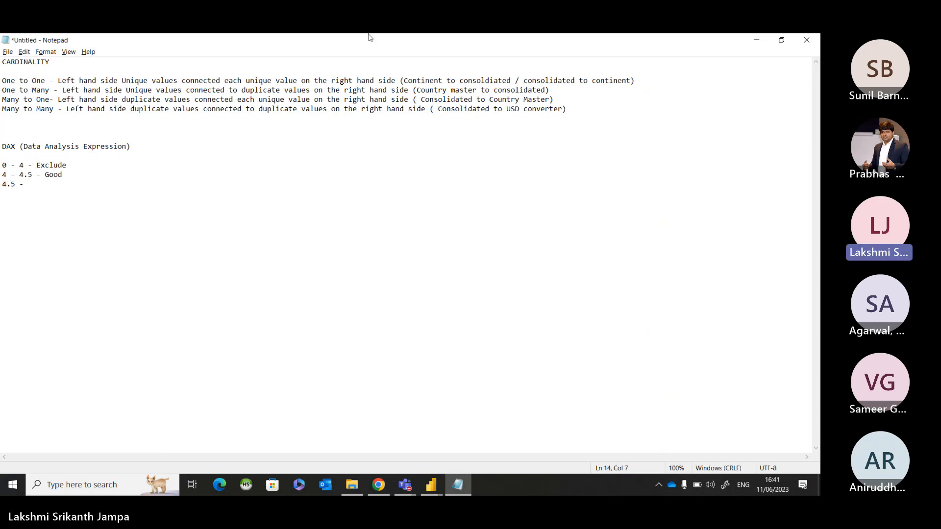
text(Excell)
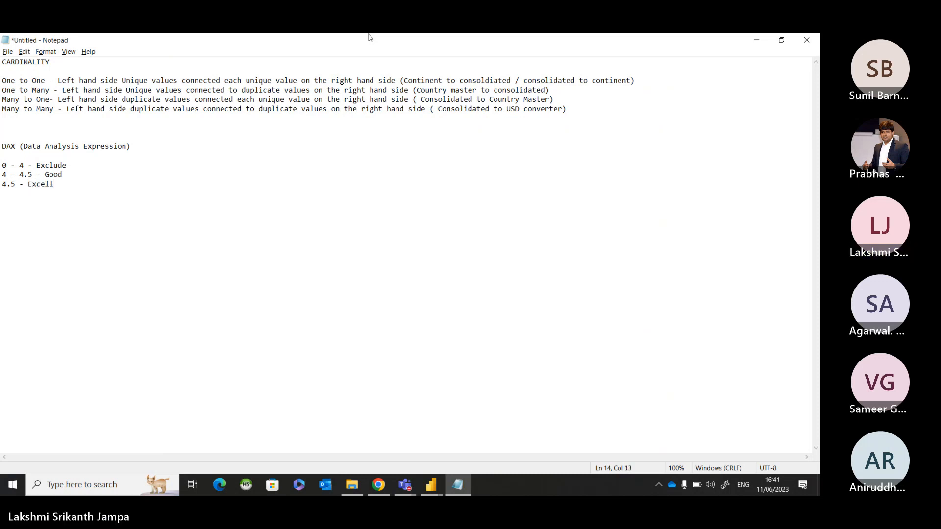
text(ent)
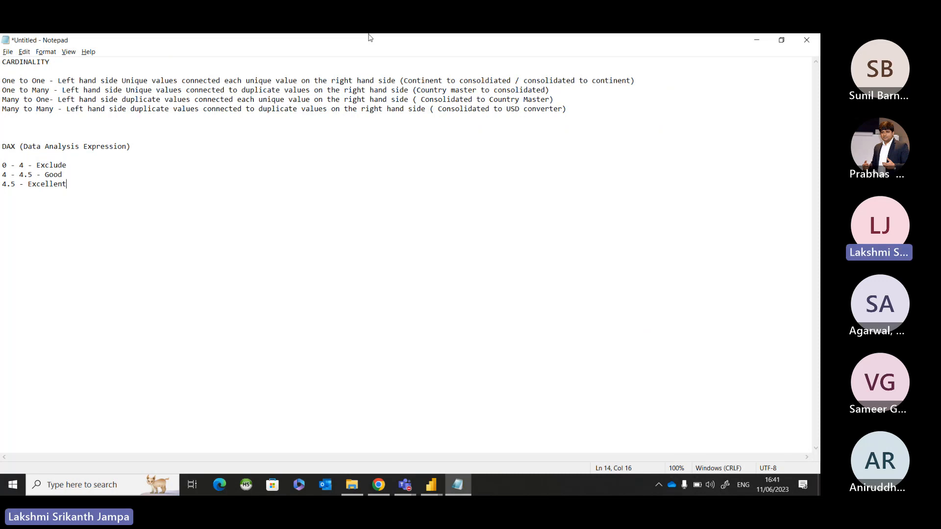
Highlight the Exclude, Good and Excellent category lines one after another to review them.
drag(69, 162, 2, 166)
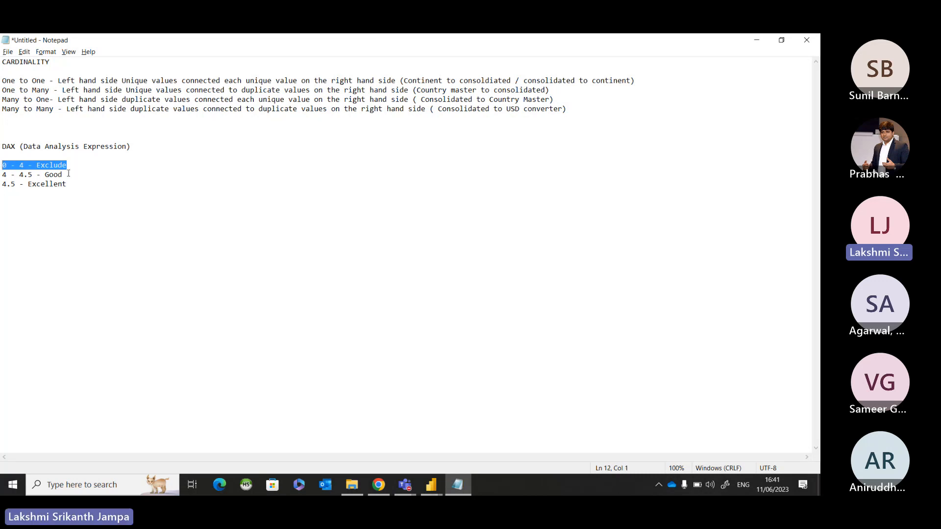
drag(67, 174, 3, 175)
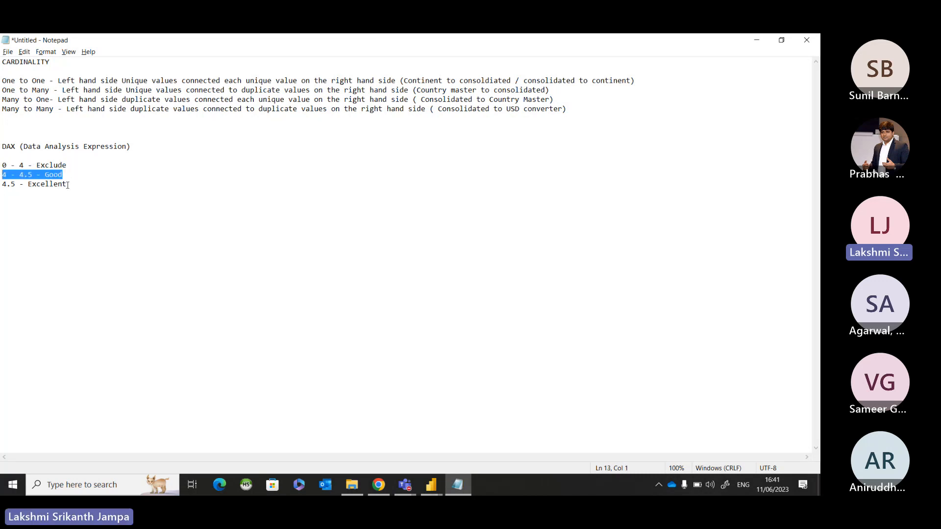
drag(67, 185, 2, 182)
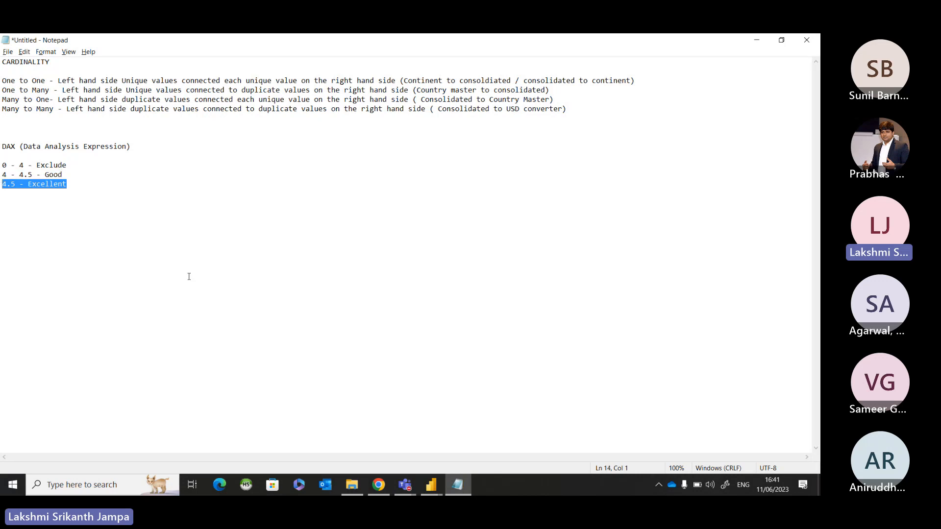
Switch to the Power Query Editor and start a custom column named Rating in the Consolidated query.
key(alt+Tab)
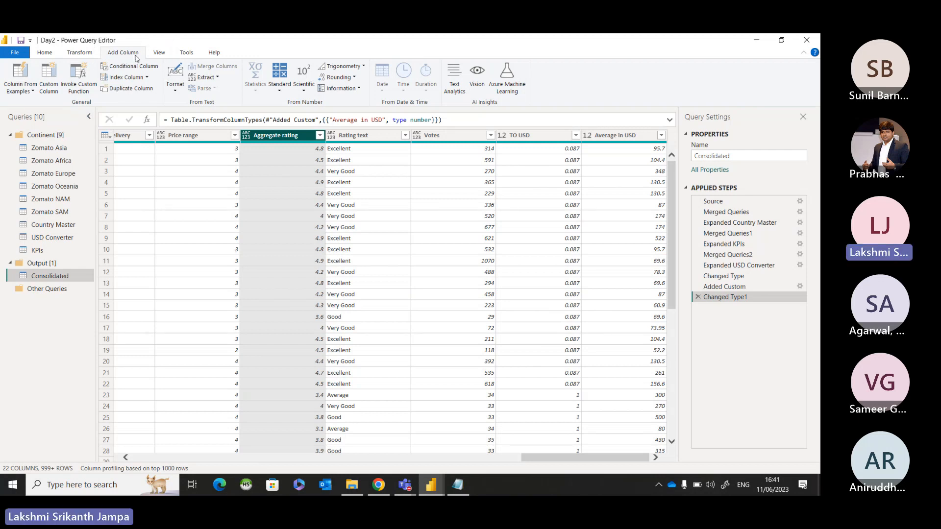
click(54, 76)
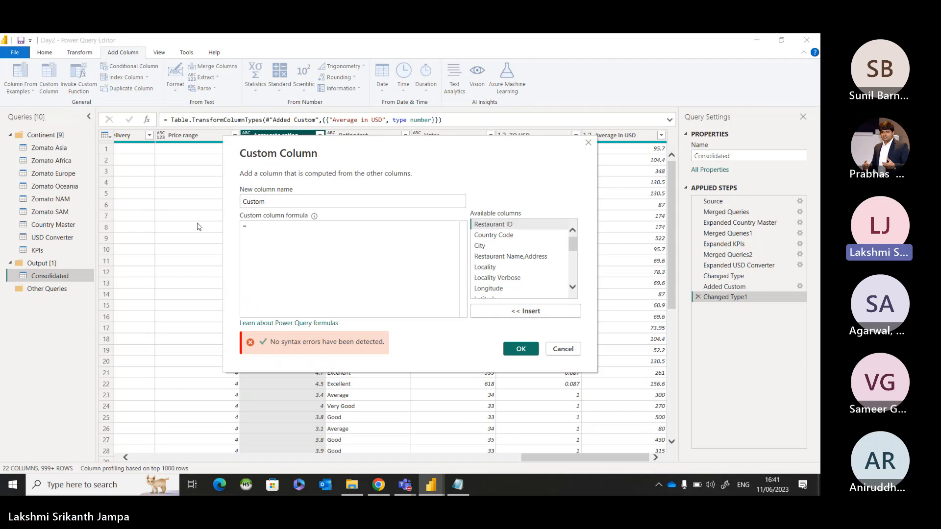
text(R)
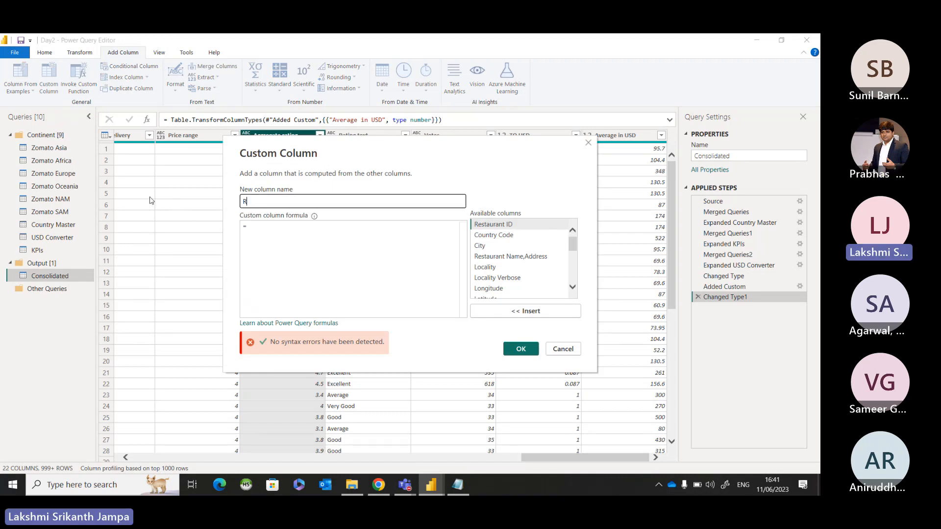
key(BackSpace)
text(Ra)
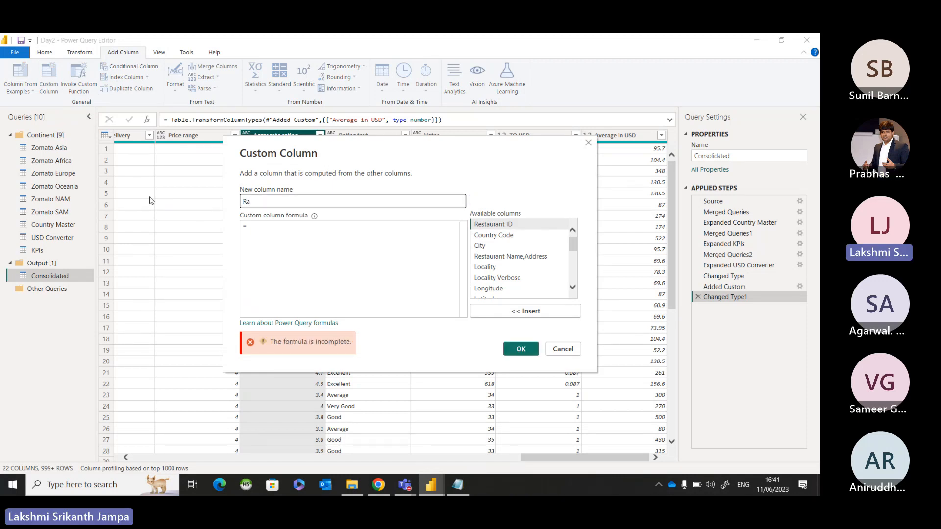
text(ting)
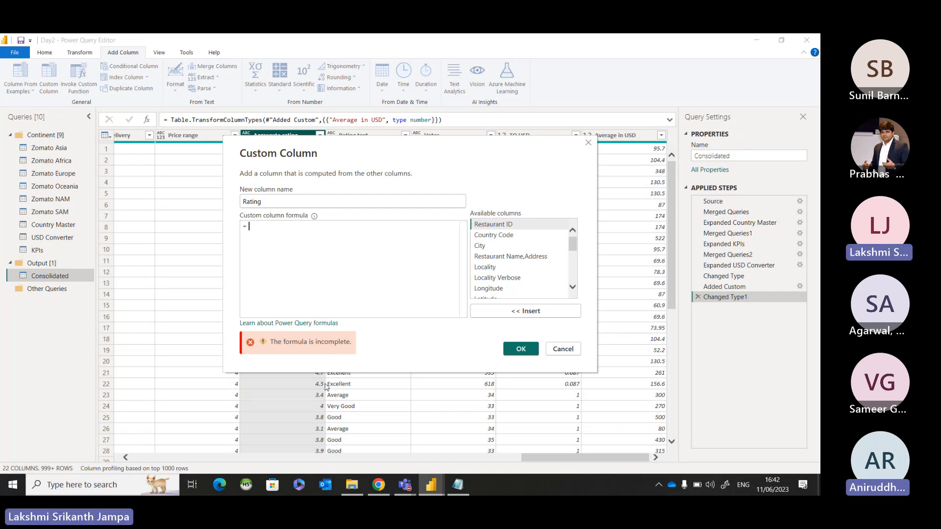
Begin the Rating column formula with the condition if [Rating text] >0 and [Rating text] <=4.
text(if)
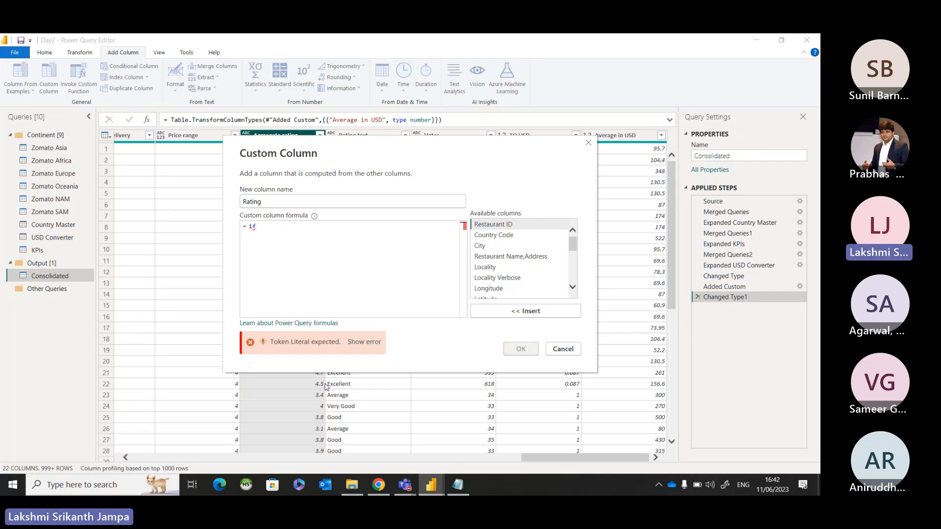
scroll(510, 245, down, 2)
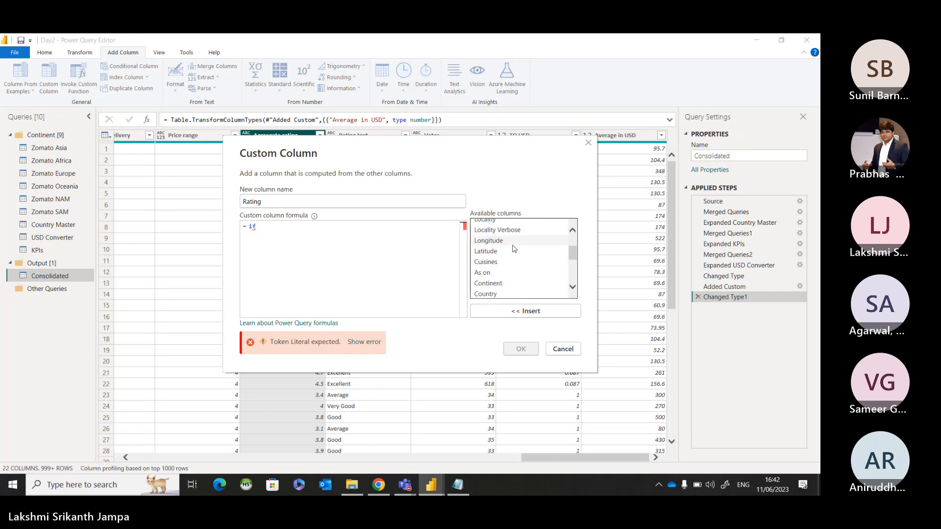
scroll(514, 248, down, 3)
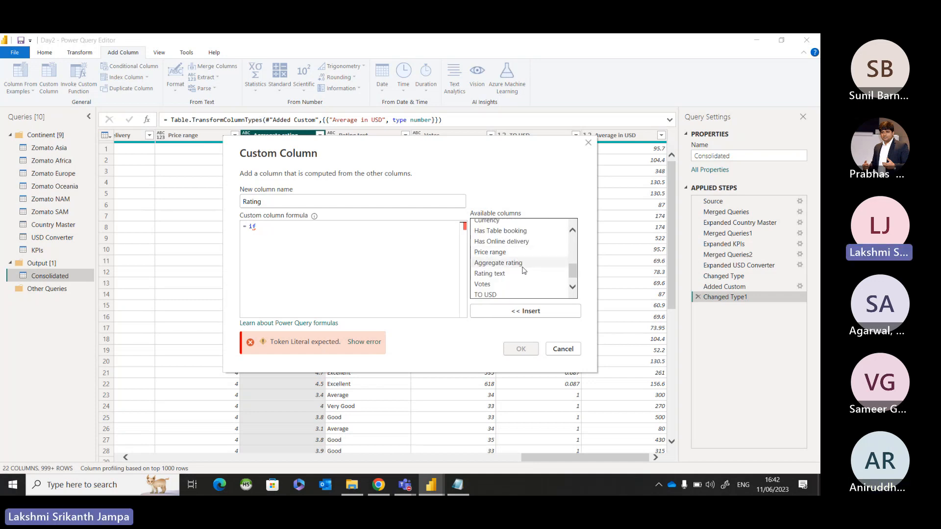
double_click(498, 275)
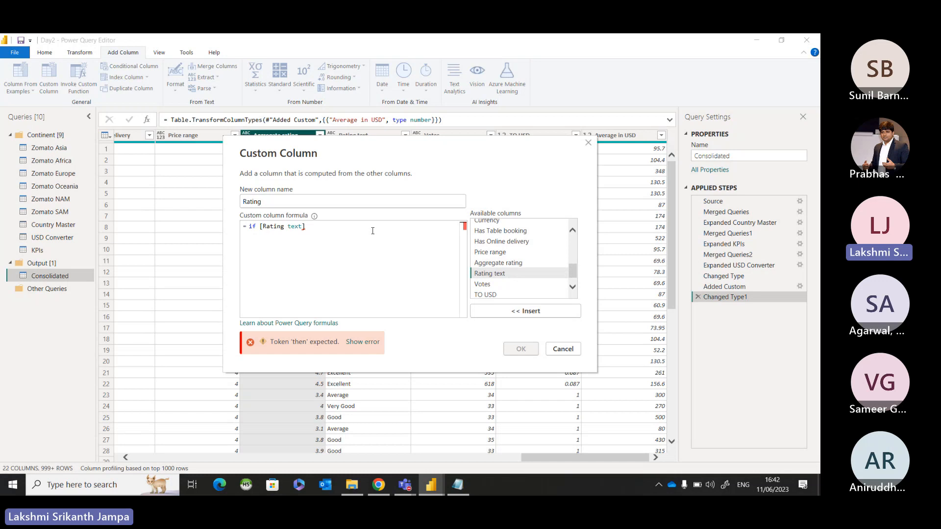
text(>0)
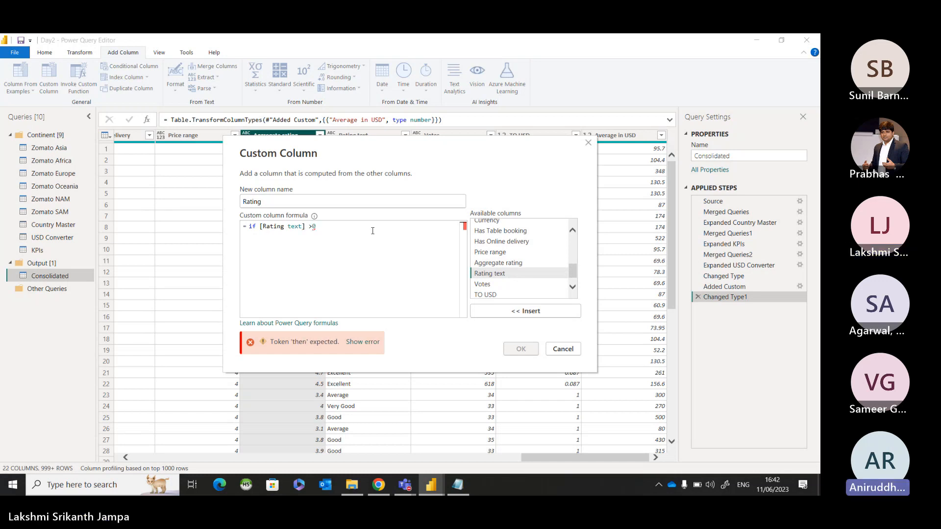
text( and)
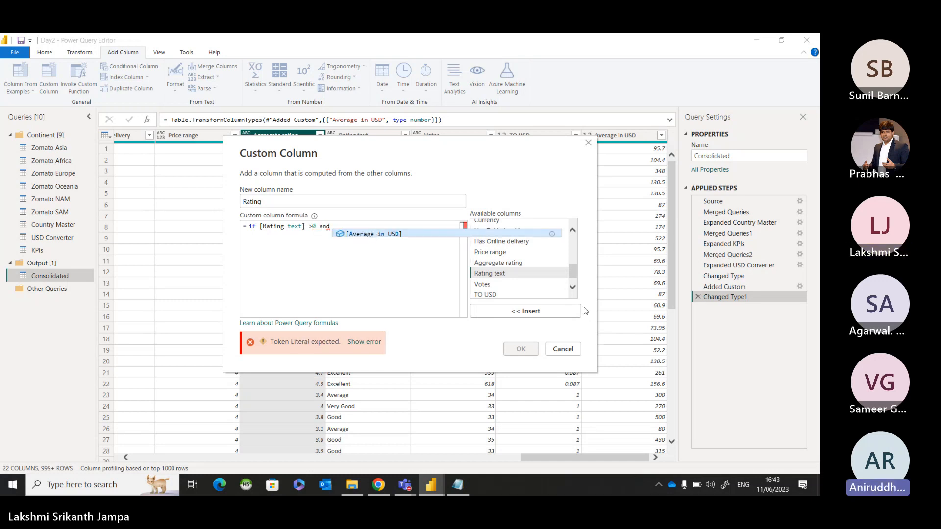
click(501, 275)
double_click(501, 276)
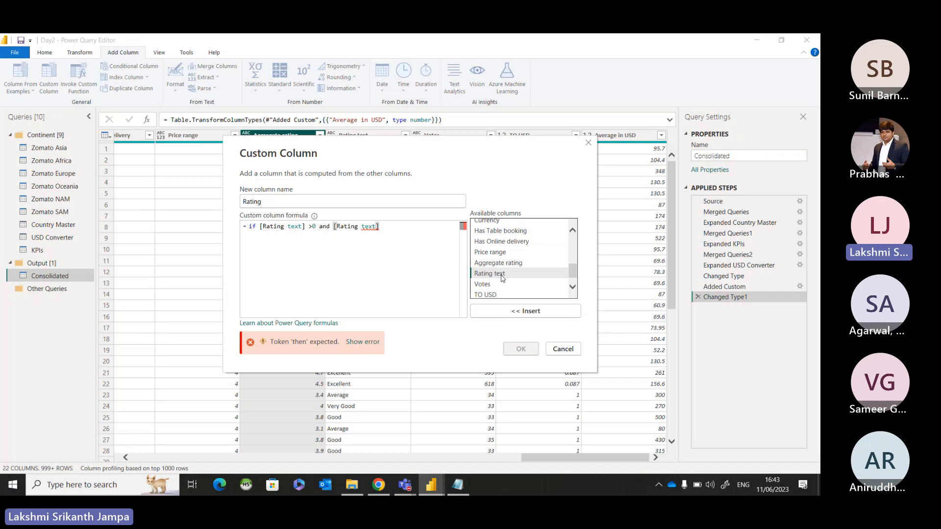
text(<)
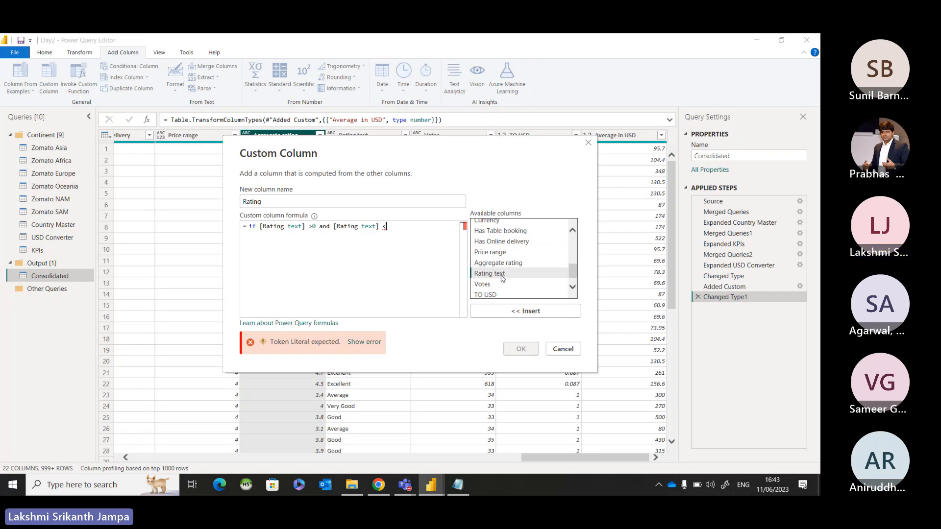
text(=4)
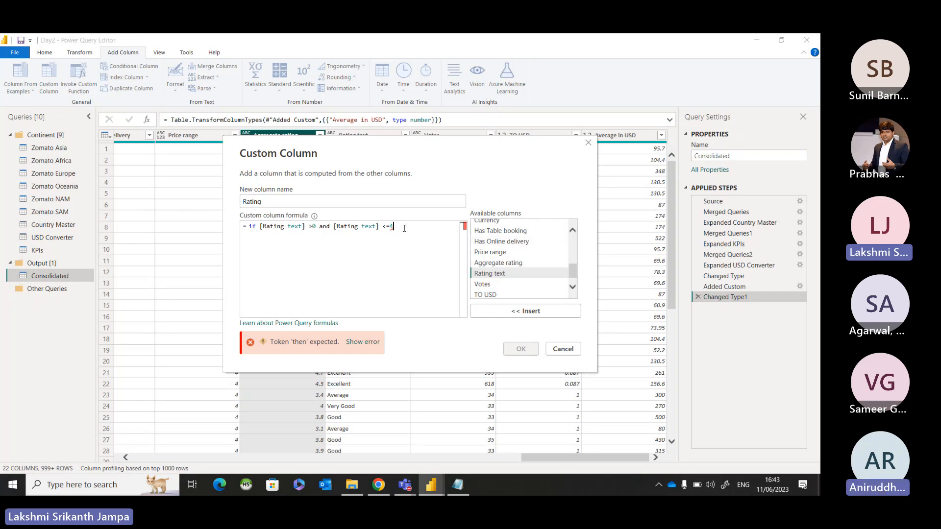
Continue the Rating formula with then "Exclude" as the result of the first condition.
text(the)
text(n )
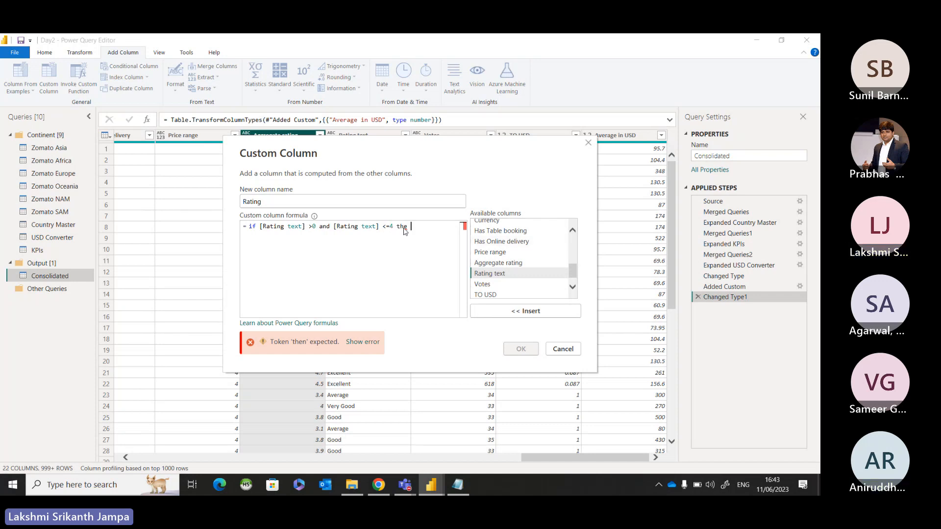
text("Ex)
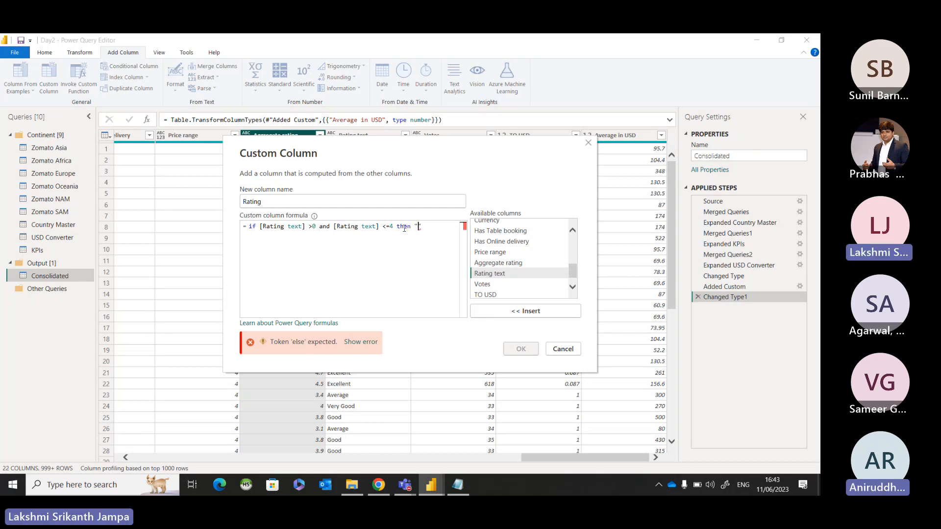
text(celude")
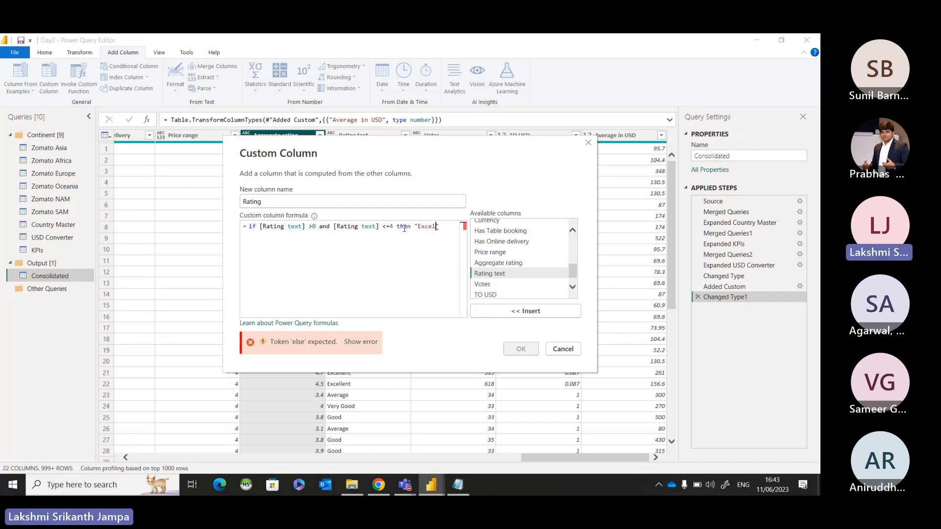
key(BackSpace)
key(BackSpace)
key(BackSpace)
key(BackSpace)
key(BackSpace)
key(BackSpace)
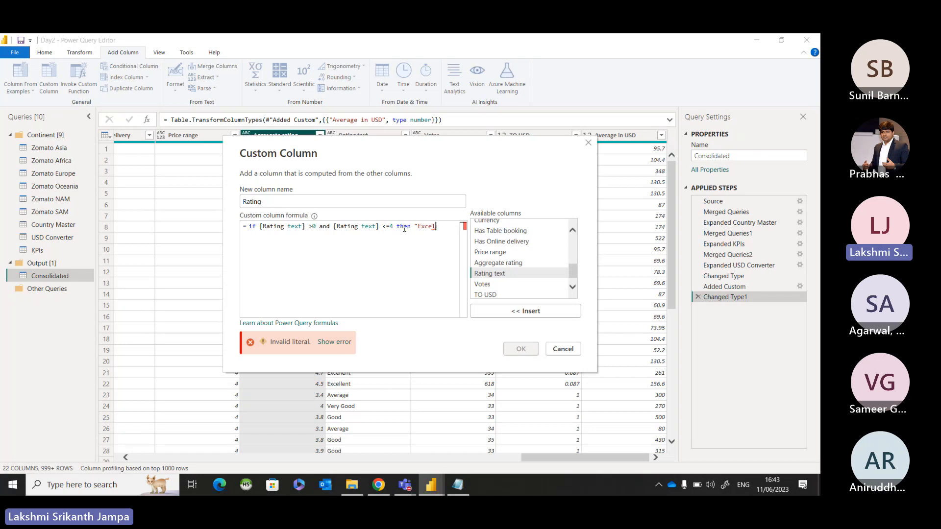
text(lude")
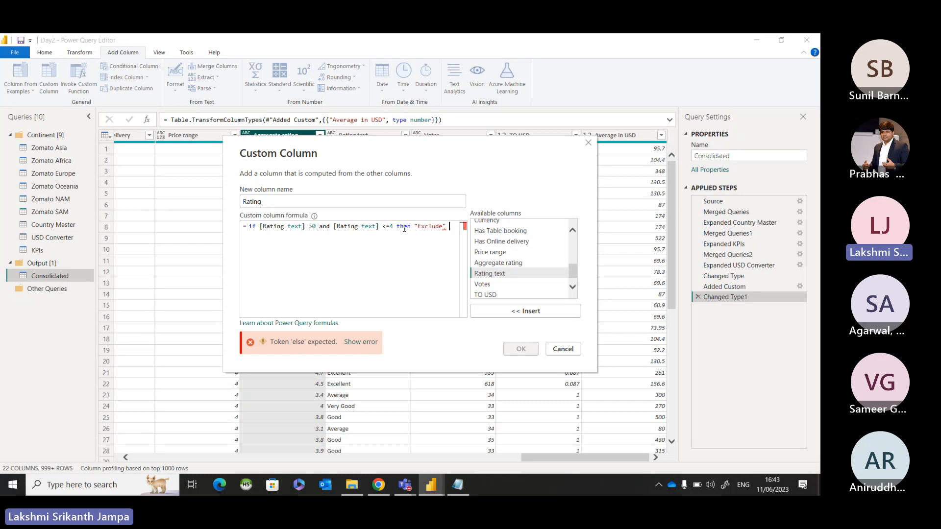
Extend the Rating formula with else if [Rating text] > 4 and [Rating text] <=4.5 then "Good", followed by another else if.
text(else)
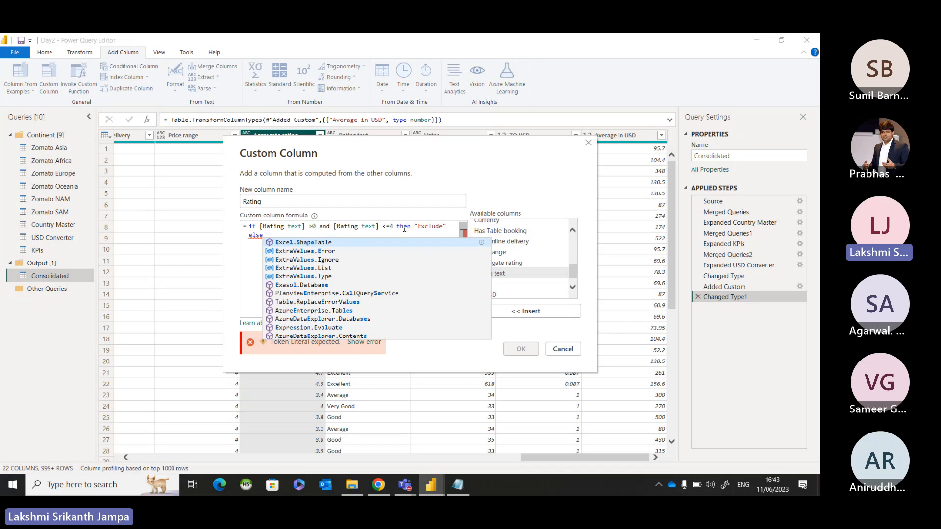
text( if)
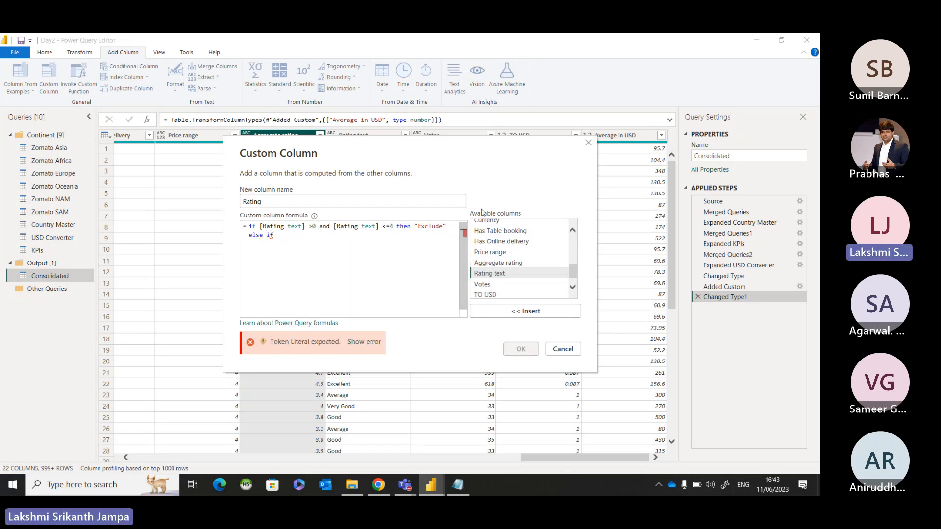
double_click(487, 273)
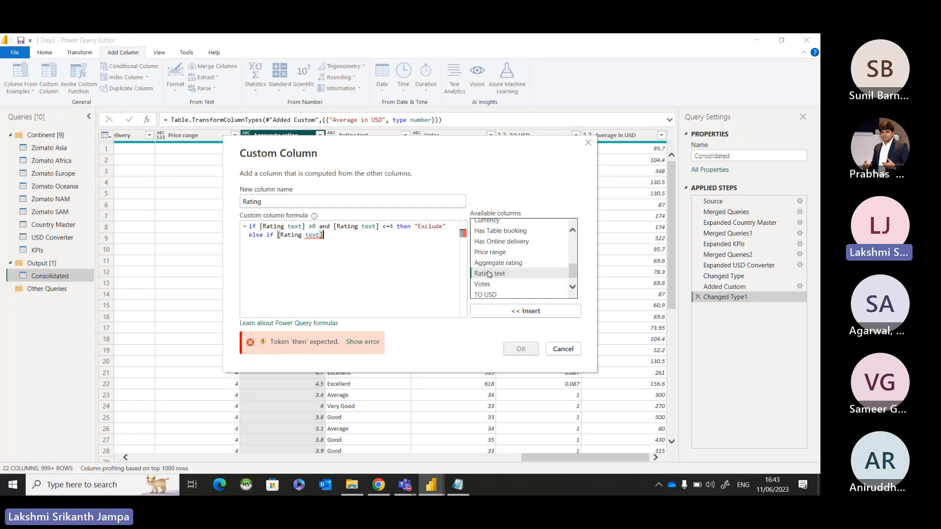
text(>)
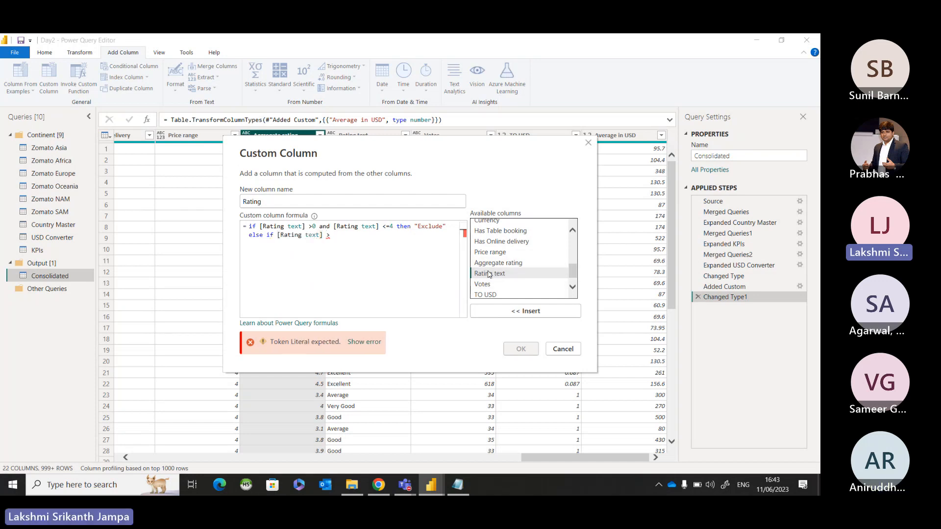
text( 4 and)
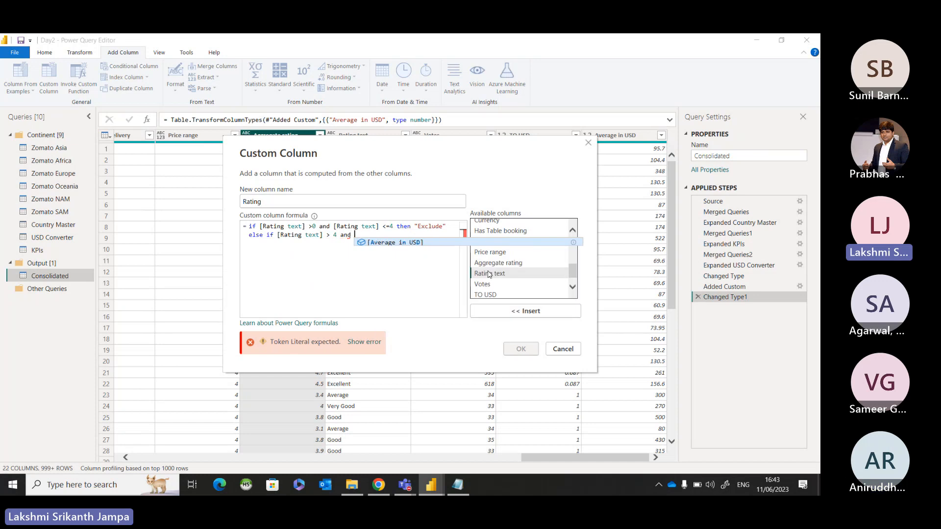
double_click(516, 273)
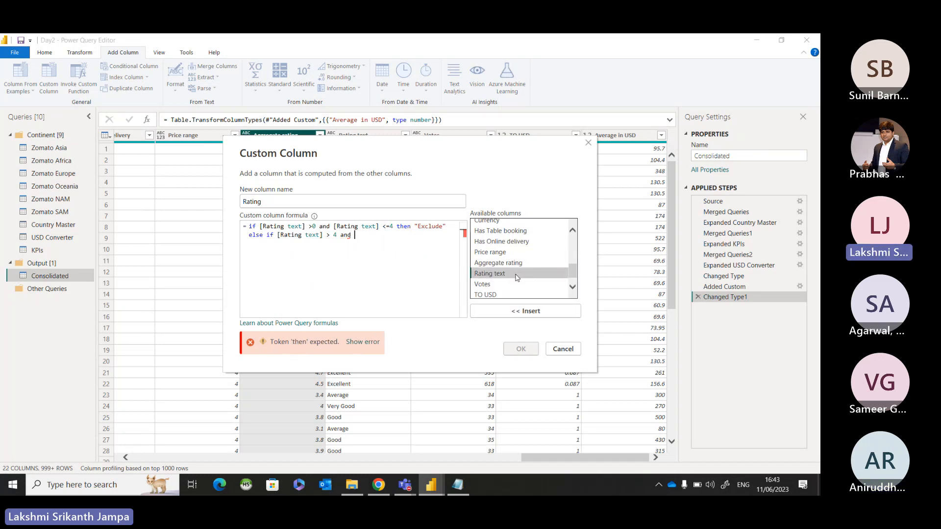
text(<=)
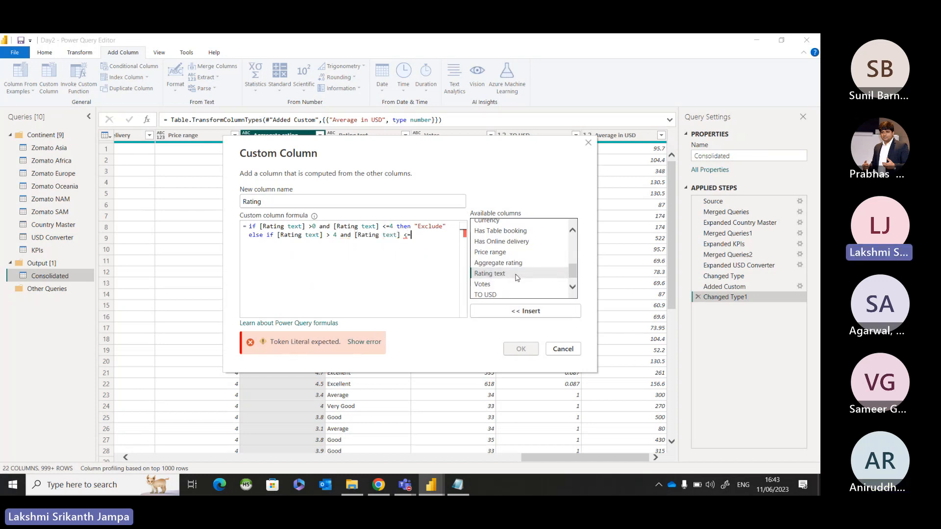
text(4.5 then)
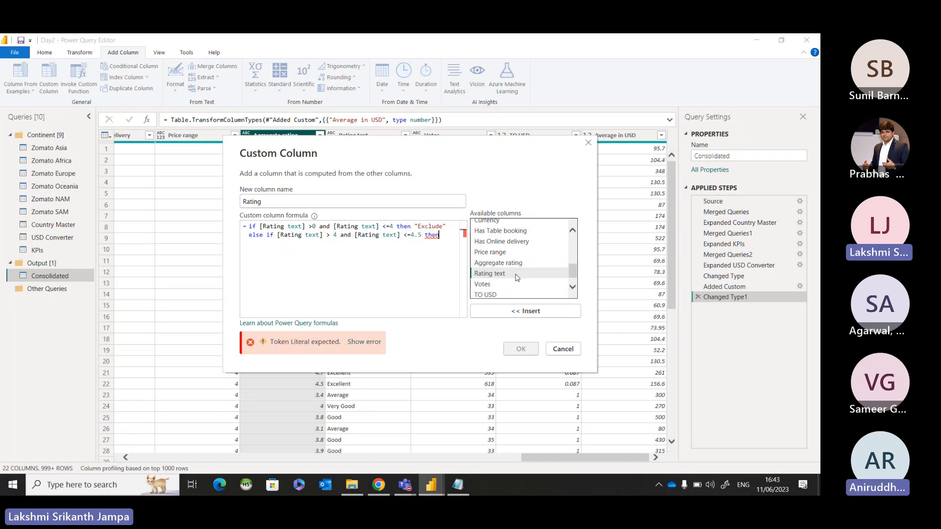
text( "Go)
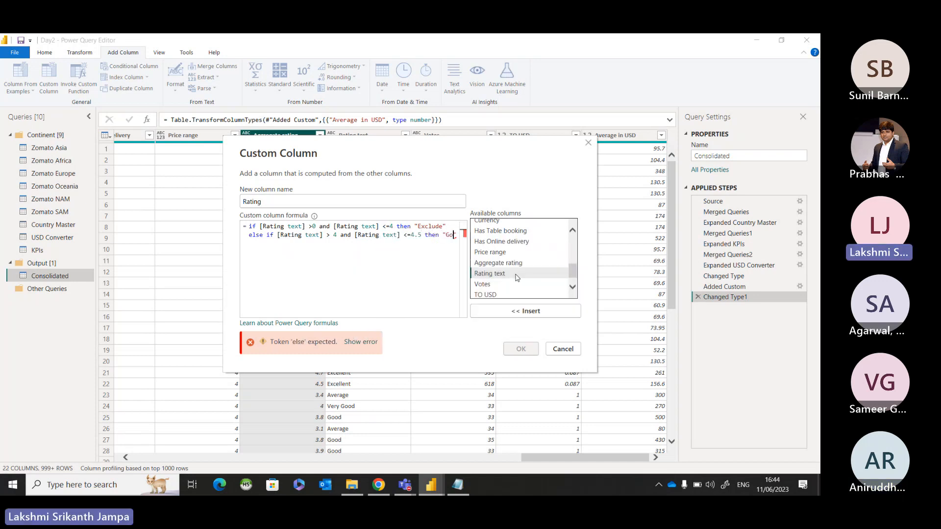
text(od" else if)
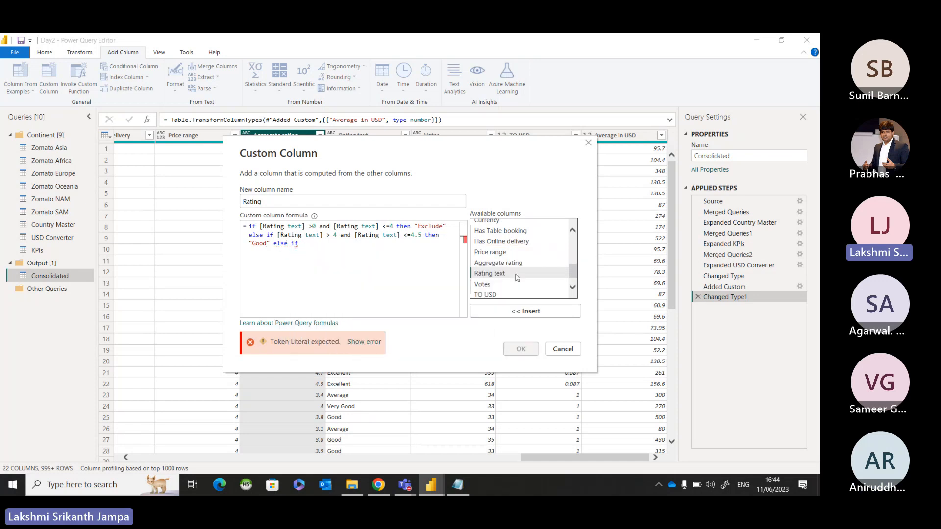
Complete the Rating formula with [Rating text] > 4.5 then "Execellent" else null, and create the column.
double_click(515, 275)
text(> 4.5)
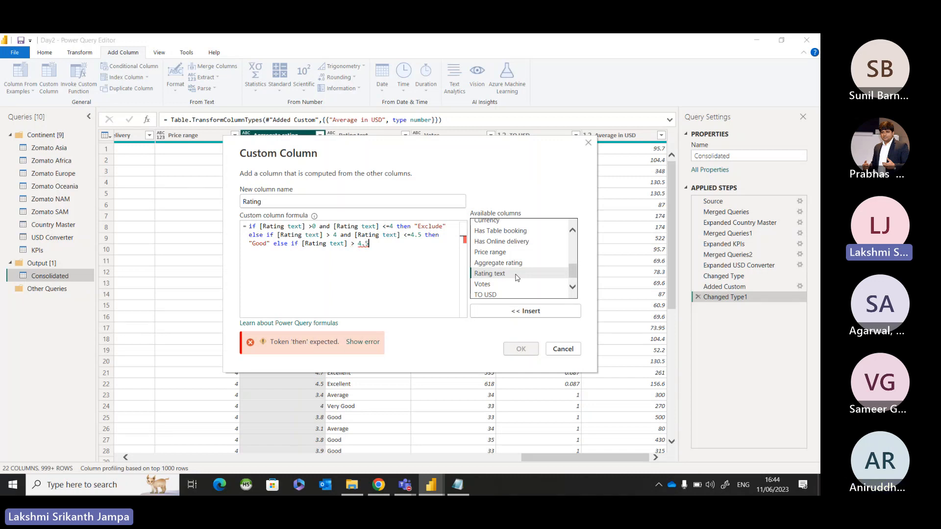
text( then )
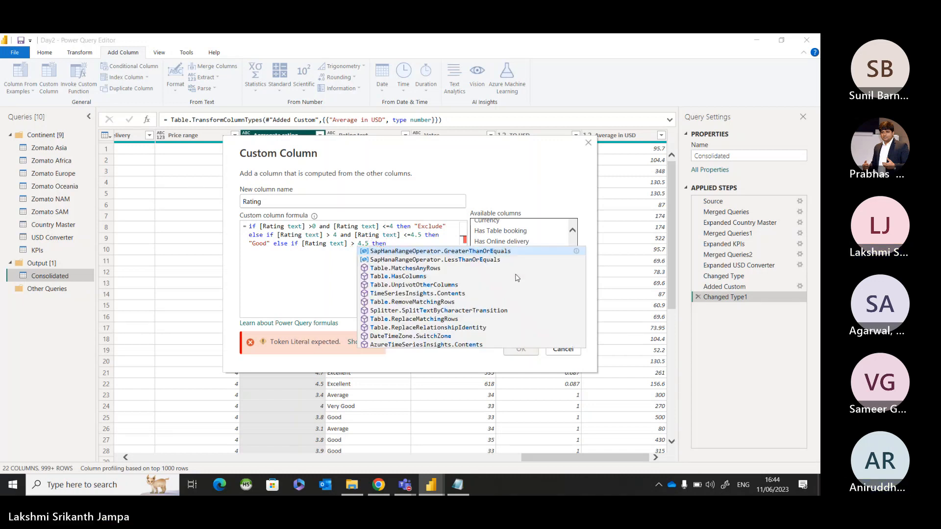
text("Exece)
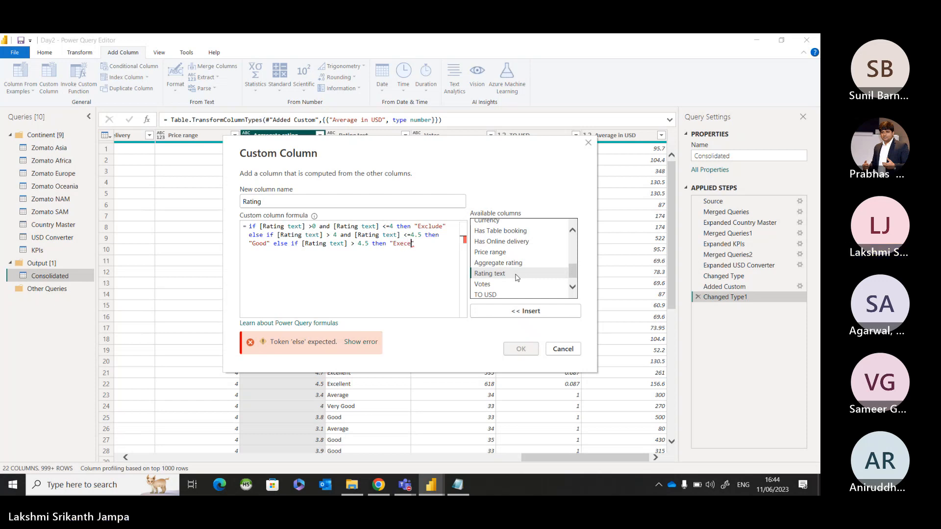
text(llent)
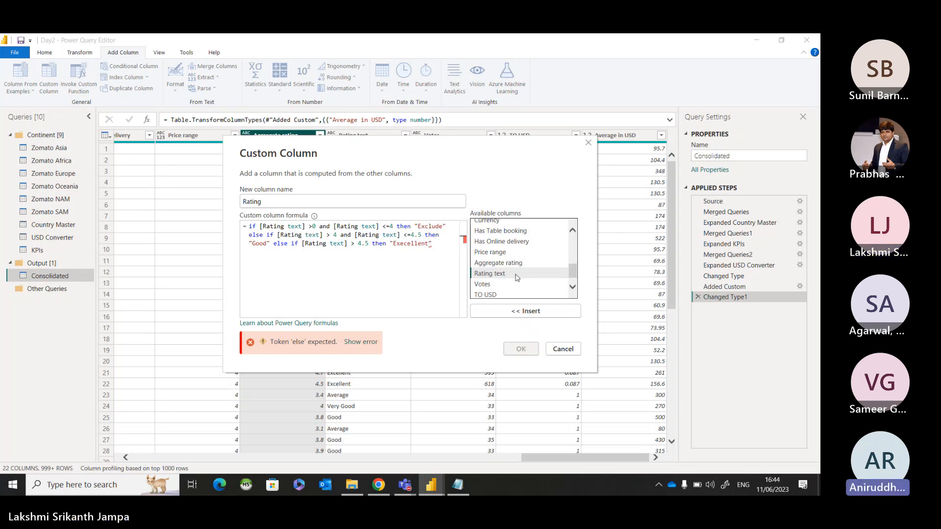
text(")
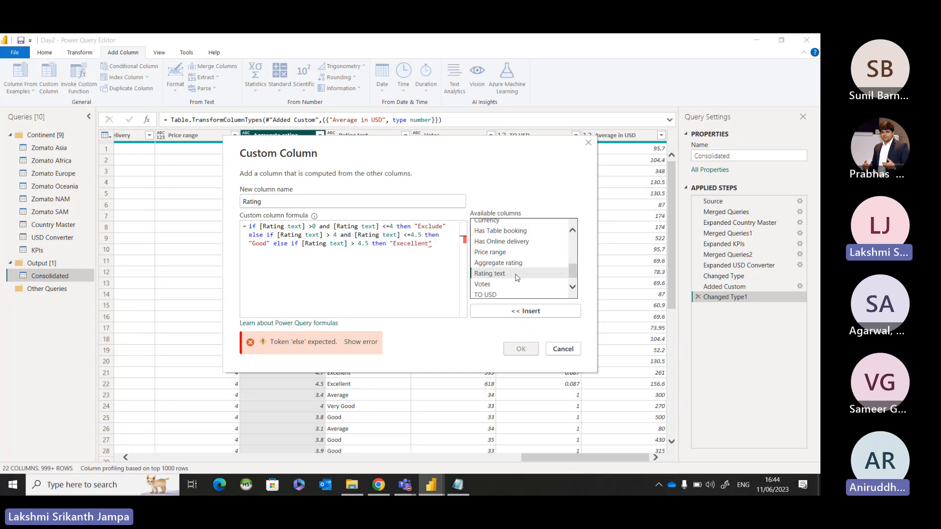
text( else )
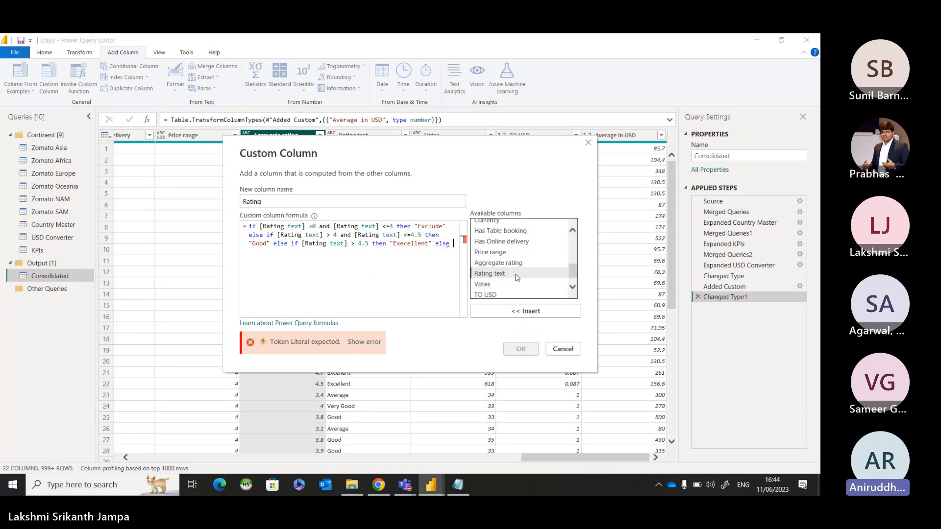
text(null)
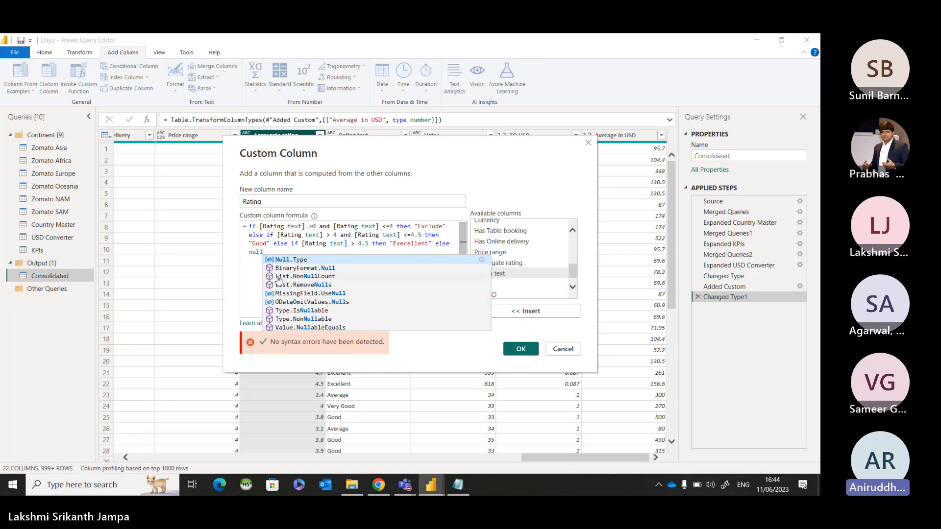
click(533, 349)
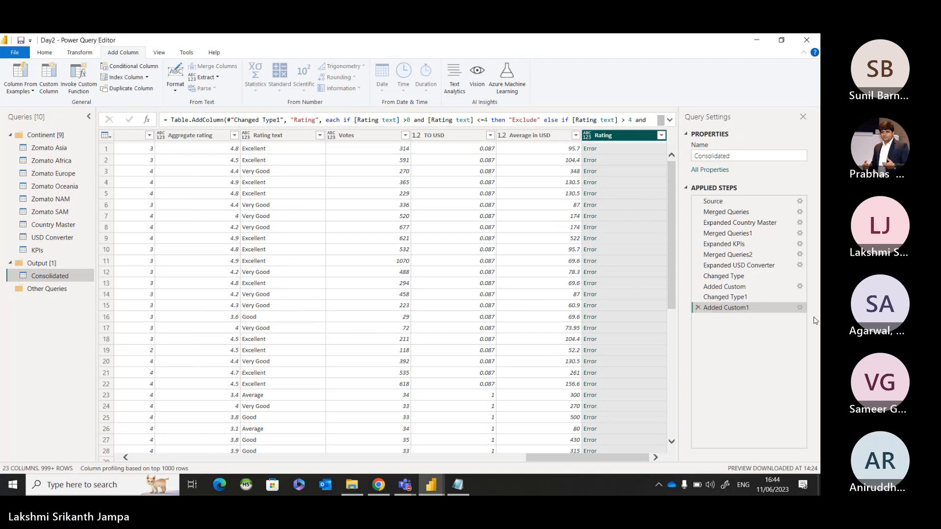
Change the Aggregate rating column's type to Decimal Number and move that type change ahead of the Rating column's applied step.
click(206, 138)
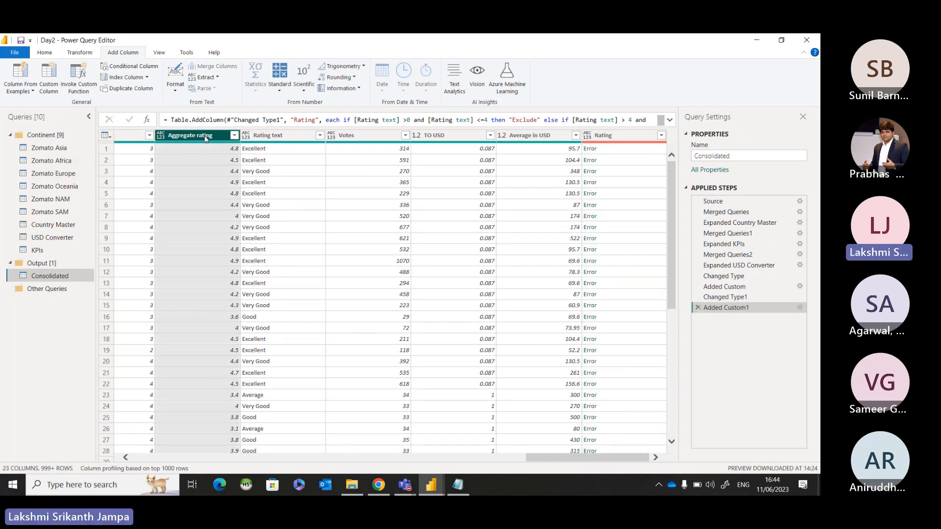
click(163, 136)
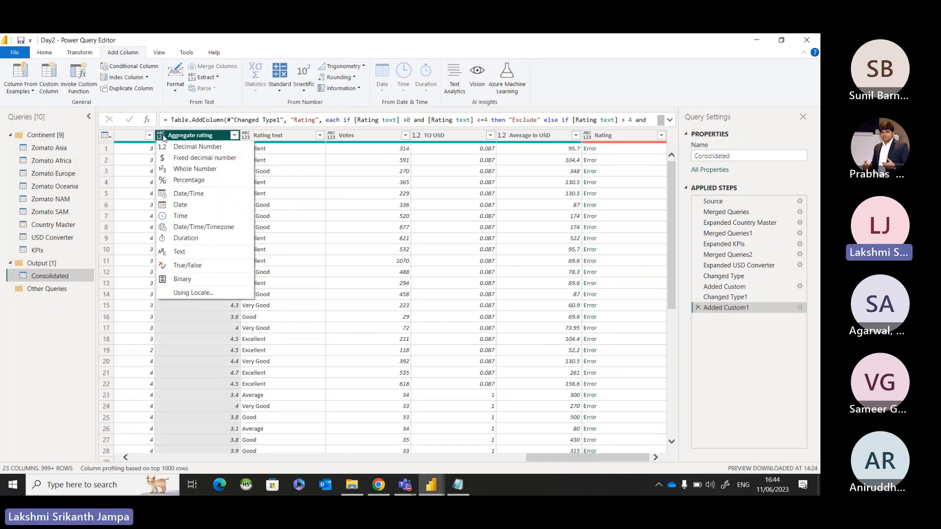
click(195, 148)
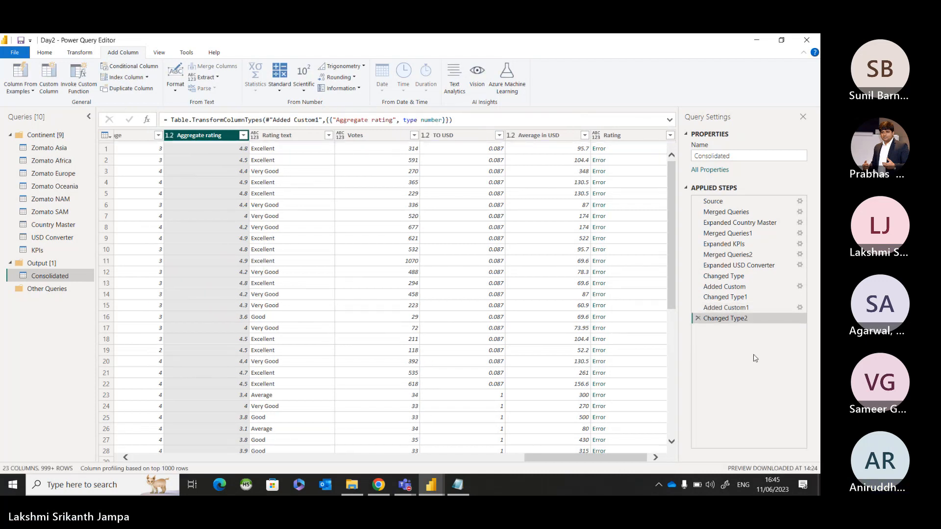
click(732, 308)
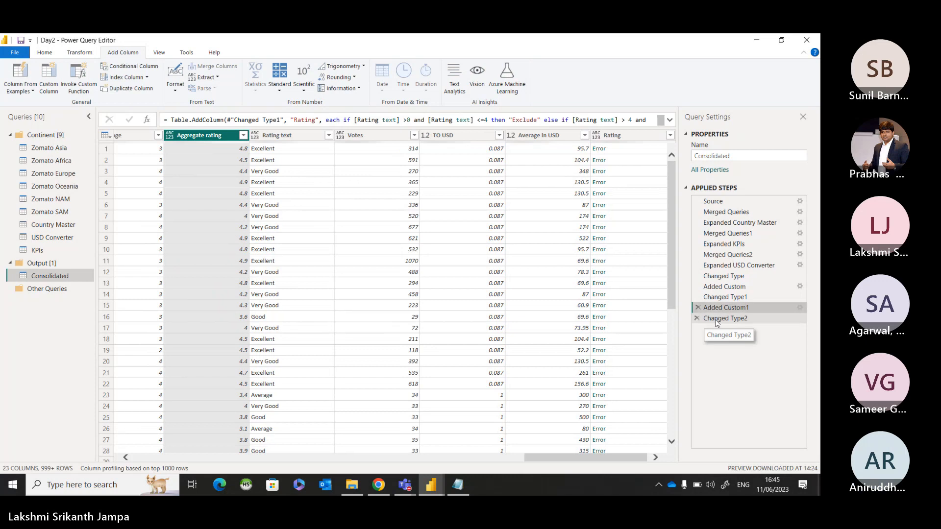
drag(725, 318, 719, 305)
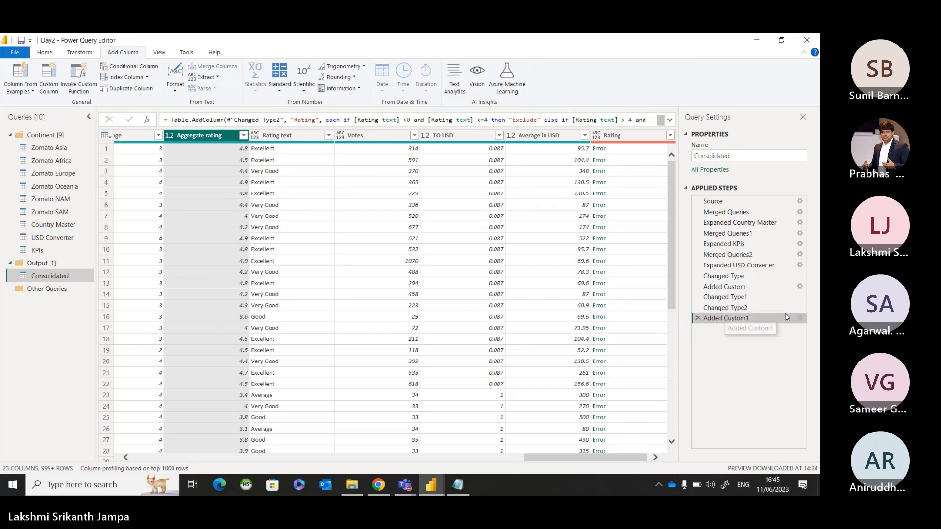
Review the Rating custom column's formula and delete its Added Custom1 step from the Consolidated query.
click(799, 318)
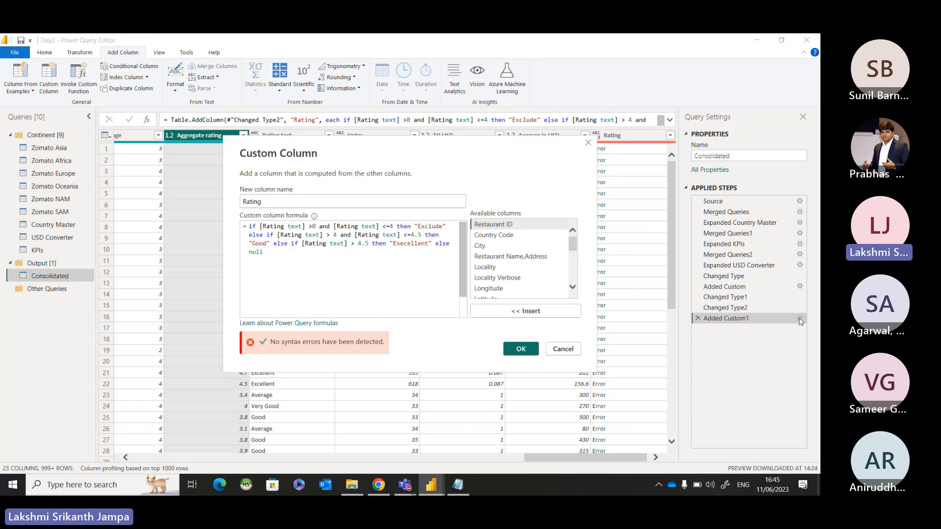
click(291, 243)
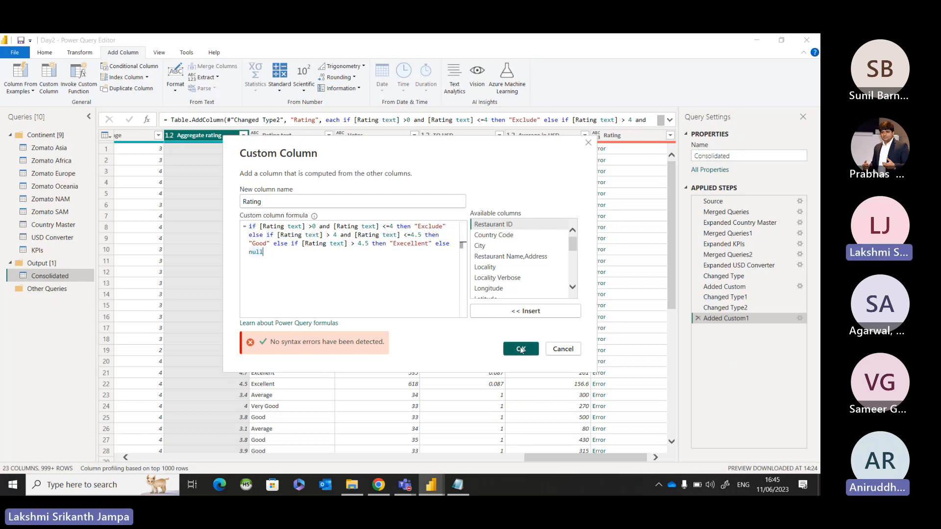
click(519, 349)
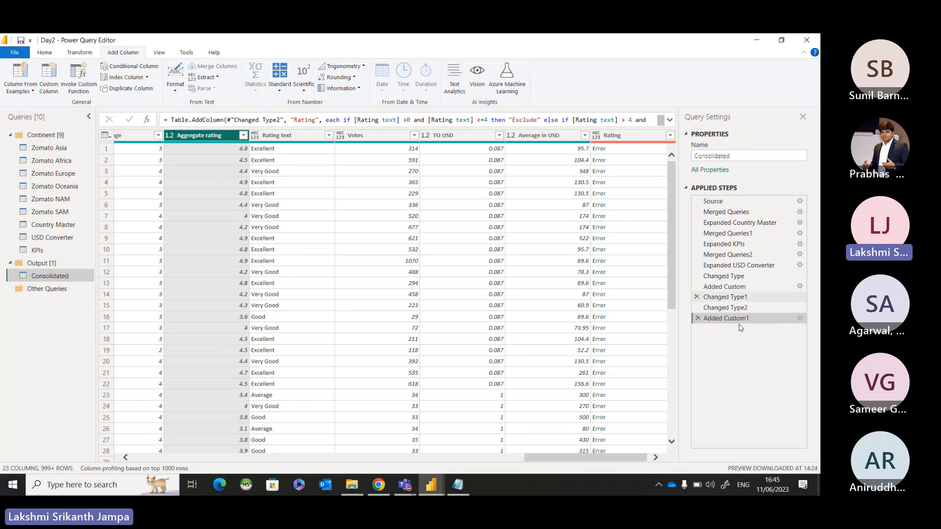
click(696, 318)
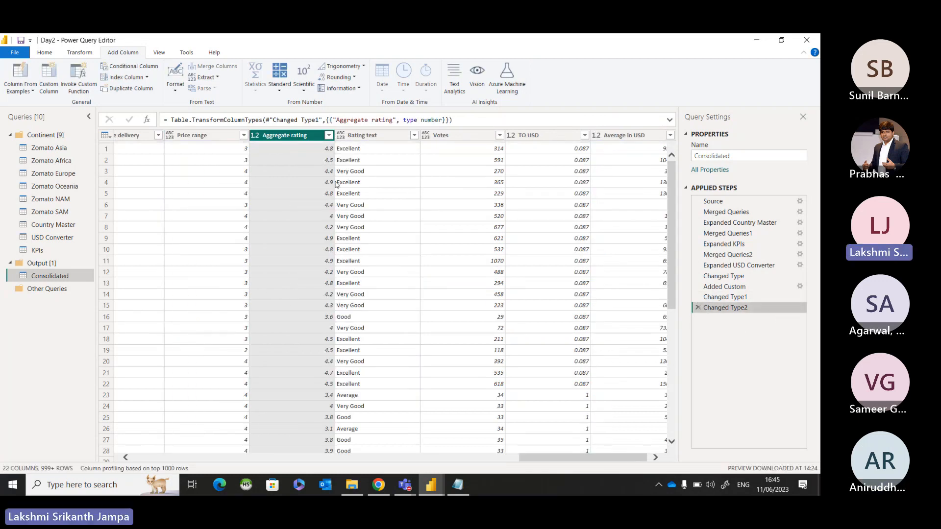
Start a new custom column in the Consolidated query with a formula beginning if [Rating text].
click(149, 66)
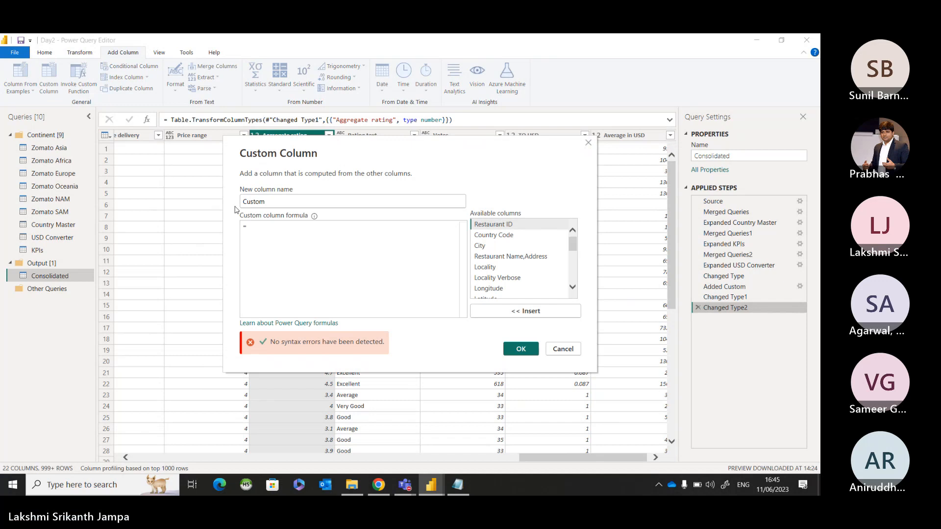
text(if)
scroll(508, 294, down, 3)
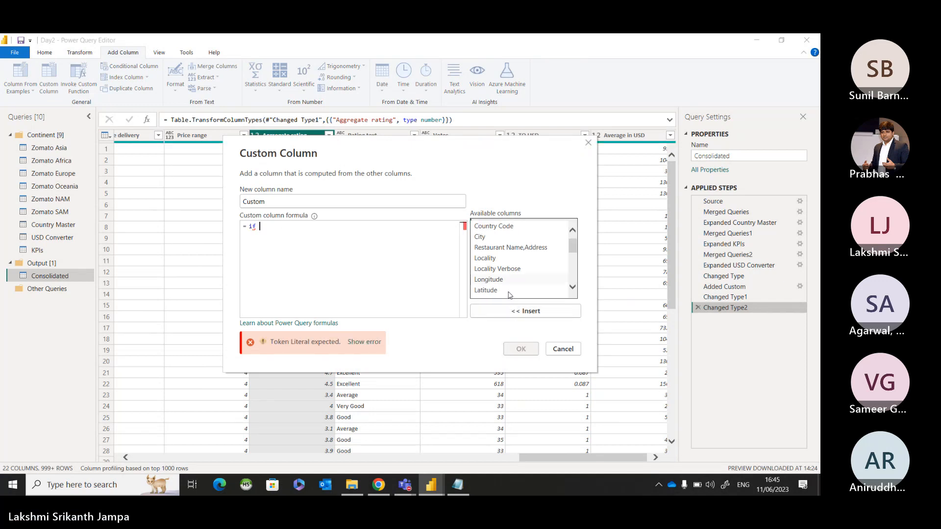
scroll(508, 294, down, 3)
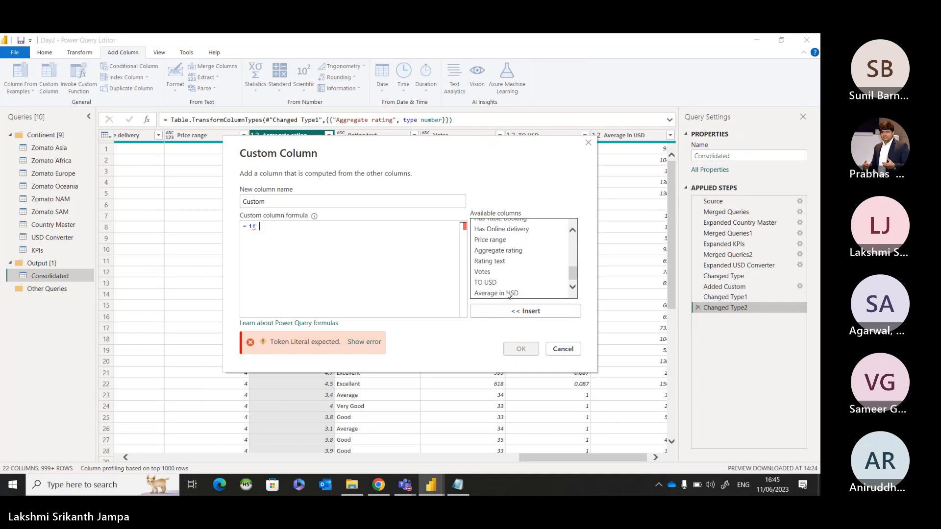
scroll(506, 255, up, 3)
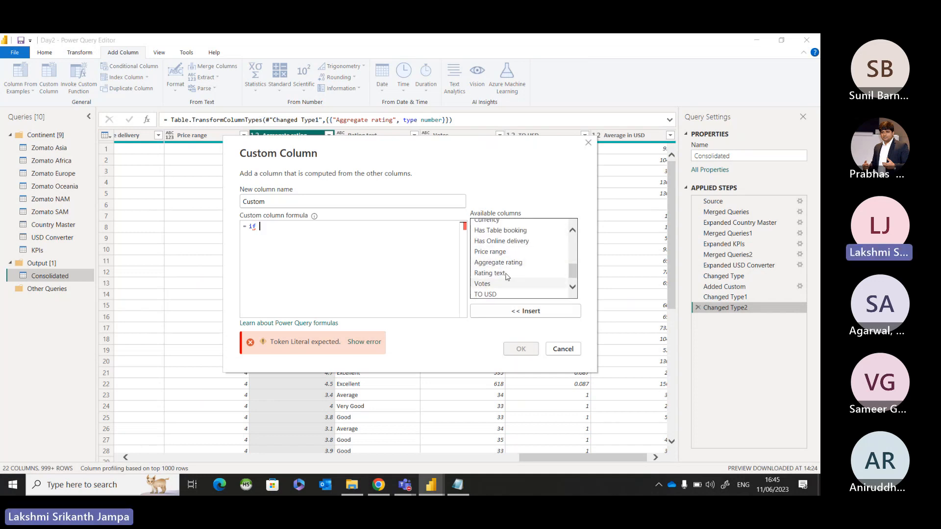
scroll(507, 269, up, 2)
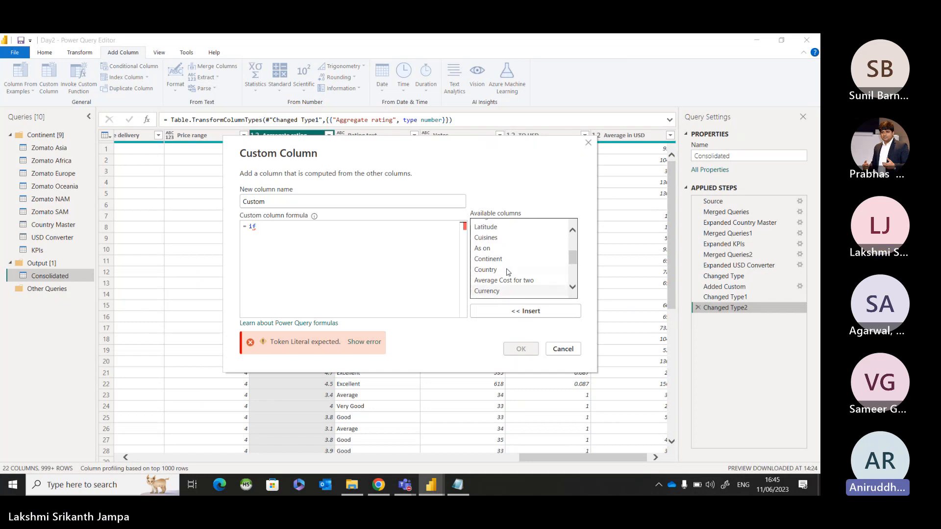
scroll(508, 273, up, 2)
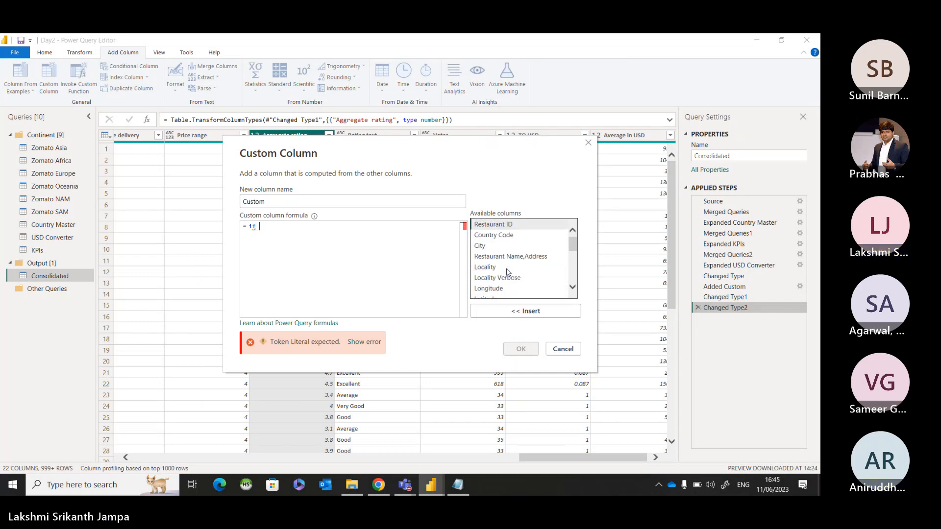
scroll(510, 273, down, 2)
scroll(510, 274, down, 3)
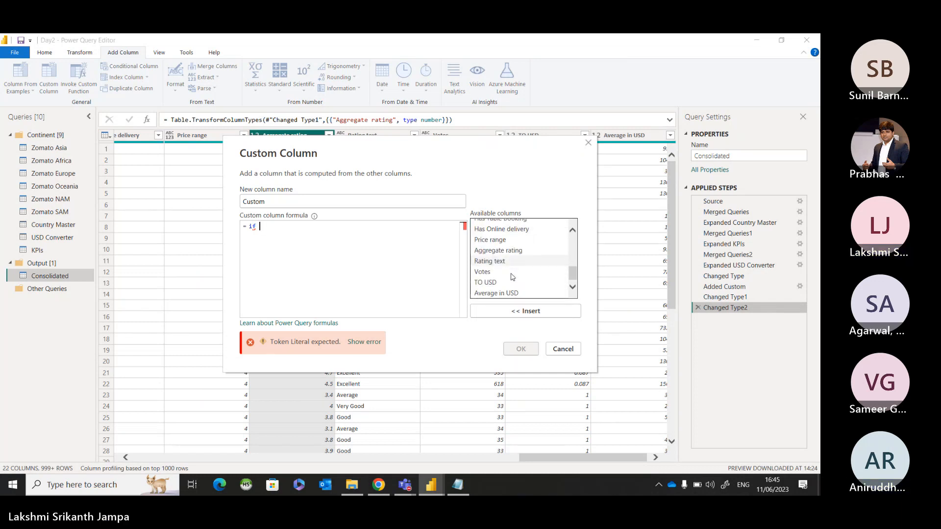
double_click(510, 263)
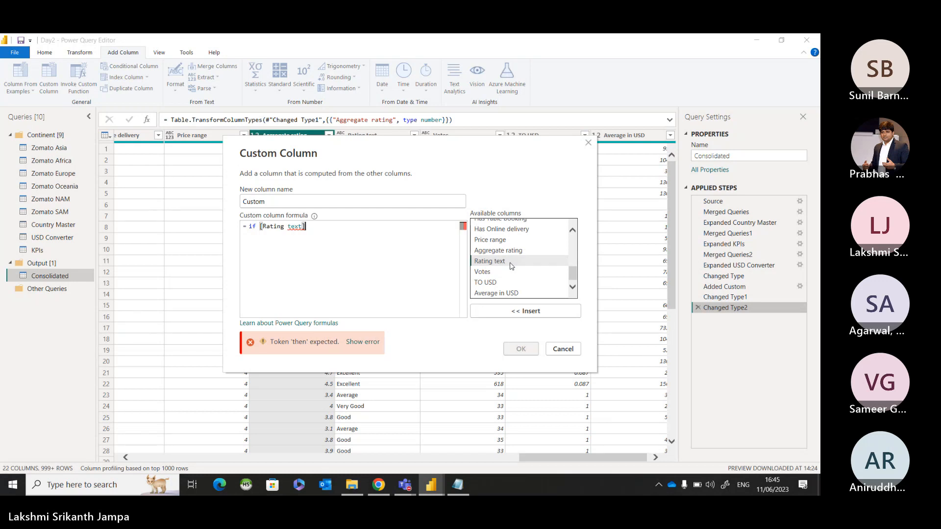
Complete the formula with > 0 and [Rating text] <=4 then "Exclude" else null, and create the column.
text(> 0 and )
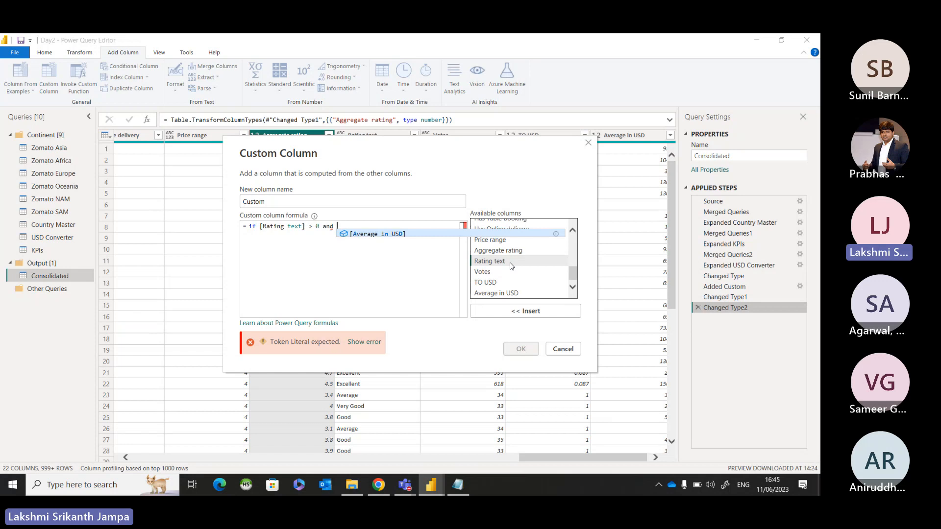
text(<)
double_click(510, 266)
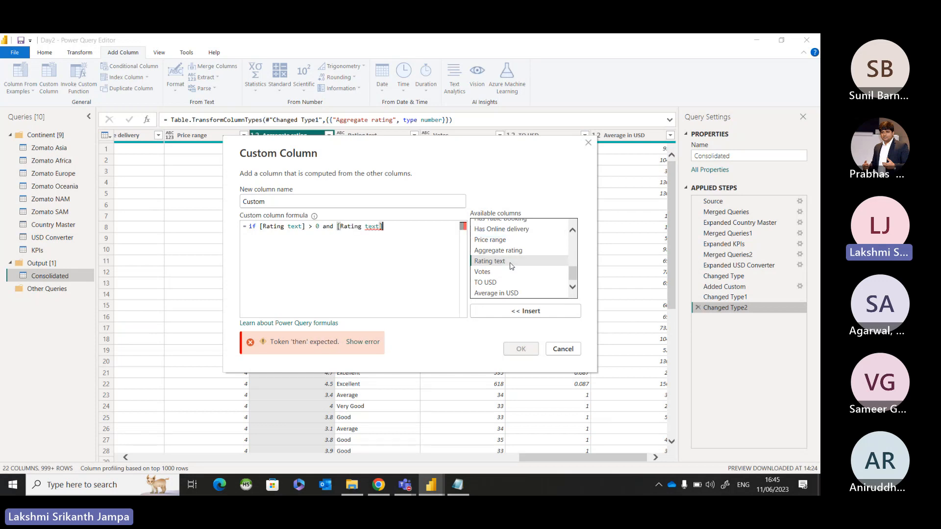
text(<)
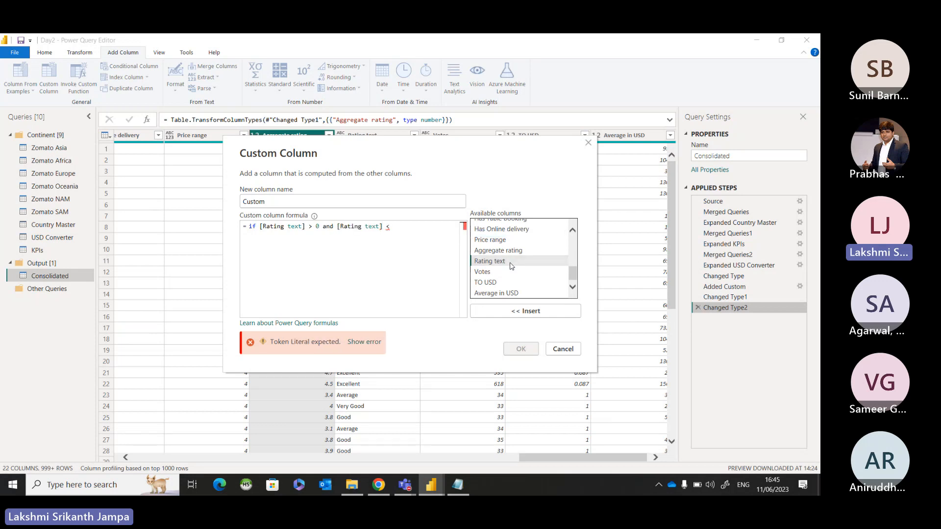
text(=4 ten)
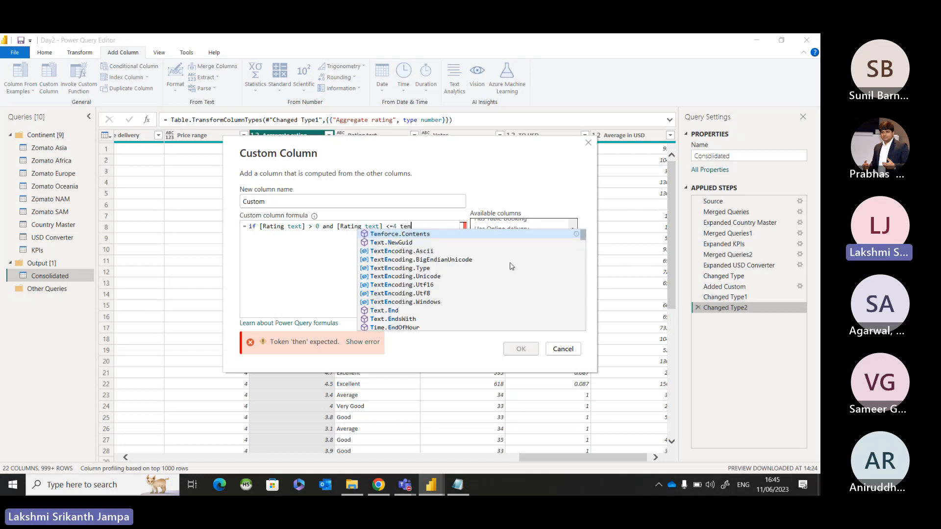
key(BackSpace)
key(BackSpace)
text(h)
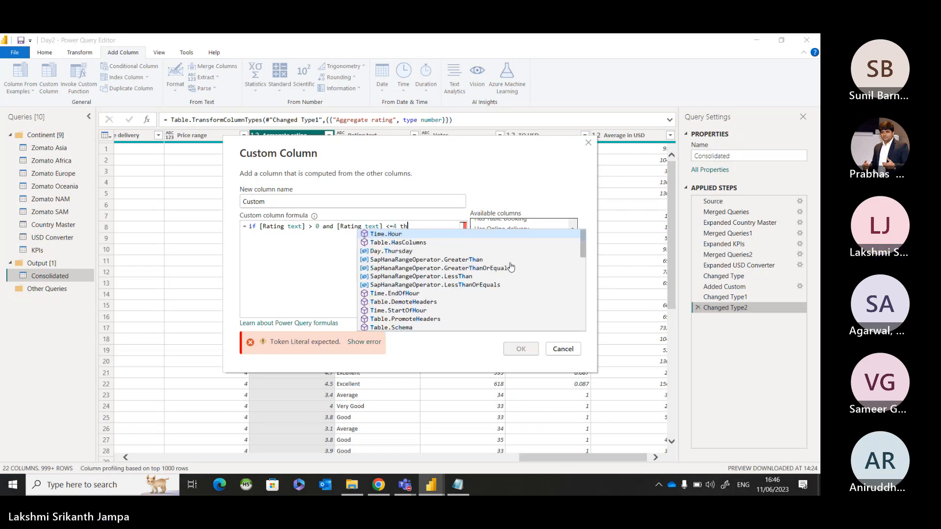
text(en "Exclud)
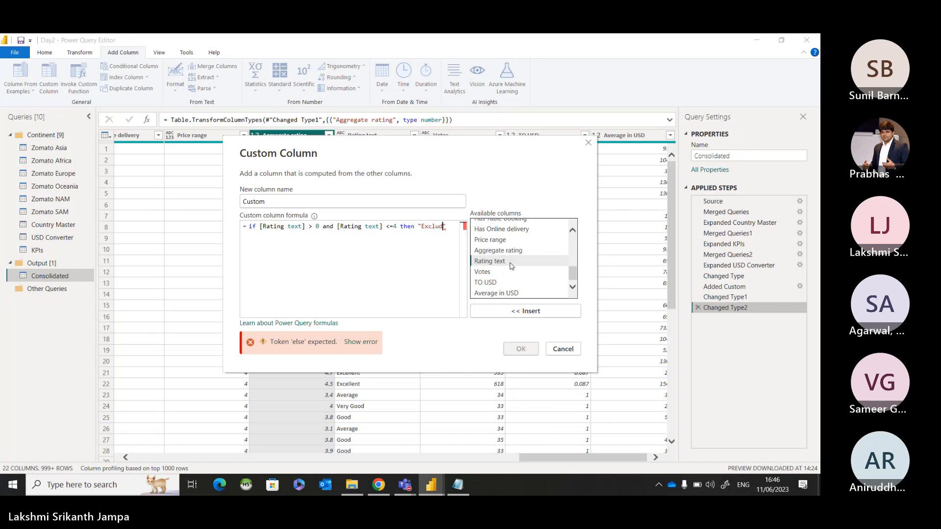
text(e")
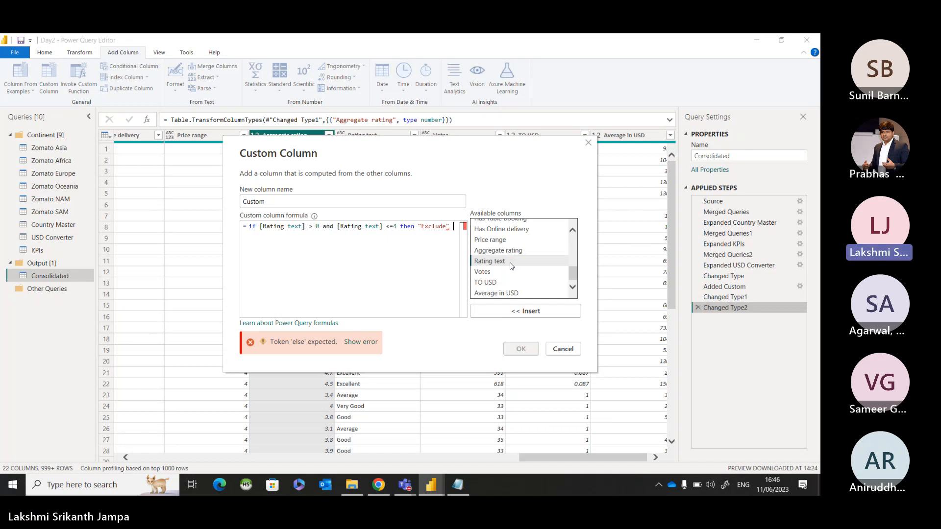
text( else null)
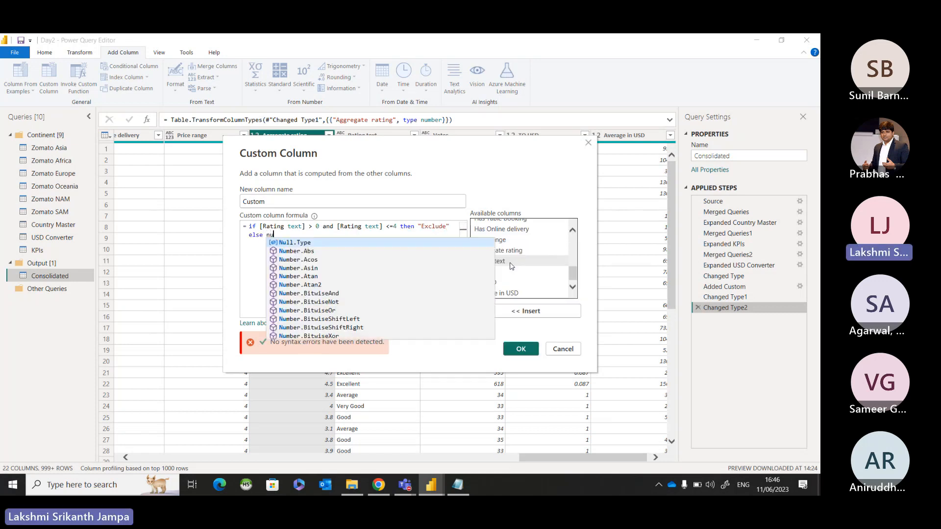
click(505, 352)
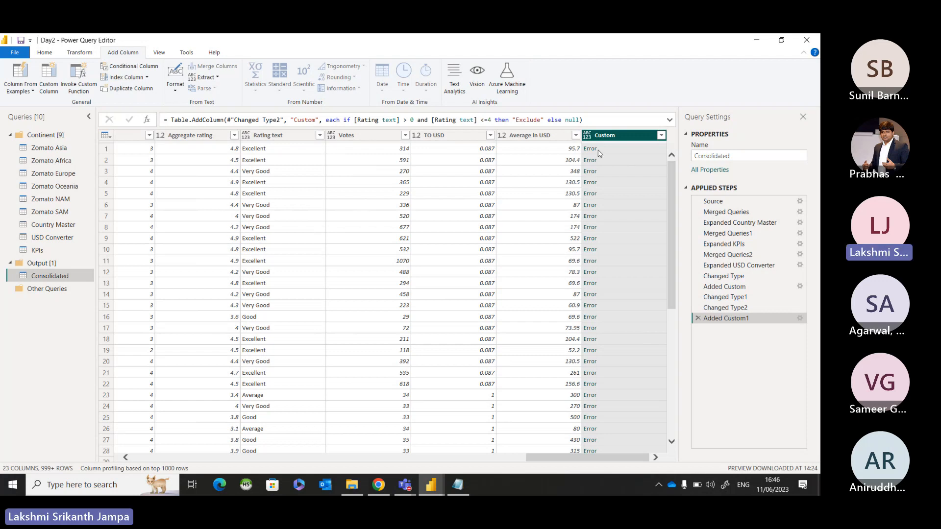
Inspect the error details in the new Custom column's first row, and delete the drill-down step this adds.
click(658, 139)
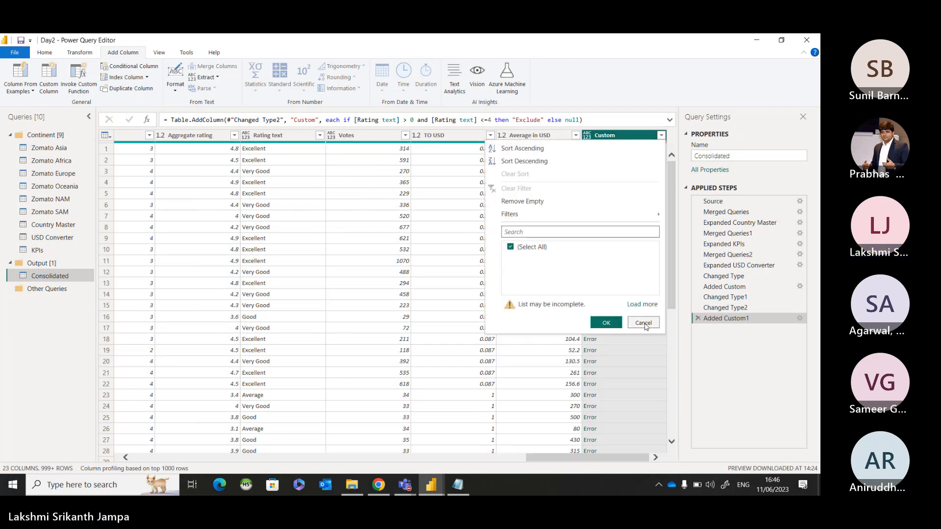
click(644, 323)
click(592, 150)
click(590, 149)
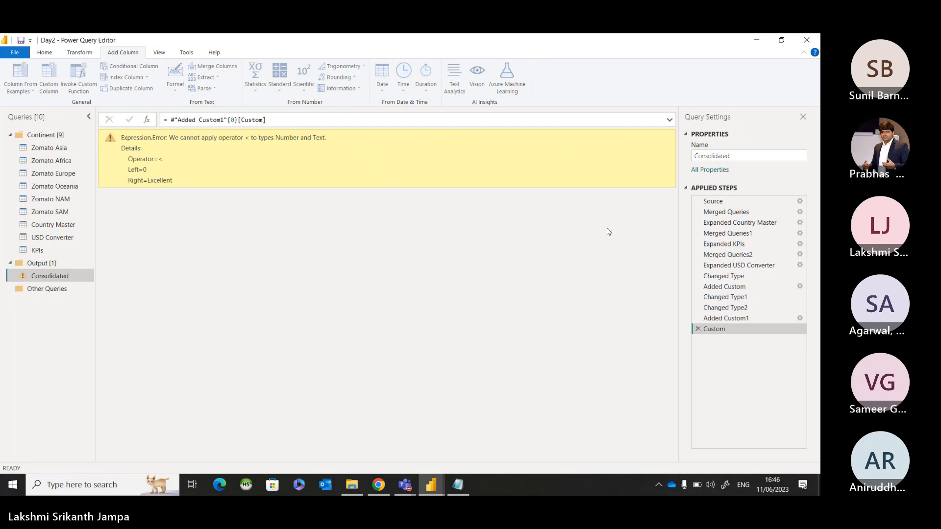
click(697, 329)
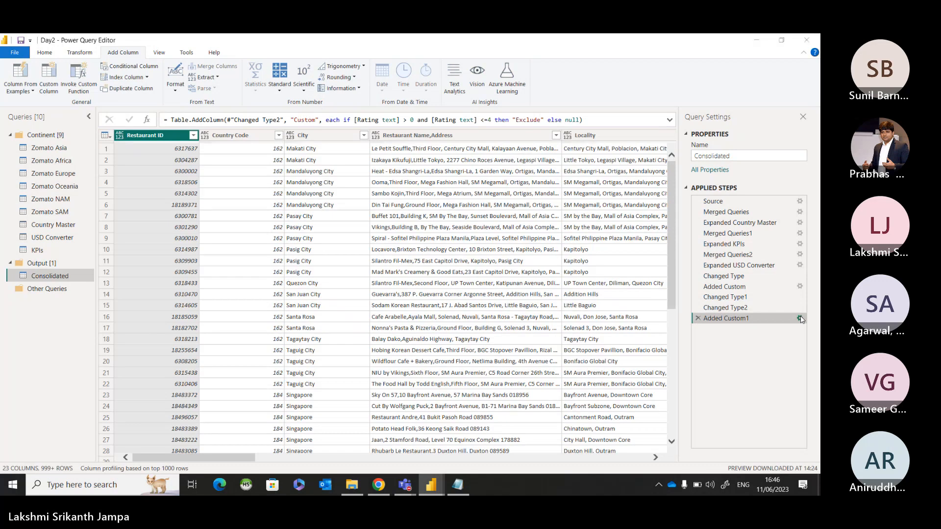
Edit the Added Custom1 formula, adding a space before the 4 and changing the first comparison operator to =>.
click(799, 318)
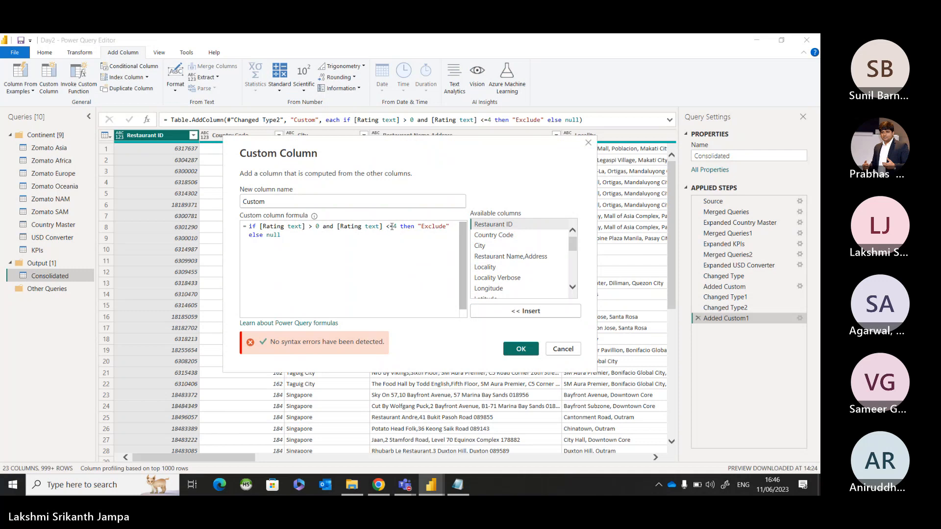
click(394, 227)
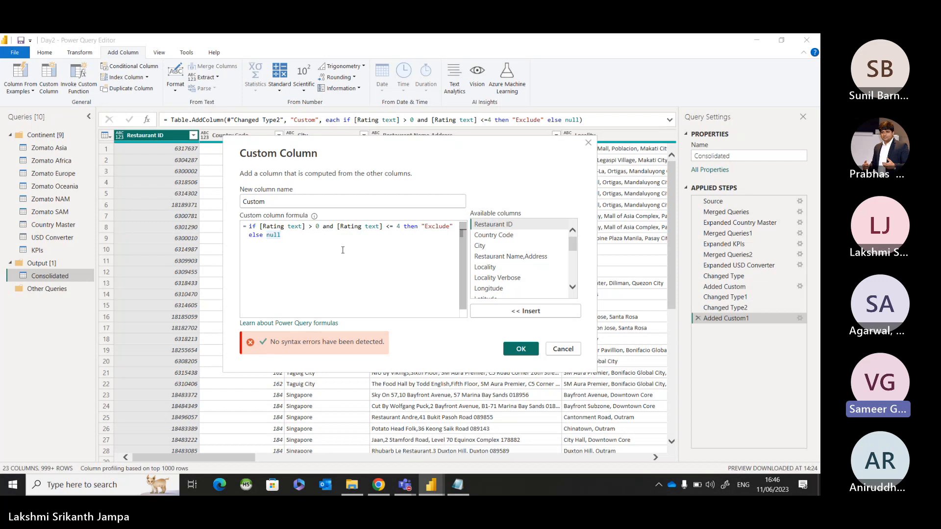
scroll(544, 274, down, 3)
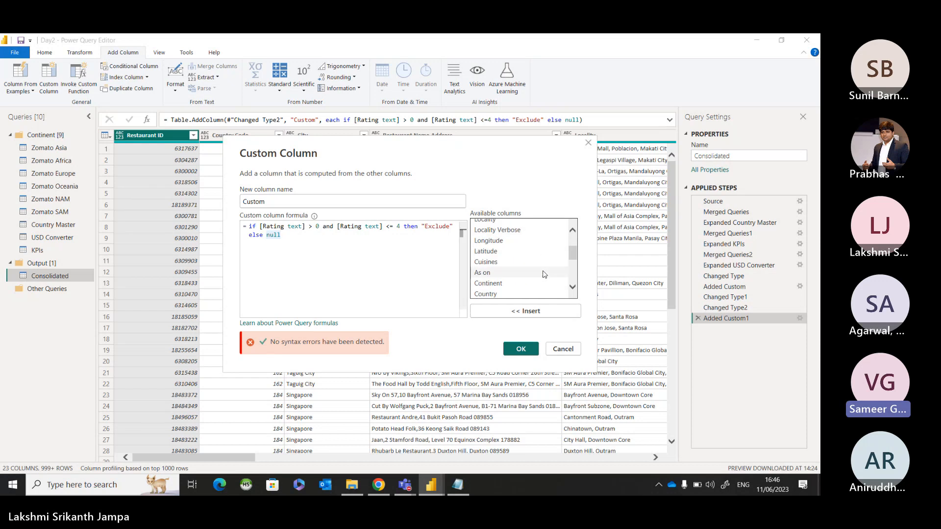
scroll(544, 274, down, 3)
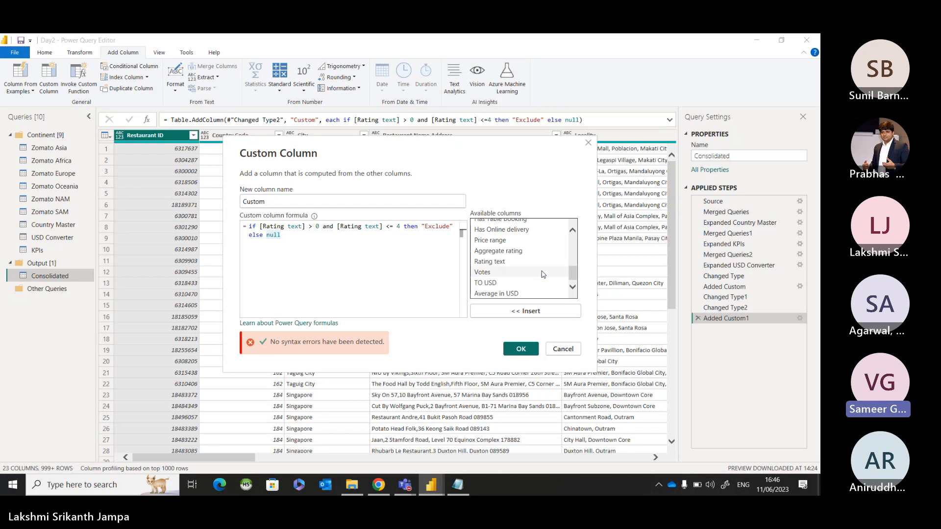
click(310, 228)
text(=)
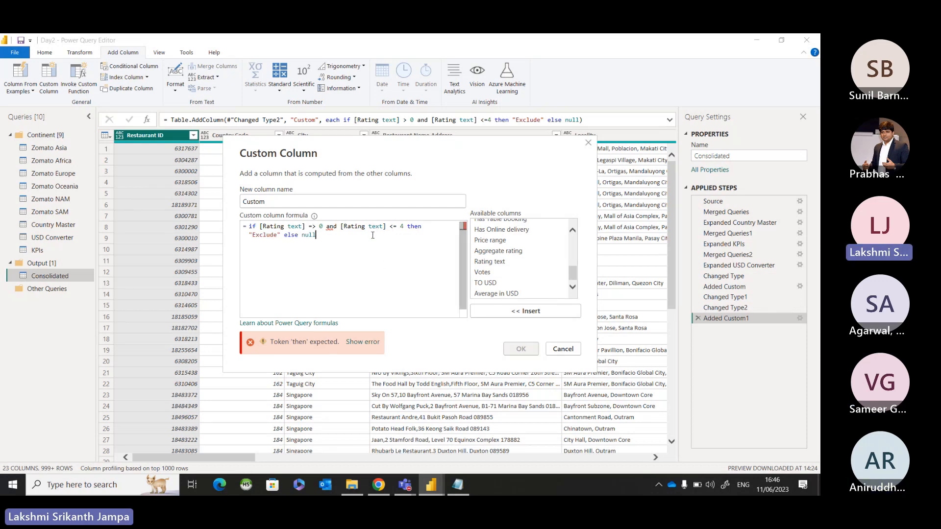
Locate the syntax error in the custom column formula and examine the flagged word "and".
click(370, 346)
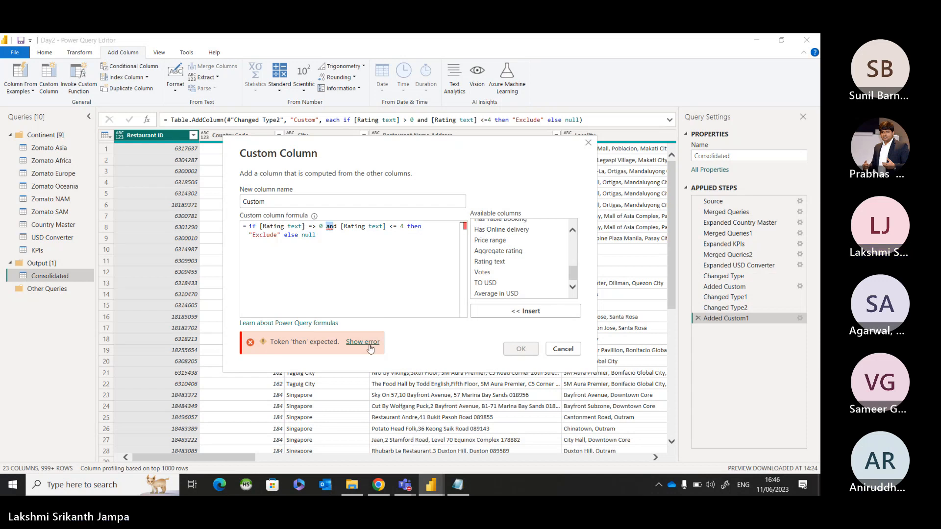
click(341, 261)
click(329, 227)
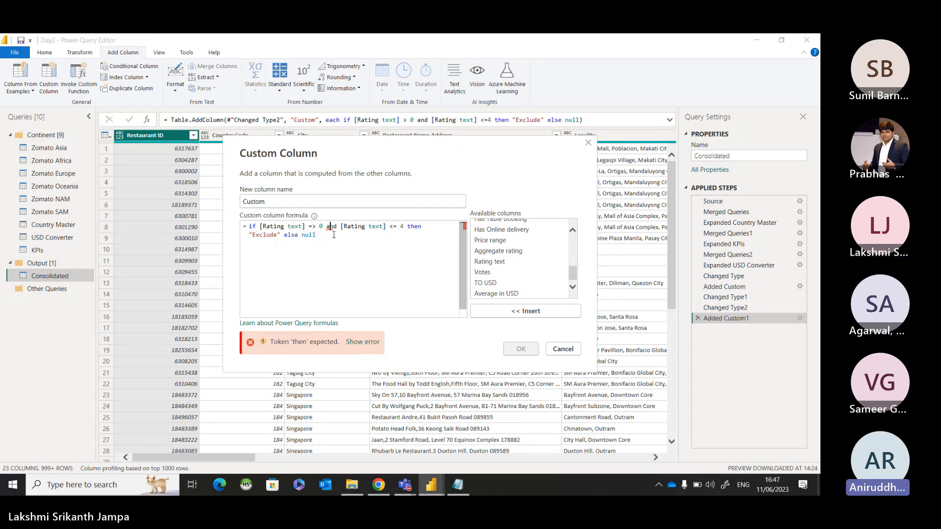
click(343, 254)
click(333, 226)
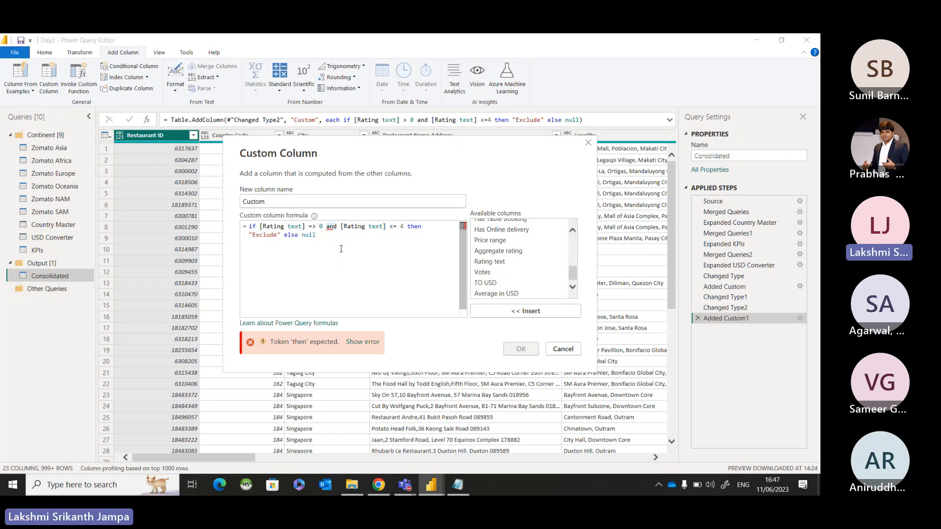
double_click(336, 226)
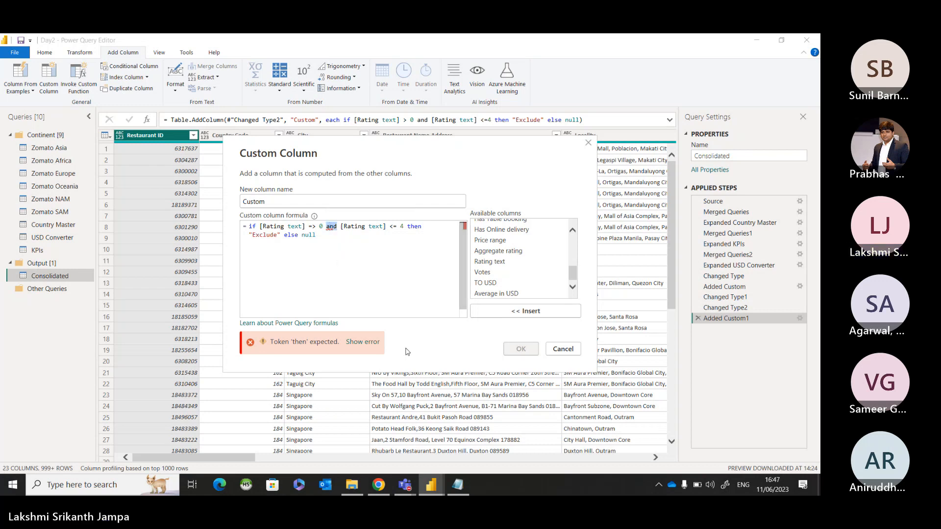
click(316, 234)
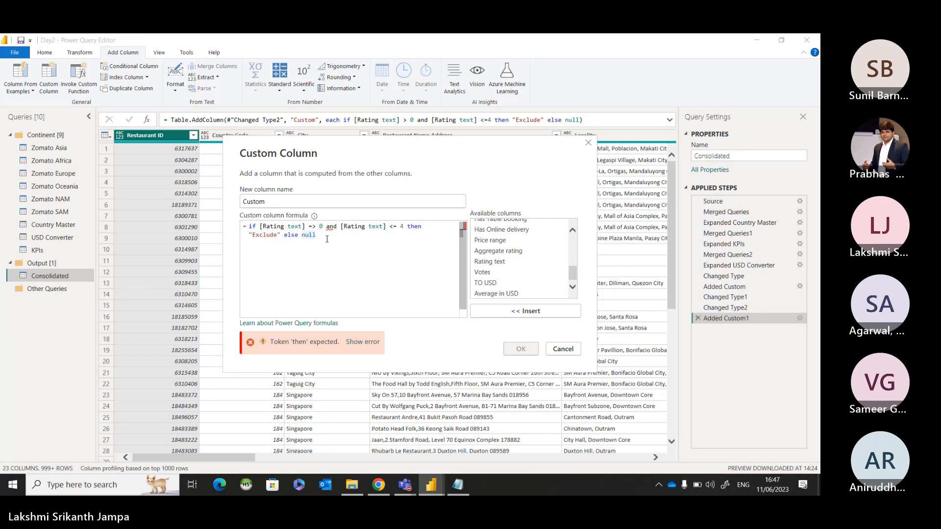
Replace everything after => in the custom column formula with then "Exclude" else Null.Type.
drag(319, 226, 327, 234)
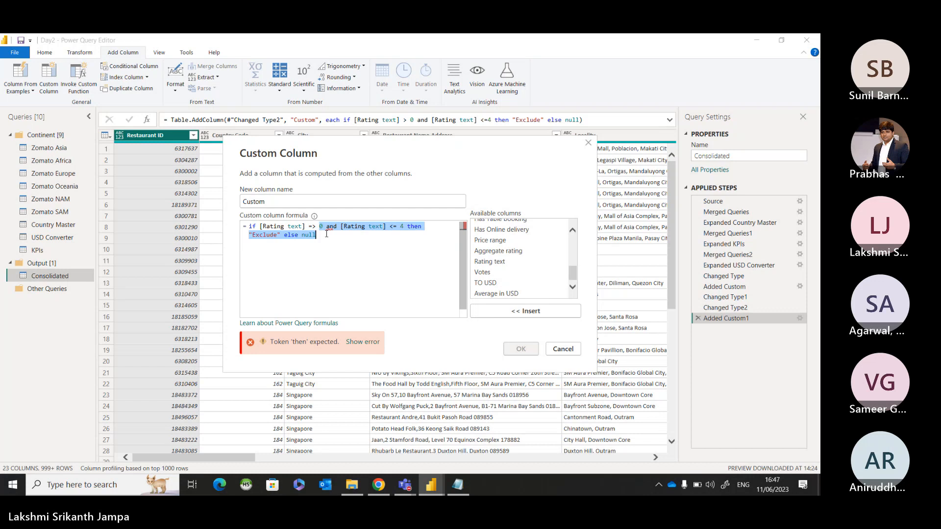
text(then )
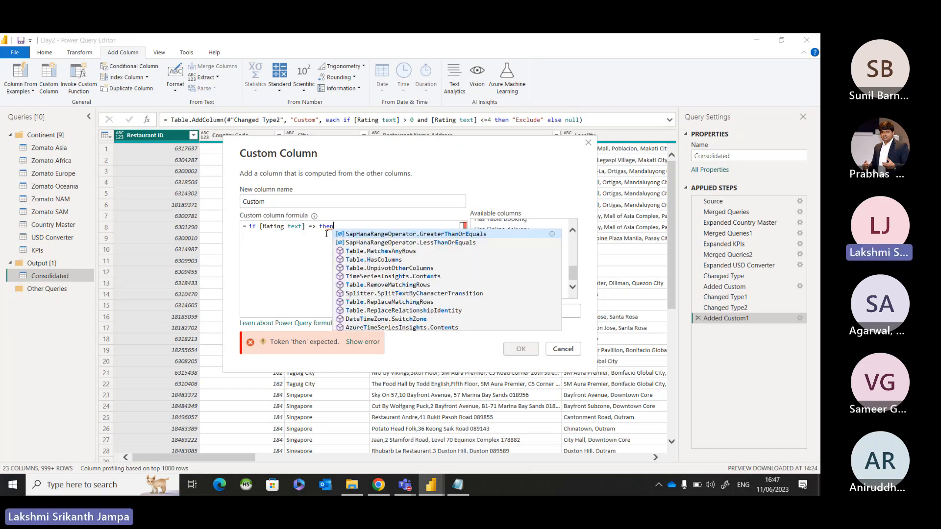
text(")
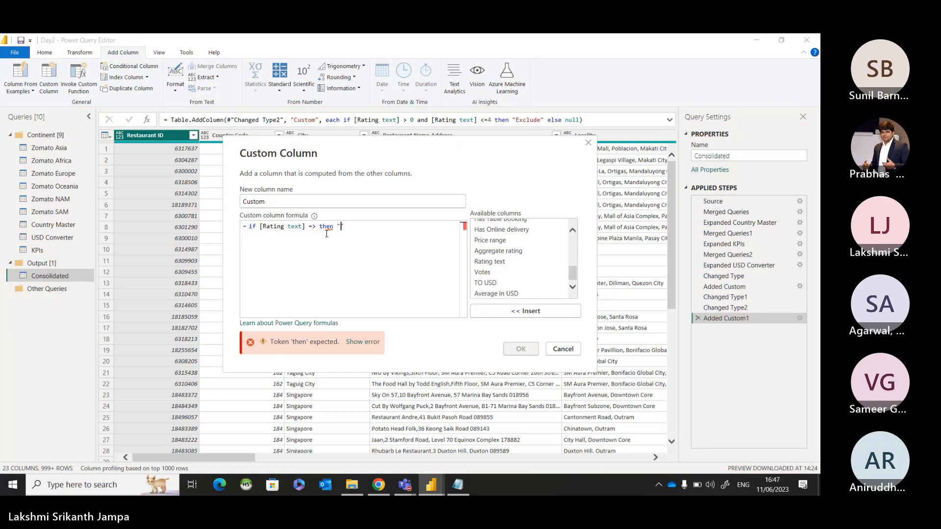
text(Exclude" else null)
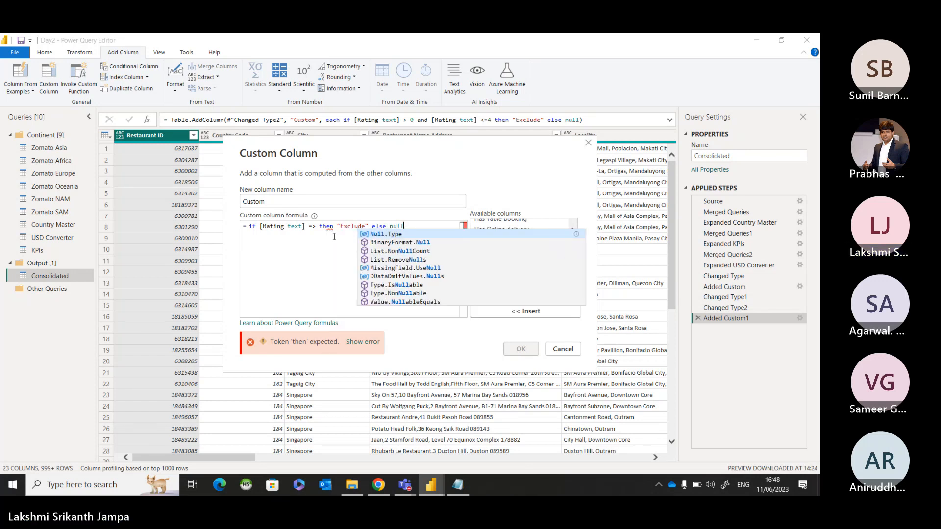
click(383, 234)
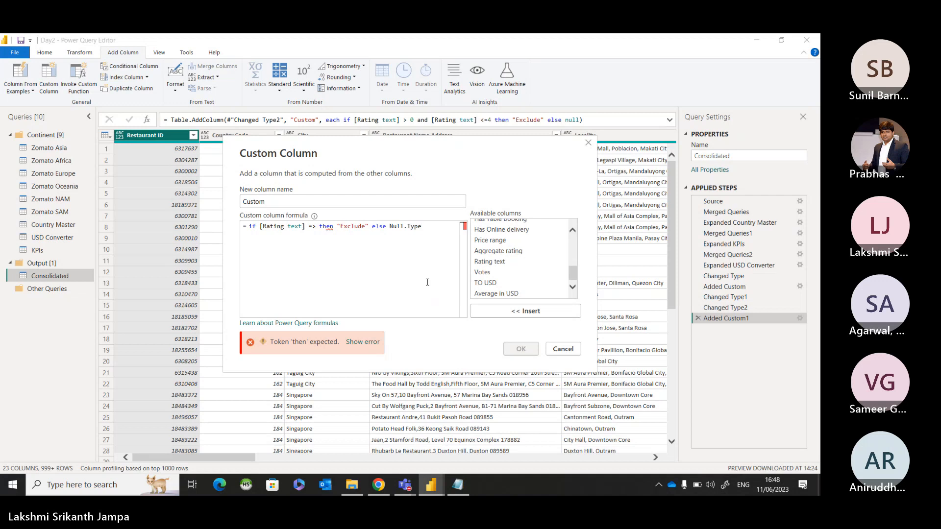
Insert 0 after the => operator in the custom column formula.
click(319, 226)
text(0)
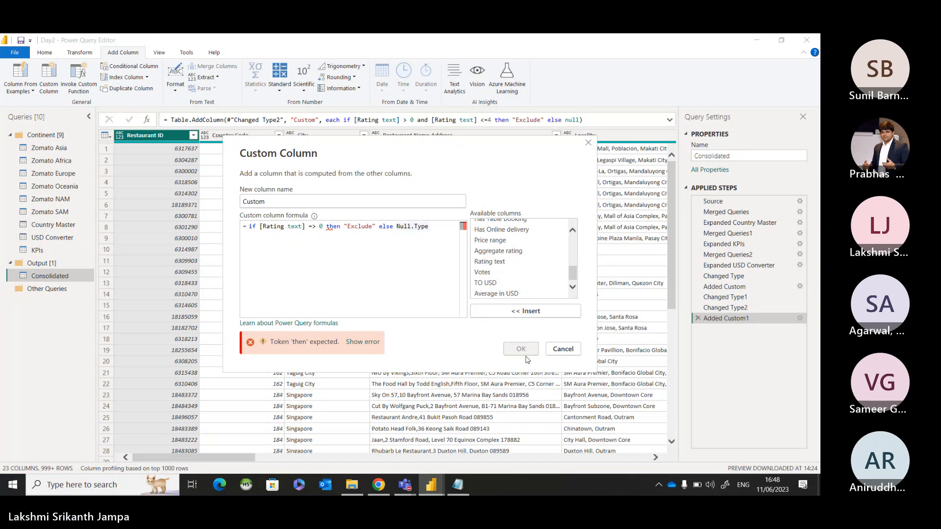
click(430, 226)
click(327, 228)
Rewrite the custom column formula as if [Rating text] > 4 then "Exclude" else null, and apply it.
drag(429, 226, 245, 222)
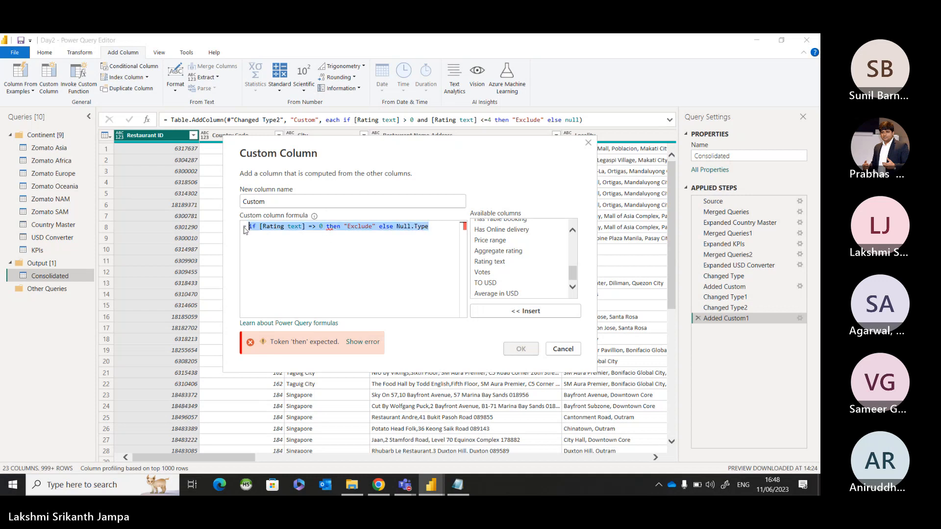
text(if)
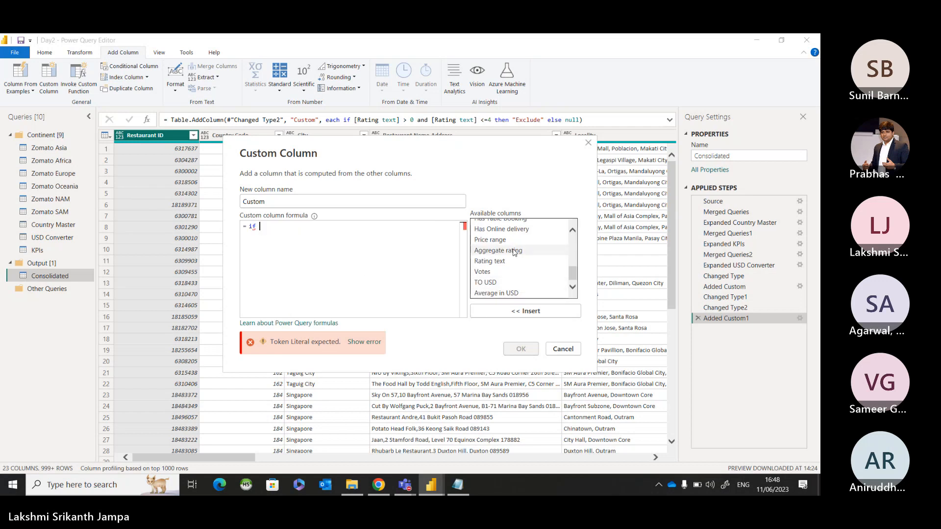
scroll(514, 252, up, 1)
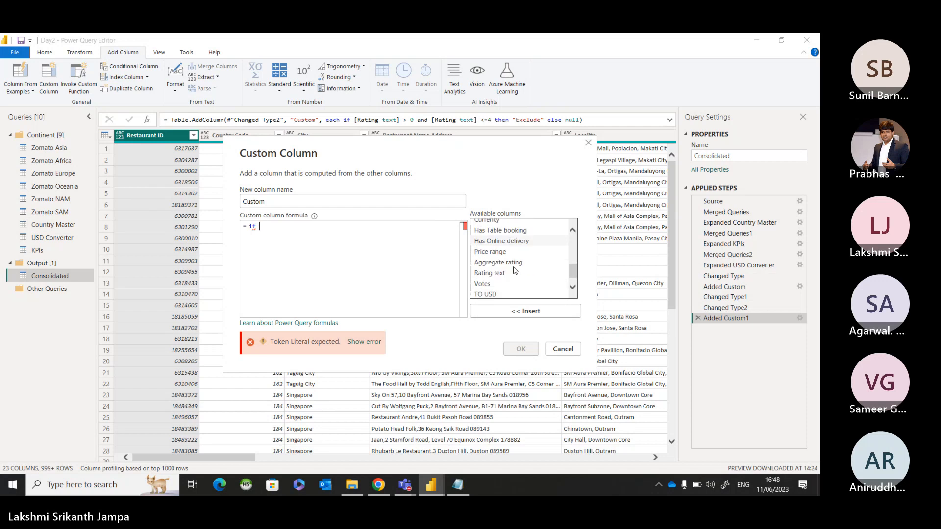
scroll(513, 271, down, 1)
double_click(490, 261)
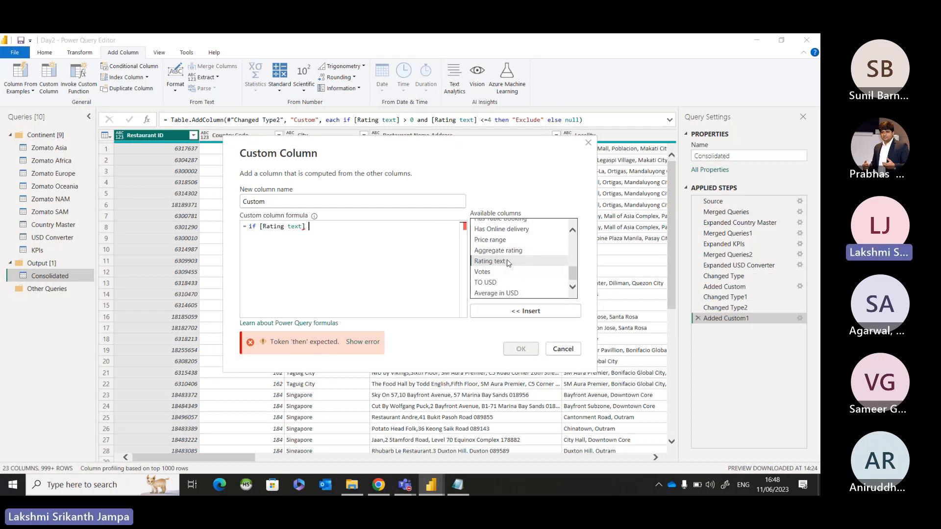
text(> 4 t)
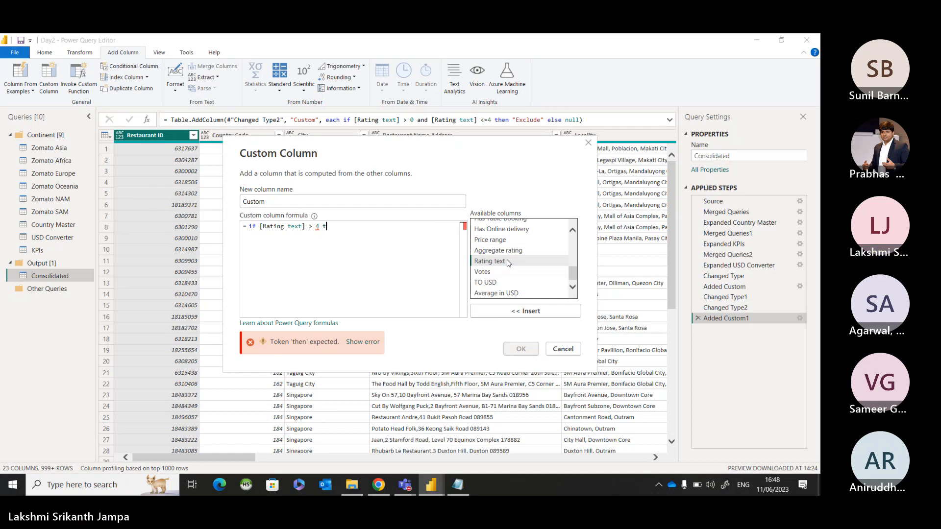
text(hen "Exclude)
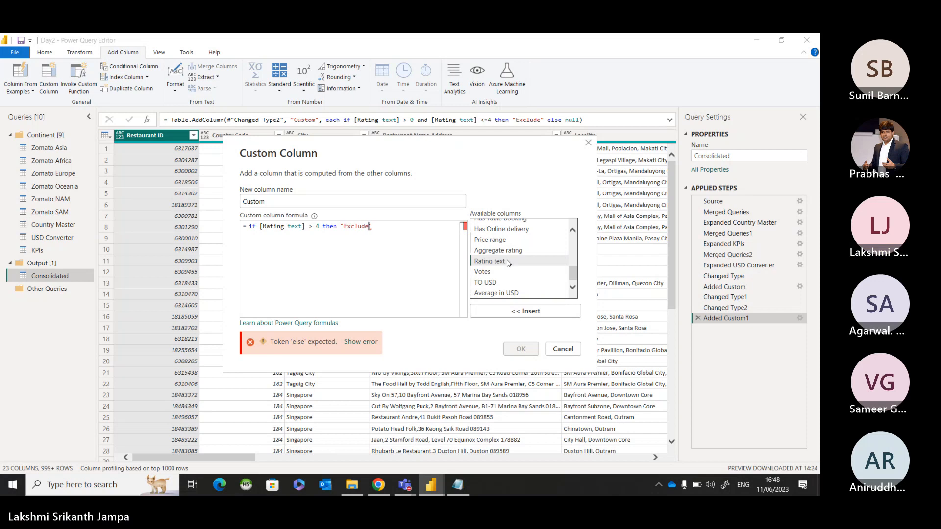
text(" else null)
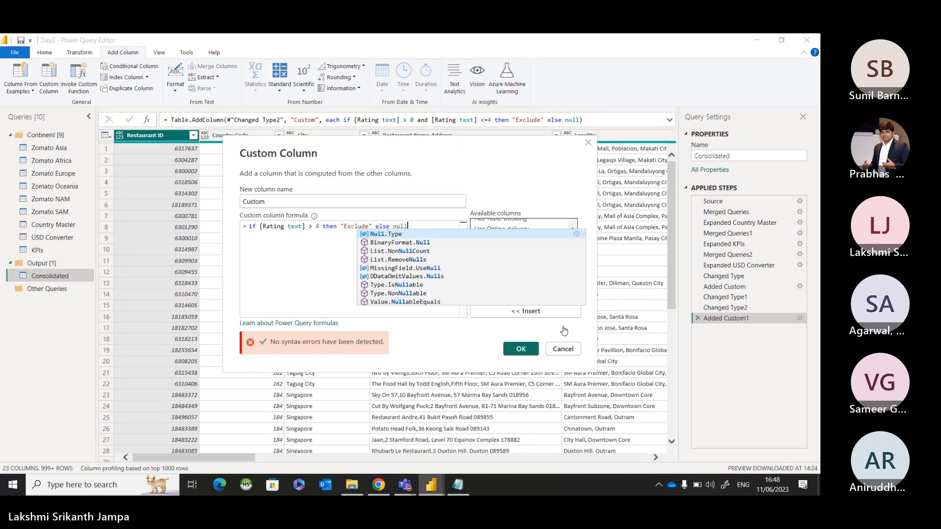
click(534, 351)
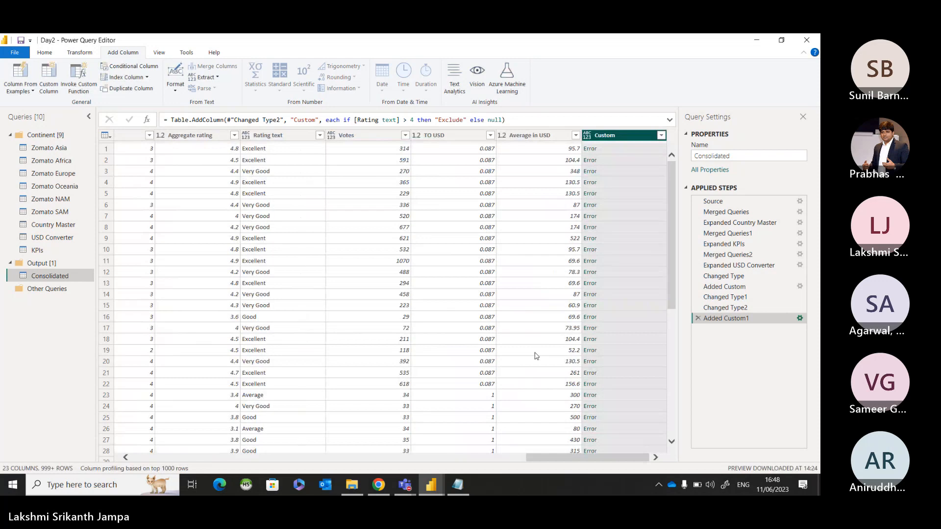
Try the Text data type on the Custom column, and delete both that type change and the Added Custom1 step.
click(589, 135)
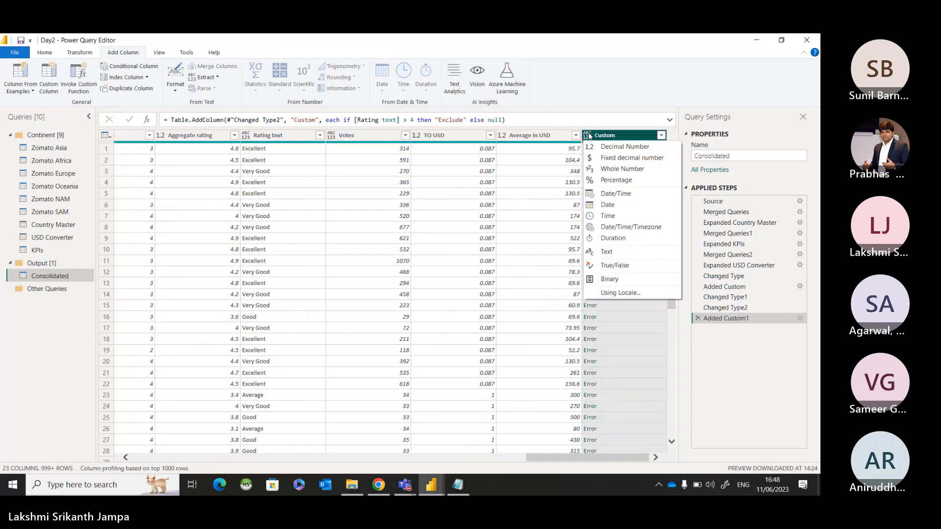
click(616, 259)
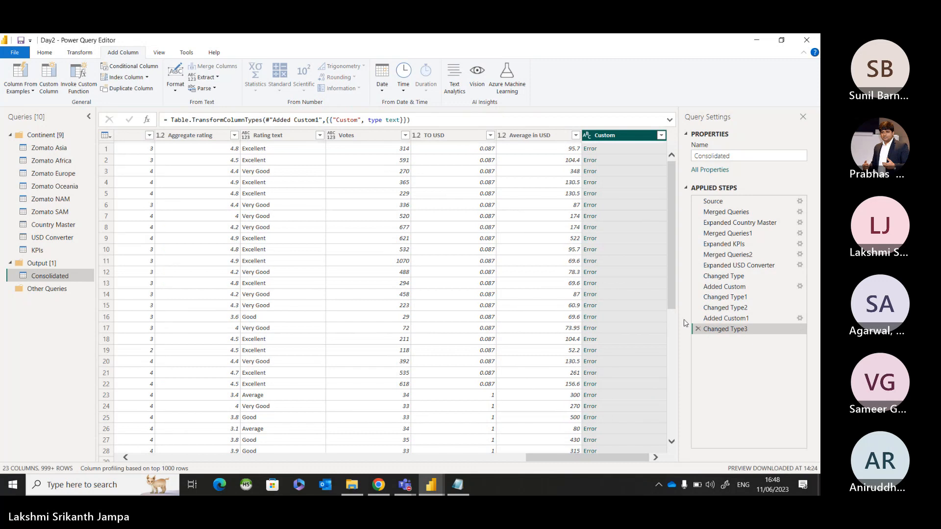
click(697, 328)
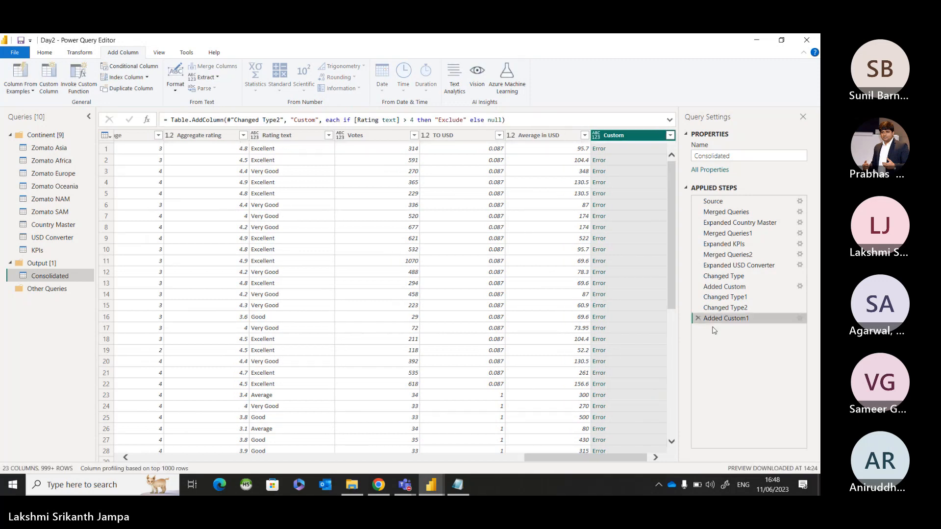
click(698, 318)
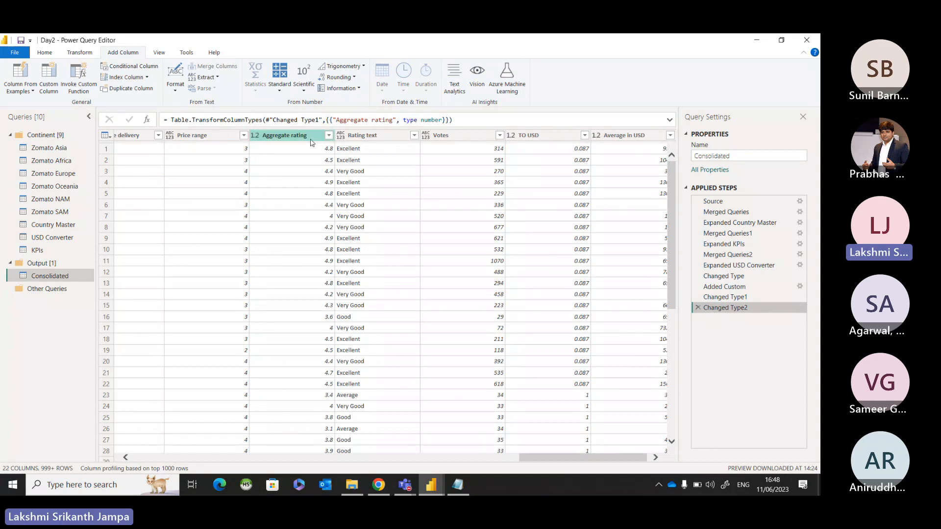
click(310, 141)
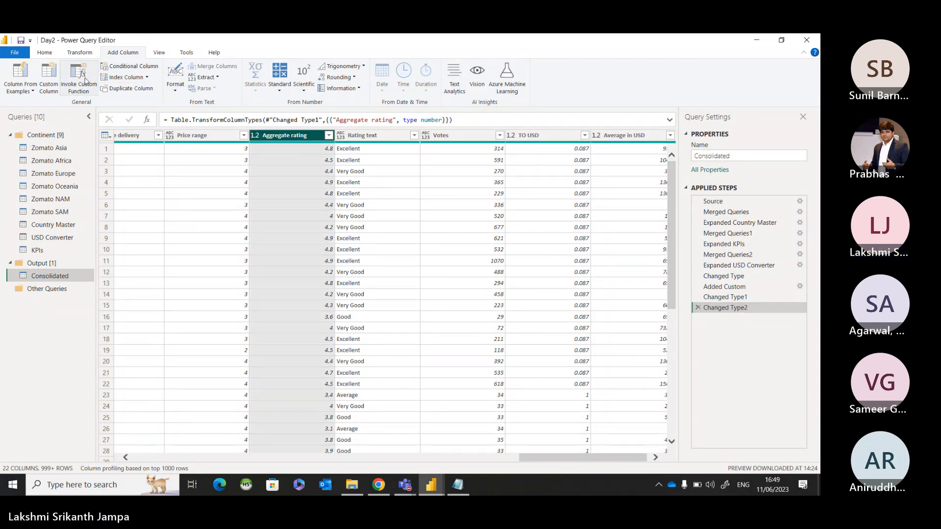
click(130, 69)
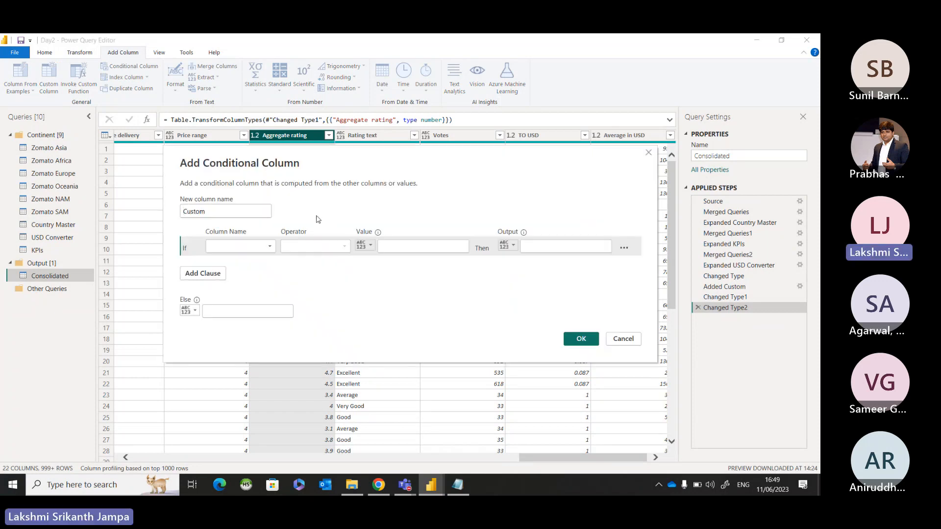
click(271, 249)
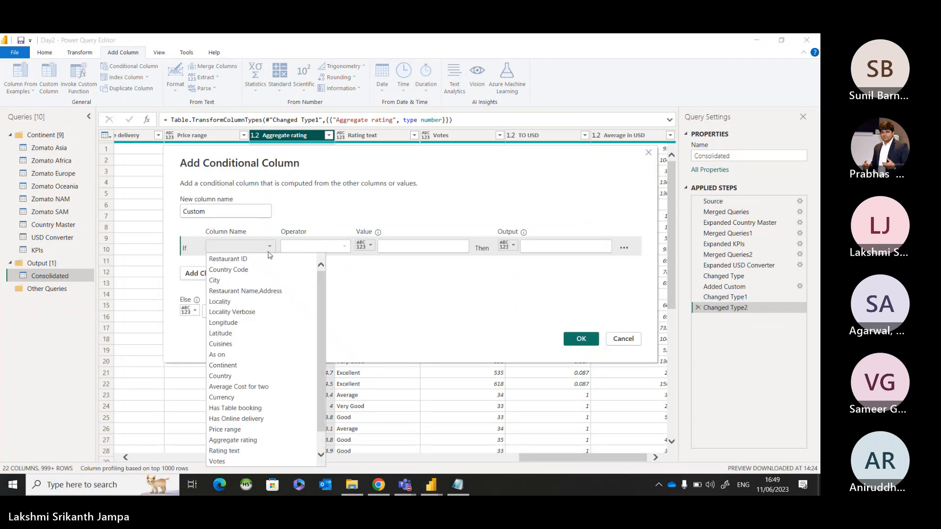
scroll(262, 294, down, 1)
click(225, 430)
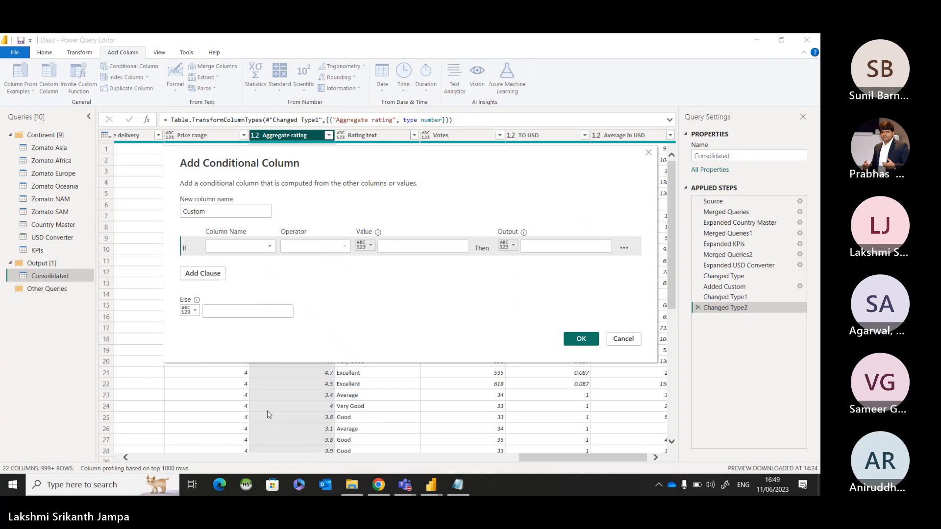
click(319, 250)
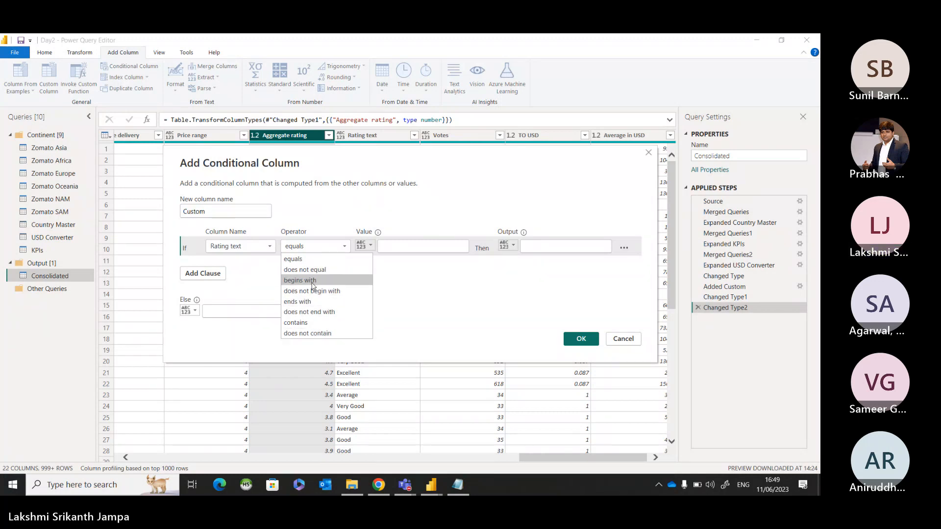
click(316, 270)
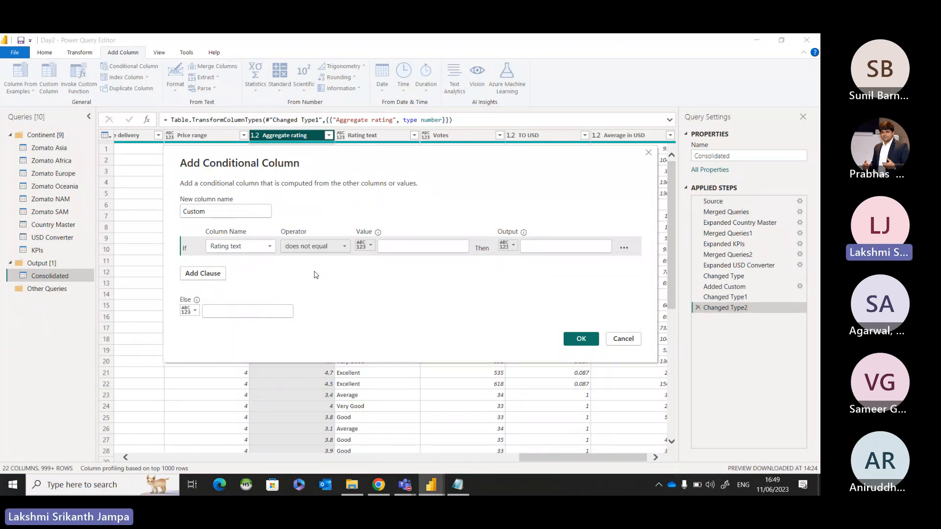
click(321, 248)
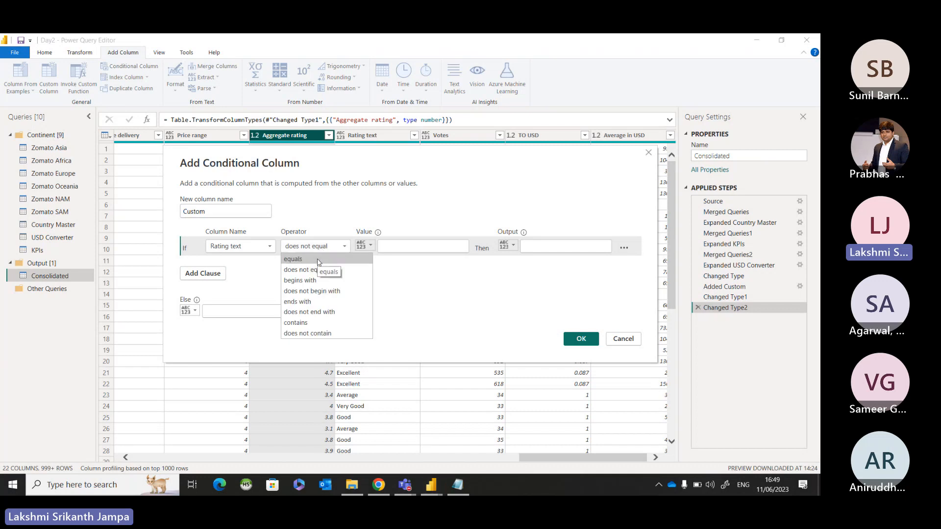
click(317, 260)
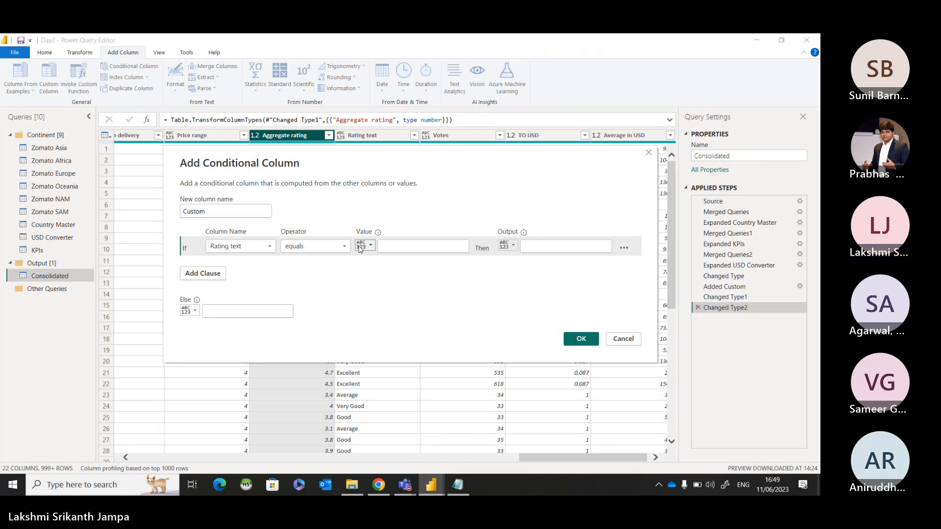
click(363, 245)
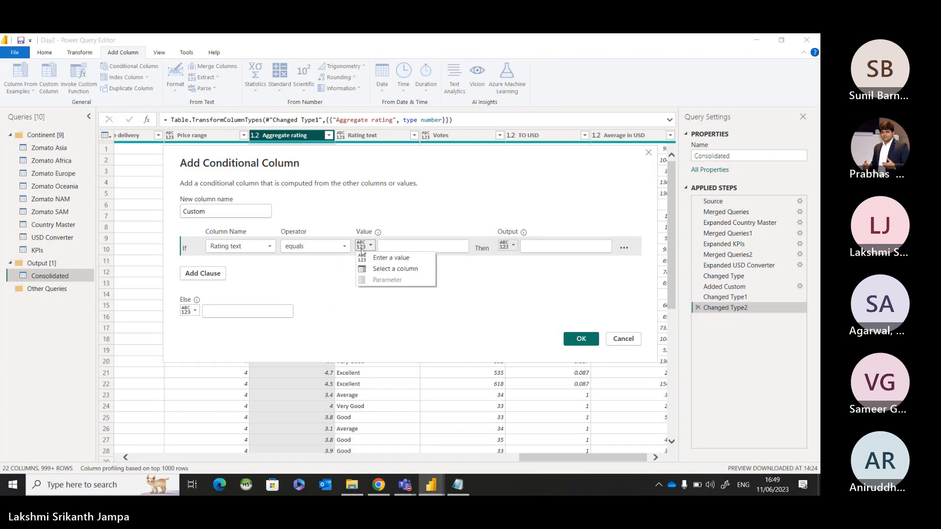
click(385, 258)
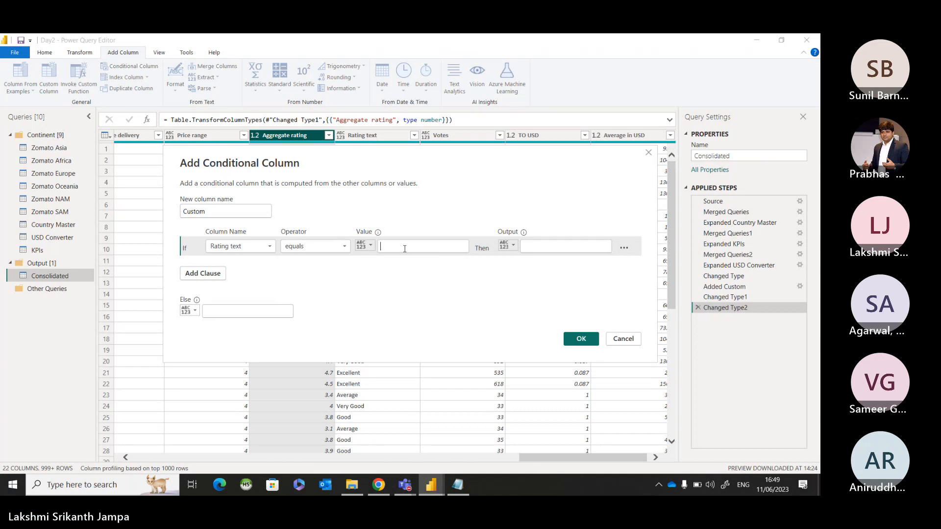
text(0)
click(342, 250)
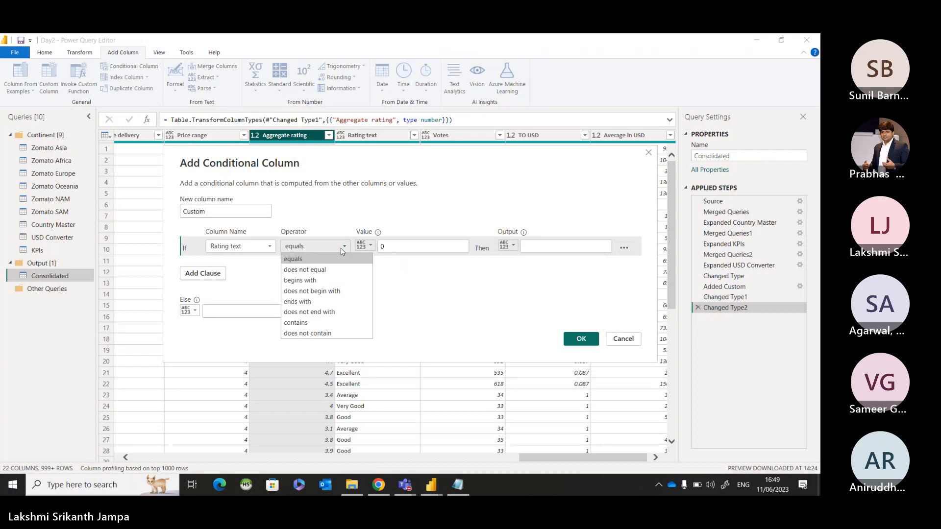
click(341, 270)
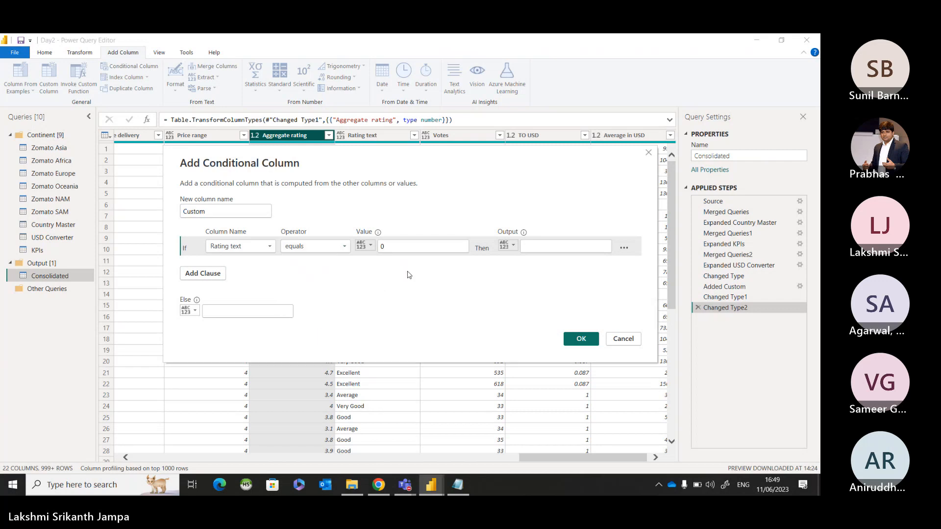
click(623, 339)
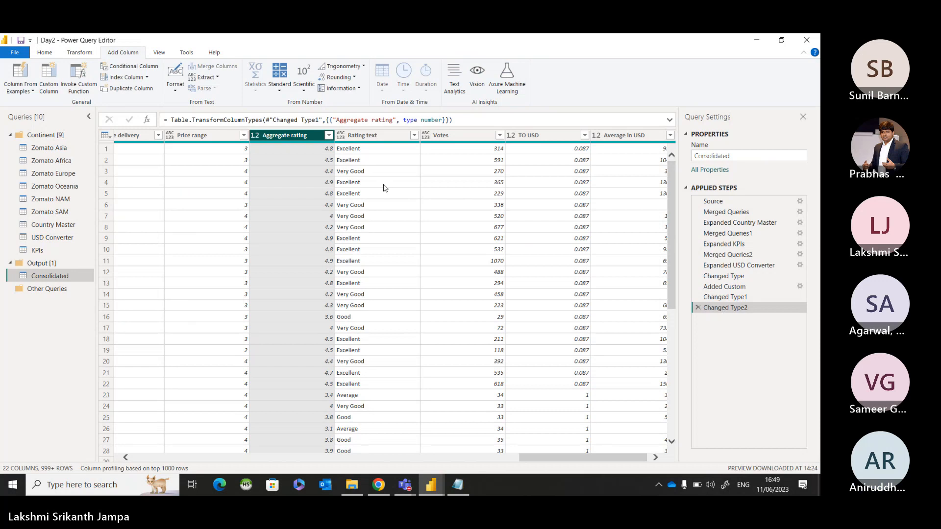
Add a conditional column that outputs "Inlclude" where Rating text equals 4, leaving the else value empty.
click(122, 69)
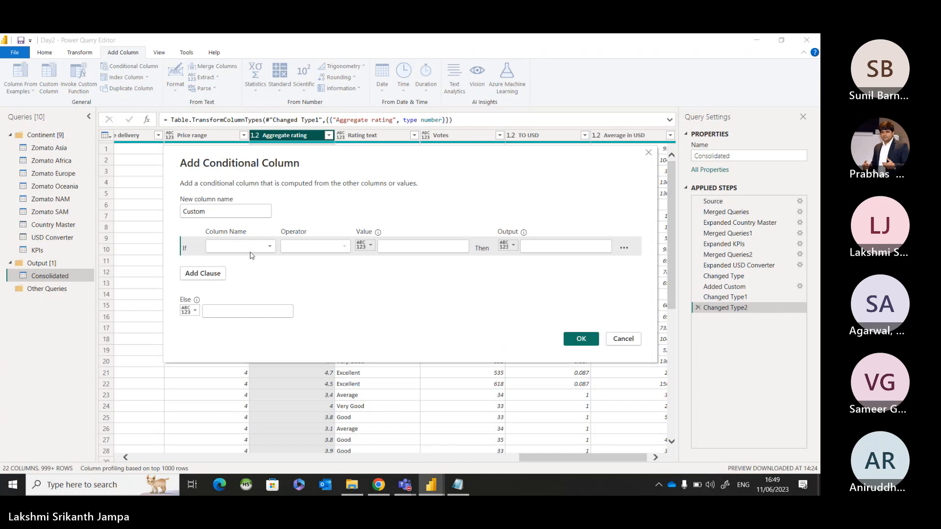
click(250, 246)
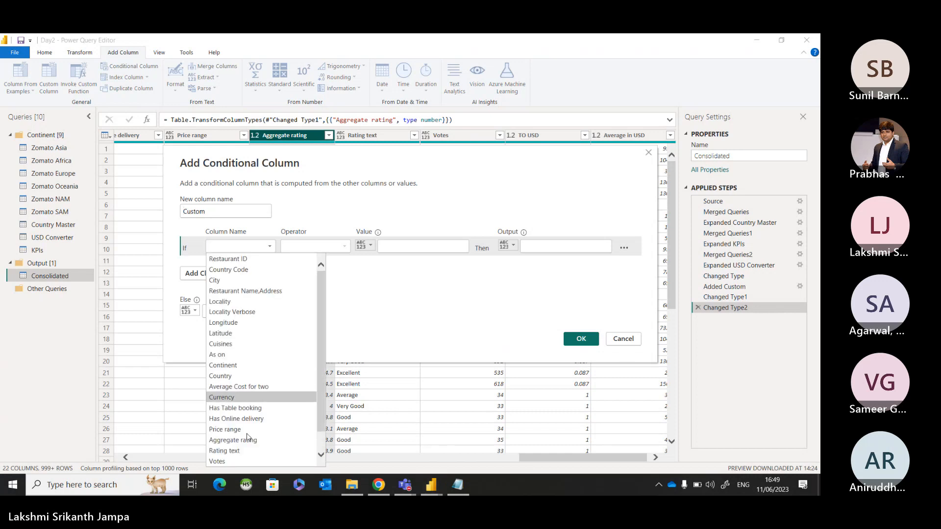
click(275, 437)
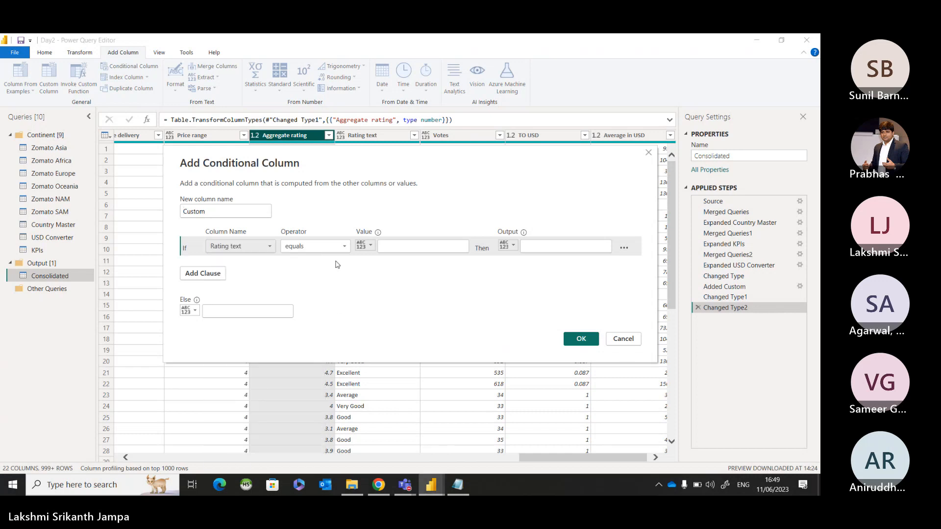
click(397, 241)
text(4)
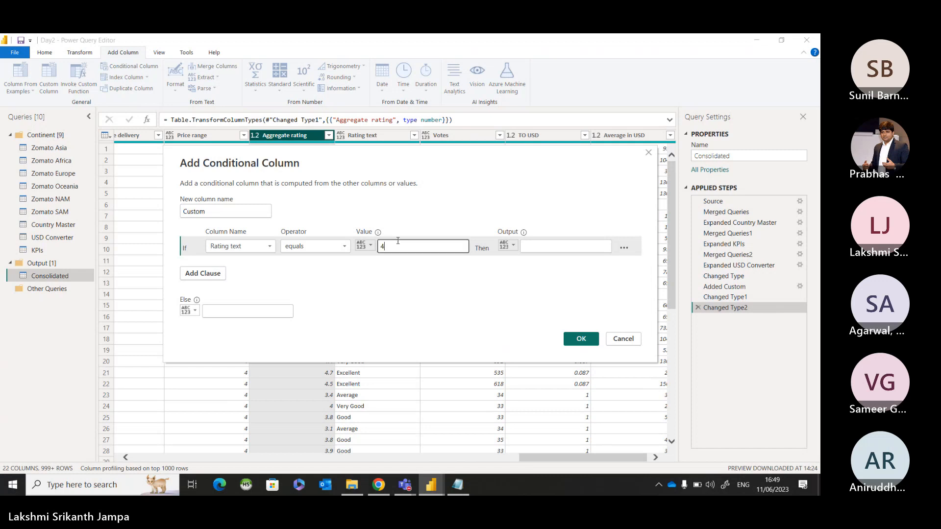
click(549, 248)
text(Inlclude)
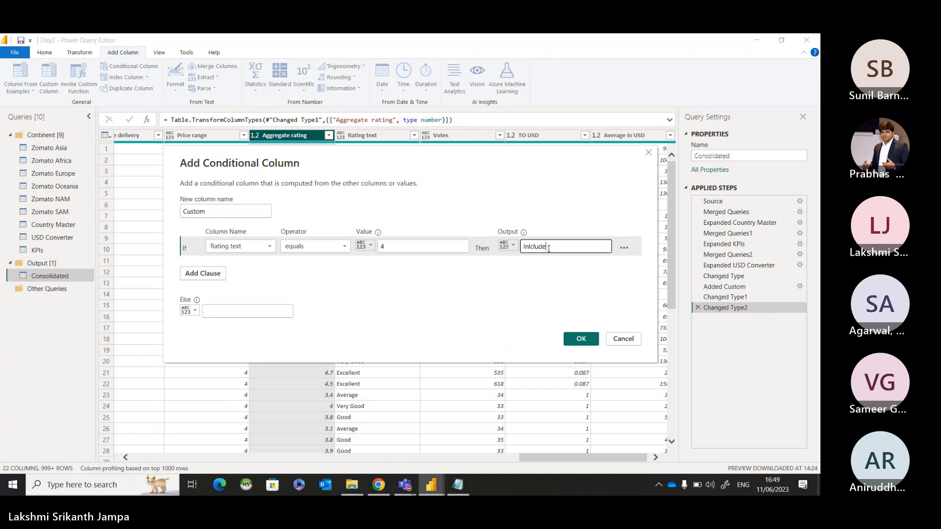
click(578, 339)
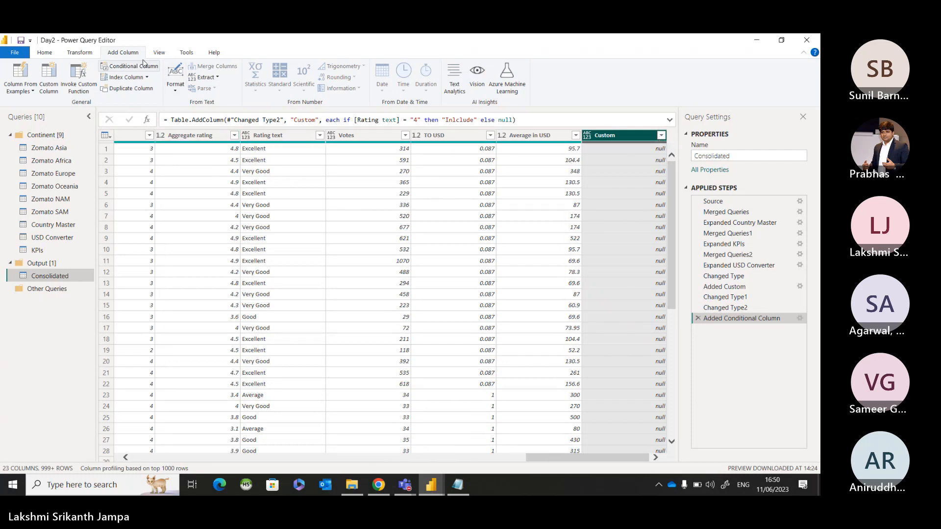
Review the Consolidated query's full M code in the Advanced Editor, and close it without changes.
click(159, 53)
click(323, 78)
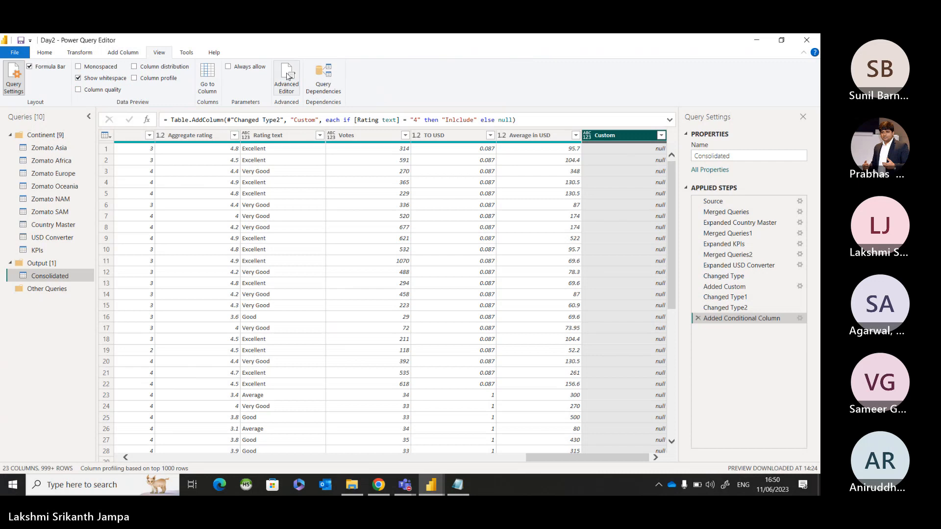
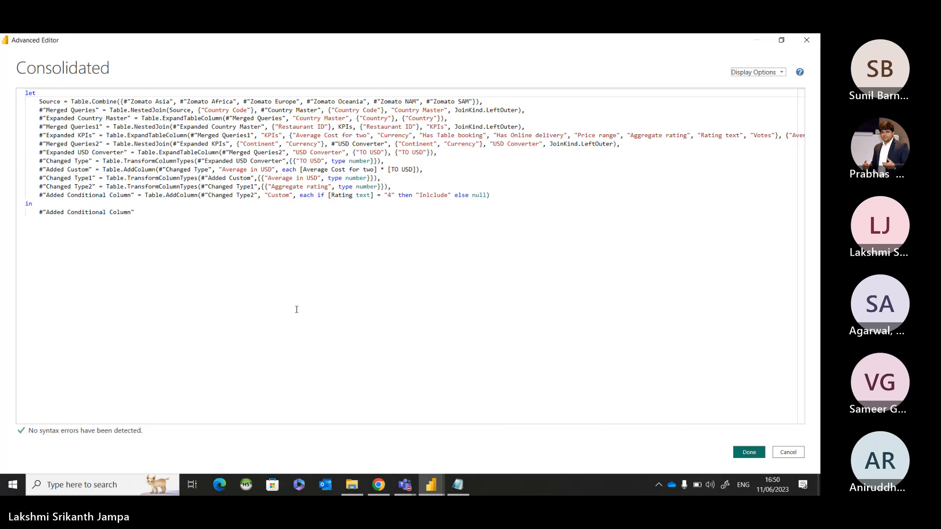
click(788, 452)
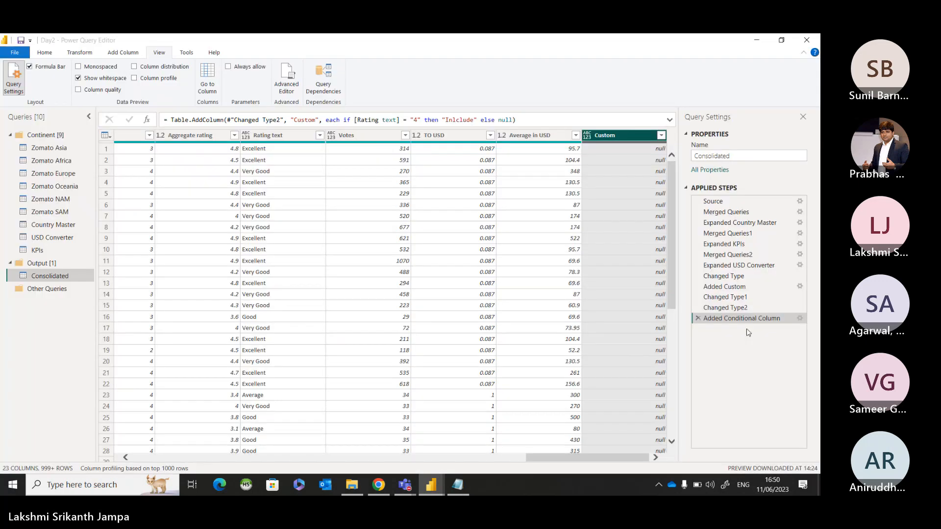
Delete the Added Conditional Column step and begin a custom column formula with if [Rating text].
click(698, 318)
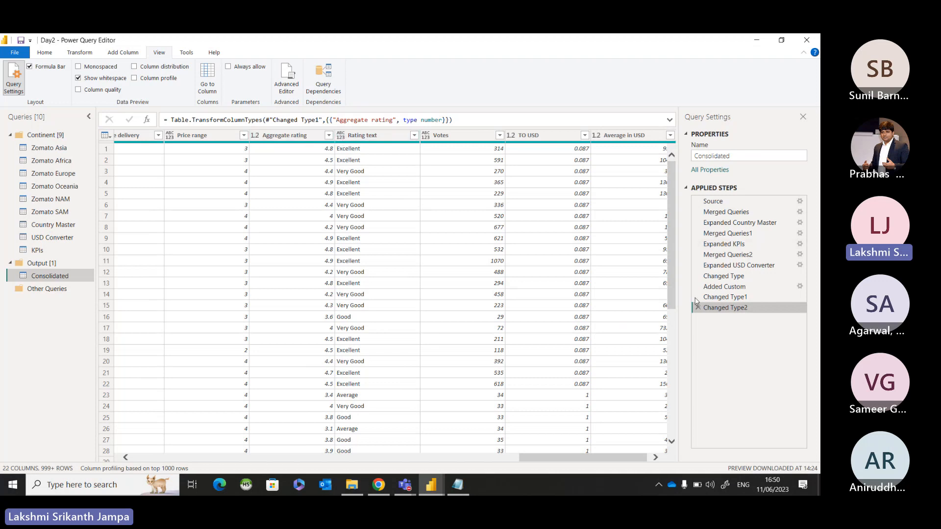
click(47, 54)
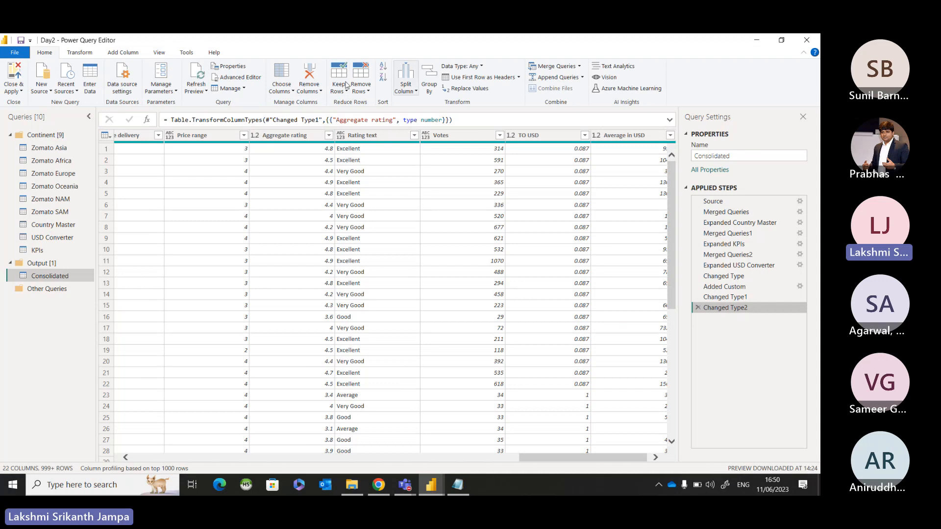
click(123, 53)
click(49, 78)
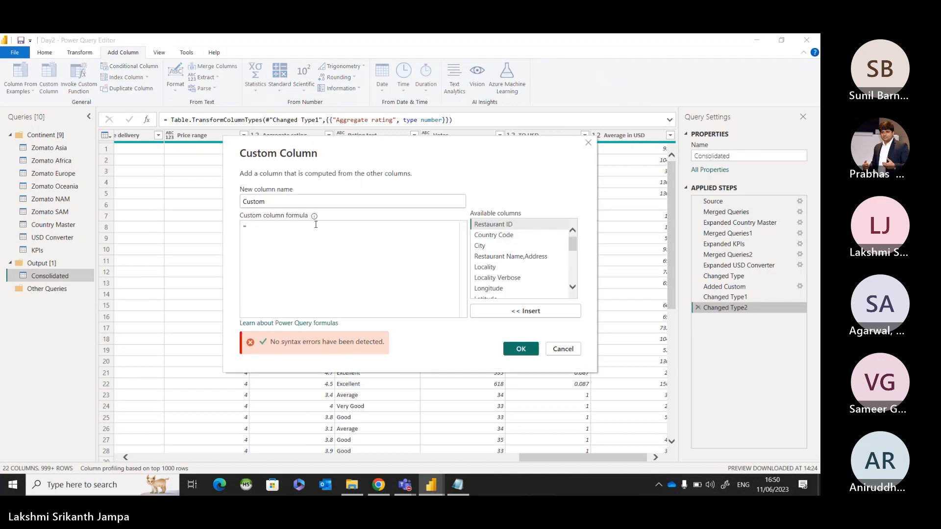
text(if)
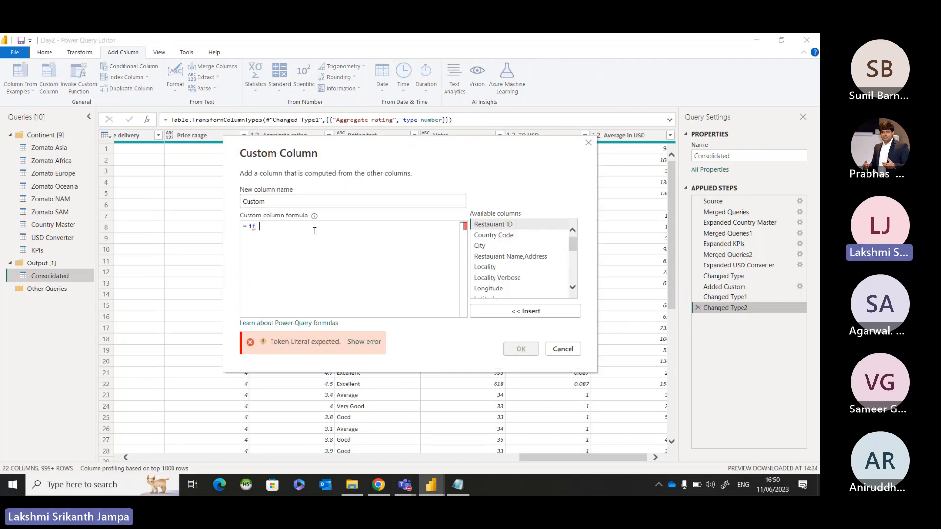
scroll(519, 292, down, 2)
scroll(514, 294, up, 2)
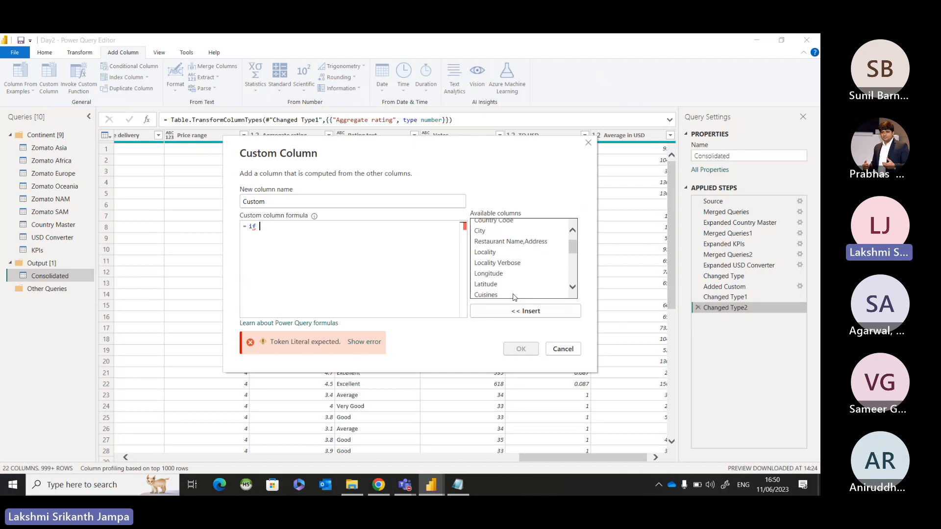
scroll(514, 297, down, 5)
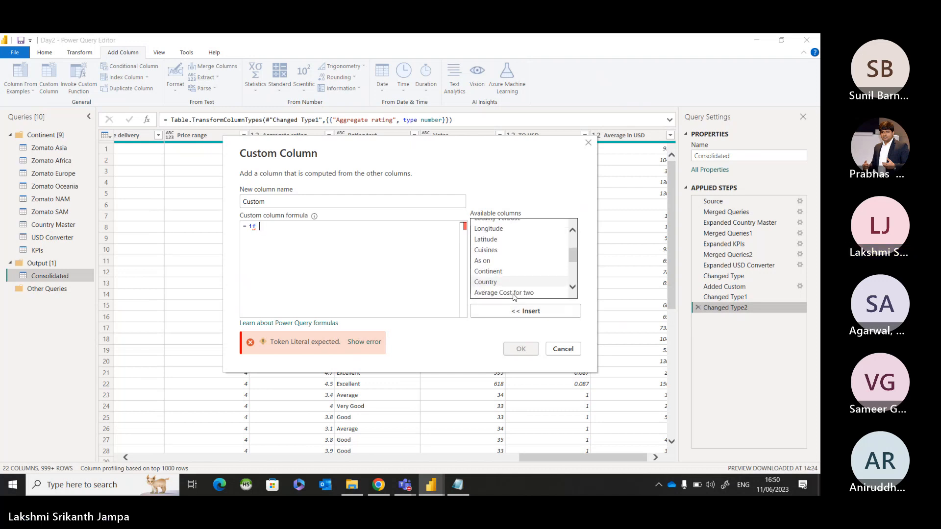
scroll(513, 297, down, 2)
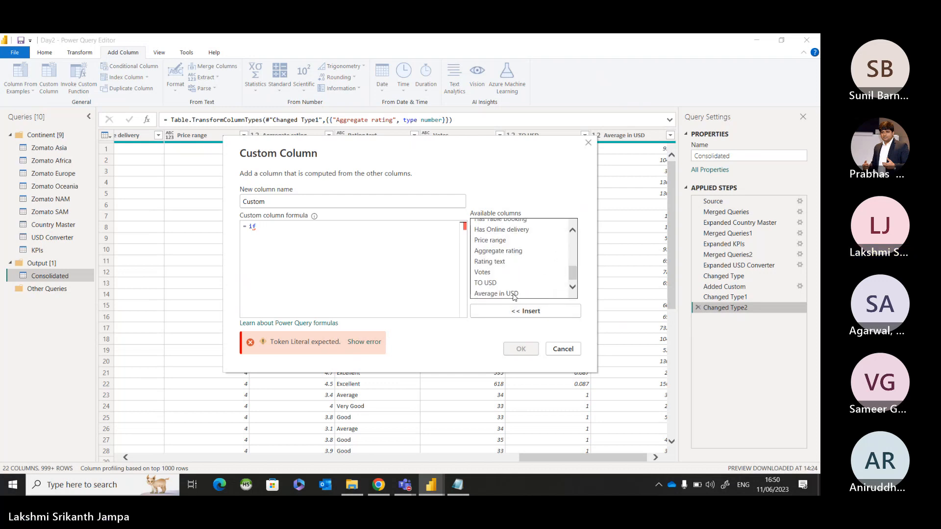
double_click(509, 262)
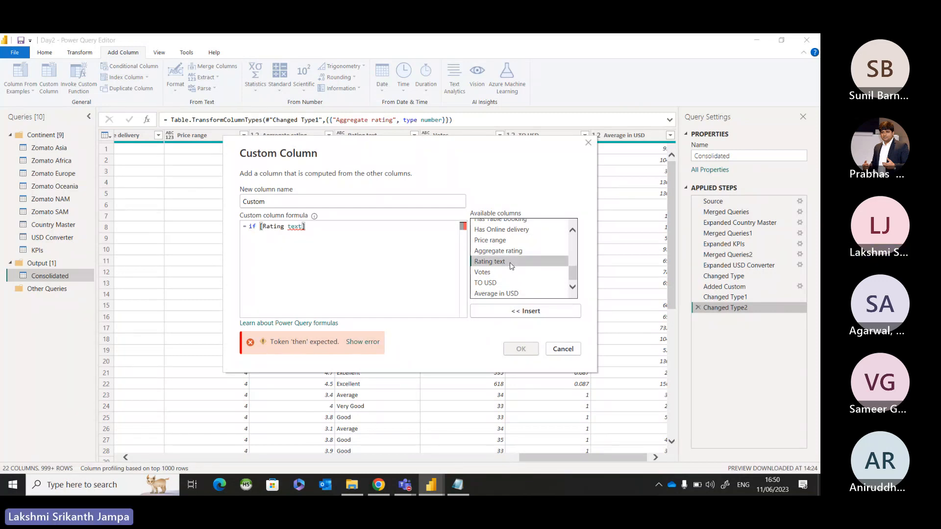
Complete the formula as if [Rating text] > "0" and [Rating text] <="4" then "Icude" else null, and apply it.
text(> )
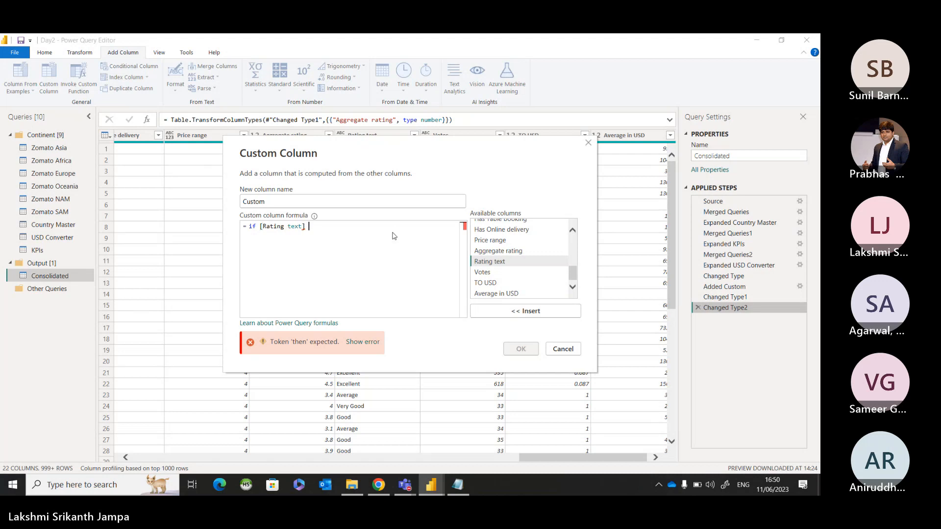
text("0" and)
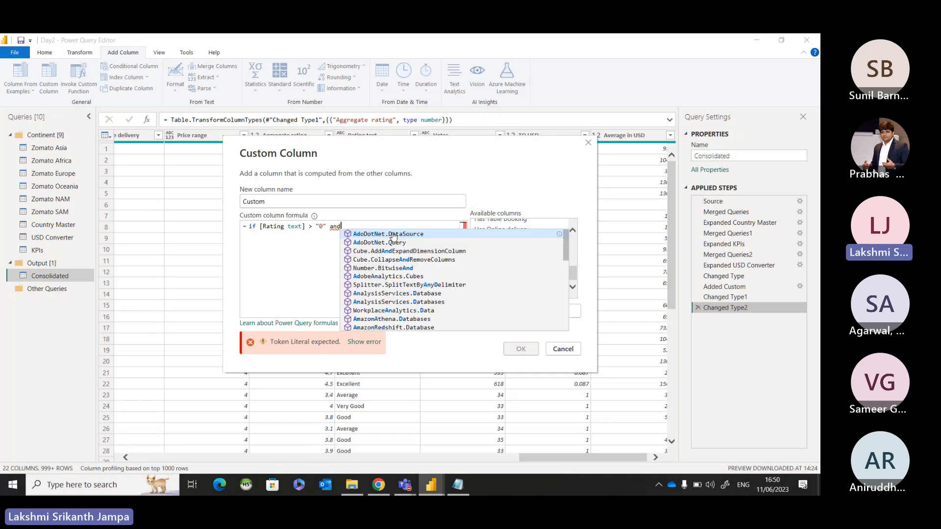
double_click(512, 262)
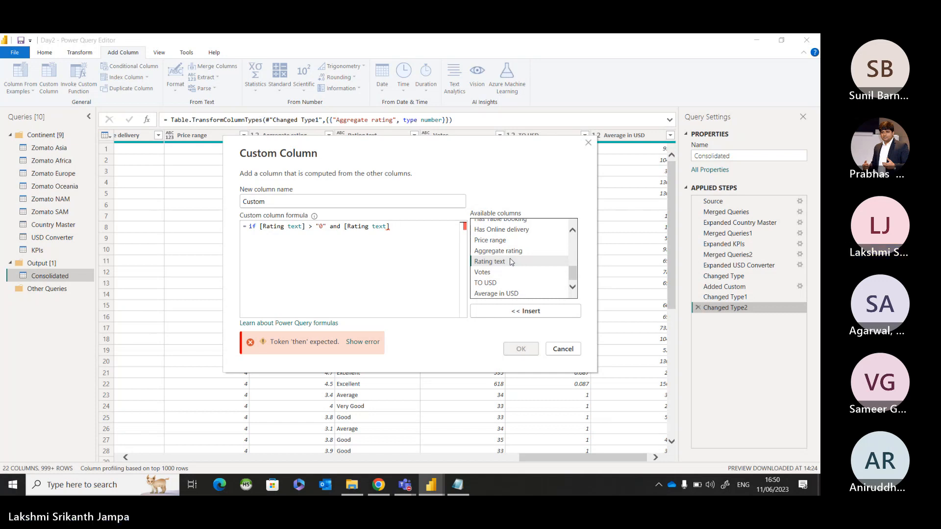
text(<=)
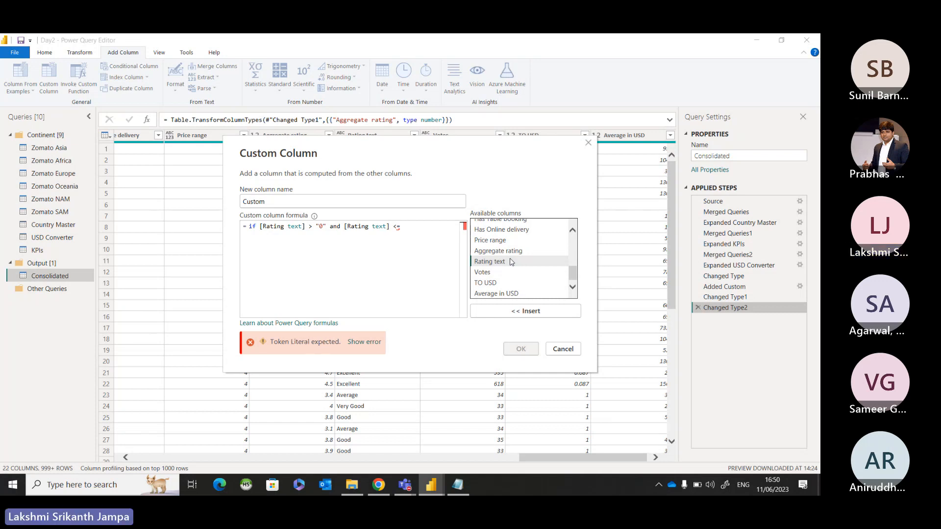
text("4)
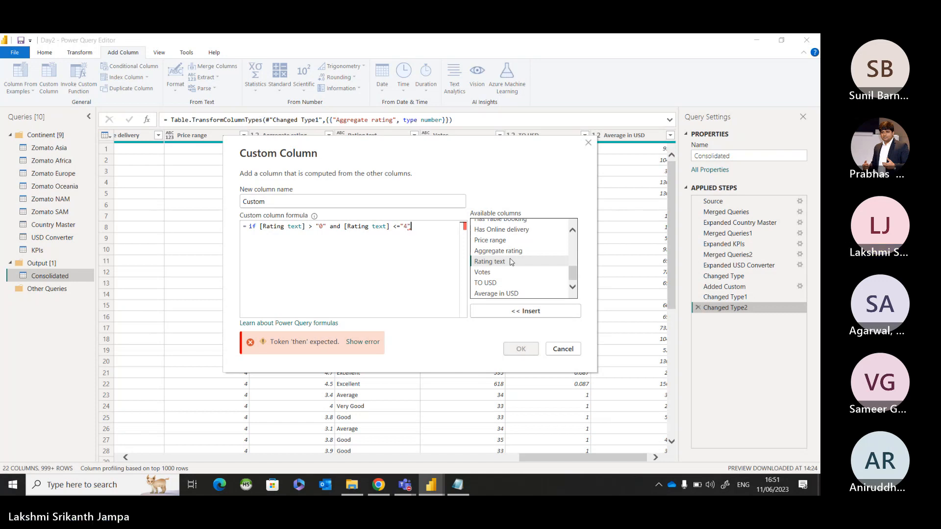
text(" then "Icude" esl)
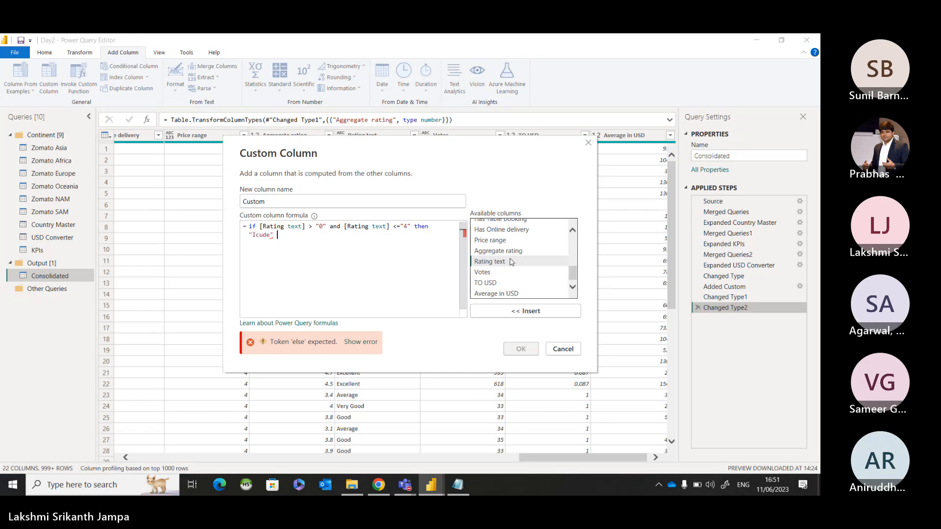
key(BackSpace)
key(BackSpace)
text(lse)
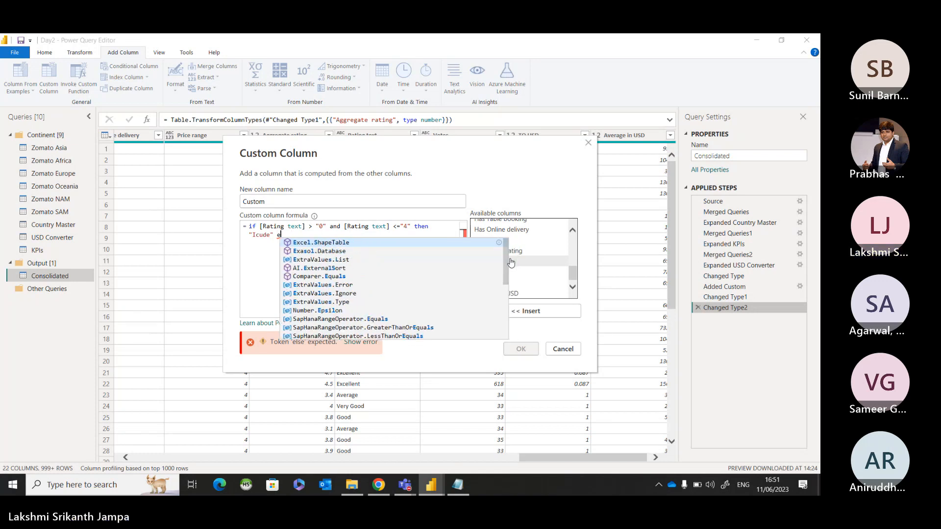
text( null)
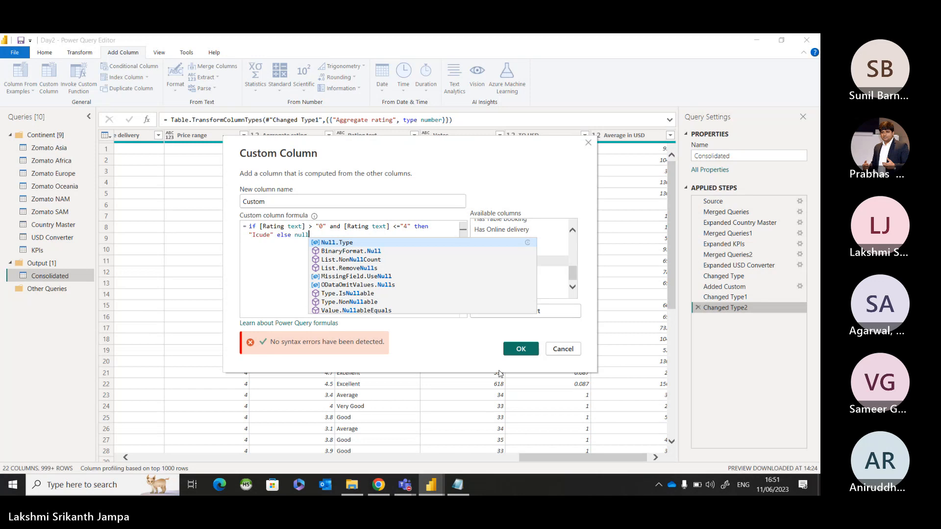
click(512, 353)
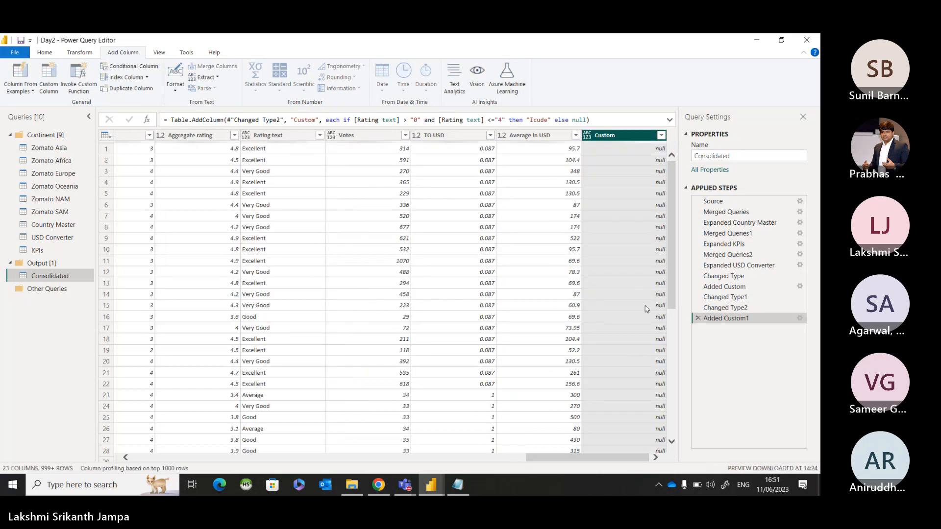
Load the complete list of filter values for the Custom column, and close it without filtering.
click(661, 135)
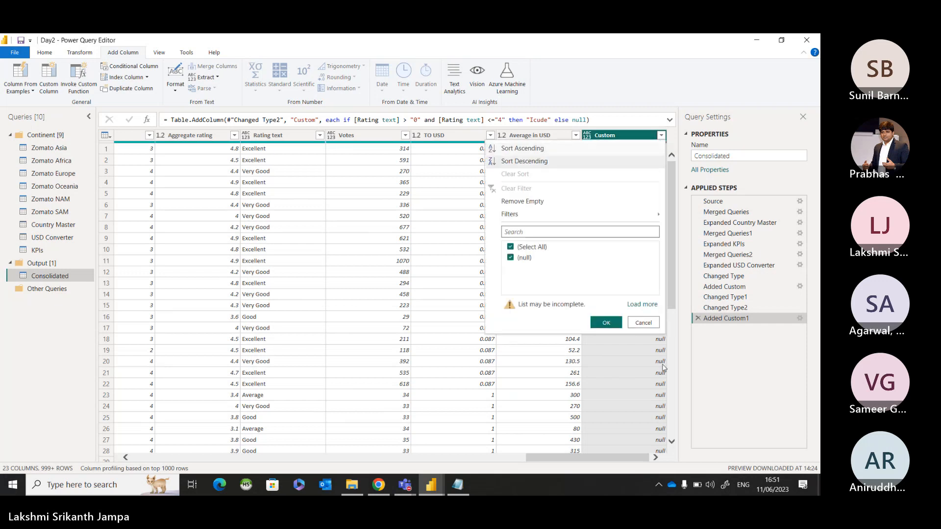
click(651, 305)
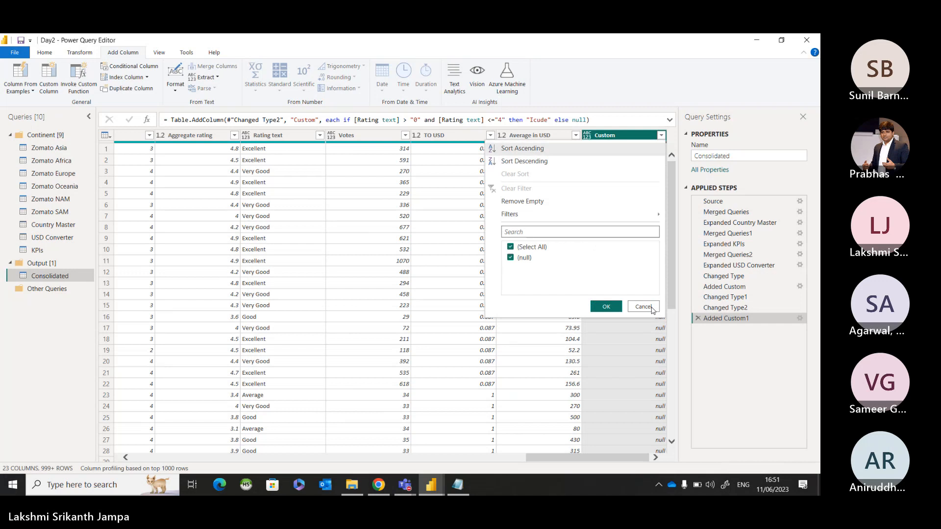
click(643, 306)
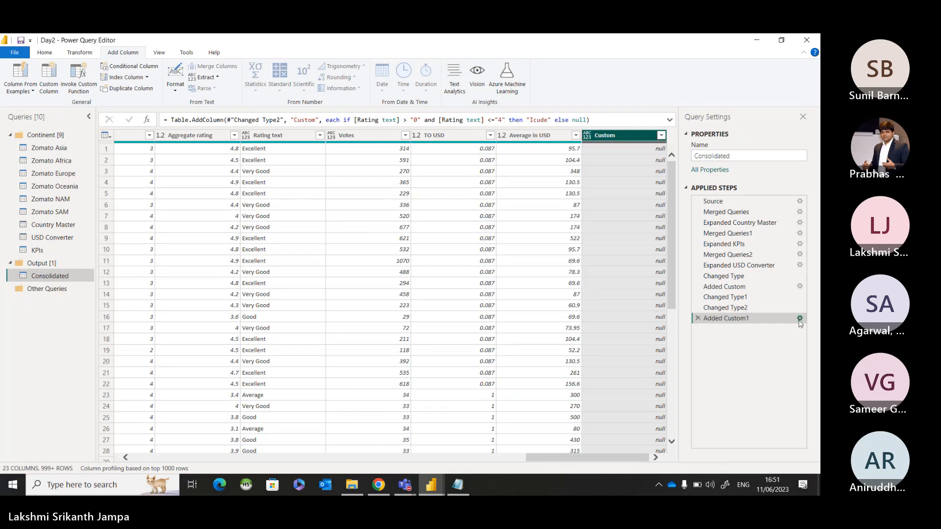
Rewrite the custom column formula as if [Rating text] > "4" then "Icude" else null, and apply it.
click(799, 319)
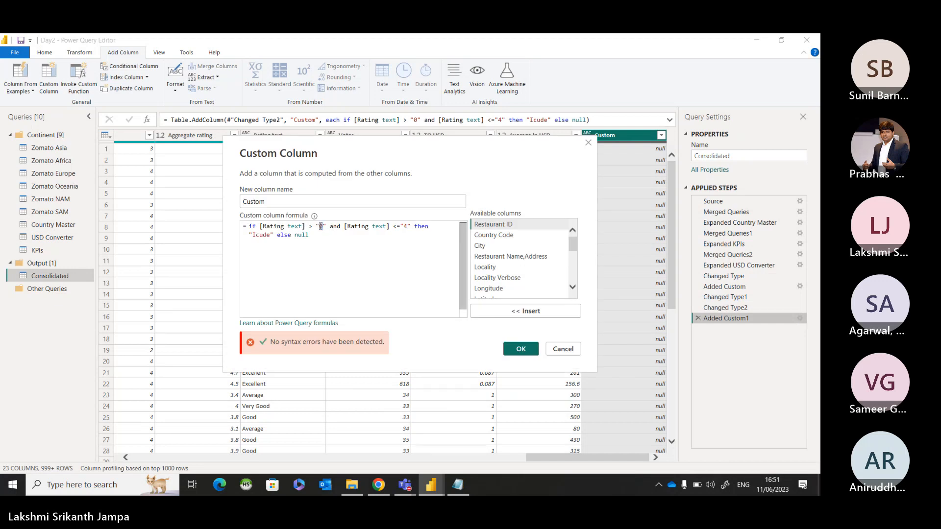
text(4)
drag(331, 227, 418, 227)
key(BackSpace)
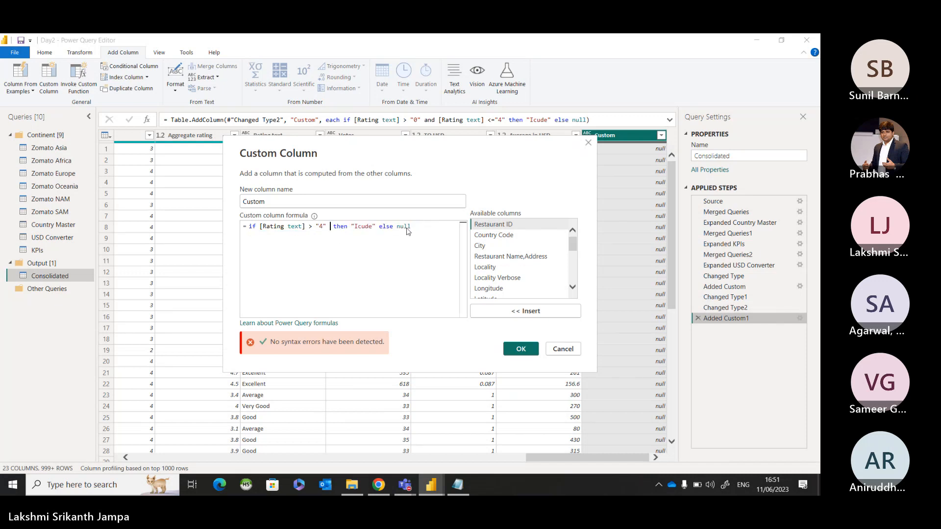
key(BackSpace)
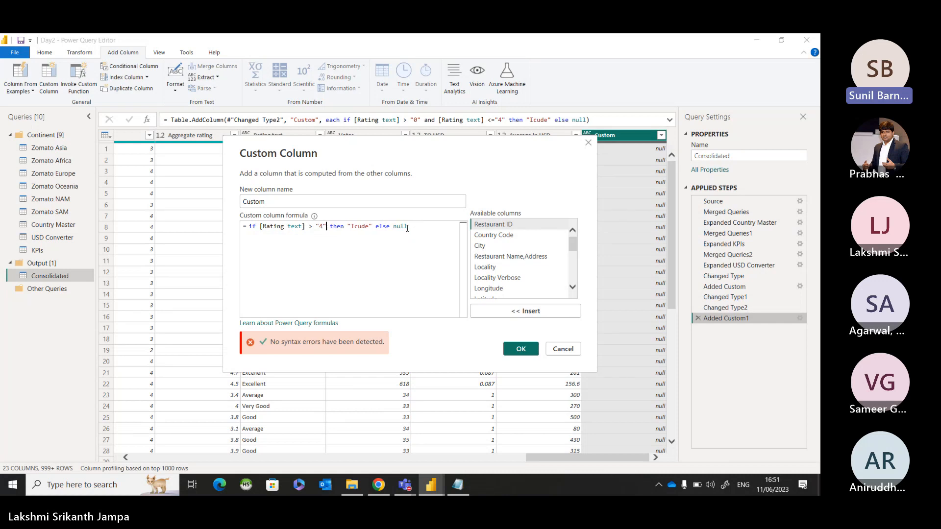
click(530, 354)
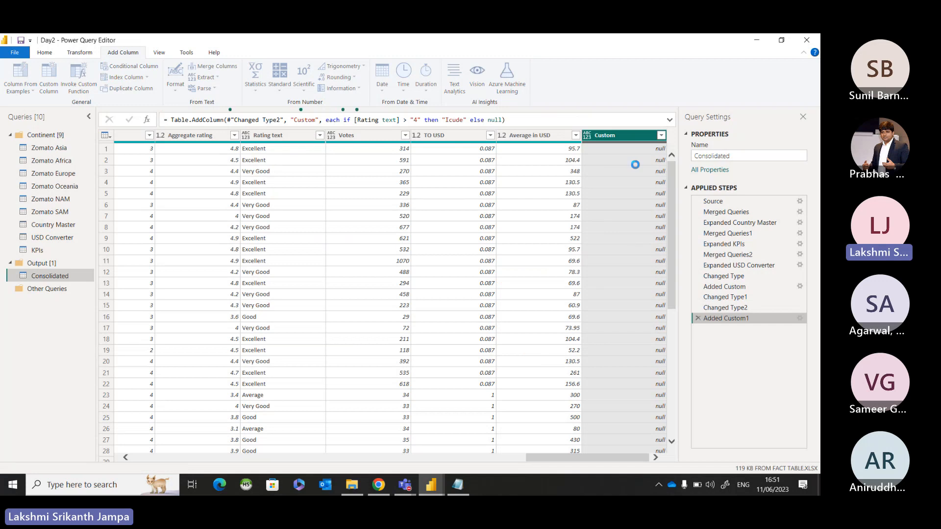
Check all filter values of the recalculated Custom column and its conditional column settings, leaving both unchanged.
click(661, 136)
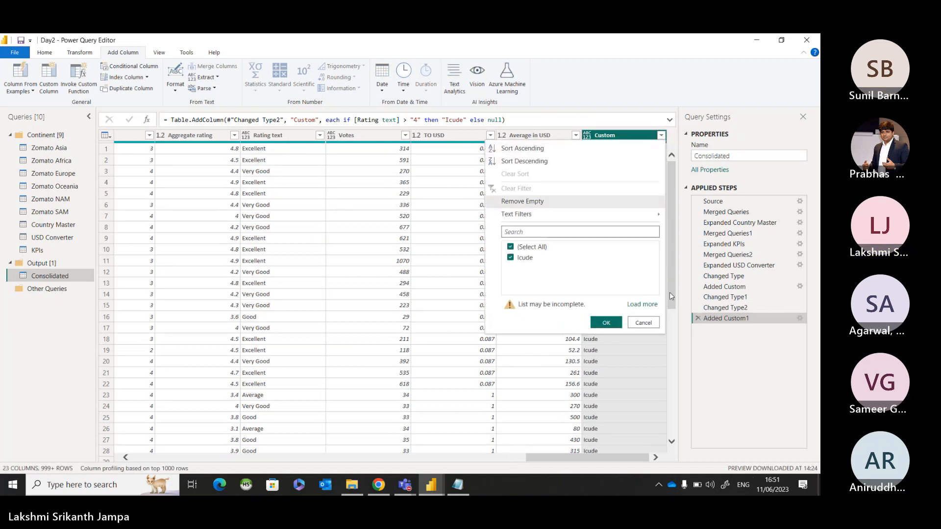
click(642, 304)
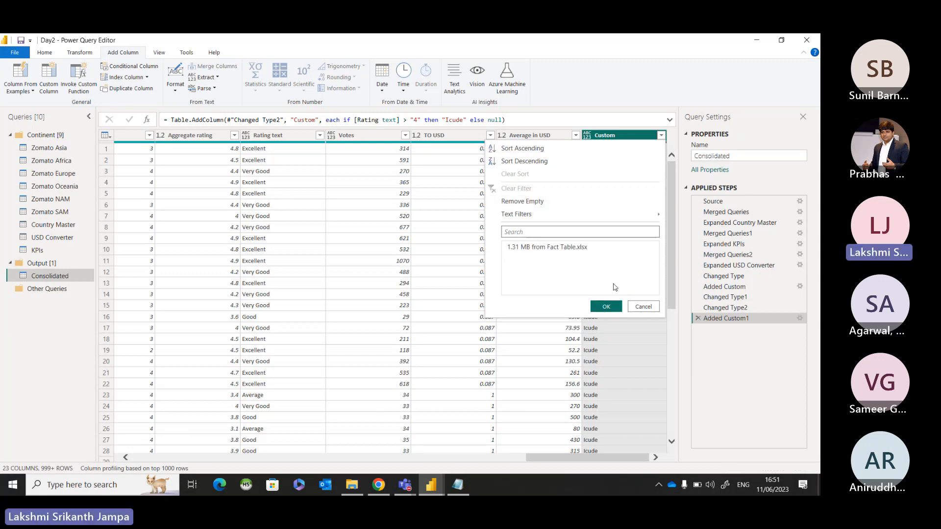
click(642, 308)
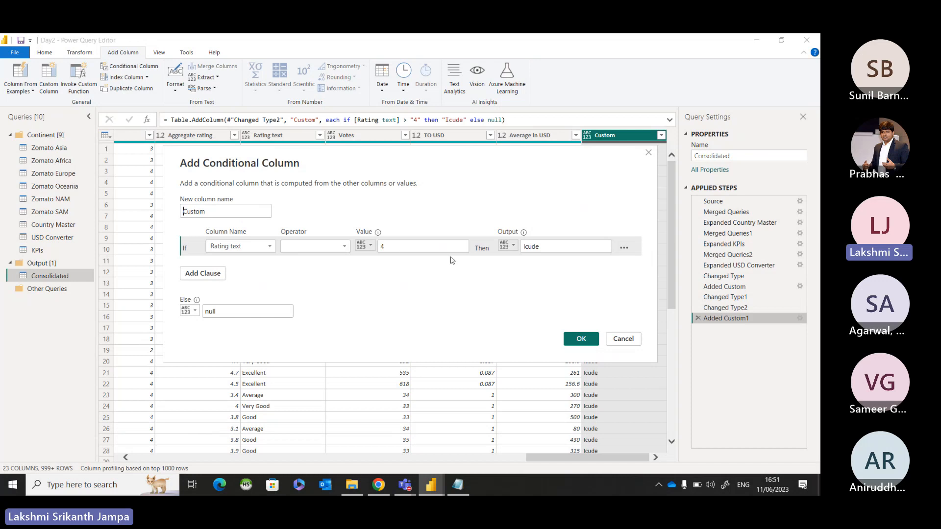
click(623, 339)
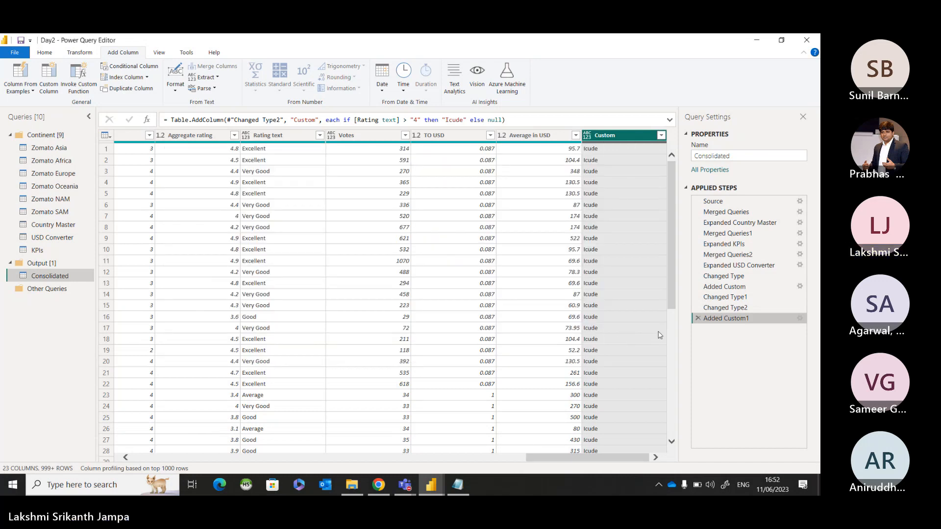
Delete the Added Custom1 step and check the data type options of the Aggregate rating column.
click(698, 318)
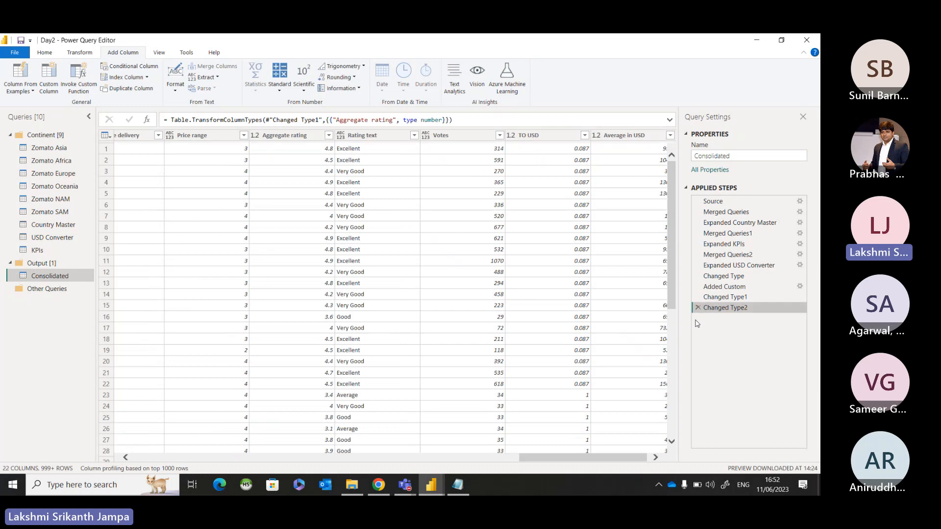
click(267, 137)
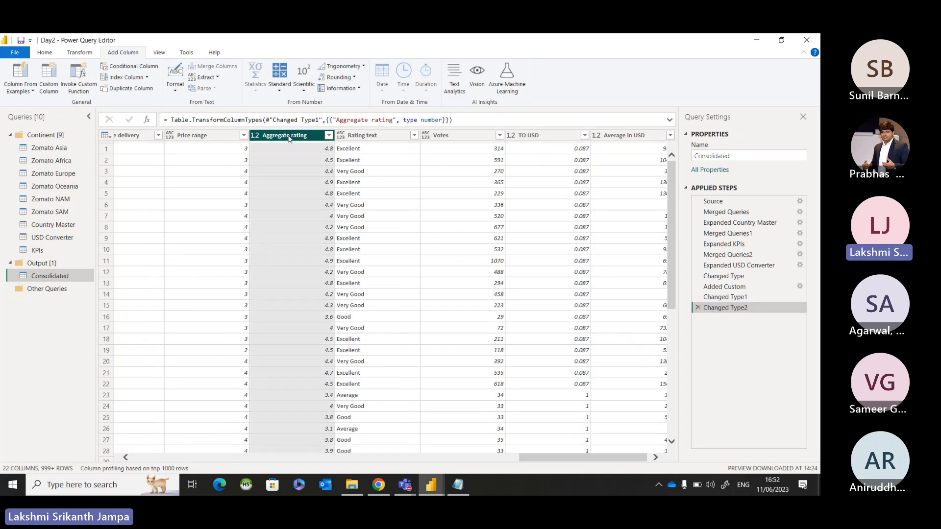
click(258, 137)
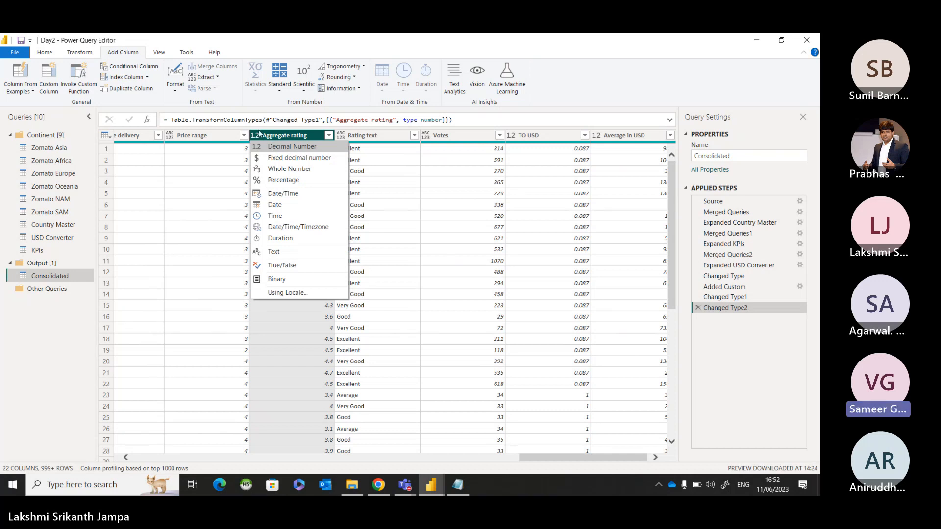
click(79, 52)
click(123, 53)
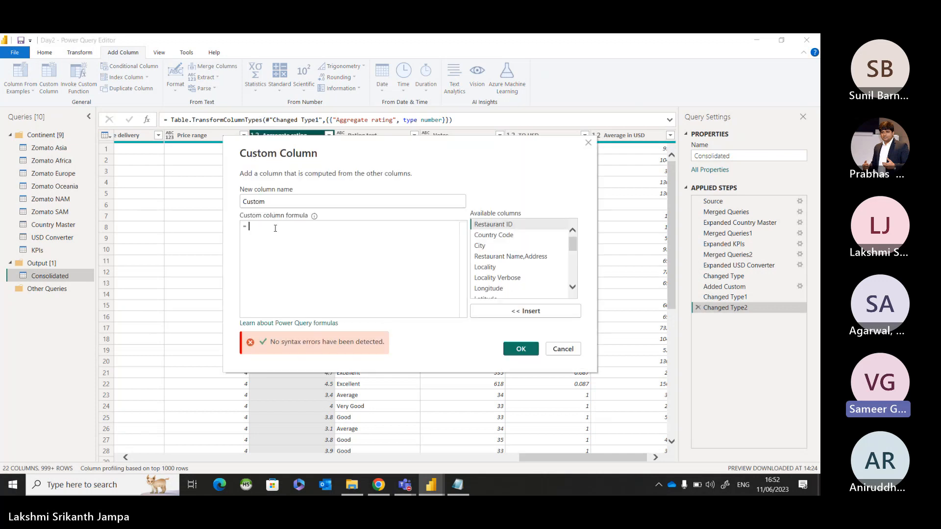
text(is)
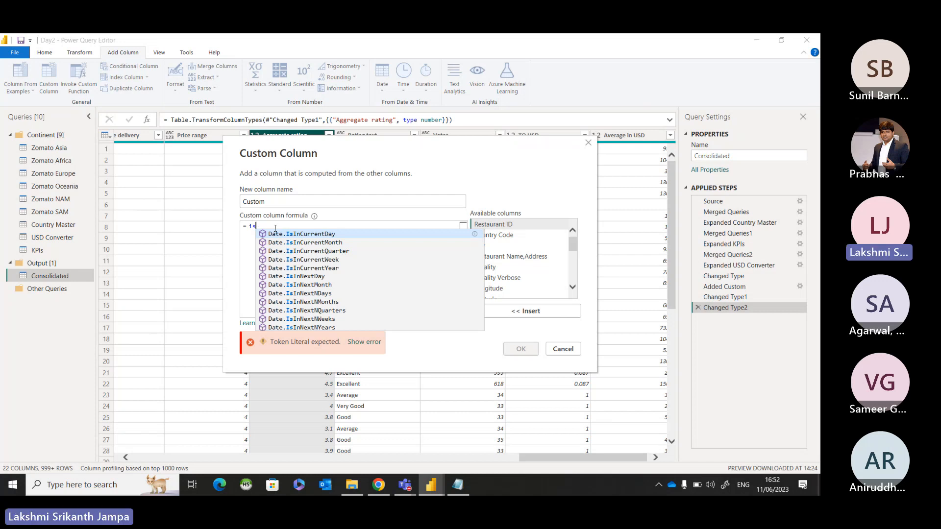
drag(350, 145, 428, 215)
click(664, 213)
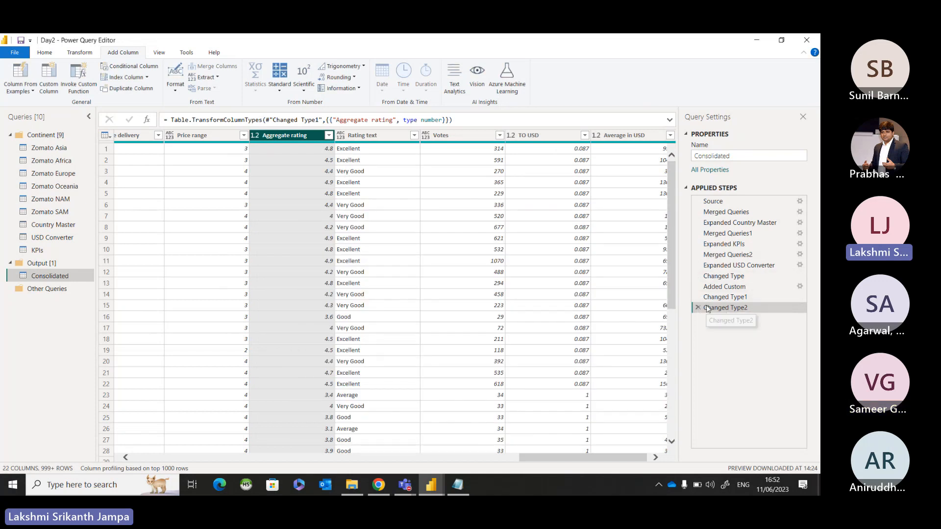
Start a new custom column formula with if [Aggregate rating] >0 and [Aggregate rating] <=4 then "Exclude".
click(48, 78)
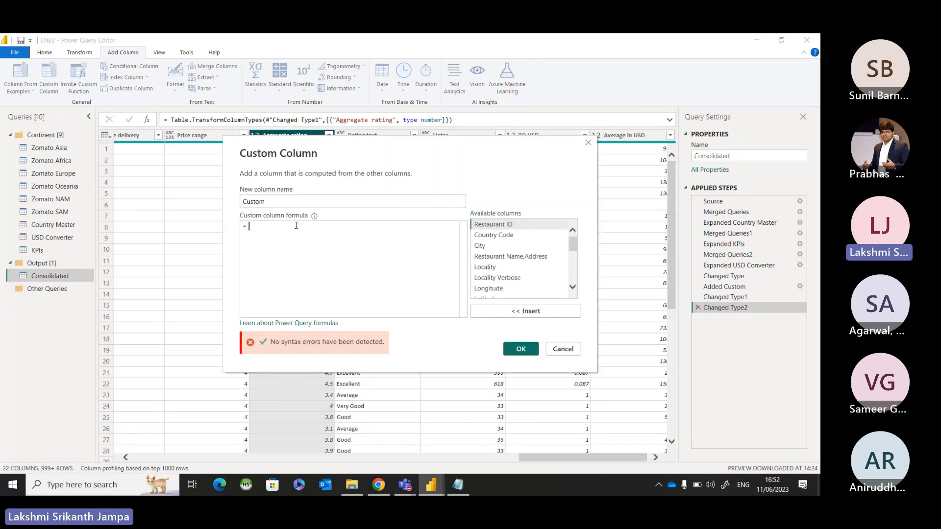
text(if)
scroll(497, 247, down, 4)
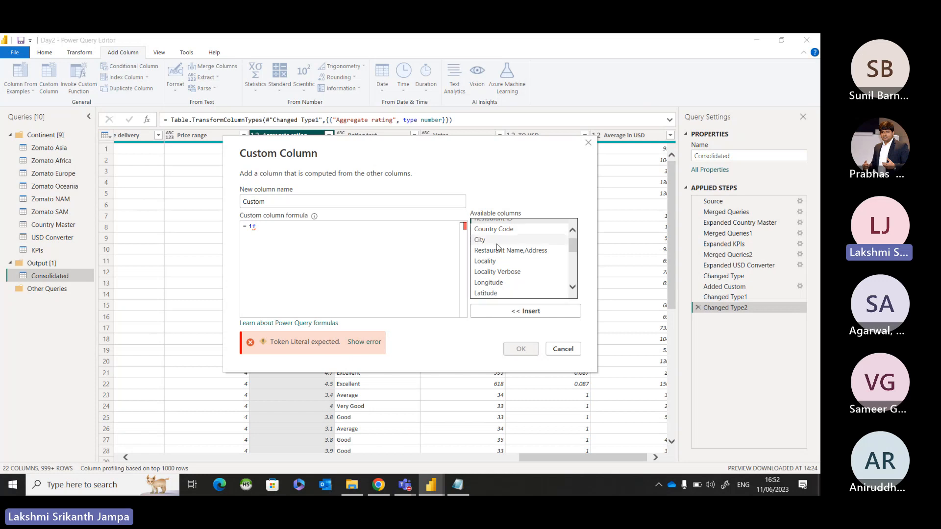
scroll(498, 246, down, 1)
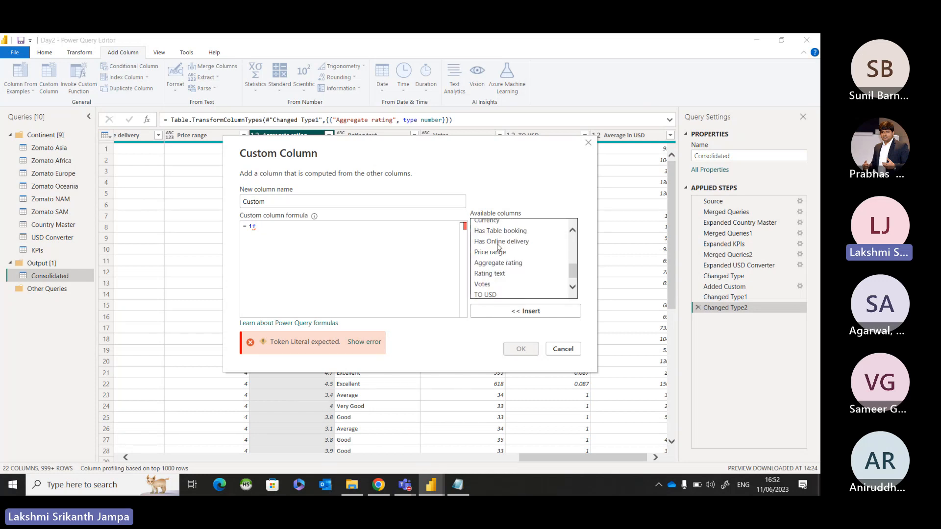
double_click(498, 263)
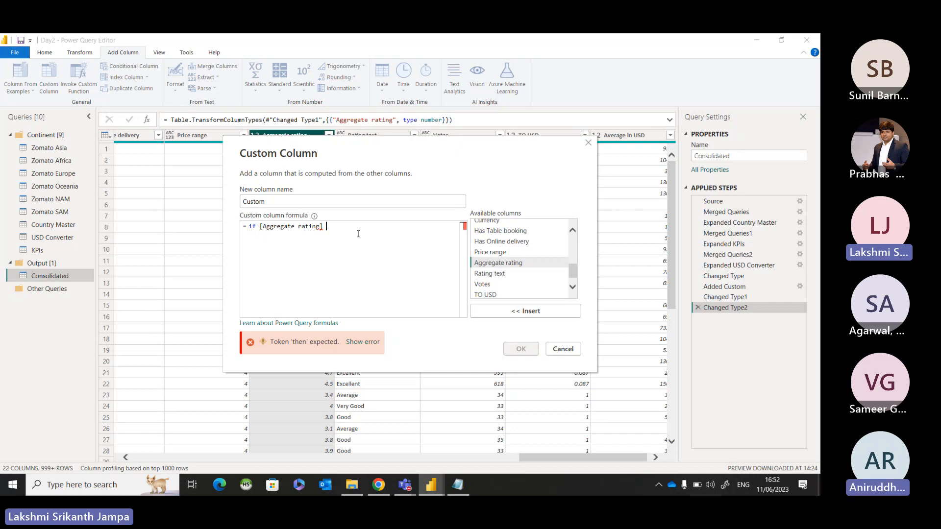
text(>0 and)
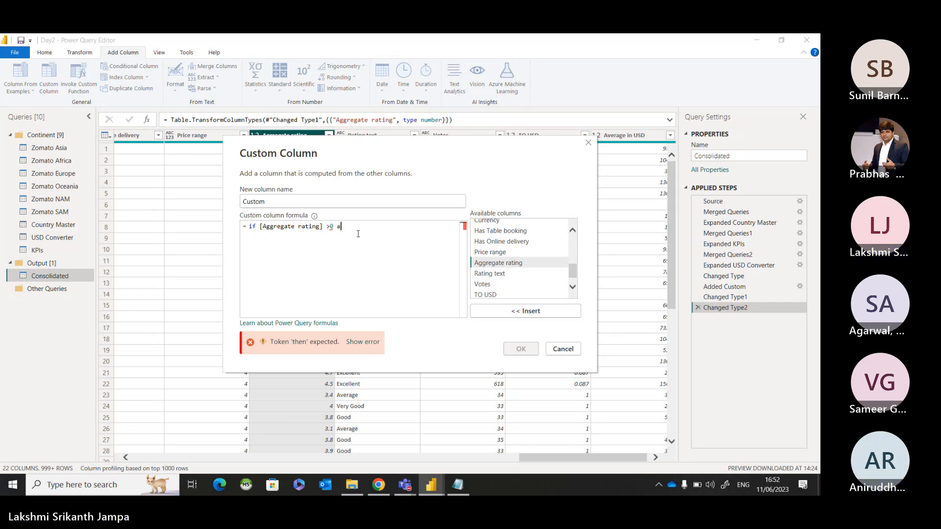
double_click(512, 264)
text(<)
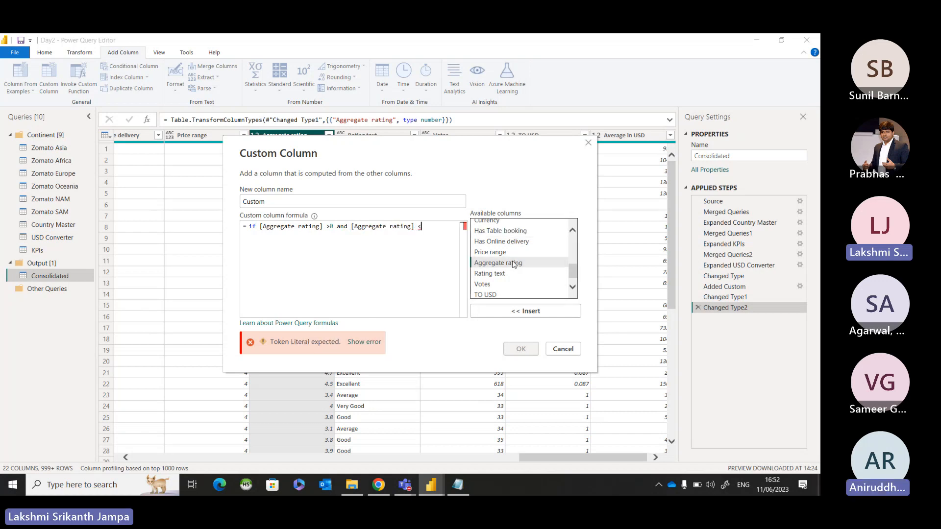
text(=4 then)
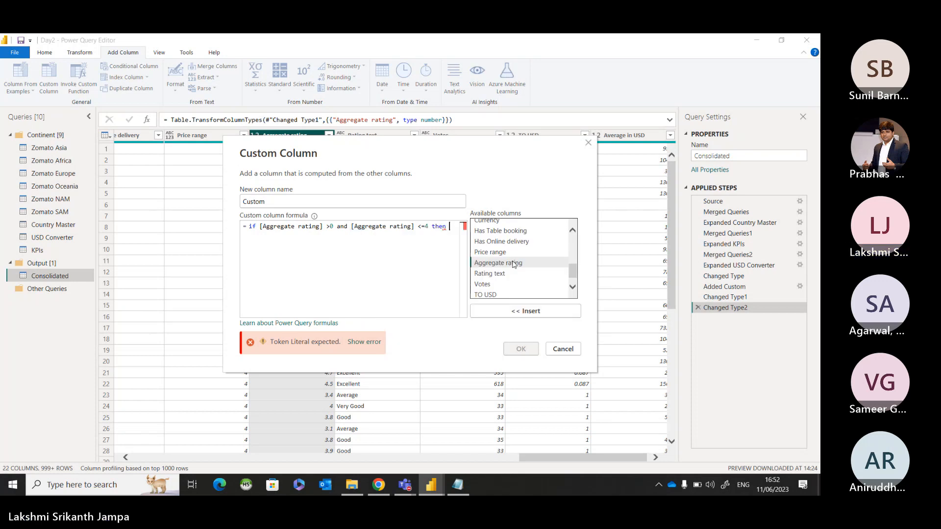
text( "Exclude")
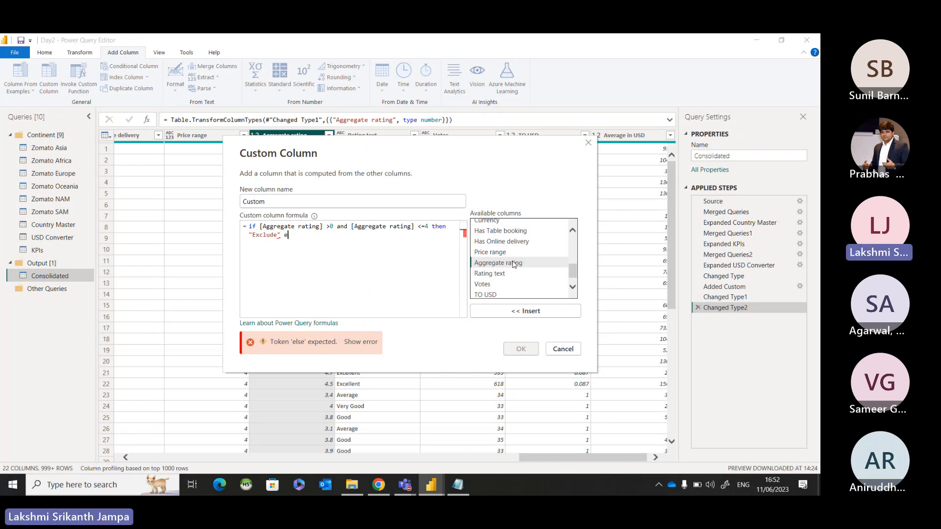
Extend the custom column formula with else if [Aggregate rating] > 4 and [Aggregate rating] <= 4.5 then "Good".
text( else if)
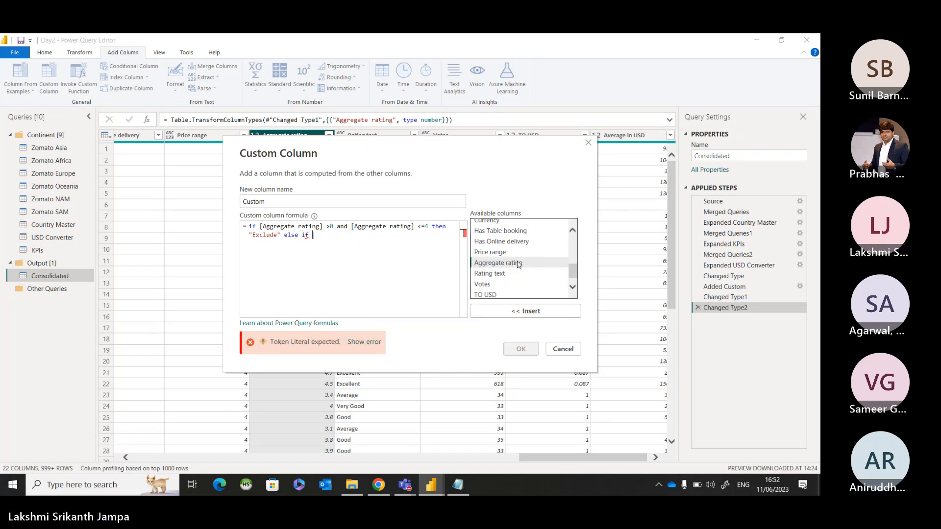
double_click(518, 263)
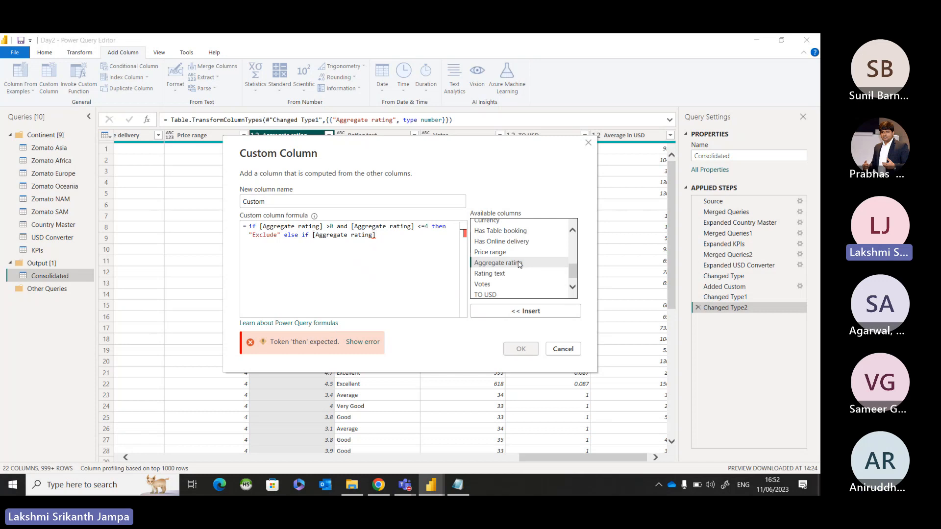
text(> 4 and)
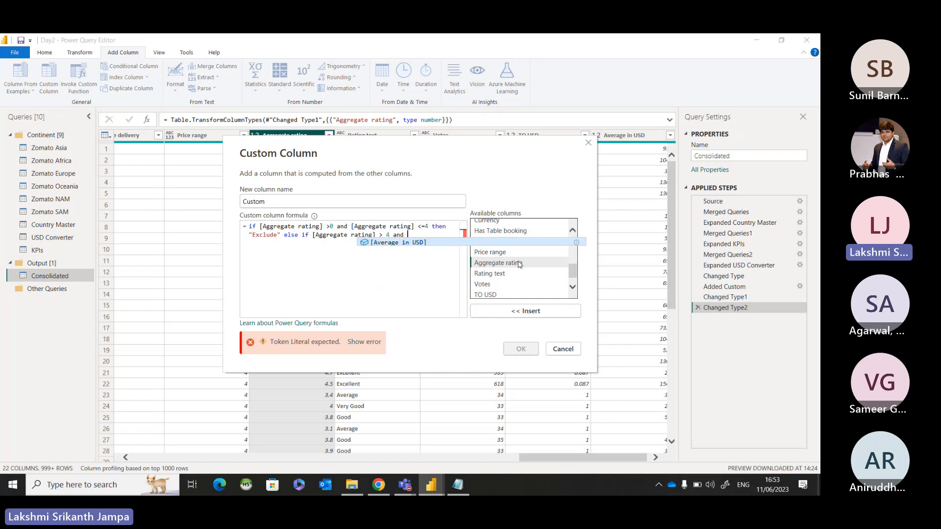
double_click(520, 264)
text(<=)
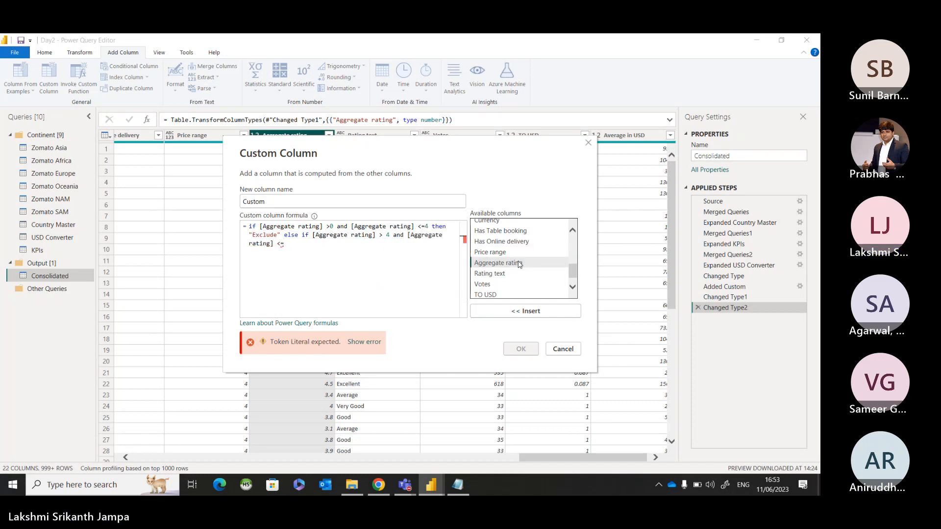
text( 4.5 )
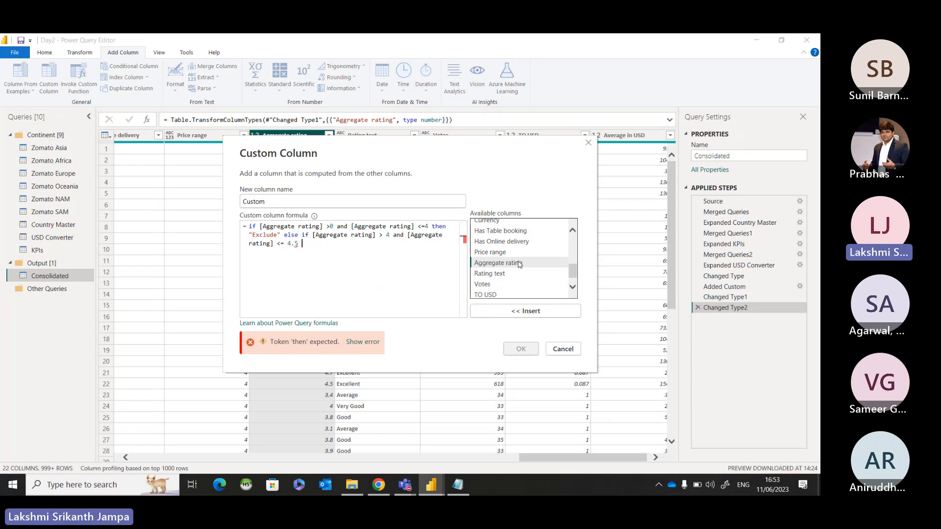
text(then "Good")
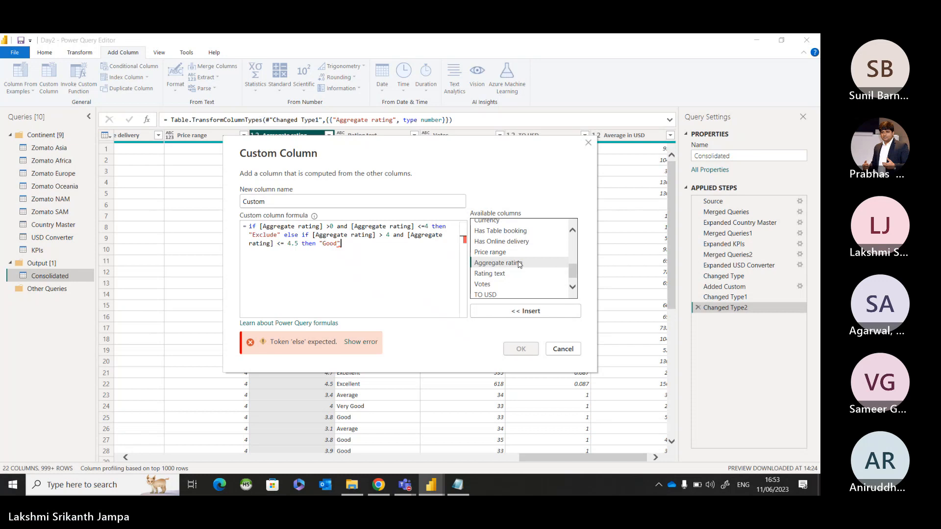
Complete the formula with else if [Aggregate rating] > 4.5 then "Excellent" else null, and add the custom column.
text( else if)
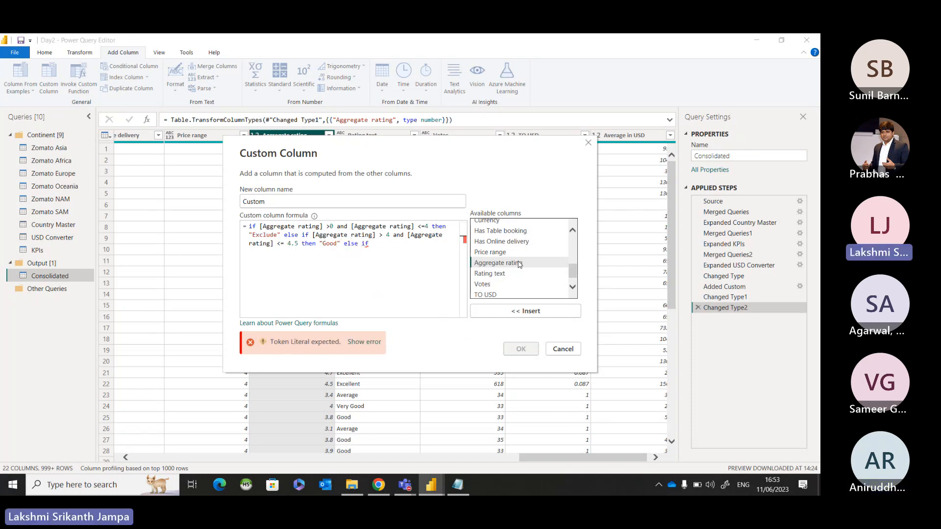
double_click(519, 264)
text(> 4.5)
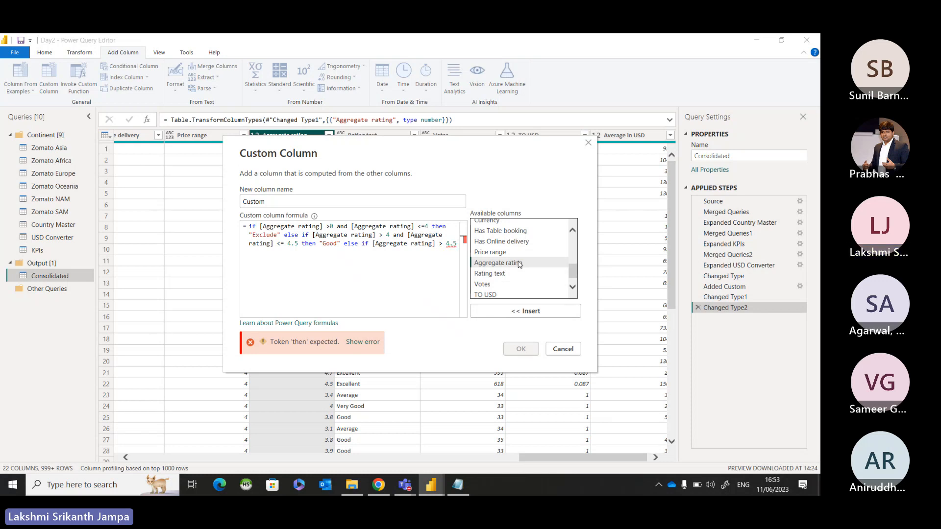
text( then )
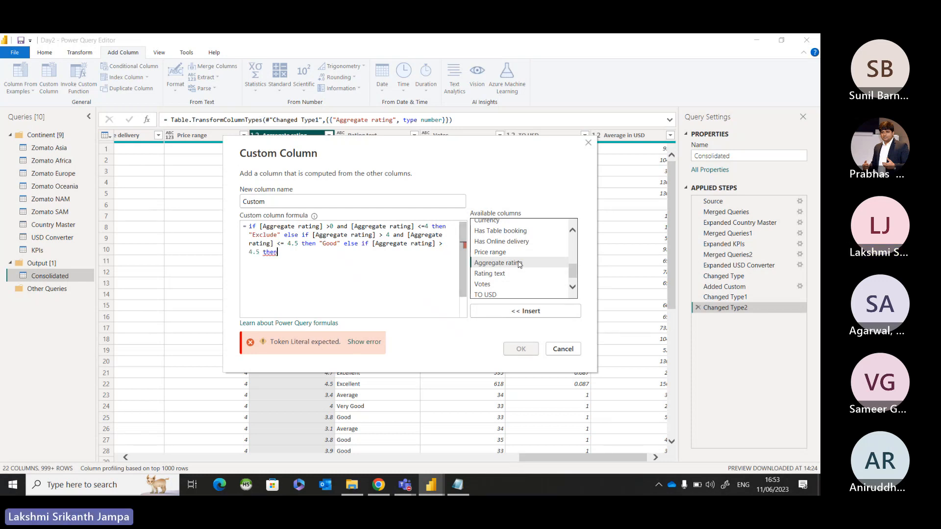
text( "")
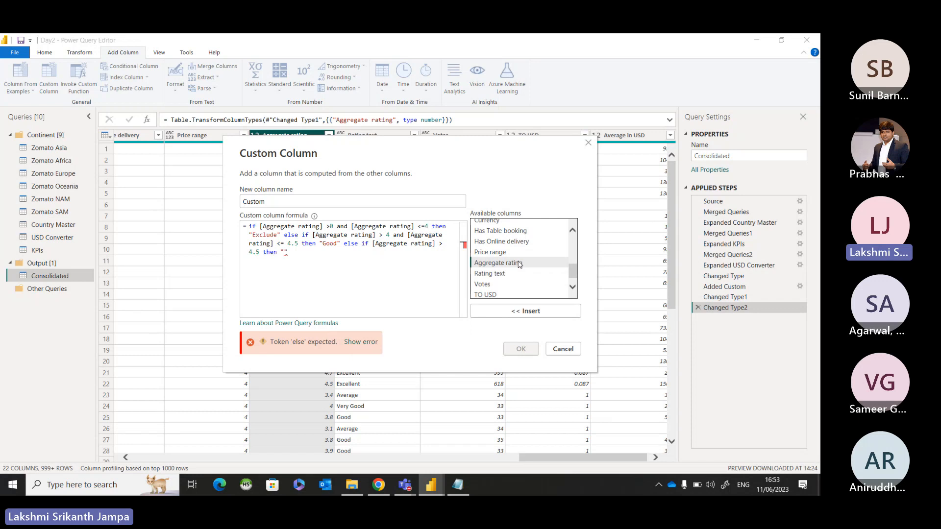
text(Excellent")
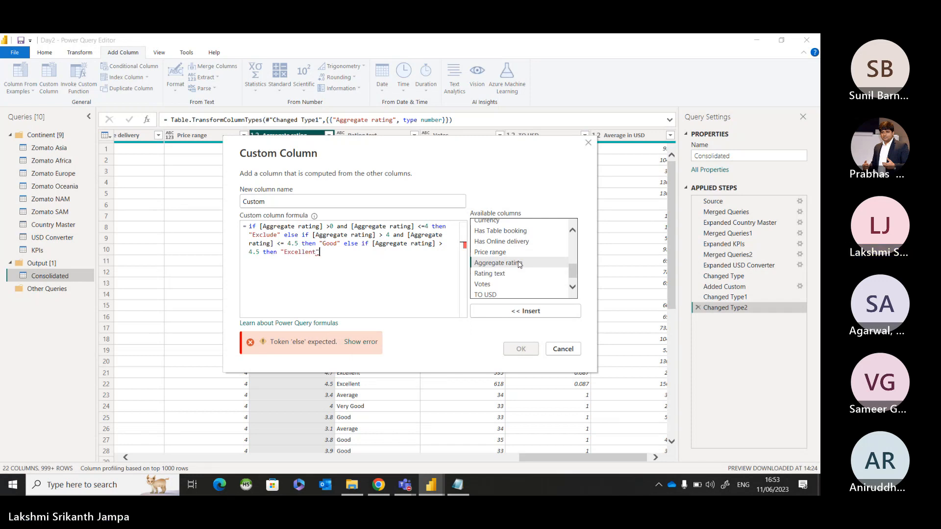
text( else null)
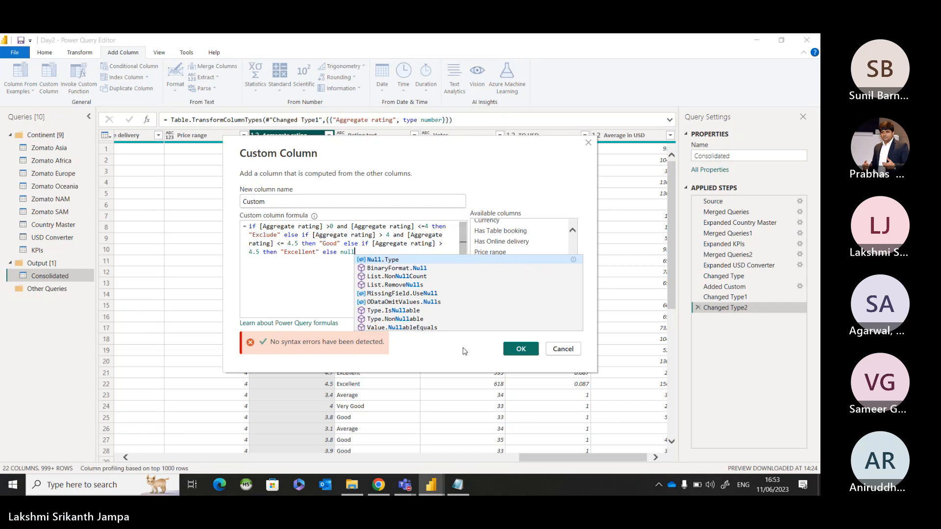
click(520, 350)
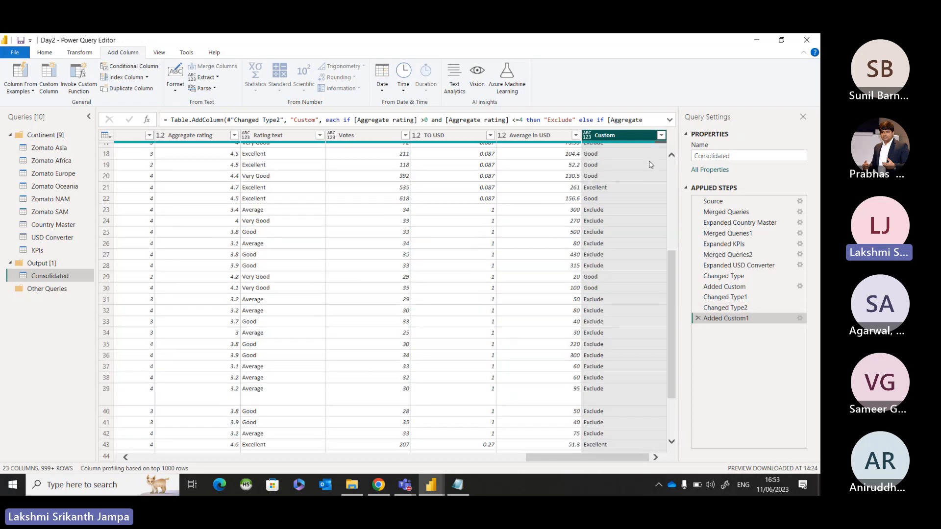
Filter the Custom column to keep only the rows with null.
click(661, 135)
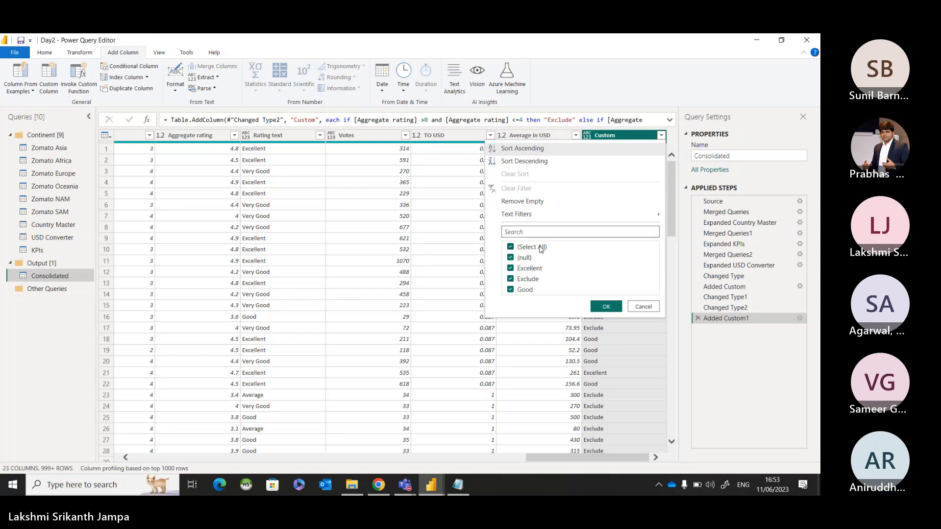
click(541, 248)
click(524, 257)
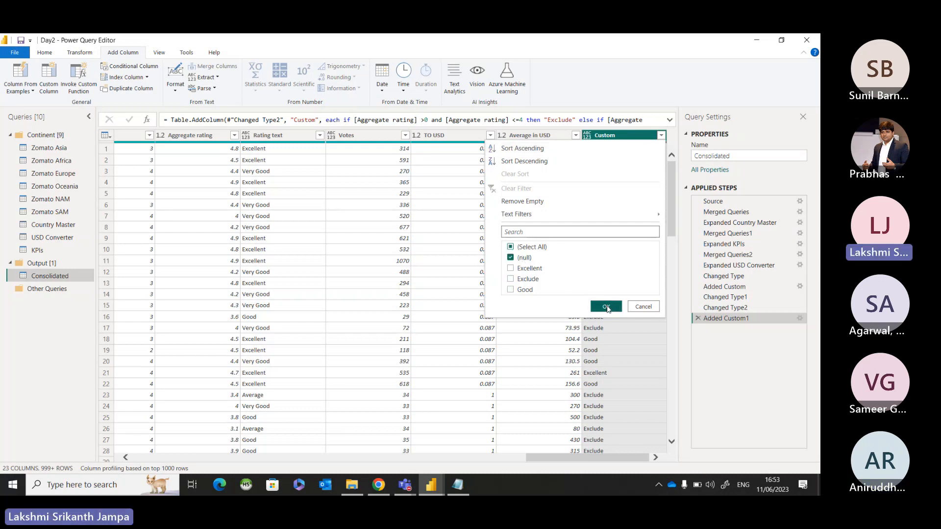
click(606, 307)
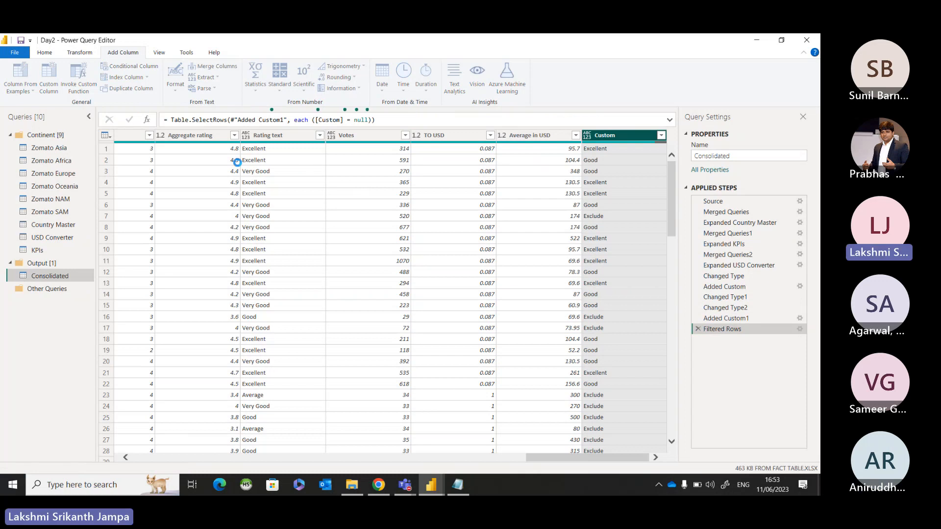
List the Aggregate rating values of the rows with a null Custom value, and remove the Filtered Rows step.
click(243, 135)
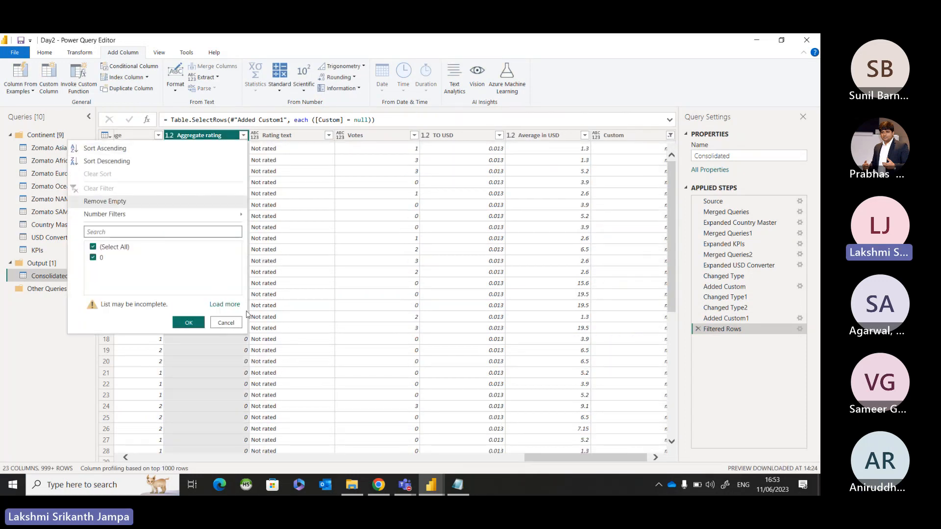
click(227, 323)
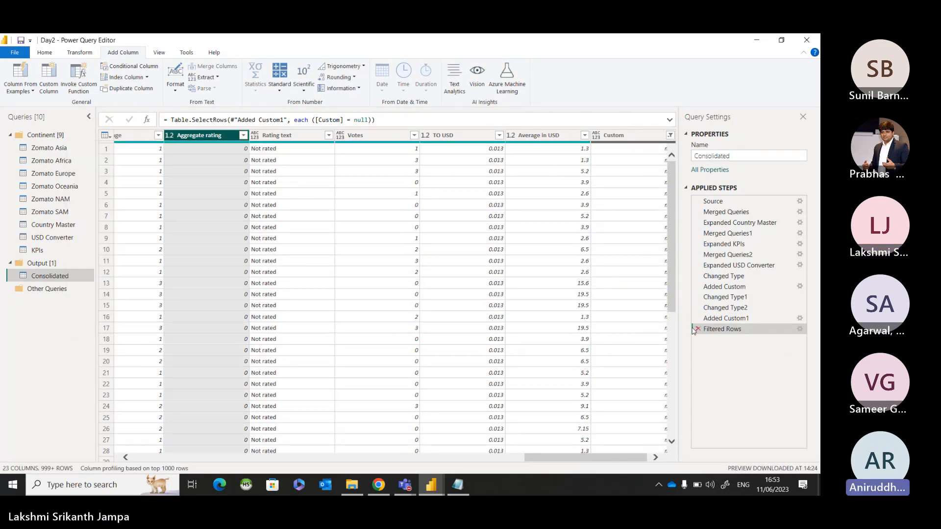
drag(556, 457, 559, 457)
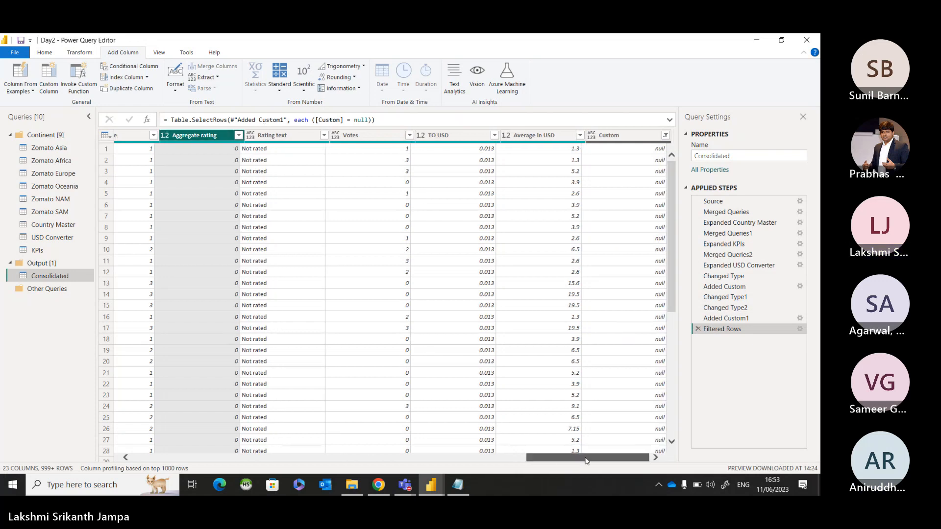
click(698, 328)
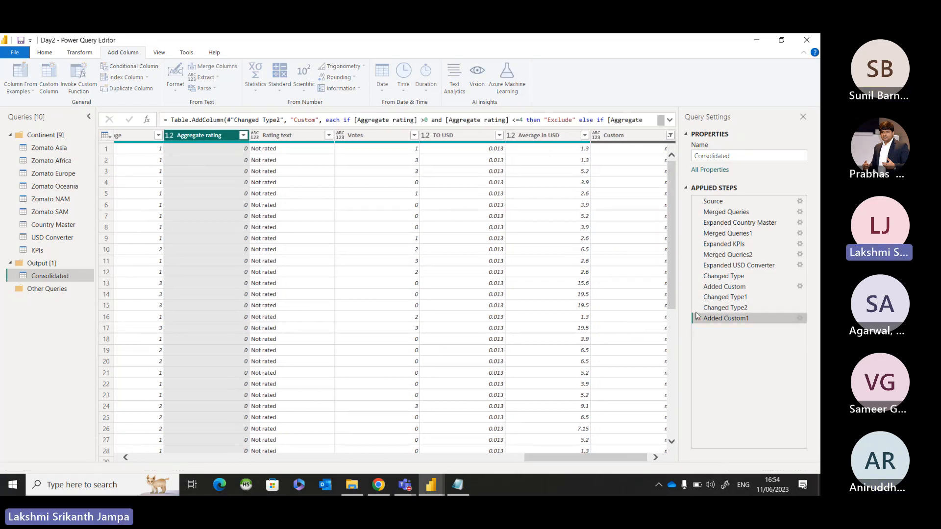
Filter the Aggregate rating column to keep rows greater than 4 and less than or equal to 4.5.
click(243, 136)
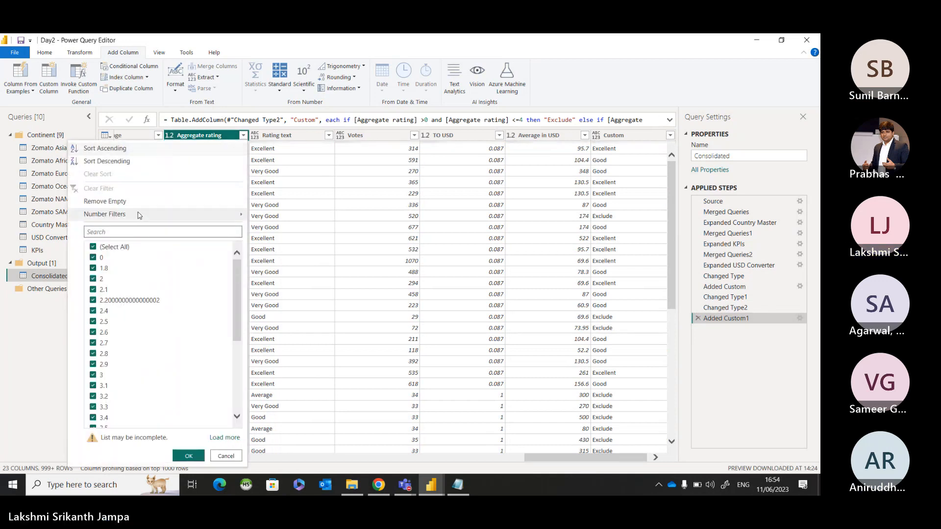
mouse_move(122, 214)
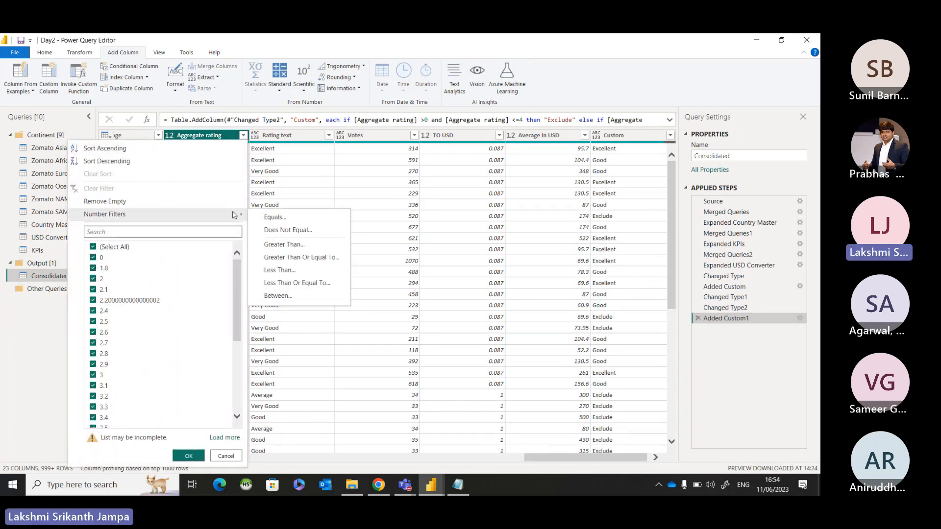
click(301, 248)
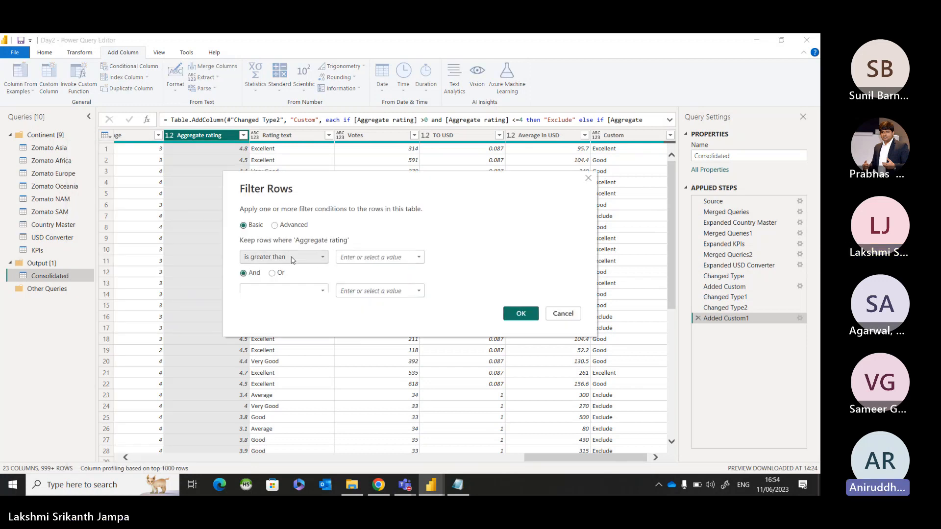
click(358, 256)
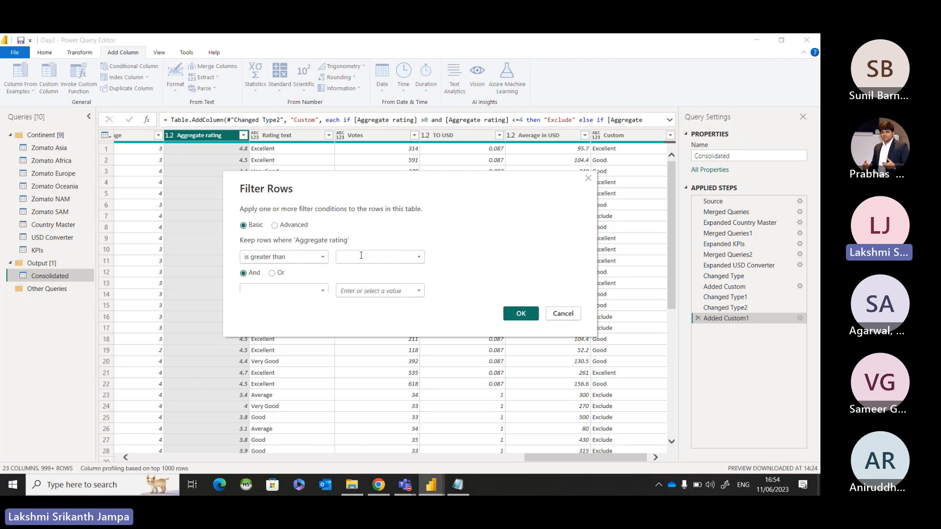
text(4)
click(310, 291)
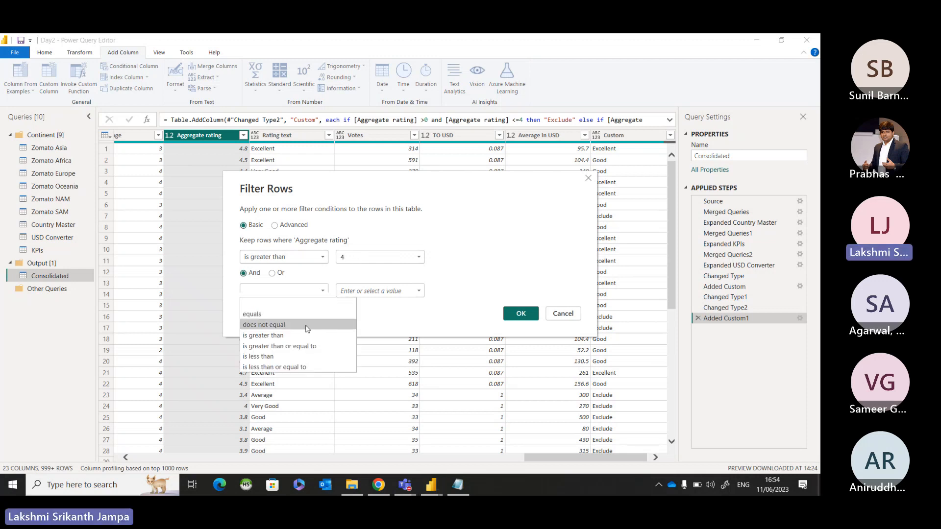
click(299, 367)
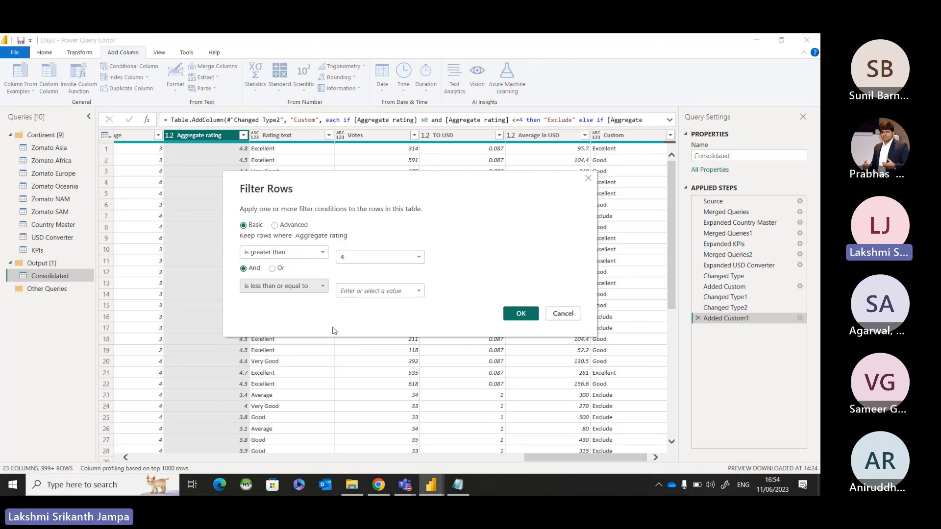
click(349, 291)
text(4.5)
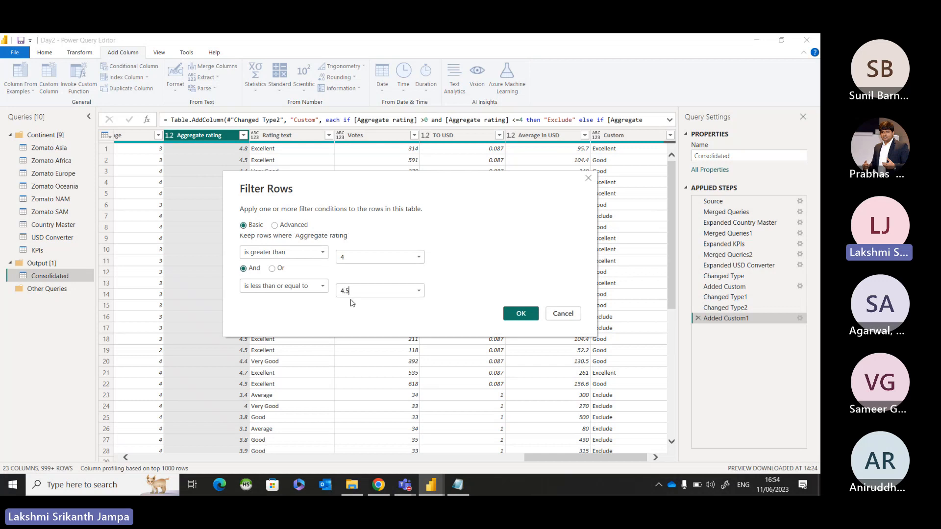
click(512, 319)
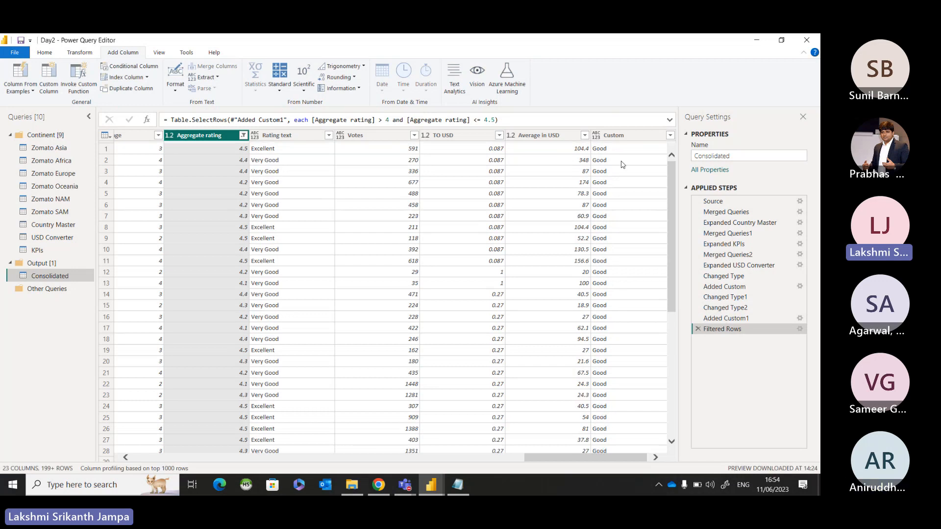
List the Custom column's distinct values for the filtered rows, and delete the rating filter step.
click(672, 137)
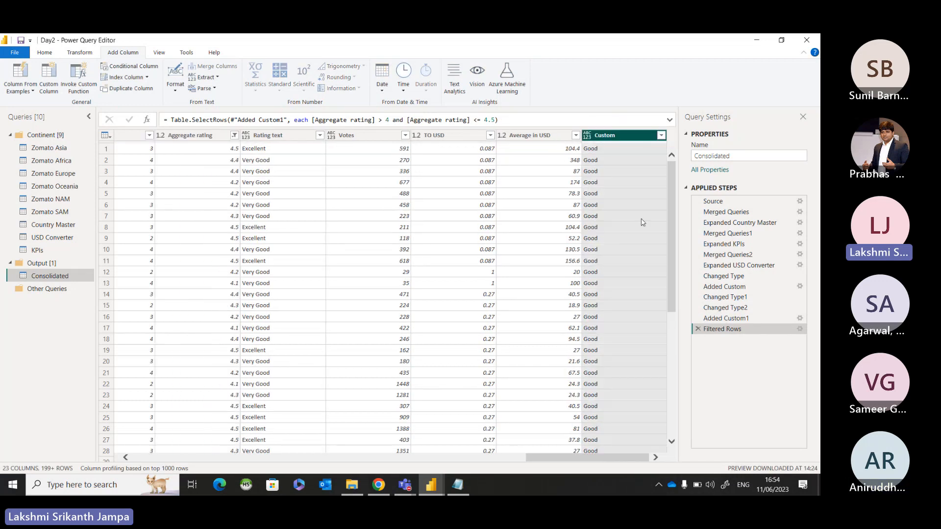
click(661, 136)
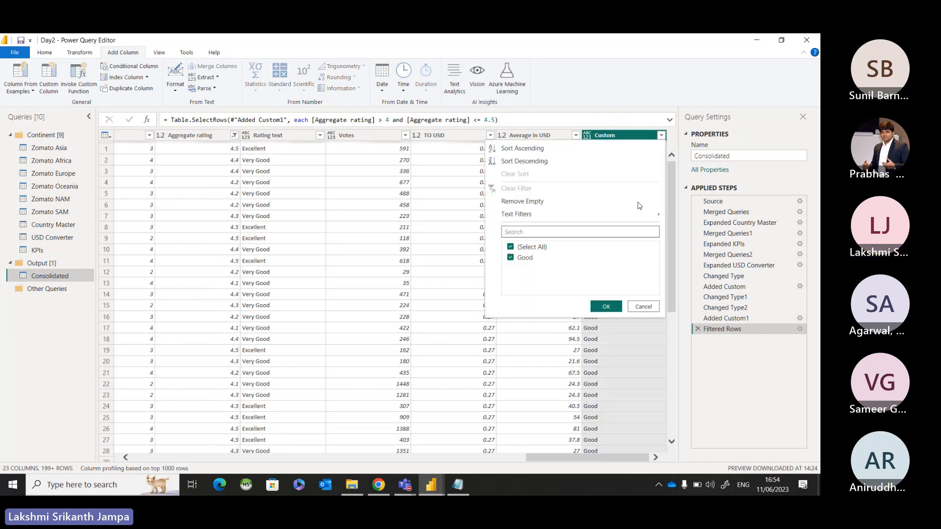
click(641, 307)
click(698, 328)
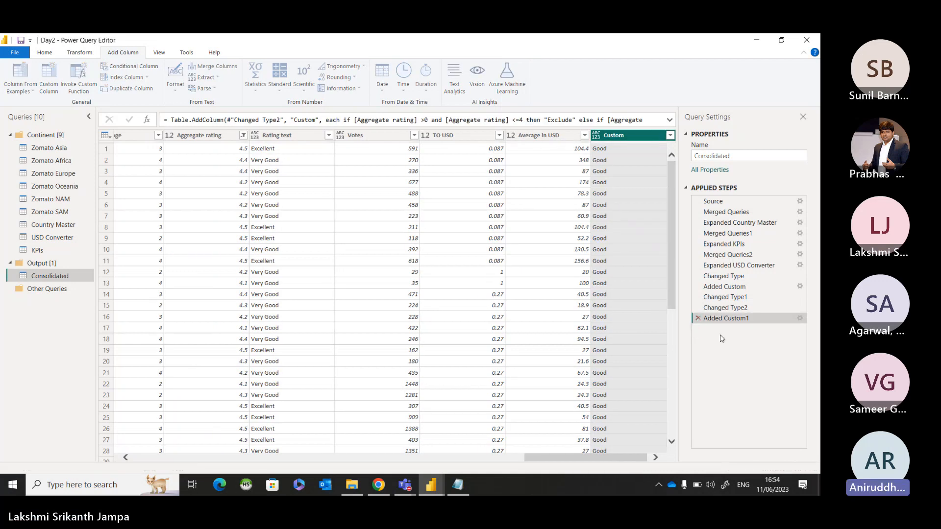
Change the first condition in the Custom column's formula to Aggregate rating >=0.
click(799, 318)
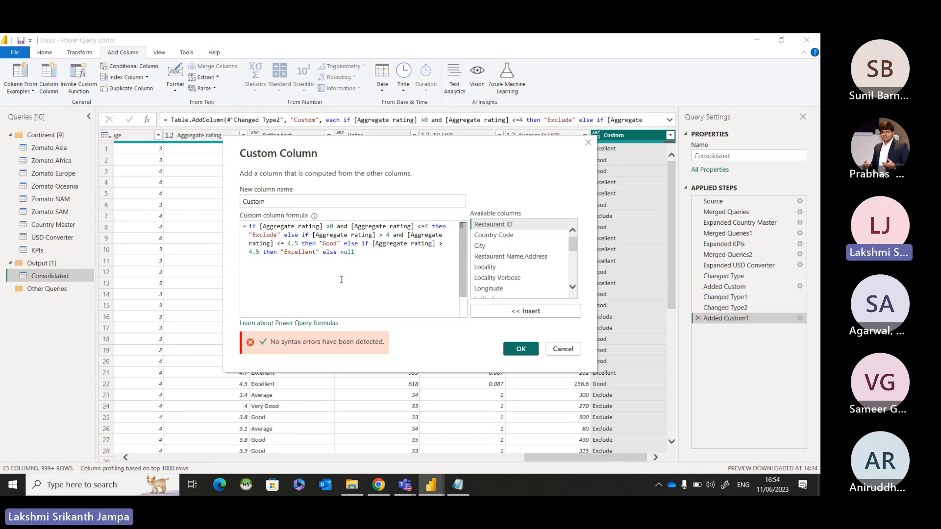
text(=)
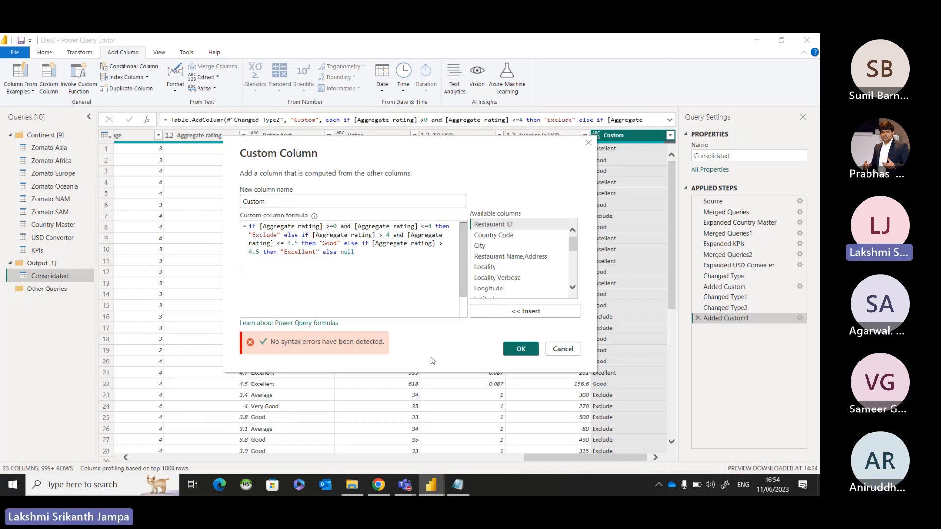
click(520, 349)
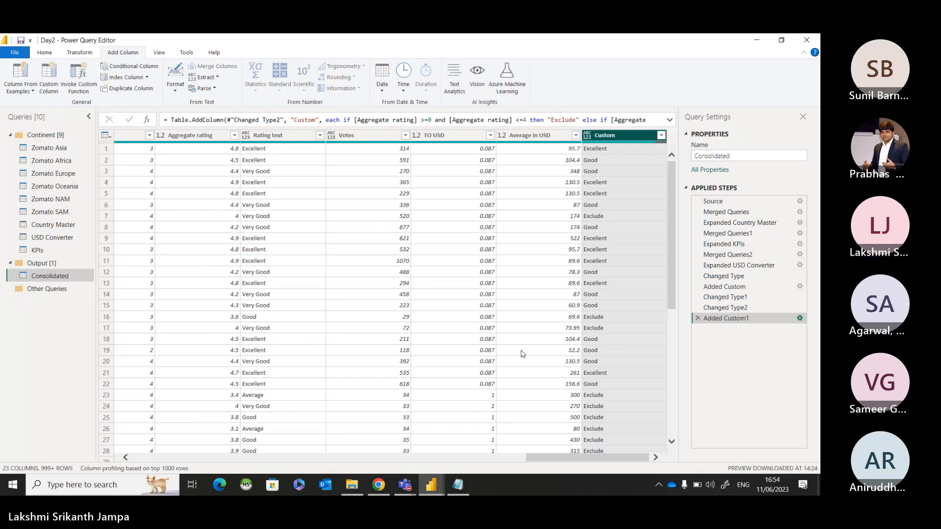
Load the complete list of distinct values in the Custom column to check its categories.
click(660, 136)
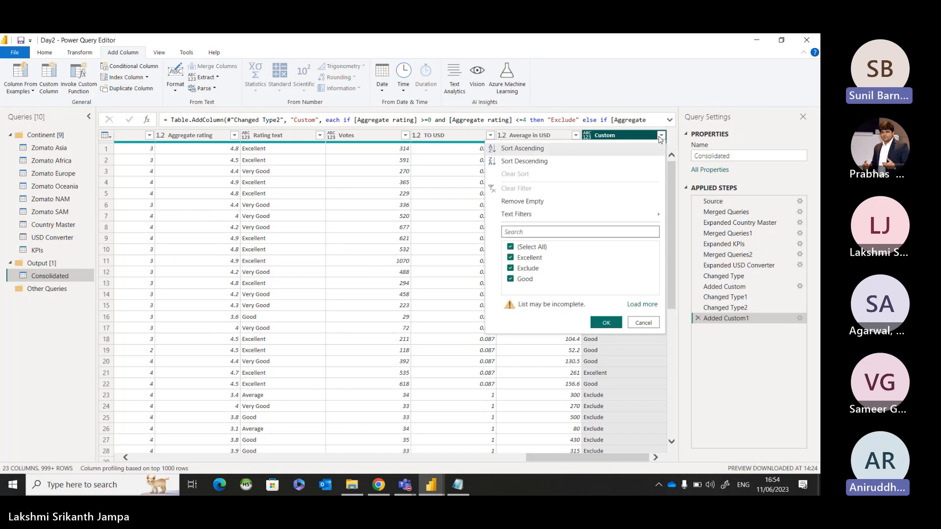
click(645, 305)
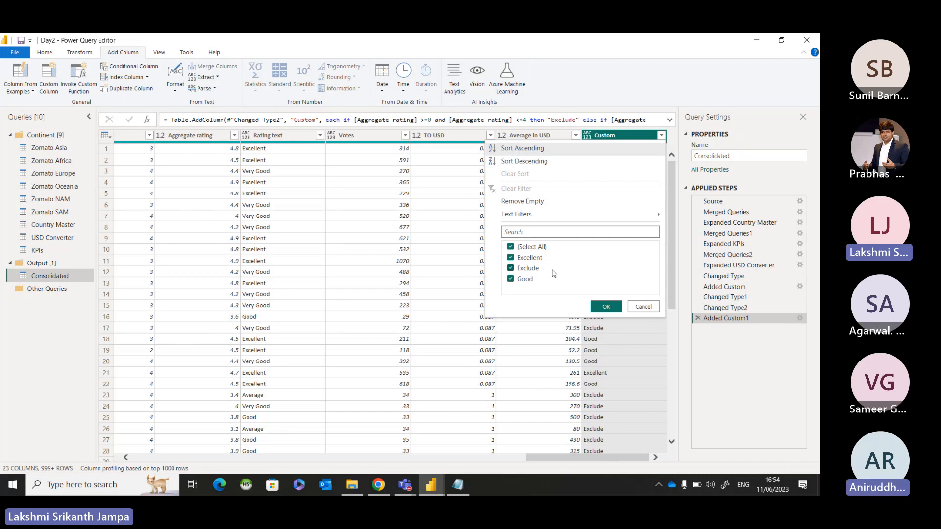
click(644, 308)
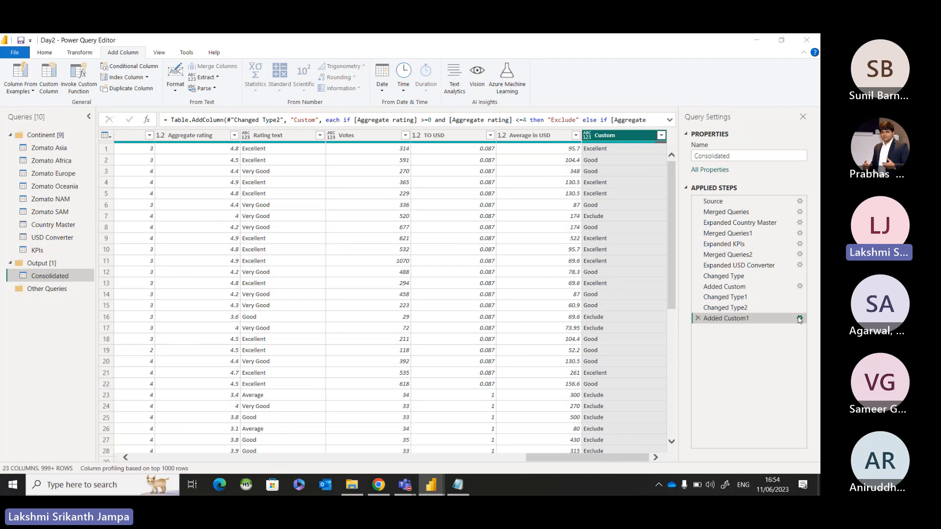
click(800, 319)
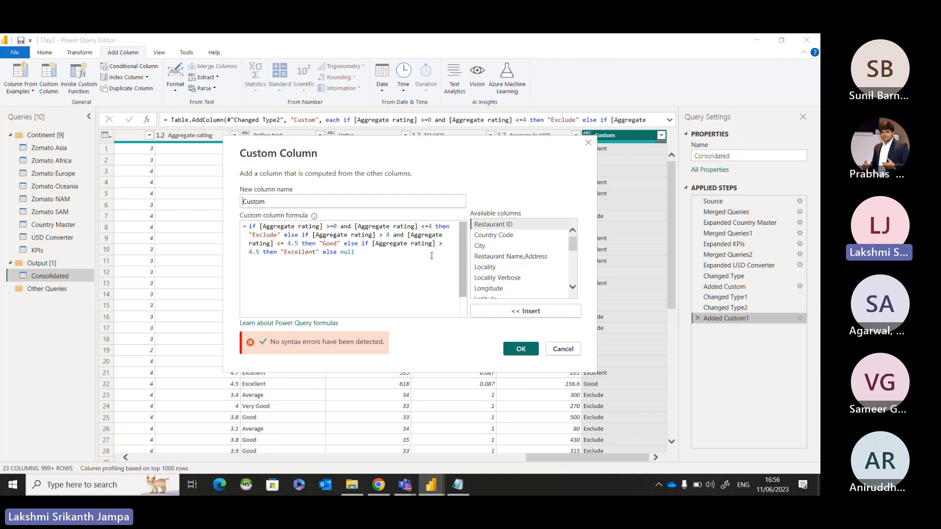
drag(353, 253, 250, 226)
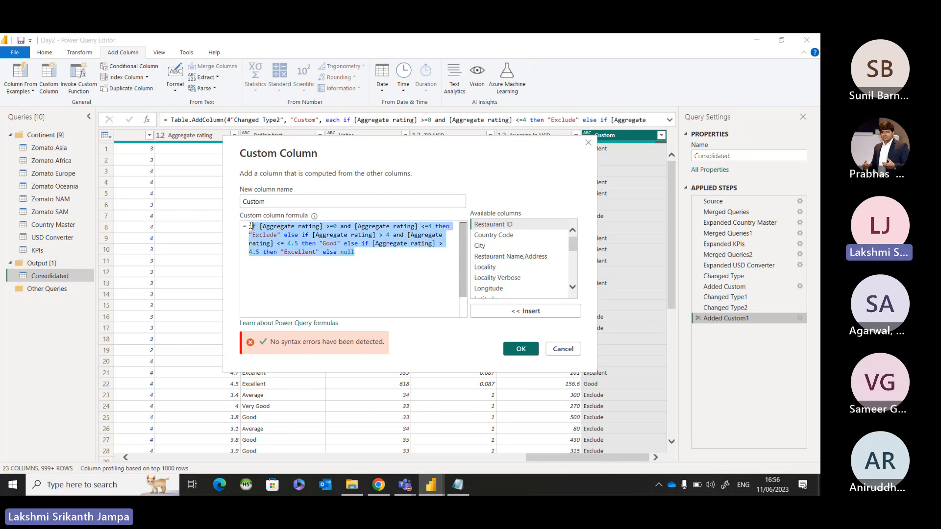
key(Delete)
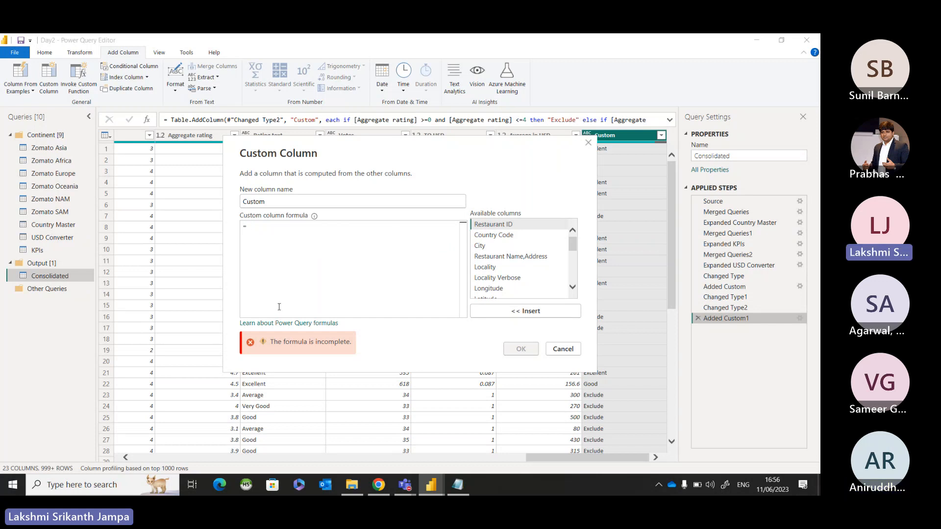
text(if)
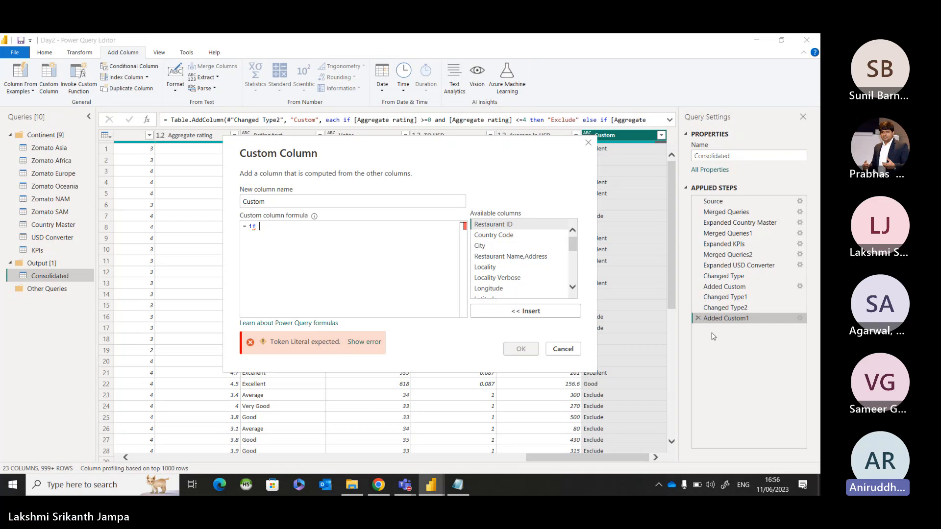
scroll(501, 282, down, 3)
scroll(500, 283, down, 3)
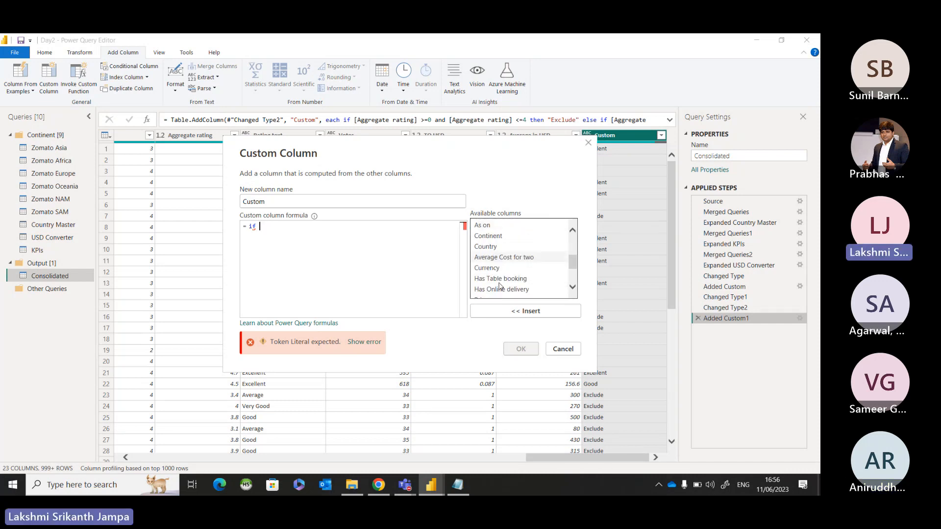
scroll(500, 286, down, 1)
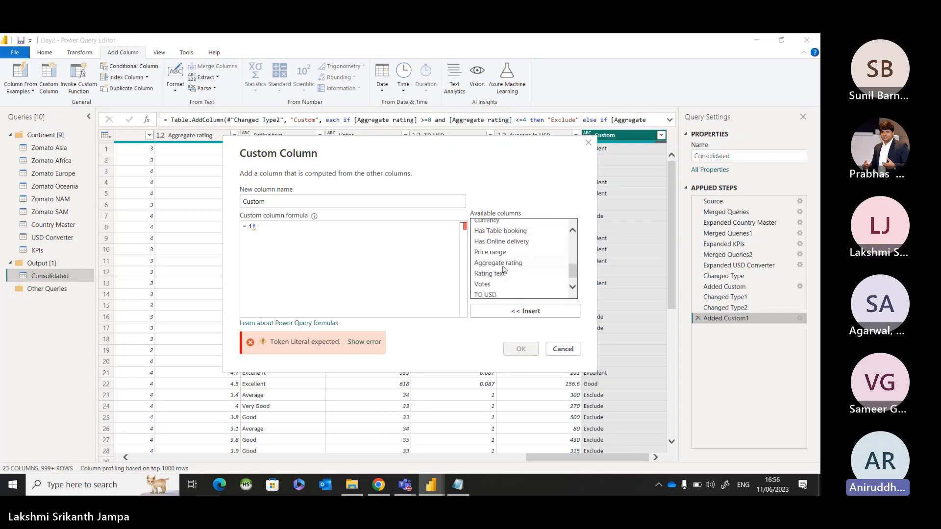
double_click(504, 263)
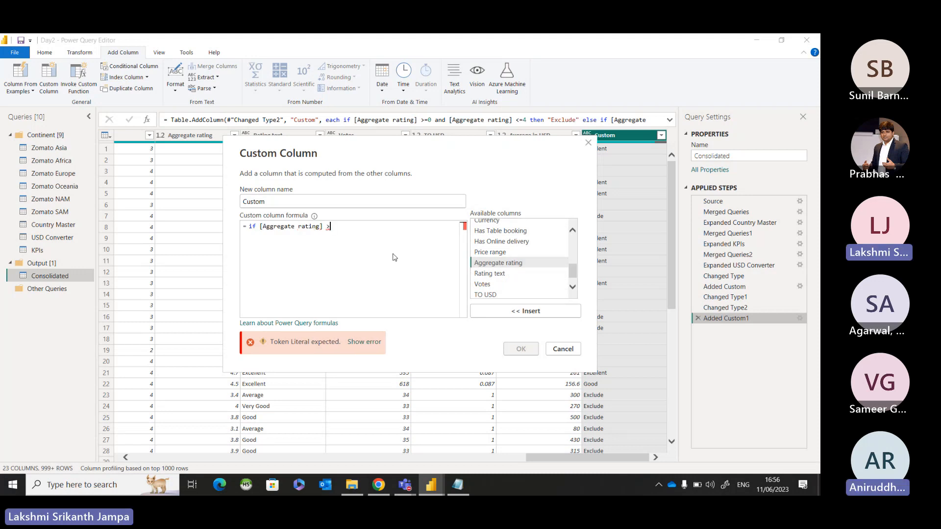
text(>=0)
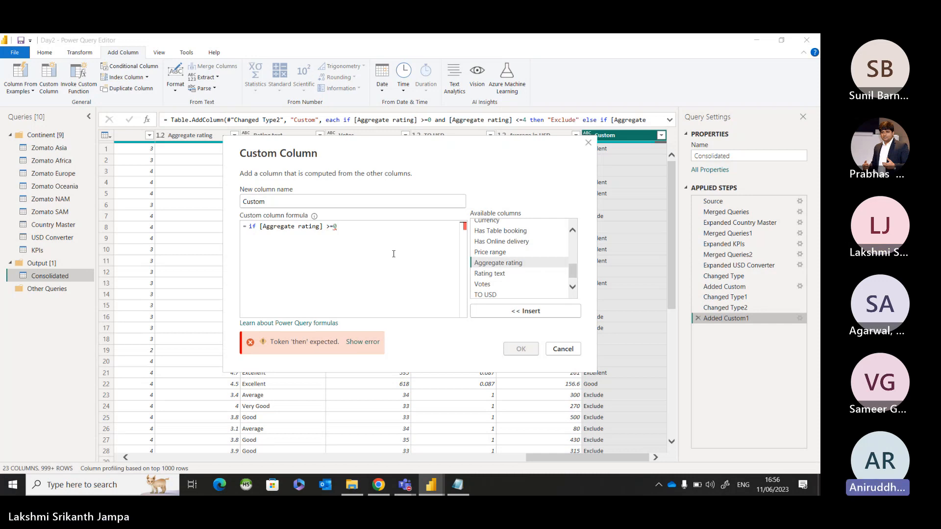
click(562, 349)
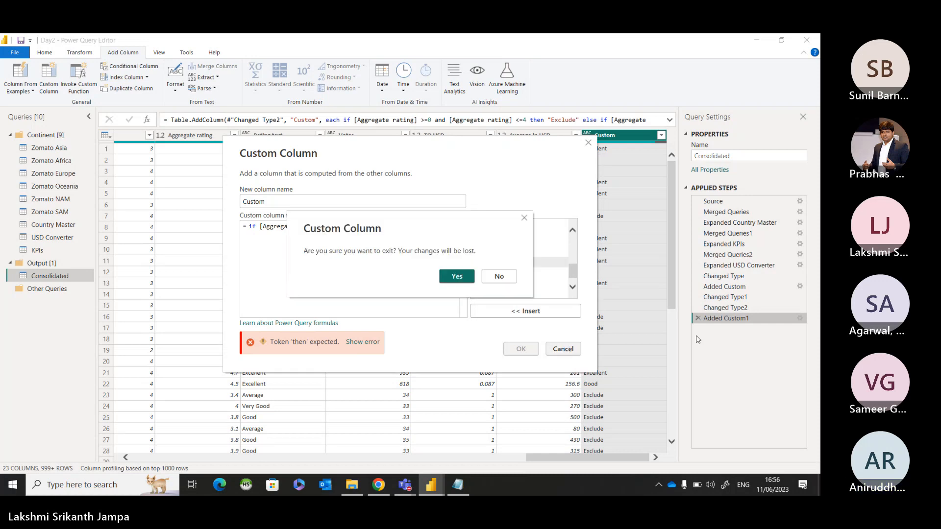
click(461, 280)
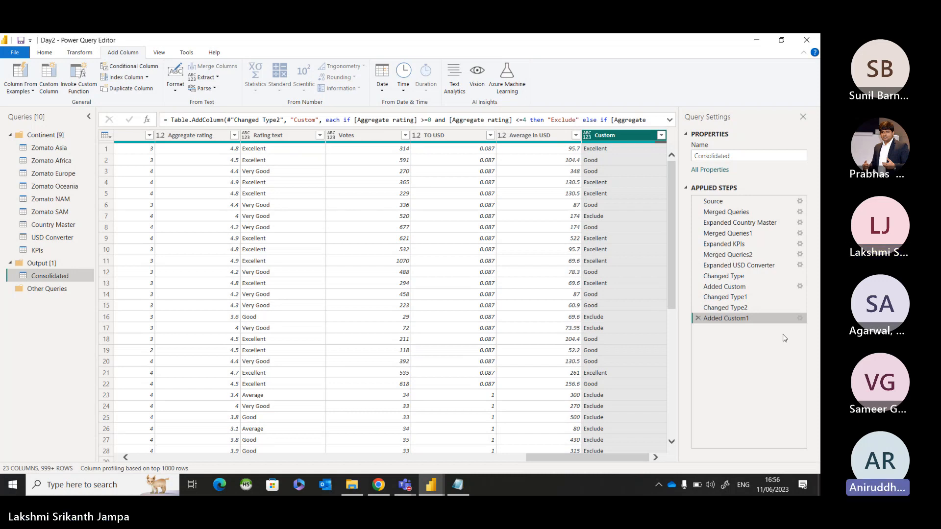
Open the Custom column's formula for review, and check the meeting window in Microsoft Teams before returning to Power Query.
click(799, 319)
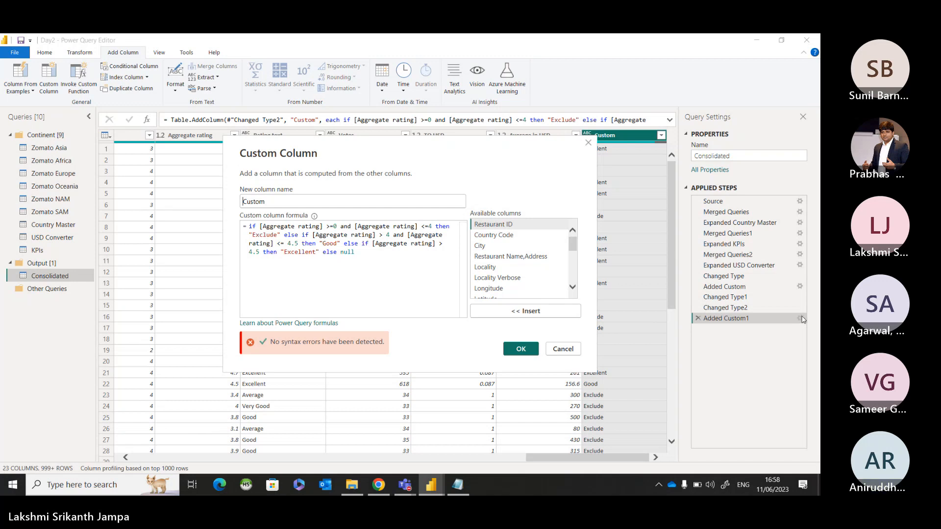
mouse_move(404, 485)
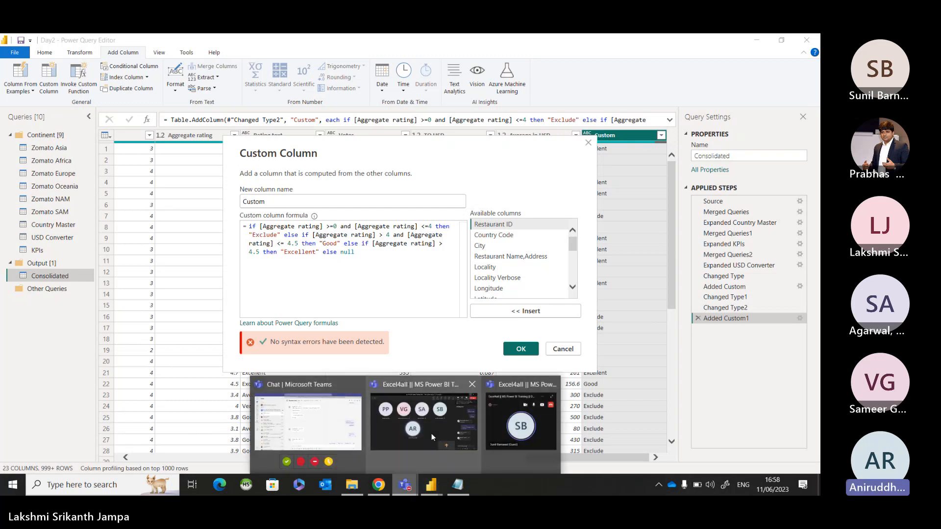
click(434, 429)
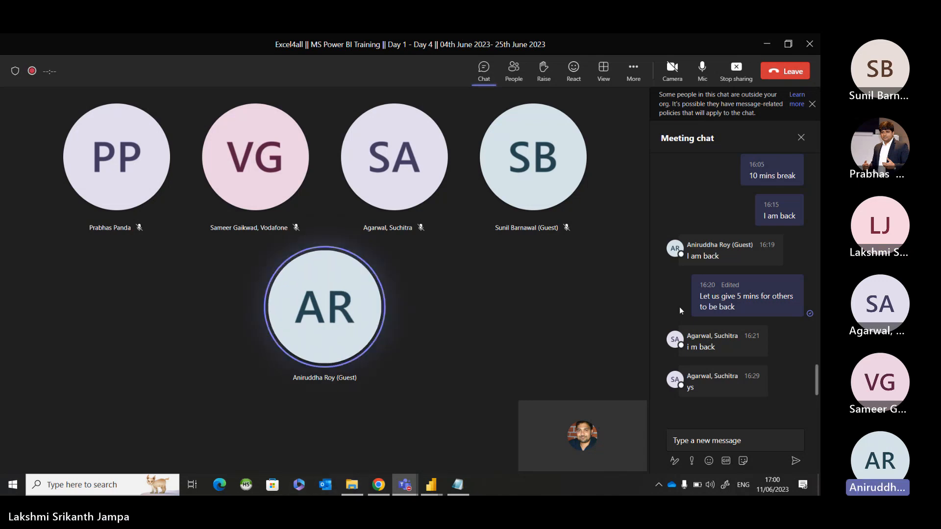
key(alt+Tab)
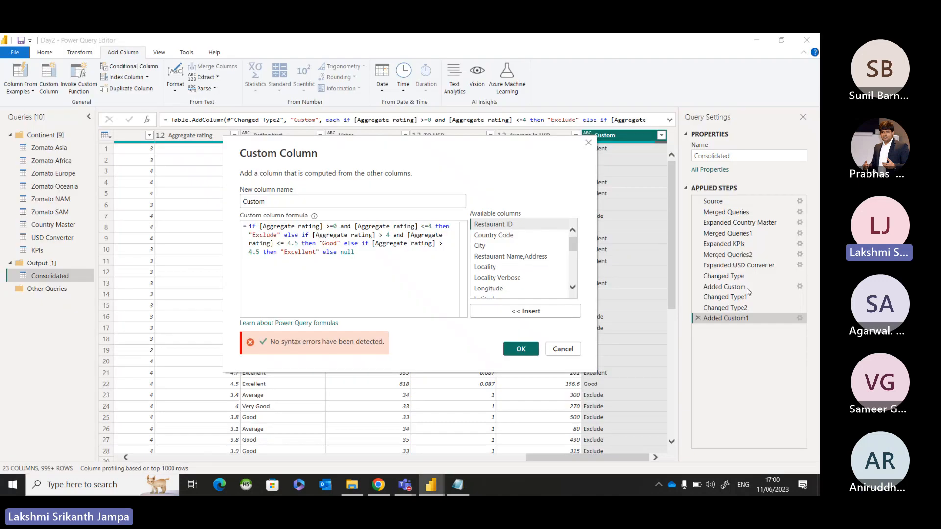
Close the Custom column's formula without changes, reopen it for review, and switch to the meeting window in Microsoft Teams.
click(559, 351)
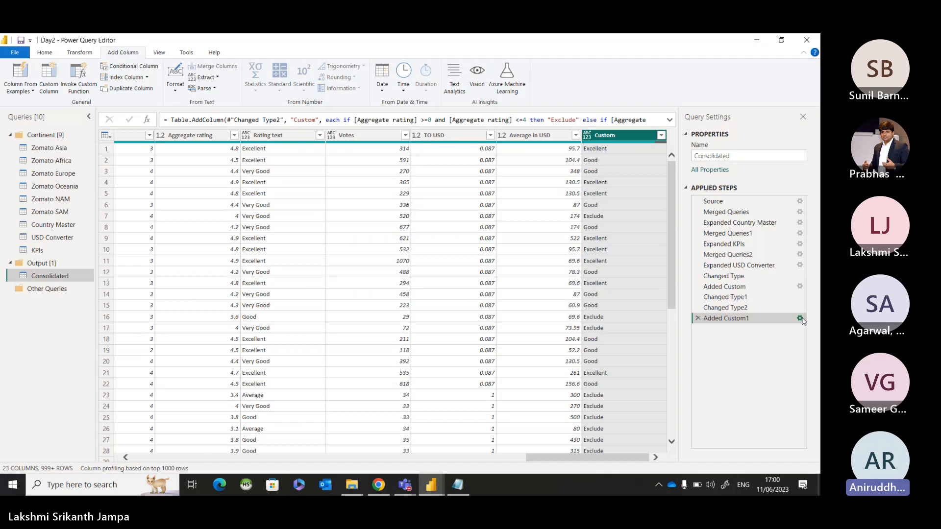
double_click(778, 322)
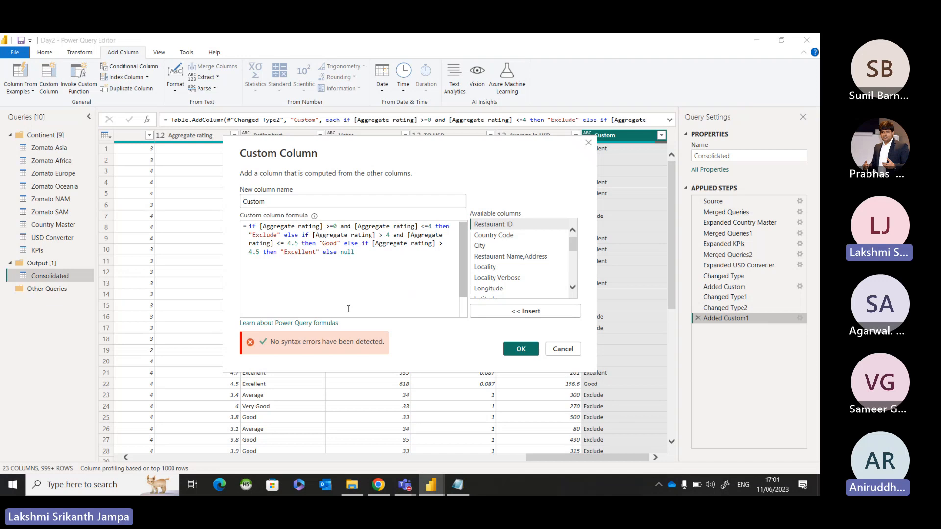
mouse_move(406, 494)
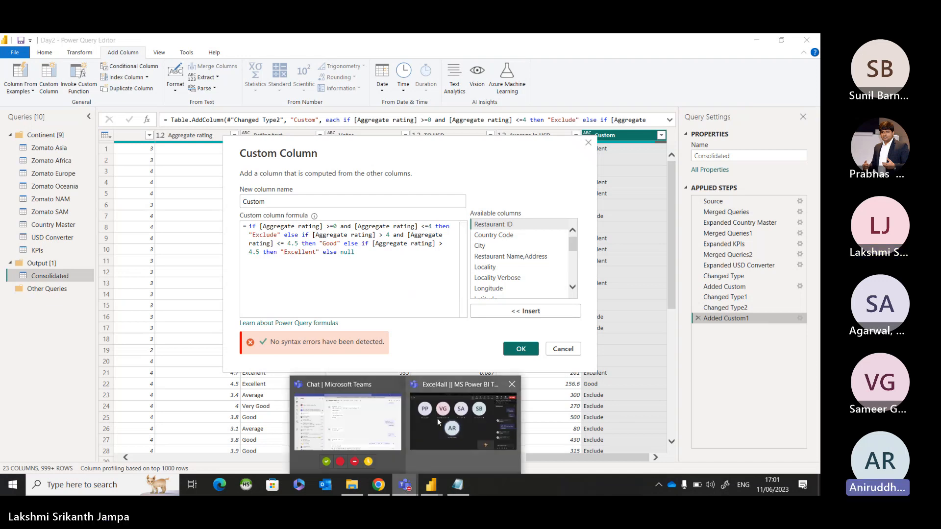
click(437, 418)
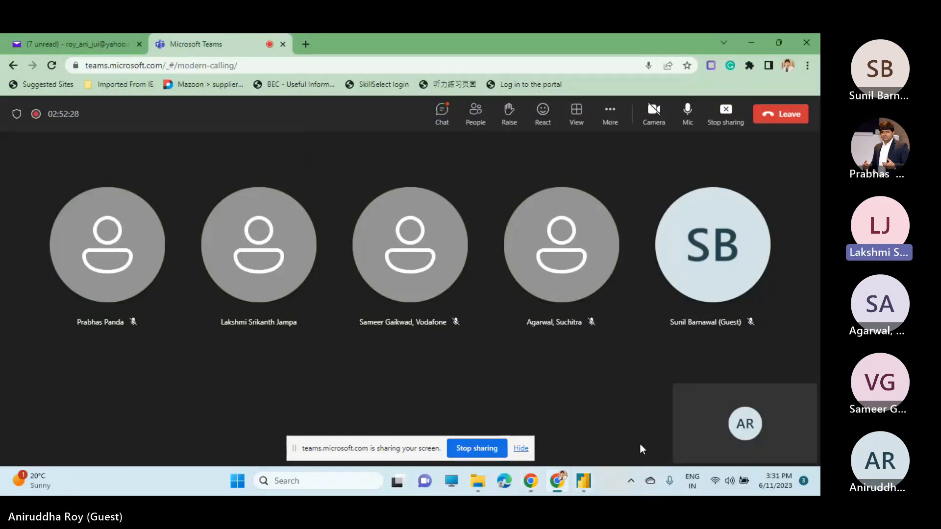
Switch to the Day2 Power Query Editor and change the Good condition's upper limit in the Custom column's formula to <=4.5.
mouse_move(588, 477)
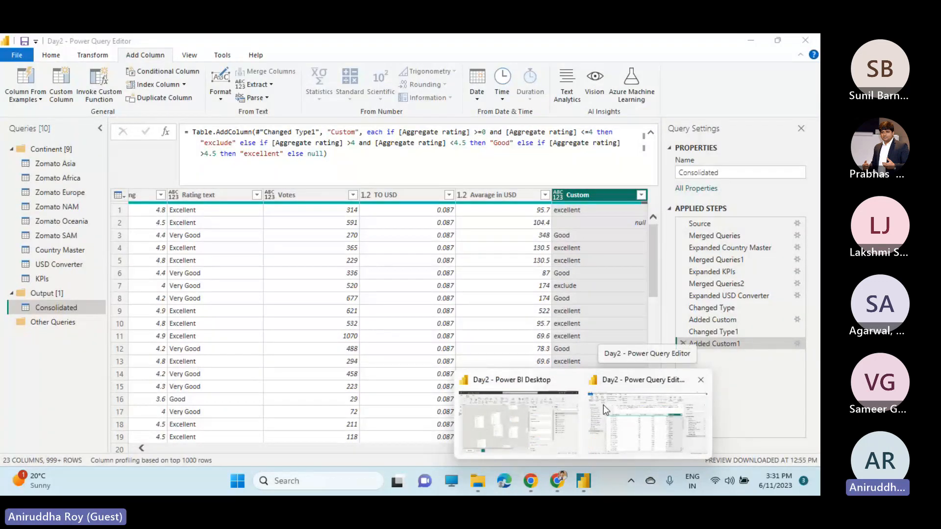
click(604, 405)
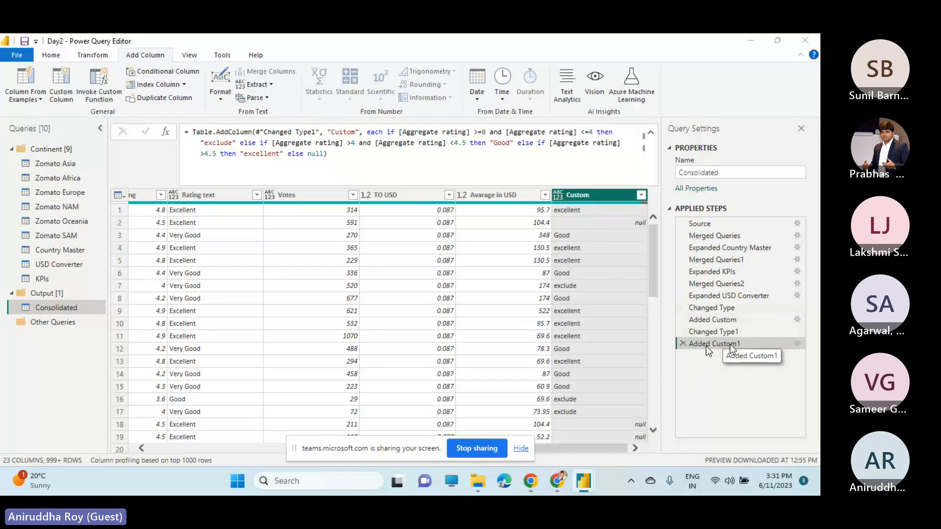
double_click(730, 344)
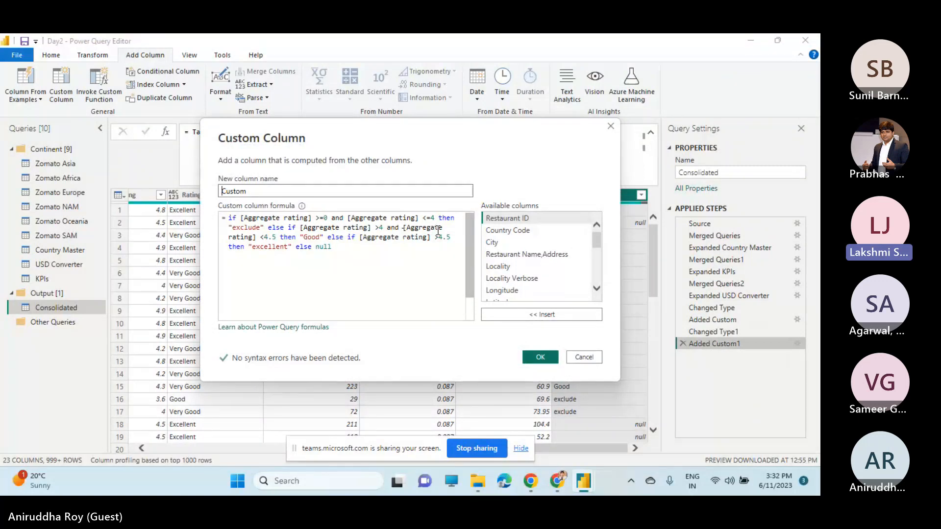
click(261, 238)
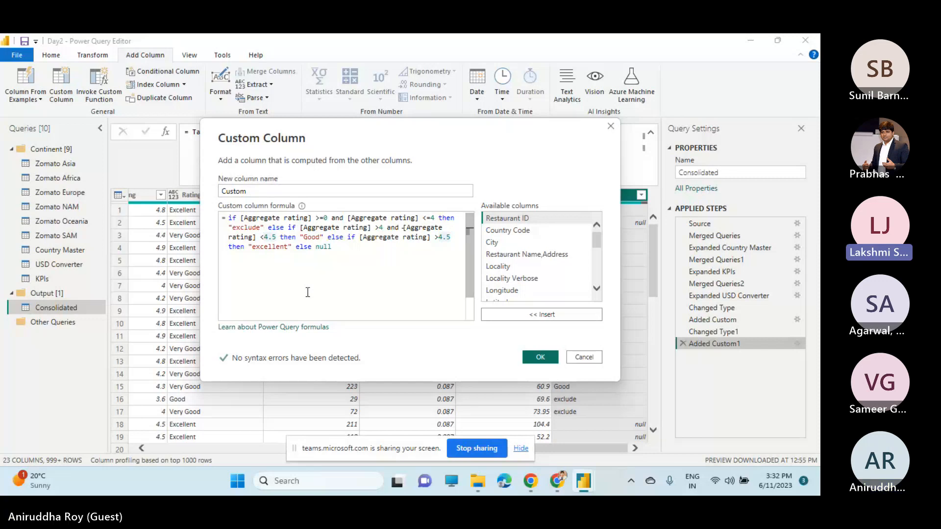
text(=)
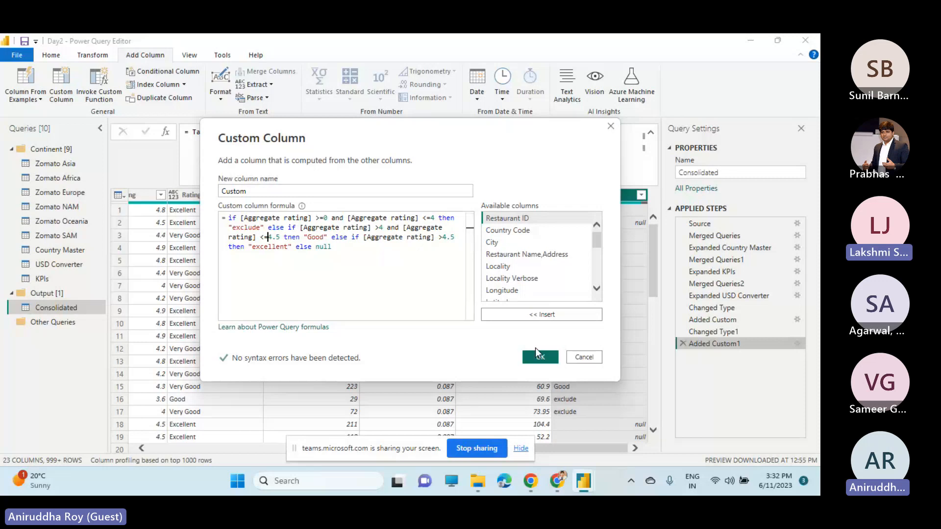
click(543, 356)
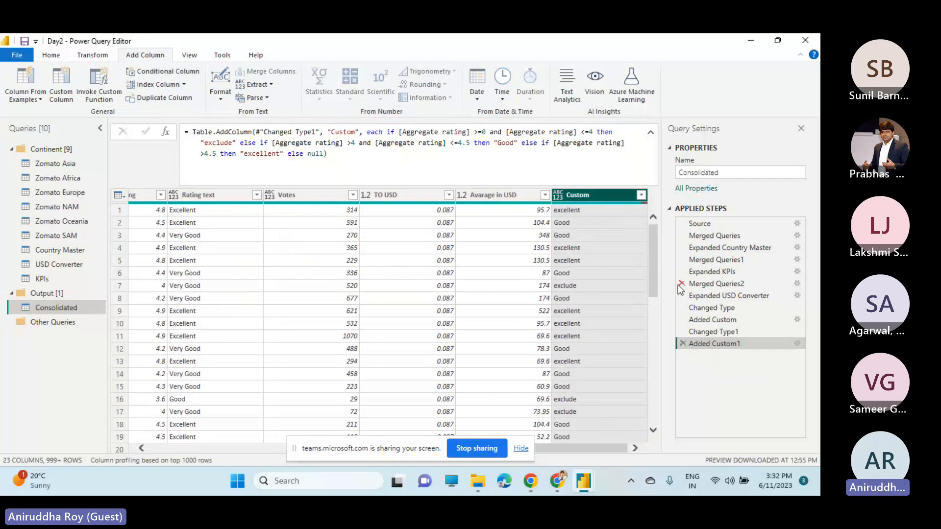
Check the recalculated Custom column's rows and stop sharing the screen.
drag(650, 267, 659, 240)
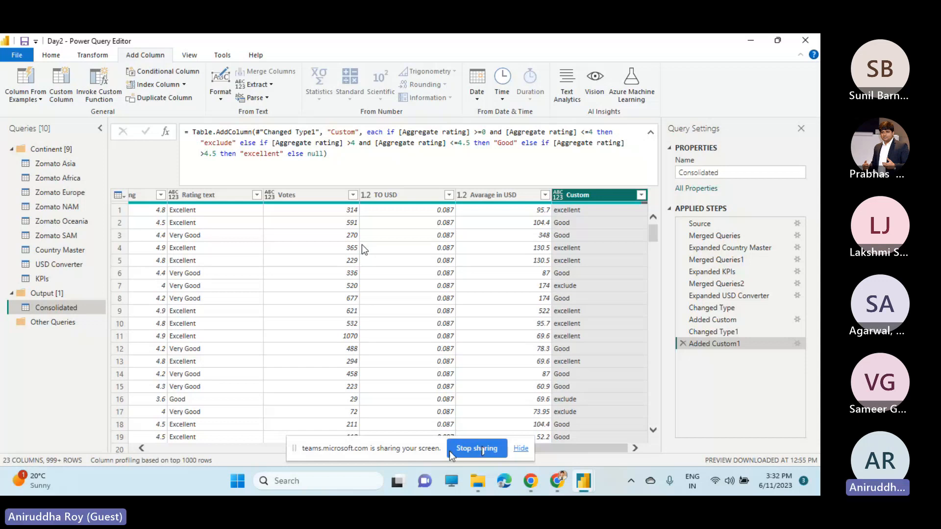
click(482, 449)
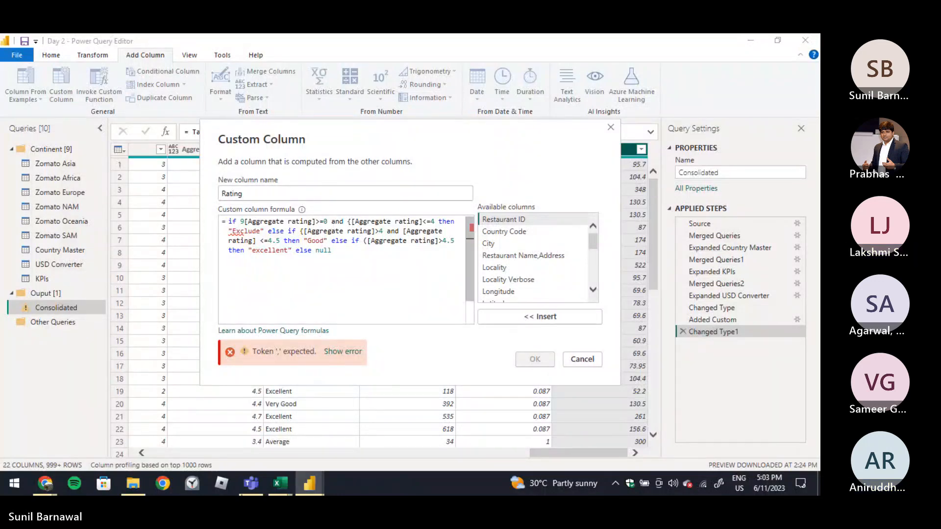
Remove the stray 9 before the first [Aggregate rating] in the Rating column's formula.
mouse_move(251, 483)
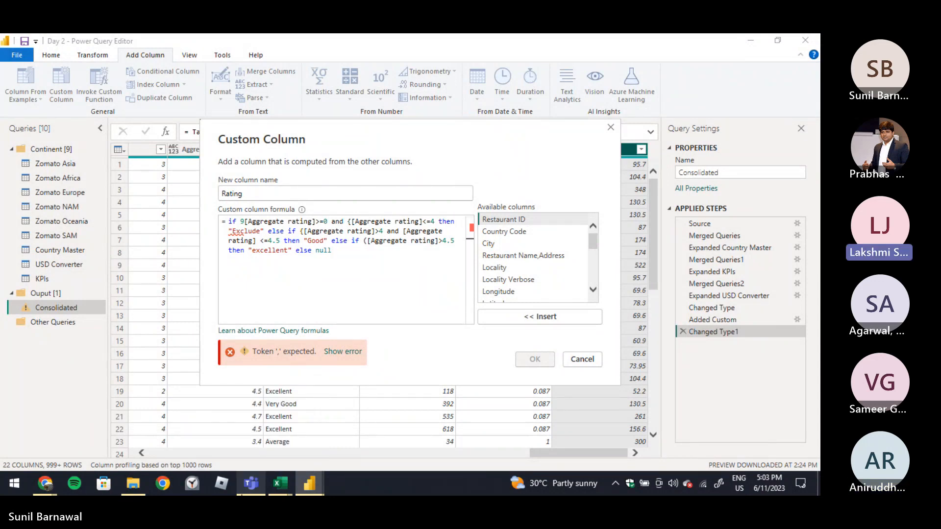
key(Up)
key(Up)
key(Left)
key(Left)
key(Left)
key(Left)
key(Left)
key(Left)
key(Left)
key(Left)
key(Left)
key(Left)
key(Left)
key(Left)
key(Left)
key(Left)
key(Left)
key(Left)
key(Left)
key(Left)
key(Left)
key(Left)
key(Left)
key(Left)
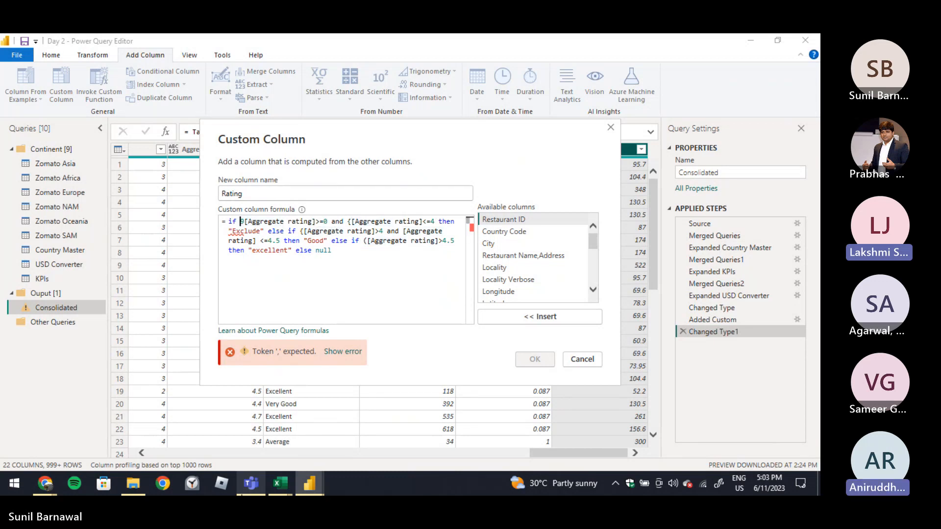
key(Delete)
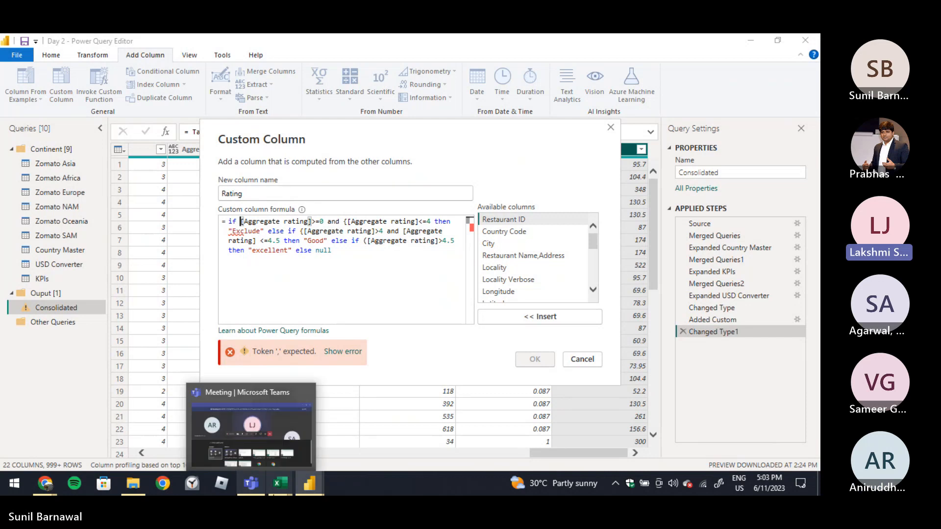
Delete the unmatched opening bracket before the [Aggregate rating]<=4 condition in the Rating column's formula.
click(340, 256)
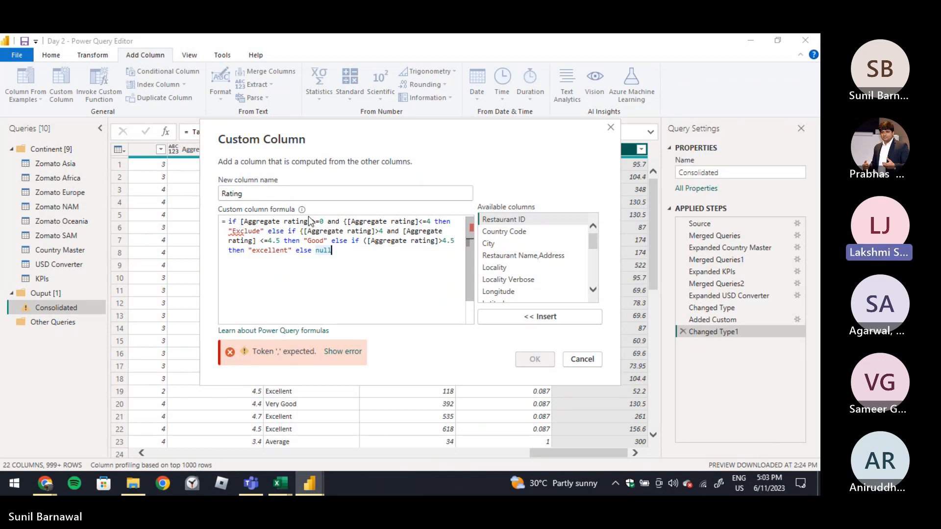
click(285, 222)
key(Left)
key(Left)
key(Left)
key(Left)
key(Left)
key(Left)
key(Left)
key(Left)
key(Left)
key(Left)
key(Left)
key(Left)
key(Left)
key(Left)
key(Right)
key(Right)
key(Right)
key(Right)
key(Right)
key(Right)
key(Right)
key(Right)
key(Right)
key(Right)
key(Right)
key(Right)
key(Right)
key(Right)
key(Right)
key(Right)
key(Right)
key(Right)
key(Right)
key(Right)
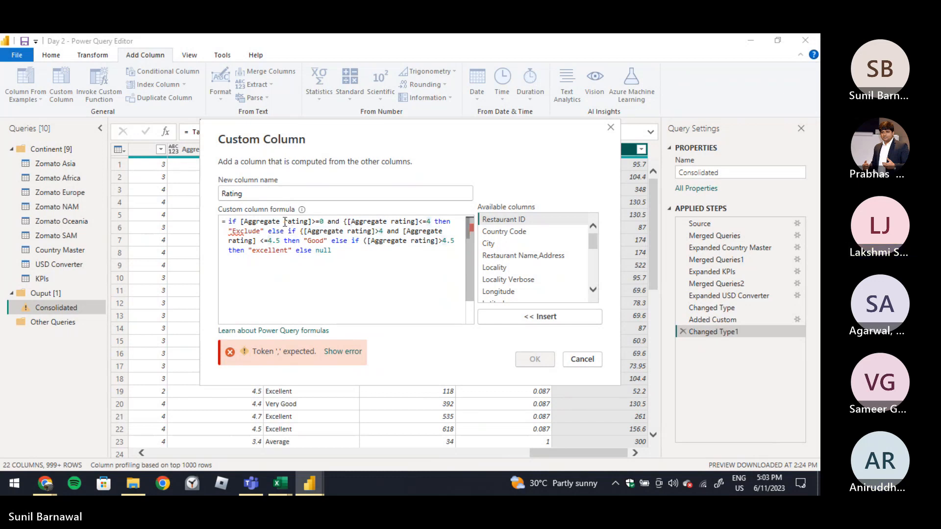
key(Left)
key(Left)
key(Left)
key(Left)
key(Left)
key(Left)
key(Left)
key(Left)
key(Left)
key(Left)
key(Left)
key(Left)
key(Left)
key(Left)
key(Left)
key(Left)
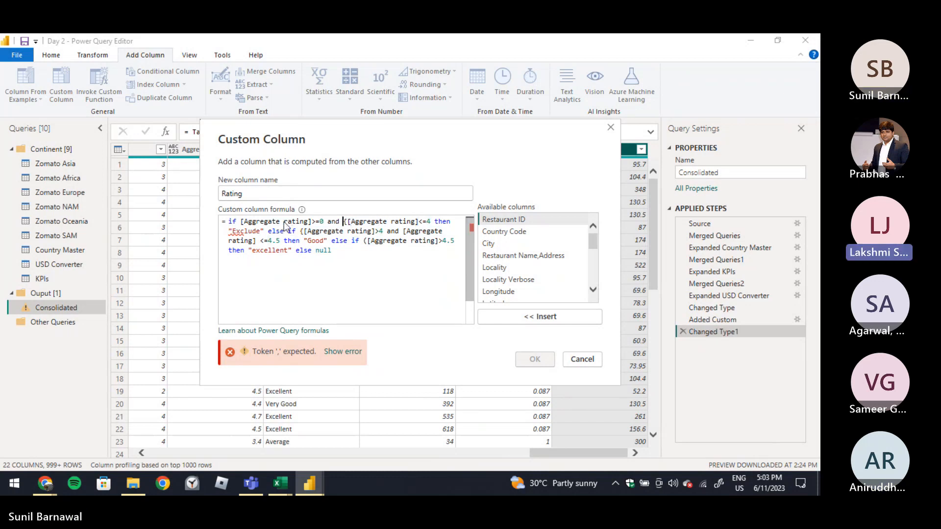
key(BackSpace)
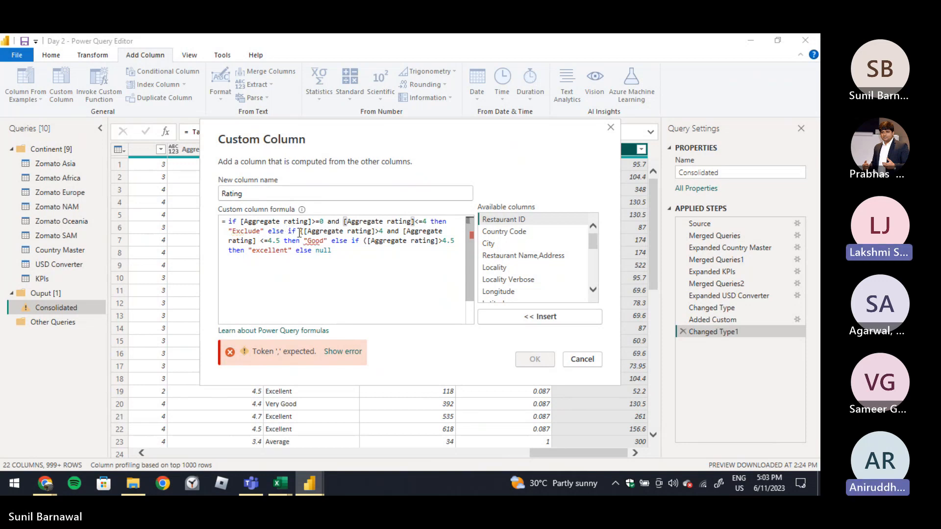
Delete the unmatched opening brackets before the [Aggregate rating]>4 and [Aggregate rating]>4.5 conditions in the Rating column's formula.
click(300, 232)
key(Delete)
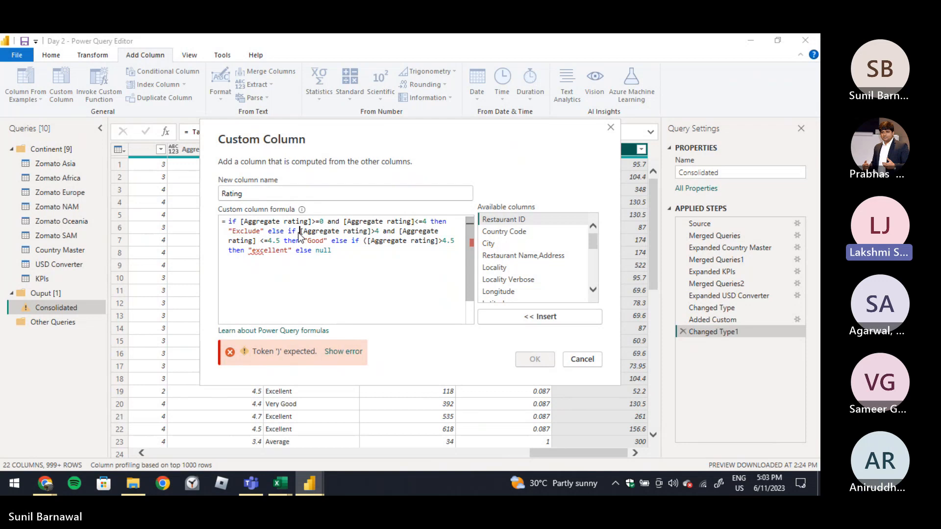
click(361, 249)
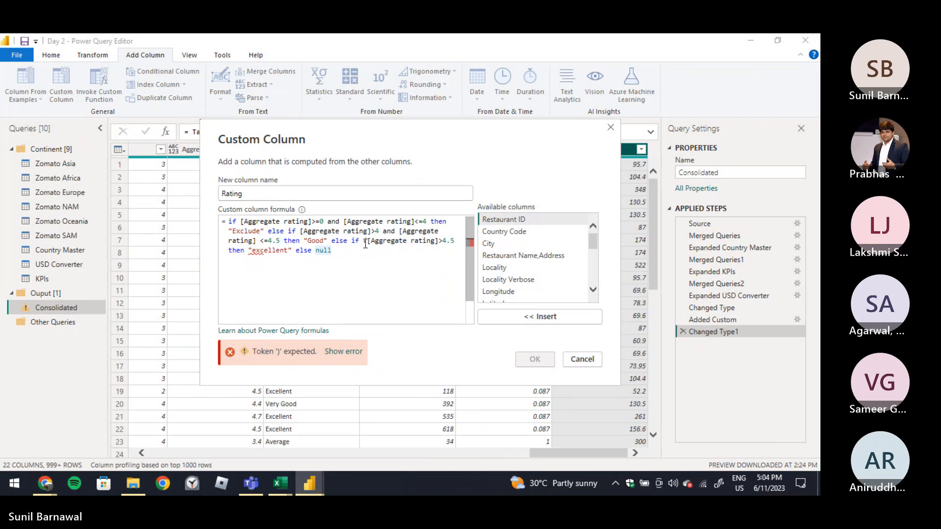
click(365, 244)
key(Delete)
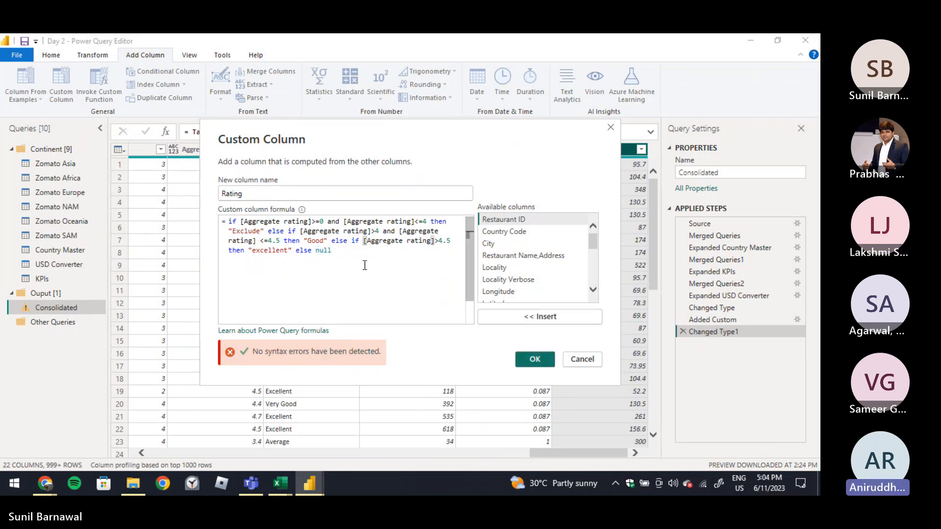
Add the Rating custom column to the Consolidated query and switch to the Microsoft Teams meeting window.
click(365, 265)
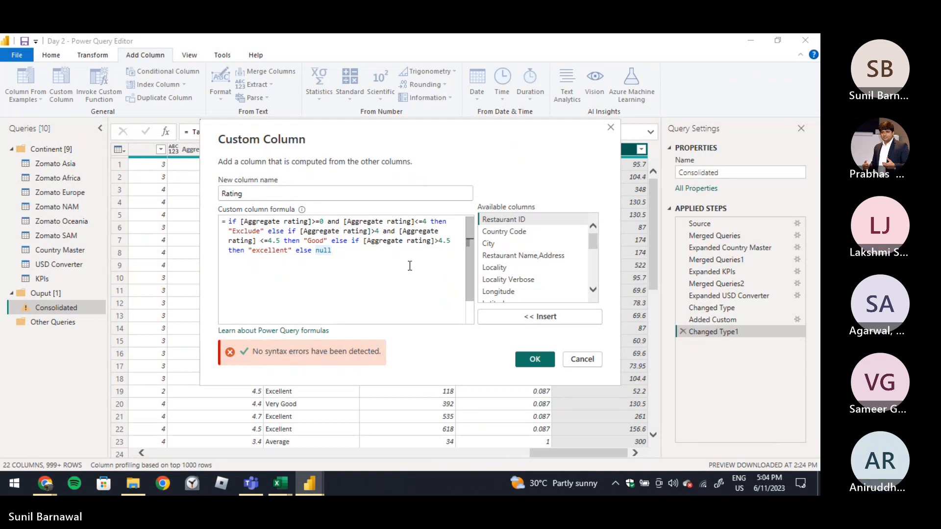
click(534, 360)
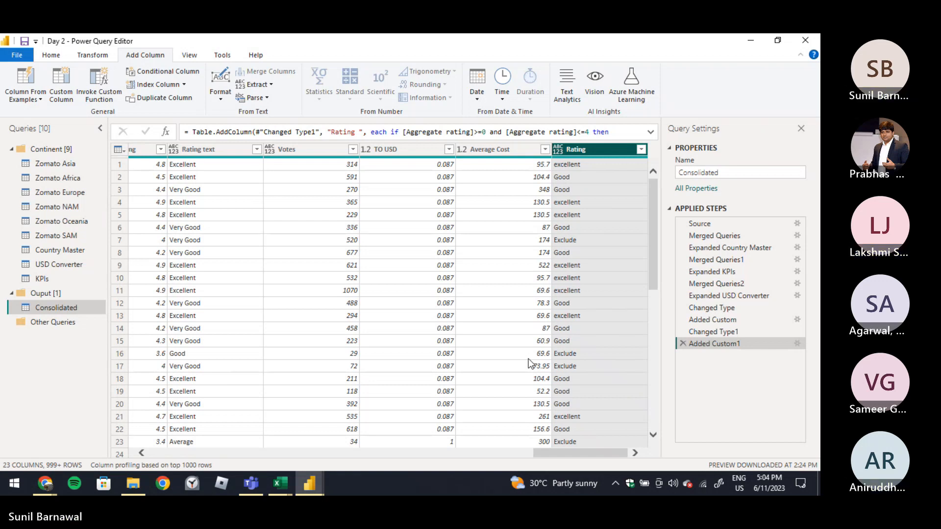
key(alt+Tab)
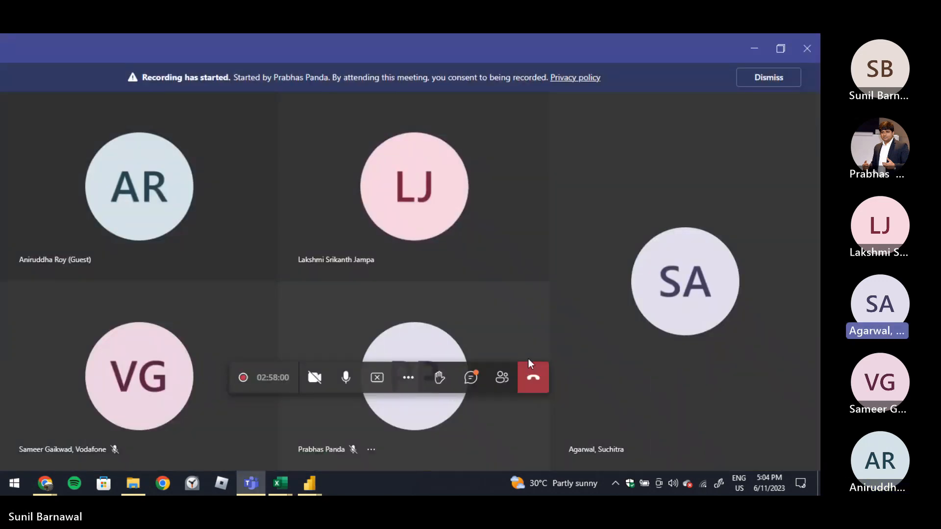
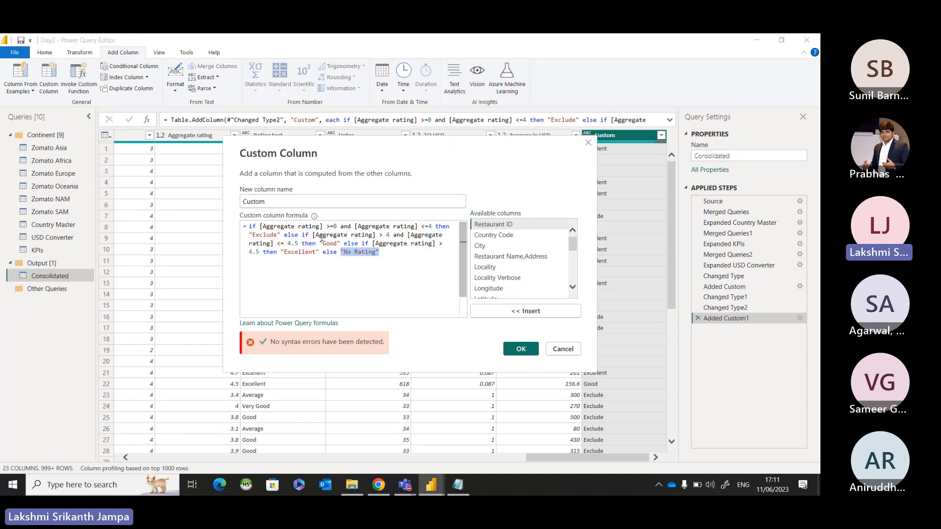
Review the if conditions and the "No Rating" fallback in the Custom column's formula by highlighting each part.
drag(319, 252, 249, 222)
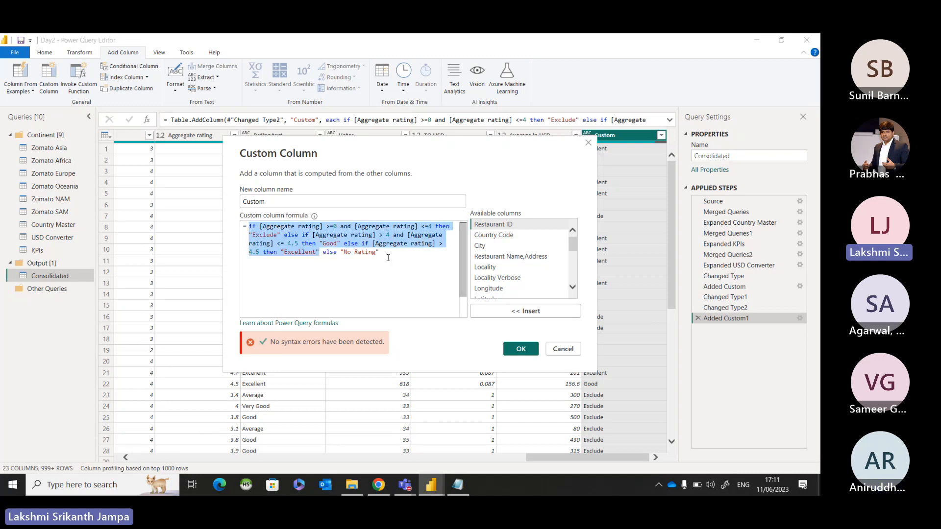
click(392, 260)
drag(390, 253, 344, 252)
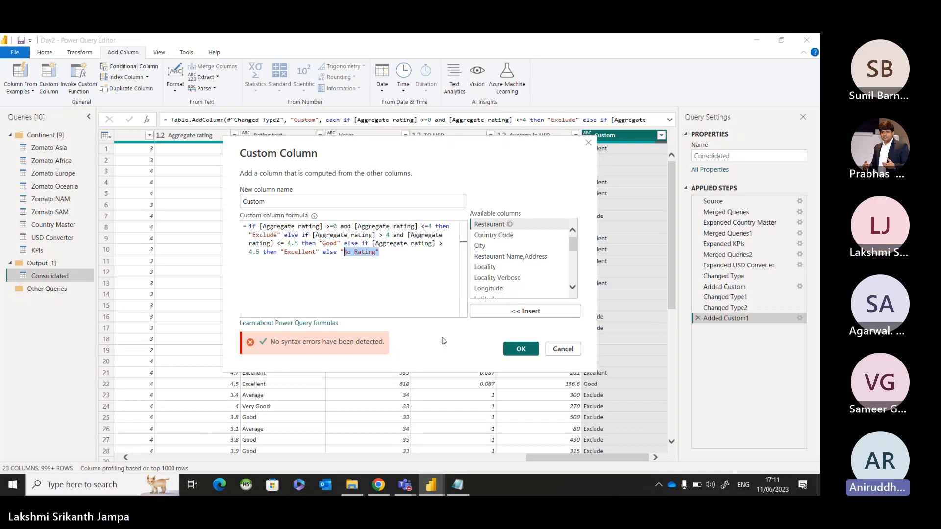
click(427, 269)
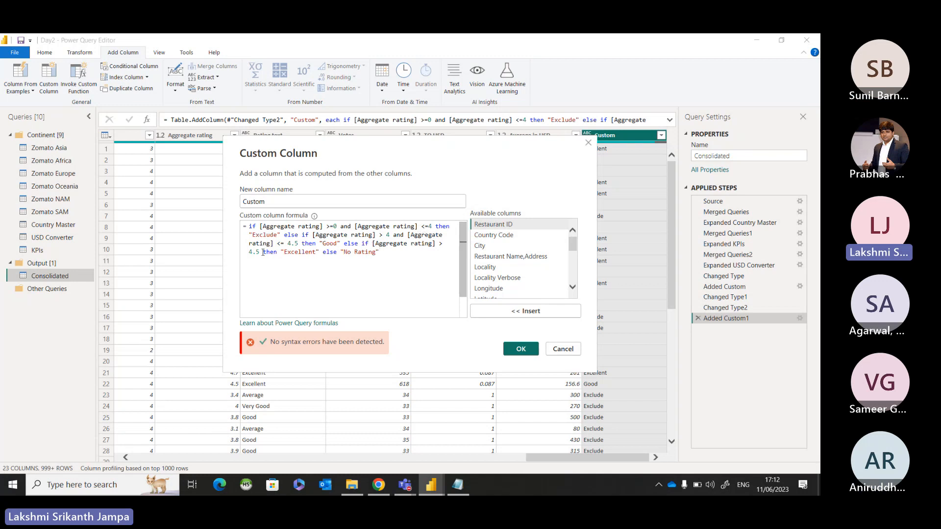
Replace the Exclude, Good and Excellent results in the Custom column's formula with 10000, 20000 and 30000.
drag(249, 234, 281, 237)
text(10000)
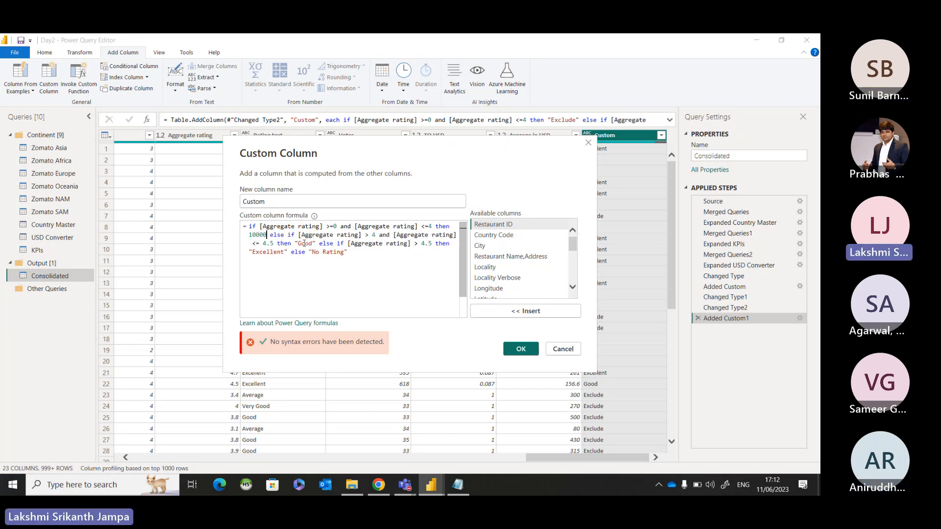
drag(294, 243, 316, 244)
text(20000)
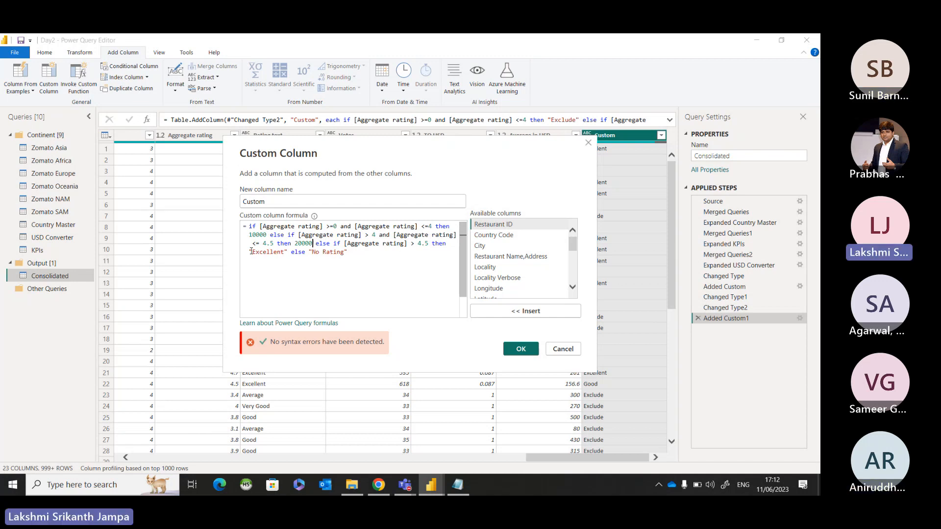
drag(251, 252, 290, 252)
key(BackSpace)
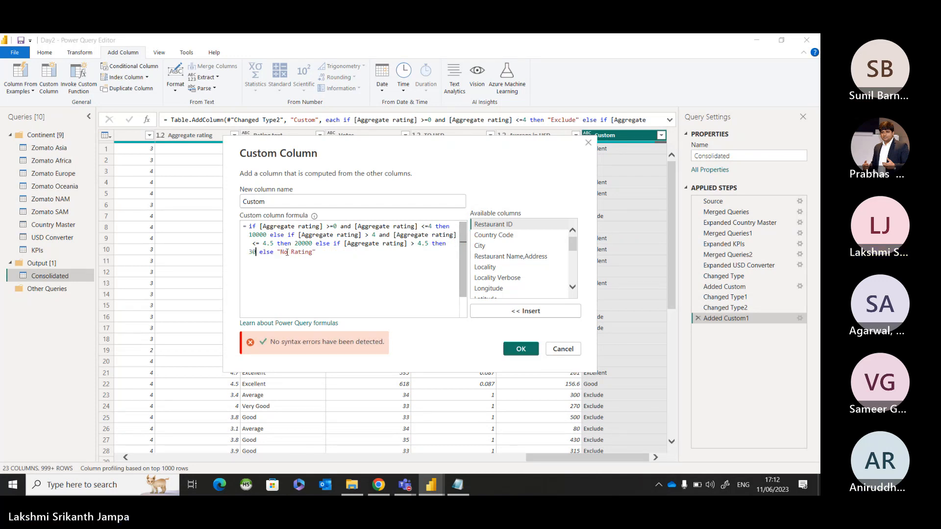
text(30000)
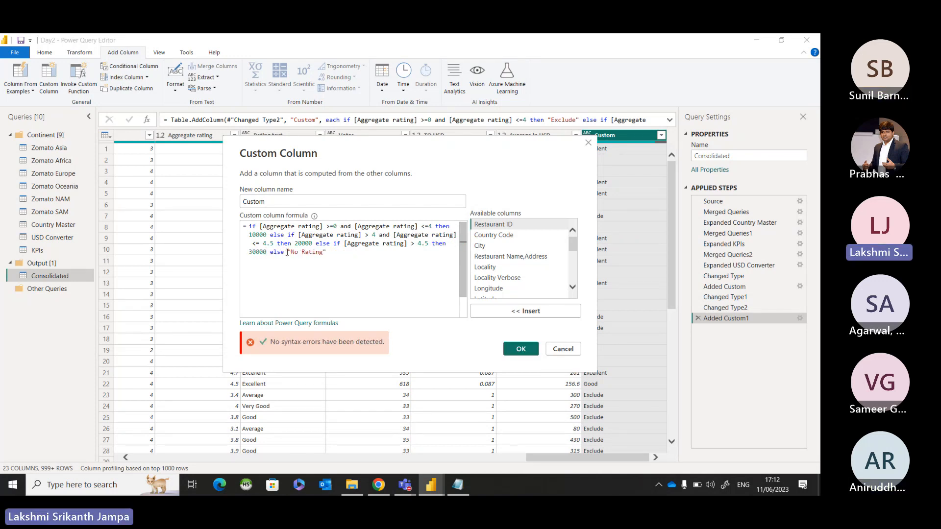
Set the formula's else result to 0 in place of "No Rating" and apply the Custom column's changes.
drag(288, 252, 329, 250)
text(0)
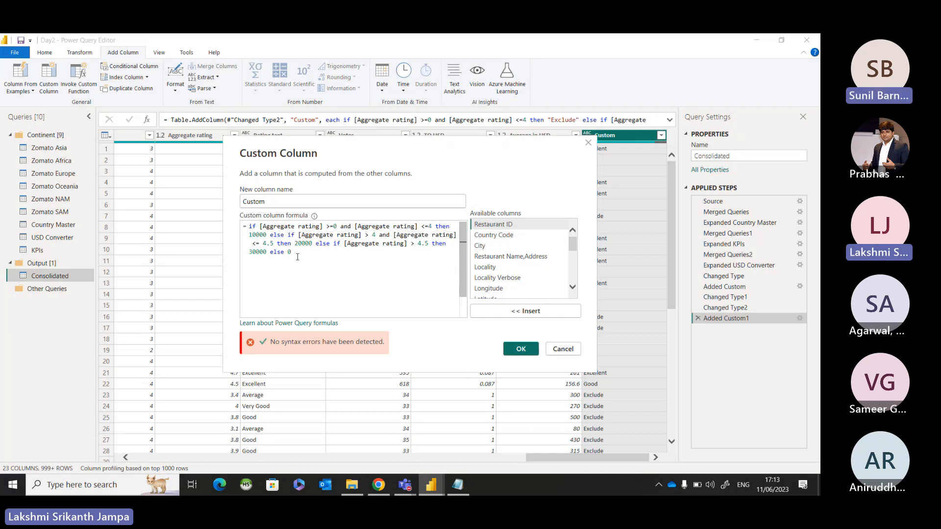
click(520, 349)
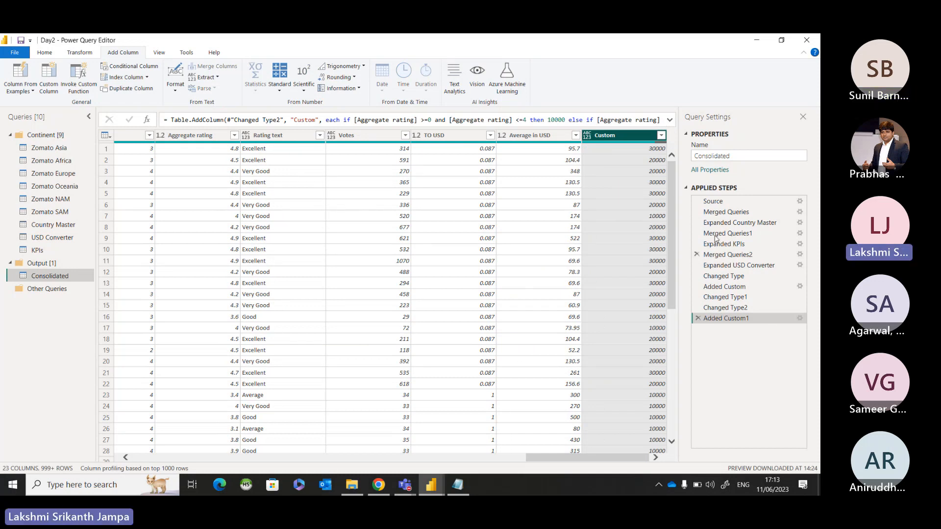
Inspect the Custom column's filter values and close the filter list without filtering.
click(661, 135)
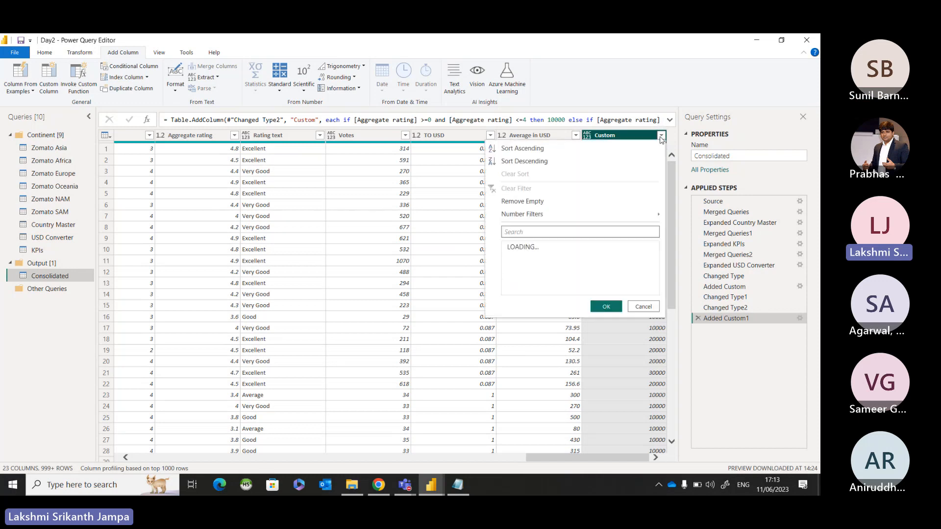
click(641, 304)
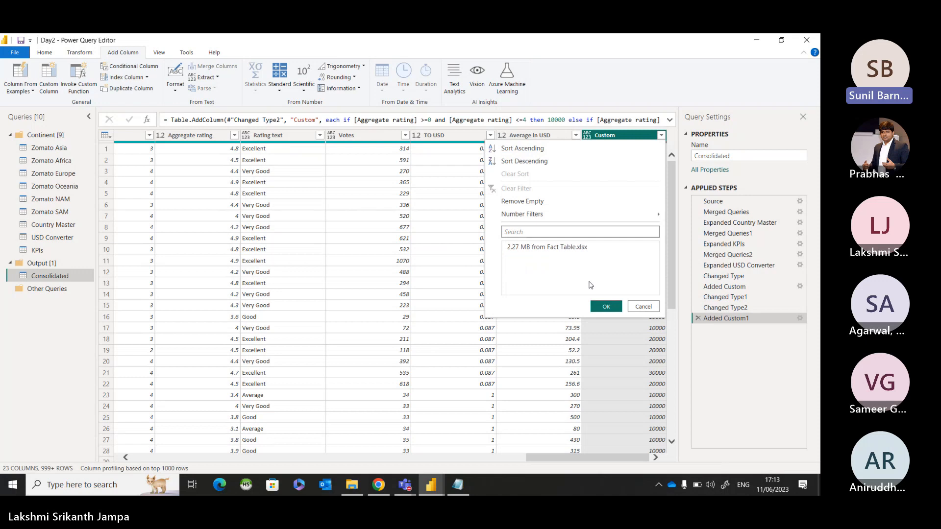
click(637, 307)
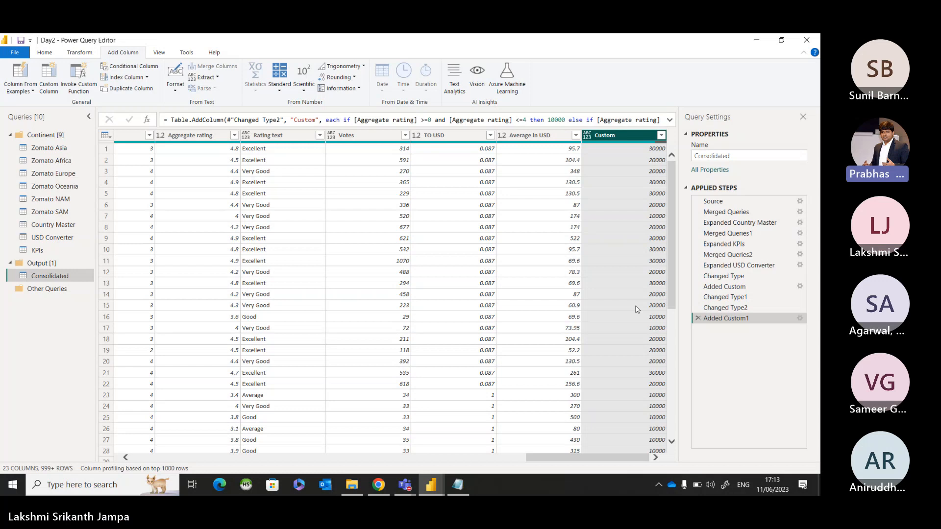
Edit the Custom column's formula down to if [Aggregate rating] <=4 then 10000 else 0, removing the >=0 condition and both else-if clauses.
click(800, 318)
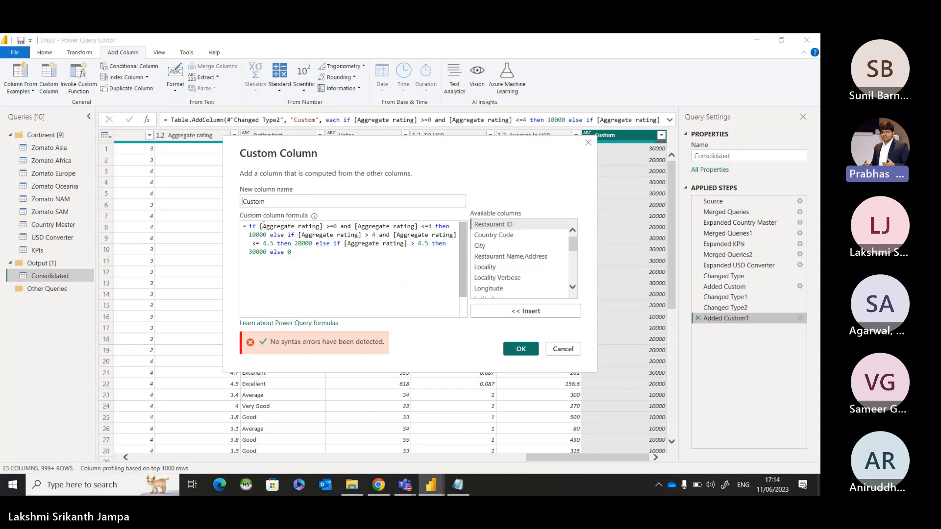
drag(260, 226, 355, 227)
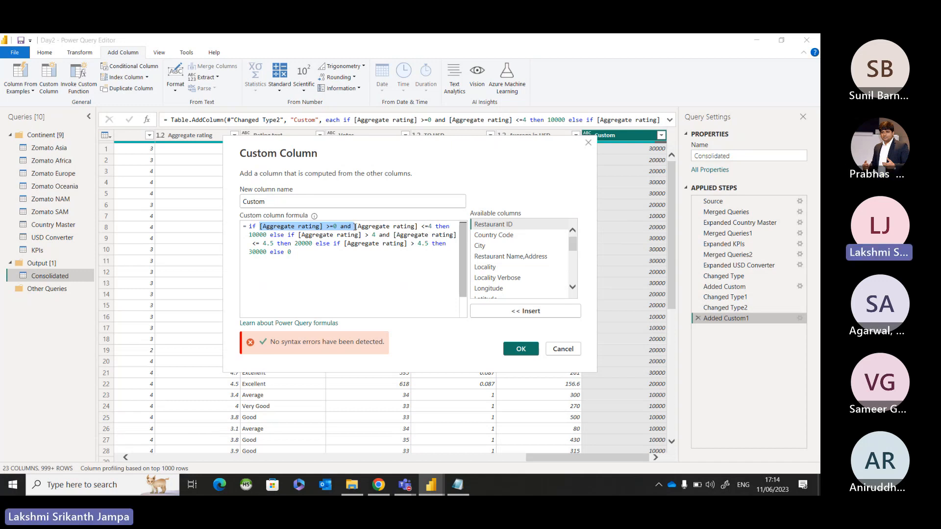
key(BackSpace)
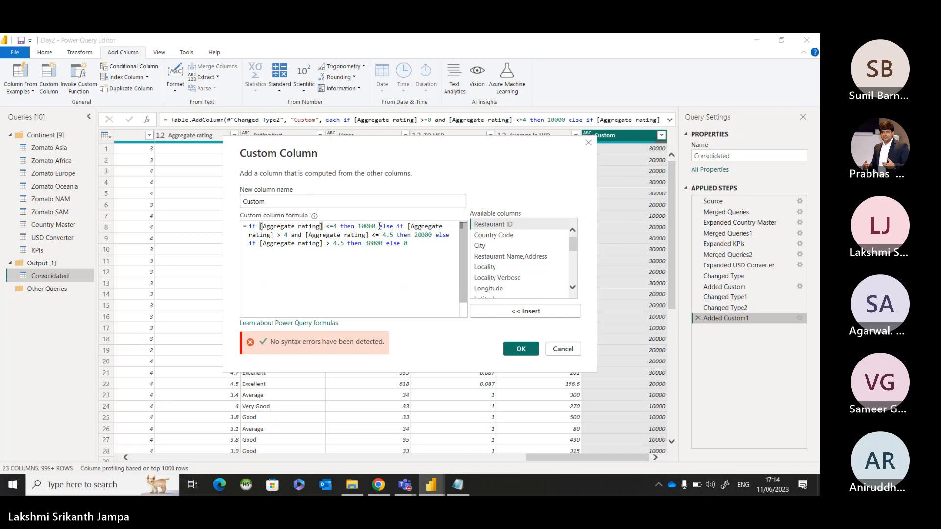
drag(379, 226, 386, 244)
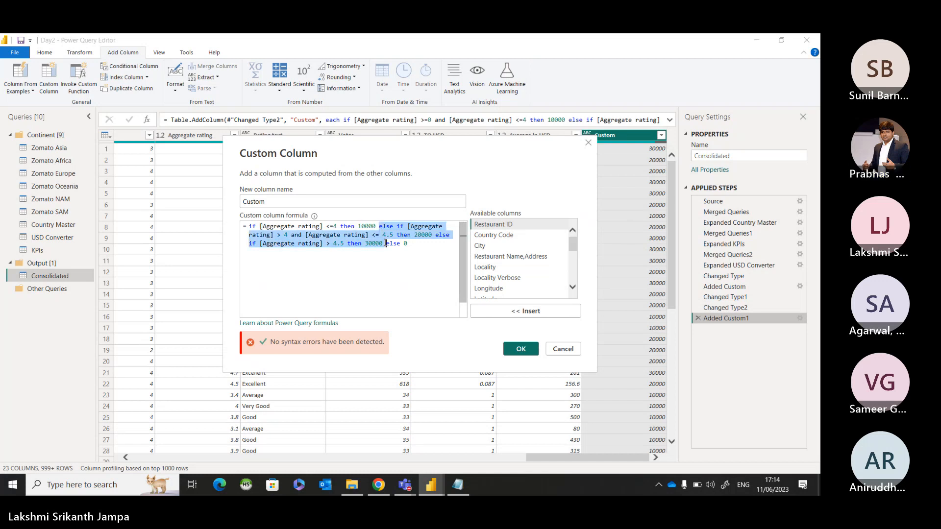
key(Delete)
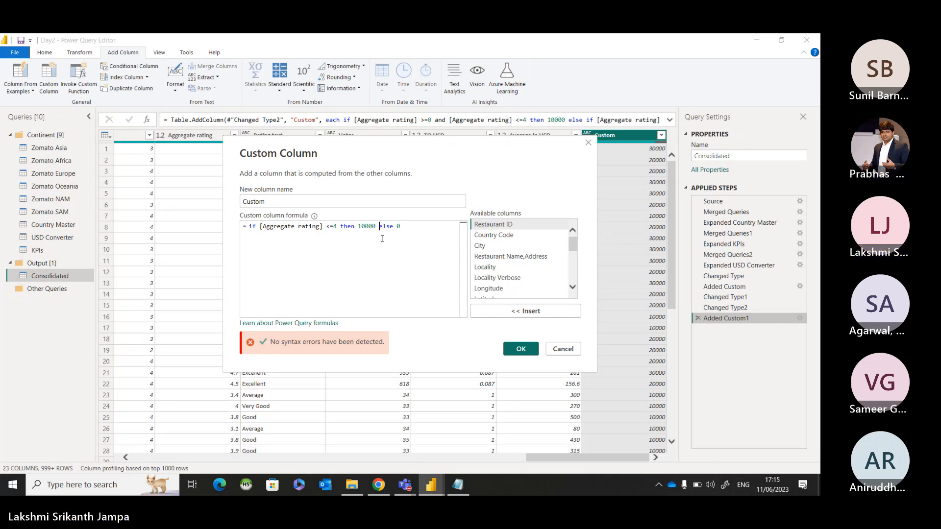
Insert the clause else if [Aggregate rating] < 4.5 then 20000 before the final else in the Custom column's formula.
text(ekse)
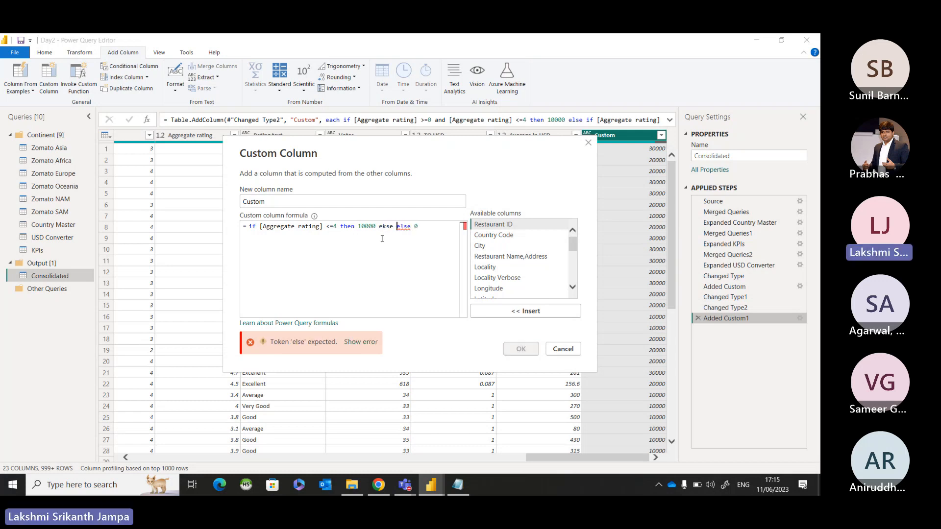
key(BackSpace)
key(BackSpace)
key(BackSpace)
key(BackSpace)
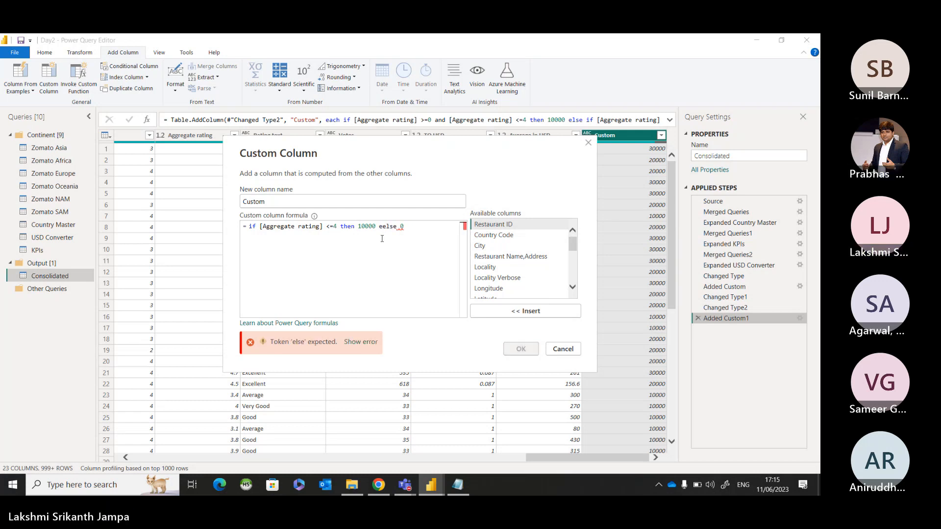
text(lse if)
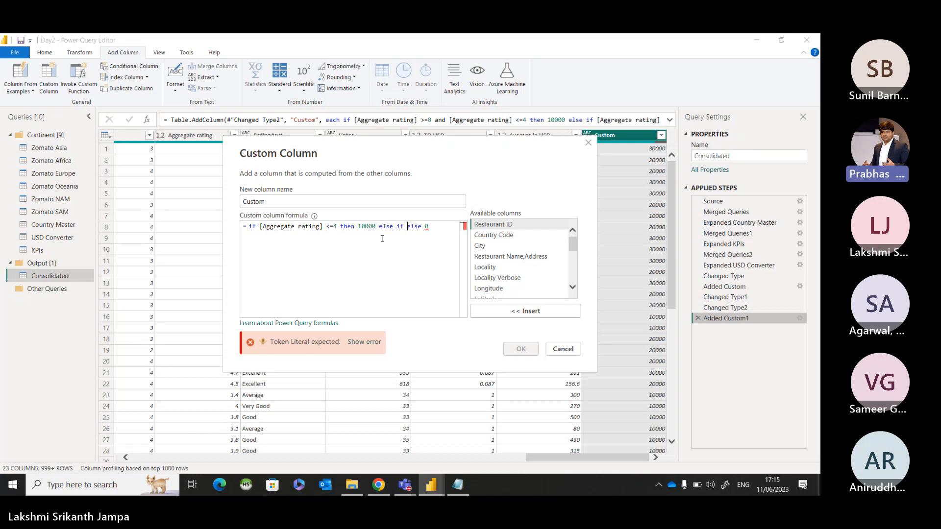
scroll(508, 289, down, 4)
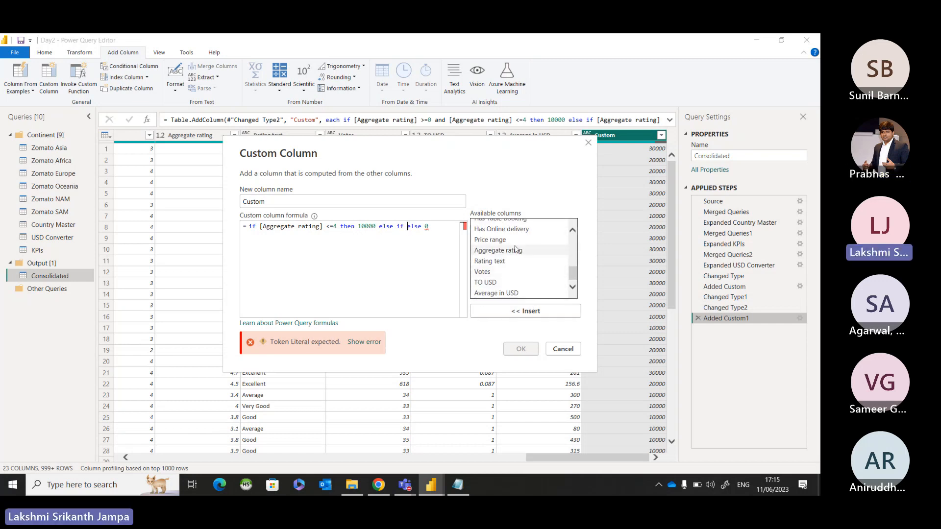
click(515, 252)
double_click(514, 252)
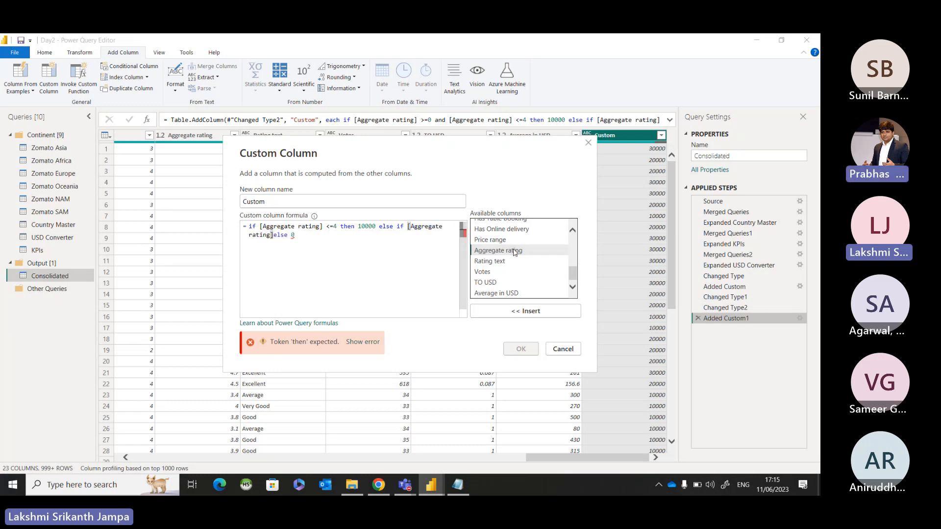
text(< 4.5)
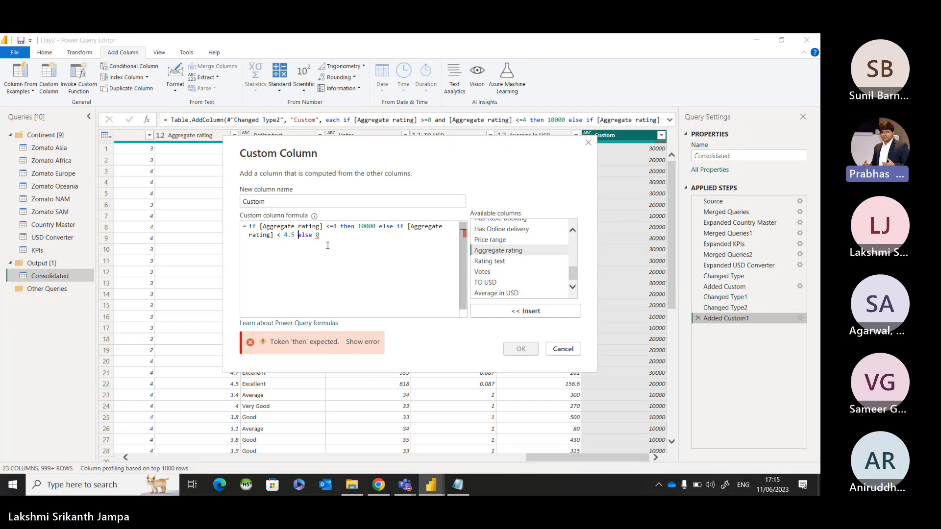
text( then )
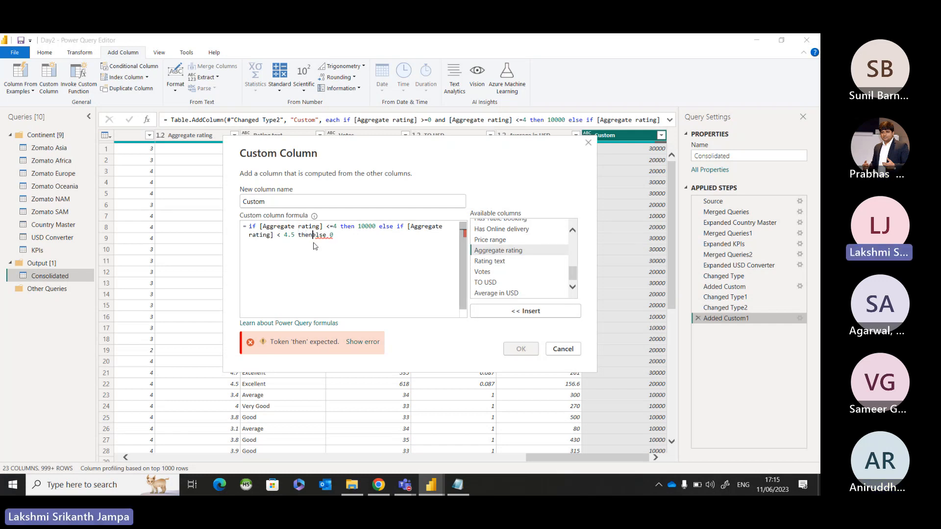
text(20000)
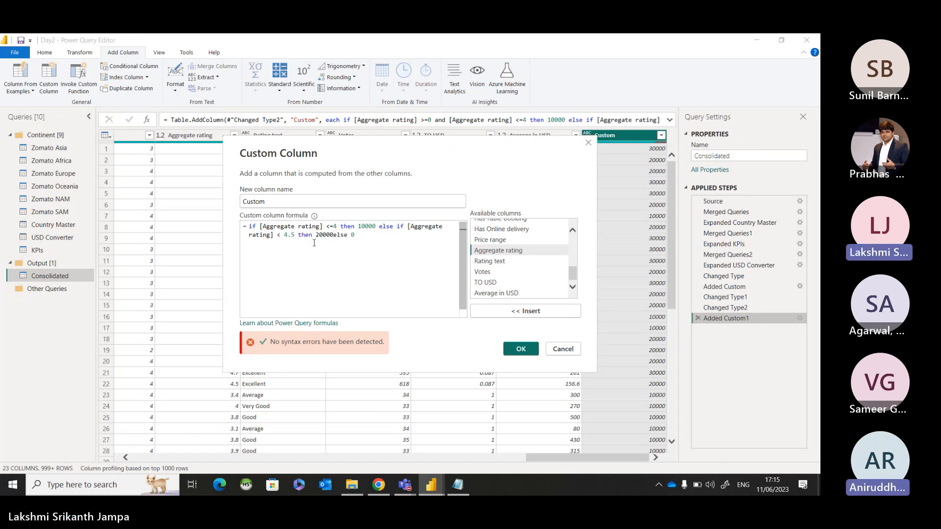
Add the clause else if [Aggregate rating] < 5 then 30000 before else 0 and apply the Custom column's formula.
text( else if)
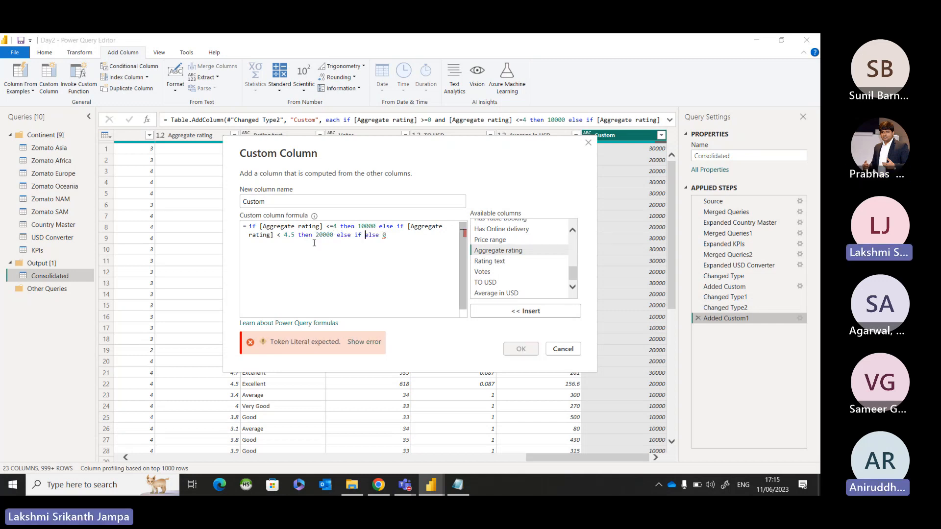
double_click(505, 250)
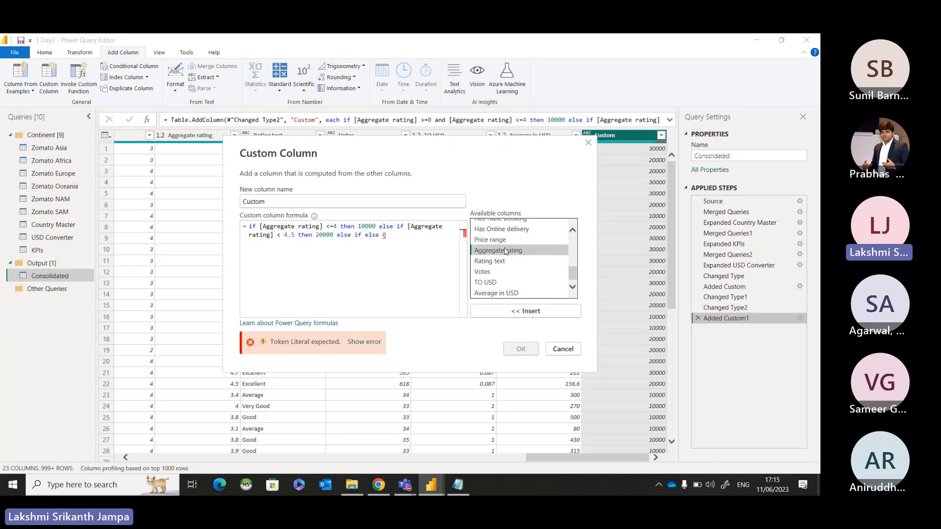
text(<)
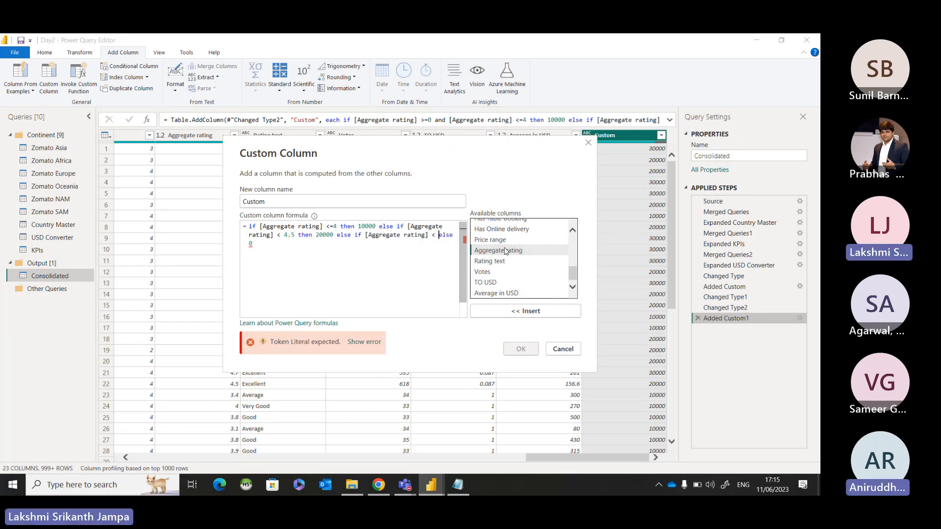
text(  5 then )
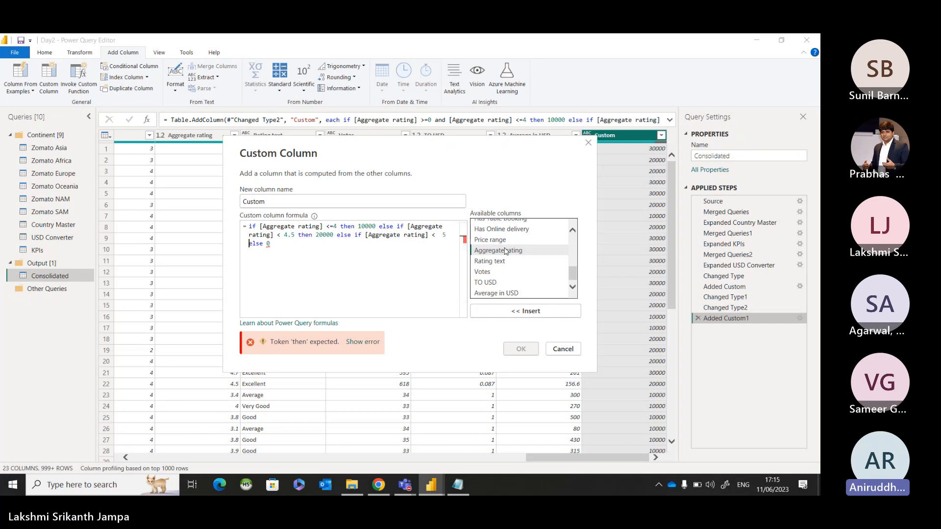
text(30000)
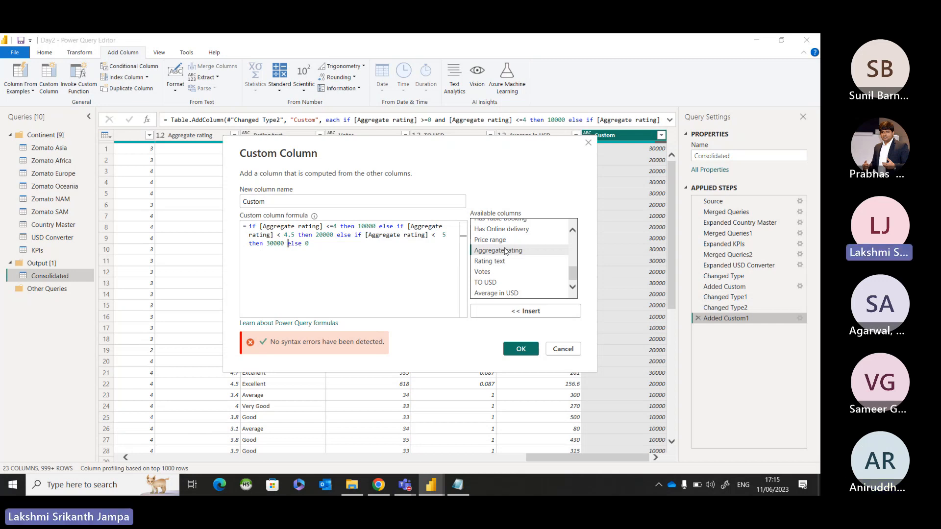
click(520, 348)
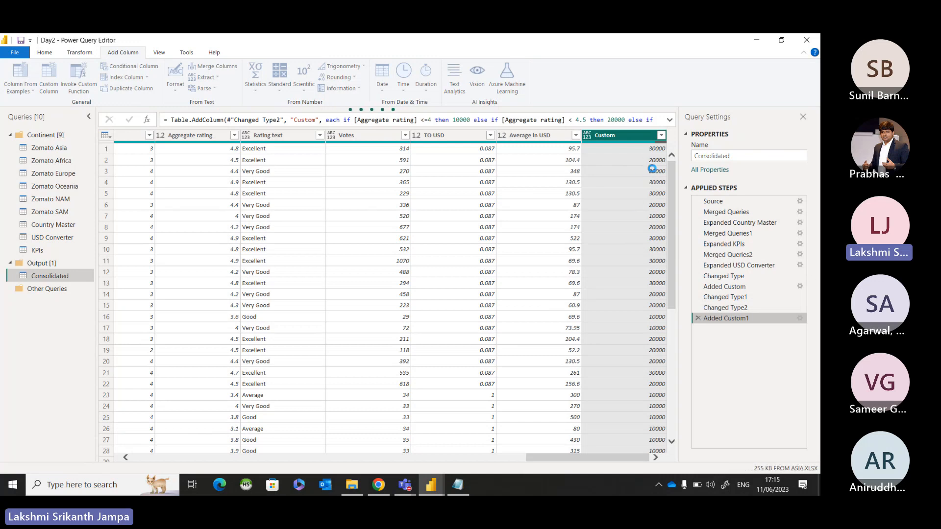
Load the full list of filter values for the recalculated Custom column and close it without filtering.
click(661, 135)
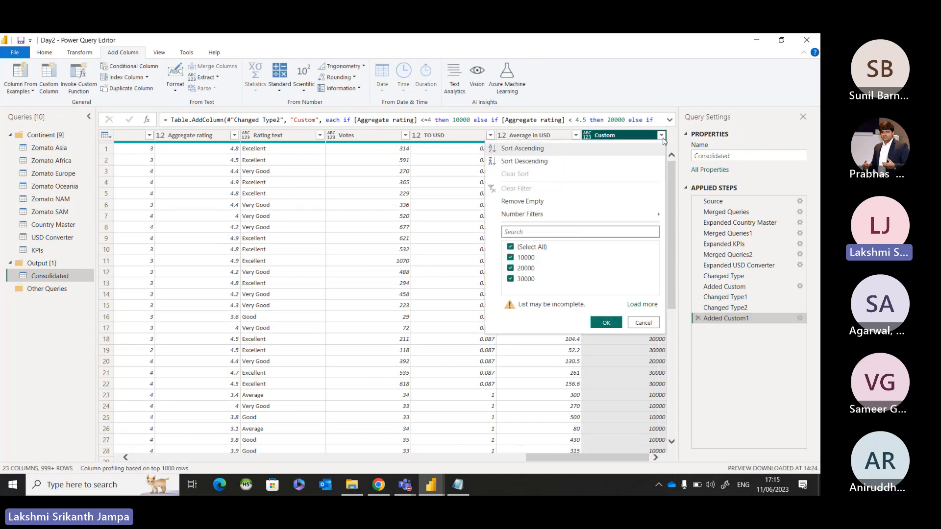
click(637, 305)
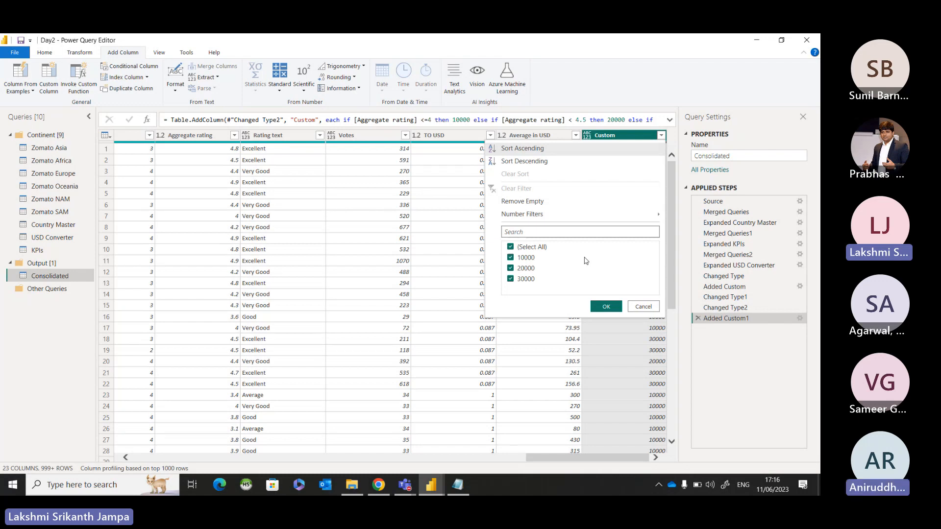
click(642, 308)
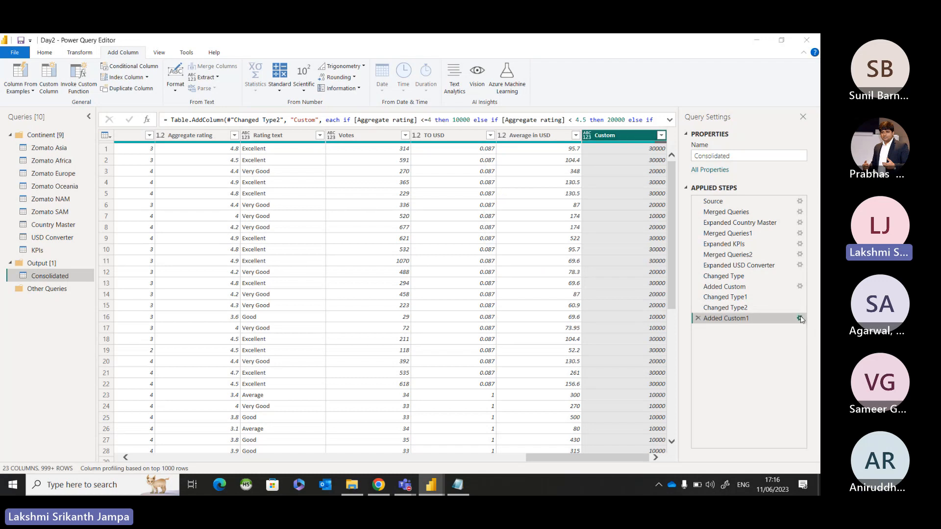
Review the Added Custom1 step's clauses in the conditional column settings and close them without changes.
click(800, 319)
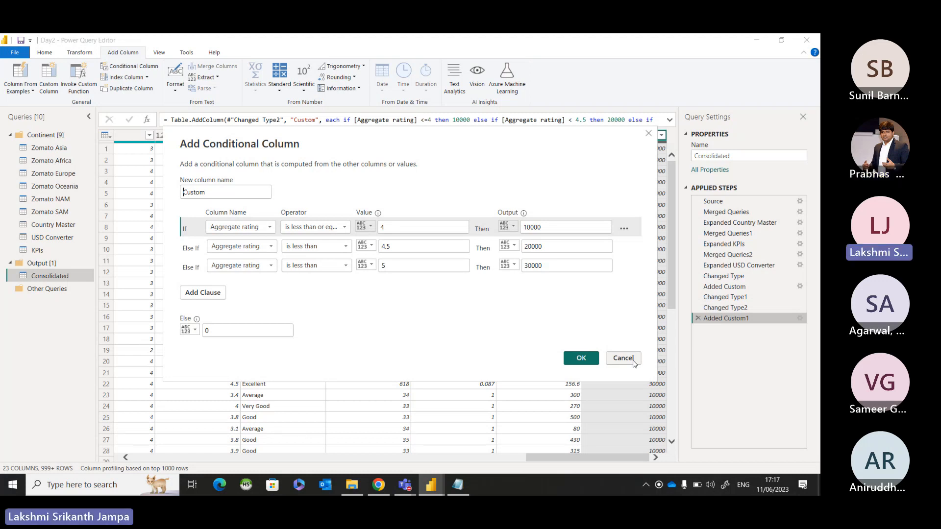
click(633, 361)
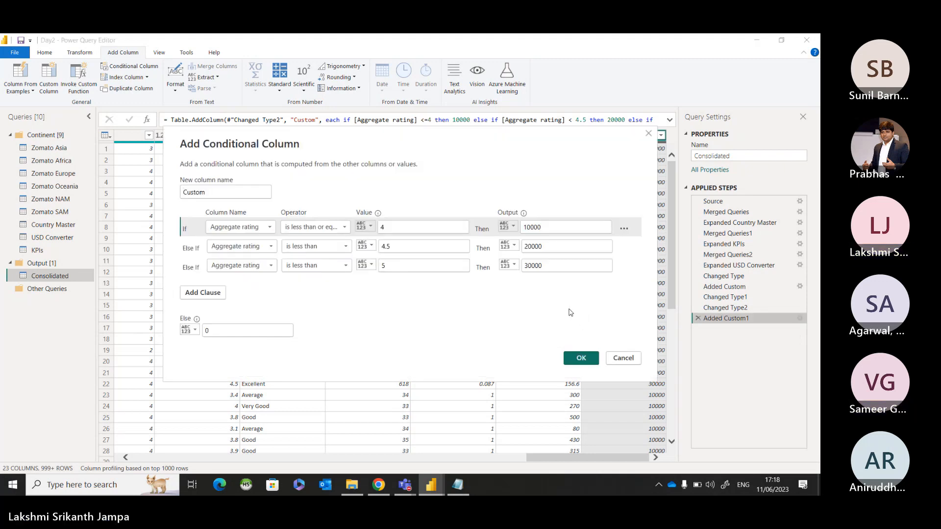
click(623, 358)
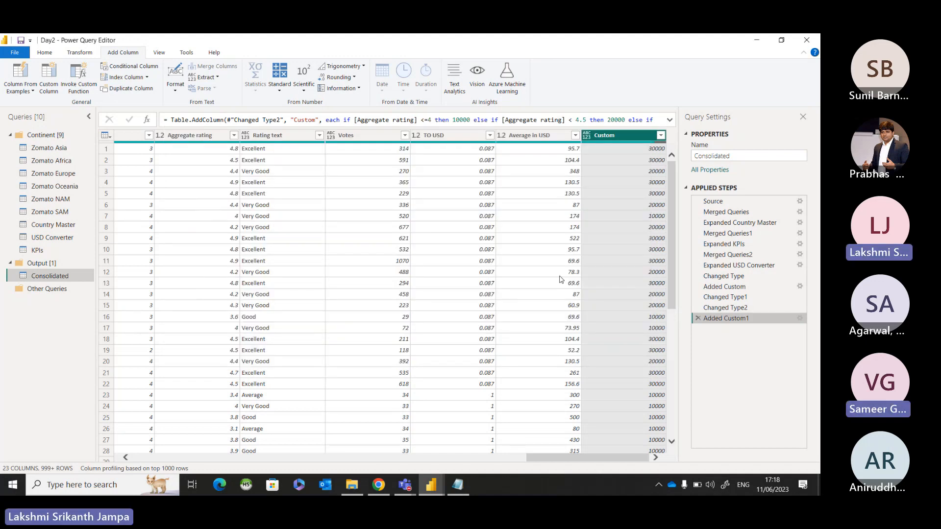
Reopen the Added Custom1 settings, point out the Conditional Column command for comparison, and close the settings without changes.
click(799, 318)
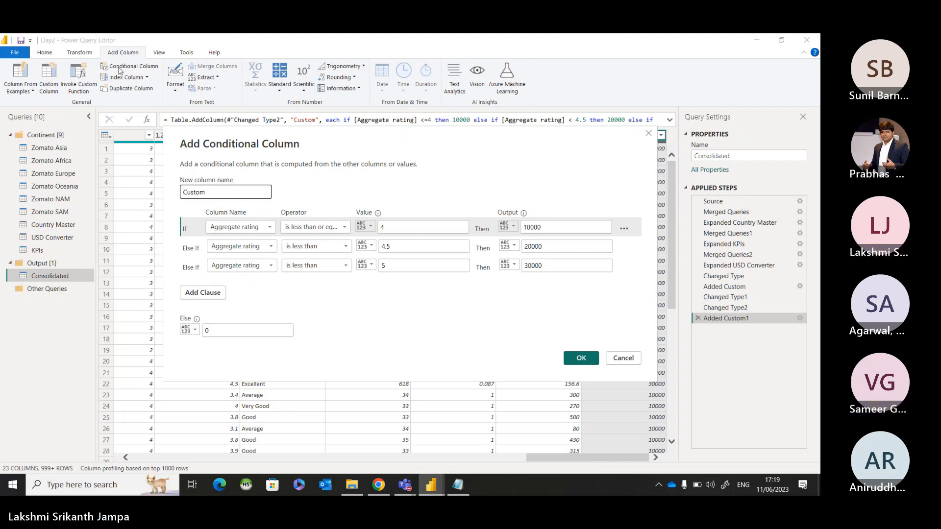
key(ctrl)
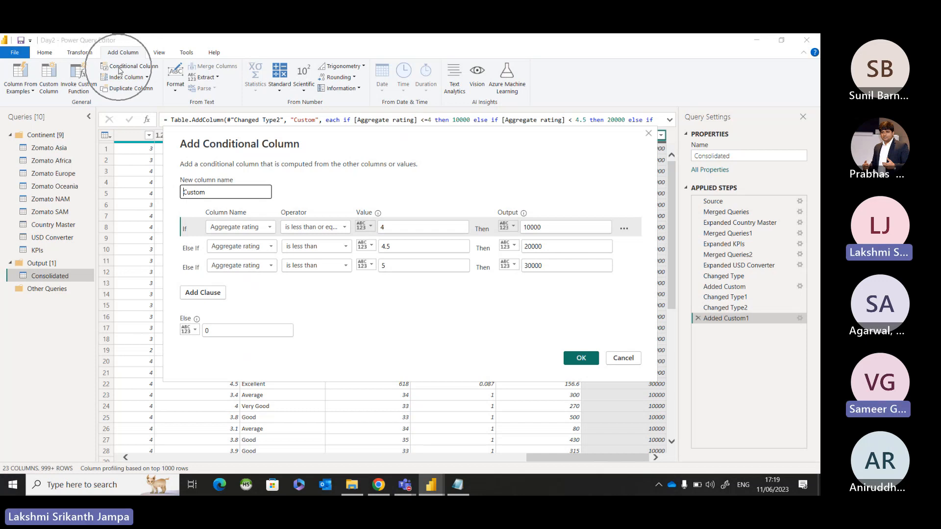
key(ctrl)
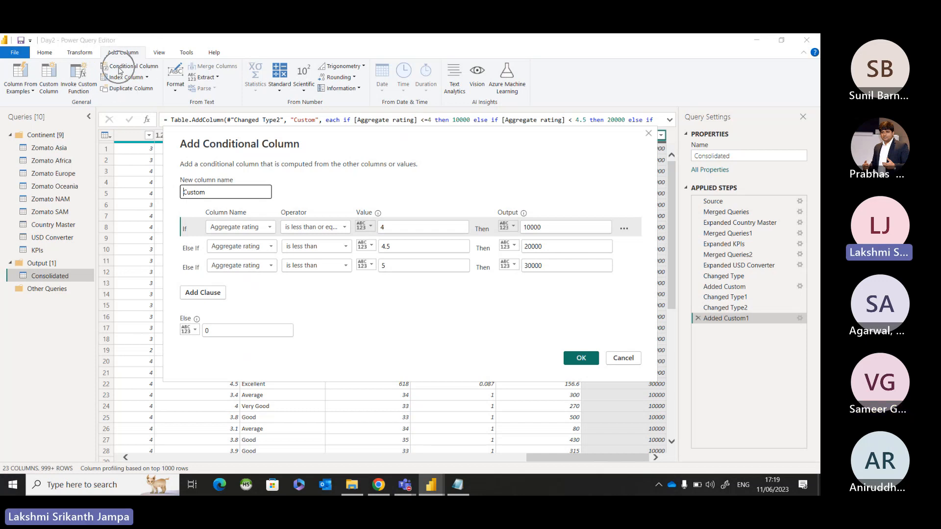
key(ctrl)
key(ctrl)
key(ctrl)
key(ctrl)
key(ctrl)
click(618, 360)
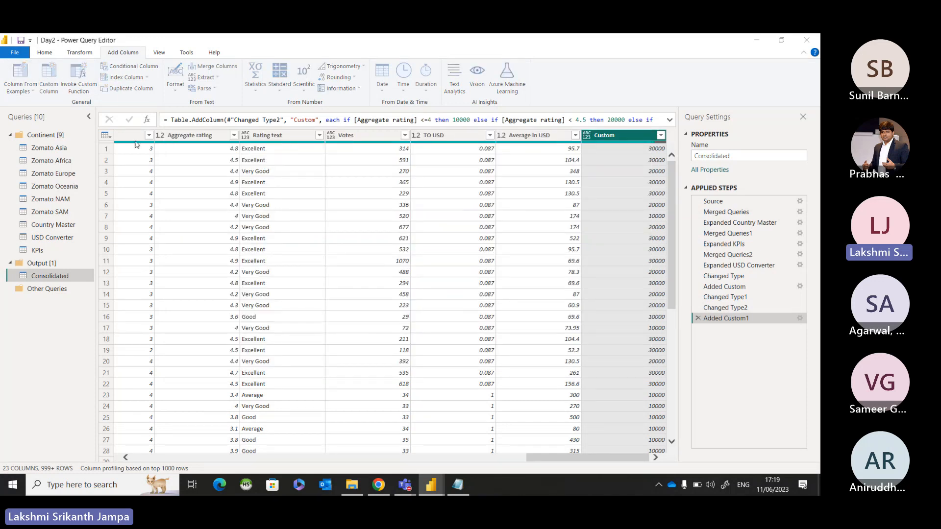
Compare the blank Custom Column and Add Conditional Column dialogs, closing each without adding a column.
click(48, 79)
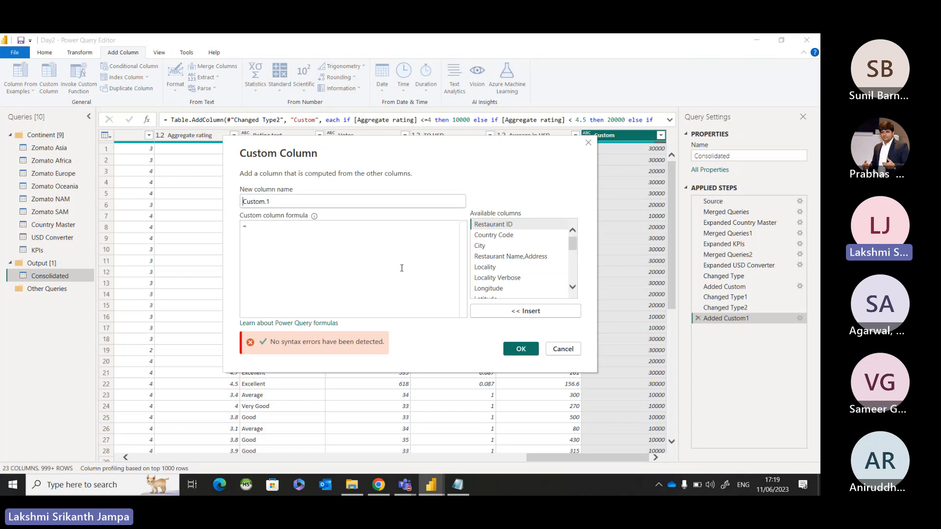
click(563, 349)
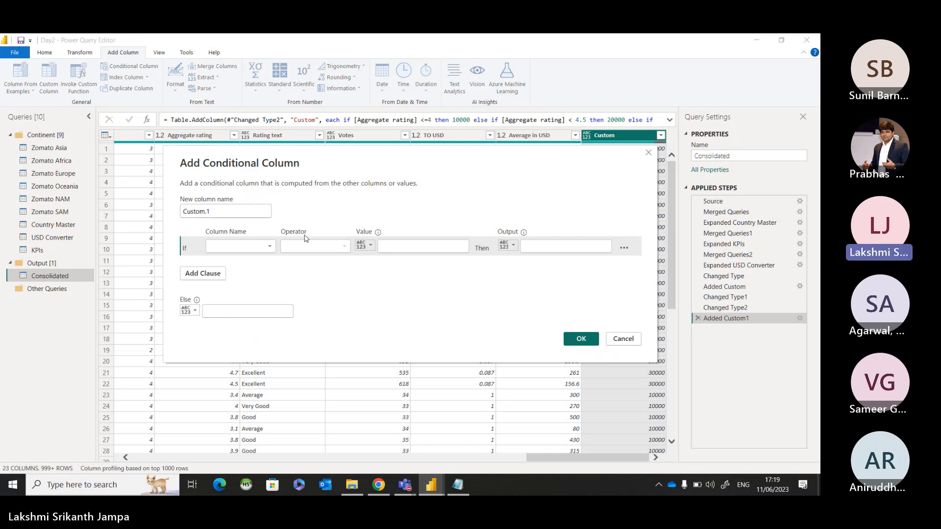
click(623, 339)
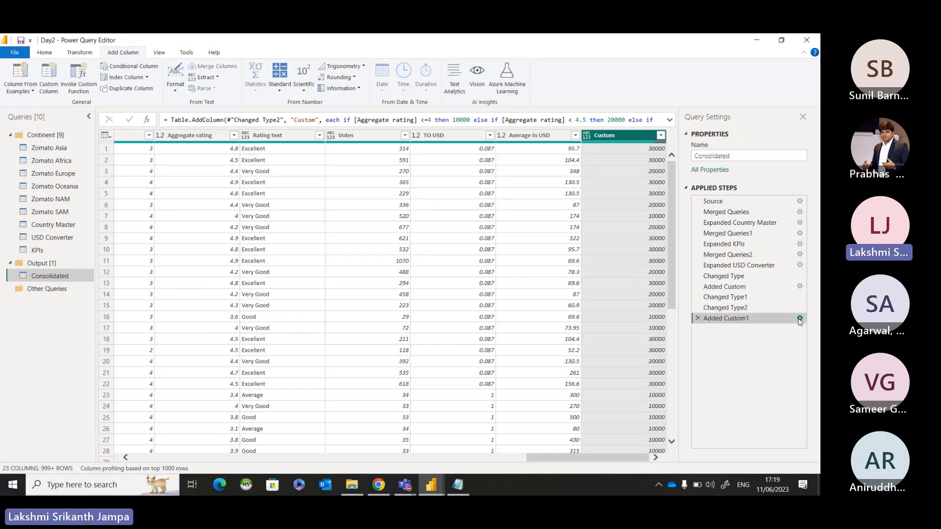
Review the rating clauses in the Added Custom1 step's conditional column settings again, closing them each time without changes.
click(800, 319)
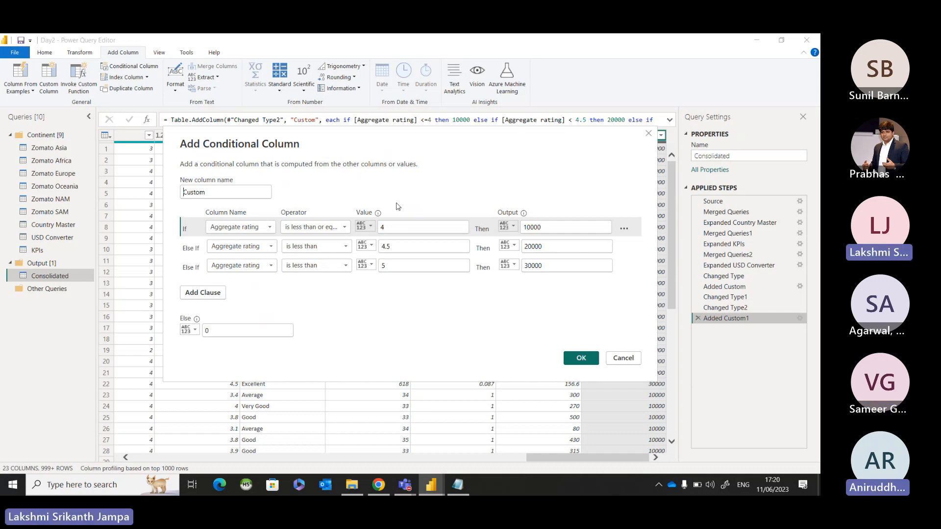
click(630, 361)
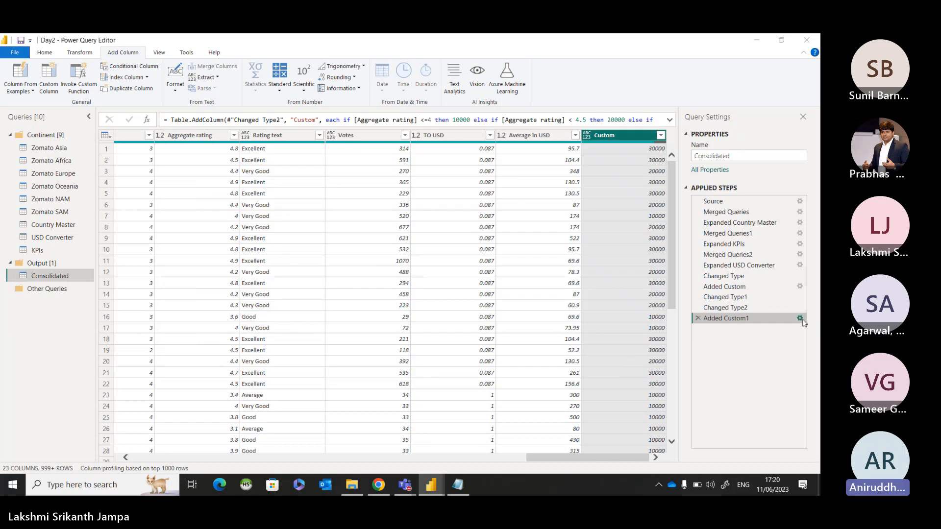
double_click(703, 321)
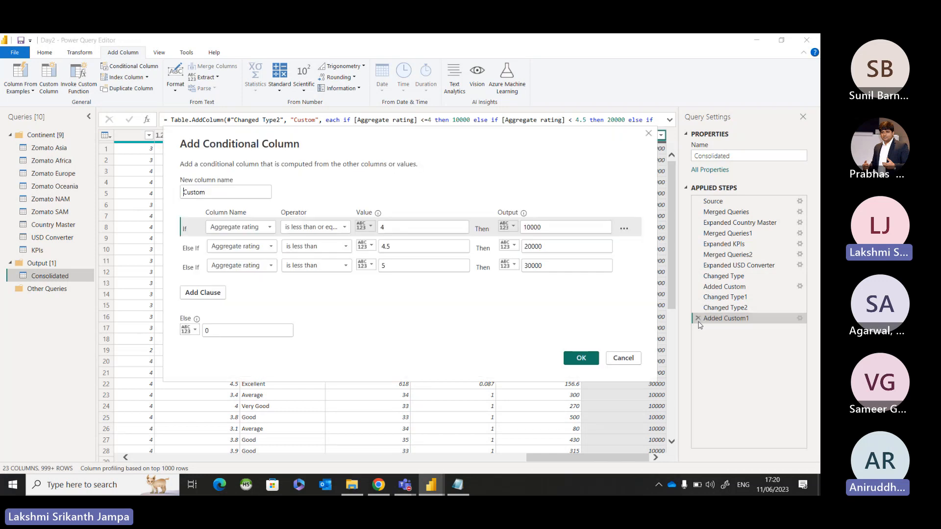
click(616, 359)
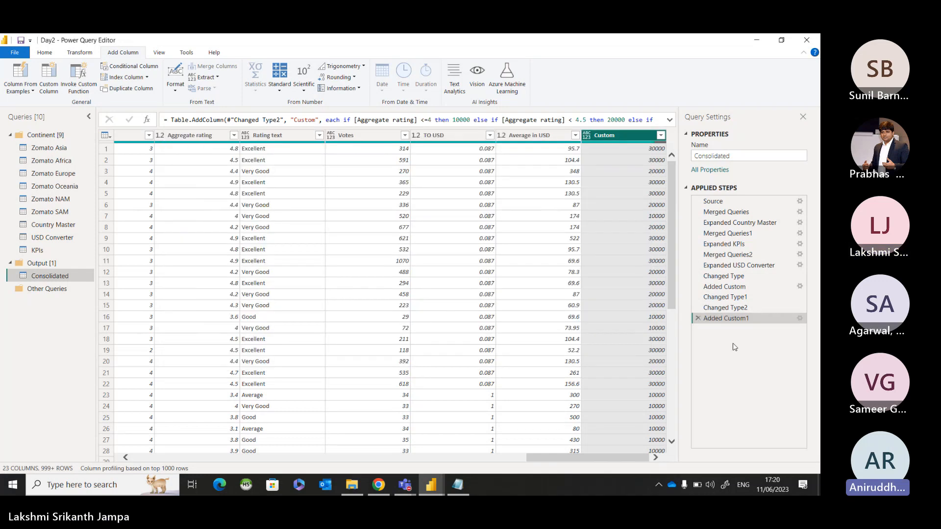
click(800, 318)
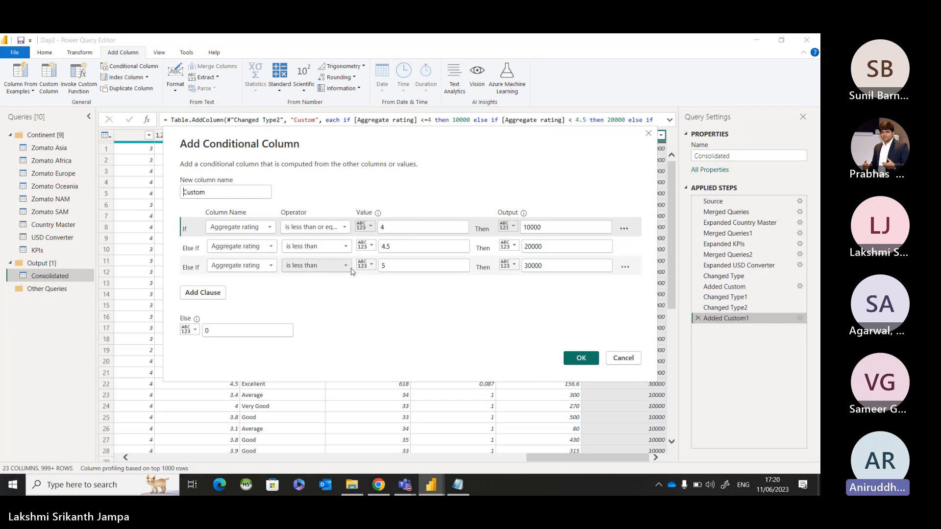
click(623, 358)
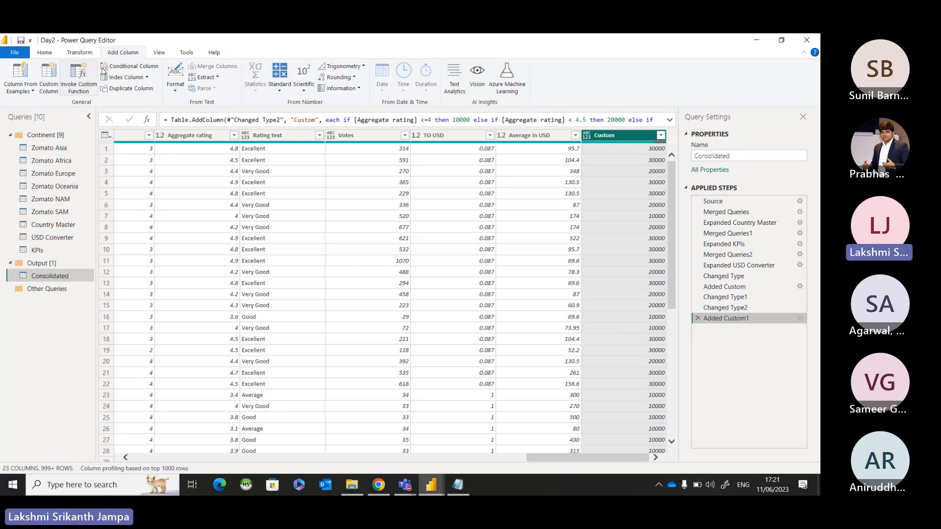
Start a new conditional column whose first condition tests whether Aggregate rating is less than or equal to 4.
click(117, 71)
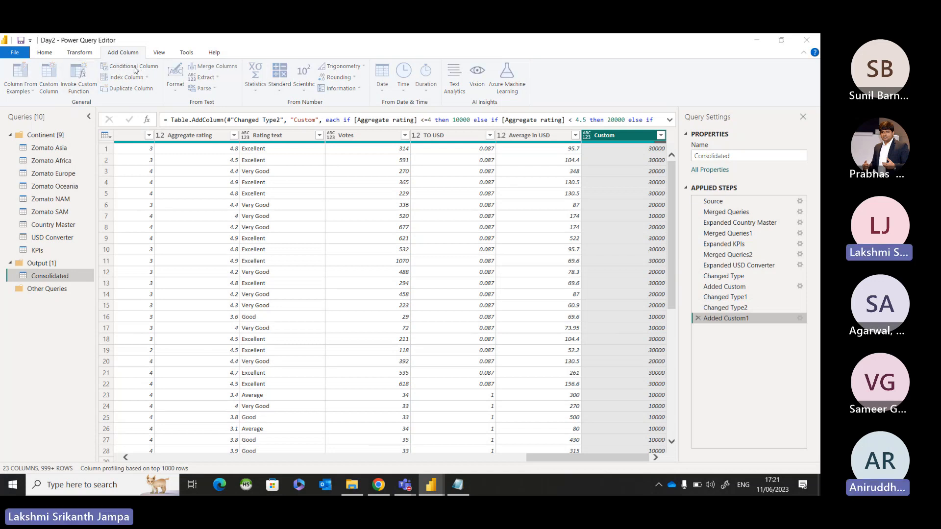
click(265, 247)
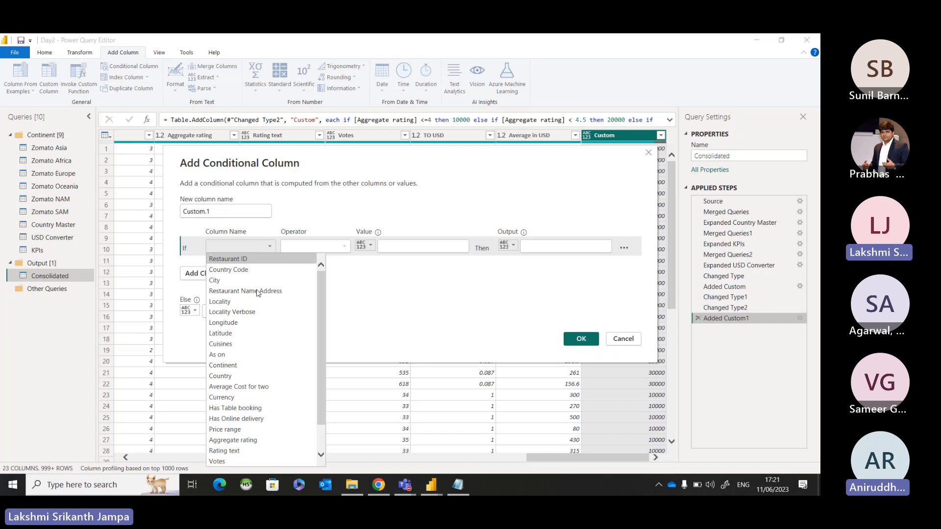
scroll(267, 343, down, 1)
click(273, 408)
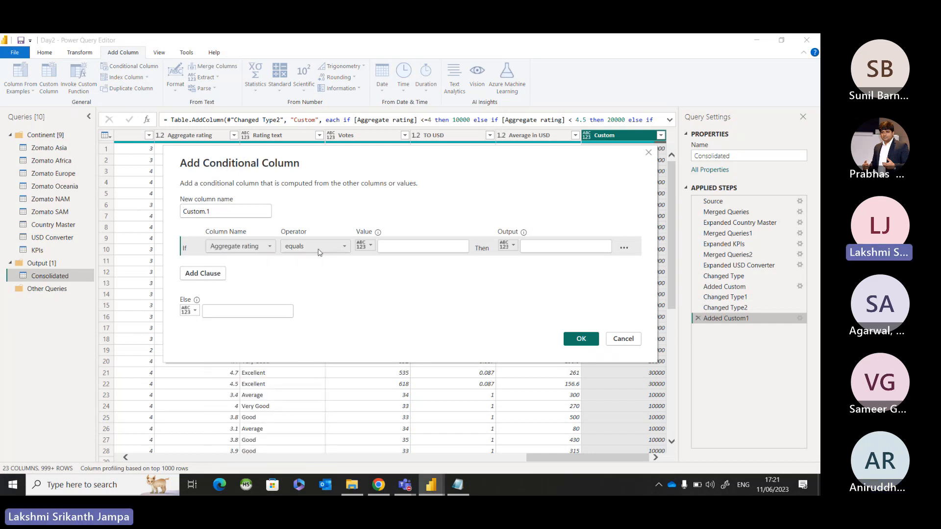
click(319, 250)
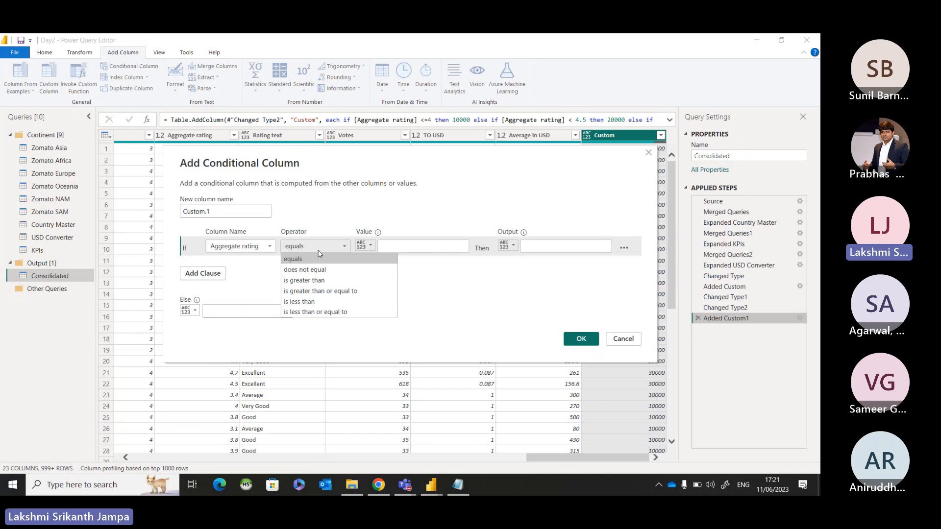
click(316, 291)
click(400, 247)
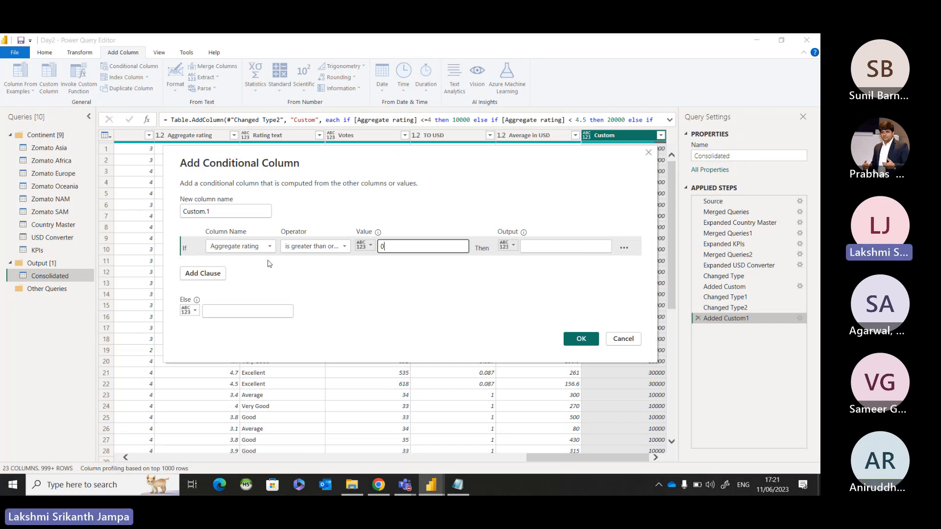
double_click(387, 247)
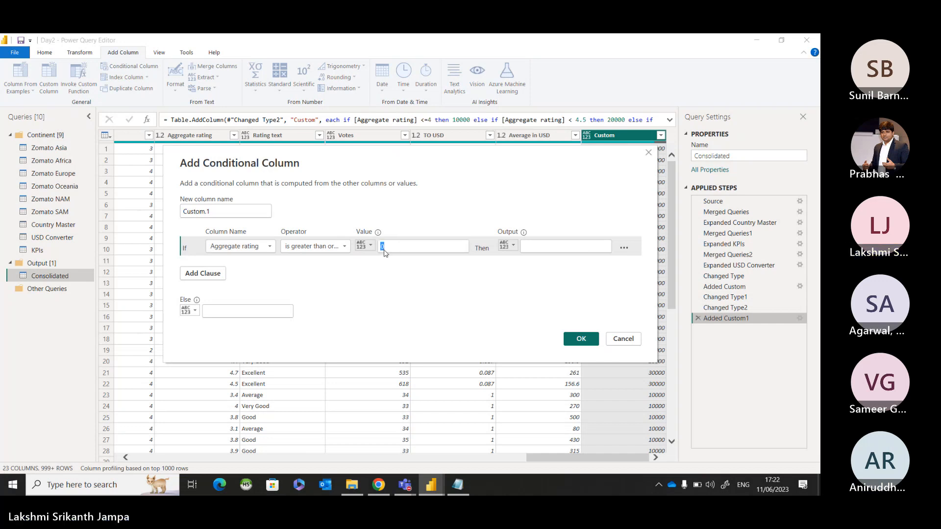
click(345, 246)
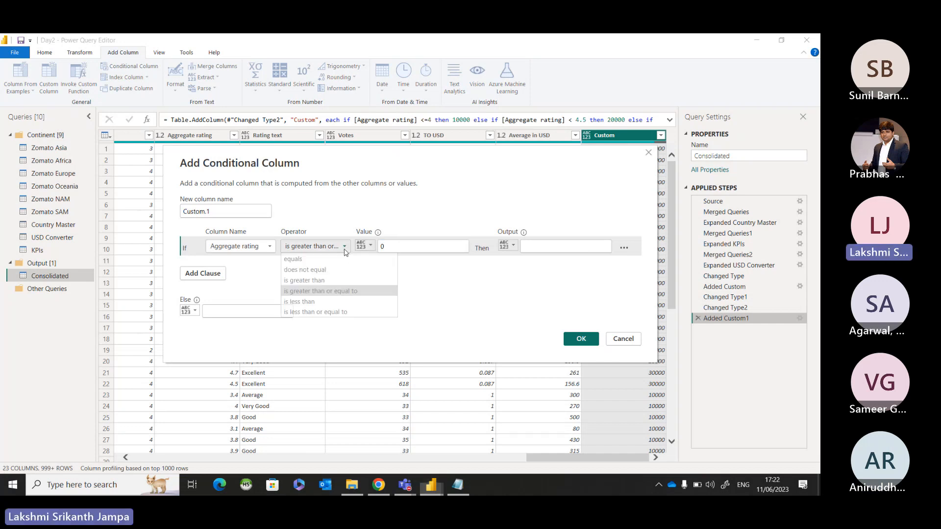
click(341, 313)
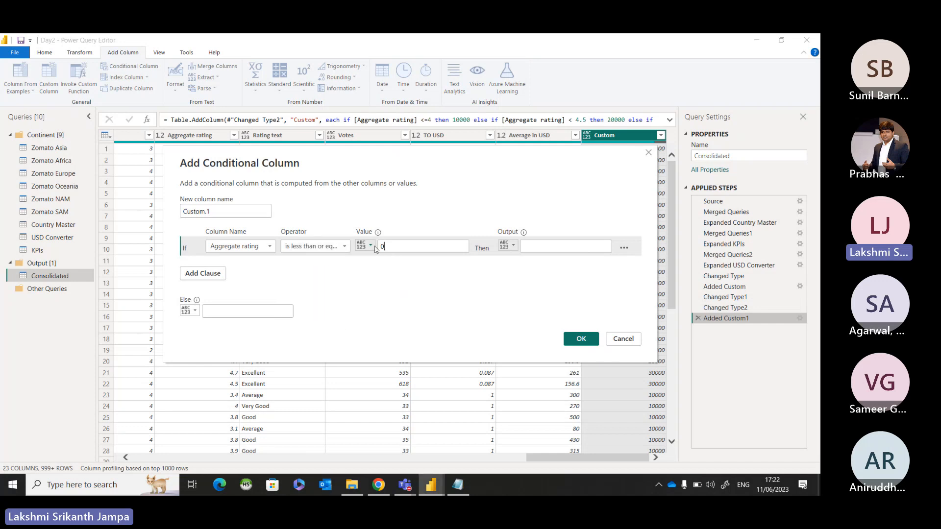
key(BackSpace)
text(4)
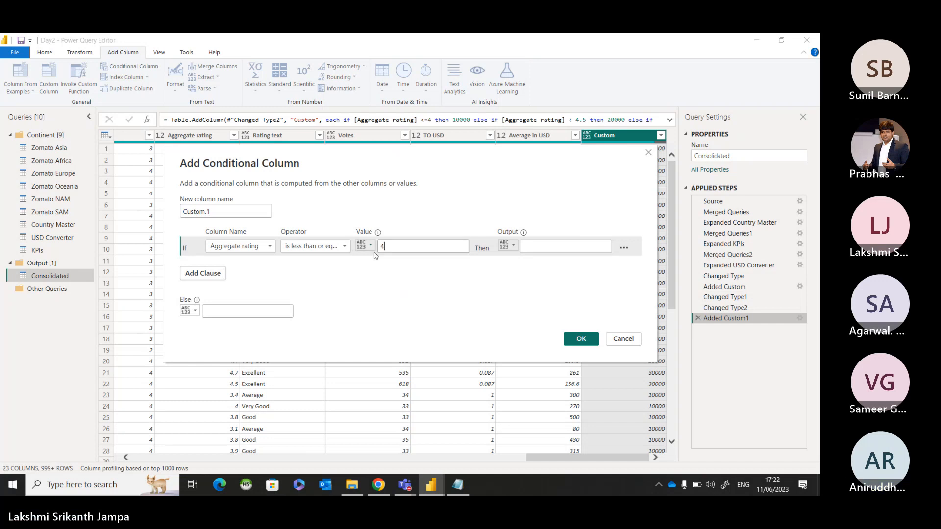
Set the first clause's output to Exclude.
click(549, 245)
text(Exceluded)
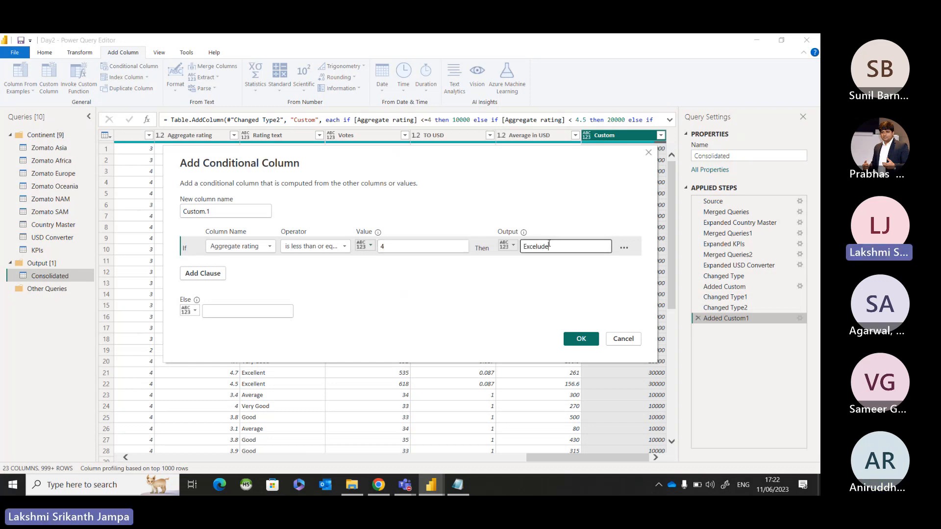
key(BackSpace)
key(BackSpace)
key(BackSpace)
key(BackSpace)
key(BackSpace)
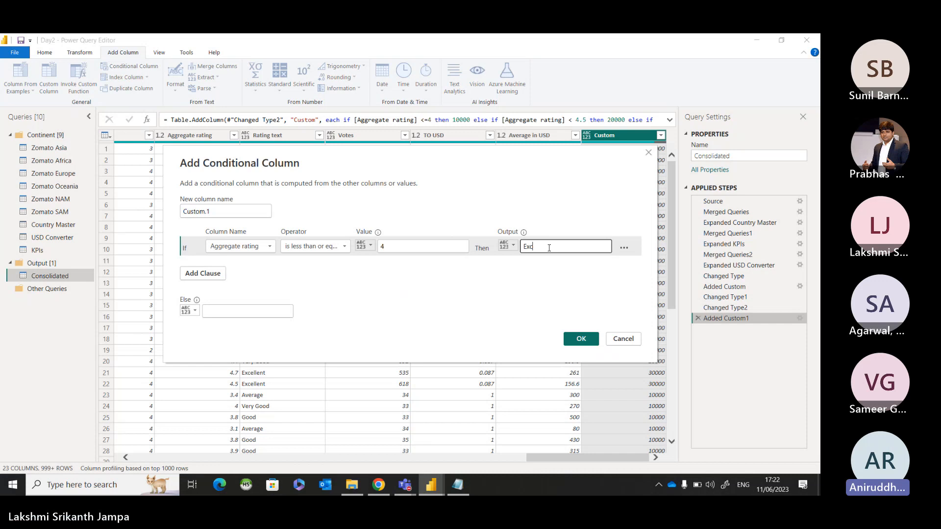
text(ude)
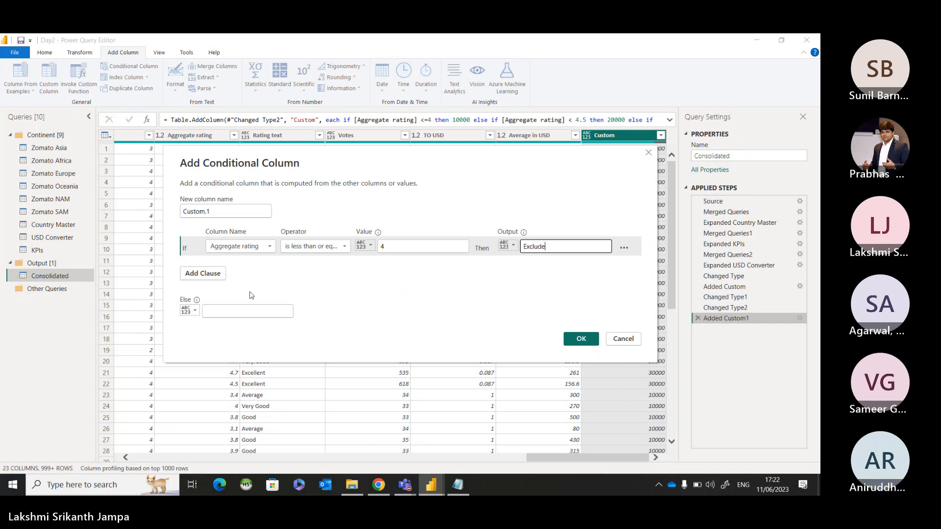
Add a second clause that returns Good when Aggregate rating is less than or equal to 4.5.
click(202, 276)
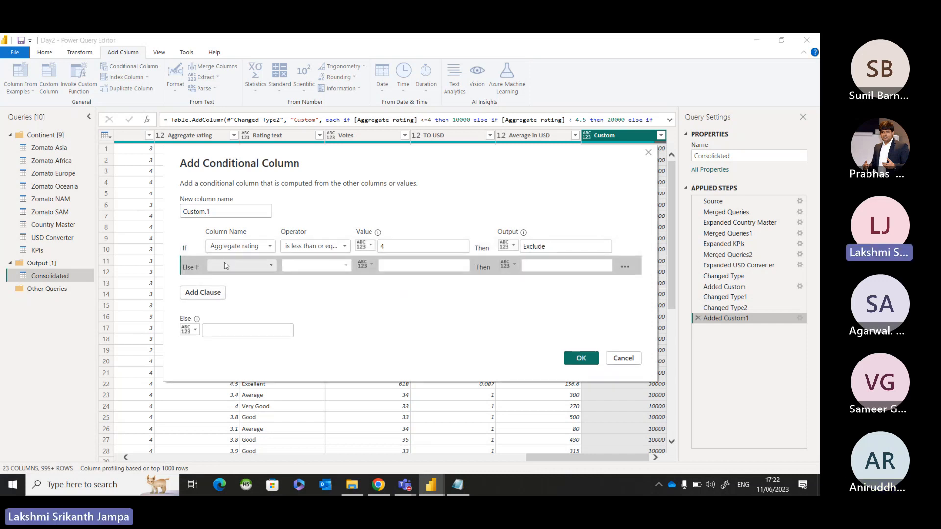
click(241, 266)
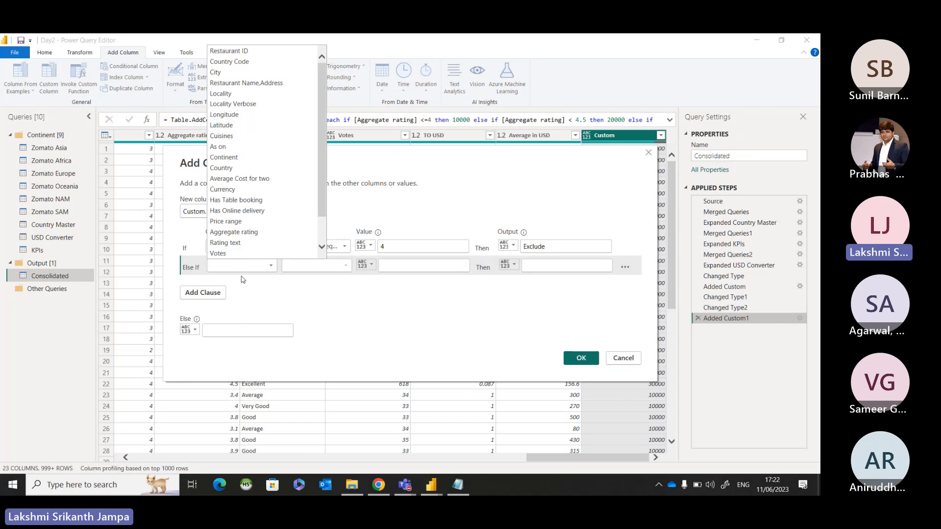
click(234, 232)
click(316, 266)
click(338, 332)
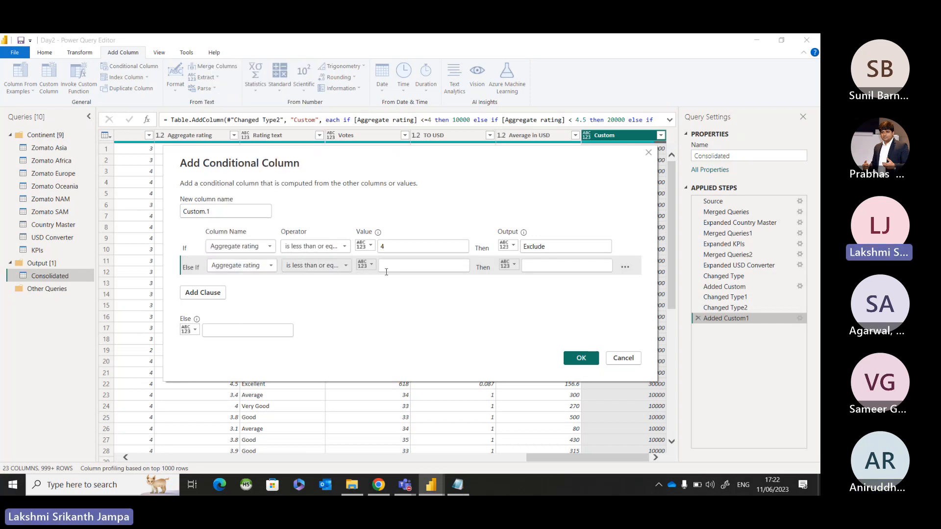
click(387, 265)
text(4.5)
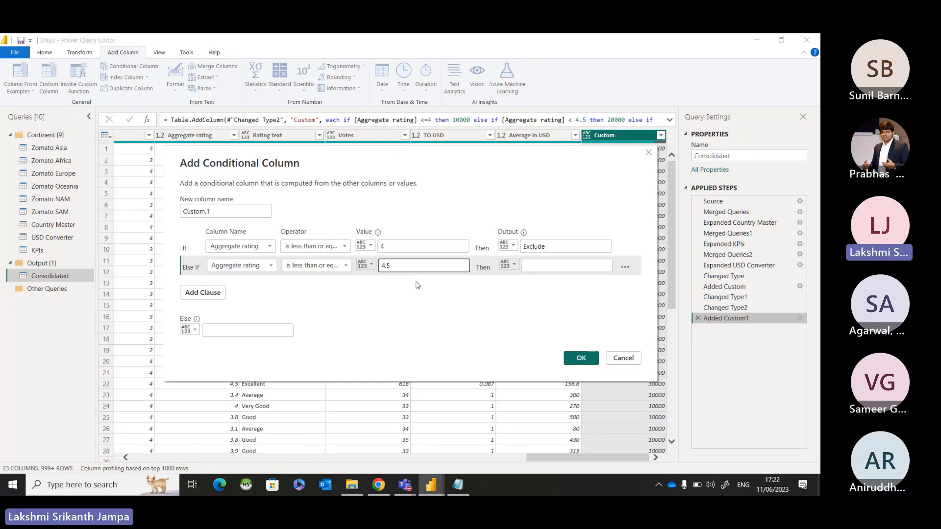
click(537, 268)
text(G)
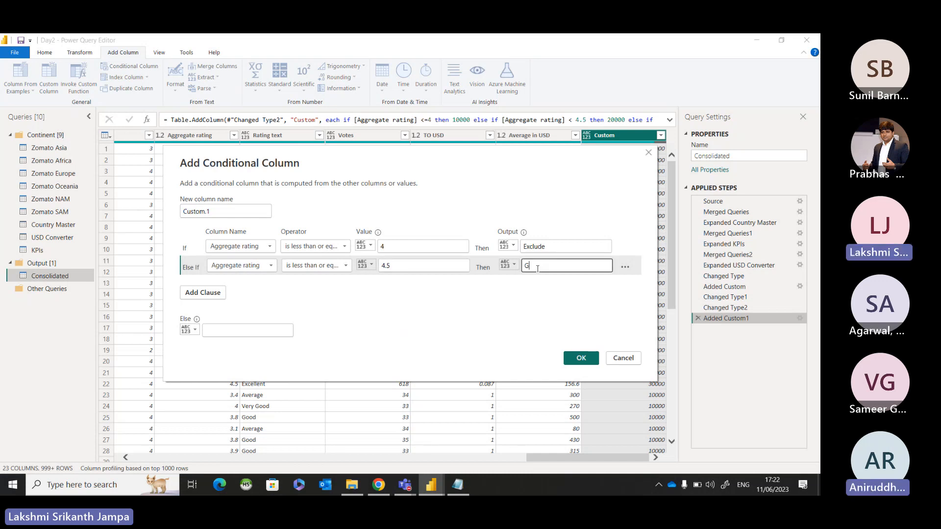
text(ood)
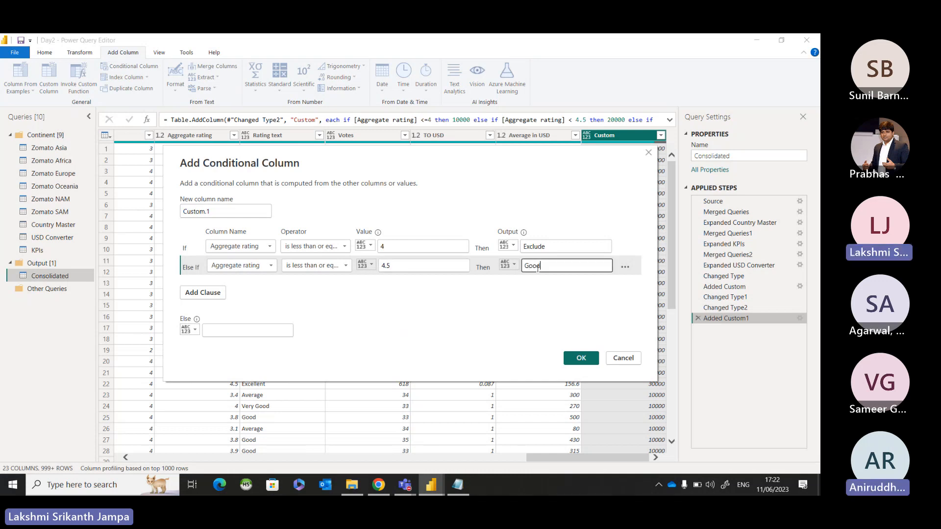
Add a third clause that returns Excellent when Aggregate rating is less than or equal to 5.
click(215, 293)
click(240, 285)
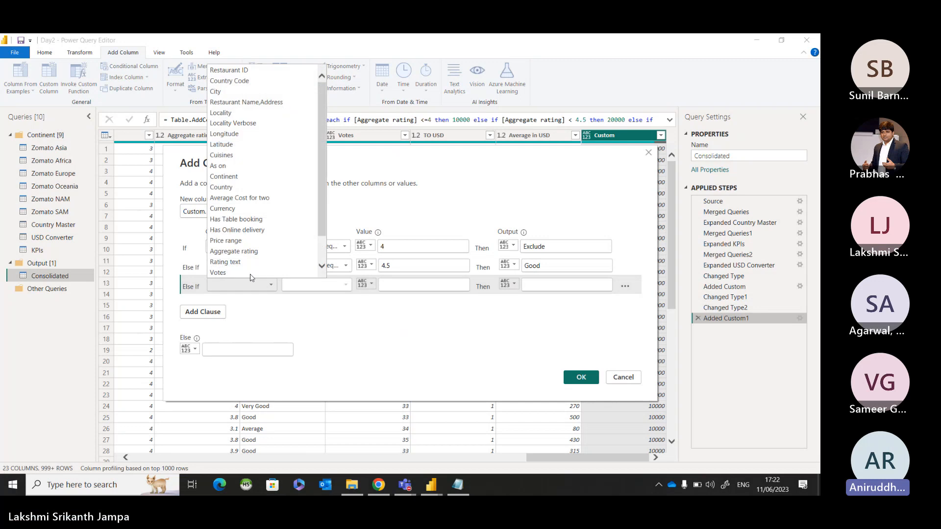
click(254, 252)
click(316, 285)
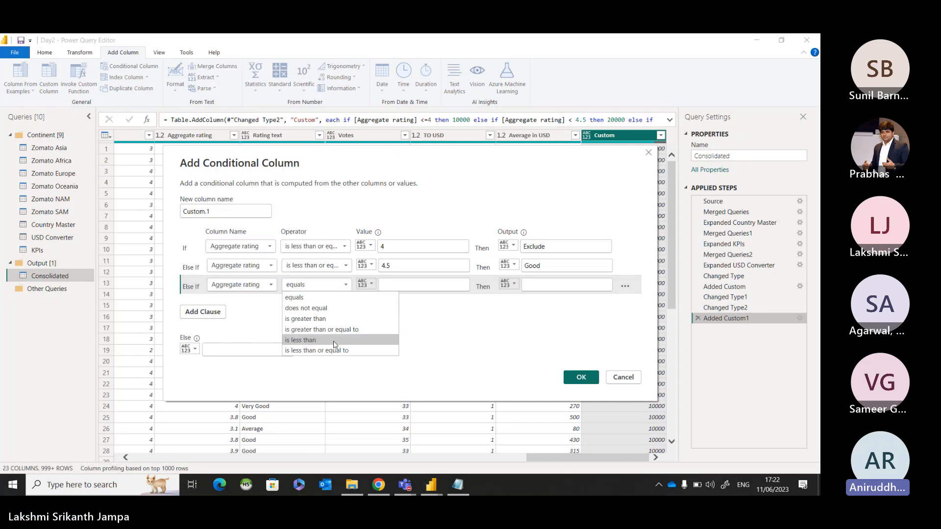
click(334, 349)
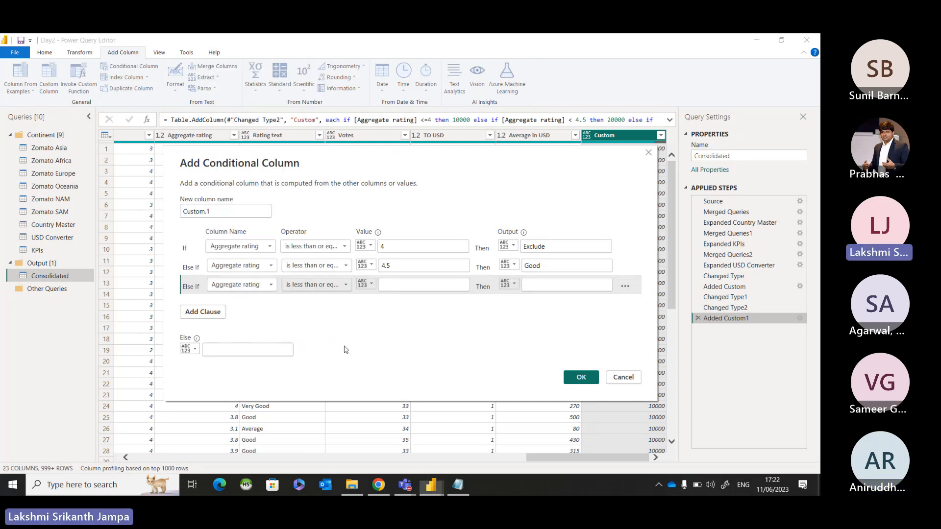
click(417, 286)
text(5)
click(574, 287)
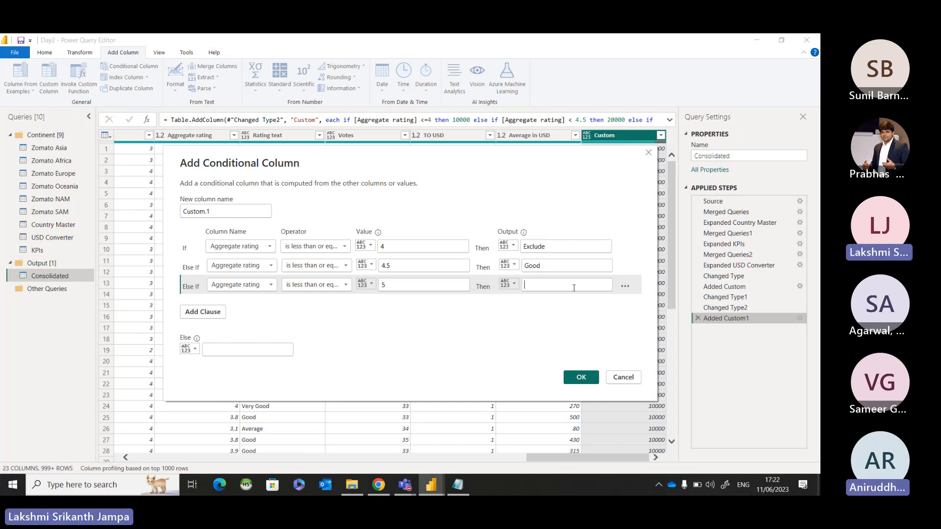
text(Excellent)
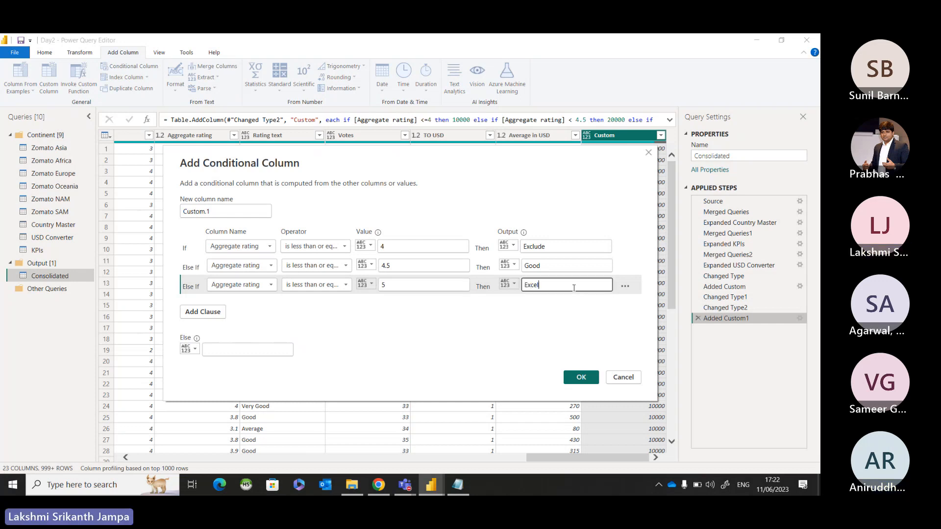
Set the Else output to No Rating and create the conditional column.
click(225, 349)
text(nu)
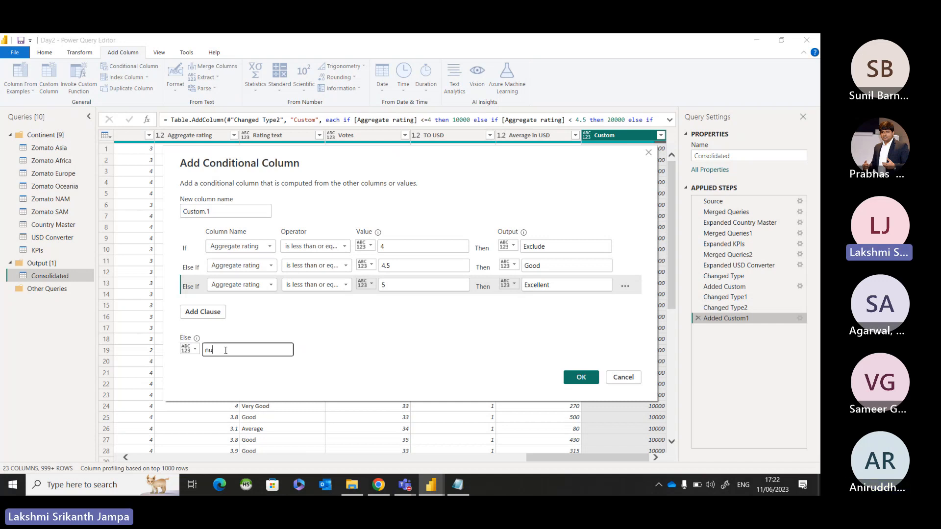
key(BackSpace)
key(BackSpace)
key(BackSpace)
key(BackSpace)
text(NoRating)
click(214, 350)
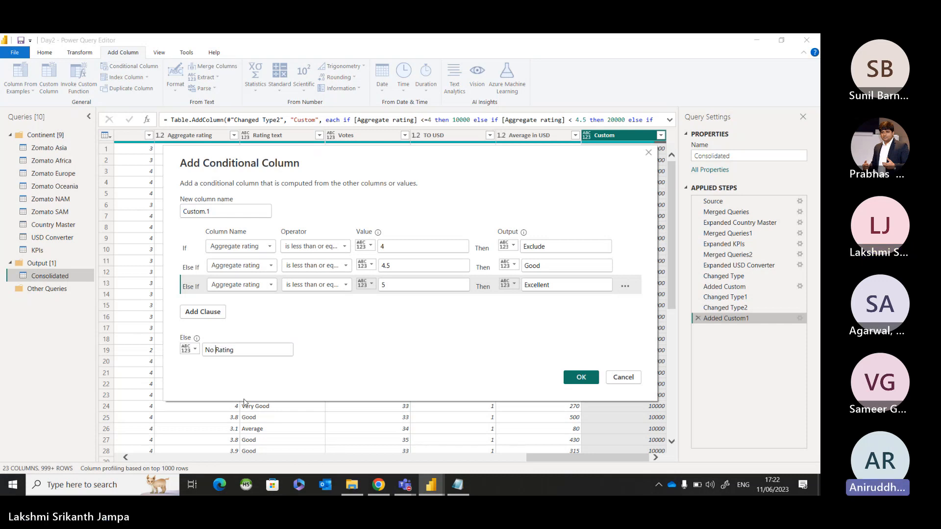
click(592, 377)
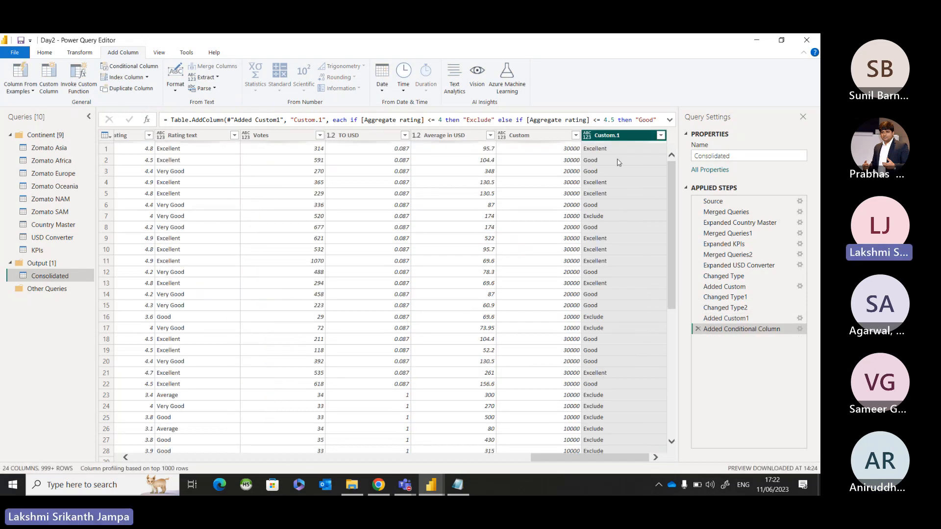
Review the Added Conditional Column step's settings without changing them, and expand the formula bar to examine its full formula.
click(799, 330)
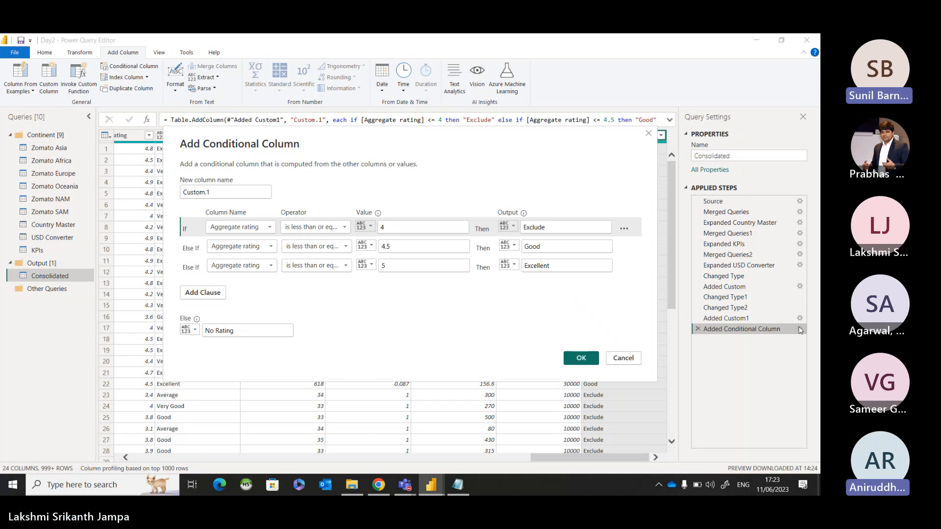
click(638, 363)
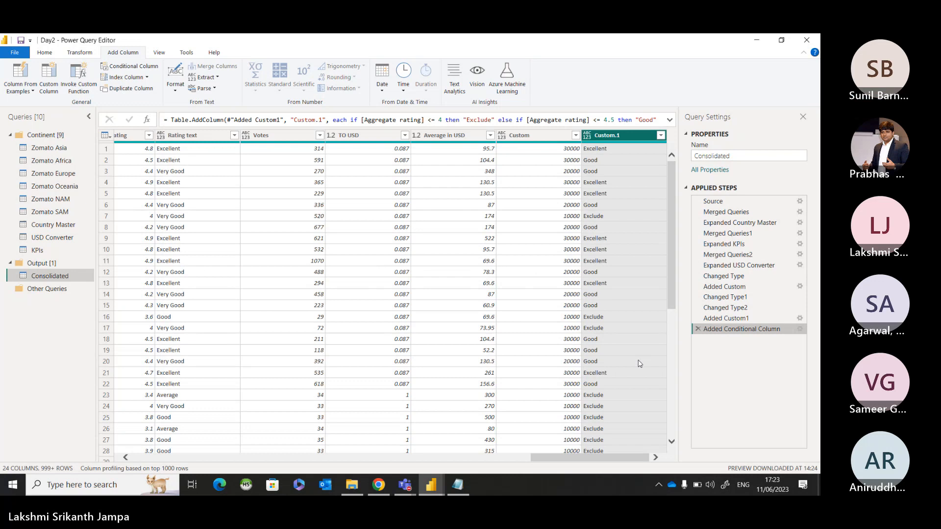
click(669, 120)
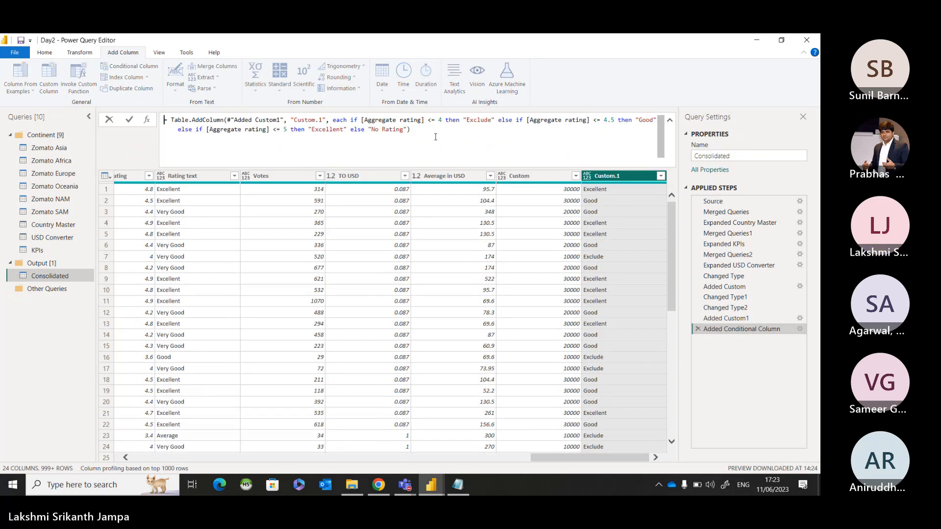
Highlight the generated if logic, collapse the formula bar, and delete the Added Conditional Column step from the Consolidated query.
drag(411, 130, 351, 122)
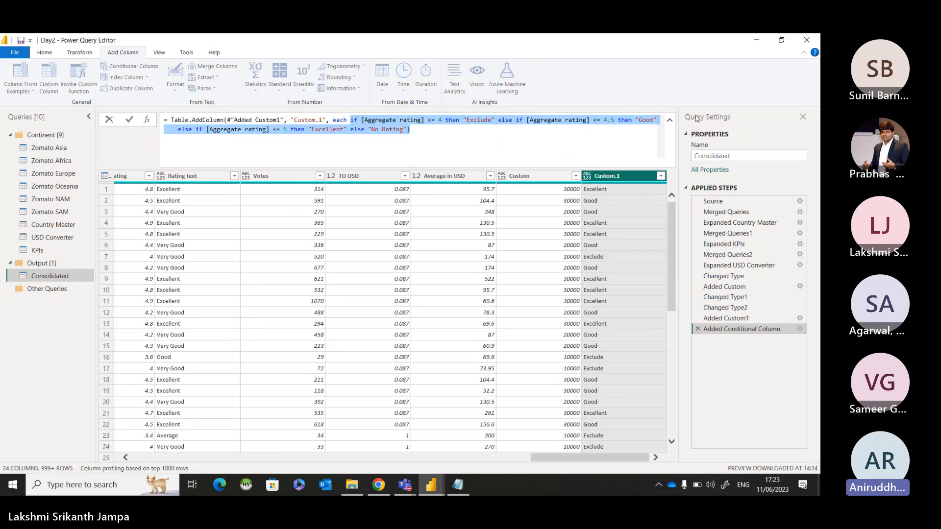
click(670, 120)
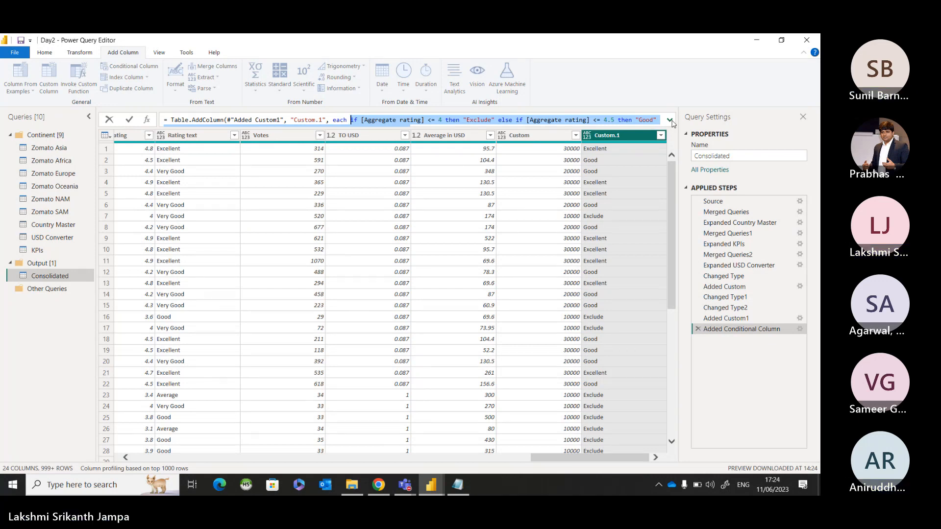
click(698, 330)
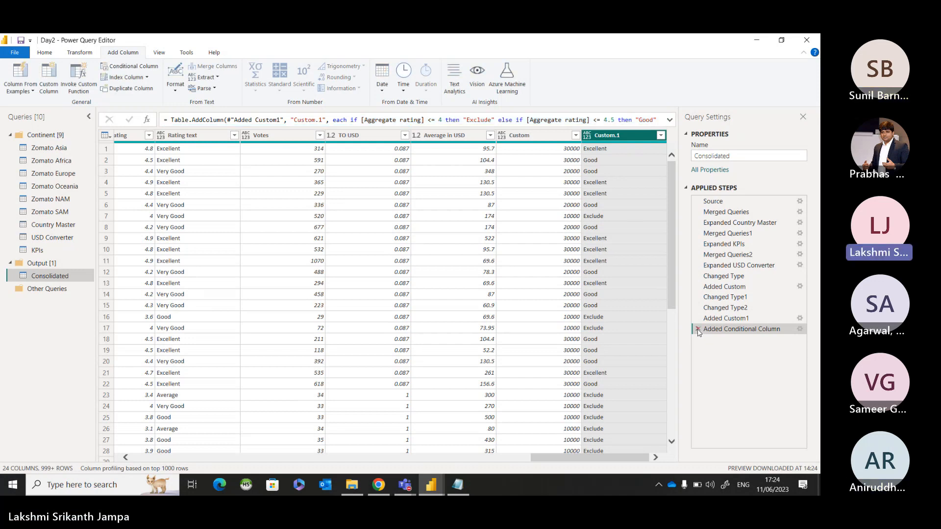
click(698, 330)
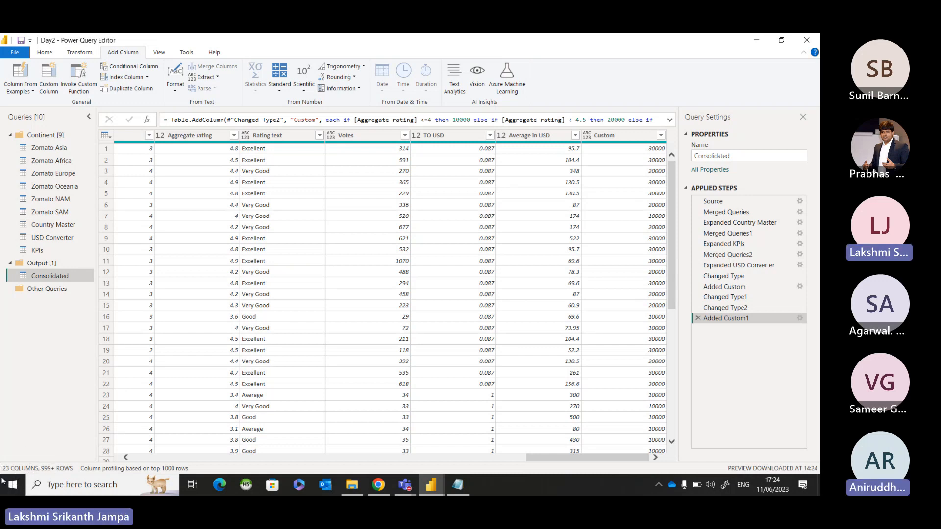
Close the query editor with the changes applied and return to the Power BI Desktop model.
click(44, 52)
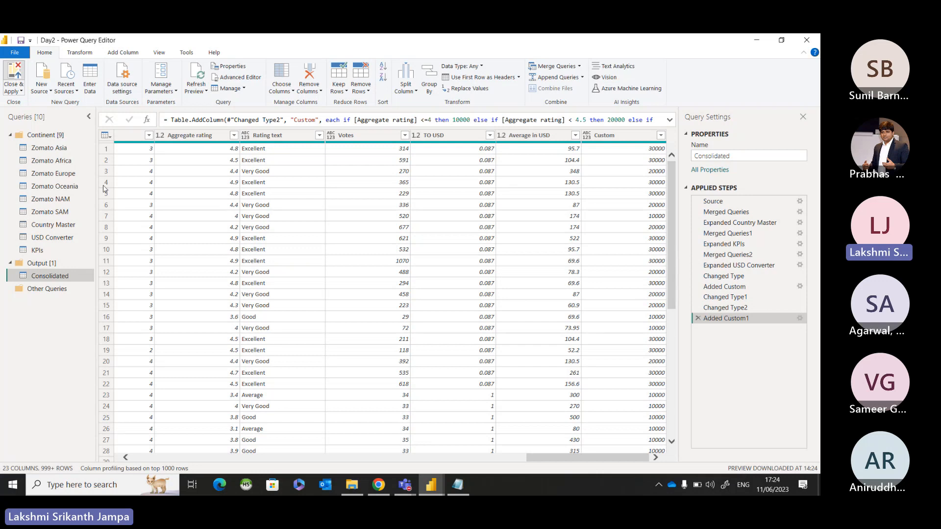
key(alt+Tab)
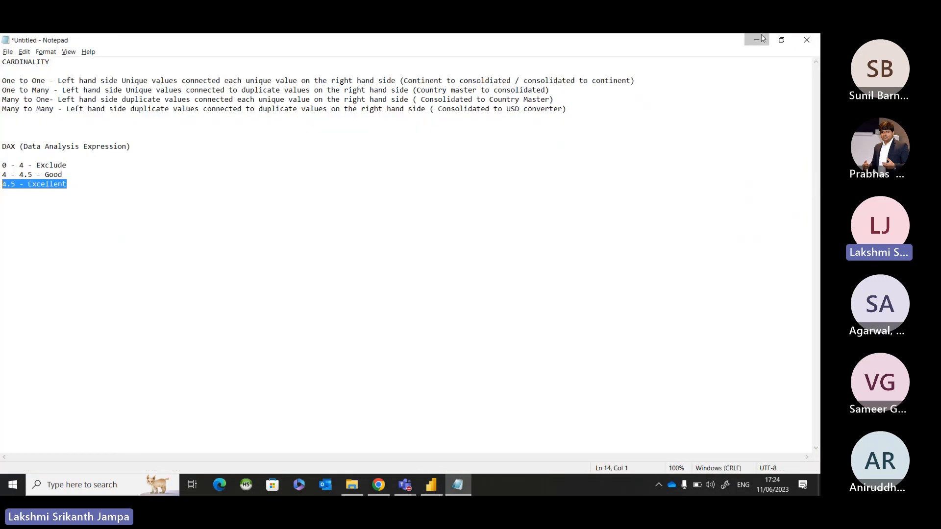
key(alt+Tab)
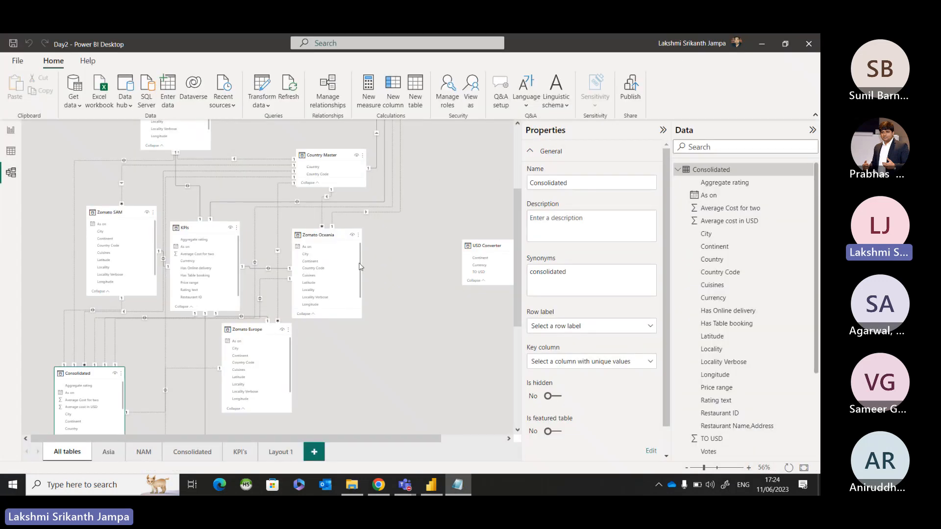
key(alt+Tab)
key(alt+Tab)
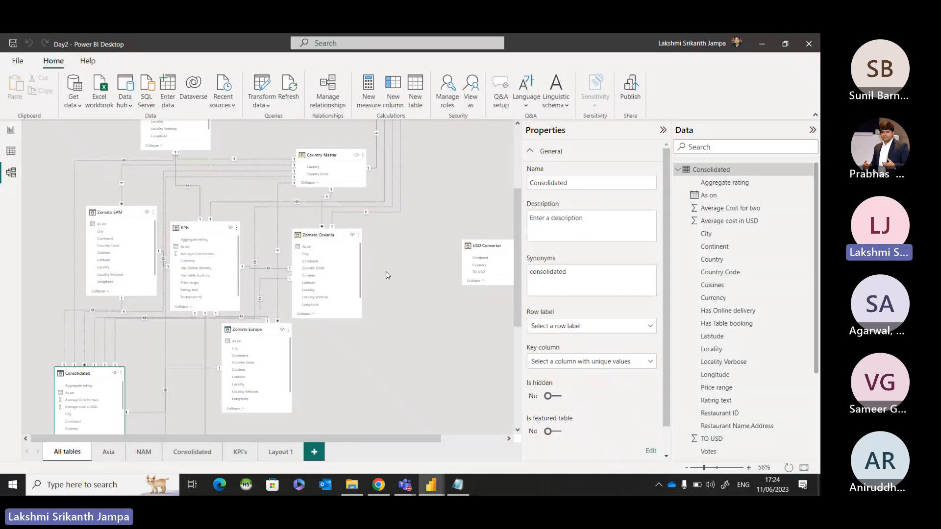
click(405, 132)
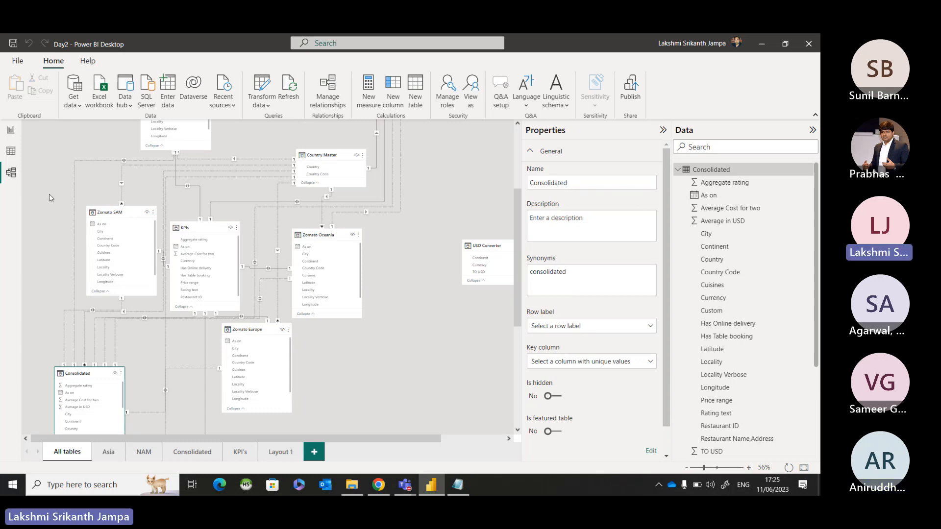
Switch from the model diagram to the data view of the Consolidated table.
click(11, 175)
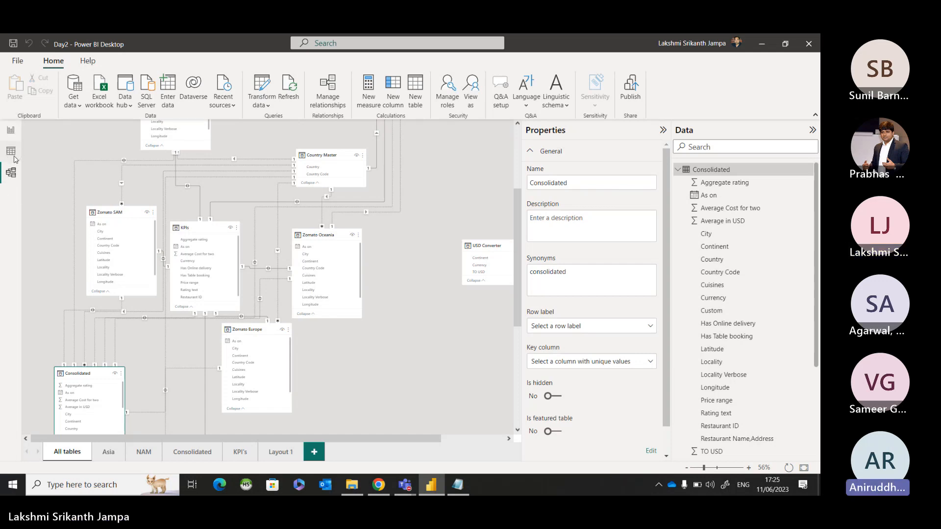
click(14, 156)
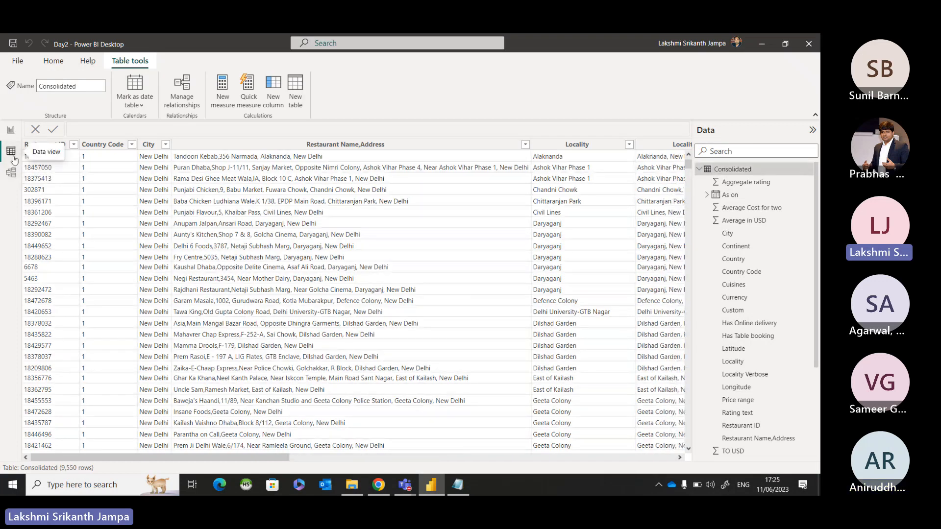
click(14, 159)
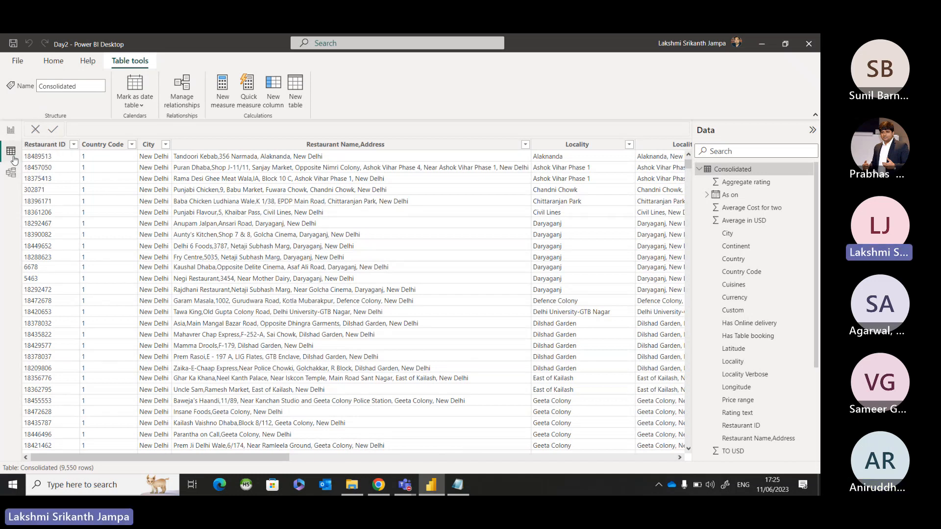
click(14, 159)
key(ctrl)
key(ctrl)
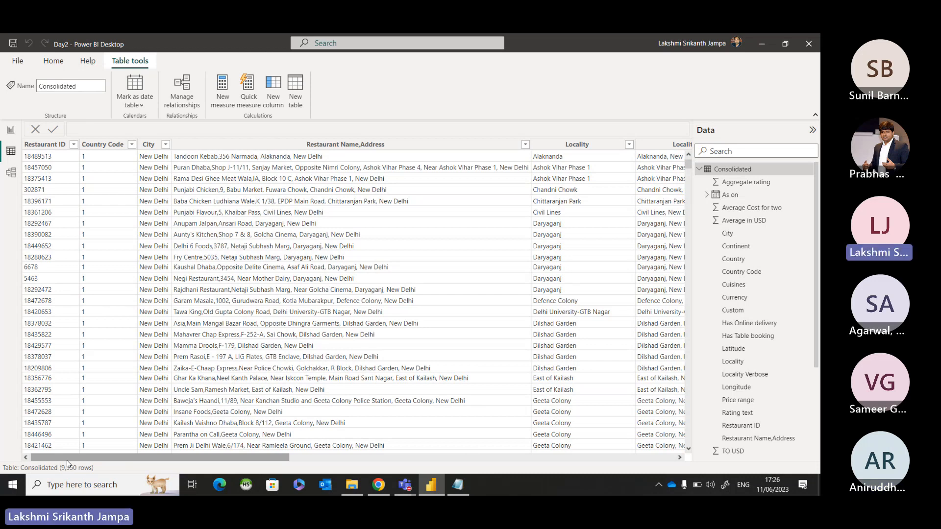
Collapse the Consolidated field list, look through the Country Master, KPIs, USD Converter and Zomato tables' data, and return to Consolidated.
click(707, 173)
click(726, 183)
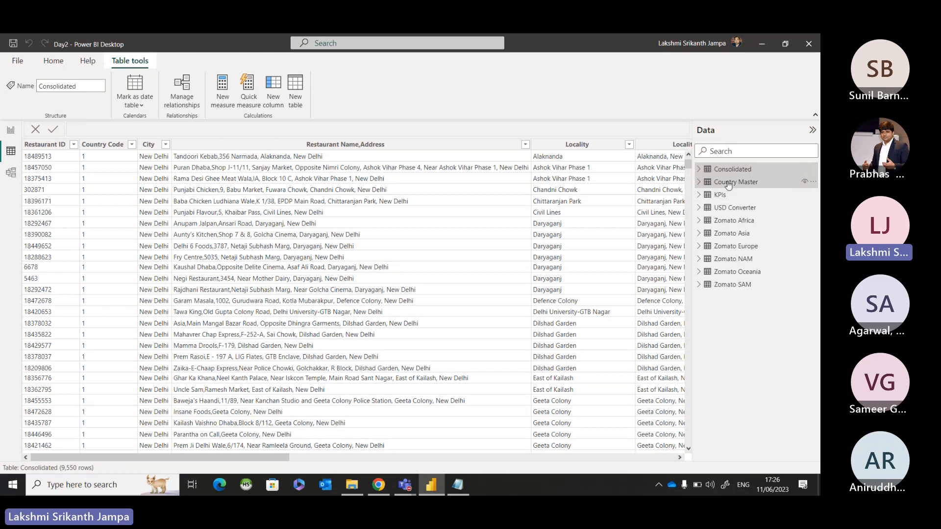
click(726, 196)
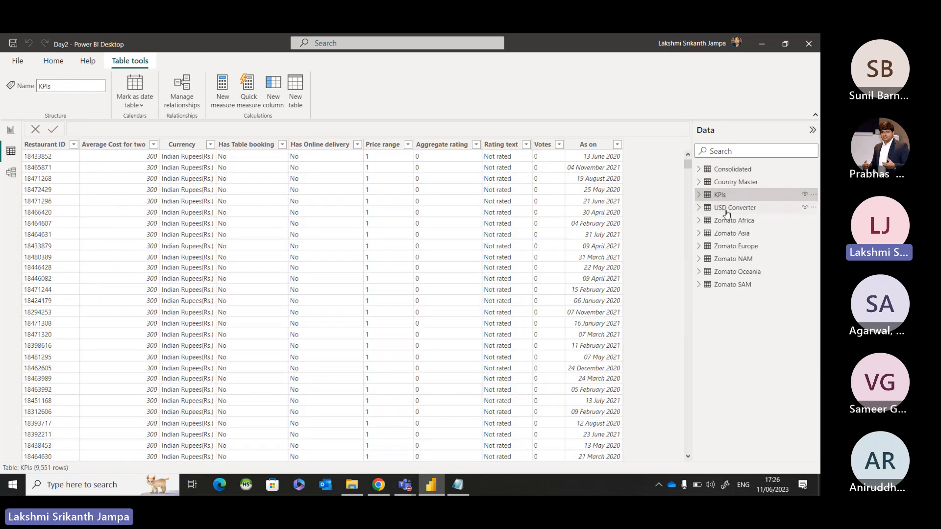
click(726, 210)
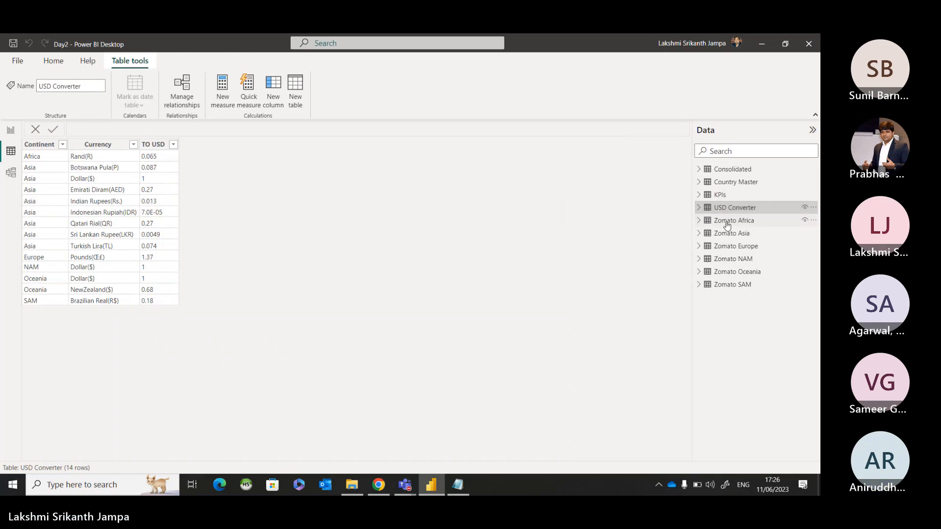
click(726, 224)
click(726, 233)
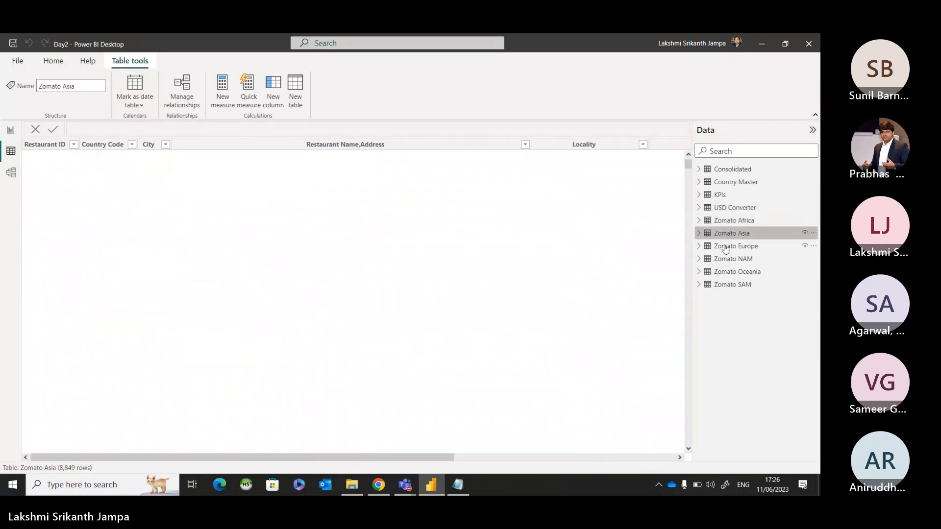
click(725, 246)
click(737, 171)
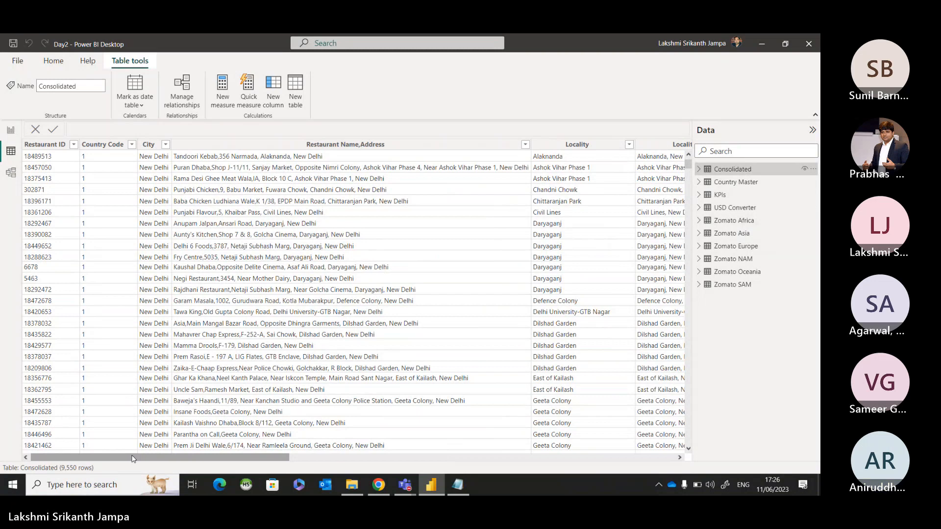
Examine the Consolidated table's columns from Restaurant ID through Average in USD and Custom.
drag(130, 458, 567, 471)
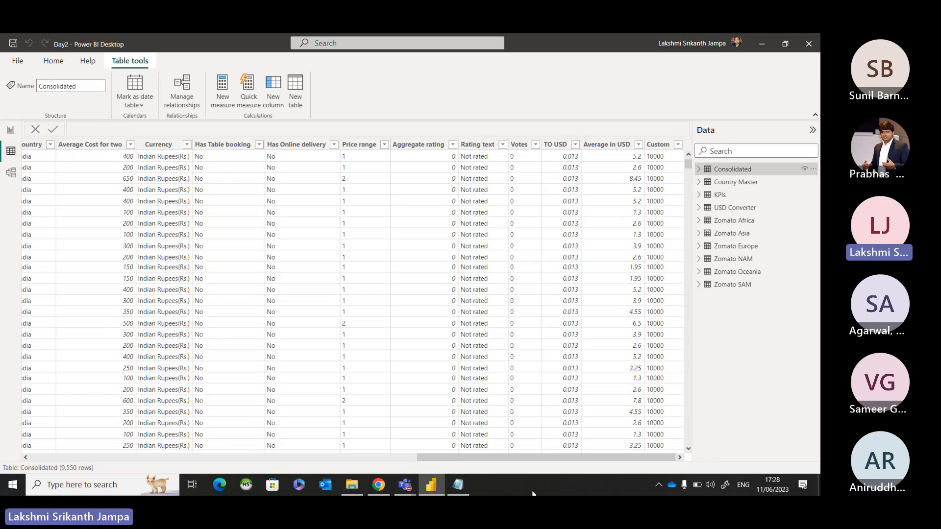
drag(534, 457, 63, 445)
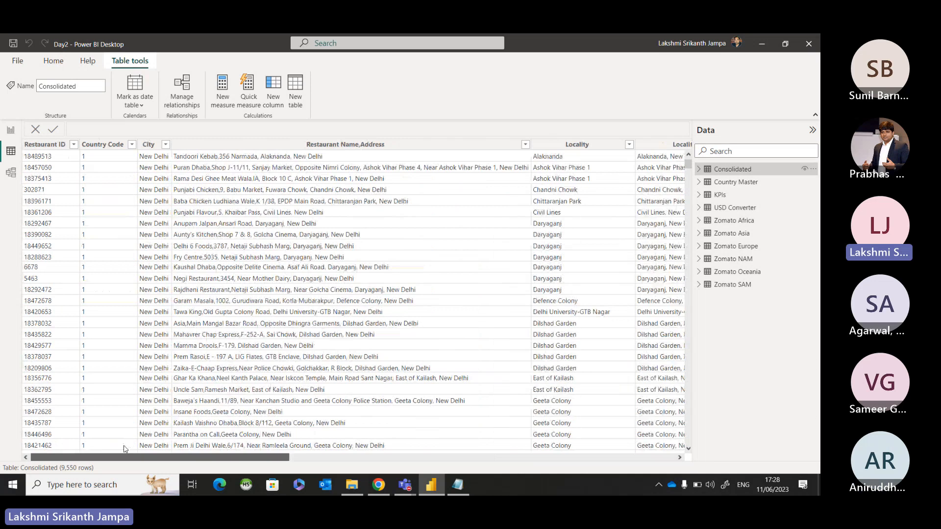
drag(157, 458, 536, 472)
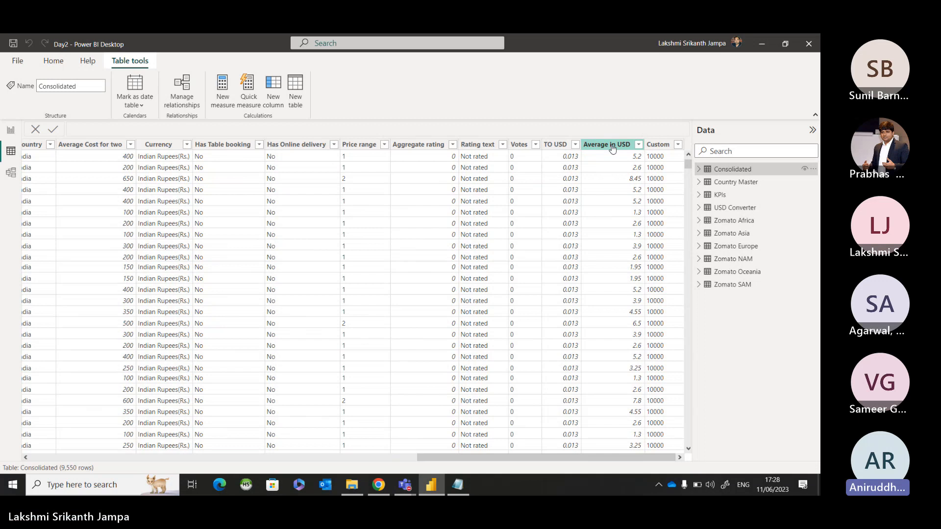
key(ctrl)
key(ctrl)
key(ctrl)
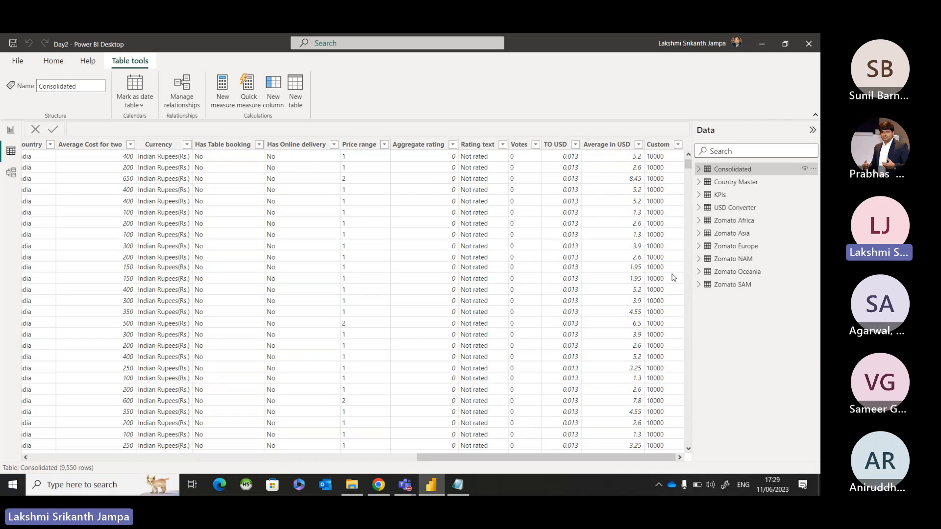
Select the Average in USD column and review the commands for column properties and for adding measures, columns and tables.
click(620, 146)
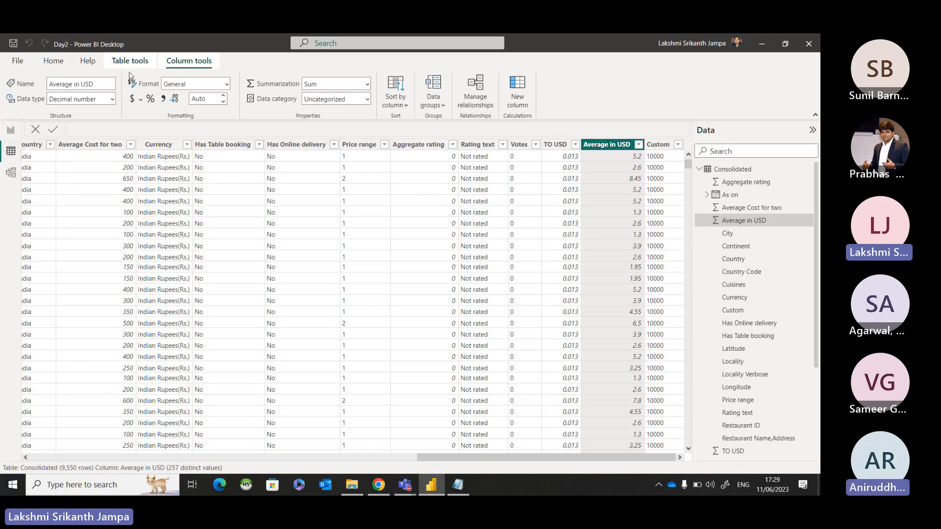
click(53, 63)
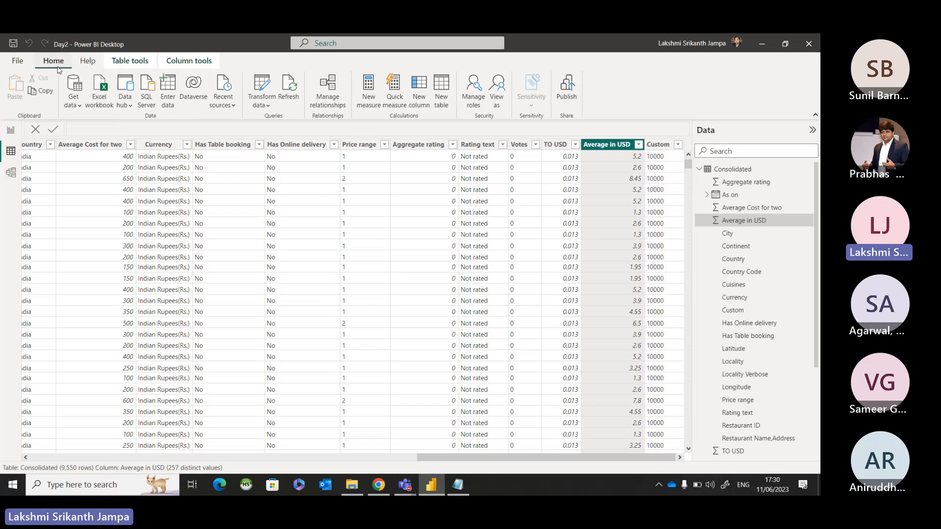
click(177, 68)
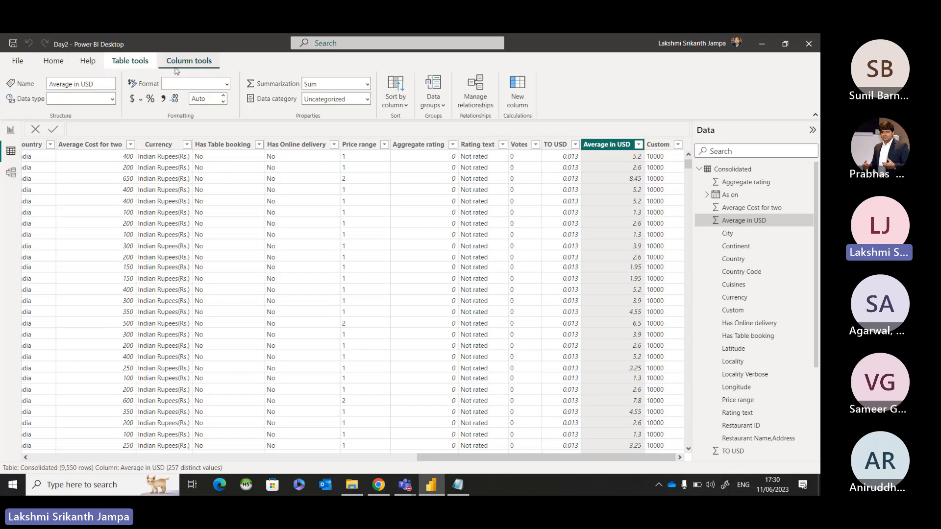
click(60, 68)
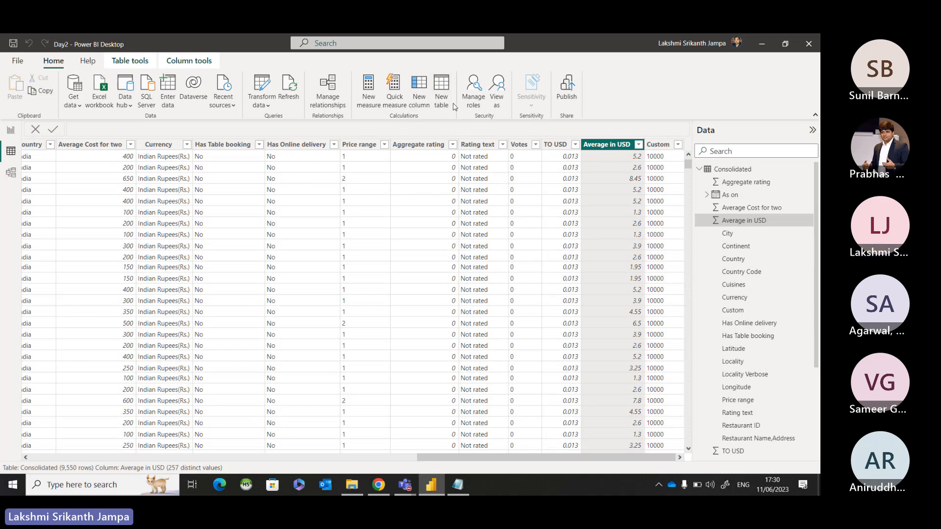
click(416, 97)
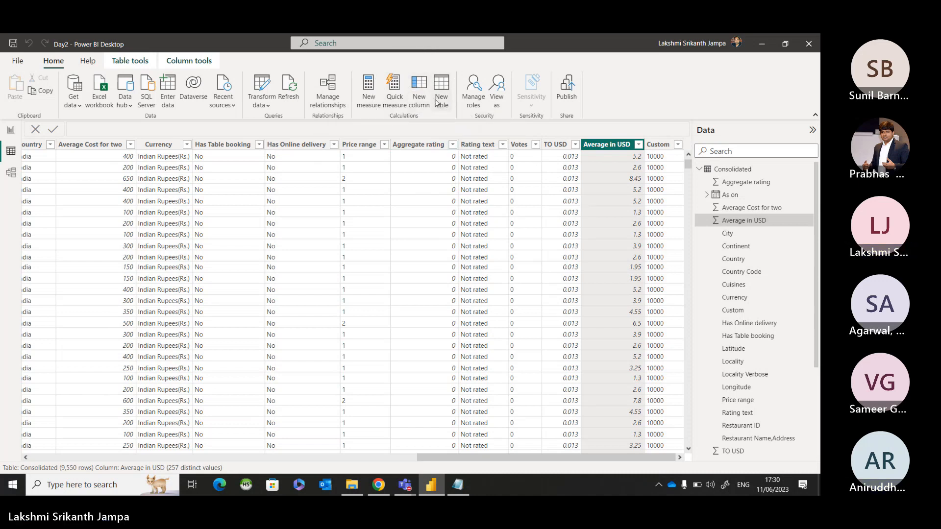
key(ctrl)
key(ctrl)
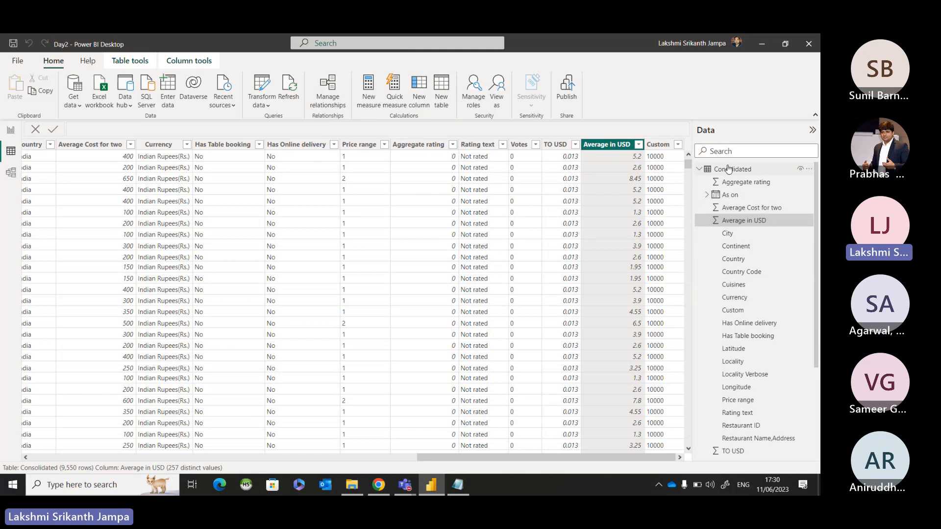
Add a new calculated column to the Consolidated table.
mouse_move(729, 170)
key(ctrl)
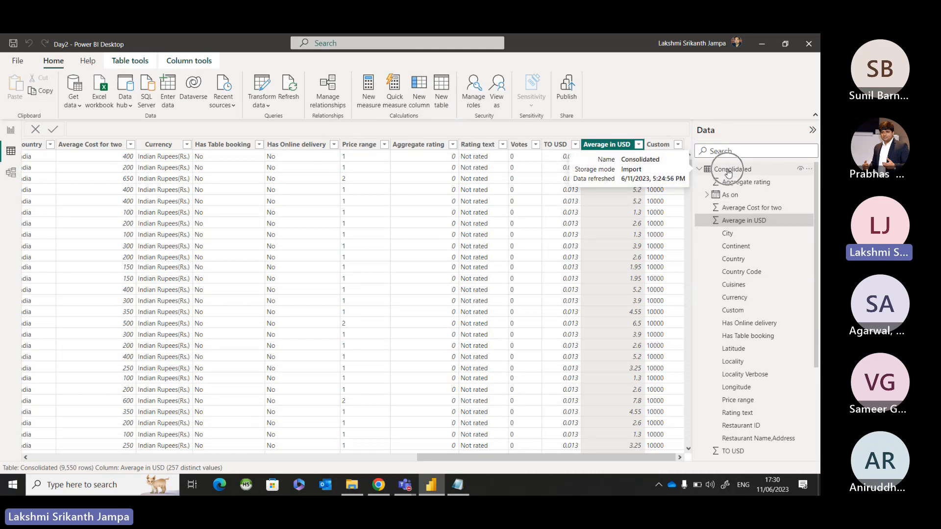
key(ctrl)
key(ctrl)
key(ctrl)
right_click(728, 169)
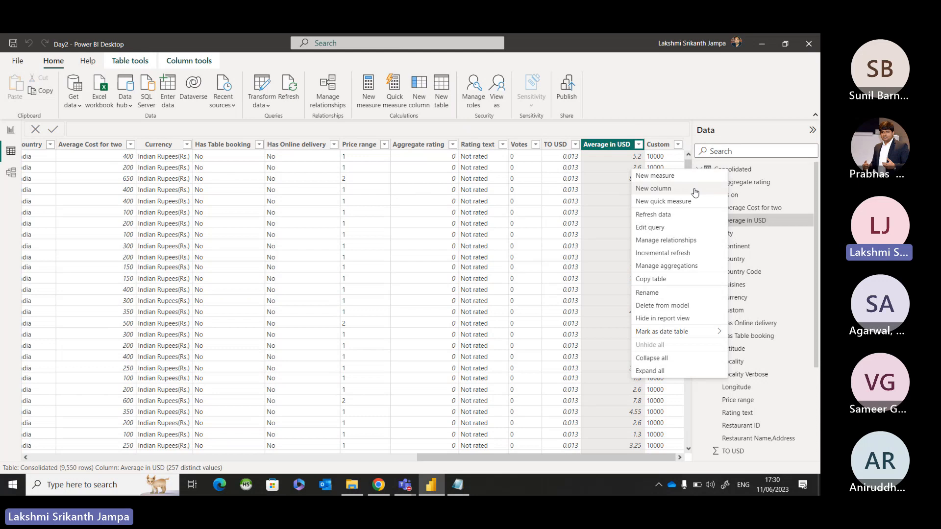
key(Escape)
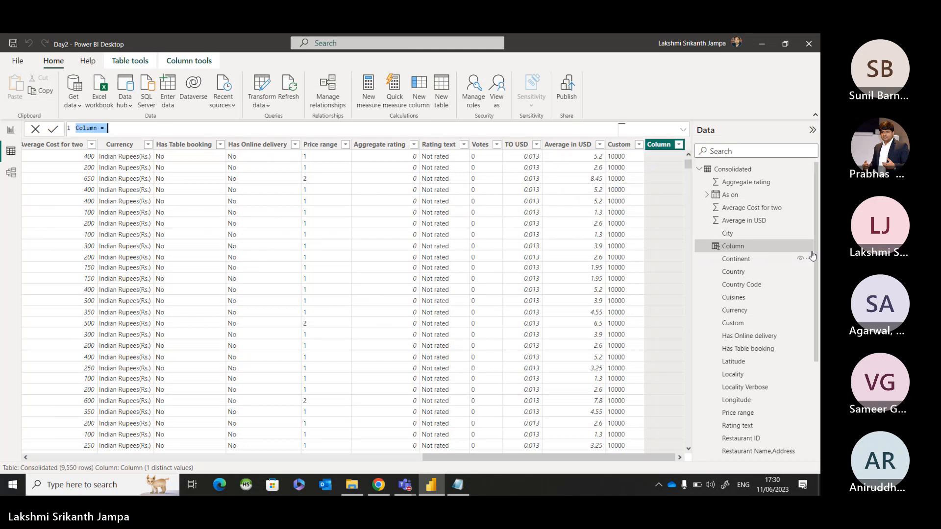
Name the new calculated column in the Consolidated table "Avg Cost in USD".
click(98, 129)
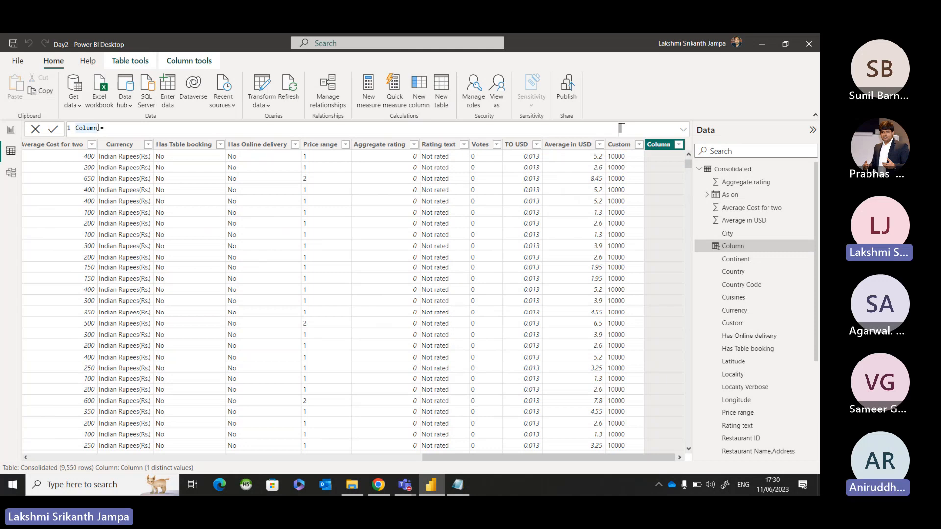
drag(97, 128, 72, 128)
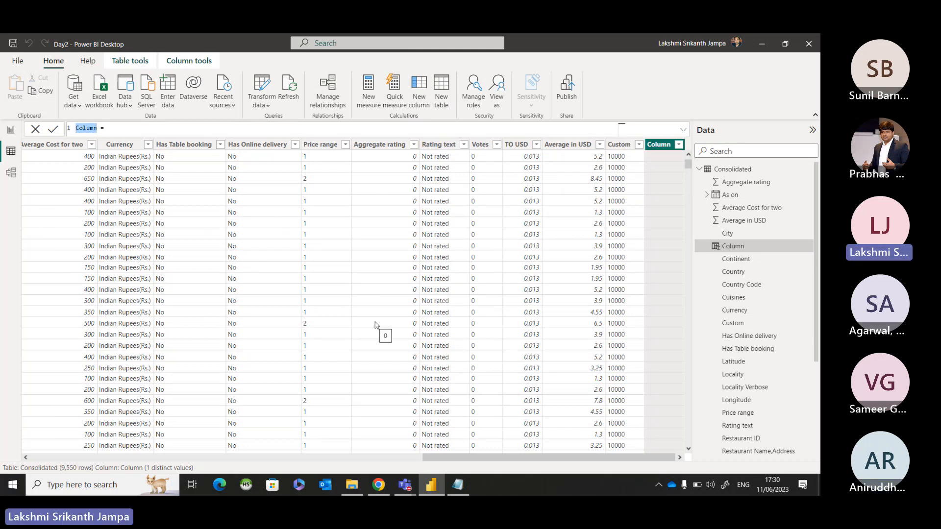
text(Av)
text(g Co)
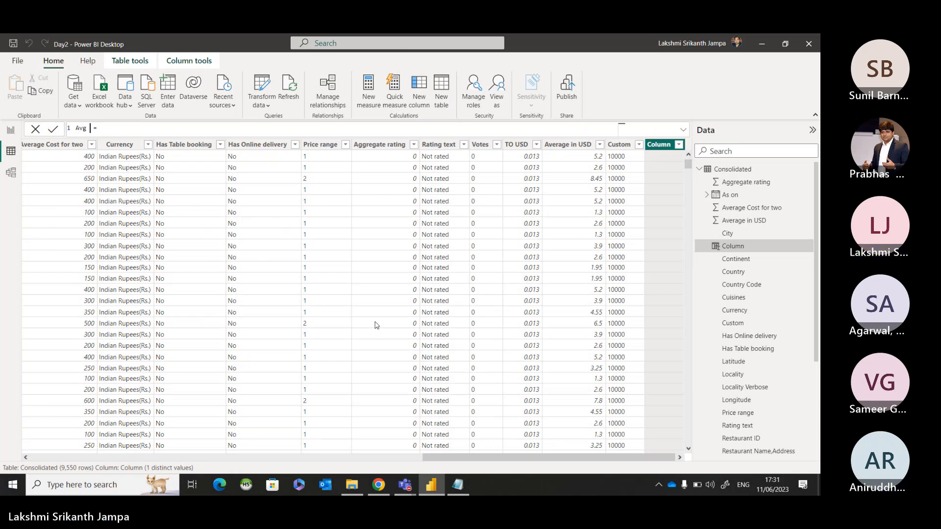
text(st in US )
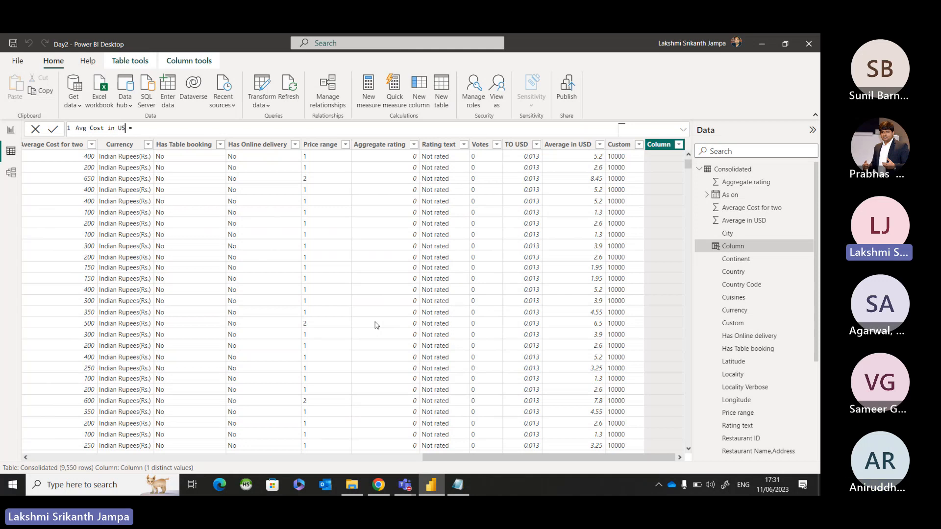
text(D)
Define the Avg Cost in USD column as AVERAGE(Consolidated[Average in USD]) and commit the formula.
text(Aver)
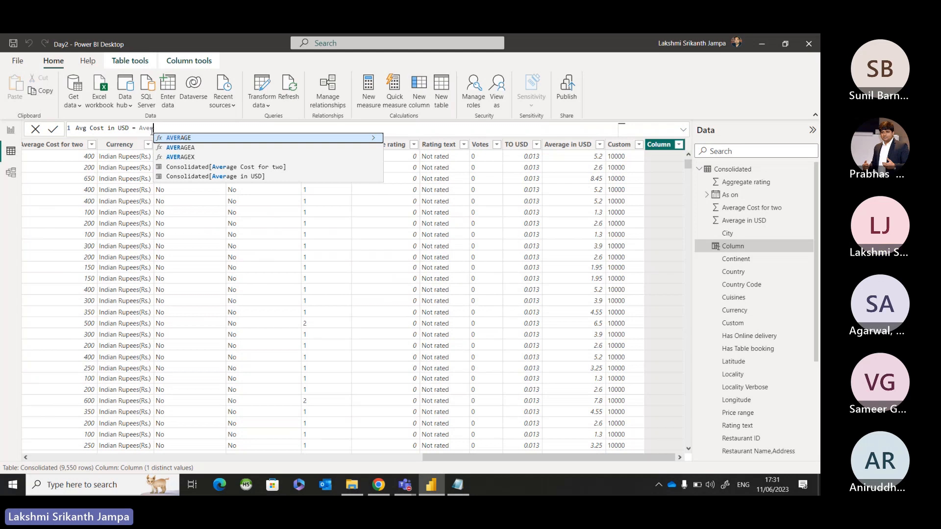
key(Tab)
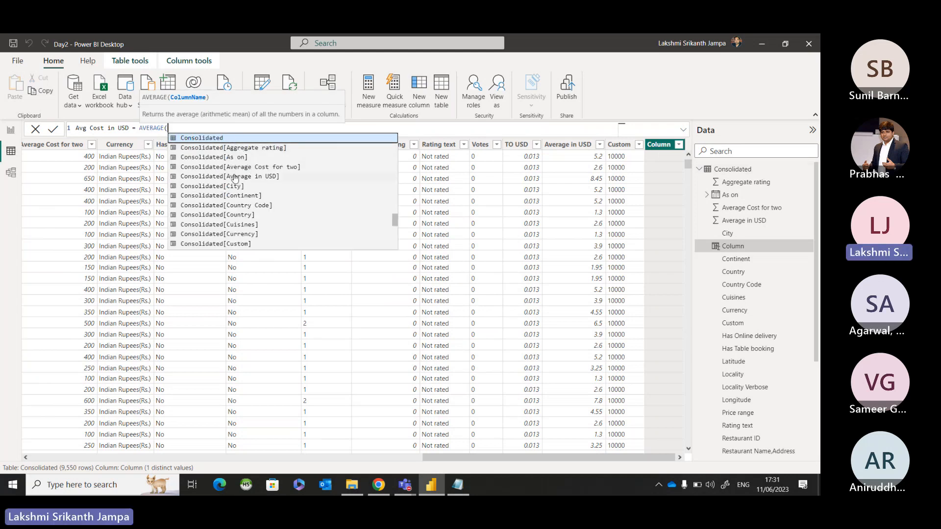
double_click(263, 183)
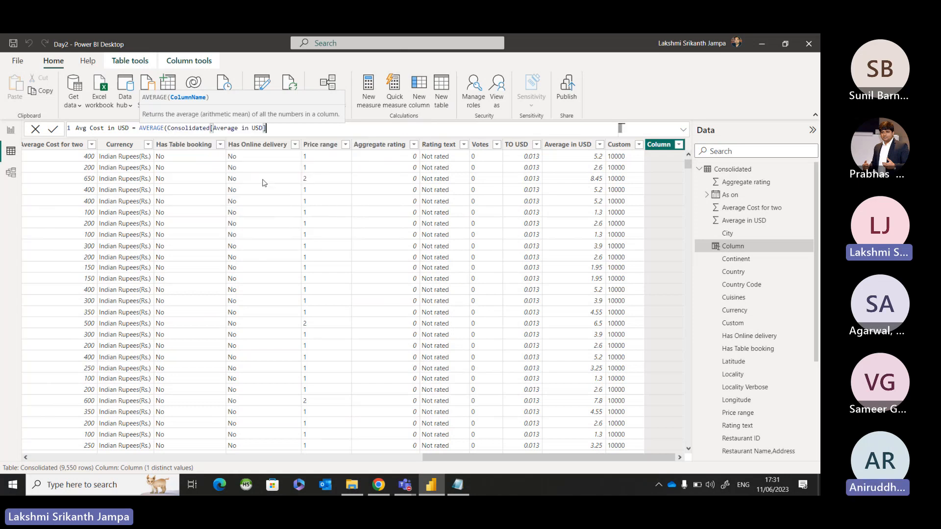
text())
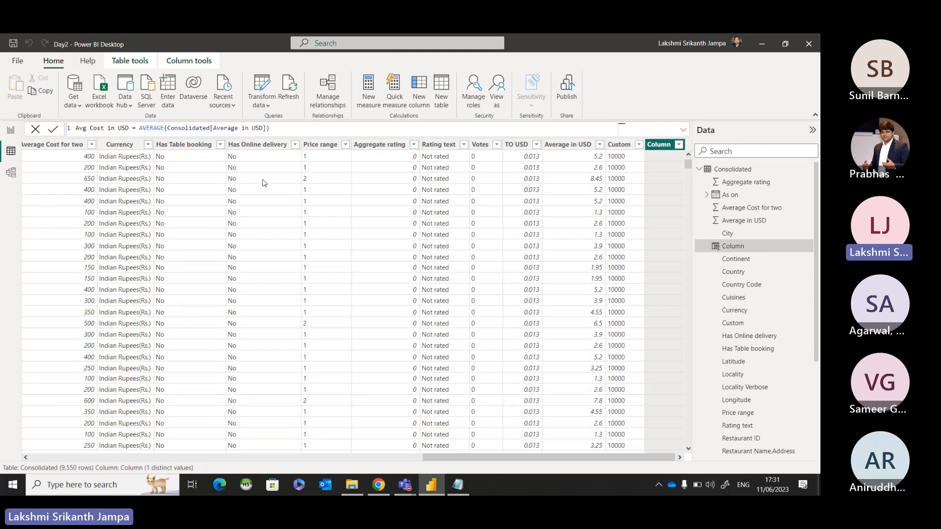
key(Return)
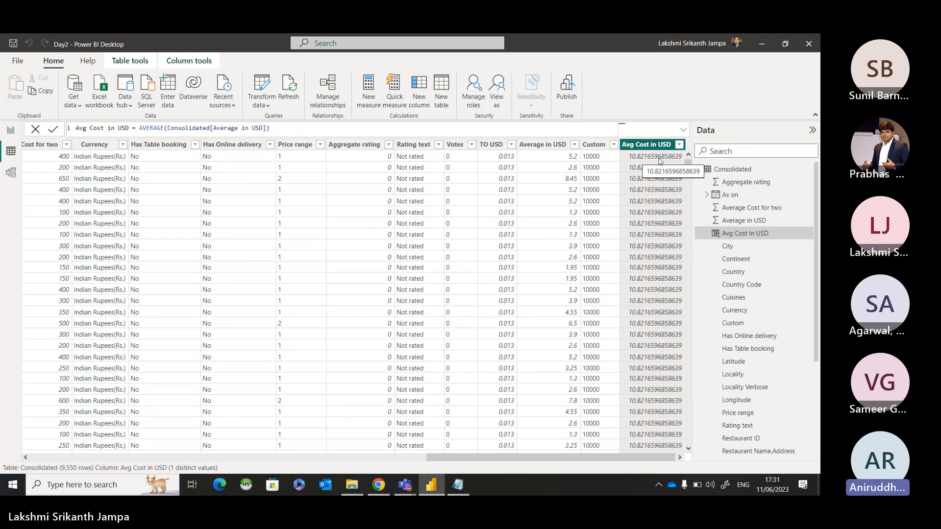
Check the distinct values in the Avg Cost in USD column and set its format to Decimal number.
click(679, 145)
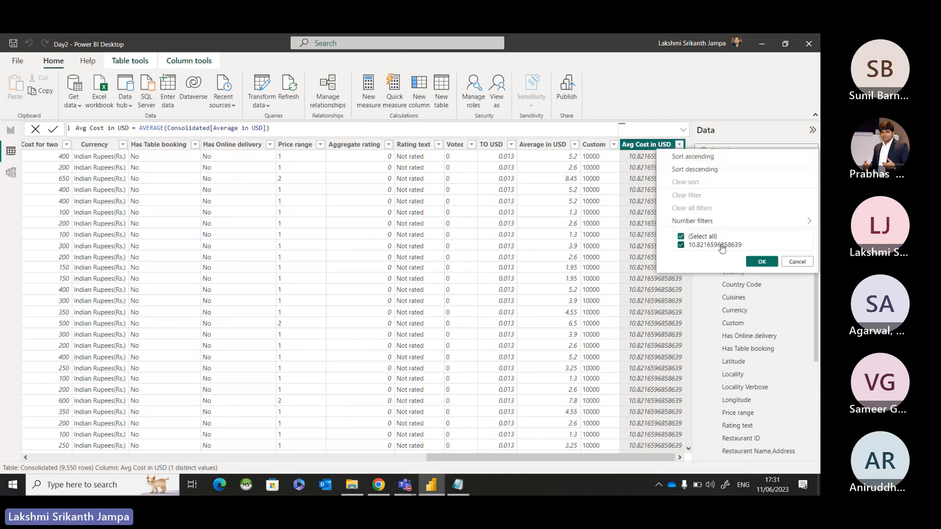
click(787, 263)
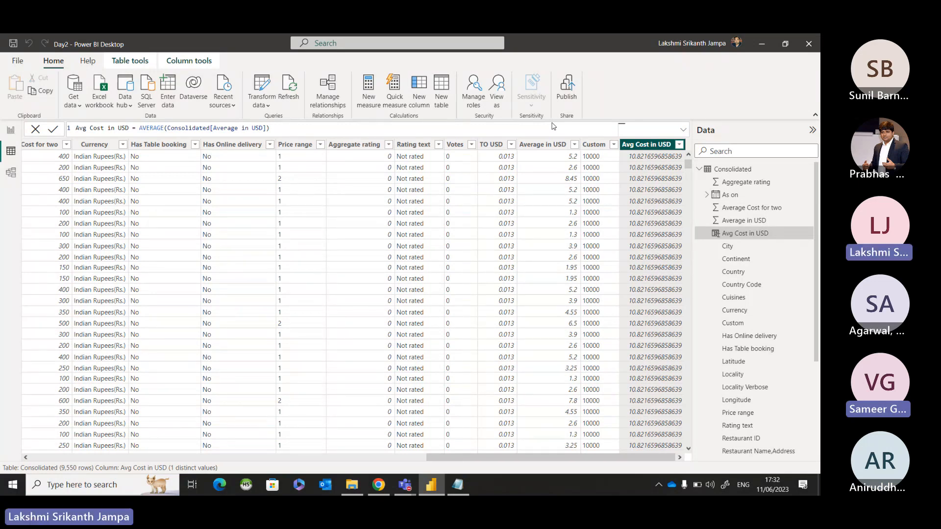
click(655, 145)
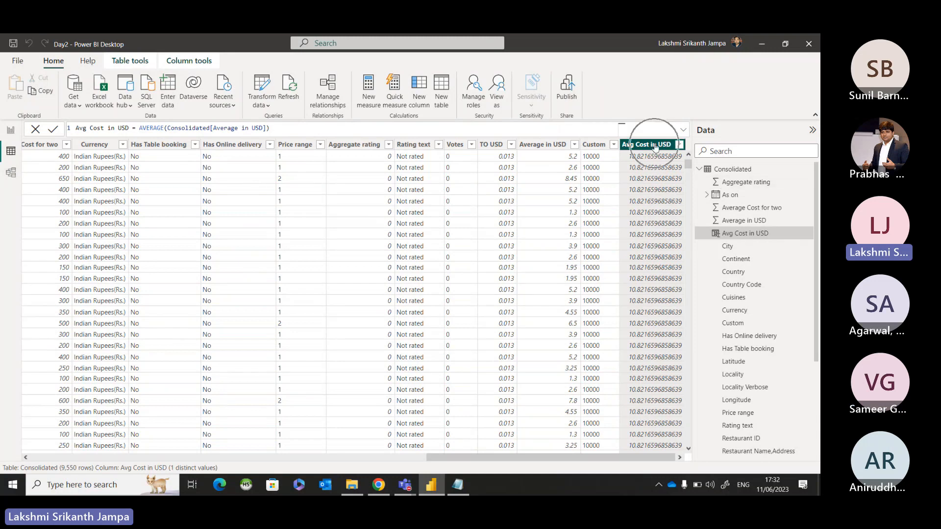
key(ctrl)
key(ctrl)
click(195, 66)
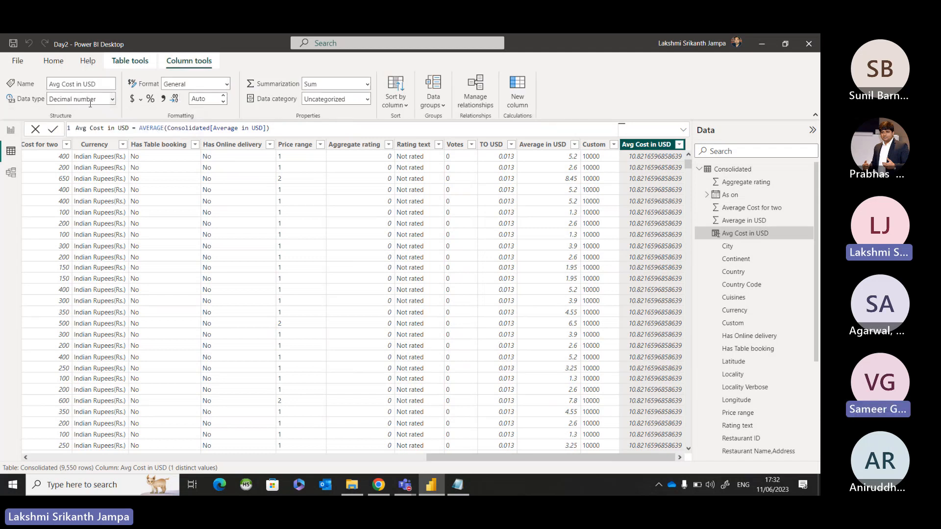
click(226, 85)
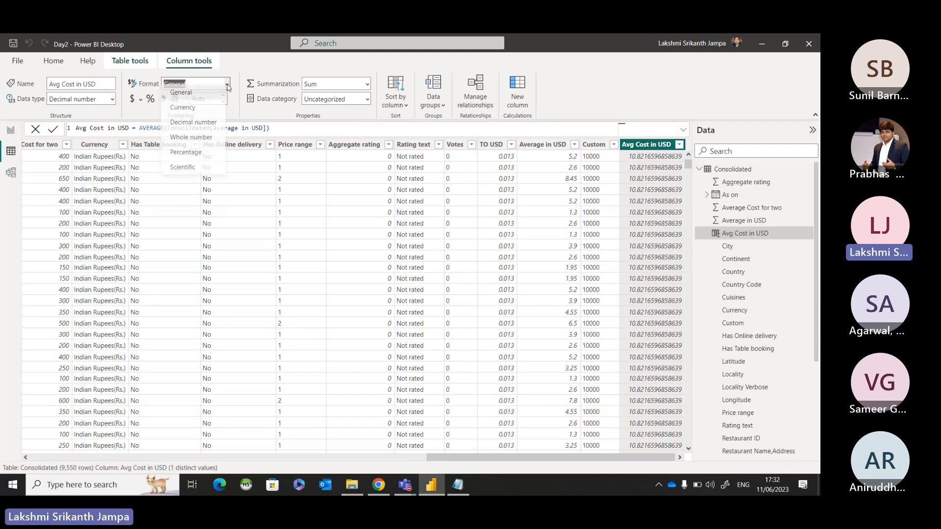
click(203, 127)
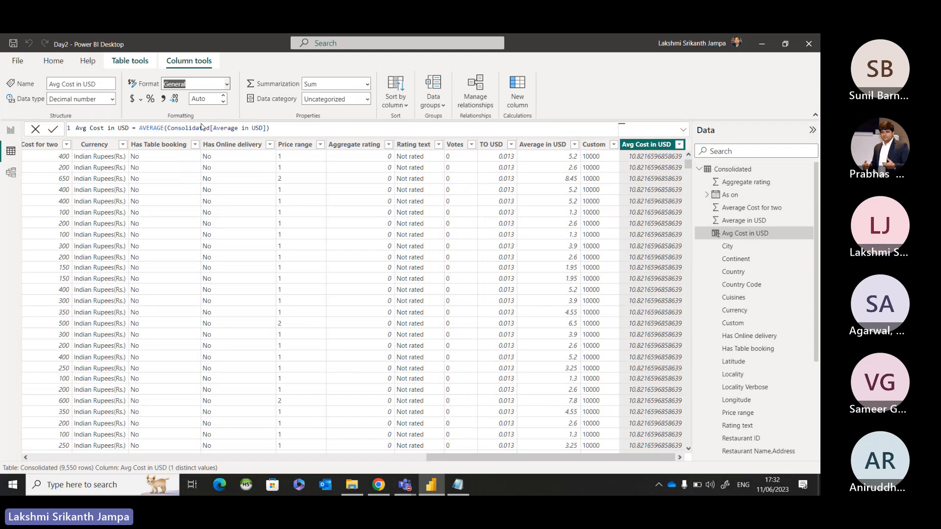
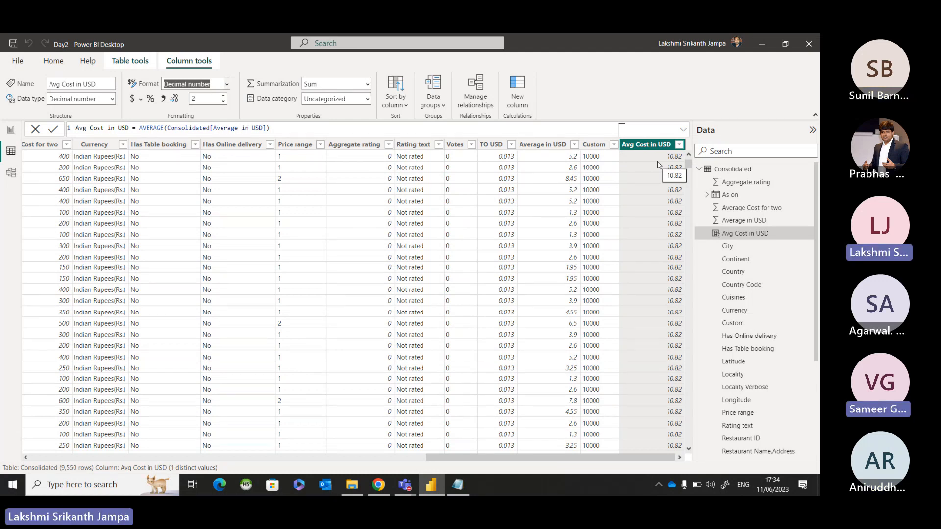
Open the Power Query Editor to view the Consolidated query, and return to the Power BI Desktop data view.
click(52, 62)
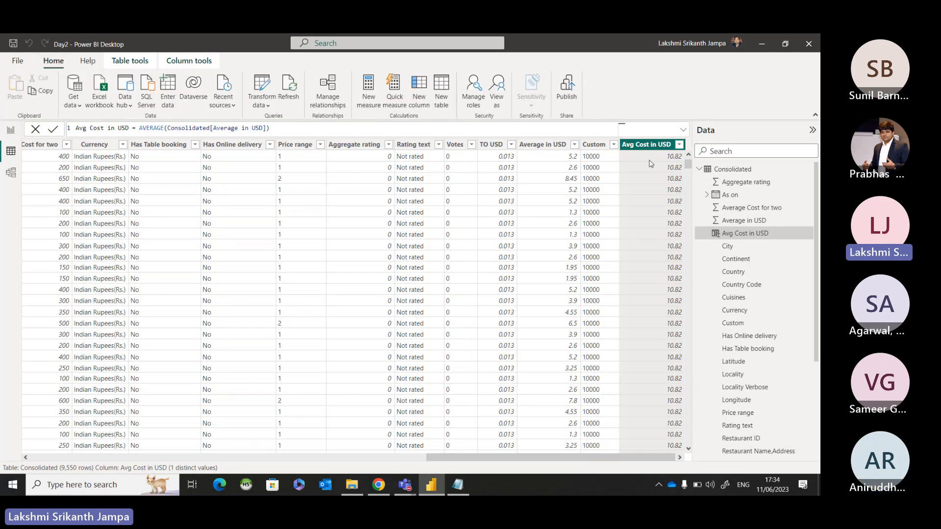
click(262, 90)
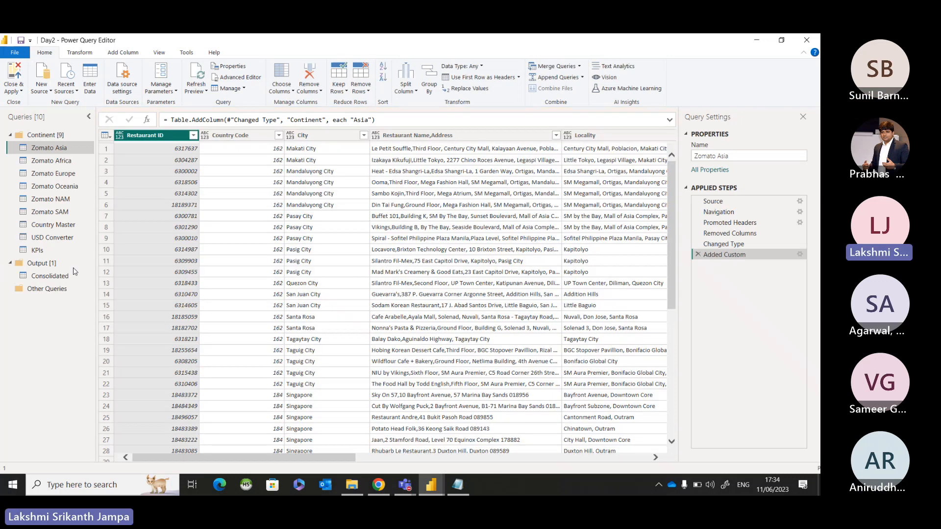
click(74, 273)
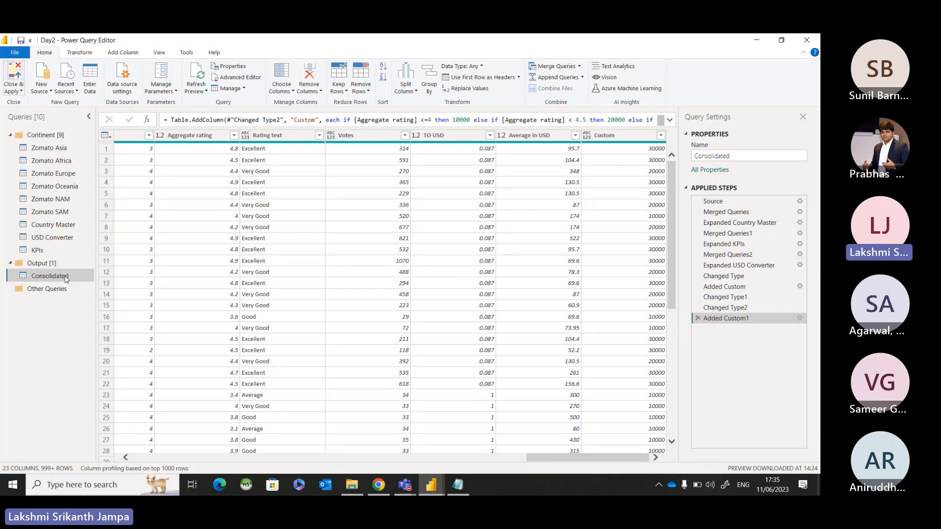
key(alt+Tab)
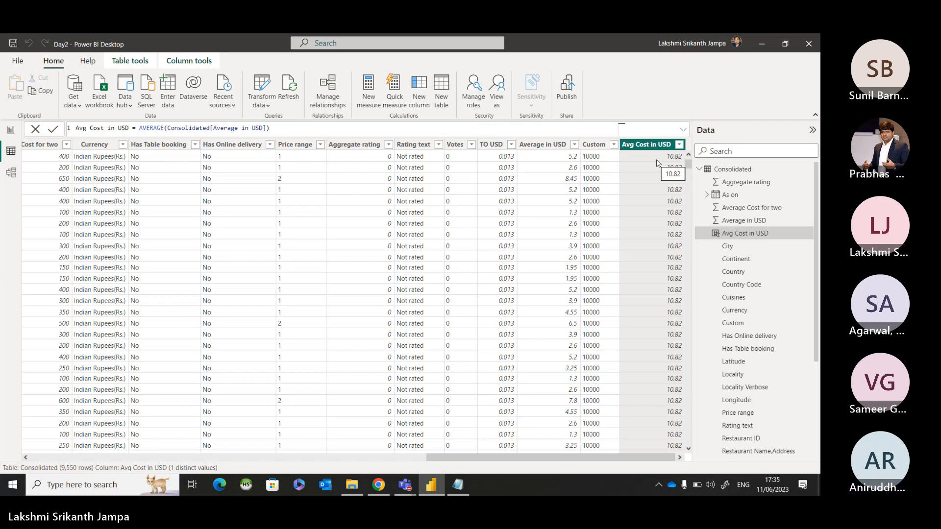
Check the Teams meeting window, and return to Power BI Desktop to review the Avg Cost in USD column's properties.
mouse_move(405, 484)
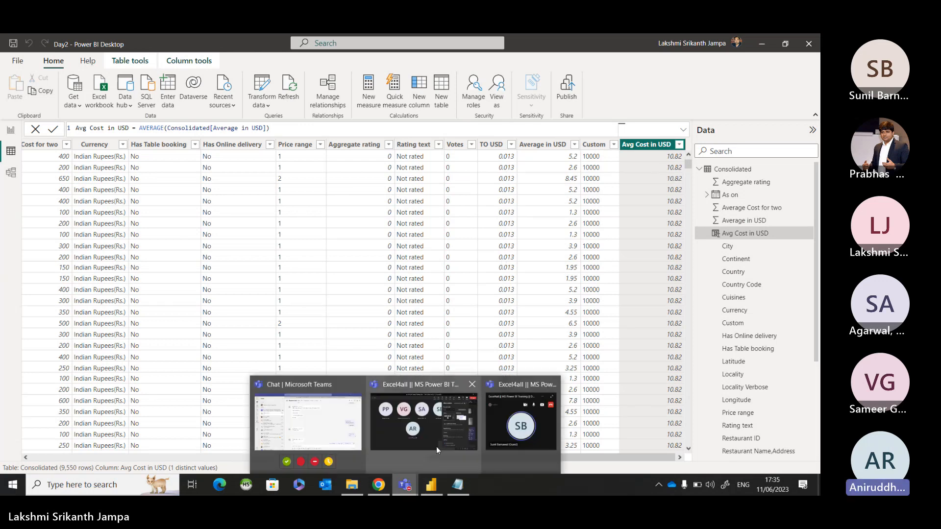
click(463, 437)
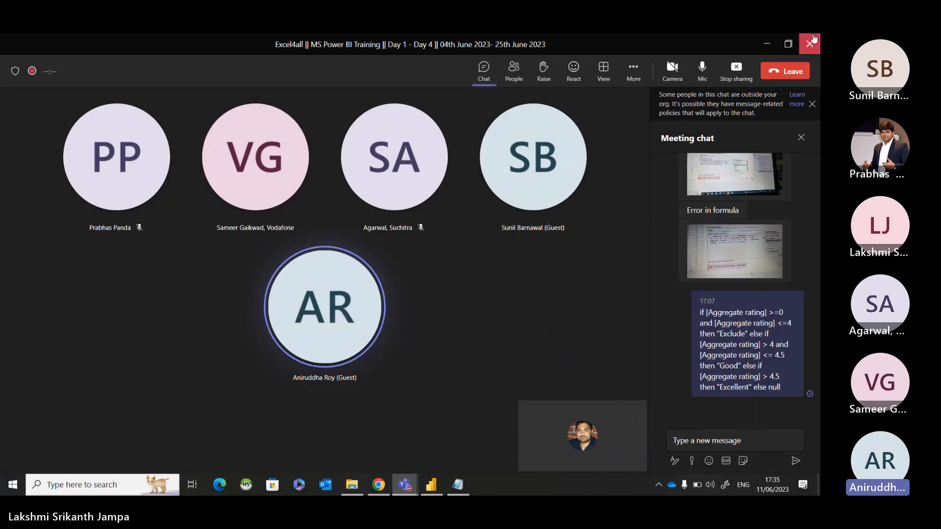
click(772, 44)
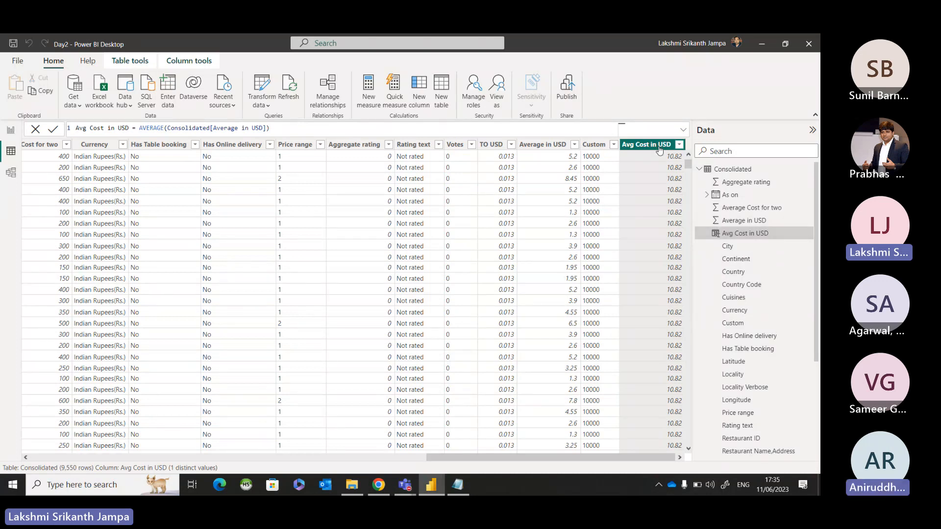
click(205, 66)
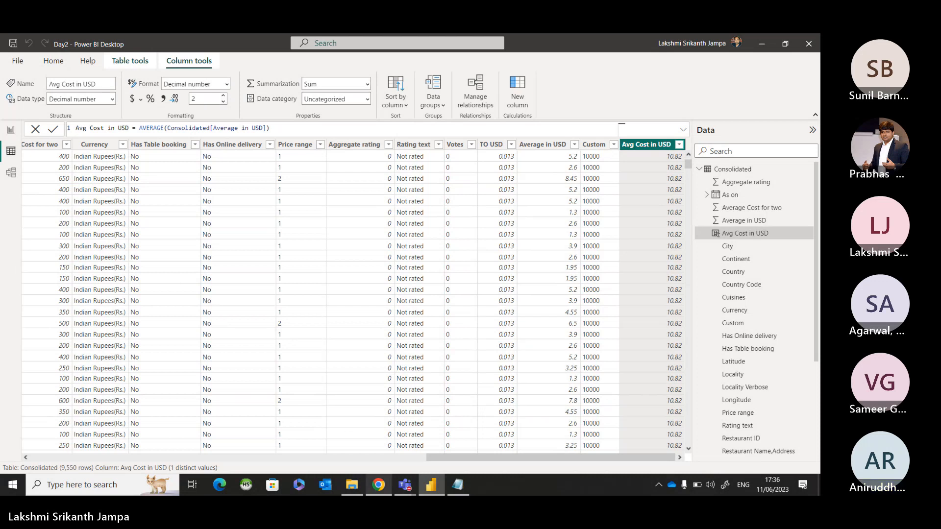
Switch to the Teams meeting and stop sharing the screen.
click(439, 440)
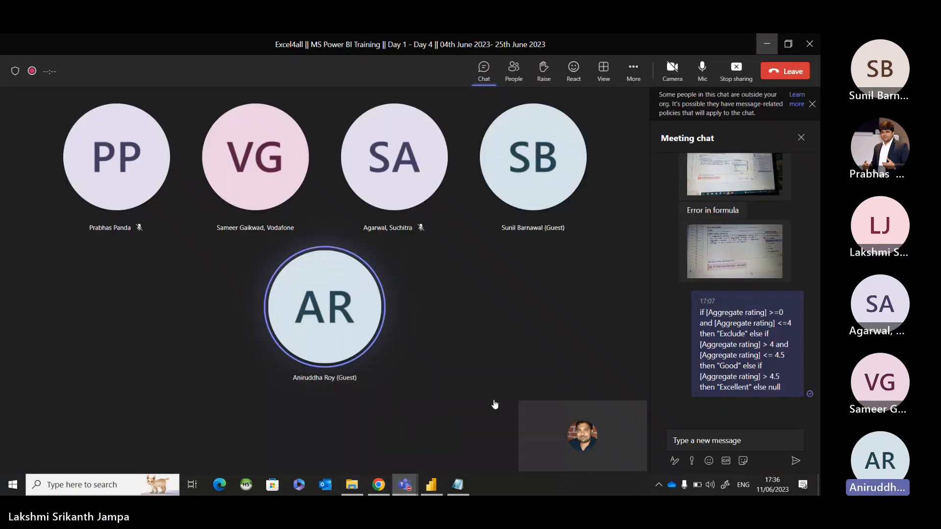
click(739, 71)
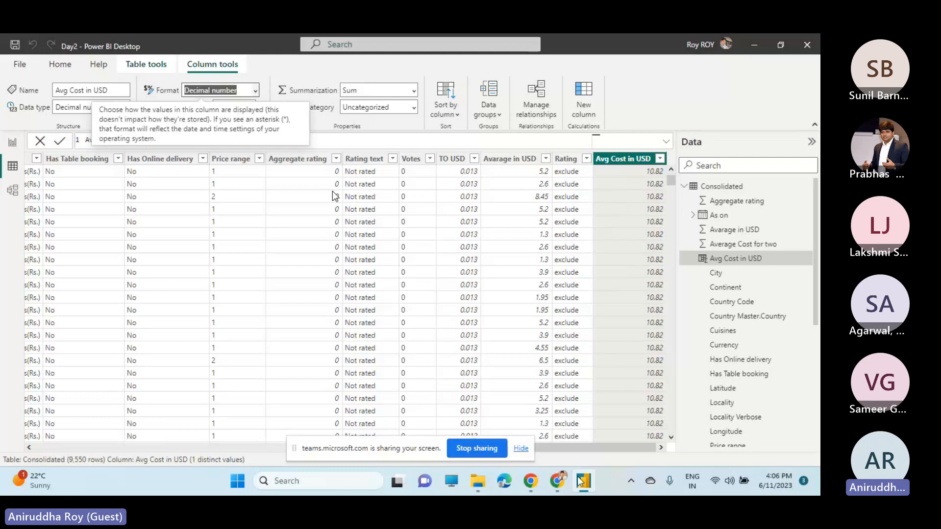
click(486, 447)
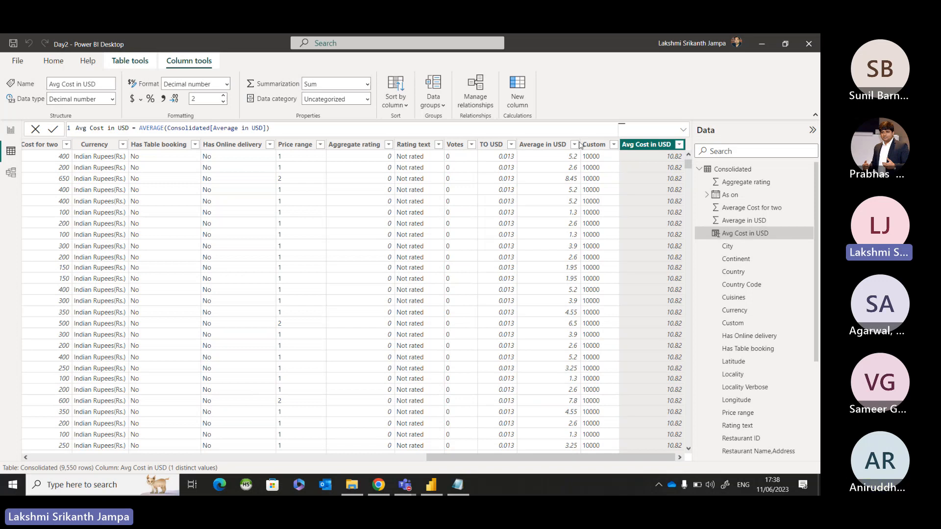
Compare the values of the Average in USD column with those of the Avg Cost in USD calculated column.
click(542, 152)
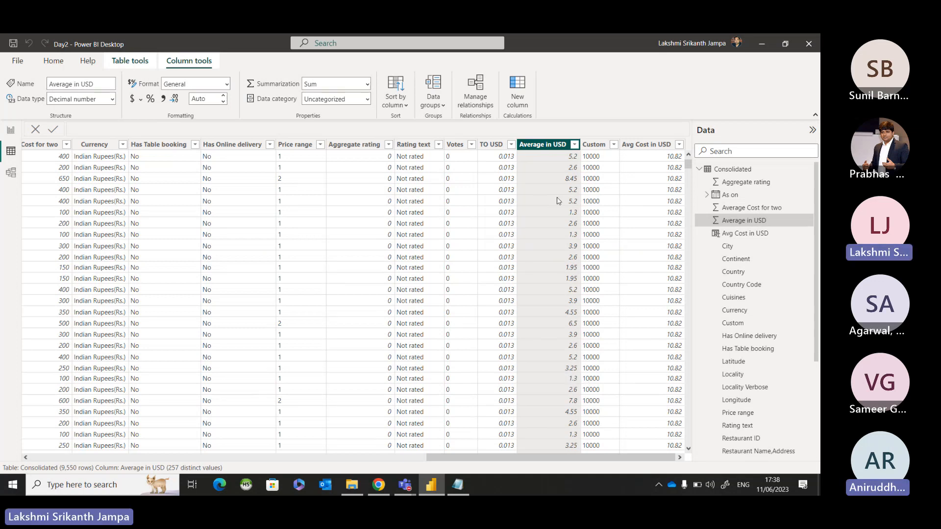
click(666, 145)
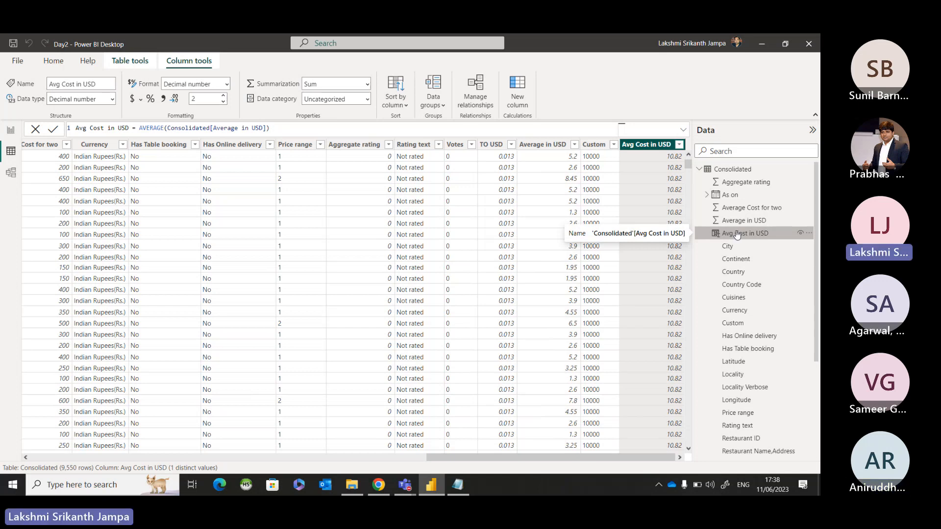
click(544, 144)
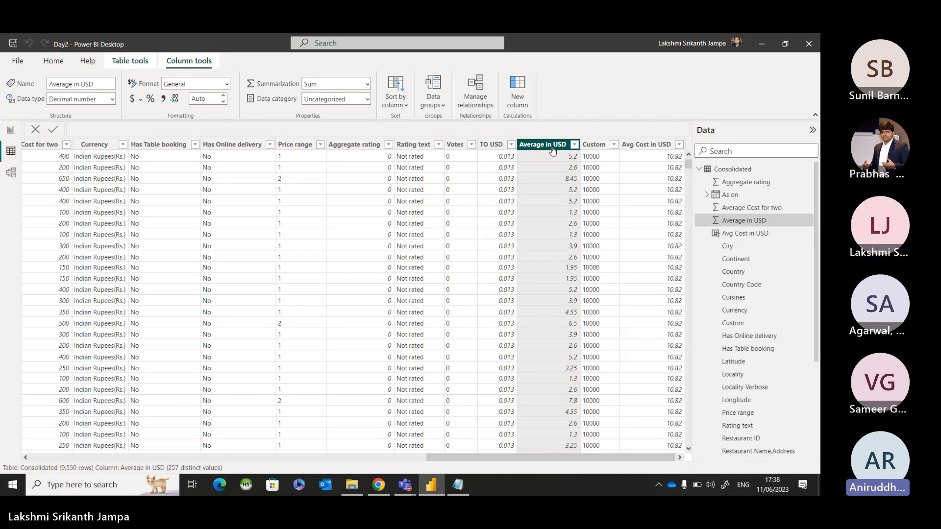
Change the Avg Cost in USD formula to use SUM as its function, giving SUM(Consolidated[Average in USD]).
click(741, 238)
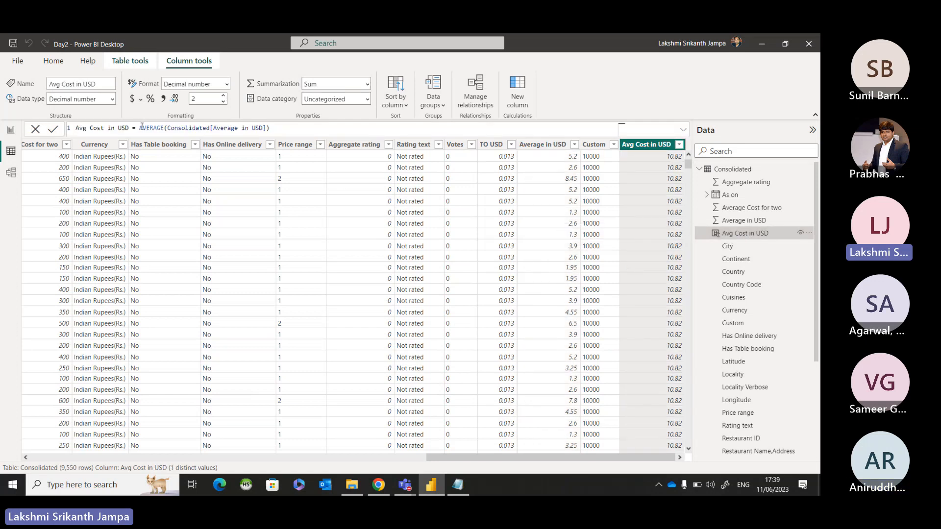
drag(140, 128, 166, 128)
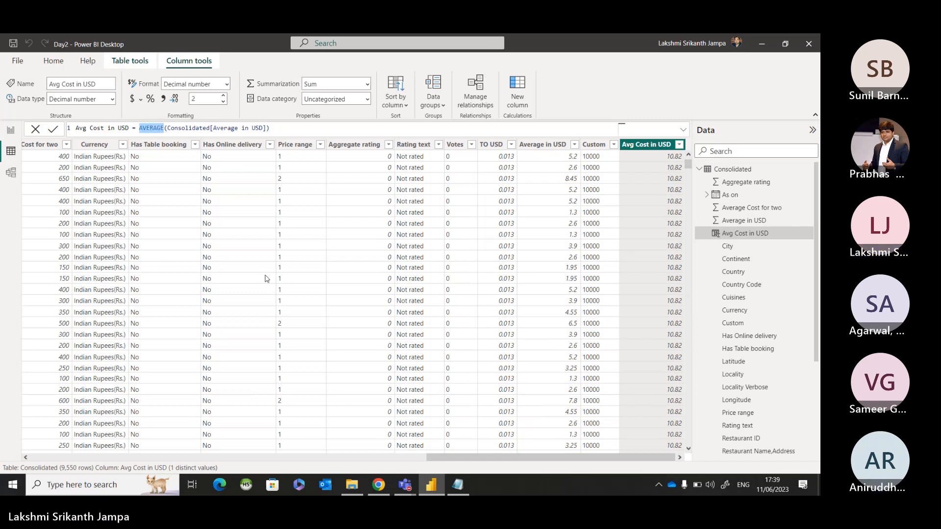
text(SUM)
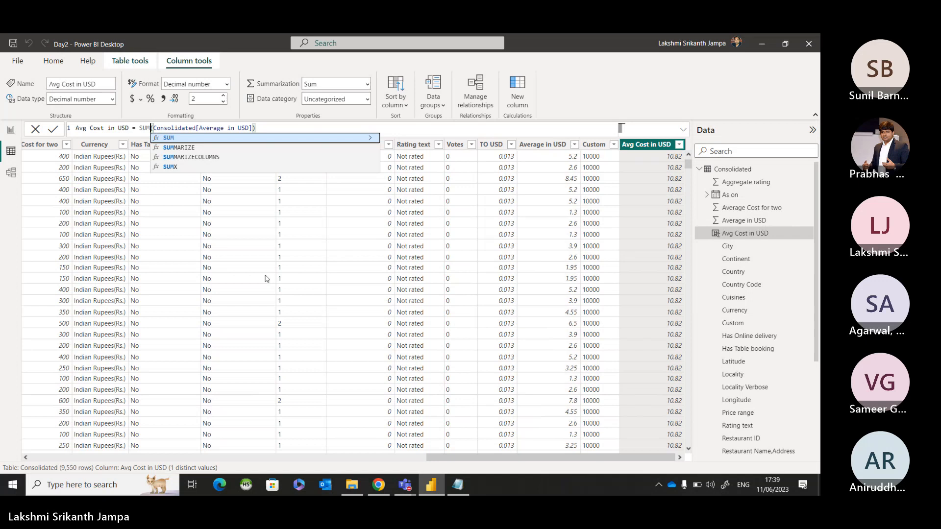
click(286, 131)
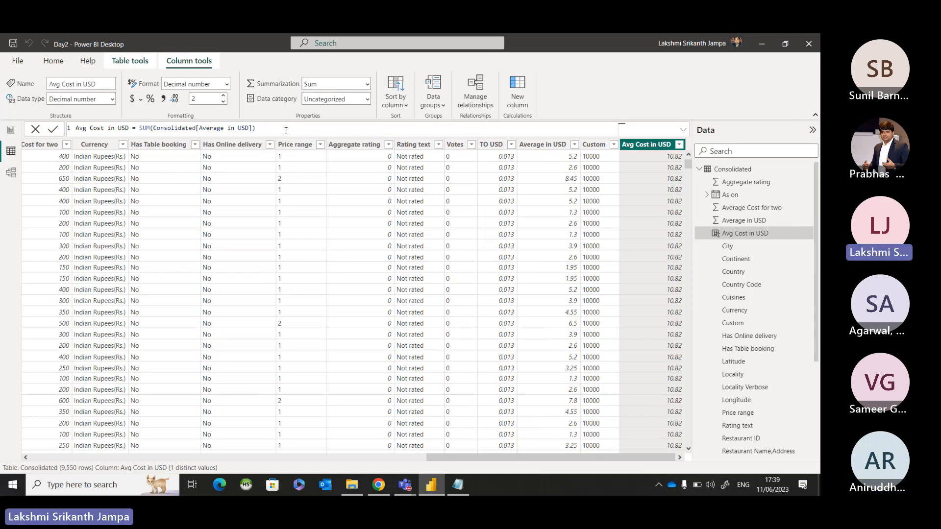
key(Return)
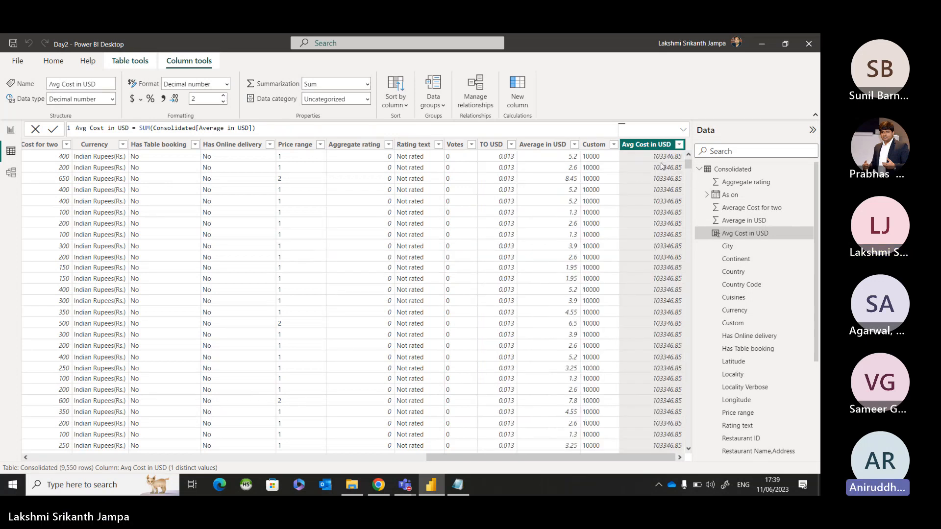
Change the Avg Cost in USD formula to AVERAGE(Consolidated[Average in USD]).
double_click(143, 128)
text(AVE)
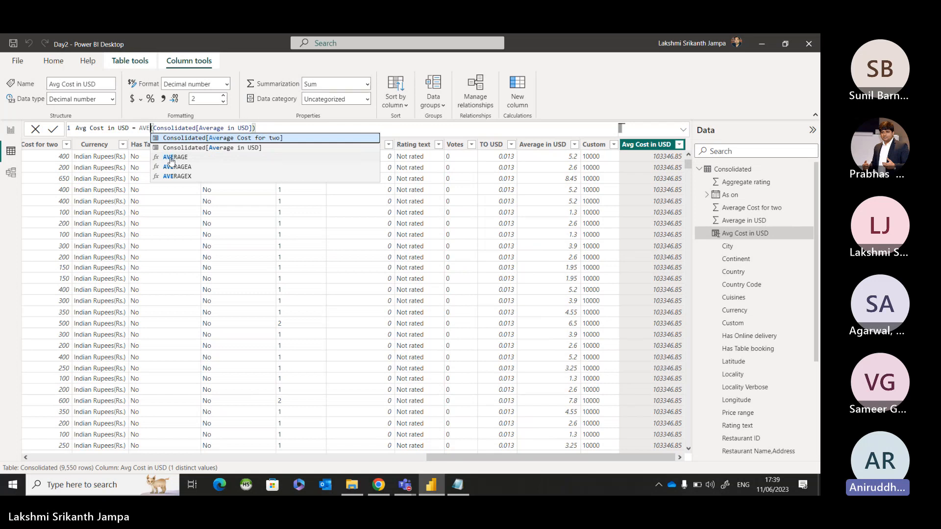
click(171, 159)
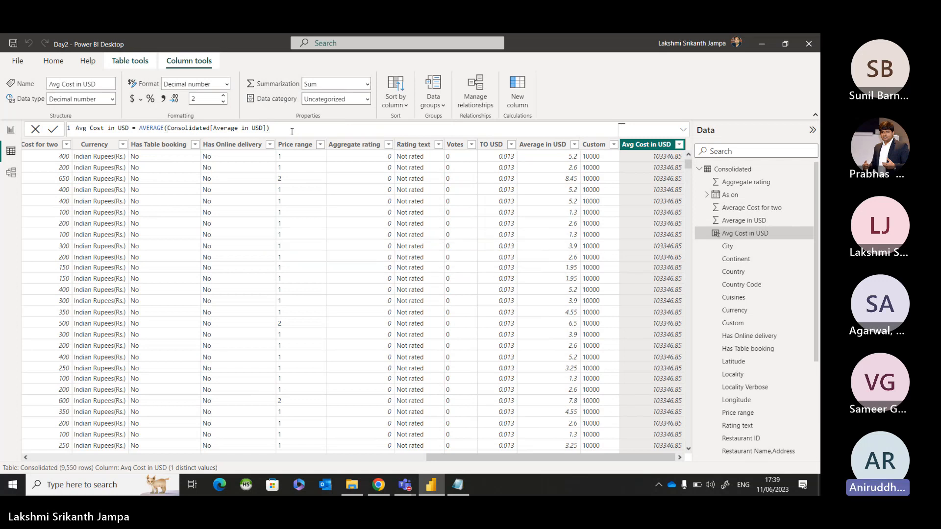
key(Return)
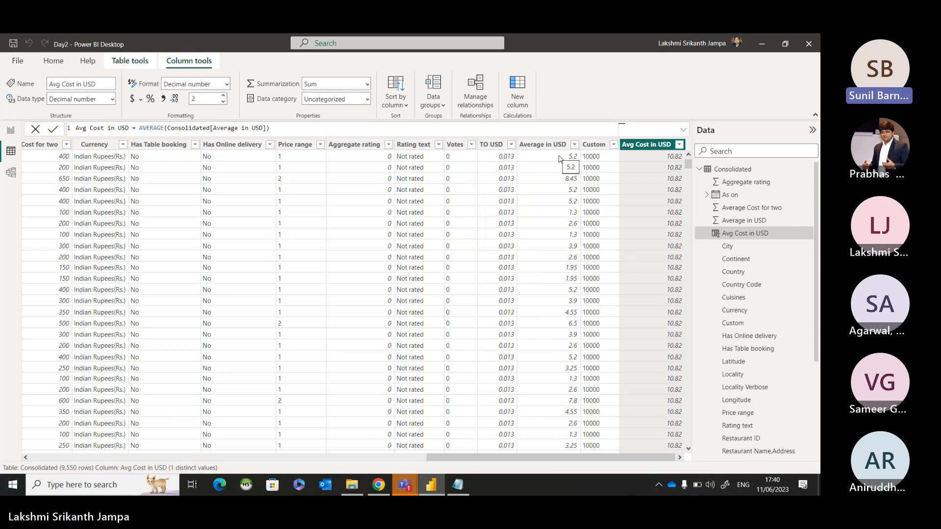
Check the meeting chat in Teams for the participant's question, and return to Power BI Desktop.
mouse_move(405, 483)
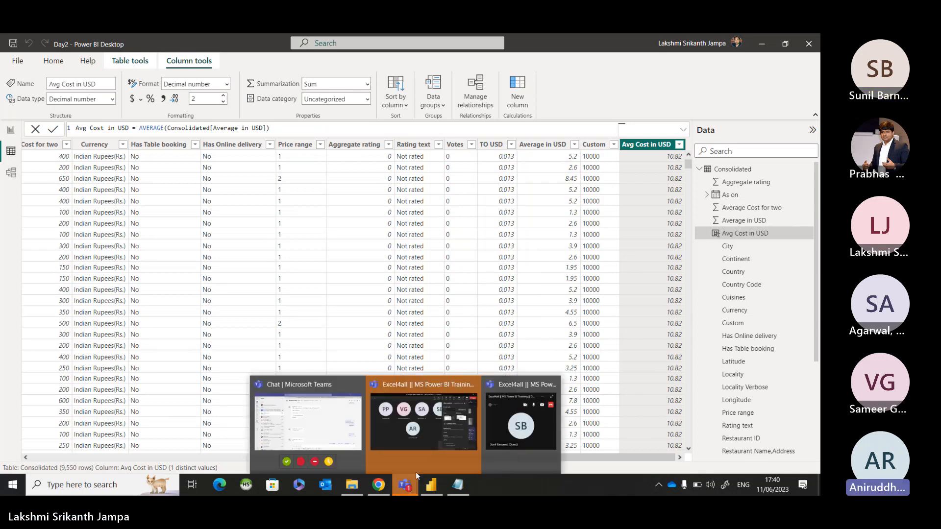
click(430, 431)
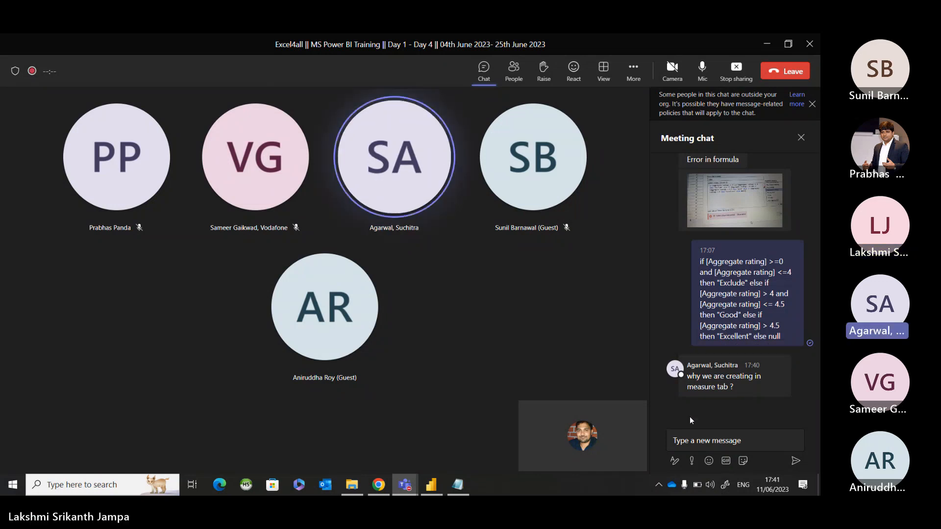
key(alt+Tab)
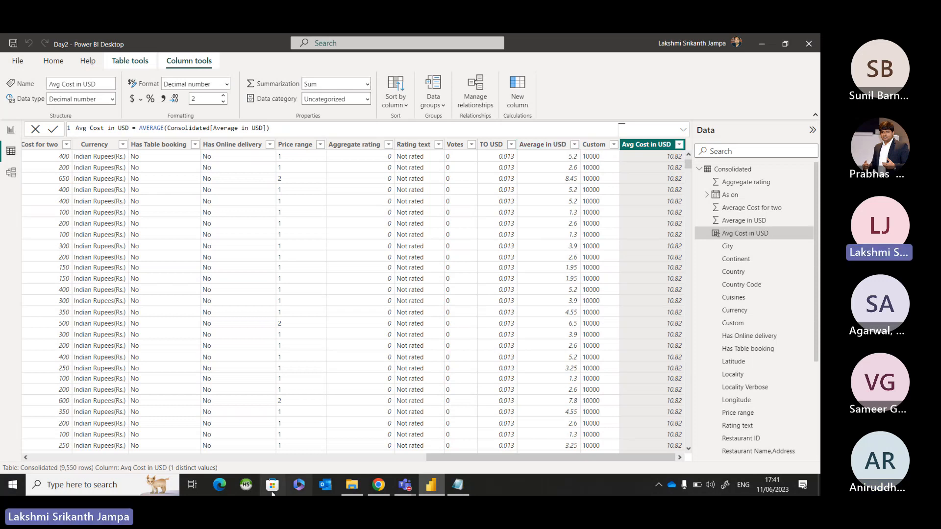
Launch Excel and create a blank workbook.
click(351, 485)
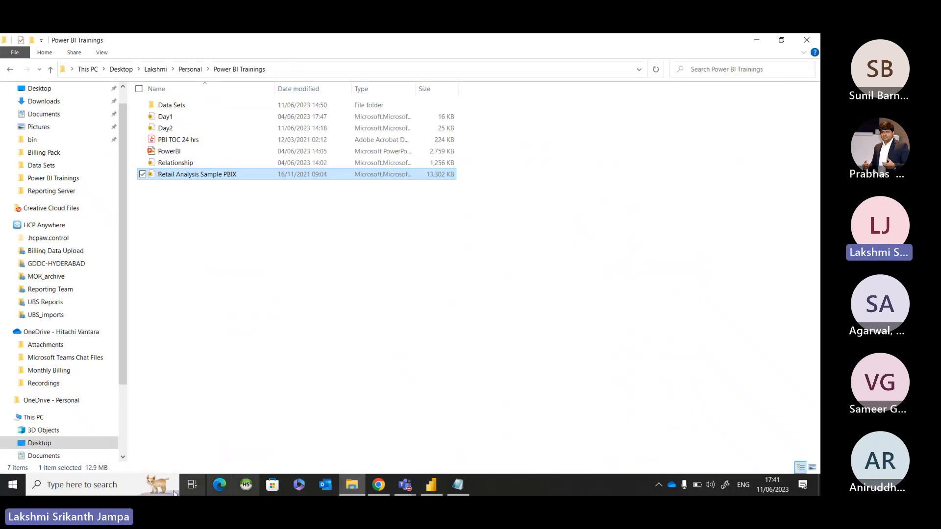
click(119, 490)
text(excel)
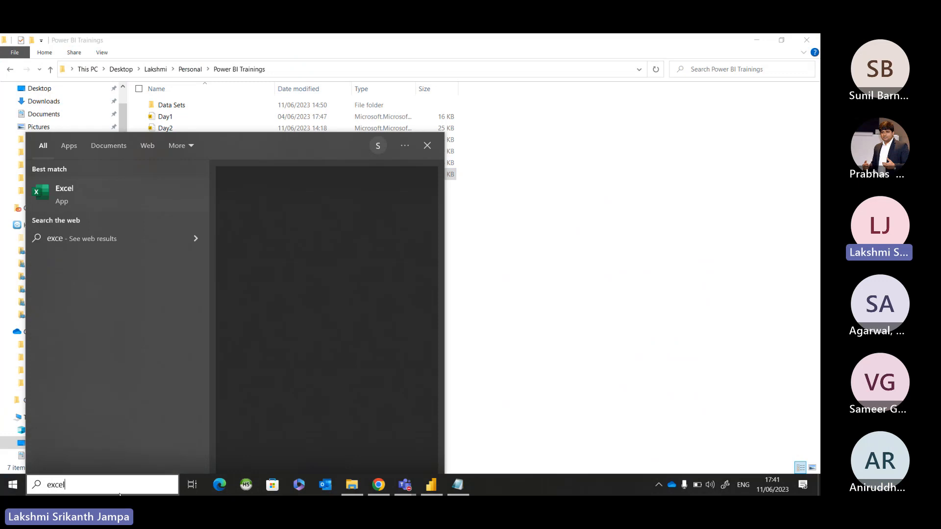
key(Escape)
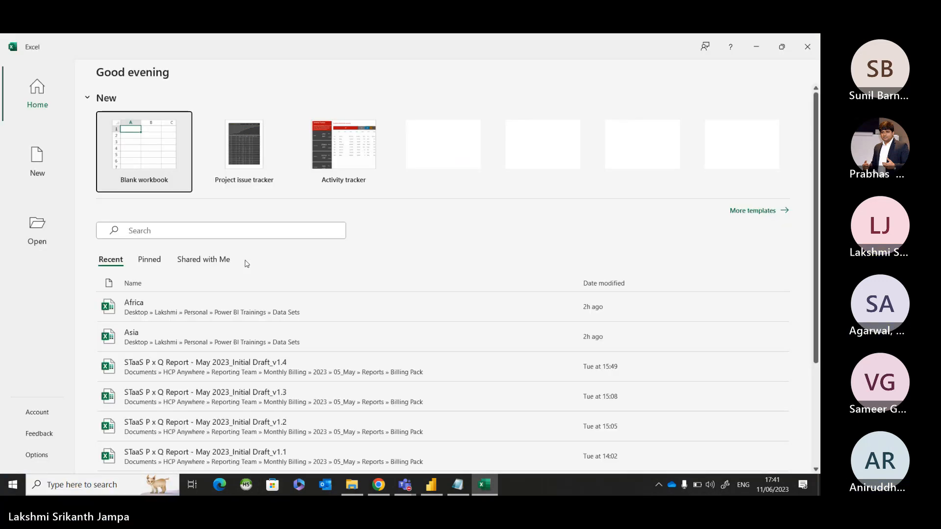
click(160, 156)
Enter the column headers A in cell G9 and B in cell H9.
click(233, 245)
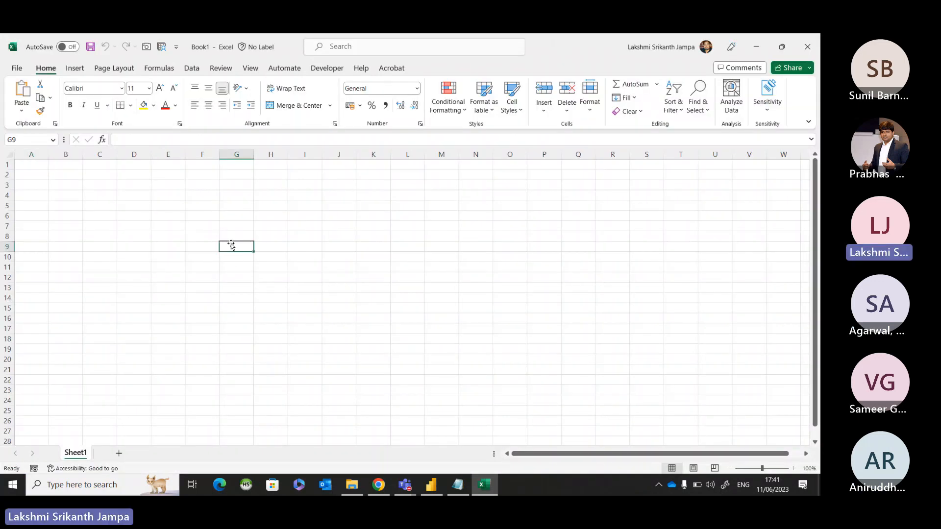
text(A)
key(Tab)
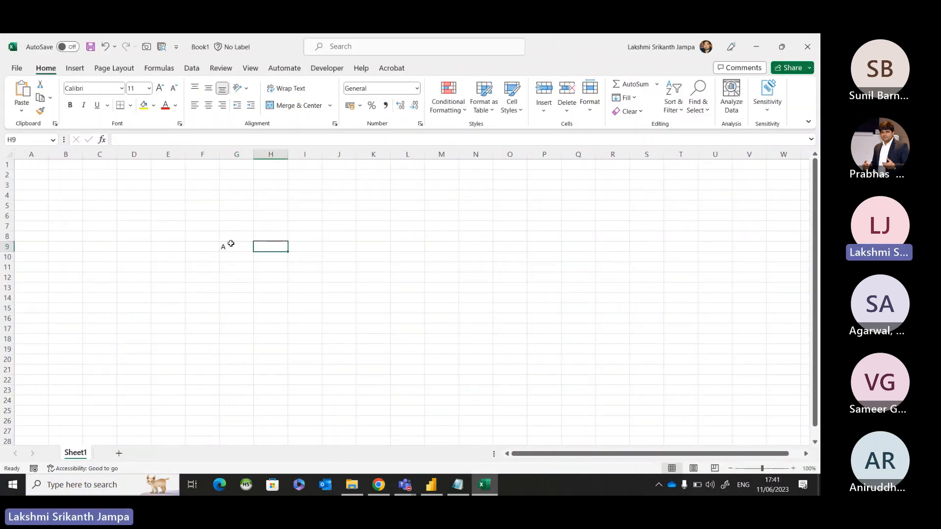
text(B)
key(Return)
Fill cells G10:G16 under header A with the formula =RANDBETWEEN(1,10).
key(Left)
key(shift+Down)
key(shift+Down)
key(shift+Down)
key(shift+Down)
key(shift+Down)
key(shift+Down)
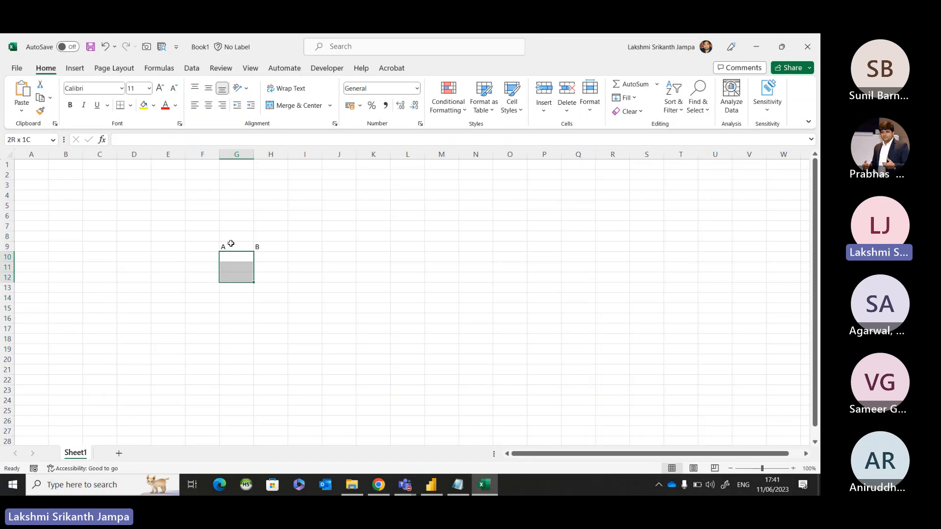
text(=Ran)
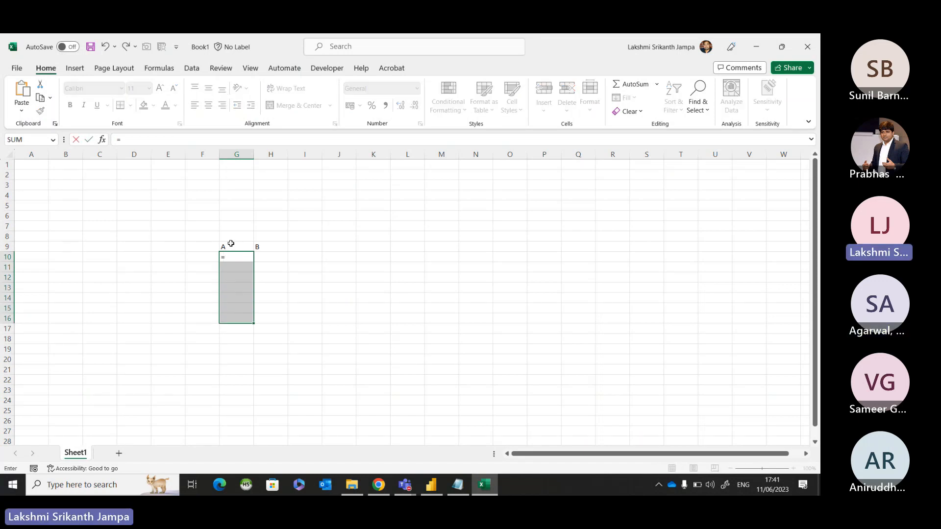
key(Down)
key(Down)
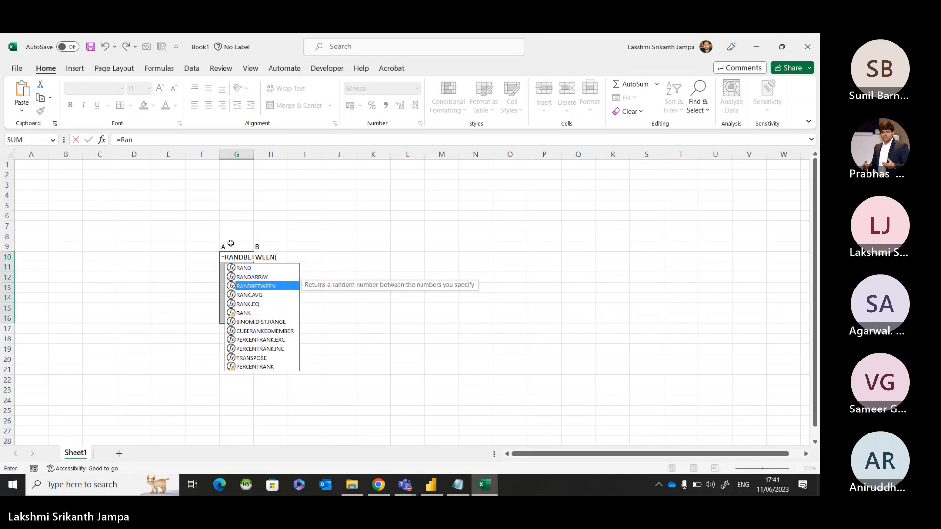
key(Tab)
text(1,1)
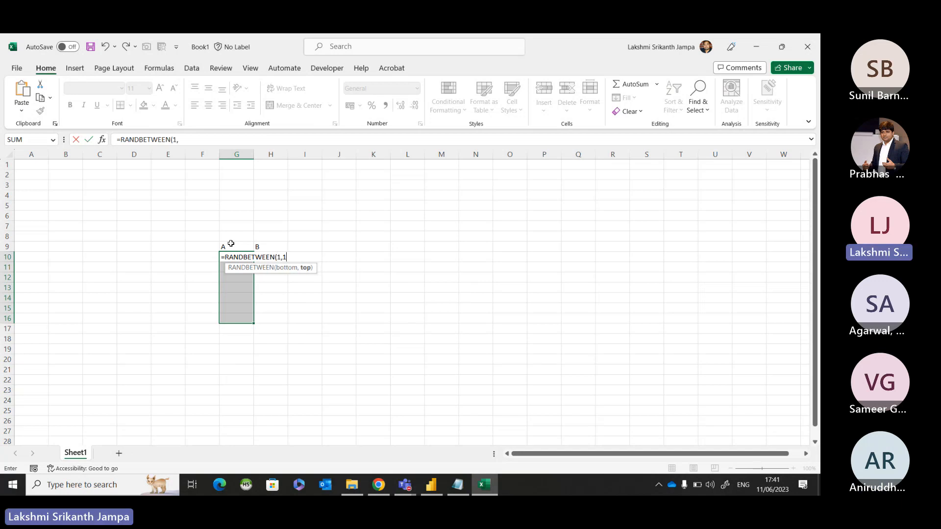
text(0))
key(ctrl+Return)
Extend the random-number formula to H10:H16 under header B, and convert G10:H16 to static values.
key(shift+Right)
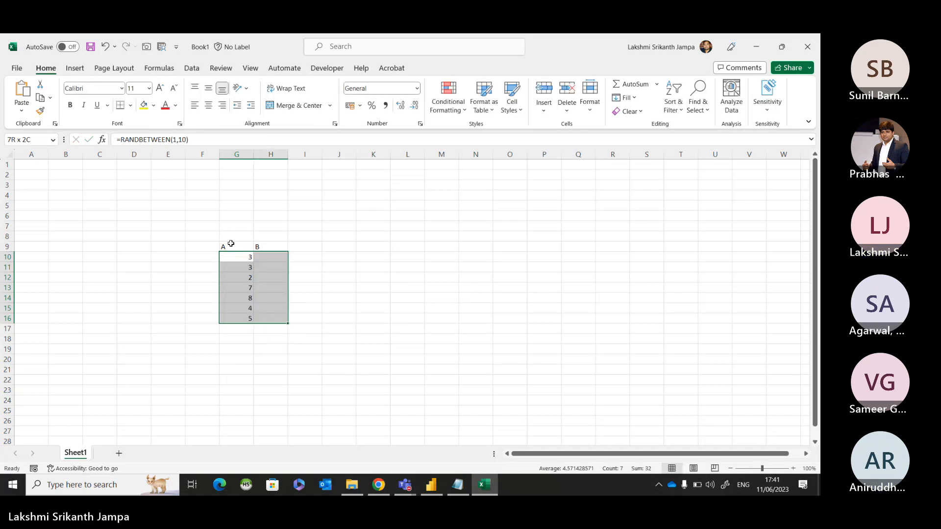
key(ctrl+r)
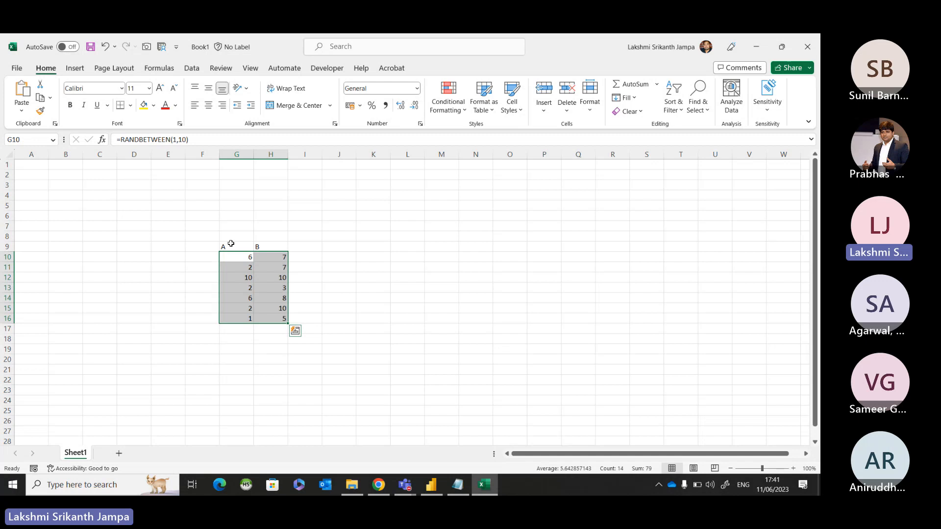
key(ctrl+c)
key(ctrl+alt+v)
key(v)
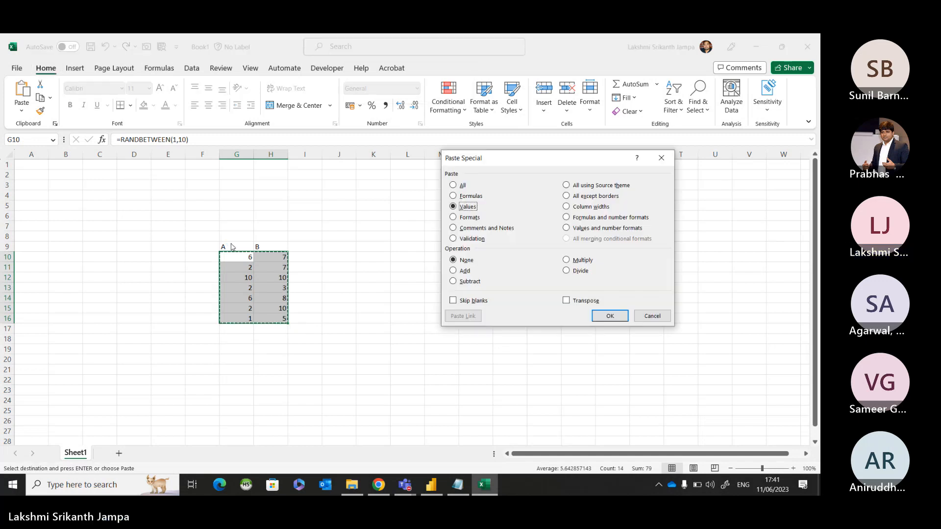
key(Return)
key(Escape)
Enter the header C in cell I9 and multiply columns A and B with =G10*H10 in cell I10.
click(304, 246)
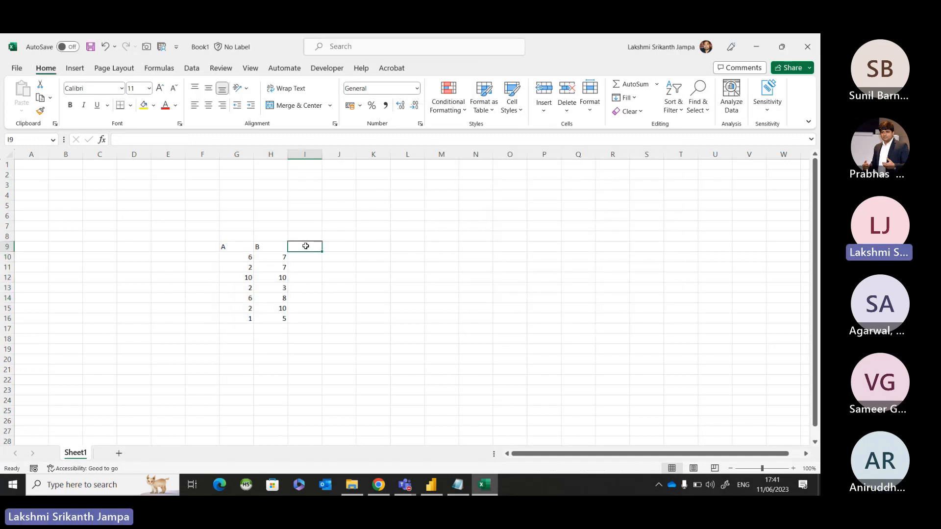
text(C)
key(Return)
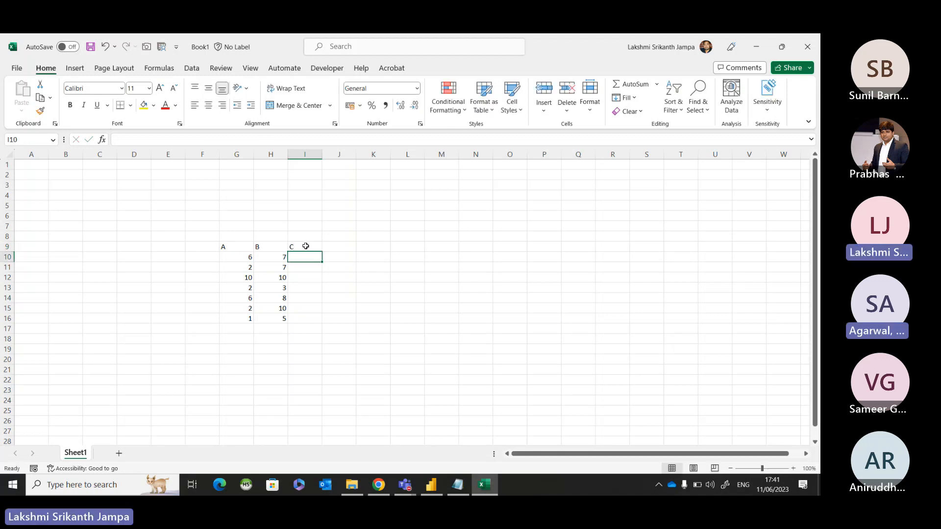
key(Left)
key(Right)
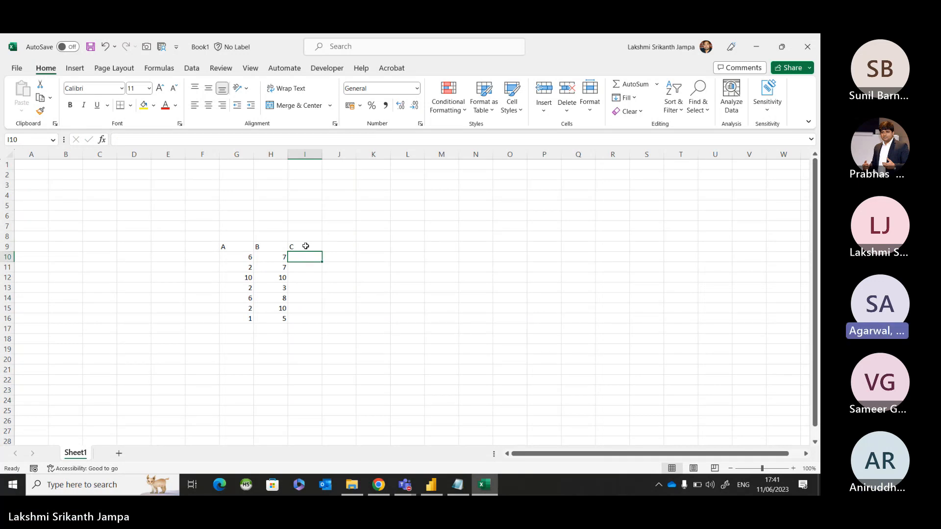
text(=)
key(Left)
key(Left)
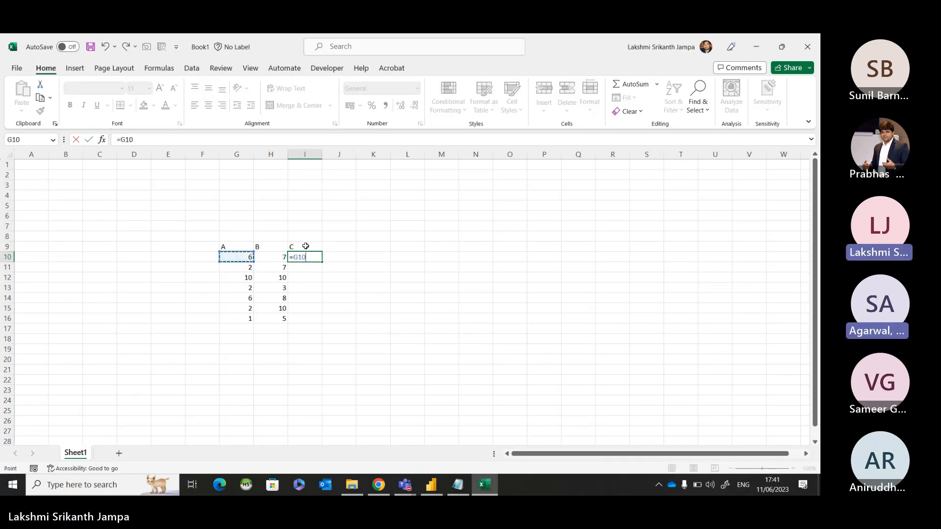
text(*)
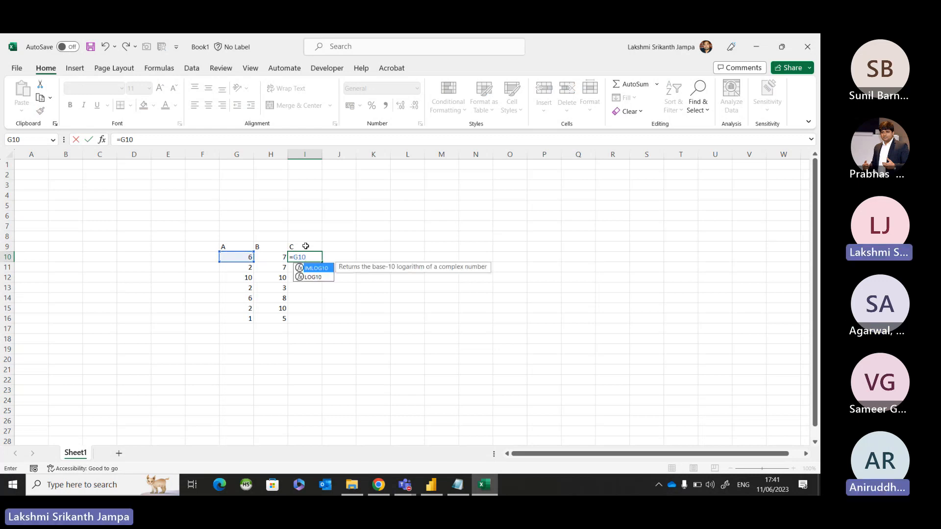
key(Left)
key(Return)
Fill the multiplication formula from I10 down to I16.
key(Up)
key(shift+Down)
key(shift+Down)
key(shift+Down)
key(shift+Down)
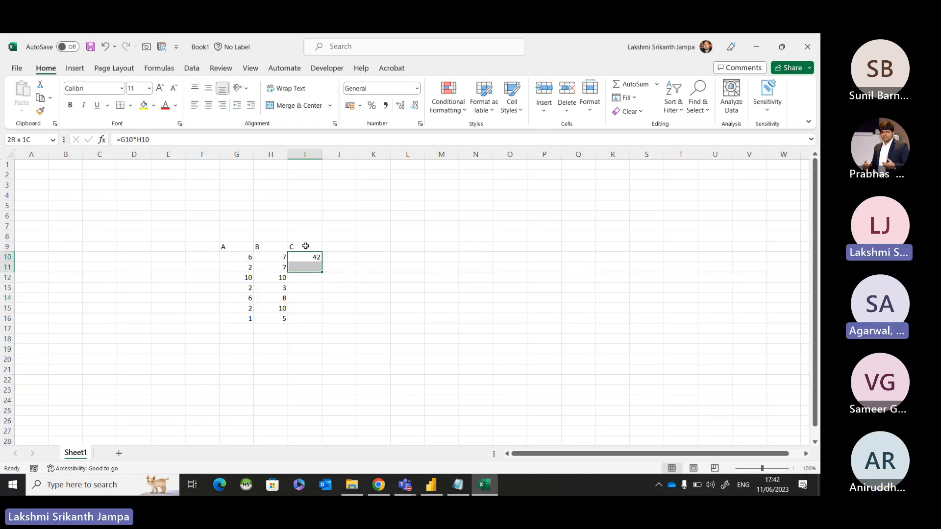
key(shift+Down)
key(shift+Down)
key(ctrl+d)
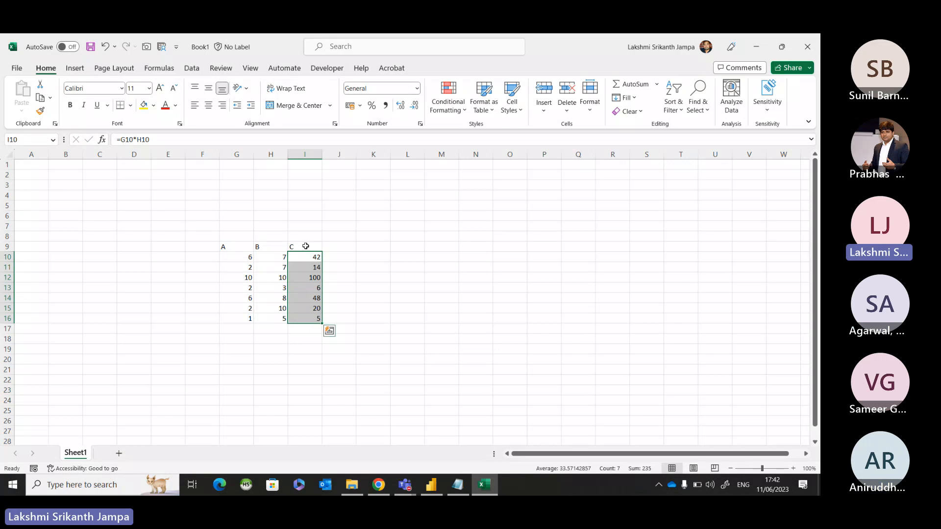
Examine the row-by-row products in column C against the values in column B.
key(Left)
key(Right)
key(Left)
key(Down)
key(Right)
key(Down)
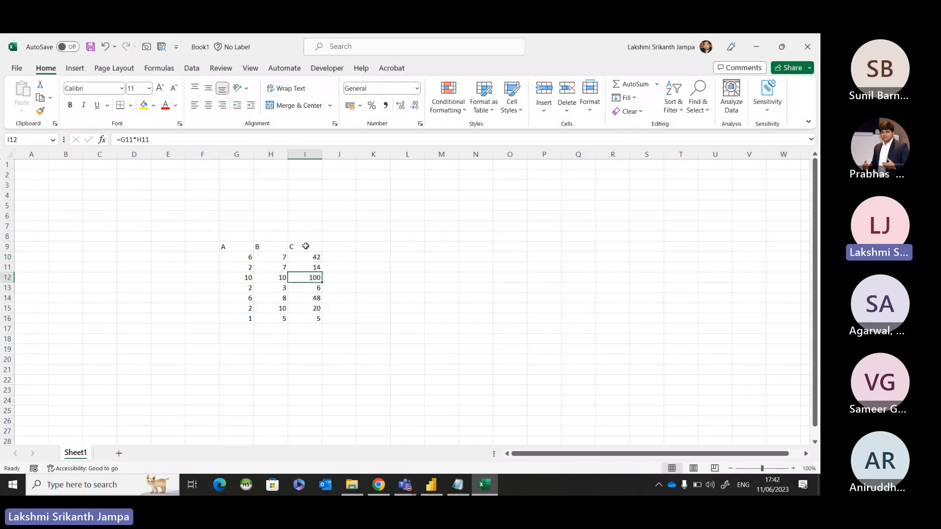
key(Up)
key(Up)
key(shift+Down)
key(shift+Down)
key(shift+Down)
key(shift+Down)
key(shift+Down)
key(shift+Down)
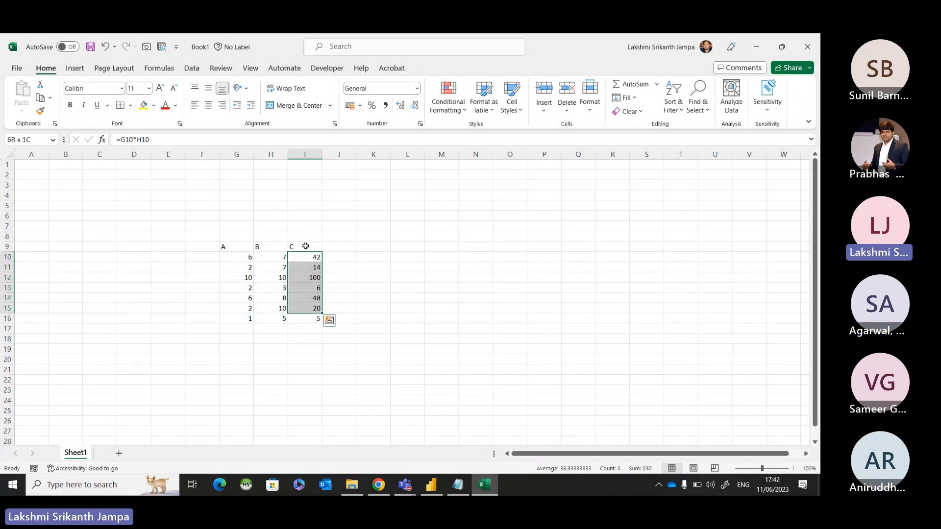
key(Down)
key(Down)
key(Down)
key(Down)
key(Down)
key(Down)
key(Down)
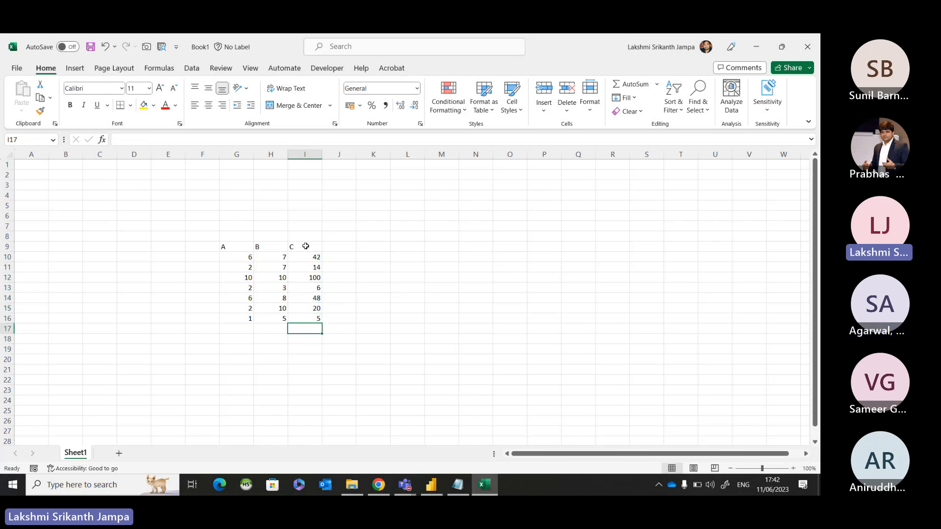
key(Up)
key(shift+Up)
key(shift+Up)
key(shift+Up)
key(shift+Up)
key(shift+Up)
key(shift+Up)
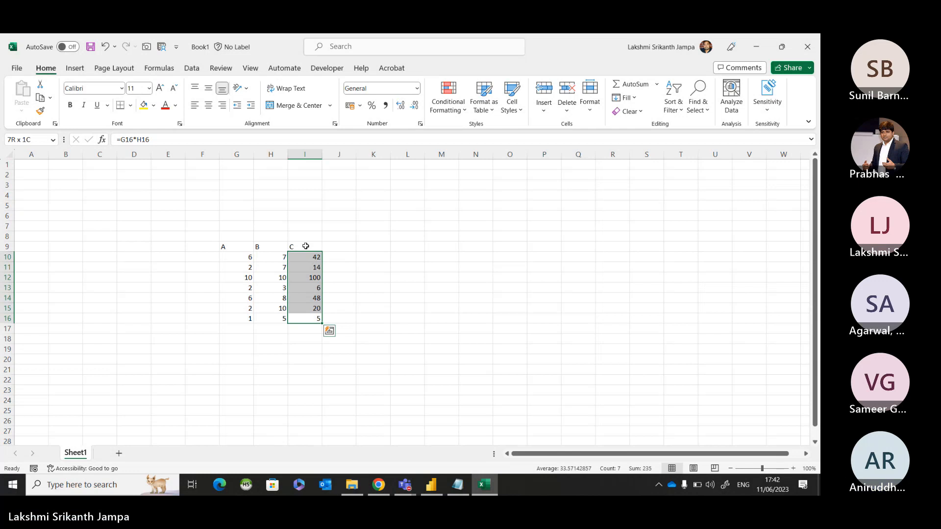
Total column C in cell I17 with a SUM of I10:I16.
key(Down)
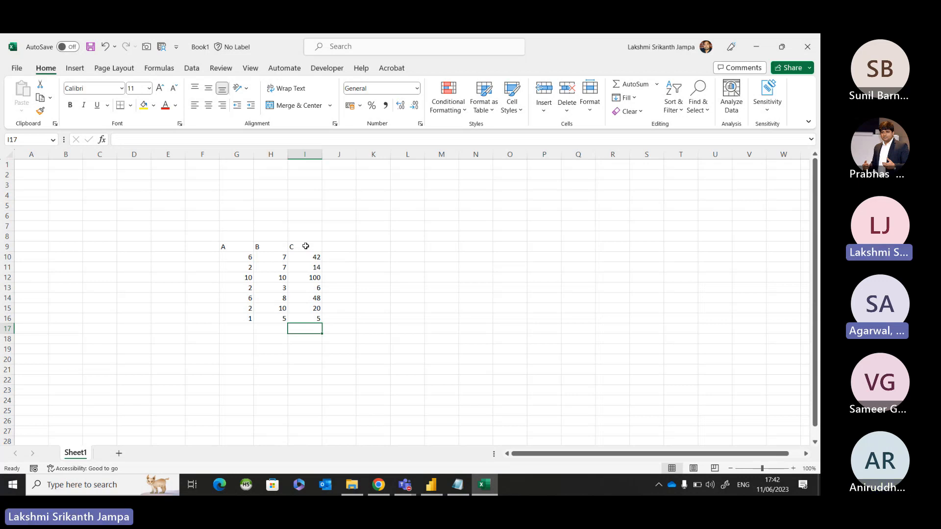
text(=Sum)
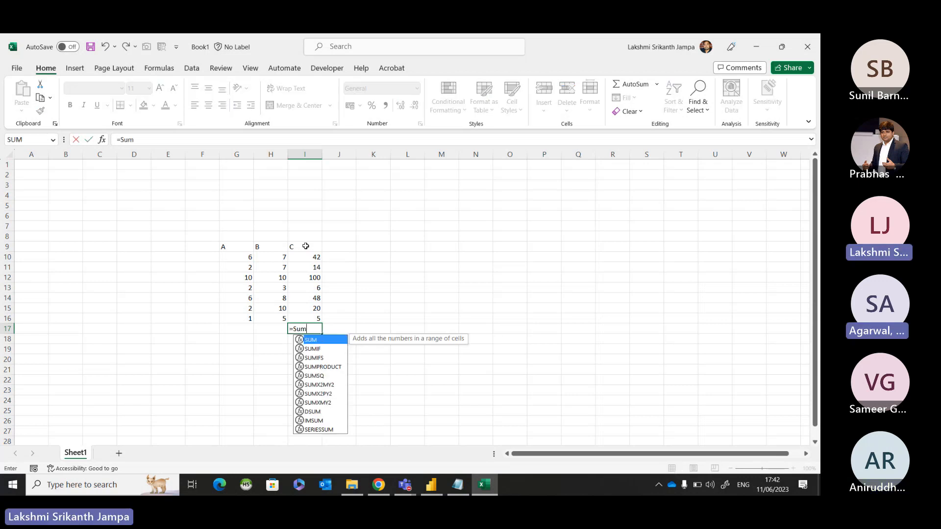
text(()
key(Up)
key(shift+Up)
key(shift+Up)
key(shift+Up)
key(shift+Up)
key(shift+Up)
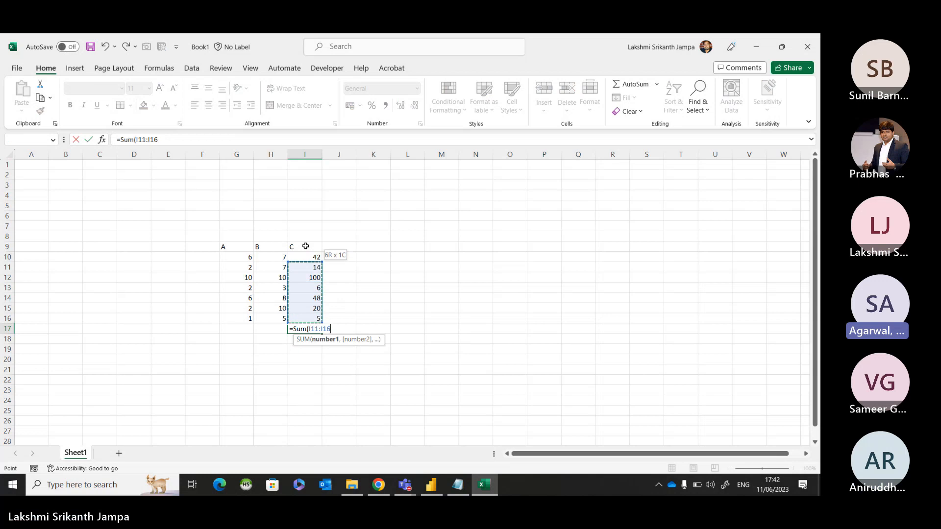
key(Return)
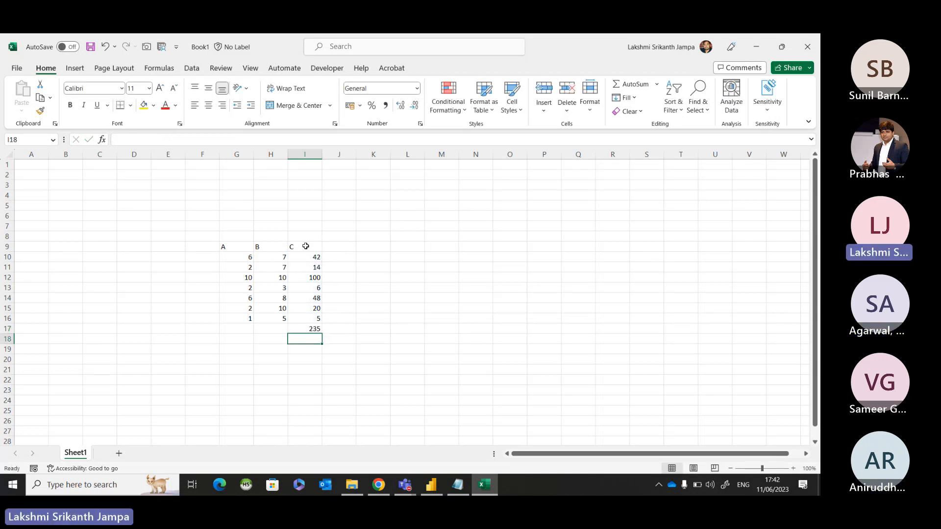
Enter a sum of column C with absolute references, =SUM($I$10:$I$16), in cell J10.
click(344, 250)
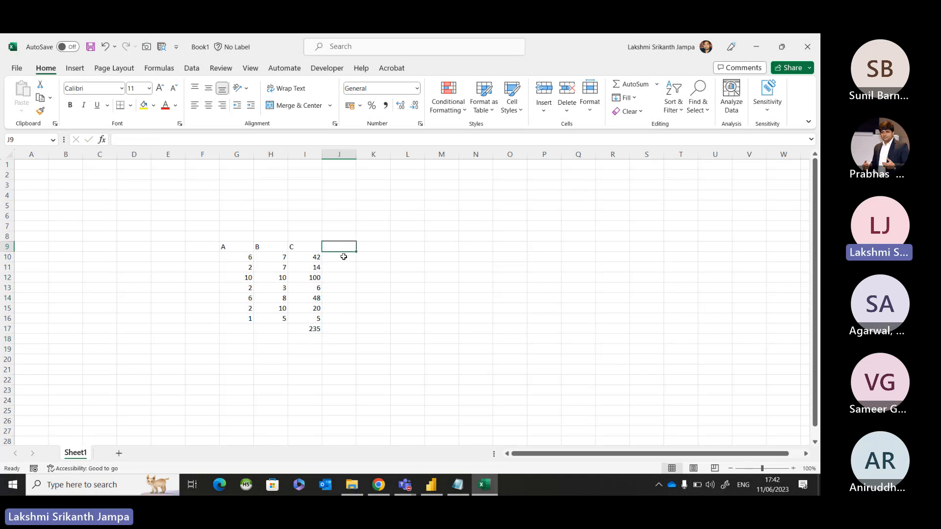
click(344, 257)
text(=)
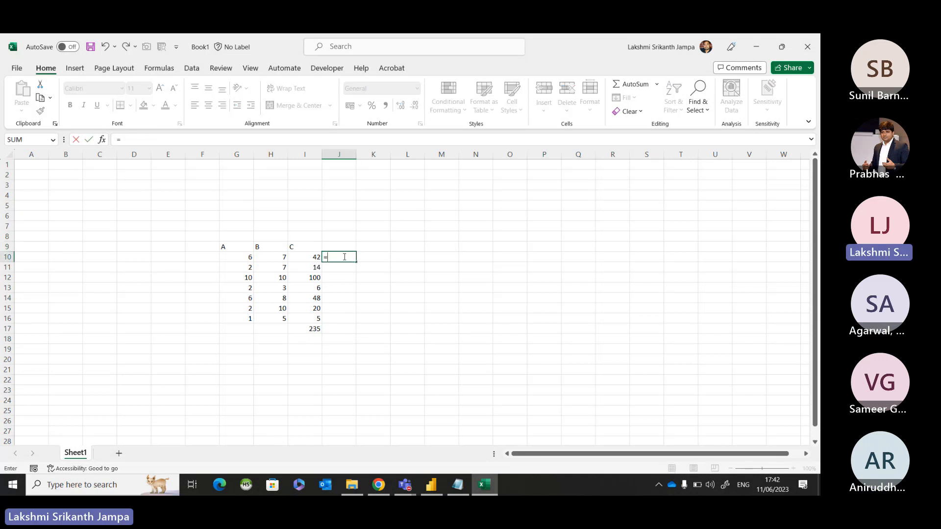
text(Sum()
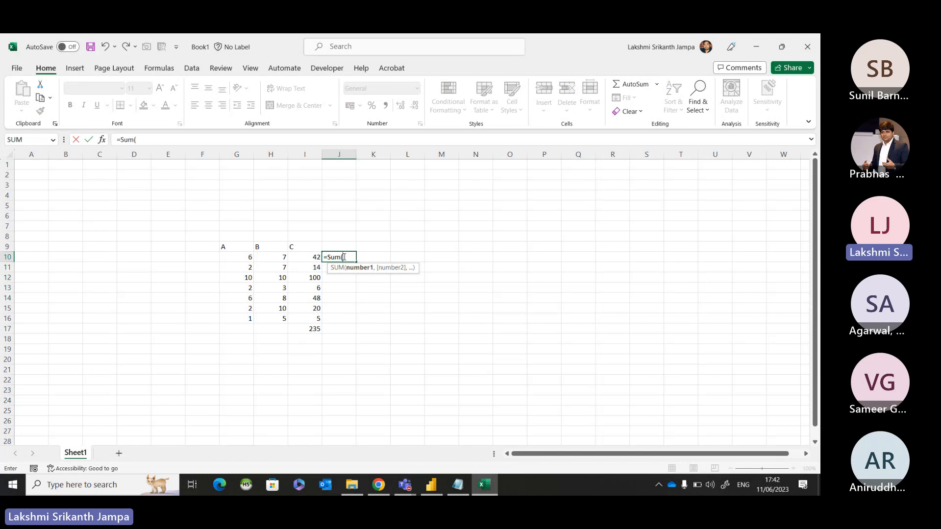
drag(301, 256, 303, 315)
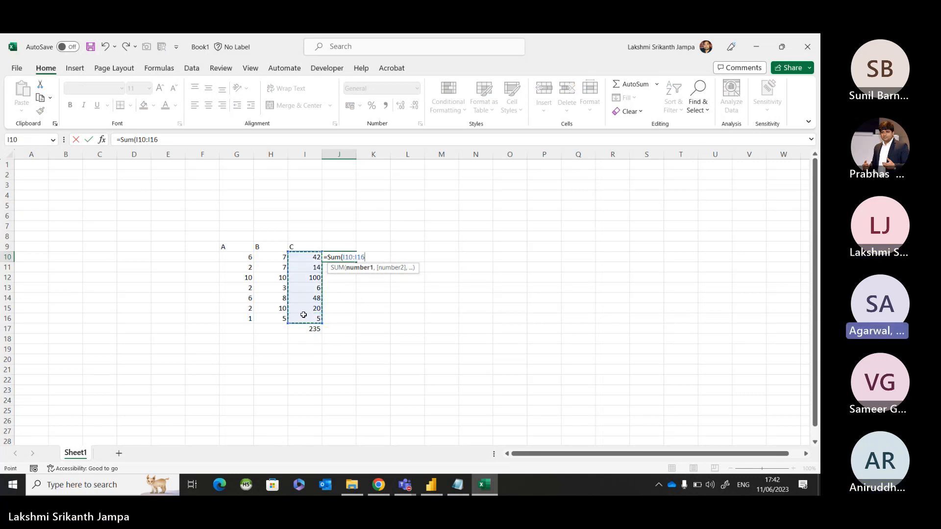
key(F4)
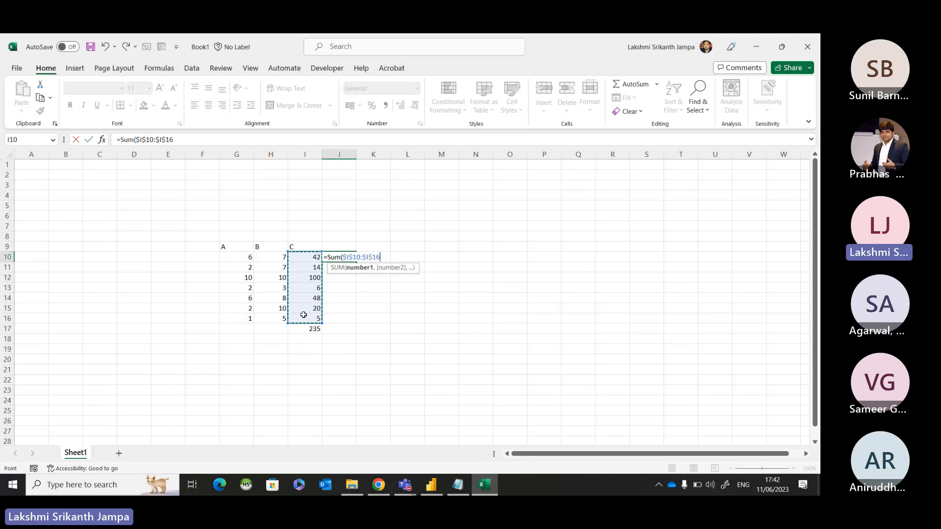
key(Return)
Fill the absolute-reference SUM formula from J10 down to J16.
key(Up)
key(shift+Down)
key(shift+Down)
key(shift+Down)
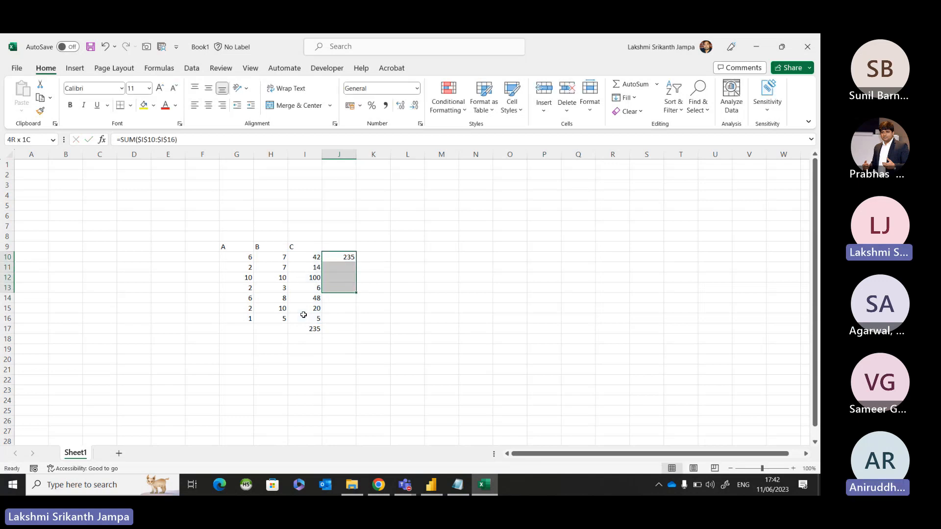
key(shift+Down)
key(shift+Down)
key(shift+Down)
key(ctrl+d)
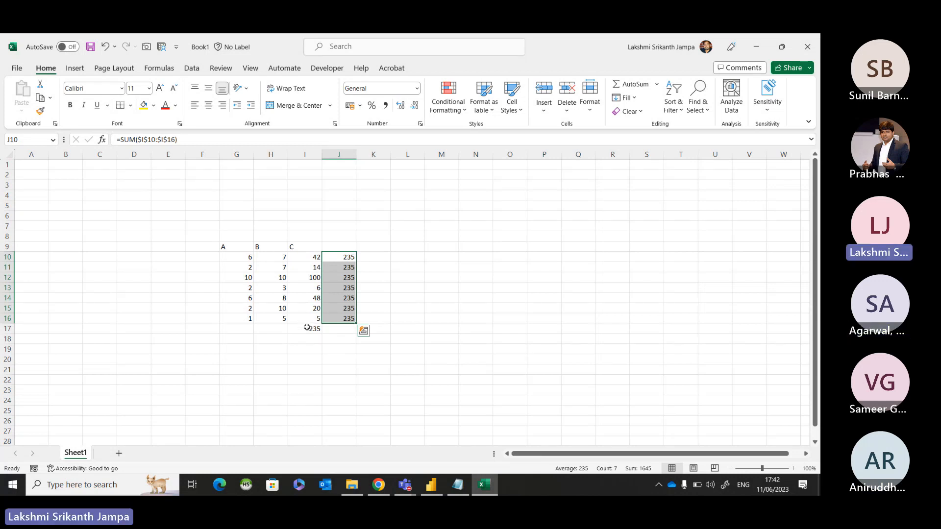
Compare the total in I17 with the sums in J10:J16 and enter the header Sum in cell J9.
click(306, 329)
drag(307, 258, 306, 322)
click(306, 333)
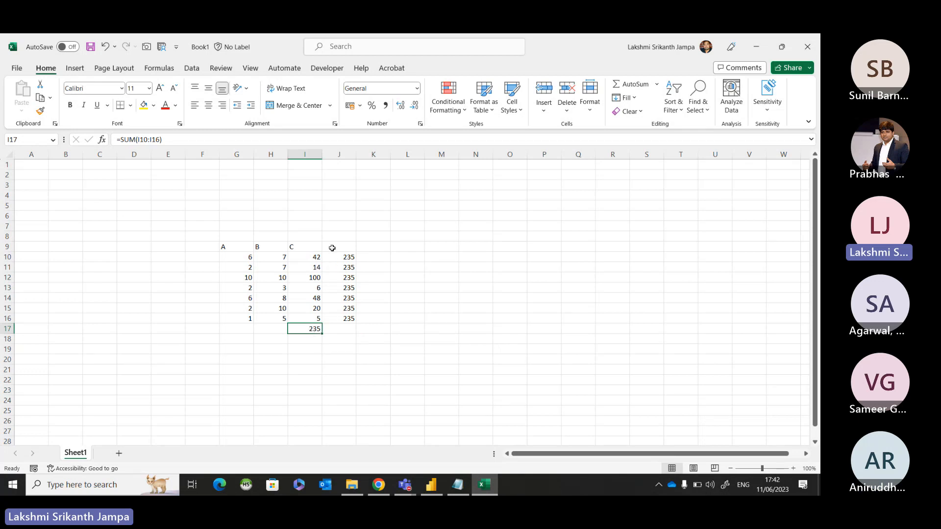
drag(333, 256, 336, 315)
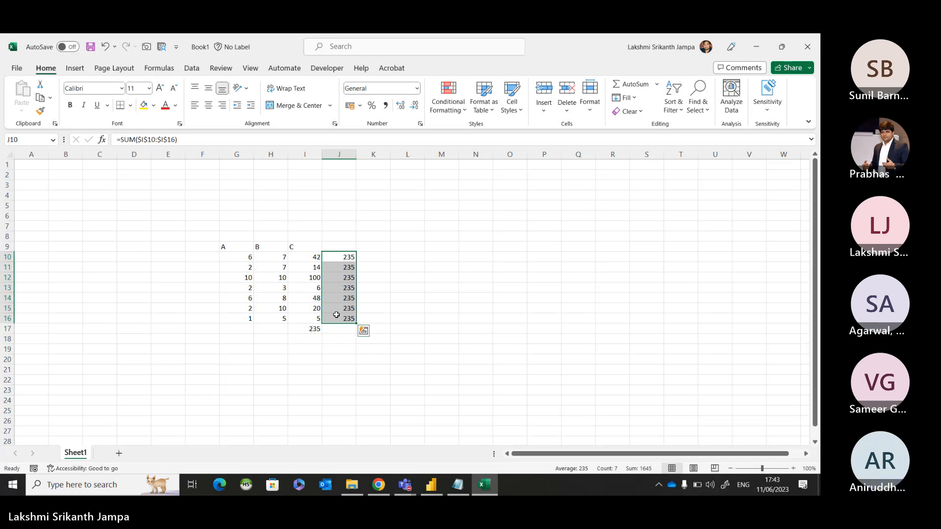
click(337, 247)
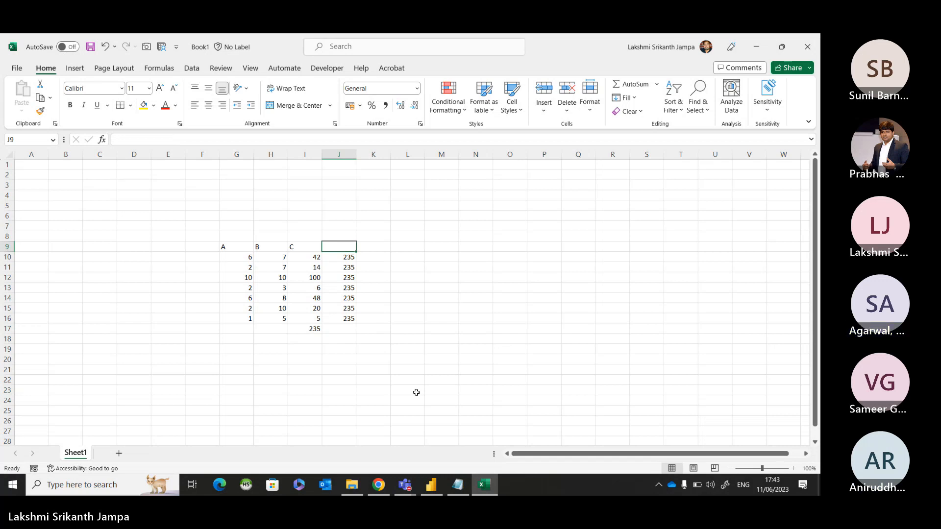
text(Sum)
key(Return)
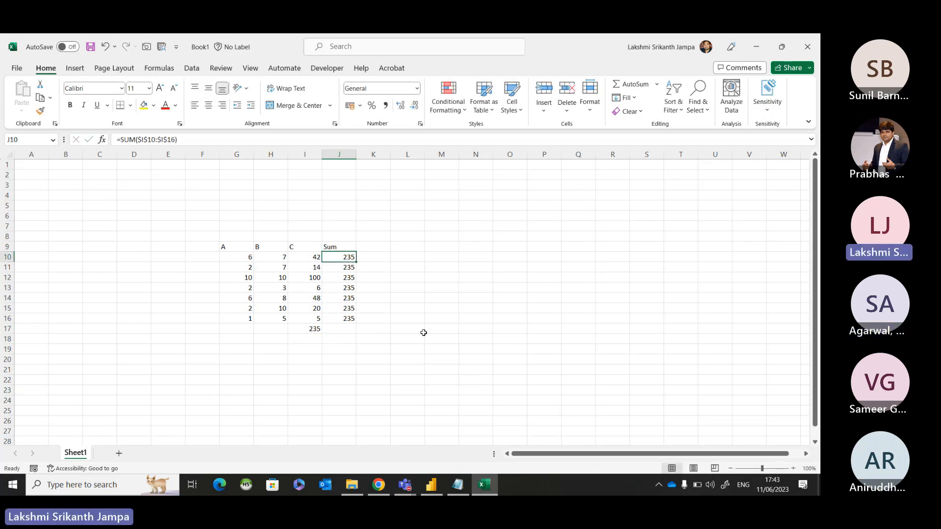
Compare the row values in column C with the Sum column and clear the contents of J10:J16.
drag(343, 258, 342, 312)
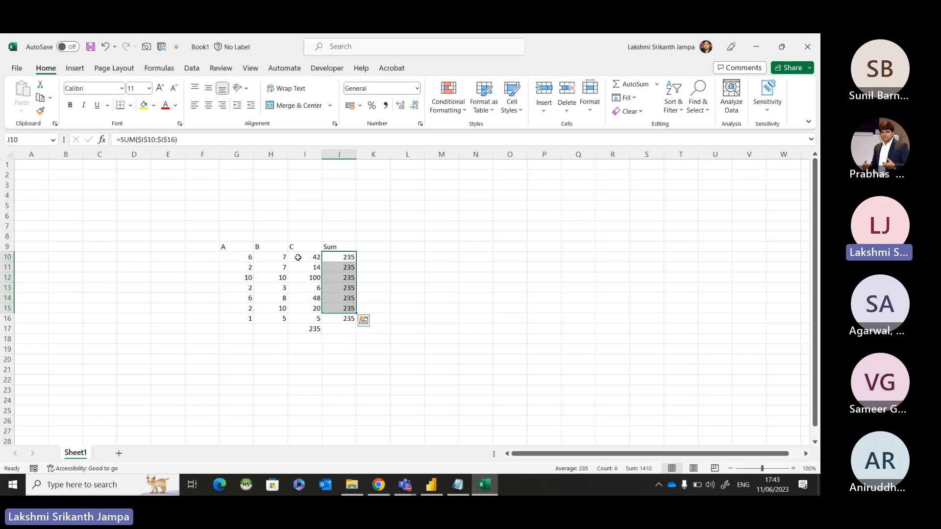
drag(297, 258, 303, 318)
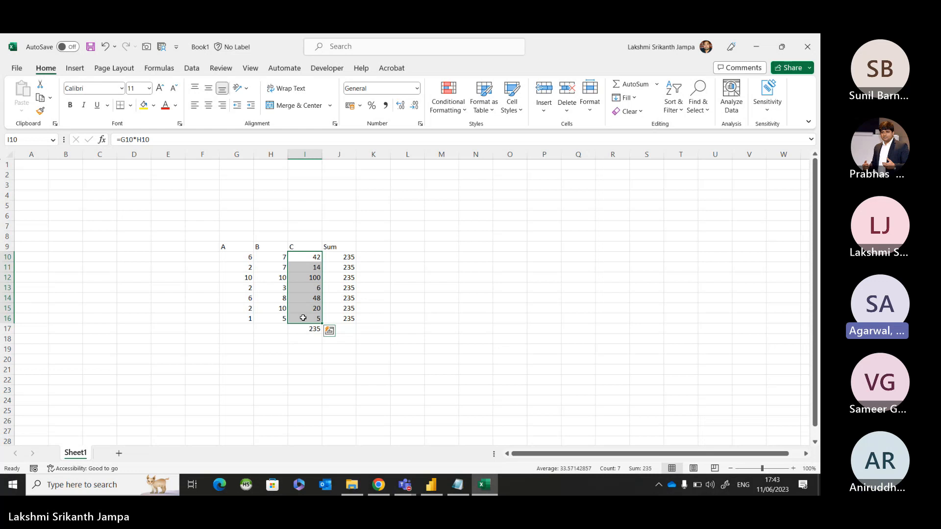
drag(350, 255, 345, 325)
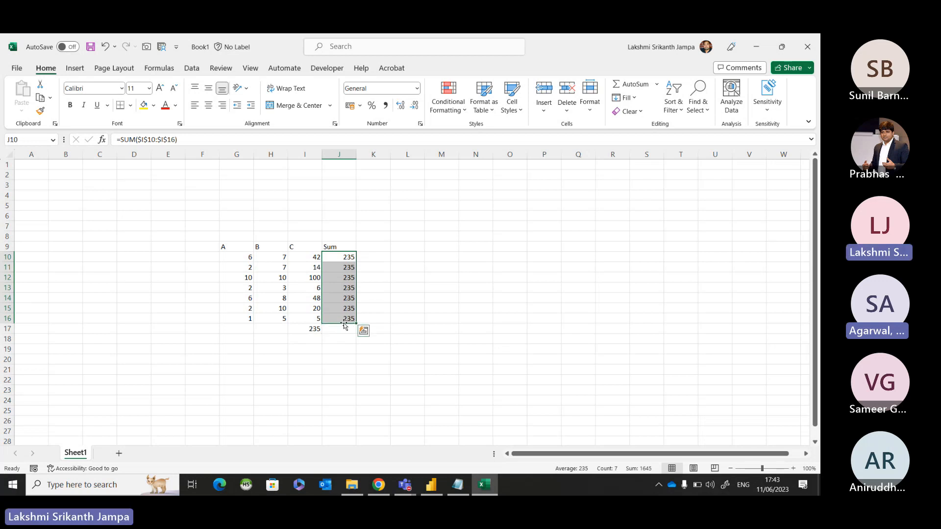
key(Delete)
click(398, 316)
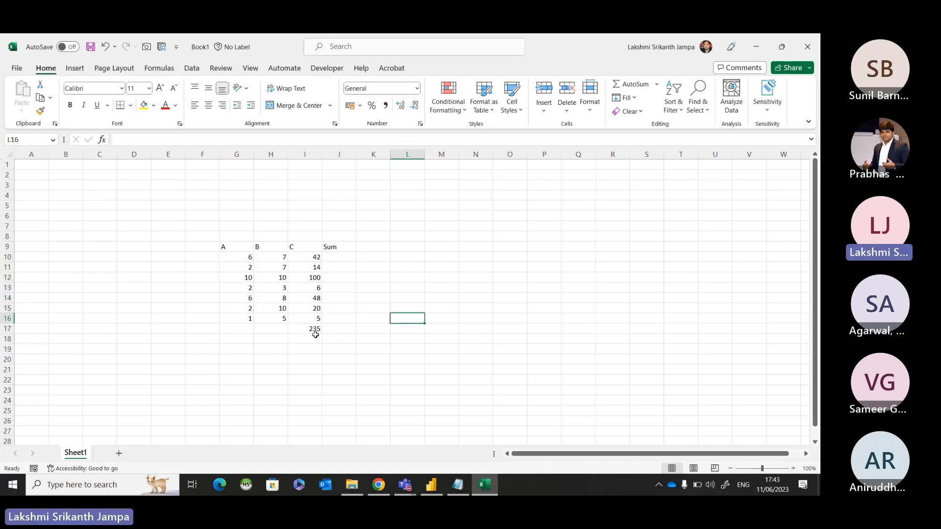
Enter the label Total in cell K6 and sum the column C values I10:I16 in cell L6.
drag(314, 257, 315, 314)
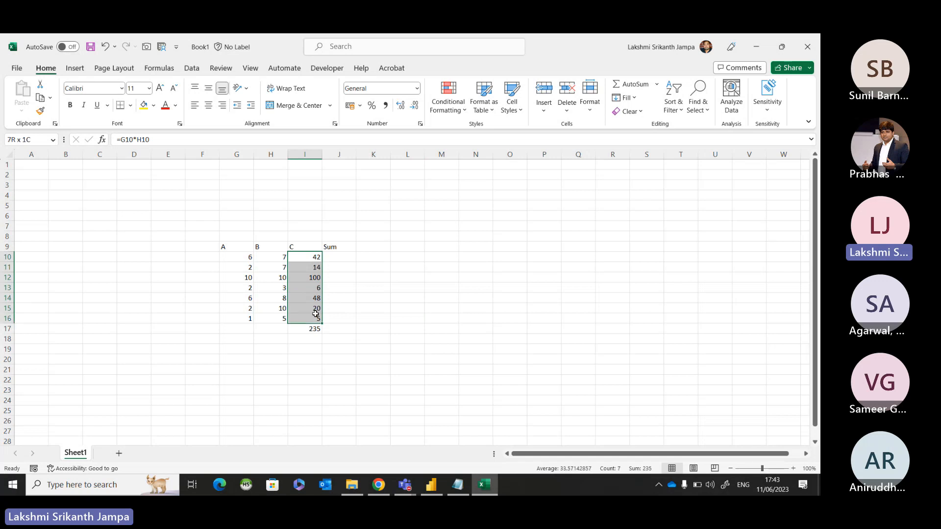
click(309, 328)
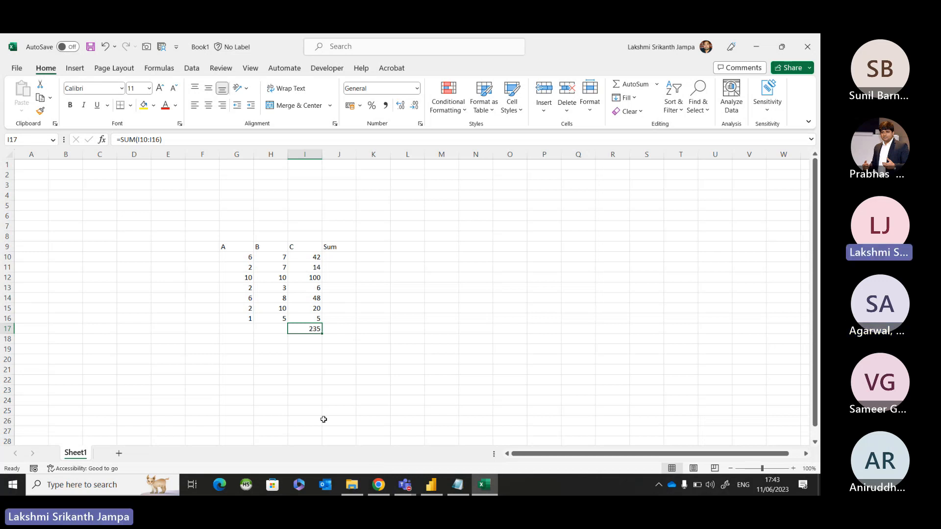
click(386, 233)
click(382, 220)
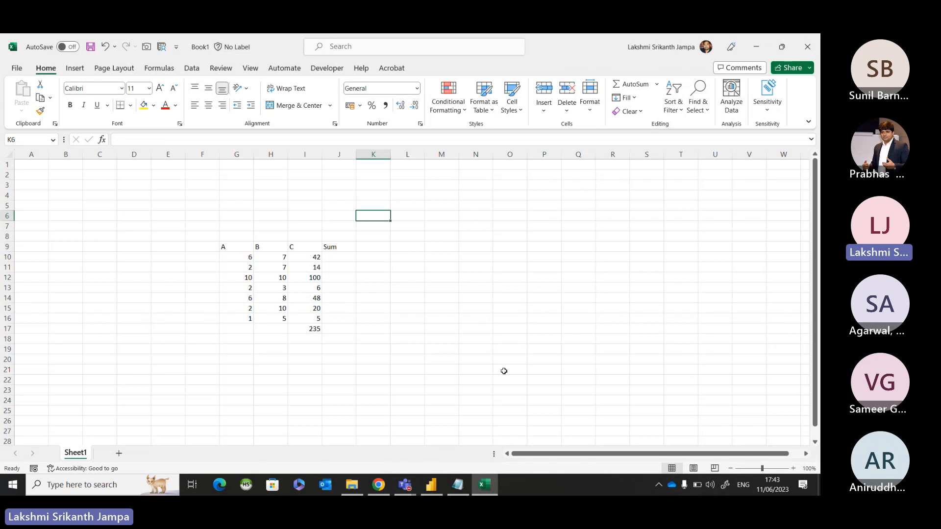
text(Total)
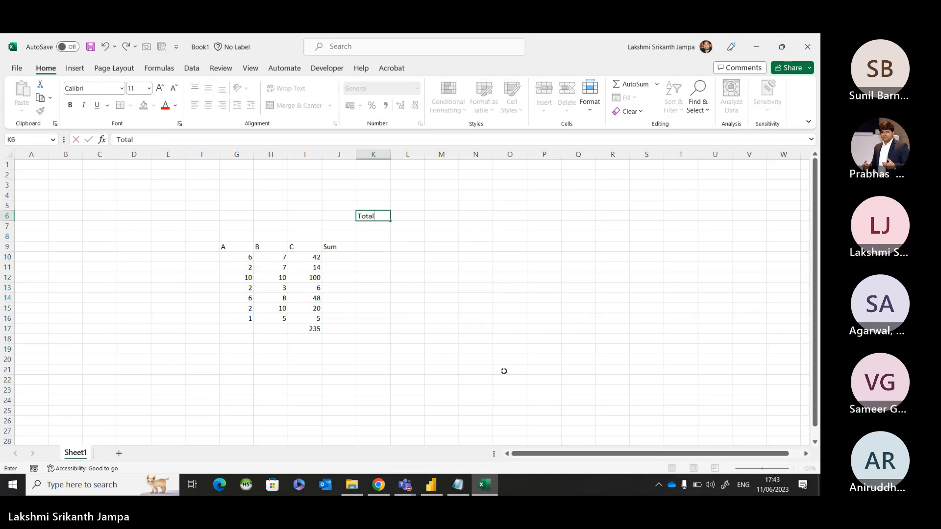
key(Return)
key(Up)
key(Right)
text(=Sum()
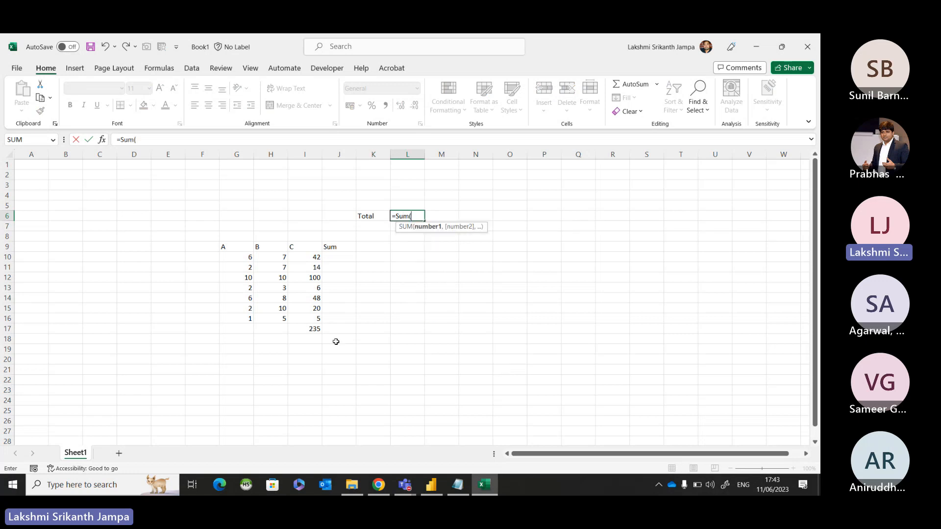
drag(294, 254, 301, 320)
key(Return)
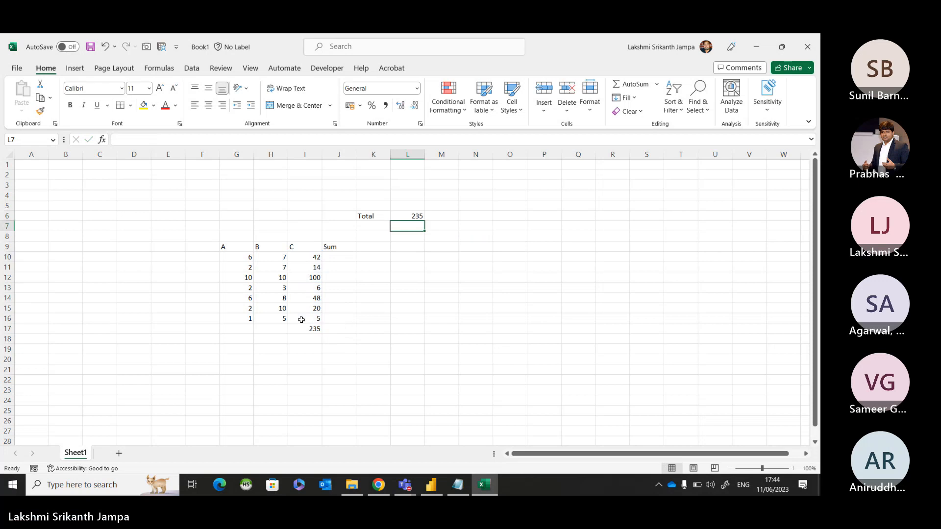
Compare the SUM formulas in I17 and L6, and delete the total in I17.
click(405, 213)
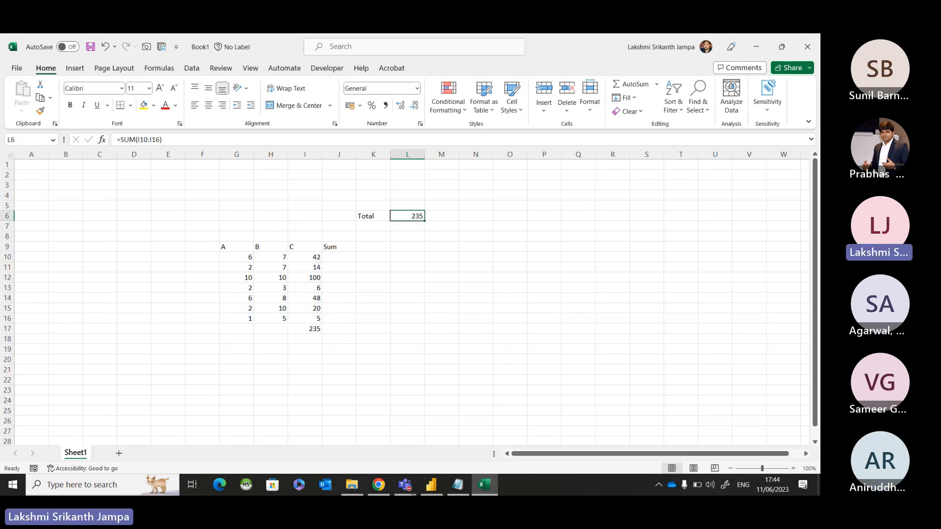
click(309, 329)
click(416, 216)
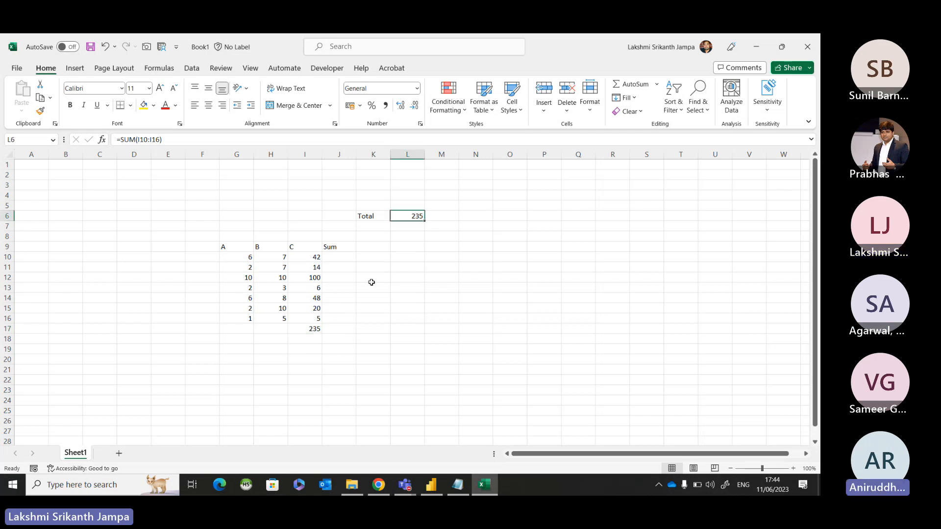
click(309, 329)
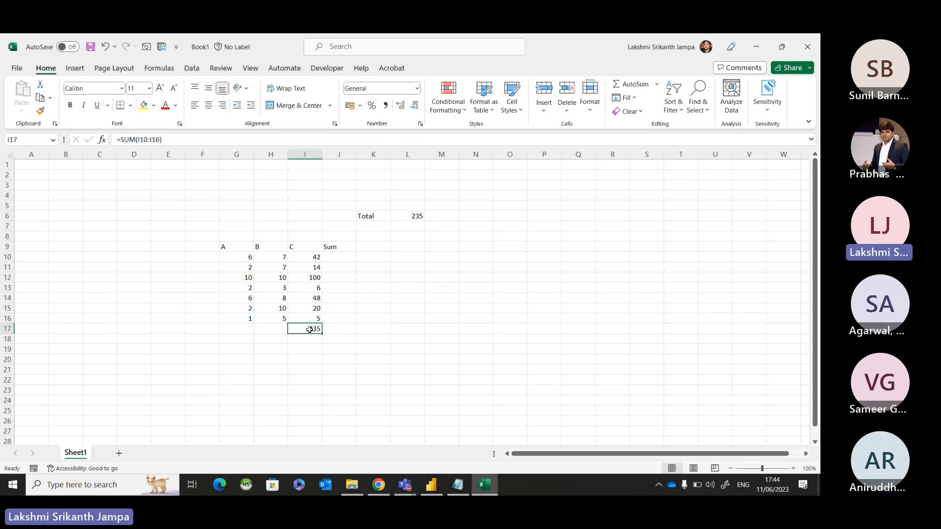
click(399, 218)
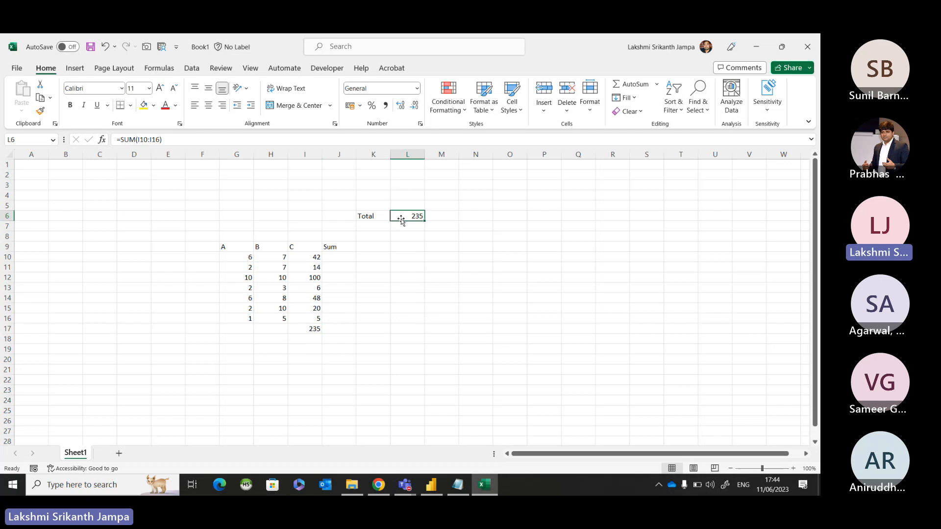
click(313, 332)
key(Delete)
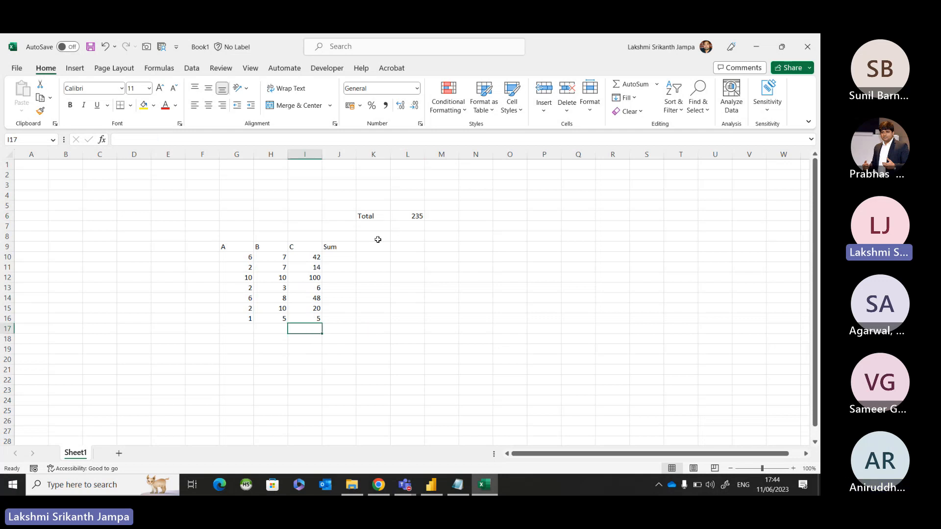
Define a named range for the column C values I10:I16, using a person's first name as the range name.
drag(370, 216, 396, 215)
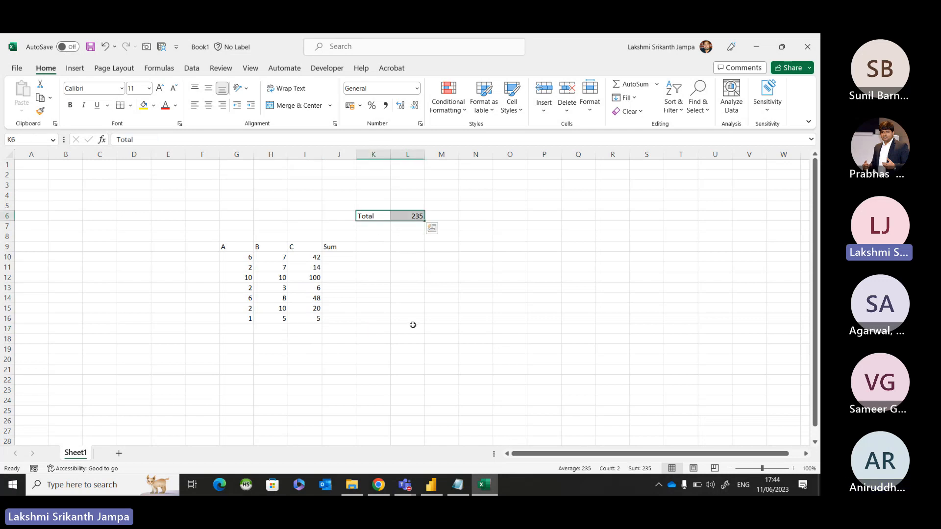
click(417, 215)
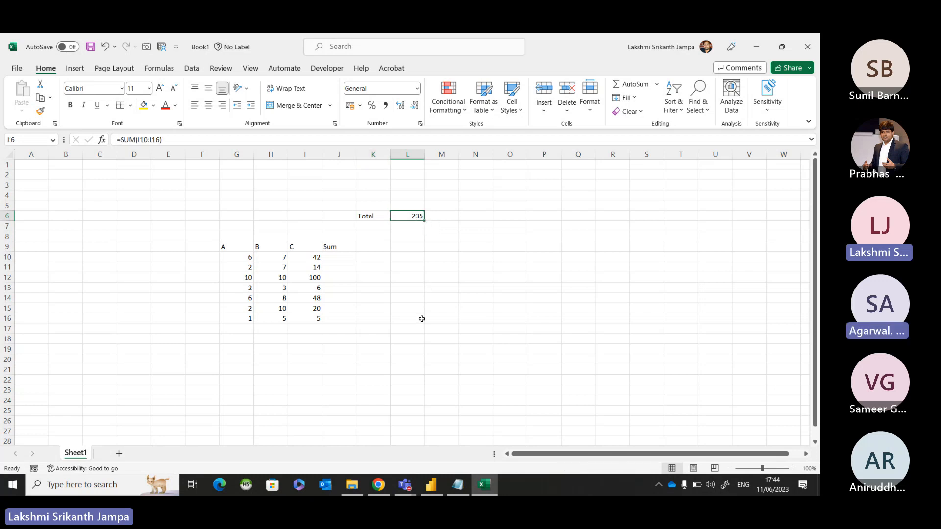
drag(314, 257, 316, 319)
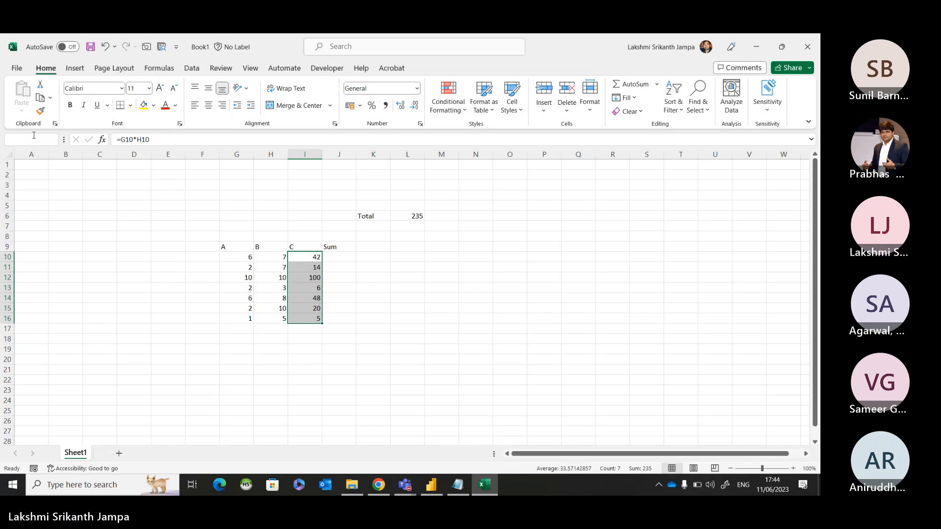
click(396, 277)
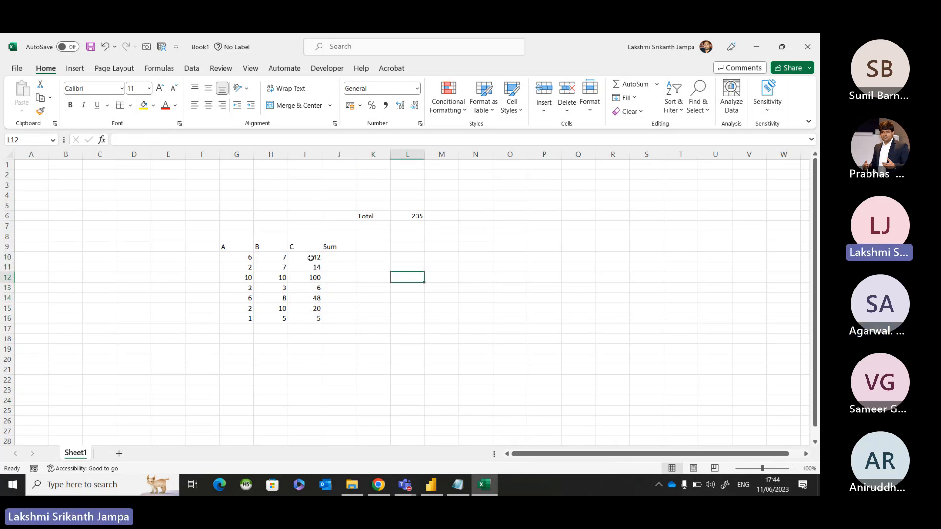
drag(315, 259, 312, 314)
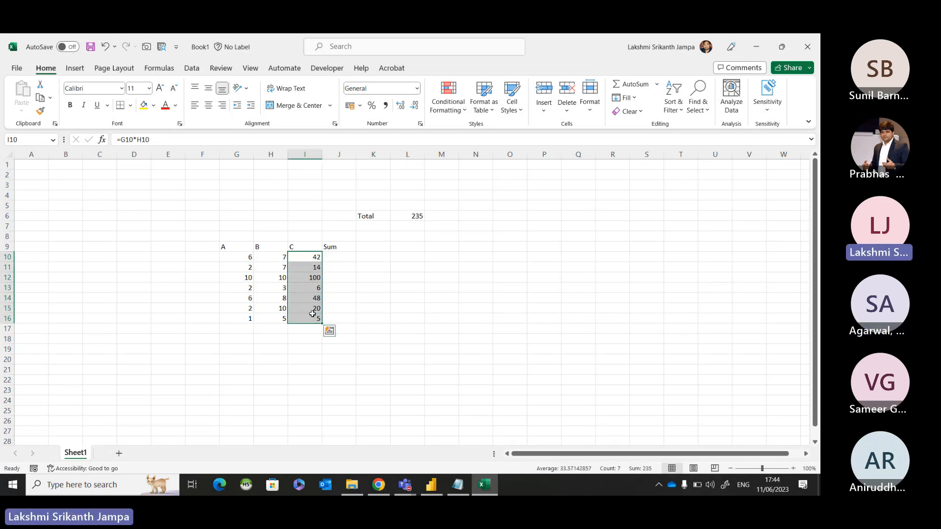
click(34, 139)
text(Suchithra)
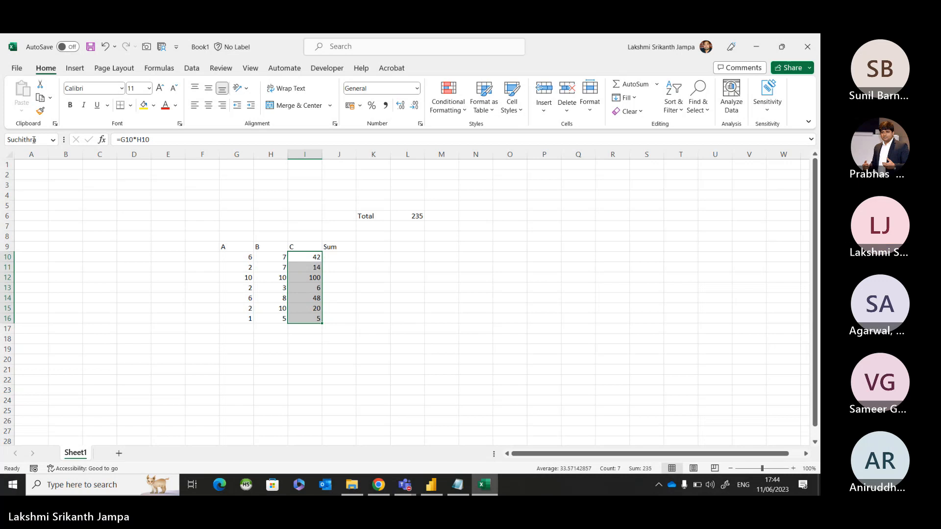
key(Return)
click(471, 248)
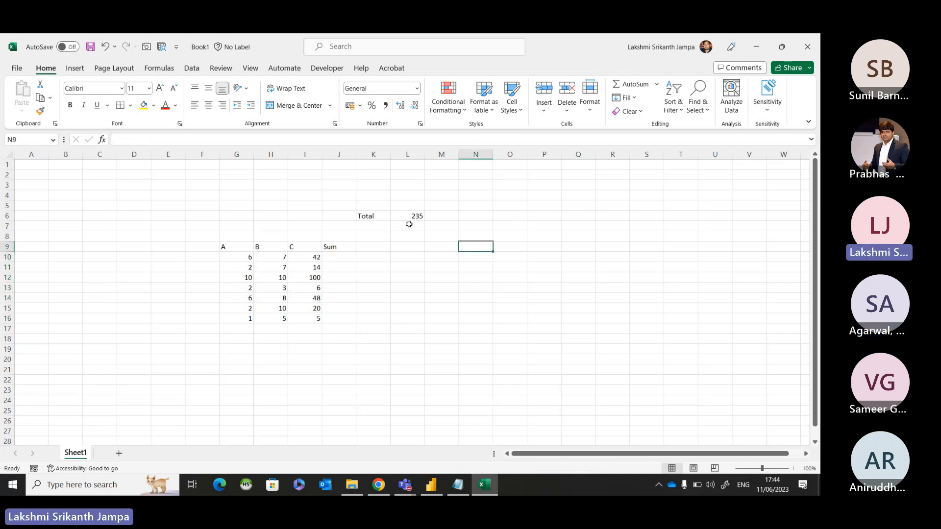
Sum the named range of column C values in cell L7 and check the resulting formula.
click(410, 226)
text(=Sum()
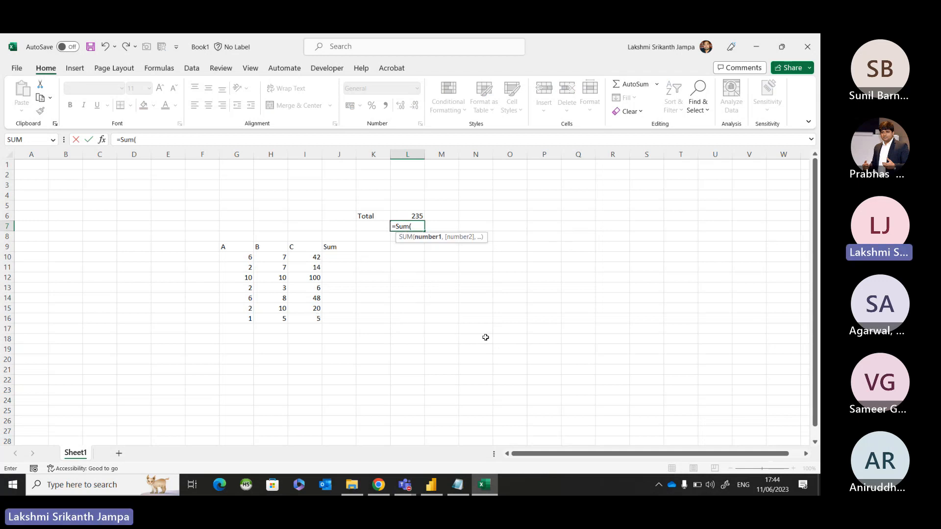
text(Such)
key(Tab)
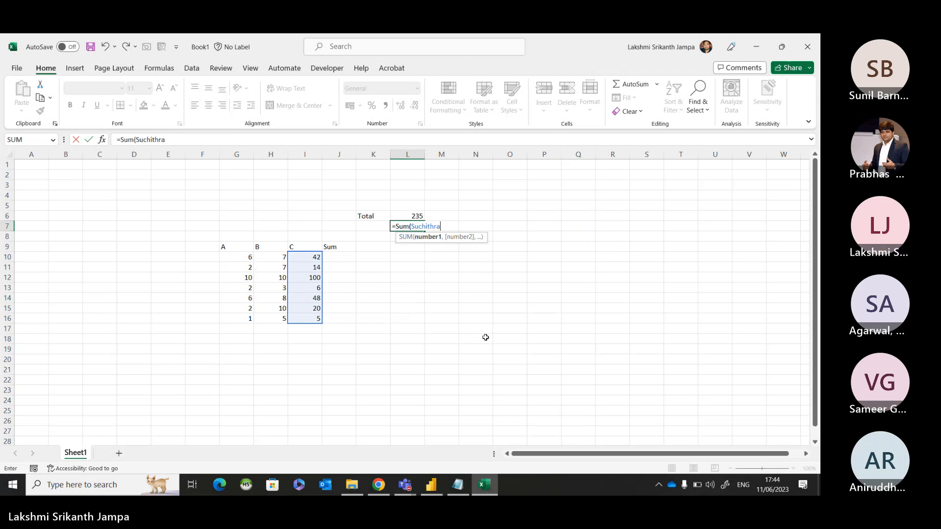
text())
key(Return)
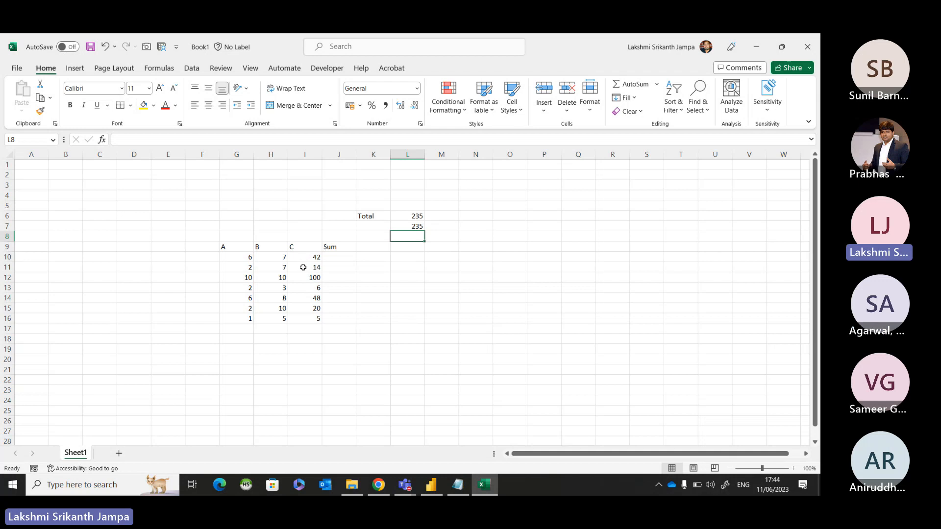
drag(303, 267, 304, 277)
click(413, 226)
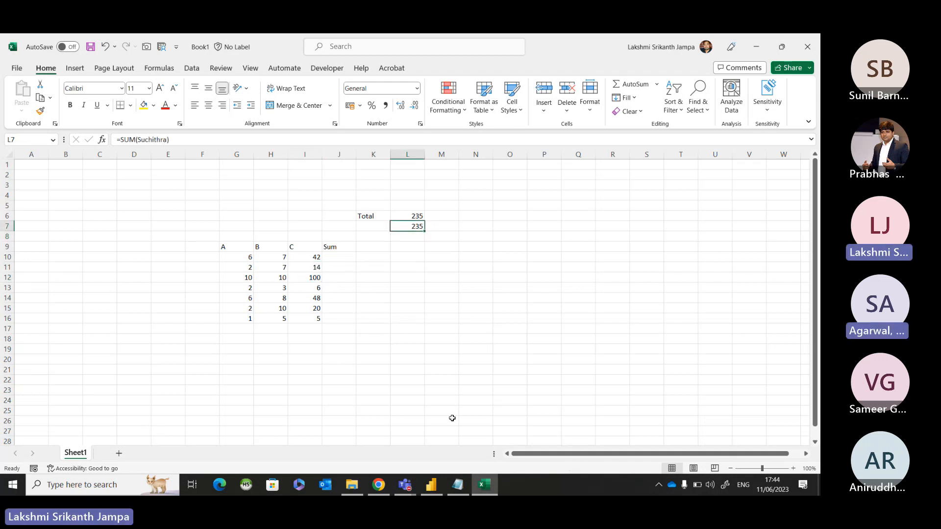
Add a new worksheet and output the values of the named range starting from cell J11.
click(119, 453)
click(344, 264)
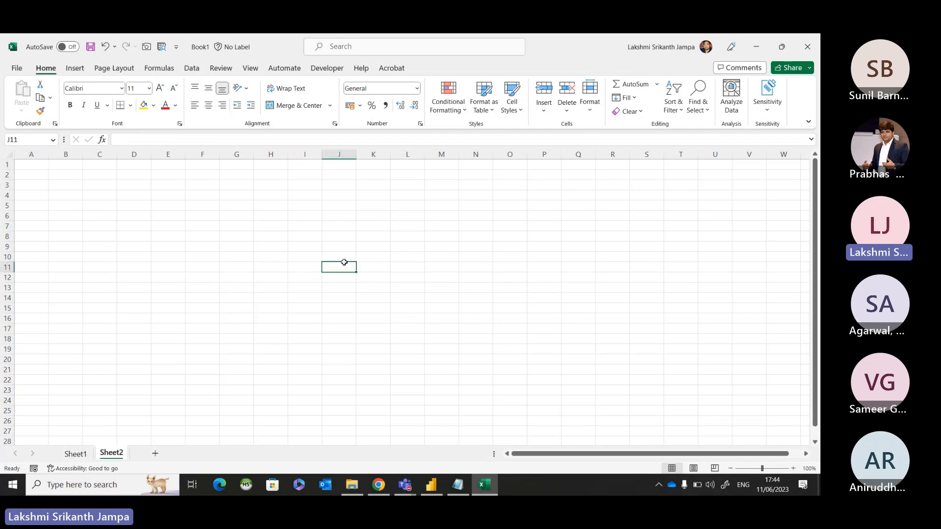
text(=Su)
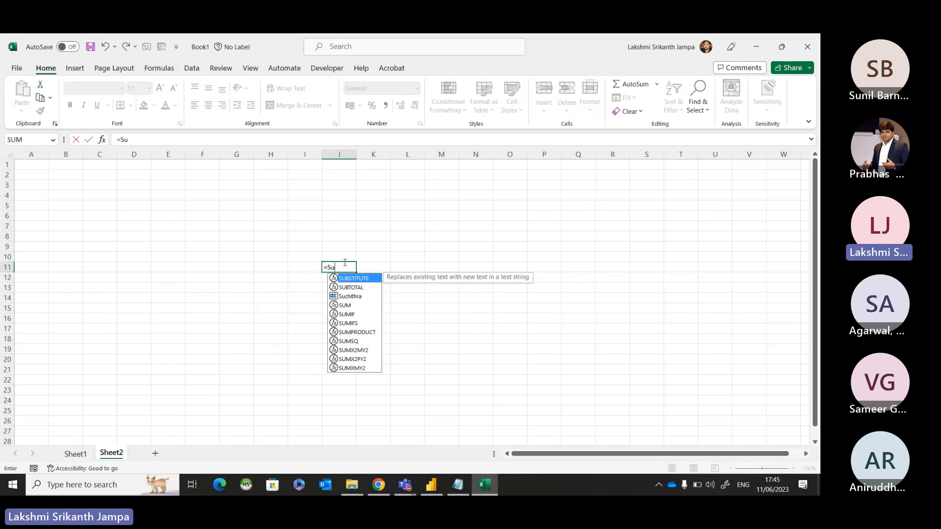
key(Down)
key(Down)
key(Tab)
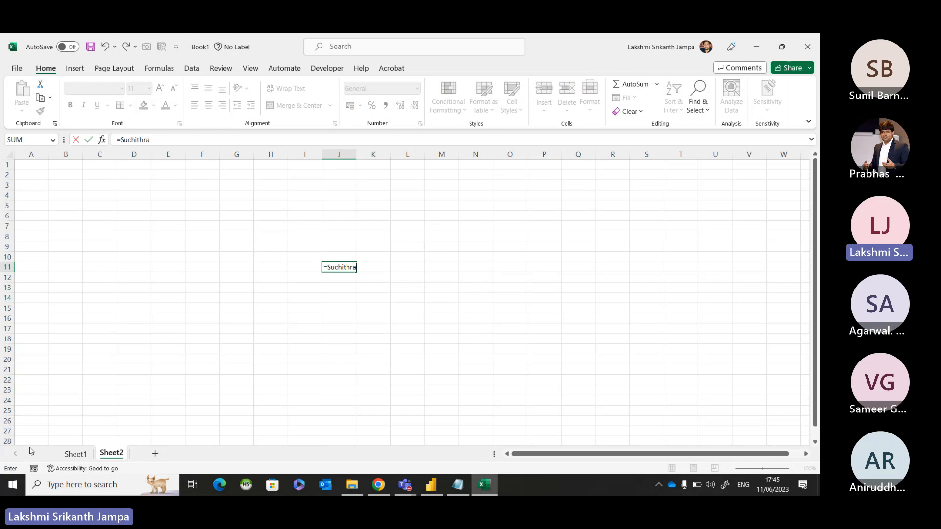
click(75, 453)
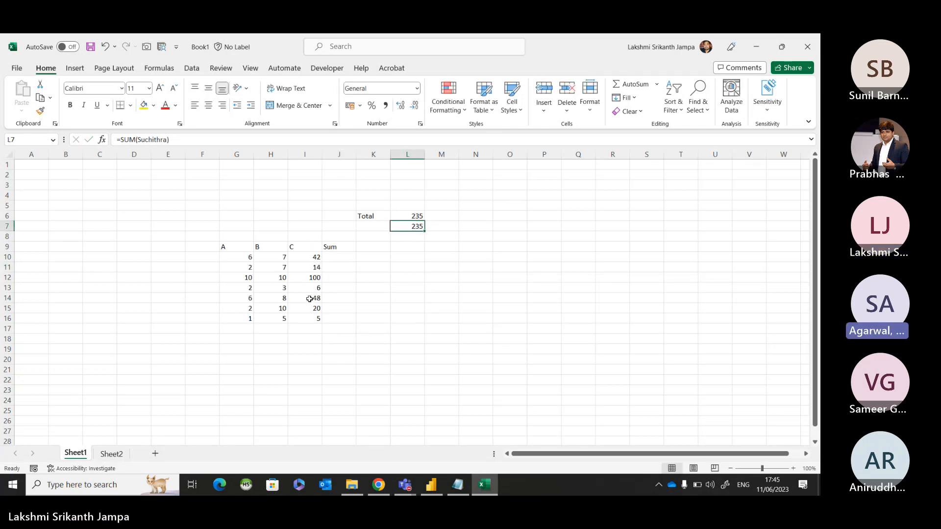
click(111, 454)
click(192, 316)
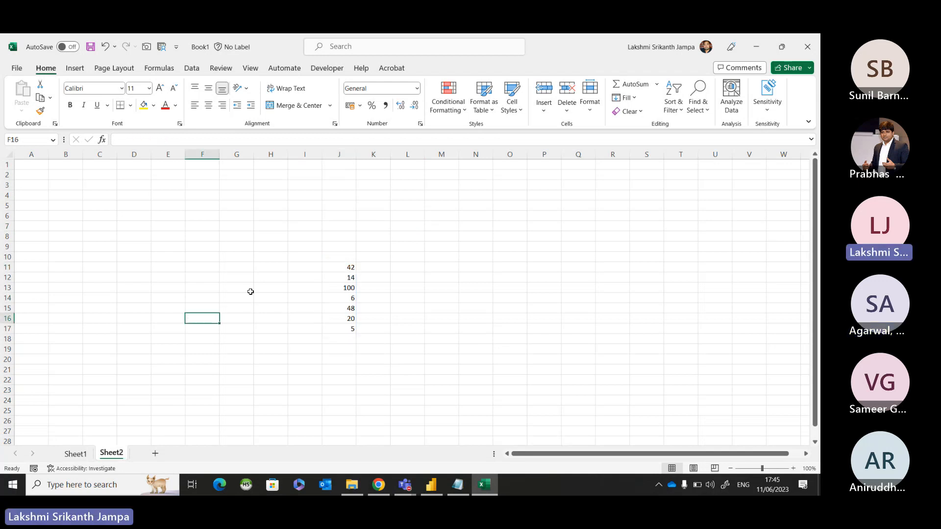
drag(351, 267, 351, 329)
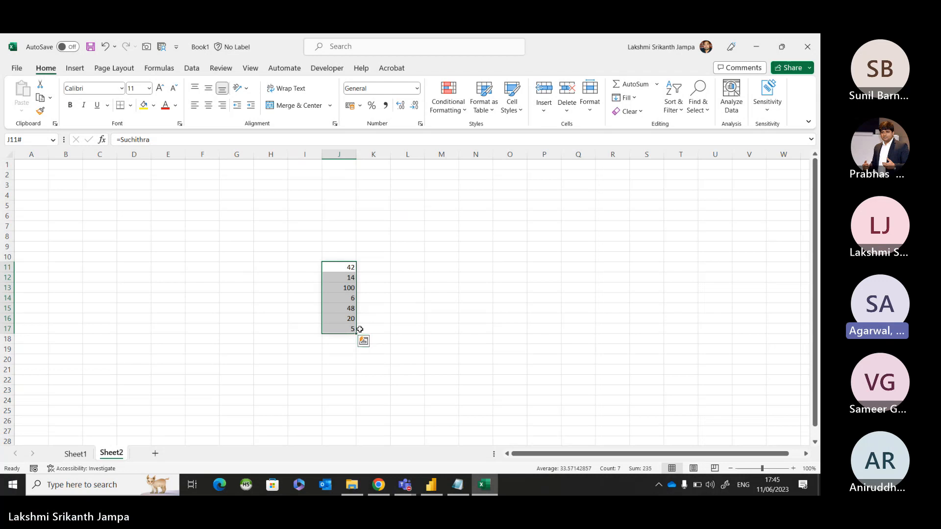
Calculate the average of the named range in cell K5 of Sheet2 and check its formula.
click(378, 204)
text(=Av)
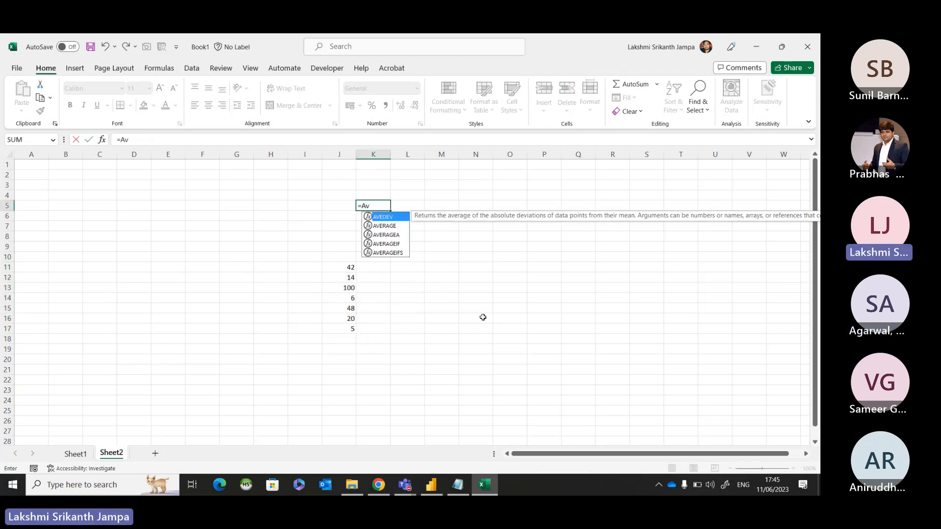
text(erage()
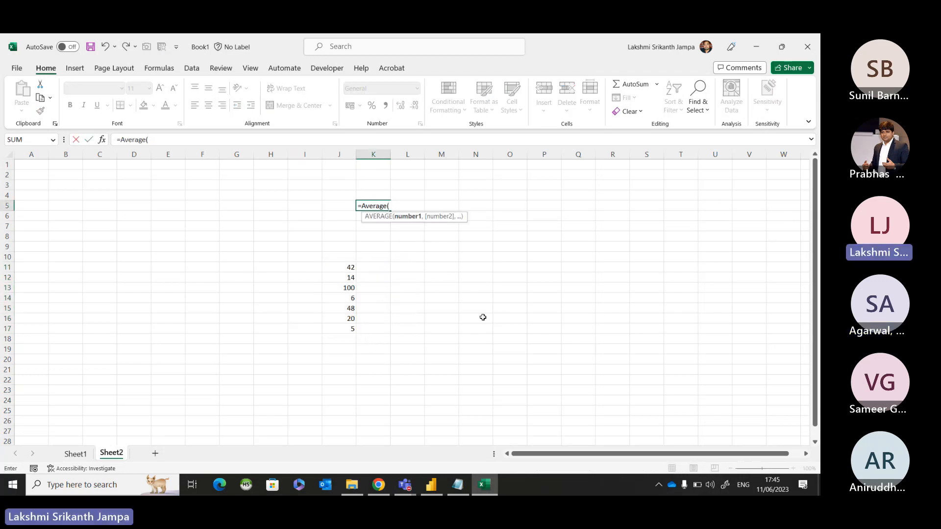
text(Su)
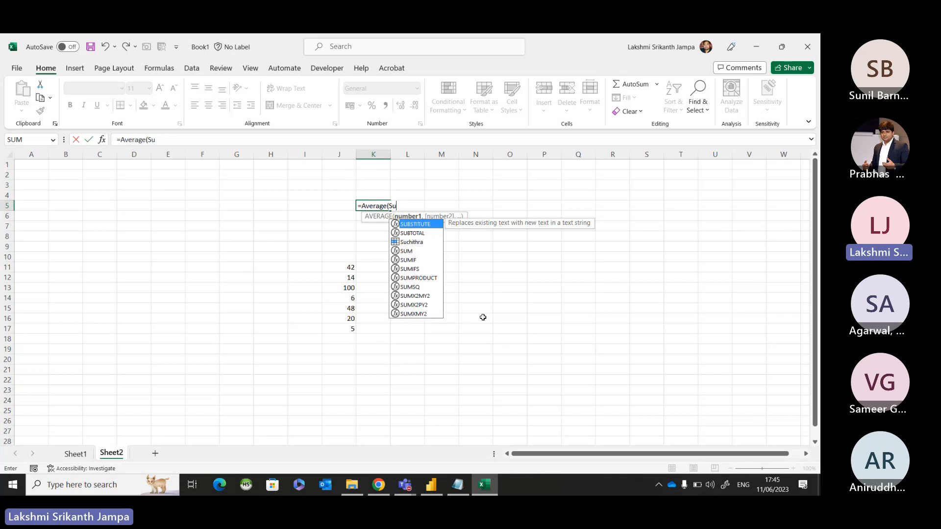
key(Down)
key(Down)
key(Tab)
text())
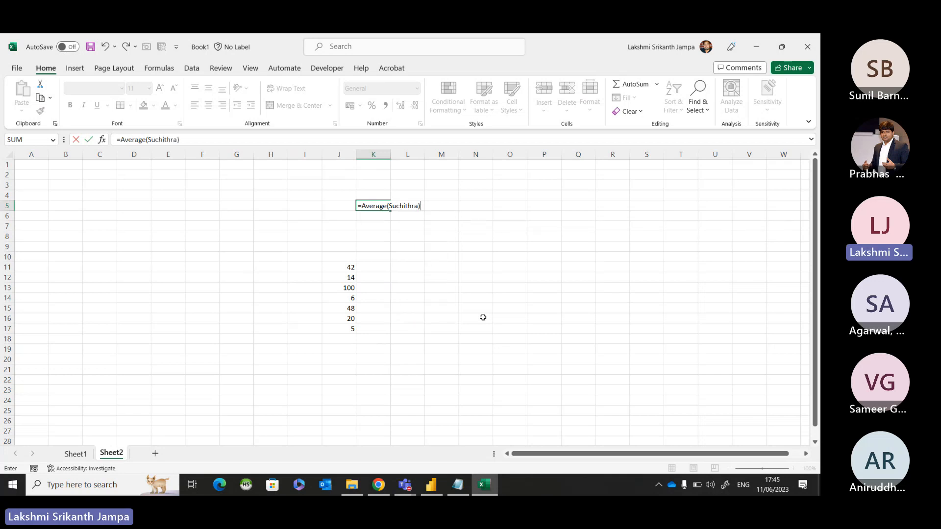
key(Return)
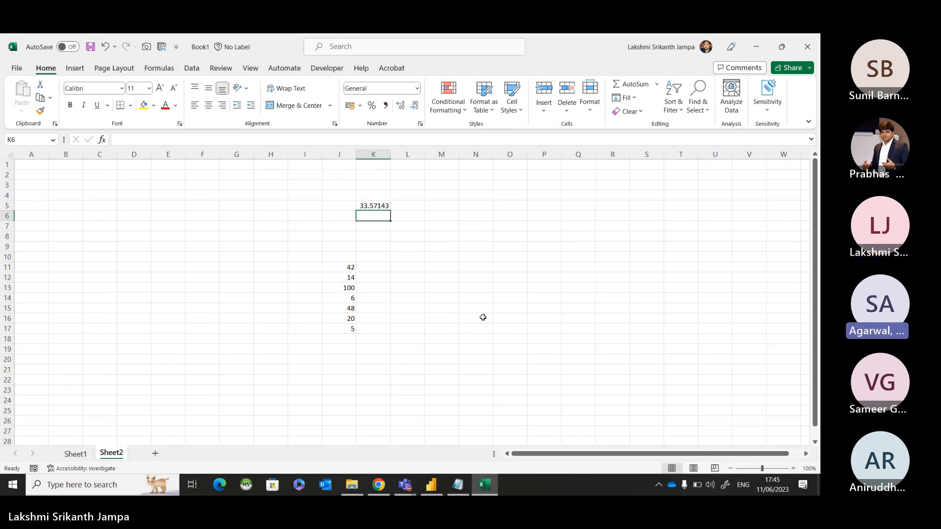
click(382, 205)
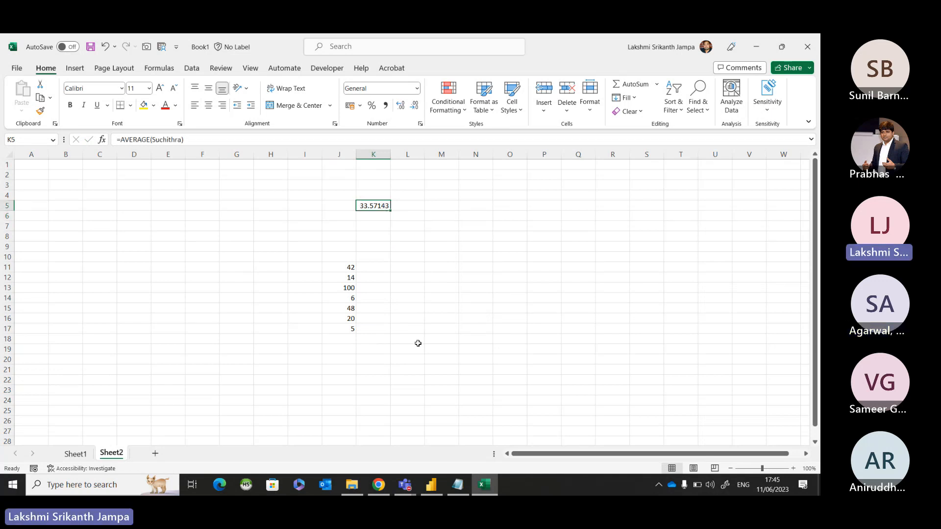
click(430, 267)
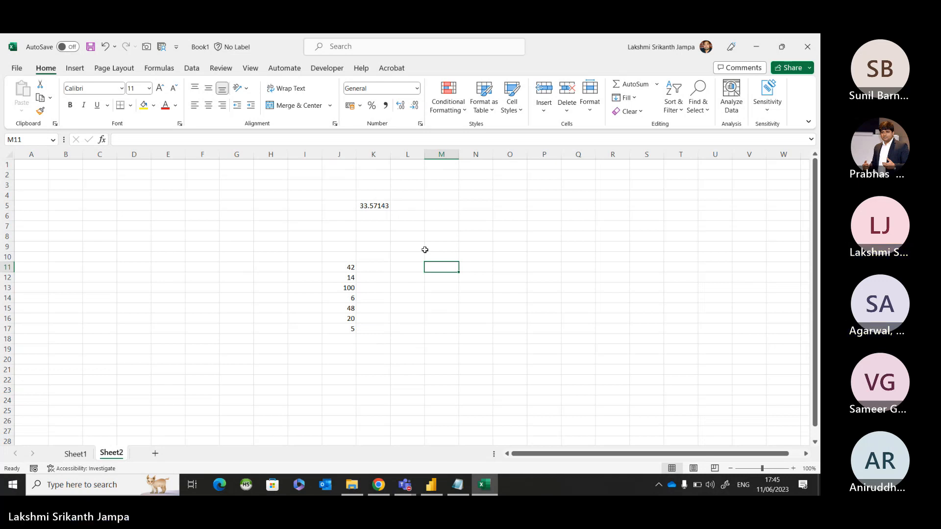
Switch to Power BI Desktop to view the Average in USD column, and compare it with the AVERAGE formula in K5 of the Excel workbook.
click(756, 47)
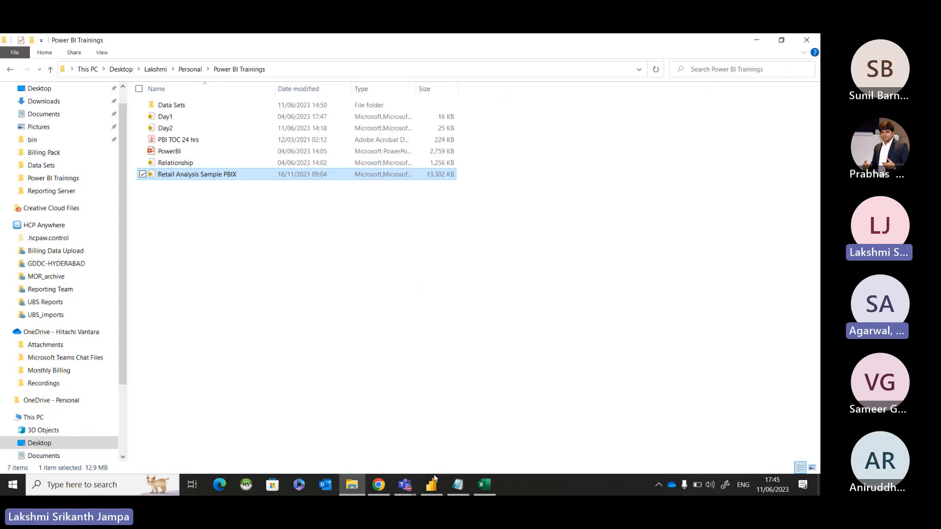
click(431, 484)
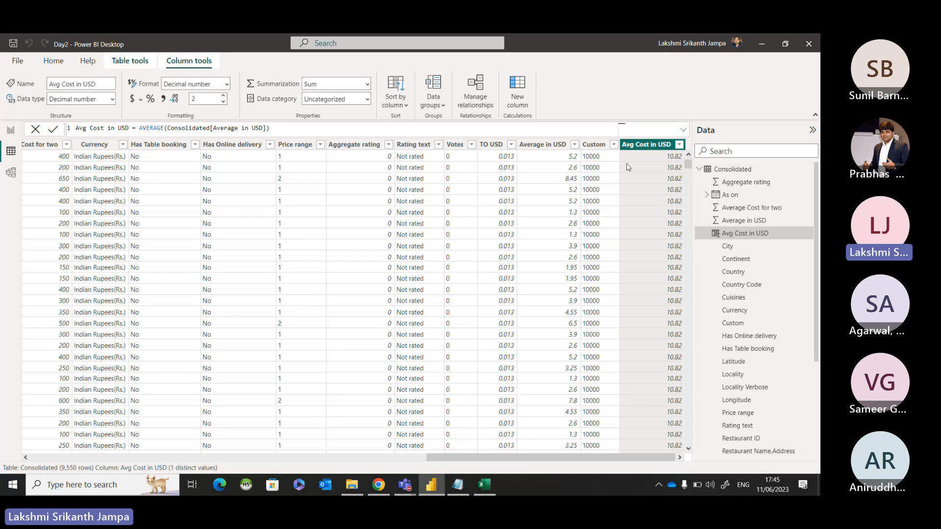
click(550, 145)
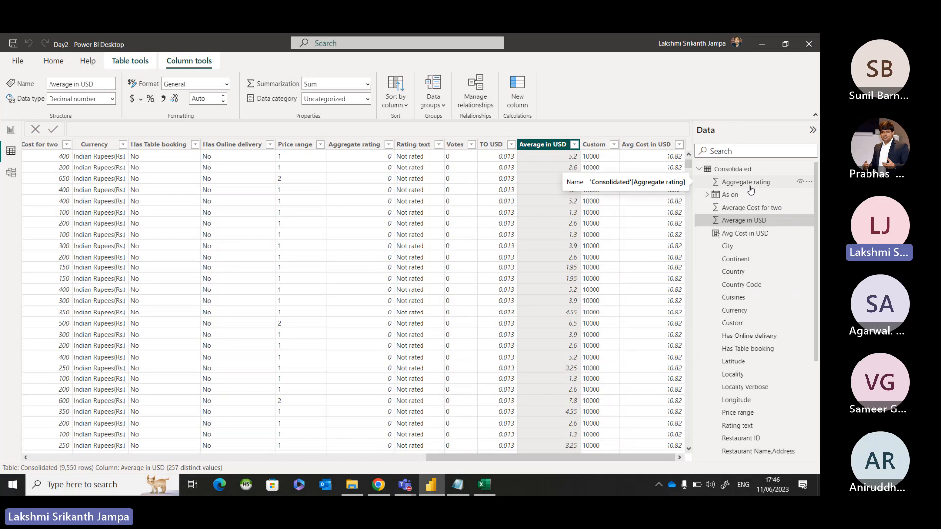
key(alt+Tab)
key(alt+Tab)
key(alt+Tab)
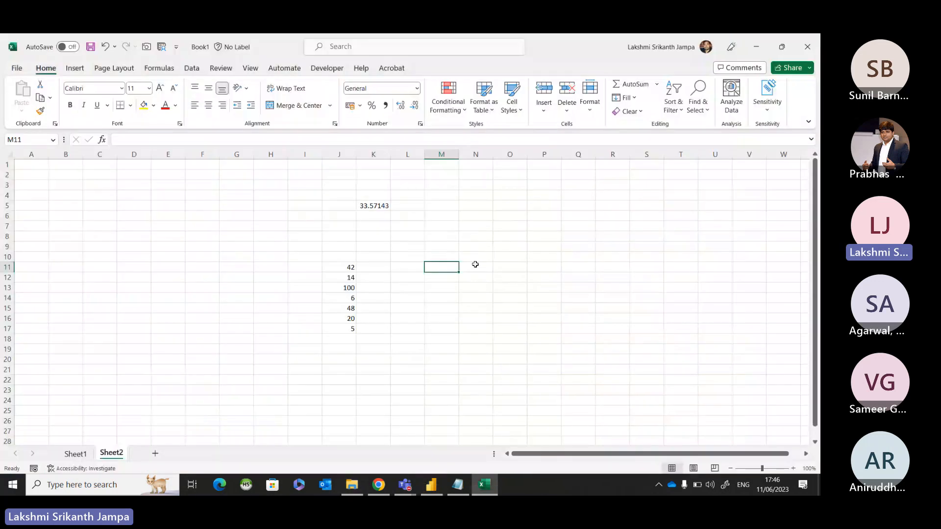
double_click(372, 206)
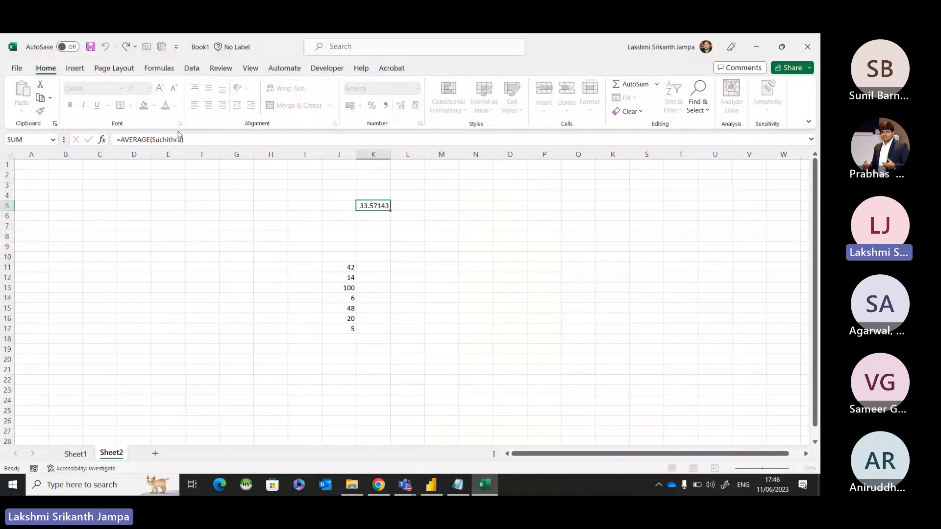
key(Escape)
Return to Power BI Desktop and create a new measure named Total USD in the Consolidated table.
key(alt+Tab)
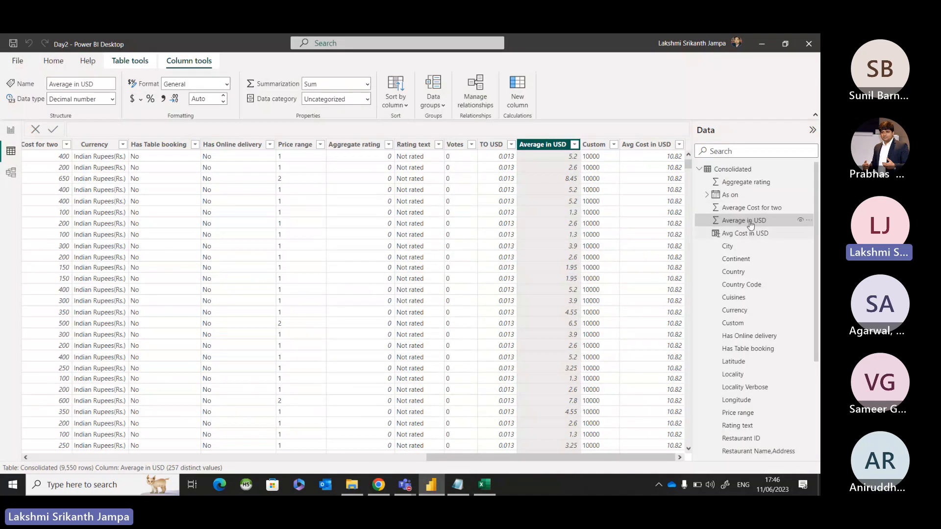
right_click(735, 172)
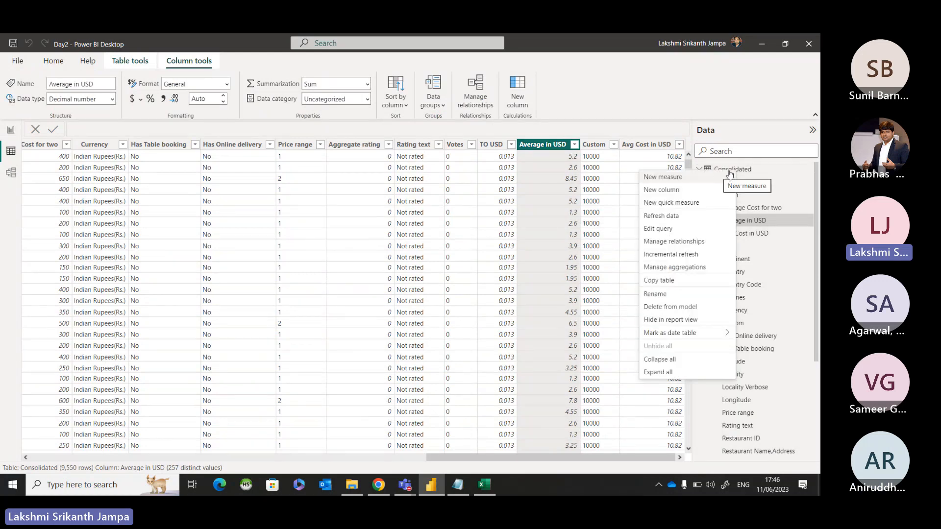
key(Escape)
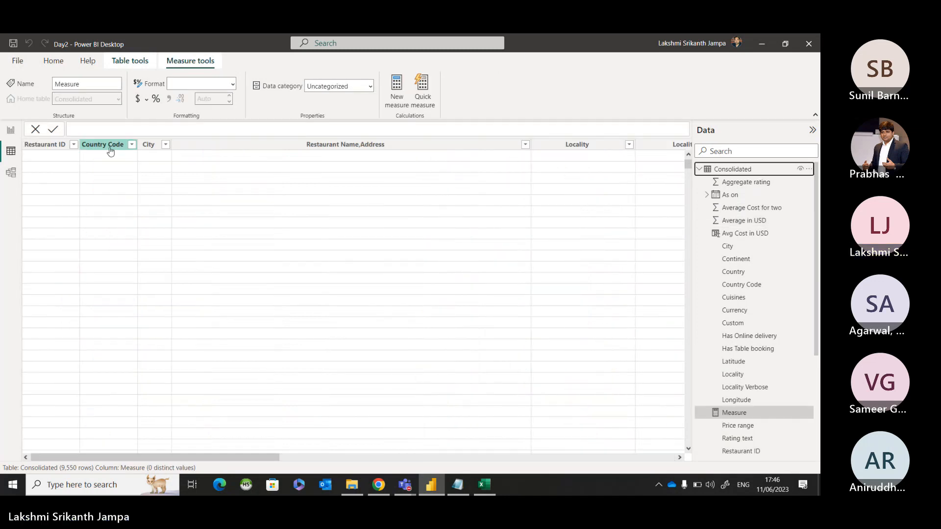
drag(101, 129, 77, 129)
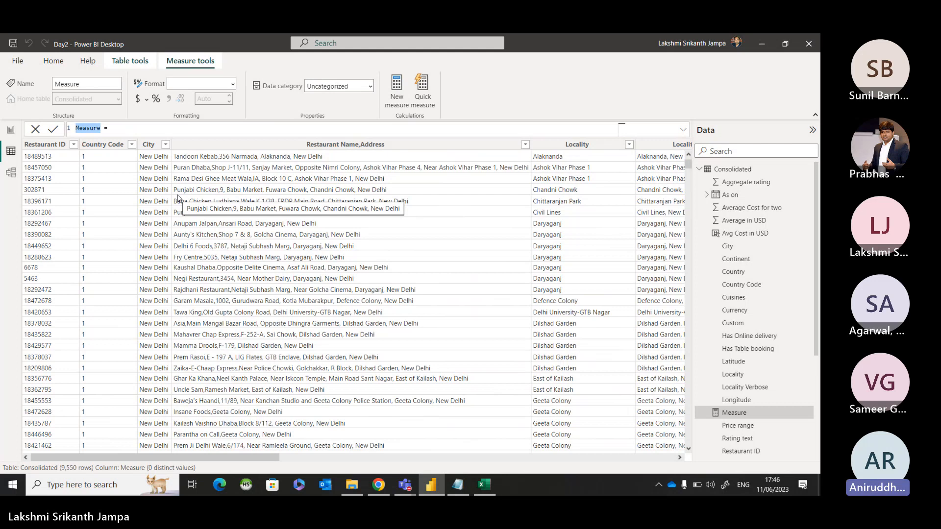
text(Tota)
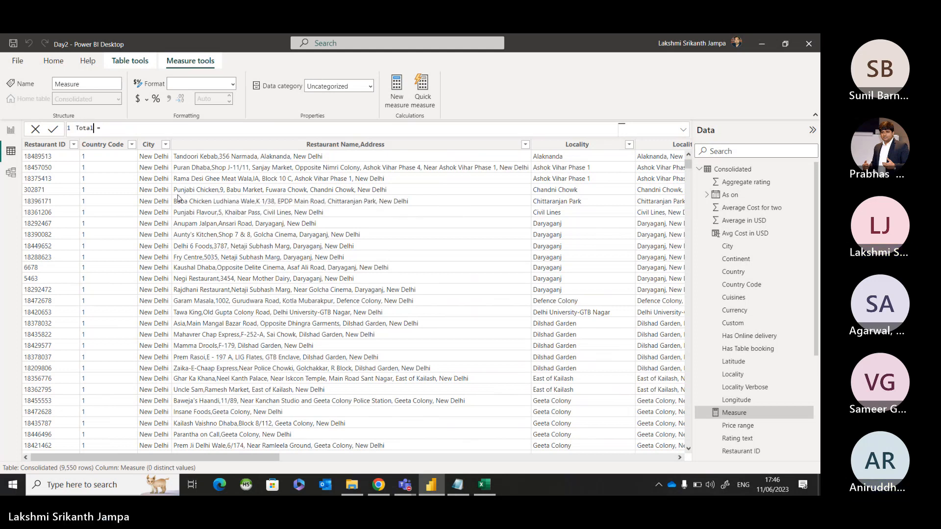
text(l USD)
click(153, 133)
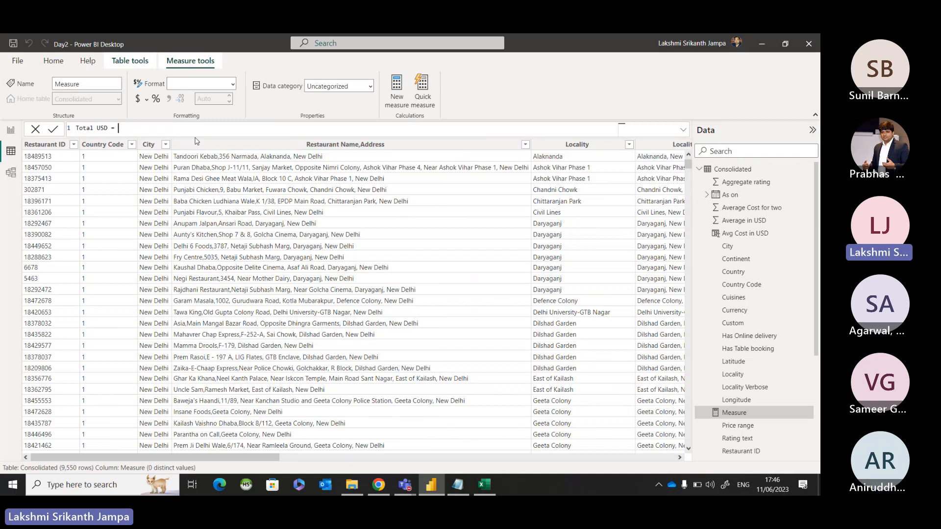
Define the Total USD measure as AVERAGE(Consolidated[Average in USD]).
text(Avearg)
key(BackSpace)
key(BackSpace)
key(BackSpace)
key(BackSpace)
click(195, 139)
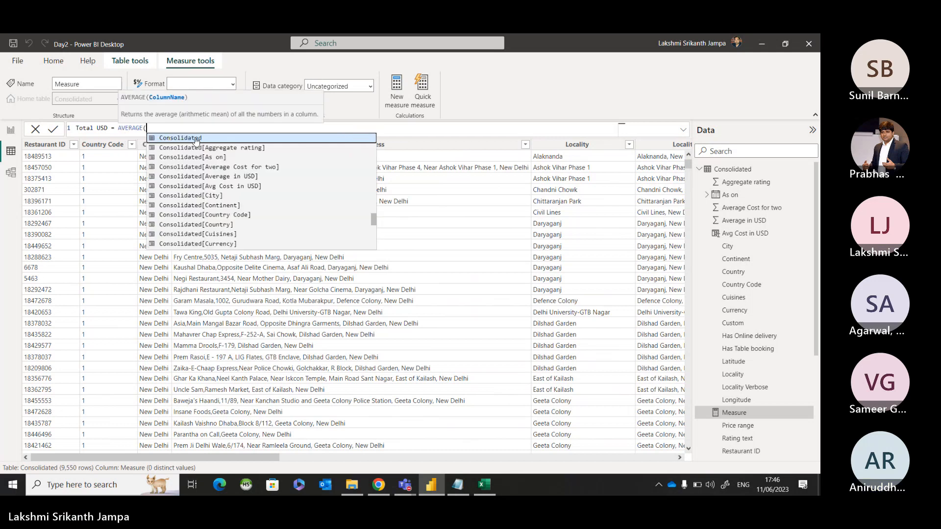
click(244, 179)
text())
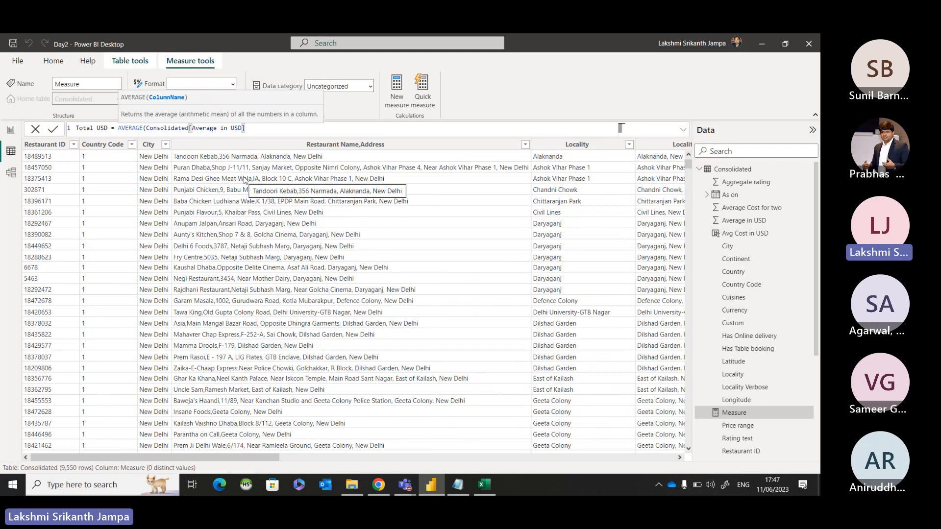
Look for the Total USD measure among the Consolidated table's columns and fields, and switch to the report view.
drag(264, 457, 660, 457)
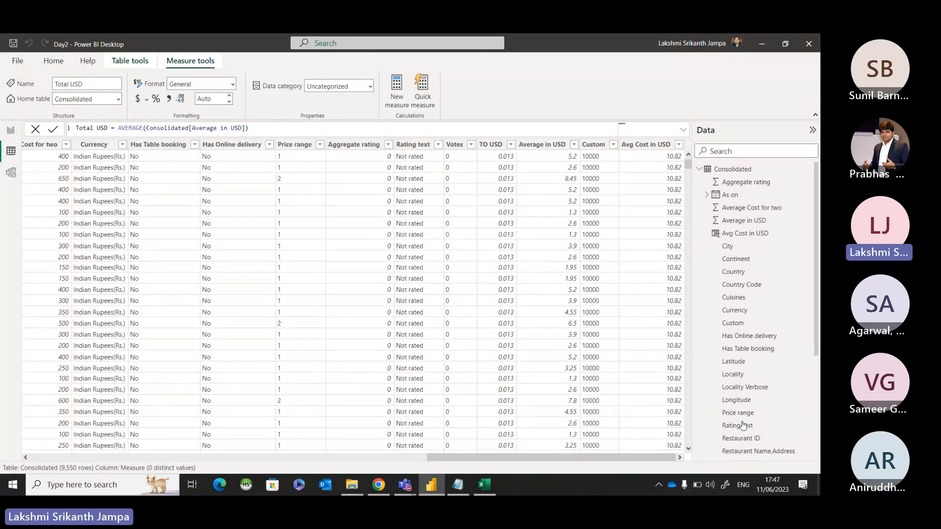
scroll(762, 372, down, 3)
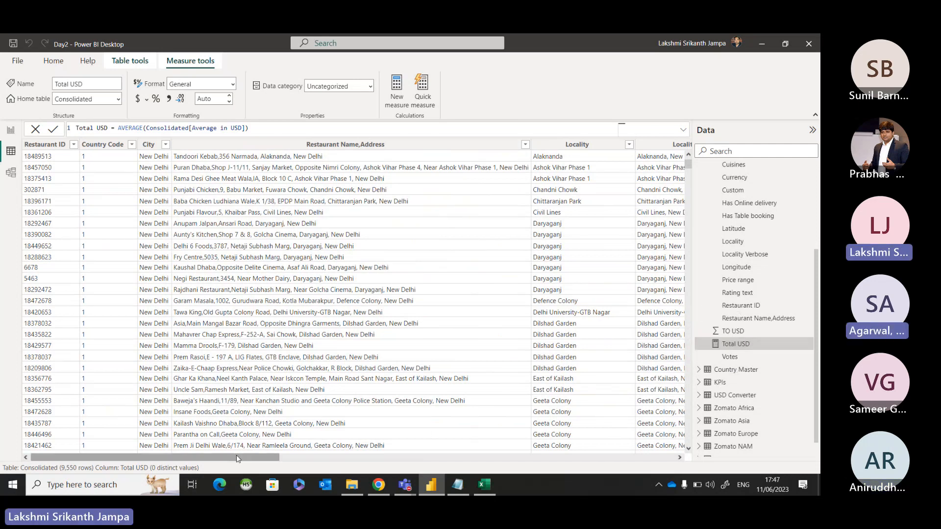
drag(236, 457, 434, 456)
drag(653, 486, 654, 485)
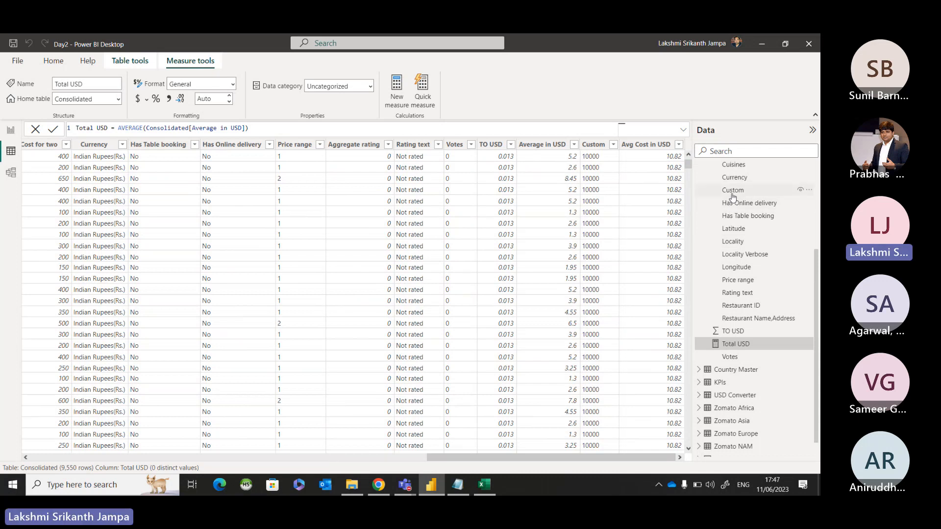
click(654, 150)
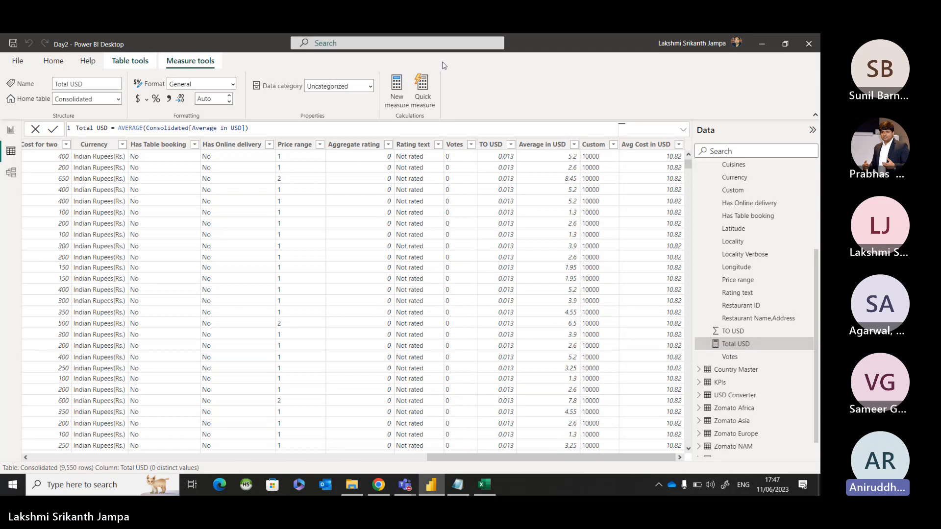
click(10, 130)
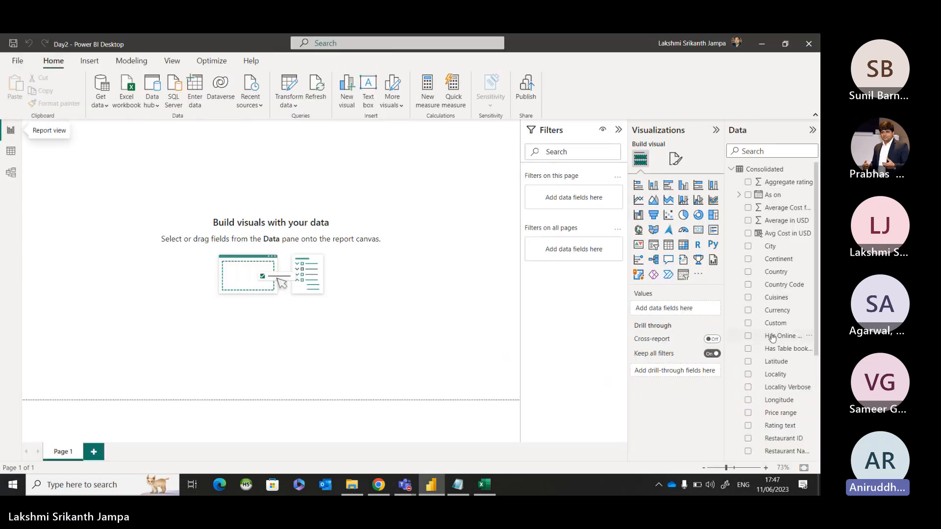
Add the Total USD measure to the report page and show it as a card visual.
scroll(772, 337, down, 5)
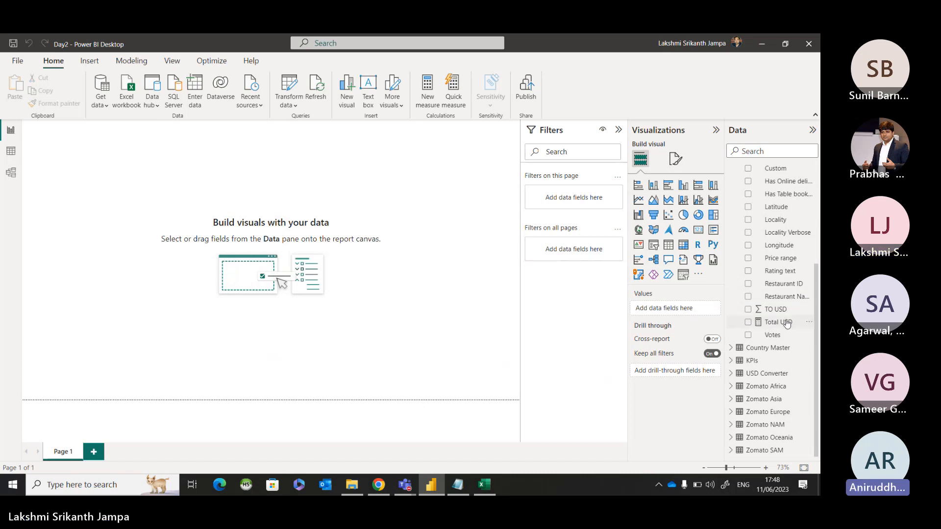
drag(787, 324, 417, 201)
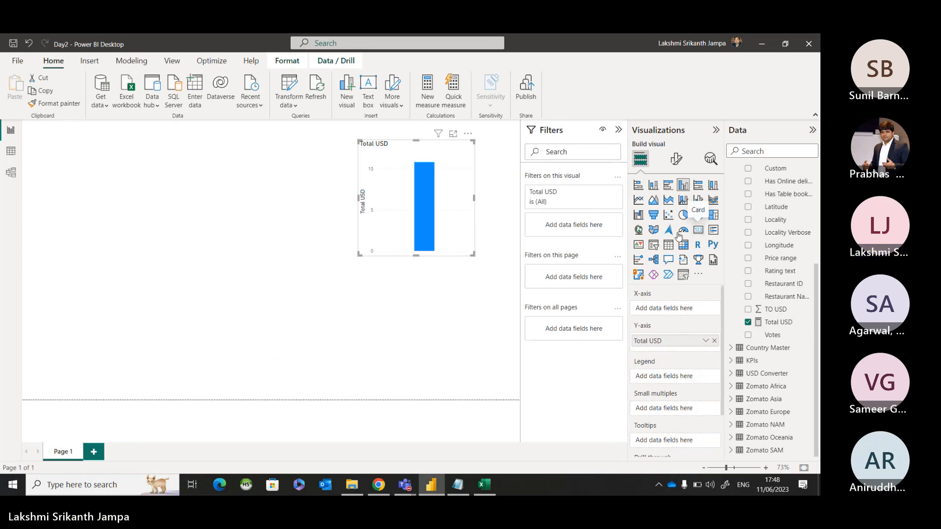
click(697, 230)
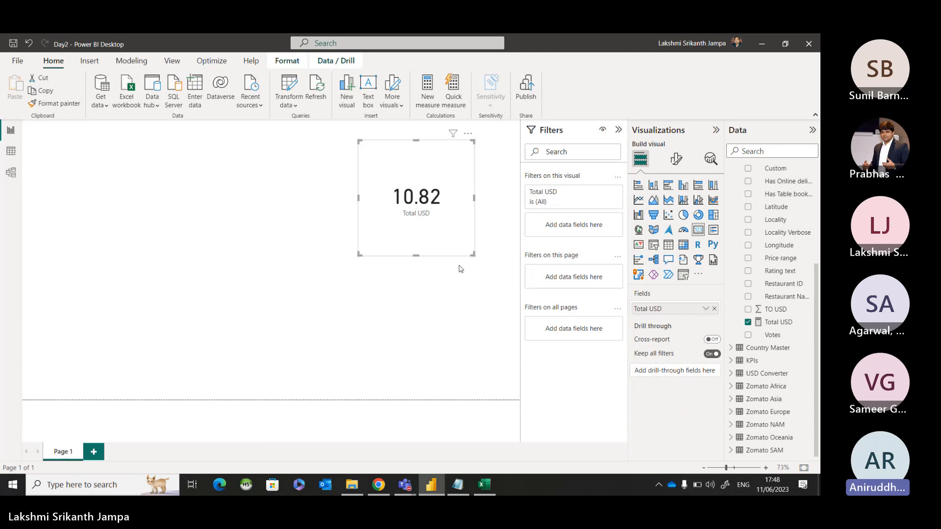
Review the new measure and new column options for the Consolidated table, and display the Total USD measure's formula.
scroll(816, 230, up, 5)
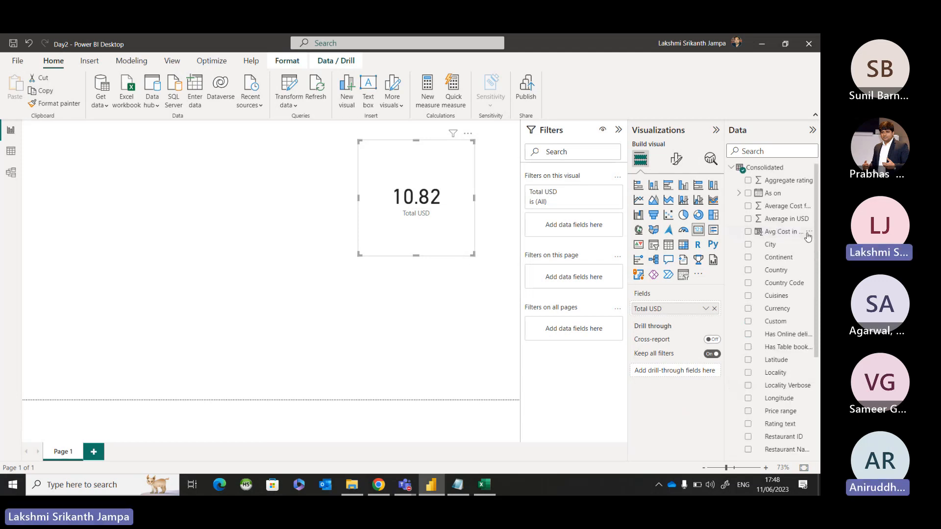
right_click(773, 169)
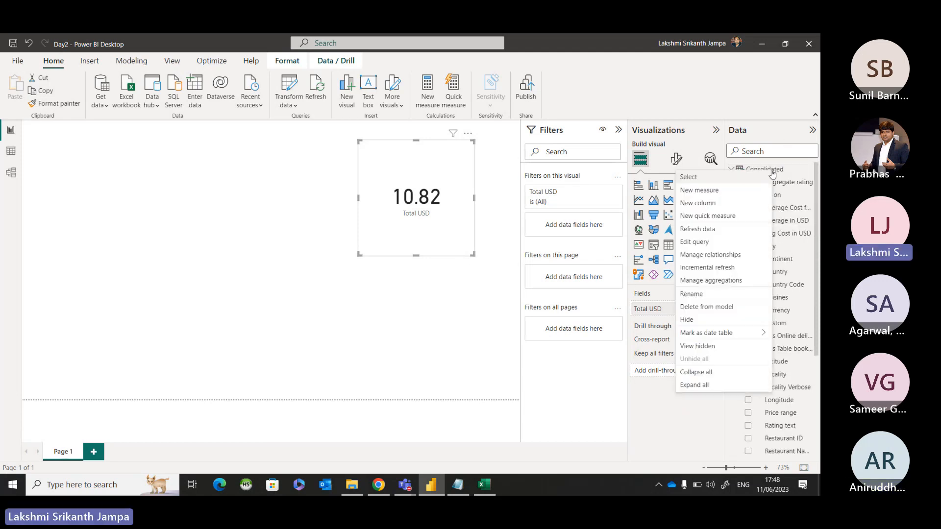
key(ctrl)
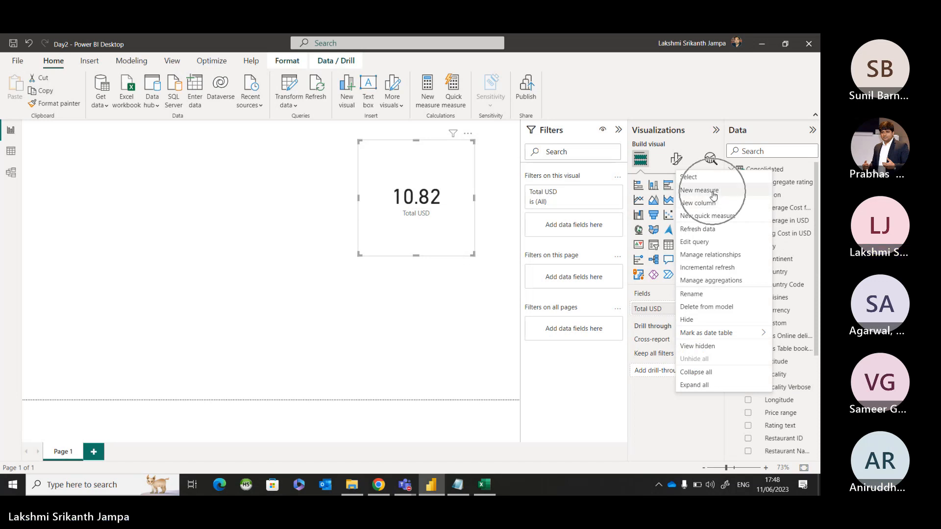
key(ctrl)
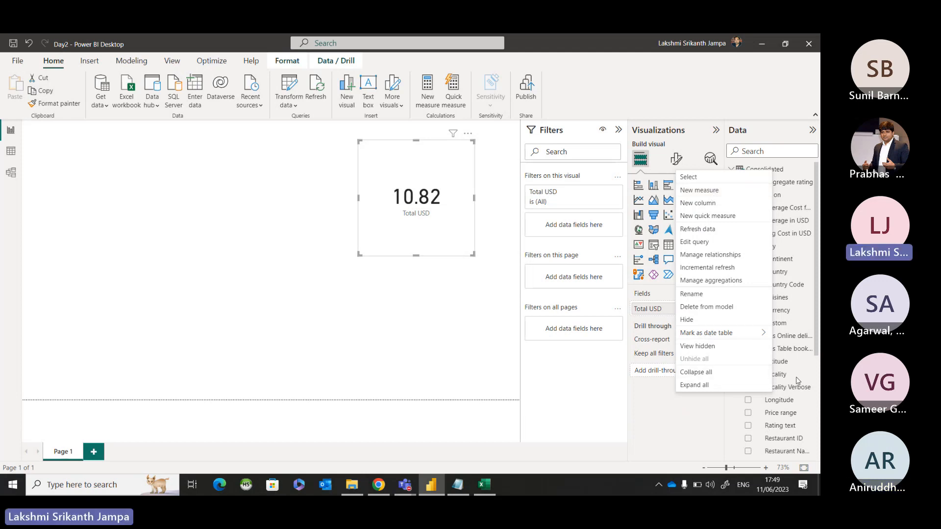
click(675, 400)
scroll(800, 410, down, 5)
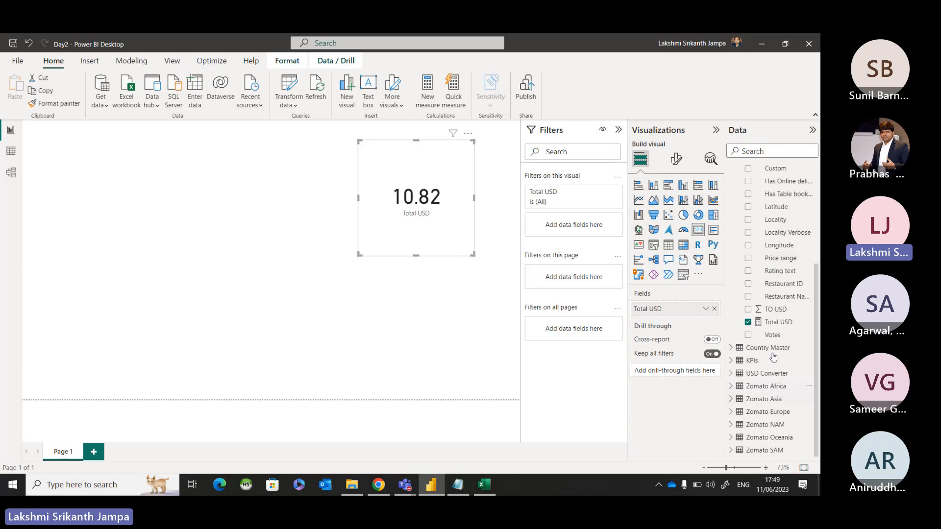
click(778, 322)
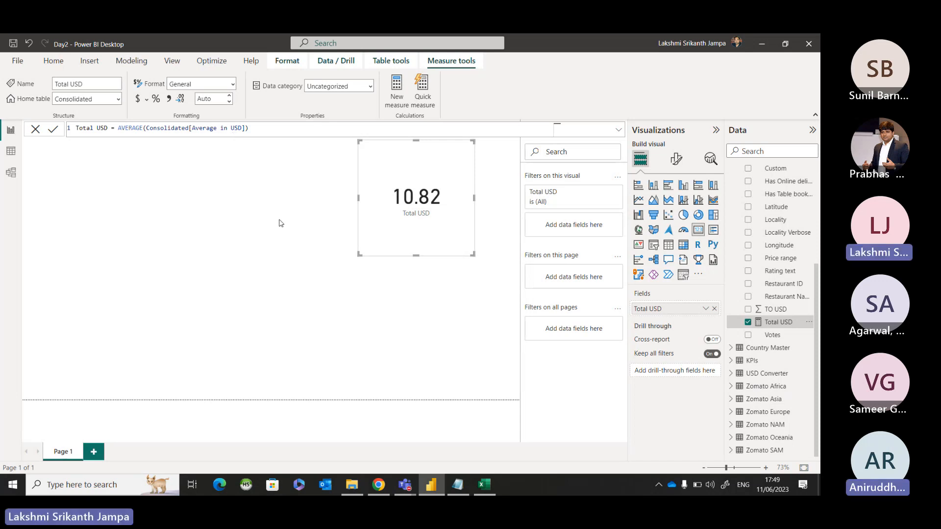
Create another measure in the Consolidated table with the default name and define it as AVERAGE(Consolidated[Average in USD]).
scroll(773, 294, up, 5)
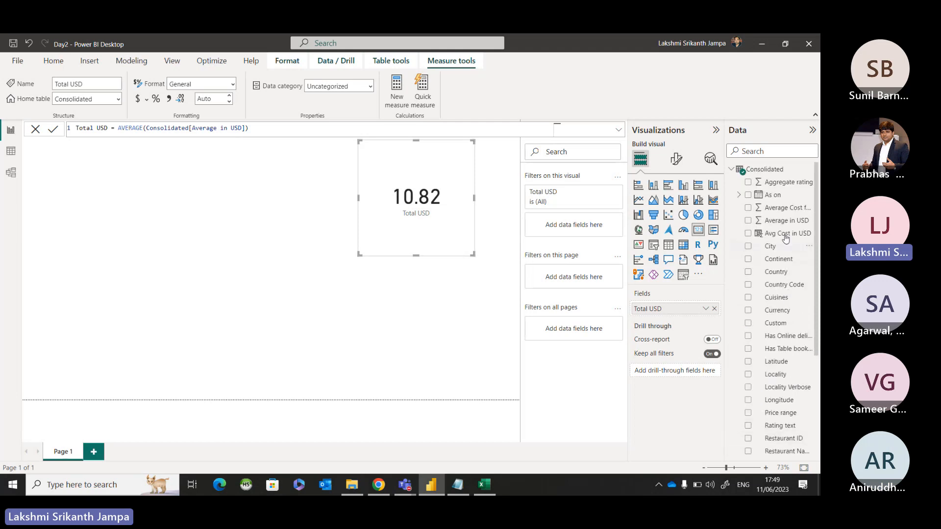
right_click(778, 173)
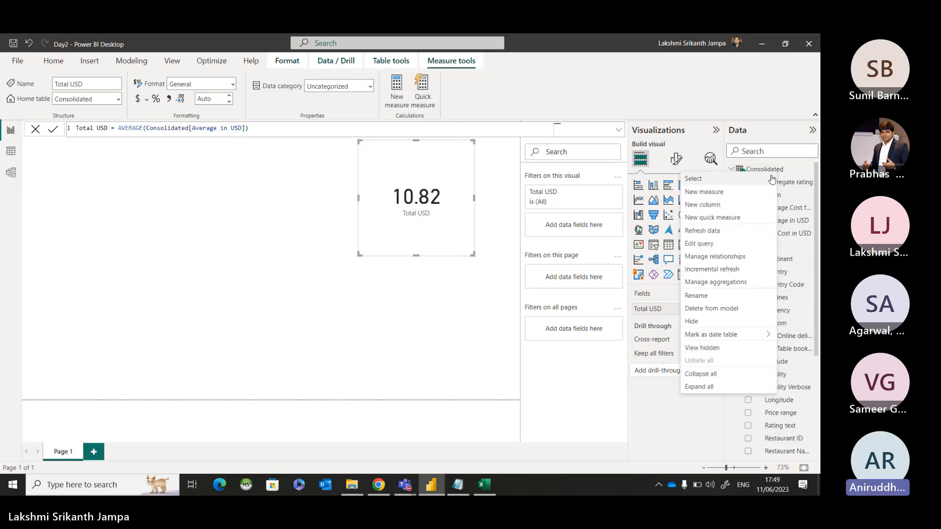
click(744, 193)
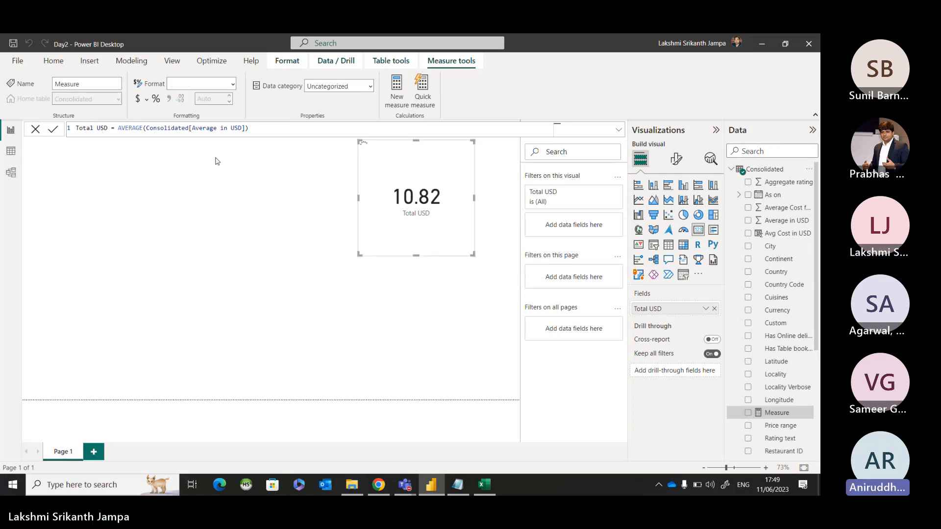
click(133, 132)
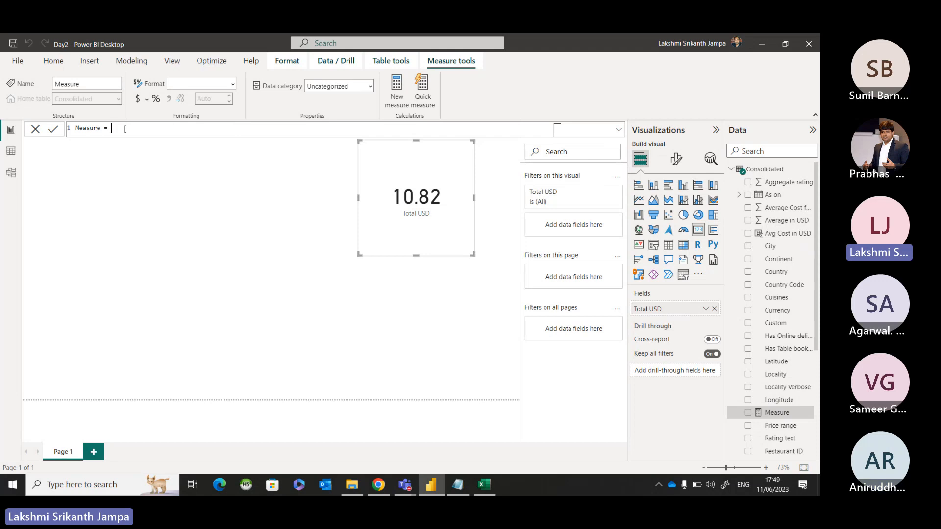
text(Av)
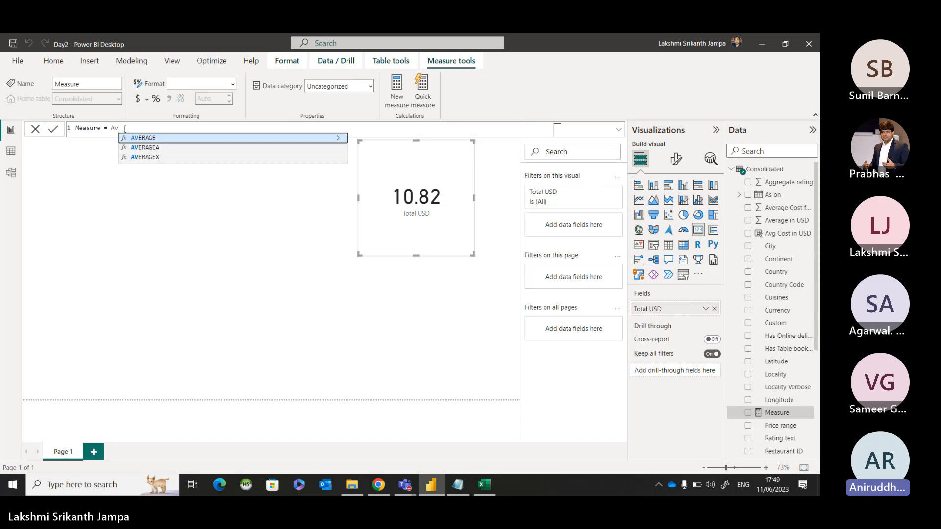
key(Tab)
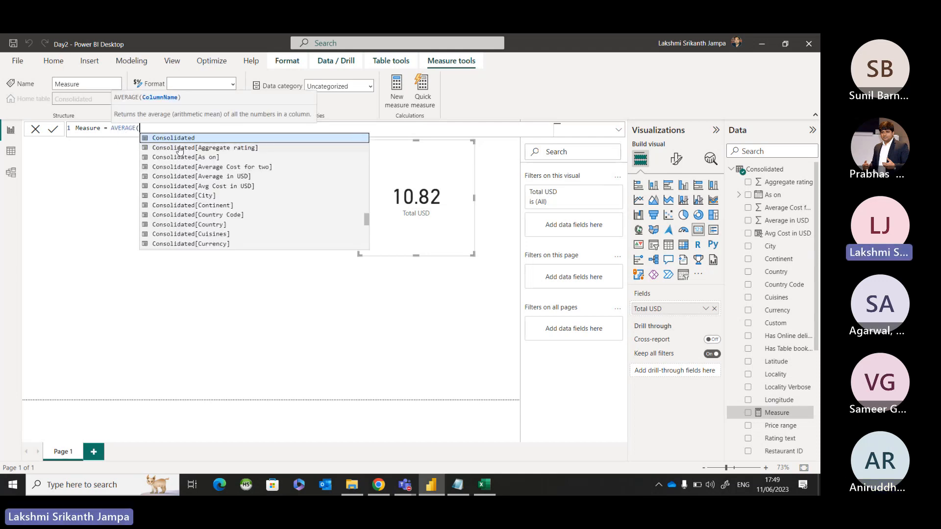
click(216, 177)
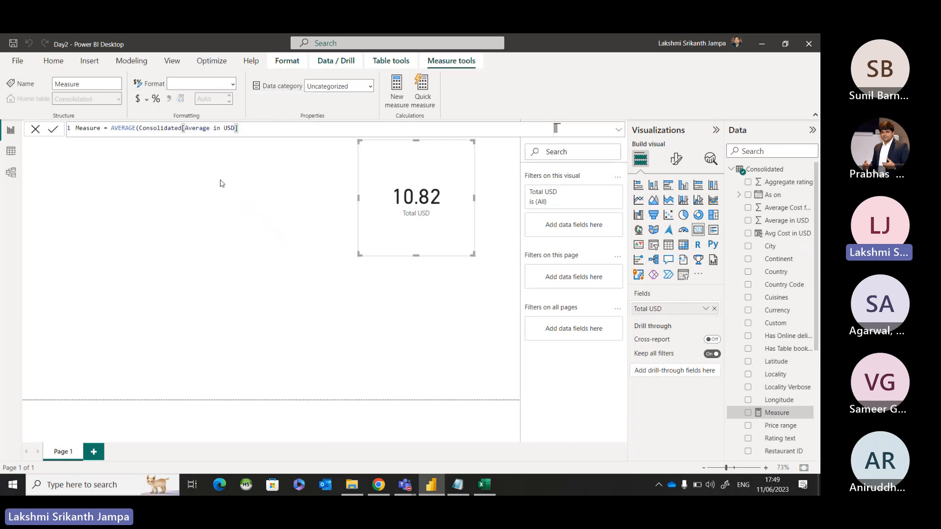
key(Return)
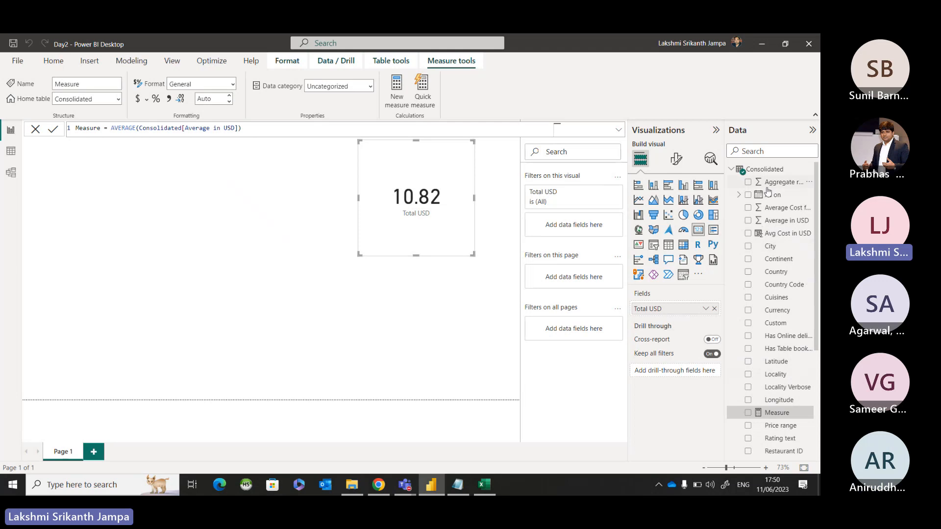
Close the formula editor and delete the duplicate average measure from the Consolidated table's model.
click(36, 131)
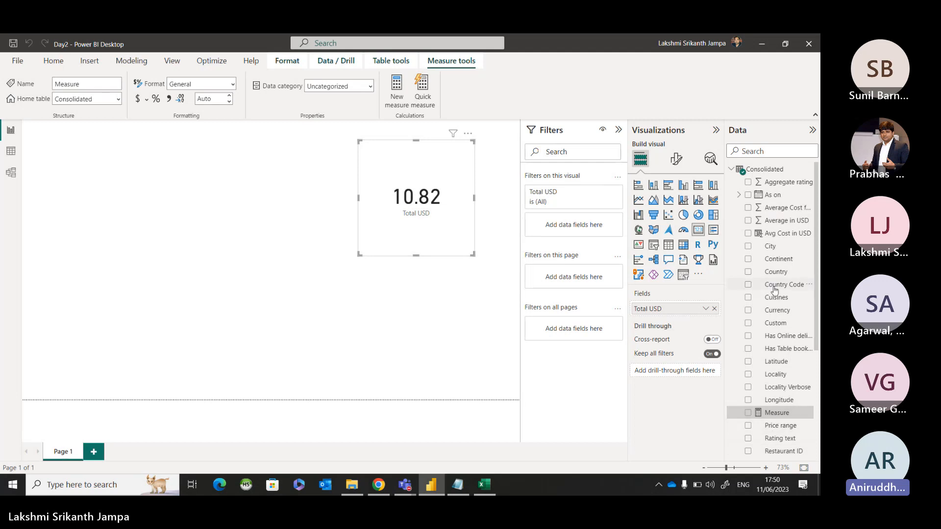
right_click(783, 414)
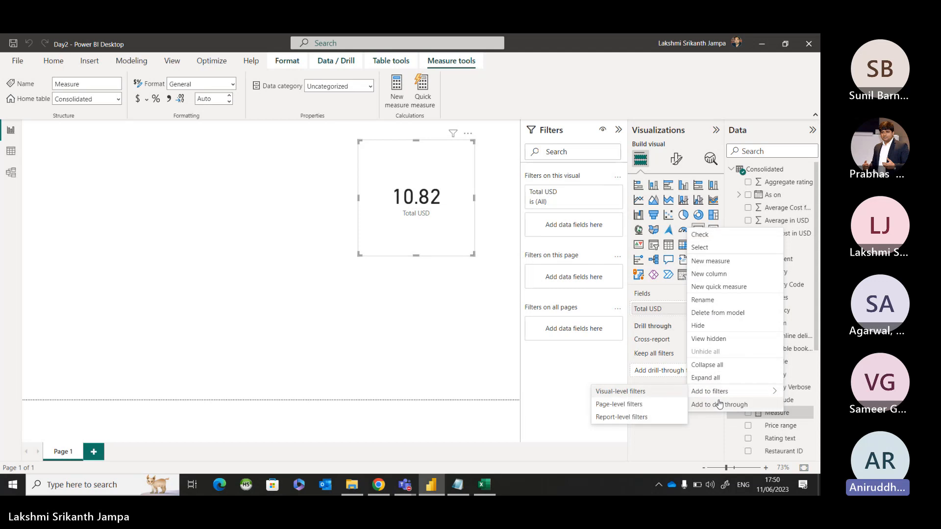
click(718, 314)
click(472, 278)
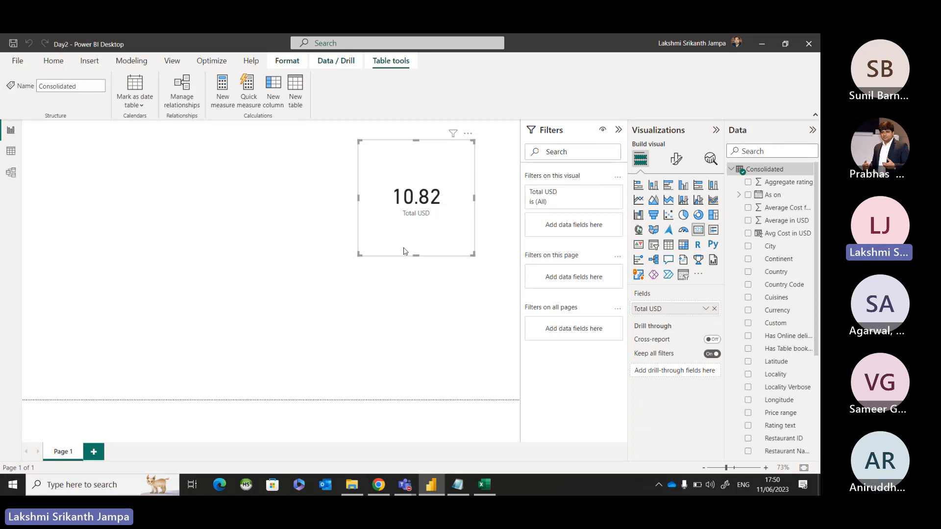
Examine the Avg Cost in USD column in the data view, and switch to Sheet1 of the Excel workbook for comparison.
click(11, 151)
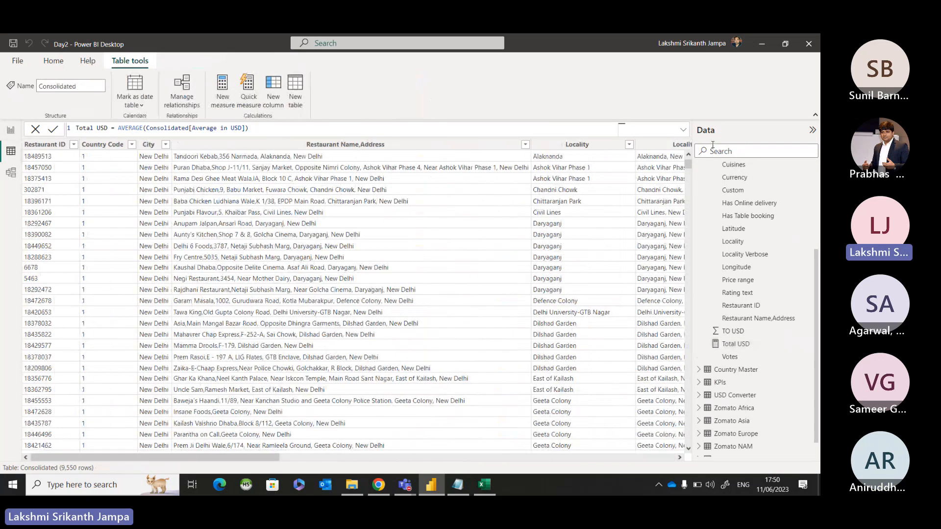
drag(264, 457, 660, 457)
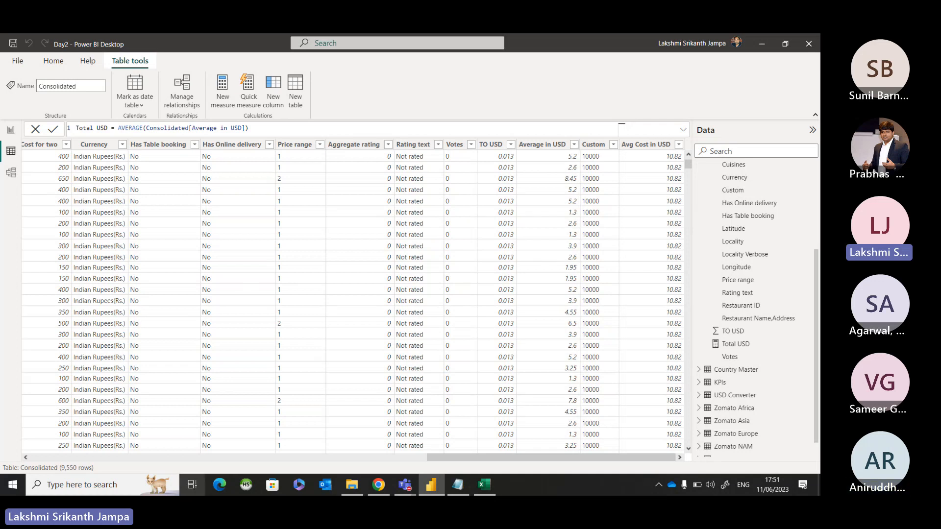
click(485, 487)
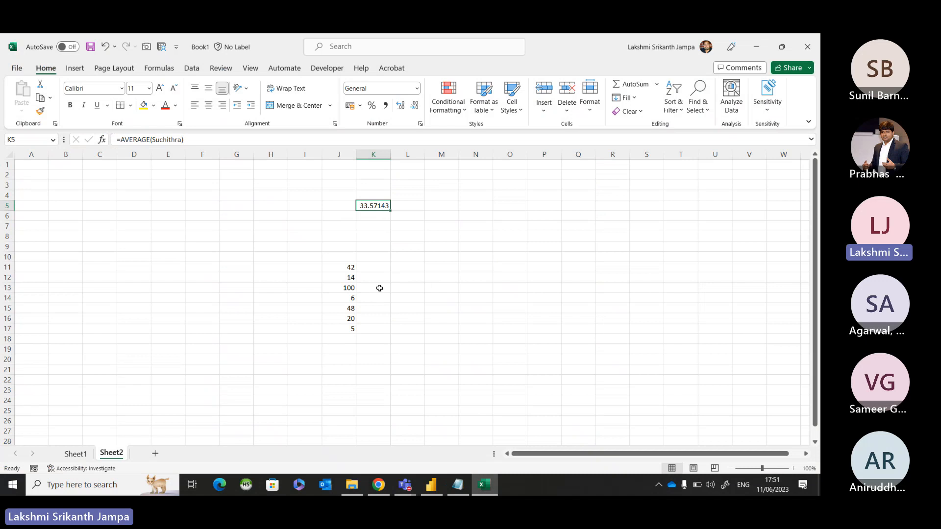
click(76, 454)
click(300, 363)
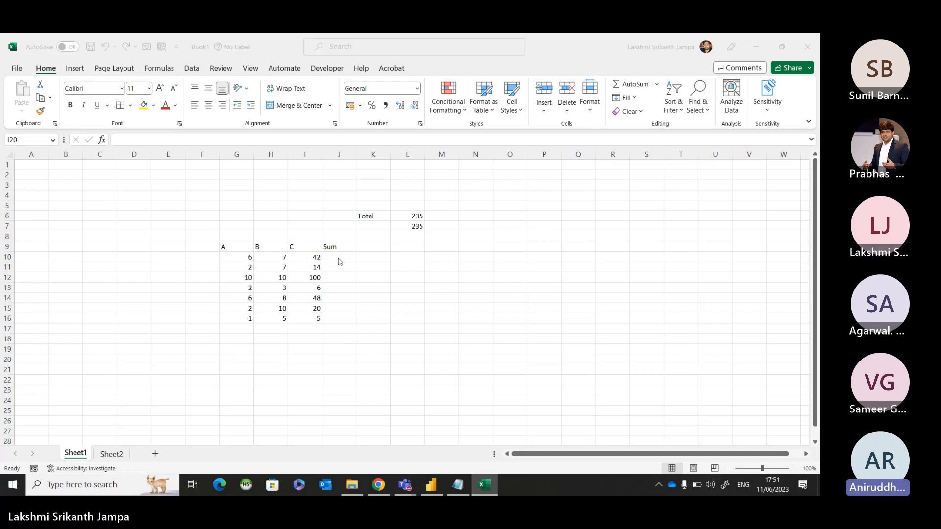
Return to Power BI Desktop and examine the Average Cost for two, TO USD, Average in USD and Avg Cost in USD columns.
key(alt+Tab)
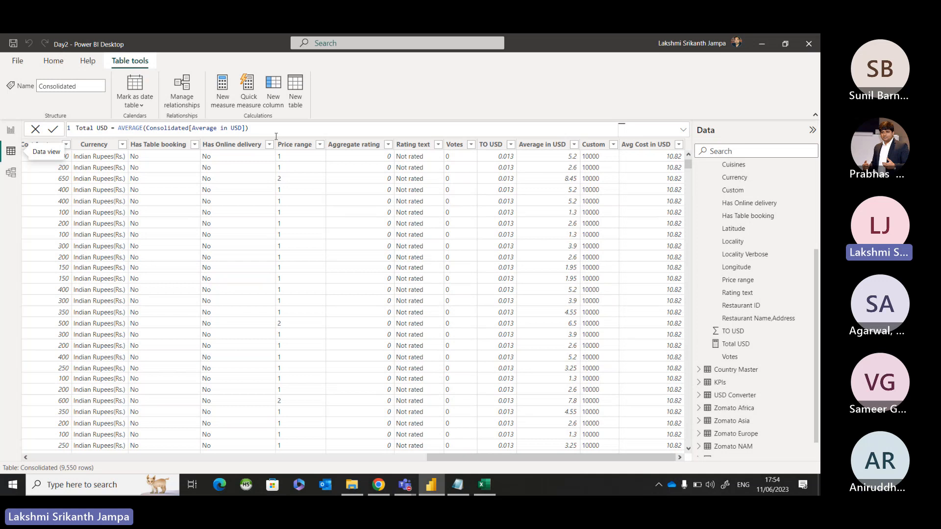
scroll(789, 356, up, 5)
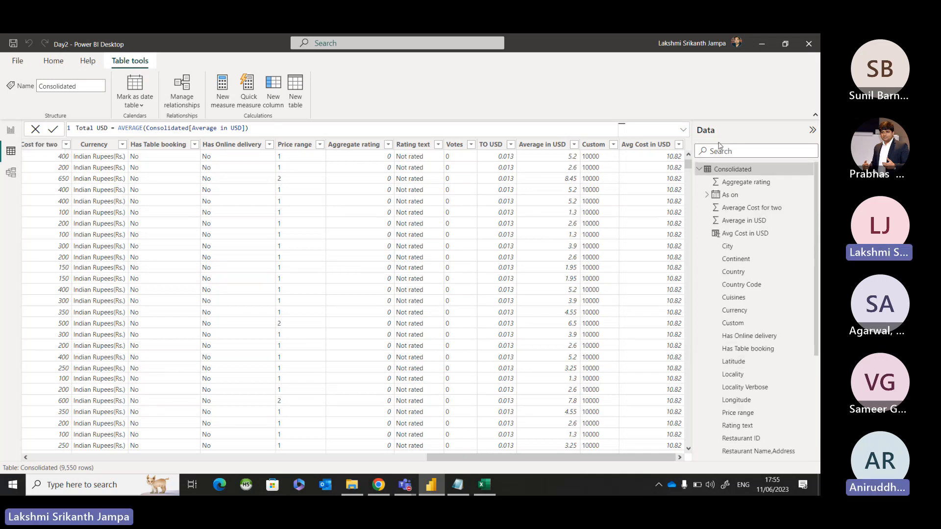
right_click(728, 169)
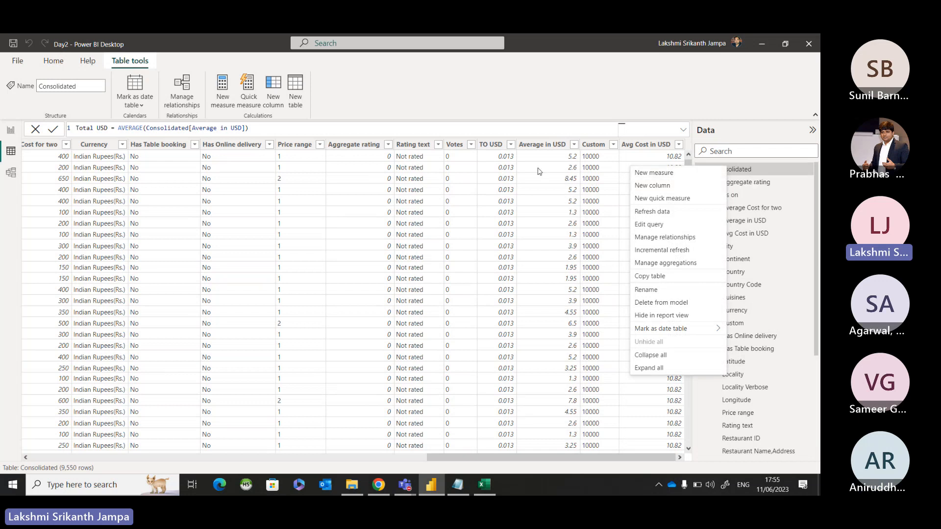
click(158, 176)
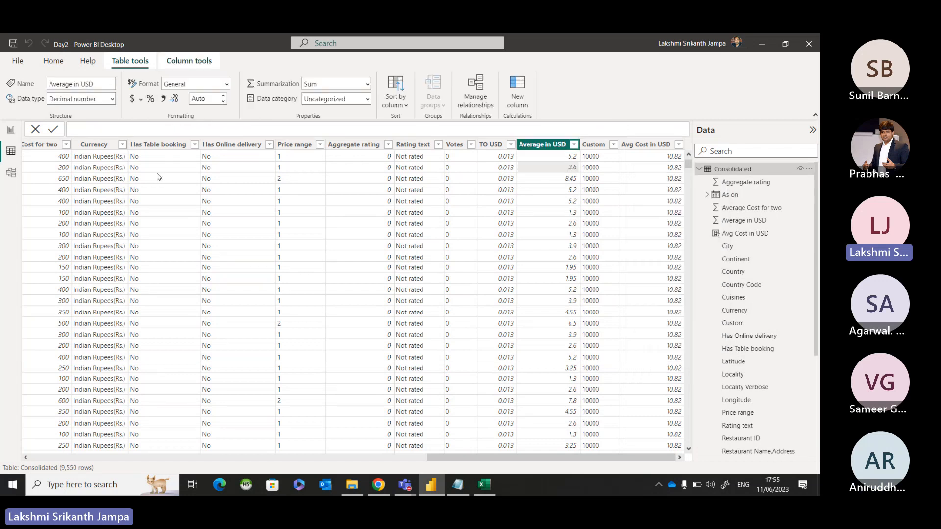
click(47, 149)
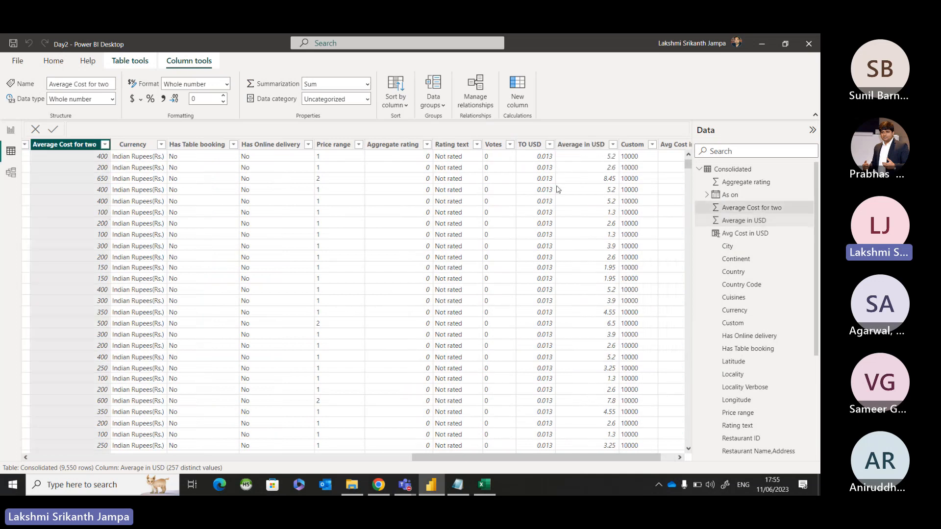
click(529, 144)
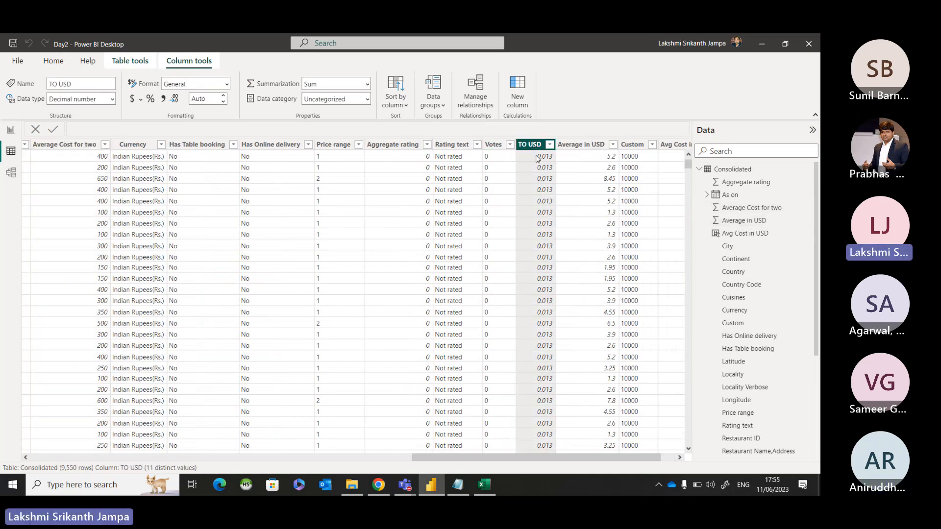
click(582, 144)
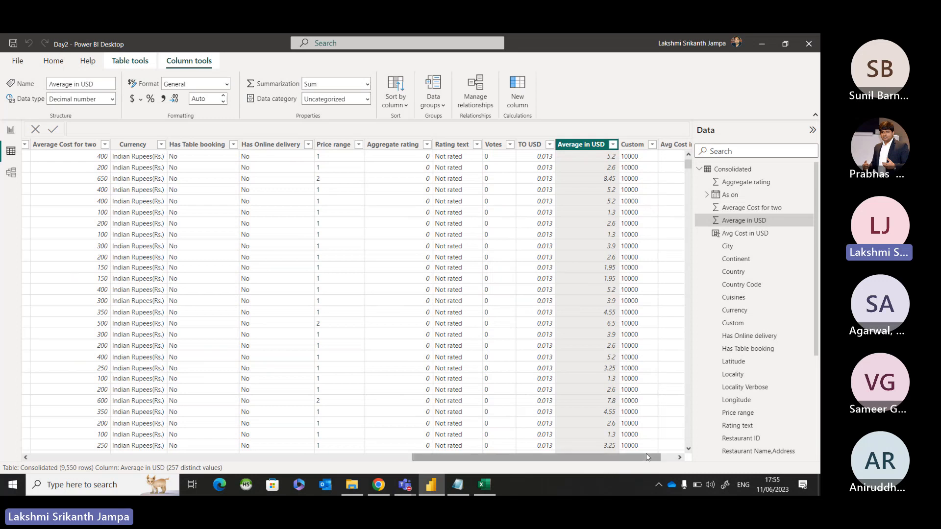
drag(647, 456, 662, 455)
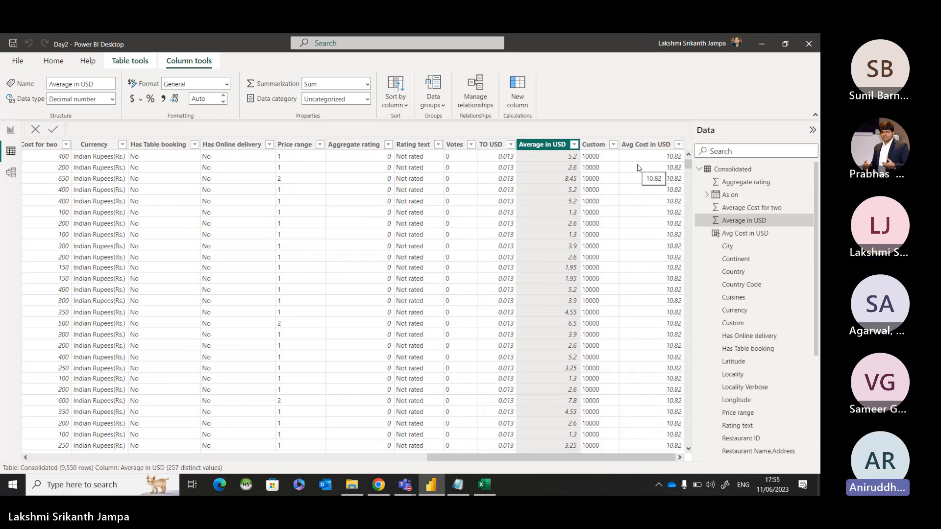
Create a new measure in the Consolidated table with the default name and expand its formula editor.
right_click(733, 169)
click(704, 179)
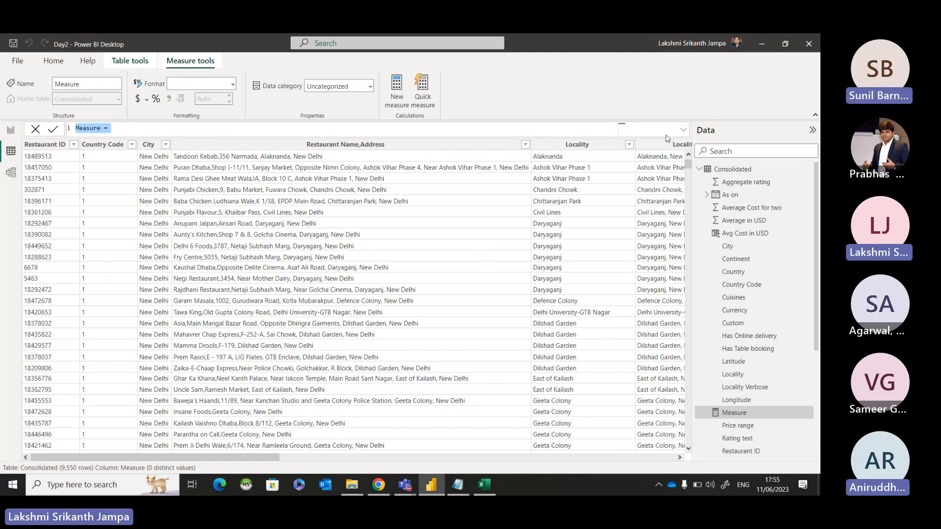
click(563, 134)
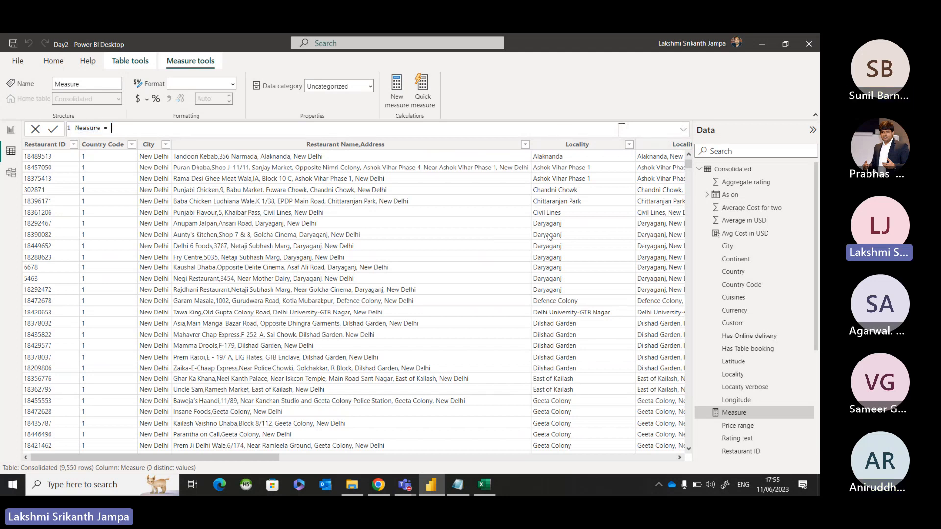
click(683, 129)
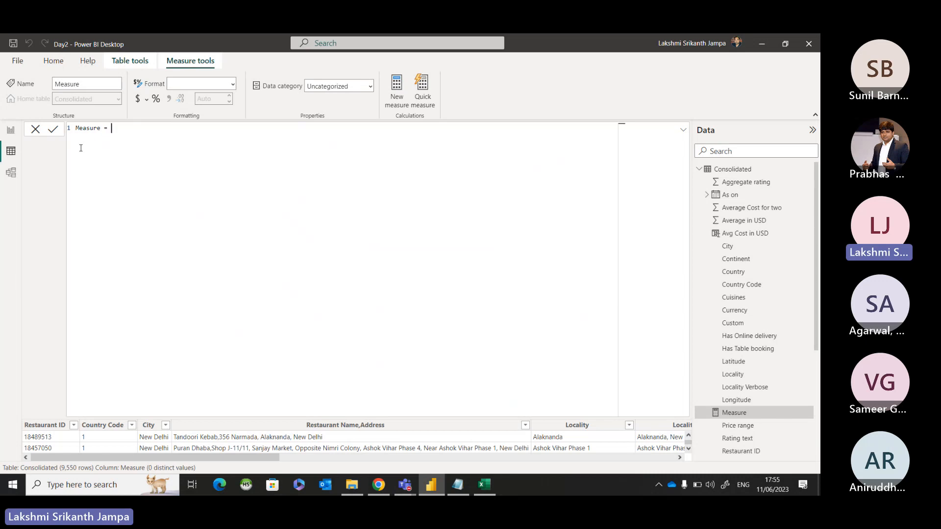
Declare a variable a on a new line of the measure as Sum(Consolidated[Average Cost for two]).
key(shift+Return)
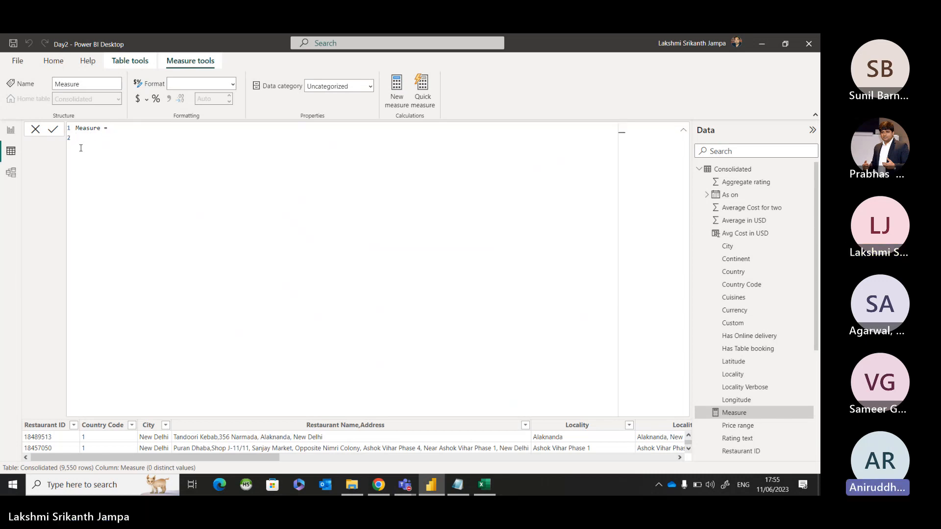
text(Var )
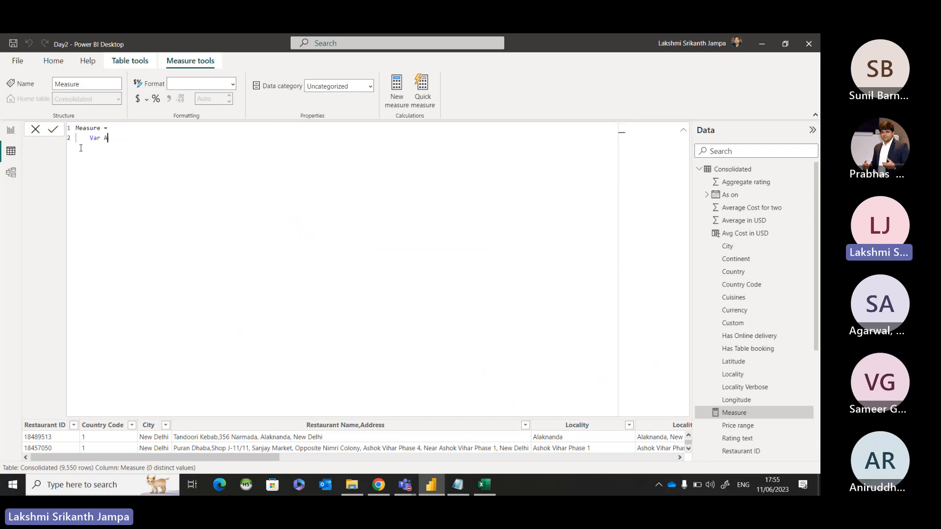
text(a = )
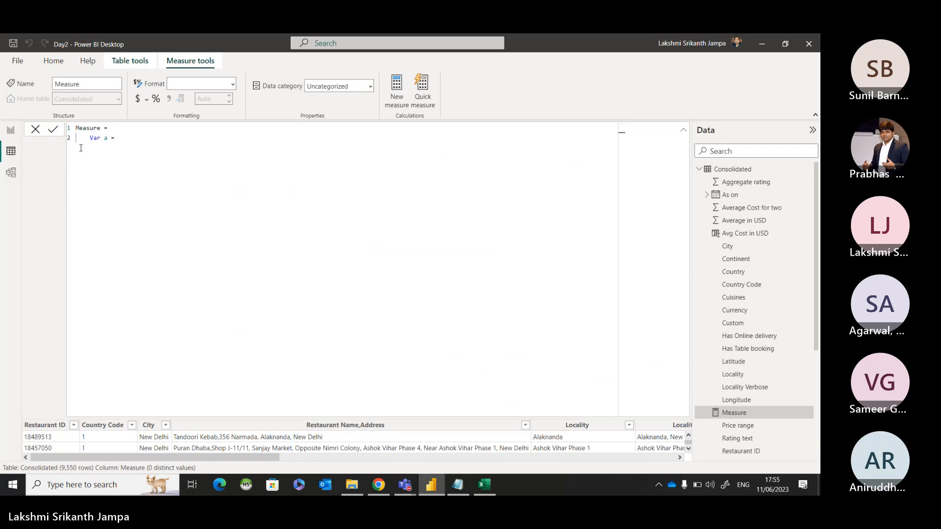
text(Sum)
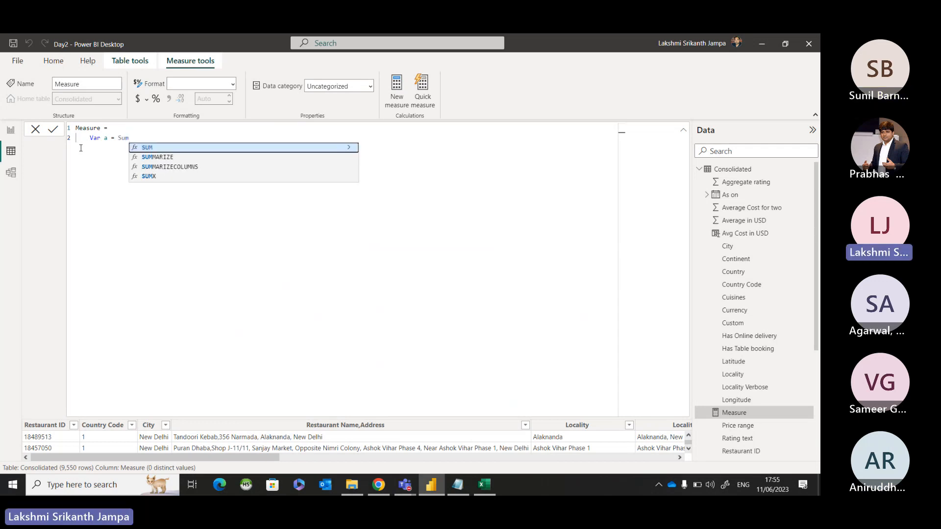
text(()
key(Down)
key(Down)
key(Down)
key(Down)
key(Down)
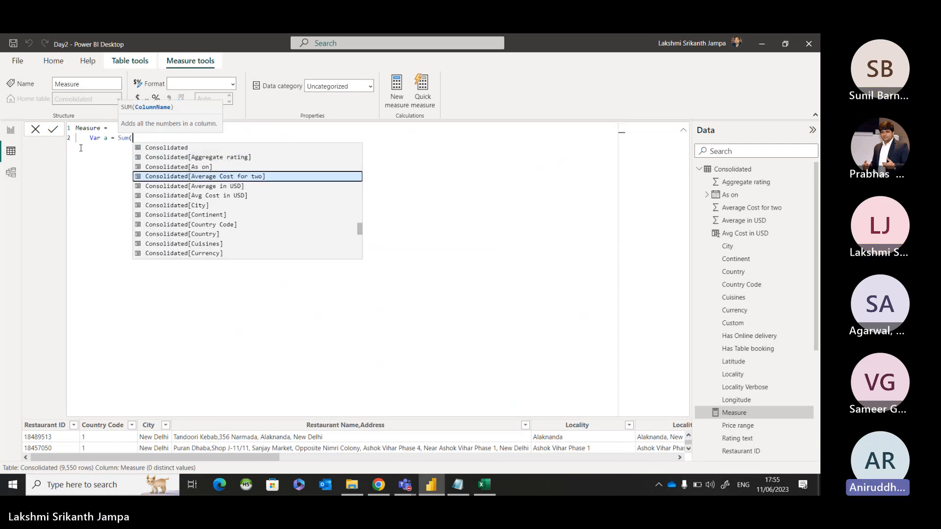
key(Down)
key(Up)
key(Up)
key(Up)
key(Tab)
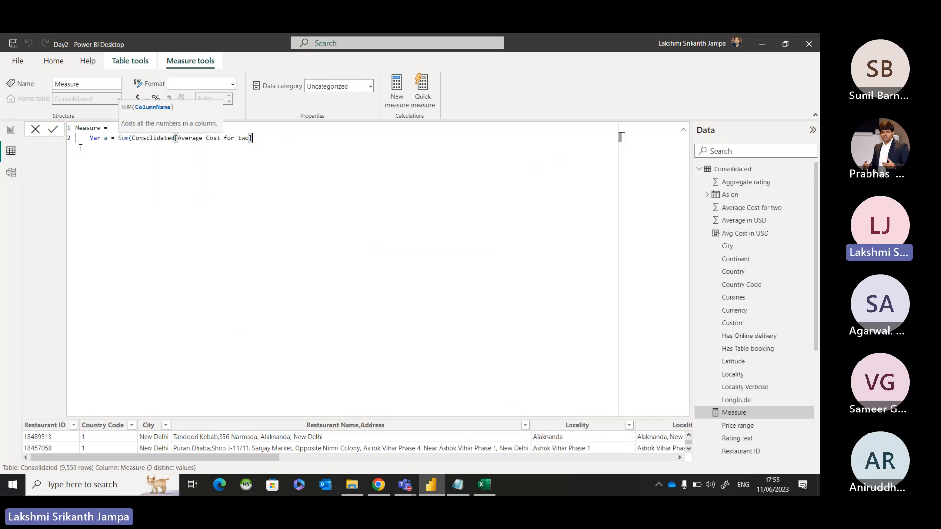
text())
Declare a variable b on the following line as Sum(Consolidated[Average in USD]).
key(shift+Return)
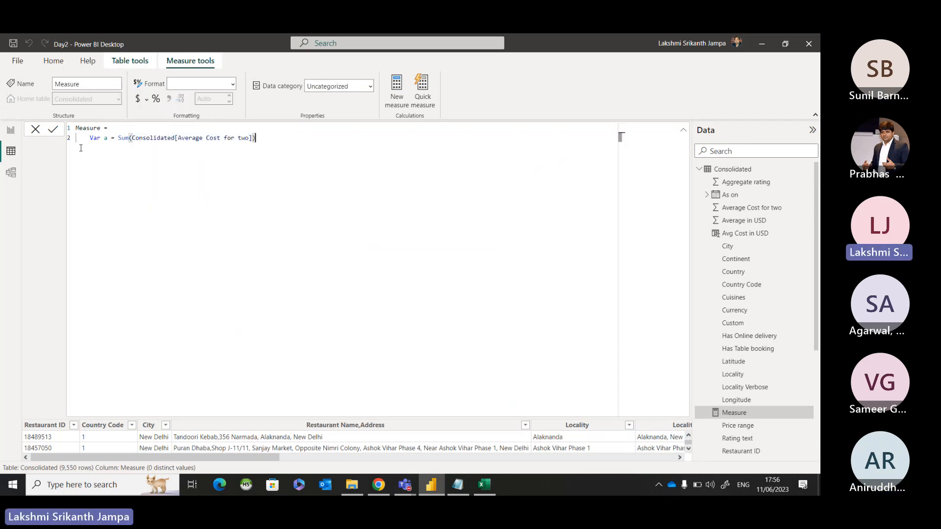
text(Va)
key(BackSpace)
text(r )
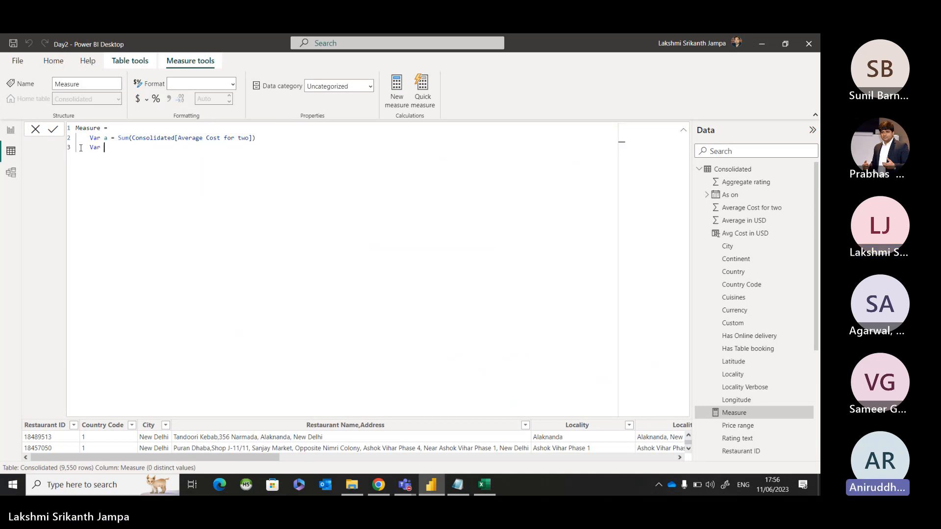
text(b= Su)
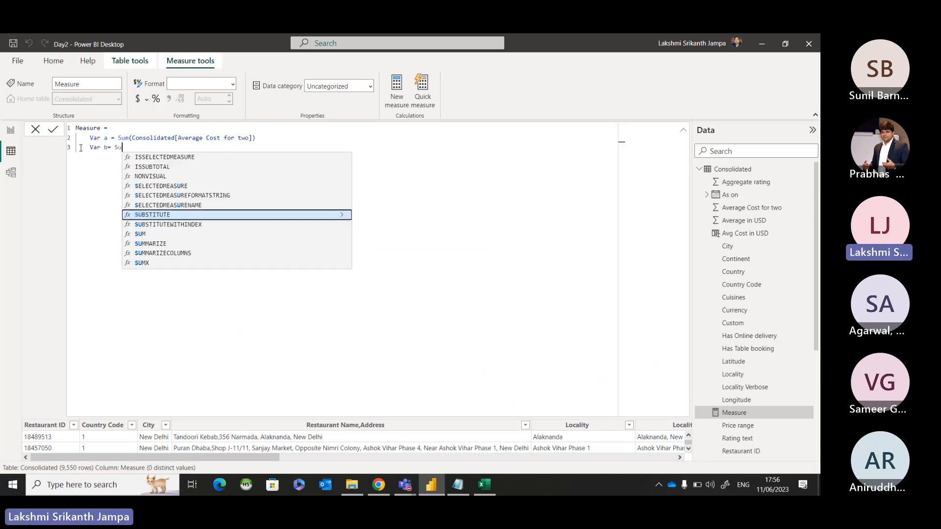
text(m()
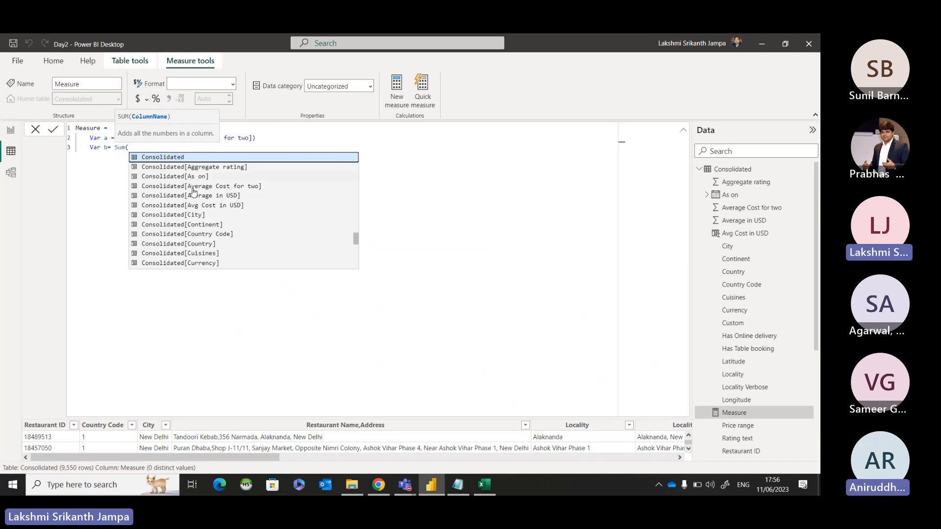
click(230, 196)
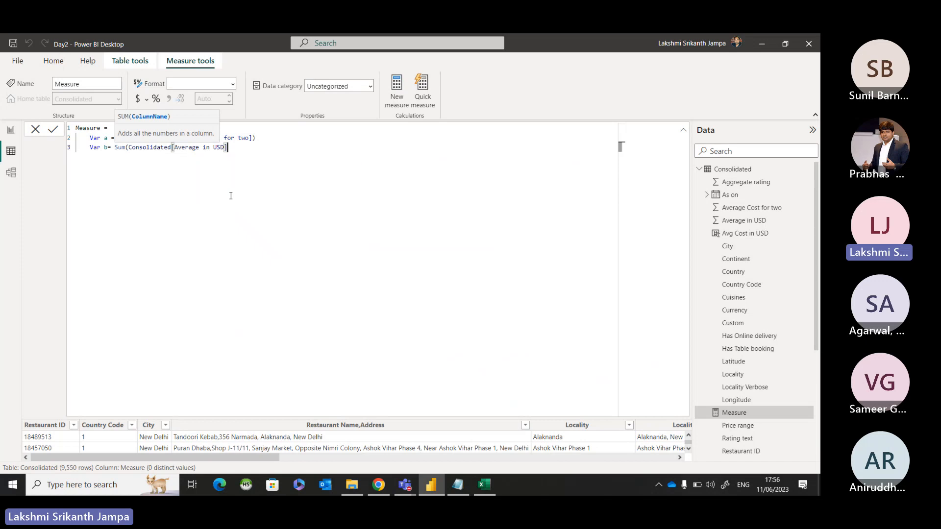
text())
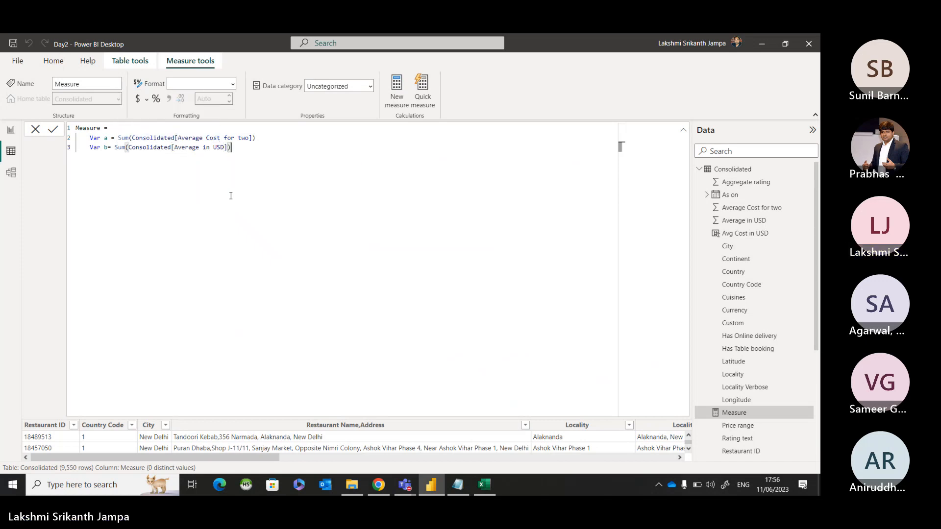
Add the line CALCULATE a*b below the two variable declarations.
key(shift+Return)
text(CALCUA)
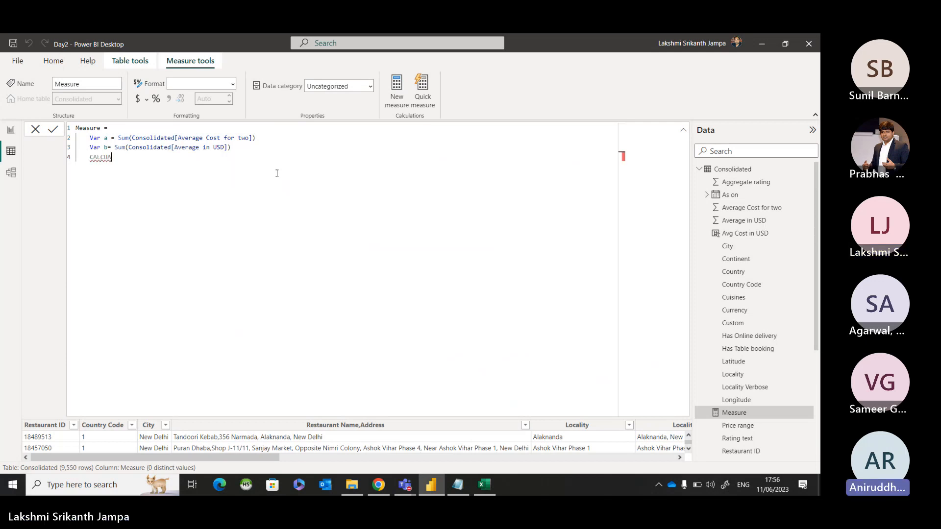
key(BackSpace)
text(LATE a*)
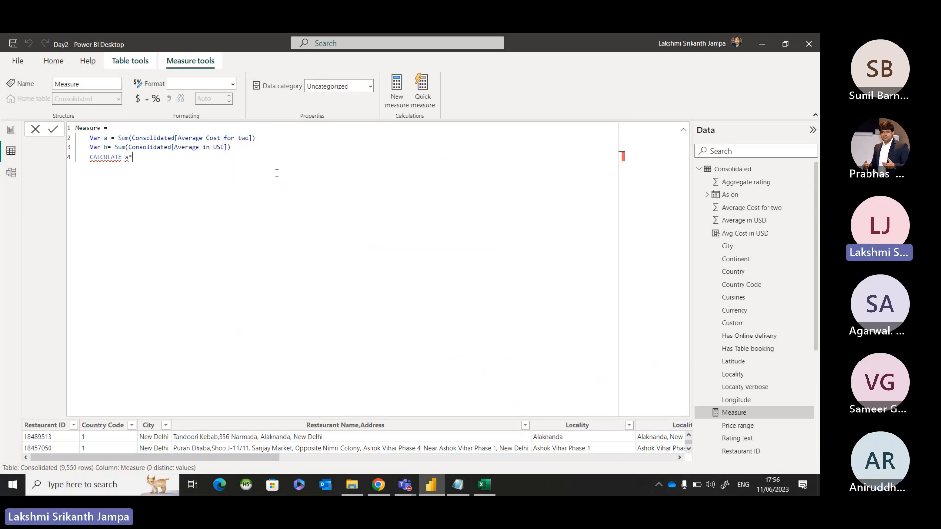
text(b)
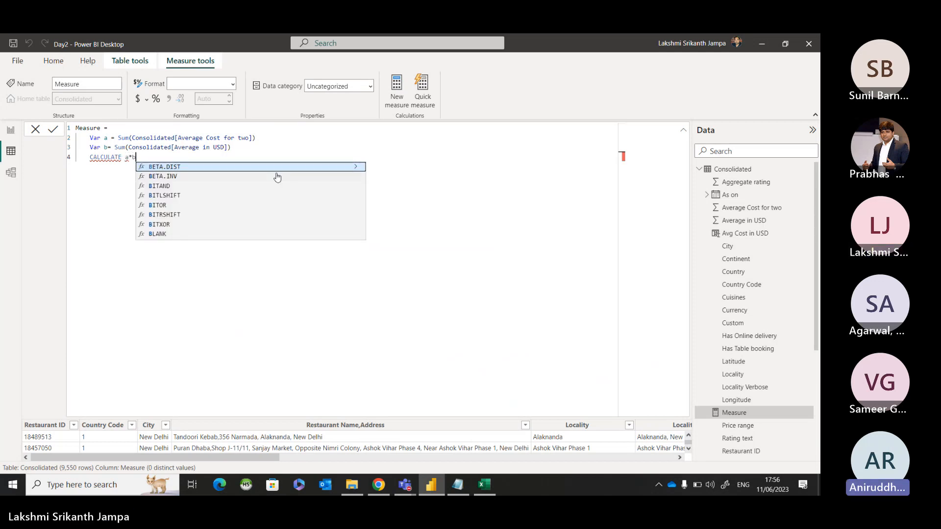
Add a return line reading RETURN Measure = AVERAGE( below the CALCULATE line.
key(shift+Return)
text(RET)
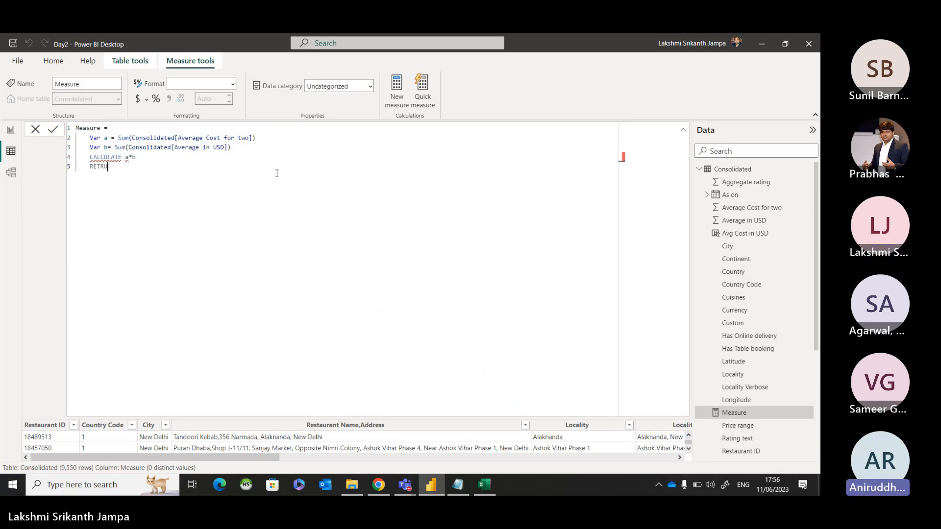
text(URN)
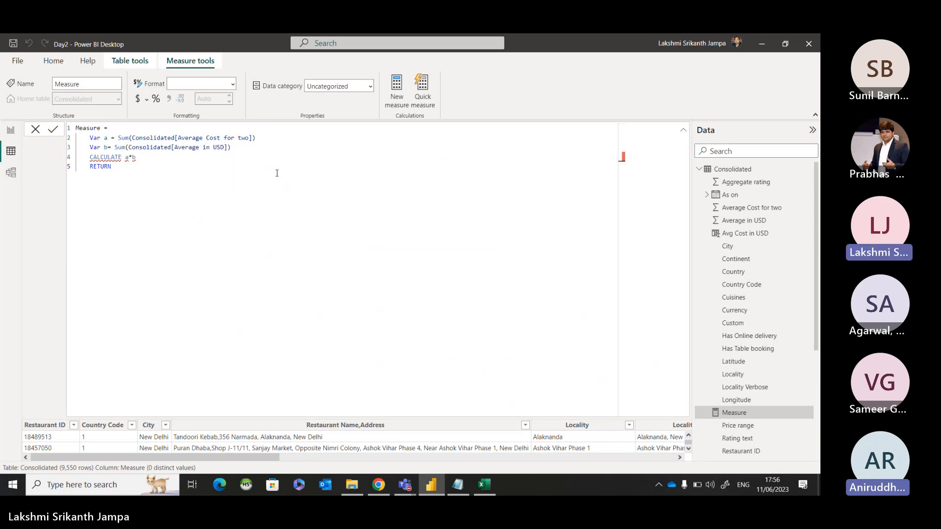
text( Mea)
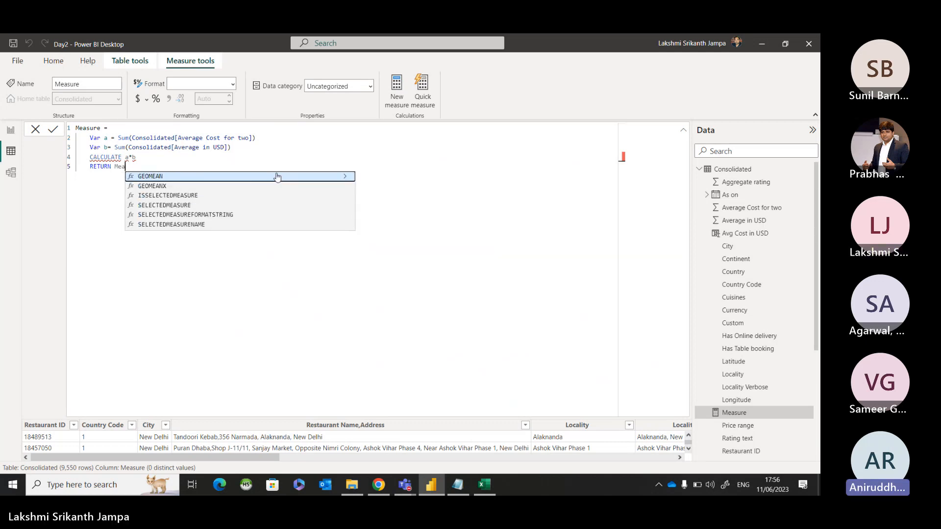
text(sure =)
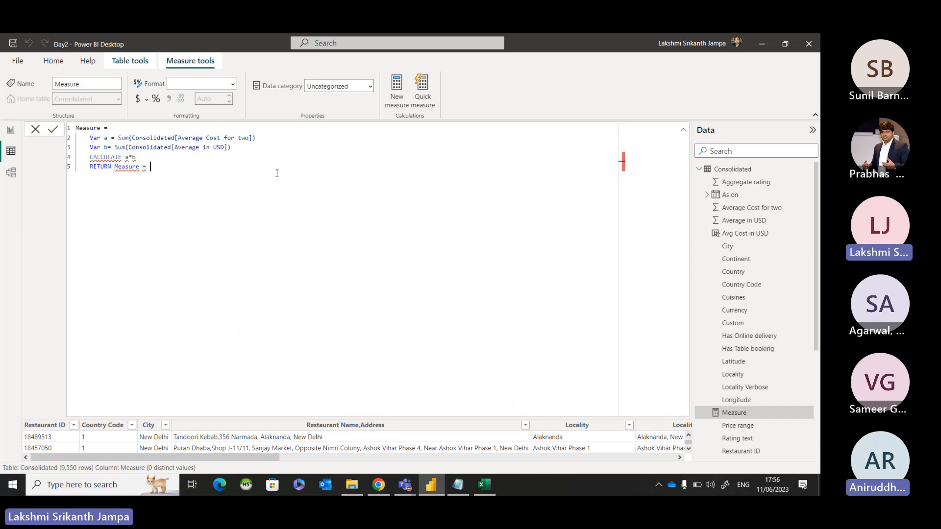
text( AVERAGE()
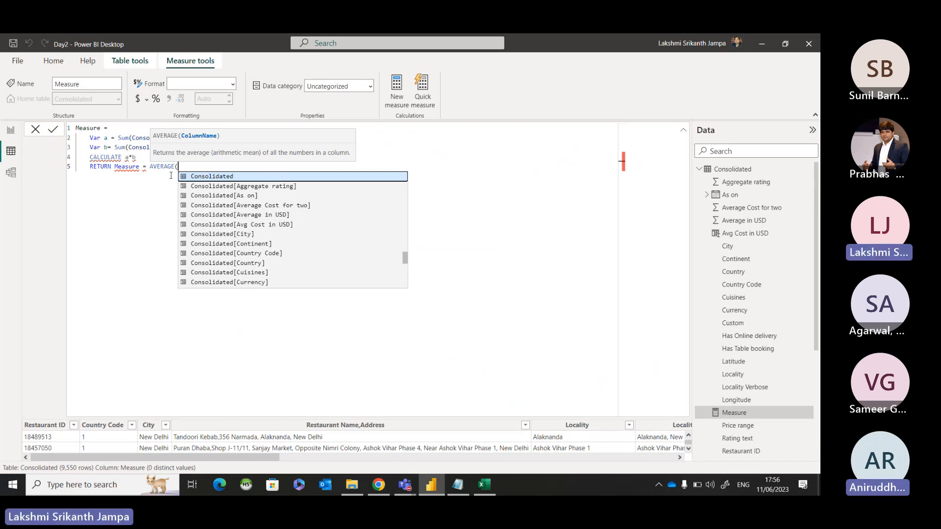
Change the CALCULATE line to CALCULATE c = a*b and complete the return expression as AVERAGE(c).
click(126, 157)
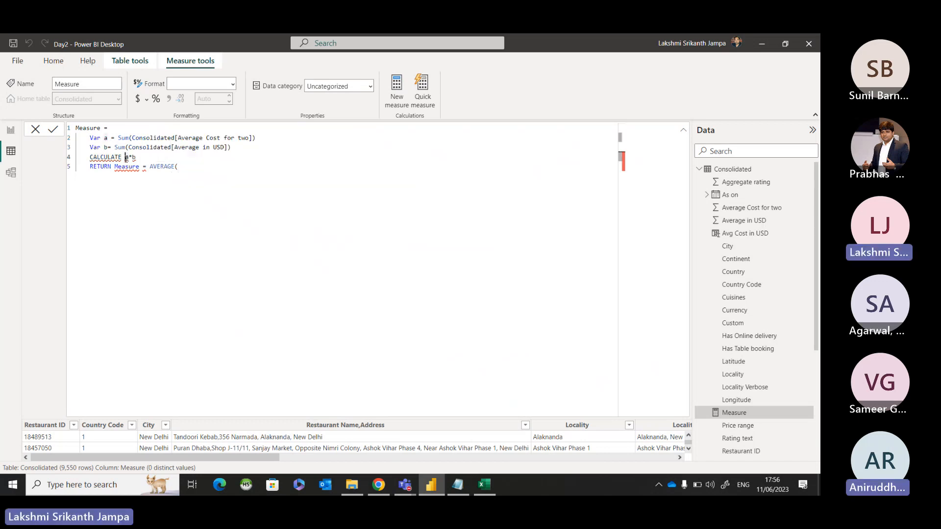
text(()
key(BackSpace)
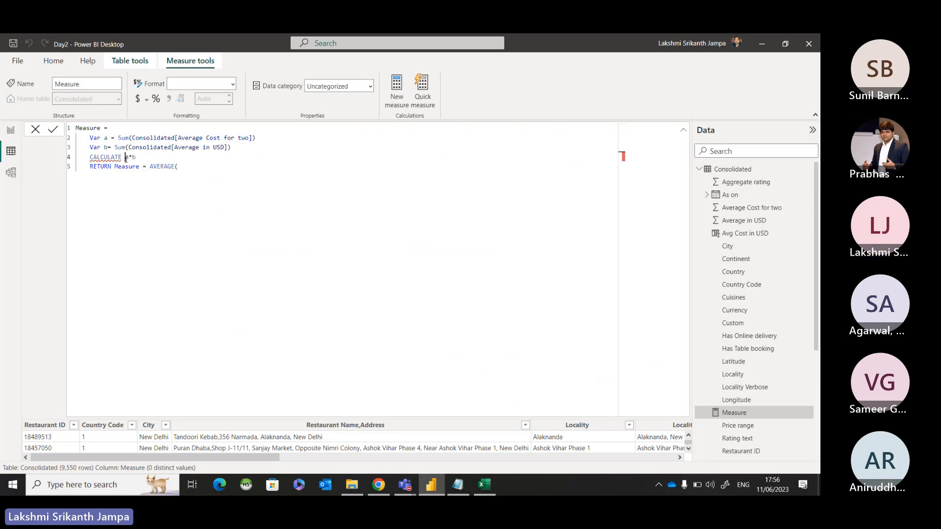
text(c =)
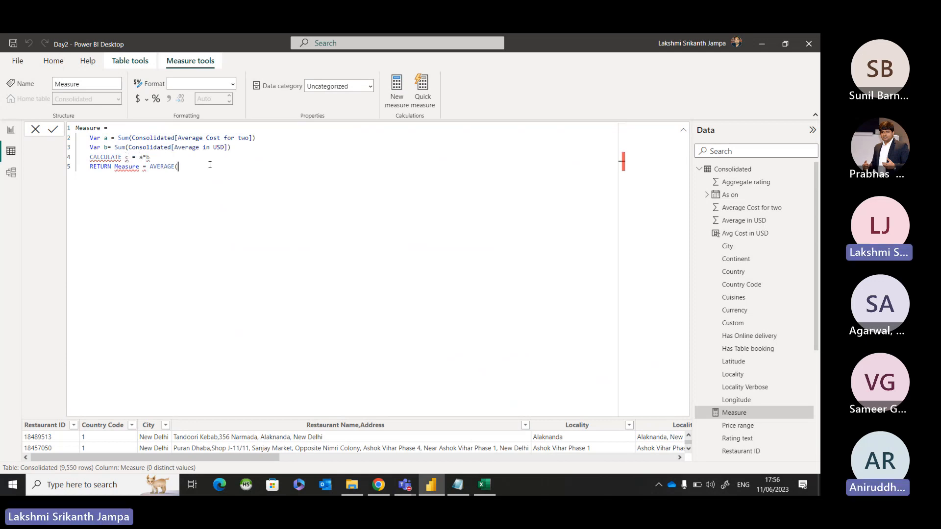
click(210, 165)
text(c))
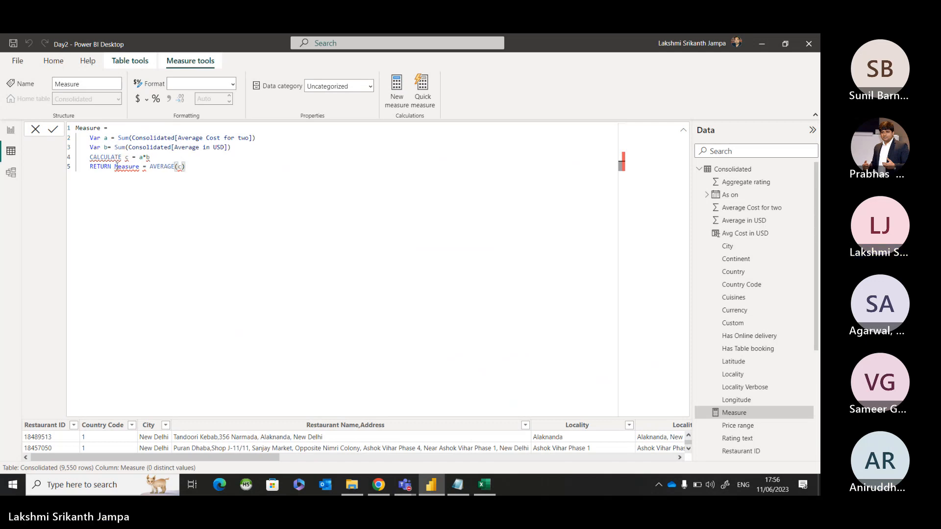
Remove "Measure =" from the RETURN line and try to commit the measure with RETURN AVERAGE(c).
drag(115, 167, 145, 163)
key(BackSpace)
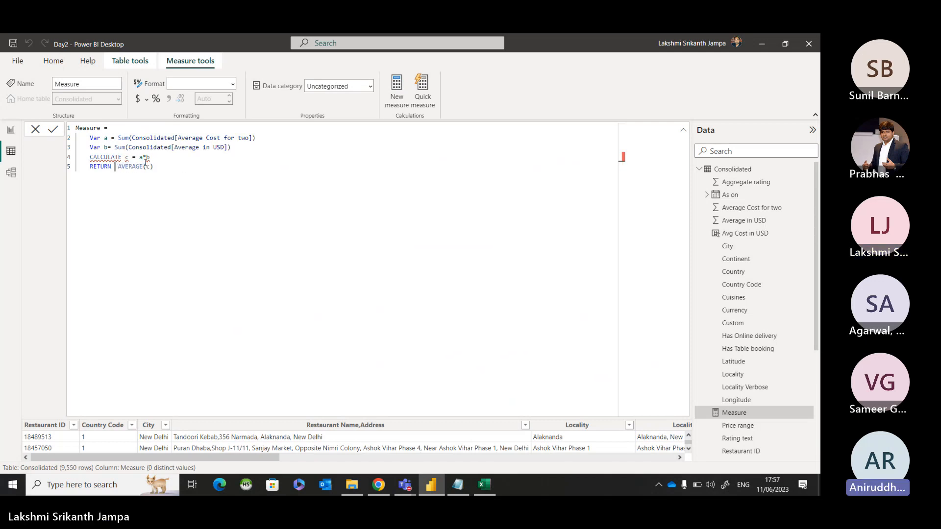
click(176, 169)
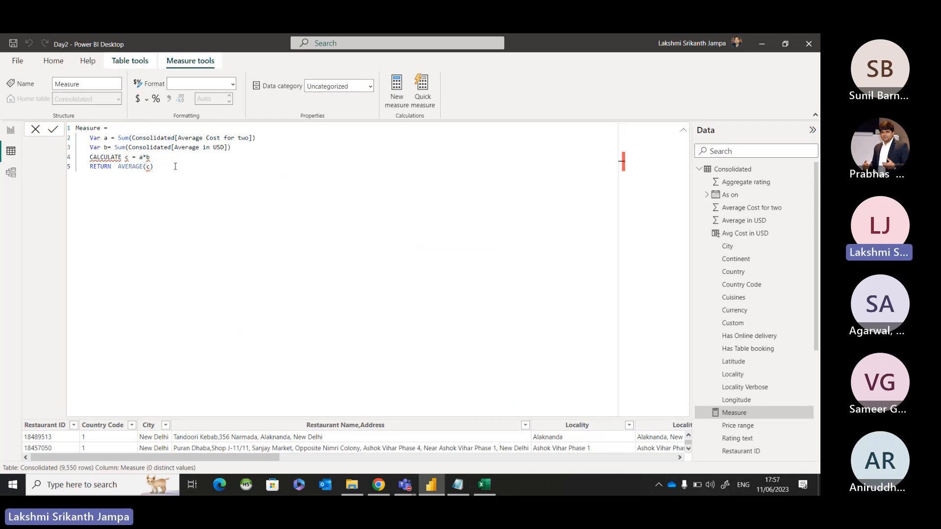
key(Return)
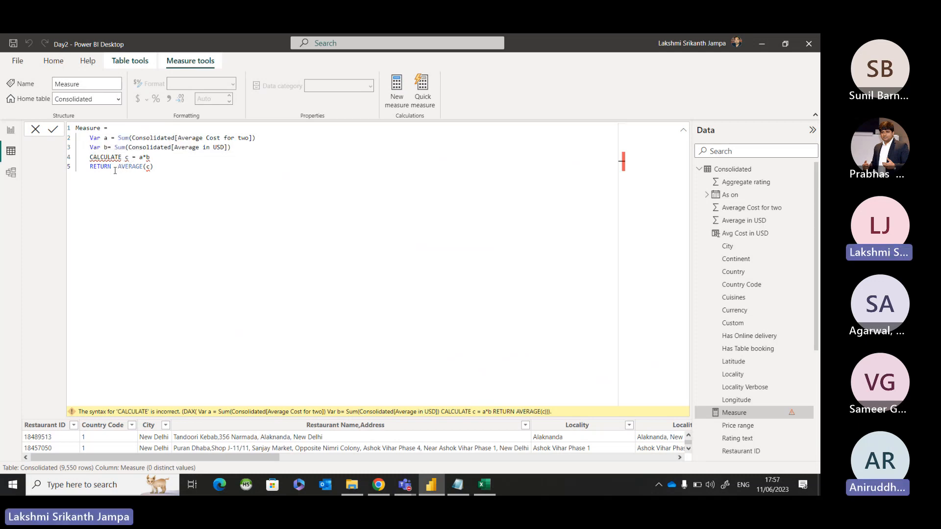
Replace AVERAGE(c) on the RETURN line with CALCULATE(a*b) and try to commit the measure.
drag(119, 166, 171, 168)
text(C)
key(Tab)
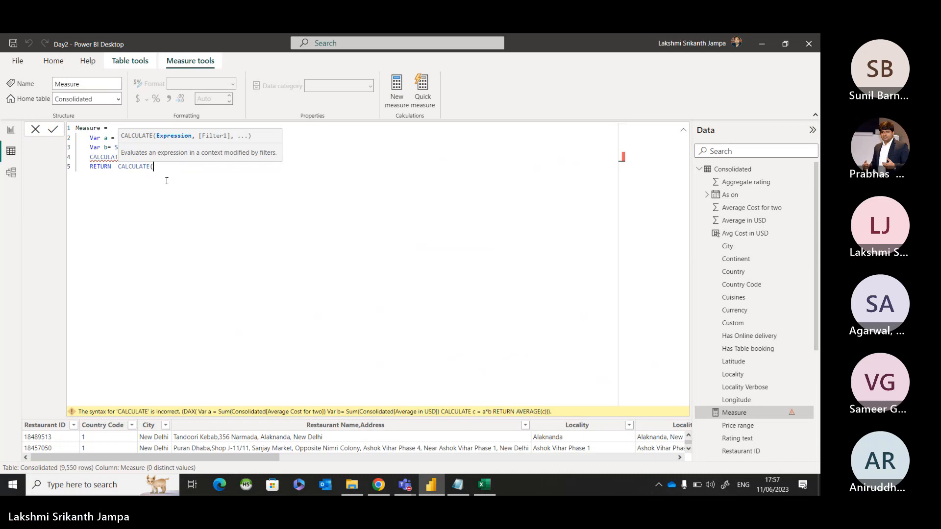
text(a8b))
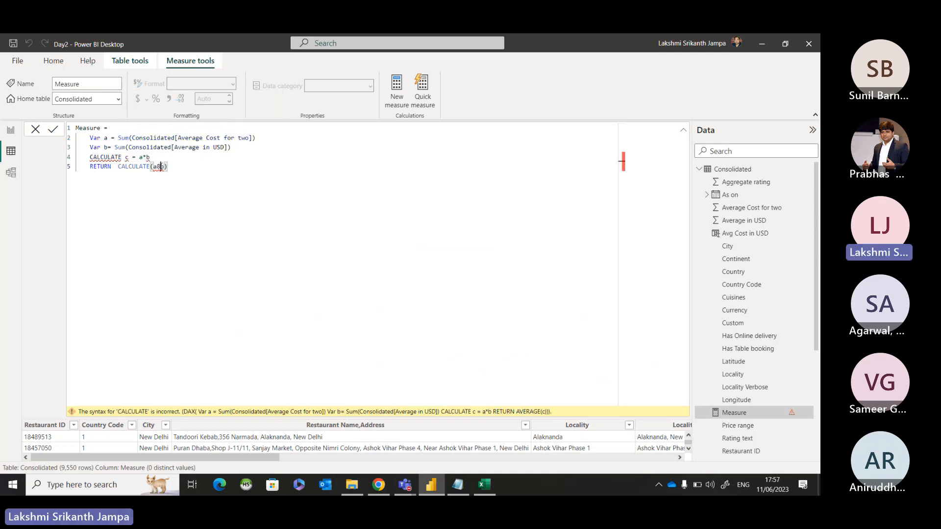
key(Left)
key(Left)
key(BackSpace)
text(*)
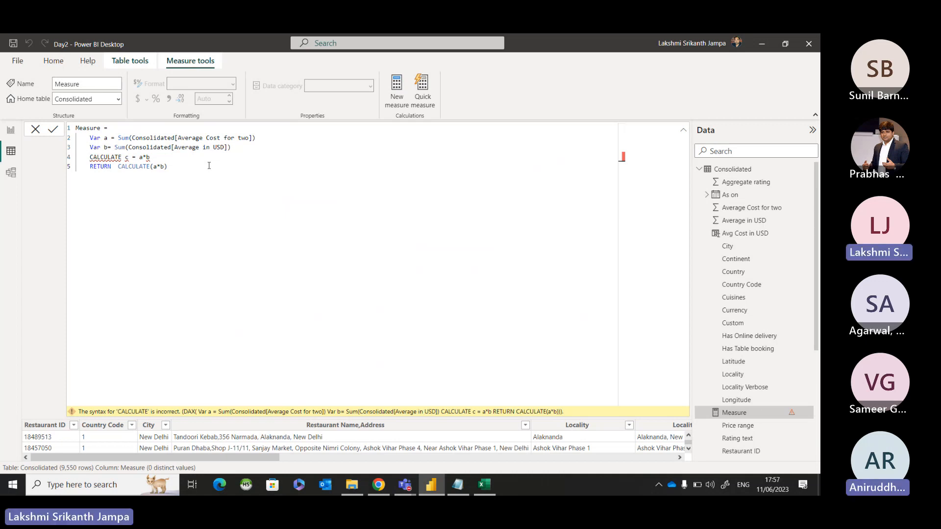
Delete the variable, CALCULATE and RETURN lines, keeping only "Measure =" in the formula.
drag(110, 176, 58, 139)
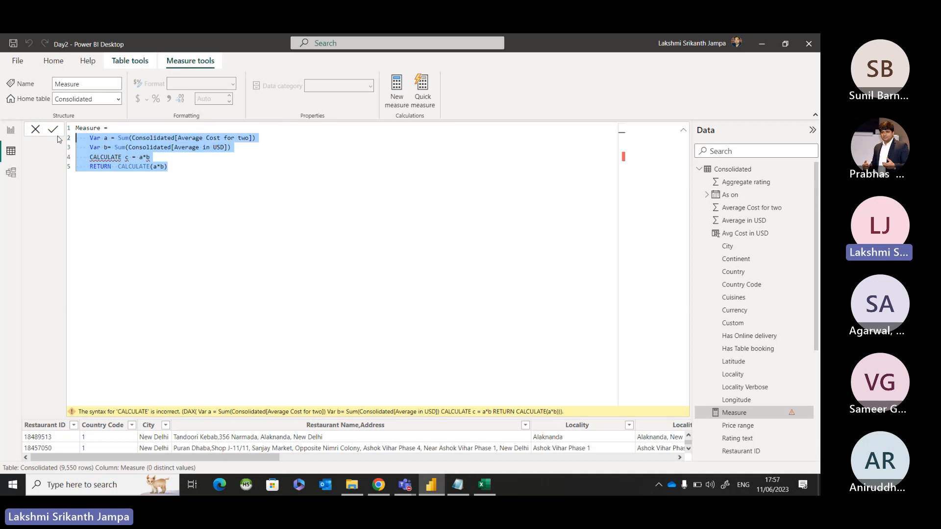
key(BackSpace)
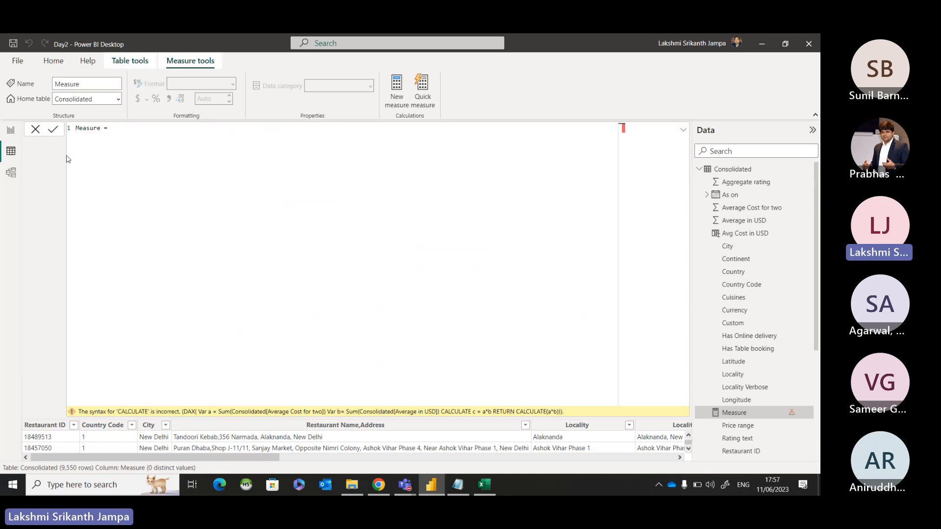
Collapse the formula editor and delete the unfinished measure named Measure from the Consolidated table, confirming the deletion.
click(683, 129)
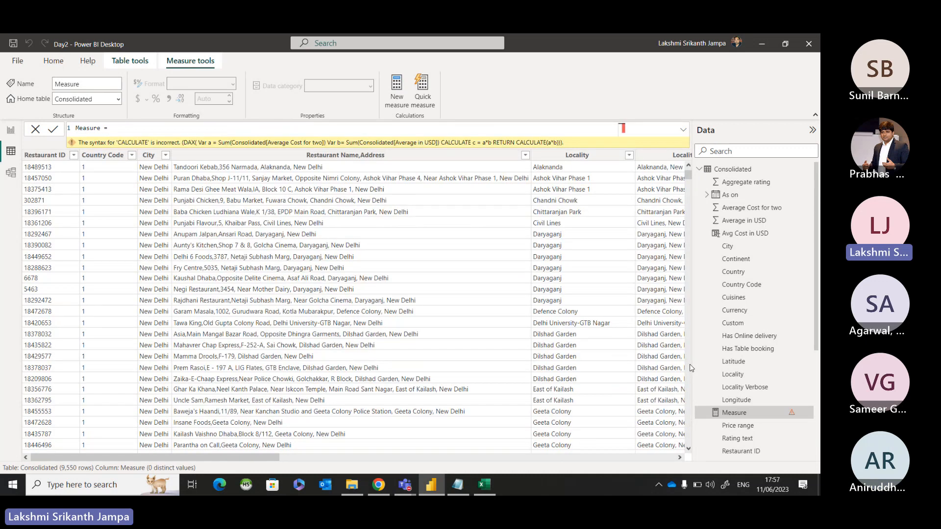
right_click(757, 414)
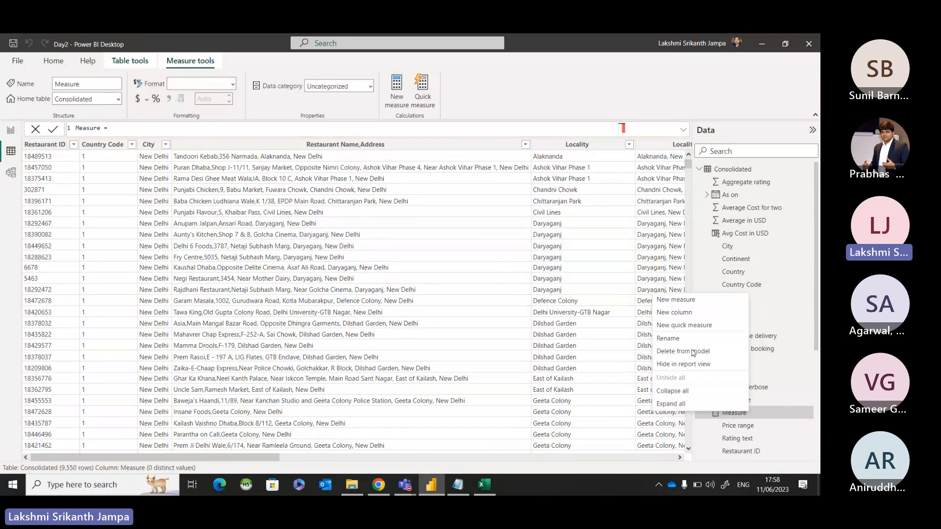
click(692, 354)
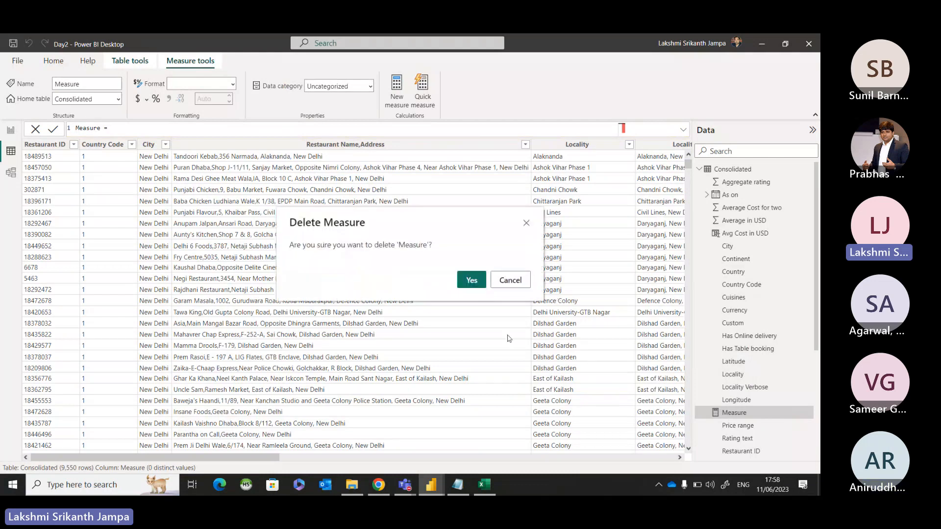
click(472, 280)
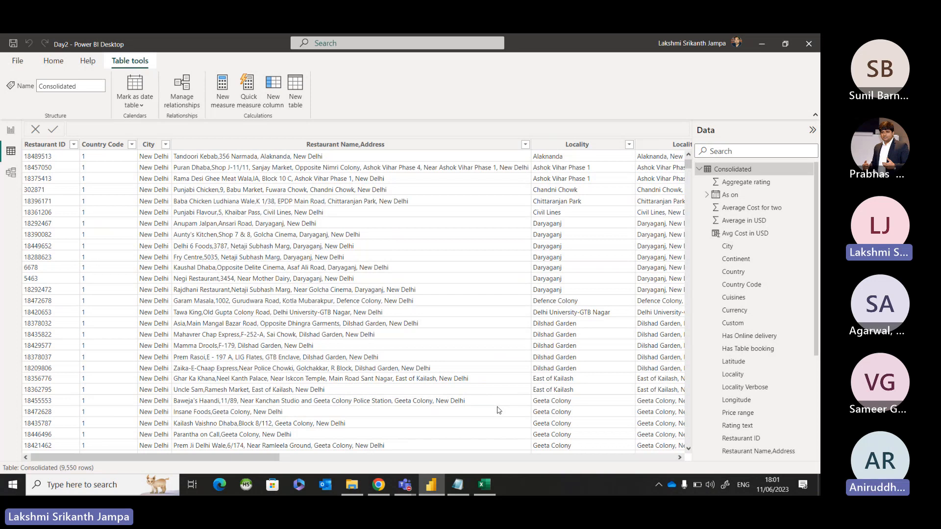
Return to the report page containing the Total USD card.
click(10, 131)
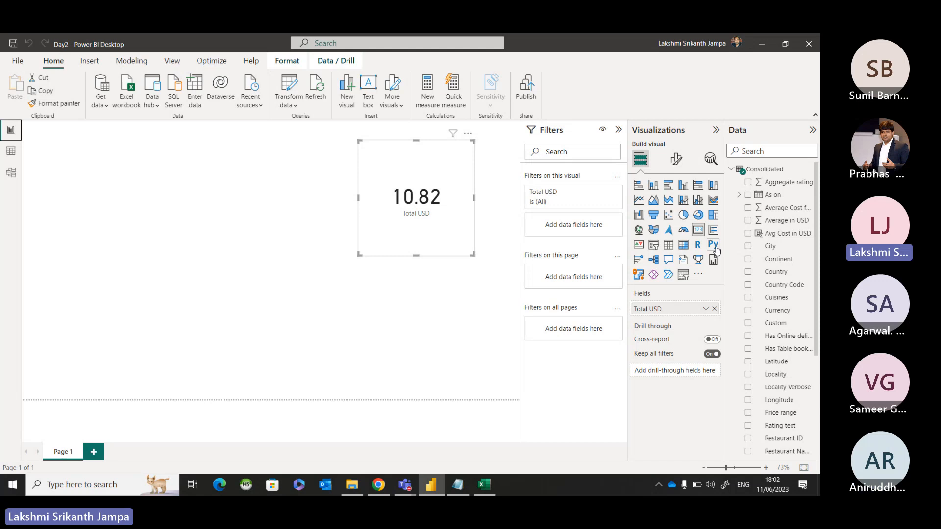
key(ctrl)
key(ctrl)
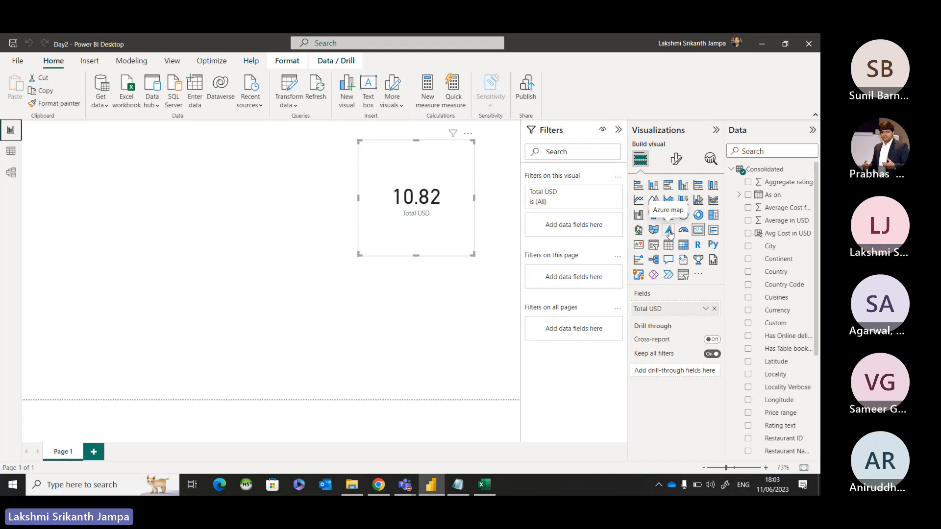
Switch to the Microsoft Teams meeting window and stop sharing the screen.
mouse_move(410, 488)
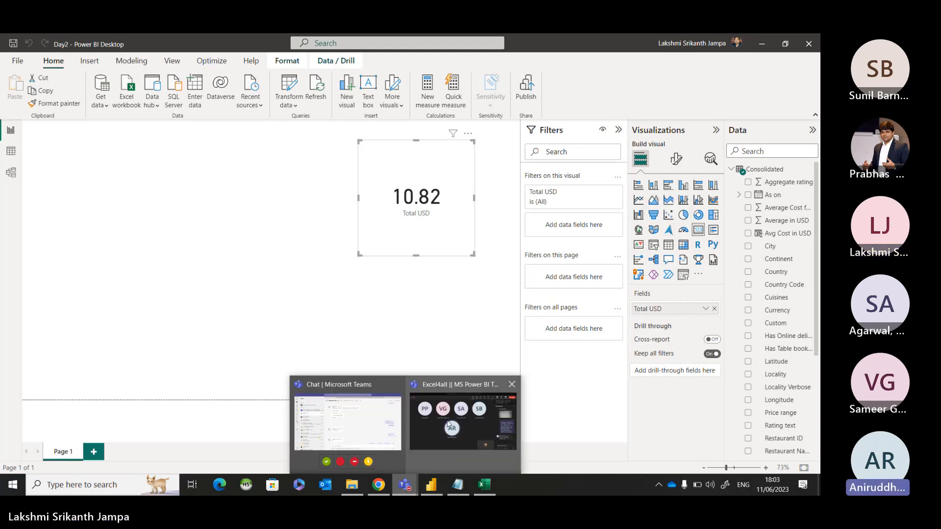
click(463, 420)
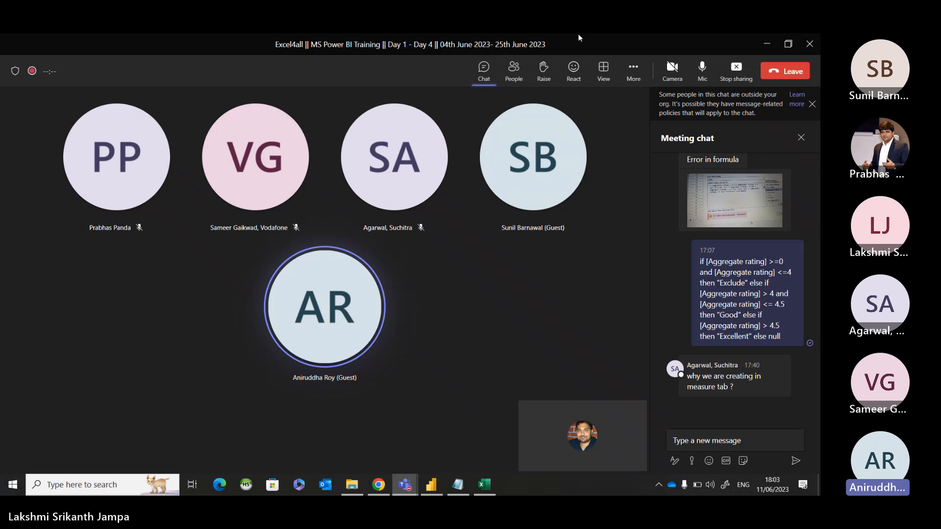
click(741, 71)
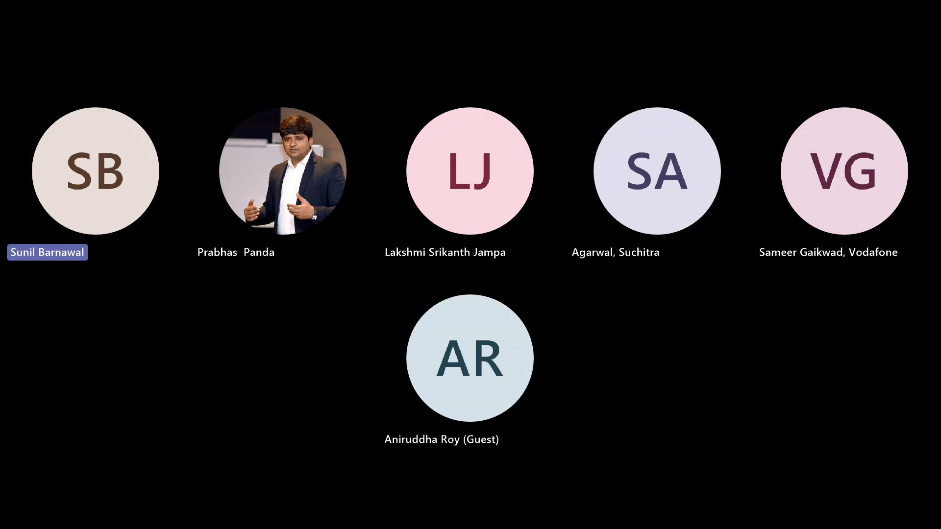